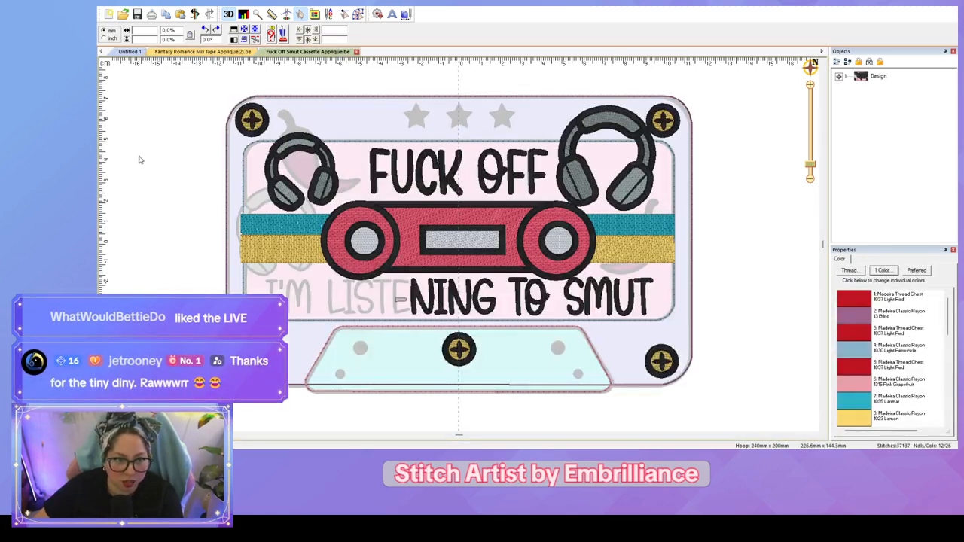
Step: Close the Fantasy Romance Mix Tape Applique(2).be design
{"action": "left_click", "coordinate": [260, 51]}
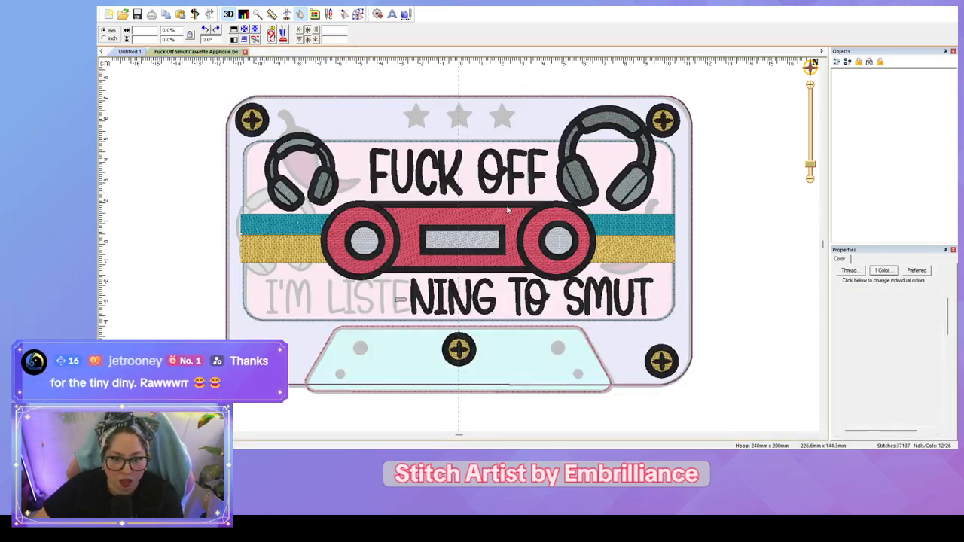
Step: Convert the outline of the E's middle bar in "LISTENING" to a satin column
{"action": "scroll", "coordinate": [734, 231], "scroll_direction": "up", "scroll_amount": 3}
{"action": "scroll", "coordinate": [735, 232], "scroll_direction": "up", "scroll_amount": 1}
{"action": "left_click_drag", "start_coordinate": [508, 305], "coordinate": [724, 67]}
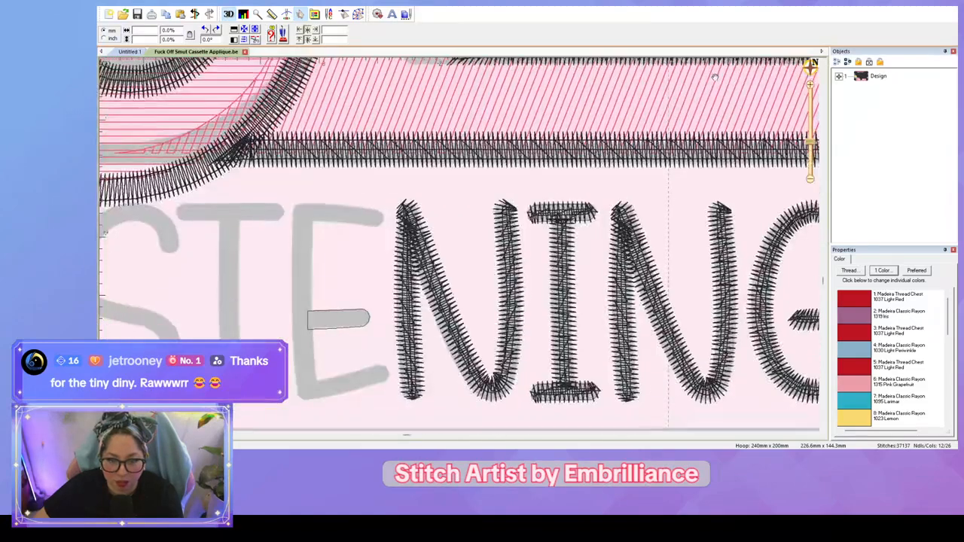
{"action": "left_click_drag", "start_coordinate": [447, 305], "coordinate": [580, 241]}
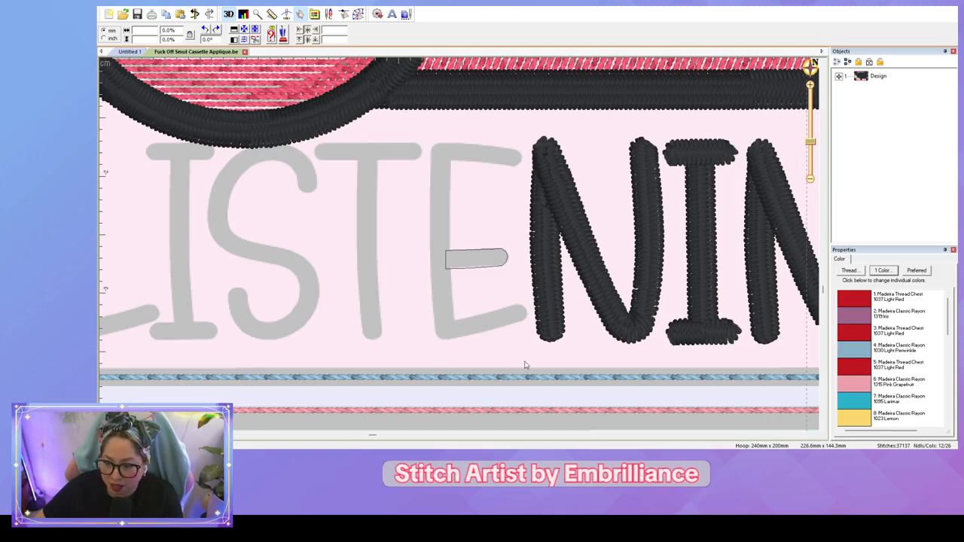
{"action": "left_click", "coordinate": [493, 265]}
{"action": "left_click", "coordinate": [359, 13]}
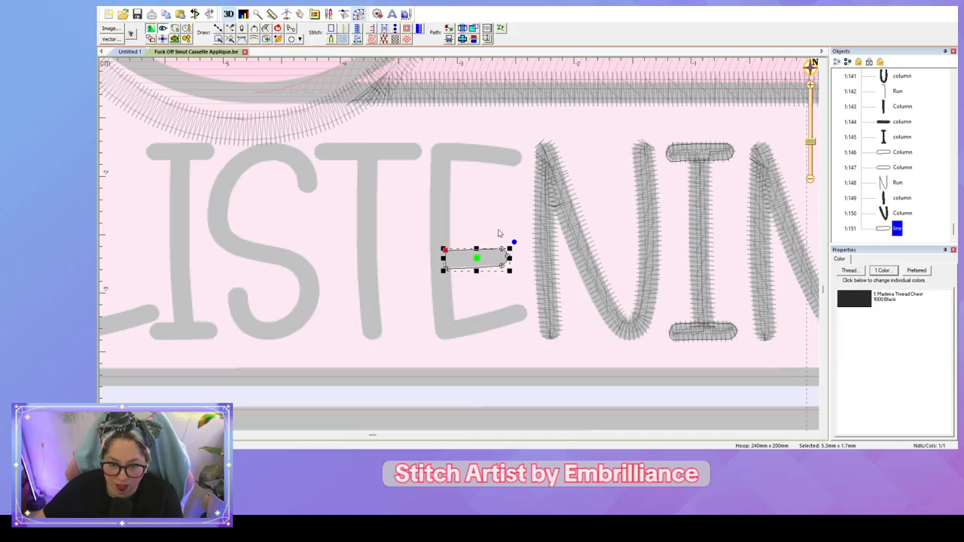
{"action": "left_click", "coordinate": [358, 39]}
{"action": "scroll", "coordinate": [517, 218], "scroll_direction": "up", "scroll_amount": 1}
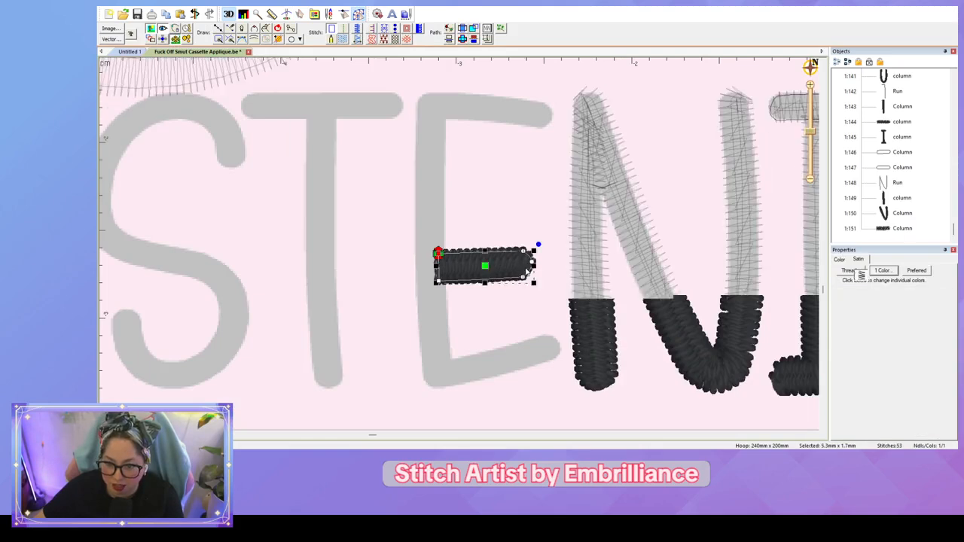
Step: Add two inclination lines across the E's middle bar column, one near its rounded end and one near the stem
{"action": "key", "text": "i"}
{"action": "left_click_drag", "start_coordinate": [518, 247], "coordinate": [521, 281]}
{"action": "left_click_drag", "start_coordinate": [455, 250], "coordinate": [447, 285]}
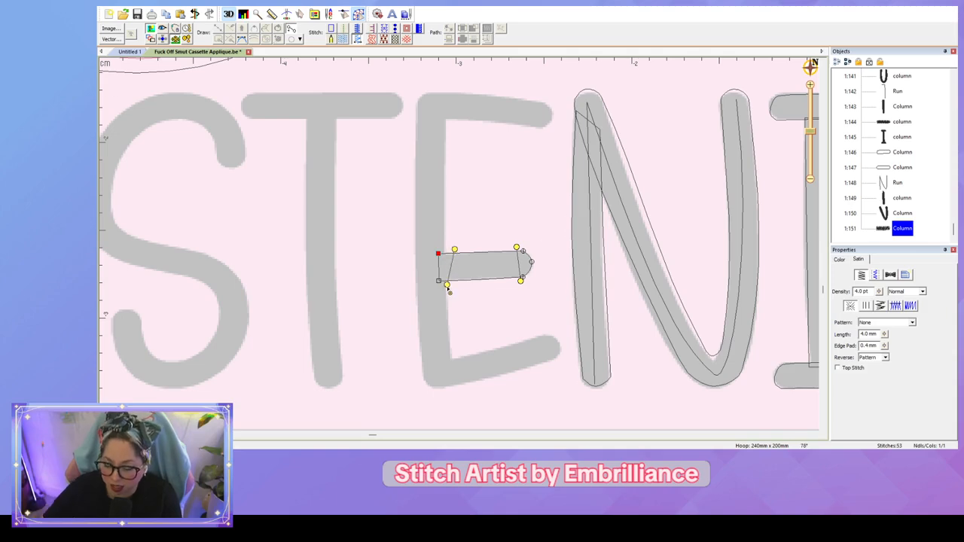
{"action": "right_click", "coordinate": [448, 288]}
{"action": "left_click", "coordinate": [487, 317]}
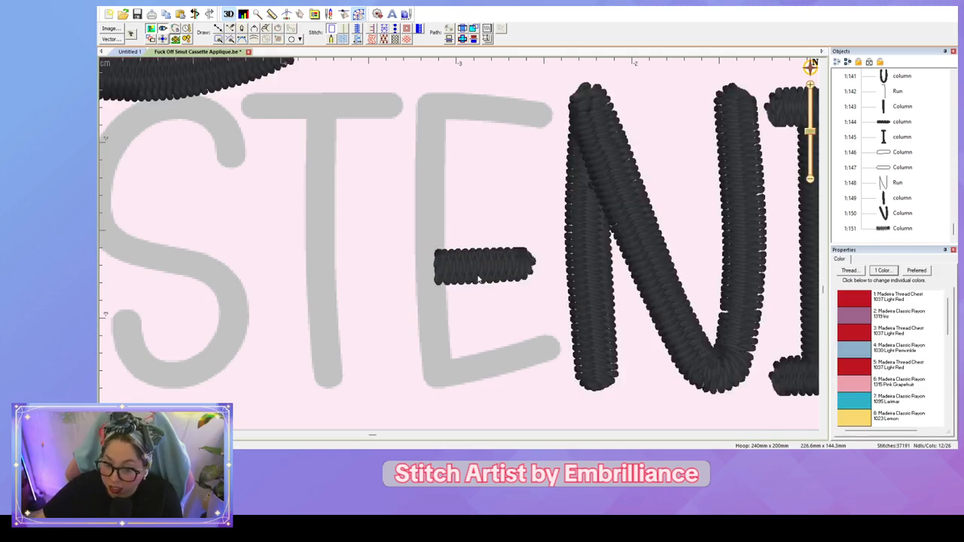
Step: Draw a run from the E's top bar tip along the stem to the middle bar's end, placed after the first N's last column
{"action": "left_click", "coordinate": [479, 279]}
{"action": "left_click", "coordinate": [586, 213]}
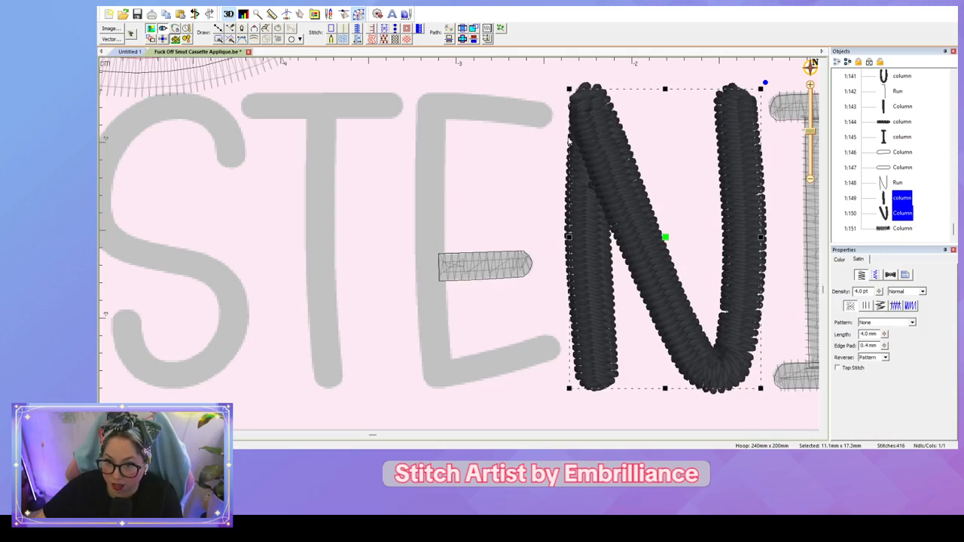
{"action": "left_click", "coordinate": [542, 85]}
{"action": "left_click", "coordinate": [914, 216]}
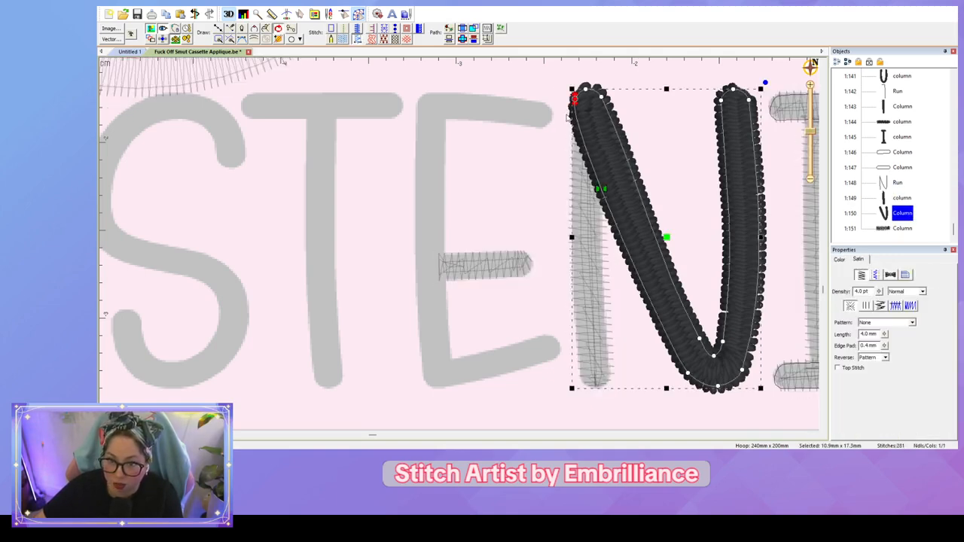
{"action": "key", "text": "l"}
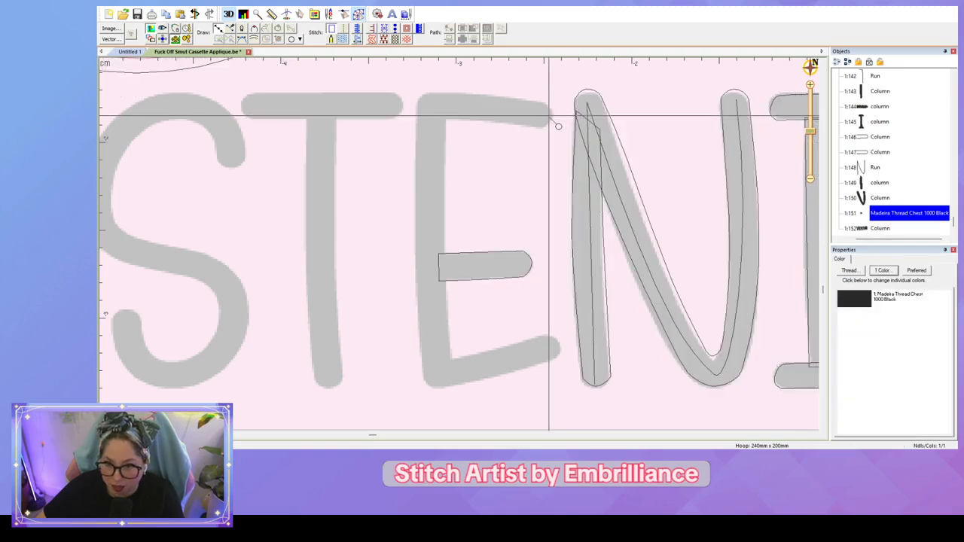
{"action": "left_click", "coordinate": [545, 115]}
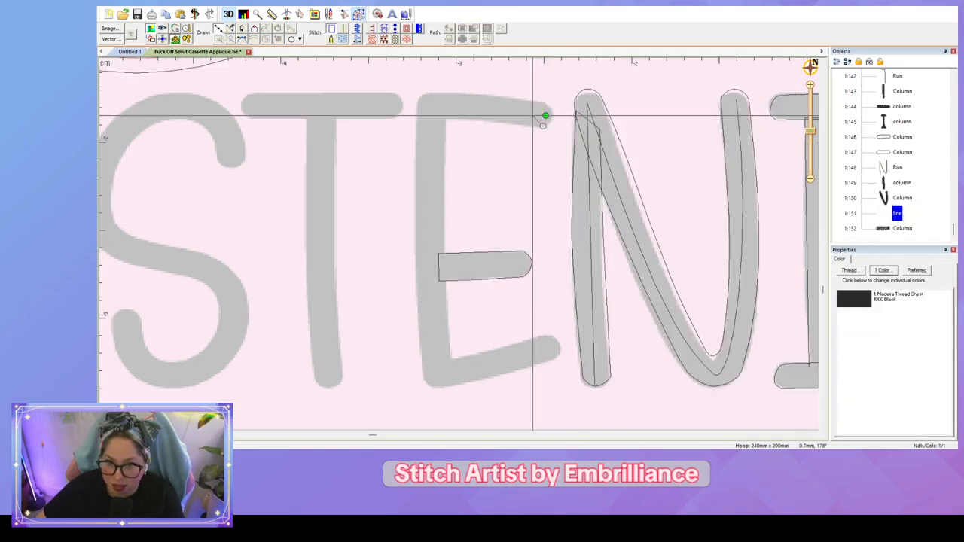
{"action": "left_click", "coordinate": [428, 105]}
{"action": "left_click", "coordinate": [425, 267]}
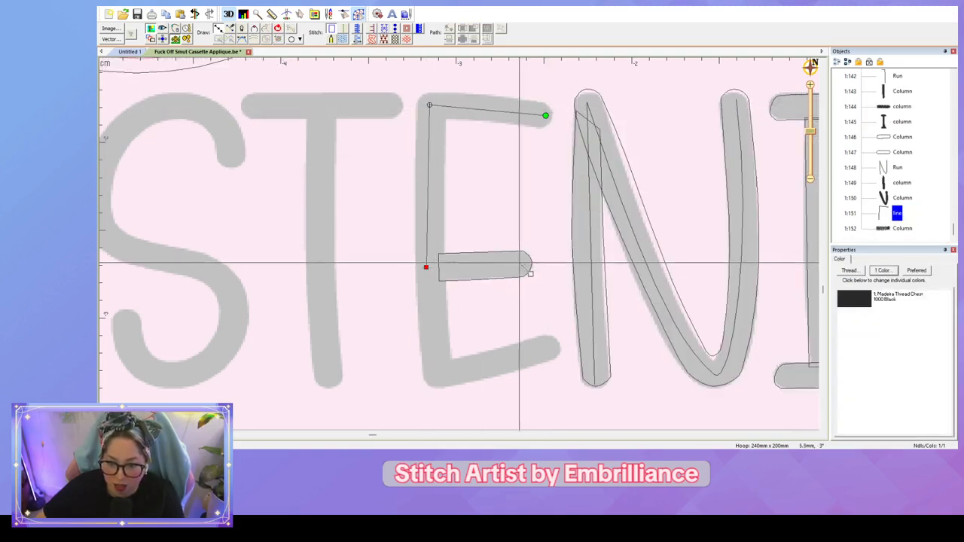
{"action": "left_click", "coordinate": [530, 264]}
{"action": "key", "text": "Return"}
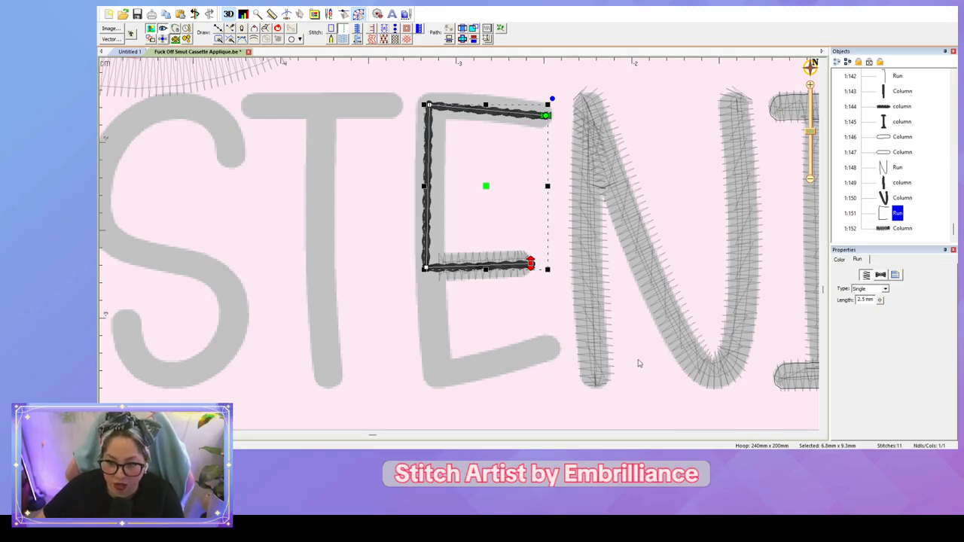
Step: Turn on Tie at entry for the E's connecting run
{"action": "left_click", "coordinate": [166, 269]}
{"action": "left_click", "coordinate": [519, 115]}
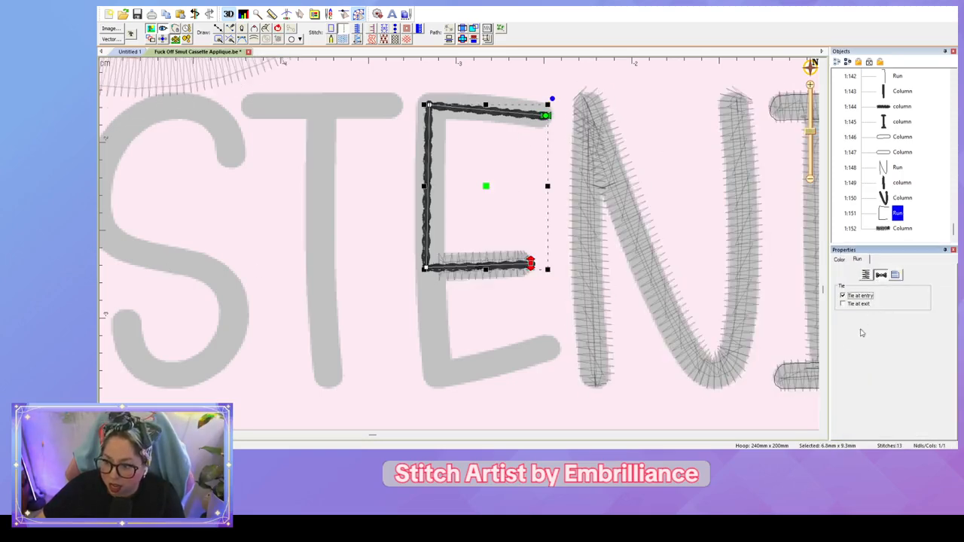
Step: Apply the Lettering Satins QuickStyle to the E's middle bar column
{"action": "left_click", "coordinate": [520, 282]}
{"action": "left_click", "coordinate": [520, 282]}
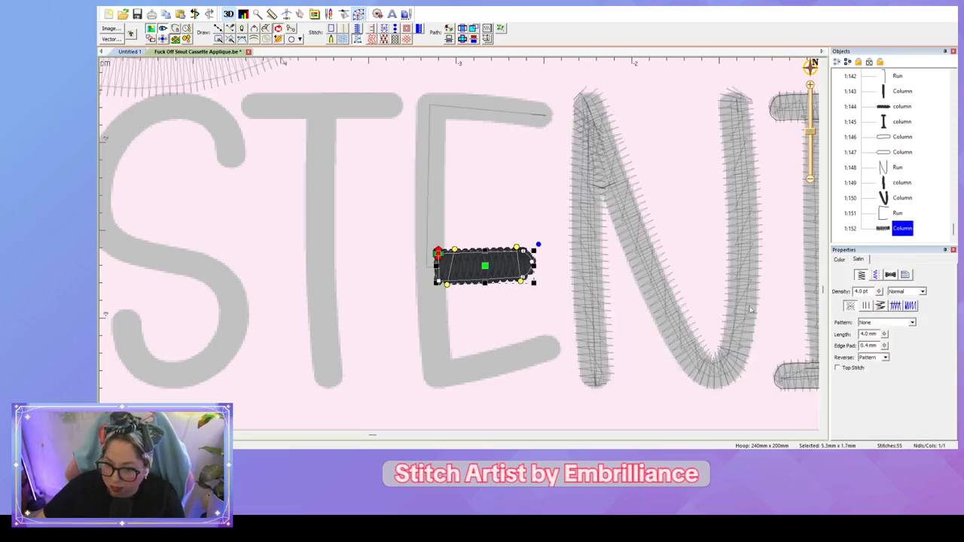
{"action": "left_click", "coordinate": [905, 274]}
{"action": "left_click", "coordinate": [900, 312]}
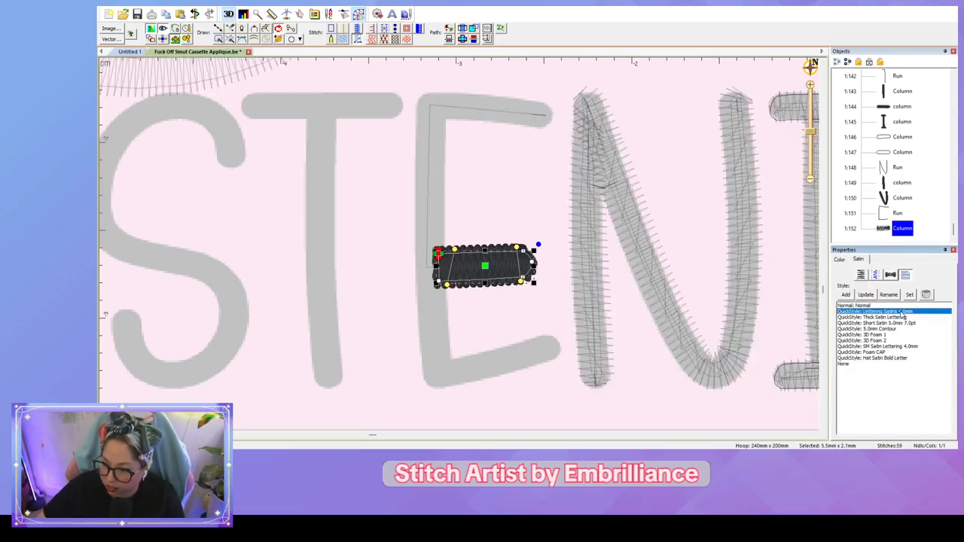
{"action": "left_click", "coordinate": [553, 313]}
{"action": "left_click", "coordinate": [485, 270]}
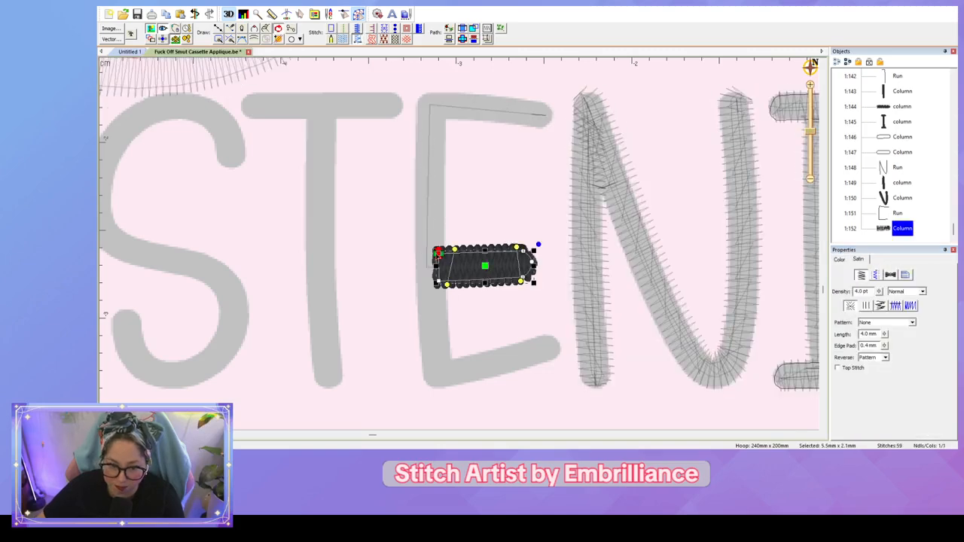
{"action": "left_click", "coordinate": [541, 296]}
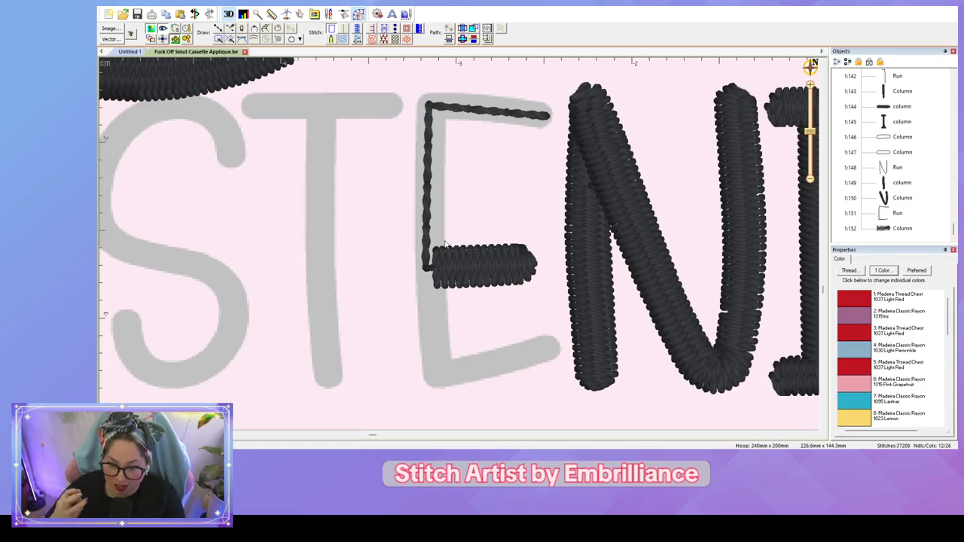
Step: Start a new outline around the E's rounded top bar end and trace its upper edge and the stem's outer side down to the base
{"action": "scroll", "coordinate": [718, 140], "scroll_direction": "down", "scroll_amount": 3}
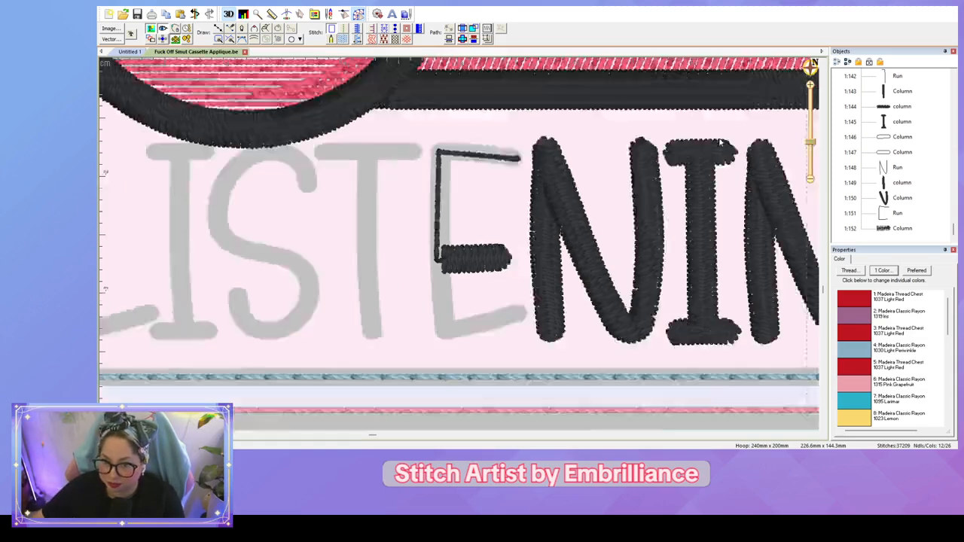
{"action": "scroll", "coordinate": [718, 137], "scroll_direction": "down", "scroll_amount": 2}
{"action": "scroll", "coordinate": [718, 139], "scroll_direction": "up", "scroll_amount": 5}
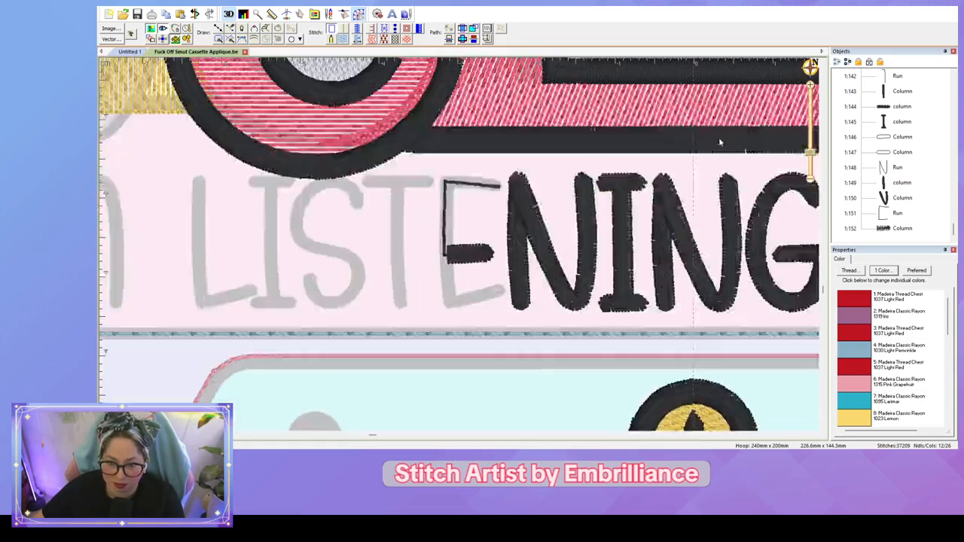
{"action": "scroll", "coordinate": [719, 139], "scroll_direction": "up", "scroll_amount": 1}
{"action": "scroll", "coordinate": [698, 145], "scroll_direction": "down", "scroll_amount": 1}
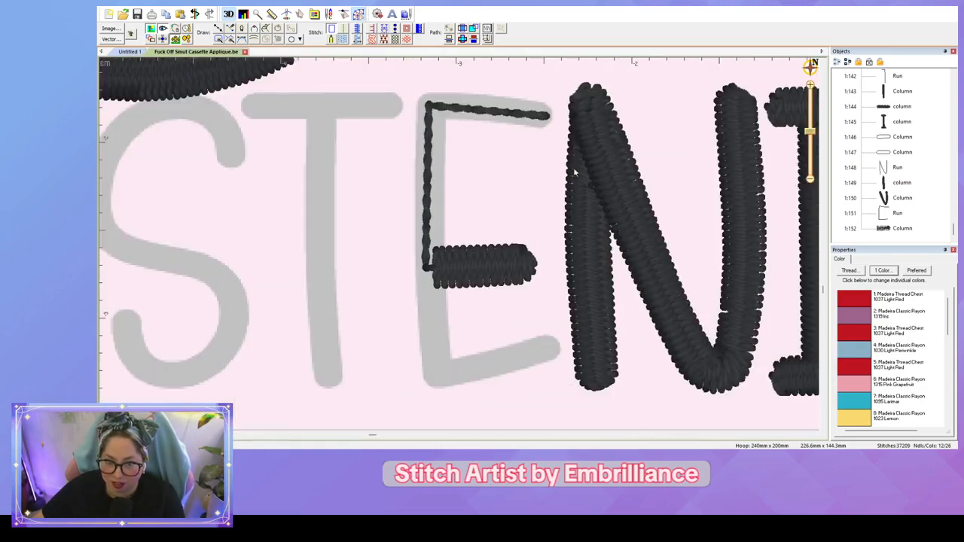
{"action": "left_click_drag", "start_coordinate": [544, 172], "coordinate": [585, 189]}
{"action": "key", "text": "l"}
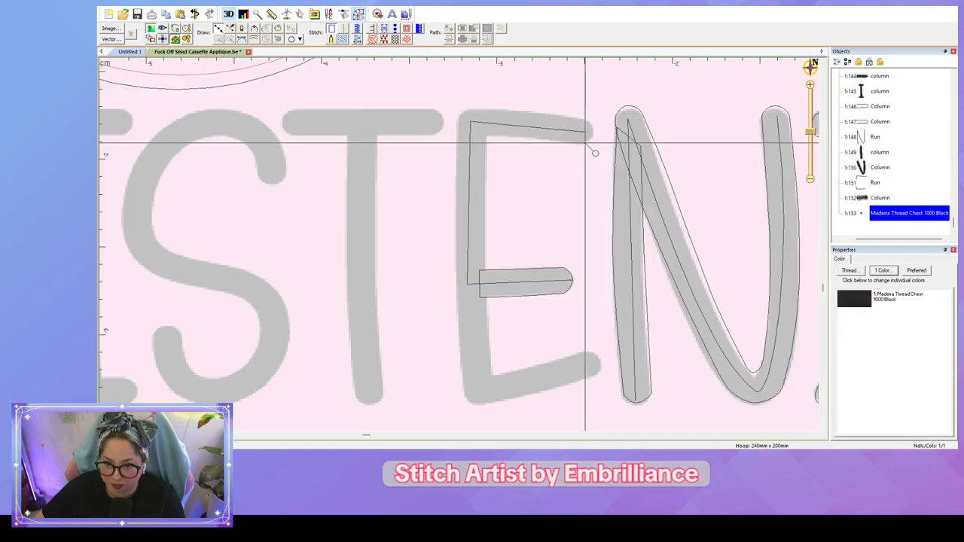
{"action": "left_click", "coordinate": [580, 143]}
{"action": "left_click", "coordinate": [593, 133]}
{"action": "left_click", "coordinate": [580, 116]}
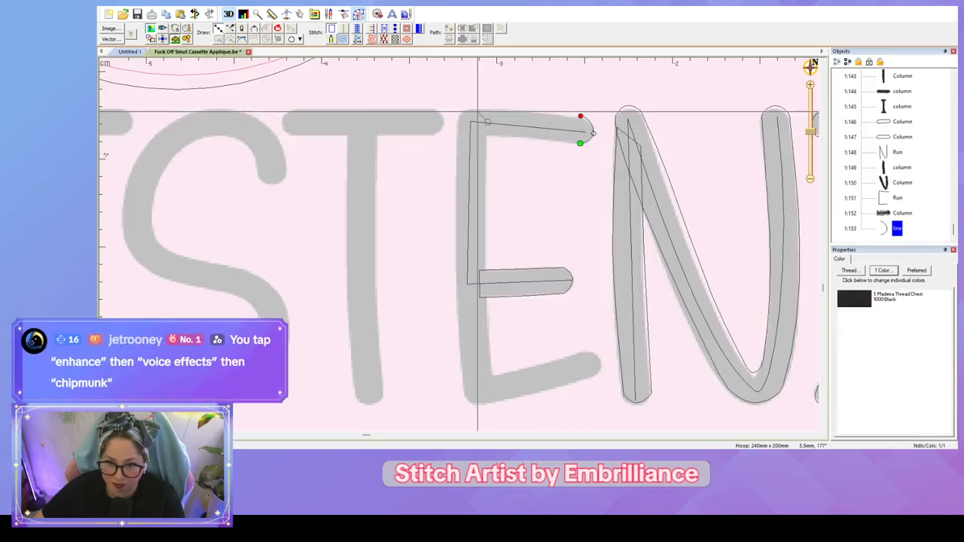
{"action": "left_click", "coordinate": [470, 109]}
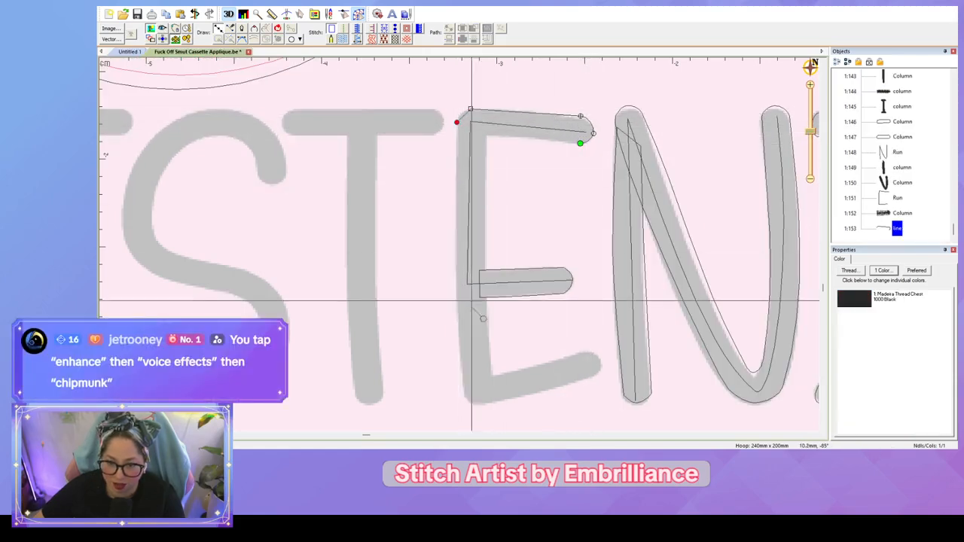
{"action": "left_click", "coordinate": [462, 383]}
{"action": "left_click", "coordinate": [473, 404]}
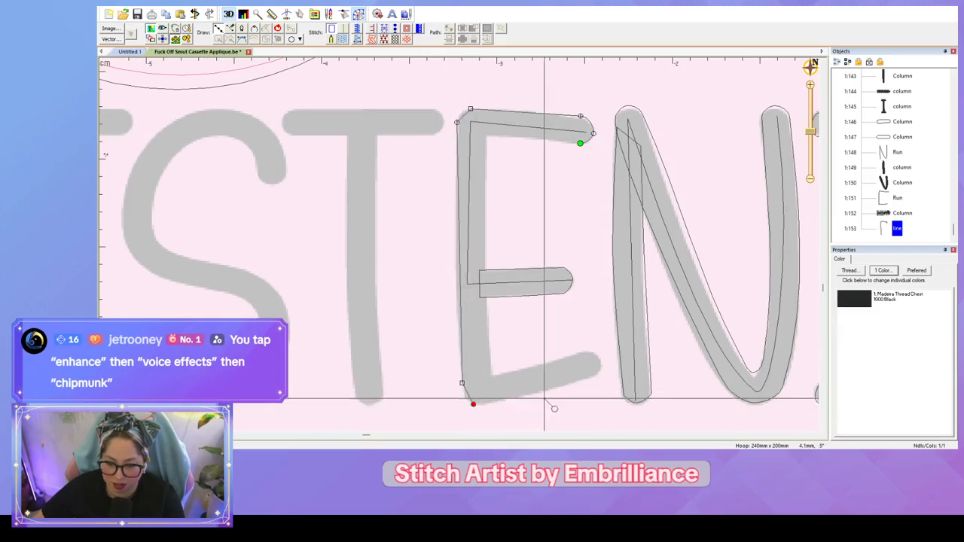
Step: Trace the E's bottom bar end and the inner edges of the bar and stem, closing the outline at the top bar
{"action": "left_click", "coordinate": [598, 372]}
{"action": "left_click", "coordinate": [598, 360]}
{"action": "left_click", "coordinate": [586, 351]}
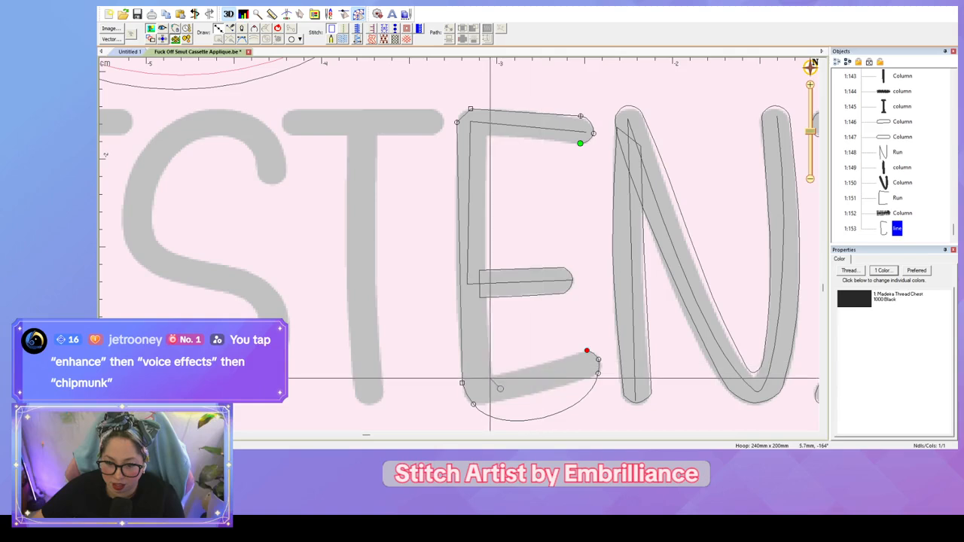
{"action": "left_click", "coordinate": [493, 375]}
{"action": "left_click", "coordinate": [484, 135]}
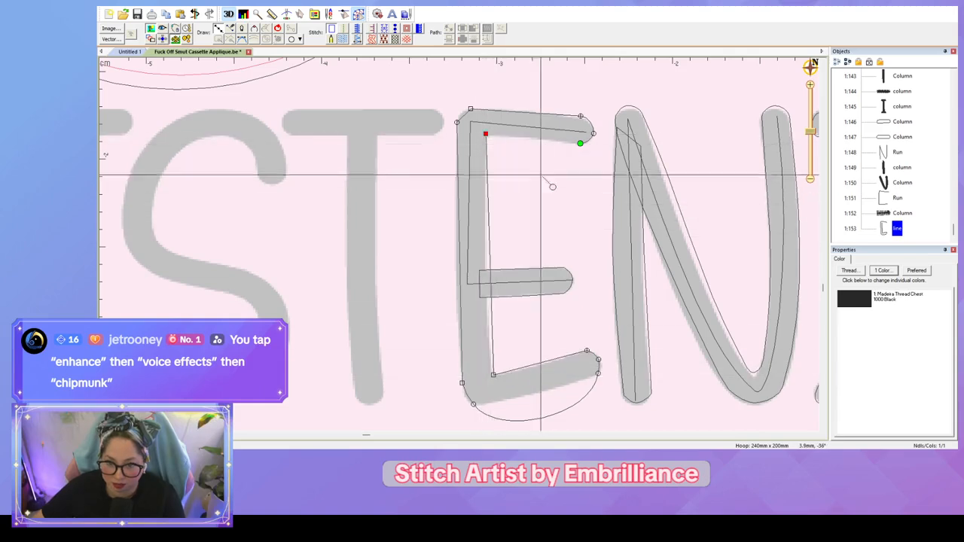
{"action": "key", "text": "Return"}
Step: Reshape the outline's lower edge to follow the E's bottom bar and round its lower outer corner
{"action": "left_click", "coordinate": [474, 405]}
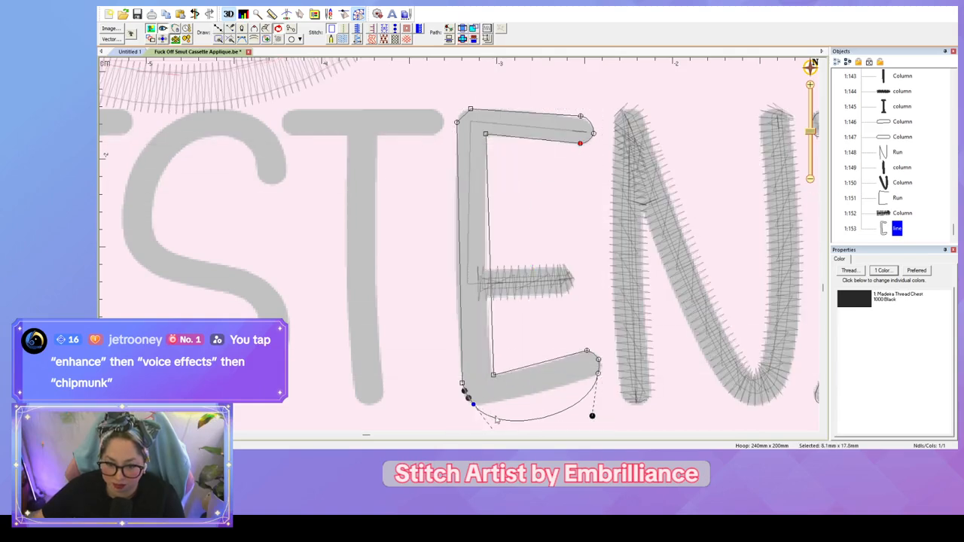
{"action": "scroll", "coordinate": [527, 406], "scroll_direction": "down", "scroll_amount": 1}
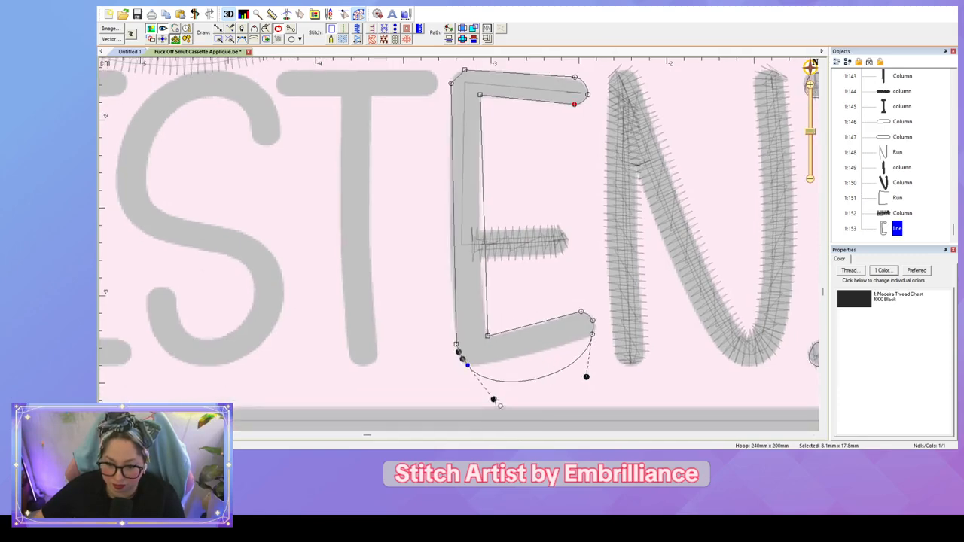
{"action": "left_click_drag", "start_coordinate": [493, 399], "coordinate": [528, 355]}
{"action": "left_click_drag", "start_coordinate": [585, 378], "coordinate": [543, 351]}
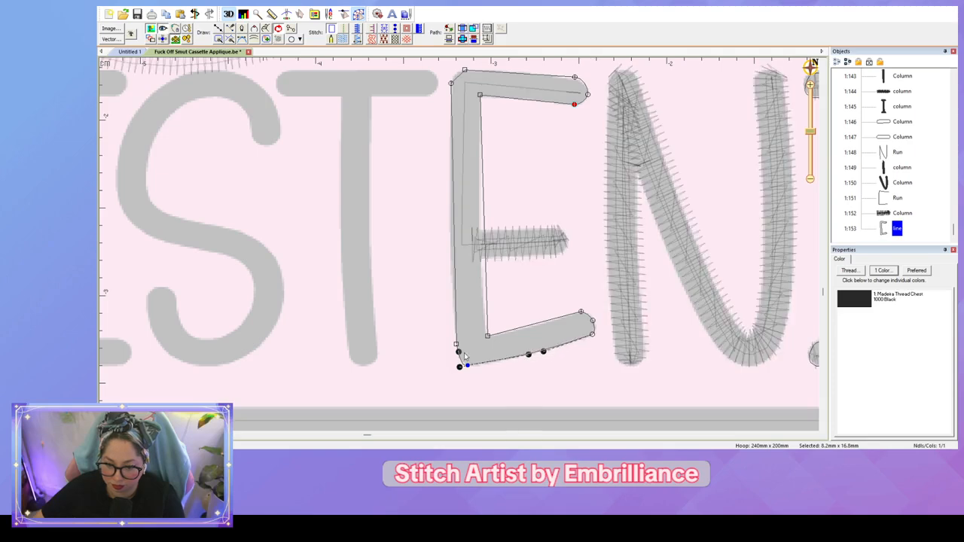
{"action": "left_click_drag", "start_coordinate": [459, 352], "coordinate": [473, 367]}
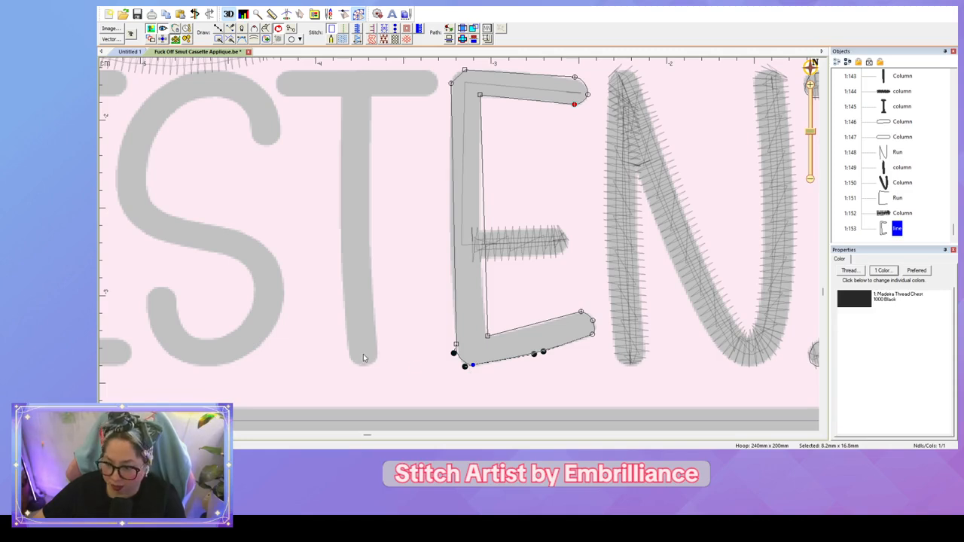
{"action": "left_click", "coordinate": [151, 304]}
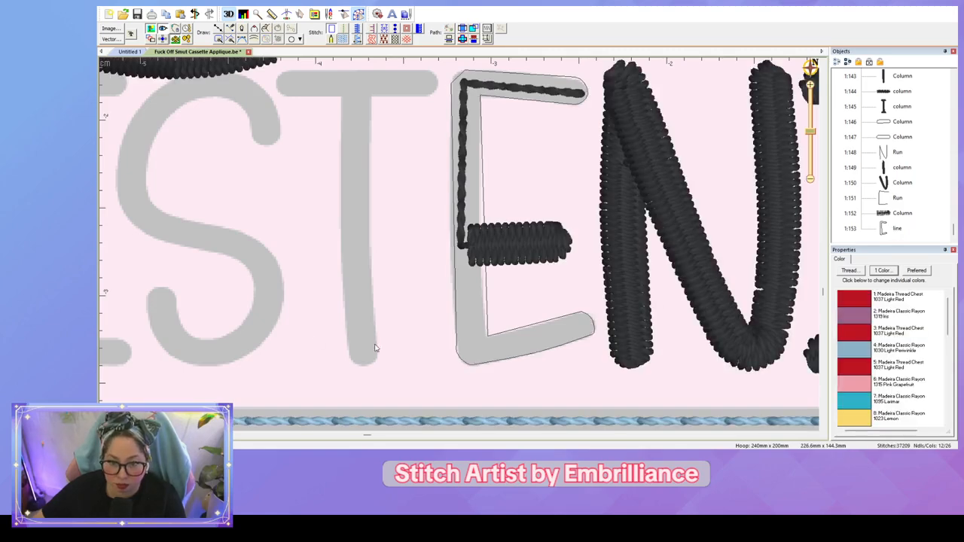
Step: Smooth the E outline's upper outer corner and convert the outline to a satin column
{"action": "left_click", "coordinate": [496, 339]}
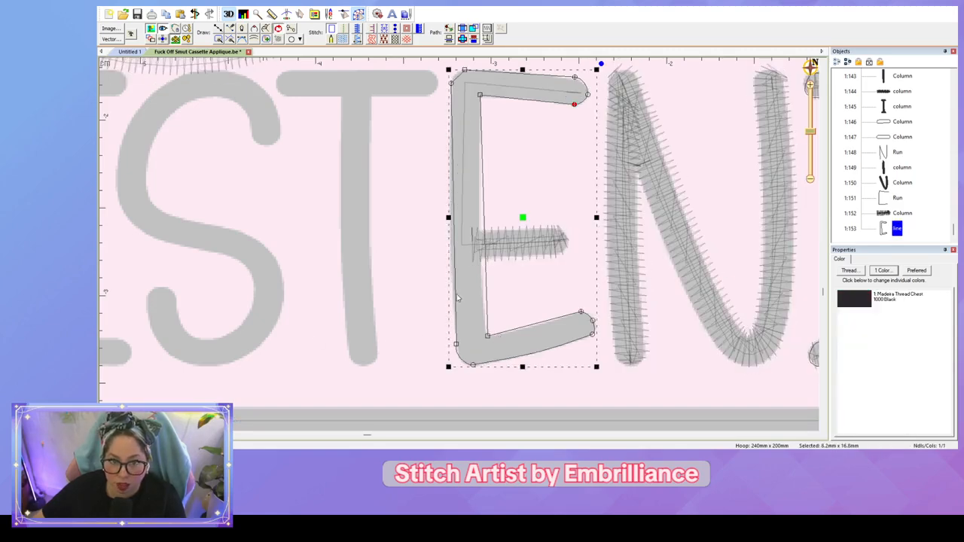
{"action": "left_click", "coordinate": [451, 83]}
{"action": "left_click_drag", "start_coordinate": [456, 76], "coordinate": [460, 81]}
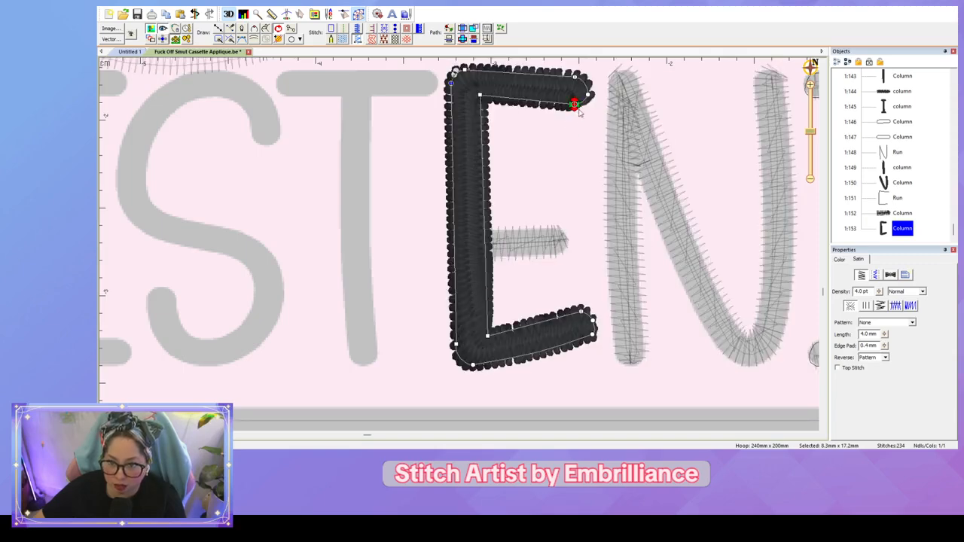
Step: Shift the upper stem-side point of the E's middle bar column slightly inward along the bar
{"action": "left_click", "coordinate": [524, 260]}
{"action": "left_click_drag", "start_coordinate": [473, 231], "coordinate": [485, 228]}
{"action": "left_click", "coordinate": [578, 95]}
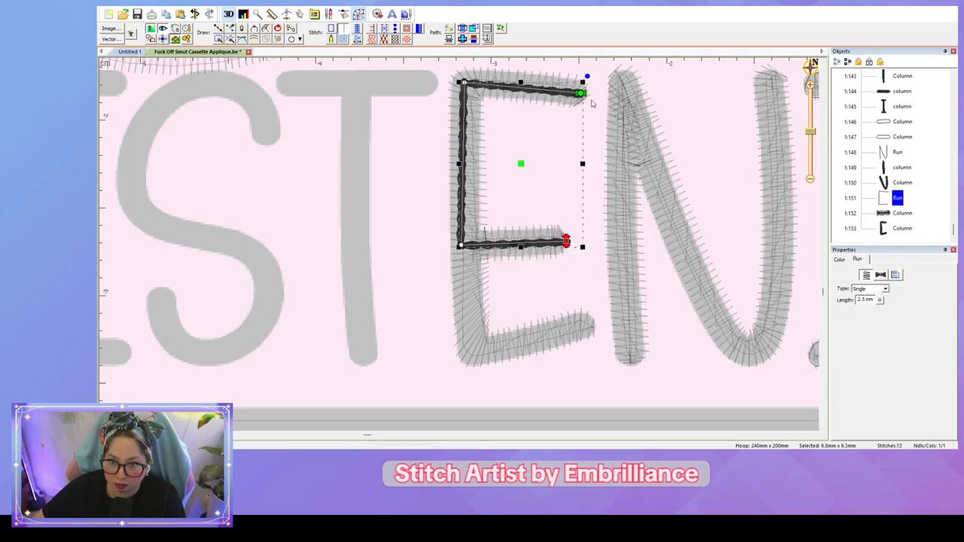
Step: Set the E outline column to start on the stem's inner edge by the middle bar and end at the upper outer corner
{"action": "left_click", "coordinate": [557, 107]}
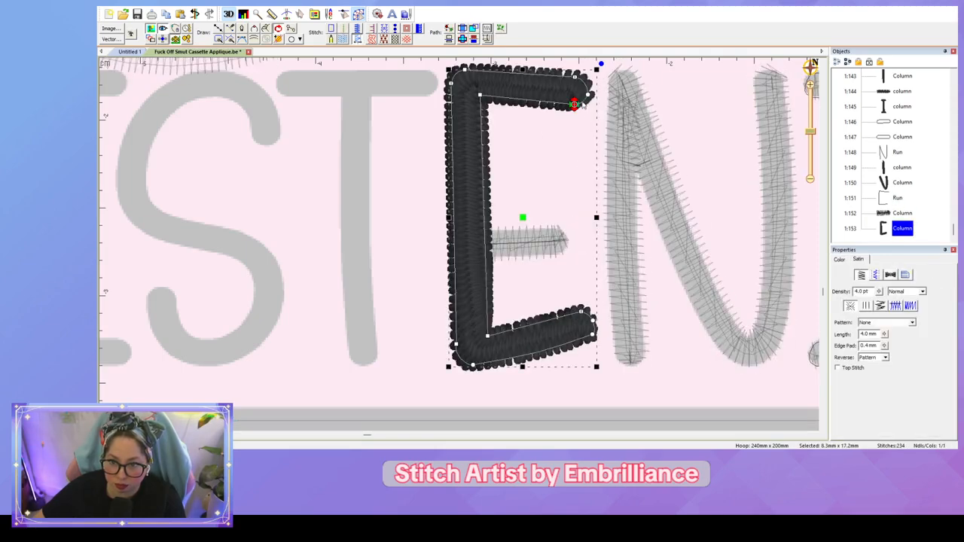
{"action": "left_click_drag", "start_coordinate": [485, 114], "coordinate": [488, 238]}
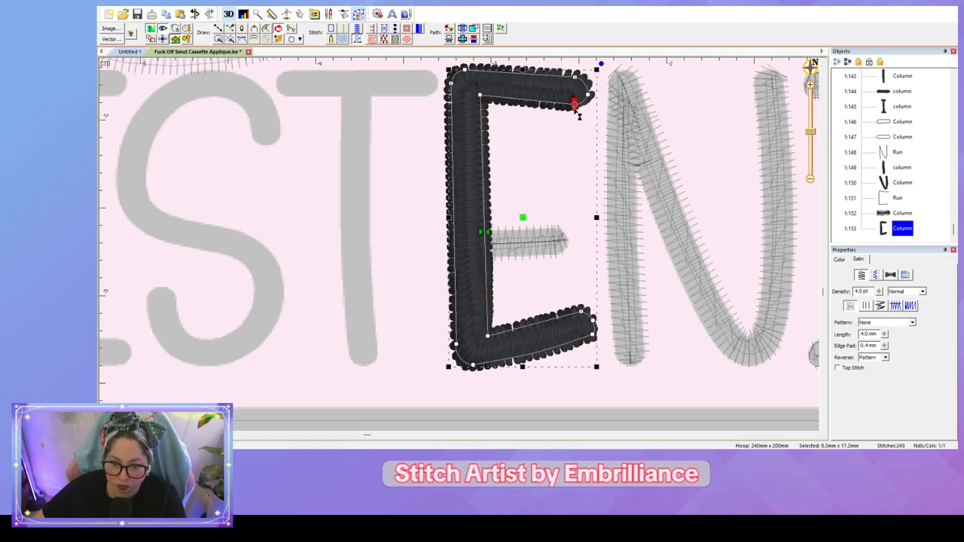
{"action": "mouse_move", "coordinate": [575, 105]}
{"action": "left_mouse_down"}
{"action": "mouse_move", "coordinate": [452, 73]}
{"action": "mouse_move", "coordinate": [437, 89]}
{"action": "left_mouse_up"}
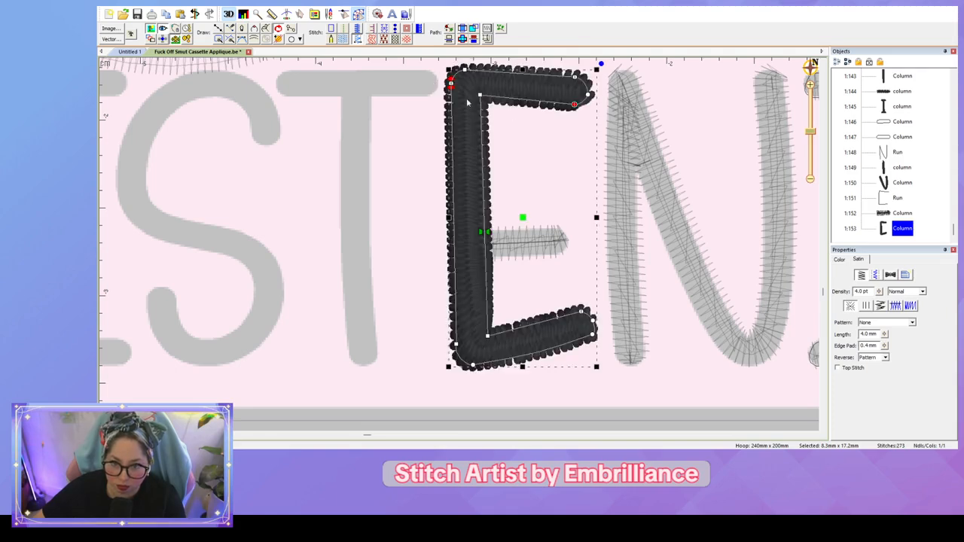
{"action": "left_click", "coordinate": [905, 276]}
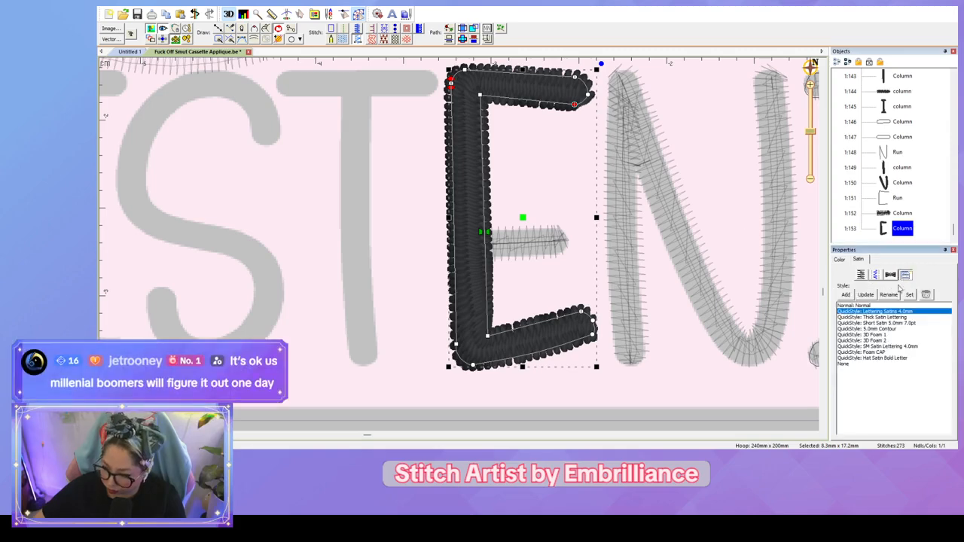
{"action": "left_click", "coordinate": [546, 183]}
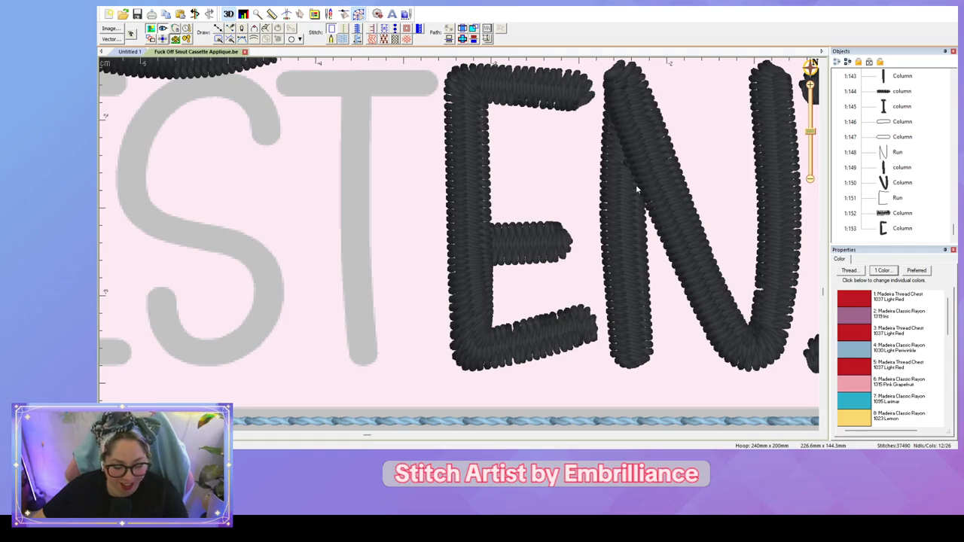
Step: Copy both columns of the T in "TO" and place the duplicate over the T in "LISTENING"
{"action": "scroll", "coordinate": [635, 185], "scroll_direction": "down", "scroll_amount": 3}
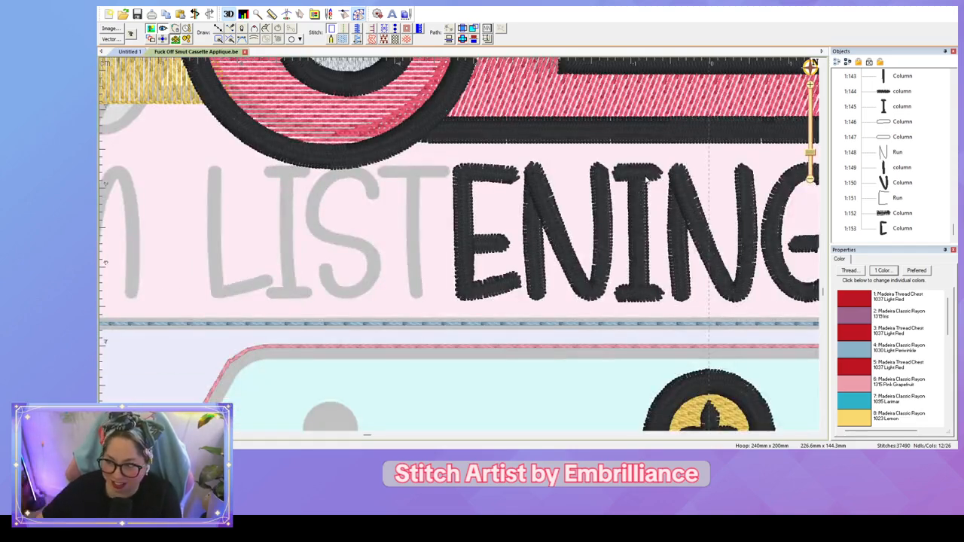
{"action": "scroll", "coordinate": [646, 180], "scroll_direction": "down", "scroll_amount": 2}
{"action": "left_click", "coordinate": [676, 216]}
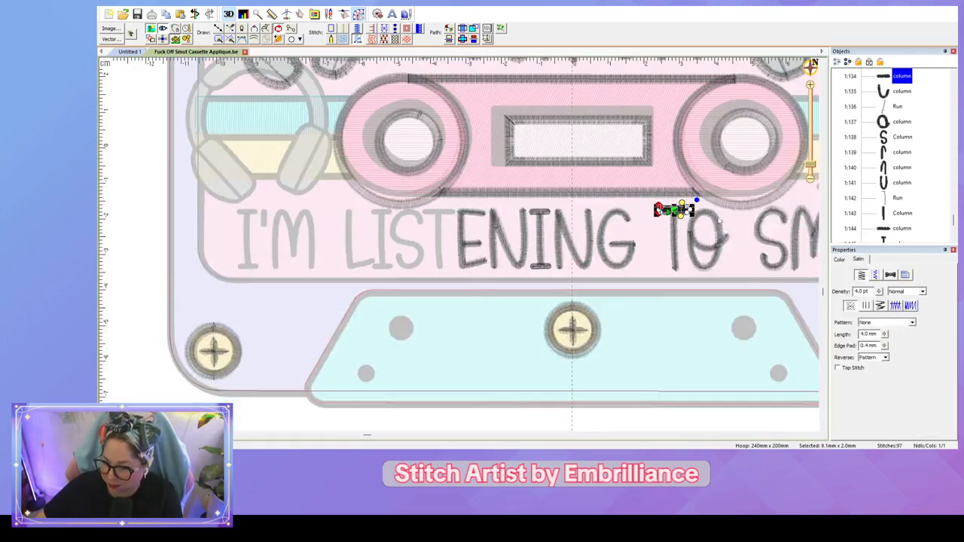
{"action": "left_click", "coordinate": [896, 108], "text": "shift"}
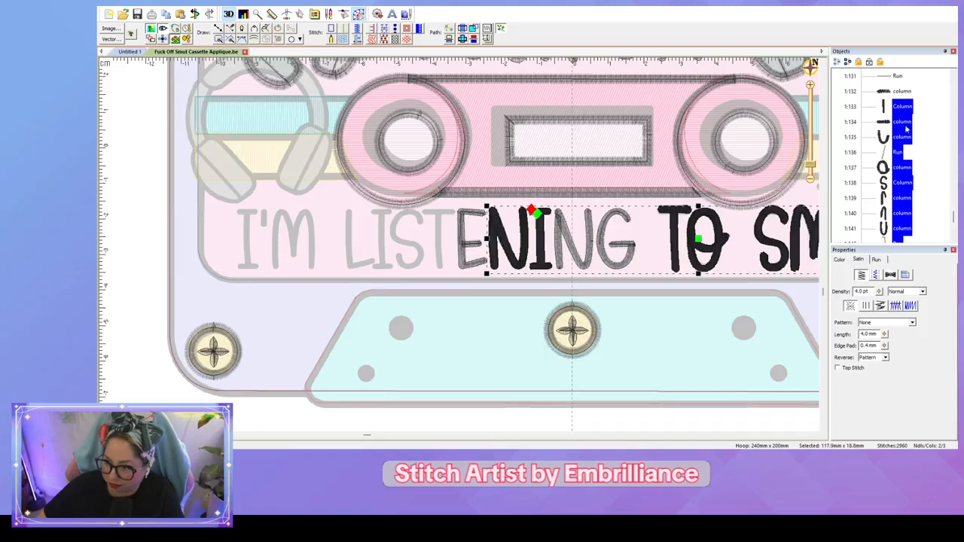
{"action": "left_click", "coordinate": [922, 127]}
{"action": "left_click", "coordinate": [899, 107]}
{"action": "left_click", "coordinate": [900, 121], "text": "shift"}
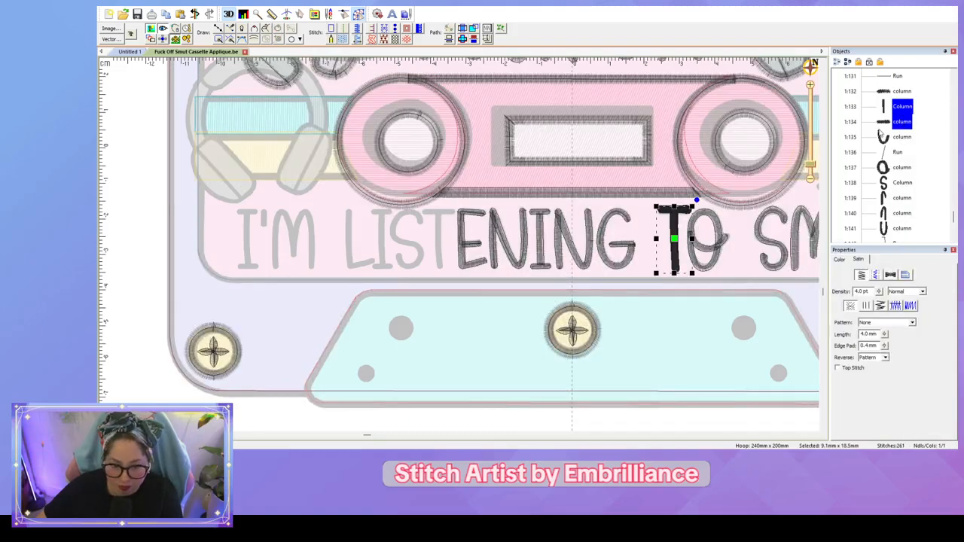
{"action": "left_click", "coordinate": [437, 262]}
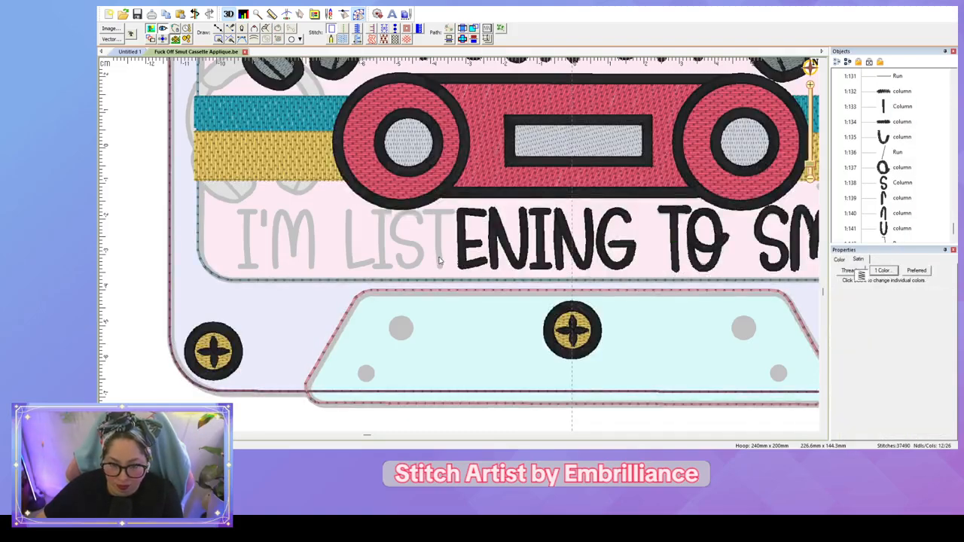
{"action": "key", "text": "ctrl+v"}
{"action": "left_click_drag", "start_coordinate": [671, 241], "coordinate": [439, 243]}
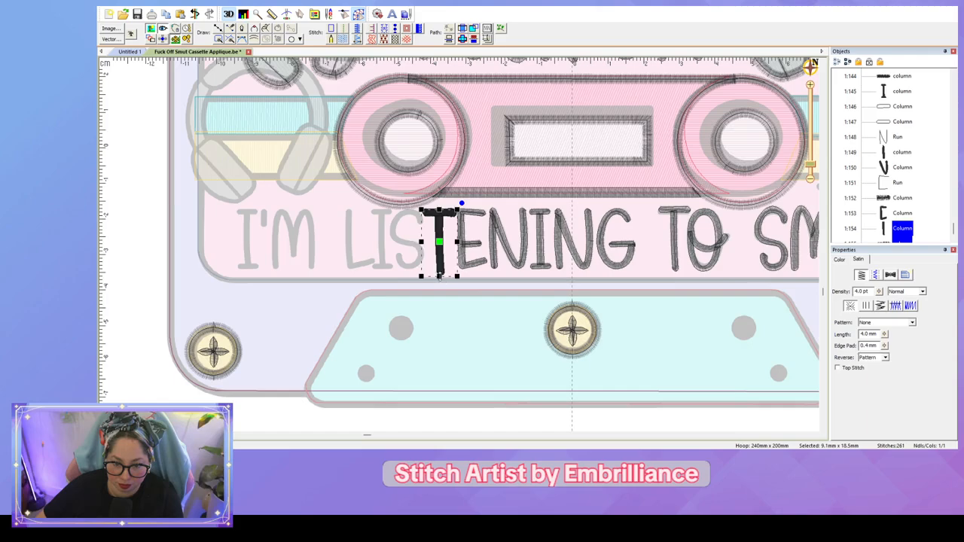
Step: Shorten the copied T to a height of 17.3 mm and thicken its top bar to 2.4 mm
{"action": "left_click_drag", "start_coordinate": [439, 277], "coordinate": [439, 272]}
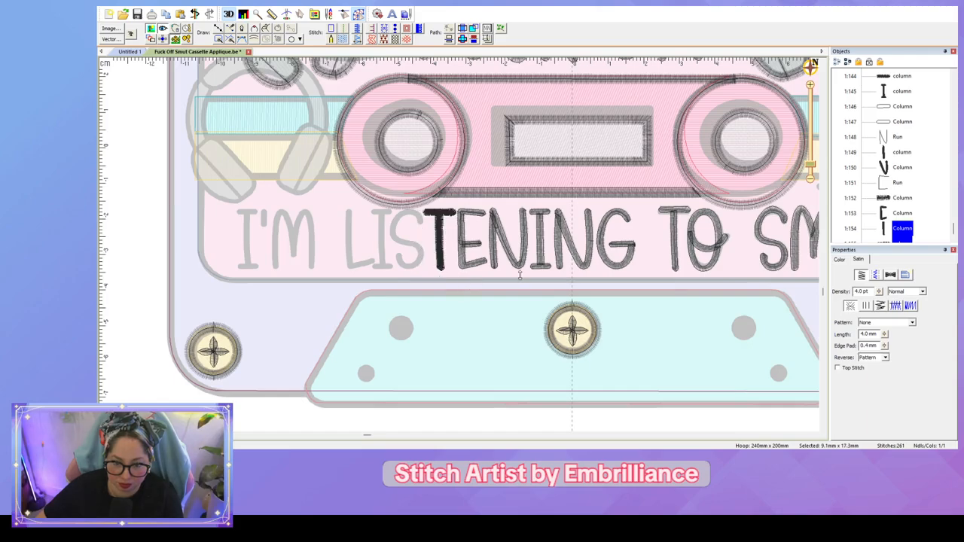
{"action": "left_click", "coordinate": [450, 251]}
{"action": "scroll", "coordinate": [452, 249], "scroll_direction": "up", "scroll_amount": 4}
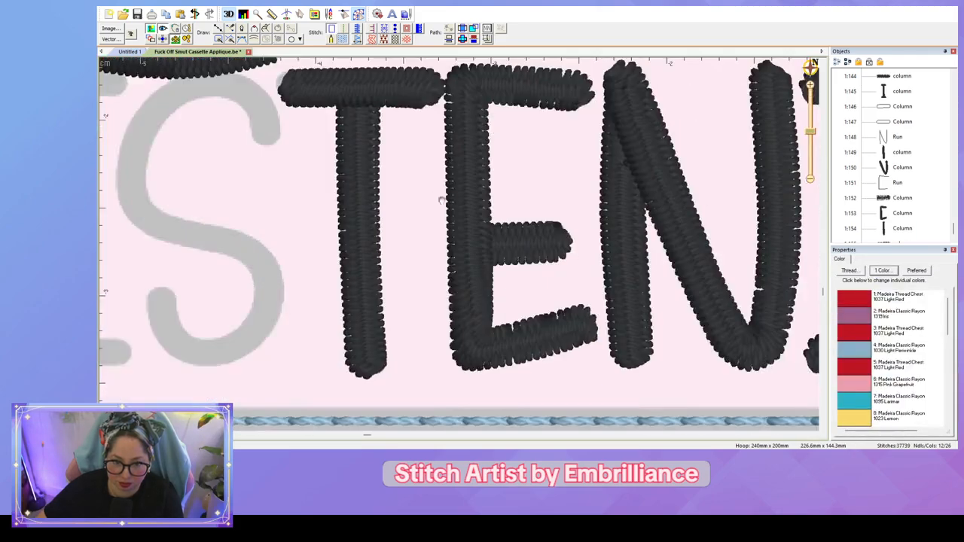
{"action": "left_click_drag", "start_coordinate": [442, 200], "coordinate": [590, 284]}
{"action": "left_click", "coordinate": [545, 167]}
{"action": "left_click_drag", "start_coordinate": [503, 185], "coordinate": [511, 191]}
{"action": "left_click", "coordinate": [537, 216]}
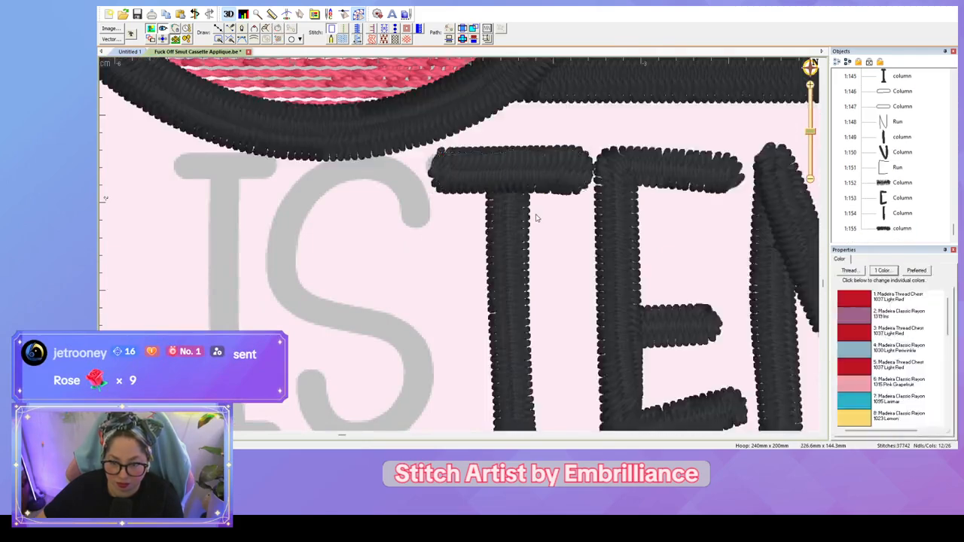
Step: Add a run stitch after the E from the right end of the T's bar to the stem, then down to its bottom
{"action": "left_click", "coordinate": [610, 181]}
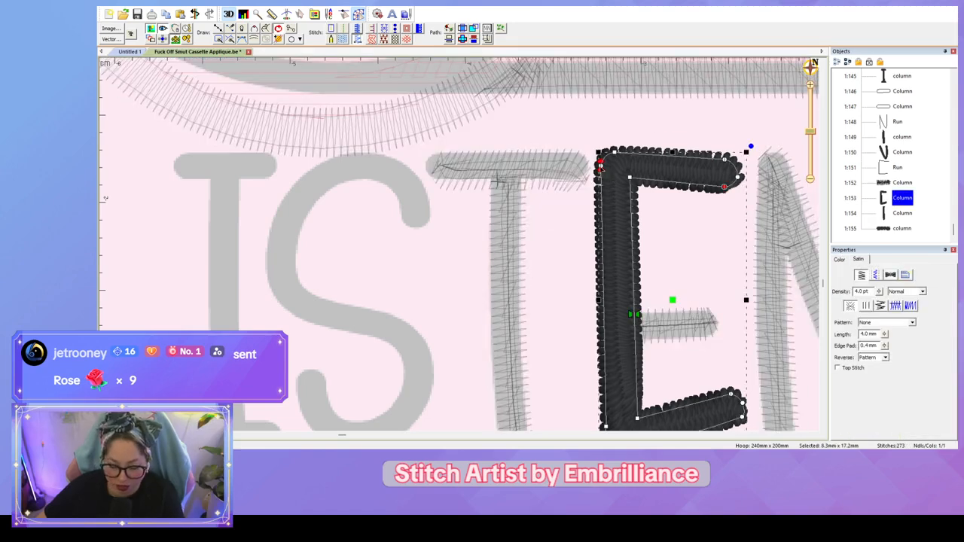
{"action": "key", "text": "l"}
{"action": "left_click", "coordinate": [580, 165]}
{"action": "left_click", "coordinate": [507, 165]}
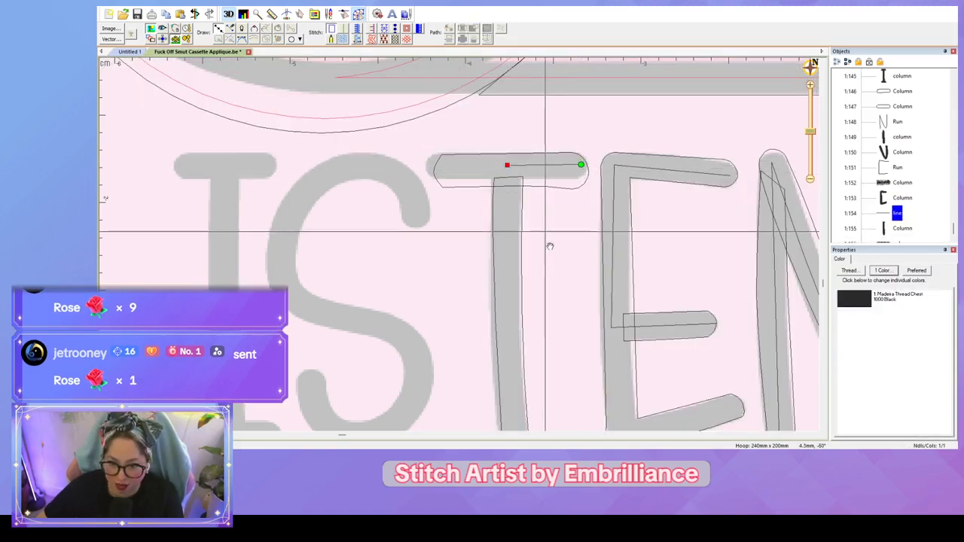
{"action": "scroll", "coordinate": [548, 243], "scroll_direction": "down", "scroll_amount": 3}
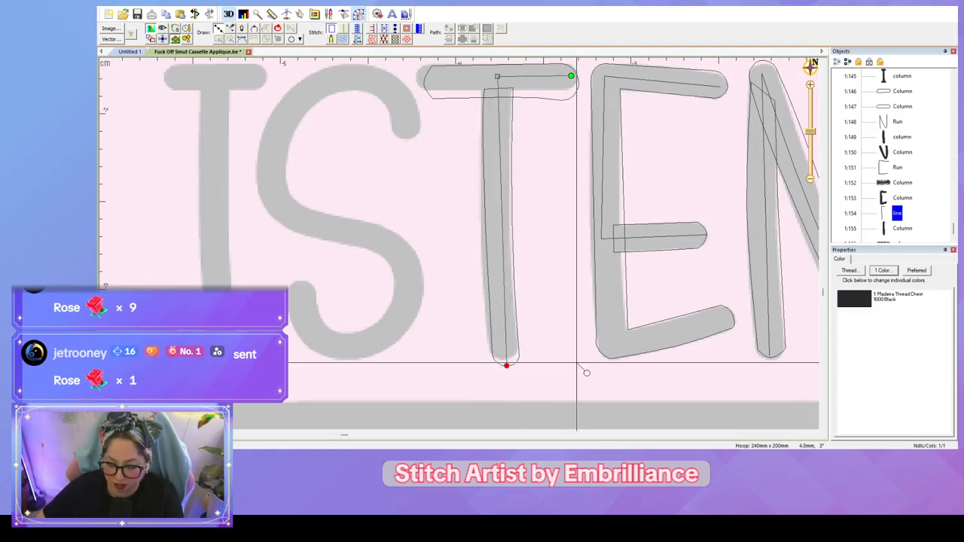
{"action": "double_click", "coordinate": [507, 366]}
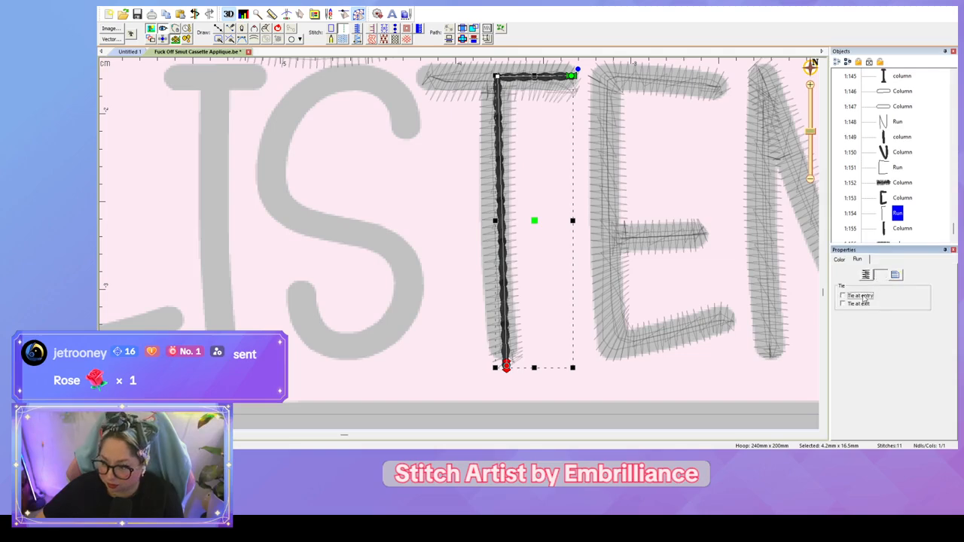
{"action": "left_click", "coordinate": [551, 252]}
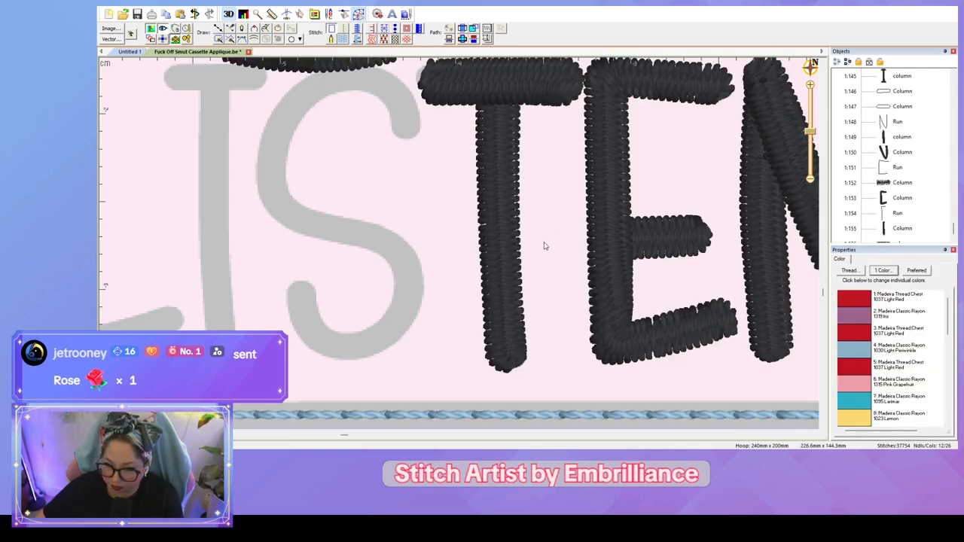
Step: Slant the stitch angle line near the right end of the T's top bar and add another near its left end
{"action": "scroll", "coordinate": [547, 218], "scroll_direction": "down", "scroll_amount": 4}
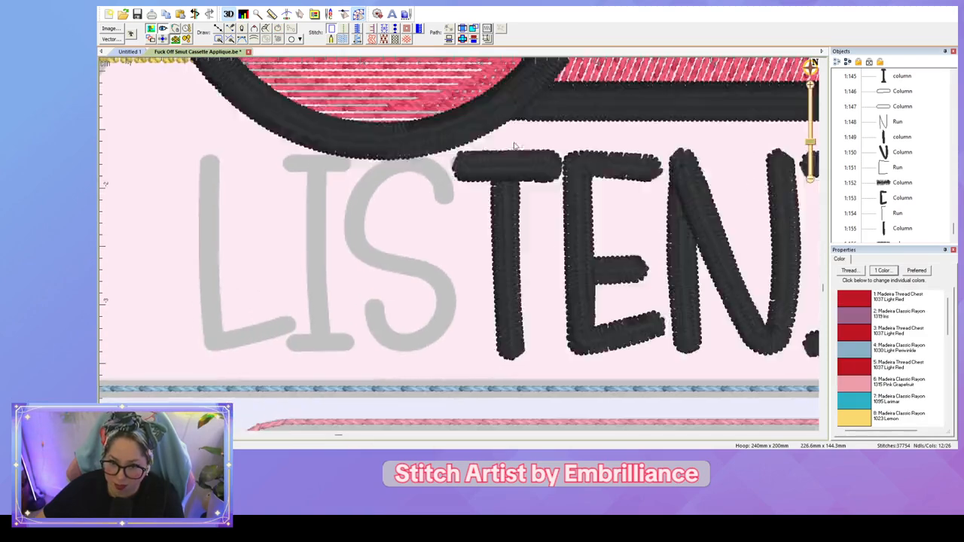
{"action": "left_click", "coordinate": [525, 161]}
{"action": "left_click_drag", "start_coordinate": [534, 185], "coordinate": [540, 189]}
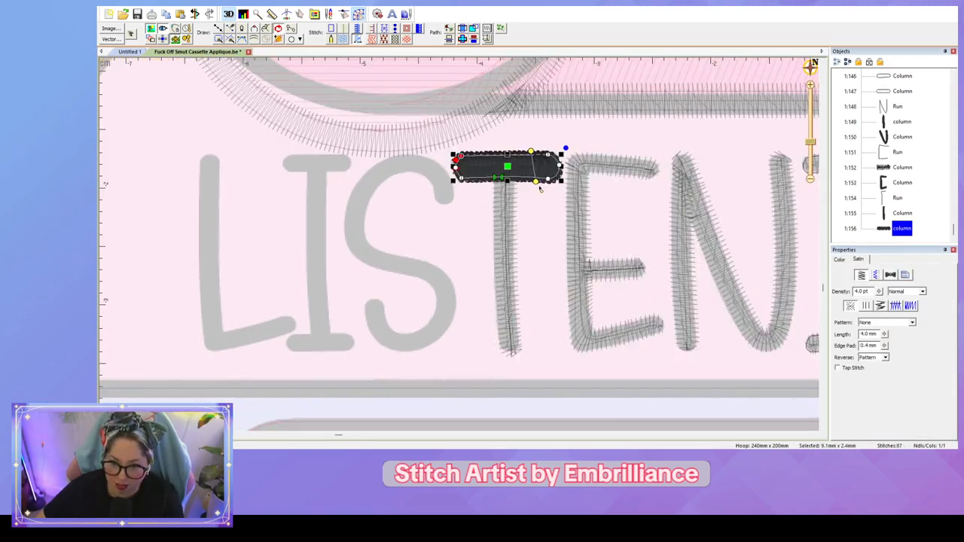
{"action": "left_click_drag", "start_coordinate": [532, 153], "coordinate": [542, 153]}
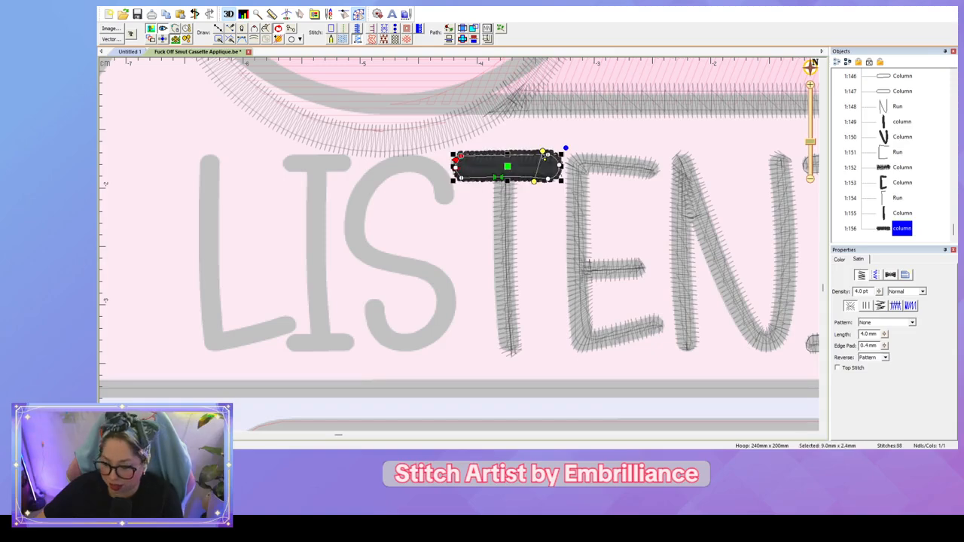
{"action": "key", "text": "i"}
{"action": "left_click_drag", "start_coordinate": [470, 150], "coordinate": [475, 189]}
{"action": "left_click", "coordinate": [473, 224]}
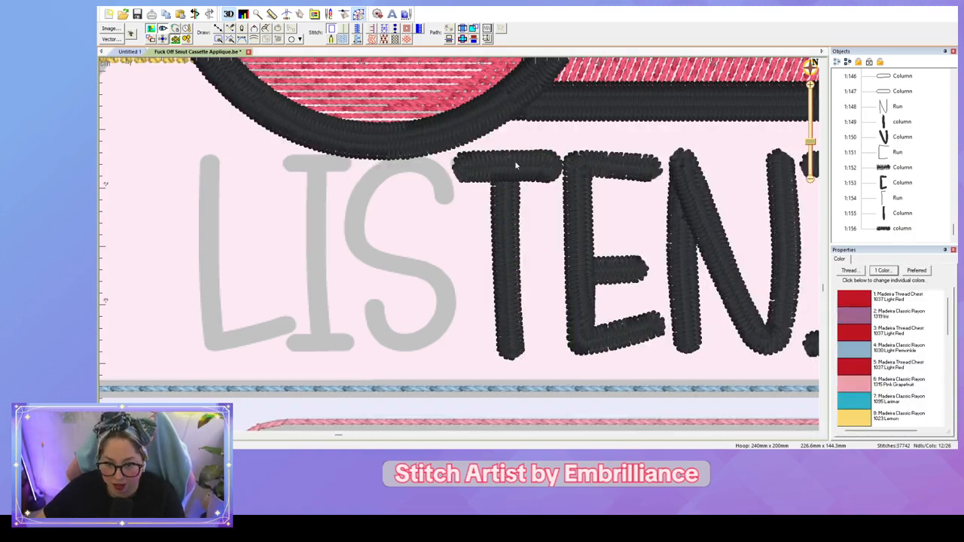
{"action": "left_click", "coordinate": [515, 167]}
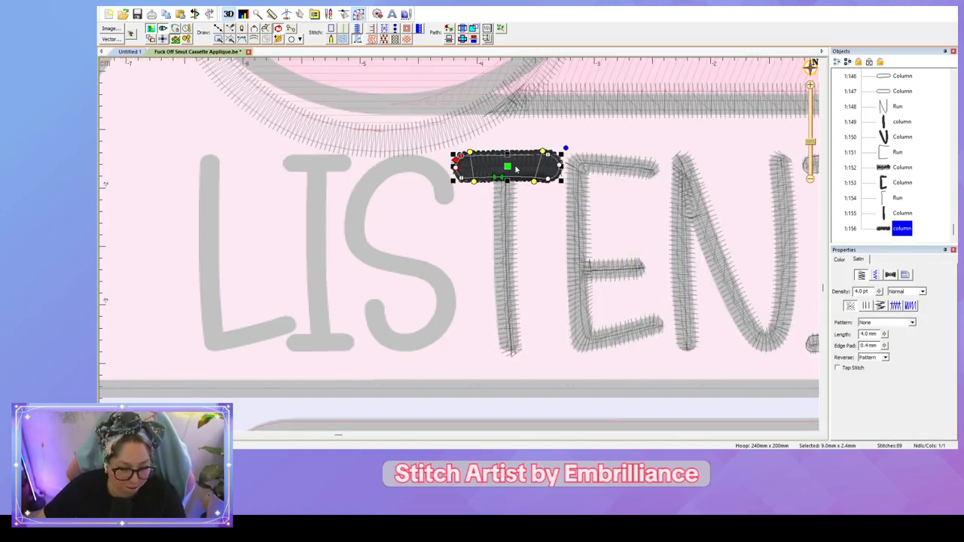
{"action": "left_click", "coordinate": [539, 211]}
Step: Duplicate the S of "SMUT" onto the S in "LISTENING" and shorten it to a height of 17.4 mm
{"action": "scroll", "coordinate": [539, 212], "scroll_direction": "down", "scroll_amount": 3}
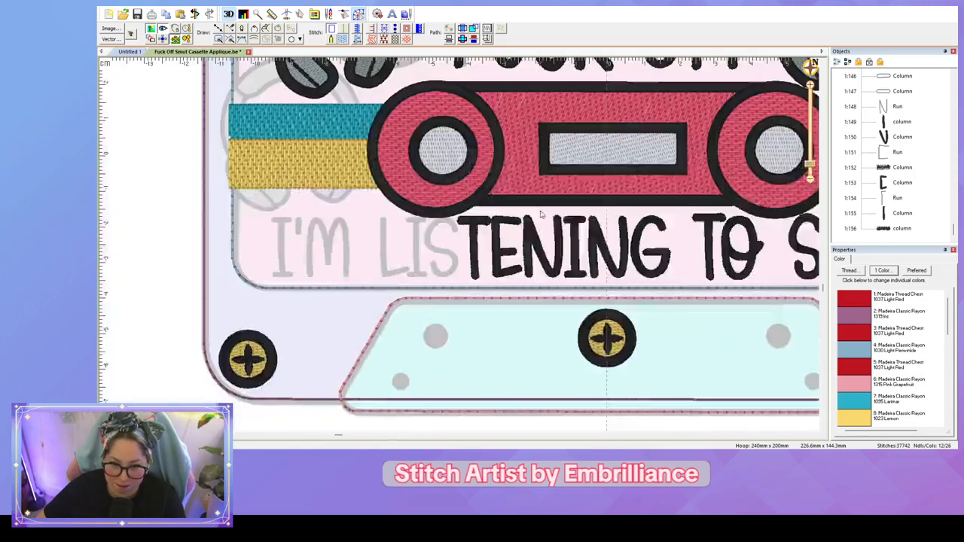
{"action": "left_click", "coordinate": [794, 253]}
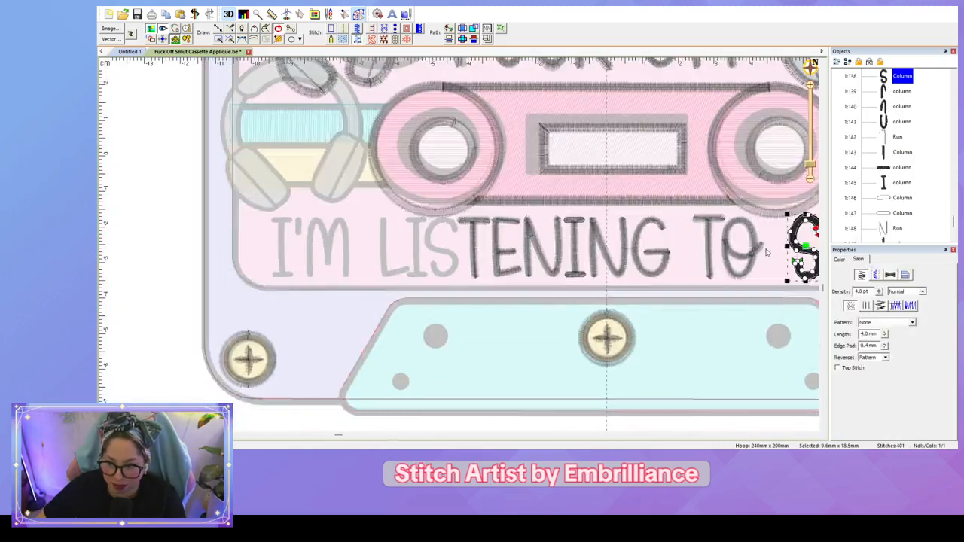
{"action": "key", "text": "ctrl+v"}
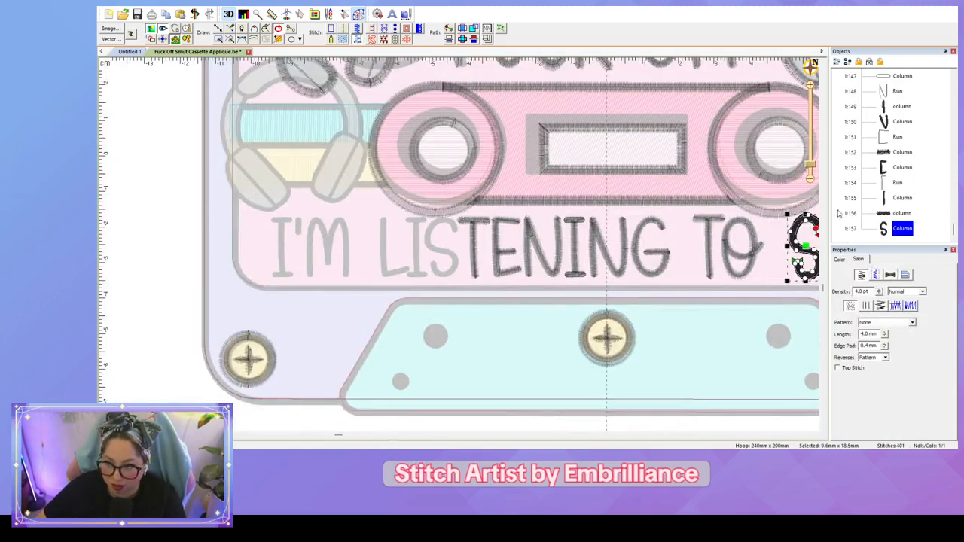
{"action": "left_click_drag", "start_coordinate": [804, 248], "coordinate": [442, 250]}
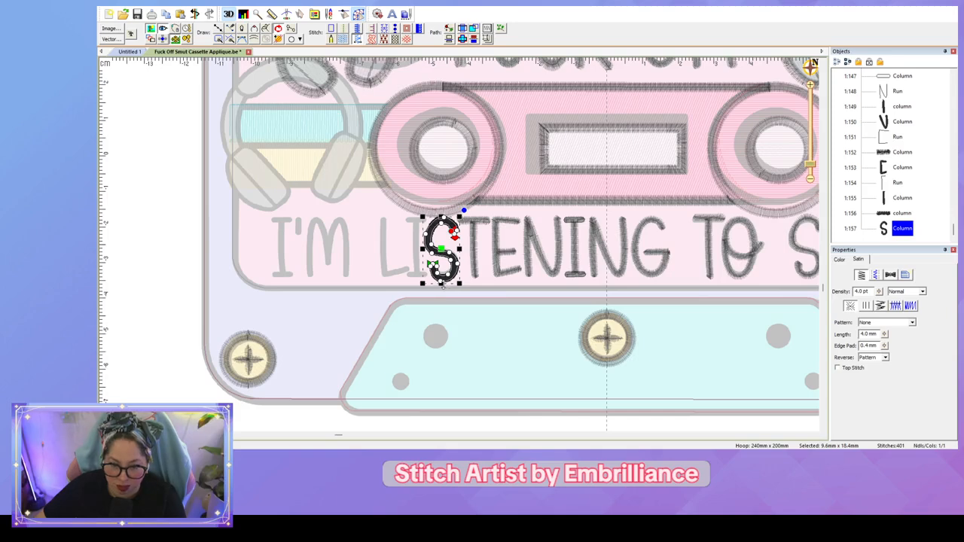
{"action": "scroll", "coordinate": [503, 286], "scroll_direction": "up", "scroll_amount": 5}
{"action": "left_click_drag", "start_coordinate": [472, 278], "coordinate": [550, 263]}
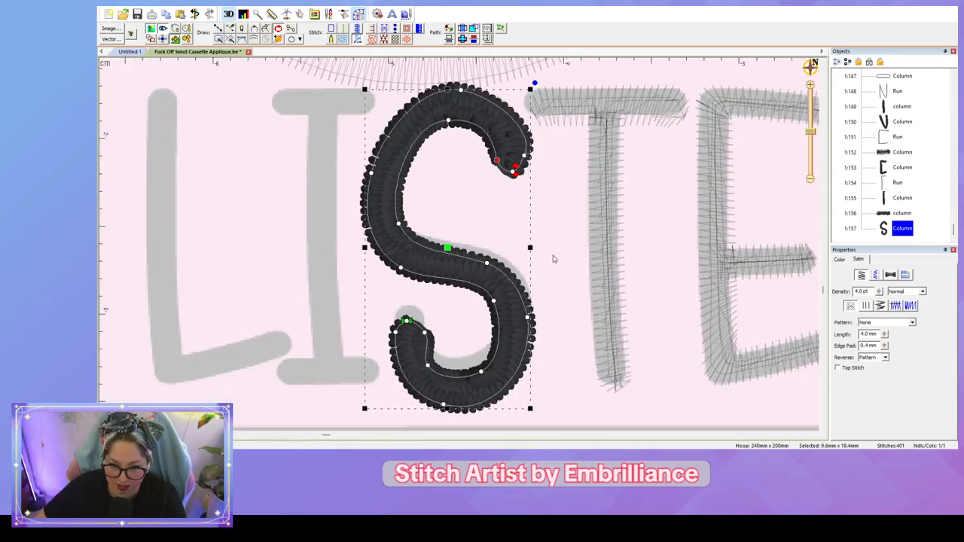
{"action": "mouse_move", "coordinate": [376, 306]}
{"action": "left_mouse_down"}
{"action": "mouse_move", "coordinate": [405, 241]}
{"action": "mouse_move", "coordinate": [476, 226]}
{"action": "mouse_move", "coordinate": [551, 274]}
{"action": "mouse_move", "coordinate": [564, 350]}
{"action": "mouse_move", "coordinate": [525, 410]}
{"action": "mouse_move", "coordinate": [469, 419]}
{"action": "mouse_move", "coordinate": [396, 406]}
{"action": "mouse_move", "coordinate": [443, 384]}
{"action": "left_mouse_up"}
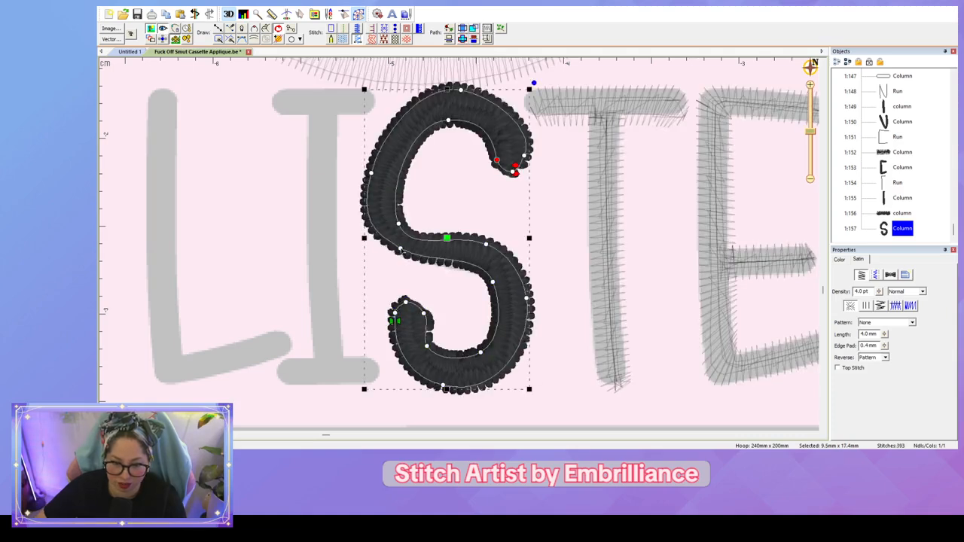
Step: Reshape the copied S by moving the outline points along its middle curves, upper outer edge and upper tip to follow the artwork
{"action": "left_click_drag", "start_coordinate": [400, 251], "coordinate": [397, 255]}
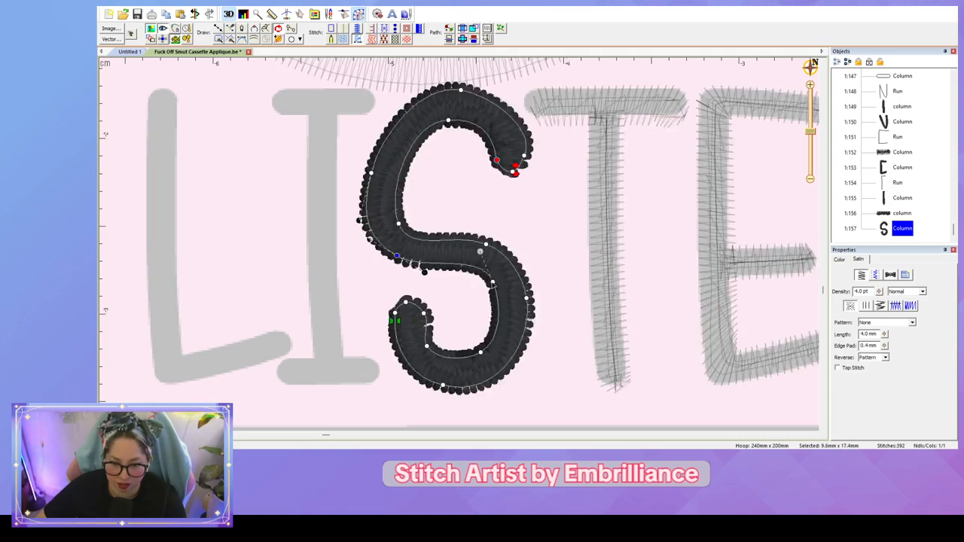
{"action": "left_click_drag", "start_coordinate": [492, 283], "coordinate": [498, 293]}
{"action": "left_click_drag", "start_coordinate": [398, 223], "coordinate": [418, 240]}
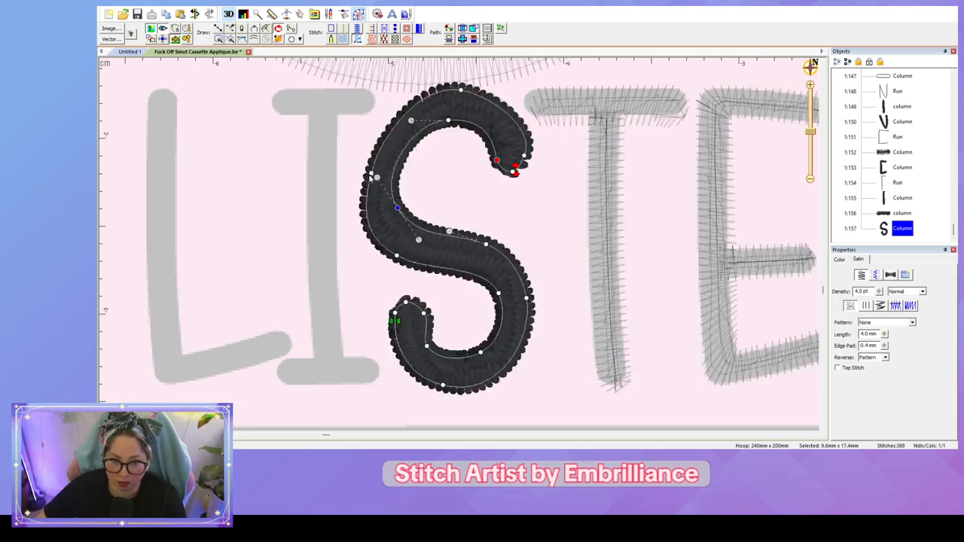
{"action": "left_click_drag", "start_coordinate": [369, 173], "coordinate": [367, 167]}
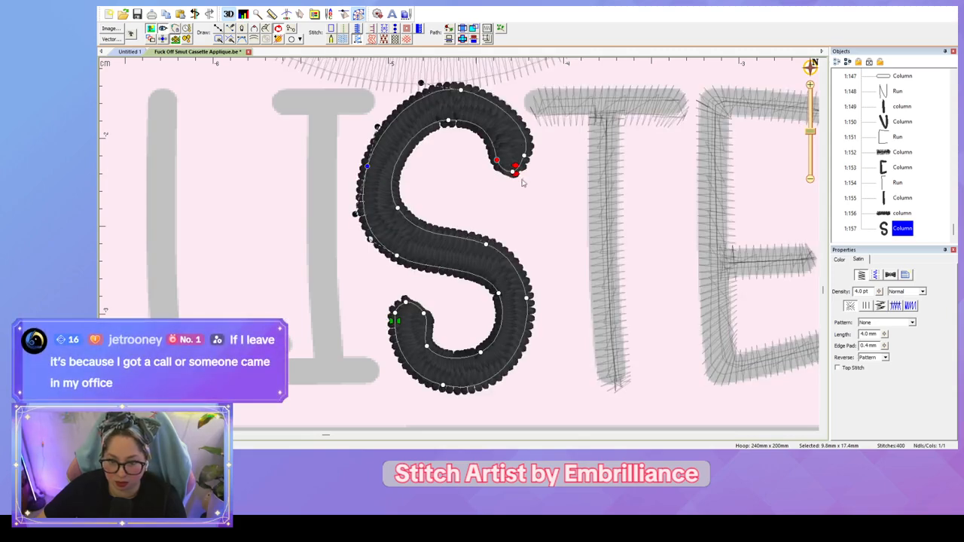
{"action": "mouse_move", "coordinate": [509, 197]}
{"action": "left_mouse_down"}
{"action": "mouse_move", "coordinate": [551, 162]}
{"action": "mouse_move", "coordinate": [504, 180]}
{"action": "mouse_move", "coordinate": [502, 153]}
{"action": "left_mouse_up"}
{"action": "left_click", "coordinate": [450, 120]}
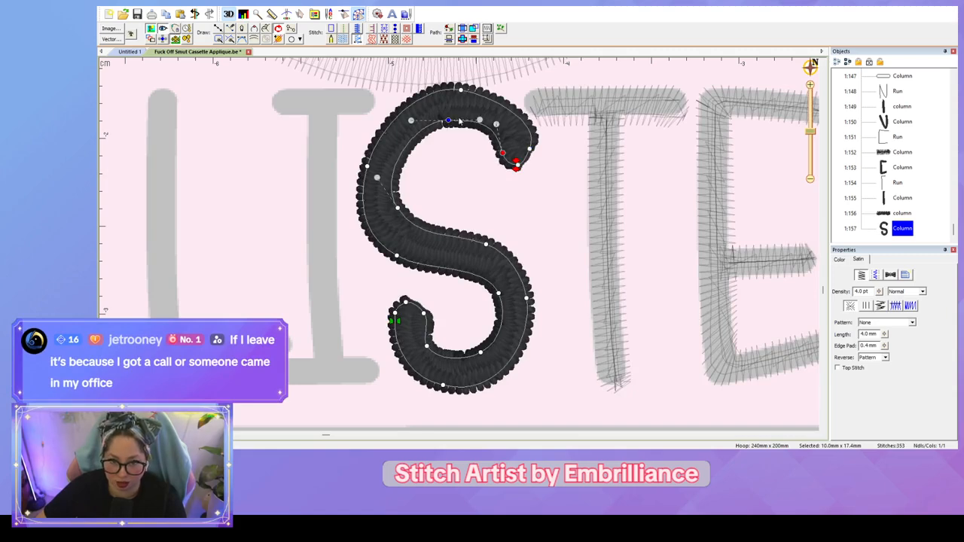
{"action": "left_click", "coordinate": [540, 209]}
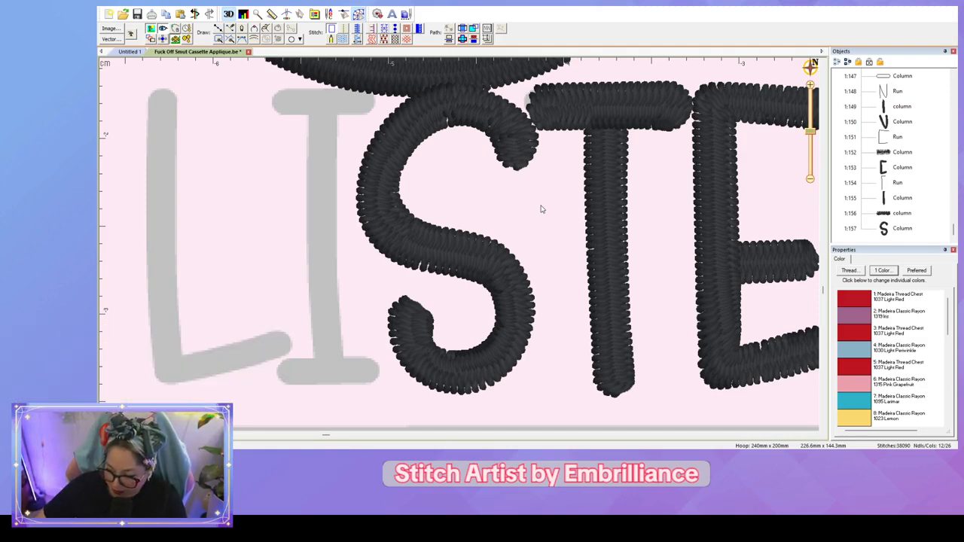
Step: Move the copied S's stitch start point to its upper end beside the T and its stop point to its left edge beside the I
{"action": "left_click", "coordinate": [551, 128]}
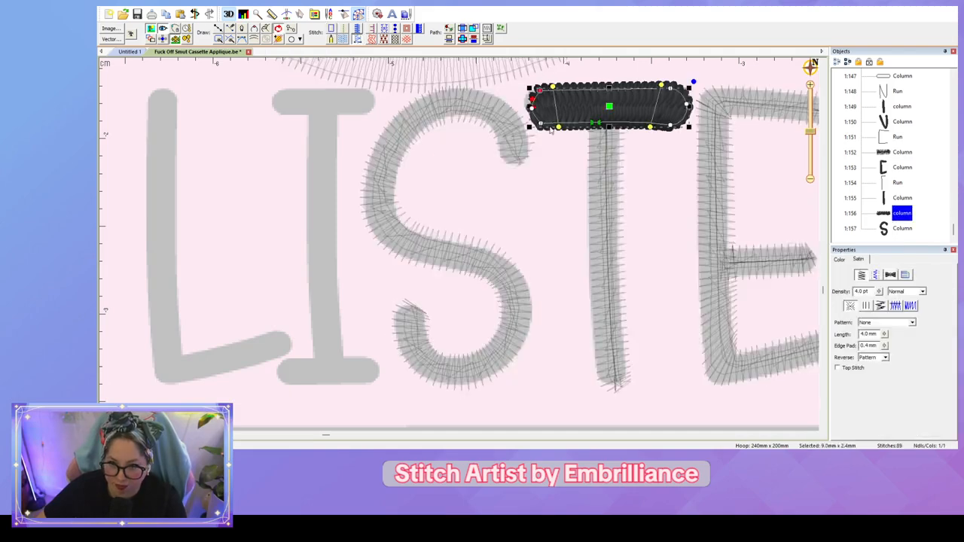
{"action": "left_click", "coordinate": [521, 137]}
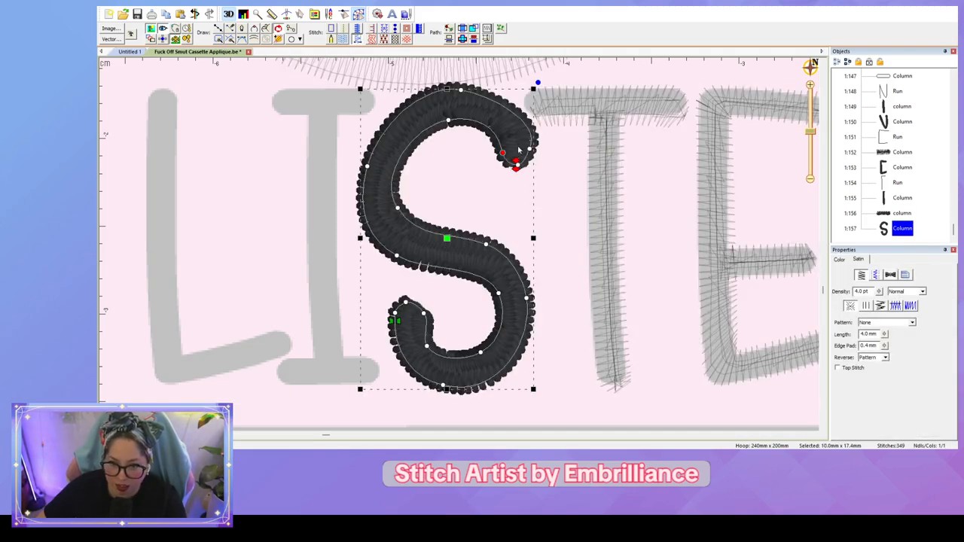
{"action": "mouse_move", "coordinate": [399, 322]}
{"action": "left_mouse_down"}
{"action": "mouse_move", "coordinate": [491, 111]}
{"action": "mouse_move", "coordinate": [524, 106]}
{"action": "mouse_move", "coordinate": [513, 113]}
{"action": "left_mouse_up"}
{"action": "mouse_move", "coordinate": [516, 169]}
{"action": "left_mouse_down"}
{"action": "mouse_move", "coordinate": [396, 107]}
{"action": "mouse_move", "coordinate": [347, 119]}
{"action": "mouse_move", "coordinate": [294, 192]}
{"action": "mouse_move", "coordinate": [294, 204]}
{"action": "mouse_move", "coordinate": [312, 207]}
{"action": "left_mouse_up"}
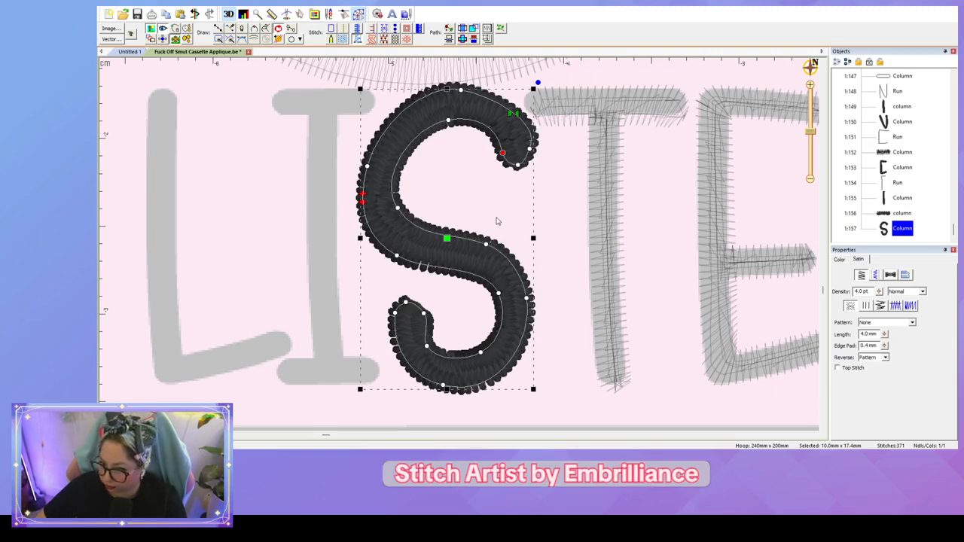
{"action": "left_click", "coordinate": [496, 214]}
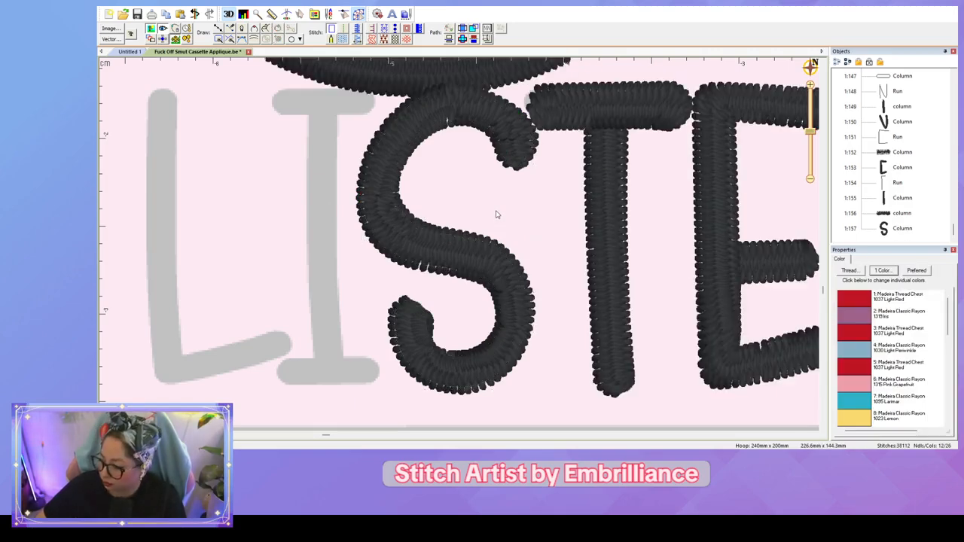
Step: Duplicate the finished second I of "LISTENING" and place the copy over the first I's artwork beside the S
{"action": "scroll", "coordinate": [557, 209], "scroll_direction": "down", "scroll_amount": 2}
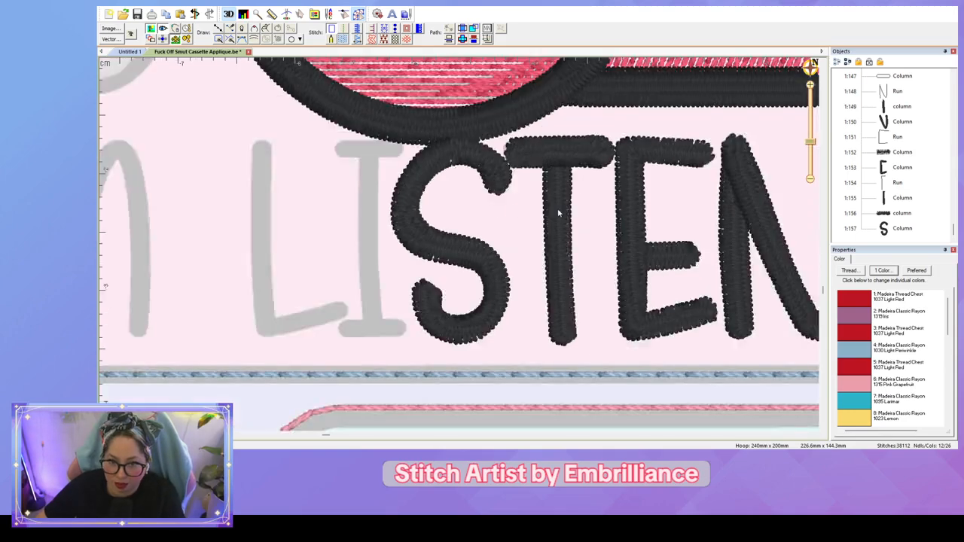
{"action": "left_click", "coordinate": [652, 240]}
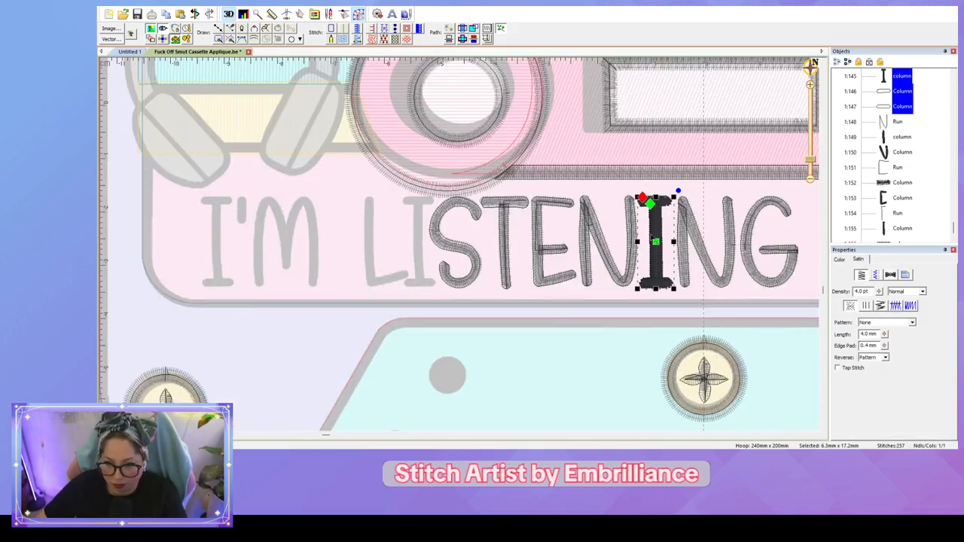
{"action": "key", "text": "ctrl+v"}
{"action": "left_click_drag", "start_coordinate": [652, 234], "coordinate": [419, 245]}
{"action": "left_click", "coordinate": [487, 243]}
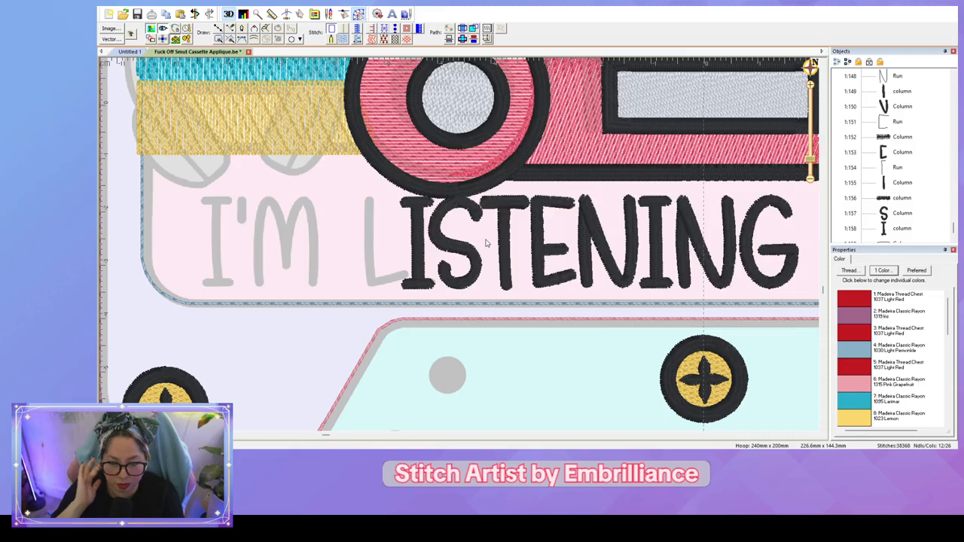
{"action": "scroll", "coordinate": [488, 241], "scroll_direction": "up", "scroll_amount": 4}
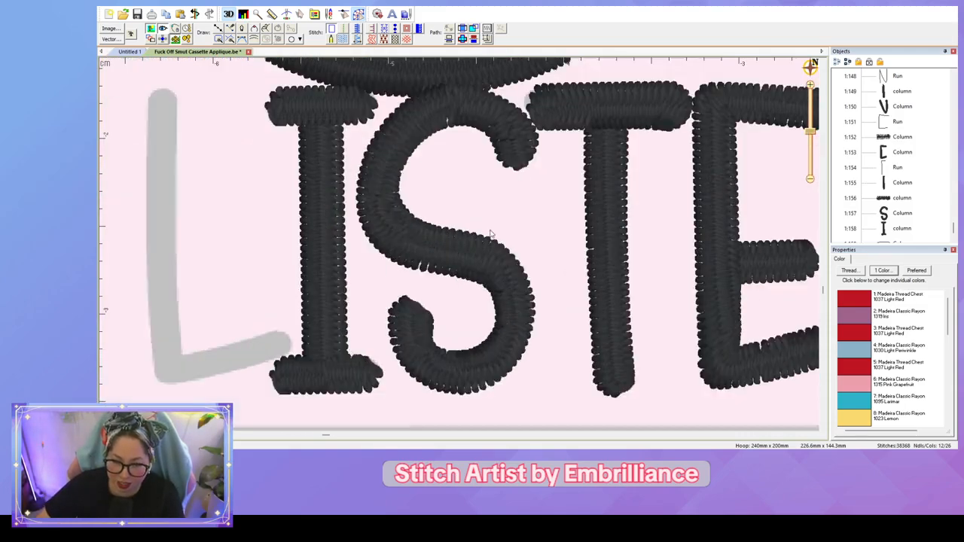
{"action": "left_click_drag", "start_coordinate": [465, 212], "coordinate": [635, 223]}
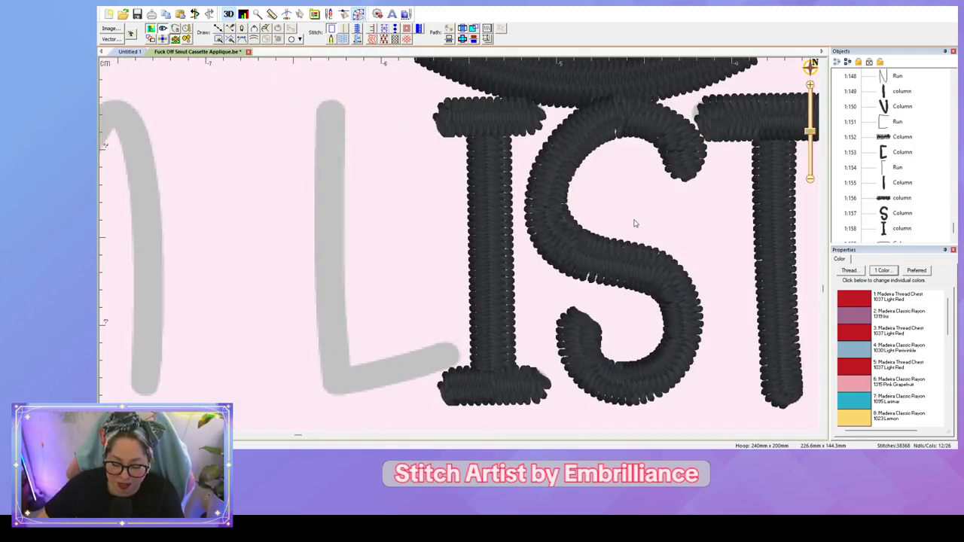
Step: Move the S's stop point up along its outer left edge, close to the top bar of the copied I
{"action": "left_click", "coordinate": [499, 229]}
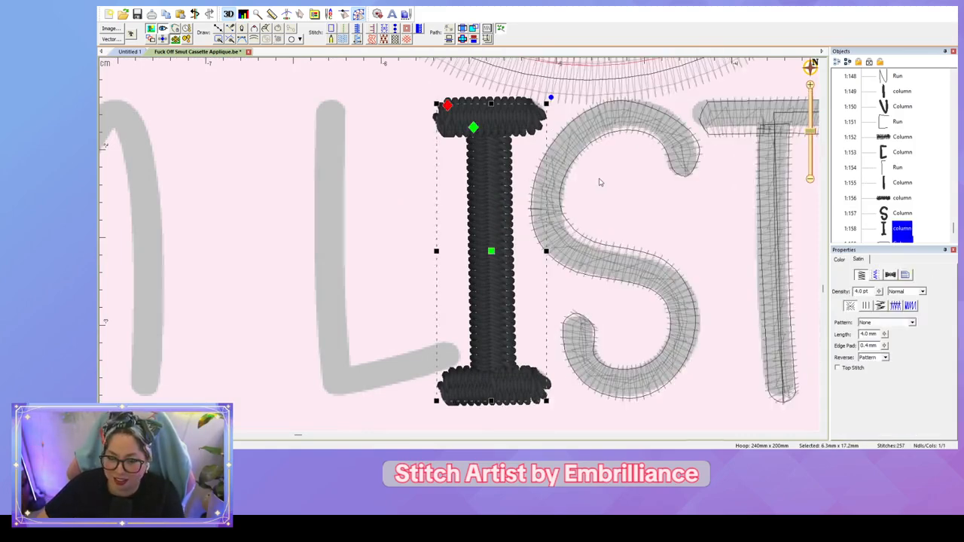
{"action": "left_click", "coordinate": [545, 216]}
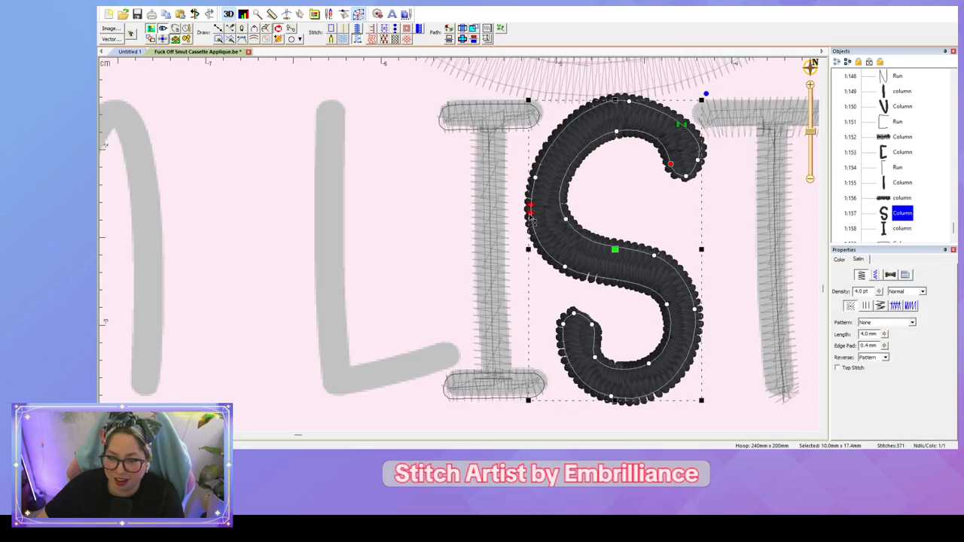
{"action": "left_click_drag", "start_coordinate": [531, 214], "coordinate": [557, 135]}
{"action": "left_click", "coordinate": [619, 190]}
{"action": "scroll", "coordinate": [626, 196], "scroll_direction": "down", "scroll_amount": 2}
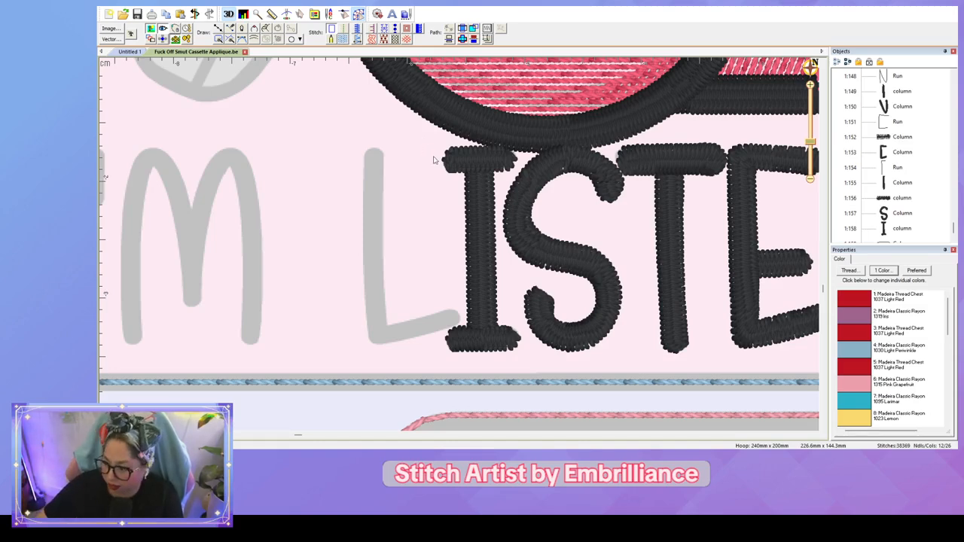
Step: Trace the L of "LISTENING" as a closed outline with curved ends and a sharp inner corner
{"action": "scroll", "coordinate": [426, 150], "scroll_direction": "up", "scroll_amount": 2}
{"action": "left_click_drag", "start_coordinate": [450, 210], "coordinate": [477, 217]}
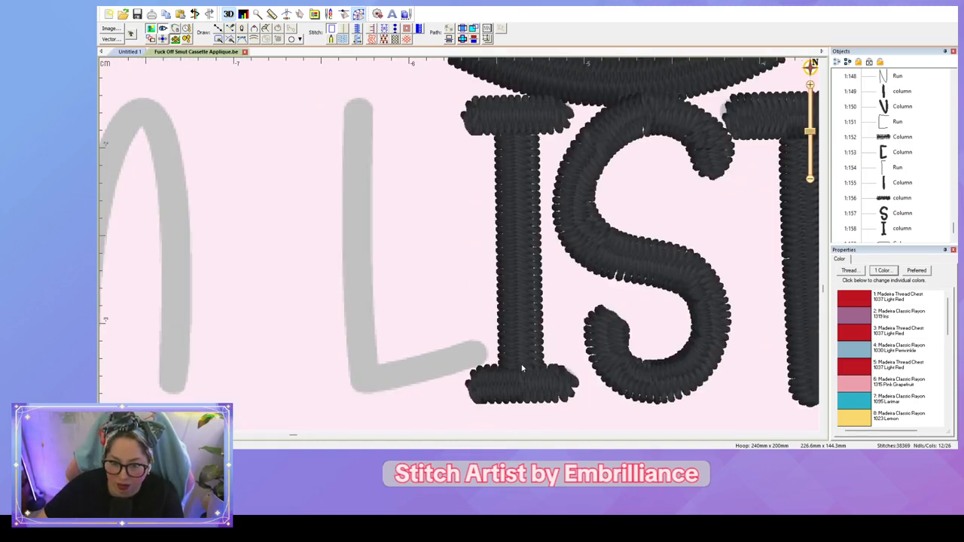
{"action": "left_click", "coordinate": [497, 235]}
{"action": "key", "text": "l"}
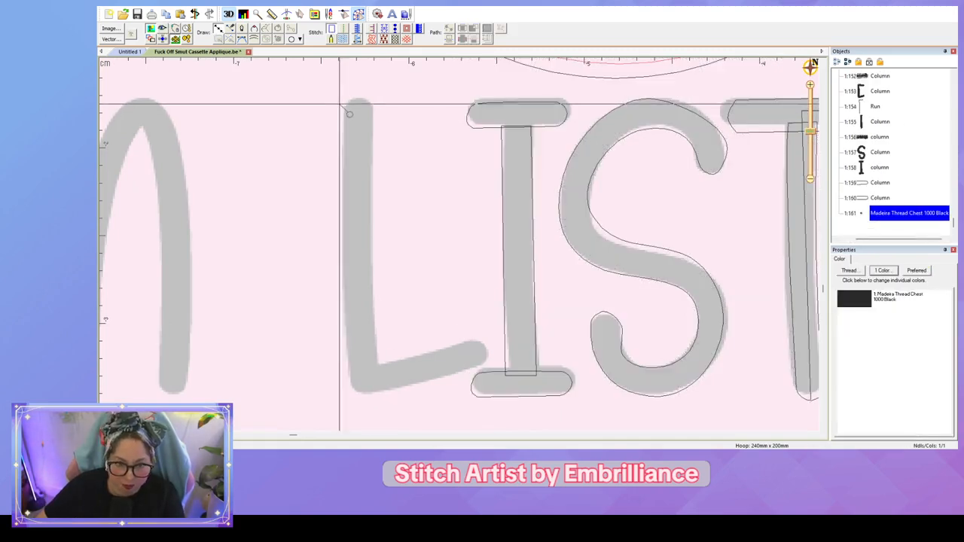
{"action": "left_click", "coordinate": [345, 107]}
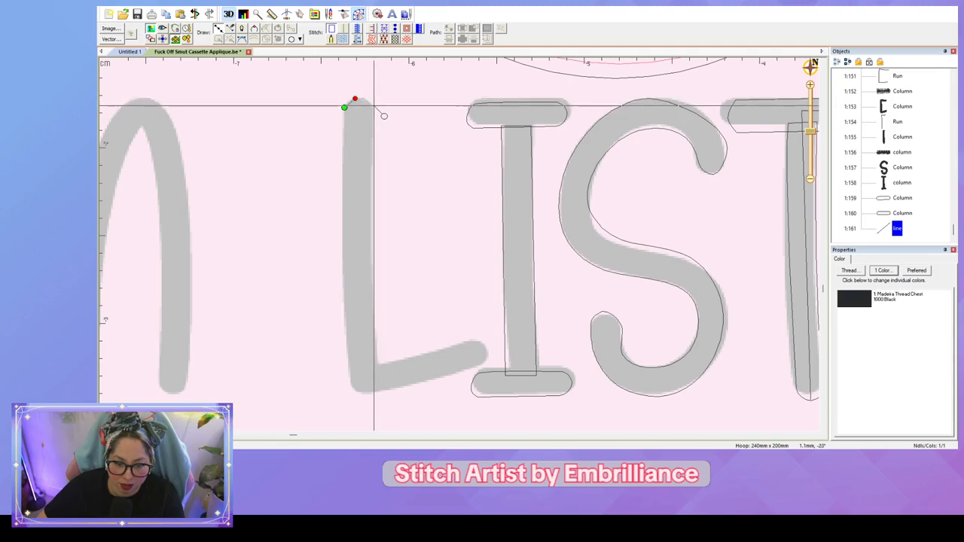
{"action": "left_click", "coordinate": [374, 105]}
{"action": "left_click", "coordinate": [376, 365]}
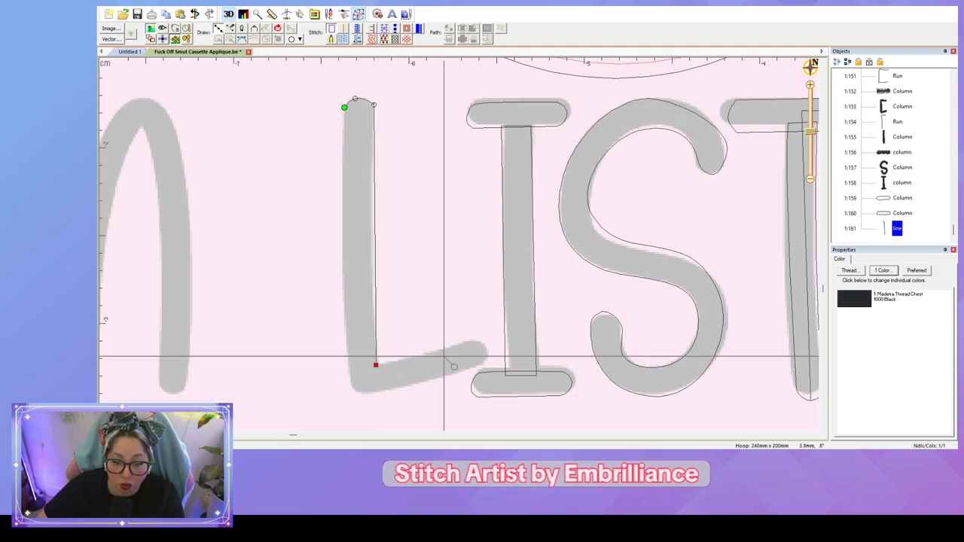
{"action": "left_click", "coordinate": [463, 341]}
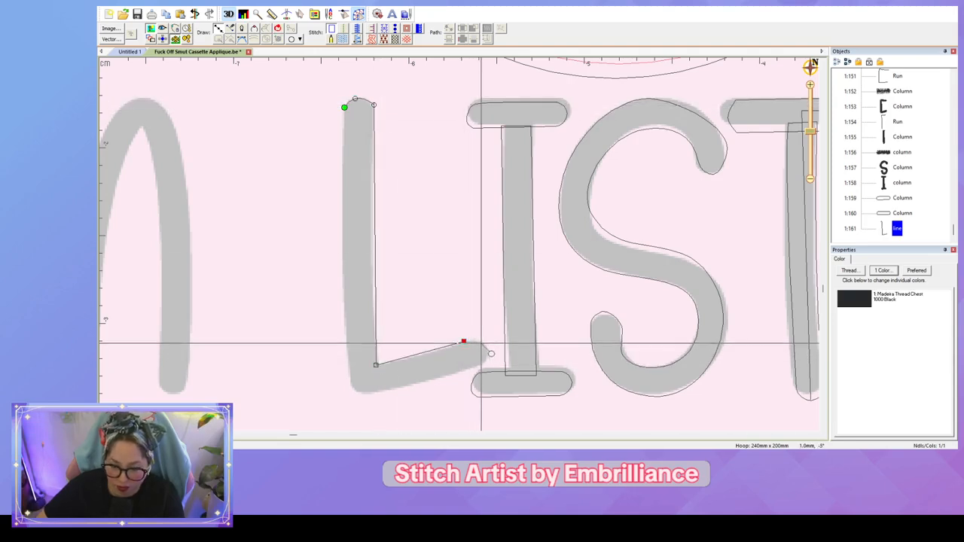
{"action": "left_click", "coordinate": [484, 346]}
{"action": "left_click", "coordinate": [480, 365]}
{"action": "left_click", "coordinate": [367, 392]}
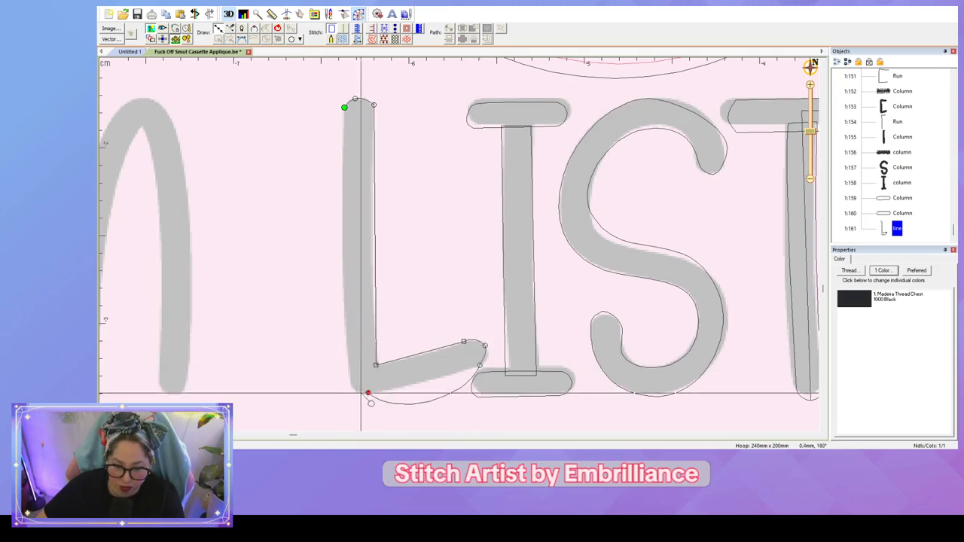
{"action": "left_click", "coordinate": [349, 378]}
{"action": "key", "text": "Return"}
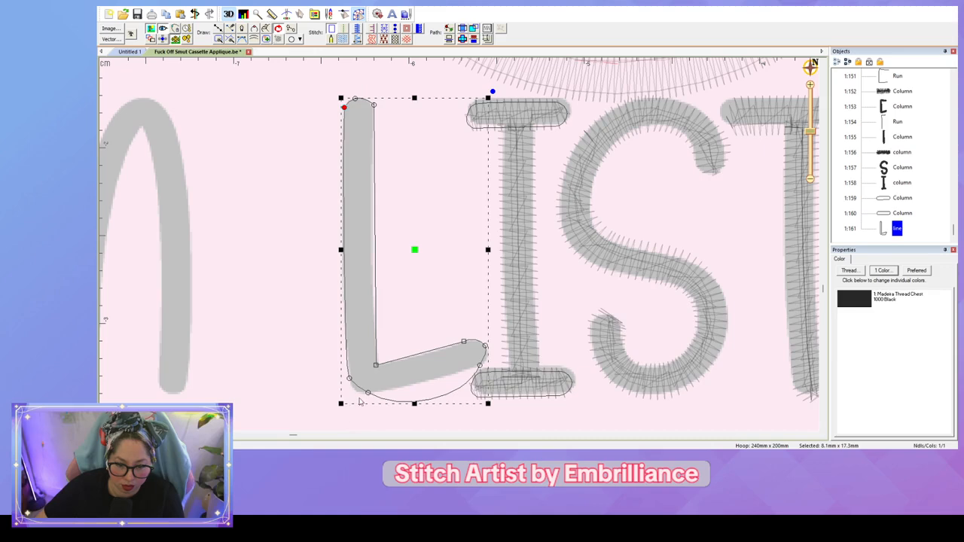
Step: Reshape the curve handles at the L's lower outer corner to follow the artwork's bottom edge, and convert the outline to a satin column
{"action": "left_click", "coordinate": [368, 393]}
{"action": "left_click_drag", "start_coordinate": [402, 411], "coordinate": [410, 383]}
{"action": "left_click_drag", "start_coordinate": [464, 401], "coordinate": [439, 382]}
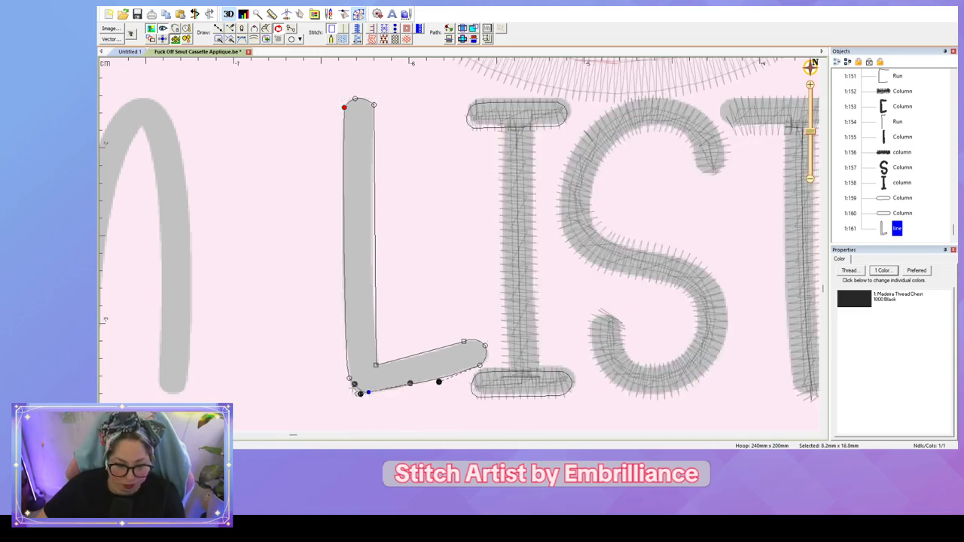
{"action": "left_click_drag", "start_coordinate": [354, 383], "coordinate": [351, 388]}
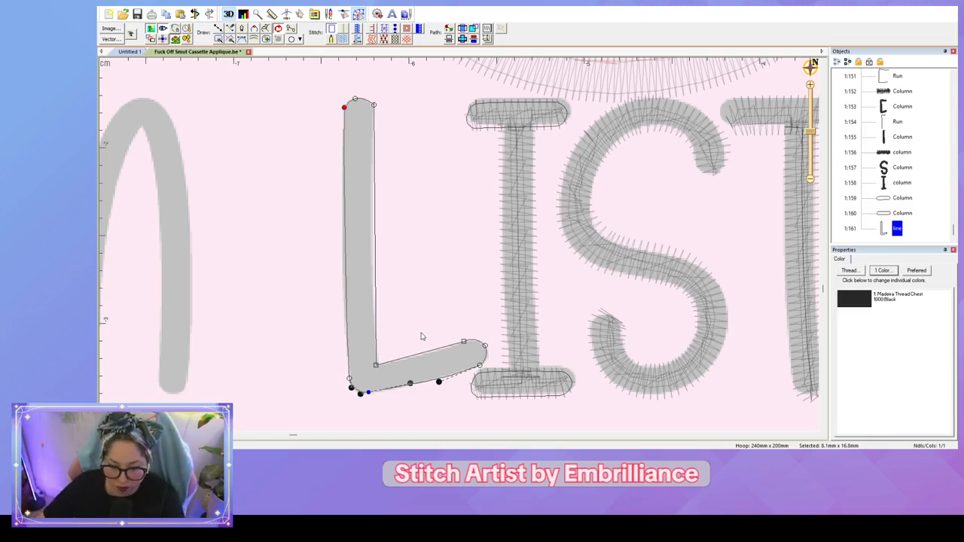
{"action": "left_click", "coordinate": [359, 41]}
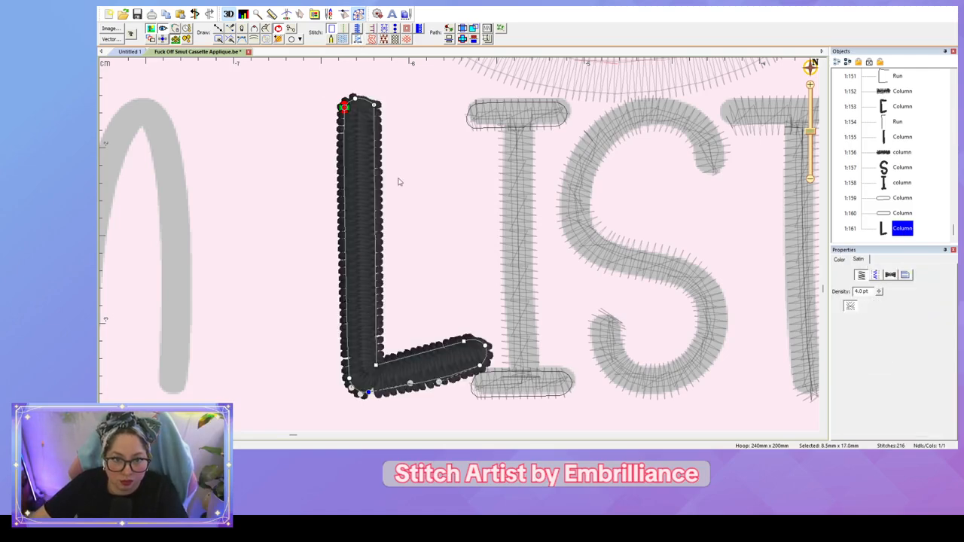
{"action": "left_click", "coordinate": [442, 234]}
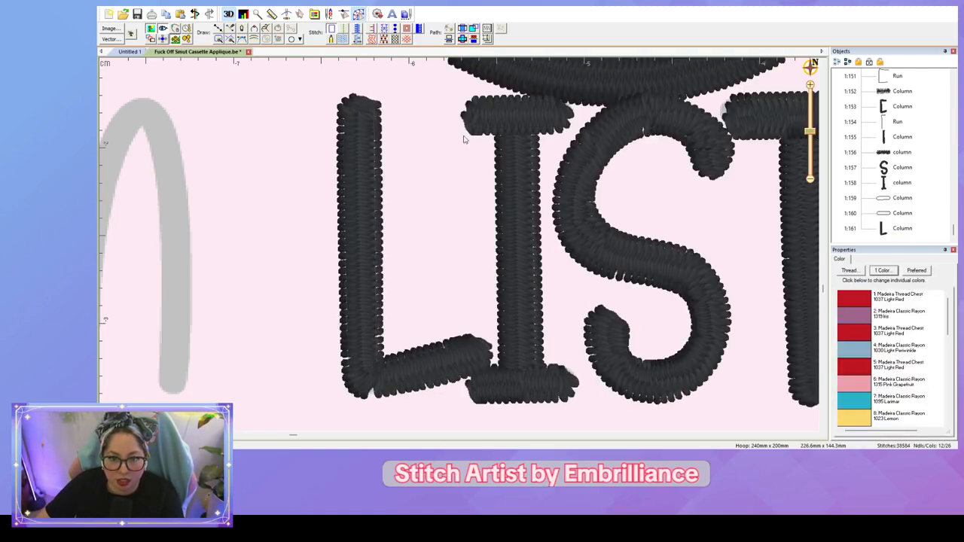
Step: Move the L's stitch start point to the right side of its top end and its stop point to the lower left of its stem
{"action": "left_click", "coordinate": [465, 136]}
{"action": "left_click", "coordinate": [349, 109]}
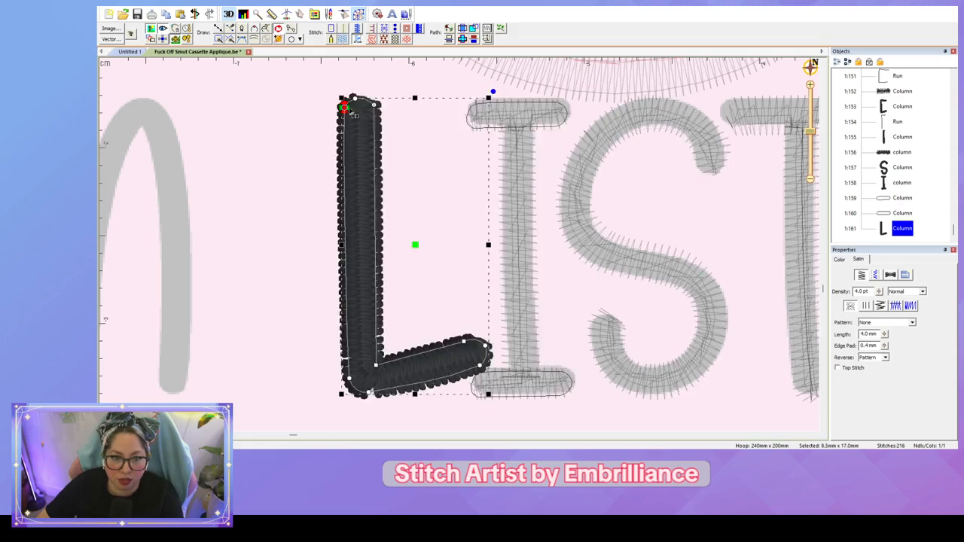
{"action": "mouse_move", "coordinate": [346, 108]}
{"action": "left_mouse_down"}
{"action": "mouse_move", "coordinate": [375, 92]}
{"action": "mouse_move", "coordinate": [355, 77]}
{"action": "mouse_move", "coordinate": [356, 99]}
{"action": "left_mouse_up"}
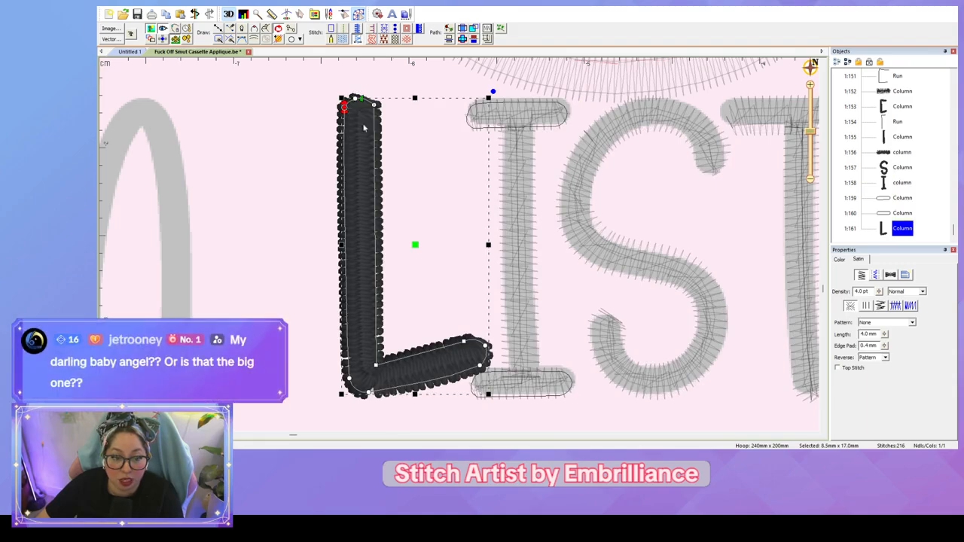
{"action": "scroll", "coordinate": [442, 183], "scroll_direction": "down", "scroll_amount": 2}
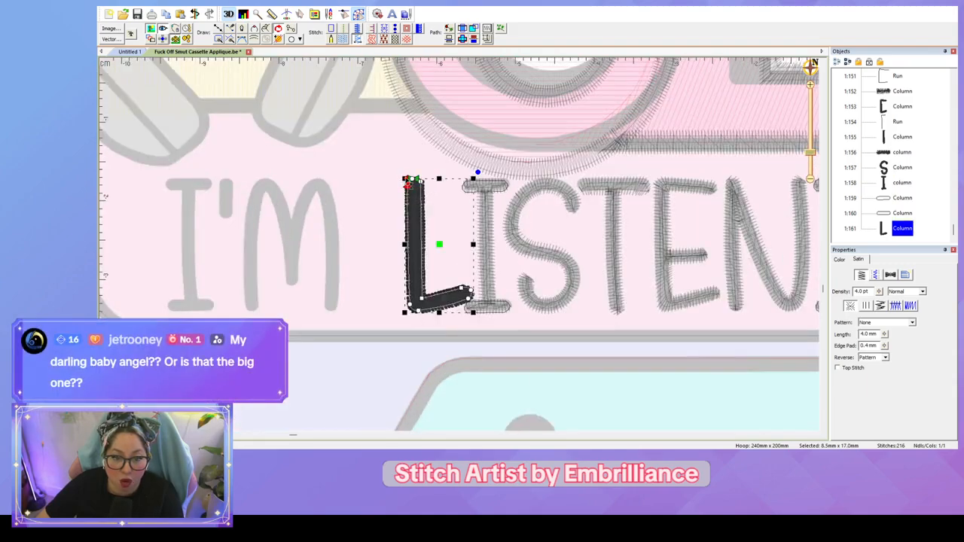
{"action": "left_click_drag", "start_coordinate": [407, 183], "coordinate": [387, 302]}
Step: Check the L column against the whole lettering and save the design
{"action": "scroll", "coordinate": [384, 305], "scroll_direction": "down", "scroll_amount": 3}
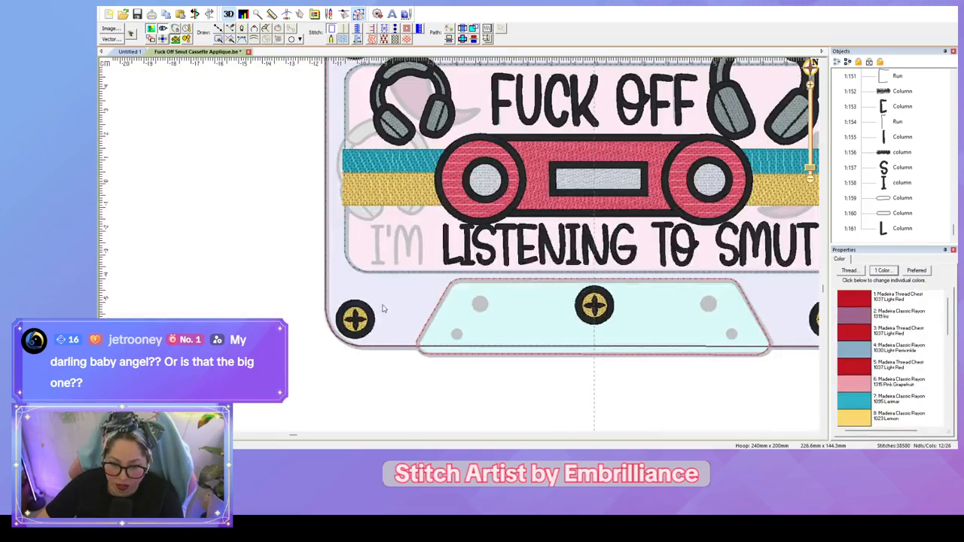
{"action": "left_click", "coordinate": [903, 228]}
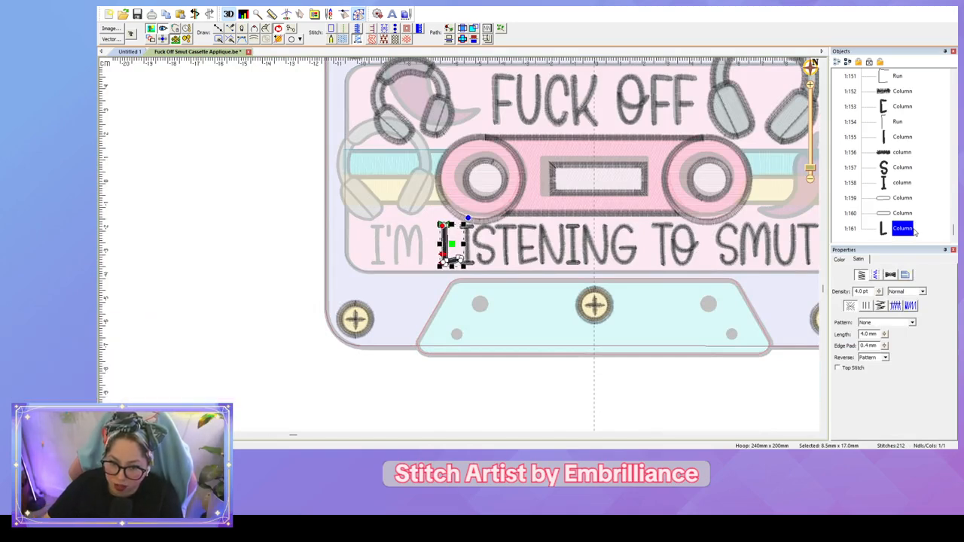
{"action": "left_click", "coordinate": [472, 292]}
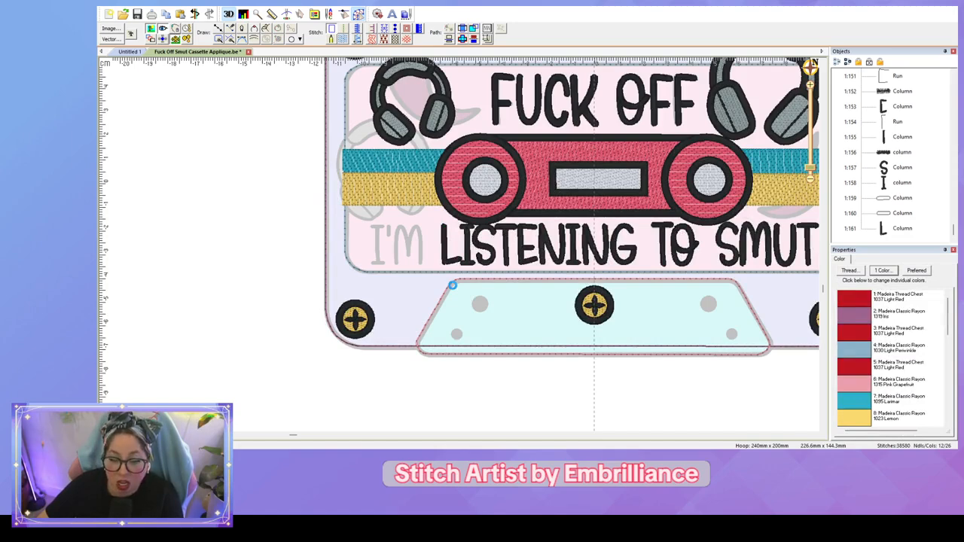
{"action": "key", "text": "ctrl+s"}
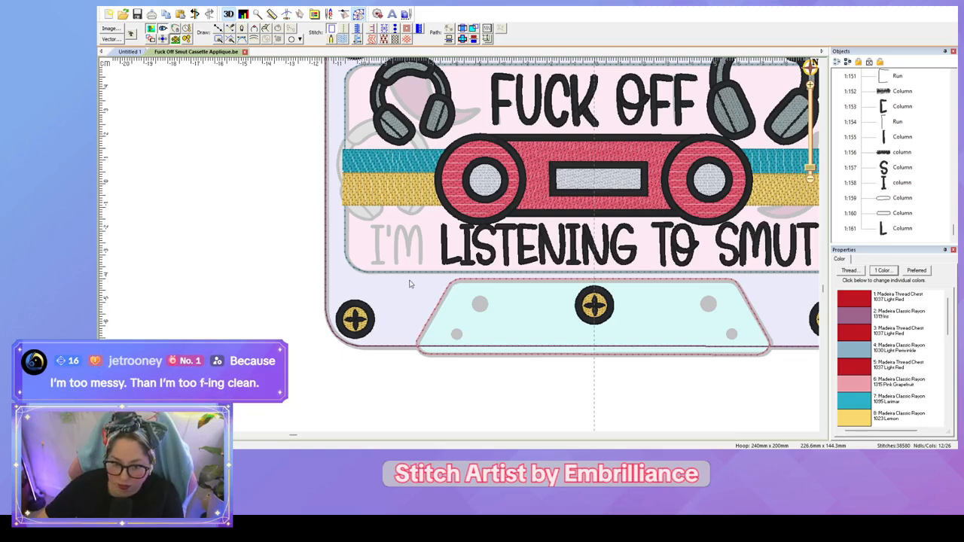
Step: Duplicate both columns of the M in "SMUT" onto the M in "I'M" and shorten the copy to a height of about 17.9 mm
{"action": "left_click", "coordinate": [765, 249]}
{"action": "scroll", "coordinate": [911, 139], "scroll_direction": "up", "scroll_amount": 2}
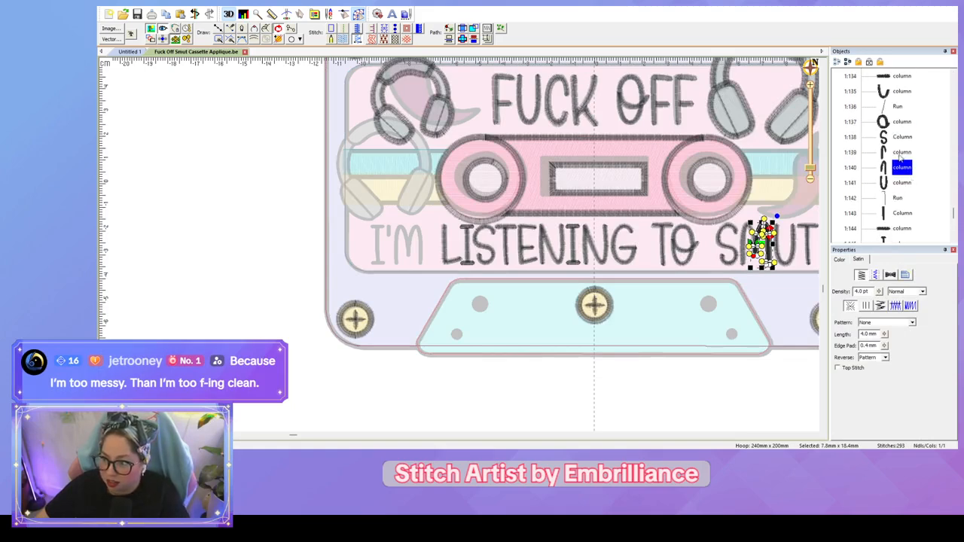
{"action": "left_click", "coordinate": [902, 153], "text": "shift"}
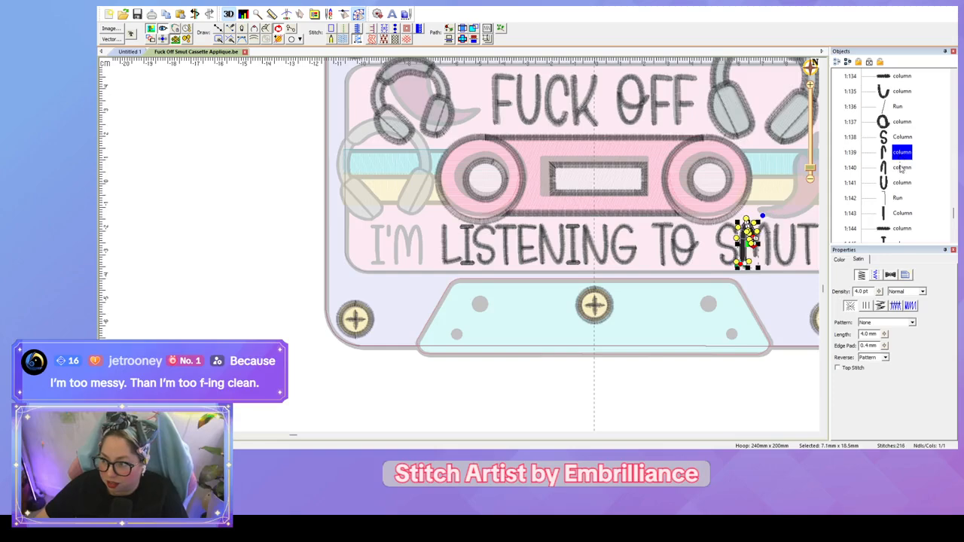
{"action": "left_click", "coordinate": [456, 307]}
{"action": "scroll", "coordinate": [419, 292], "scroll_direction": "up", "scroll_amount": 2}
{"action": "left_click_drag", "start_coordinate": [413, 294], "coordinate": [558, 314]}
{"action": "scroll", "coordinate": [558, 314], "scroll_direction": "up", "scroll_amount": 3}
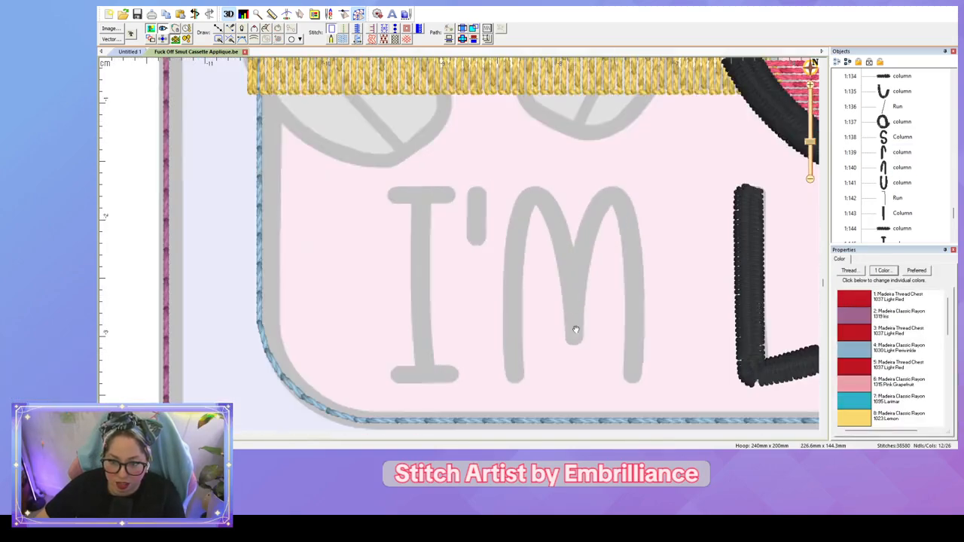
{"action": "left_click", "coordinate": [463, 238]}
{"action": "left_click_drag", "start_coordinate": [462, 238], "coordinate": [563, 254]}
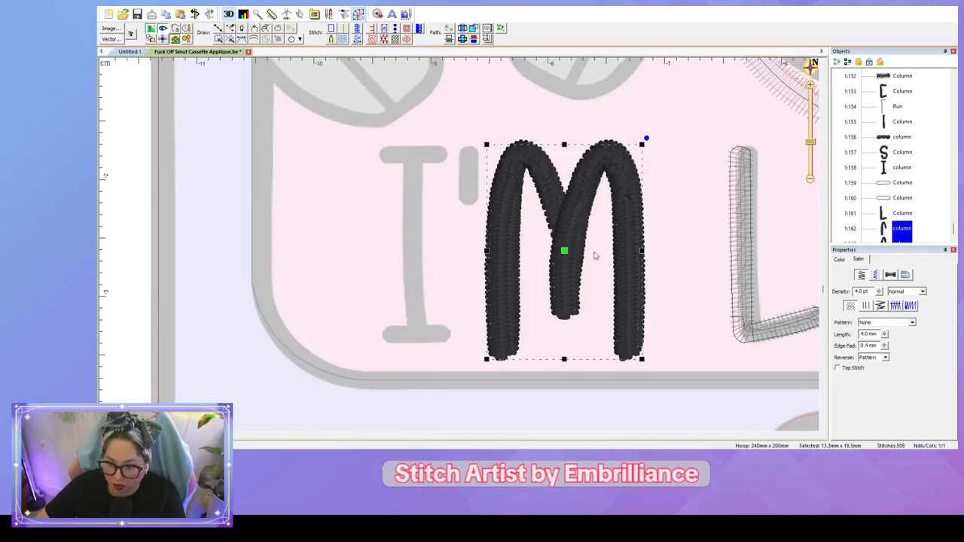
{"action": "left_click_drag", "start_coordinate": [570, 363], "coordinate": [566, 354]}
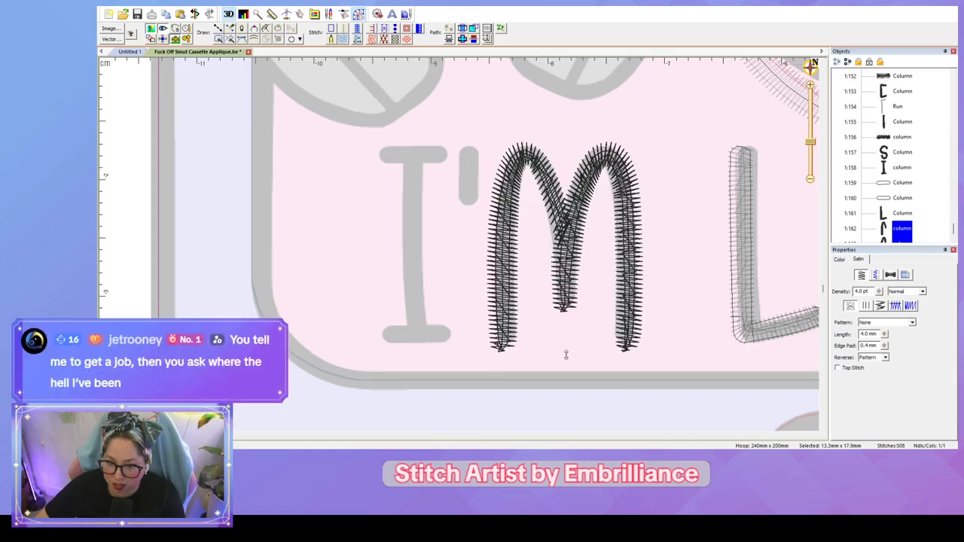
Step: Check the stitch start and stop points of the M and L columns, and lower the L's stop point toward its bottom outer corner
{"action": "left_click", "coordinate": [588, 245]}
{"action": "left_click", "coordinate": [646, 231]}
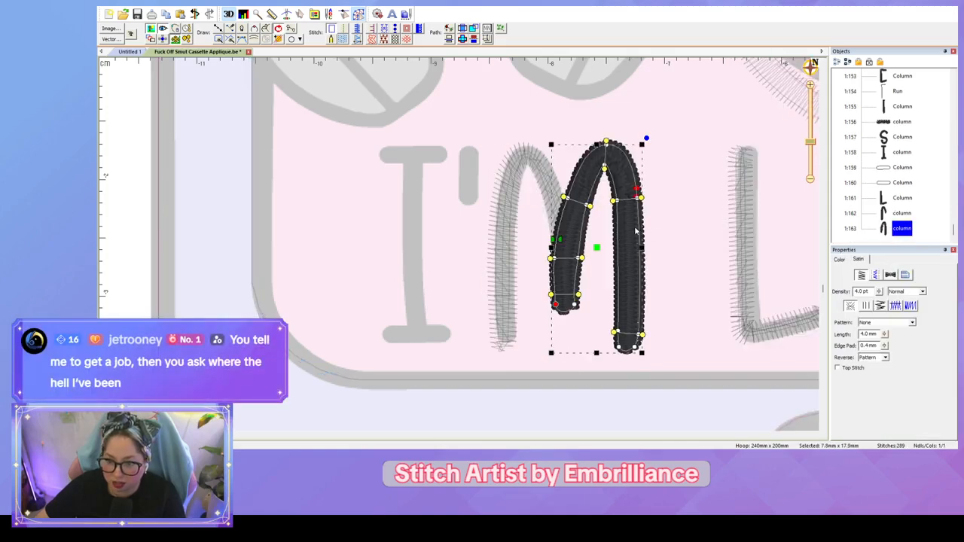
{"action": "left_click", "coordinate": [730, 217]}
{"action": "left_click", "coordinate": [735, 216]}
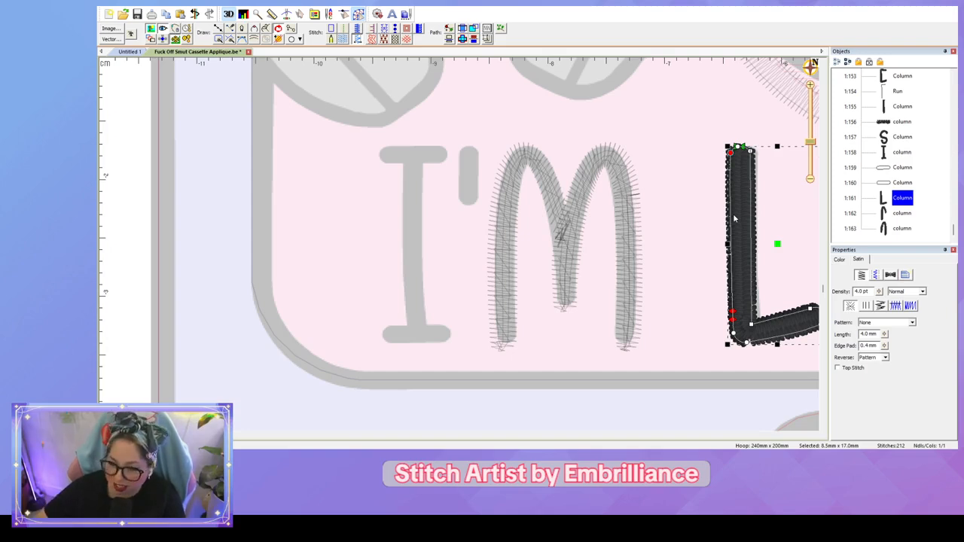
{"action": "left_click", "coordinate": [576, 143]}
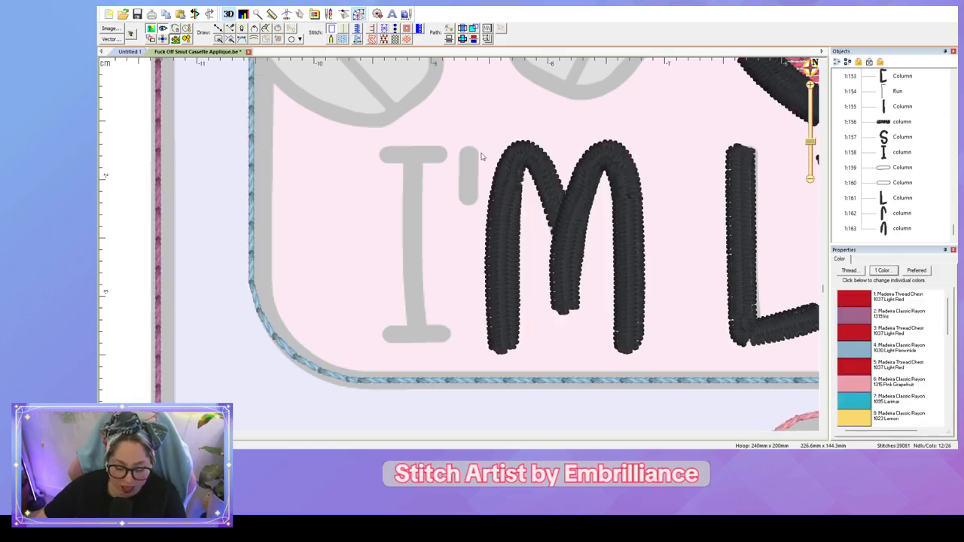
{"action": "left_click", "coordinate": [556, 229]}
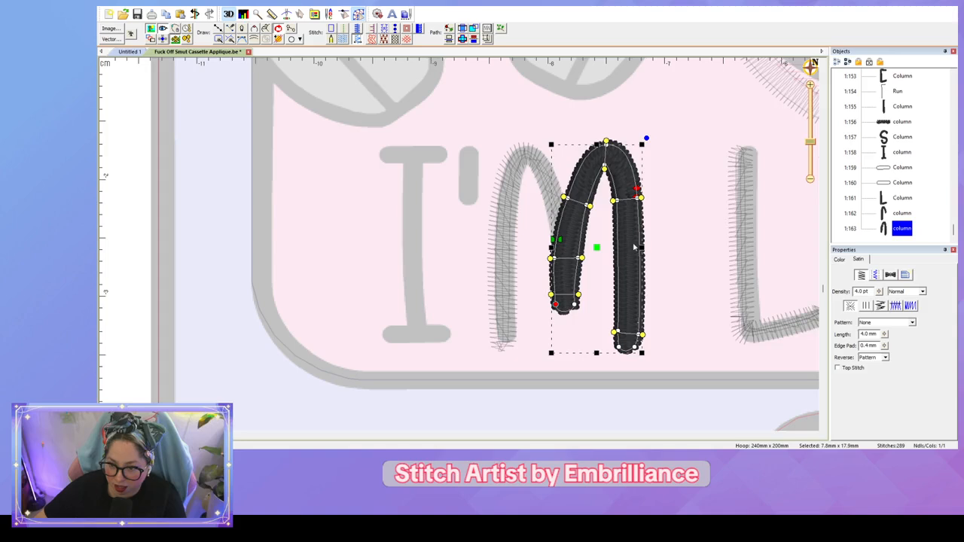
{"action": "left_click", "coordinate": [744, 224]}
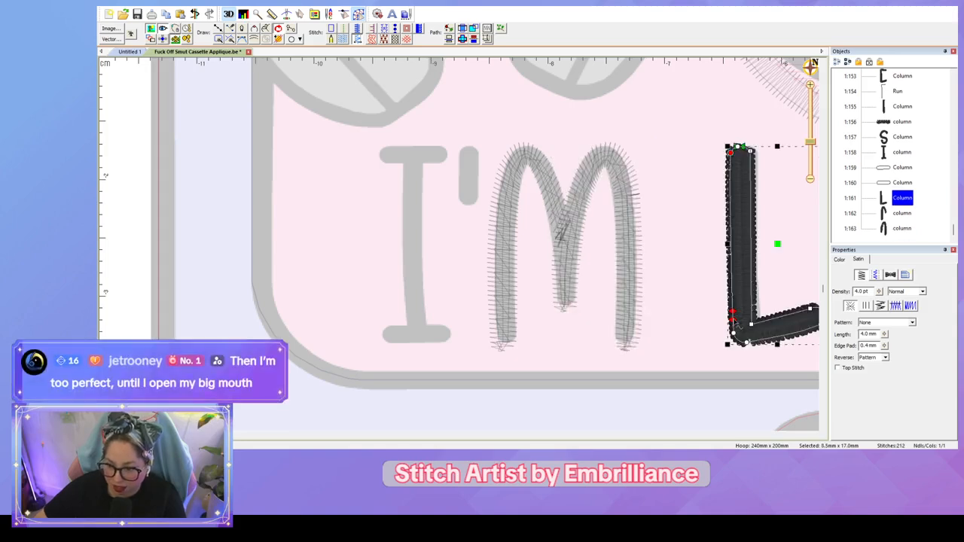
{"action": "left_click_drag", "start_coordinate": [734, 322], "coordinate": [734, 339]}
{"action": "left_click_drag", "start_coordinate": [740, 355], "coordinate": [749, 363]}
Step: Draw a line after the L from the M's right foot over its right peak to the central junction, and convert it to a run stitch
{"action": "key", "text": "l"}
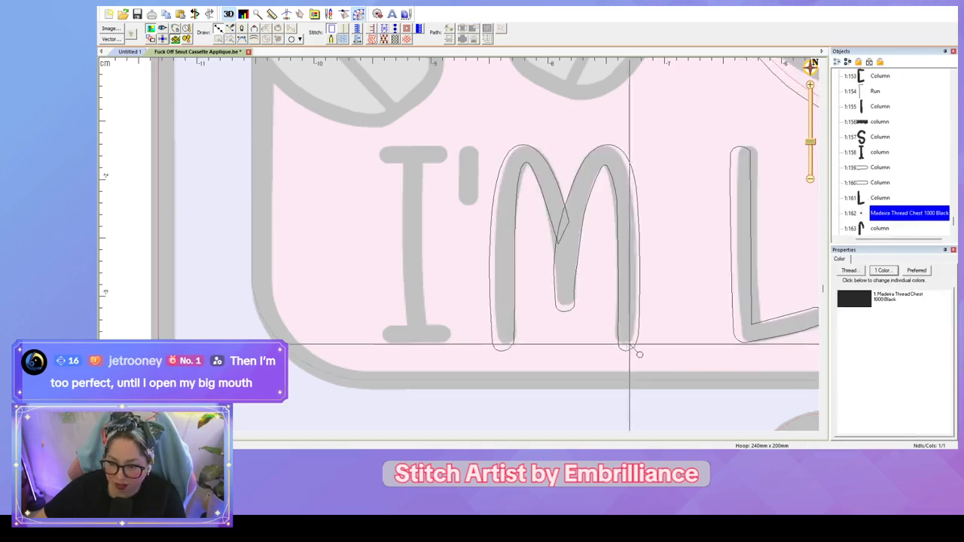
{"action": "left_click", "coordinate": [628, 342]}
{"action": "left_click", "coordinate": [627, 188]}
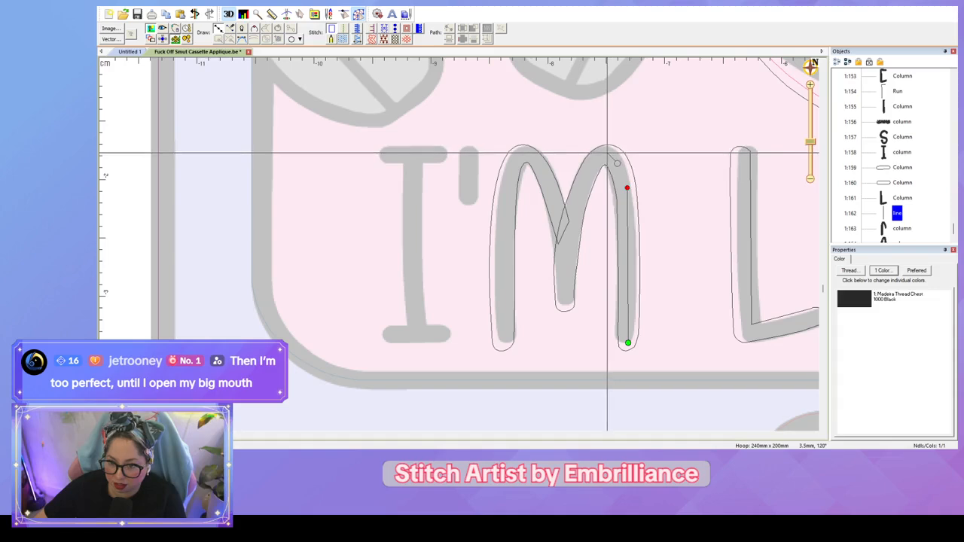
{"action": "left_click", "coordinate": [606, 152]}
{"action": "left_click", "coordinate": [556, 241]}
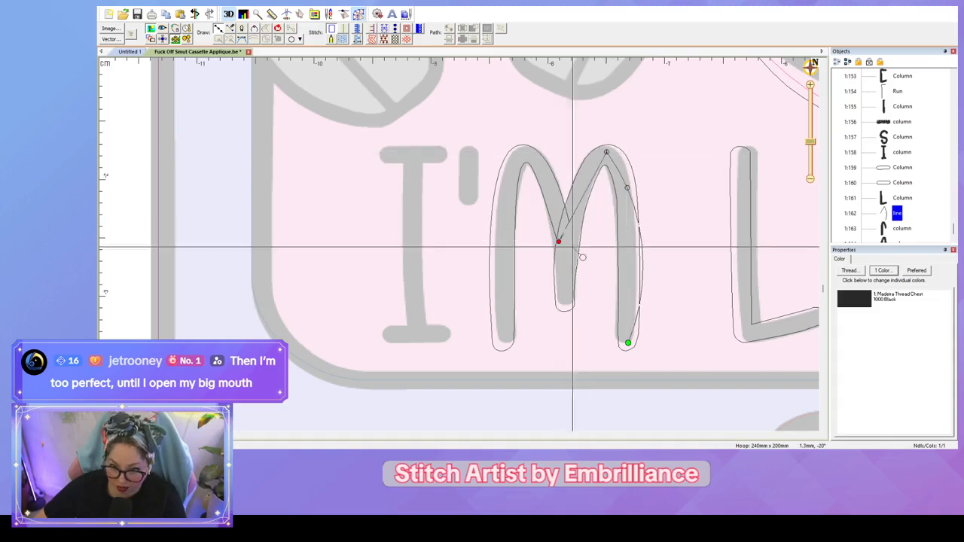
{"action": "key", "text": "Return"}
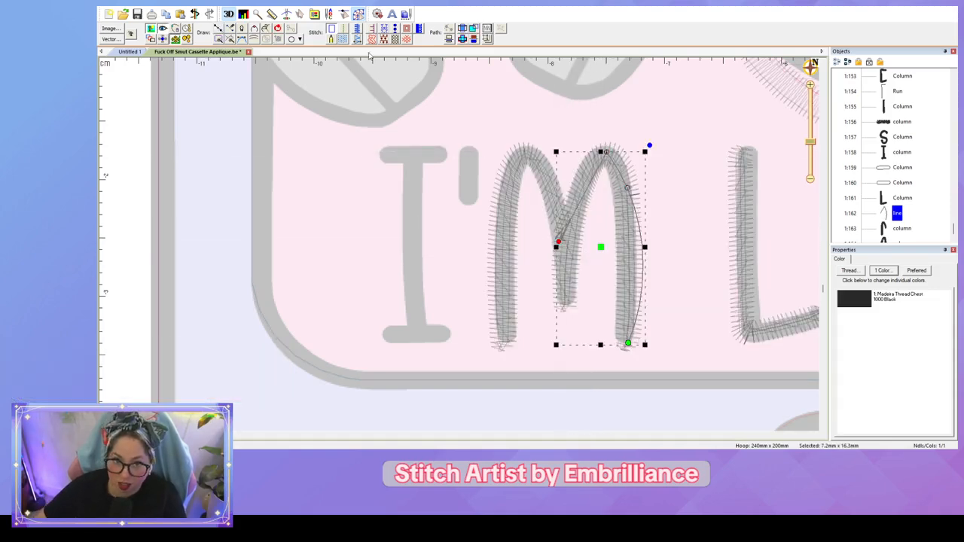
{"action": "left_click", "coordinate": [344, 29]}
Step: Reshape the run's curves to stay centred inside the M's right arch, and turn on its tie at entry
{"action": "left_click", "coordinate": [606, 154]}
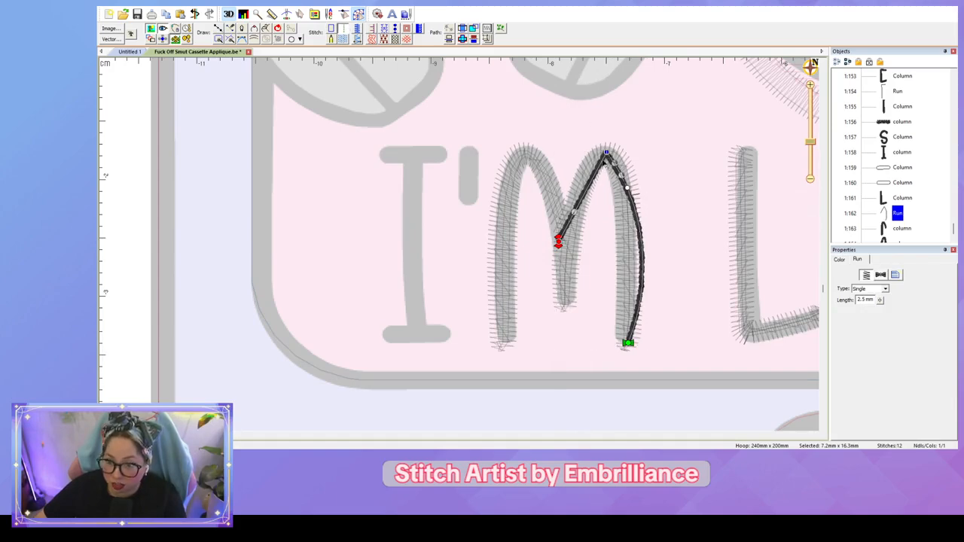
{"action": "left_click_drag", "start_coordinate": [575, 212], "coordinate": [616, 158]}
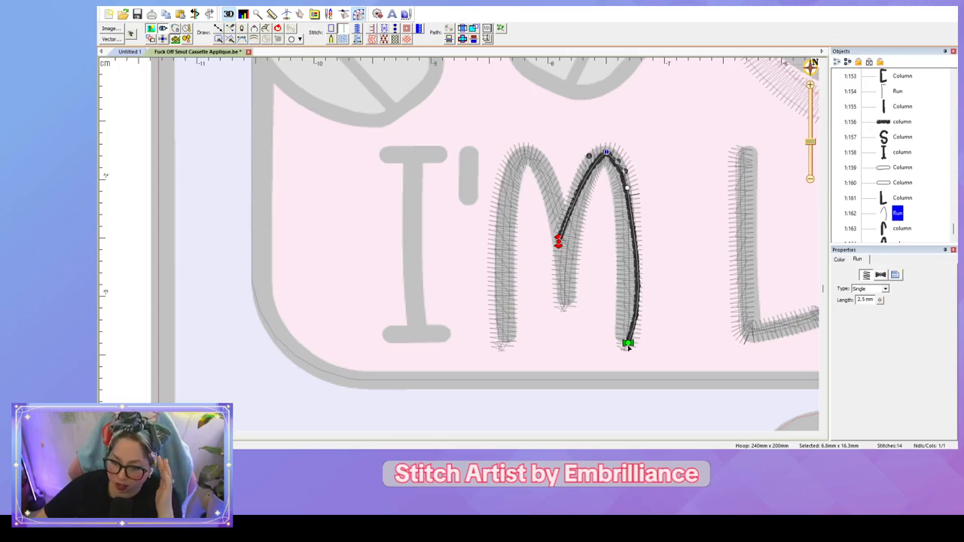
{"action": "left_click_drag", "start_coordinate": [647, 295], "coordinate": [631, 283]}
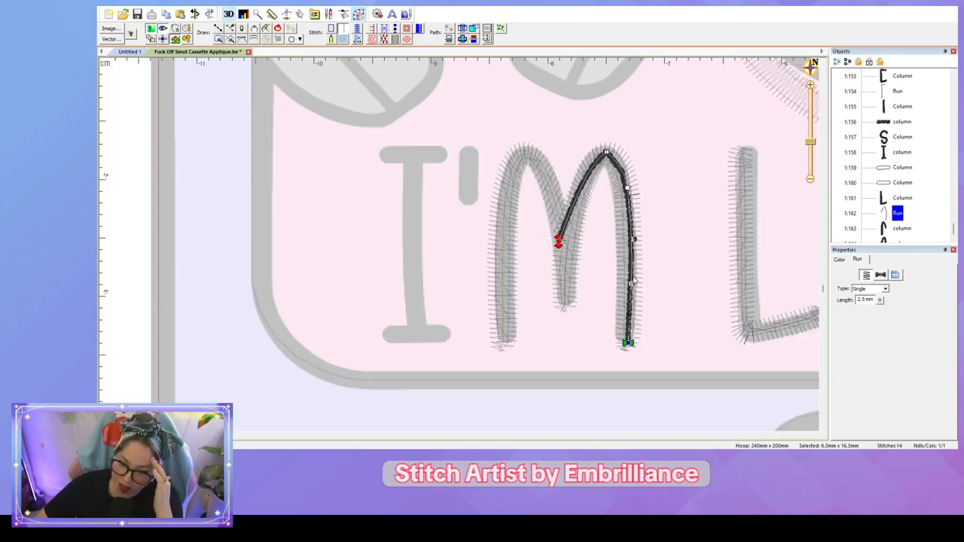
{"action": "left_click_drag", "start_coordinate": [636, 245], "coordinate": [631, 243]}
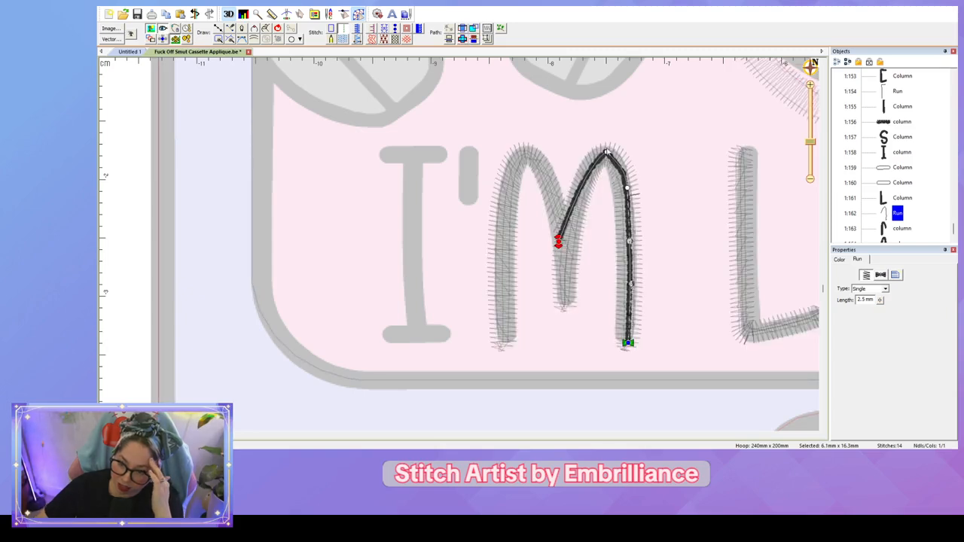
{"action": "left_click", "coordinate": [607, 153]}
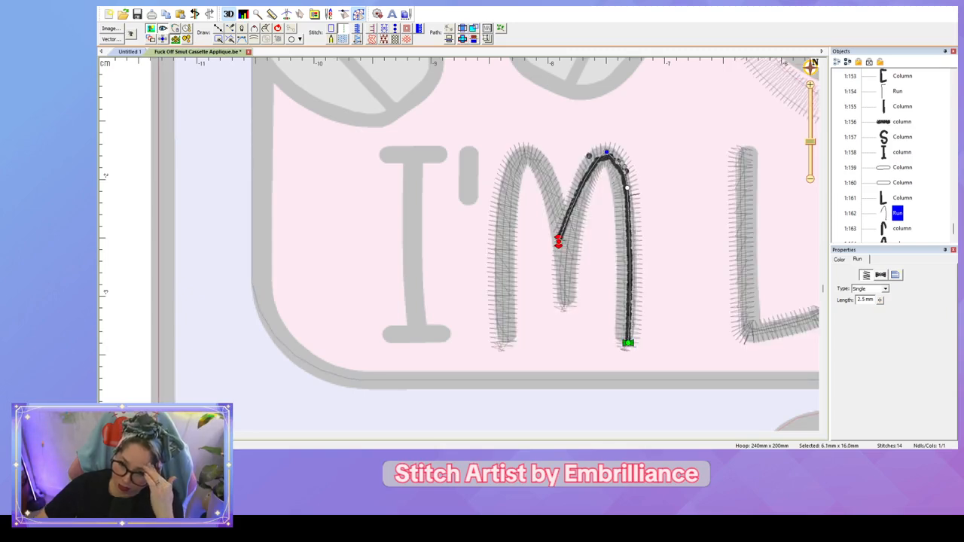
{"action": "mouse_move", "coordinate": [628, 177]}
{"action": "left_mouse_down"}
{"action": "mouse_move", "coordinate": [615, 157]}
{"action": "mouse_move", "coordinate": [581, 170]}
{"action": "left_mouse_up"}
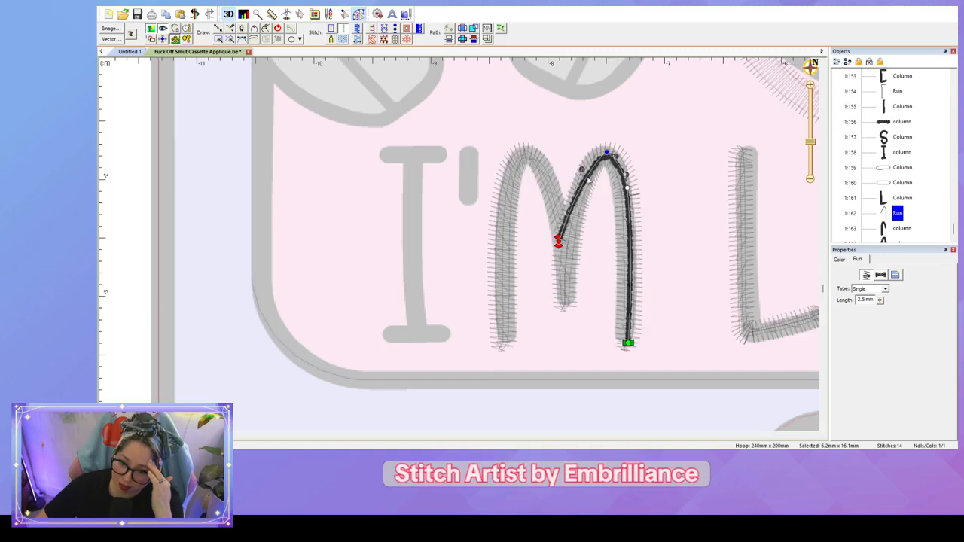
{"action": "left_click", "coordinate": [880, 275]}
{"action": "left_click", "coordinate": [843, 295]}
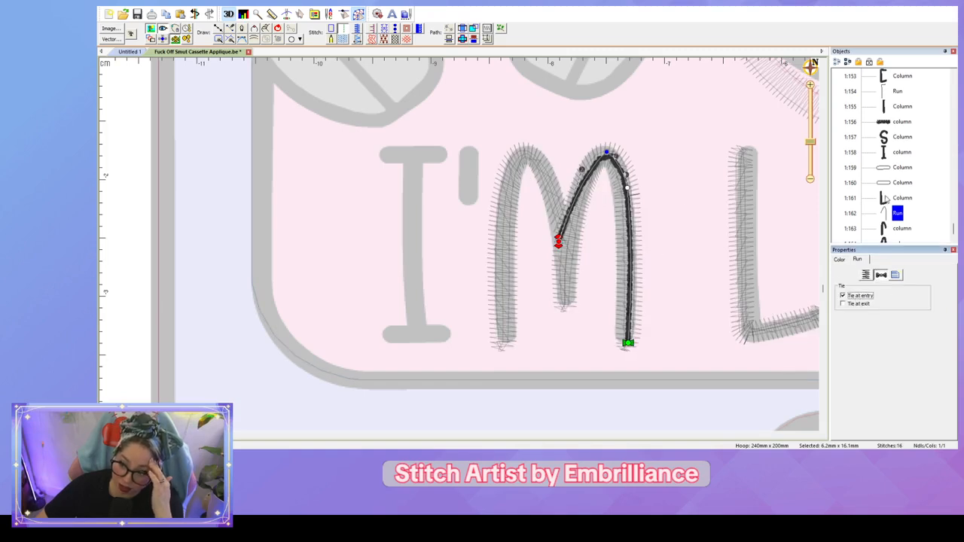
Step: Move the stitch start point of the M's left column from its foot to its pointed end at the central junction
{"action": "left_click", "coordinate": [899, 229]}
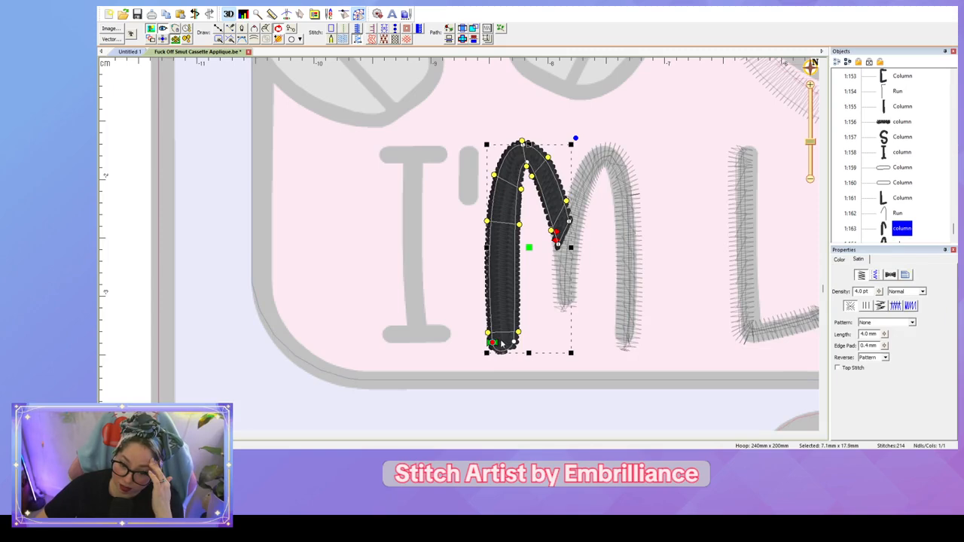
{"action": "mouse_move", "coordinate": [496, 344]}
{"action": "left_mouse_down"}
{"action": "mouse_move", "coordinate": [514, 292]}
{"action": "mouse_move", "coordinate": [555, 251]}
{"action": "left_mouse_up"}
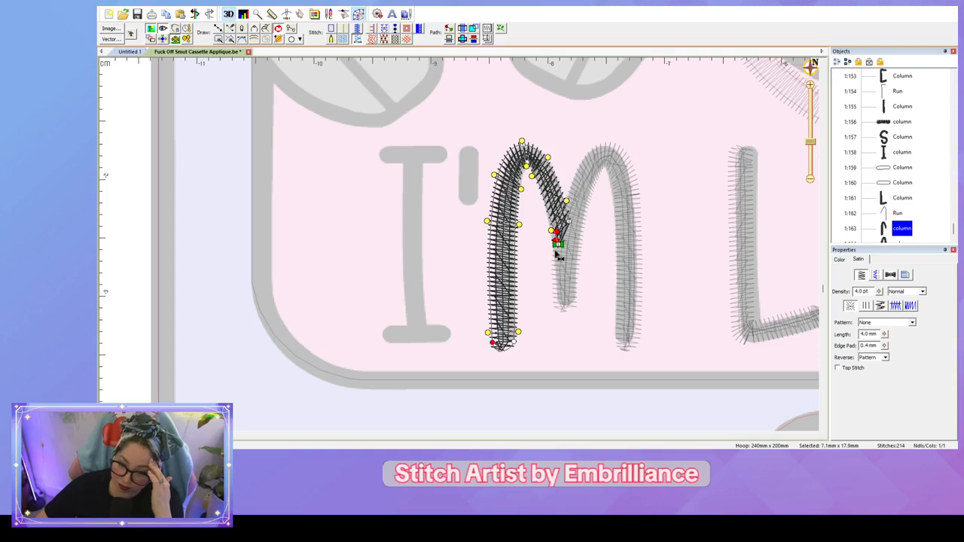
{"action": "left_click_drag", "start_coordinate": [555, 252], "coordinate": [558, 245]}
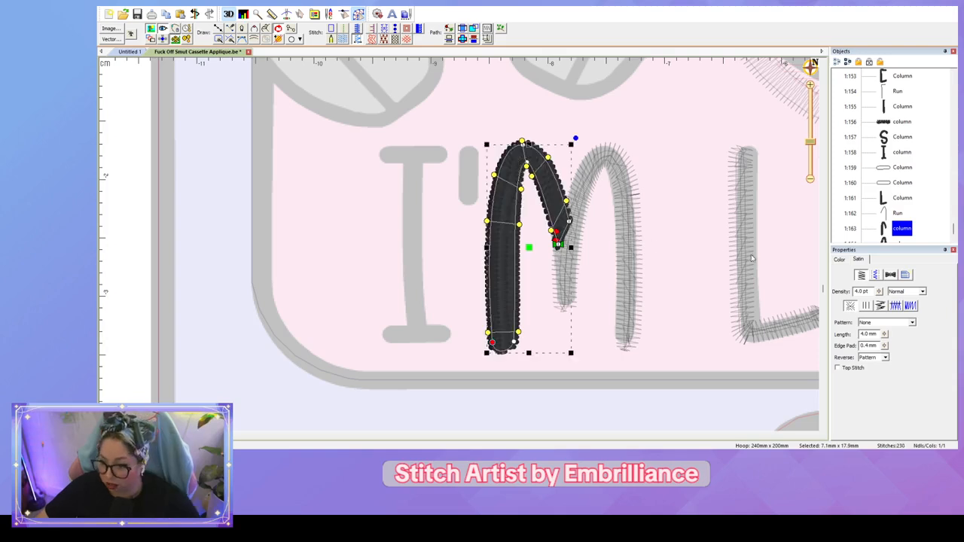
Step: Join both M columns into one branch and move its exit point to the upper outer edge of the left leg
{"action": "left_click", "coordinate": [902, 197]}
{"action": "left_click", "coordinate": [895, 230]}
{"action": "scroll", "coordinate": [897, 232], "scroll_direction": "down", "scroll_amount": 1}
{"action": "left_click", "coordinate": [901, 228], "text": "shift"}
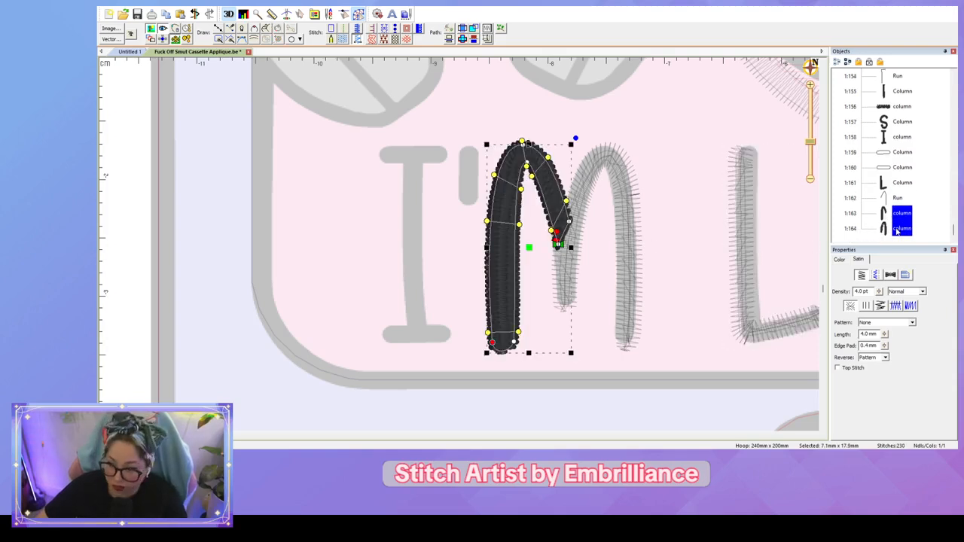
{"action": "left_click", "coordinate": [500, 30]}
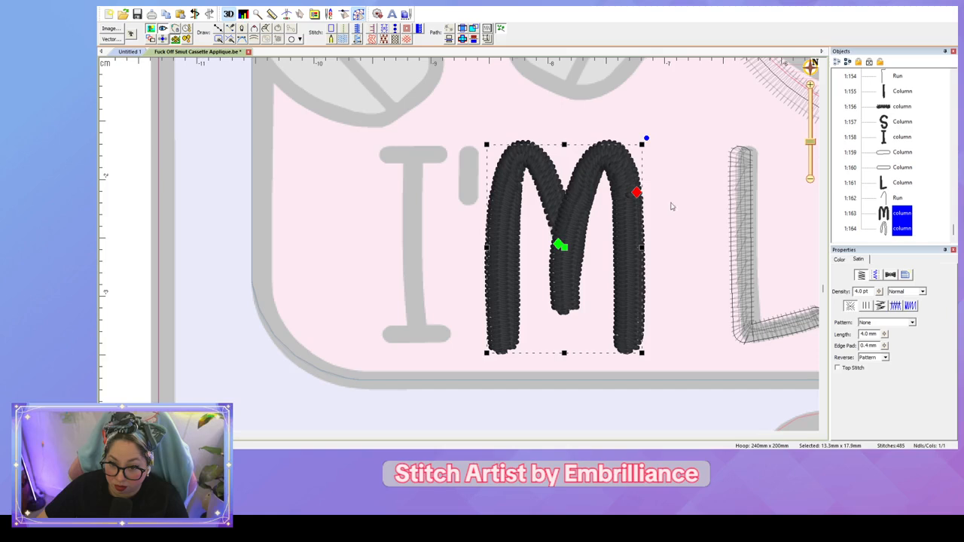
{"action": "mouse_move", "coordinate": [638, 194]}
{"action": "left_mouse_down"}
{"action": "mouse_move", "coordinate": [627, 174]}
{"action": "mouse_move", "coordinate": [503, 140]}
{"action": "mouse_move", "coordinate": [495, 202]}
{"action": "mouse_move", "coordinate": [504, 217]}
{"action": "left_mouse_up"}
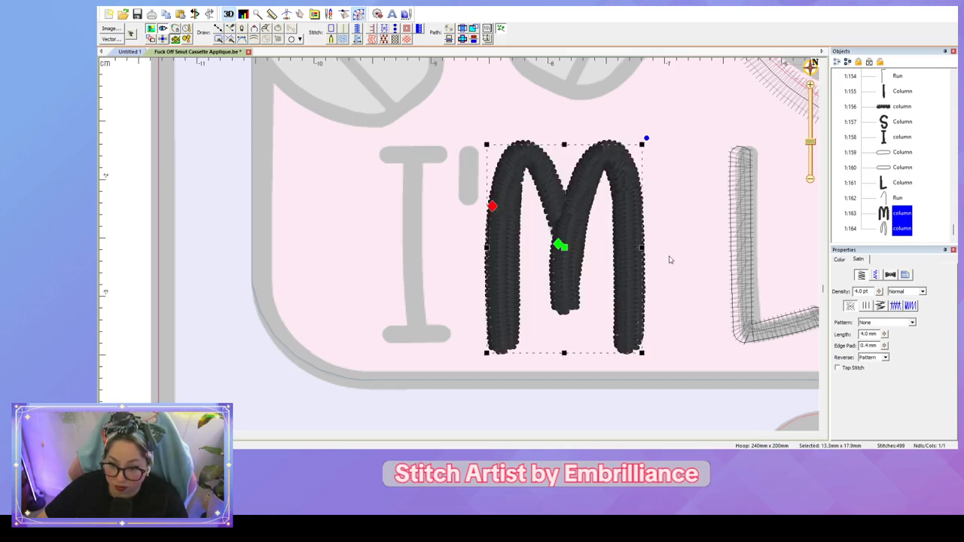
{"action": "left_click", "coordinate": [669, 260]}
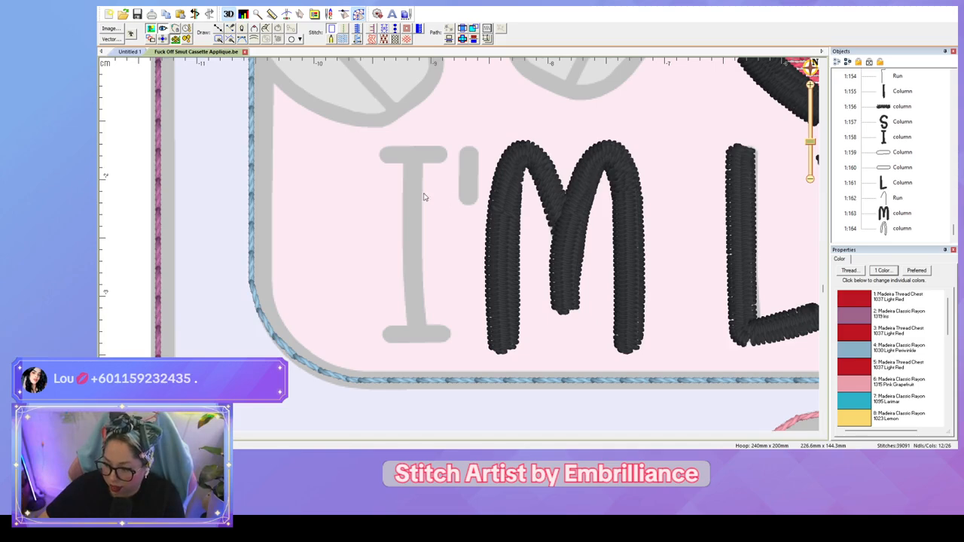
Step: Trace the apostrophe in "I'M" as a closed outline with rounded ends, about 1.7 mm by 5.1 mm
{"action": "scroll", "coordinate": [452, 229], "scroll_direction": "up", "scroll_amount": 2}
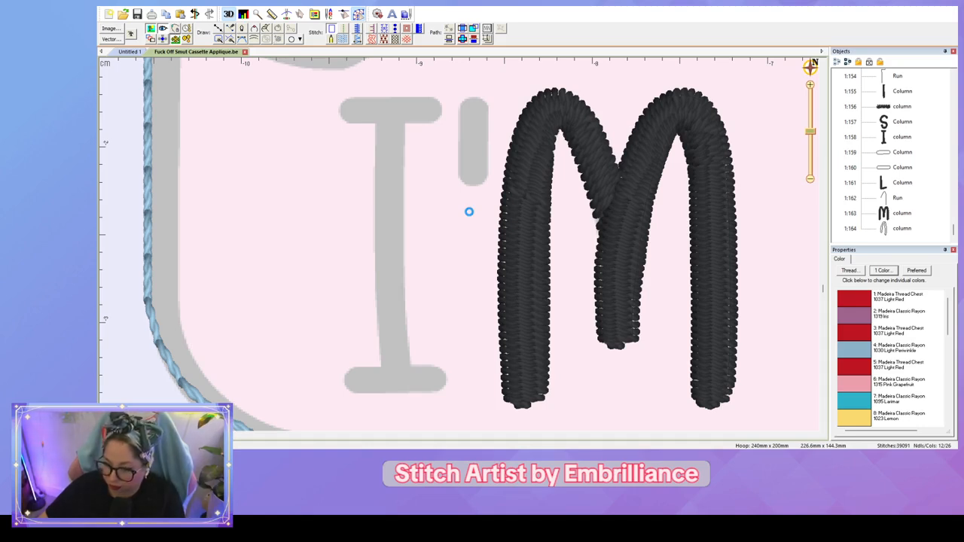
{"action": "scroll", "coordinate": [469, 200], "scroll_direction": "up", "scroll_amount": 1}
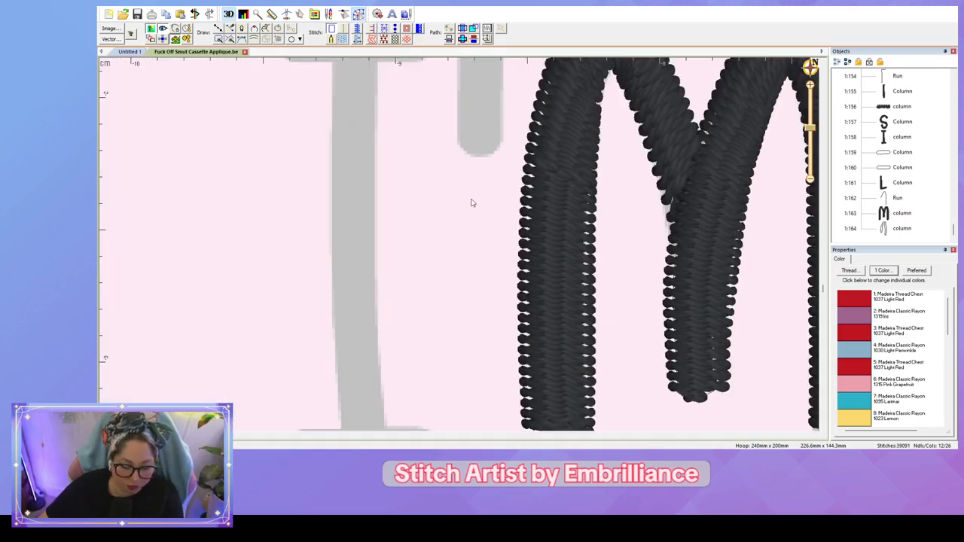
{"action": "scroll", "coordinate": [470, 201], "scroll_direction": "down", "scroll_amount": 1}
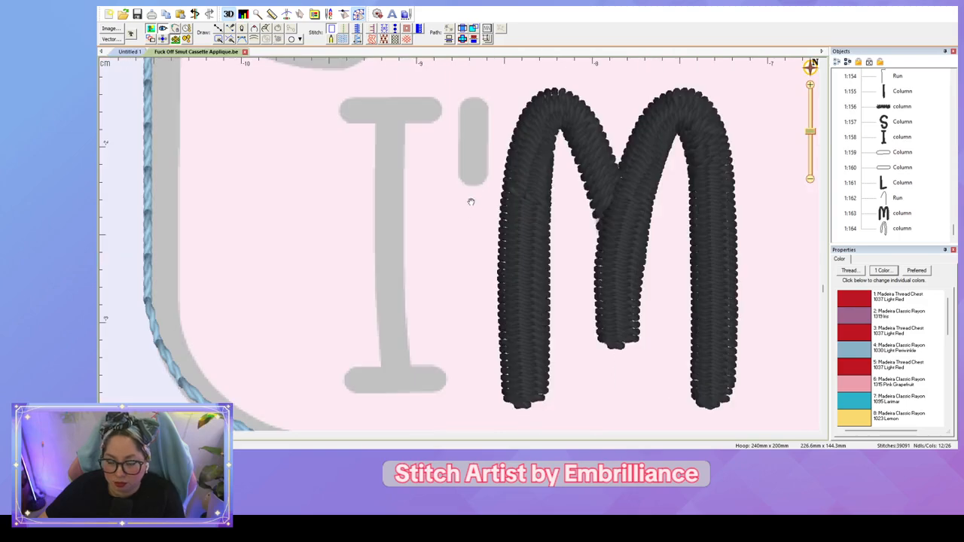
{"action": "key", "text": "l"}
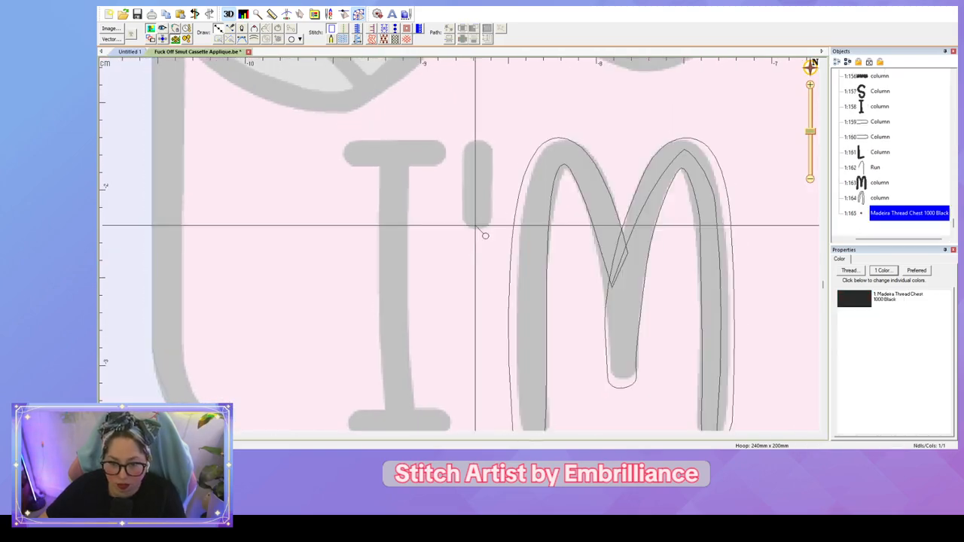
{"action": "left_click", "coordinate": [464, 220]}
{"action": "right_click", "coordinate": [483, 230]}
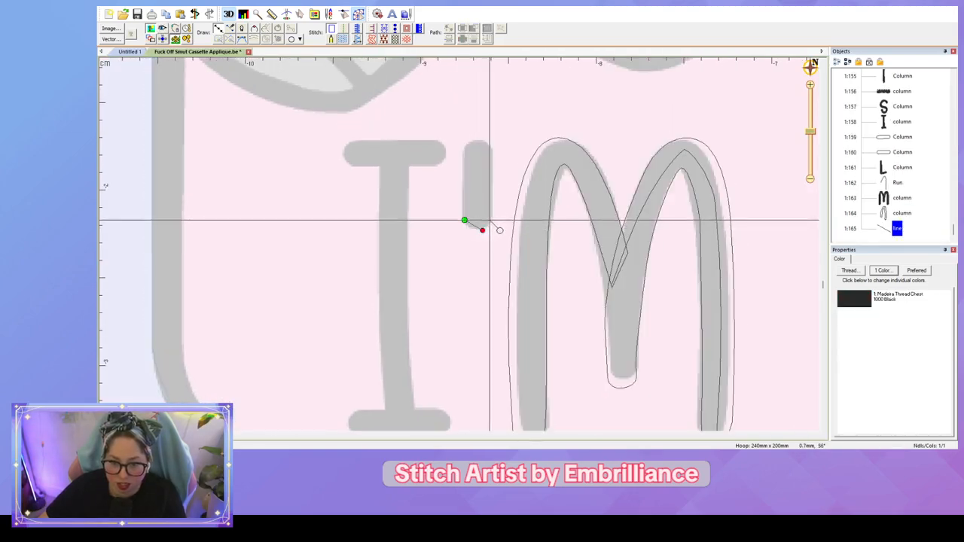
{"action": "right_click", "coordinate": [491, 220]}
{"action": "left_click", "coordinate": [490, 147]}
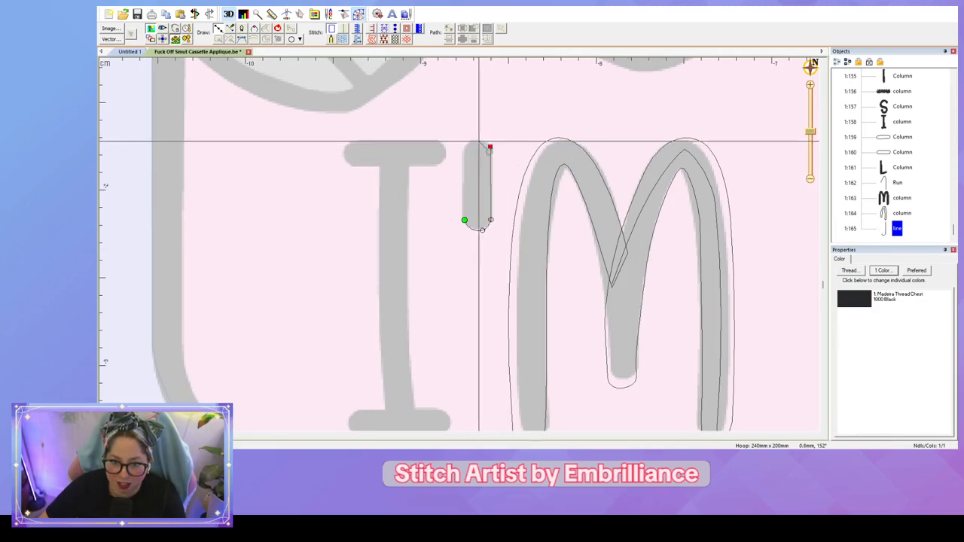
{"action": "right_click", "coordinate": [478, 143]}
{"action": "right_click", "coordinate": [465, 146]}
{"action": "key", "text": "Return"}
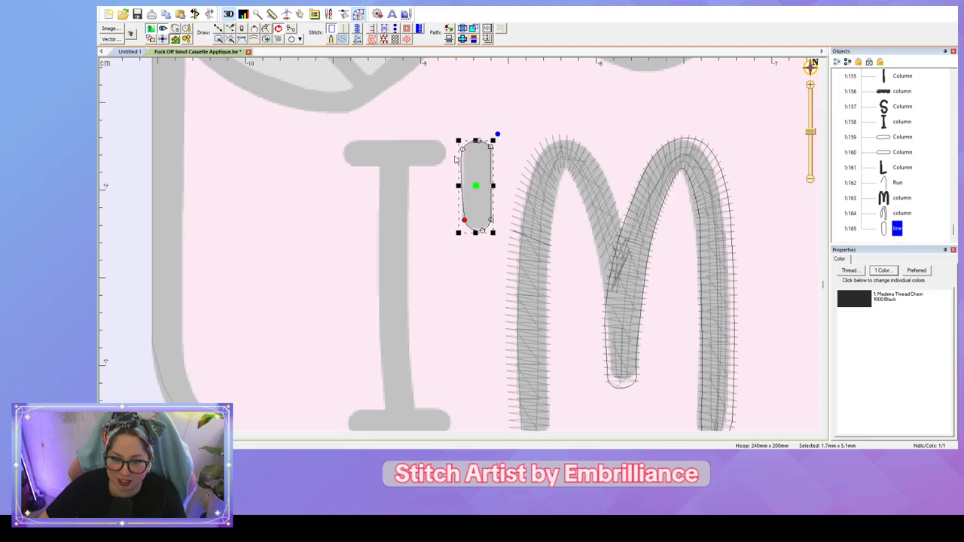
Step: Adjust the points on the apostrophe's left edge to match the artwork, and convert the outline to a satin column
{"action": "left_click", "coordinate": [461, 149]}
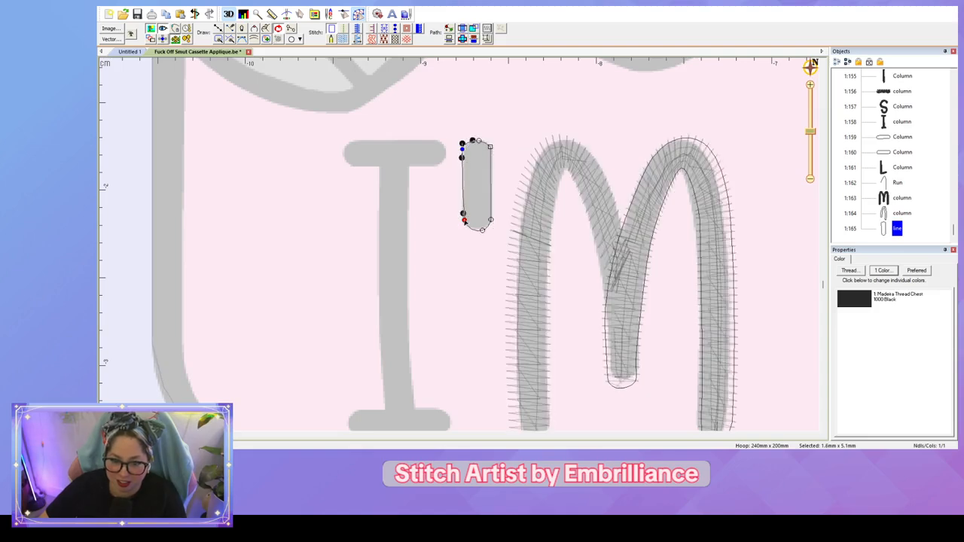
{"action": "left_click", "coordinate": [464, 220]}
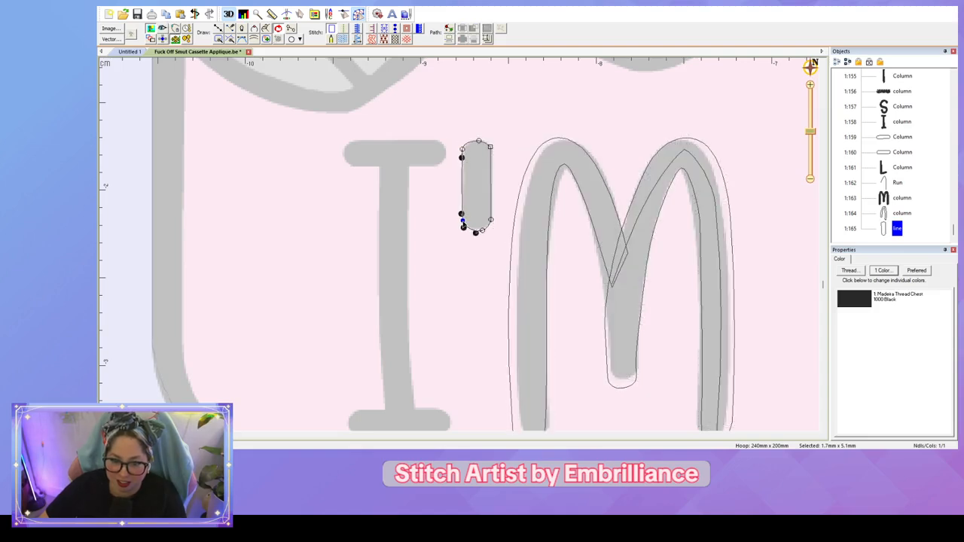
{"action": "left_click", "coordinate": [358, 39]}
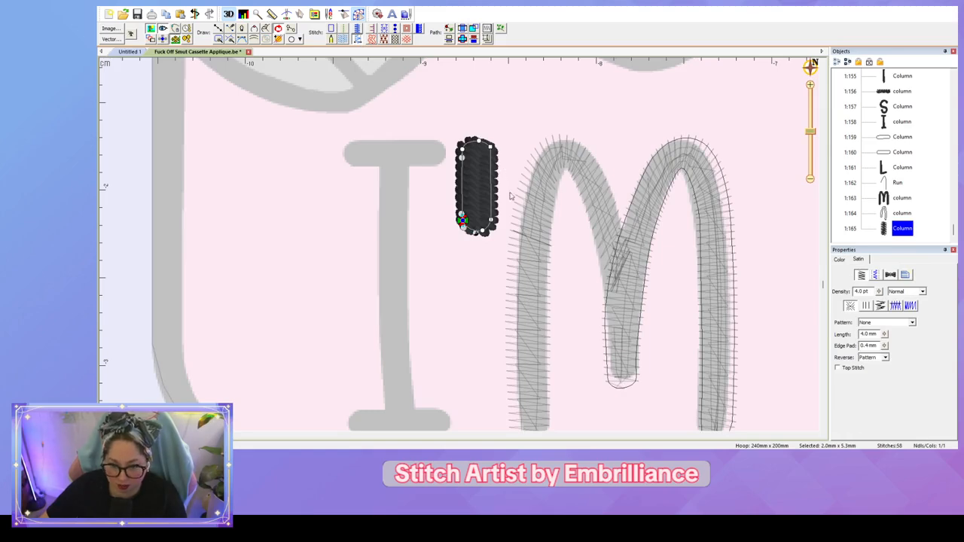
Step: Draw a vertical line about 5.1 mm long through the apostrophe from bottom to top, as a run stitch with a tie at entry
{"action": "left_click", "coordinate": [534, 219]}
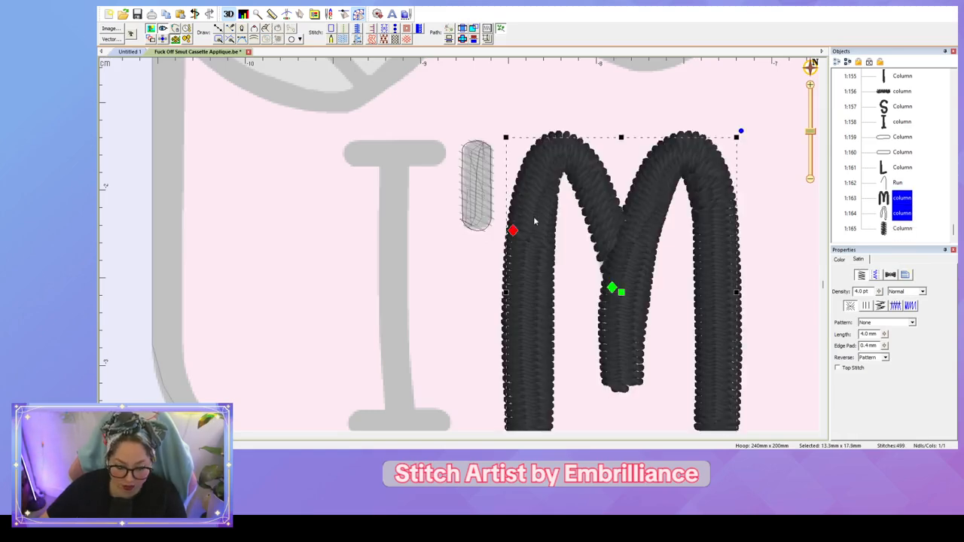
{"action": "key", "text": "d"}
{"action": "left_click", "coordinate": [478, 230]}
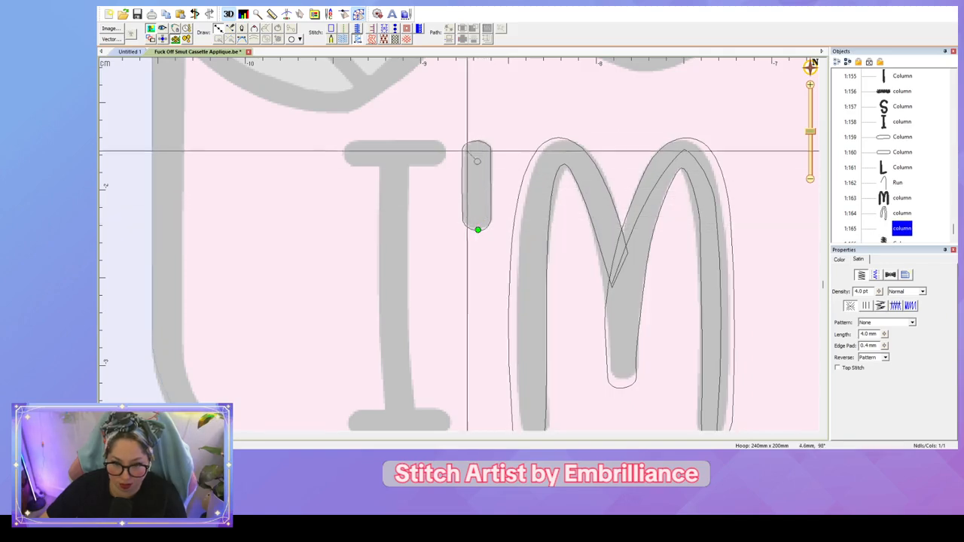
{"action": "left_click", "coordinate": [476, 141]}
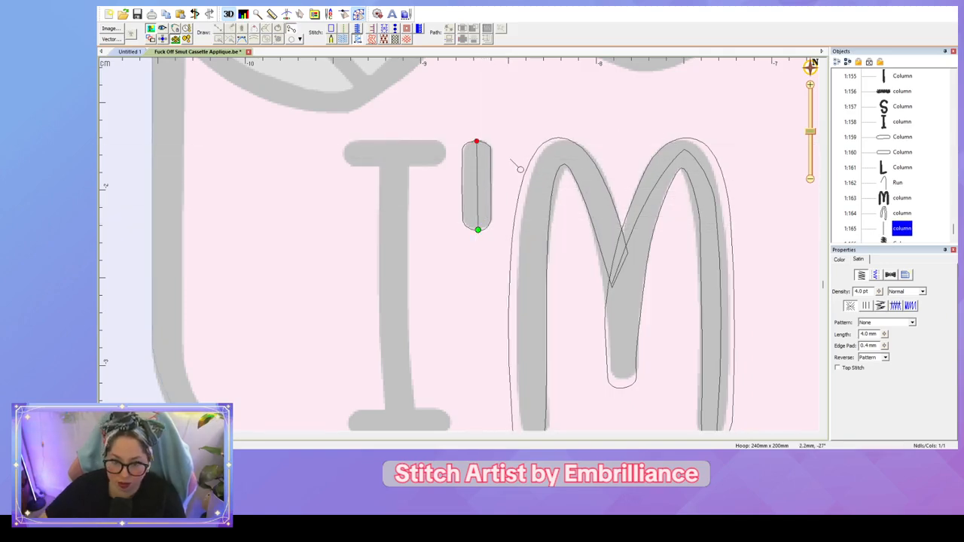
{"action": "key", "text": "Return"}
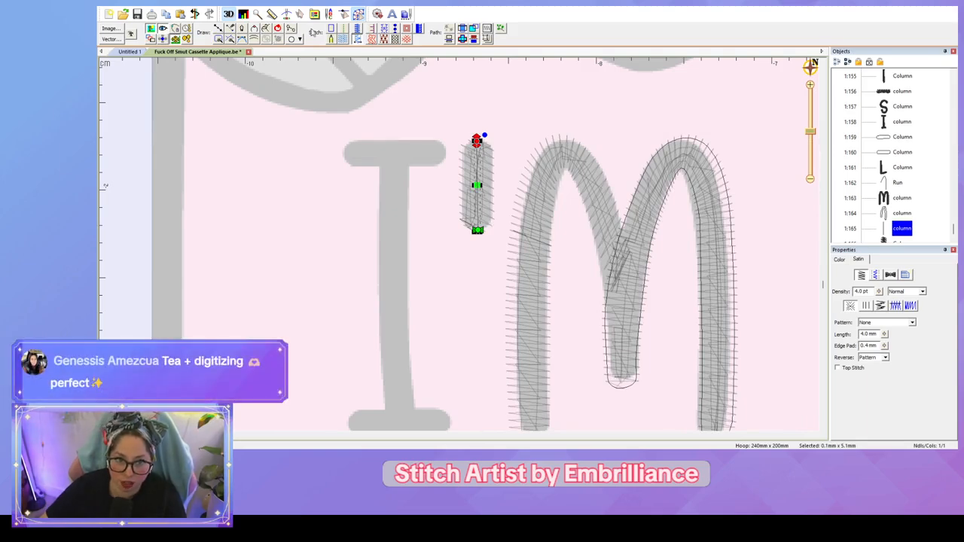
{"action": "left_click", "coordinate": [348, 30]}
{"action": "left_click", "coordinate": [880, 275]}
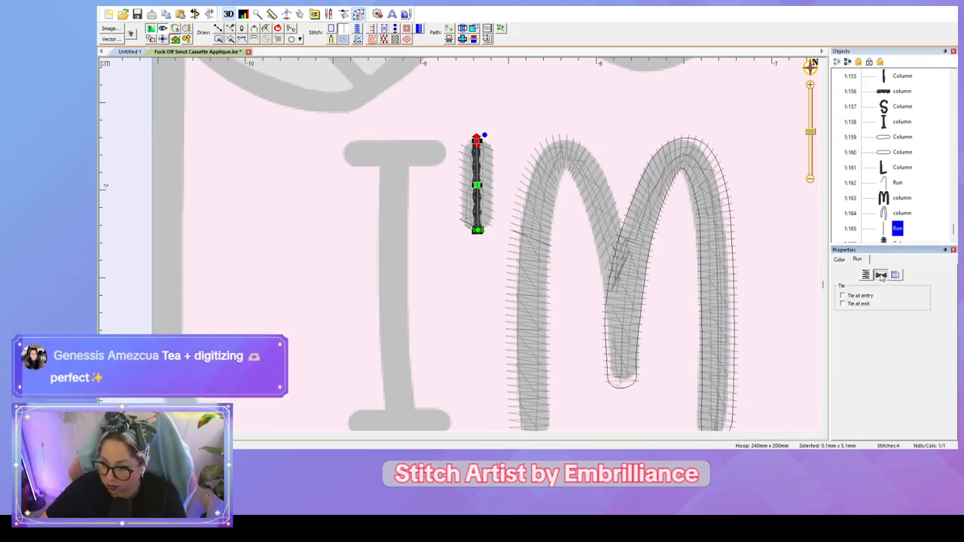
{"action": "left_click", "coordinate": [508, 223]}
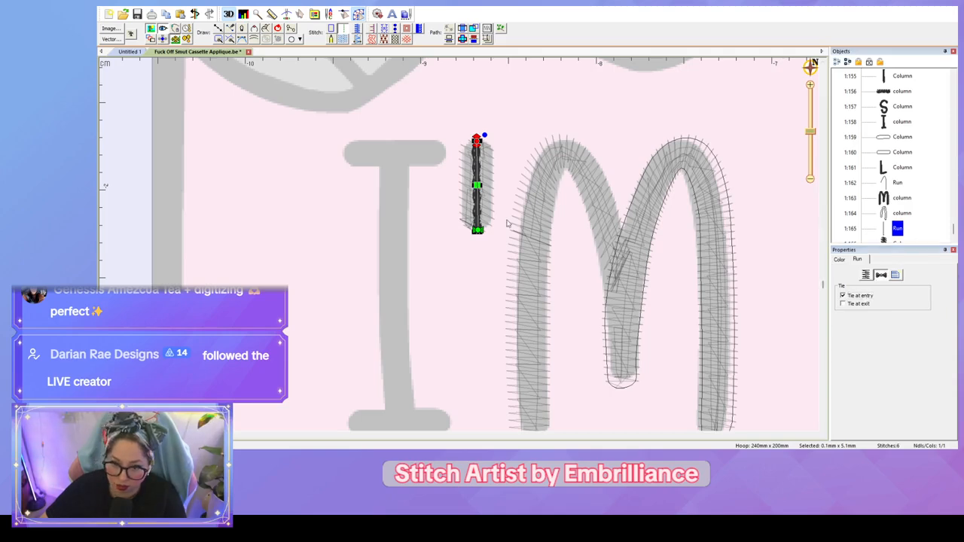
Step: Move the apostrophe column's stitch start point to its top center and its exit point to the upper edge facing the I
{"action": "left_click", "coordinate": [484, 201]}
{"action": "left_click_drag", "start_coordinate": [463, 221], "coordinate": [479, 140]}
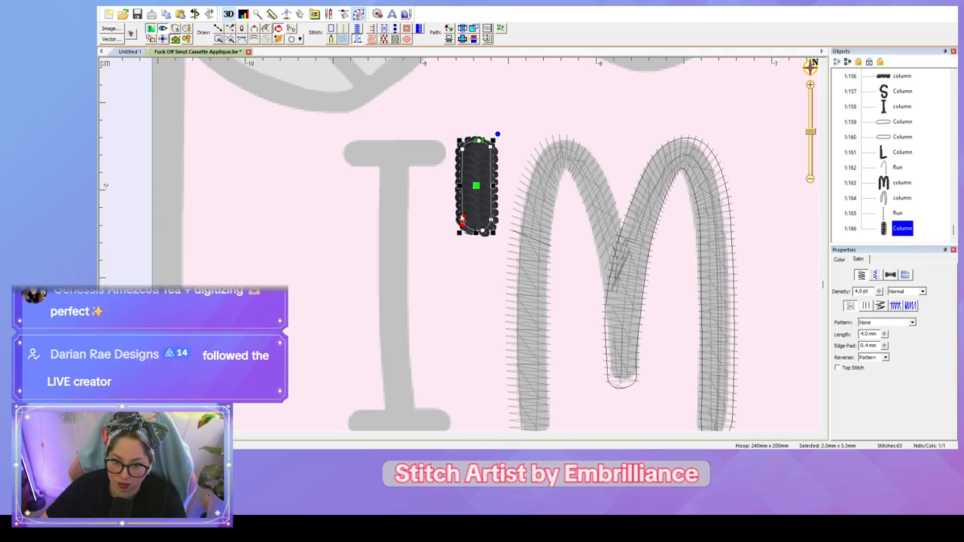
{"action": "left_click_drag", "start_coordinate": [462, 218], "coordinate": [461, 156]}
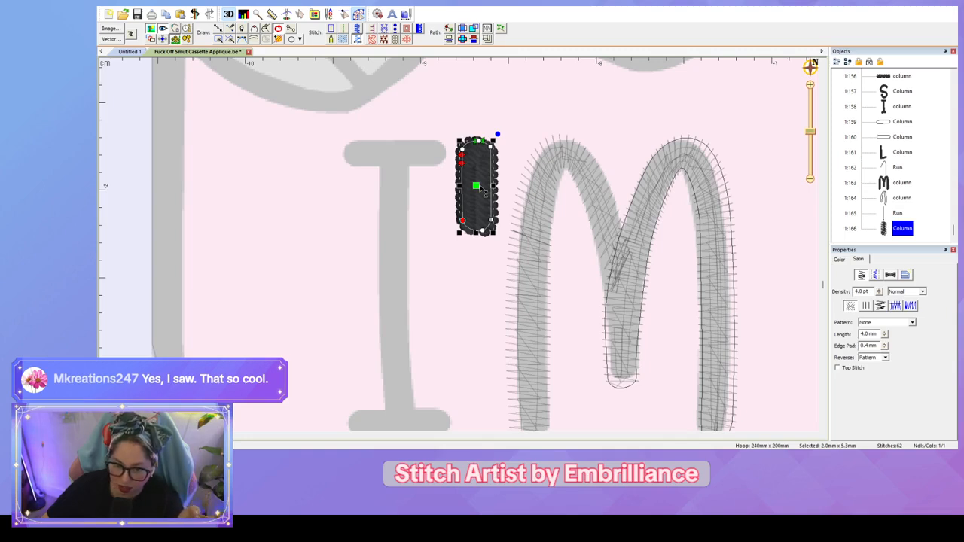
{"action": "left_click_drag", "start_coordinate": [464, 164], "coordinate": [464, 162]}
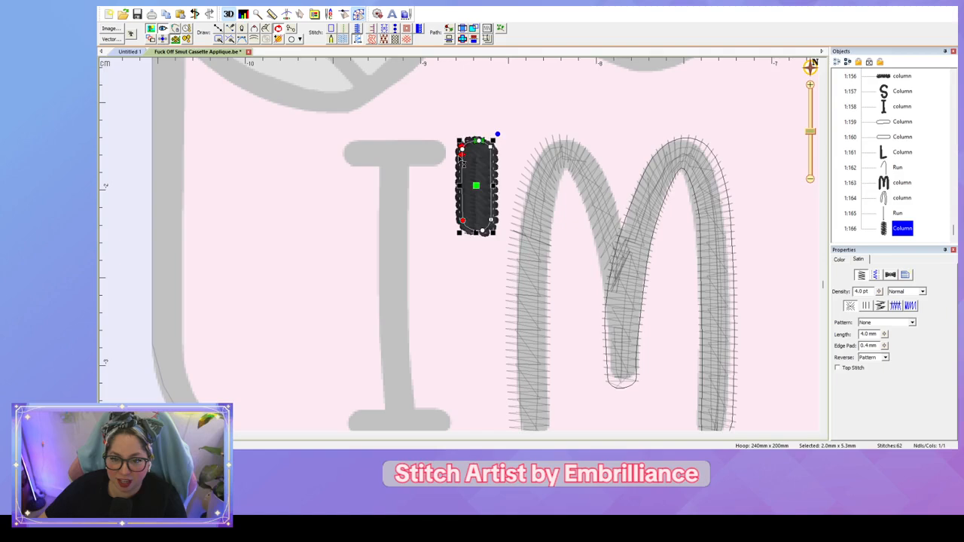
Step: Draw a run stitch along half of the upper bar and down the stem of "I'M"'s I, about 2.5 by 15 mm, with a tie at entry
{"action": "key", "text": "l"}
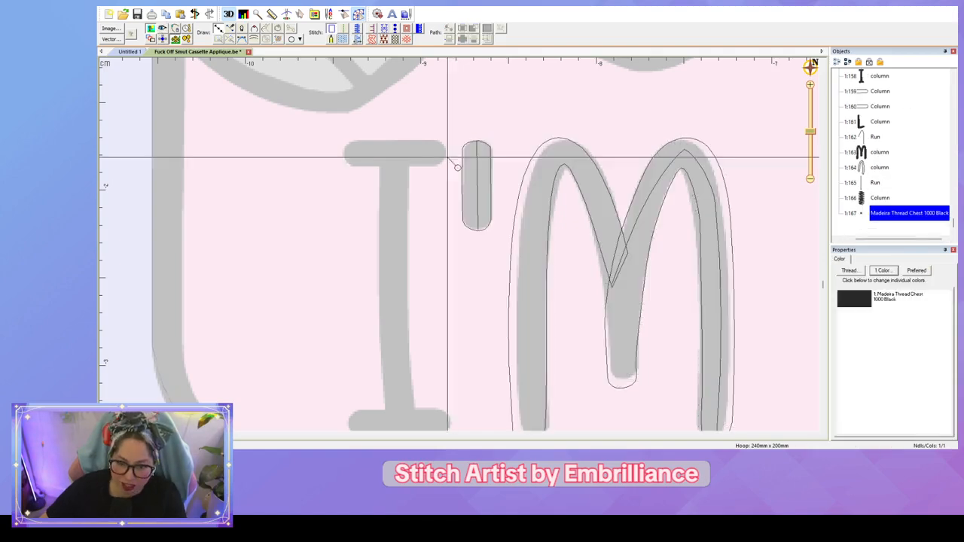
{"action": "left_click", "coordinate": [439, 152]}
{"action": "left_click", "coordinate": [395, 152]}
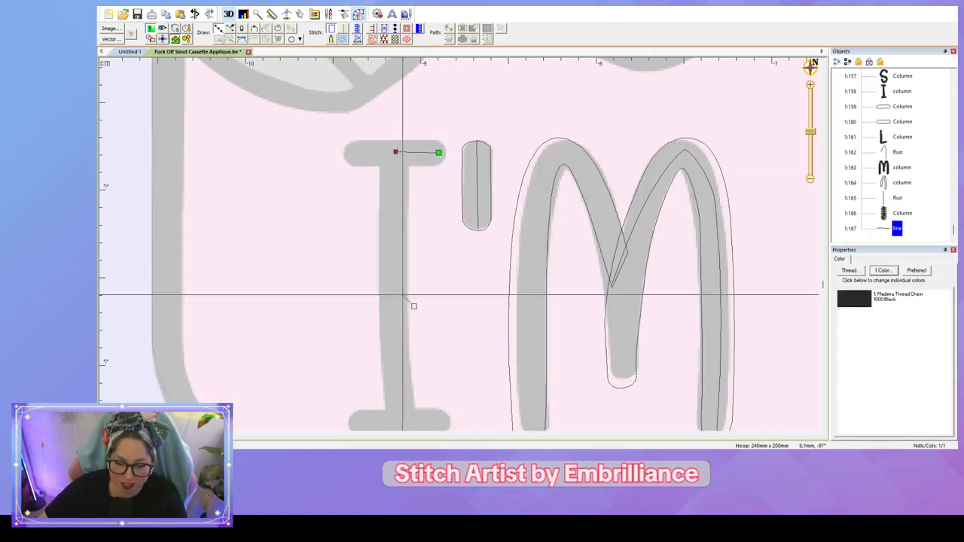
{"action": "left_click", "coordinate": [396, 414]}
{"action": "key", "text": "Return"}
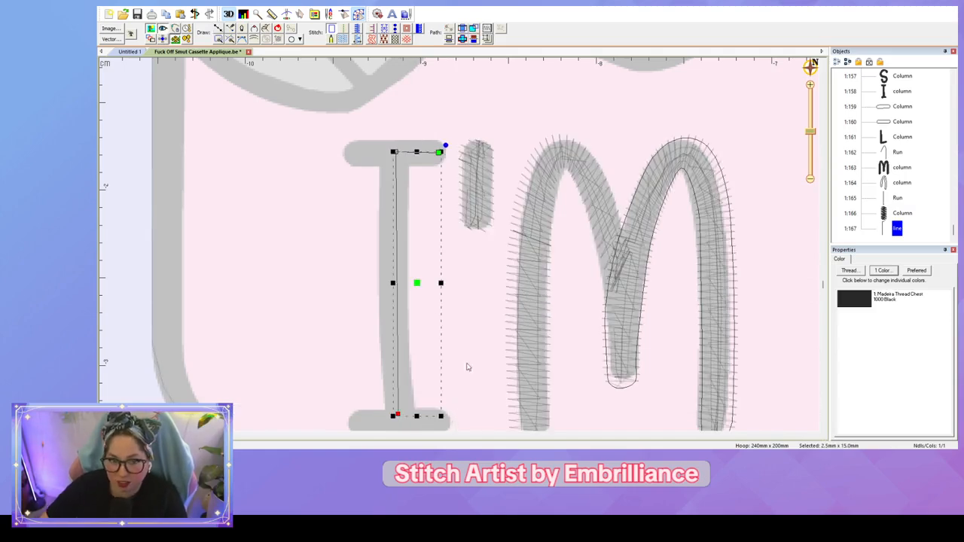
{"action": "left_click", "coordinate": [341, 30]}
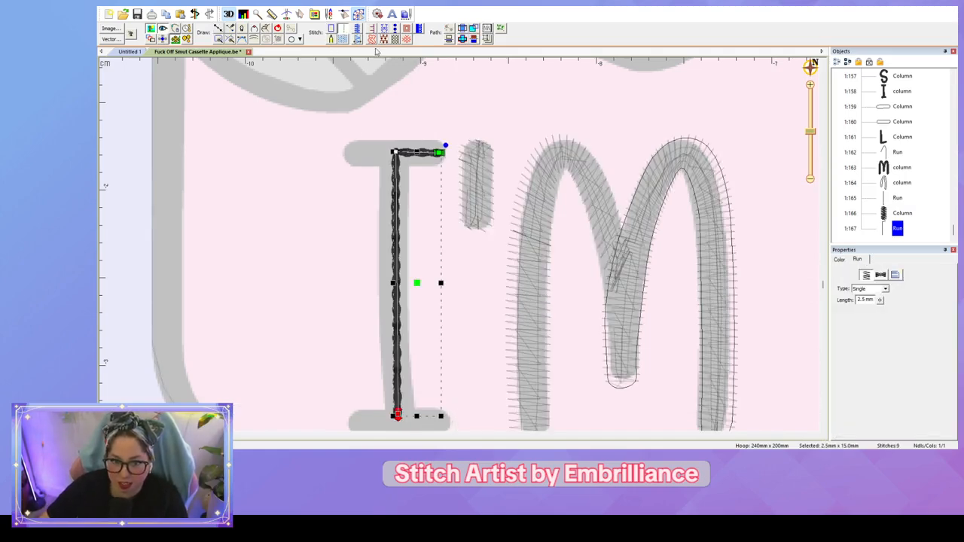
{"action": "left_click_drag", "start_coordinate": [561, 113], "coordinate": [654, 81]}
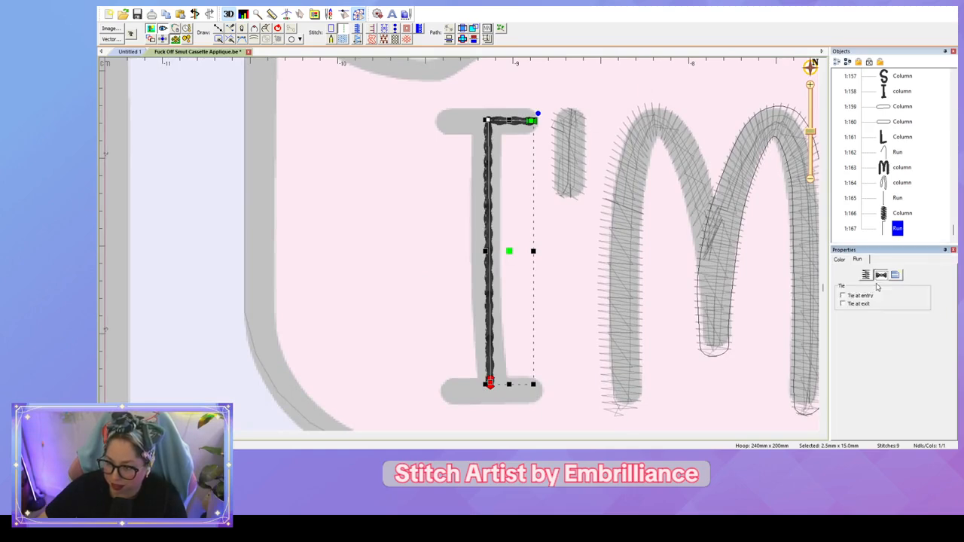
{"action": "left_click", "coordinate": [566, 258]}
{"action": "left_click", "coordinate": [571, 178]}
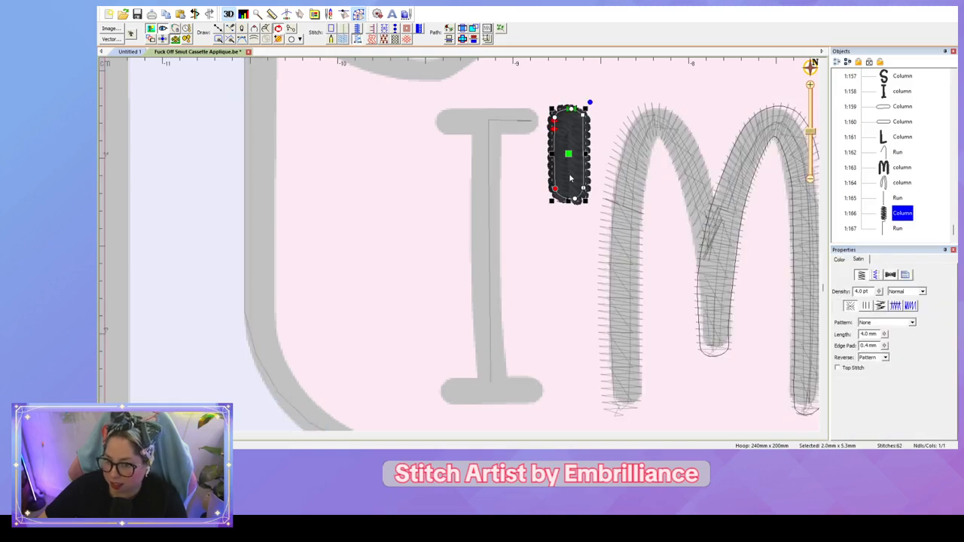
{"action": "left_click", "coordinate": [541, 243]}
{"action": "scroll", "coordinate": [542, 244], "scroll_direction": "down", "scroll_amount": 3}
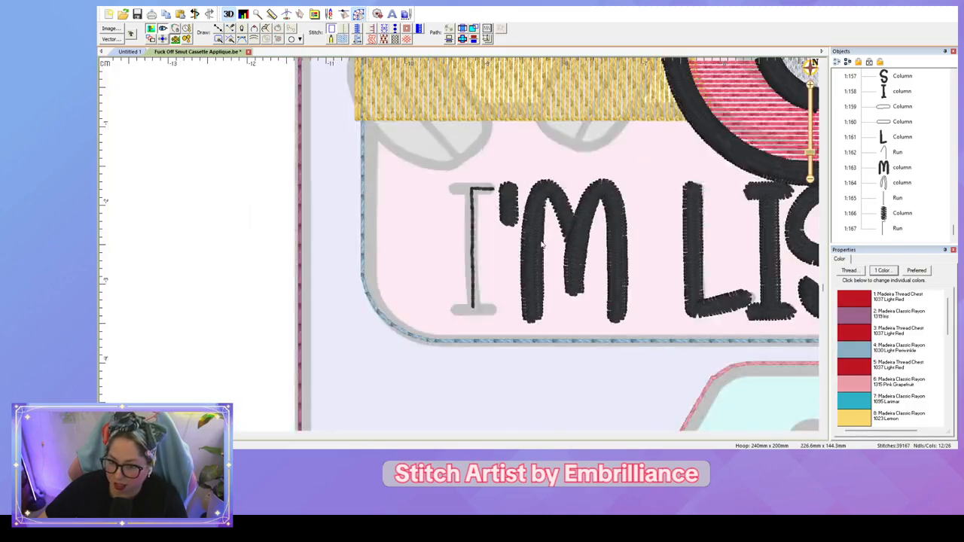
{"action": "left_click", "coordinate": [657, 252]}
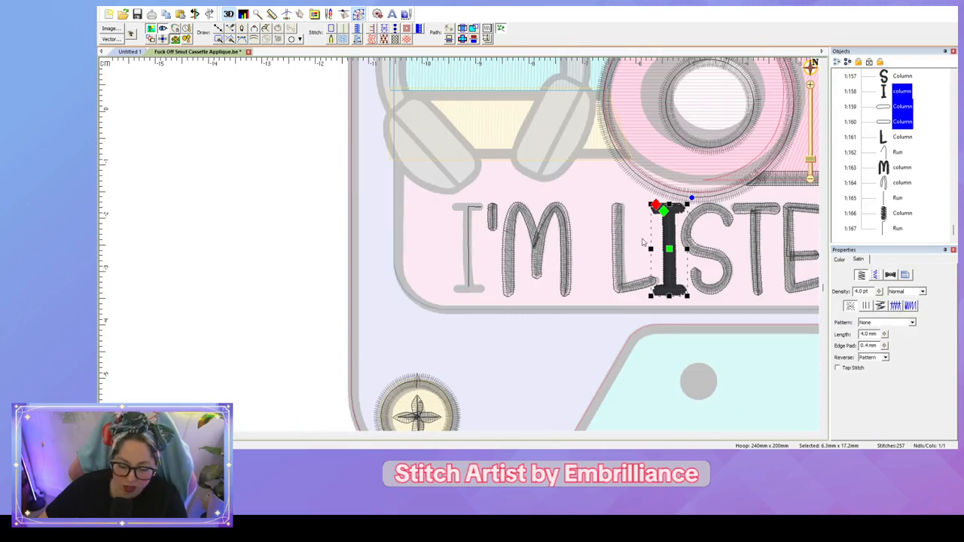
{"action": "key", "text": "Delete"}
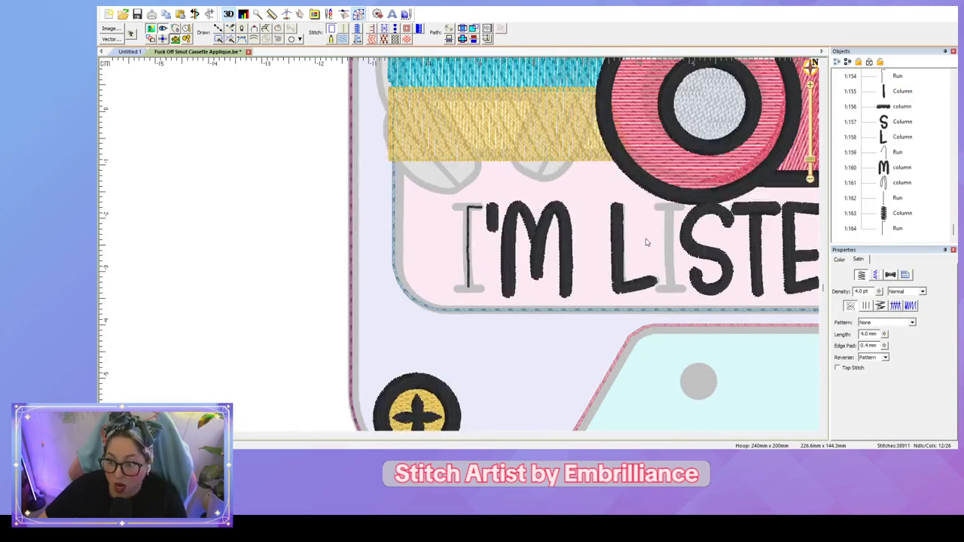
{"action": "key", "text": "ctrl+z"}
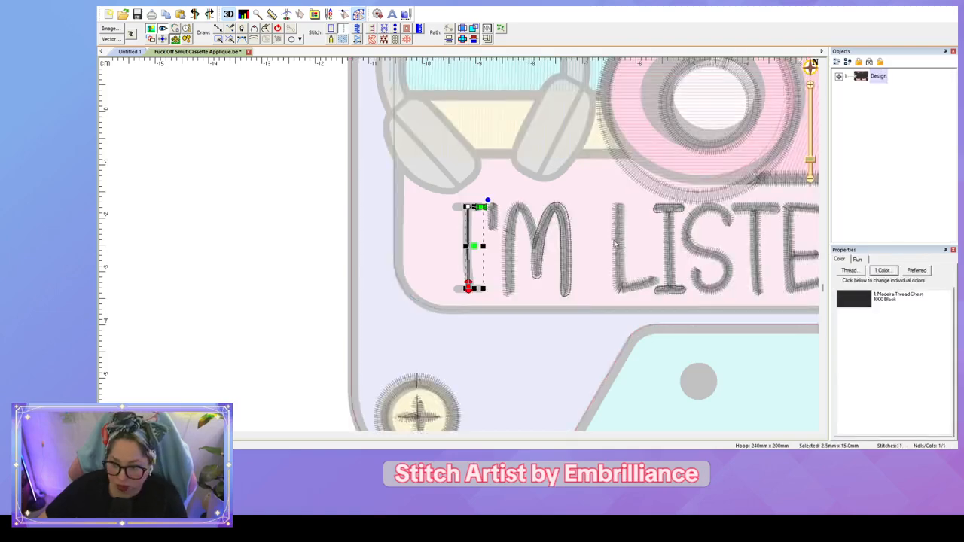
{"action": "key", "text": "ctrl+z"}
Step: Duplicate the first I column of "LISTENING" and place the copy over the I of "I'M"
{"action": "left_click", "coordinate": [669, 248]}
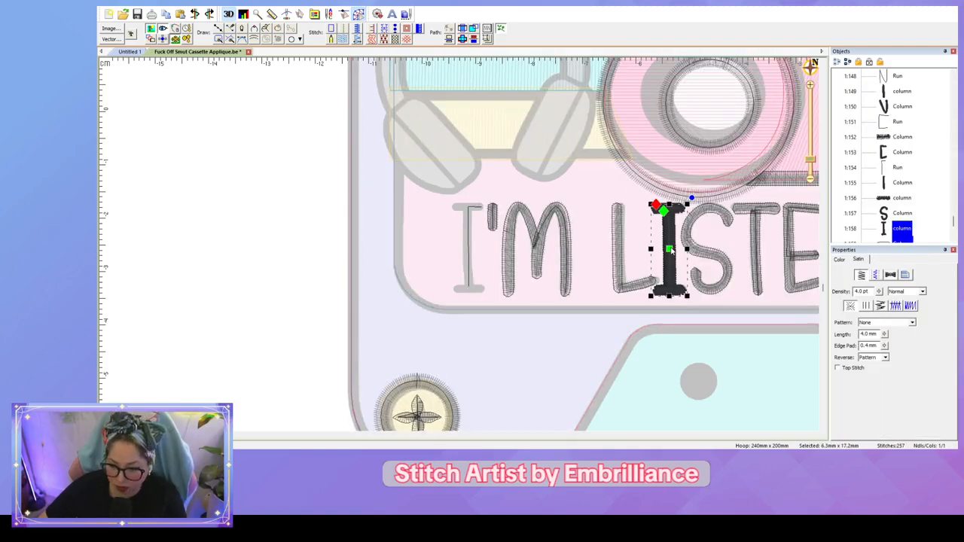
{"action": "left_click_drag", "start_coordinate": [670, 248], "coordinate": [467, 249]}
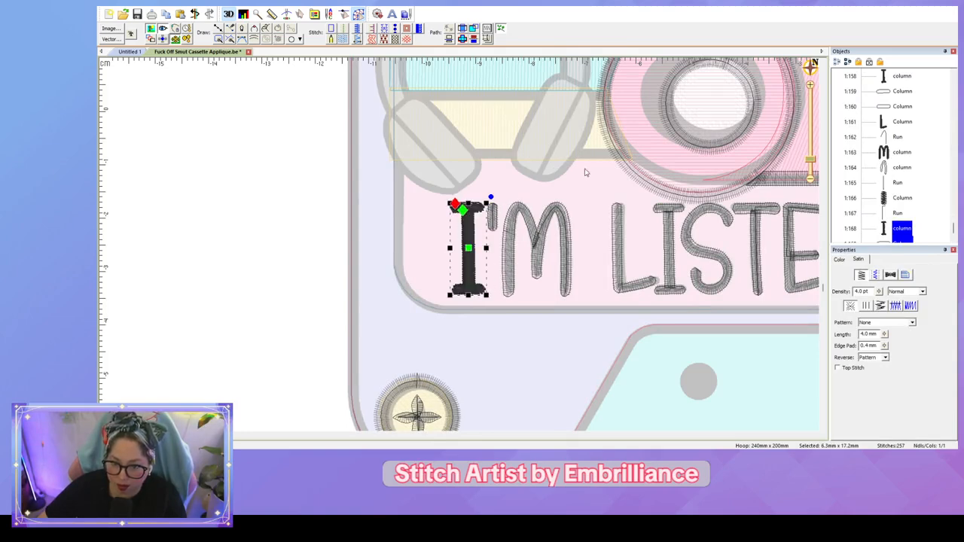
{"action": "left_click", "coordinate": [587, 174]}
{"action": "scroll", "coordinate": [593, 182], "scroll_direction": "up", "scroll_amount": 2}
Step: Move the copied I's stitch start point to the foot of its stem, and save the cassette design
{"action": "left_click", "coordinate": [475, 241]}
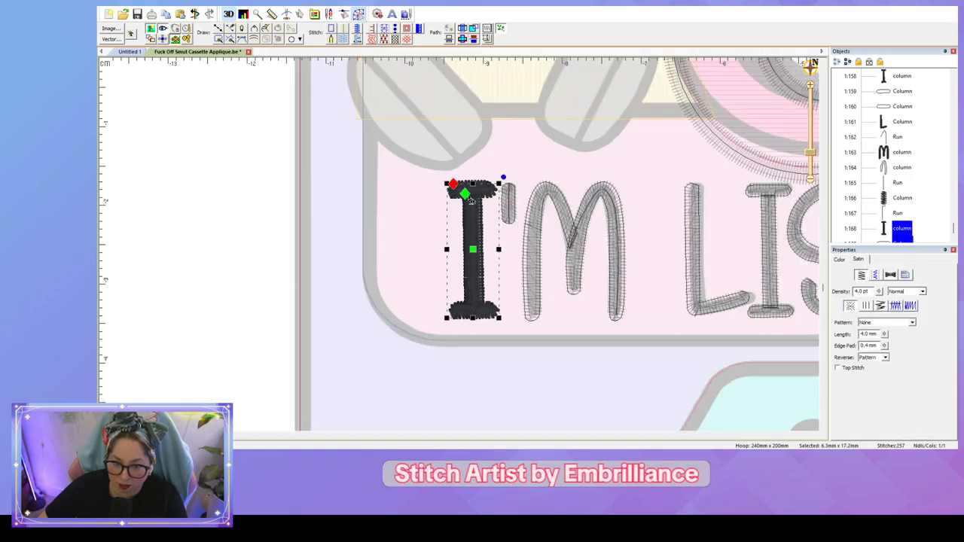
{"action": "left_click_drag", "start_coordinate": [472, 260], "coordinate": [473, 305]}
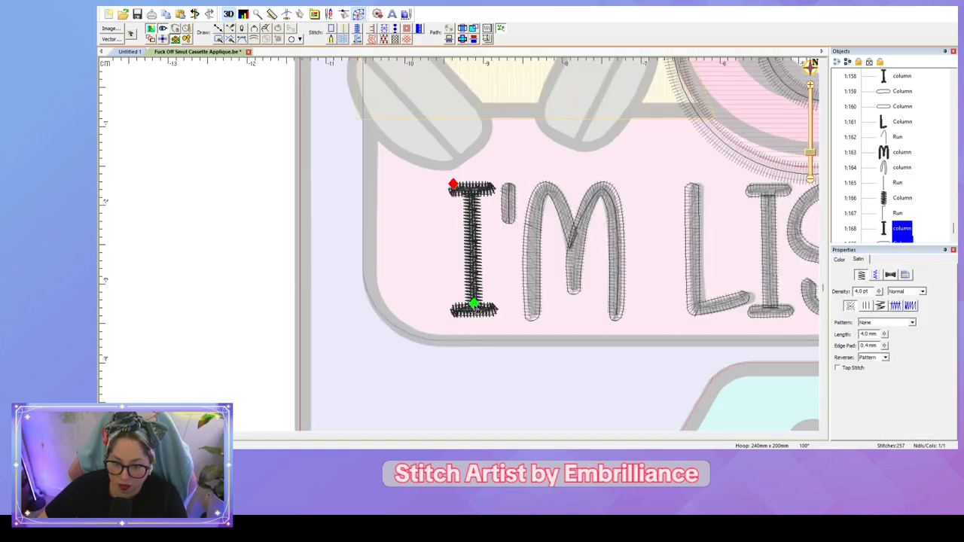
{"action": "left_click", "coordinate": [515, 293]}
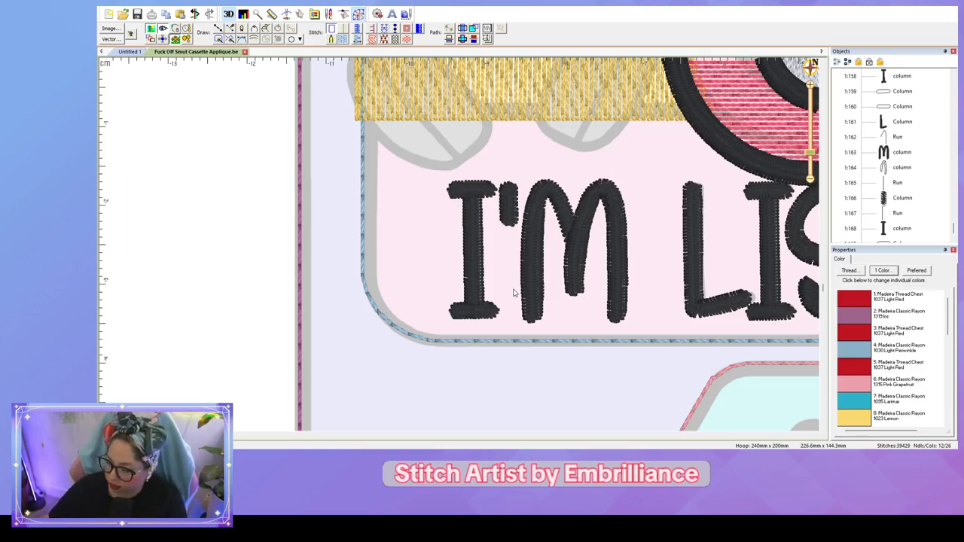
Step: Examine the whole cassette appliqué, checking the completed lettering against the full layout
{"action": "scroll", "coordinate": [507, 279], "scroll_direction": "down", "scroll_amount": 3}
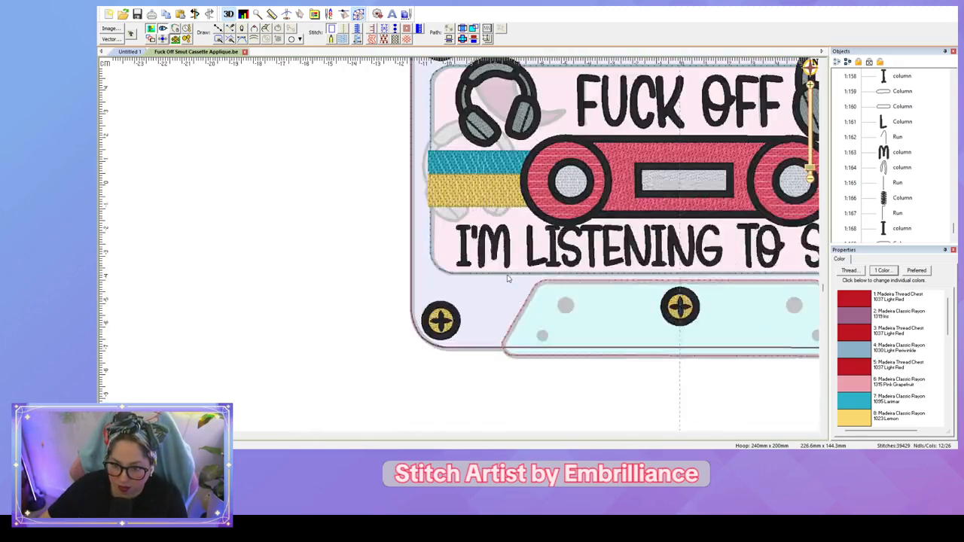
{"action": "scroll", "coordinate": [507, 279], "scroll_direction": "down", "scroll_amount": 2}
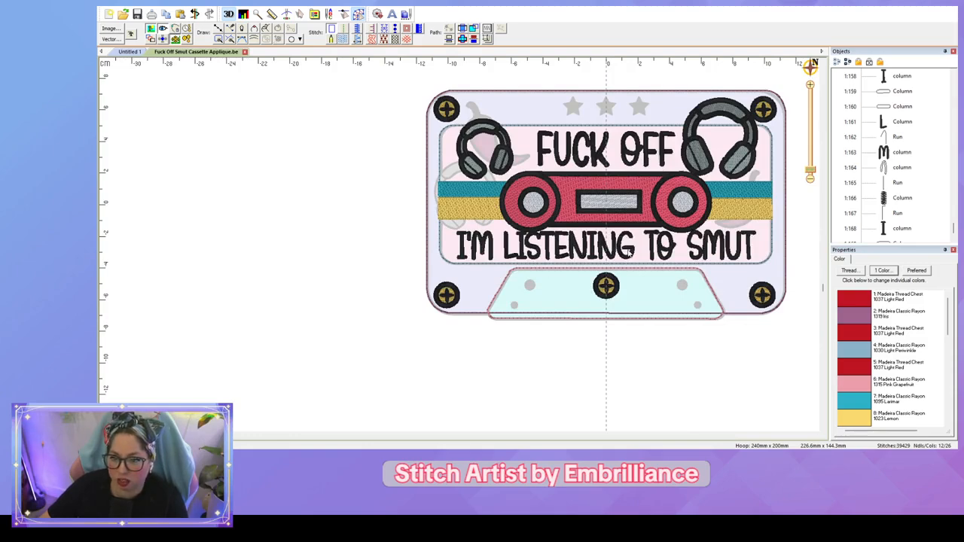
{"action": "scroll", "coordinate": [627, 253], "scroll_direction": "up", "scroll_amount": 1}
{"action": "scroll", "coordinate": [628, 253], "scroll_direction": "up", "scroll_amount": 1}
{"action": "scroll", "coordinate": [628, 253], "scroll_direction": "down", "scroll_amount": 3}
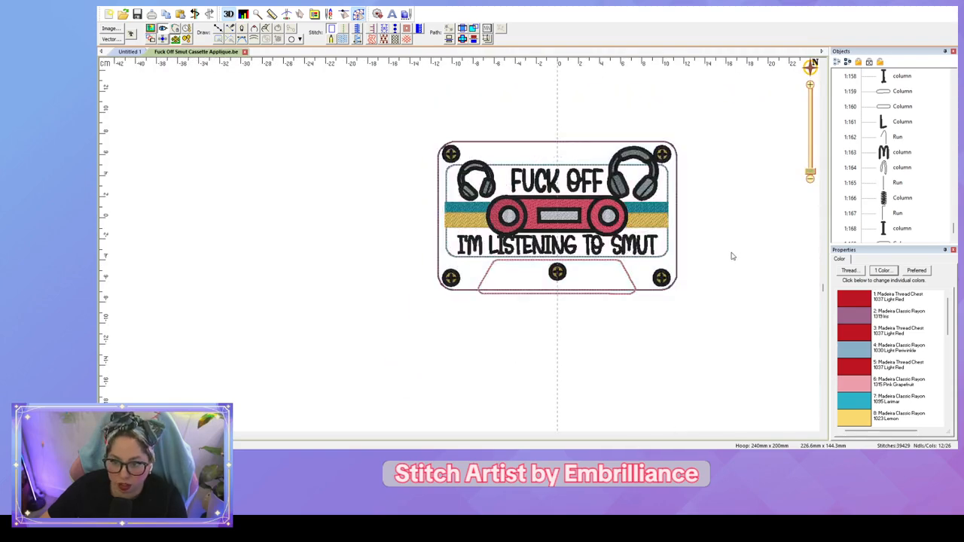
{"action": "scroll", "coordinate": [730, 256], "scroll_direction": "down", "scroll_amount": 1}
{"action": "scroll", "coordinate": [731, 256], "scroll_direction": "up", "scroll_amount": 1}
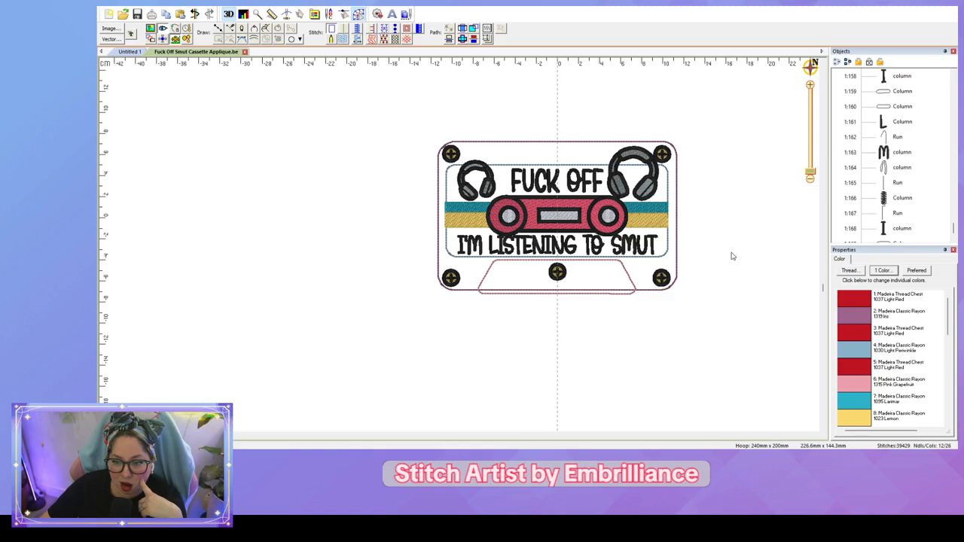
{"action": "scroll", "coordinate": [730, 256], "scroll_direction": "up", "scroll_amount": 1}
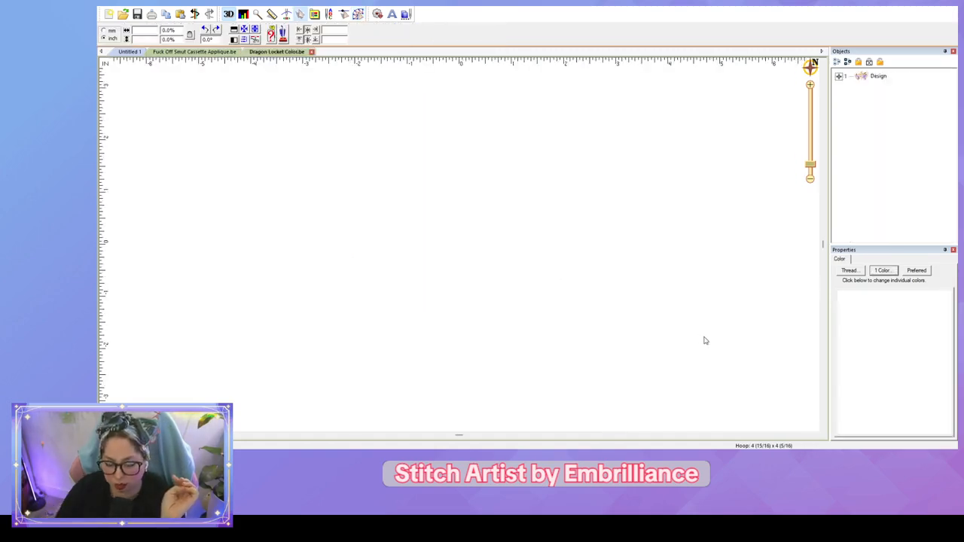
Step: Close the Dark Dragon Fourth Applique Locket design and return to the Dragon Locket Color design
{"action": "left_click", "coordinate": [359, 14]}
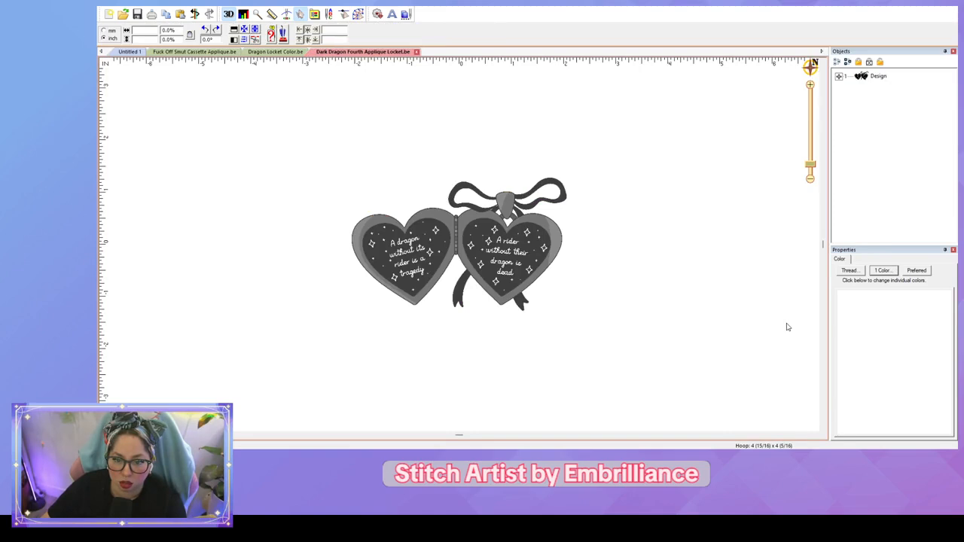
{"action": "left_click", "coordinate": [415, 51]}
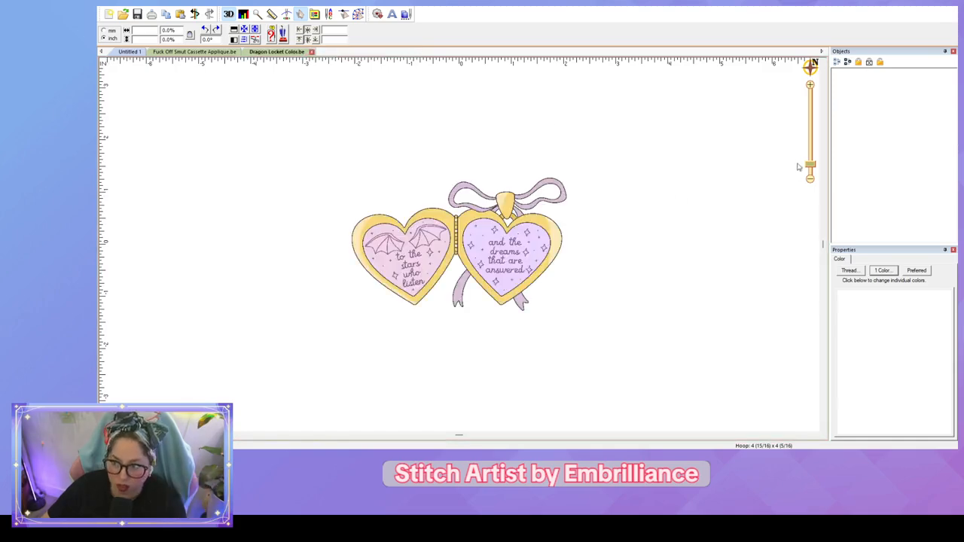
Step: Lower the Transparency setting of the Dragon Locket Color artwork image so it becomes a faint backdrop
{"action": "left_click_drag", "start_coordinate": [811, 165], "coordinate": [811, 149]}
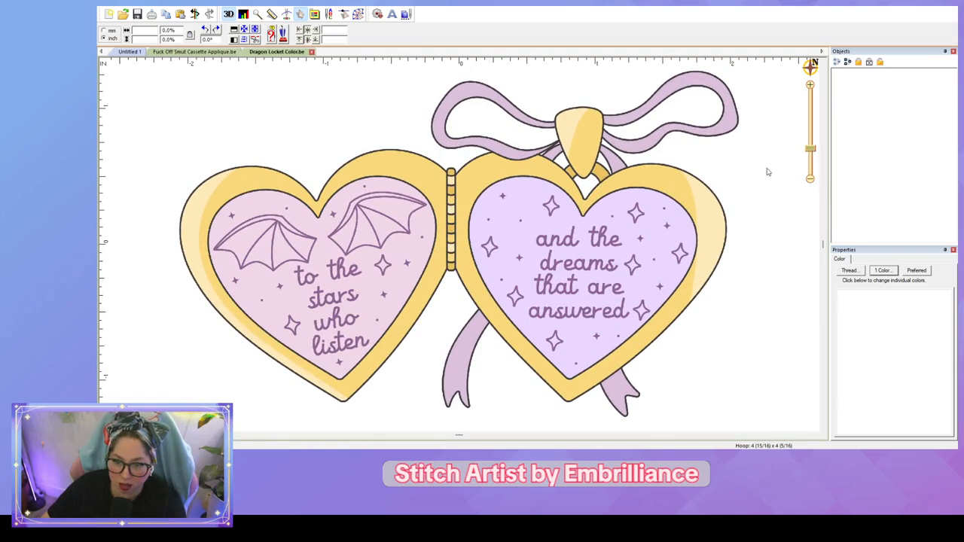
{"action": "left_click", "coordinate": [838, 76]}
{"action": "left_click", "coordinate": [886, 91]}
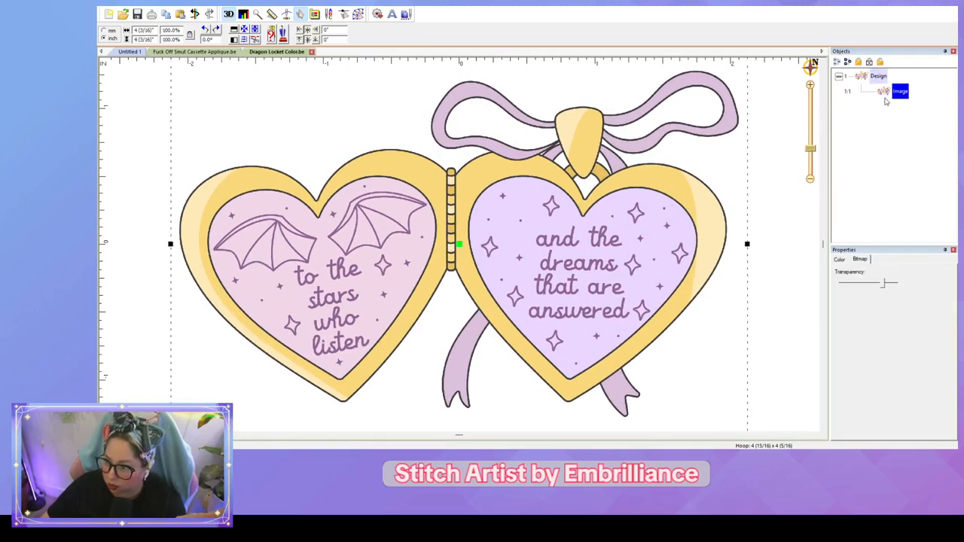
{"action": "left_click_drag", "start_coordinate": [877, 287], "coordinate": [858, 284]}
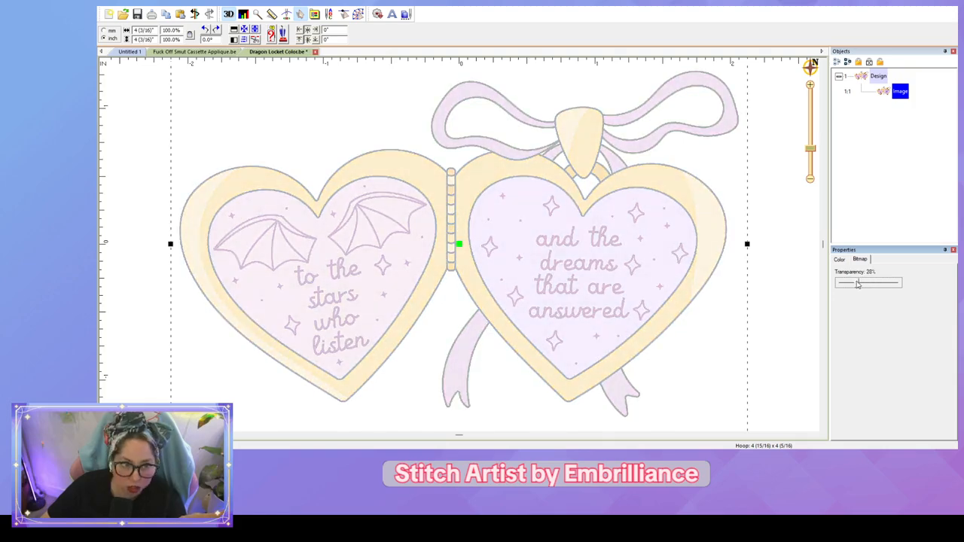
{"action": "left_click", "coordinate": [772, 236]}
{"action": "left_click_drag", "start_coordinate": [809, 150], "coordinate": [810, 162]}
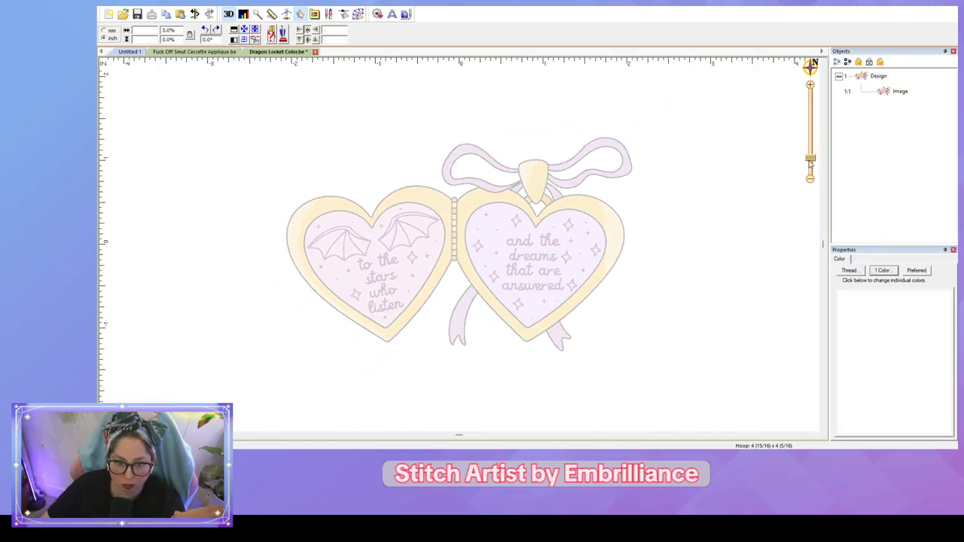
Step: Change the hoop to 9 7/16 x 7 7/8 inches and enlarge the locket artwork to 9 1/4 inches wide
{"action": "left_click", "coordinate": [887, 92]}
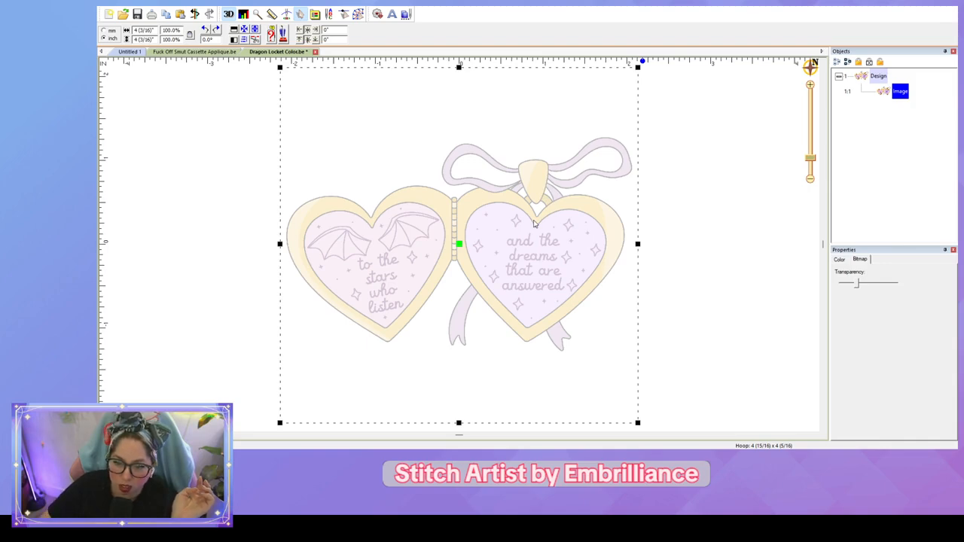
{"action": "left_click", "coordinate": [710, 281]}
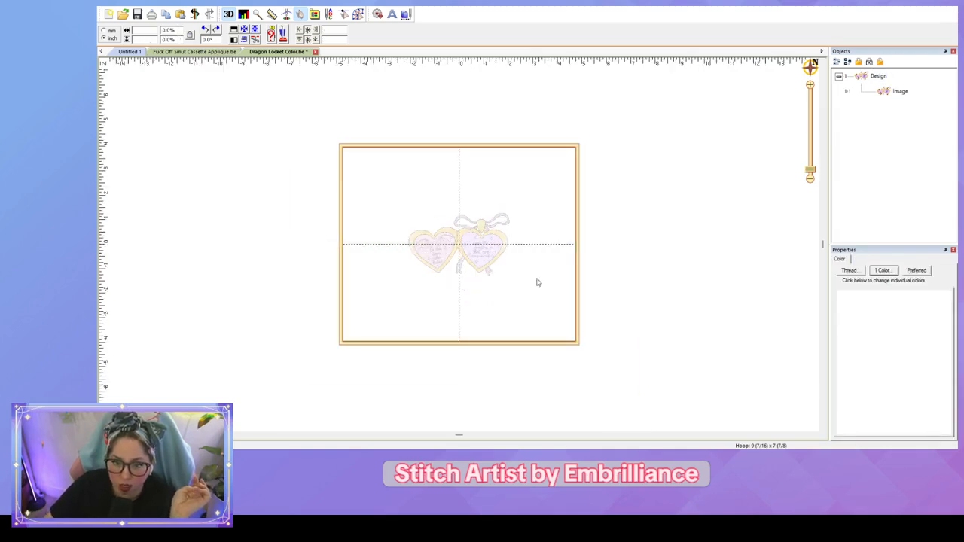
{"action": "left_click", "coordinate": [485, 253]}
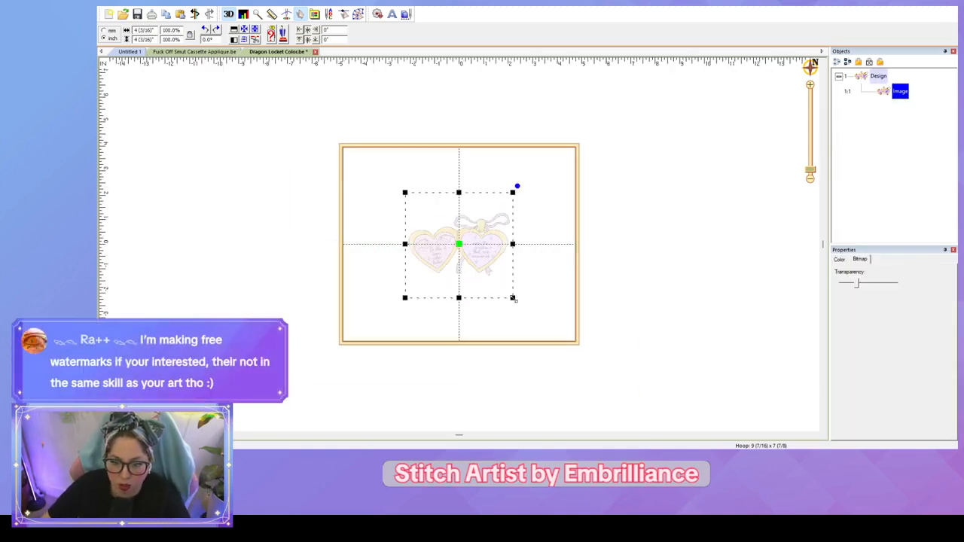
{"action": "left_click_drag", "start_coordinate": [512, 298], "coordinate": [634, 383]}
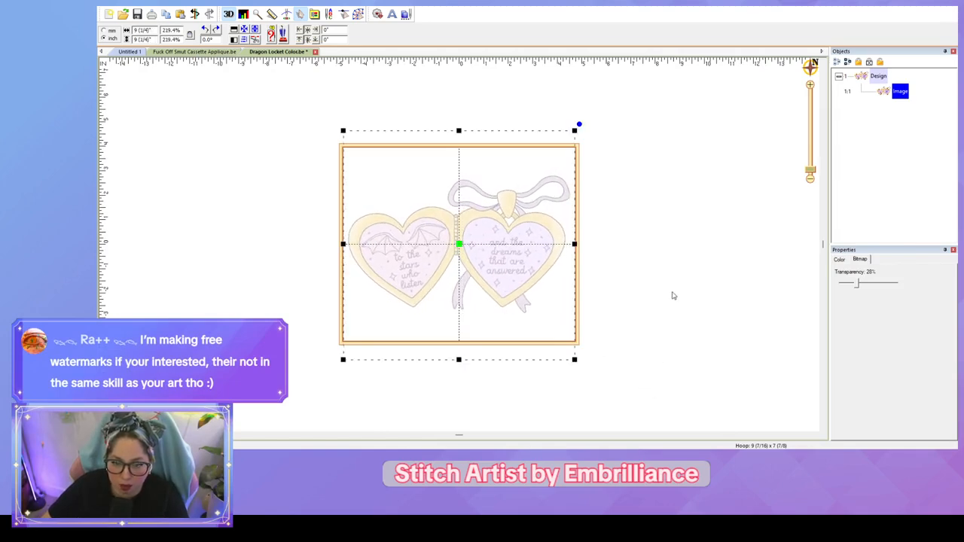
{"action": "scroll", "coordinate": [672, 295], "scroll_direction": "up", "scroll_amount": 1}
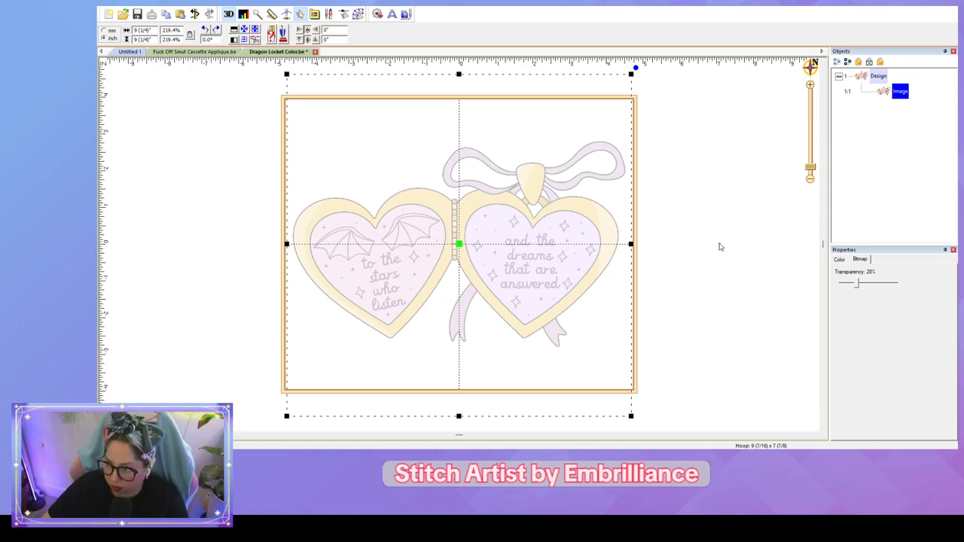
Step: Lock the locket artwork image so it cannot be moved while digitizing
{"action": "left_click", "coordinate": [721, 247]}
{"action": "left_click", "coordinate": [890, 91]}
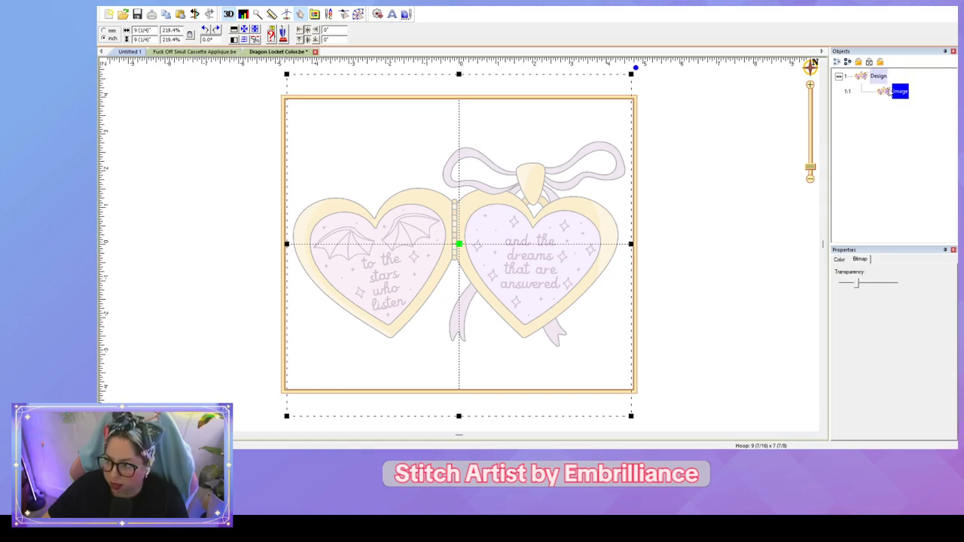
{"action": "left_click", "coordinate": [858, 62]}
{"action": "left_click", "coordinate": [743, 152]}
{"action": "scroll", "coordinate": [759, 183], "scroll_direction": "up", "scroll_amount": 2}
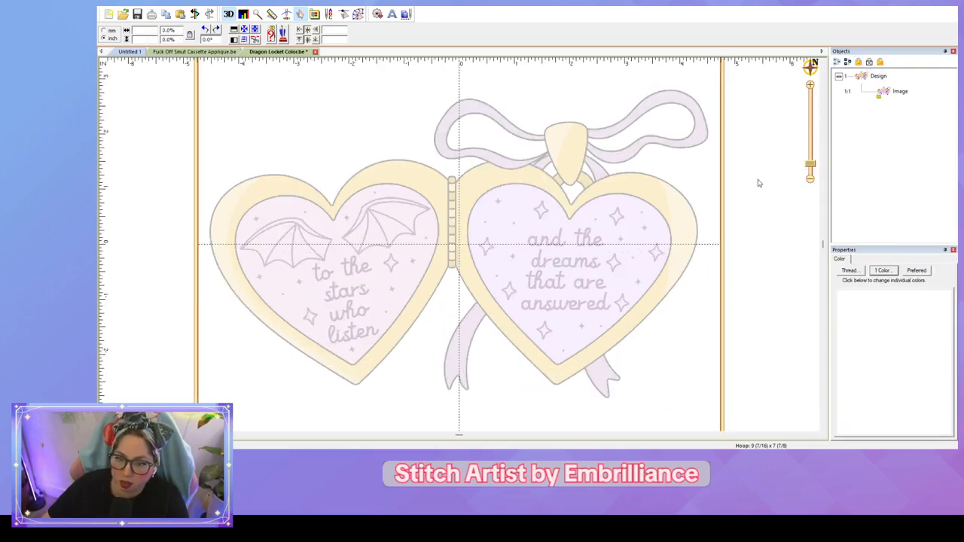
{"action": "left_click_drag", "start_coordinate": [714, 211], "coordinate": [752, 212]}
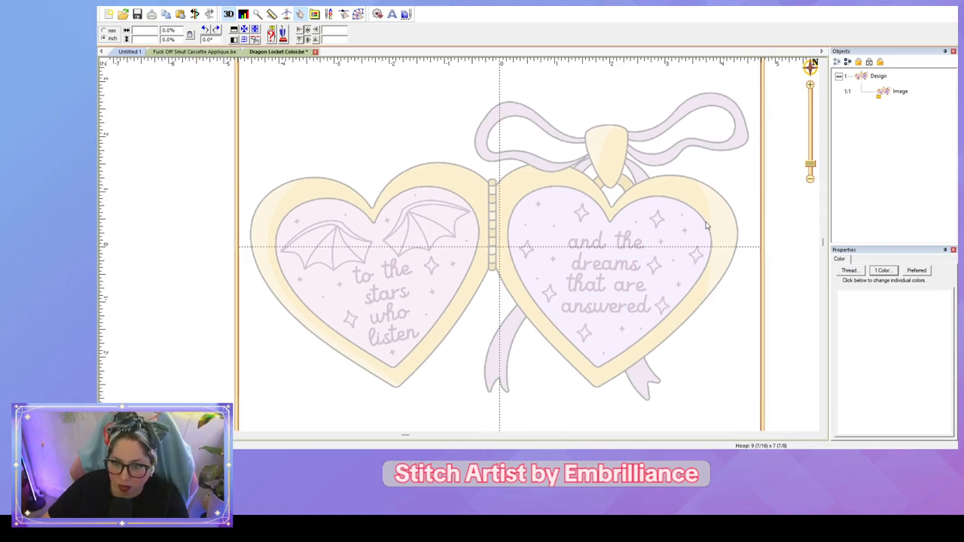
Step: Trace the ribbon tail hanging between the two hearts as a closed outline, following its forked end
{"action": "left_click", "coordinate": [359, 14]}
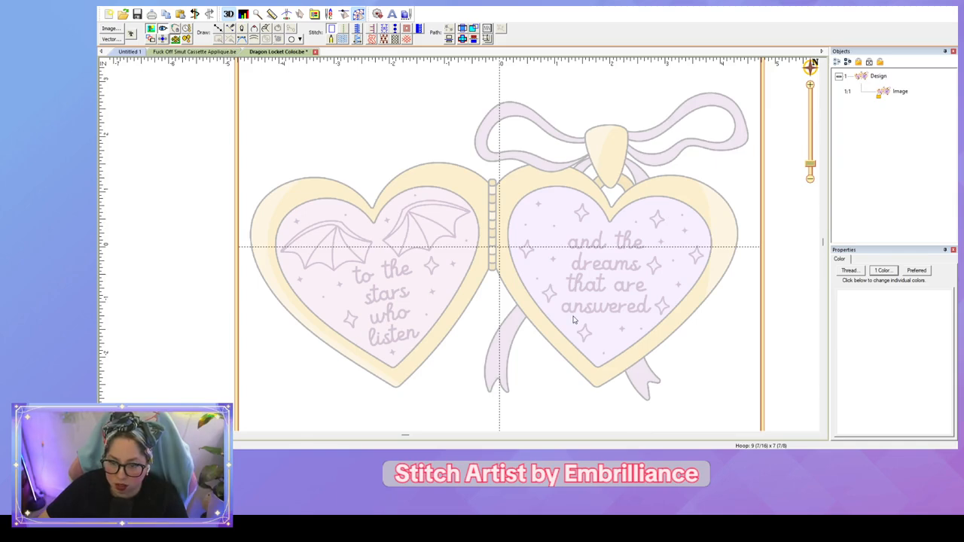
{"action": "left_click_drag", "start_coordinate": [577, 320], "coordinate": [570, 276]}
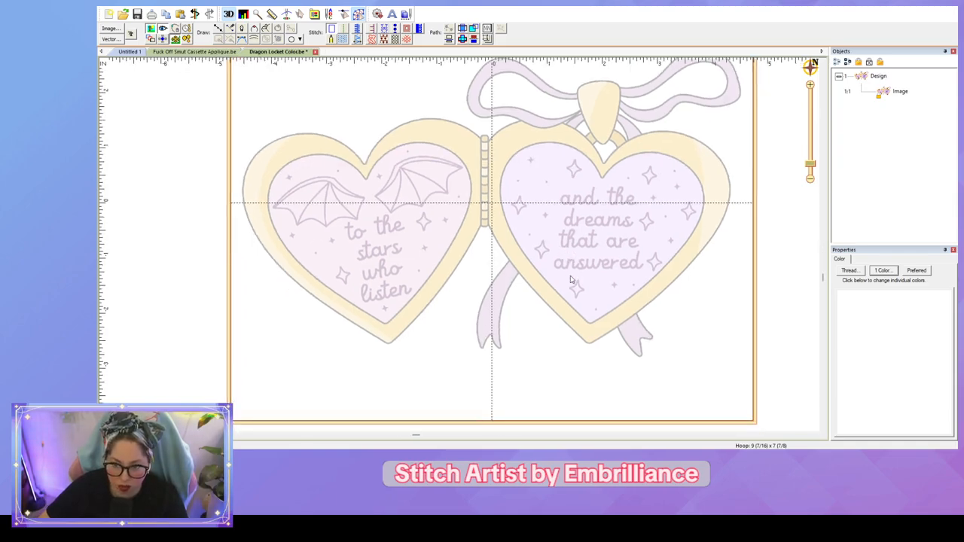
{"action": "scroll", "coordinate": [433, 281], "scroll_direction": "down", "scroll_amount": 2}
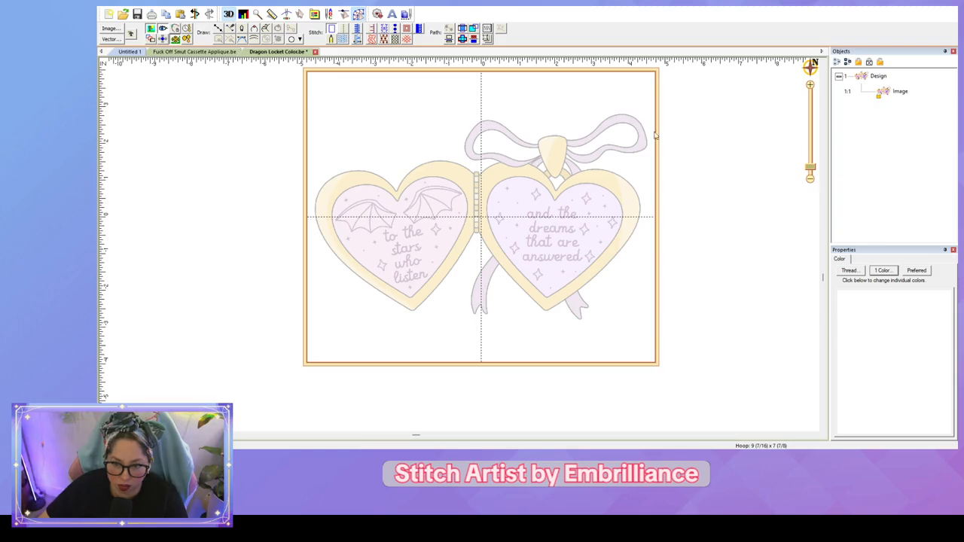
{"action": "scroll", "coordinate": [640, 119], "scroll_direction": "up", "scroll_amount": 2}
{"action": "left_click_drag", "start_coordinate": [559, 246], "coordinate": [544, 211]}
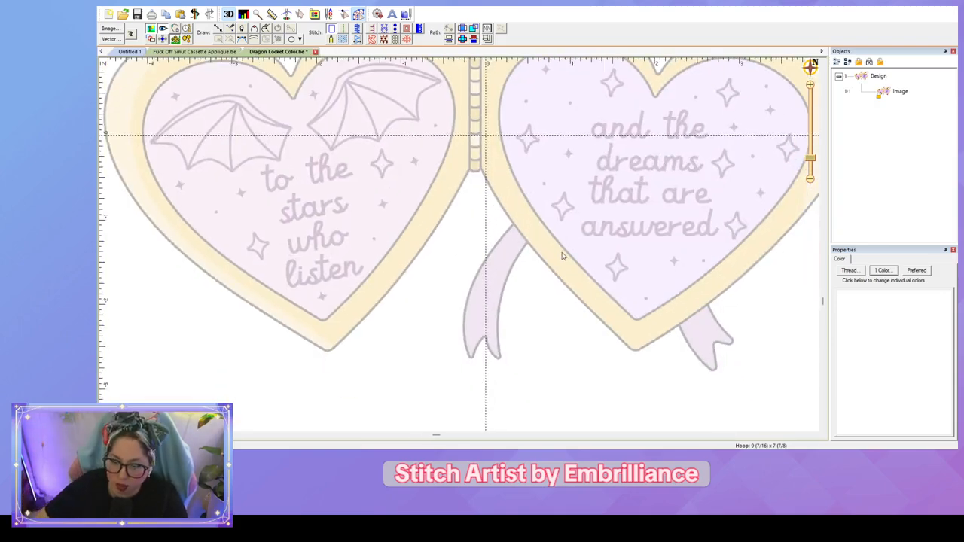
{"action": "scroll", "coordinate": [558, 252], "scroll_direction": "up", "scroll_amount": 2}
{"action": "left_click_drag", "start_coordinate": [558, 250], "coordinate": [560, 223]}
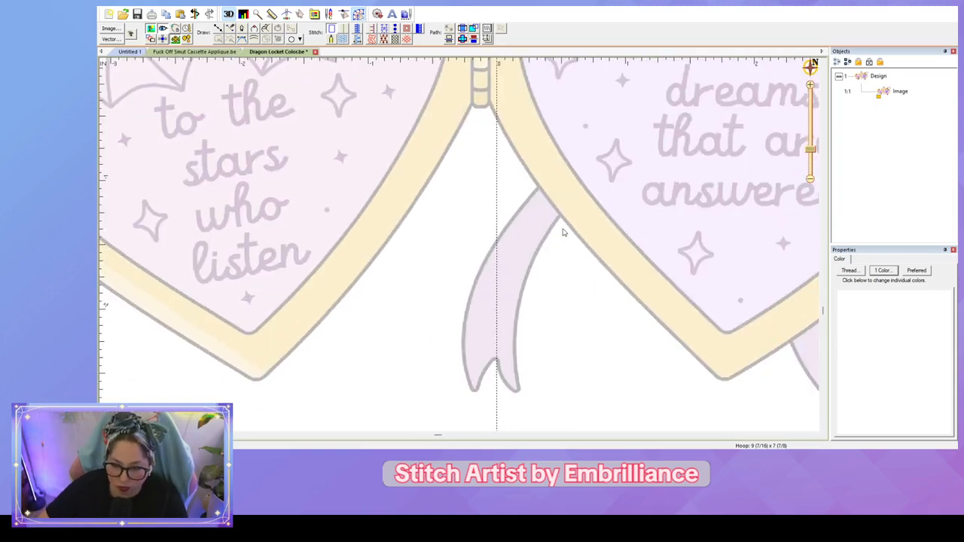
{"action": "left_click", "coordinate": [554, 198]}
{"action": "left_click", "coordinate": [541, 185]}
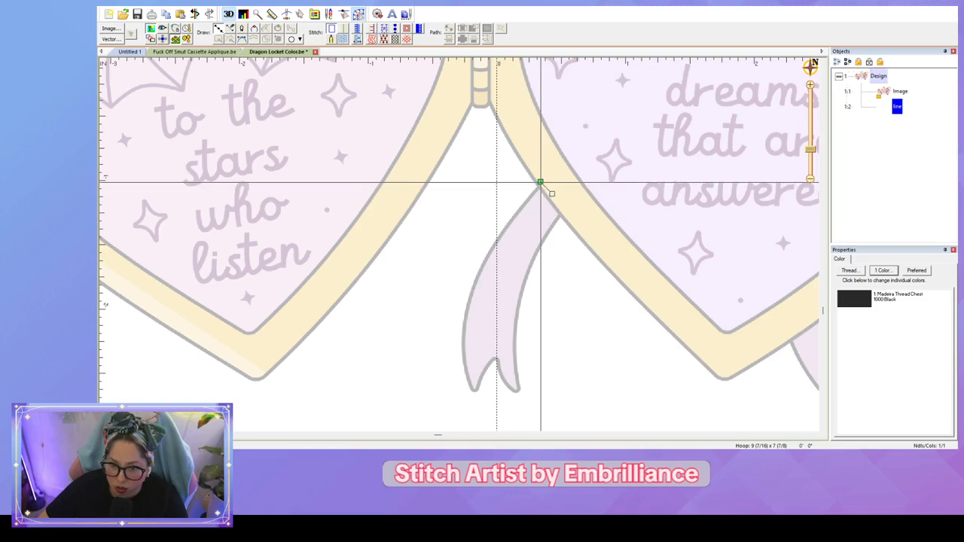
{"action": "left_click", "coordinate": [564, 213]}
{"action": "left_click", "coordinate": [519, 298]}
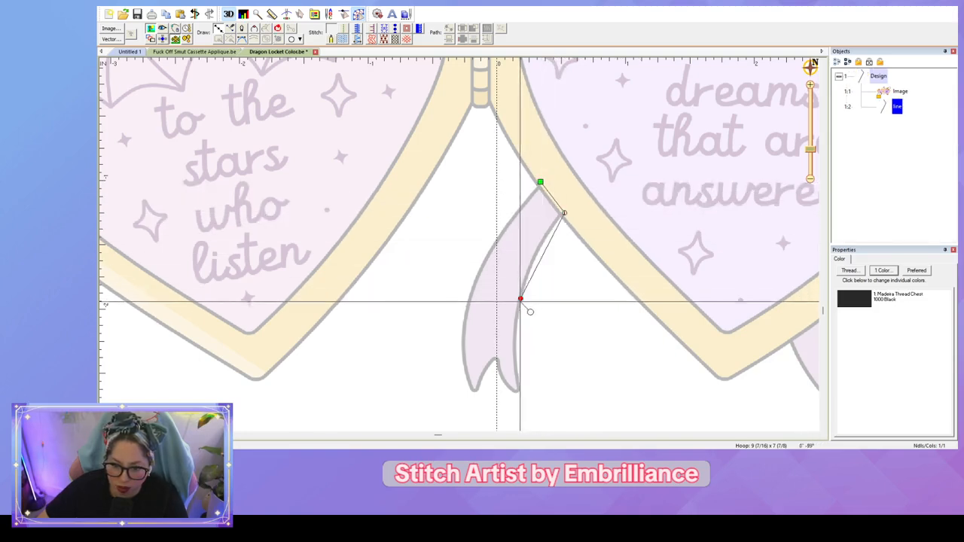
{"action": "left_click", "coordinate": [519, 392]}
{"action": "left_click", "coordinate": [495, 359]}
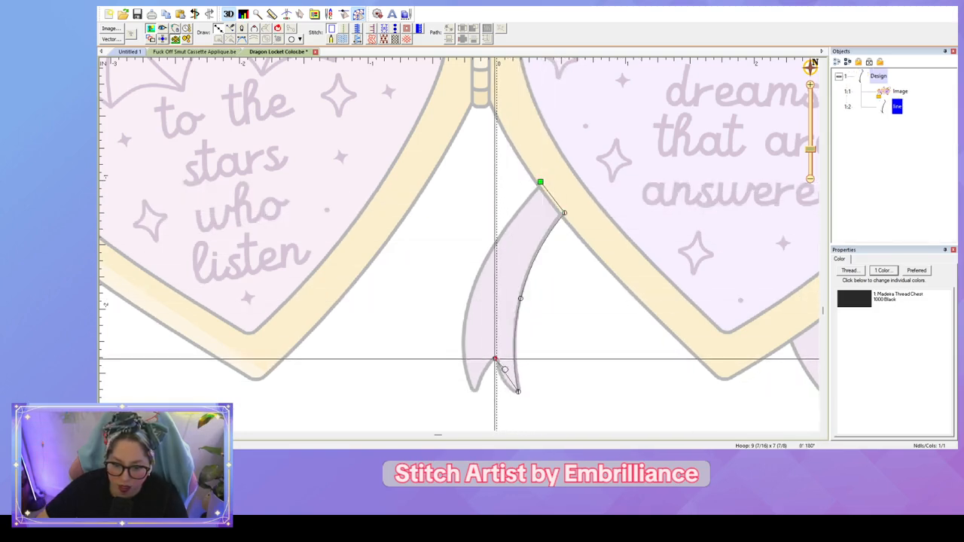
{"action": "left_click", "coordinate": [474, 389]}
{"action": "key", "text": "Return"}
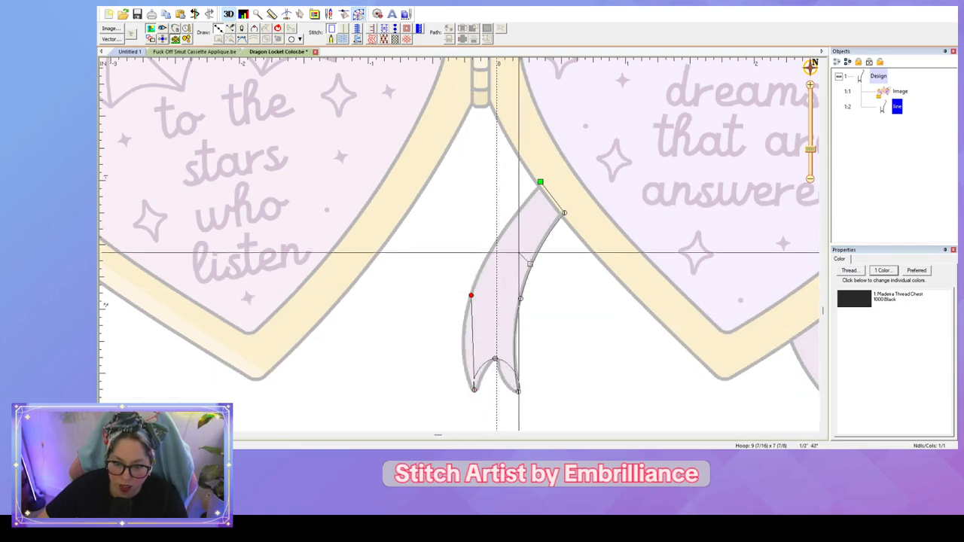
Step: Curve the outer edge of the ribbon tail outline to follow the artwork, smoothing its middle node
{"action": "left_click", "coordinate": [470, 296]}
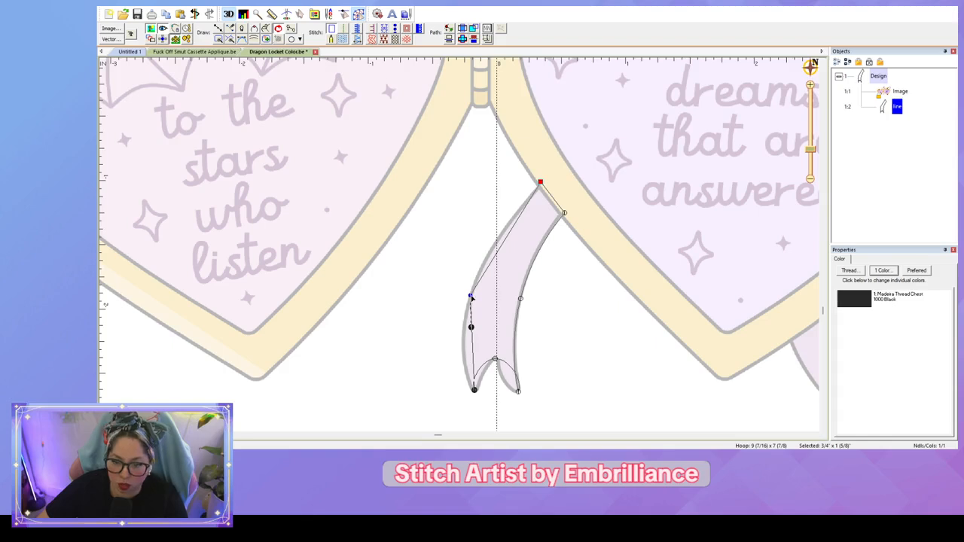
{"action": "left_click", "coordinate": [540, 183]}
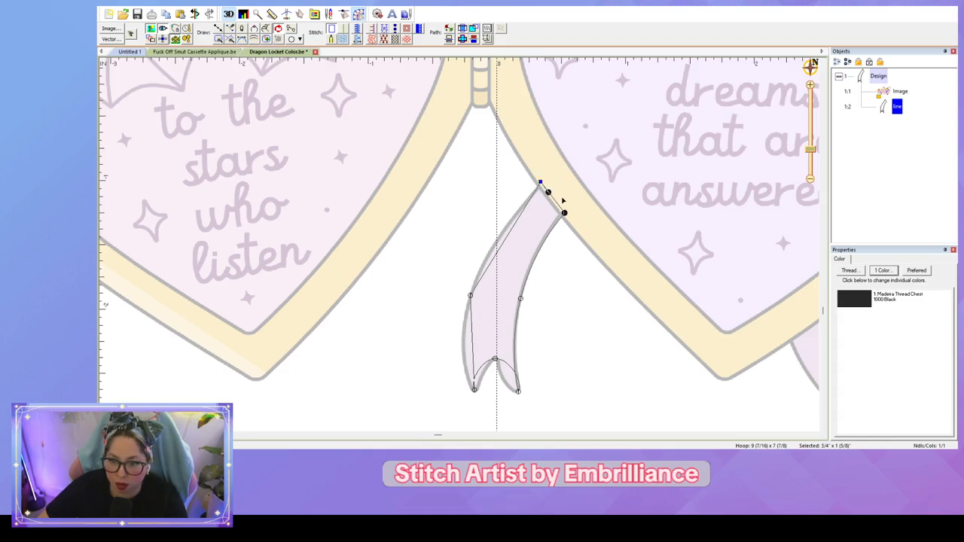
{"action": "key", "text": "c"}
{"action": "left_click_drag", "start_coordinate": [518, 219], "coordinate": [510, 216]}
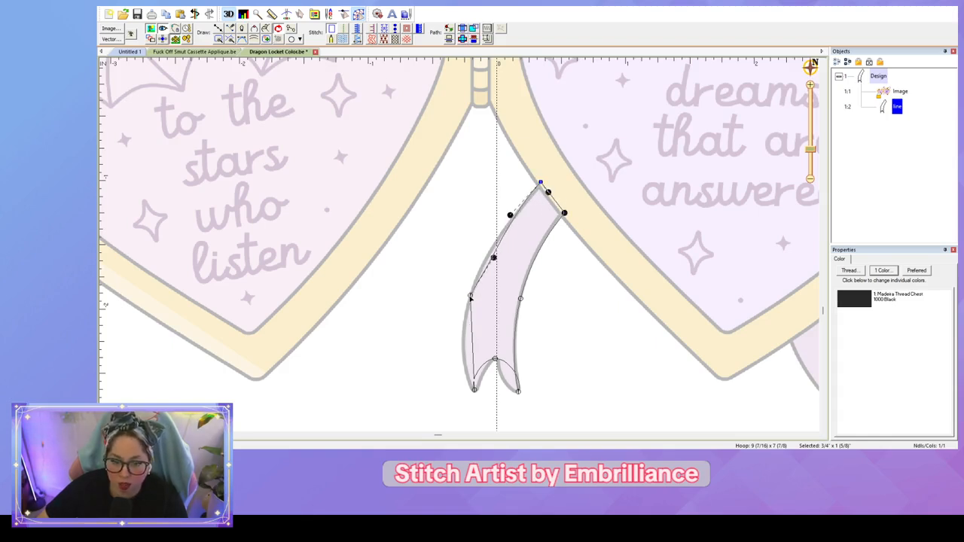
{"action": "left_click", "coordinate": [470, 295]}
{"action": "key", "text": "s"}
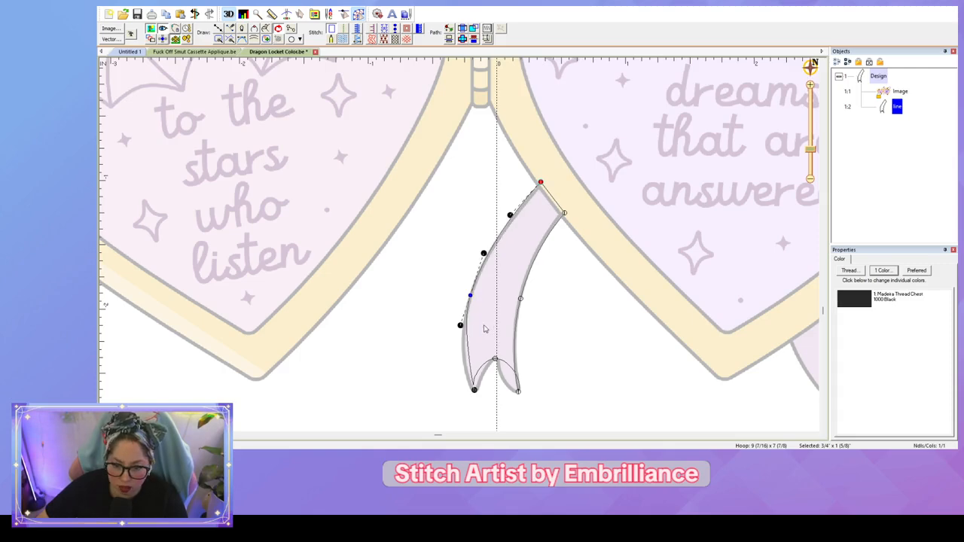
Step: Adjust the node and curve handles at the ribbon tail's forked end to follow the notch and tips
{"action": "left_click", "coordinate": [474, 389]}
{"action": "left_click_drag", "start_coordinate": [478, 379], "coordinate": [475, 391]}
{"action": "left_click", "coordinate": [472, 377]}
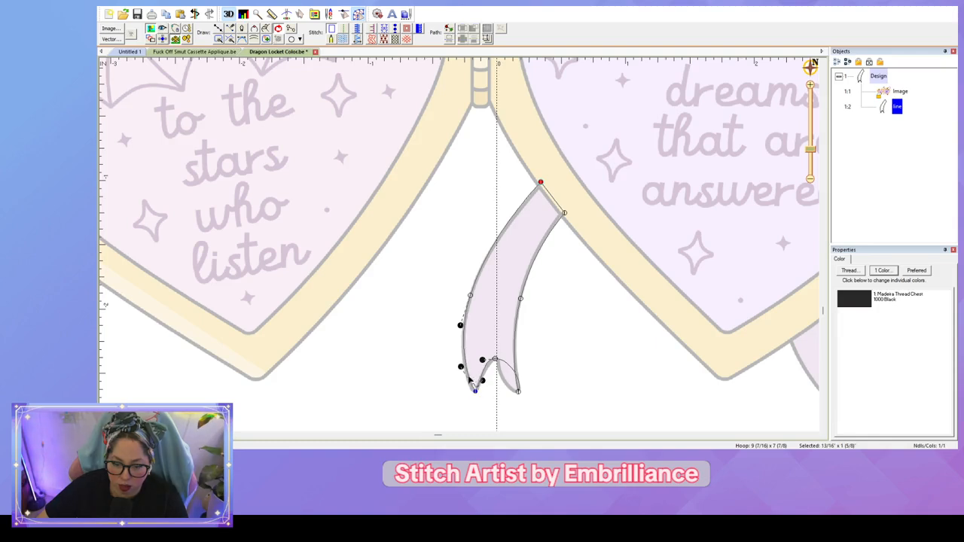
{"action": "left_click", "coordinate": [495, 359]}
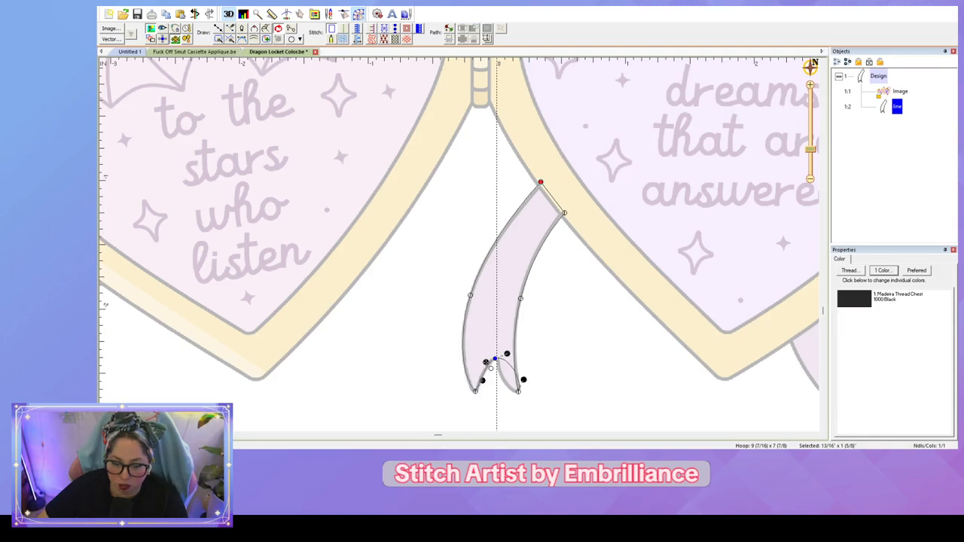
{"action": "left_click_drag", "start_coordinate": [523, 380], "coordinate": [503, 384]}
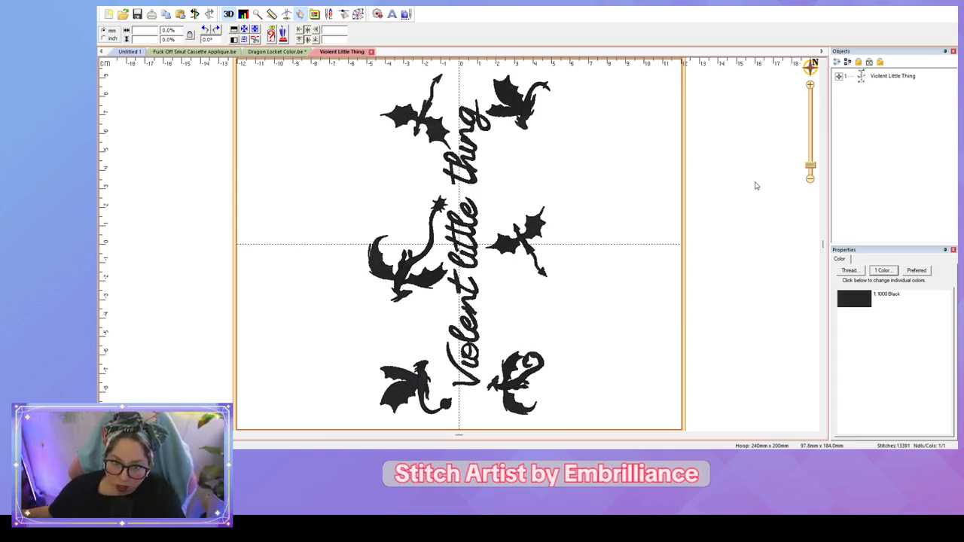
Step: Return to the Dragon Locket Color design and set the ribbon tail's thread to Madeira Thread Chest 1311 Dusty Lavender
{"action": "left_click", "coordinate": [265, 51]}
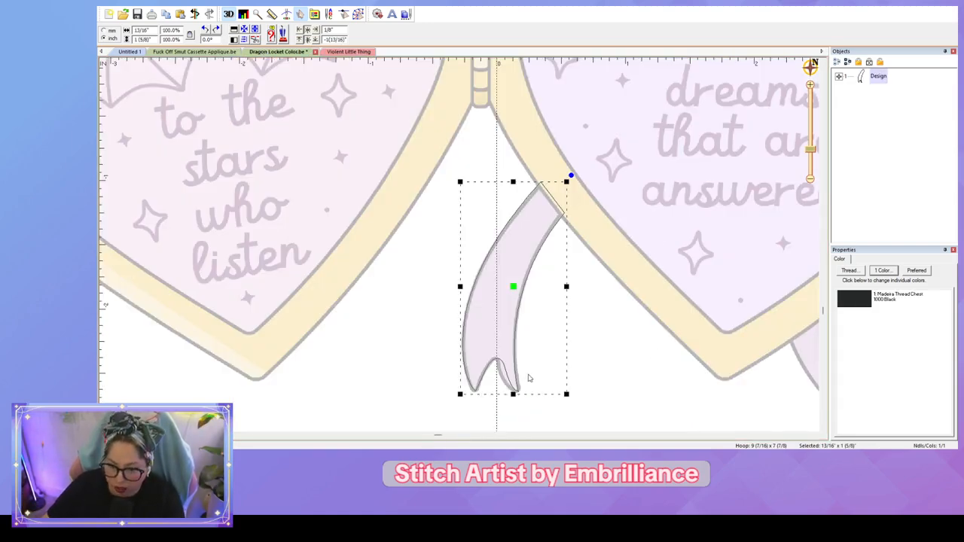
{"action": "left_click", "coordinate": [847, 302]}
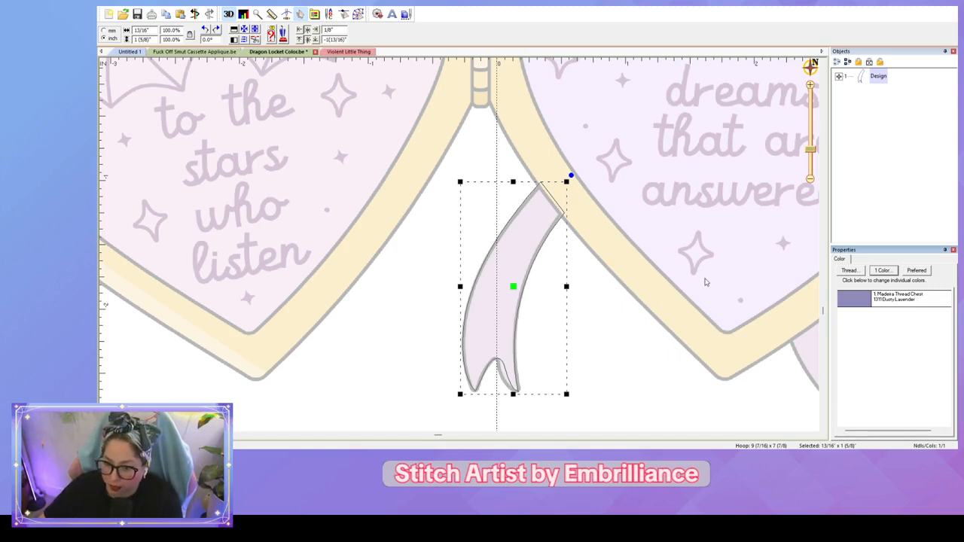
{"action": "left_click", "coordinate": [578, 288]}
Step: Convert the ribbon tail outline to a fill stitch and switch the measurement units to millimetres
{"action": "left_click", "coordinate": [890, 77]}
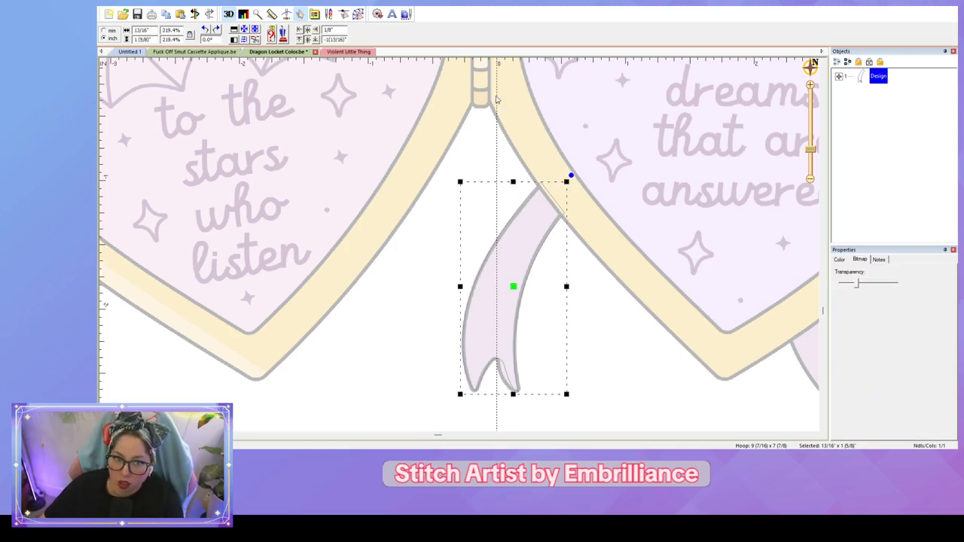
{"action": "left_click", "coordinate": [358, 14]}
{"action": "left_click", "coordinate": [336, 39]}
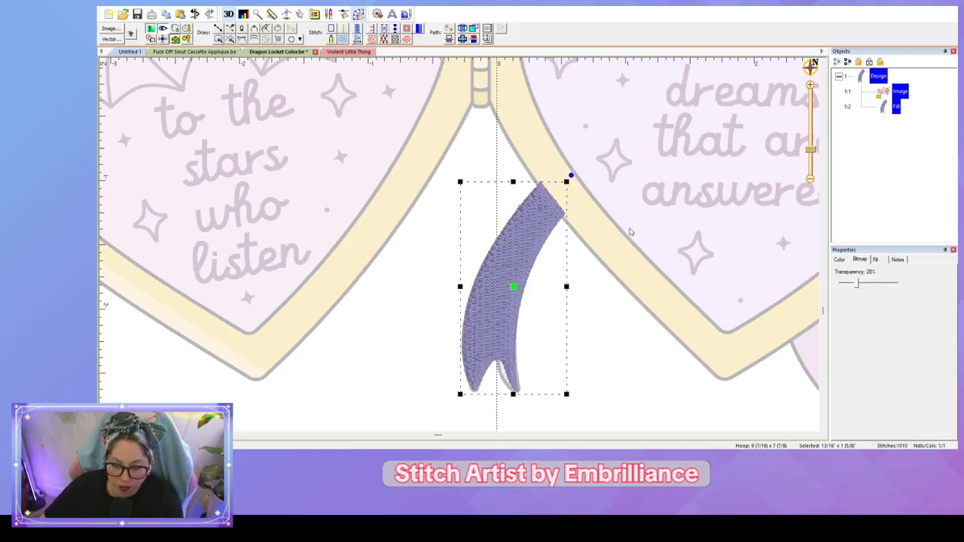
{"action": "left_click", "coordinate": [814, 445]}
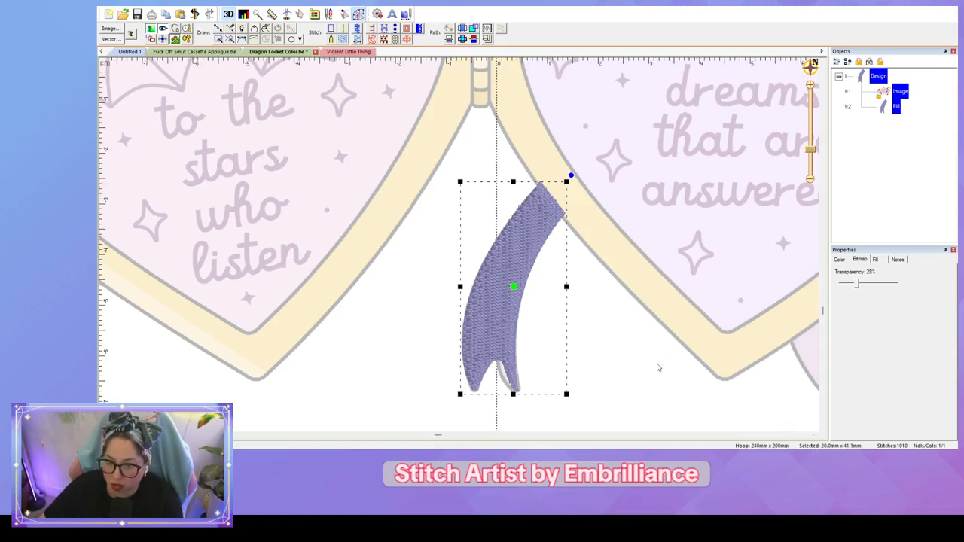
Step: Apply the QuickStyle "Tester: 4.5mm Stitch Length" to the ribbon tail's fill
{"action": "left_click", "coordinate": [905, 121]}
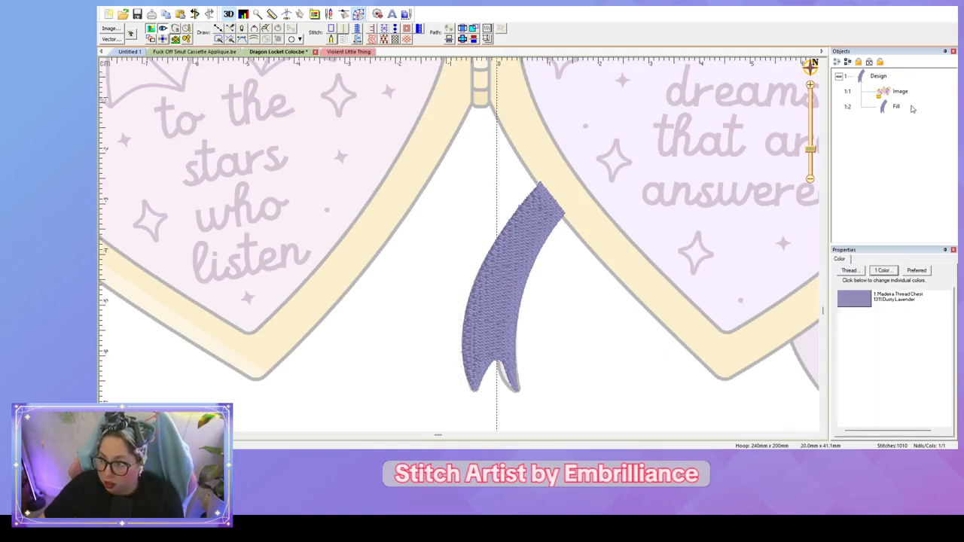
{"action": "left_click", "coordinate": [897, 106]}
{"action": "left_click", "coordinate": [917, 271]}
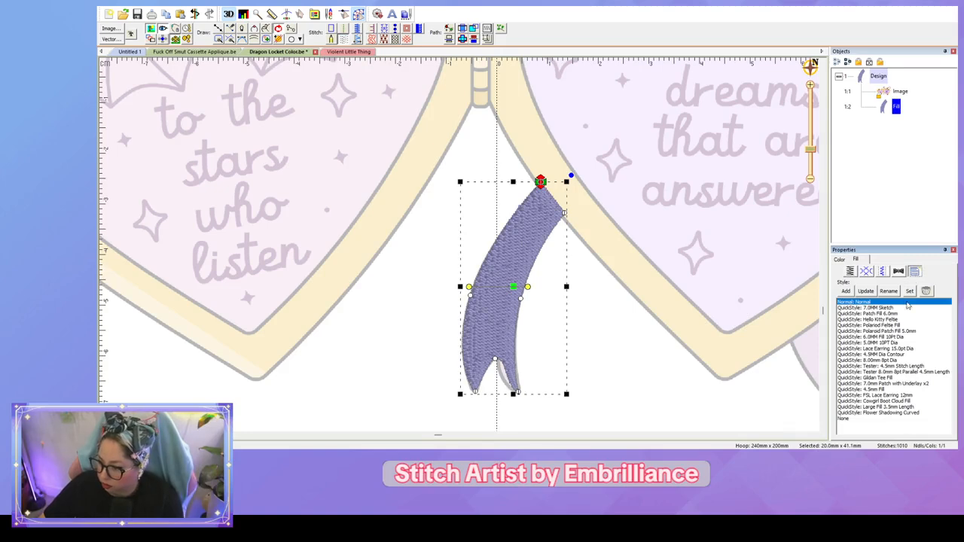
{"action": "left_click", "coordinate": [920, 367]}
{"action": "left_click", "coordinate": [613, 370]}
{"action": "scroll", "coordinate": [644, 384], "scroll_direction": "down", "scroll_amount": 3}
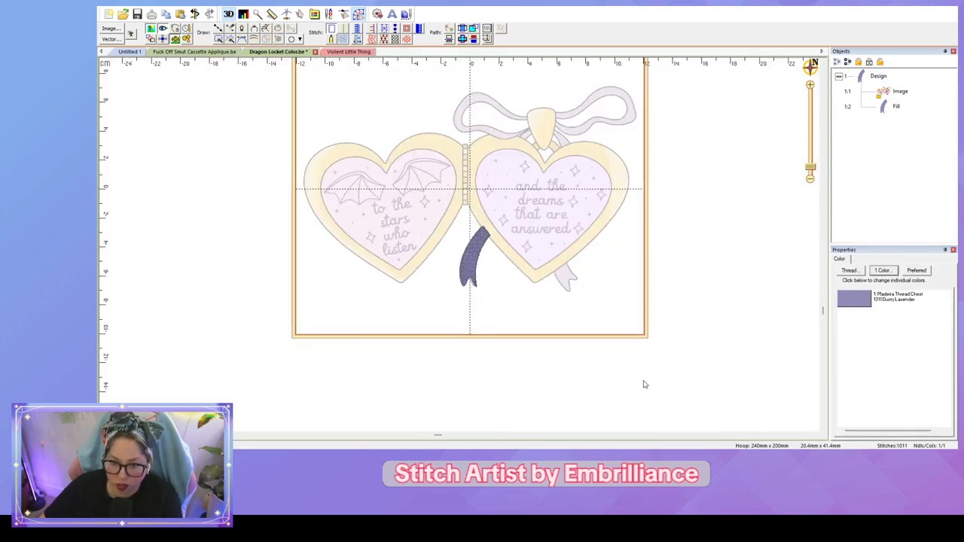
Step: Draw a closed outline around the short forked ribbon tail protruding from below the right heart
{"action": "scroll", "coordinate": [600, 314], "scroll_direction": "up", "scroll_amount": 3}
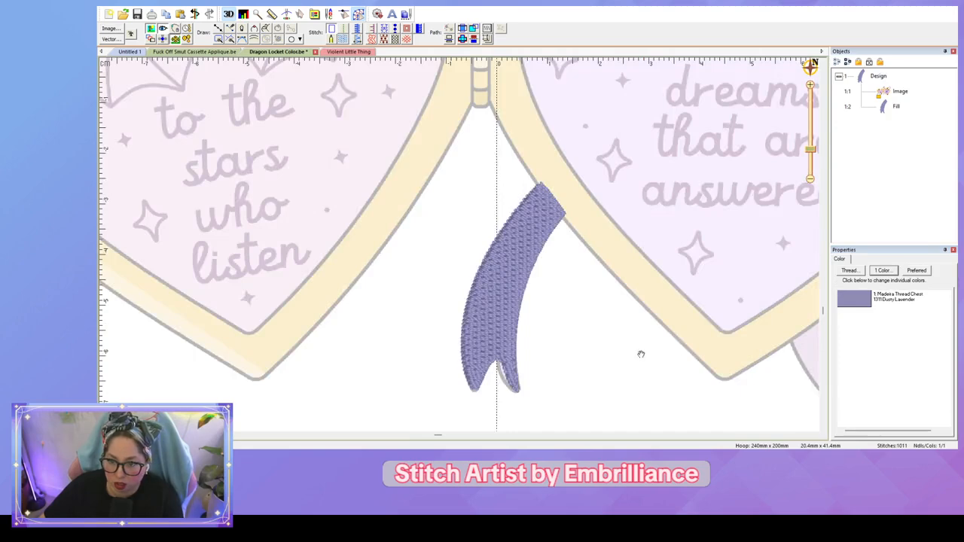
{"action": "left_click_drag", "start_coordinate": [640, 353], "coordinate": [419, 319]}
{"action": "key", "text": "l"}
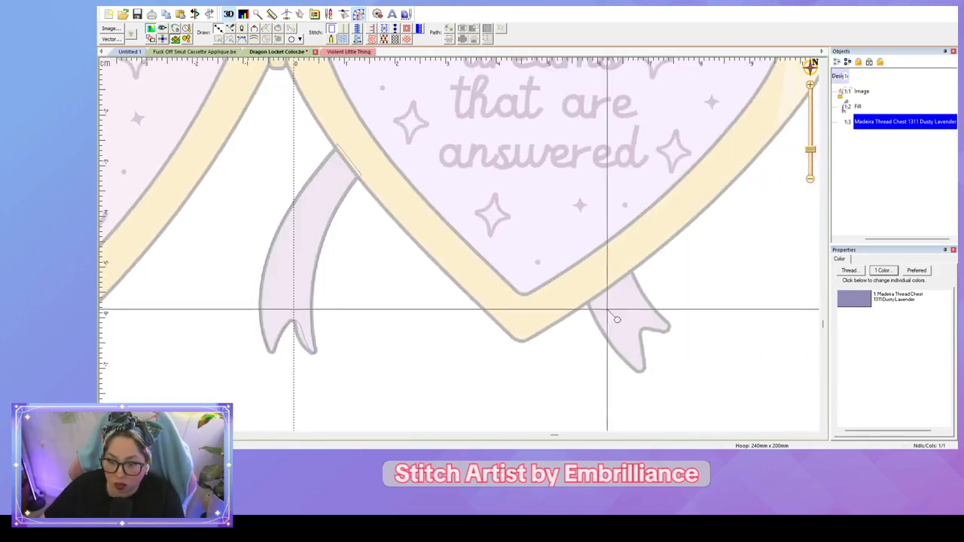
{"action": "left_click", "coordinate": [585, 296]}
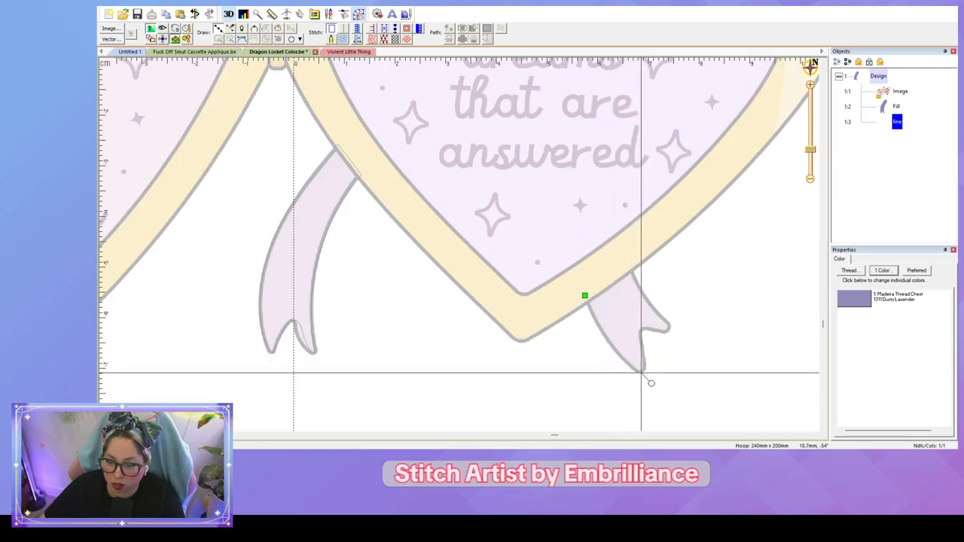
{"action": "left_click_drag", "start_coordinate": [639, 371], "coordinate": [640, 333]}
{"action": "left_click", "coordinate": [645, 328]}
{"action": "left_click", "coordinate": [664, 331]}
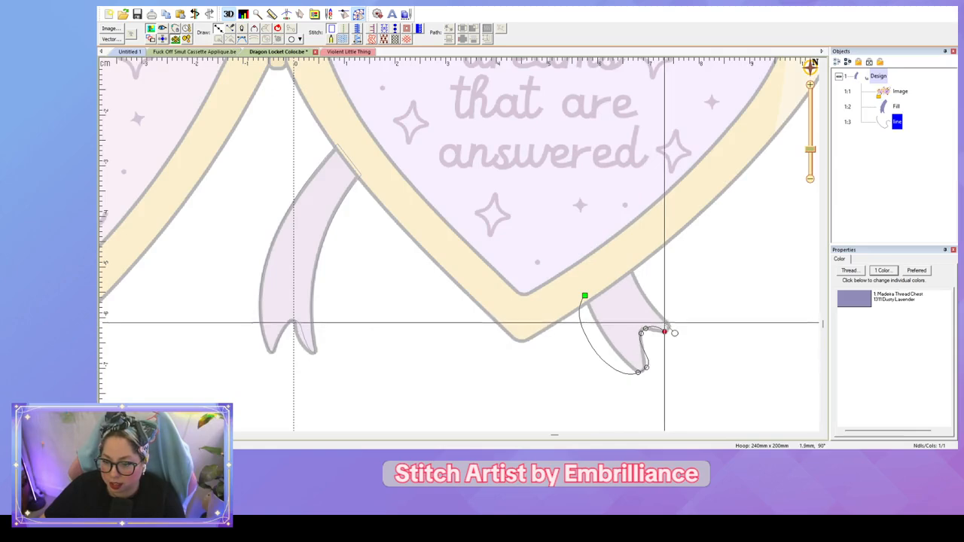
{"action": "left_click", "coordinate": [665, 322]}
{"action": "double_click", "coordinate": [627, 266]}
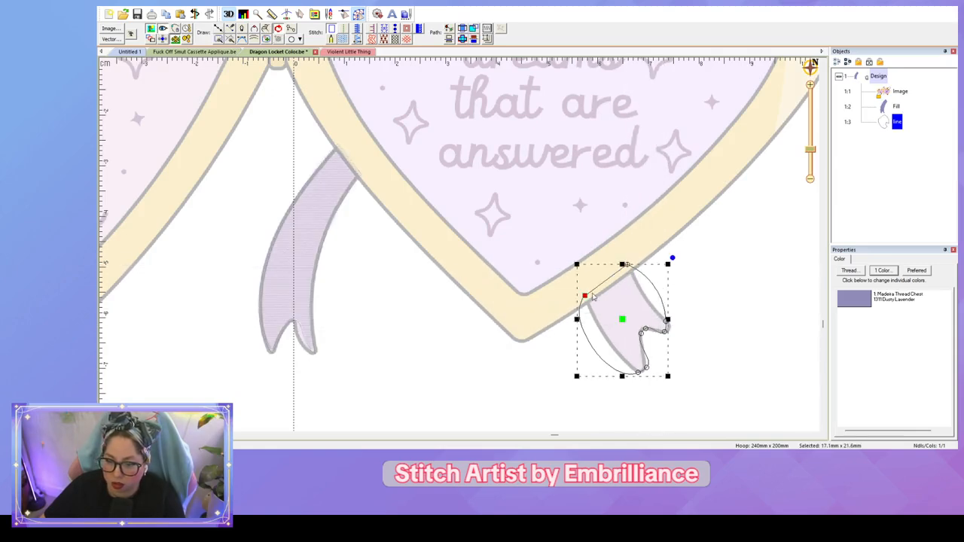
Step: Adjust the short ribbon tail outline's curve handles so its sides and forked tips follow the artwork
{"action": "left_click", "coordinate": [583, 298]}
{"action": "left_click_drag", "start_coordinate": [562, 318], "coordinate": [598, 325]}
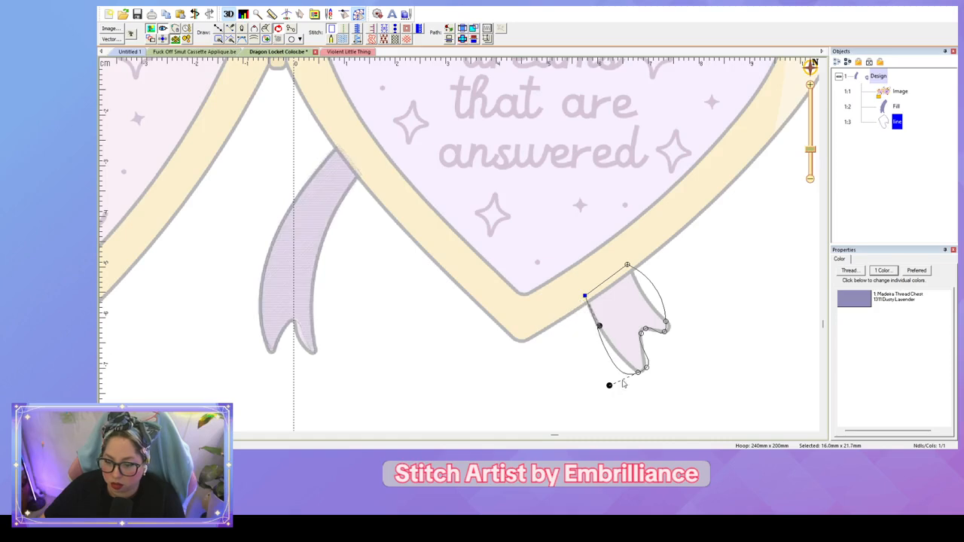
{"action": "left_click_drag", "start_coordinate": [610, 386], "coordinate": [672, 326]}
{"action": "left_click", "coordinate": [646, 368]}
{"action": "left_click", "coordinate": [645, 328]}
{"action": "left_click", "coordinate": [666, 325]}
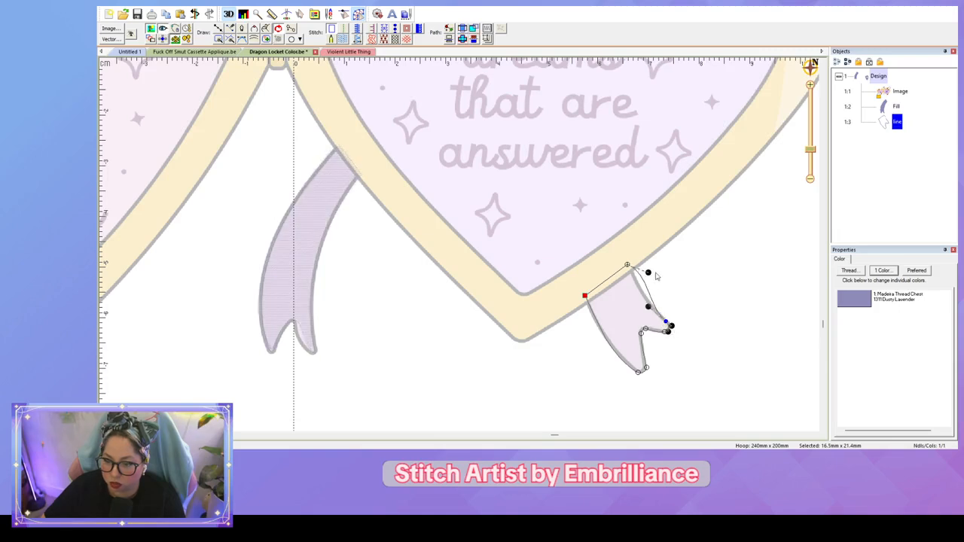
{"action": "left_click_drag", "start_coordinate": [648, 274], "coordinate": [642, 288]}
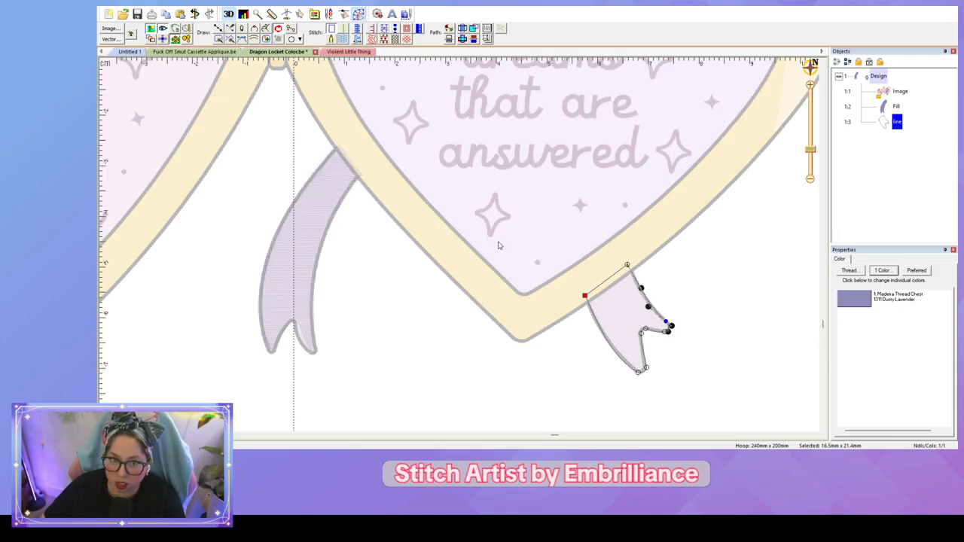
Step: Convert the short ribbon tail's outline to a fill stitch
{"action": "left_click", "coordinate": [344, 38]}
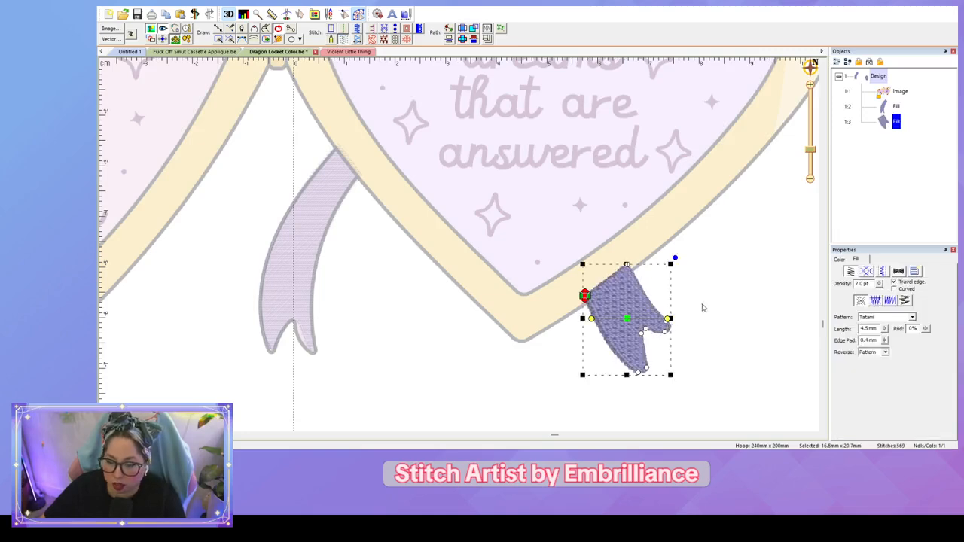
{"action": "left_click", "coordinate": [713, 316]}
{"action": "scroll", "coordinate": [720, 322], "scroll_direction": "down", "scroll_amount": 3}
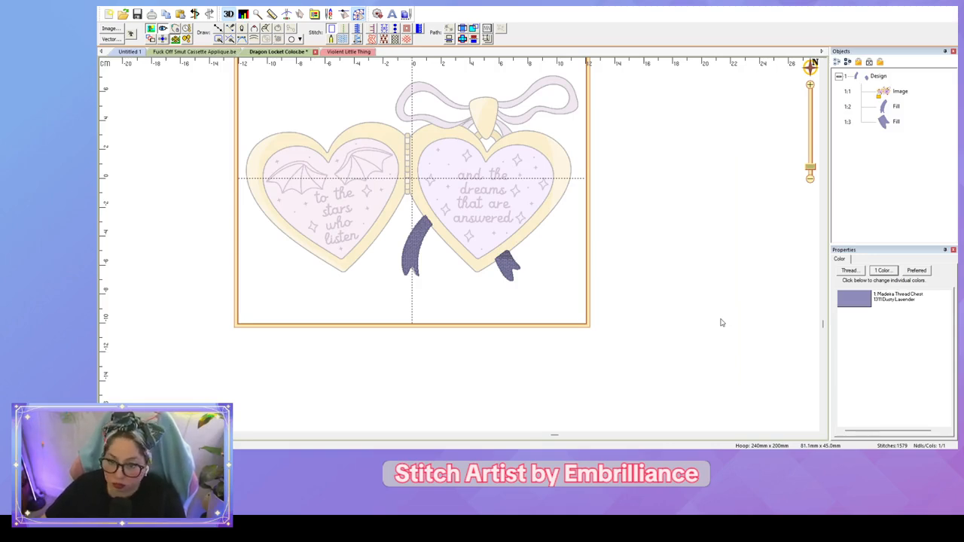
{"action": "scroll", "coordinate": [721, 322], "scroll_direction": "up", "scroll_amount": 2}
{"action": "scroll", "coordinate": [721, 322], "scroll_direction": "down", "scroll_amount": 2}
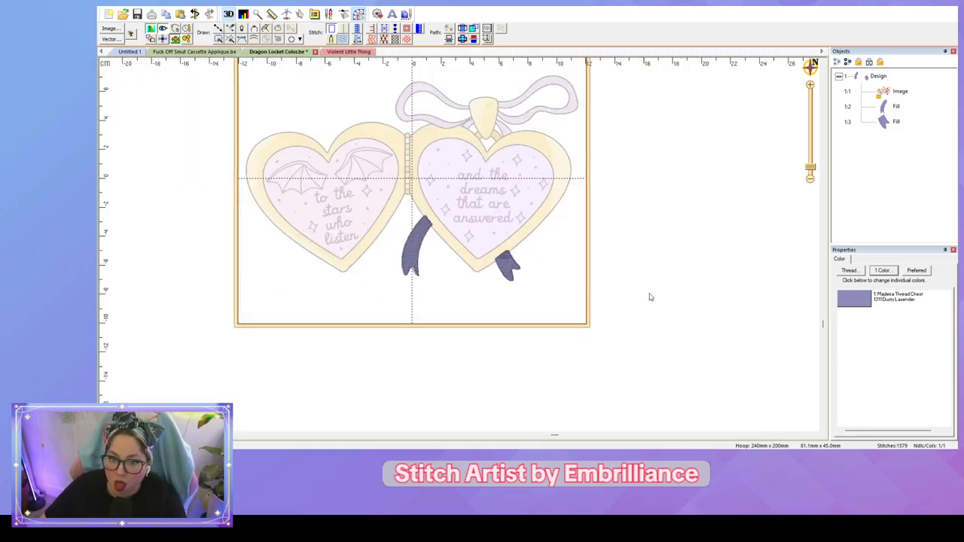
Step: Tilt the stitch angle of the long ribbon tail's fill so the rows slope diagonally across the ribbon
{"action": "left_click_drag", "start_coordinate": [634, 285], "coordinate": [680, 332]}
{"action": "left_click", "coordinate": [896, 121]}
{"action": "scroll", "coordinate": [702, 262], "scroll_direction": "up", "scroll_amount": 2}
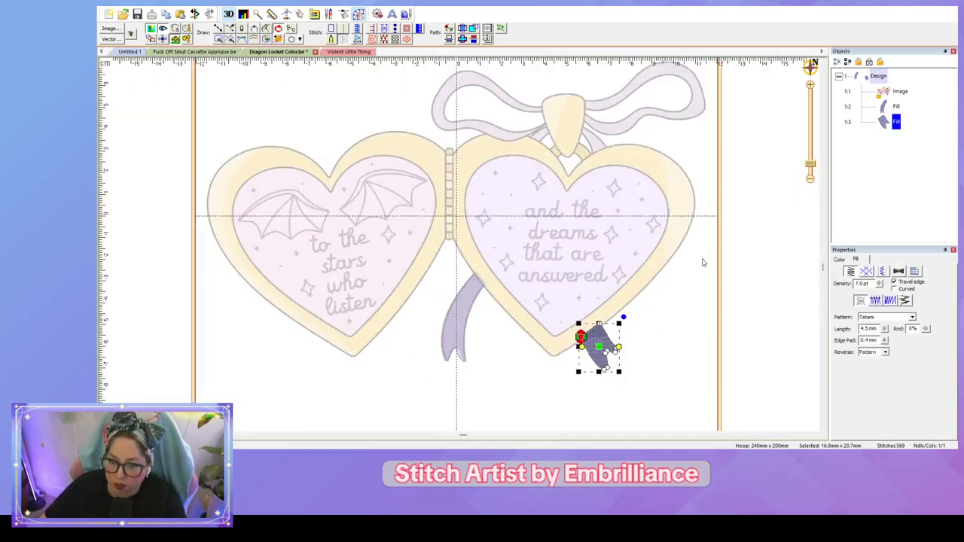
{"action": "left_click_drag", "start_coordinate": [628, 318], "coordinate": [539, 284]}
{"action": "scroll", "coordinate": [594, 285], "scroll_direction": "up", "scroll_amount": 1}
{"action": "left_click", "coordinate": [477, 306]}
{"action": "scroll", "coordinate": [477, 306], "scroll_direction": "up", "scroll_amount": 1}
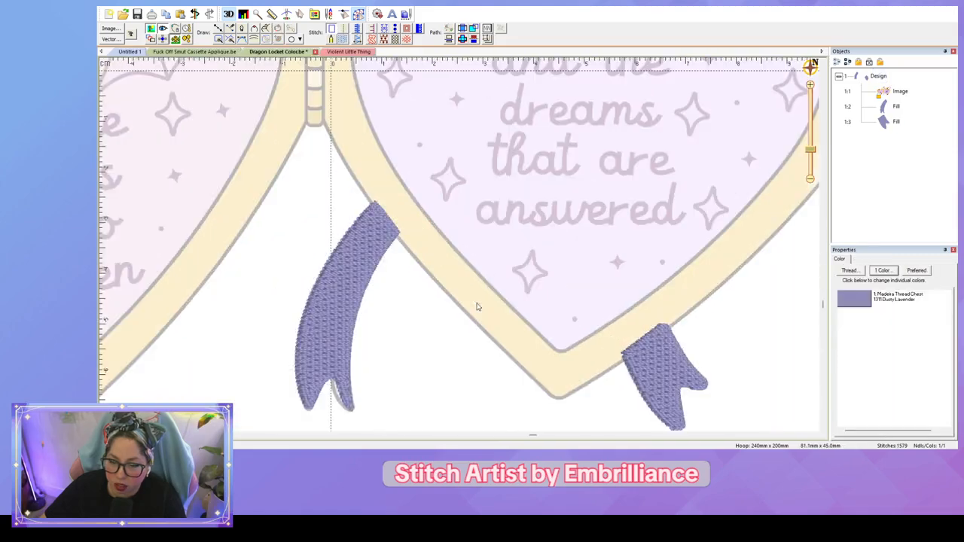
{"action": "left_click_drag", "start_coordinate": [489, 311], "coordinate": [472, 302]}
{"action": "left_click", "coordinate": [365, 271]}
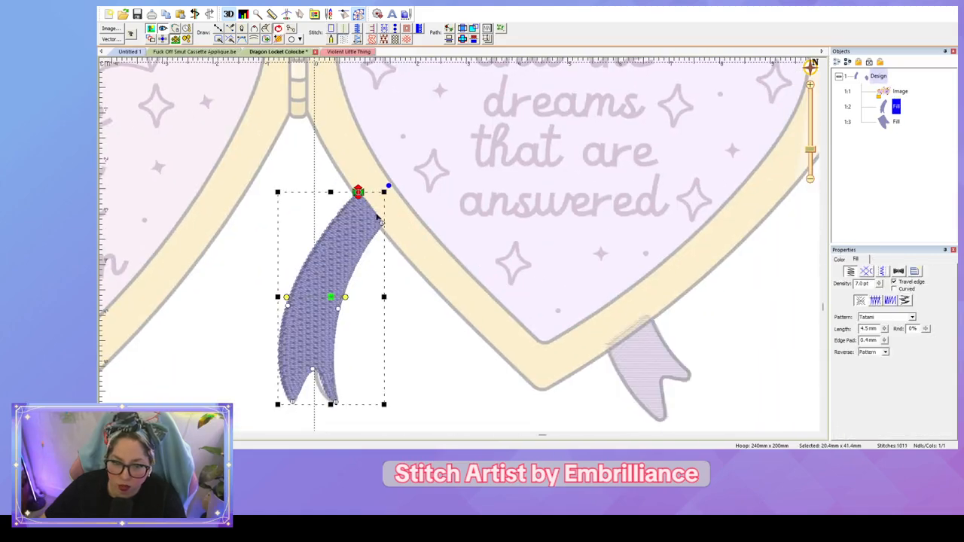
{"action": "mouse_move", "coordinate": [363, 193]}
{"action": "left_mouse_down"}
{"action": "mouse_move", "coordinate": [315, 213]}
{"action": "mouse_move", "coordinate": [355, 171]}
{"action": "left_mouse_up"}
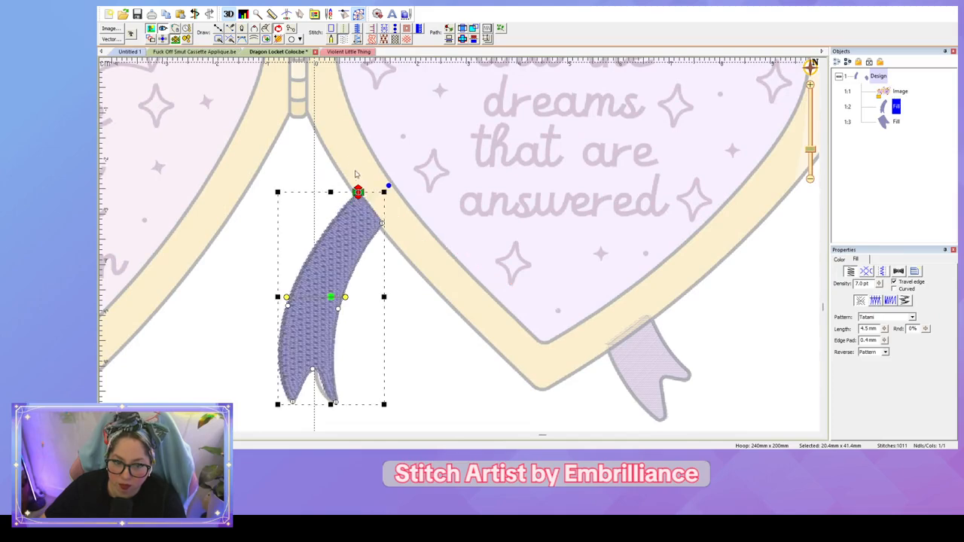
{"action": "left_click_drag", "start_coordinate": [340, 297], "coordinate": [340, 315]}
{"action": "left_click", "coordinate": [621, 366]}
Step: Move the long ribbon tail's stitch start point to its lower-left tip, leaving the end point at the top
{"action": "left_click", "coordinate": [361, 205]}
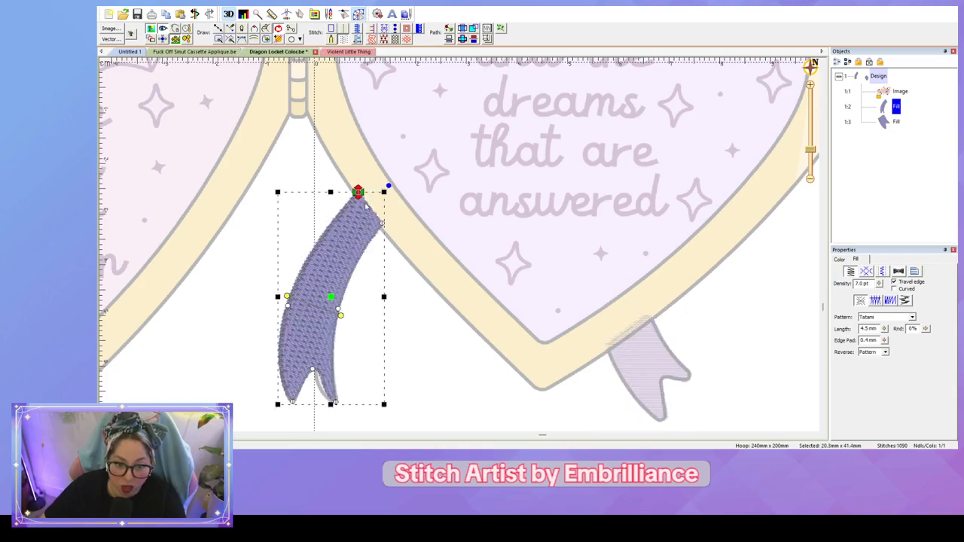
{"action": "mouse_move", "coordinate": [362, 194]}
{"action": "left_mouse_down"}
{"action": "mouse_move", "coordinate": [323, 208]}
{"action": "mouse_move", "coordinate": [233, 404]}
{"action": "mouse_move", "coordinate": [249, 449]}
{"action": "left_mouse_up"}
{"action": "left_click", "coordinate": [407, 374]}
Step: Adjust the stitch angle of the short ribbon tail's fill below the right heart
{"action": "scroll", "coordinate": [449, 361], "scroll_direction": "down", "scroll_amount": 4}
{"action": "scroll", "coordinate": [449, 364], "scroll_direction": "down", "scroll_amount": 3}
{"action": "scroll", "coordinate": [449, 364], "scroll_direction": "up", "scroll_amount": 3}
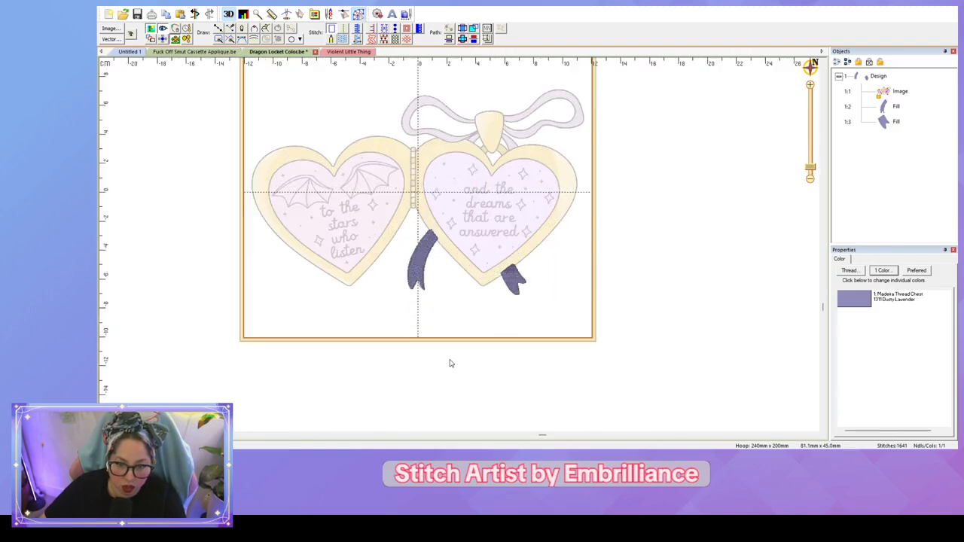
{"action": "left_click", "coordinate": [515, 282]}
{"action": "mouse_move", "coordinate": [527, 280]}
{"action": "left_mouse_down"}
{"action": "mouse_move", "coordinate": [521, 270]}
{"action": "mouse_move", "coordinate": [502, 284]}
{"action": "mouse_move", "coordinate": [516, 245]}
{"action": "left_mouse_up"}
{"action": "left_click", "coordinate": [585, 250]}
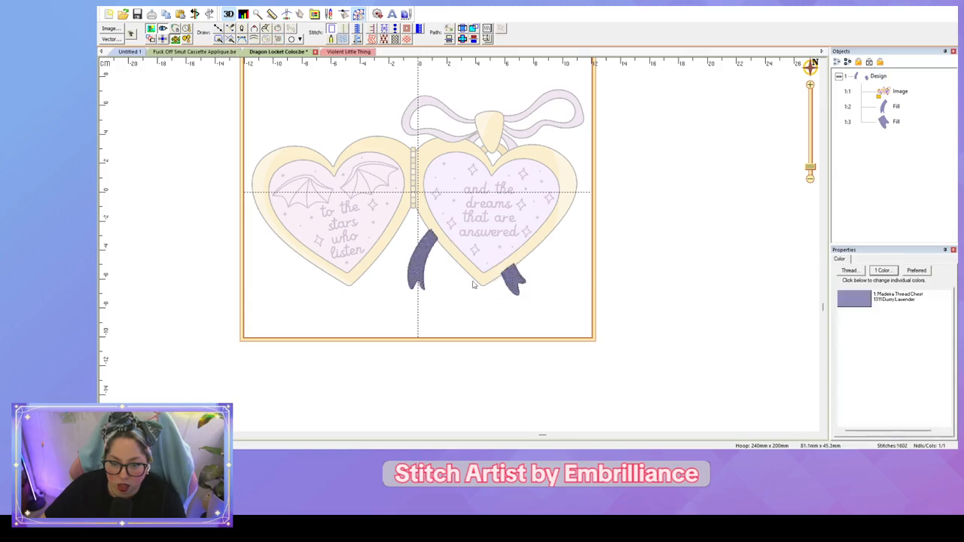
Step: Draw a connecting line from the long tail's upper end along the right heart's gold border to the short tail
{"action": "left_click", "coordinate": [427, 267]}
{"action": "scroll", "coordinate": [425, 256], "scroll_direction": "up", "scroll_amount": 3}
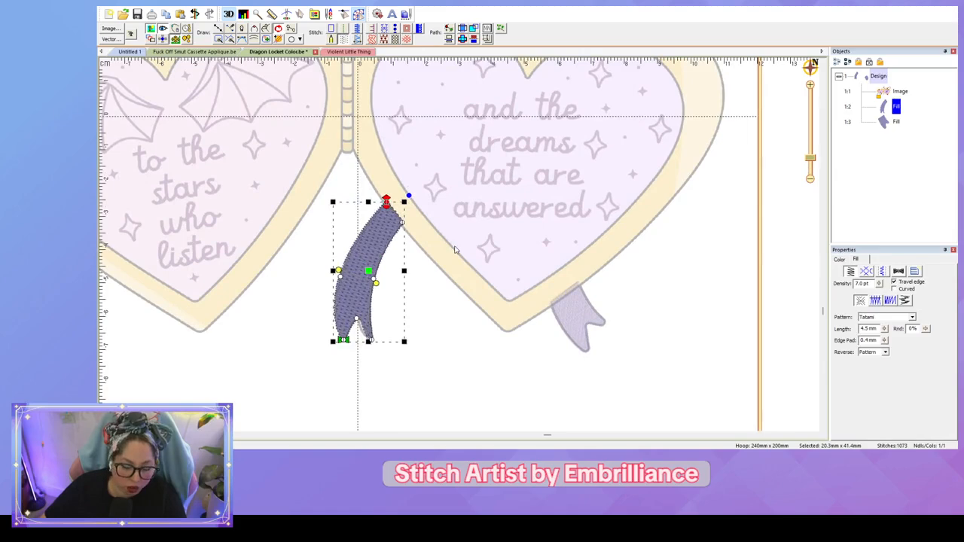
{"action": "key", "text": "l"}
{"action": "left_click", "coordinate": [387, 201]}
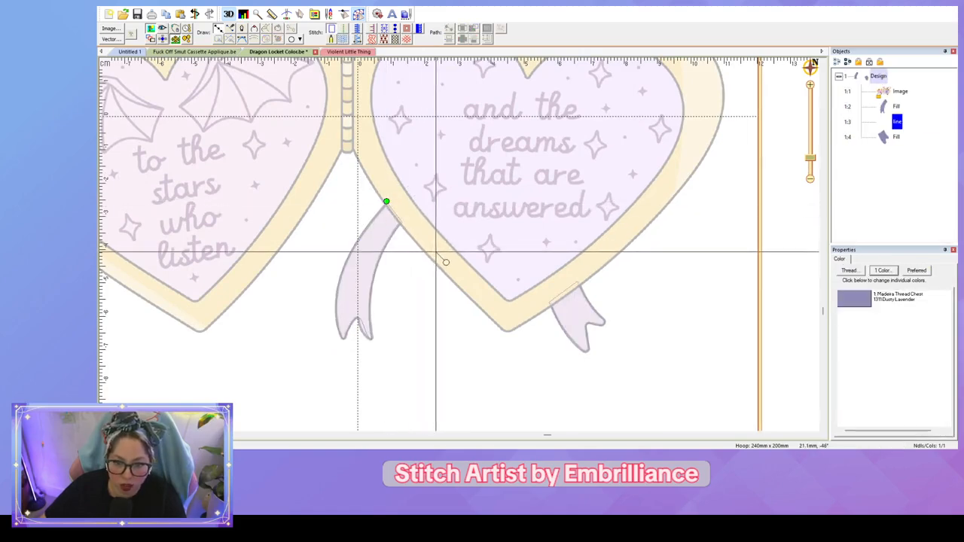
{"action": "left_click", "coordinate": [442, 258]}
{"action": "left_click", "coordinate": [509, 317]}
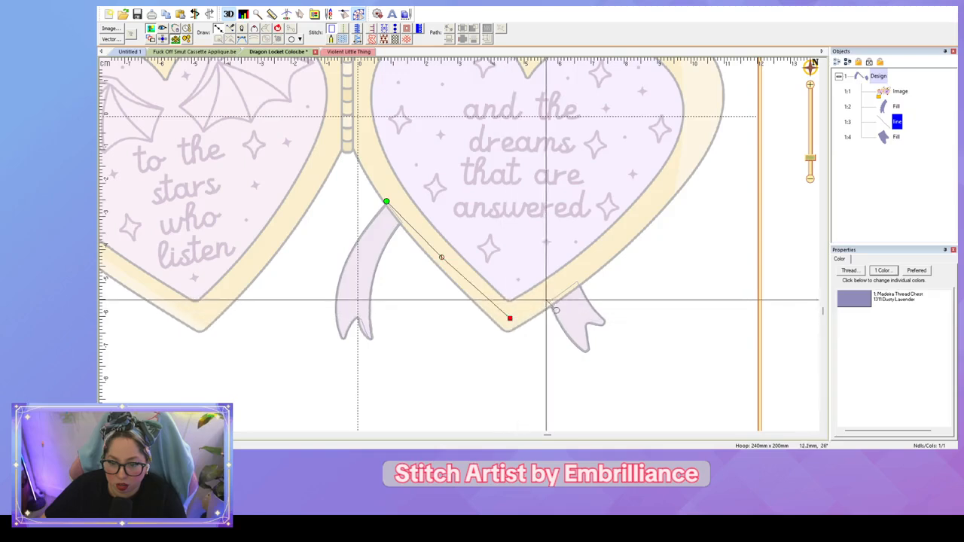
{"action": "left_click", "coordinate": [549, 301]}
{"action": "key", "text": "Return"}
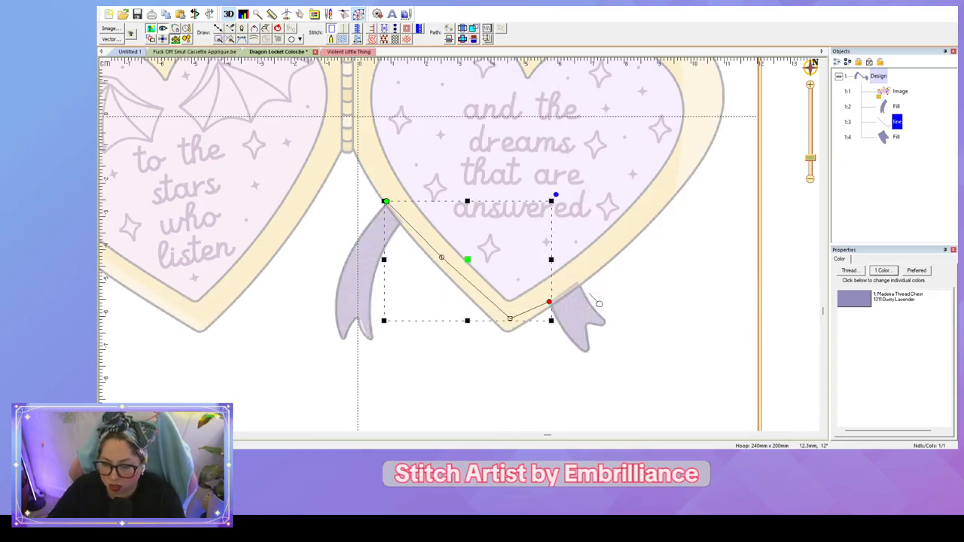
Step: Convert the connecting line between the two tails to a run stitch and open its saved stitch styles
{"action": "left_click", "coordinate": [342, 29]}
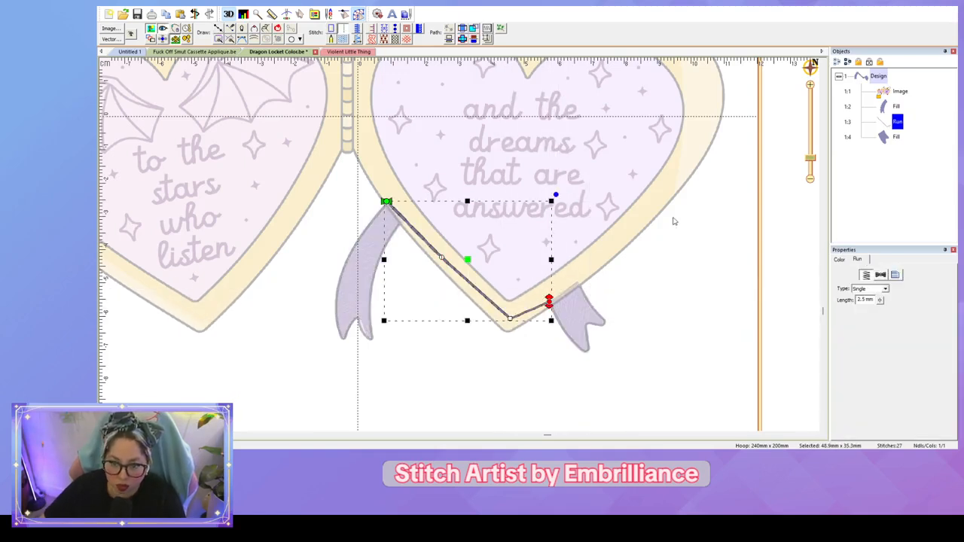
{"action": "left_click", "coordinate": [895, 275]}
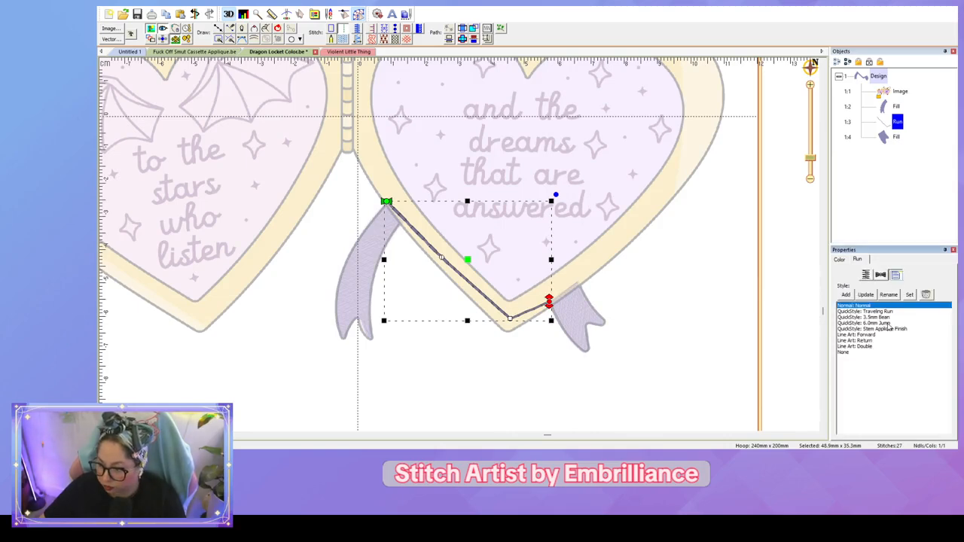
{"action": "left_click", "coordinate": [624, 321]}
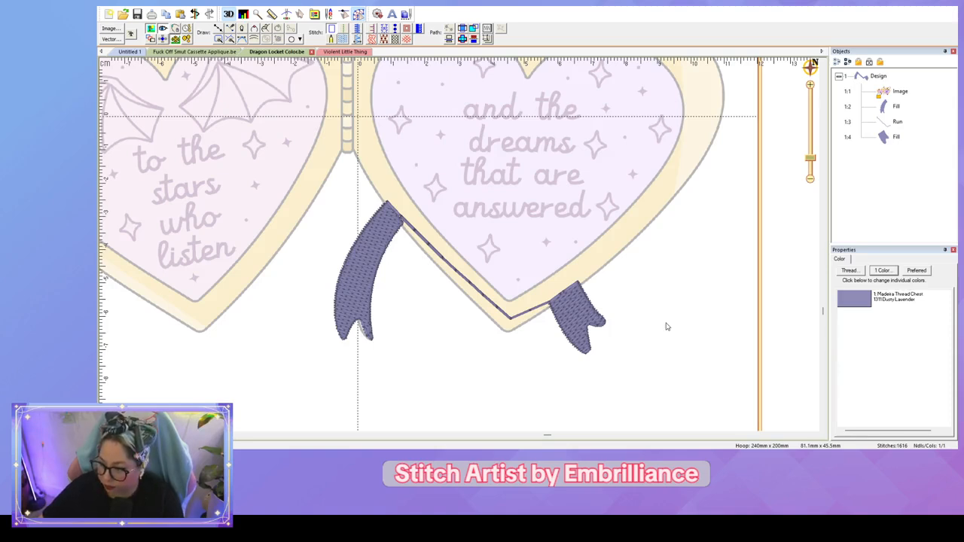
Step: Draw a four-point closed outline around the ribbon piece between the gold clasp and the right heart's upper right edge
{"action": "scroll", "coordinate": [666, 326], "scroll_direction": "down", "scroll_amount": 3}
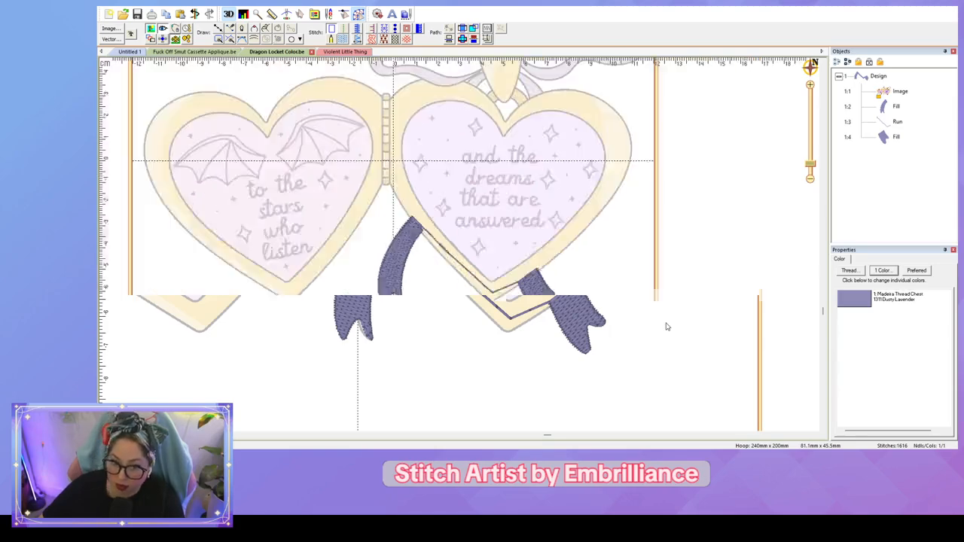
{"action": "scroll", "coordinate": [666, 326], "scroll_direction": "up", "scroll_amount": 2}
{"action": "scroll", "coordinate": [666, 326], "scroll_direction": "down", "scroll_amount": 1}
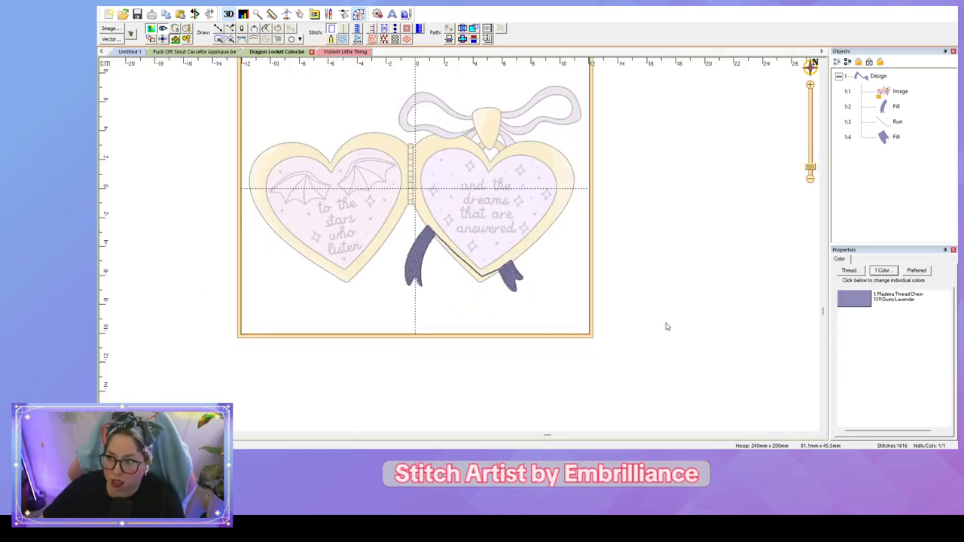
{"action": "scroll", "coordinate": [667, 326], "scroll_direction": "up", "scroll_amount": 1}
{"action": "left_click_drag", "start_coordinate": [608, 258], "coordinate": [619, 339]}
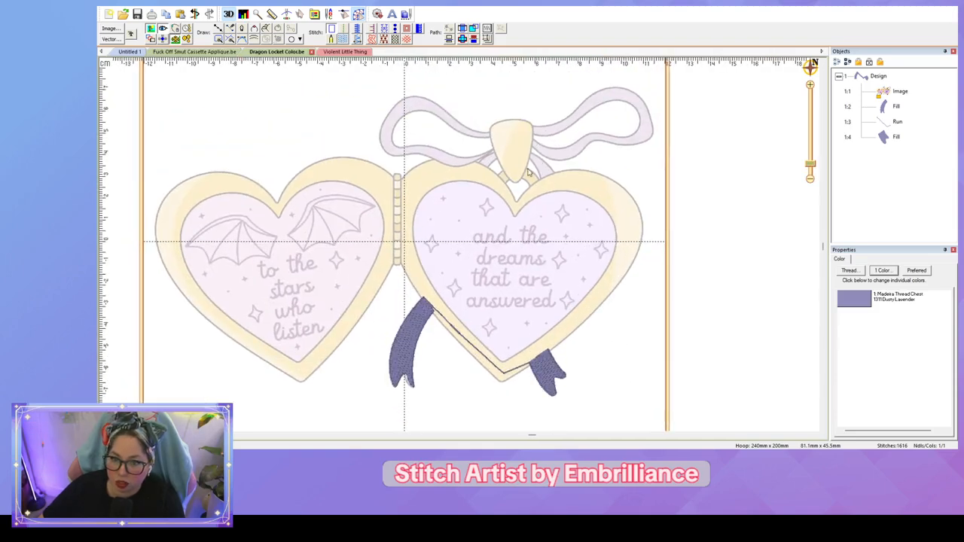
{"action": "scroll", "coordinate": [546, 169], "scroll_direction": "up", "scroll_amount": 2}
{"action": "left_click_drag", "start_coordinate": [654, 147], "coordinate": [522, 281]}
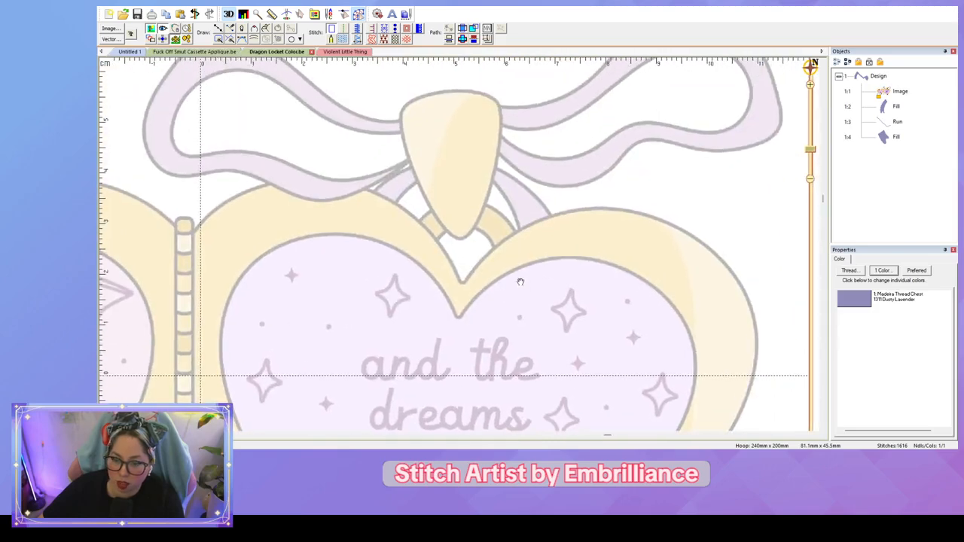
{"action": "key", "text": "l"}
{"action": "left_click", "coordinate": [556, 218]}
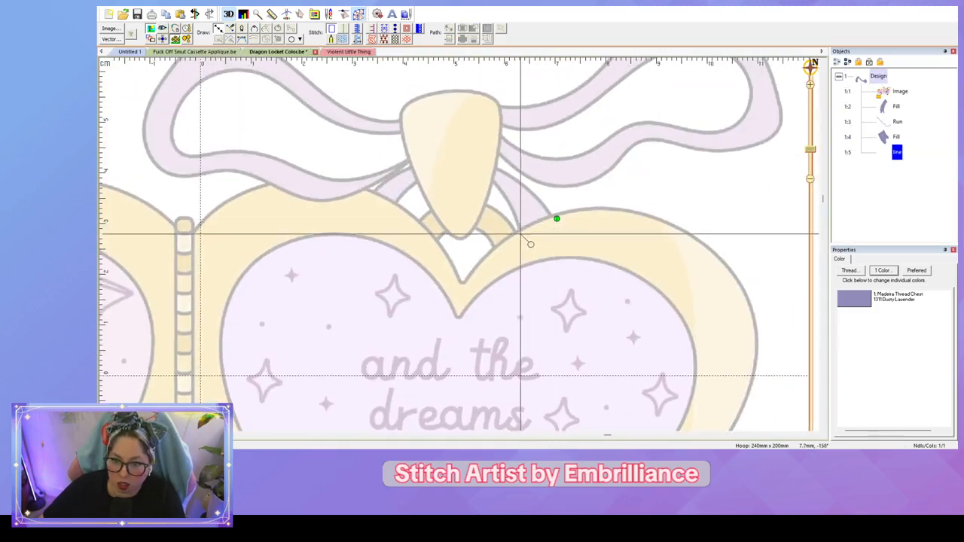
{"action": "left_click", "coordinate": [522, 235]}
{"action": "left_click", "coordinate": [489, 179]}
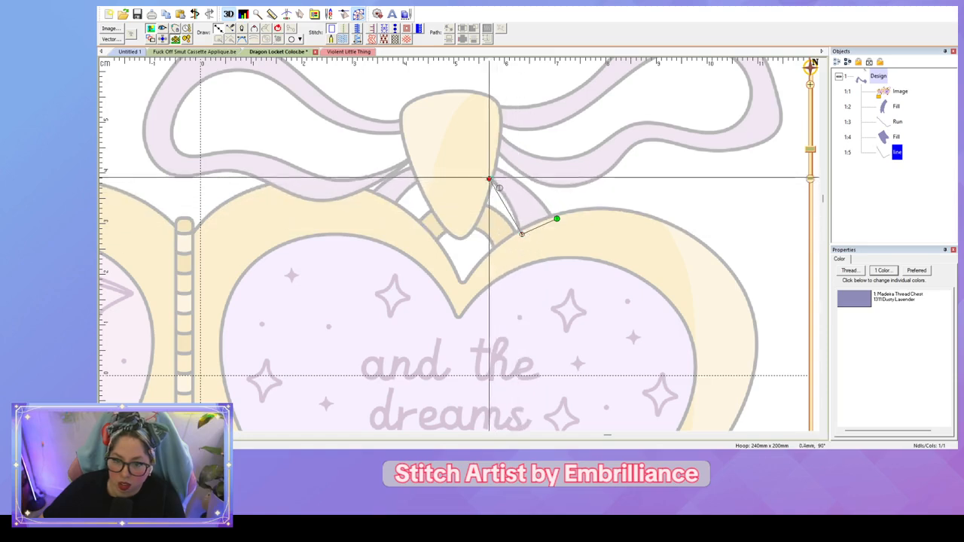
{"action": "left_click", "coordinate": [491, 163]}
{"action": "key", "text": "Return"}
Step: Curve the sides of the new ribbon outline beside the clasp to follow the artwork
{"action": "left_click", "coordinate": [557, 218]}
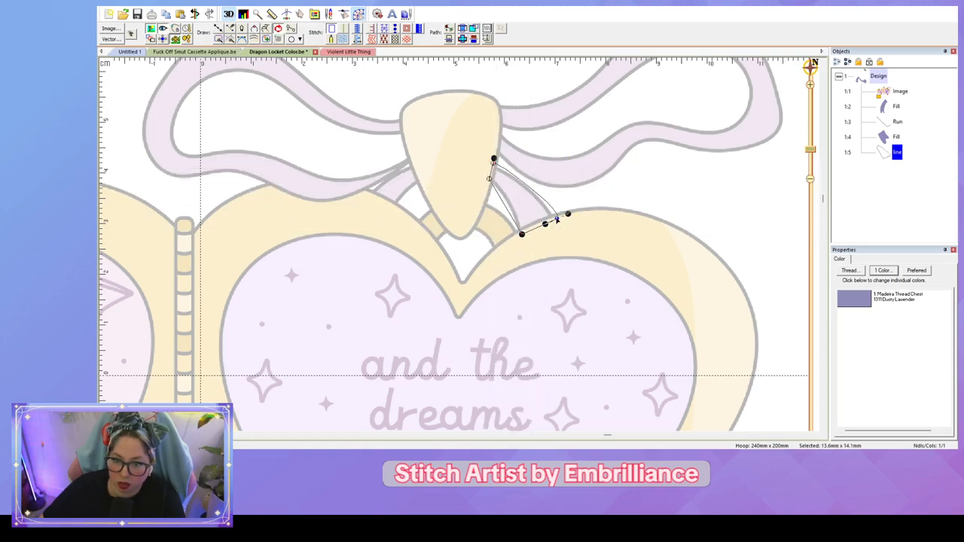
{"action": "left_click_drag", "start_coordinate": [568, 213], "coordinate": [504, 197]}
{"action": "left_click", "coordinate": [522, 235]}
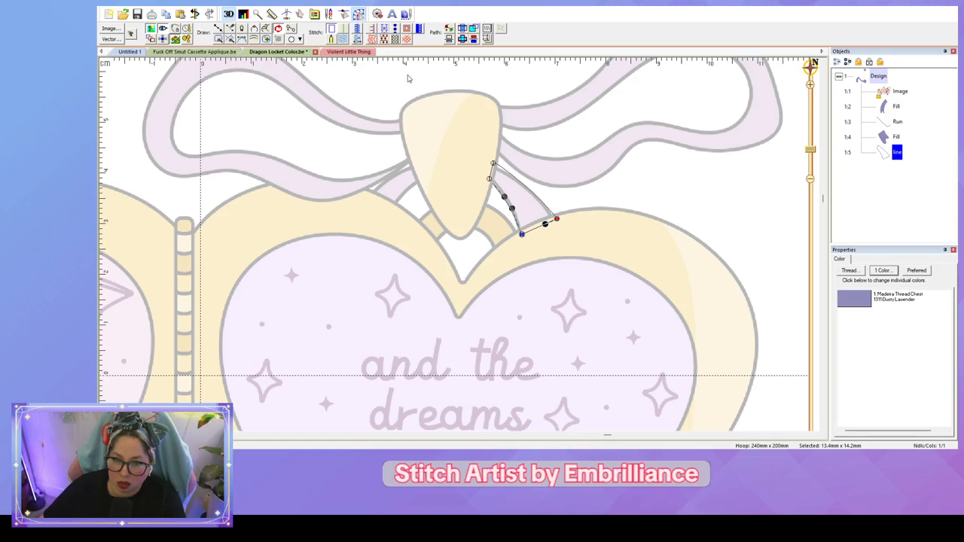
Step: Convert the ribbon piece beside the clasp to a fill stitch and tilt its stitch angle
{"action": "left_click", "coordinate": [344, 40]}
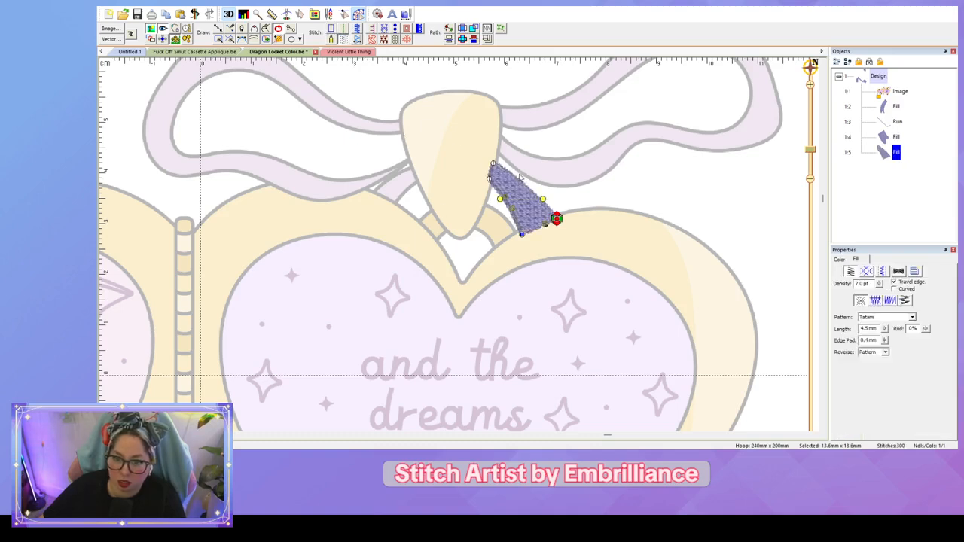
{"action": "left_click_drag", "start_coordinate": [543, 199], "coordinate": [526, 181]}
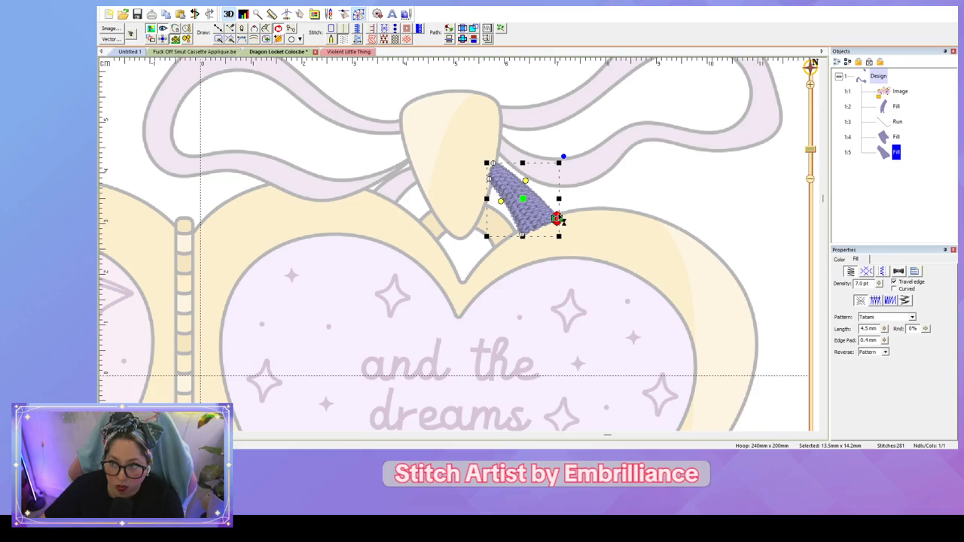
Step: Move the clasp-side ribbon fill's end point to its upper tip and outline the small ribbon piece across the clasp with four points
{"action": "left_click_drag", "start_coordinate": [556, 219], "coordinate": [492, 163]}
{"action": "key", "text": "d"}
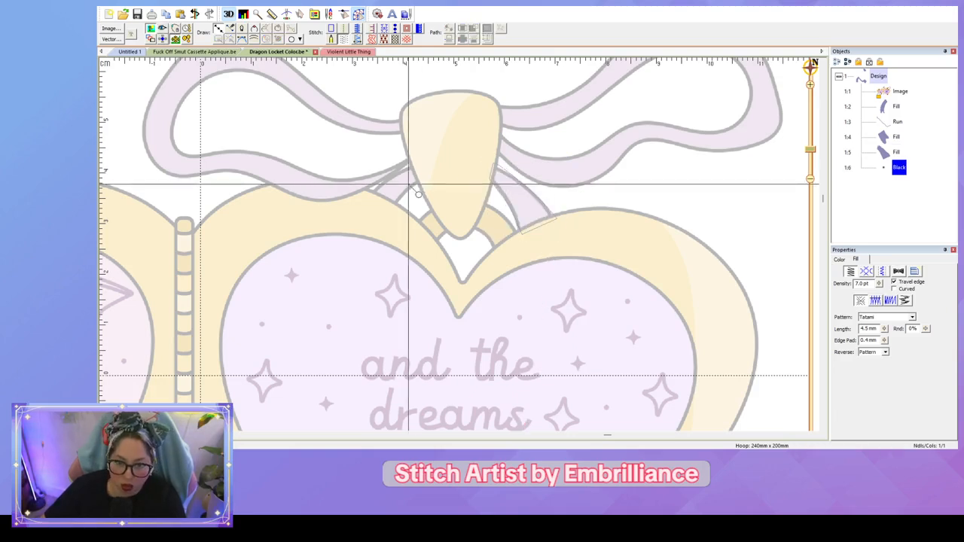
{"action": "left_click", "coordinate": [414, 164]}
{"action": "left_click", "coordinate": [421, 180]}
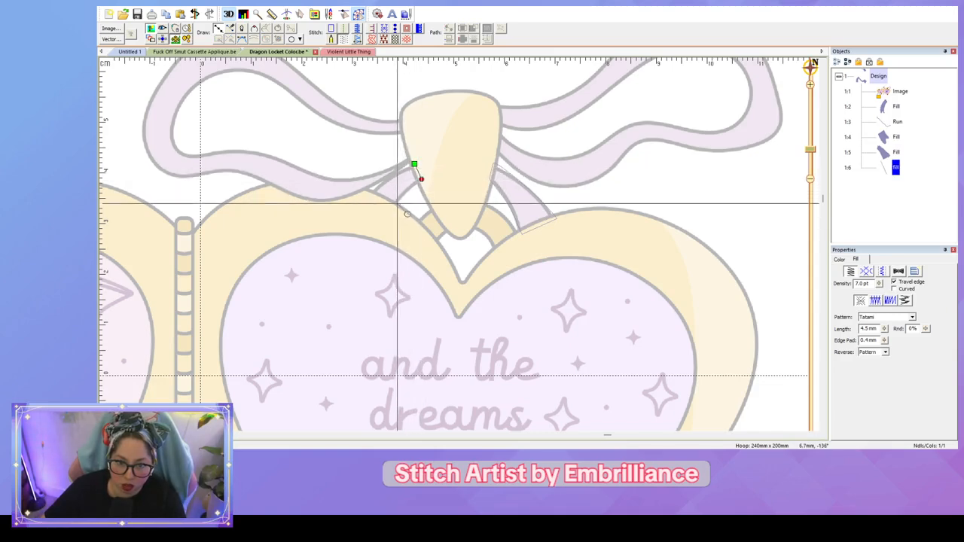
{"action": "left_click", "coordinate": [392, 204]}
{"action": "double_click", "coordinate": [372, 194]}
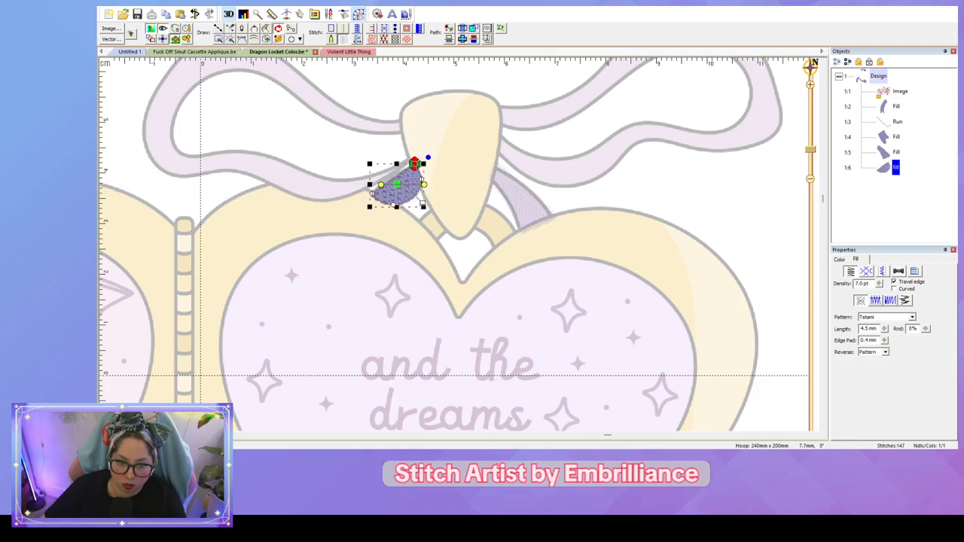
Step: Reshape the small ribbon fill's edges to follow the artwork, tilt its stitch angle and set its start point at the clasp edge
{"action": "mouse_move", "coordinate": [395, 155]}
{"action": "left_mouse_down"}
{"action": "mouse_move", "coordinate": [361, 202]}
{"action": "mouse_move", "coordinate": [423, 164]}
{"action": "left_mouse_up"}
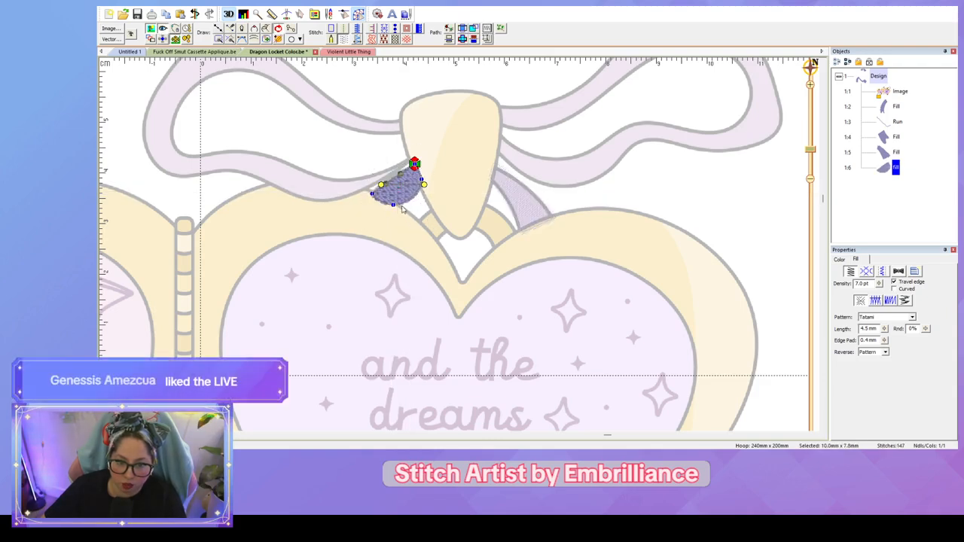
{"action": "left_click", "coordinate": [411, 212]}
{"action": "left_click", "coordinate": [392, 203]}
{"action": "left_click", "coordinate": [394, 205]}
{"action": "mouse_move", "coordinate": [405, 206]}
{"action": "left_mouse_down"}
{"action": "mouse_move", "coordinate": [411, 188]}
{"action": "mouse_move", "coordinate": [379, 200]}
{"action": "mouse_move", "coordinate": [442, 189]}
{"action": "left_mouse_up"}
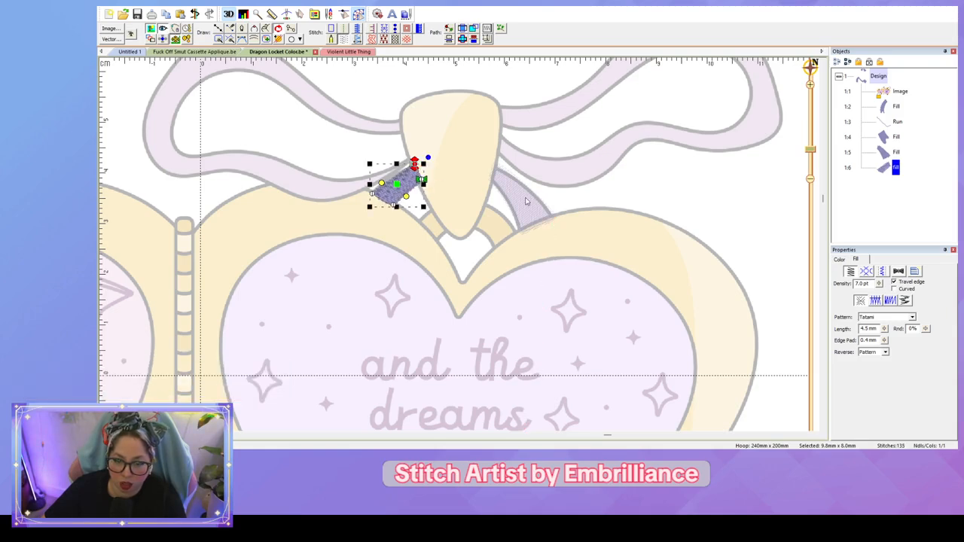
Step: Draw a curved four-point line from the right ribbon tail around the right heart's outer side to the ribbon piece beside the clasp
{"action": "left_click", "coordinate": [527, 201]}
{"action": "scroll", "coordinate": [600, 226], "scroll_direction": "down", "scroll_amount": 5}
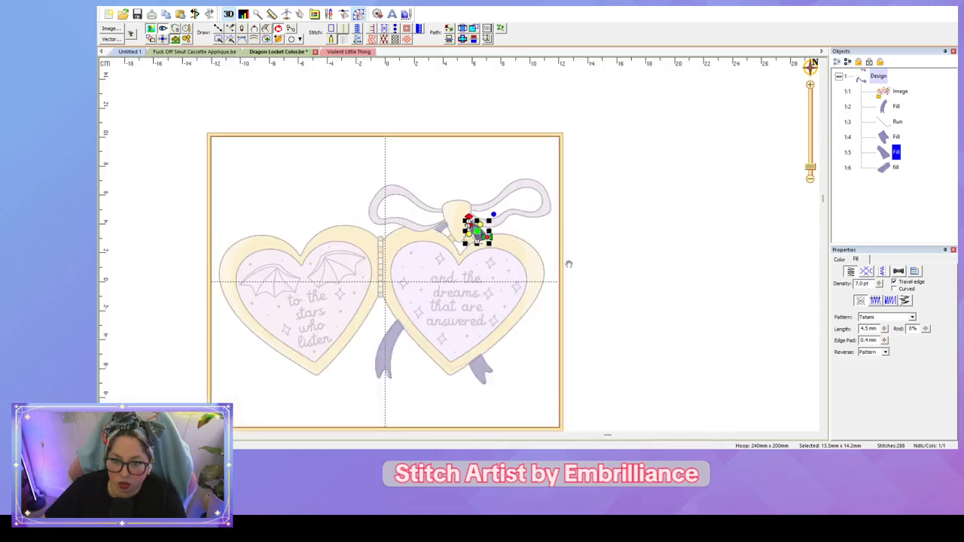
{"action": "left_click", "coordinate": [504, 346]}
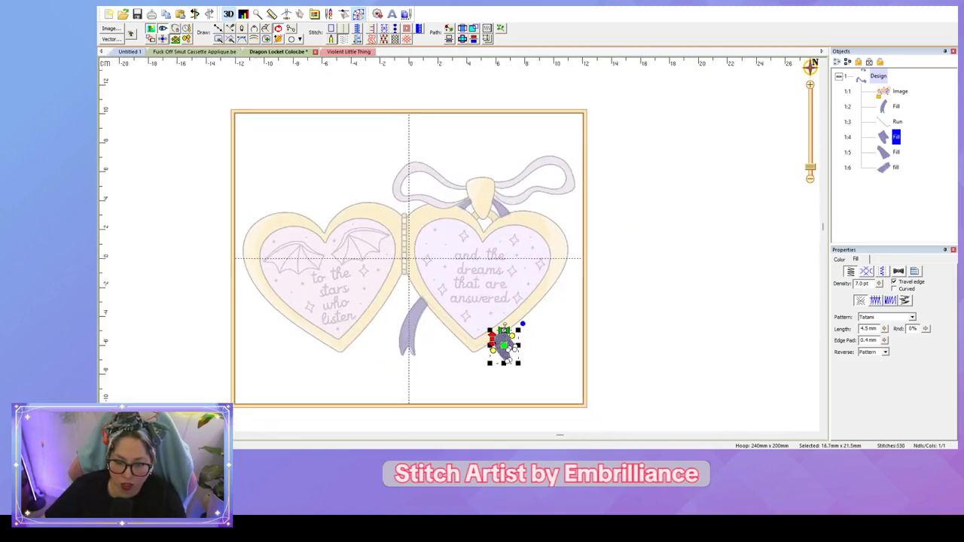
{"action": "key", "text": "l"}
{"action": "left_click", "coordinate": [503, 331]}
{"action": "left_click", "coordinate": [544, 281]}
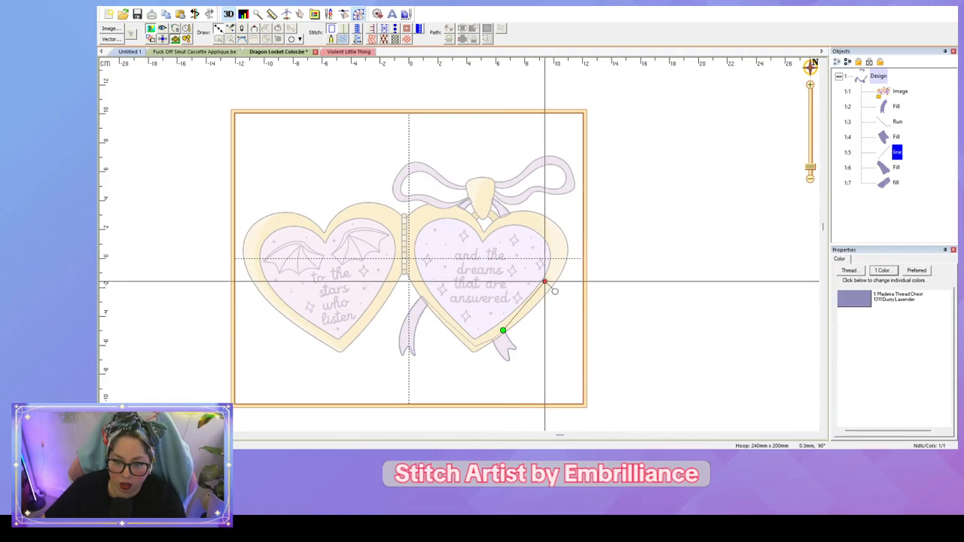
{"action": "left_click", "coordinate": [545, 230]}
{"action": "left_click", "coordinate": [510, 214]}
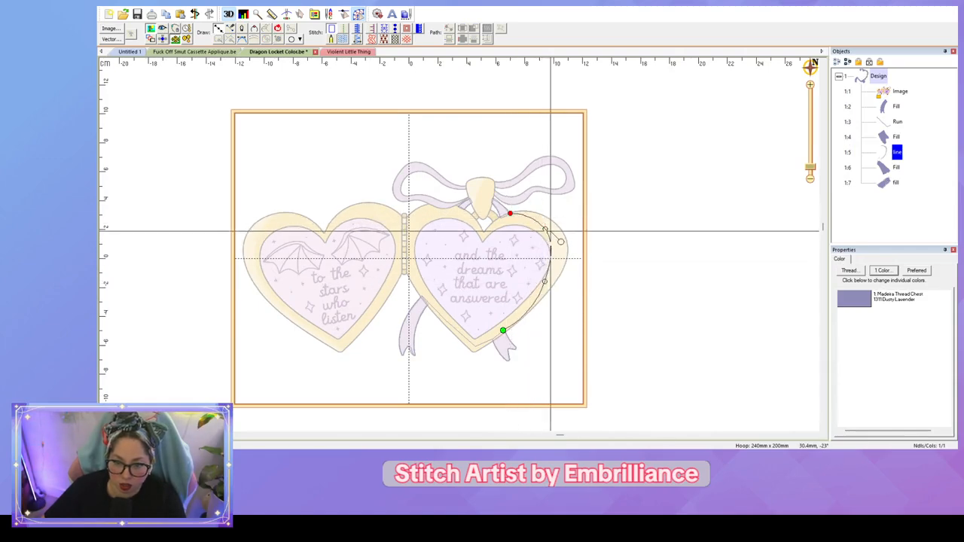
{"action": "key", "text": "Return"}
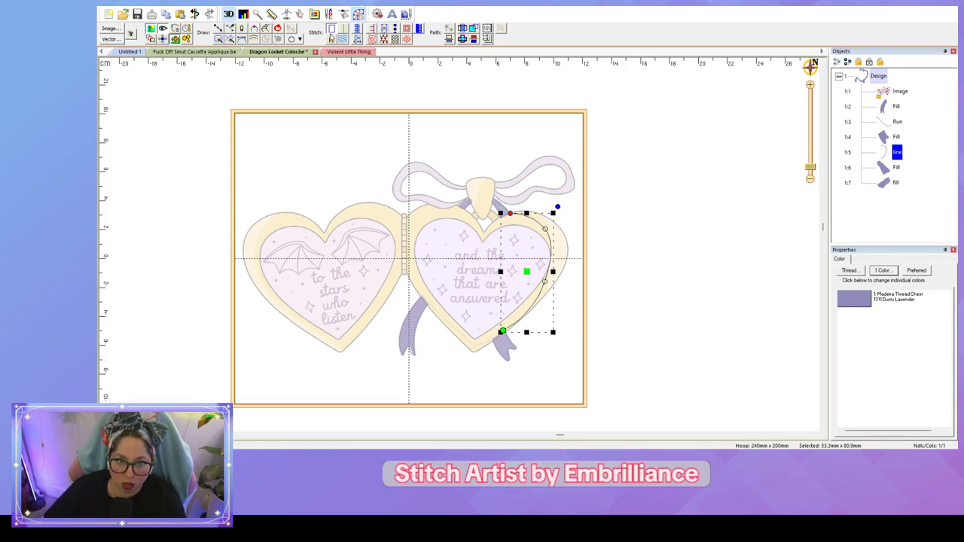
Step: Convert the curved connecting line to a run stitch, apply the 6.0mm Jump style and set its stitch length to 3.5 mm
{"action": "left_click", "coordinate": [331, 37]}
{"action": "left_click", "coordinate": [896, 275]}
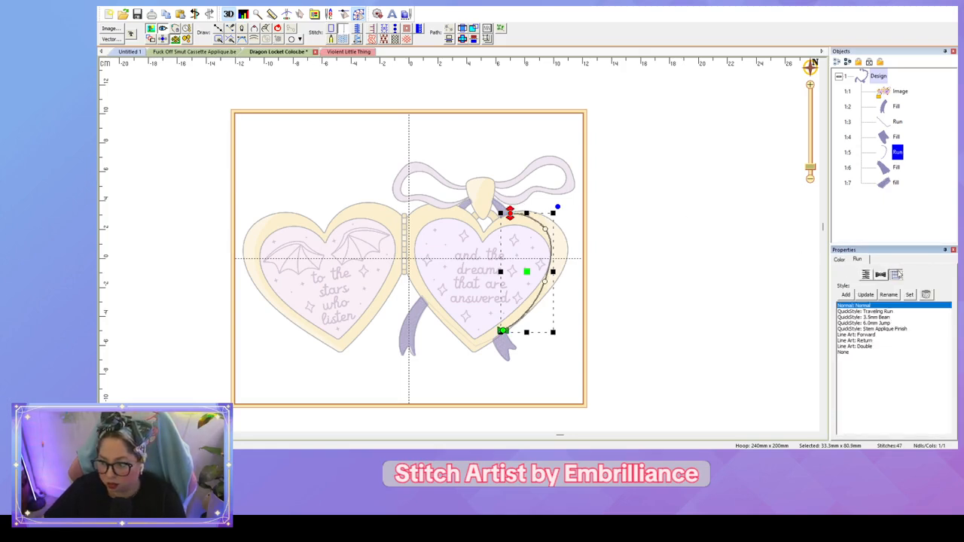
{"action": "left_click", "coordinate": [886, 323]}
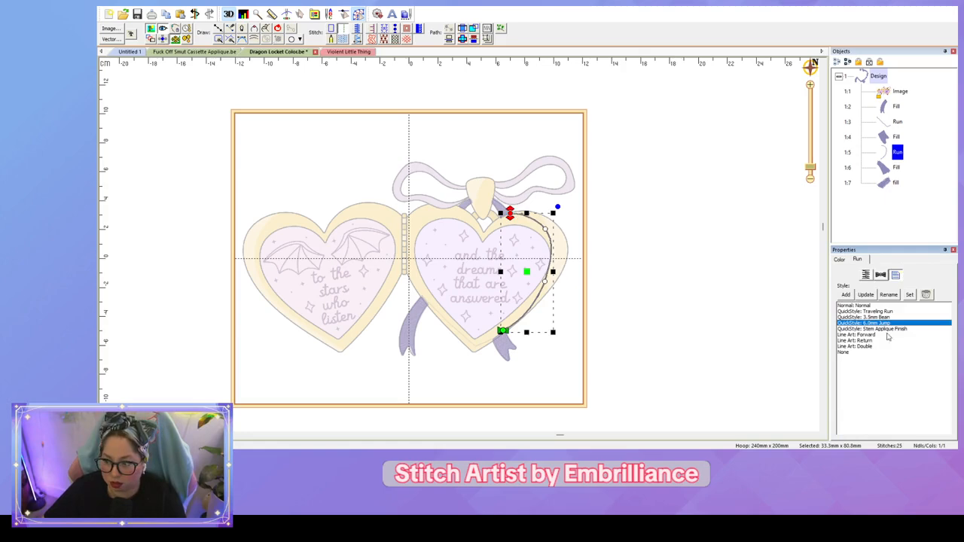
{"action": "left_click", "coordinate": [866, 275]}
{"action": "left_click_drag", "start_coordinate": [865, 300], "coordinate": [849, 302]}
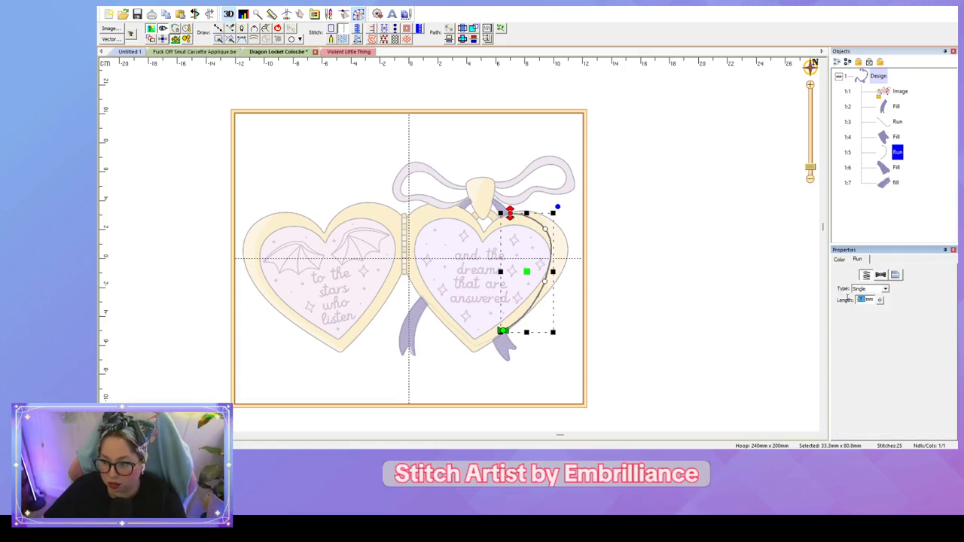
{"action": "type", "text": "3"}
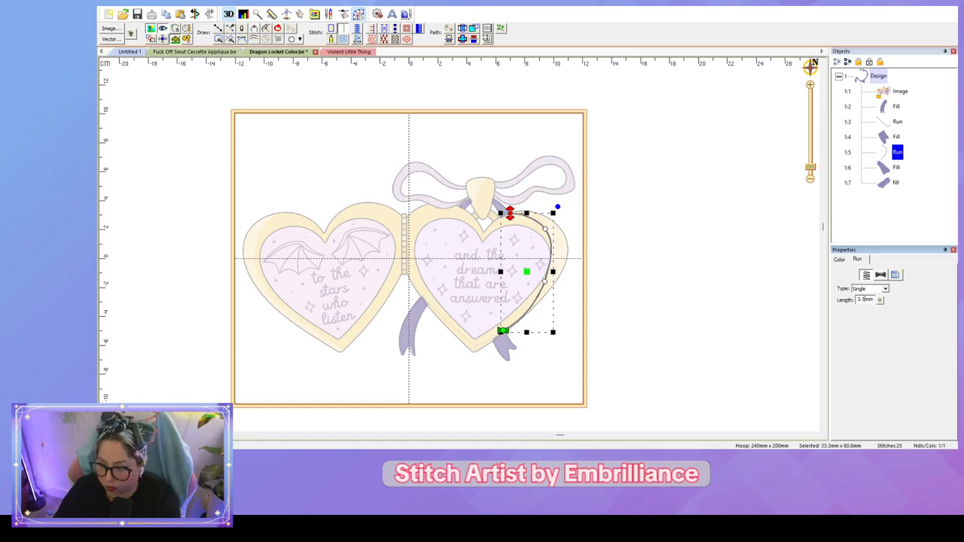
{"action": "key", "text": "Return"}
{"action": "scroll", "coordinate": [600, 185], "scroll_direction": "up", "scroll_amount": 3}
{"action": "left_click", "coordinate": [548, 219]}
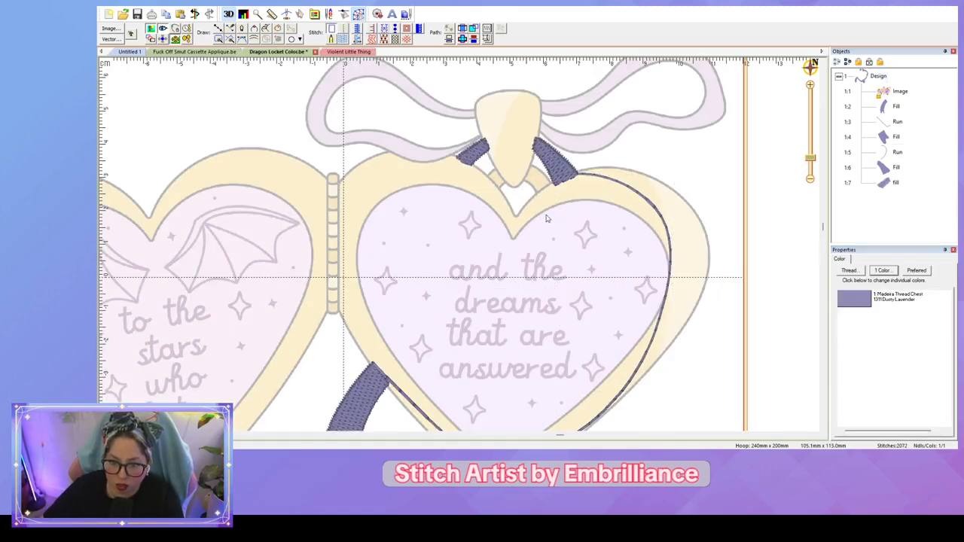
{"action": "left_click", "coordinate": [546, 161]}
{"action": "key", "text": "d"}
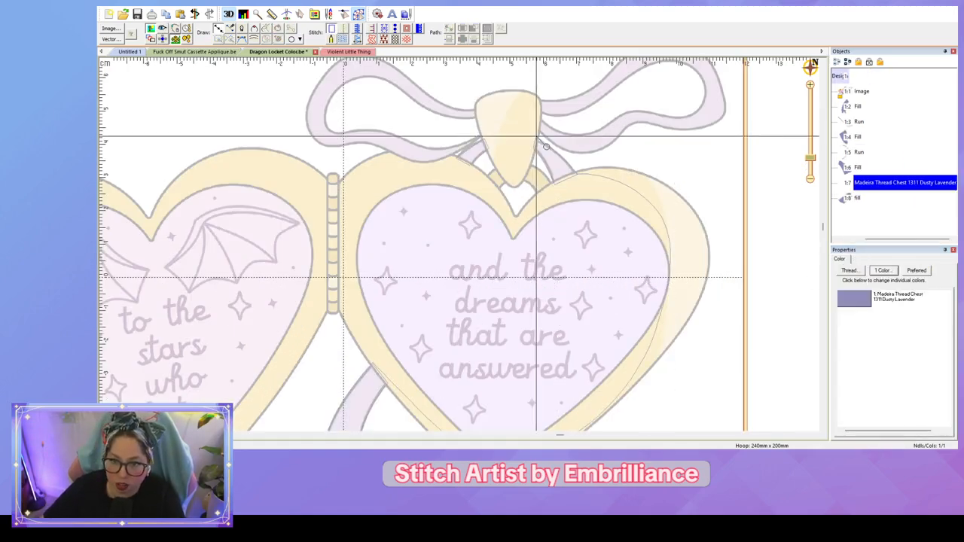
{"action": "key", "text": "Escape"}
Step: Draw a straight line across the gold clasp connecting the upper tips of the two ribbon pieces beside it
{"action": "left_click", "coordinate": [470, 151]}
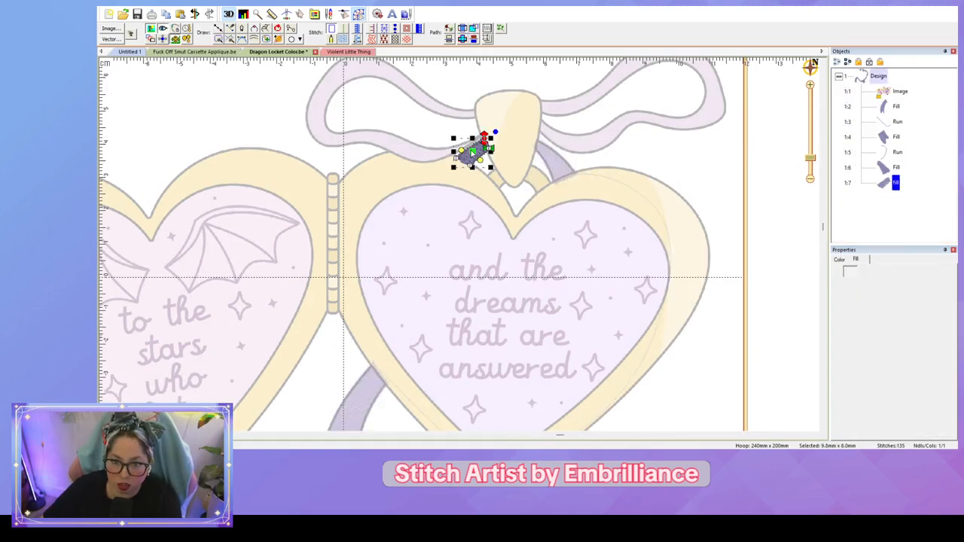
{"action": "left_click", "coordinate": [539, 157]}
{"action": "key", "text": "d"}
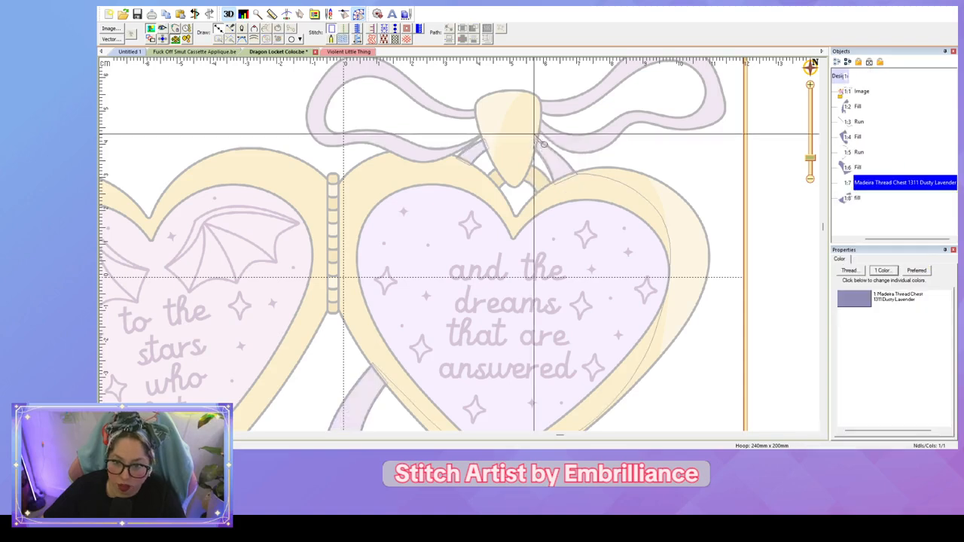
{"action": "left_click", "coordinate": [535, 138]}
{"action": "key", "text": "Return"}
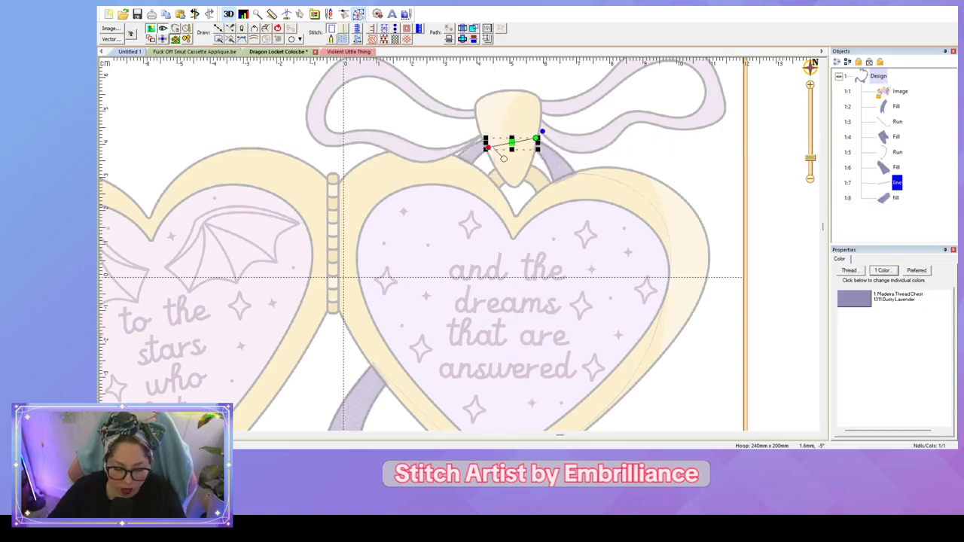
Step: Convert the line across the clasp to a run stitch with a 3.1 mm stitch length
{"action": "left_click", "coordinate": [343, 36]}
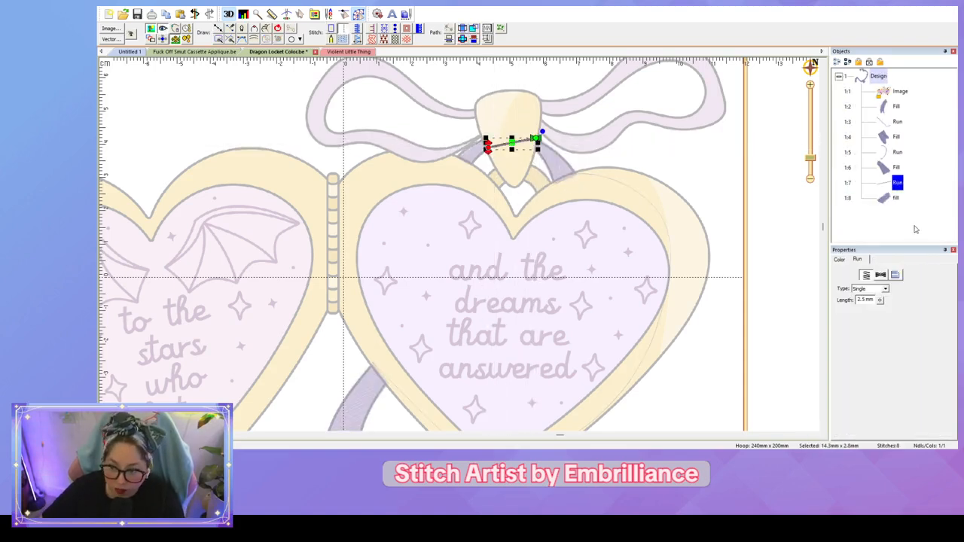
{"action": "left_click_drag", "start_coordinate": [866, 301], "coordinate": [824, 319]}
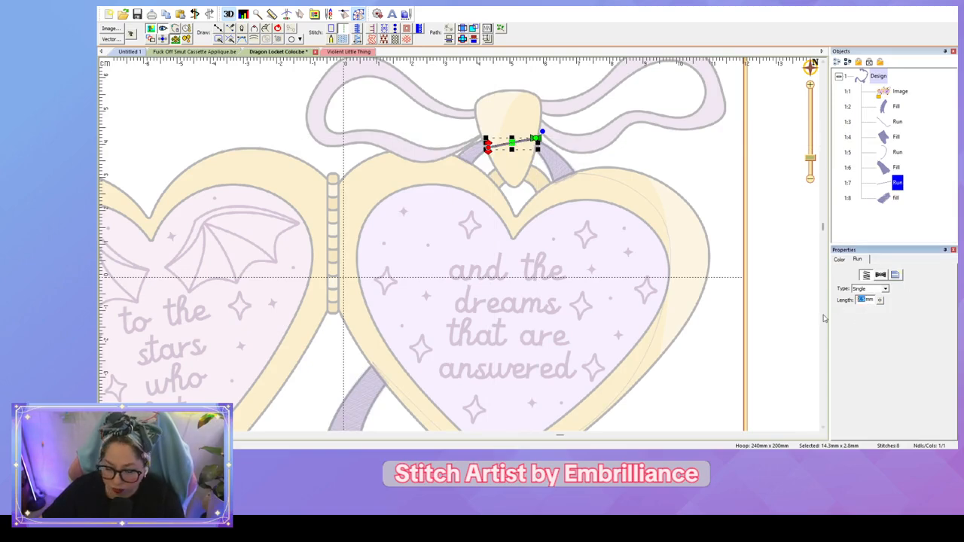
{"action": "type", "text": "3.1mm"}
{"action": "key", "text": "Return"}
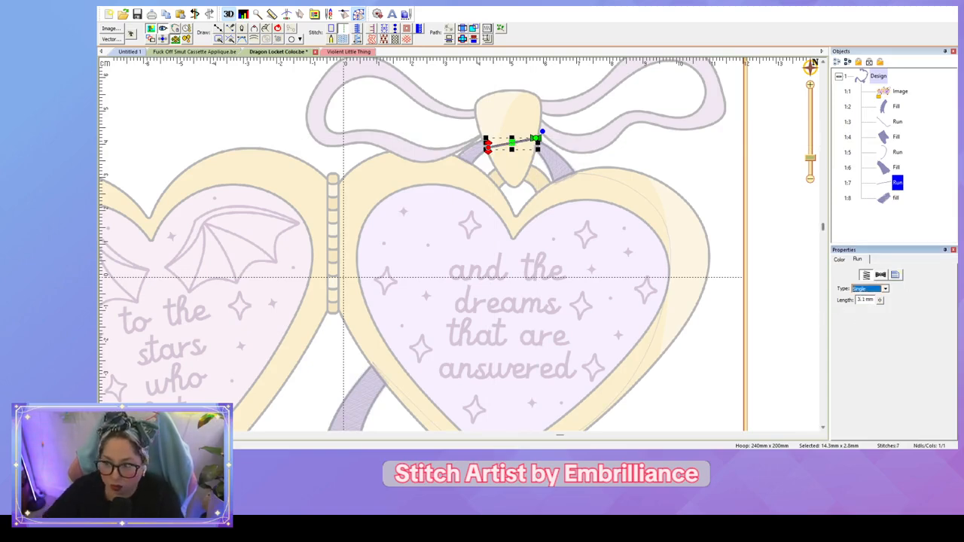
{"action": "left_click", "coordinate": [717, 302]}
Step: Adjust the lower curve of the connecting run along the right heart so it stays within the gold border
{"action": "scroll", "coordinate": [702, 293], "scroll_direction": "down", "scroll_amount": 2}
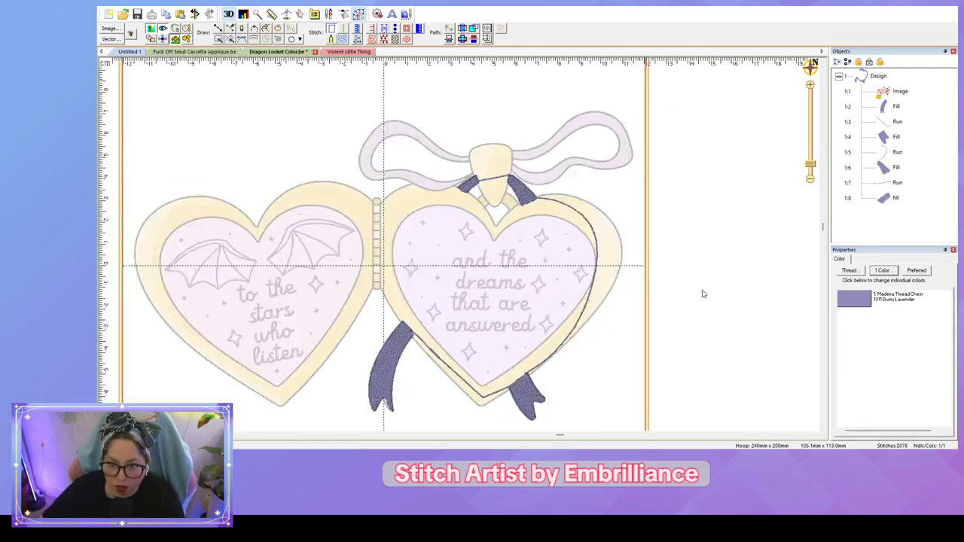
{"action": "scroll", "coordinate": [701, 294], "scroll_direction": "up", "scroll_amount": 1}
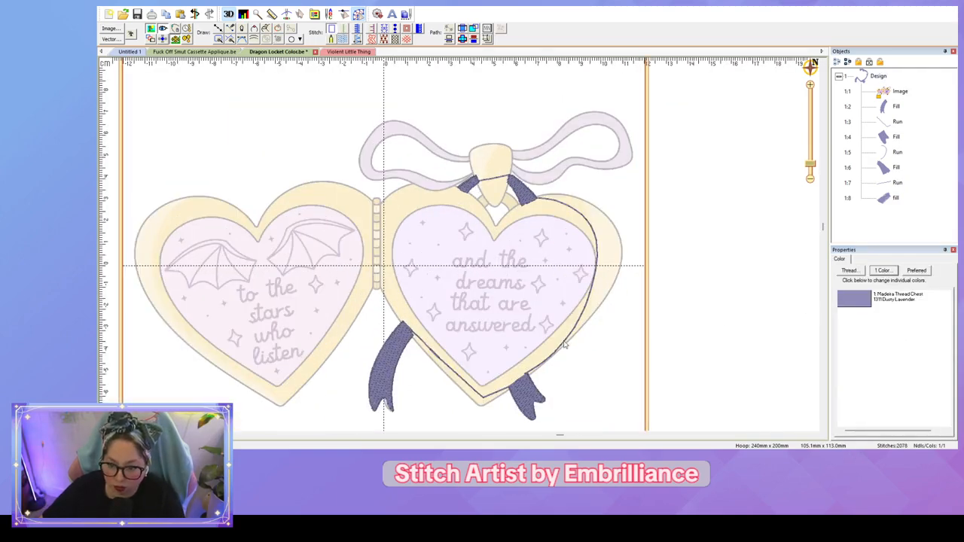
{"action": "left_click", "coordinate": [568, 346]}
{"action": "left_click", "coordinate": [555, 363]}
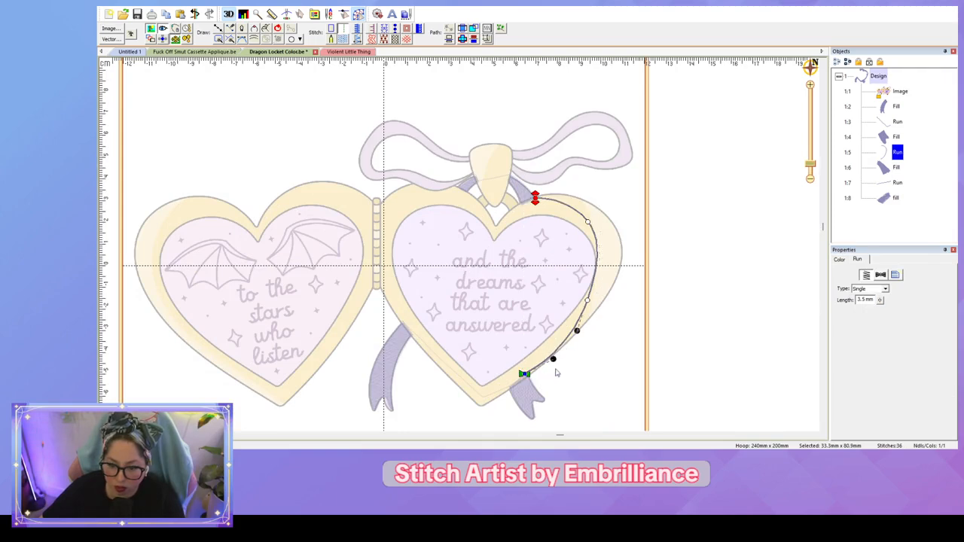
{"action": "left_click_drag", "start_coordinate": [553, 360], "coordinate": [569, 330]}
{"action": "left_click", "coordinate": [620, 375]}
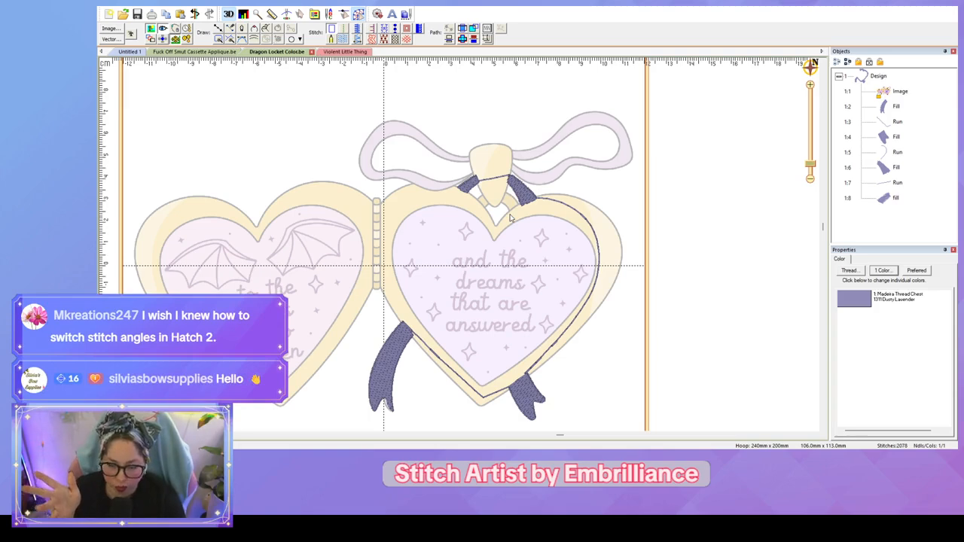
Step: Examine the stitch angle and the start and end points of the ribbon fill beside the clasp
{"action": "scroll", "coordinate": [510, 217], "scroll_direction": "up", "scroll_amount": 1}
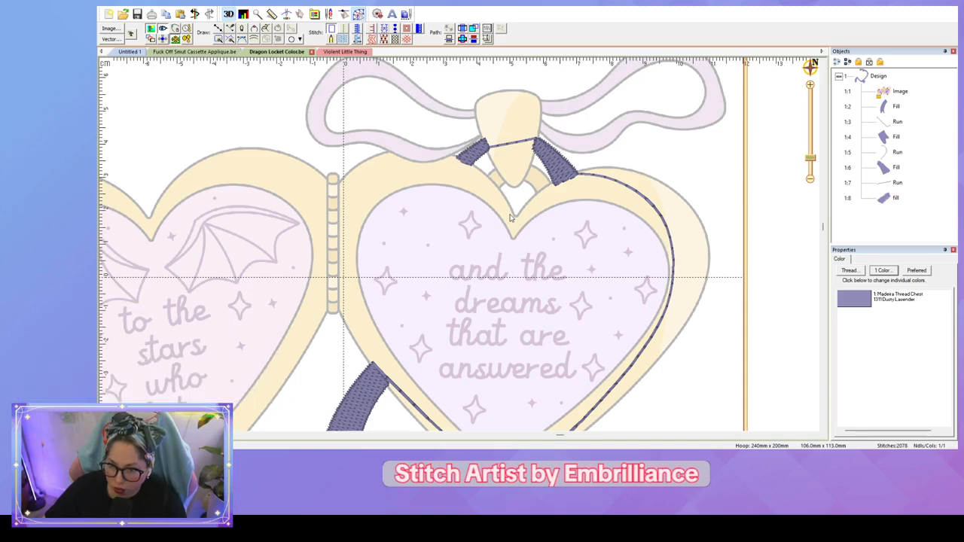
{"action": "left_click", "coordinate": [549, 174]}
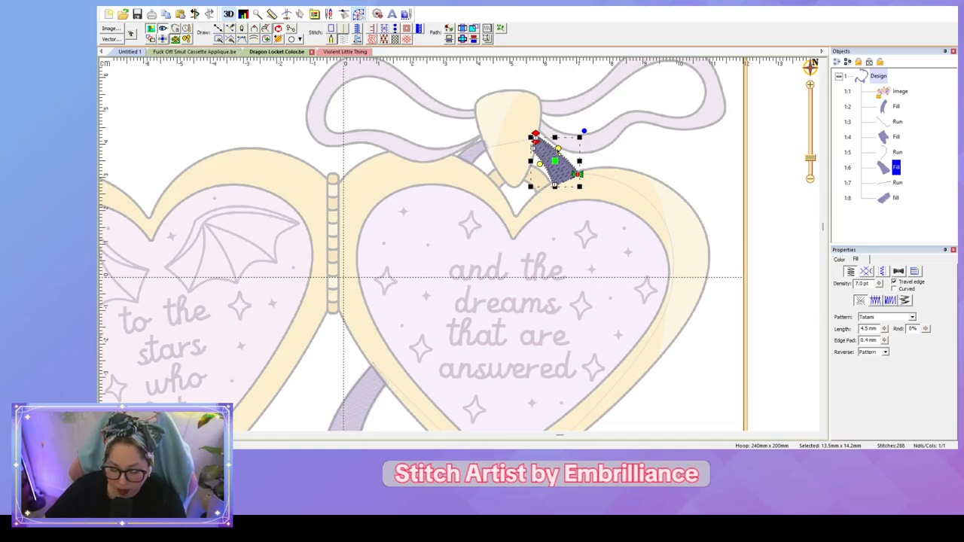
{"action": "scroll", "coordinate": [558, 151], "scroll_direction": "down", "scroll_amount": 2}
{"action": "scroll", "coordinate": [558, 151], "scroll_direction": "up", "scroll_amount": 5}
{"action": "left_click_drag", "start_coordinate": [558, 152], "coordinate": [484, 344]}
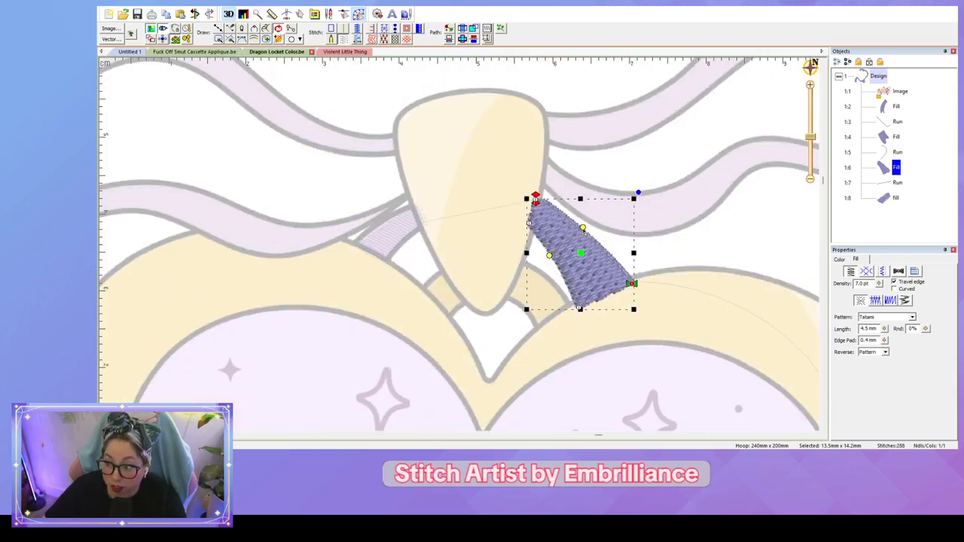
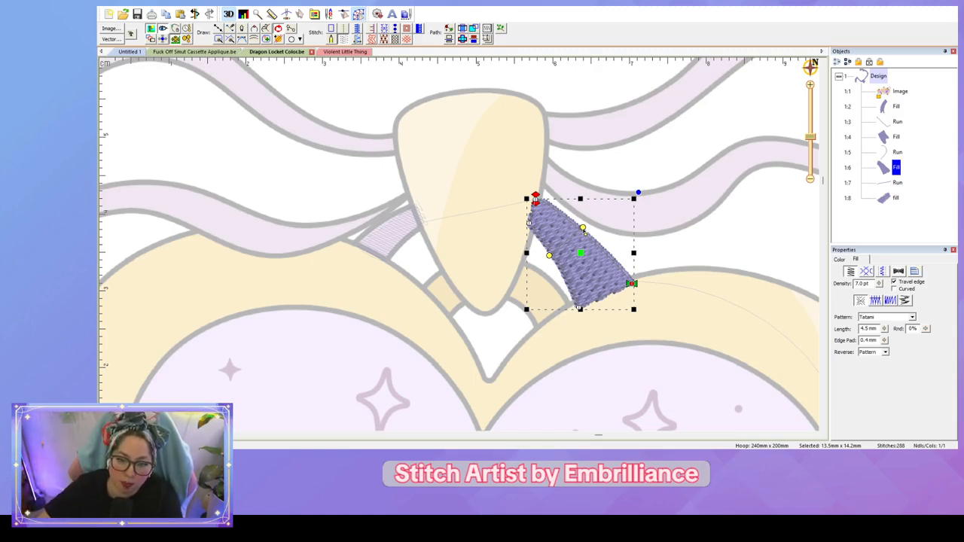
{"action": "left_click", "coordinate": [716, 293]}
{"action": "left_click", "coordinate": [574, 294]}
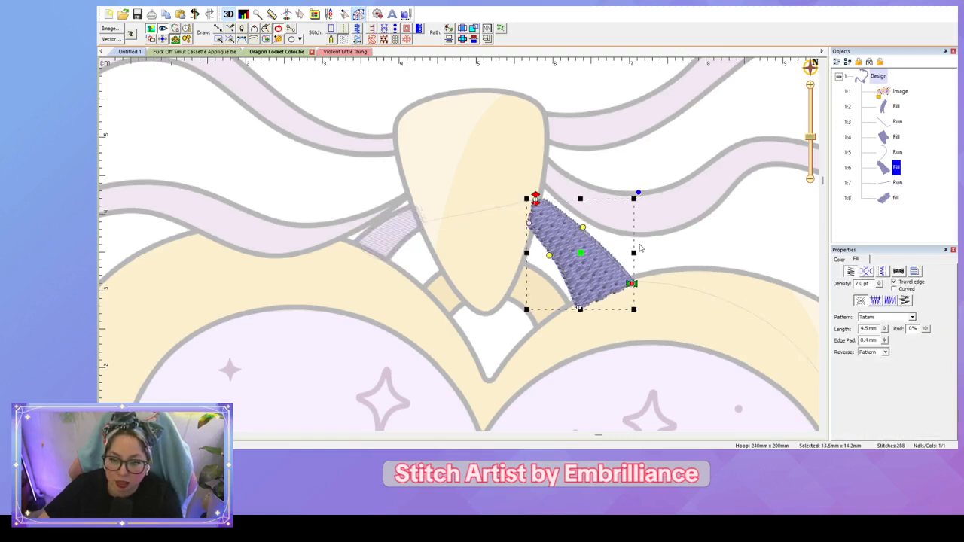
Step: Try converting the run stitch across the clasp to a satin border, and undo the conversion
{"action": "left_click", "coordinate": [497, 207]}
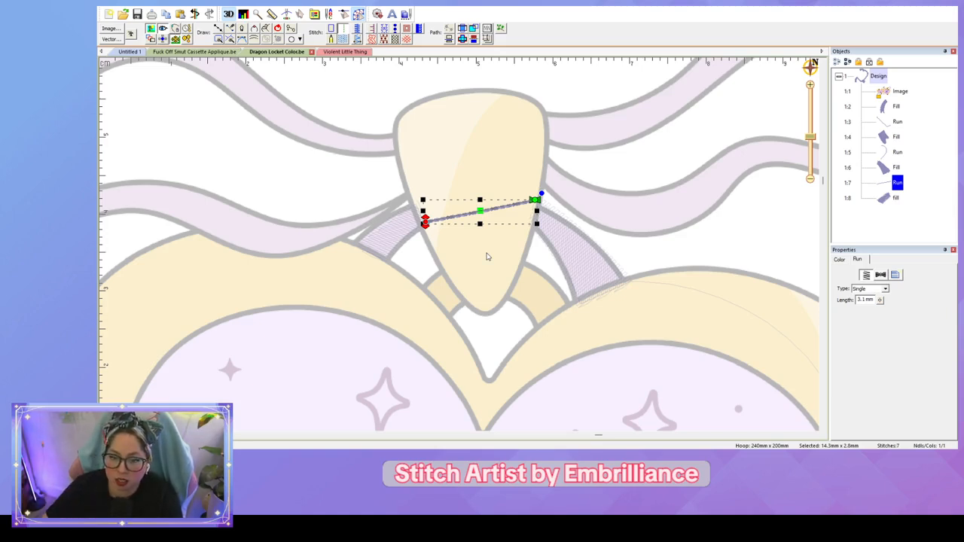
{"action": "left_click", "coordinate": [356, 29]}
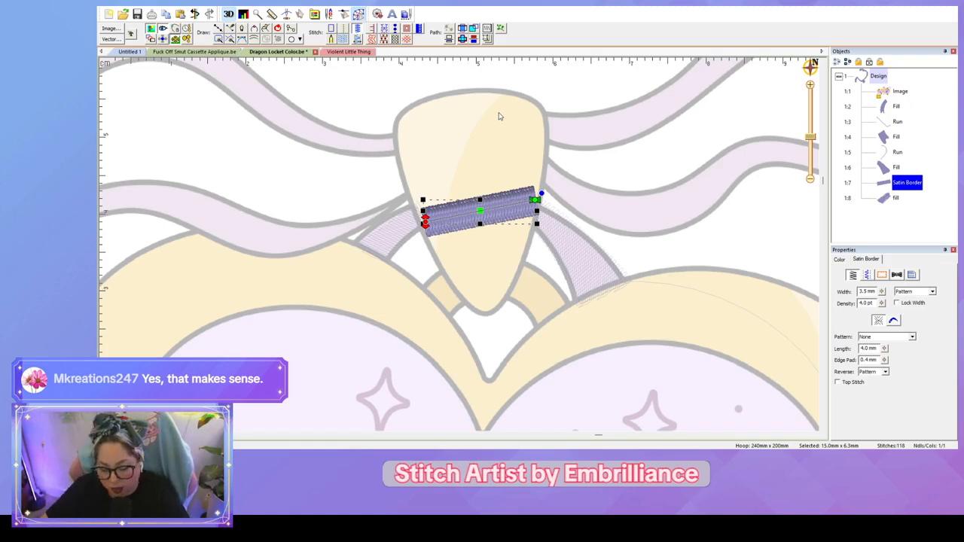
{"action": "key", "text": "Delete"}
{"action": "left_click", "coordinate": [568, 234]}
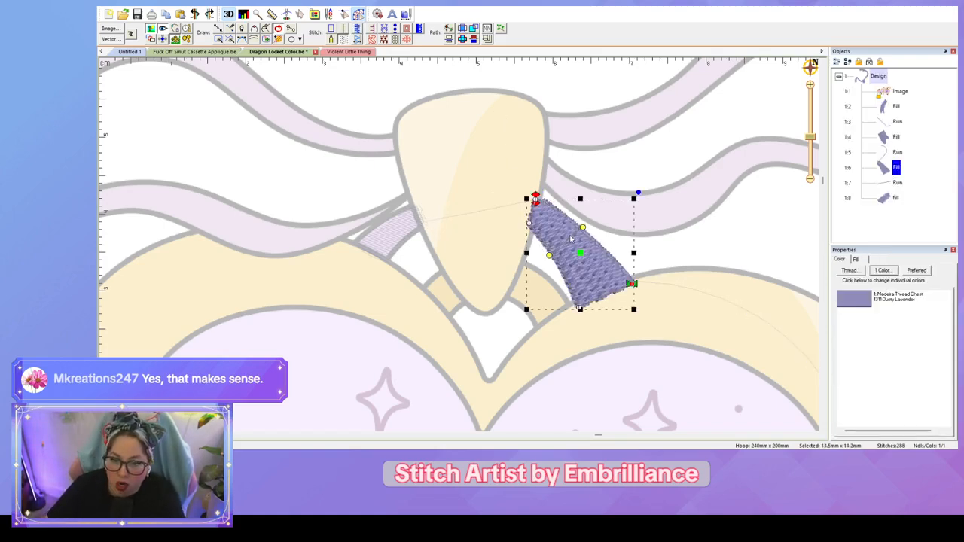
{"action": "left_click", "coordinate": [390, 244]}
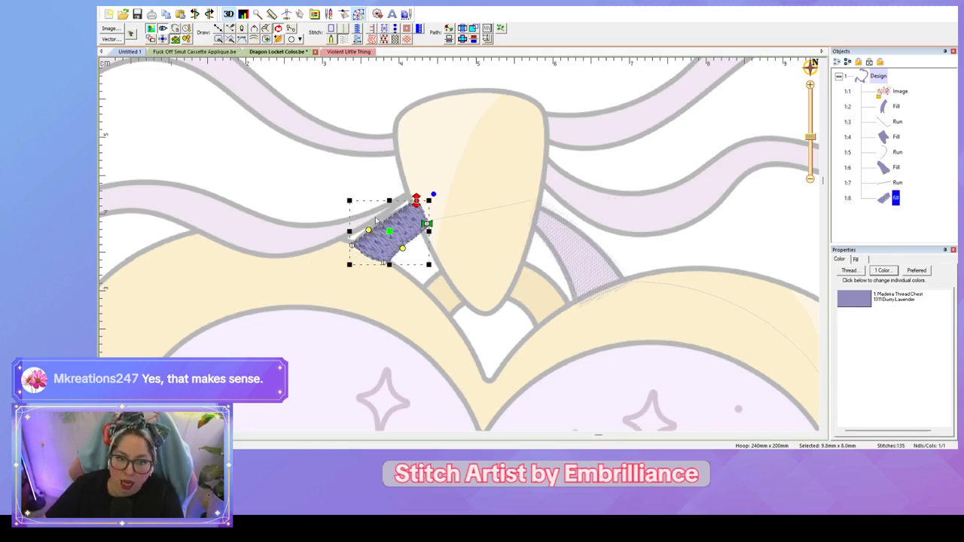
Step: Try converting the ribbon fill beside the clasp to a satin column, and undo the conversion
{"action": "left_click", "coordinate": [357, 37]}
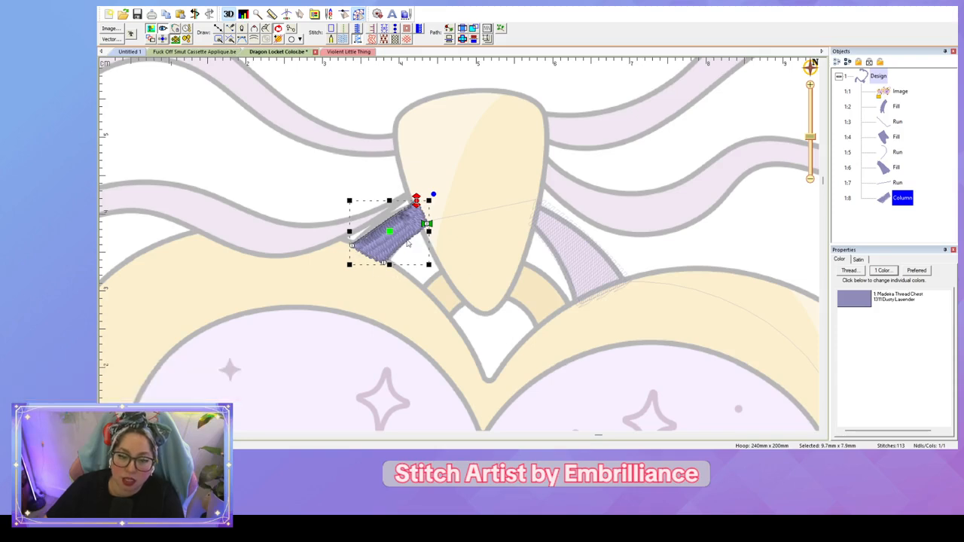
{"action": "left_click", "coordinate": [478, 214]}
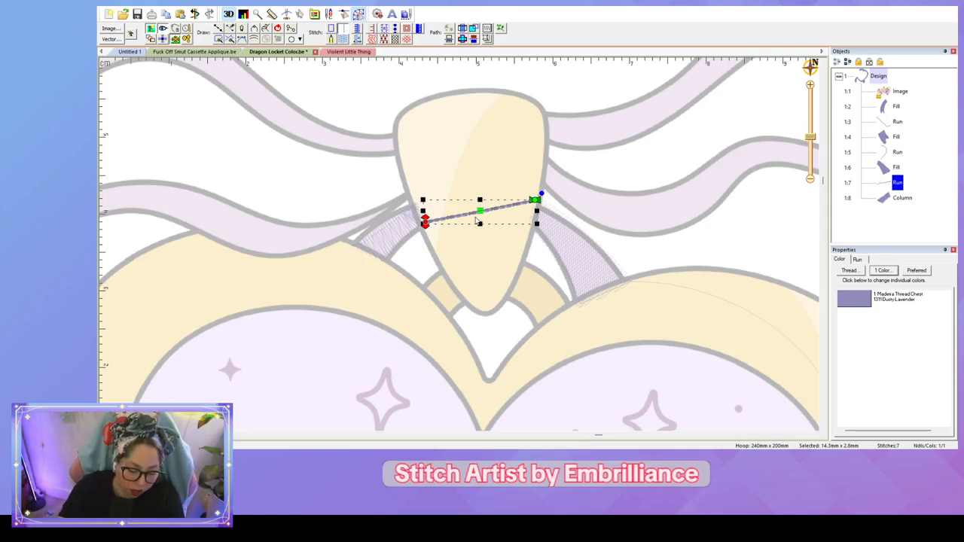
{"action": "key", "text": "ctrl+z"}
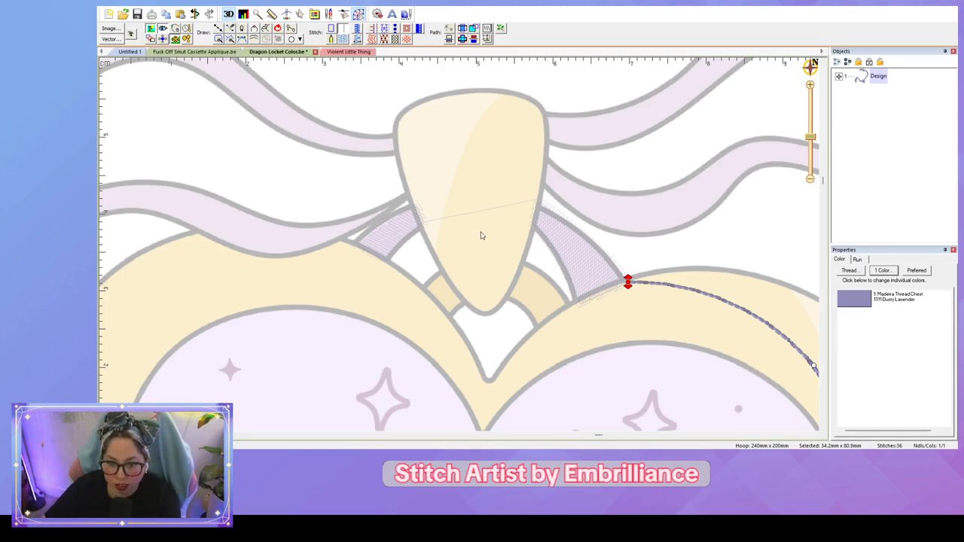
Step: Review the ribbon stitching across the whole design and the fill settings of the piece beside the clasp
{"action": "left_click", "coordinate": [497, 267]}
{"action": "scroll", "coordinate": [497, 267], "scroll_direction": "down", "scroll_amount": 3}
{"action": "scroll", "coordinate": [497, 268], "scroll_direction": "down", "scroll_amount": 3}
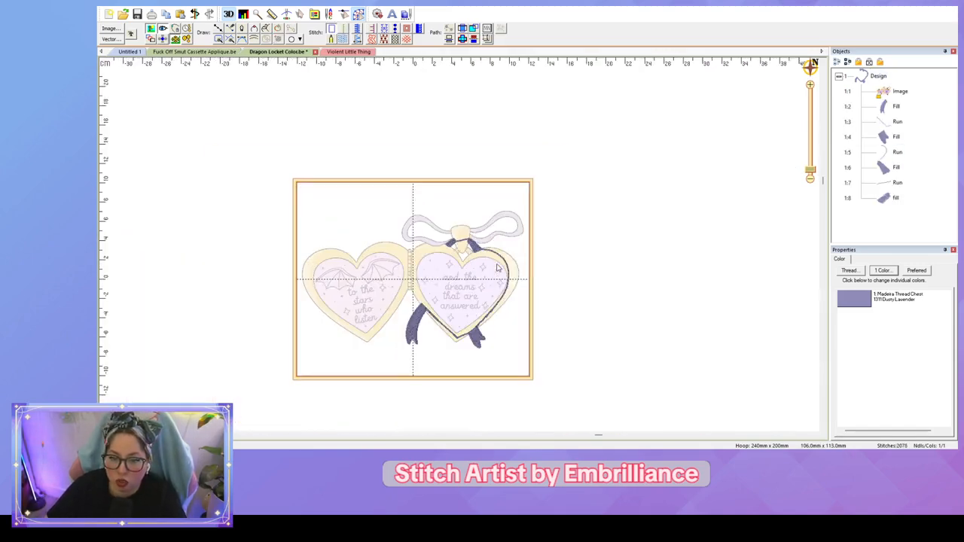
{"action": "scroll", "coordinate": [497, 268], "scroll_direction": "up", "scroll_amount": 3}
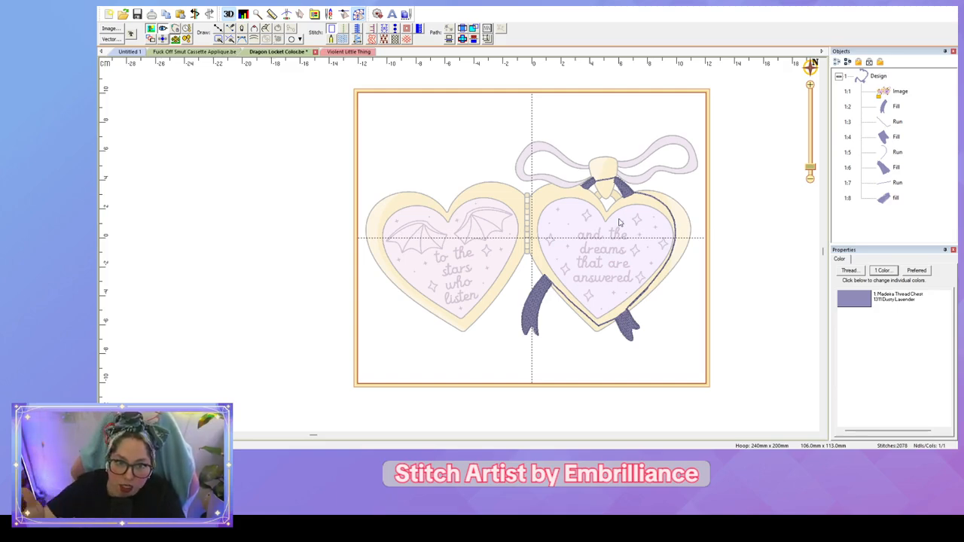
{"action": "left_click", "coordinate": [592, 186]}
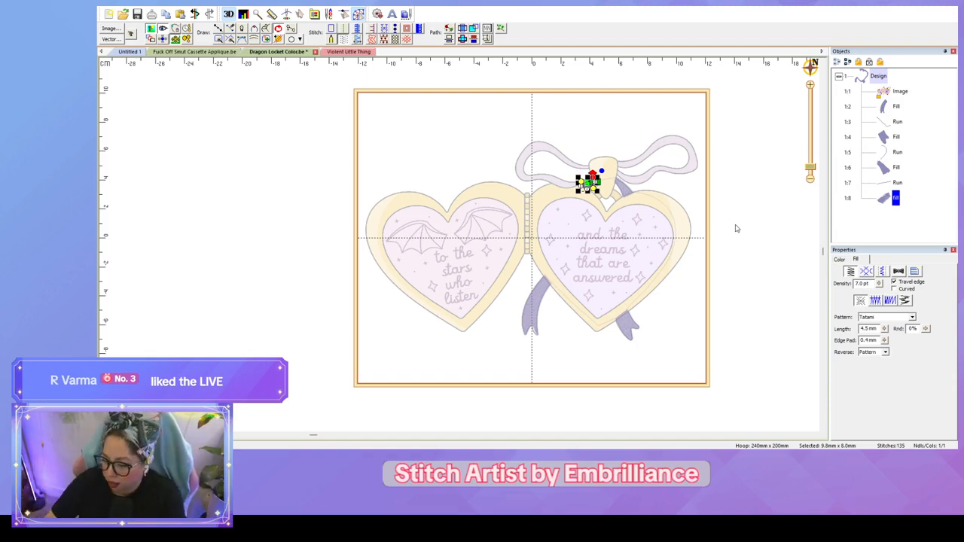
{"action": "left_click", "coordinate": [737, 229]}
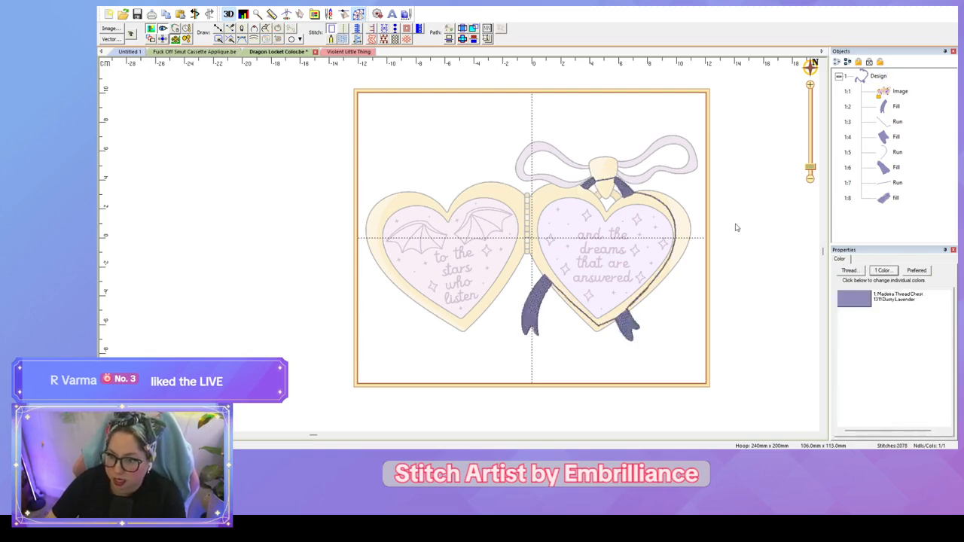
Step: Draw a closed four-corner outline about 7 by 8 mm over the left gold link below the clasp
{"action": "scroll", "coordinate": [736, 229], "scroll_direction": "up", "scroll_amount": 1}
{"action": "left_click_drag", "start_coordinate": [678, 241], "coordinate": [598, 266]}
{"action": "scroll", "coordinate": [599, 266], "scroll_direction": "up", "scroll_amount": 1}
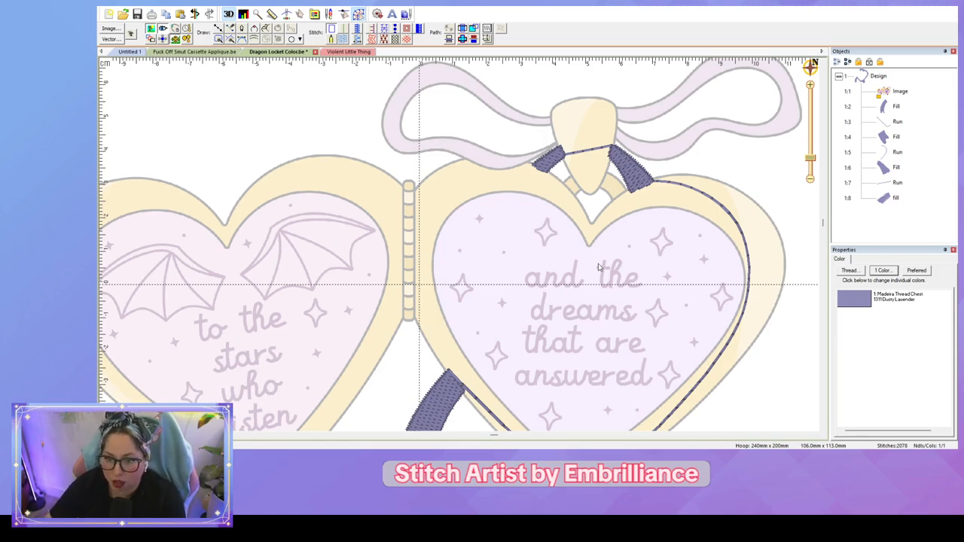
{"action": "scroll", "coordinate": [652, 251], "scroll_direction": "up", "scroll_amount": 1}
{"action": "left_click_drag", "start_coordinate": [652, 252], "coordinate": [542, 312]}
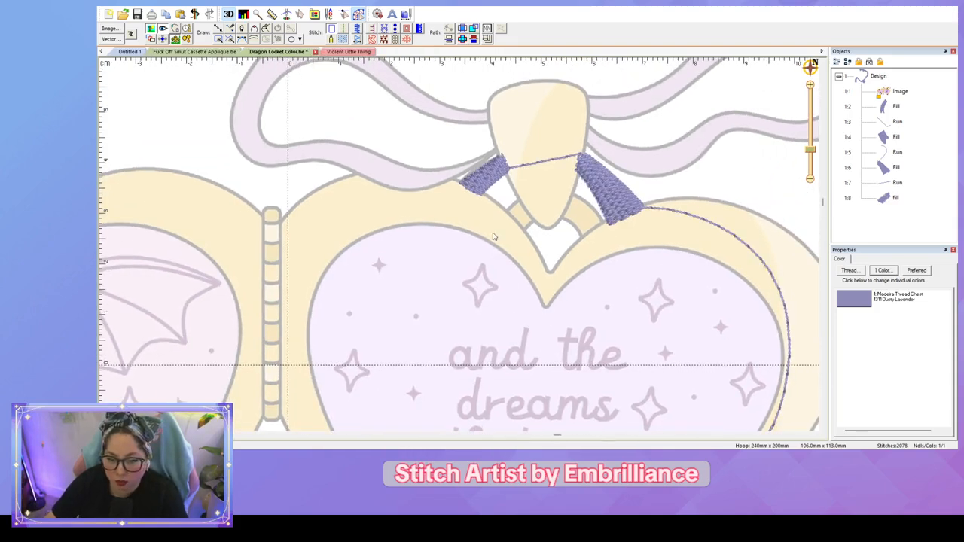
{"action": "key", "text": "d"}
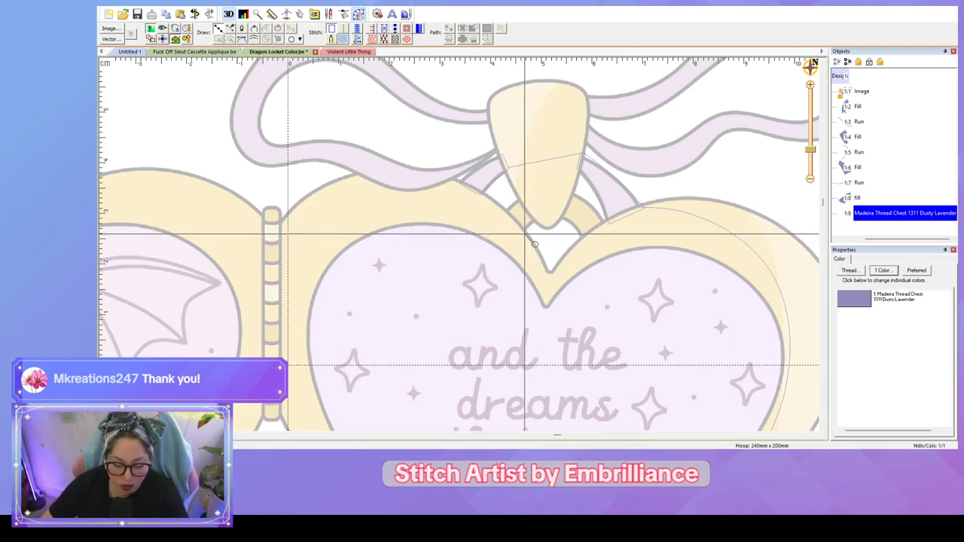
{"action": "left_click", "coordinate": [524, 234]}
{"action": "left_click", "coordinate": [503, 213]}
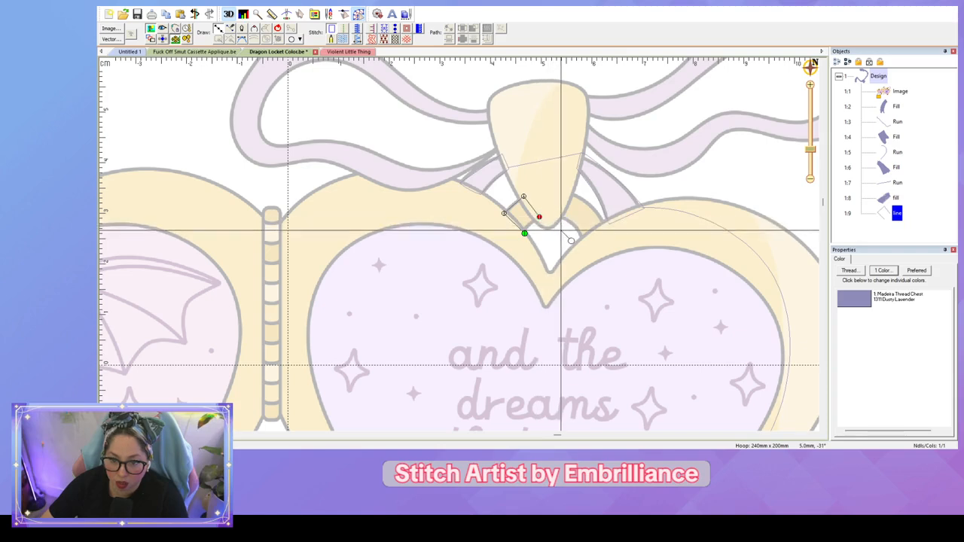
{"action": "key", "text": "Return"}
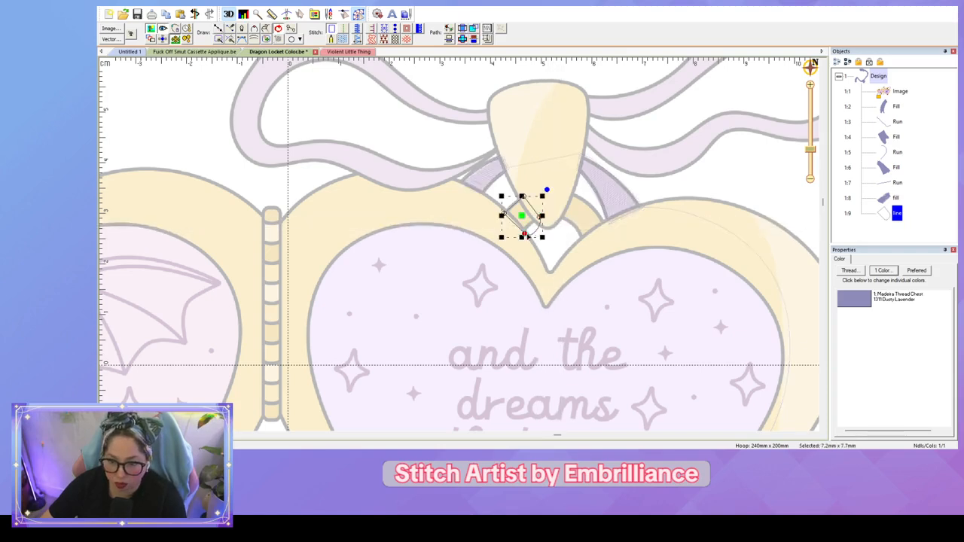
Step: Straighten the left link outline's lower corner, color it Madeira 1222 Pale Yellow and convert it to a fill
{"action": "left_click", "coordinate": [525, 233]}
{"action": "left_click_drag", "start_coordinate": [531, 240], "coordinate": [534, 222]}
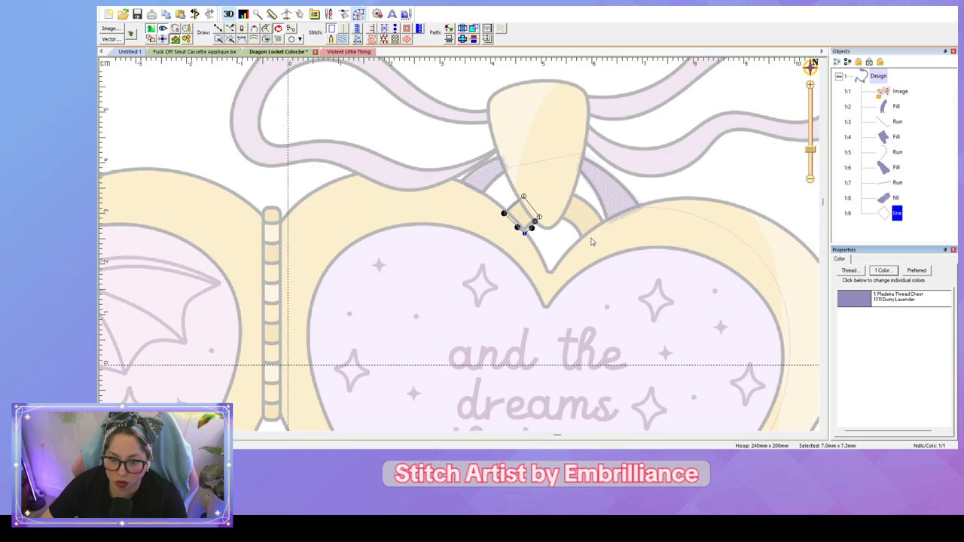
{"action": "left_click", "coordinate": [482, 204], "text": "alt"}
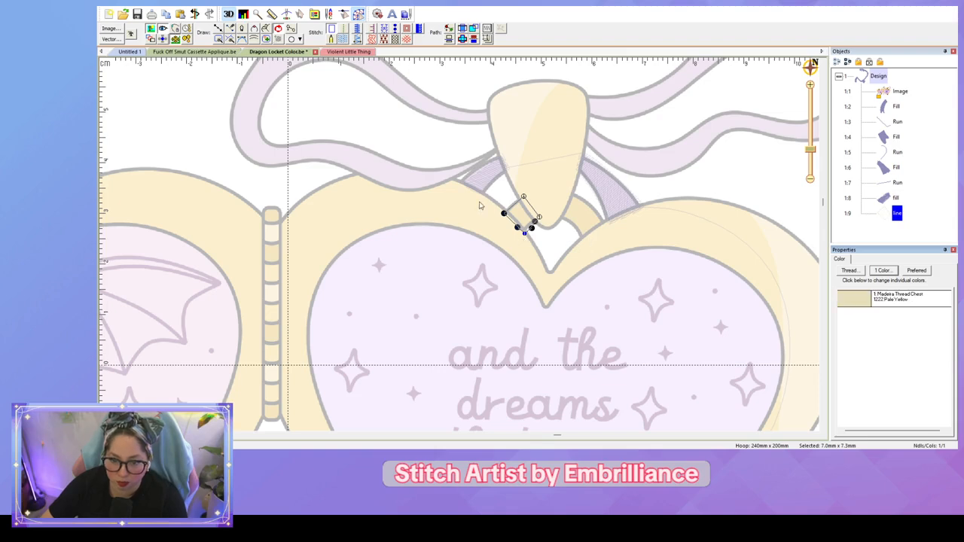
{"action": "left_click", "coordinate": [343, 39]}
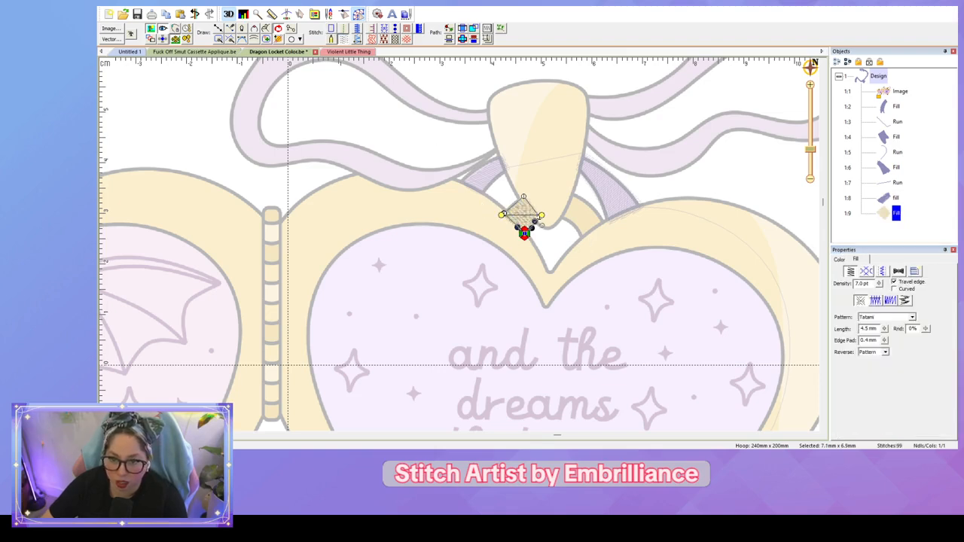
{"action": "key", "text": "Escape"}
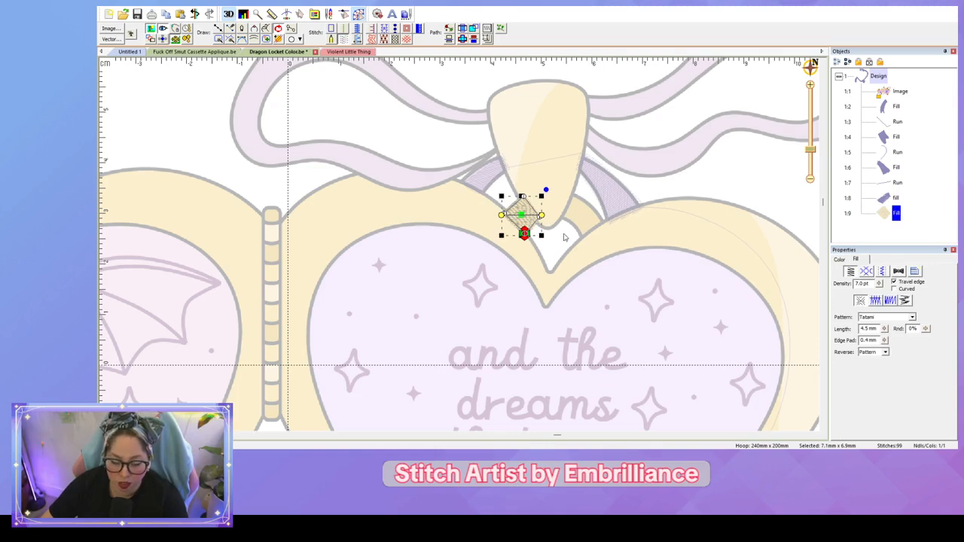
Step: Draw a closed fill outline about 9 mm wide over the right gold link, tucking its inner edge under the clasp
{"action": "key", "text": "d"}
{"action": "left_click", "coordinate": [571, 226]}
{"action": "left_click", "coordinate": [558, 217]}
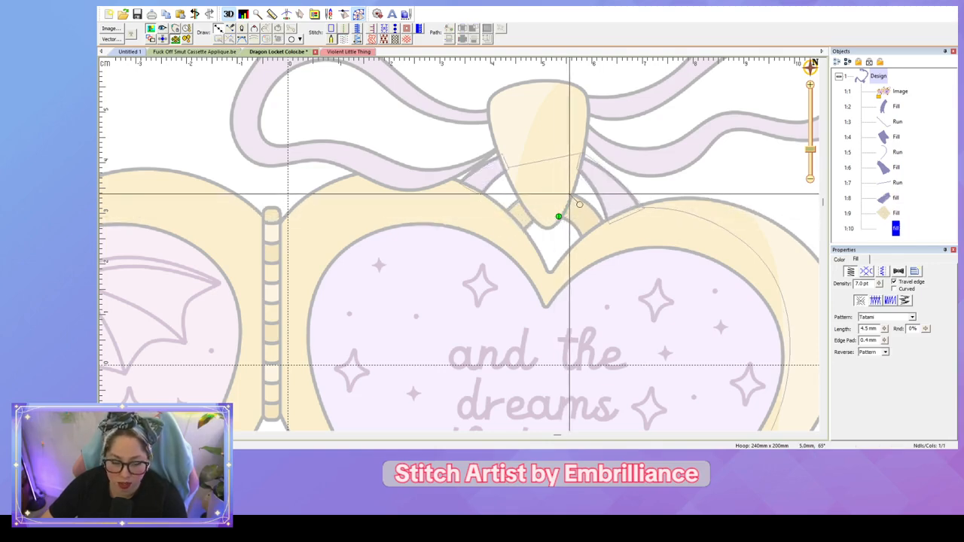
{"action": "left_click", "coordinate": [570, 195]}
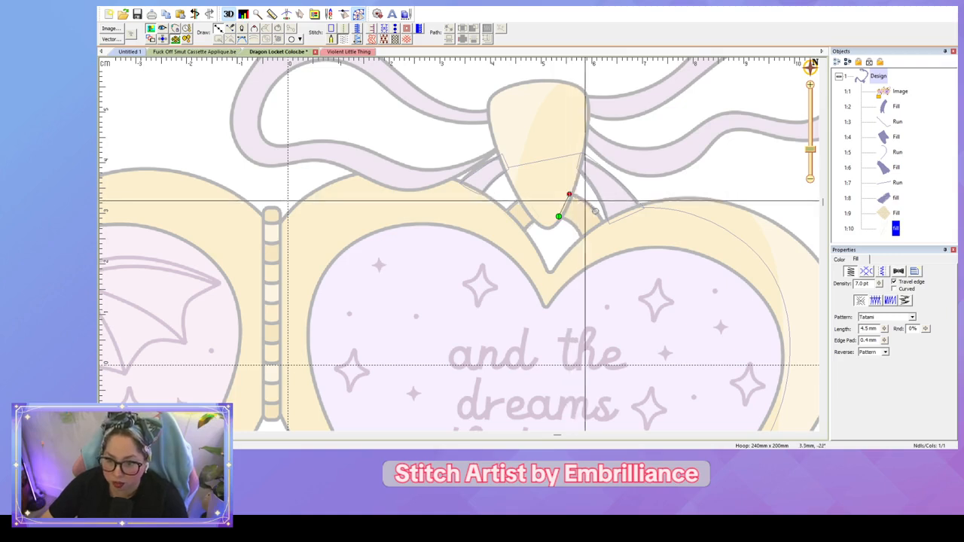
{"action": "left_click", "coordinate": [589, 202]}
{"action": "left_click", "coordinate": [604, 222]}
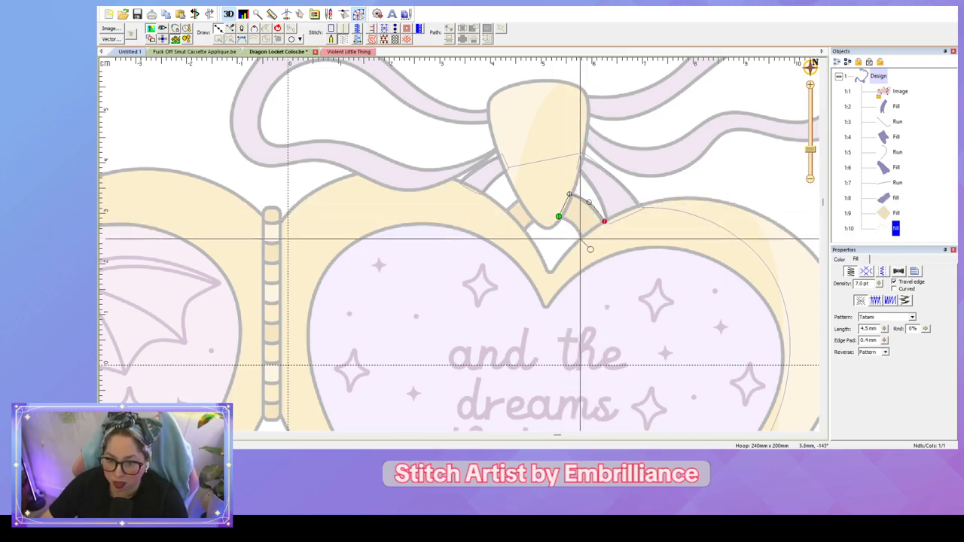
{"action": "left_click", "coordinate": [580, 239]}
{"action": "key", "text": "Return"}
Step: Straighten the right link fill's lower edge, angle its stitches to about 60°, and angle the left link fill's stitches along its slant
{"action": "left_click", "coordinate": [559, 217]}
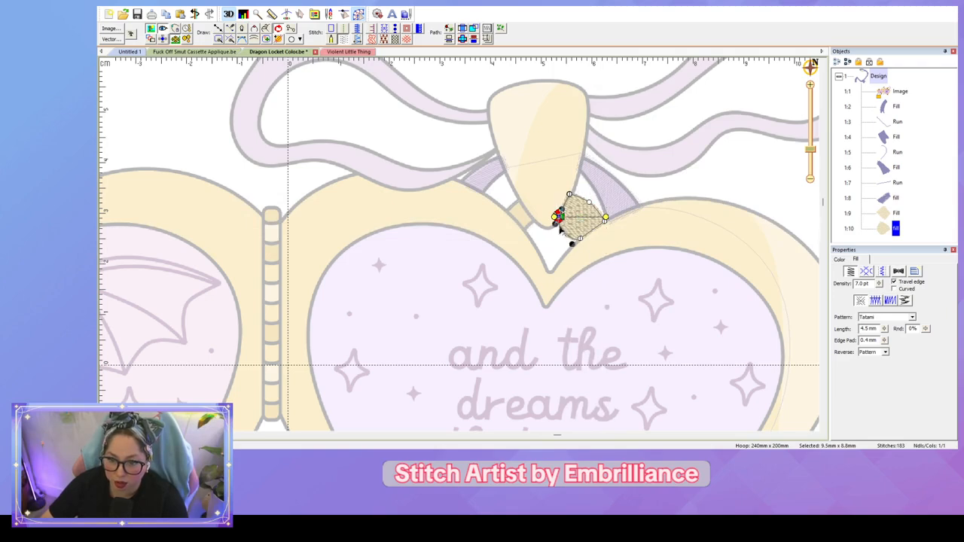
{"action": "mouse_move", "coordinate": [556, 225]}
{"action": "left_mouse_down"}
{"action": "mouse_move", "coordinate": [567, 222]}
{"action": "mouse_move", "coordinate": [571, 236]}
{"action": "mouse_move", "coordinate": [606, 216]}
{"action": "mouse_move", "coordinate": [584, 199]}
{"action": "mouse_move", "coordinate": [558, 219]}
{"action": "mouse_move", "coordinate": [569, 229]}
{"action": "left_mouse_up"}
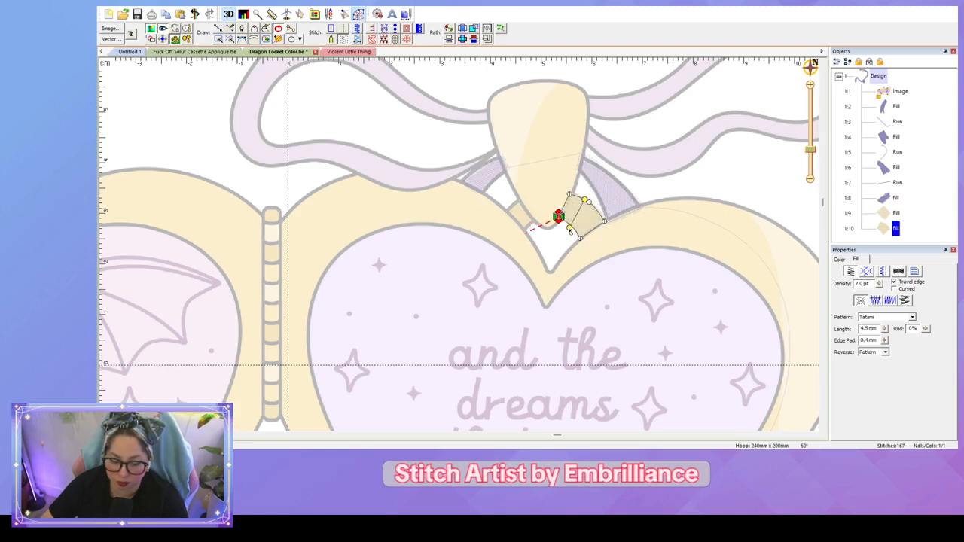
{"action": "left_click", "coordinate": [531, 219]}
{"action": "left_click_drag", "start_coordinate": [502, 215], "coordinate": [534, 228]}
{"action": "left_click", "coordinate": [555, 247]}
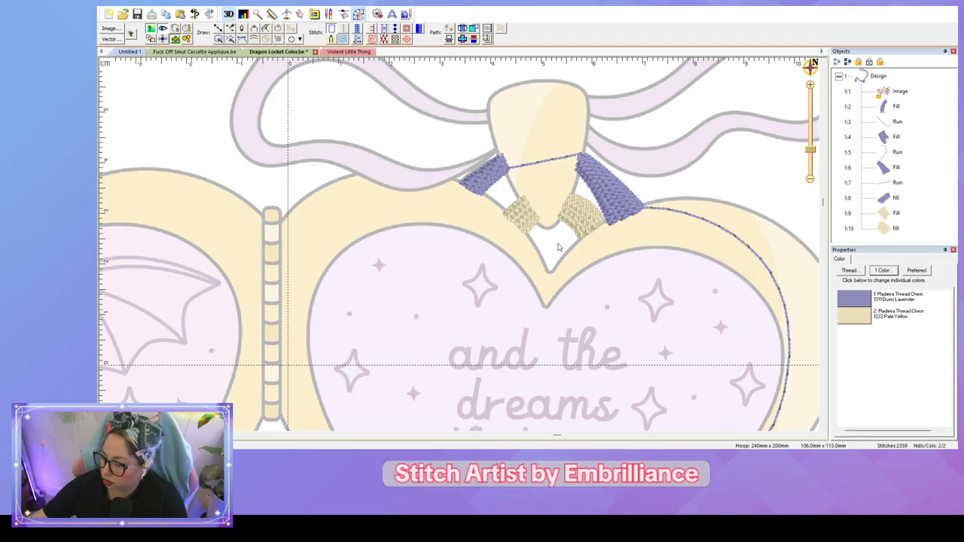
Step: Move the left link fill's stop point beneath the clasp, and the right link fill's start to its upper corner and stop to its lower corner
{"action": "left_click", "coordinate": [520, 220]}
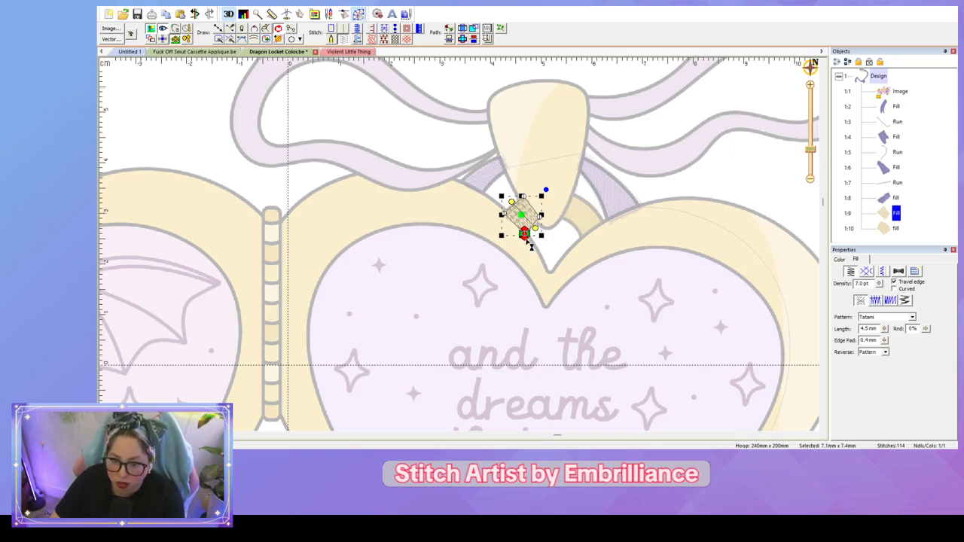
{"action": "left_click_drag", "start_coordinate": [525, 234], "coordinate": [502, 214]}
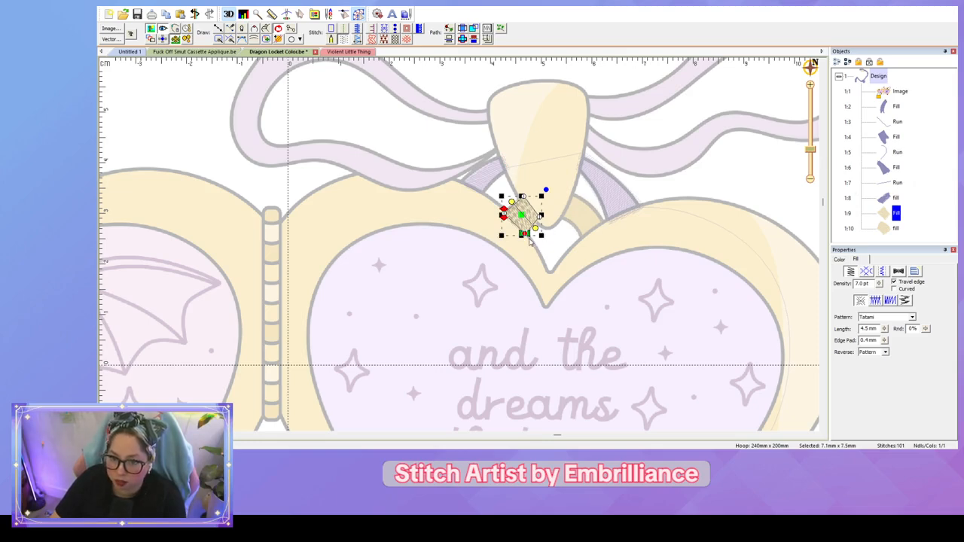
{"action": "left_click", "coordinate": [592, 215]}
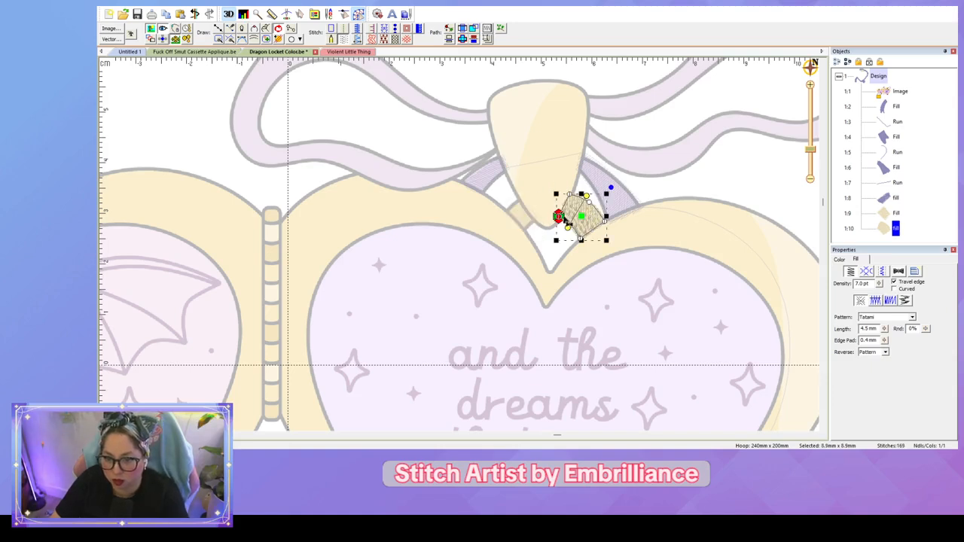
{"action": "left_click_drag", "start_coordinate": [566, 219], "coordinate": [567, 194]}
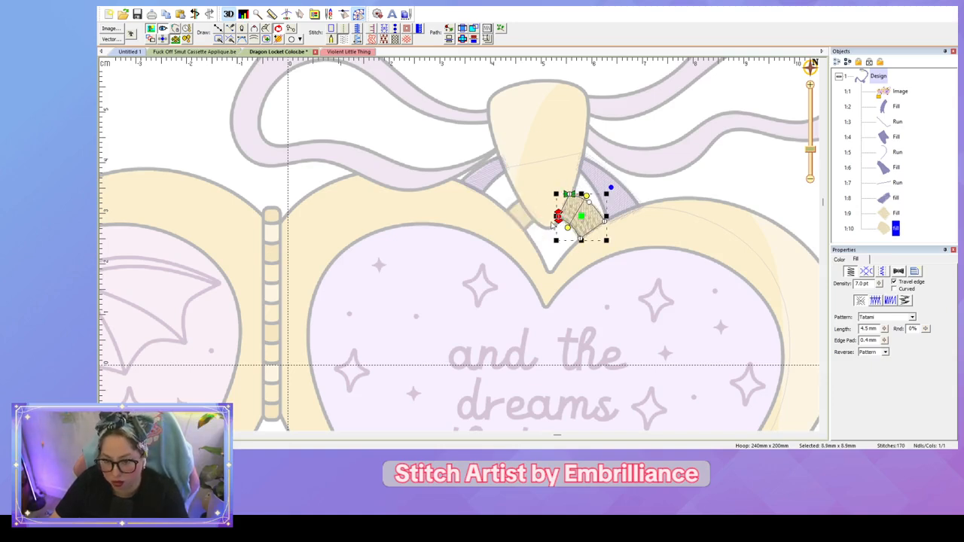
{"action": "left_click_drag", "start_coordinate": [556, 221], "coordinate": [581, 256]}
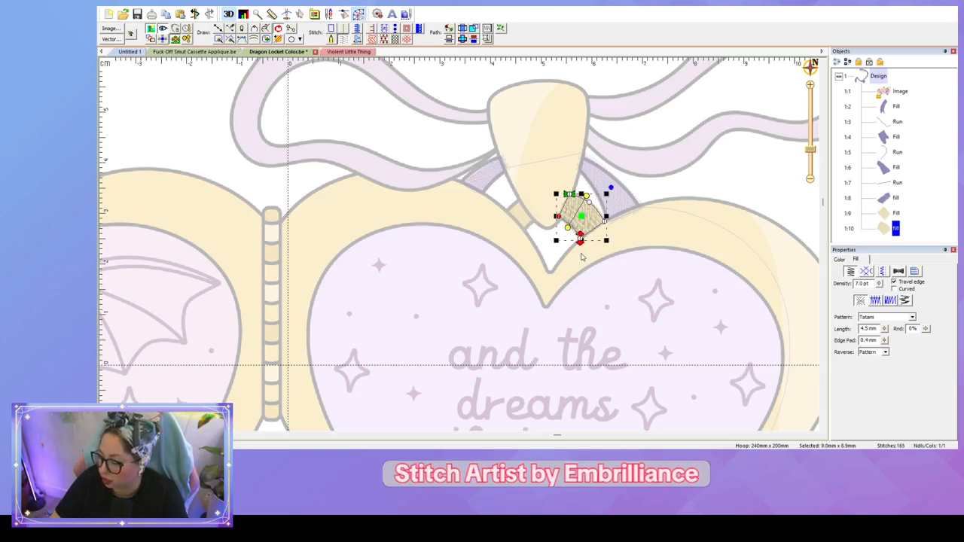
Step: Connect the two gold link fills with a straight line about 7 mm long across the clasp tip, and convert it to a run stitch
{"action": "left_click", "coordinate": [517, 219]}
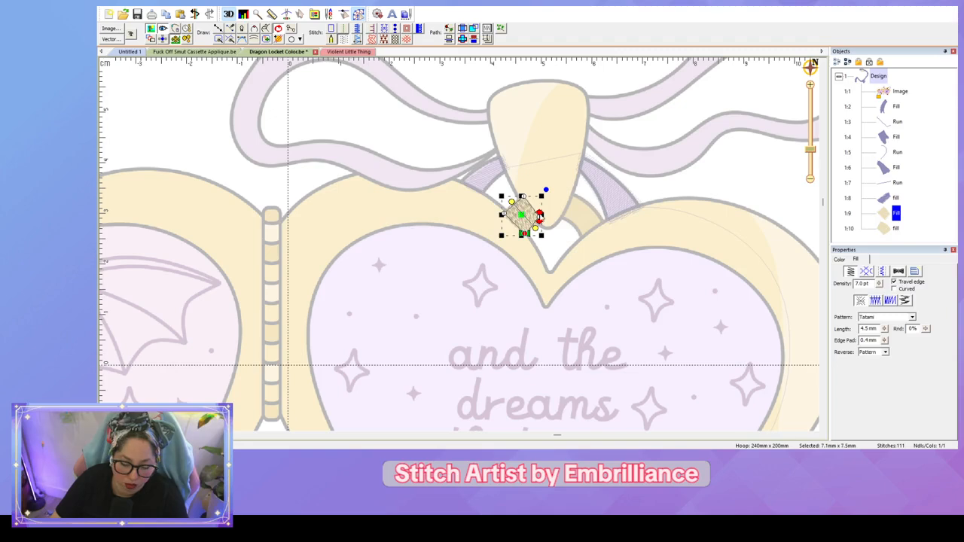
{"action": "key", "text": "l"}
{"action": "left_click", "coordinate": [539, 216]}
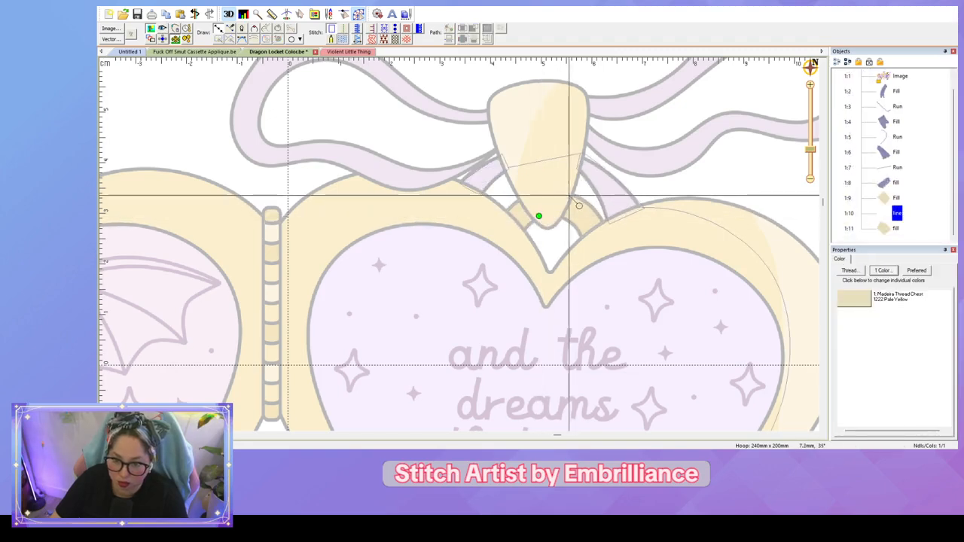
{"action": "left_click", "coordinate": [570, 195]}
{"action": "key", "text": "Return"}
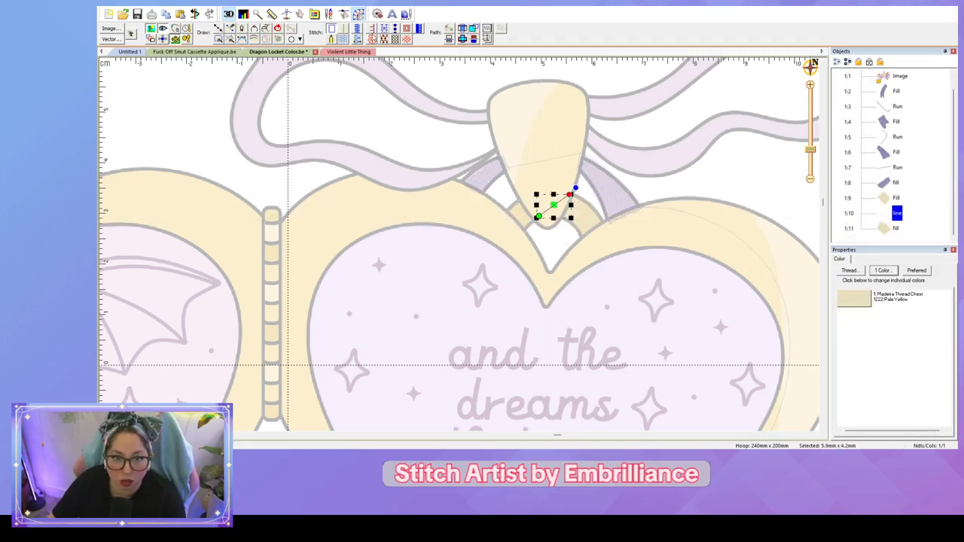
{"action": "left_click", "coordinate": [343, 28]}
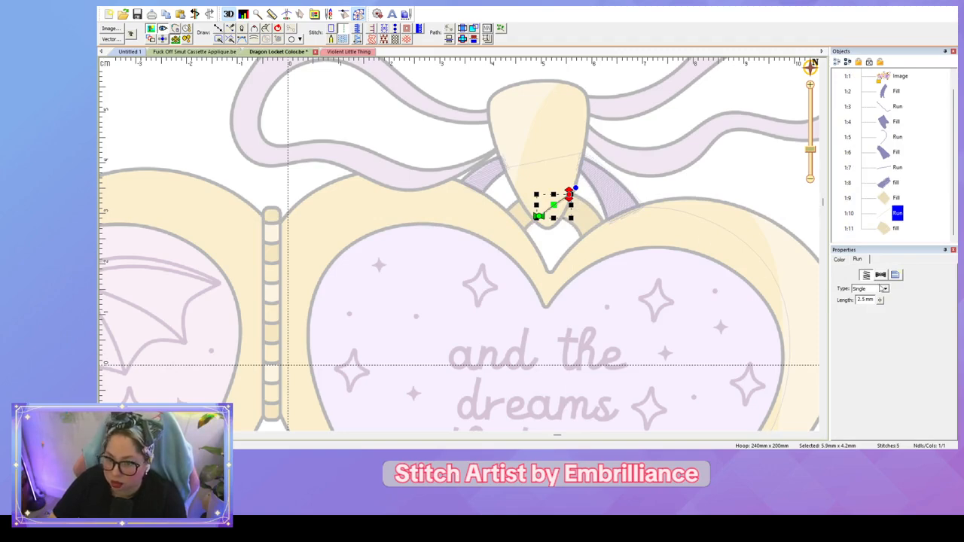
{"action": "left_click", "coordinate": [735, 196]}
Step: Start a line outline at the top of the hinge and trace the left heart's outer edge over both lobes to its bottom tip
{"action": "scroll", "coordinate": [768, 205], "scroll_direction": "down", "scroll_amount": 3}
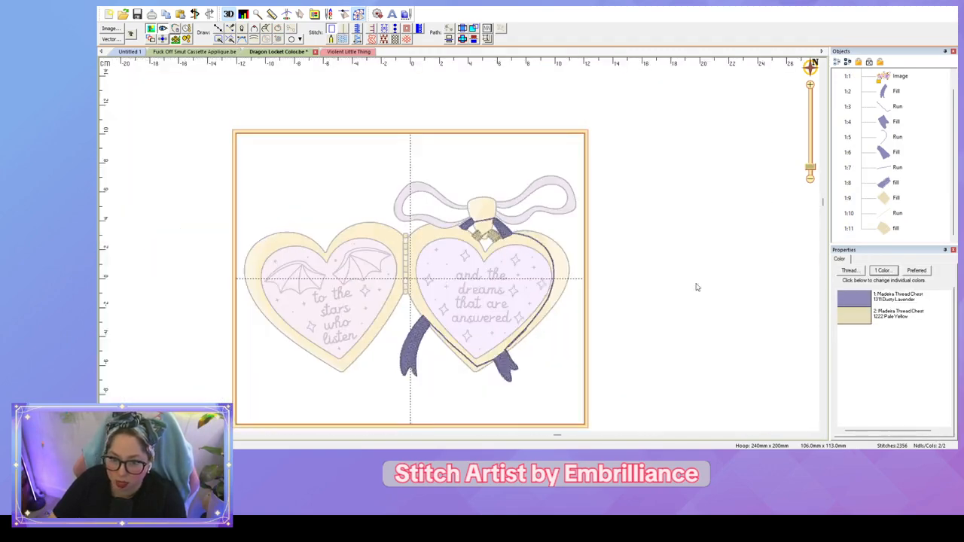
{"action": "left_click_drag", "start_coordinate": [662, 317], "coordinate": [720, 297]}
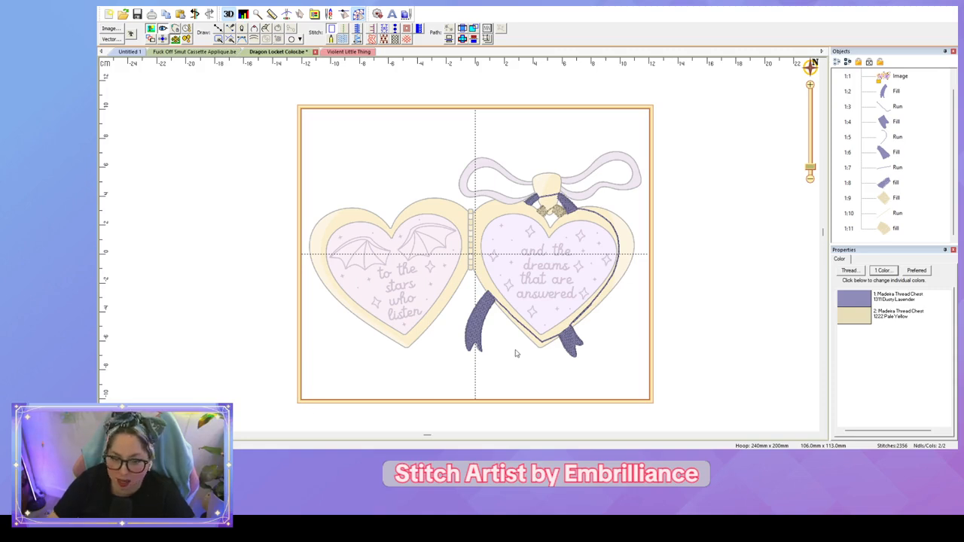
{"action": "scroll", "coordinate": [425, 265], "scroll_direction": "up", "scroll_amount": 1}
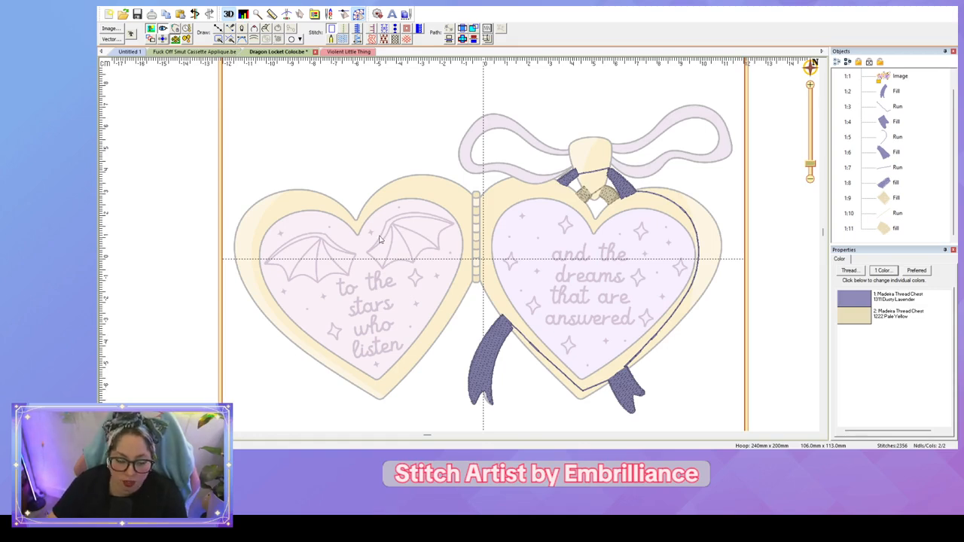
{"action": "key", "text": "l"}
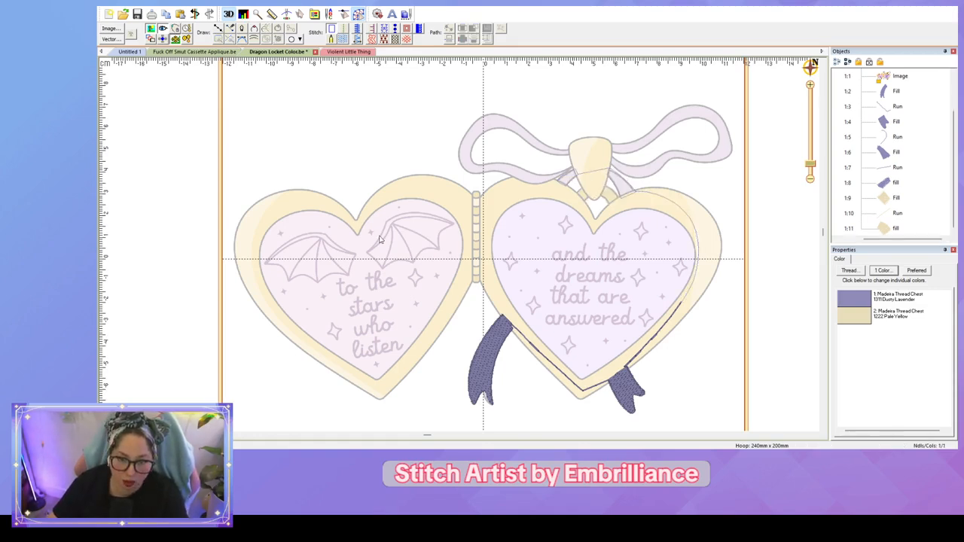
{"action": "left_click", "coordinate": [476, 199]}
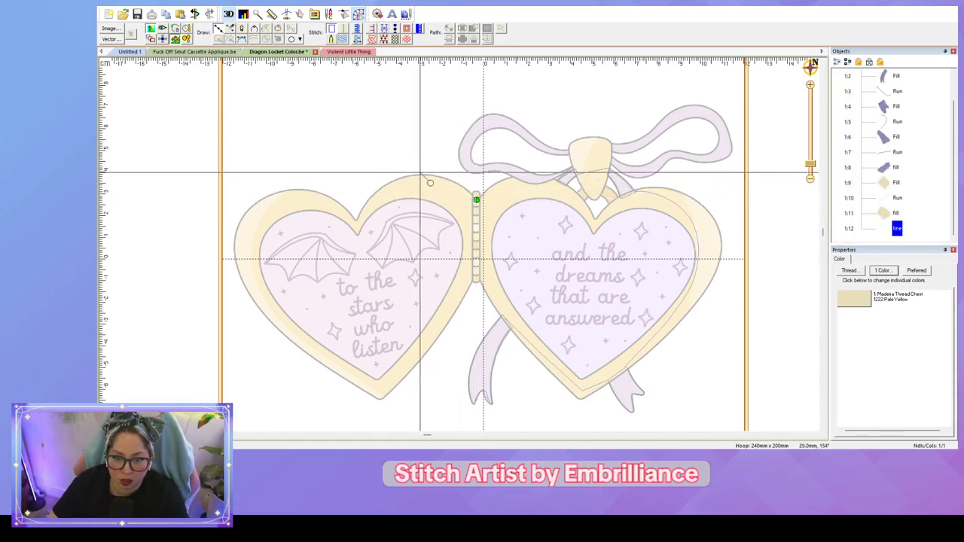
{"action": "right_click", "coordinate": [419, 176]}
{"action": "left_click", "coordinate": [355, 219]}
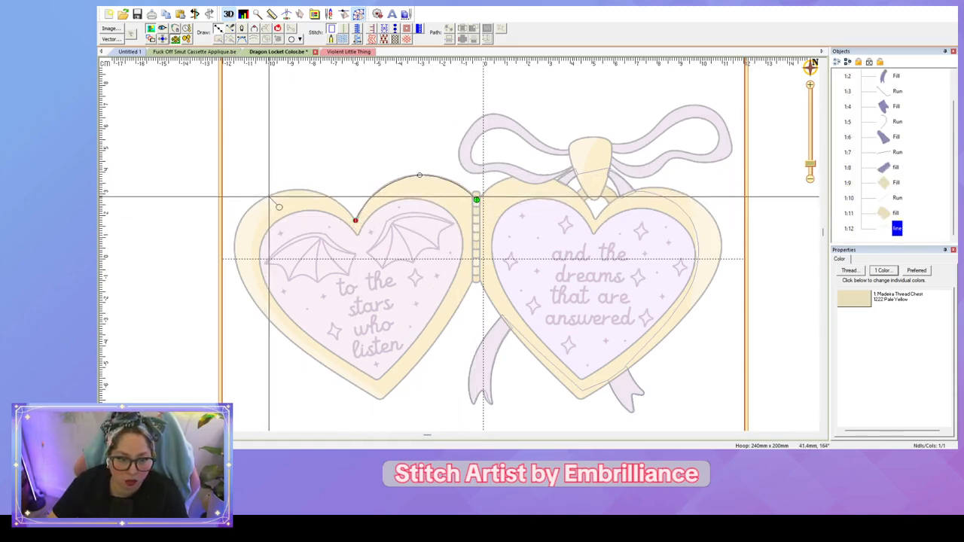
{"action": "right_click", "coordinate": [269, 196]}
{"action": "left_click", "coordinate": [235, 254]}
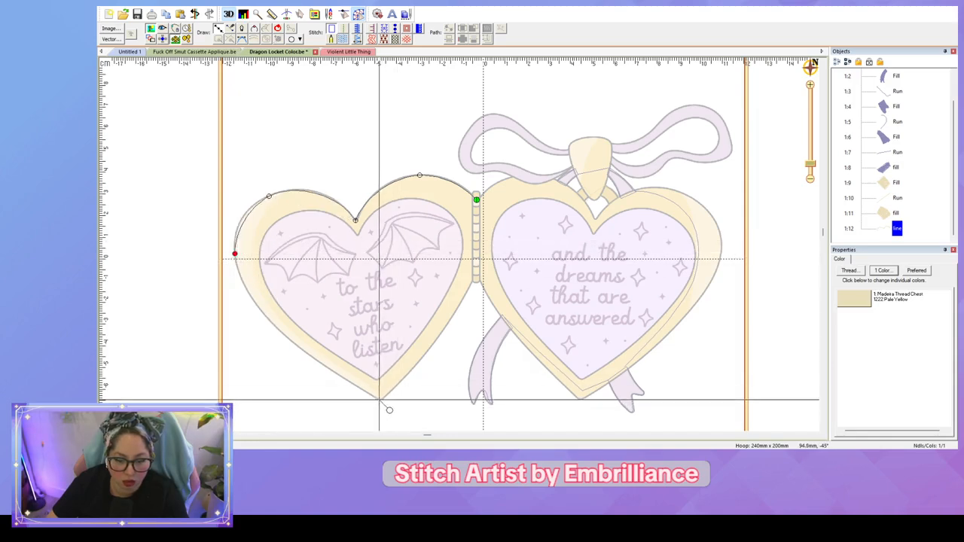
{"action": "left_click", "coordinate": [381, 398]}
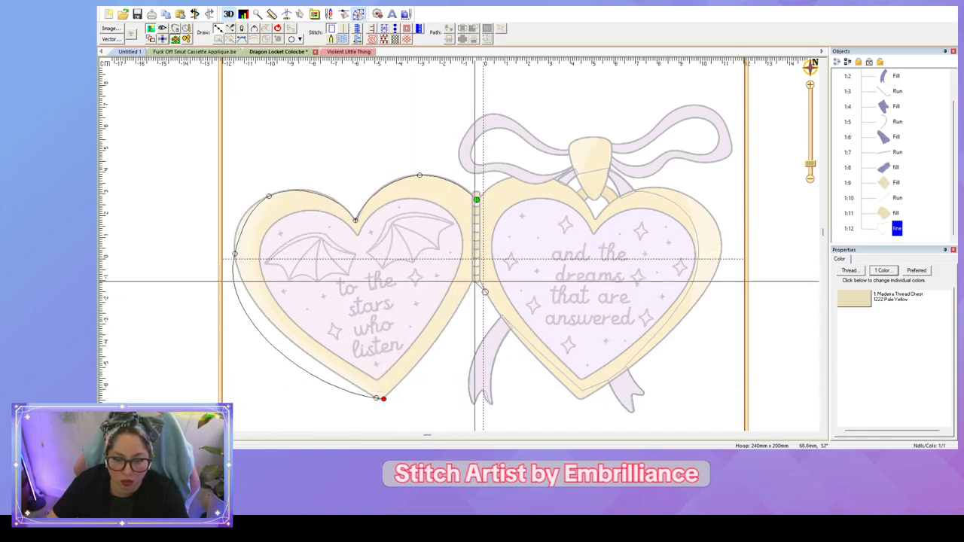
Step: Continue the outline past the hinge's lower end and around the right heart, closing it at the hinge top, about 228 x 103 mm overall
{"action": "left_click", "coordinate": [476, 278]}
{"action": "left_click", "coordinate": [574, 396]}
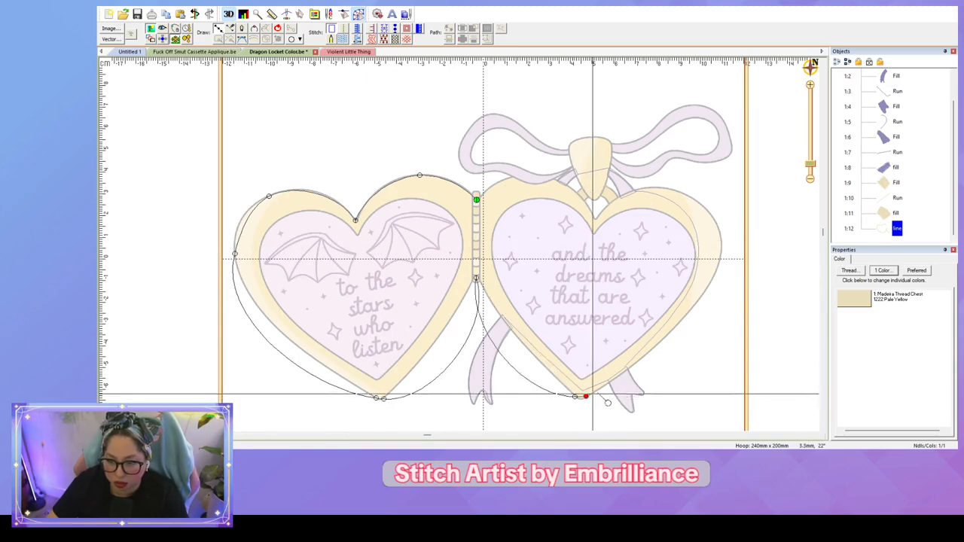
{"action": "left_click", "coordinate": [720, 234]}
{"action": "left_click", "coordinate": [668, 189]}
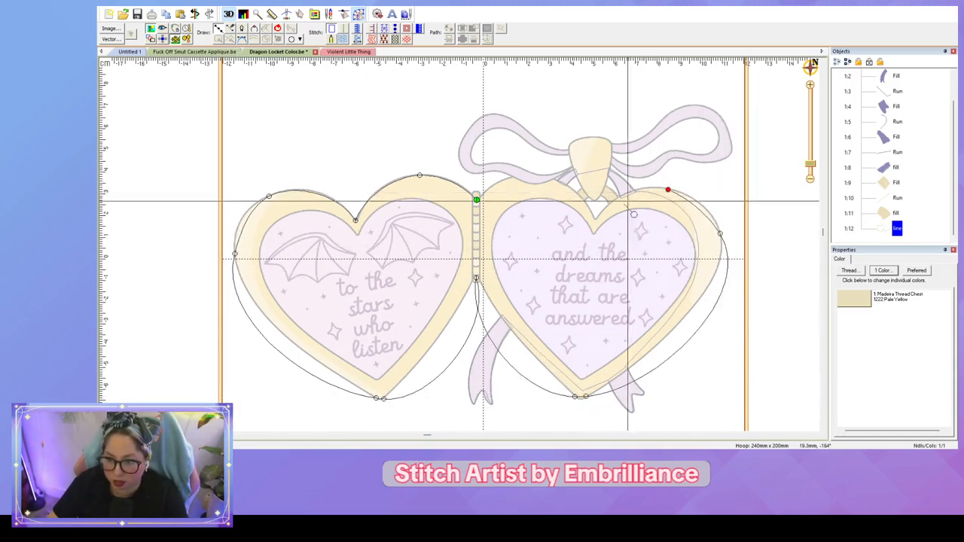
{"action": "left_click", "coordinate": [595, 217]}
{"action": "left_click", "coordinate": [552, 178]}
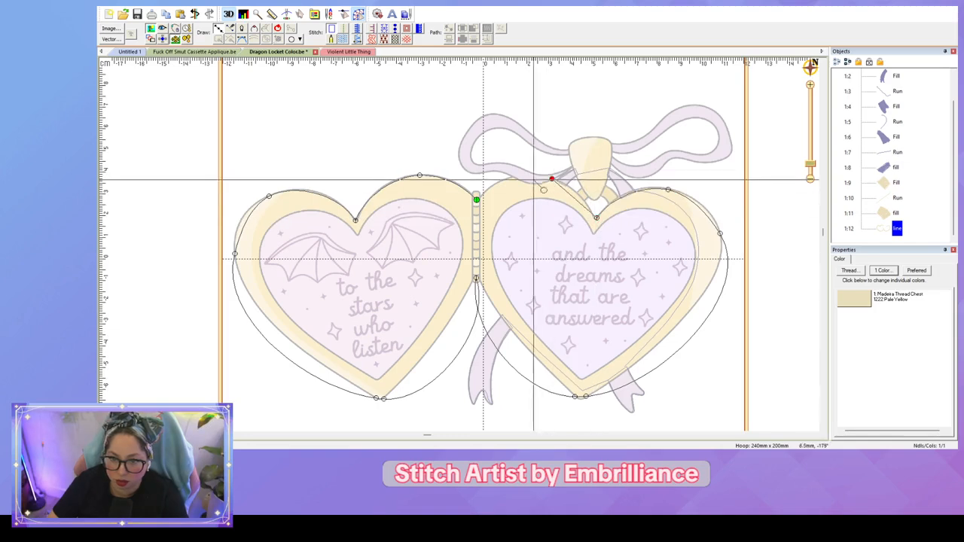
{"action": "left_click", "coordinate": [506, 179]}
{"action": "left_click", "coordinate": [476, 200]}
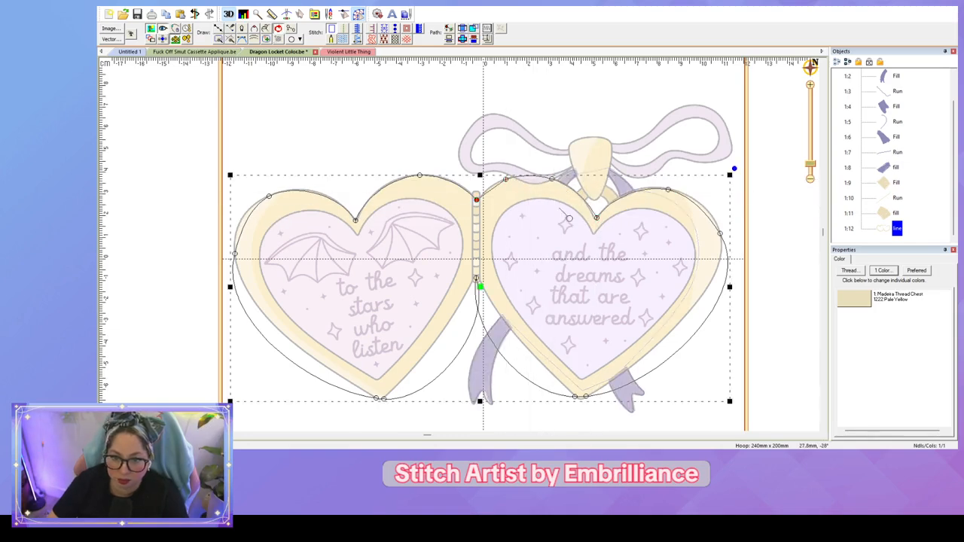
Step: Smooth the outline point on the right heart's left lobe and fit the curve from the hinge's lower end to that heart's tip
{"action": "left_click", "coordinate": [505, 180]}
{"action": "key", "text": "s"}
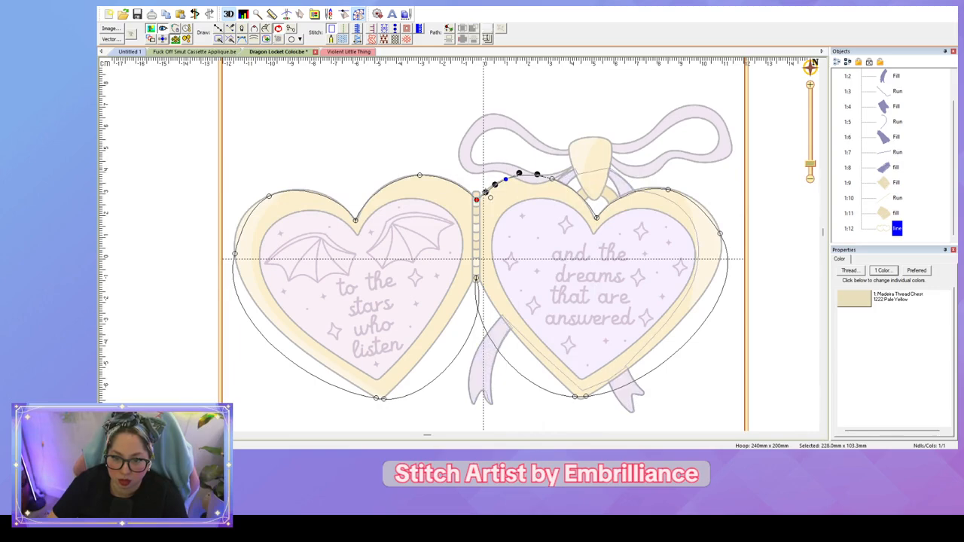
{"action": "left_click", "coordinate": [476, 279]}
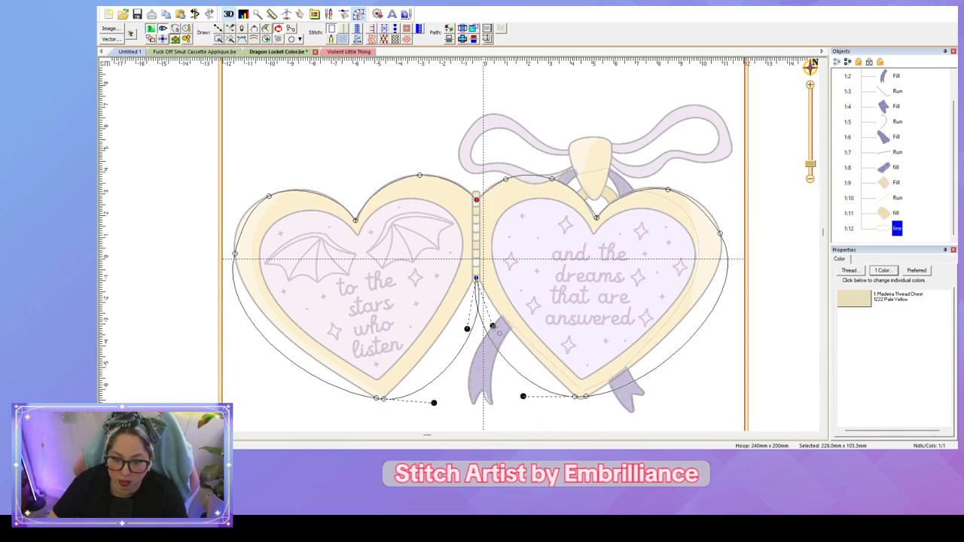
{"action": "mouse_move", "coordinate": [492, 325]}
{"action": "left_mouse_down"}
{"action": "mouse_move", "coordinate": [449, 328]}
{"action": "mouse_move", "coordinate": [507, 326]}
{"action": "left_mouse_up"}
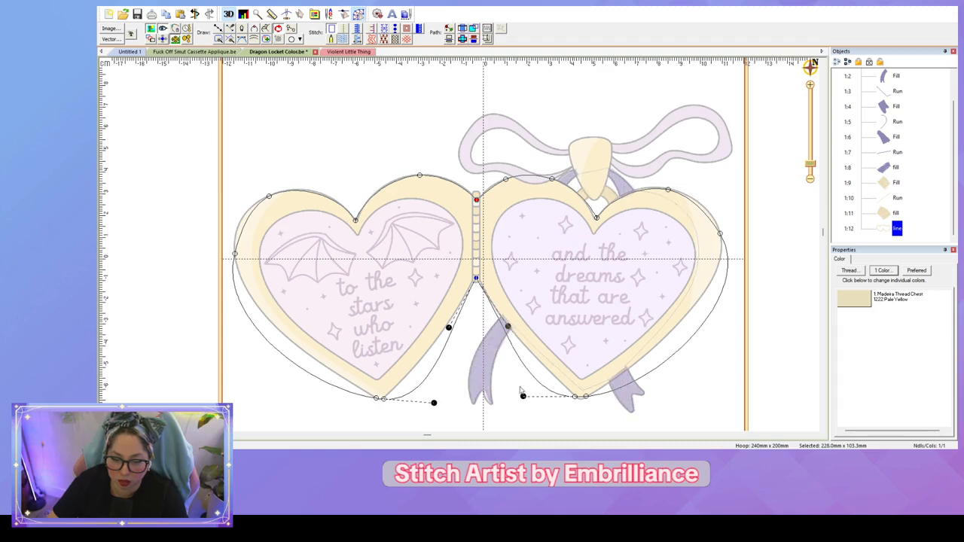
{"action": "left_click_drag", "start_coordinate": [523, 396], "coordinate": [534, 364]}
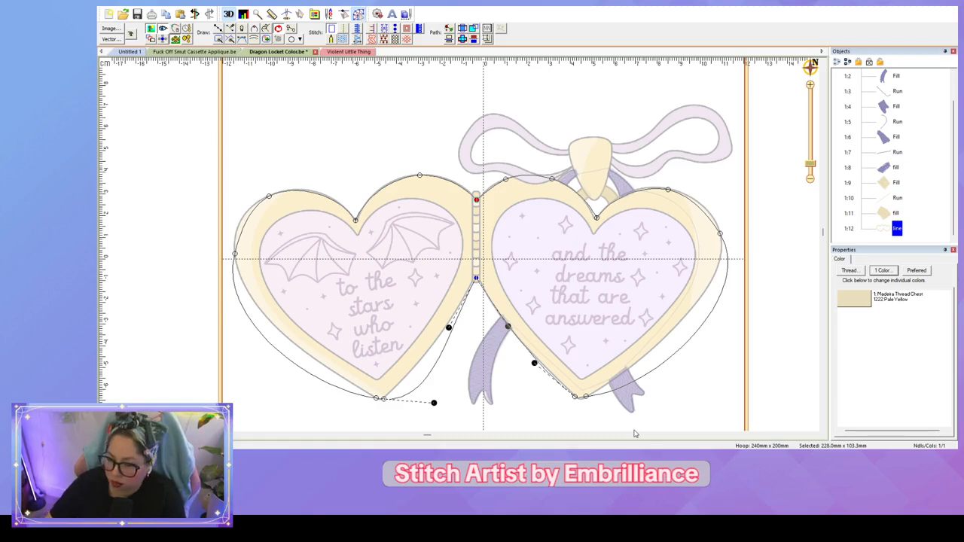
Step: Reshape the outline's curve from the right heart's bottom tip up to its outer lobe so it follows the gold edge
{"action": "left_click", "coordinate": [586, 397]}
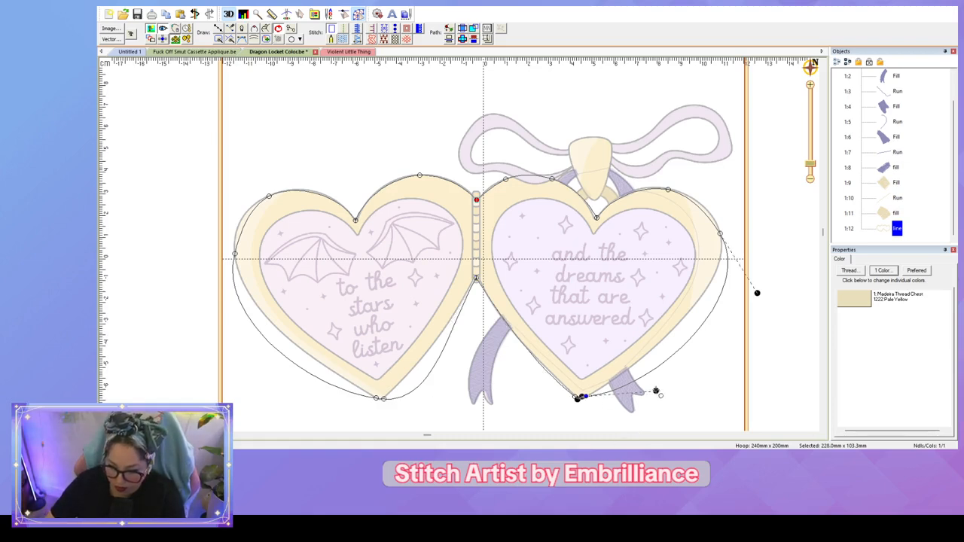
{"action": "left_click_drag", "start_coordinate": [652, 389], "coordinate": [652, 347]}
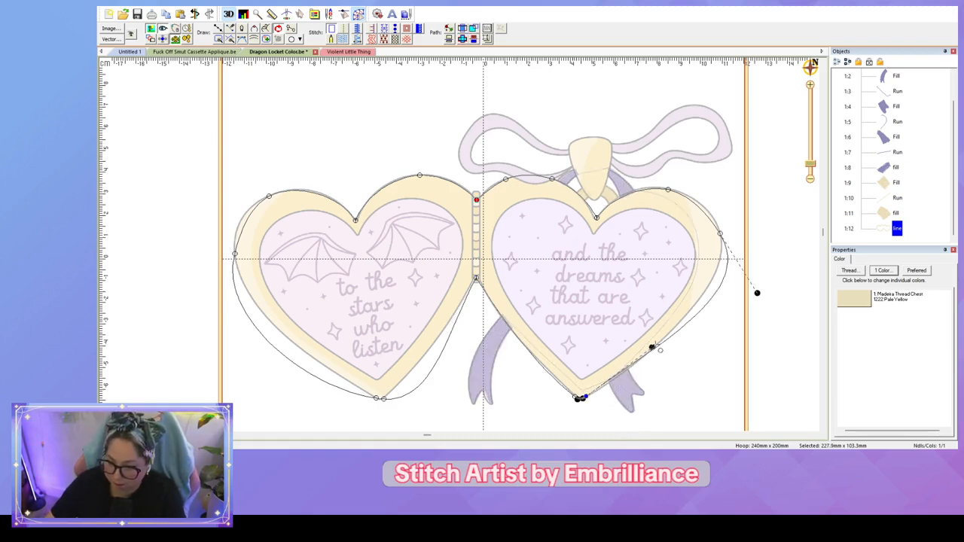
{"action": "left_click_drag", "start_coordinate": [757, 292], "coordinate": [715, 310]}
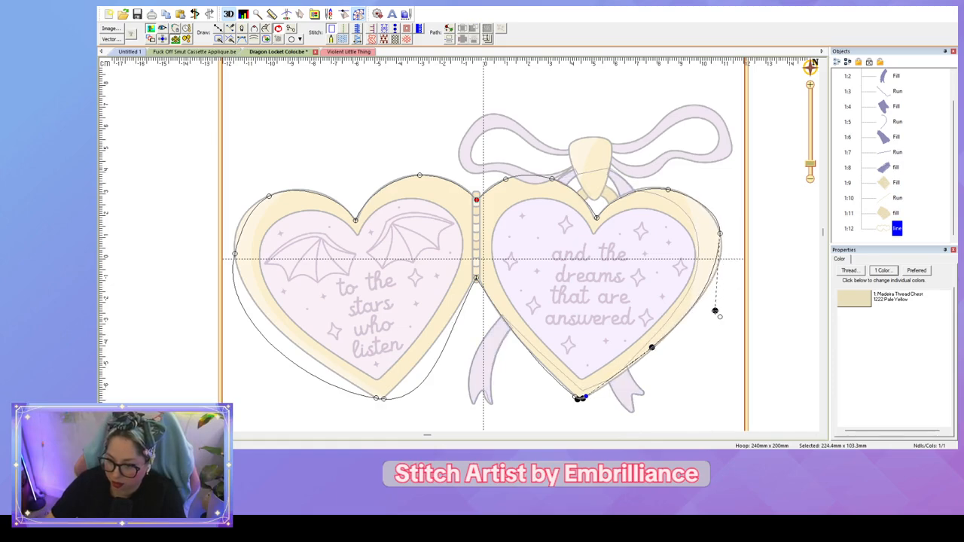
Step: Reshape the lower outer edge of the right heart's outline so the curve follows the locket artwork down to its tip
{"action": "left_click", "coordinate": [667, 191]}
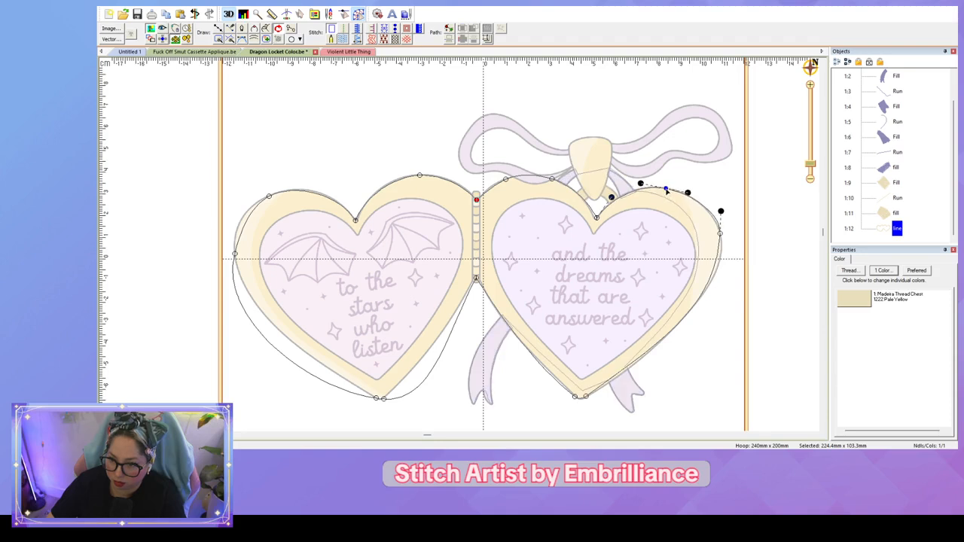
{"action": "left_click", "coordinate": [720, 234]}
{"action": "left_click_drag", "start_coordinate": [714, 310], "coordinate": [725, 315]}
{"action": "left_click_drag", "start_coordinate": [586, 397], "coordinate": [596, 391]}
{"action": "left_click_drag", "start_coordinate": [662, 345], "coordinate": [661, 340]}
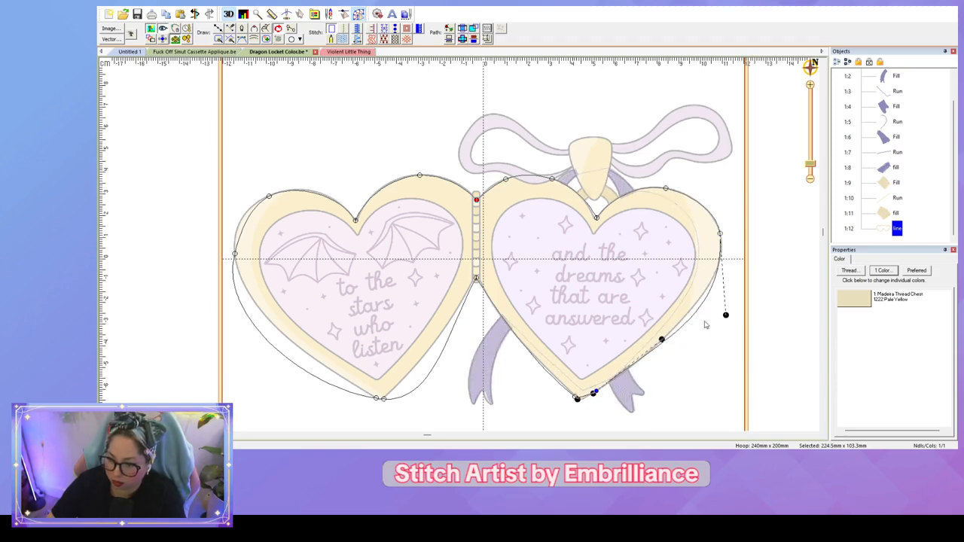
{"action": "left_click_drag", "start_coordinate": [725, 314], "coordinate": [732, 292]}
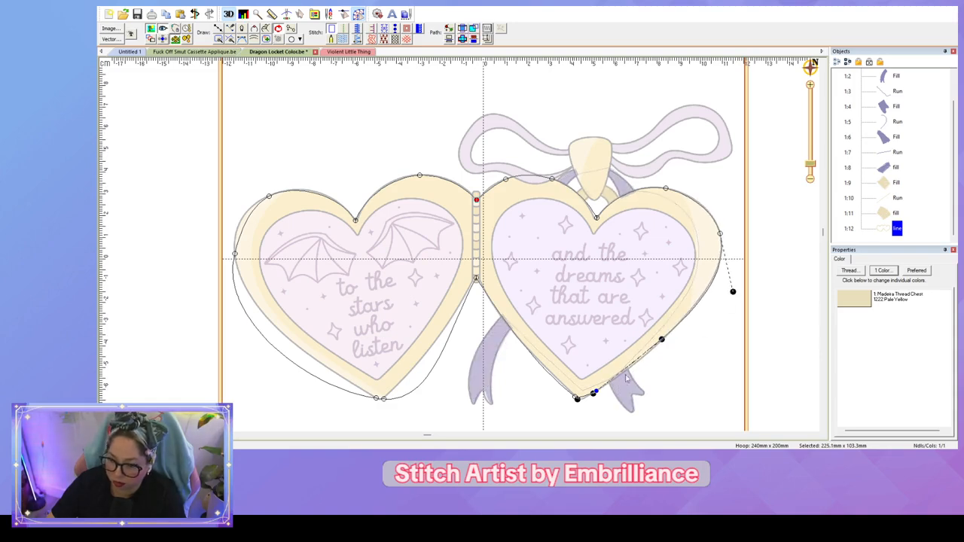
{"action": "left_click_drag", "start_coordinate": [594, 399], "coordinate": [585, 407]}
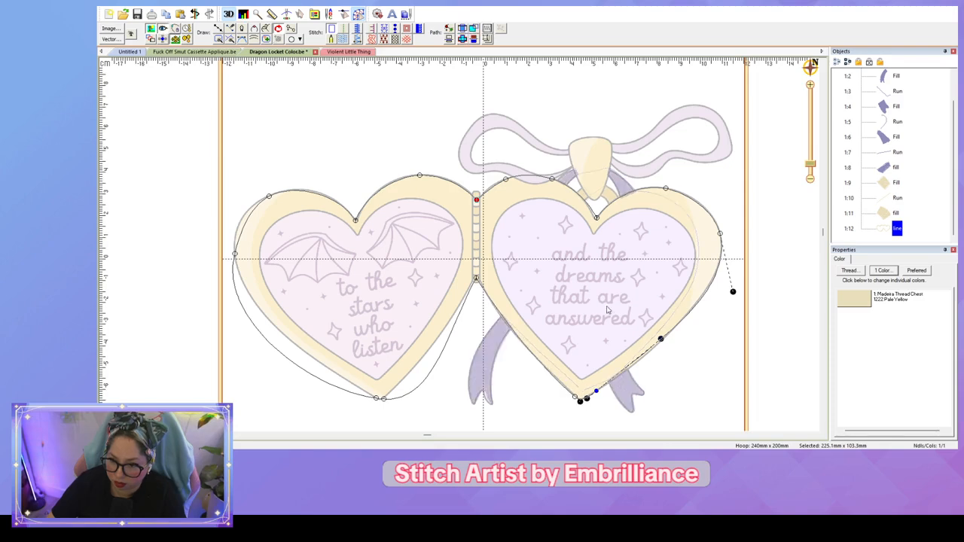
Step: Bend the left heart's inner lower edge to match the artwork between the bottom of the hinge and the heart's tip
{"action": "left_click", "coordinate": [477, 200]}
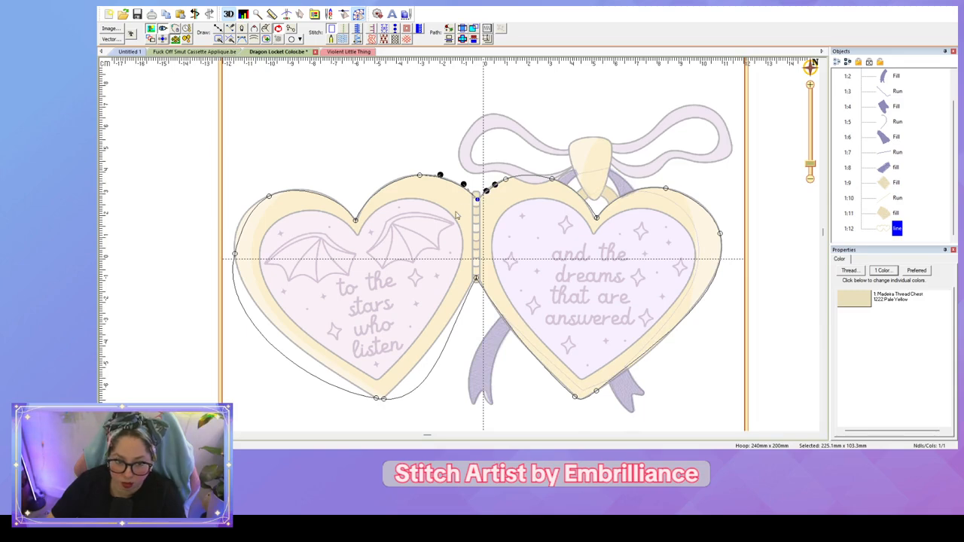
{"action": "left_click", "coordinate": [380, 398]}
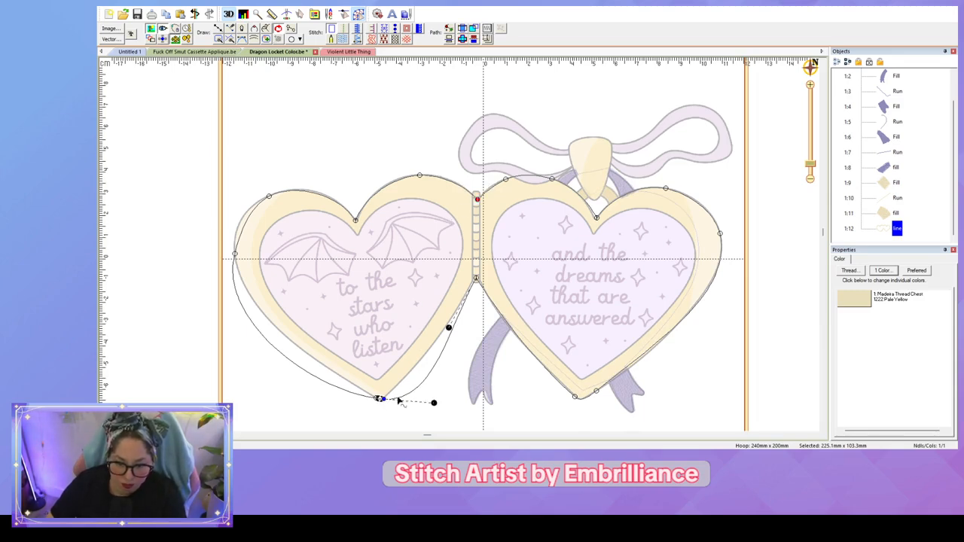
{"action": "left_click_drag", "start_coordinate": [434, 403], "coordinate": [431, 353]}
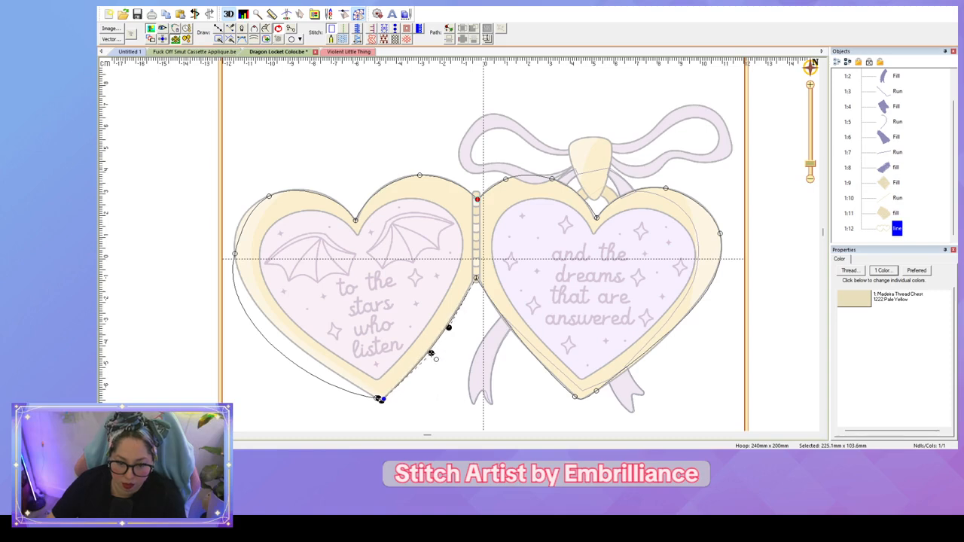
Step: Adjust the curves along the left heart's outer lower edge and its outer upper lobe to match the artwork
{"action": "left_click", "coordinate": [235, 256]}
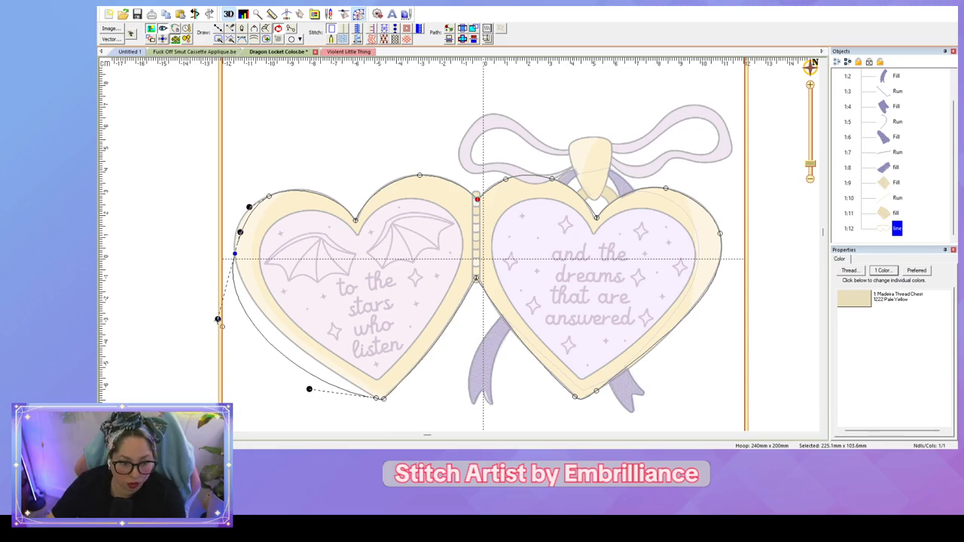
{"action": "left_click_drag", "start_coordinate": [217, 319], "coordinate": [250, 320]}
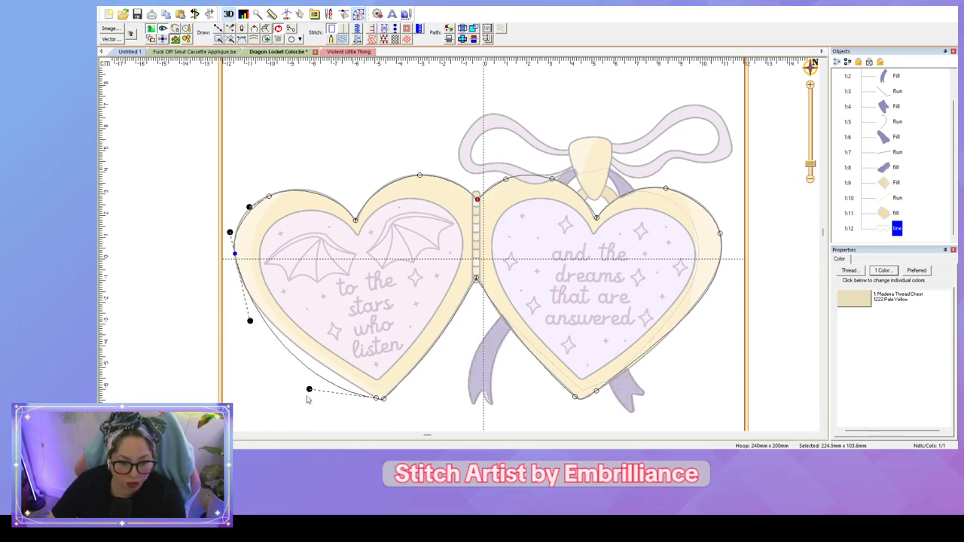
{"action": "left_click_drag", "start_coordinate": [308, 390], "coordinate": [300, 351]}
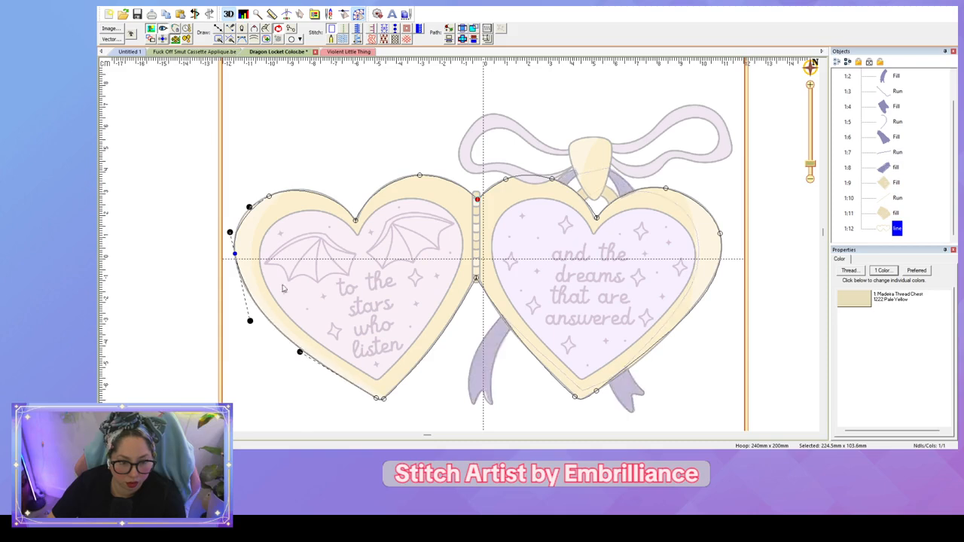
{"action": "left_click", "coordinate": [268, 196]}
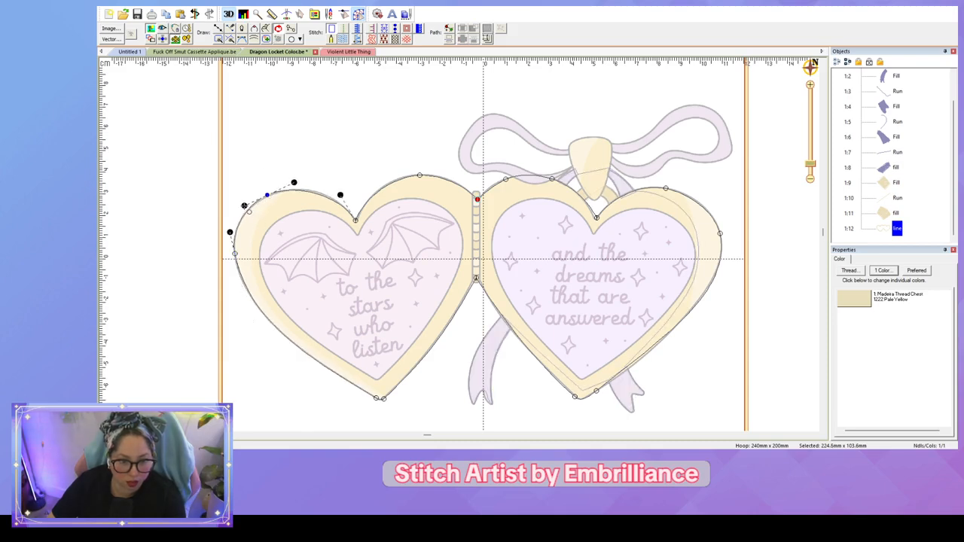
{"action": "left_click_drag", "start_coordinate": [293, 181], "coordinate": [301, 178]}
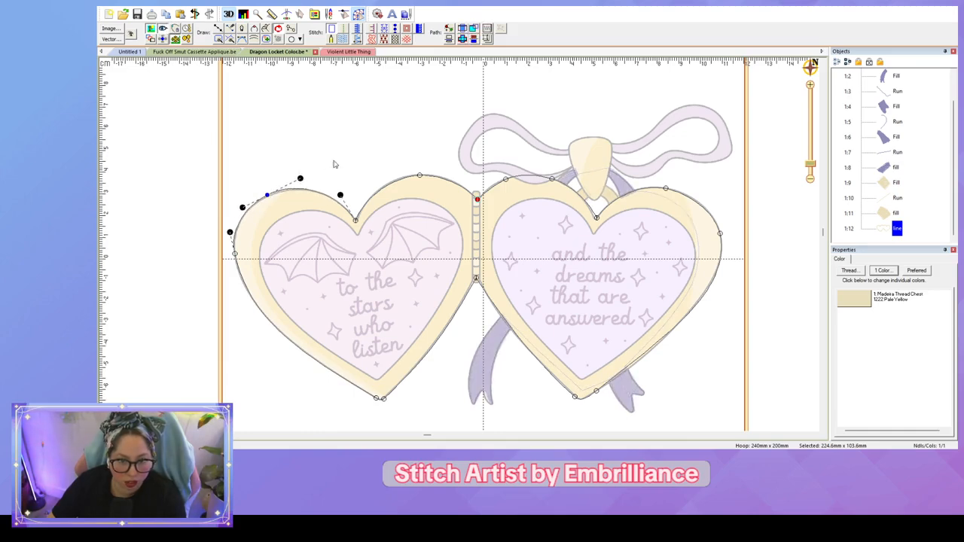
Step: Colour the double-heart outline 1037 Light Red and convert it from a line to a run stitch
{"action": "left_click", "coordinate": [878, 303]}
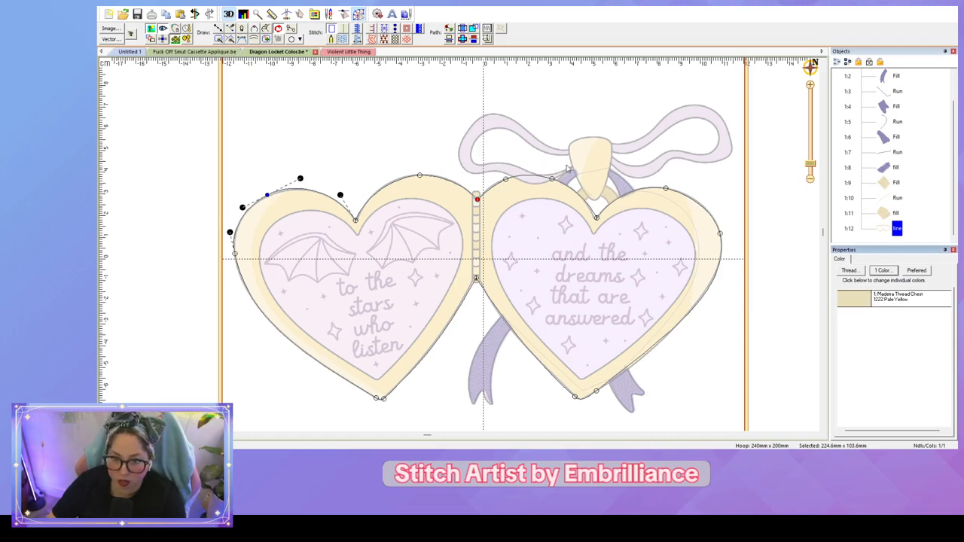
{"action": "left_click", "coordinate": [473, 259]}
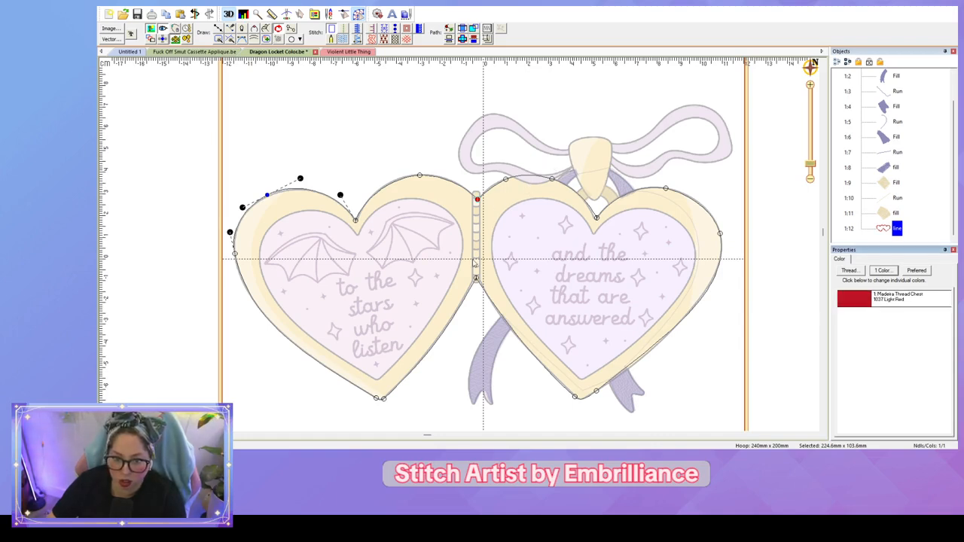
{"action": "left_click", "coordinate": [344, 39]}
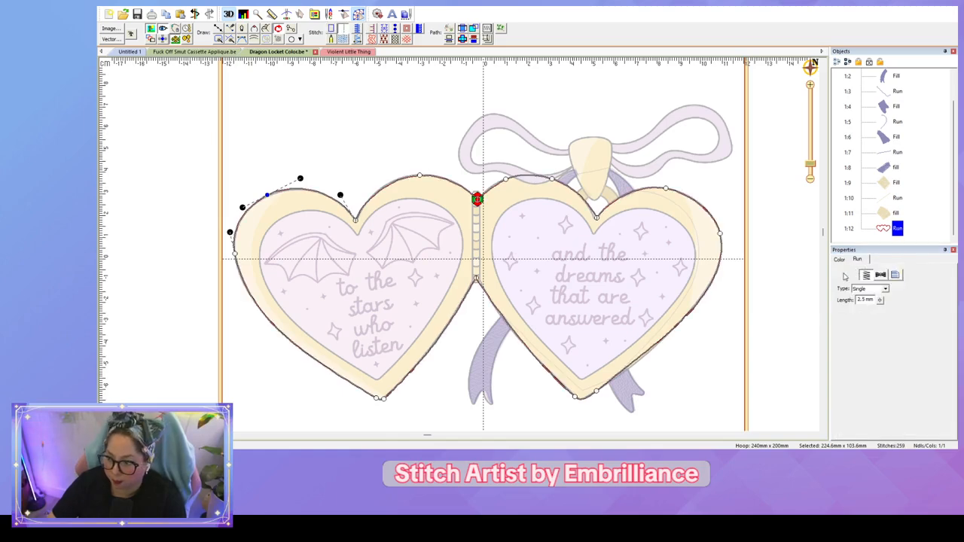
Step: Turn on the tie at entry for the red heart run and set its stitch length to 3.0 mm
{"action": "left_click", "coordinate": [880, 275]}
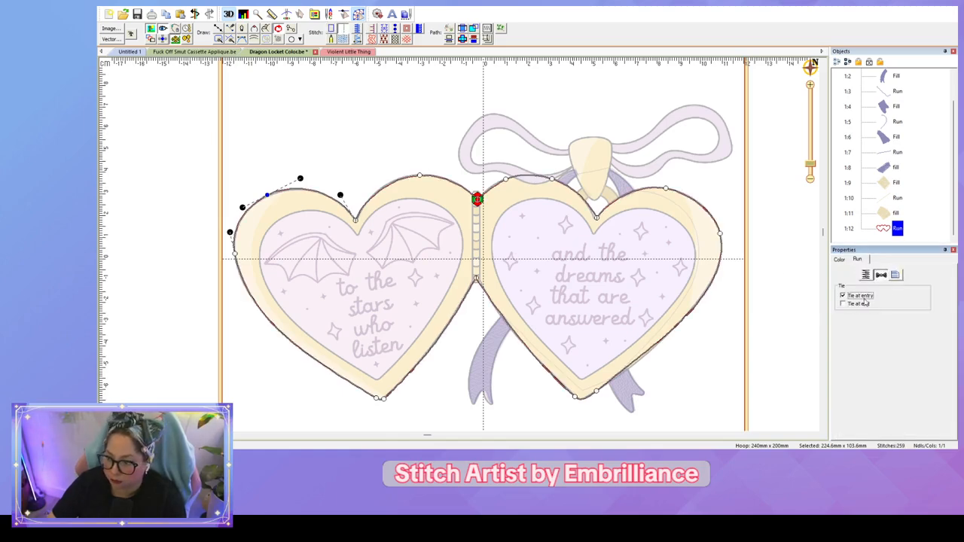
{"action": "left_click", "coordinate": [838, 259]}
{"action": "left_click", "coordinate": [858, 259]}
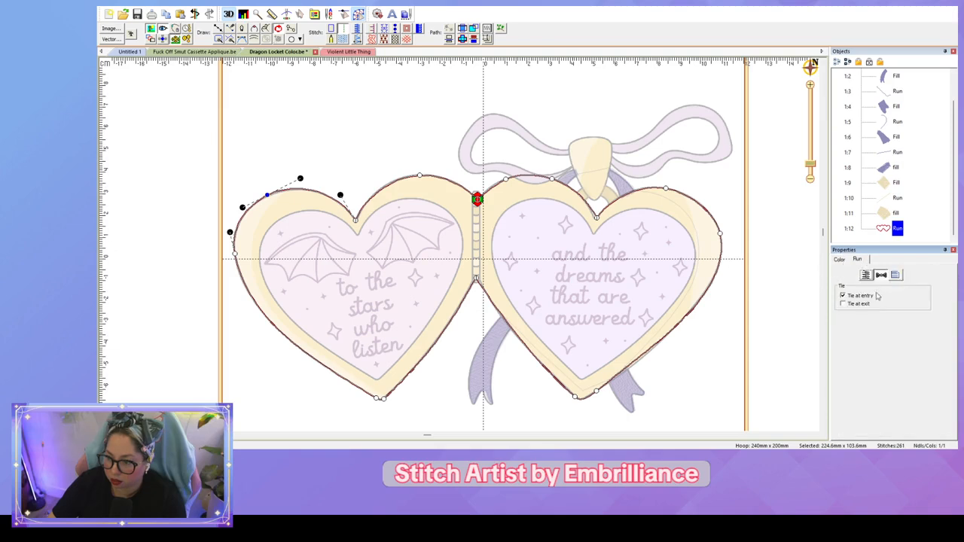
{"action": "left_click", "coordinate": [866, 275]}
{"action": "left_click_drag", "start_coordinate": [867, 300], "coordinate": [847, 299]}
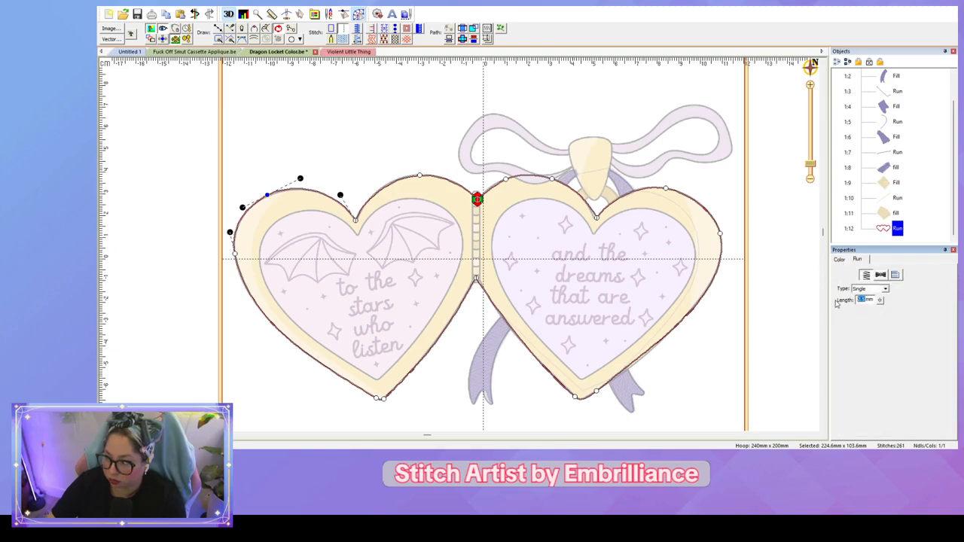
{"action": "type", "text": "3.0"}
{"action": "key", "text": "Tab"}
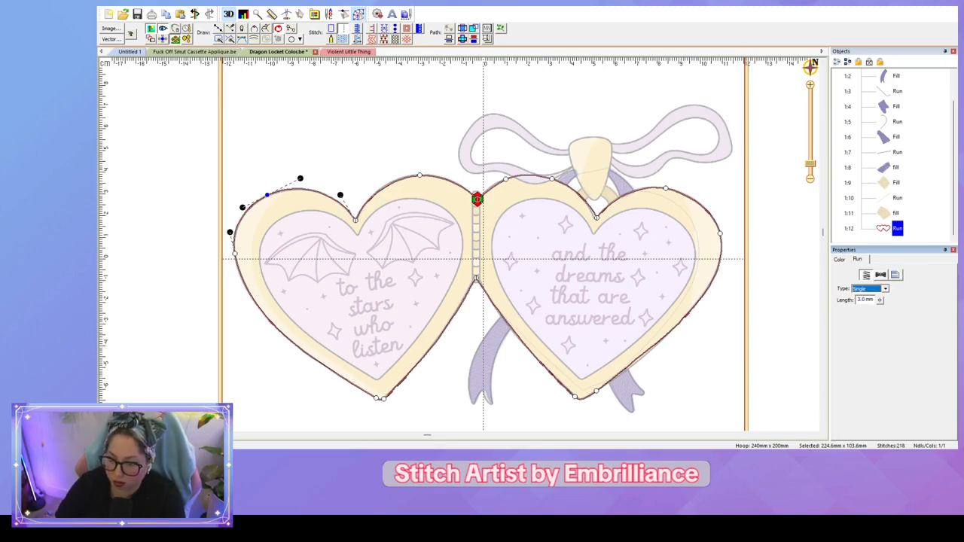
{"action": "left_click", "coordinate": [880, 275]}
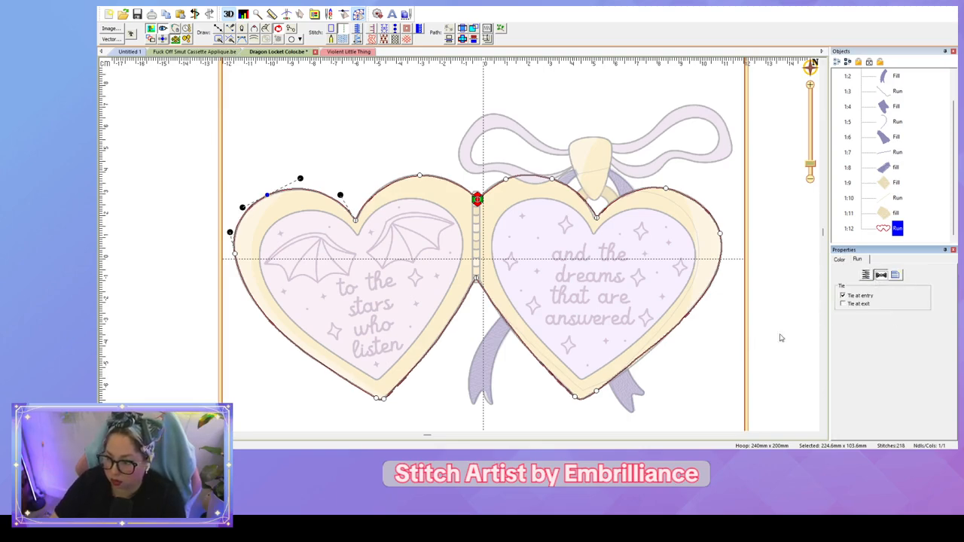
{"action": "left_click", "coordinate": [857, 304]}
{"action": "left_click", "coordinate": [749, 366]}
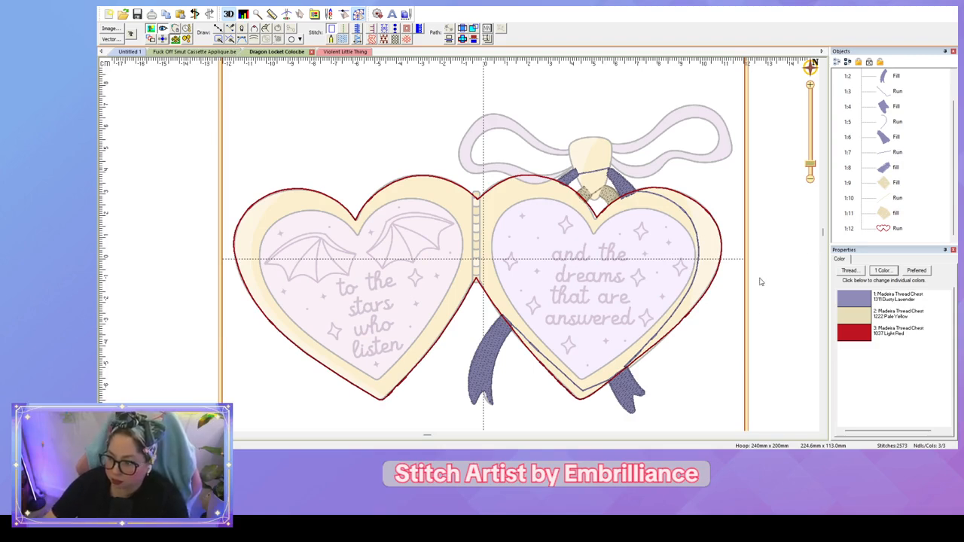
Step: Duplicate the red double-heart run and colour the copy 1133 Blue
{"action": "left_click", "coordinate": [887, 228]}
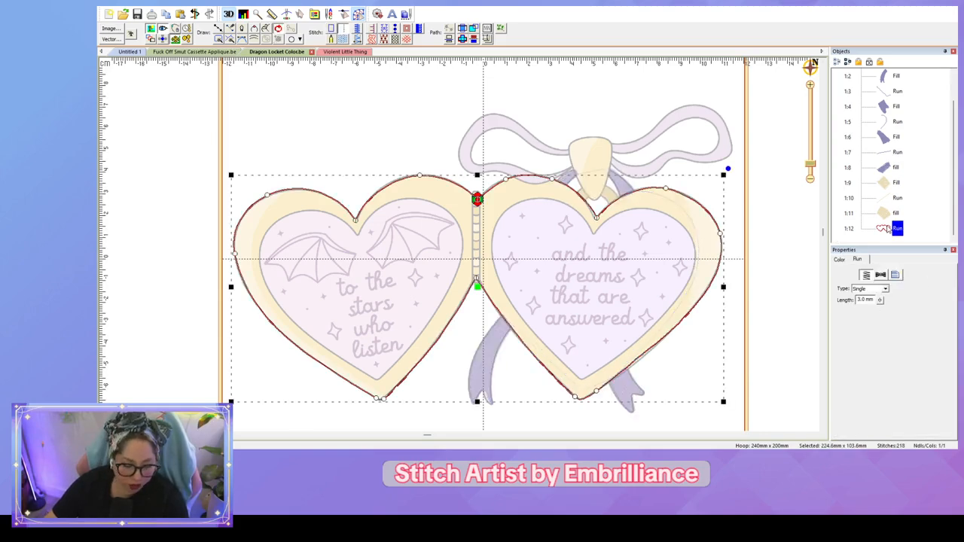
{"action": "key", "text": "ctrl+d"}
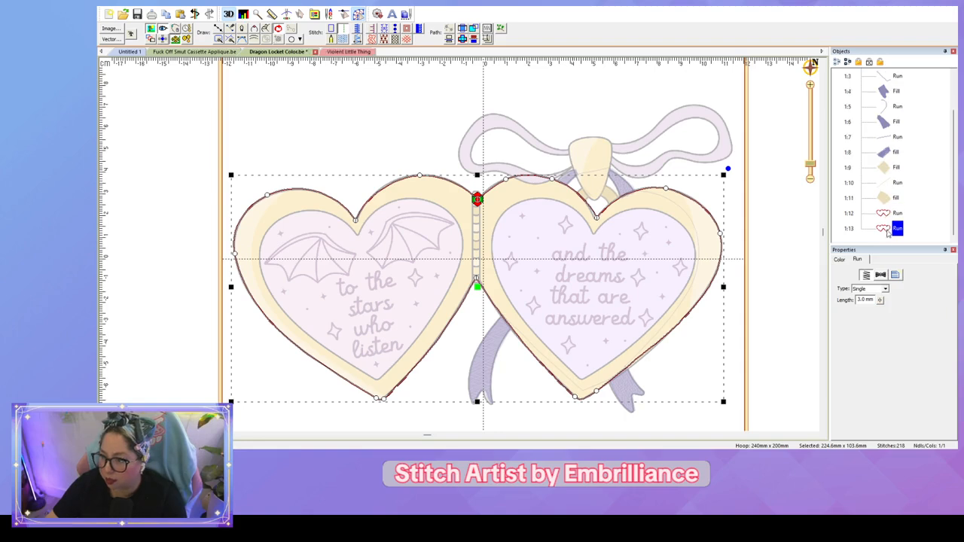
{"action": "left_click", "coordinate": [839, 259]}
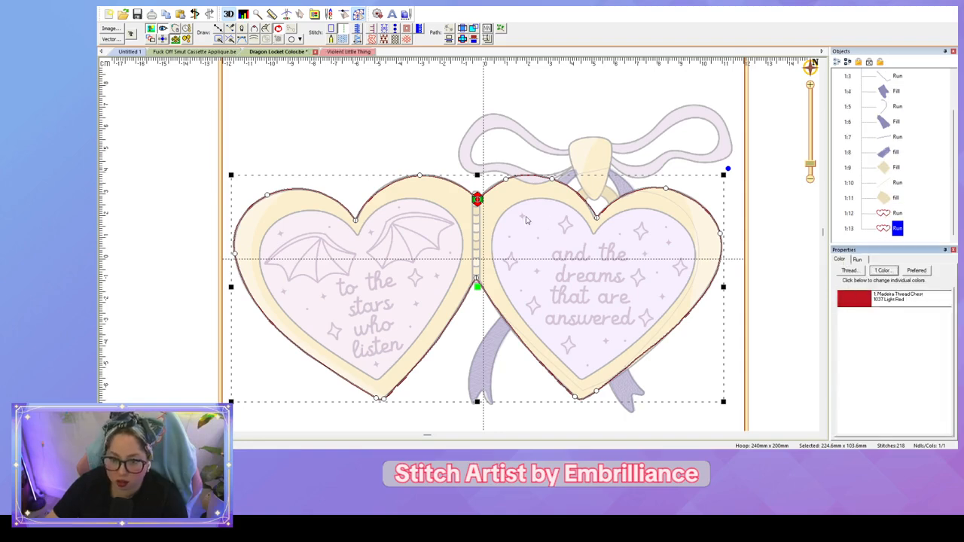
{"action": "left_click", "coordinate": [468, 204]}
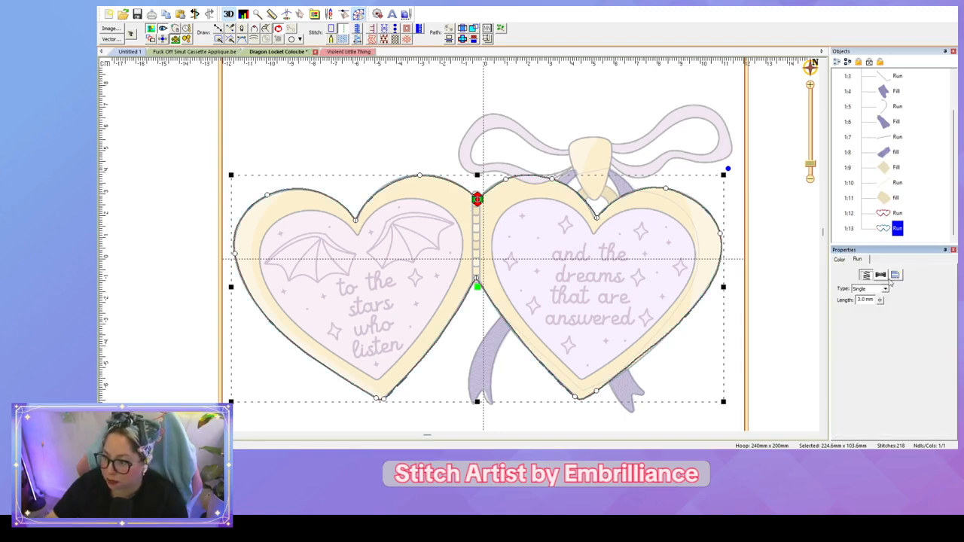
Step: Apply the 3.5 mm Bean quick style to the blue heart outline and check its entry and exit ties
{"action": "left_click", "coordinate": [893, 276]}
{"action": "left_click", "coordinate": [866, 311]}
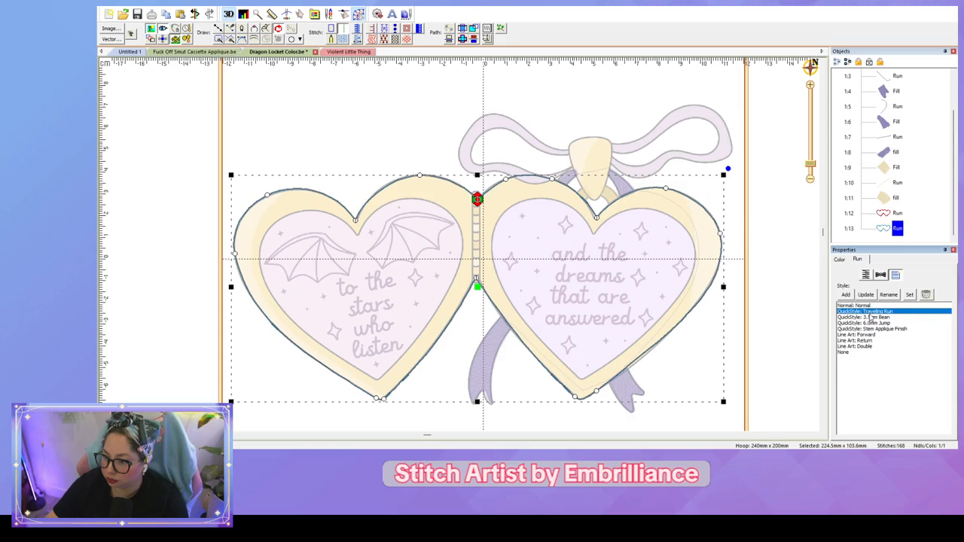
{"action": "left_click", "coordinate": [880, 275]}
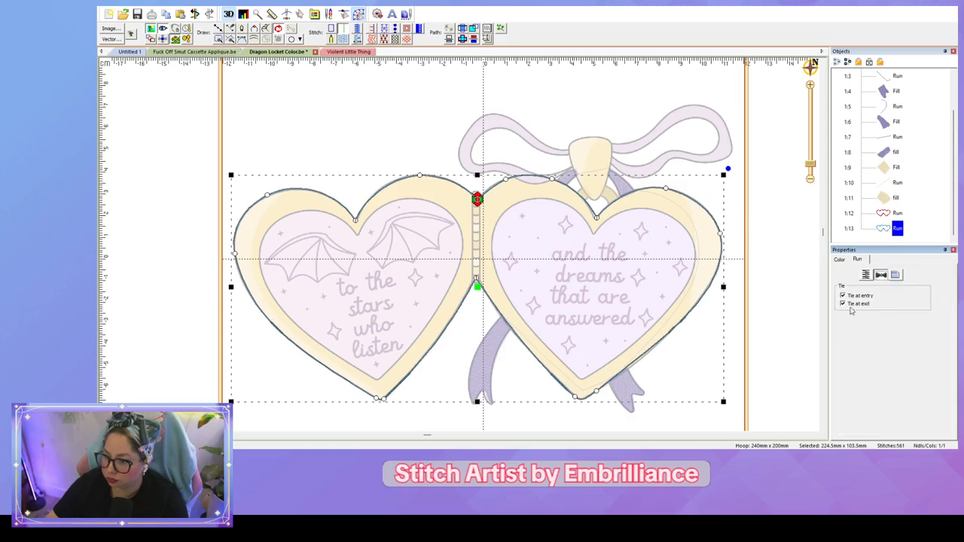
{"action": "left_click", "coordinate": [781, 306]}
{"action": "scroll", "coordinate": [770, 264], "scroll_direction": "down", "scroll_amount": 2}
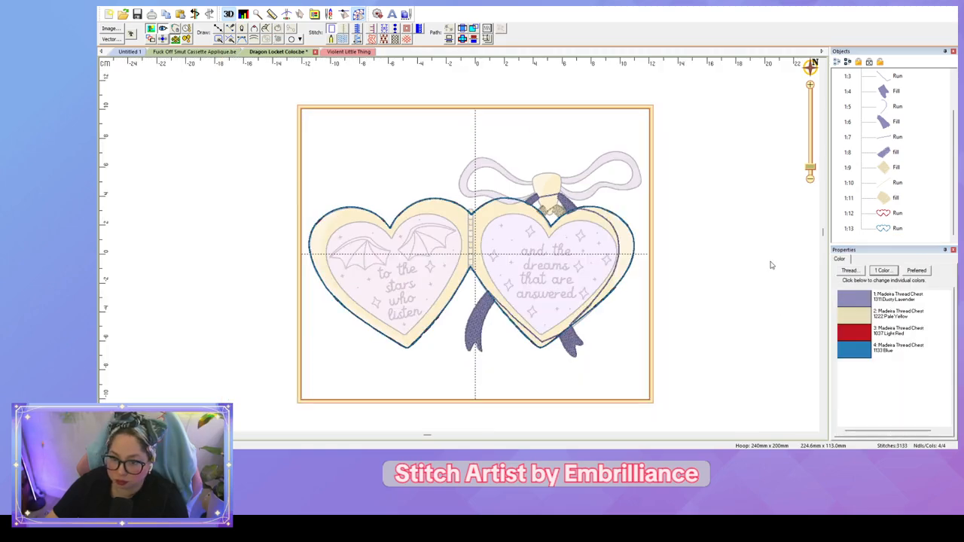
{"action": "scroll", "coordinate": [770, 264], "scroll_direction": "up", "scroll_amount": 2}
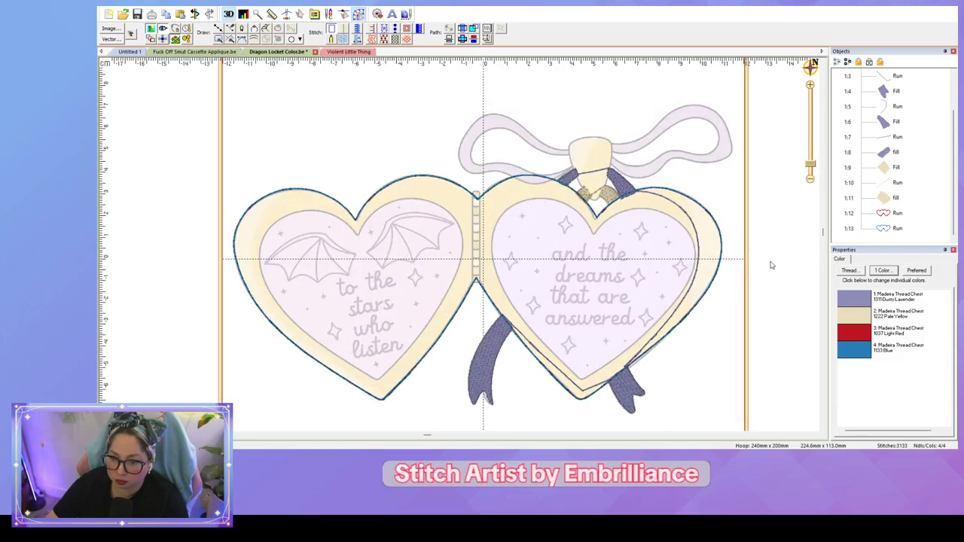
{"action": "left_click", "coordinate": [884, 230]}
{"action": "left_click", "coordinate": [839, 260]}
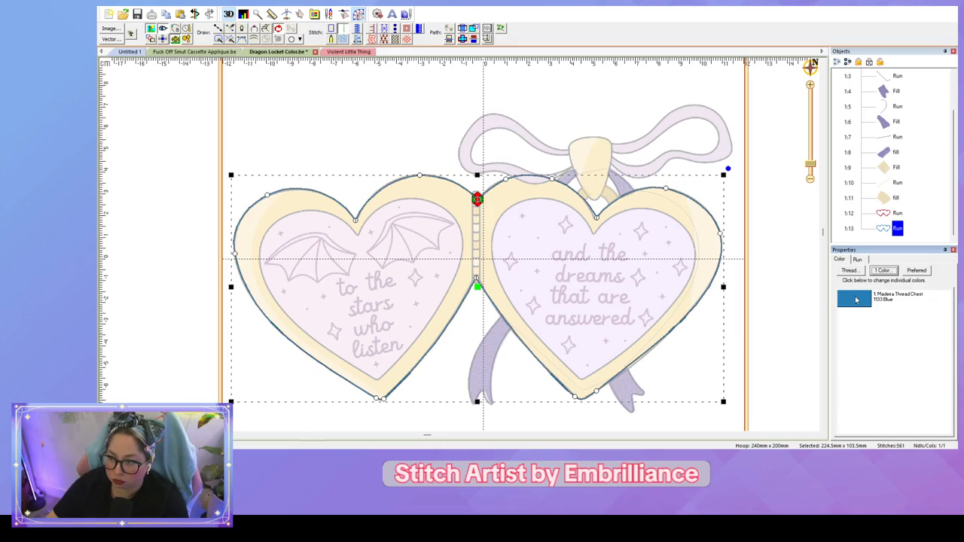
{"action": "left_click", "coordinate": [771, 245]}
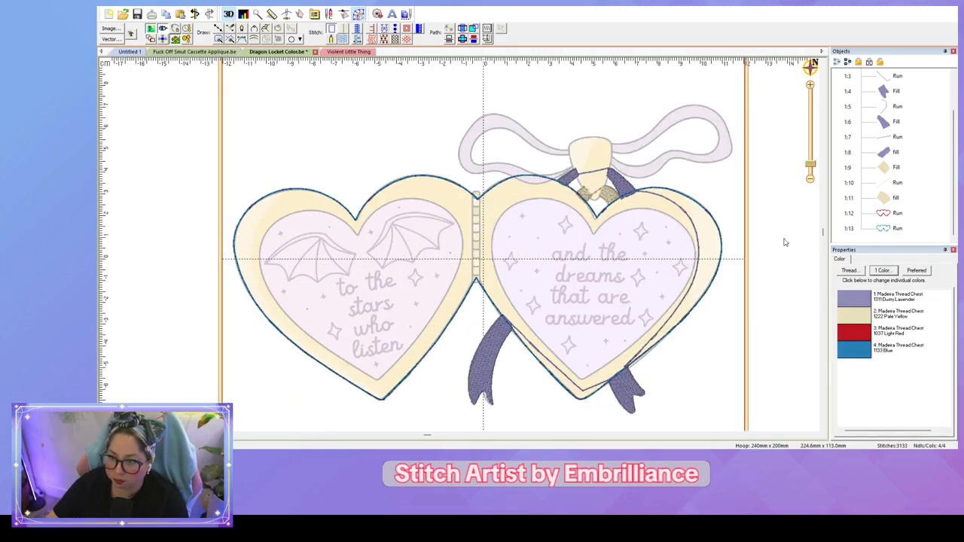
Step: Rename the red heart outline object as Placement and the blue one as Material
{"action": "double_click", "coordinate": [897, 213]}
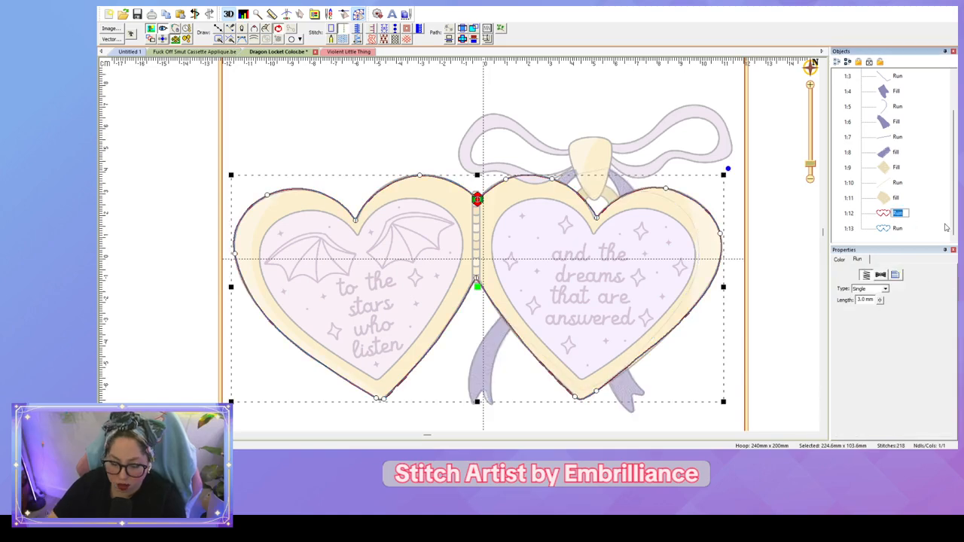
{"action": "type", "text": "Placement"}
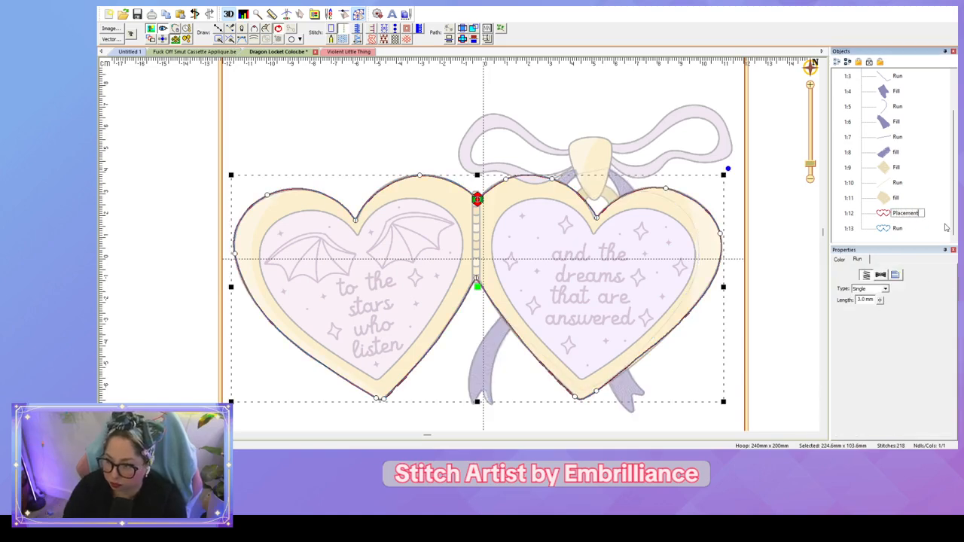
{"action": "key", "text": "Return"}
{"action": "double_click", "coordinate": [896, 229]}
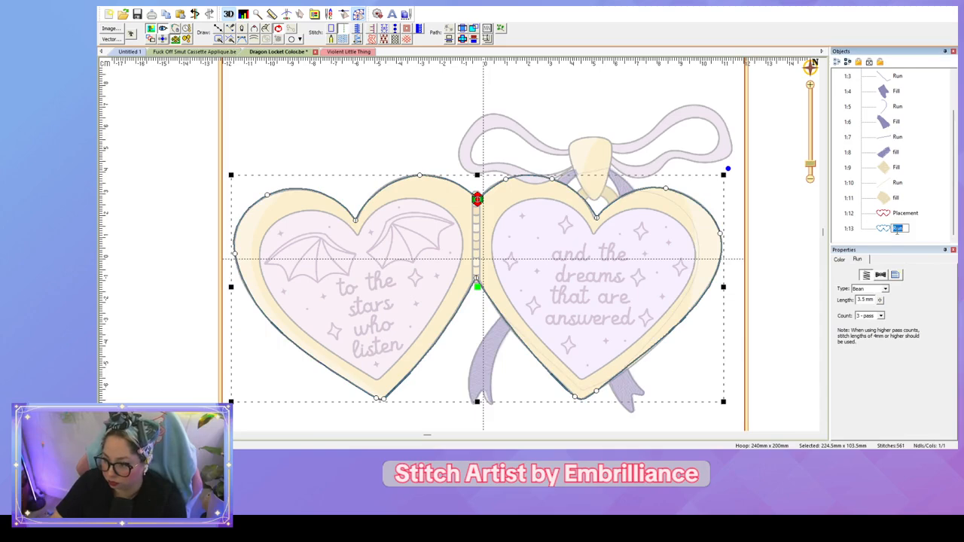
{"action": "type", "text": "Material"}
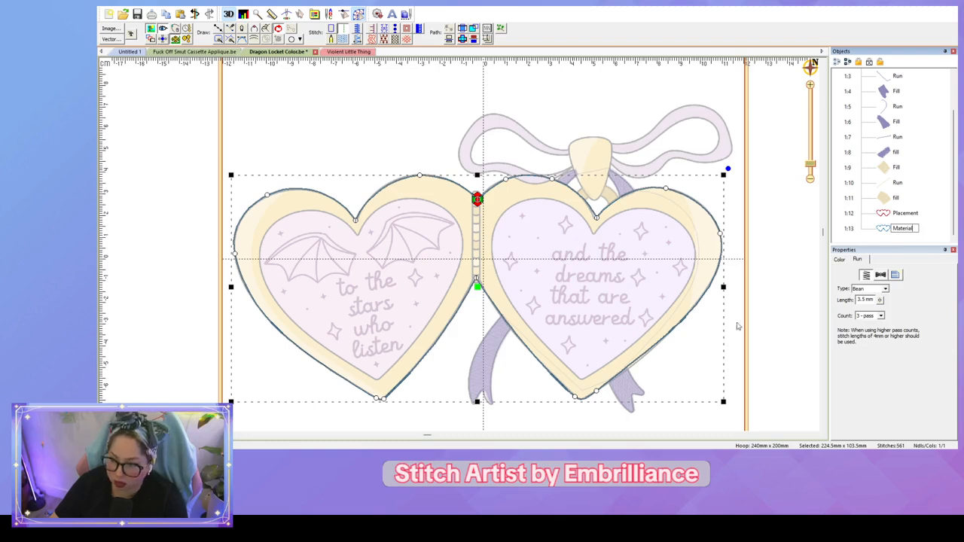
Step: Draw a closed outline with curve points around the inner pink heart containing the wings and "to the stars who listen"
{"action": "left_click", "coordinate": [760, 308]}
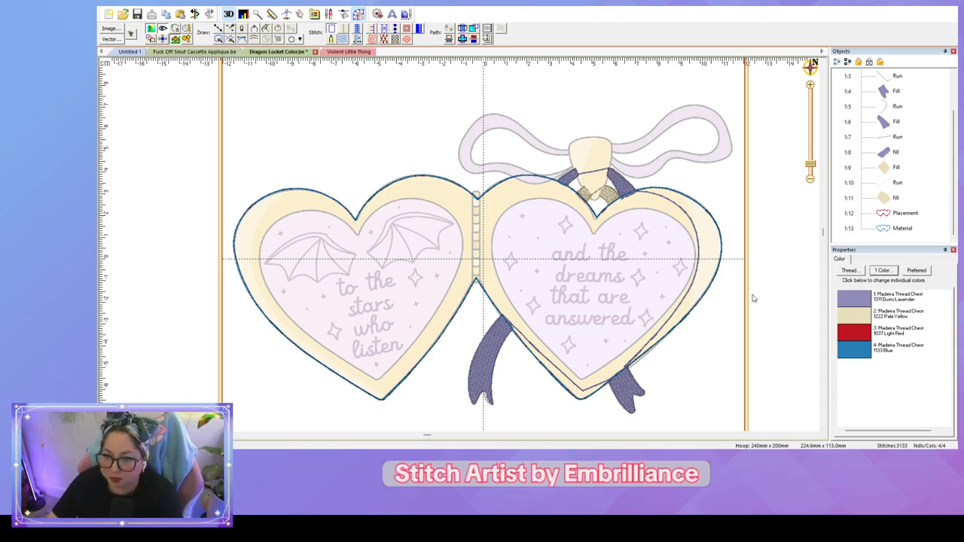
{"action": "scroll", "coordinate": [770, 252], "scroll_direction": "down", "scroll_amount": 2}
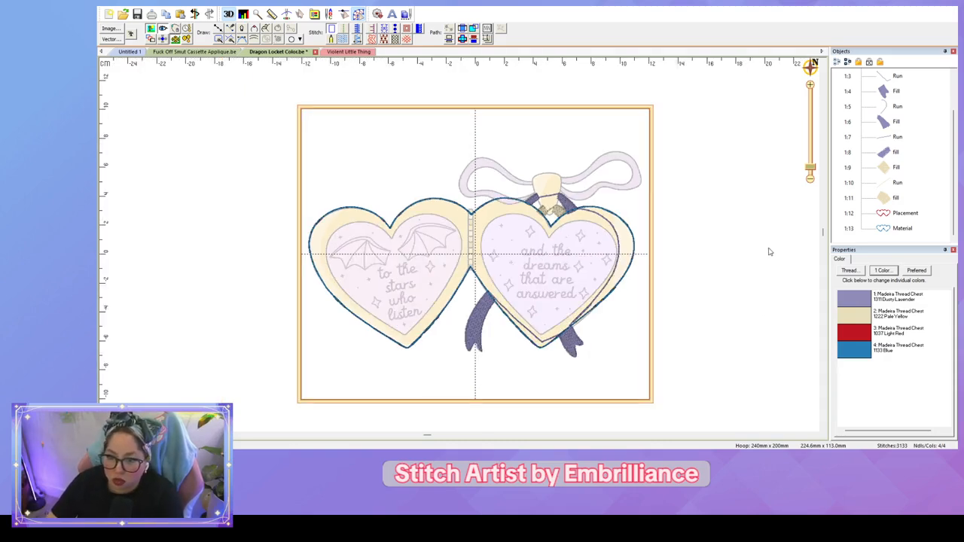
{"action": "scroll", "coordinate": [769, 251], "scroll_direction": "up", "scroll_amount": 2}
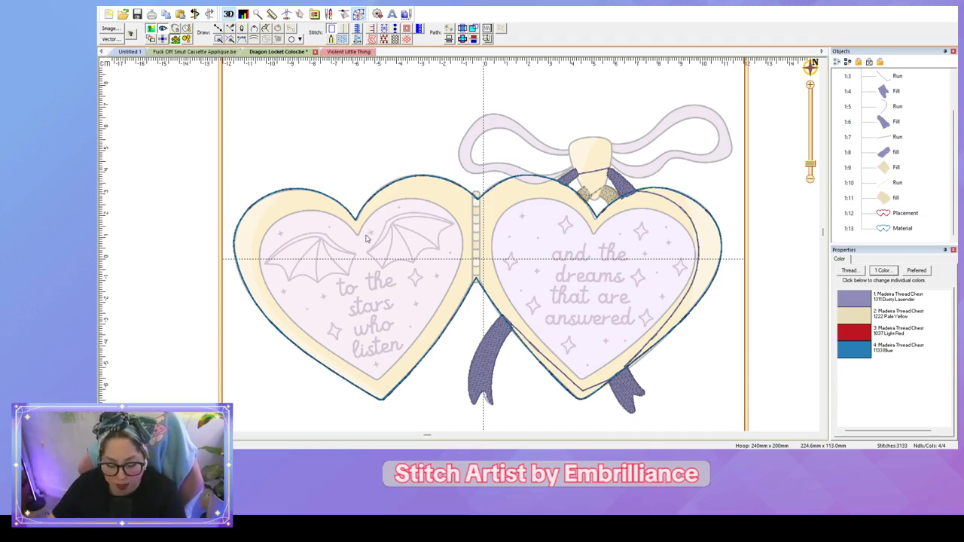
{"action": "key", "text": "d"}
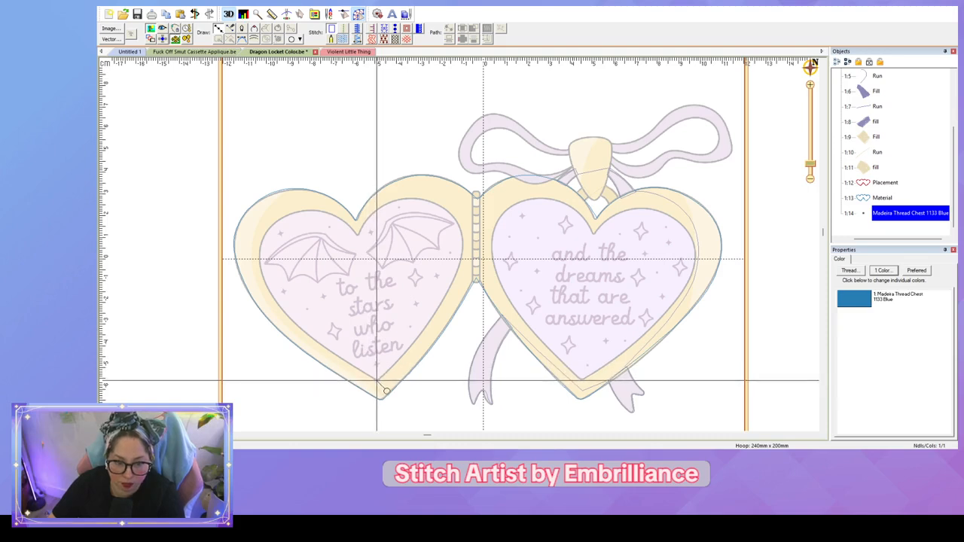
{"action": "left_click", "coordinate": [377, 378]}
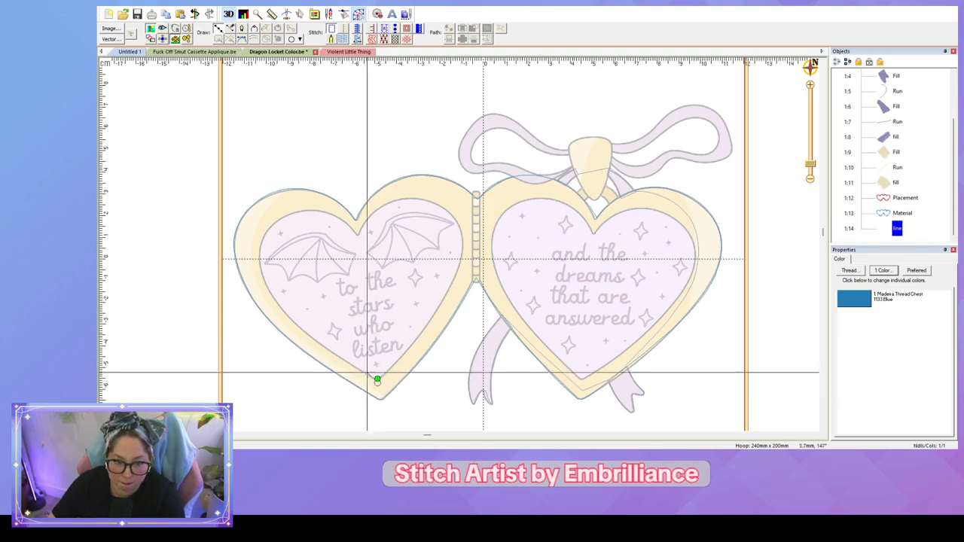
{"action": "left_click", "coordinate": [260, 257]}
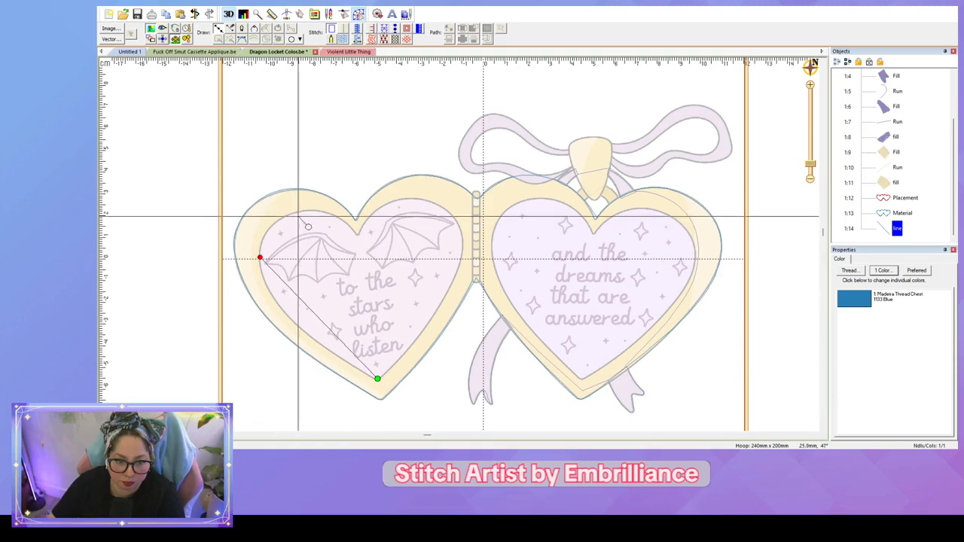
{"action": "left_click", "coordinate": [299, 213]}
{"action": "left_click", "coordinate": [358, 232]}
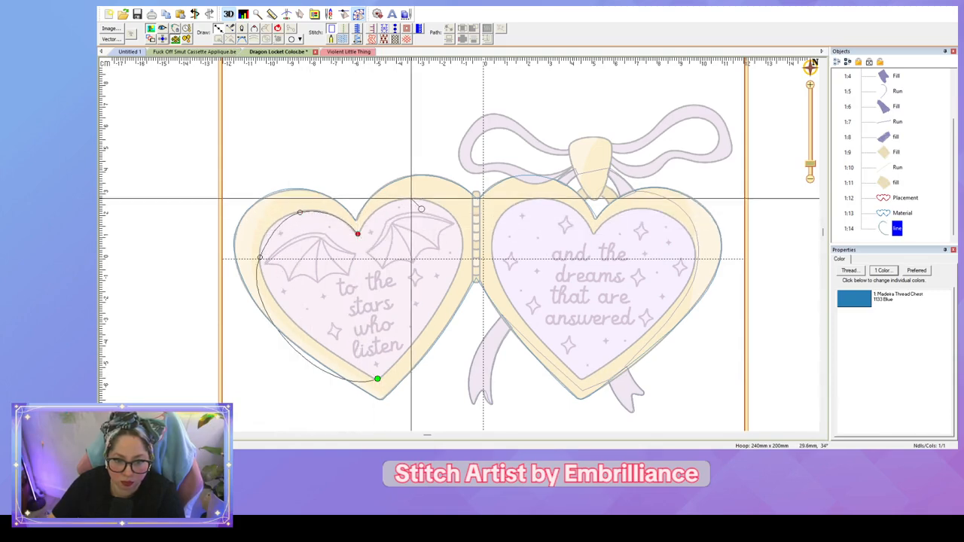
{"action": "left_click", "coordinate": [410, 198]}
{"action": "left_click", "coordinate": [460, 226]}
{"action": "left_click", "coordinate": [462, 249]}
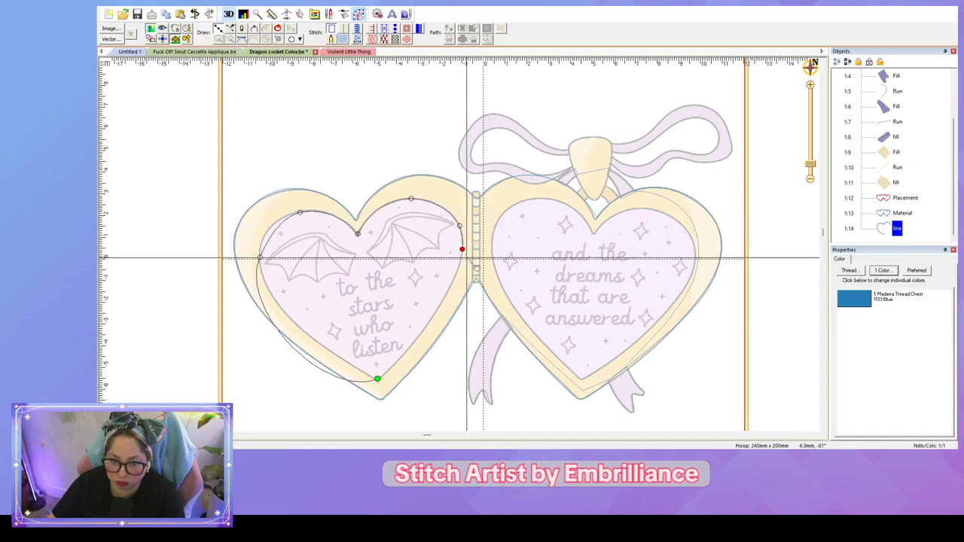
{"action": "right_click", "coordinate": [472, 272]}
Step: Reshape the new heart outline's lower tip, left side and left lobe to follow the edge of the pink panel
{"action": "left_click", "coordinate": [378, 379]}
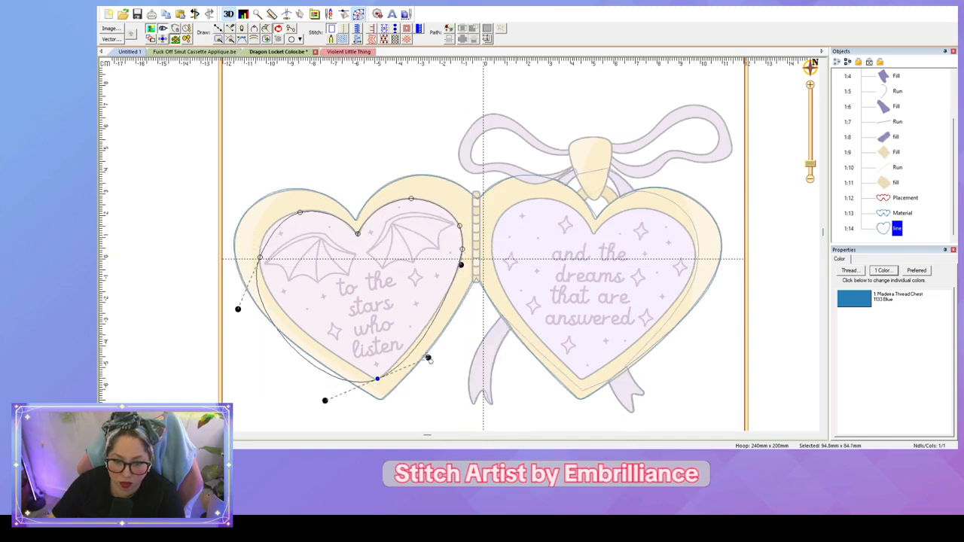
{"action": "left_click_drag", "start_coordinate": [429, 358], "coordinate": [425, 353]}
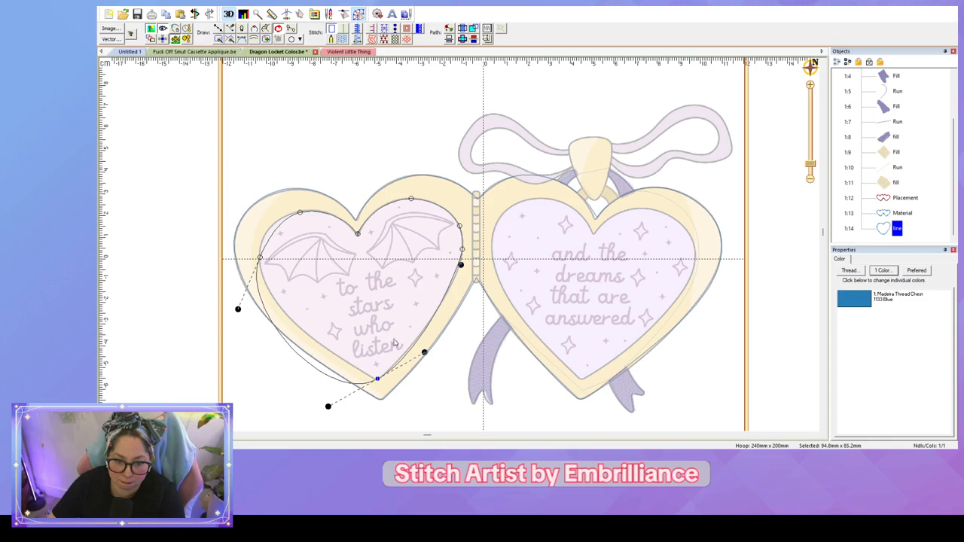
{"action": "left_click_drag", "start_coordinate": [327, 406], "coordinate": [340, 356]}
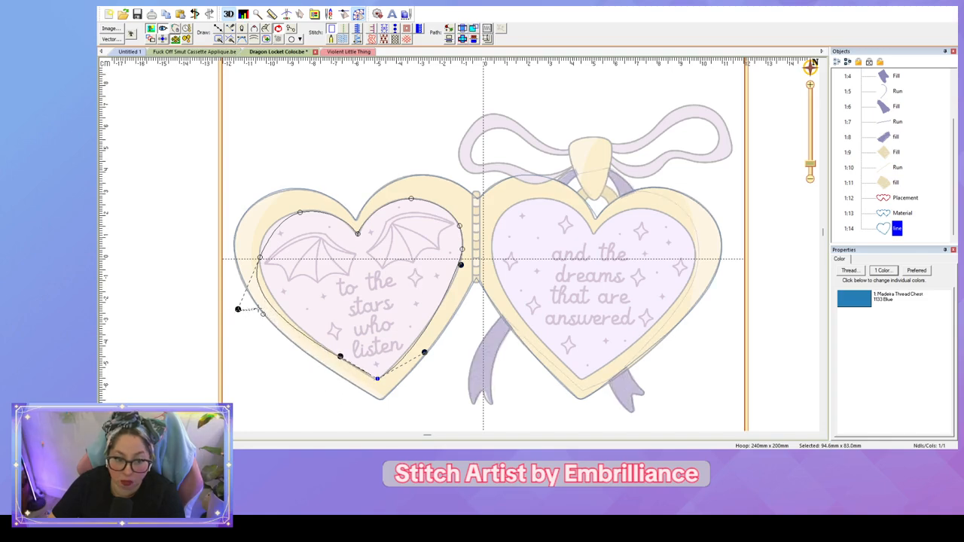
{"action": "left_click_drag", "start_coordinate": [238, 309], "coordinate": [259, 315]}
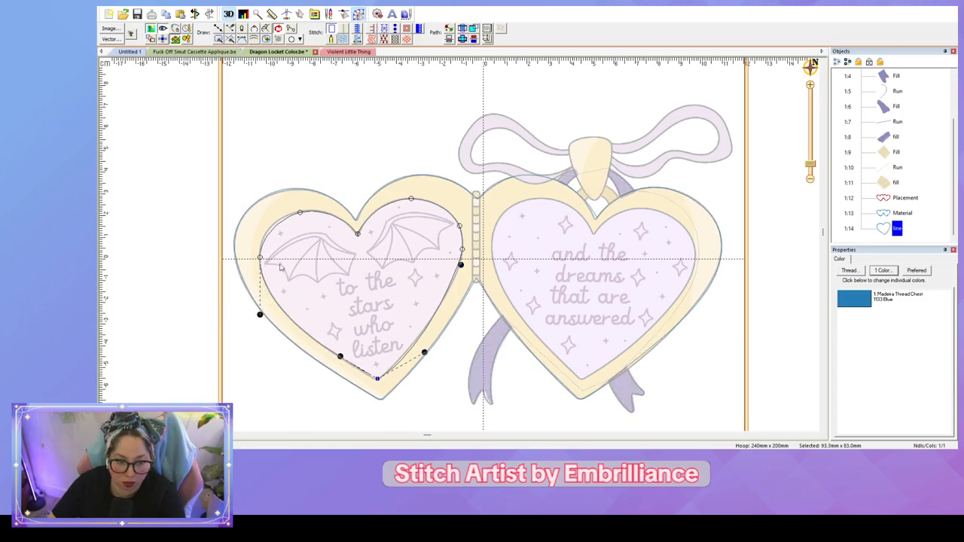
{"action": "left_click", "coordinate": [298, 213]}
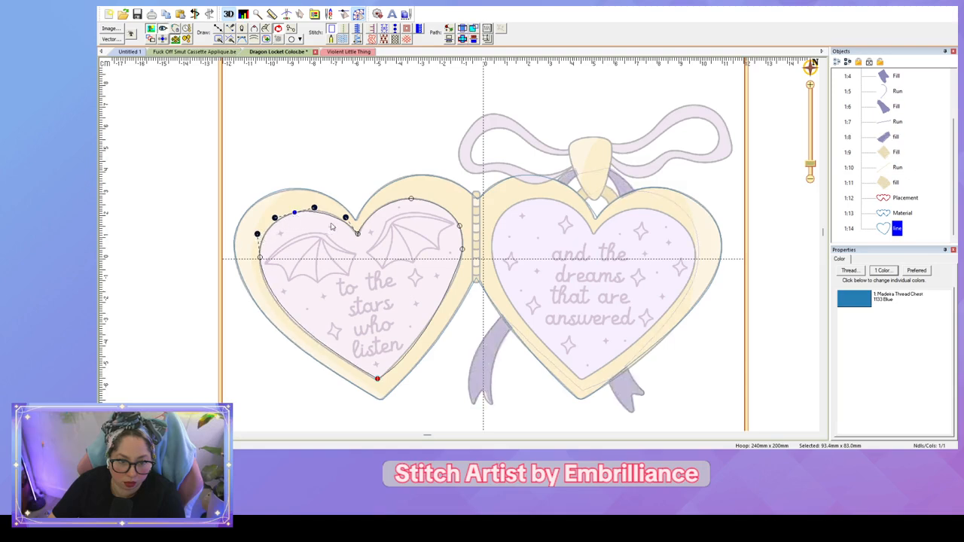
{"action": "left_click_drag", "start_coordinate": [345, 218], "coordinate": [335, 208]}
Step: Refine the pink heart outline's right side, bottom point and lower-left curve to match the artwork
{"action": "left_click", "coordinate": [462, 249]}
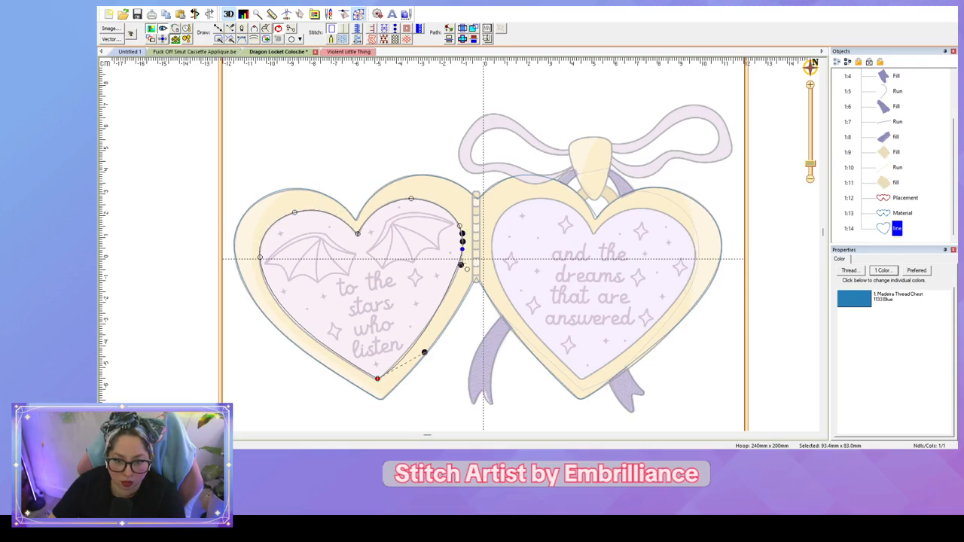
{"action": "left_click_drag", "start_coordinate": [424, 353], "coordinate": [421, 346]}
{"action": "left_click", "coordinate": [378, 380]}
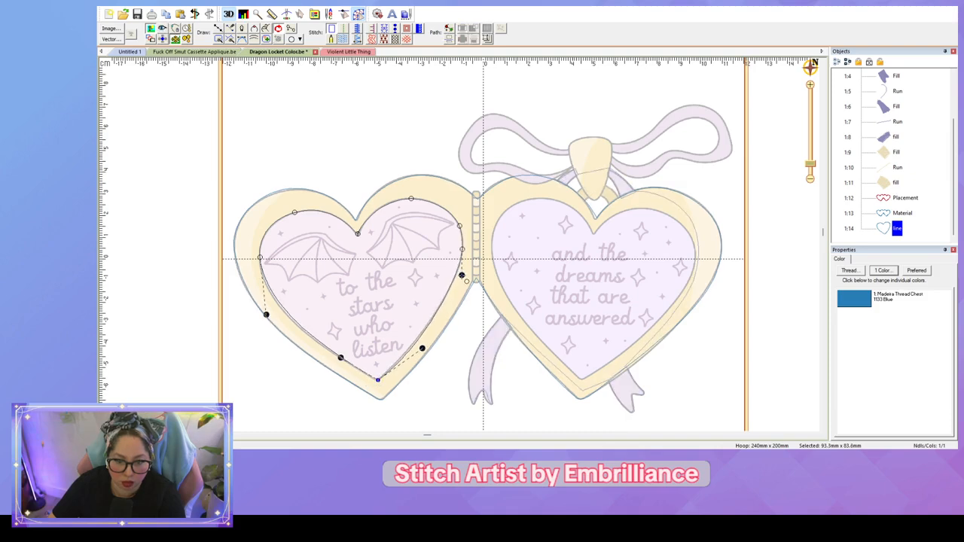
{"action": "left_click_drag", "start_coordinate": [462, 276], "coordinate": [462, 273]}
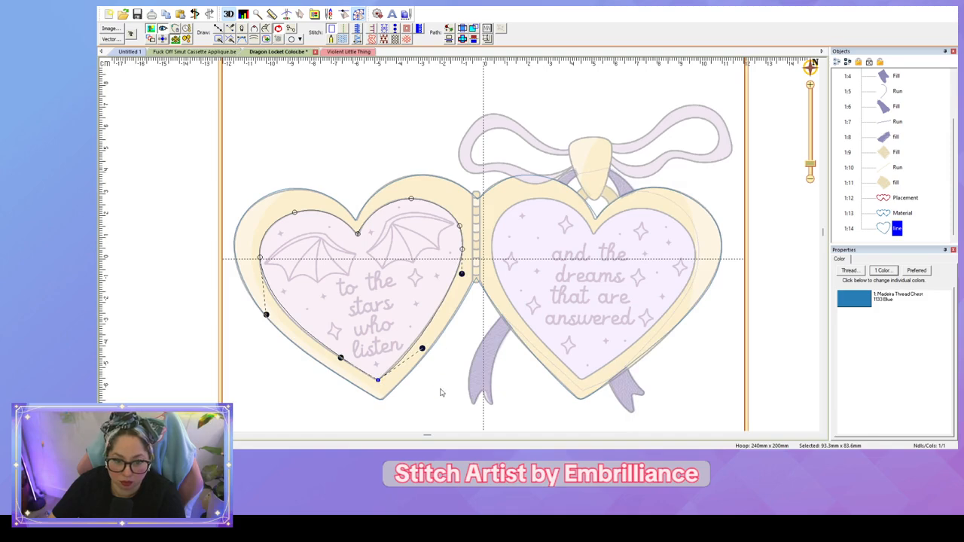
{"action": "mouse_move", "coordinate": [341, 358]}
{"action": "left_mouse_down"}
{"action": "mouse_move", "coordinate": [327, 350]}
{"action": "mouse_move", "coordinate": [332, 358]}
{"action": "left_mouse_up"}
{"action": "left_click_drag", "start_coordinate": [266, 315], "coordinate": [260, 308]}
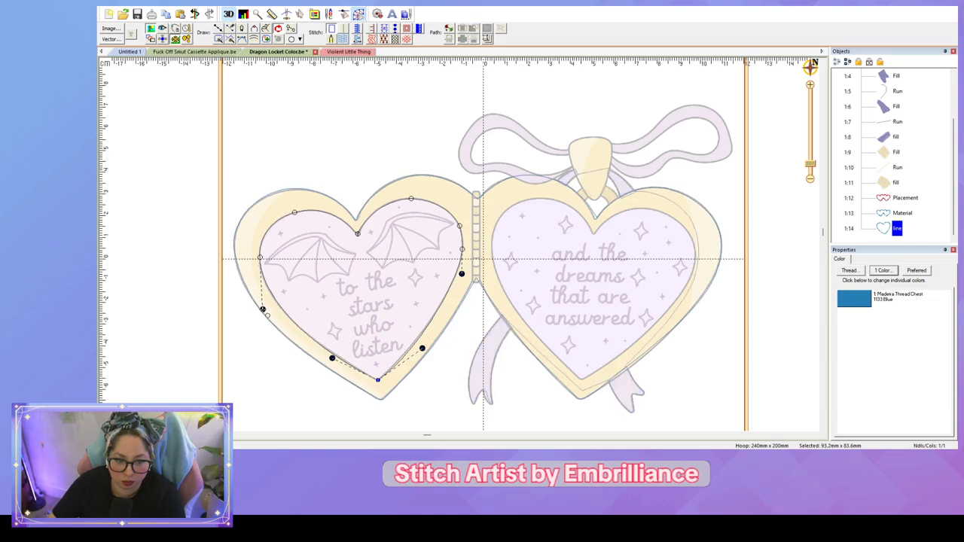
Step: Convert the pink heart outline to a single run stitch in 1037 Light Red, with a tie at entry
{"action": "left_click", "coordinate": [343, 30]}
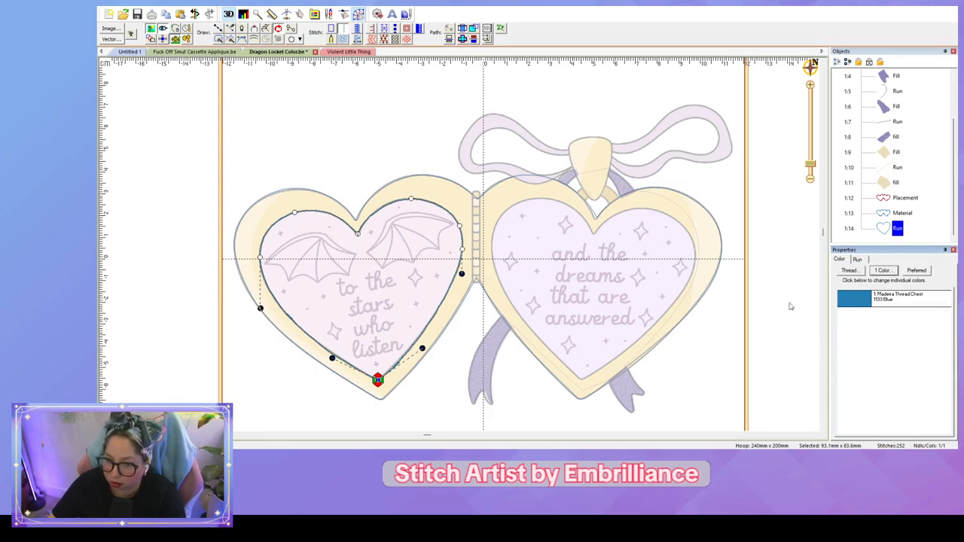
{"action": "left_click", "coordinate": [857, 259]}
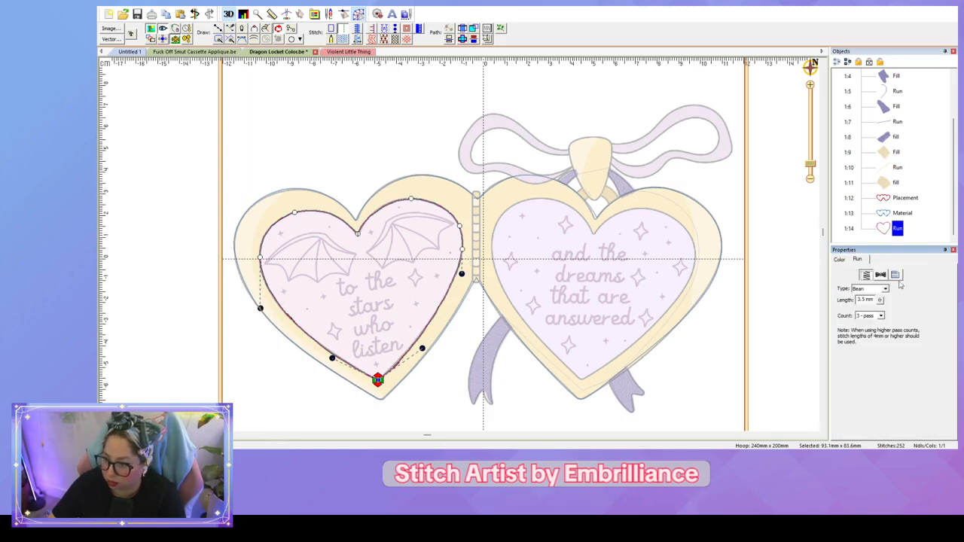
{"action": "left_click", "coordinate": [866, 311]}
{"action": "left_click", "coordinate": [880, 275]}
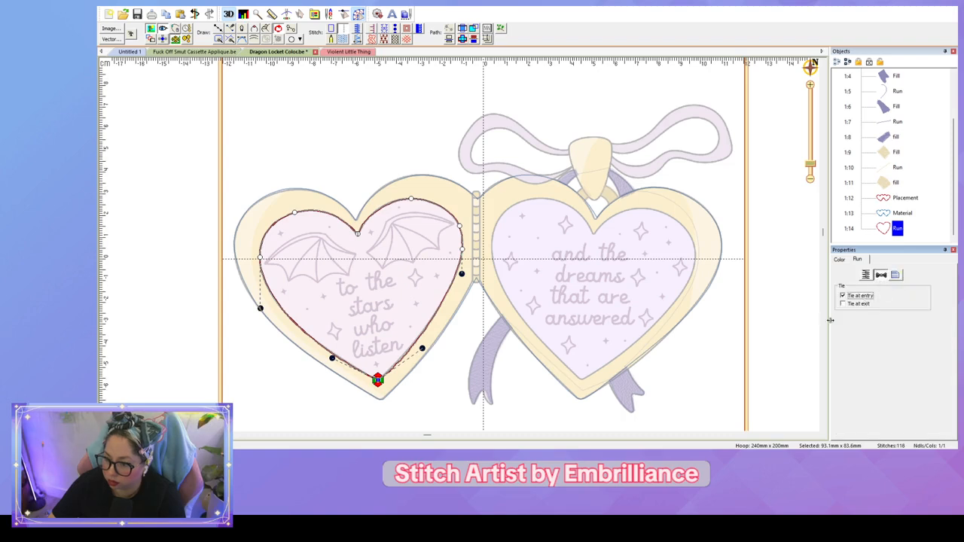
{"action": "left_click", "coordinate": [362, 288]}
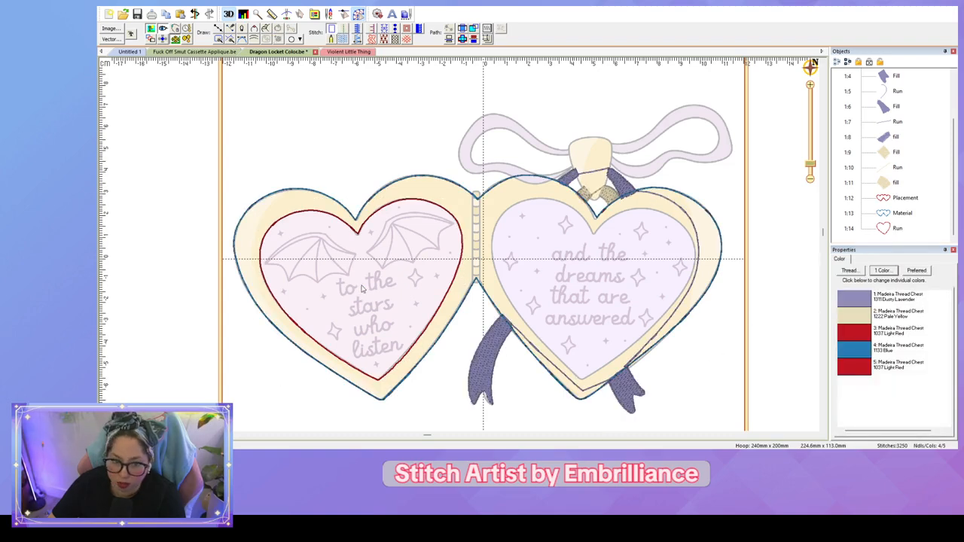
Step: Duplicate the red inner heart run, then move and rotate the copy to fit the lavender heart panel
{"action": "left_click", "coordinate": [397, 364]}
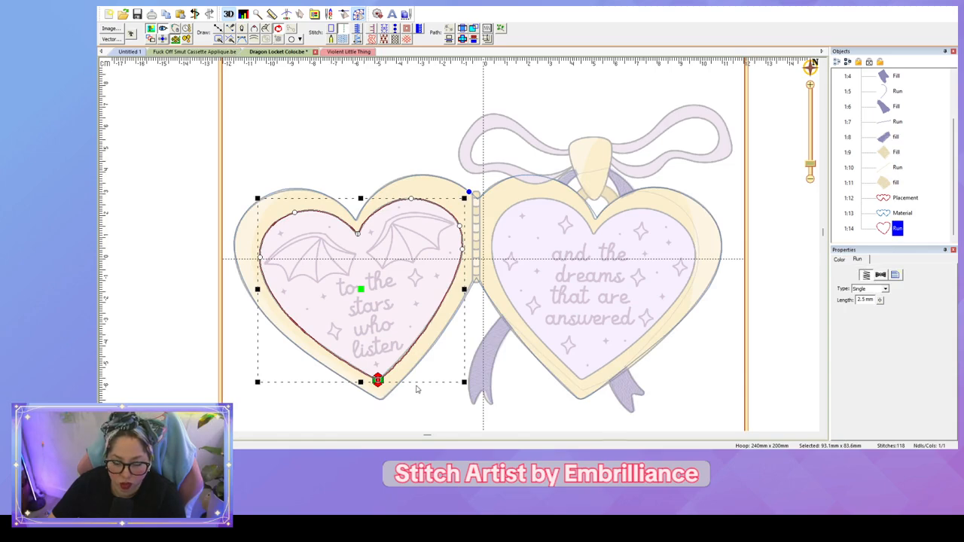
{"action": "key", "text": "ctrl+d"}
{"action": "left_click_drag", "start_coordinate": [358, 291], "coordinate": [571, 291]}
{"action": "left_click_drag", "start_coordinate": [682, 191], "coordinate": [702, 216]}
{"action": "left_click_drag", "start_coordinate": [583, 292], "coordinate": [594, 292]}
{"action": "left_click", "coordinate": [713, 379]}
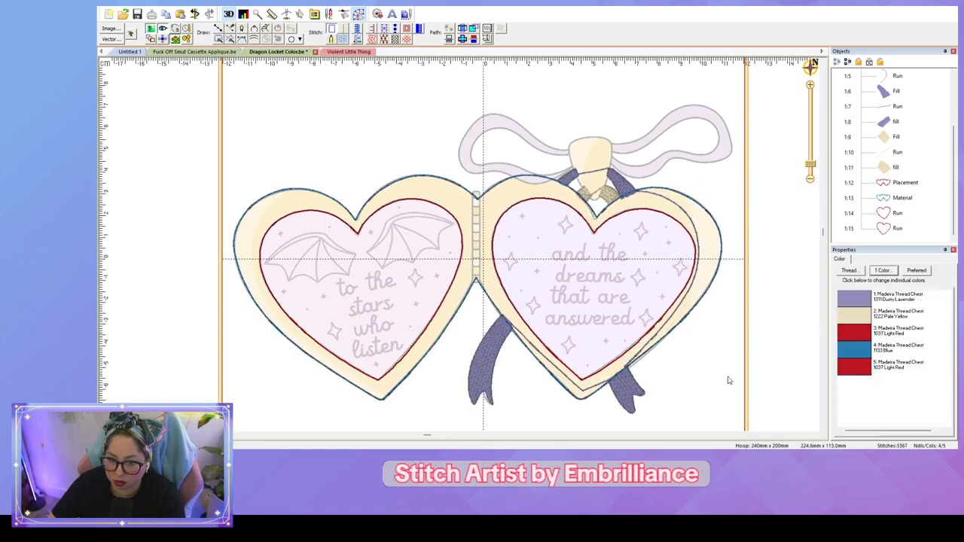
Step: Duplicate both red inner hearts, colour the copies 1133 Blue, and apply the 3.5 mm, 3-pass Bean quick style
{"action": "left_click", "coordinate": [897, 213]}
{"action": "left_click", "coordinate": [897, 228], "text": "shift"}
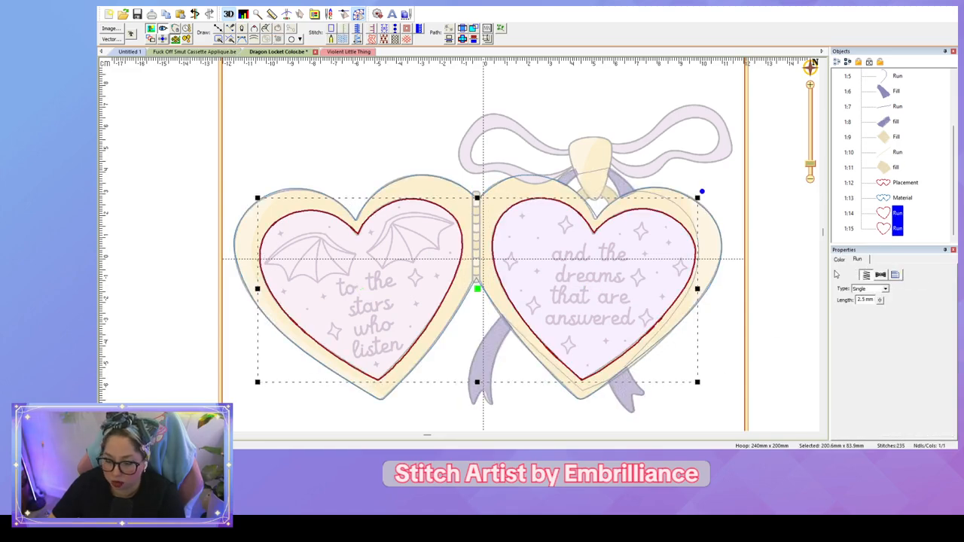
{"action": "left_click", "coordinate": [840, 260]}
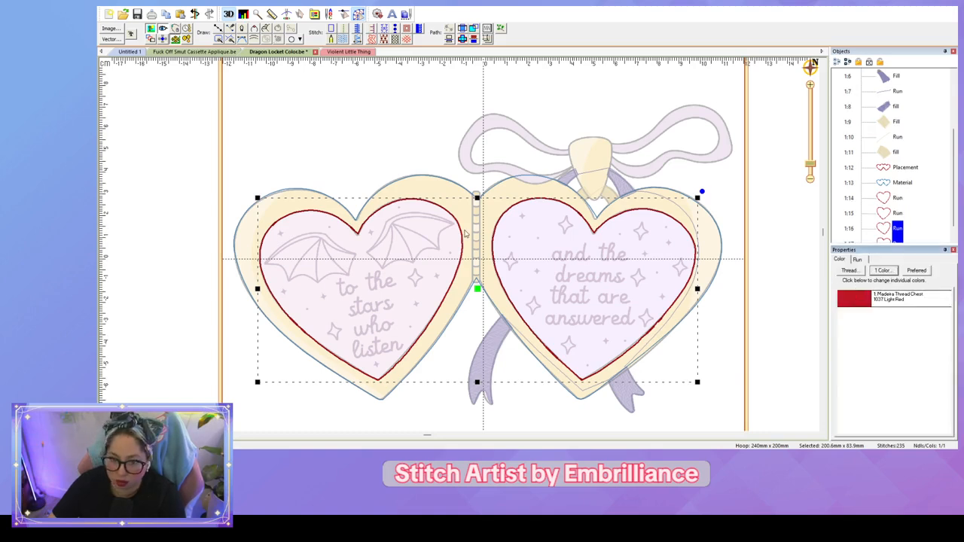
{"action": "left_click", "coordinate": [532, 220]}
{"action": "left_click", "coordinate": [859, 260]}
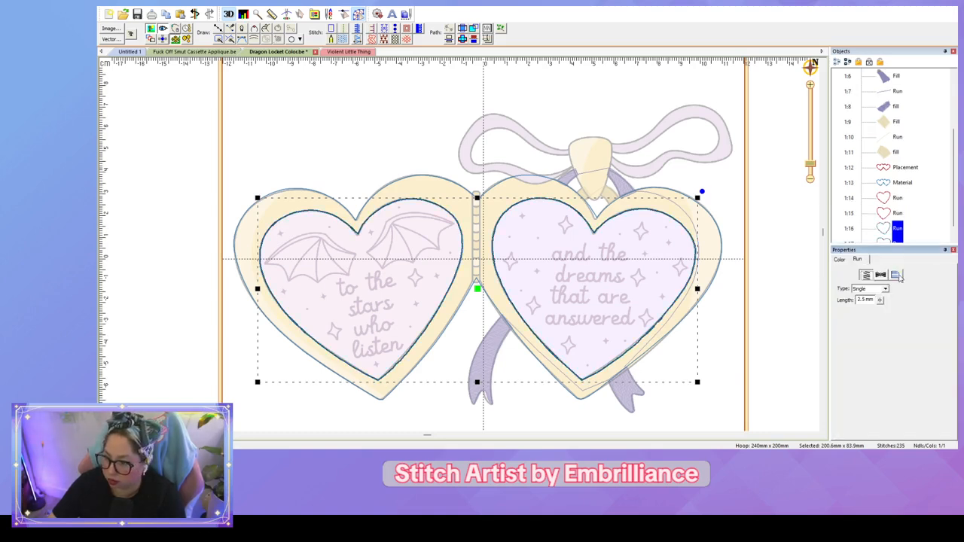
{"action": "left_click", "coordinate": [897, 276]}
{"action": "left_click", "coordinate": [877, 318]}
{"action": "left_click", "coordinate": [784, 280]}
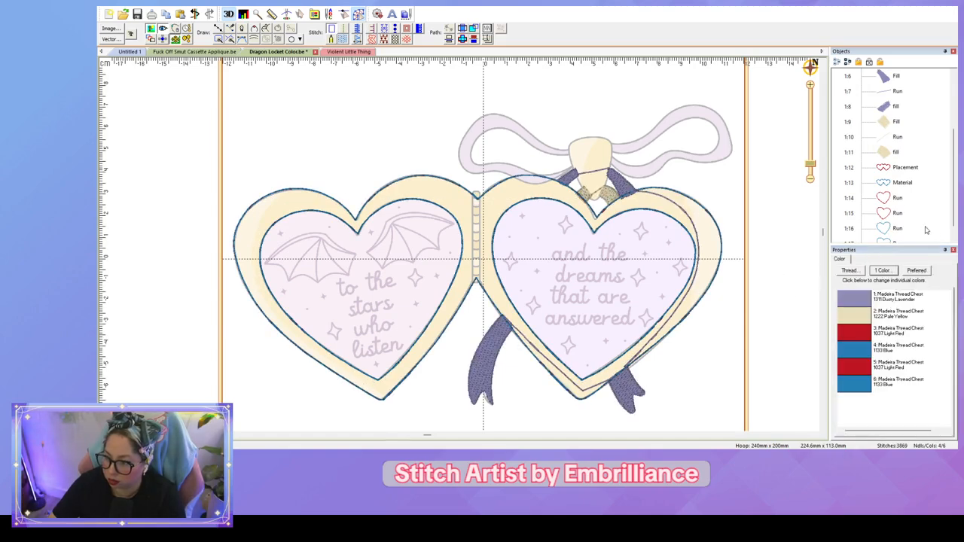
{"action": "left_click", "coordinate": [896, 240]}
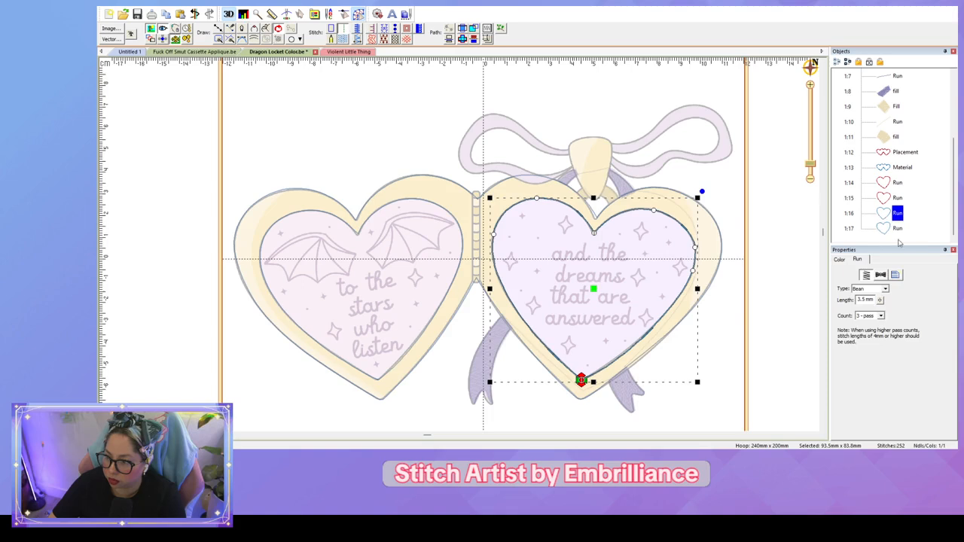
{"action": "left_click", "coordinate": [807, 240]}
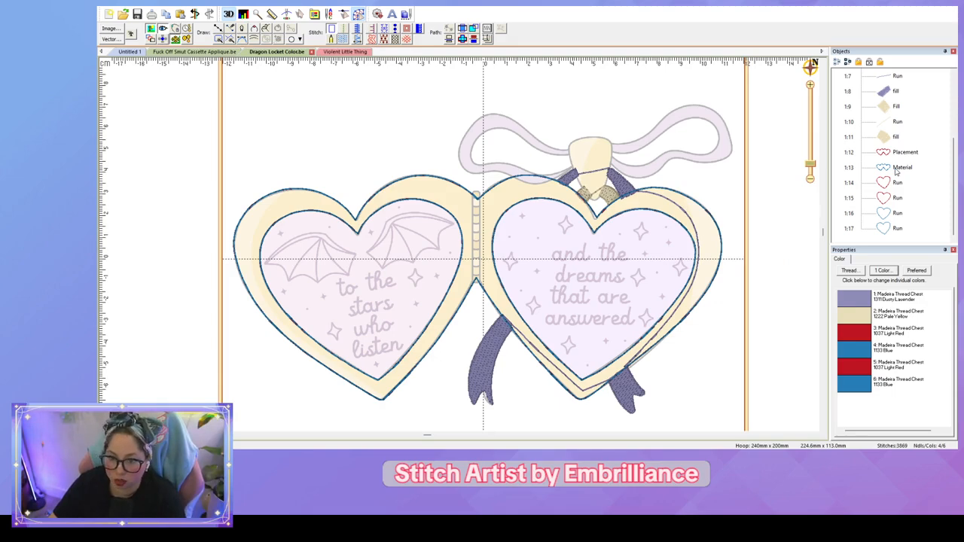
{"action": "scroll", "coordinate": [789, 223], "scroll_direction": "up", "scroll_amount": 2}
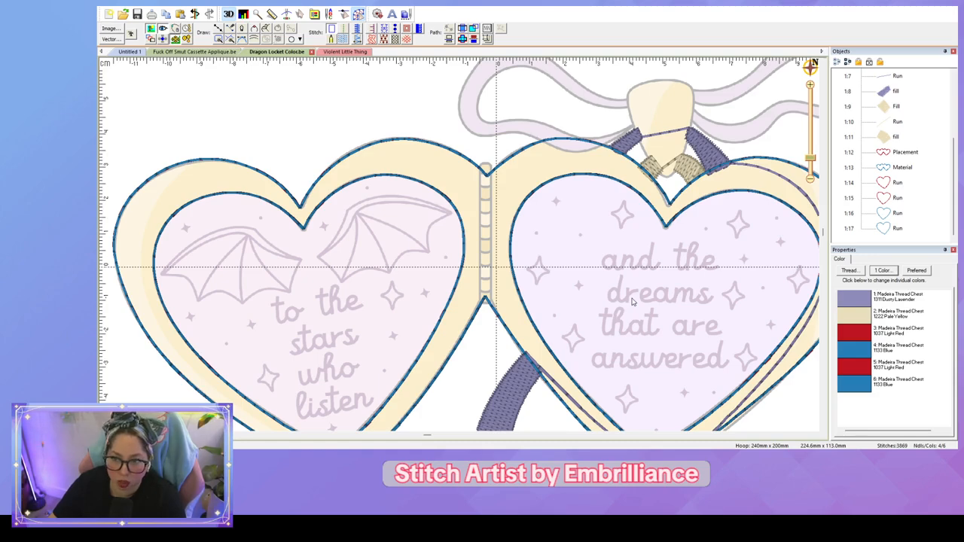
{"action": "scroll", "coordinate": [633, 301], "scroll_direction": "down", "scroll_amount": 3}
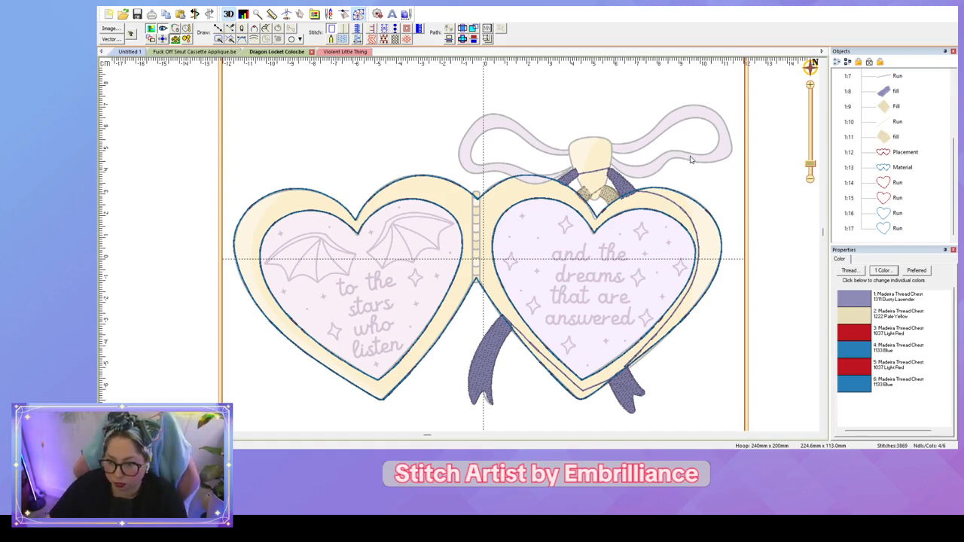
{"action": "scroll", "coordinate": [690, 159], "scroll_direction": "up", "scroll_amount": 2}
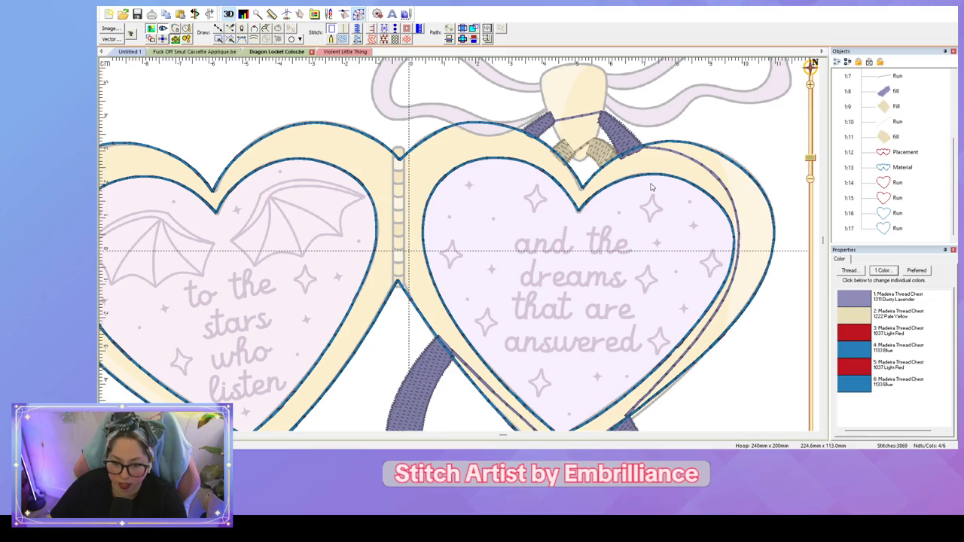
{"action": "scroll", "coordinate": [653, 187], "scroll_direction": "down", "scroll_amount": 2}
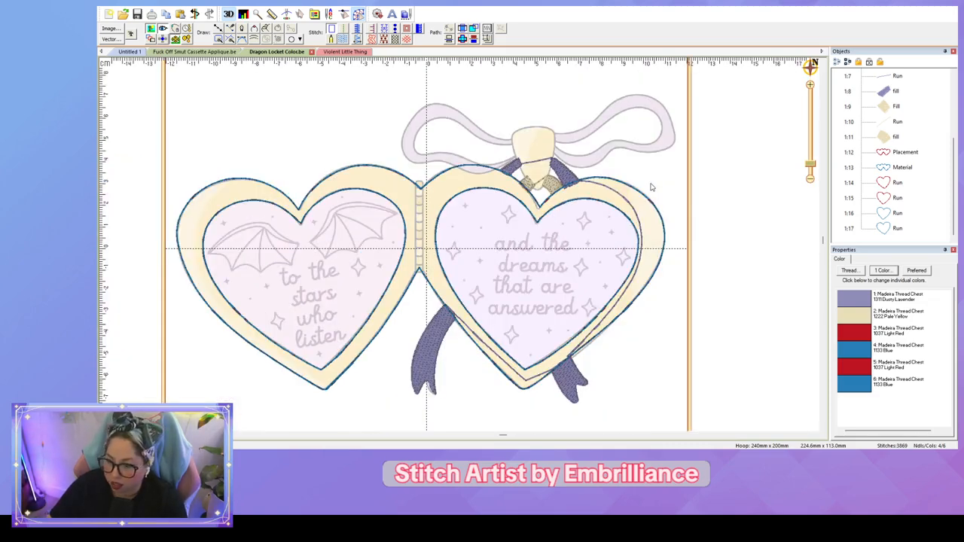
{"action": "scroll", "coordinate": [766, 187], "scroll_direction": "up", "scroll_amount": 2}
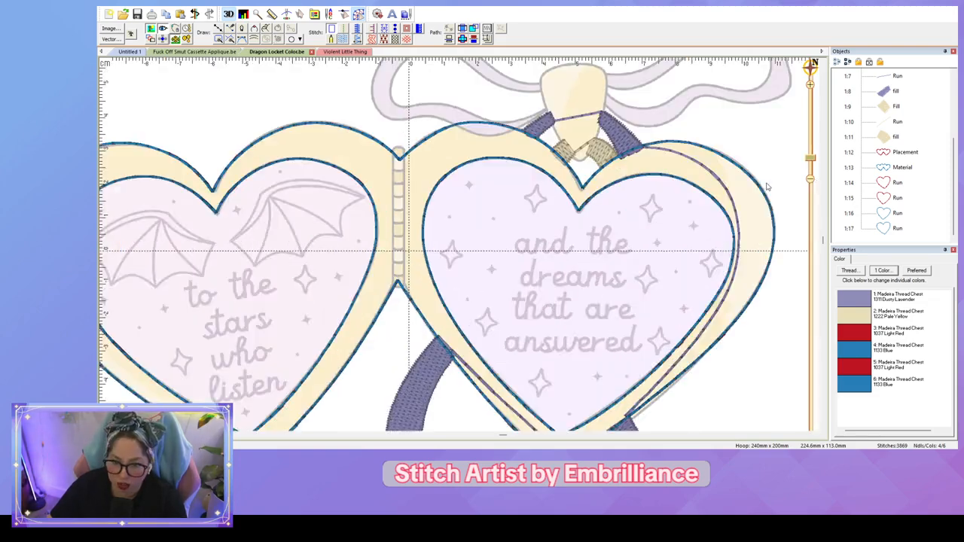
{"action": "scroll", "coordinate": [776, 188], "scroll_direction": "down", "scroll_amount": 3}
Step: Outline the upper double edge of the left dragon wing in the pink heart, about 43 by 14 mm, ending at its inner tip
{"action": "left_click", "coordinate": [897, 228]}
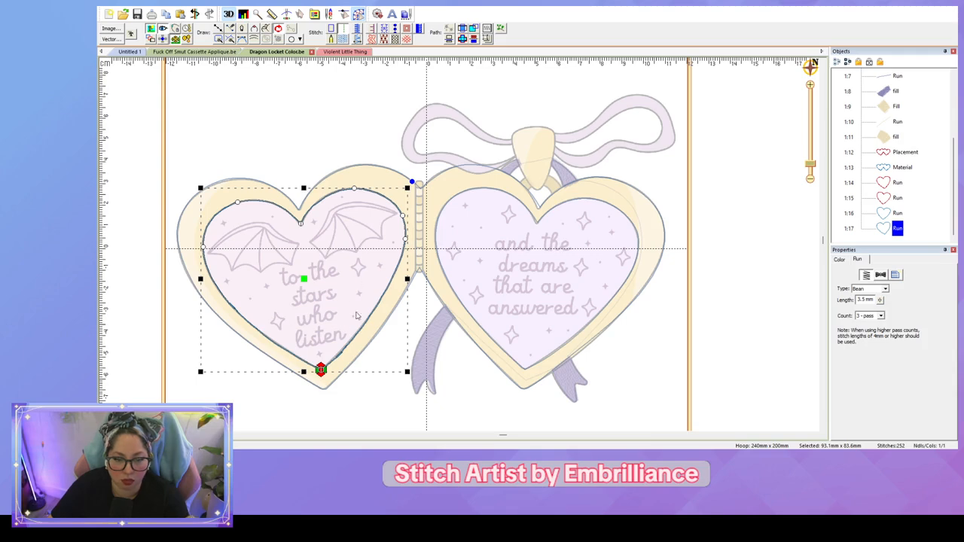
{"action": "scroll", "coordinate": [351, 304], "scroll_direction": "up", "scroll_amount": 2}
{"action": "left_click_drag", "start_coordinate": [305, 284], "coordinate": [731, 278]}
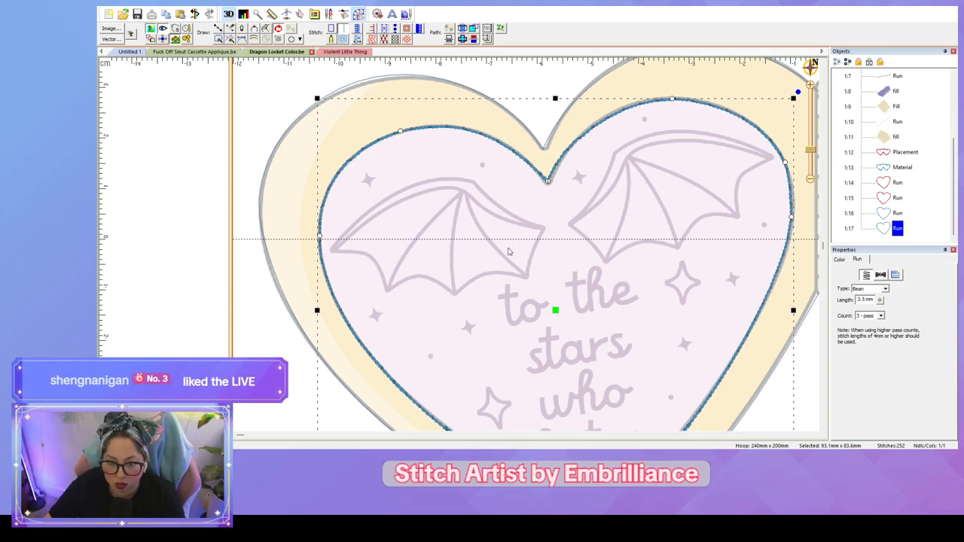
{"action": "key", "text": "l"}
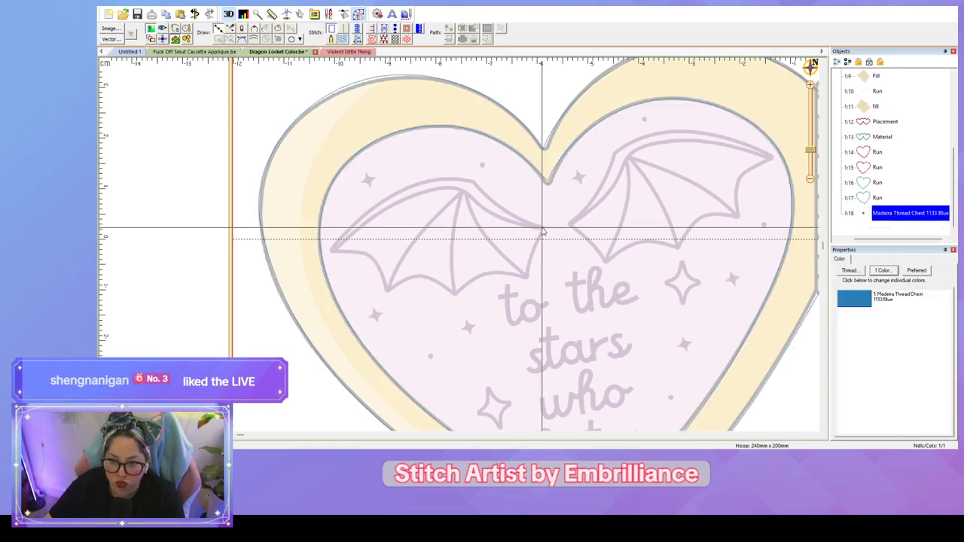
{"action": "left_click", "coordinate": [544, 228]}
{"action": "left_click", "coordinate": [474, 180]}
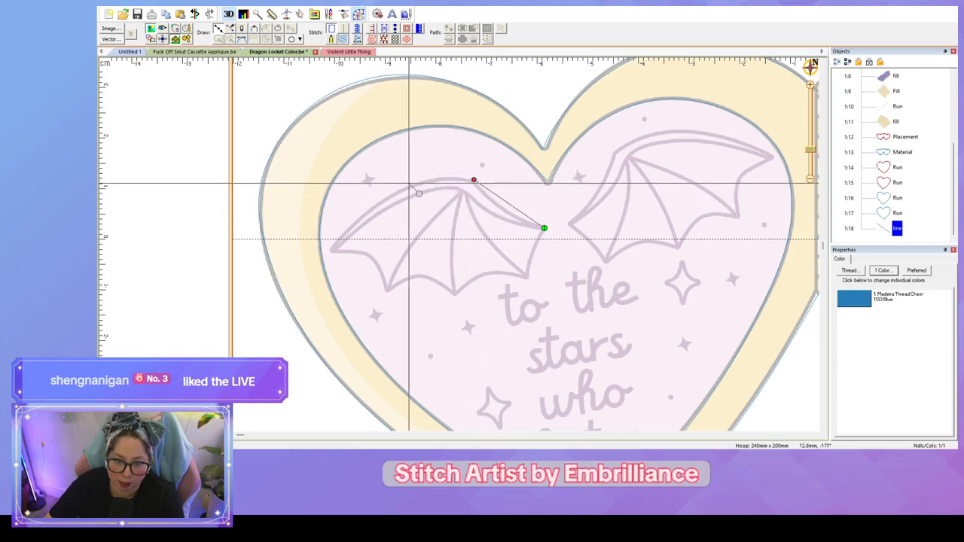
{"action": "left_click", "coordinate": [408, 186]}
{"action": "left_click", "coordinate": [329, 250]}
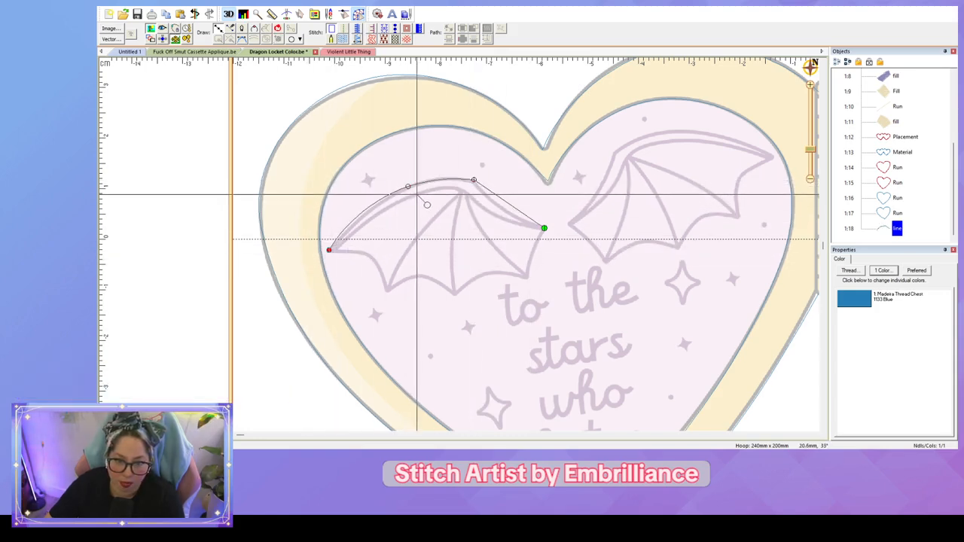
{"action": "left_click", "coordinate": [416, 195]}
{"action": "left_click", "coordinate": [462, 191]}
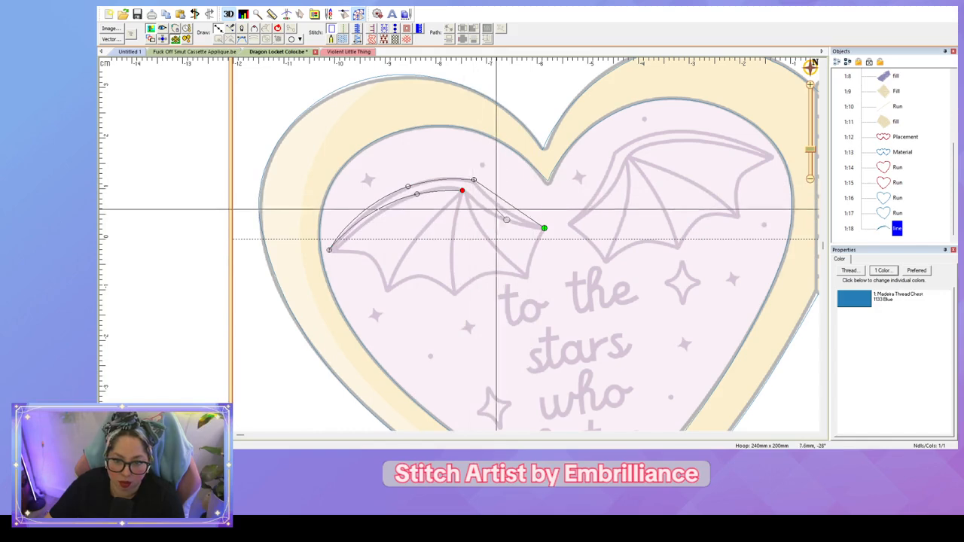
{"action": "double_click", "coordinate": [543, 227]}
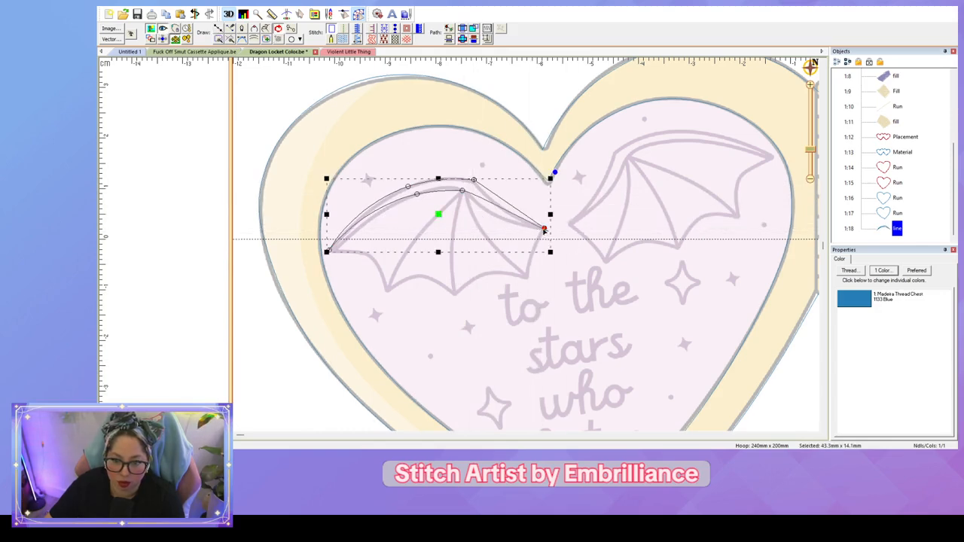
Step: Curve the upper and lower lines of the left wing's top edge to follow the artwork
{"action": "left_click", "coordinate": [544, 229]}
{"action": "left_click_drag", "start_coordinate": [567, 245], "coordinate": [493, 225]}
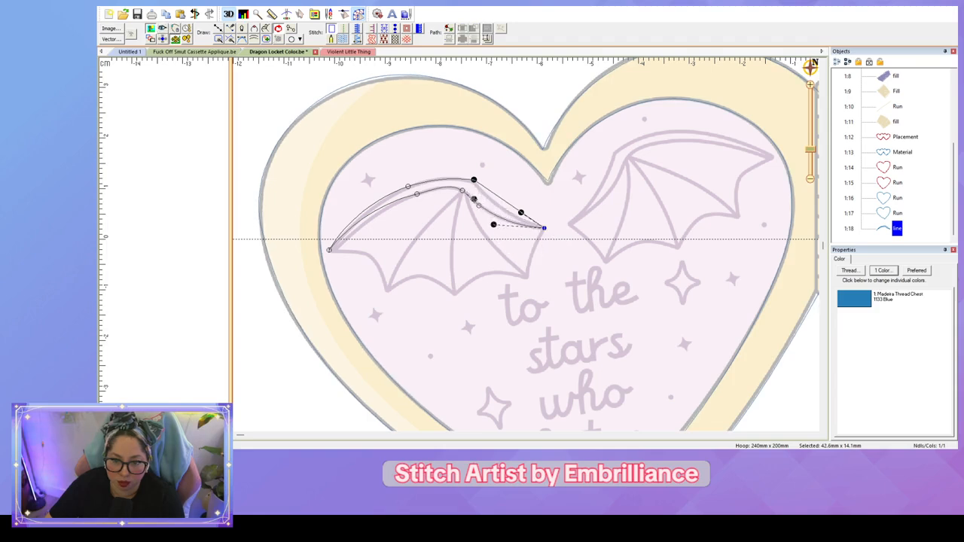
{"action": "left_click", "coordinate": [417, 195]}
{"action": "left_click_drag", "start_coordinate": [382, 201], "coordinate": [352, 224]}
{"action": "left_click", "coordinate": [329, 250]}
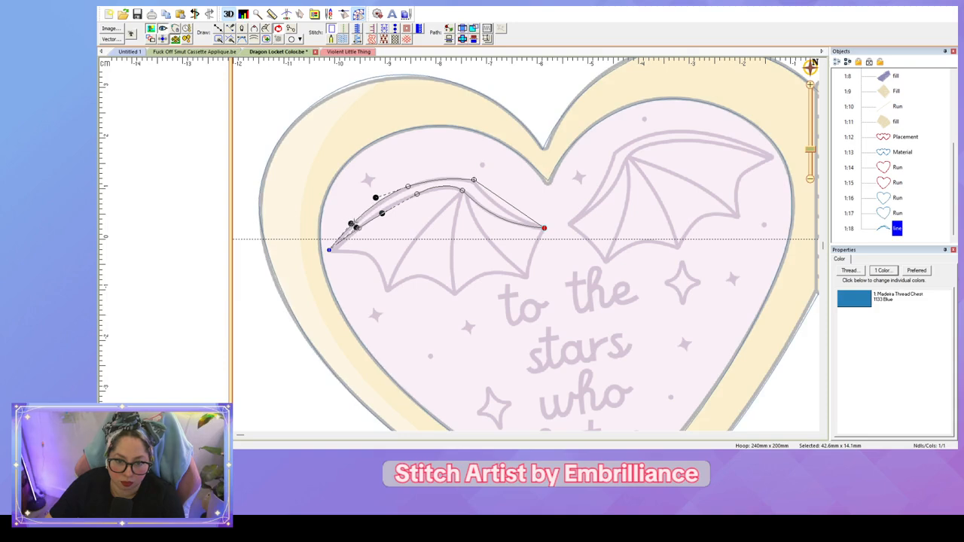
{"action": "left_click", "coordinate": [474, 182]}
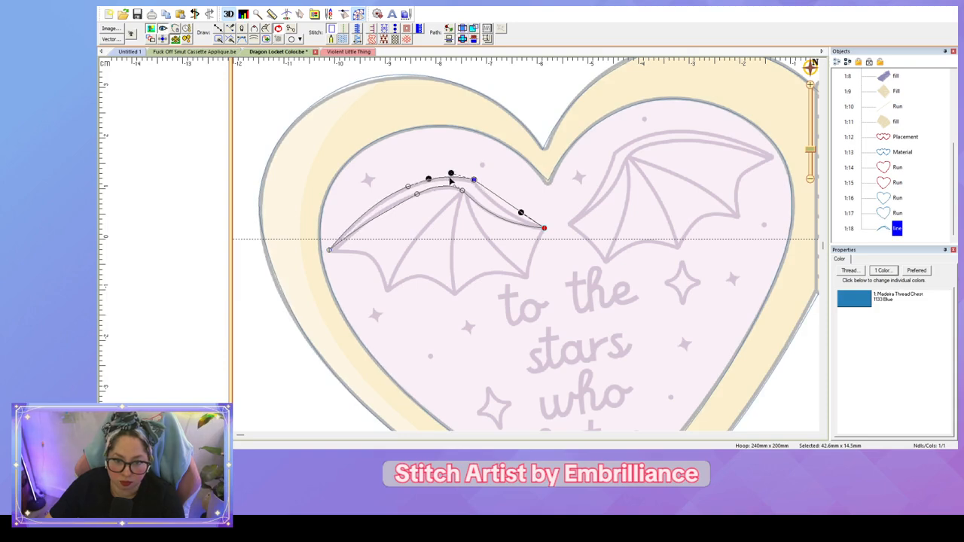
{"action": "left_click_drag", "start_coordinate": [520, 213], "coordinate": [500, 211]}
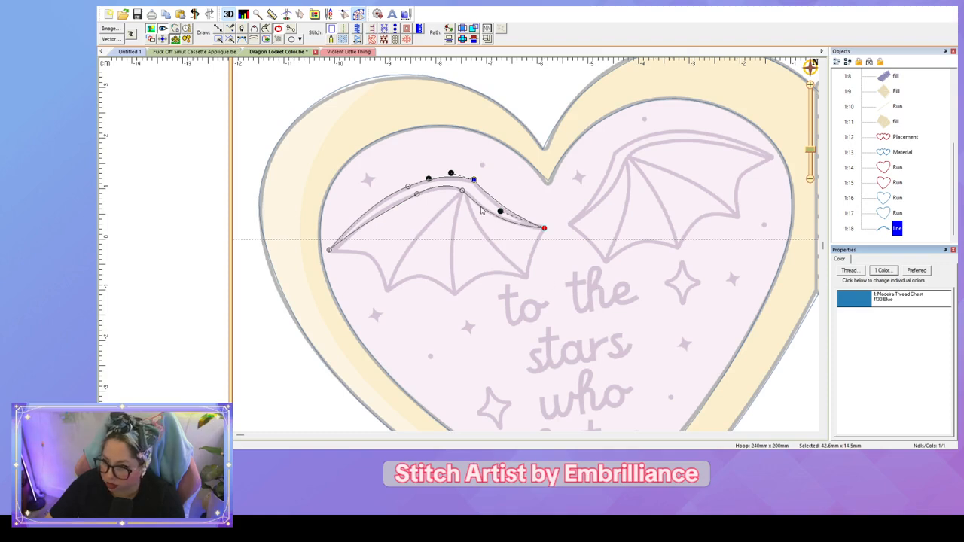
Step: Colour the left wing's top-edge line 1080 Orchid and convert it to a 3.5 mm, 3-pass Bean run
{"action": "key", "text": "c"}
{"action": "left_click", "coordinate": [781, 412]}
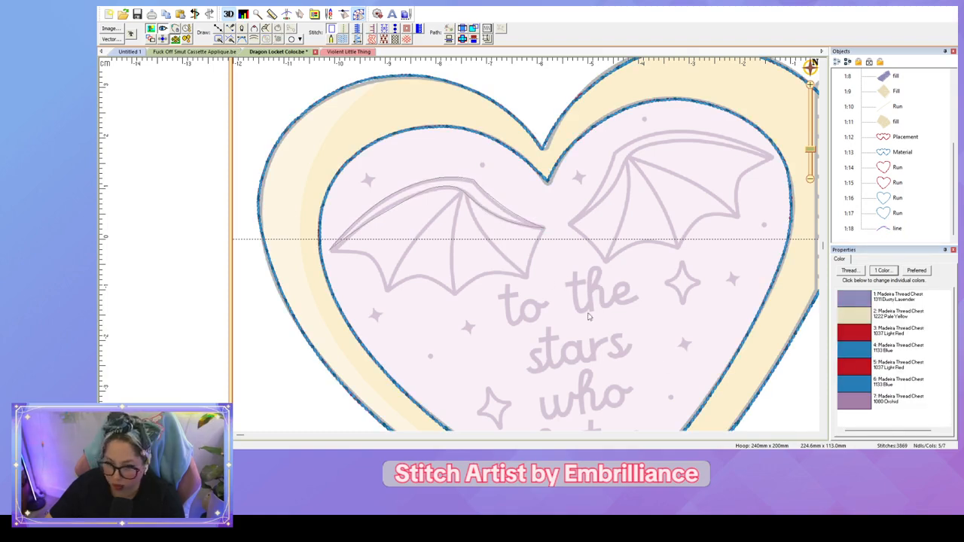
{"action": "left_click", "coordinate": [896, 228]}
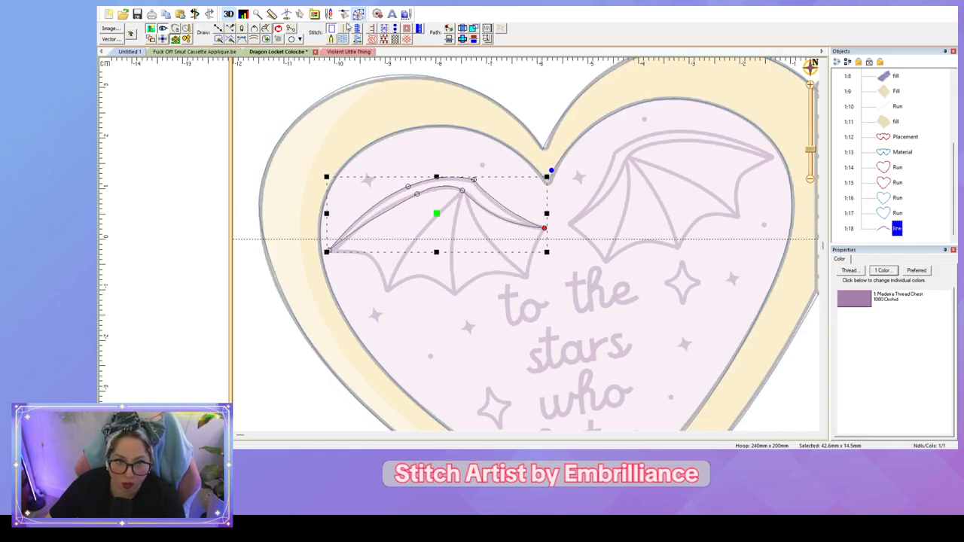
{"action": "left_click", "coordinate": [647, 290]}
{"action": "left_click", "coordinate": [544, 229]}
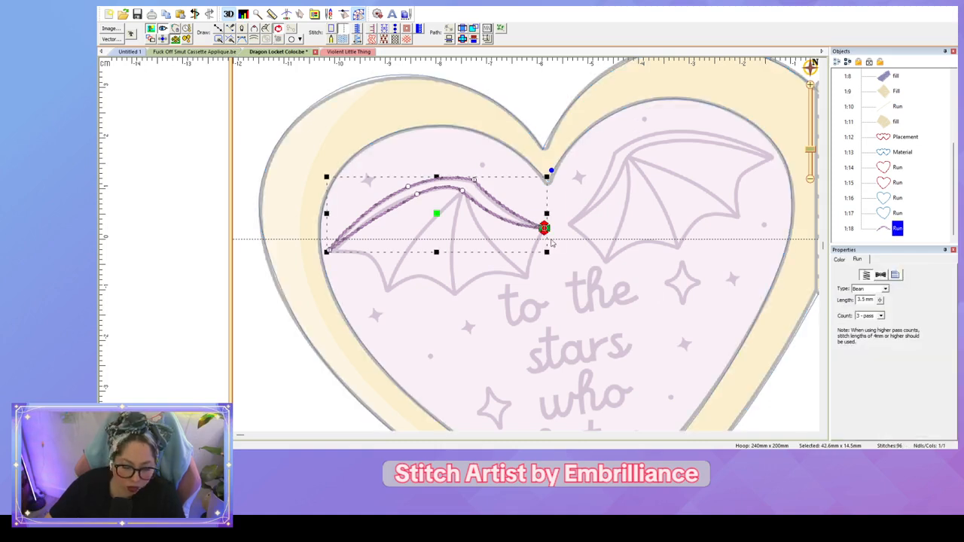
Step: Draw a line from the left wing's inner tip to its nearest lower point and up to the rib joint, about 16 by 17 mm
{"action": "left_click", "coordinate": [543, 227]}
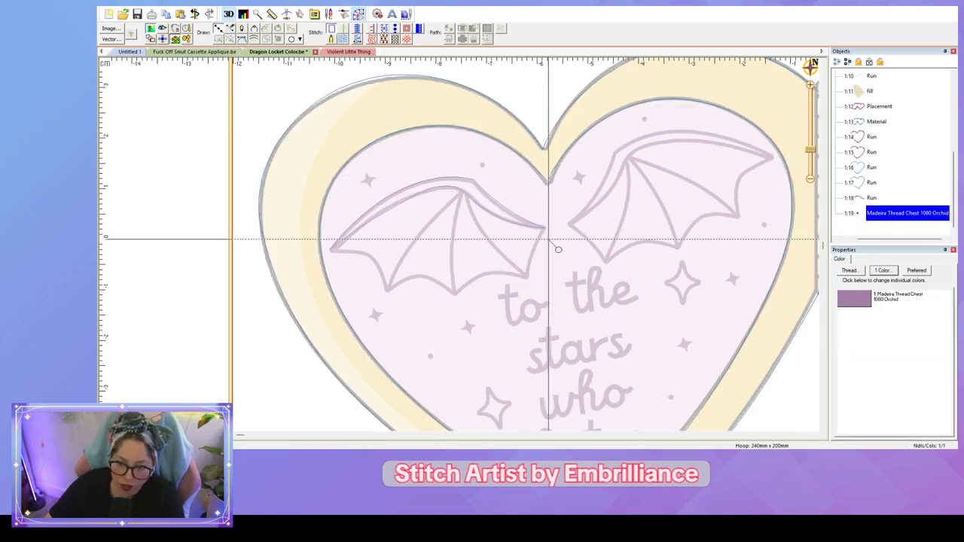
{"action": "left_click", "coordinate": [526, 278]}
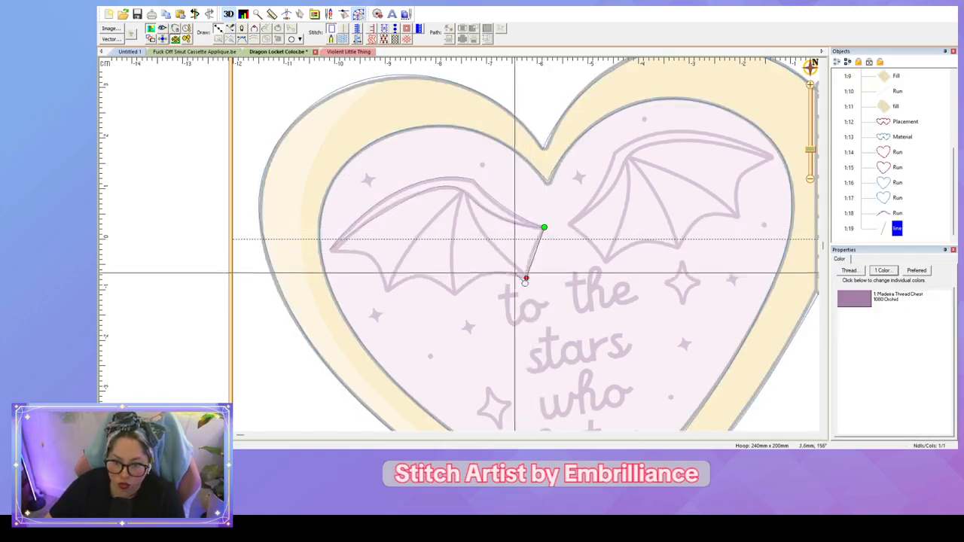
{"action": "left_click", "coordinate": [464, 193]}
{"action": "key", "text": "Return"}
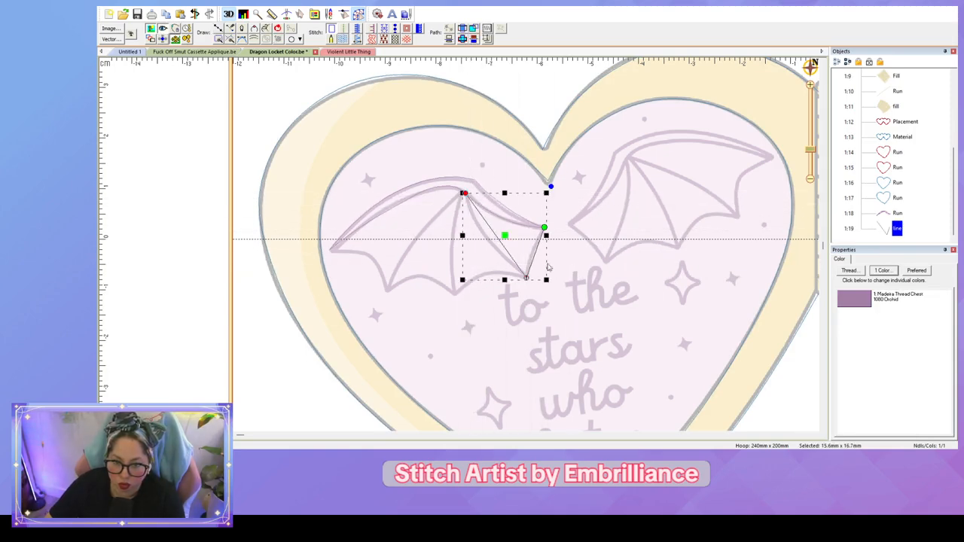
Step: Convert the line to a 3.5 mm, 3-pass Bean run and bend its side edge and first rib to match the artwork
{"action": "left_click", "coordinate": [343, 31]}
{"action": "left_click_drag", "start_coordinate": [539, 241], "coordinate": [532, 242]}
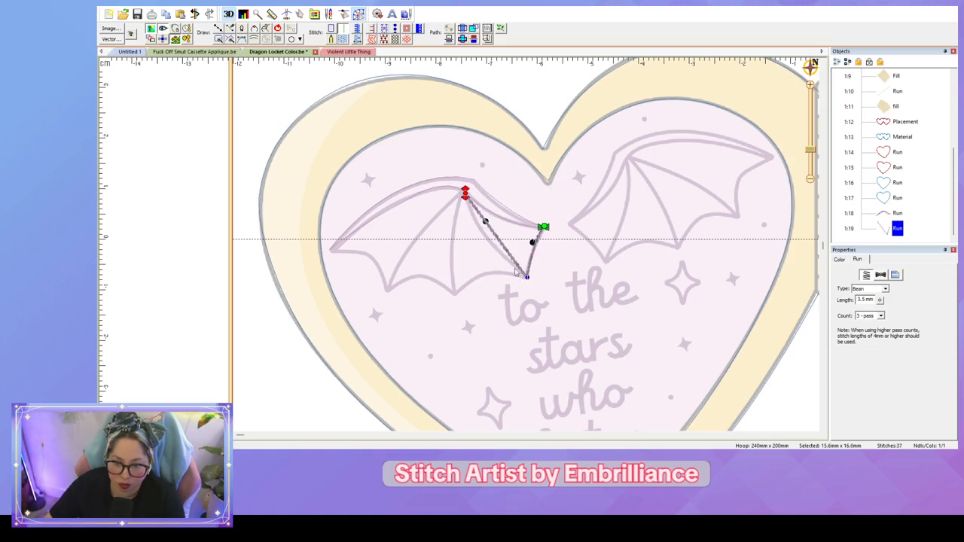
{"action": "left_click_drag", "start_coordinate": [486, 222], "coordinate": [475, 238]}
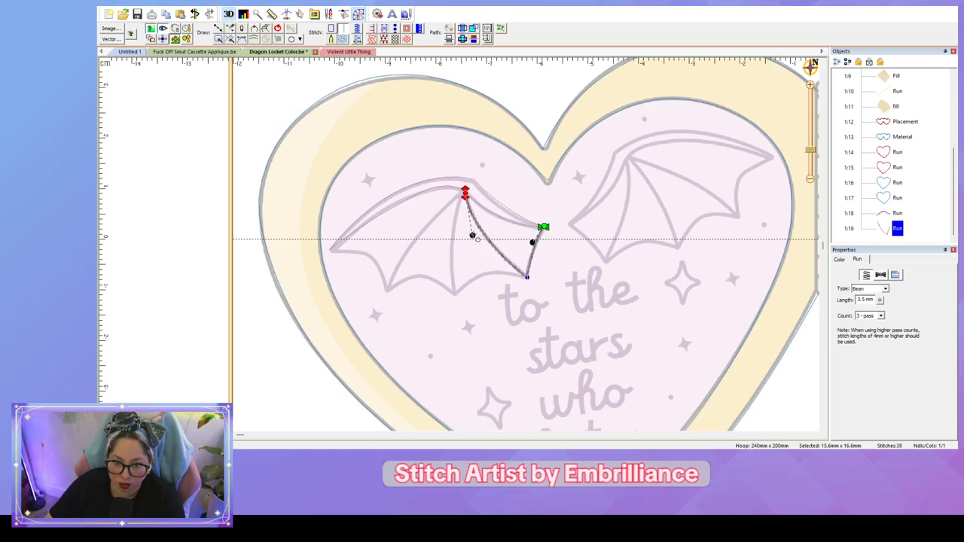
{"action": "left_click", "coordinate": [556, 263]}
Step: Draw the left wing's middle rib from the joint down and along the scallop to the inner lower point, about 14 by 20 mm
{"action": "left_click_drag", "start_coordinate": [518, 292], "coordinate": [629, 329]}
{"action": "key", "text": "d"}
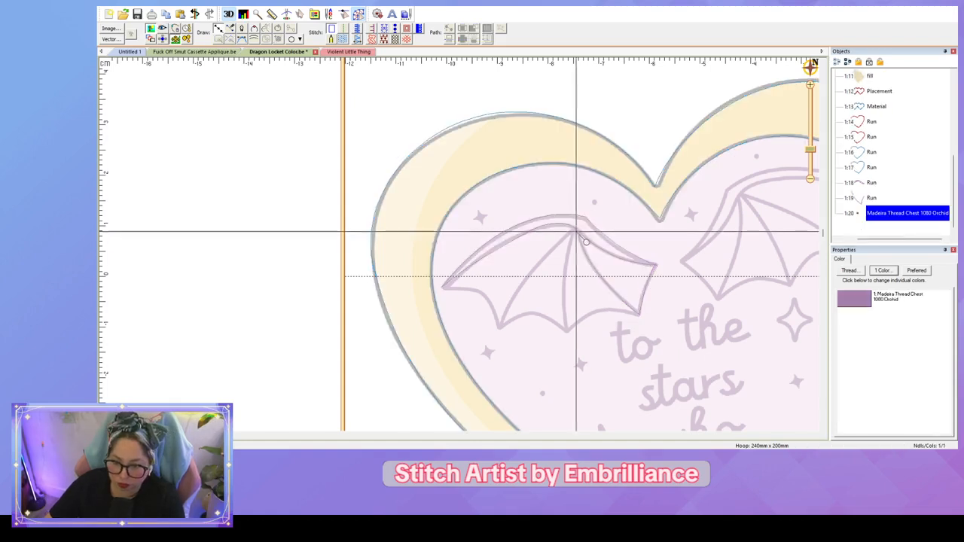
{"action": "left_click", "coordinate": [577, 230]}
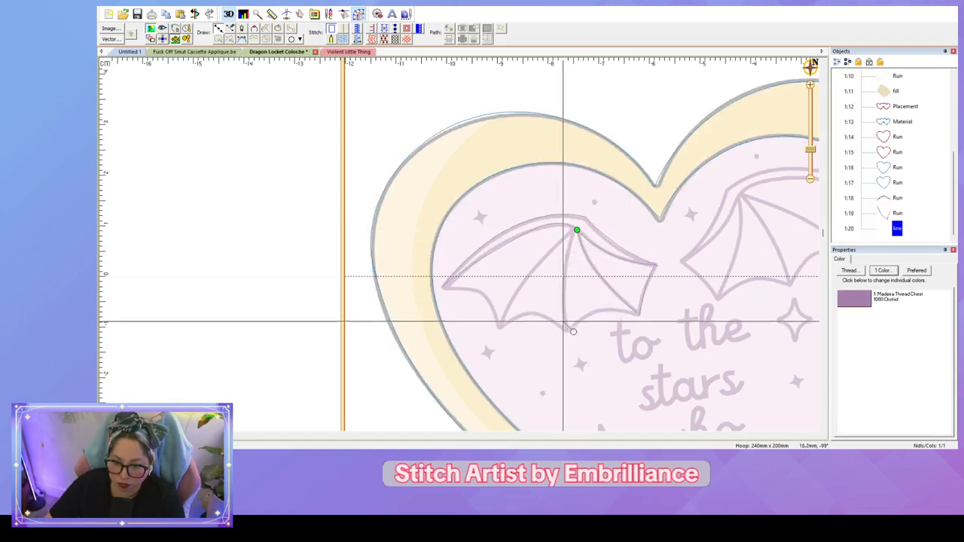
{"action": "left_click", "coordinate": [567, 330]}
{"action": "left_click", "coordinate": [599, 310]}
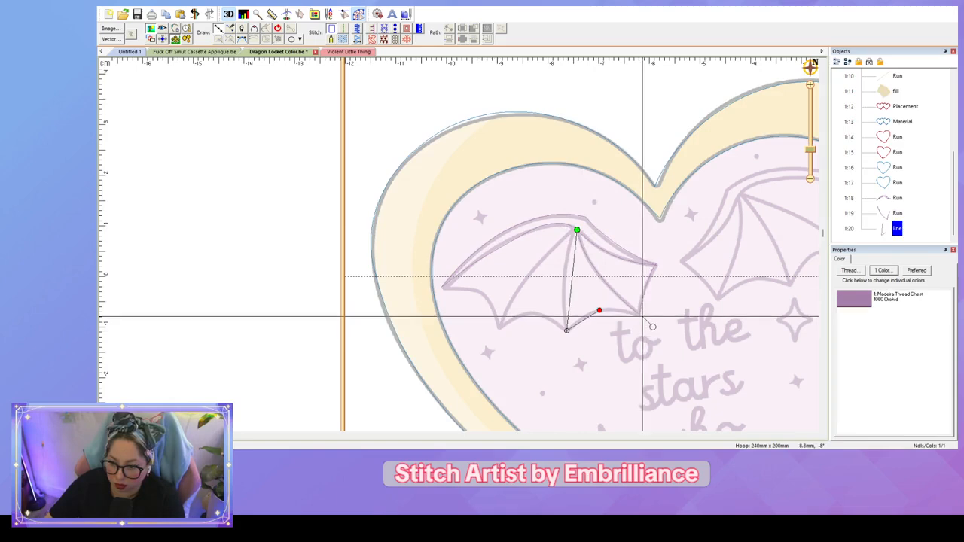
{"action": "left_click", "coordinate": [637, 315]}
{"action": "right_click", "coordinate": [661, 324]}
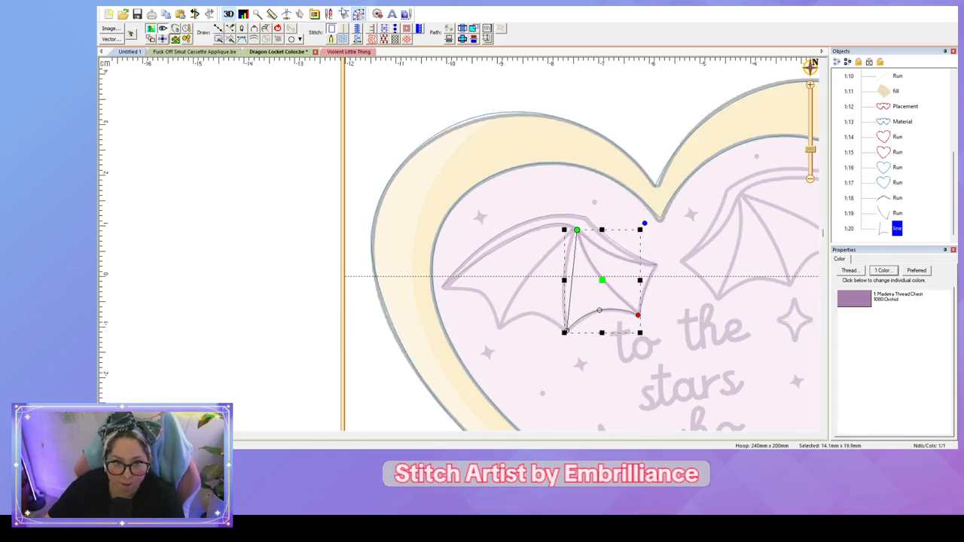
Step: Convert the middle rib line to a 3.5 mm, 3-pass Bean run, curve the rib, and move its exit point to the rib's lower end
{"action": "left_click", "coordinate": [343, 29]}
{"action": "left_click", "coordinate": [577, 230]}
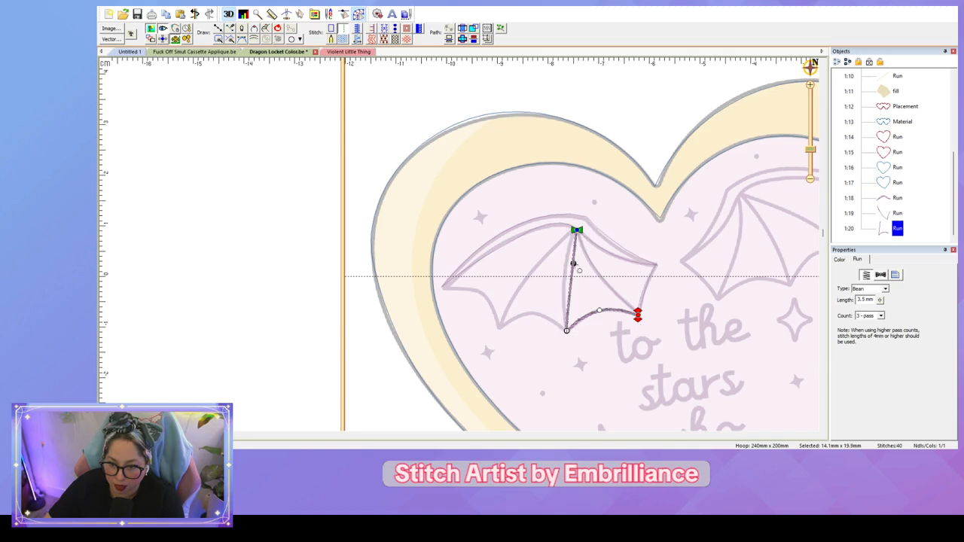
{"action": "left_click_drag", "start_coordinate": [573, 264], "coordinate": [558, 260]}
{"action": "left_click_drag", "start_coordinate": [637, 318], "coordinate": [559, 370]}
{"action": "left_click", "coordinate": [604, 396]}
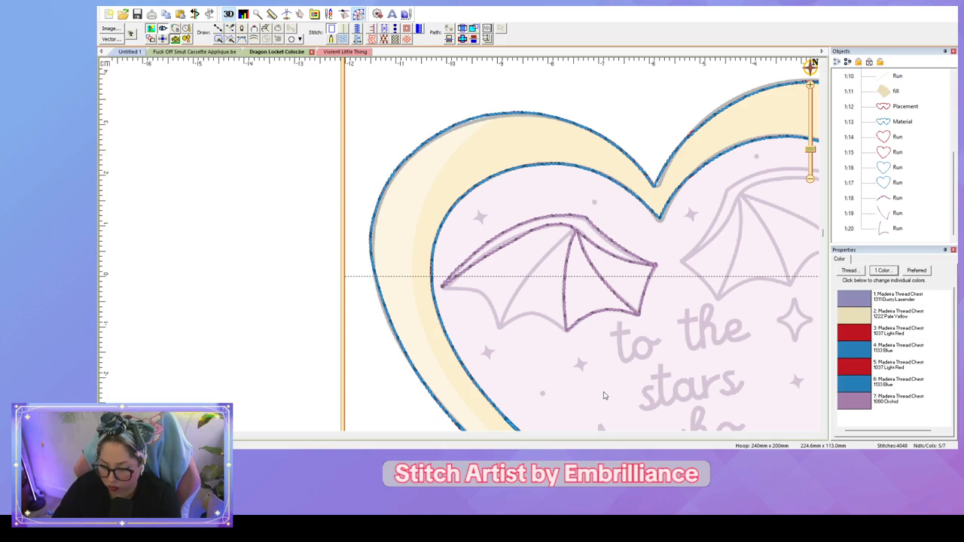
Step: Draw the adjoining scallop from the middle rib's lower end and the outer rib up to the joint, about 14 by 20 mm
{"action": "left_click", "coordinate": [576, 322]}
{"action": "key", "text": "d"}
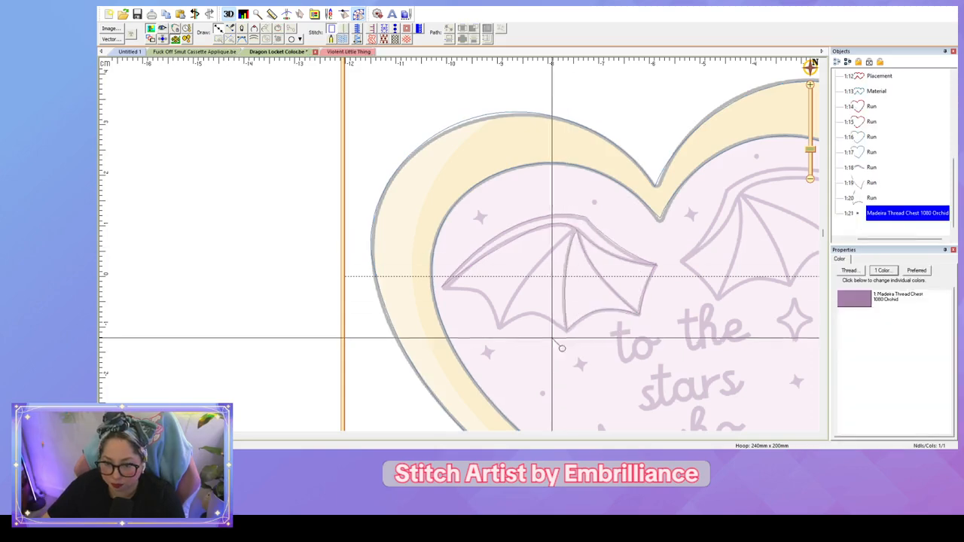
{"action": "left_click", "coordinate": [566, 330]}
{"action": "left_click", "coordinate": [533, 312]}
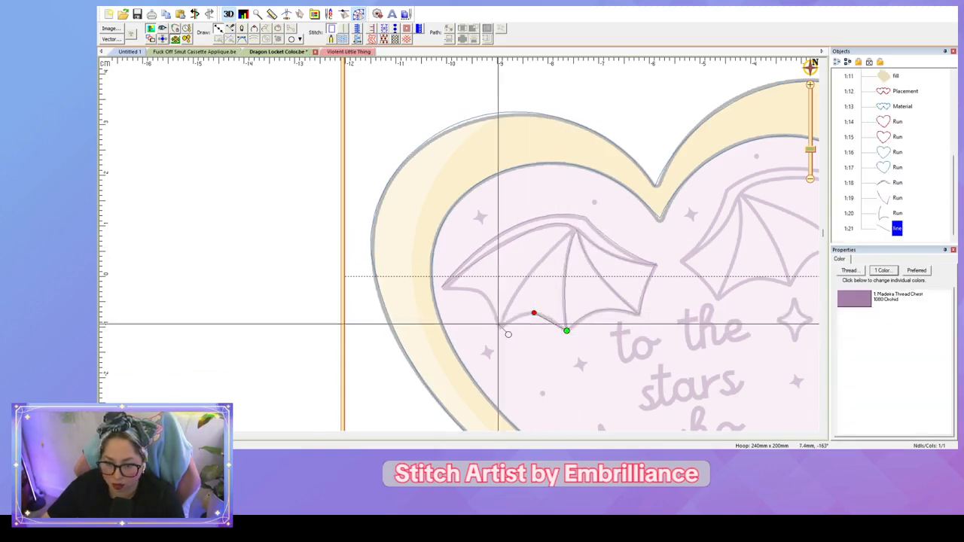
{"action": "left_click", "coordinate": [500, 328]}
{"action": "left_click", "coordinate": [573, 229]}
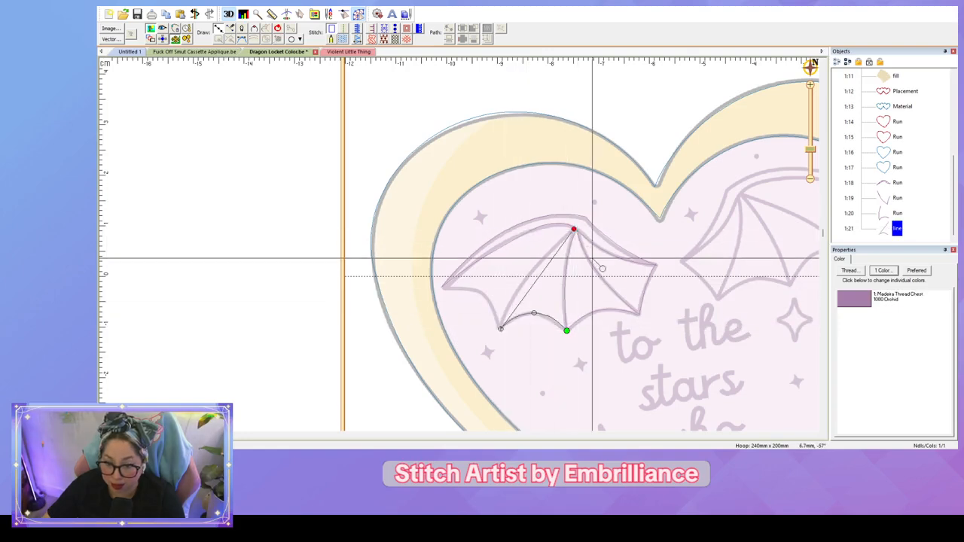
{"action": "key", "text": "Return"}
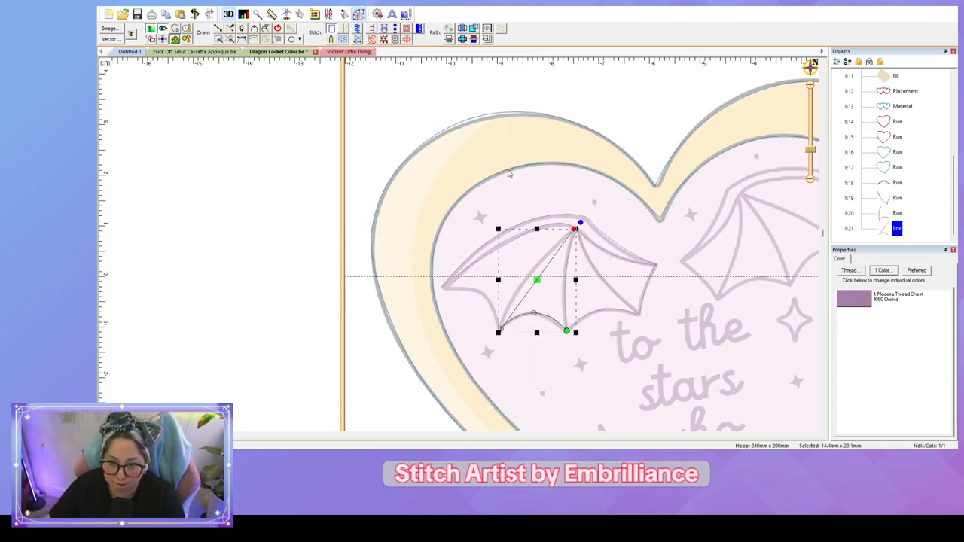
Step: Convert the line to a 3.5 mm, 3-pass Bean run, curve the outer rib, and move the exit to that rib's lower end
{"action": "left_click", "coordinate": [342, 28]}
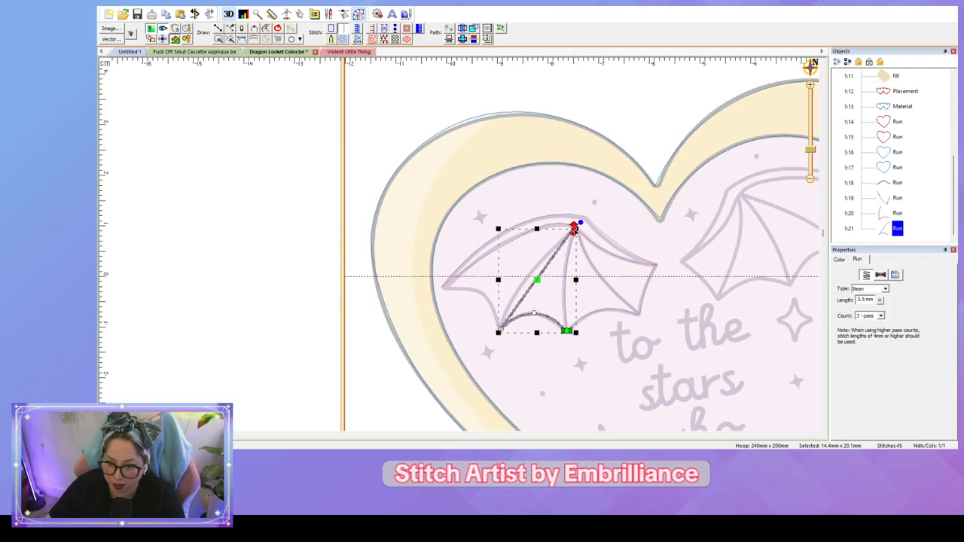
{"action": "left_click", "coordinate": [573, 229]}
{"action": "left_click_drag", "start_coordinate": [550, 261], "coordinate": [525, 257]}
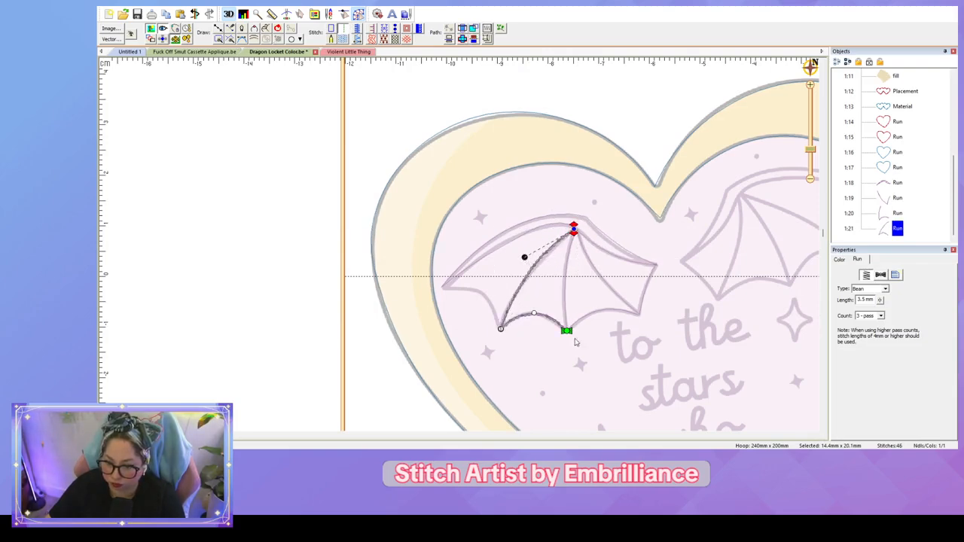
{"action": "left_click", "coordinate": [500, 329]}
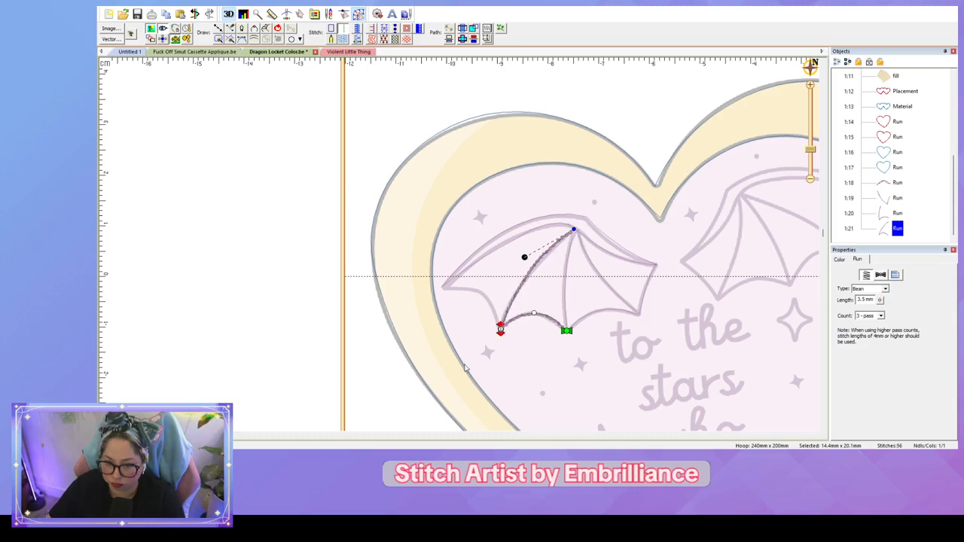
Step: Close the left wing with a curved Bean run from the outer rib's lower end to the wing's outer tip
{"action": "key", "text": "l"}
{"action": "left_click", "coordinate": [501, 328]}
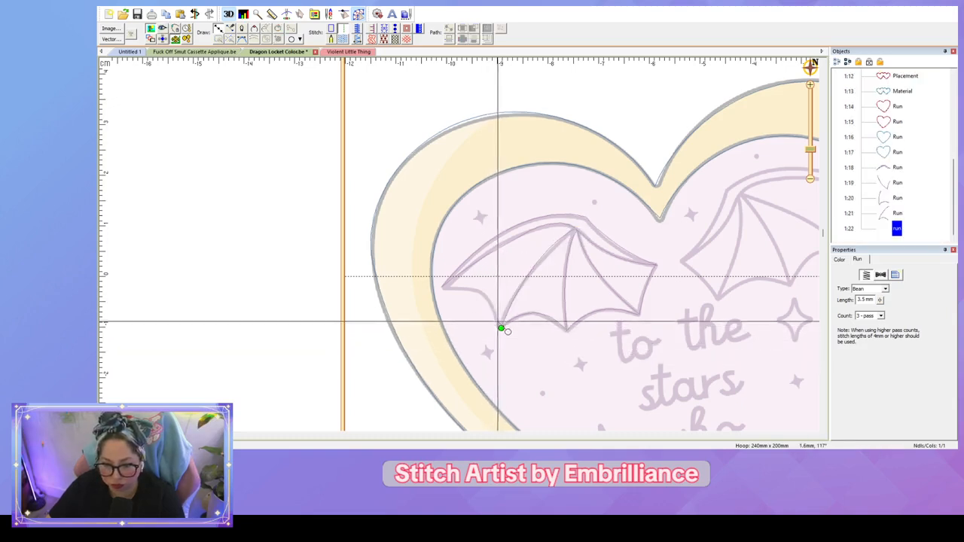
{"action": "left_click", "coordinate": [495, 306]}
{"action": "left_click", "coordinate": [441, 286]}
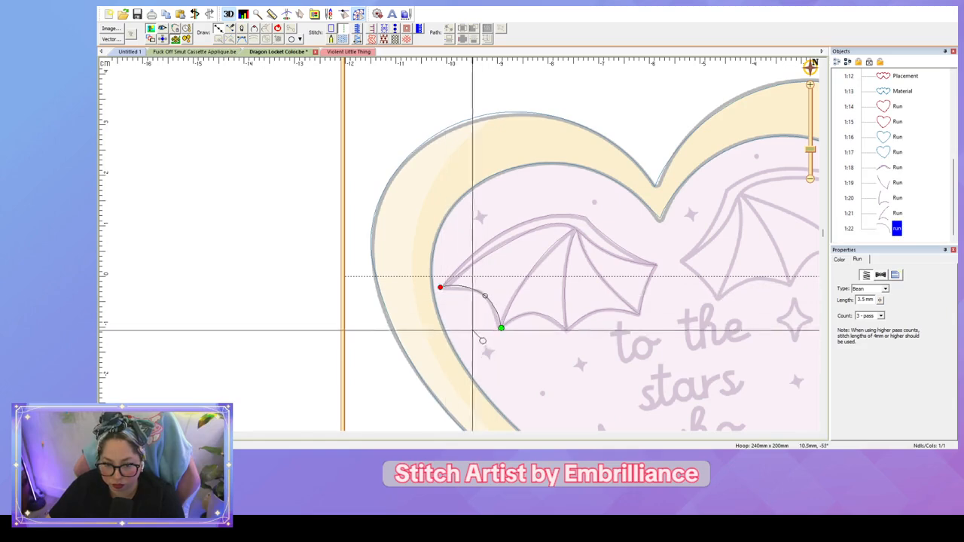
{"action": "key", "text": "Return"}
{"action": "left_click", "coordinate": [647, 115]}
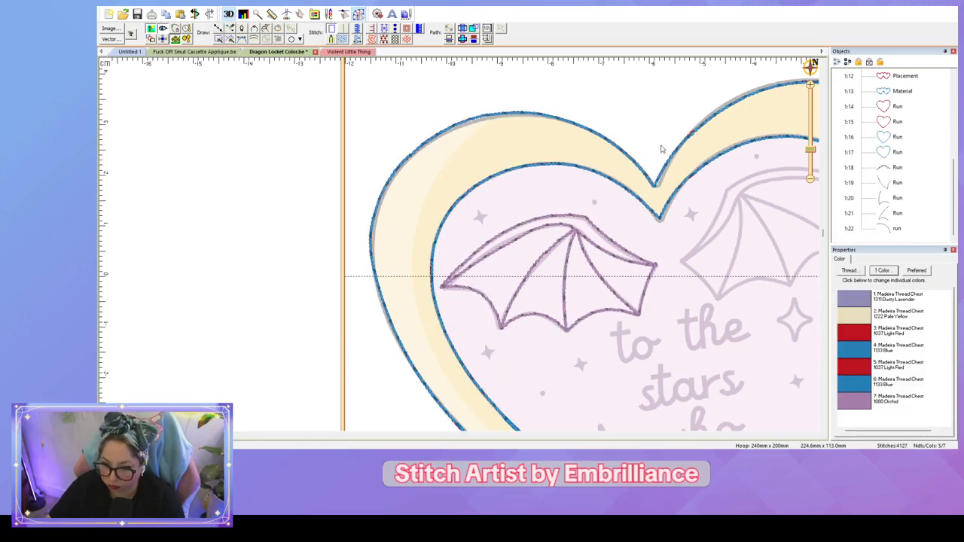
Step: Duplicate the left wing's five Bean runs in place and mirror the copy horizontally
{"action": "left_click", "coordinate": [897, 167]}
{"action": "left_click", "coordinate": [898, 234], "text": "shift"}
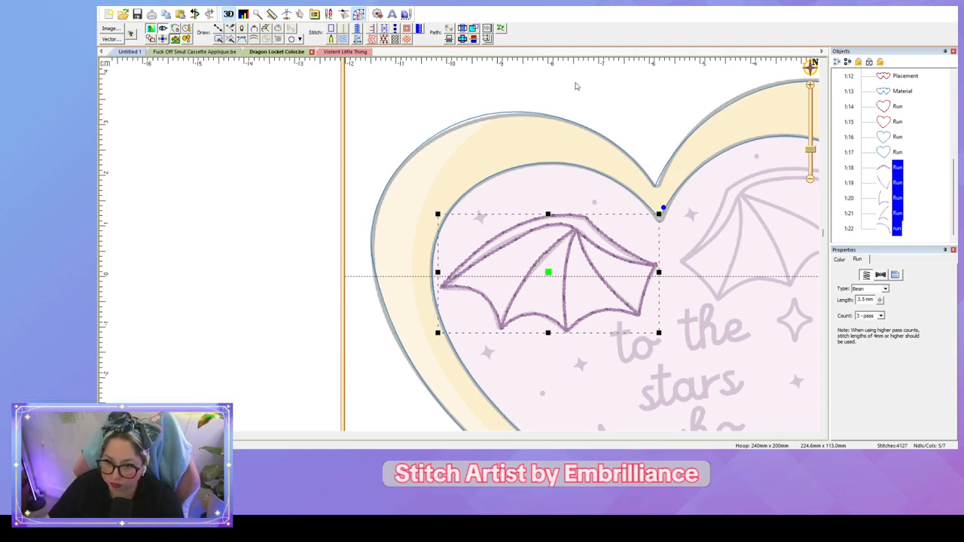
{"action": "left_click", "coordinate": [478, 138]}
{"action": "left_click", "coordinate": [506, 225]}
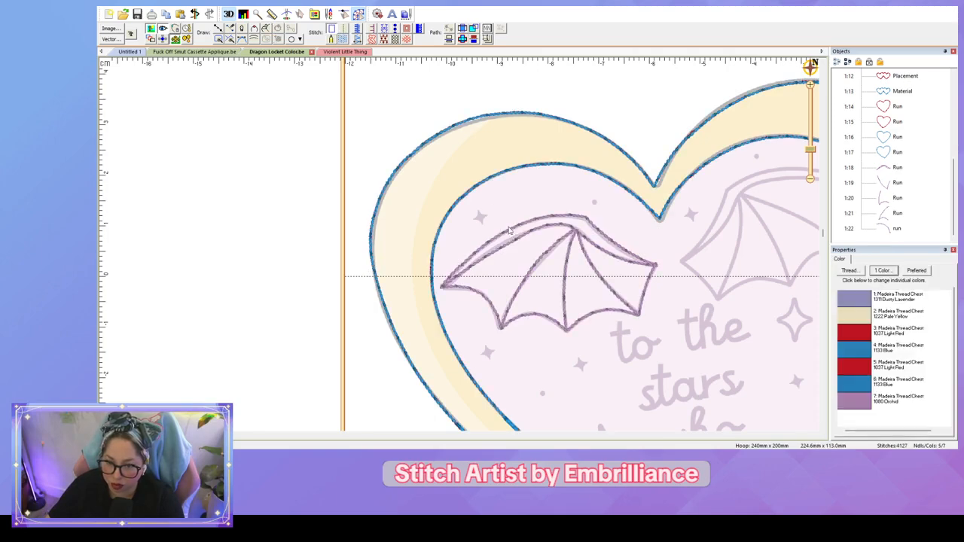
{"action": "key", "text": "ctrl+v"}
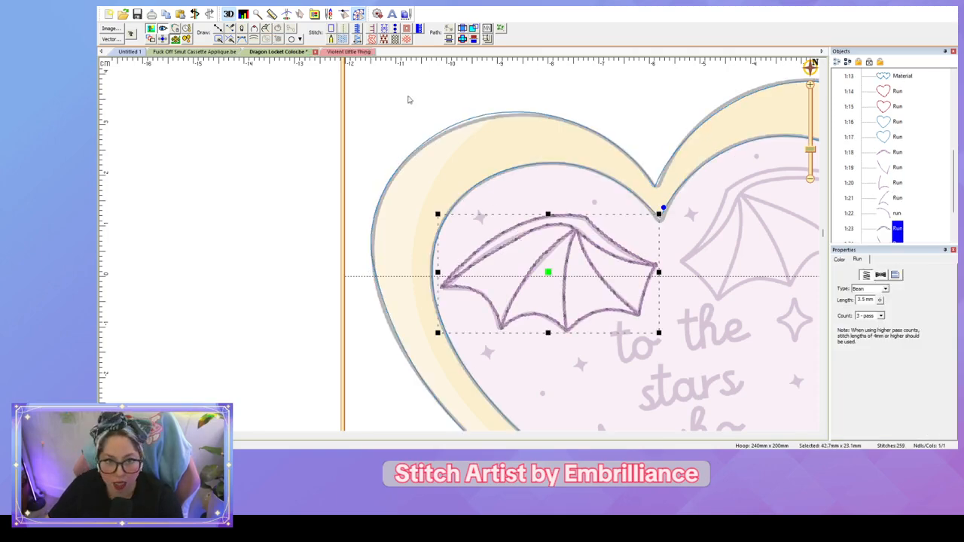
{"action": "left_click", "coordinate": [299, 14]}
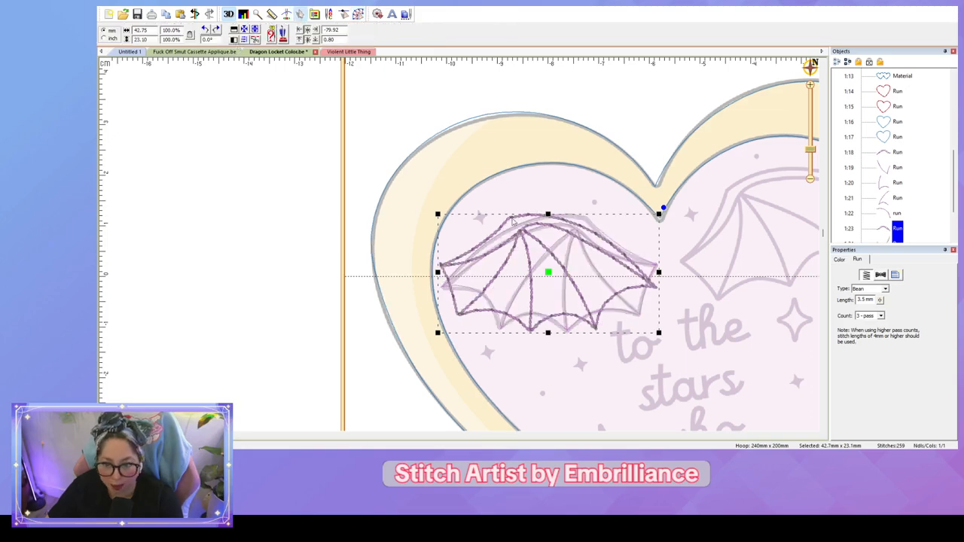
{"action": "left_click", "coordinate": [234, 40]}
Step: Move and rotate the mirrored wing to fit the right wing artwork in the same heart panel, spanning about 41 by 26 mm
{"action": "left_click_drag", "start_coordinate": [548, 276], "coordinate": [750, 247]}
{"action": "left_click_drag", "start_coordinate": [765, 312], "coordinate": [528, 359]}
{"action": "left_click_drag", "start_coordinate": [513, 292], "coordinate": [550, 281]}
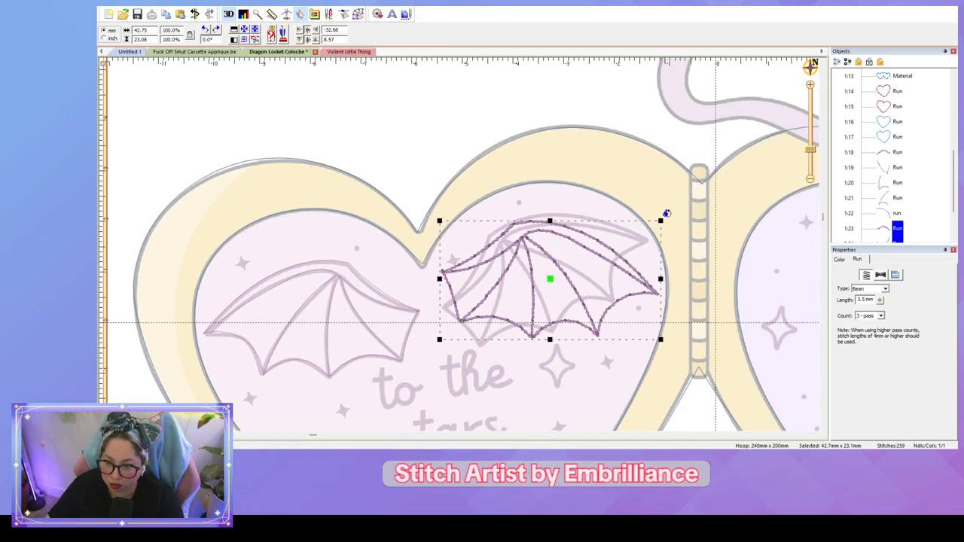
{"action": "left_click_drag", "start_coordinate": [666, 214], "coordinate": [619, 181]}
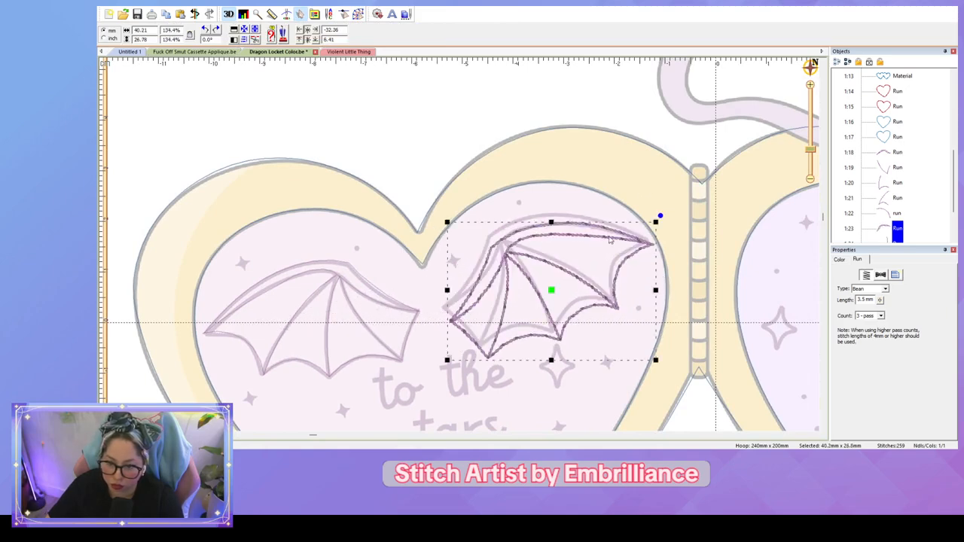
{"action": "left_click_drag", "start_coordinate": [555, 290], "coordinate": [549, 280]}
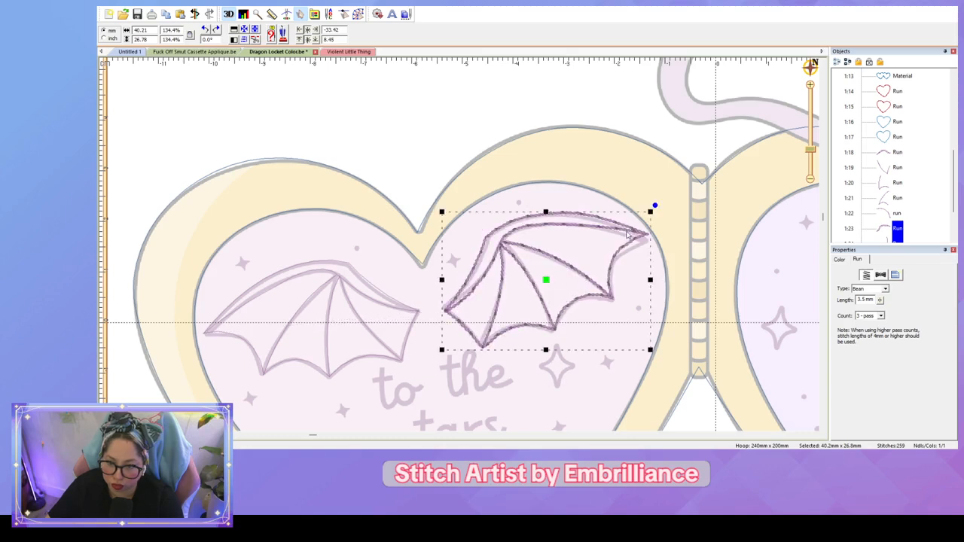
{"action": "left_click_drag", "start_coordinate": [654, 204], "coordinate": [660, 214]}
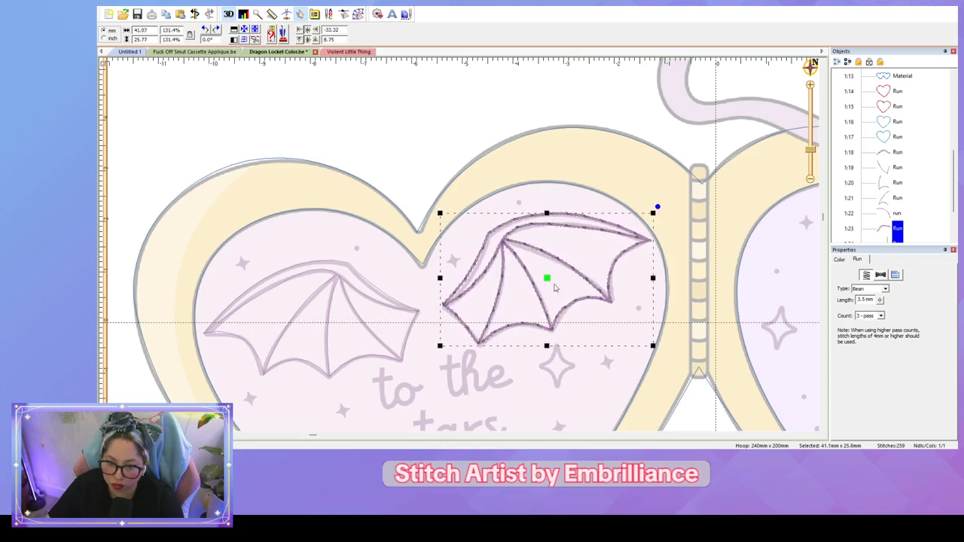
{"action": "left_click_drag", "start_coordinate": [547, 279], "coordinate": [547, 282]}
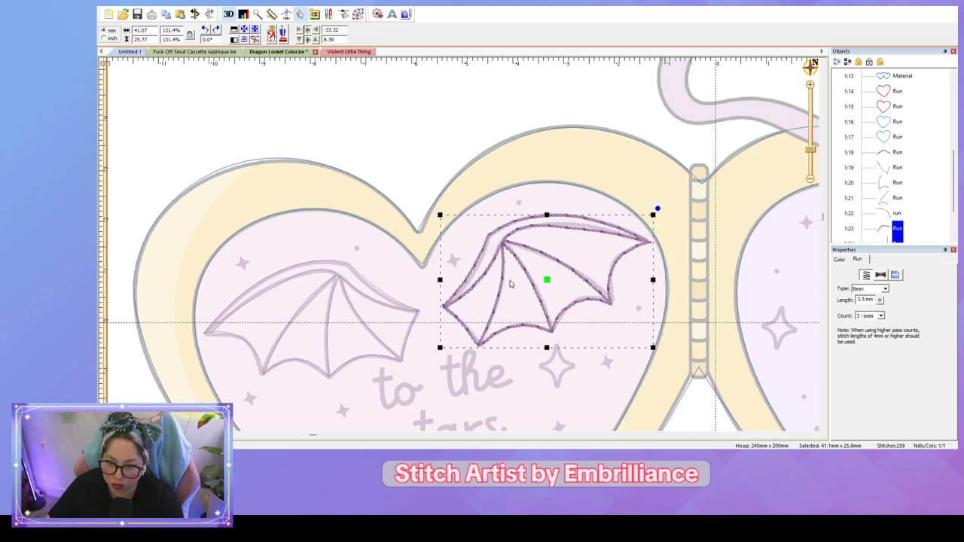
{"action": "left_click", "coordinate": [429, 275]}
{"action": "scroll", "coordinate": [434, 285], "scroll_direction": "down", "scroll_amount": 1}
{"action": "scroll", "coordinate": [562, 229], "scroll_direction": "up", "scroll_amount": 1}
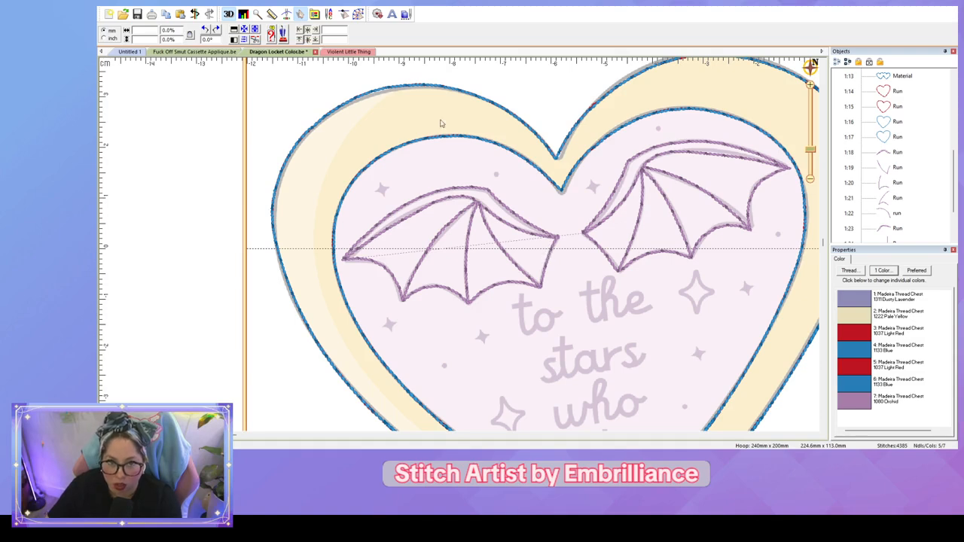
Step: Draw a closed four-pointed star outline with inward-curved sides over the large star right of "the", about 6.9 by 8.8 mm
{"action": "left_click", "coordinate": [359, 14]}
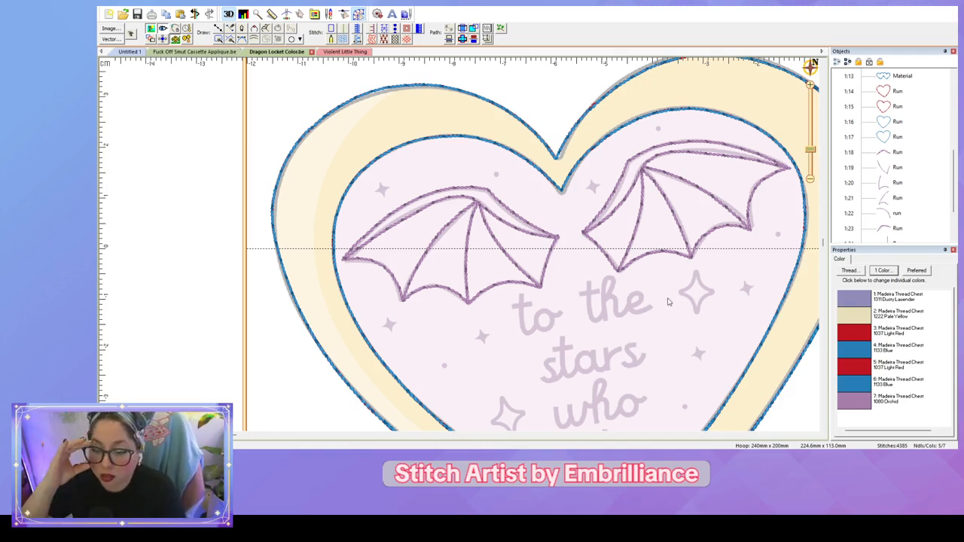
{"action": "left_click", "coordinate": [682, 259]}
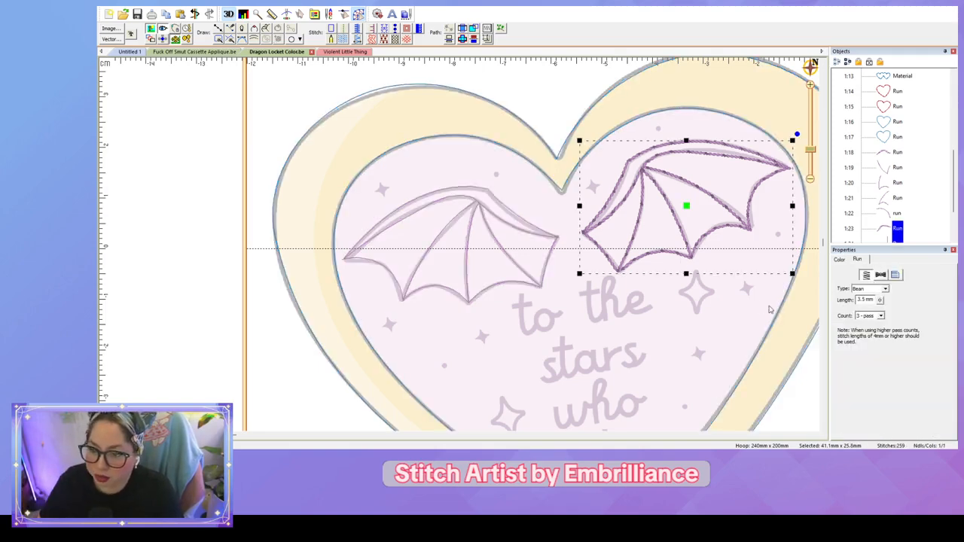
{"action": "scroll", "coordinate": [752, 299], "scroll_direction": "up", "scroll_amount": 1}
{"action": "left_click_drag", "start_coordinate": [745, 293], "coordinate": [719, 263]}
{"action": "left_click_drag", "start_coordinate": [763, 309], "coordinate": [569, 290]}
{"action": "scroll", "coordinate": [568, 291], "scroll_direction": "up", "scroll_amount": 2}
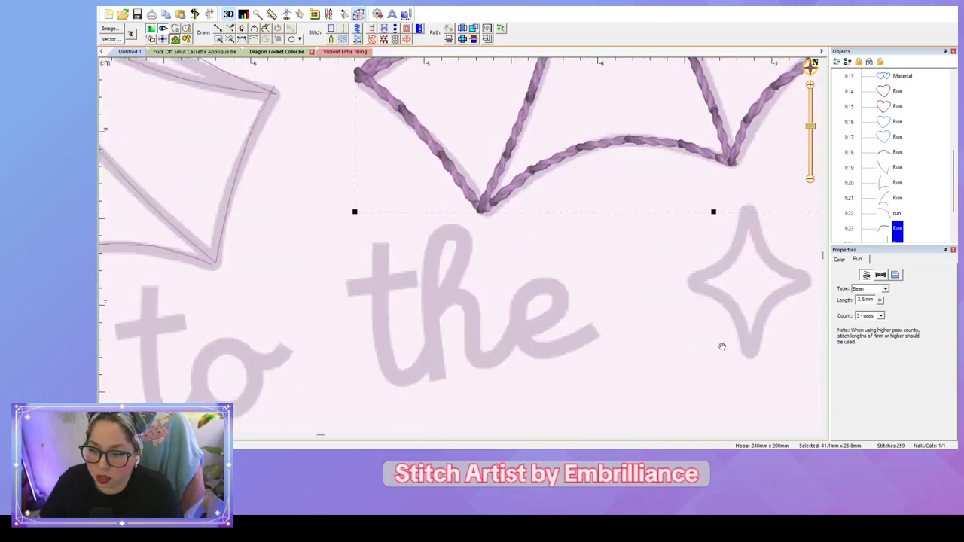
{"action": "left_click_drag", "start_coordinate": [721, 344], "coordinate": [581, 311]}
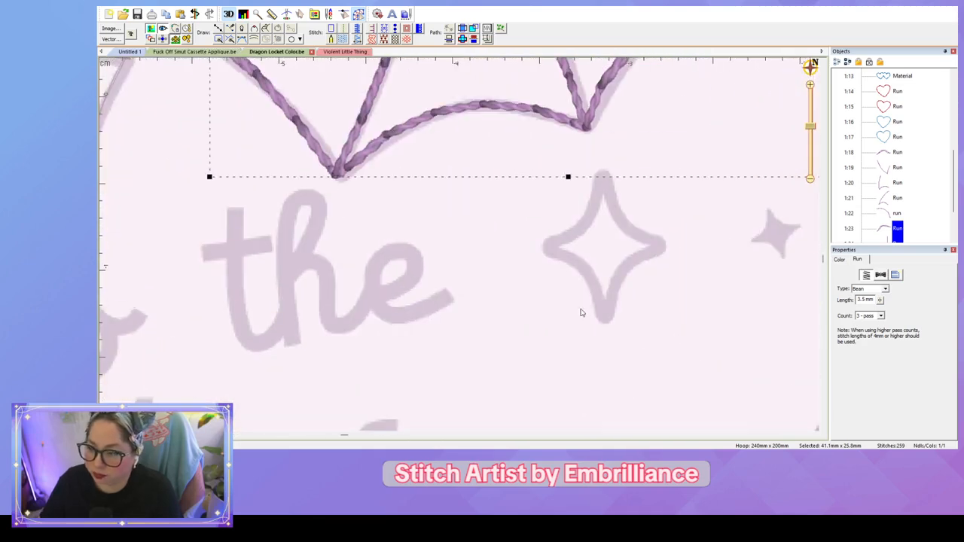
{"action": "key", "text": "l"}
{"action": "left_click", "coordinate": [601, 171]}
{"action": "left_click", "coordinate": [626, 226]}
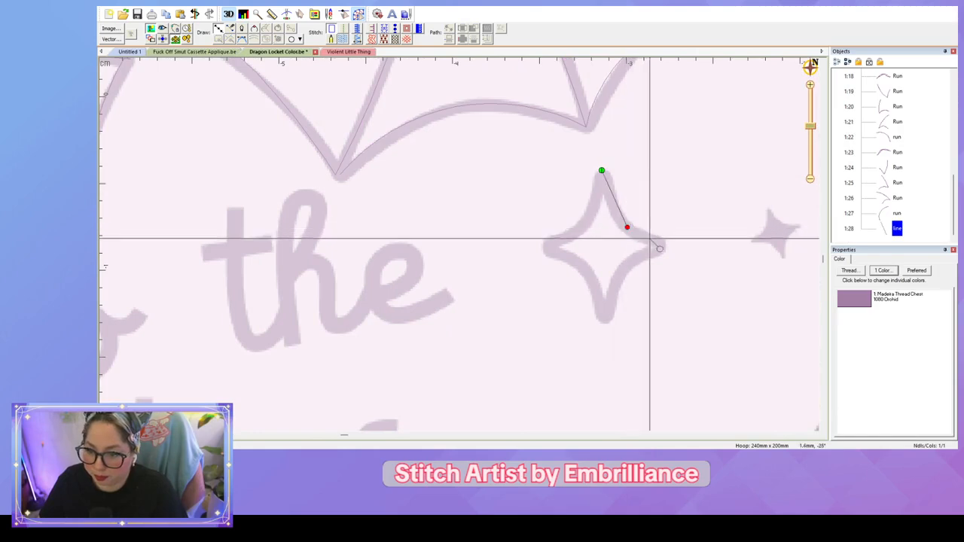
{"action": "left_click", "coordinate": [663, 241]}
{"action": "right_click", "coordinate": [632, 264]}
{"action": "left_click", "coordinate": [601, 322]}
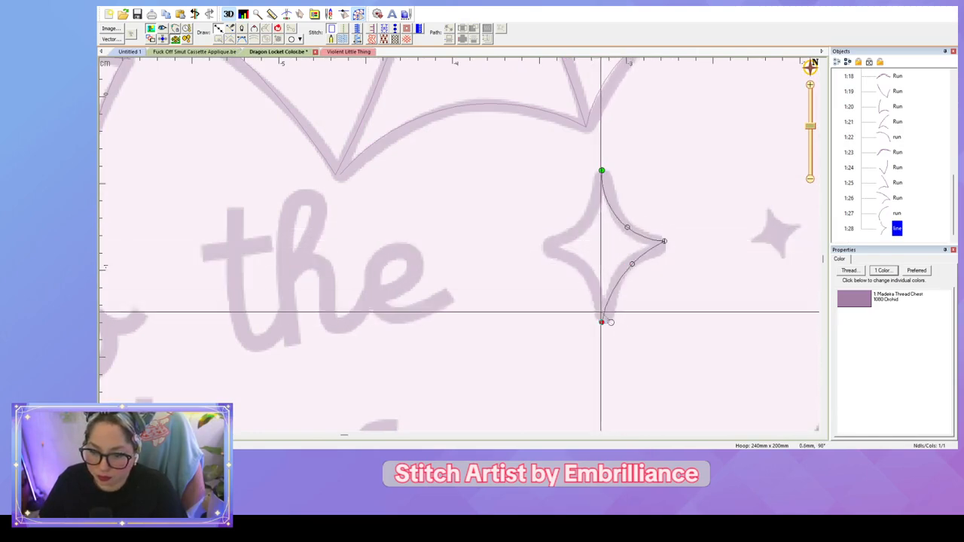
{"action": "left_click", "coordinate": [585, 273]}
{"action": "left_click", "coordinate": [544, 249]}
{"action": "left_click", "coordinate": [586, 224]}
{"action": "key", "text": "Return"}
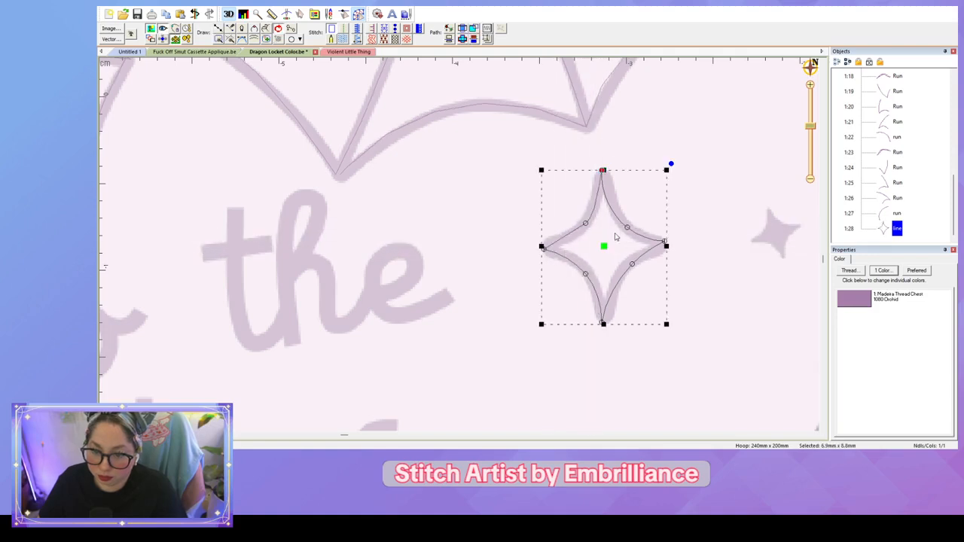
Step: Adjust the curve handles at the star's upper point so both adjoining sides bend inward along the artwork
{"action": "left_click", "coordinate": [601, 171]}
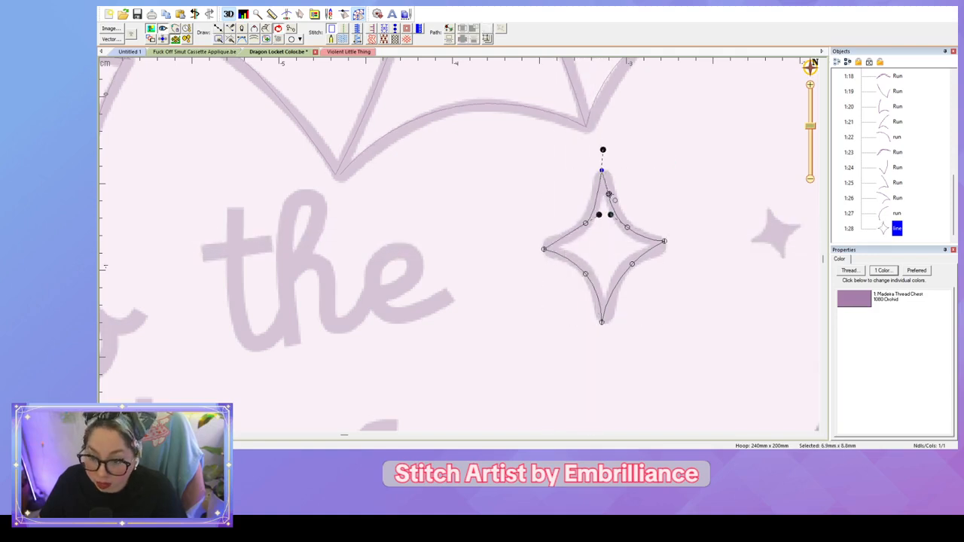
{"action": "left_click_drag", "start_coordinate": [608, 195], "coordinate": [611, 195]}
{"action": "left_click_drag", "start_coordinate": [602, 150], "coordinate": [592, 209]}
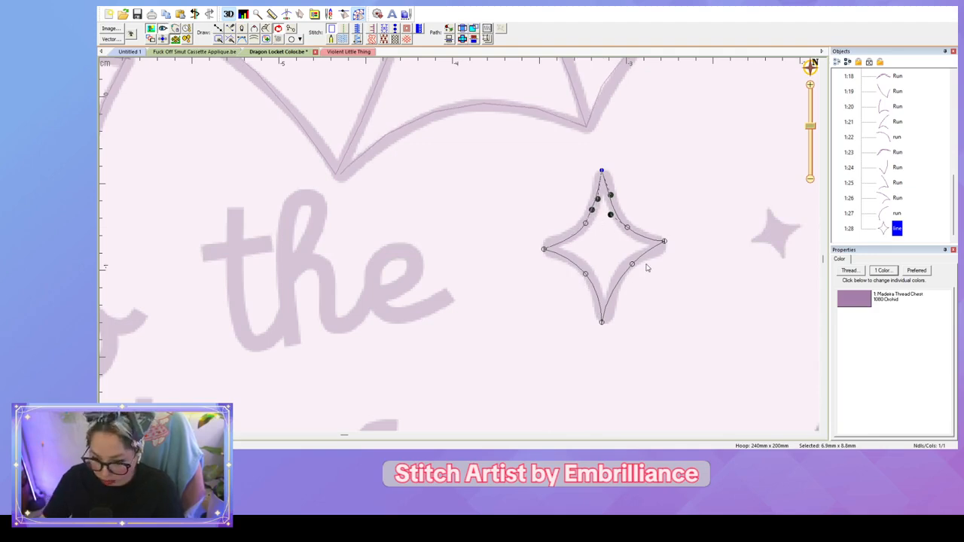
Step: Convert the star outline to a 3.5 mm, 3-pass Bean run and move its exit to the star's left point
{"action": "left_click", "coordinate": [344, 31]}
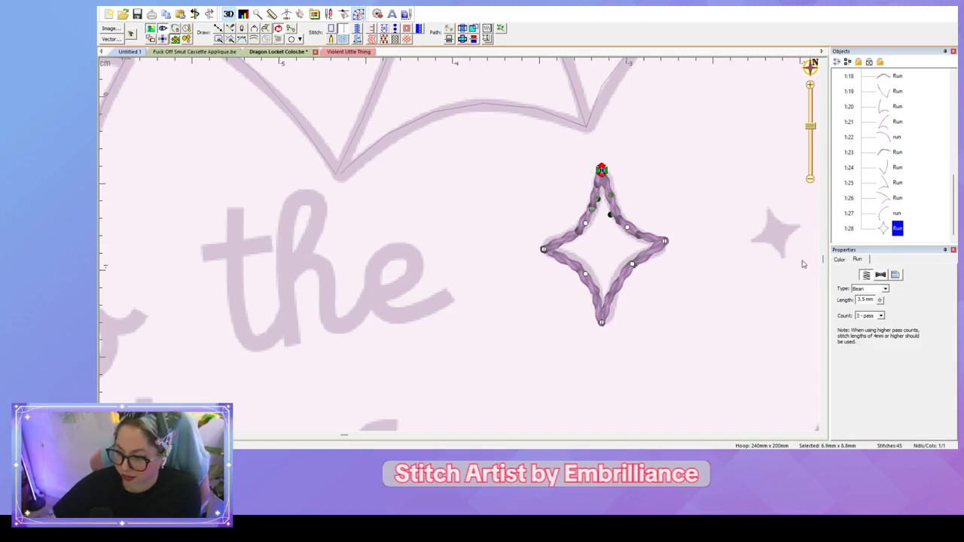
{"action": "left_click", "coordinate": [881, 275]}
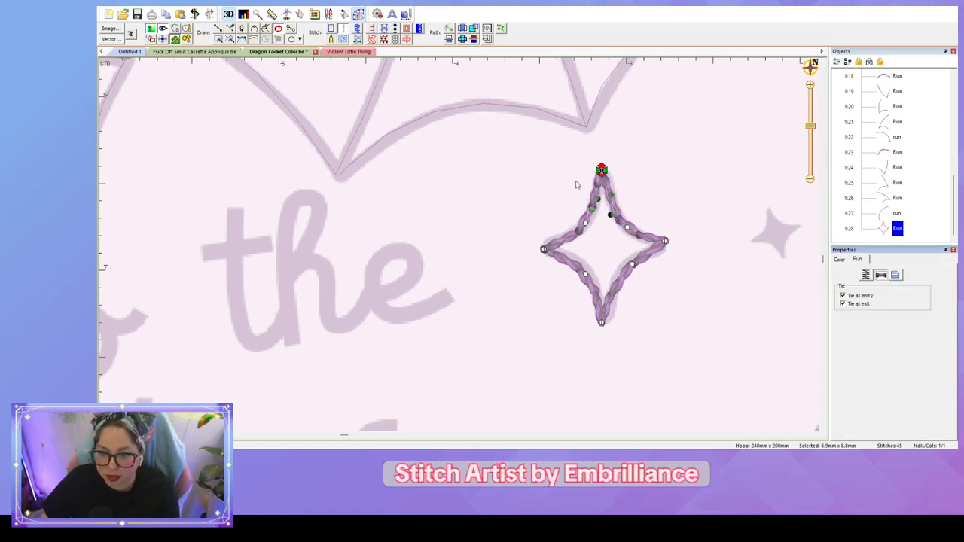
{"action": "left_click_drag", "start_coordinate": [602, 171], "coordinate": [543, 249]}
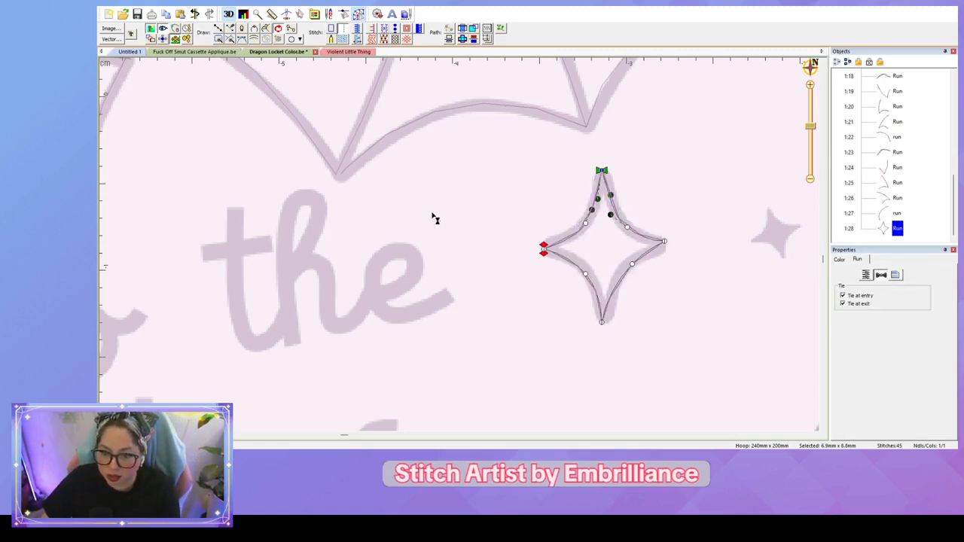
{"action": "scroll", "coordinate": [463, 298], "scroll_direction": "down", "scroll_amount": 3}
{"action": "left_click", "coordinate": [506, 313]}
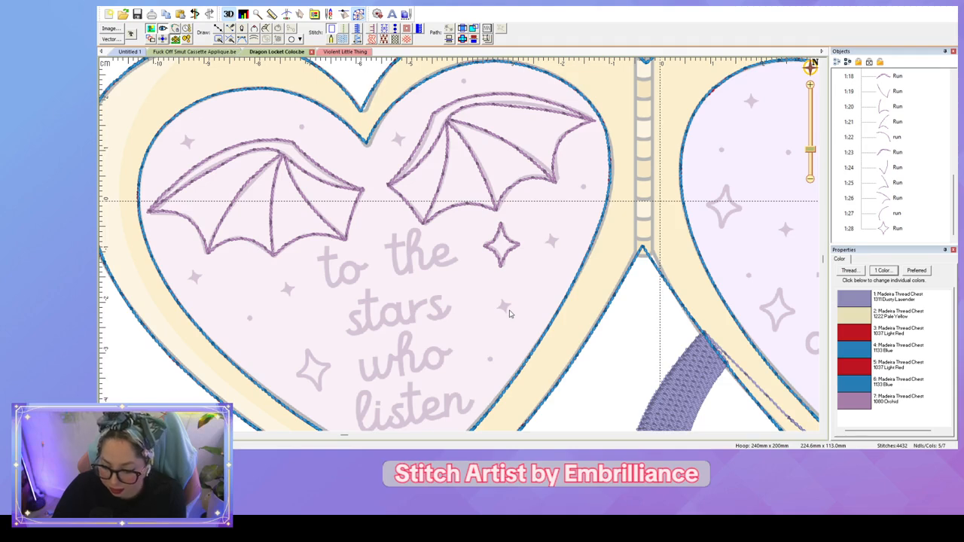
Step: Cut the right wing's runs and paste them back ahead of the left wing in the stitch order
{"action": "scroll", "coordinate": [509, 313], "scroll_direction": "up", "scroll_amount": 5}
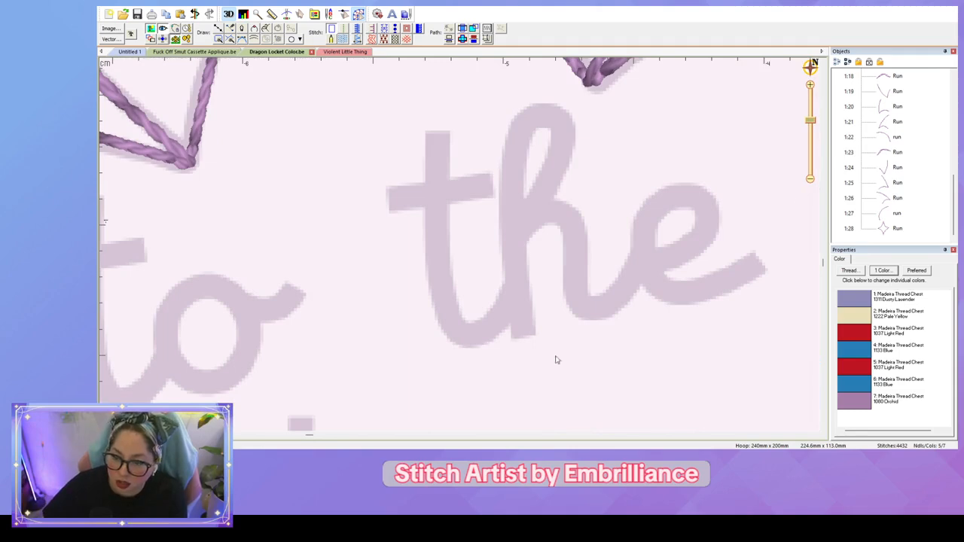
{"action": "scroll", "coordinate": [684, 276], "scroll_direction": "down", "scroll_amount": 4}
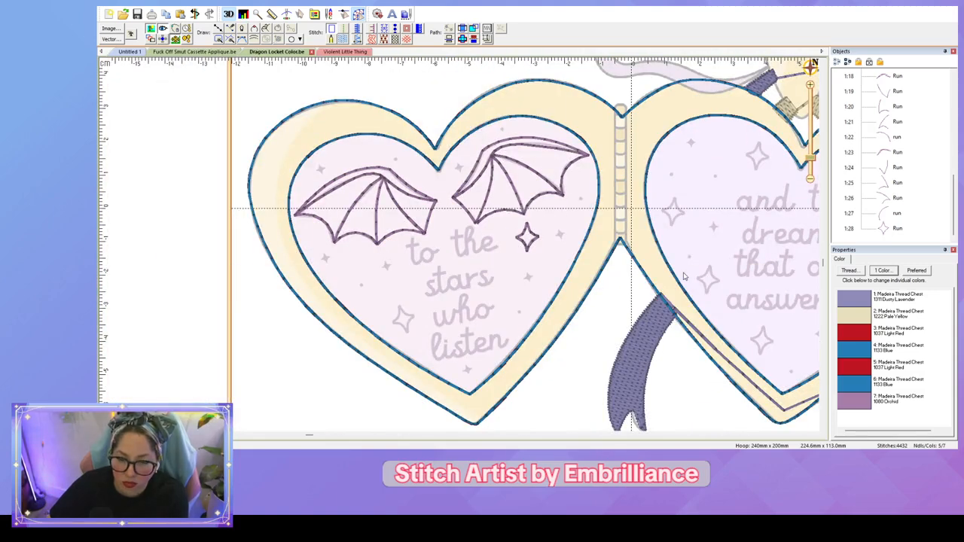
{"action": "scroll", "coordinate": [683, 276], "scroll_direction": "up", "scroll_amount": 1}
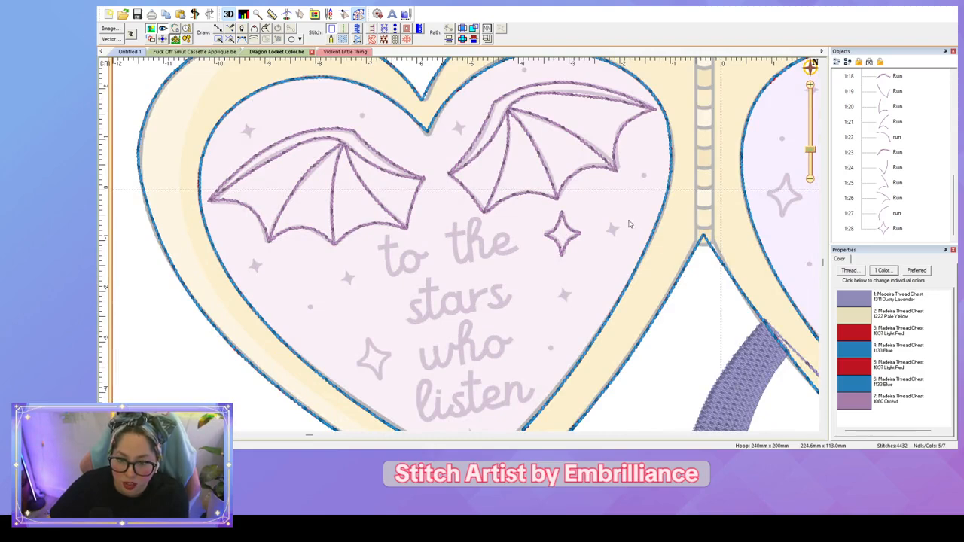
{"action": "left_click", "coordinate": [561, 187]}
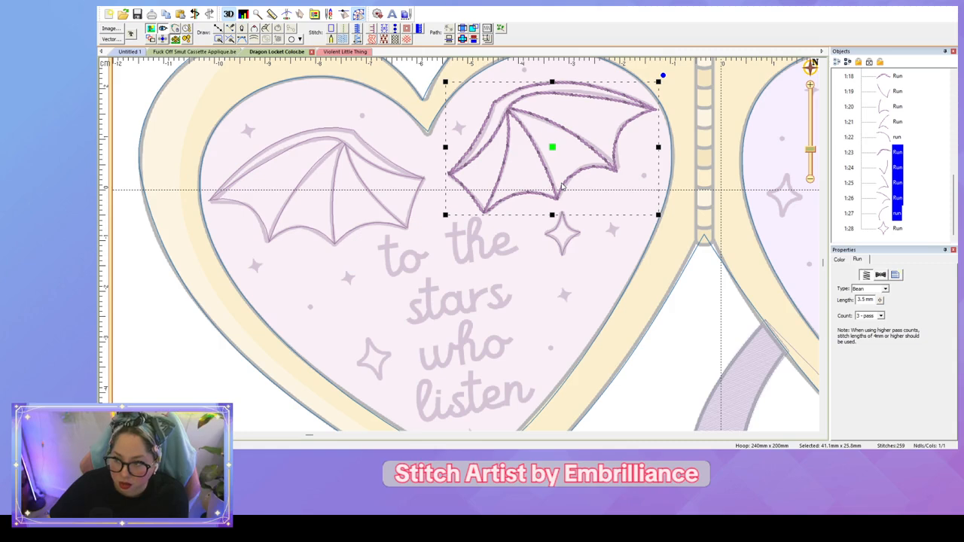
{"action": "key", "text": "Delete"}
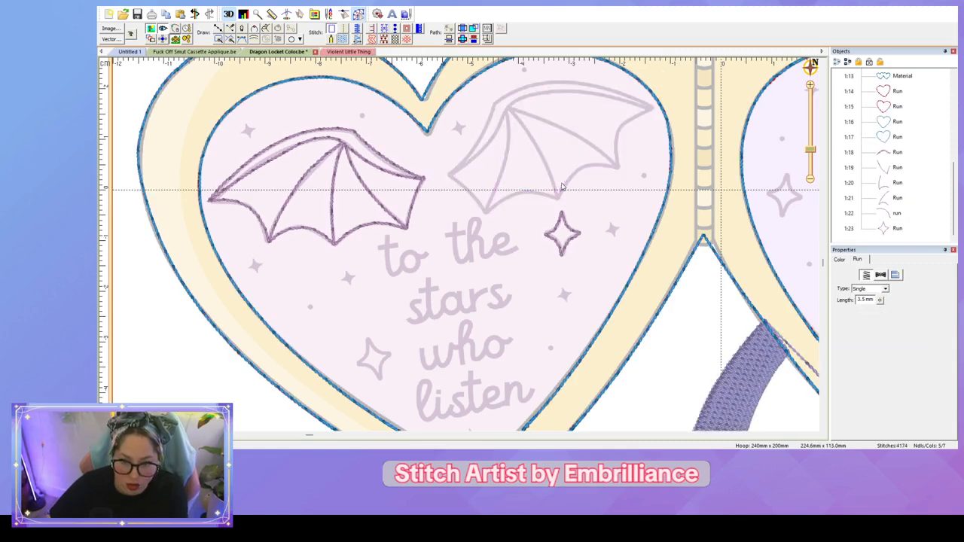
{"action": "left_click", "coordinate": [412, 226]}
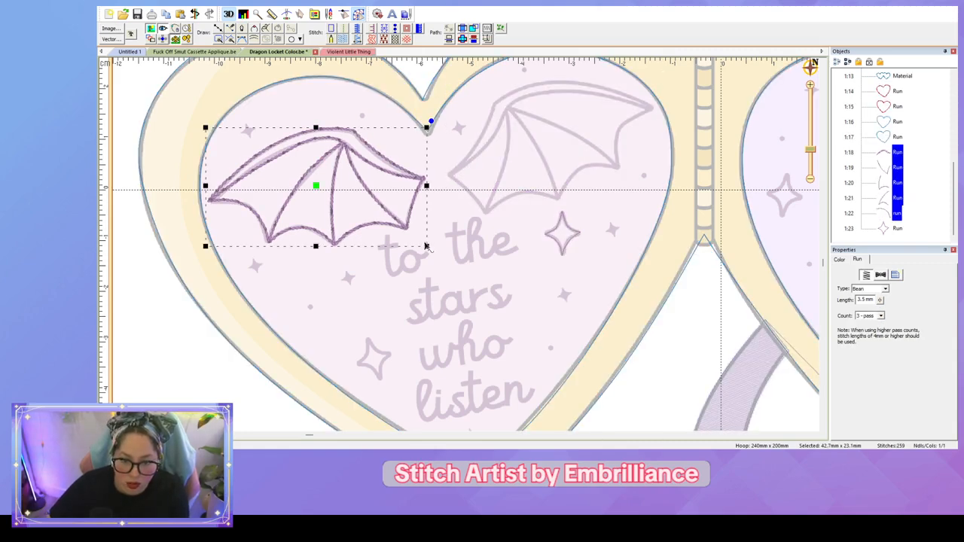
{"action": "key", "text": "ctrl+v"}
{"action": "left_click", "coordinate": [569, 285]}
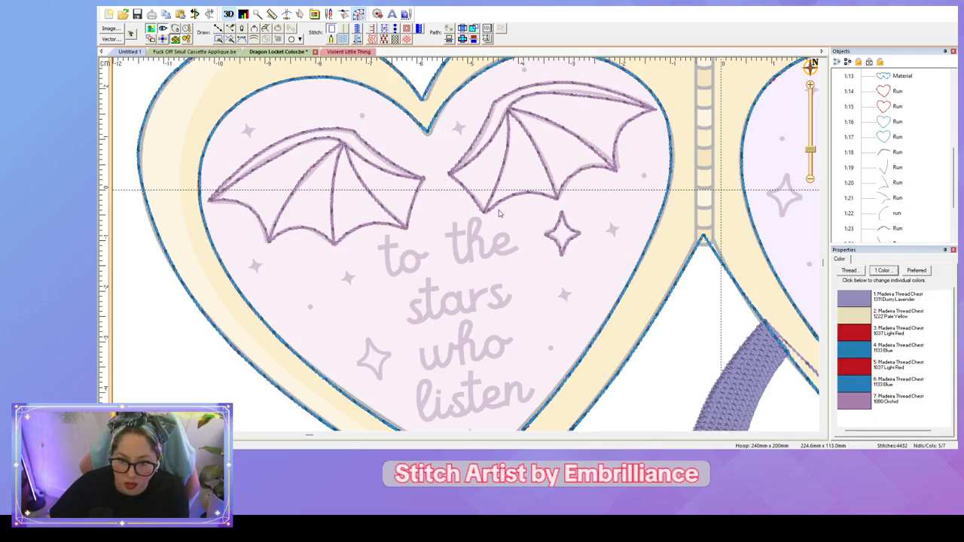
{"action": "left_click", "coordinate": [557, 238]}
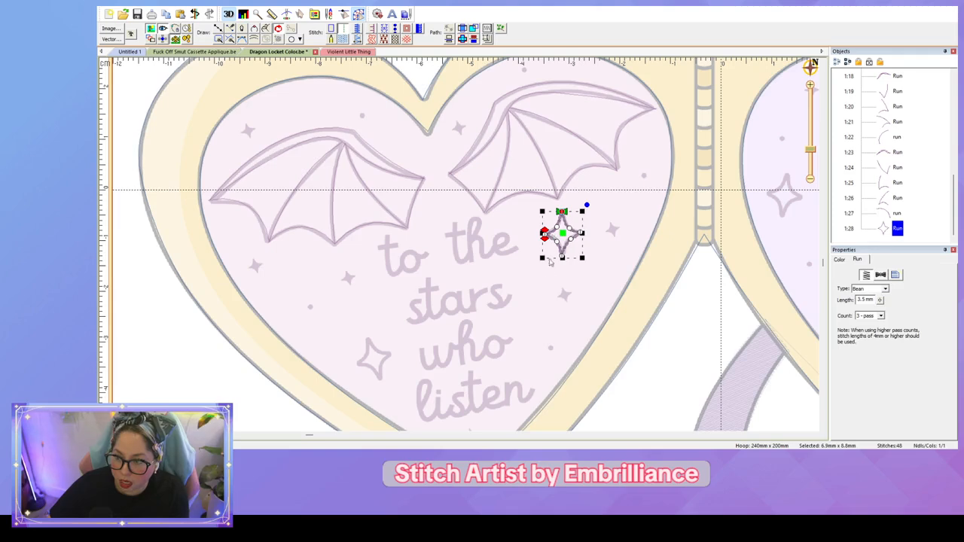
{"action": "left_click", "coordinate": [549, 273]}
{"action": "left_click", "coordinate": [405, 230]}
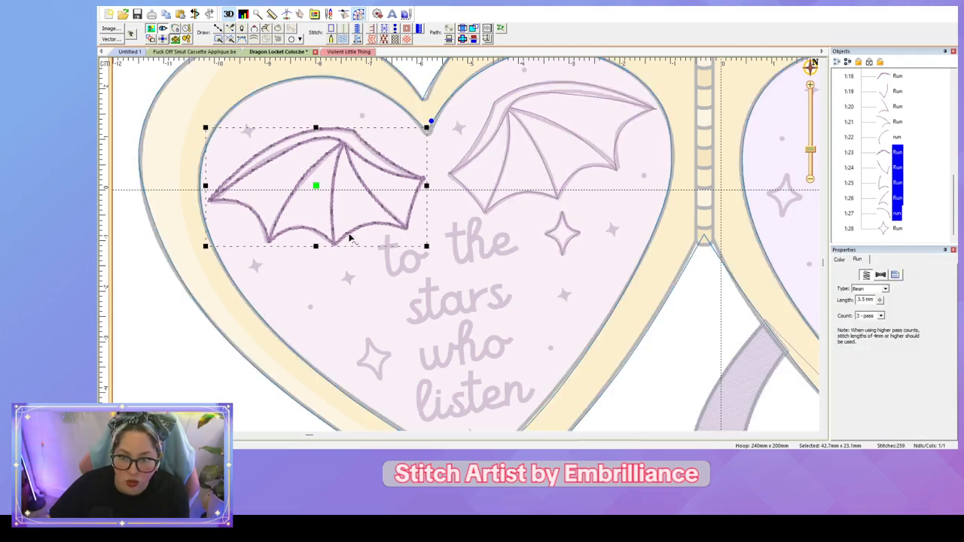
Step: Draw a satin column about 0.9 mm wide over the "t" stem of "to", from its upper end to just above the crossbar
{"action": "scroll", "coordinate": [430, 240], "scroll_direction": "up", "scroll_amount": 2}
{"action": "scroll", "coordinate": [463, 241], "scroll_direction": "up", "scroll_amount": 1}
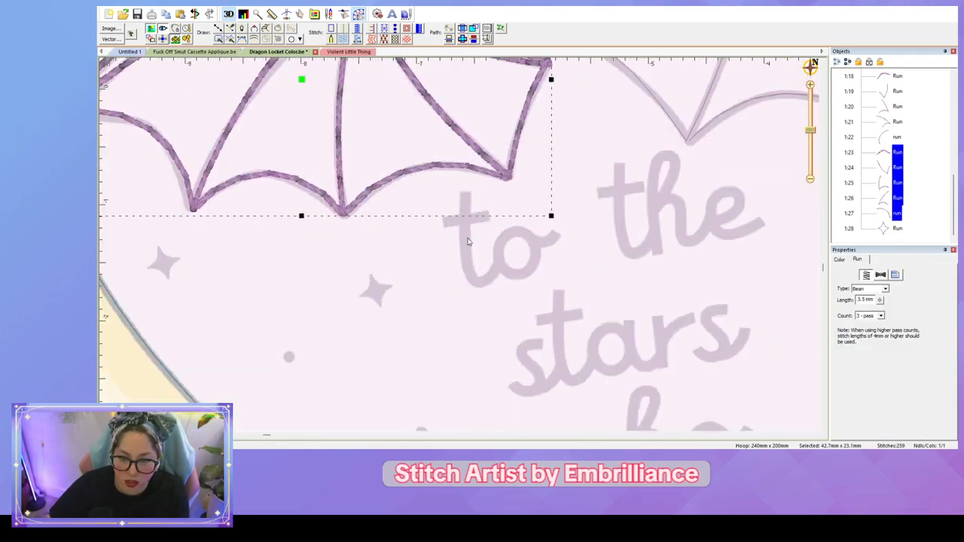
{"action": "scroll", "coordinate": [470, 243], "scroll_direction": "up", "scroll_amount": 2}
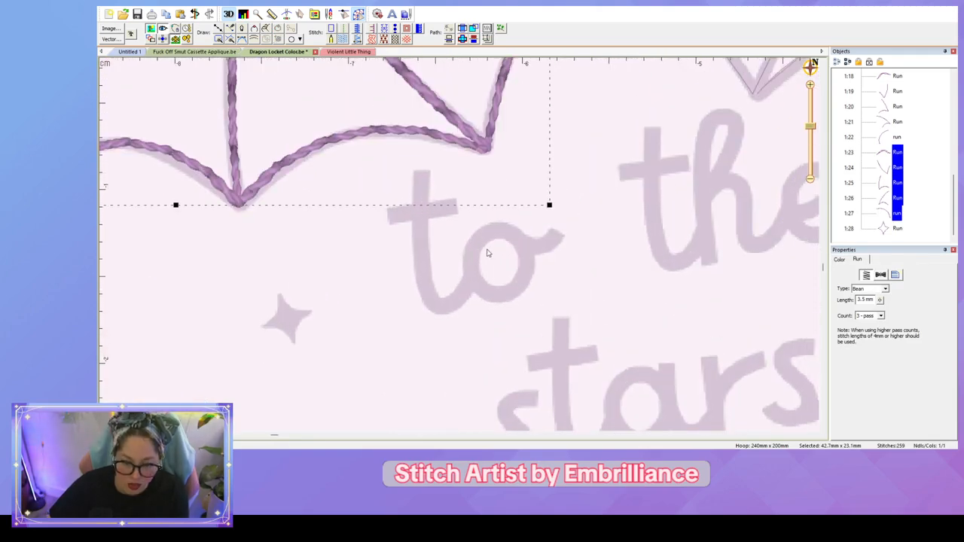
{"action": "key", "text": "c"}
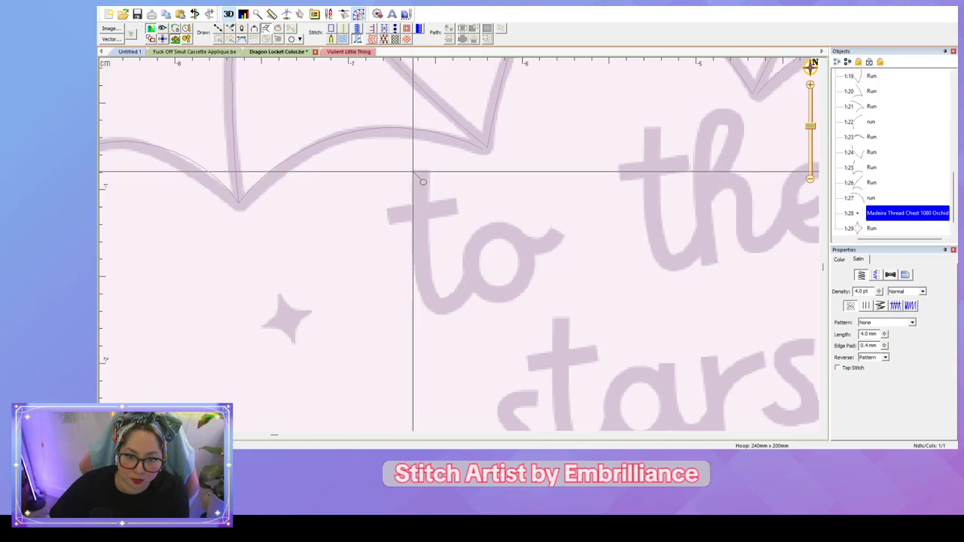
{"action": "left_click", "coordinate": [412, 170]}
{"action": "left_click", "coordinate": [429, 170]}
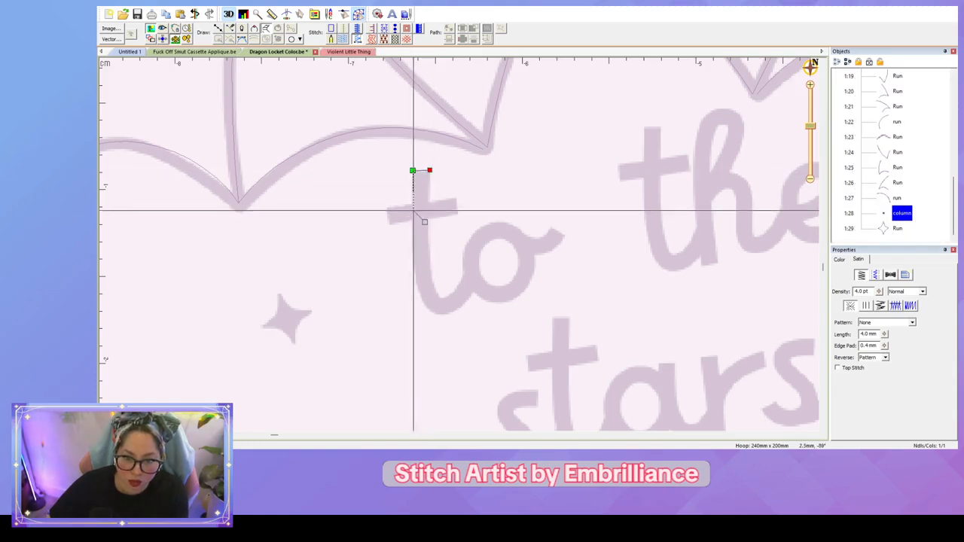
{"action": "left_click", "coordinate": [412, 205]}
{"action": "left_click", "coordinate": [427, 205]}
{"action": "right_click", "coordinate": [428, 206]}
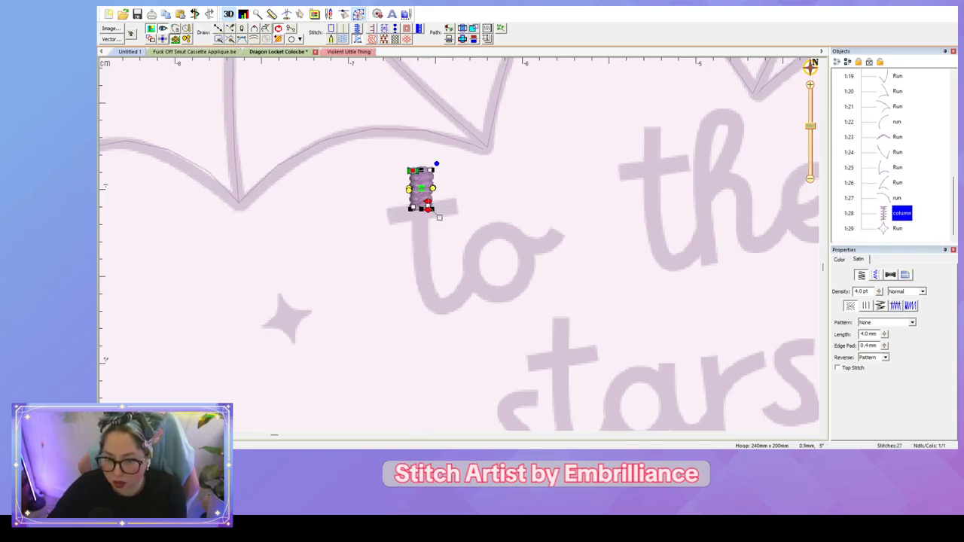
{"action": "left_click", "coordinate": [493, 186]}
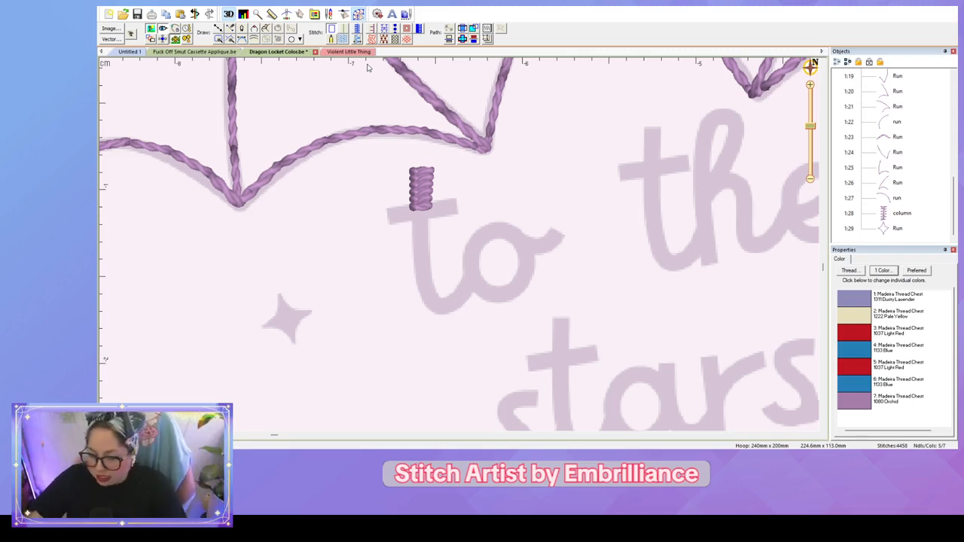
Step: Draw a curved satin column, about 3.9 by 5.5 mm, from below the "t" crossbar around the lower bend to the "o" of "to"
{"action": "scroll", "coordinate": [477, 217], "scroll_direction": "up", "scroll_amount": 2}
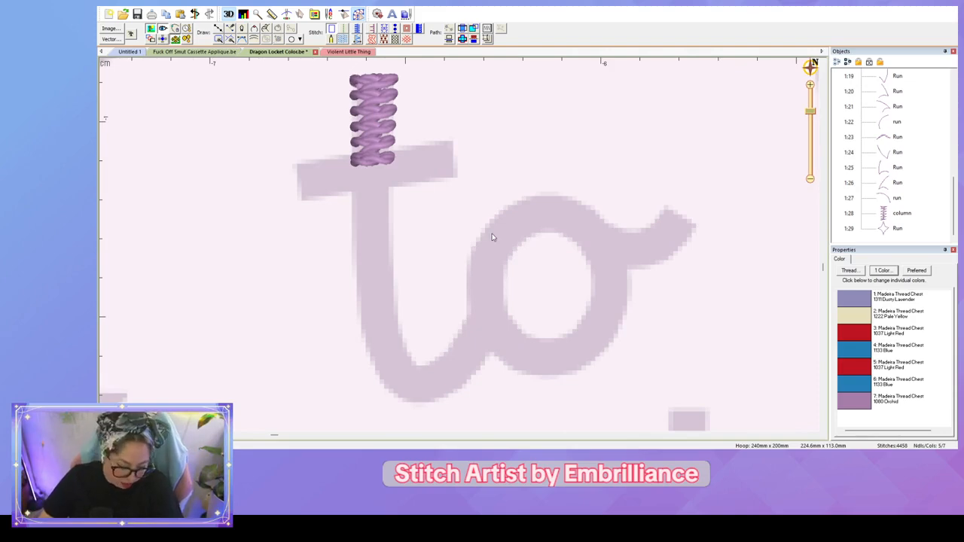
{"action": "left_click", "coordinate": [351, 188]}
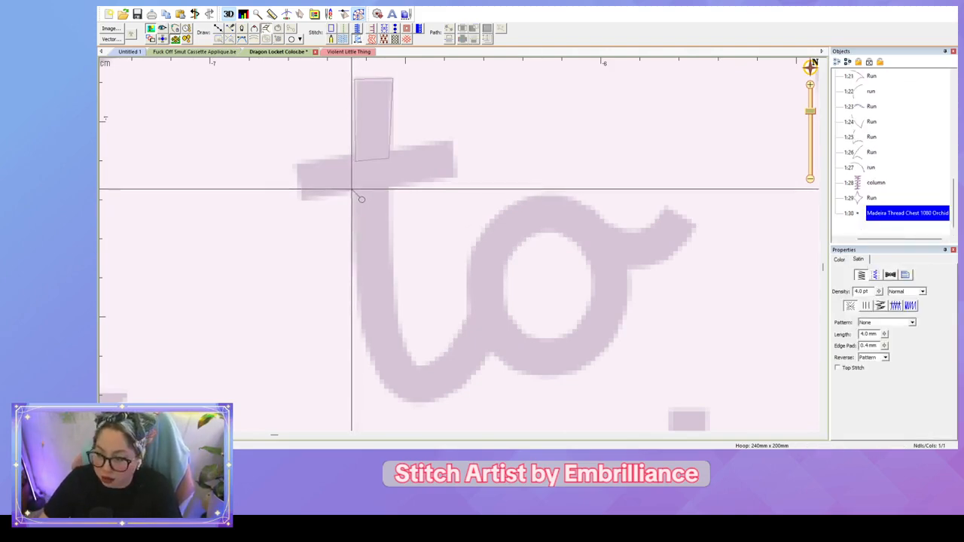
{"action": "left_click", "coordinate": [387, 185]}
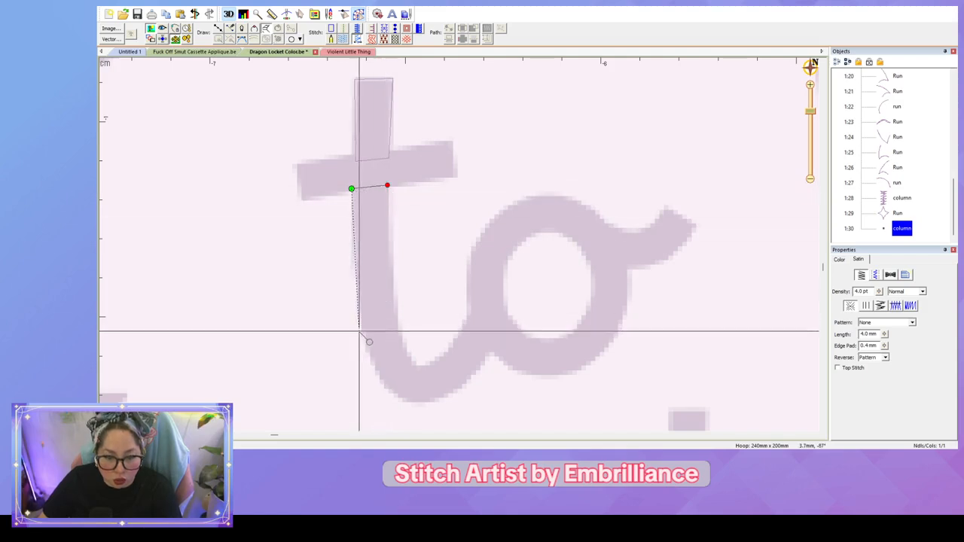
{"action": "left_click", "coordinate": [360, 334]}
{"action": "left_click", "coordinate": [397, 326]}
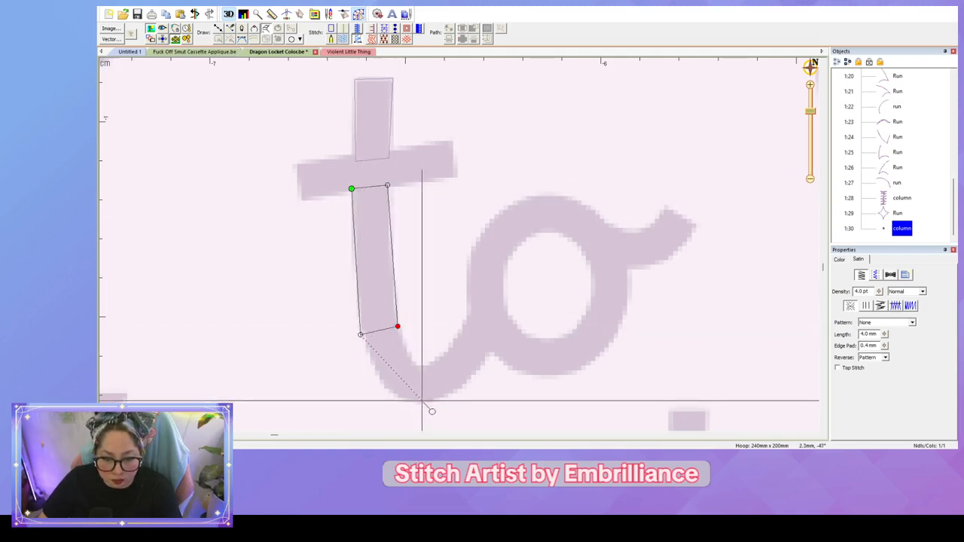
{"action": "left_click", "coordinate": [423, 399]}
{"action": "left_click", "coordinate": [424, 368]}
{"action": "left_click", "coordinate": [500, 346]}
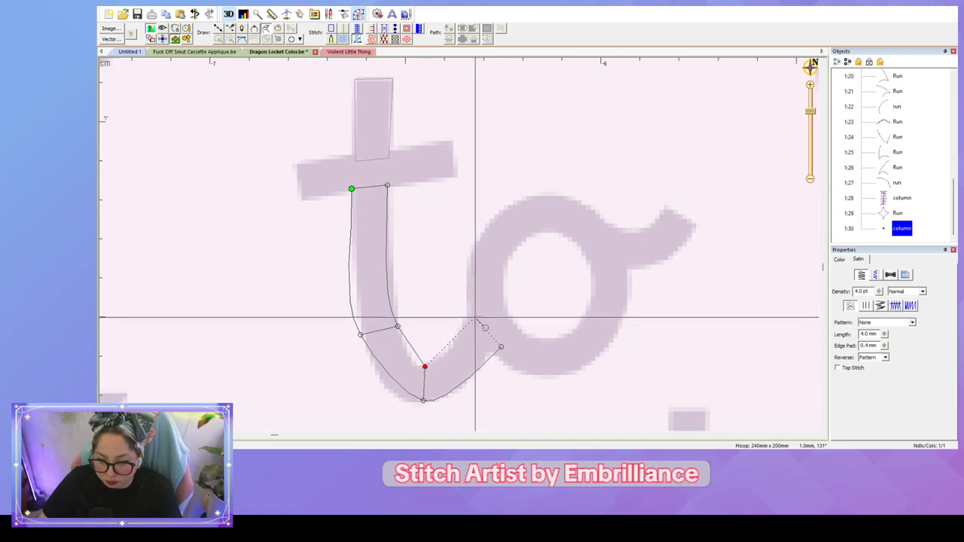
{"action": "left_click", "coordinate": [471, 313]}
{"action": "key", "text": "Return"}
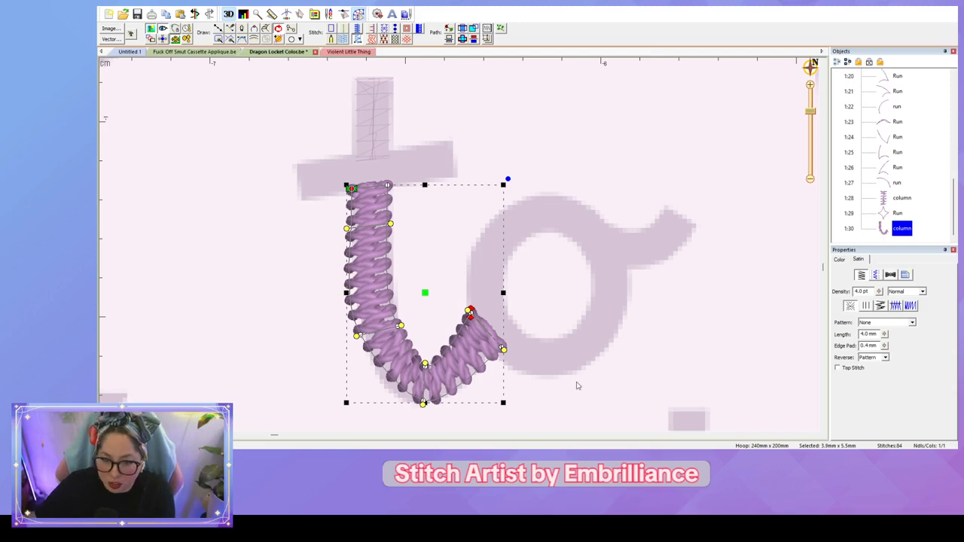
{"action": "left_click", "coordinate": [617, 368]}
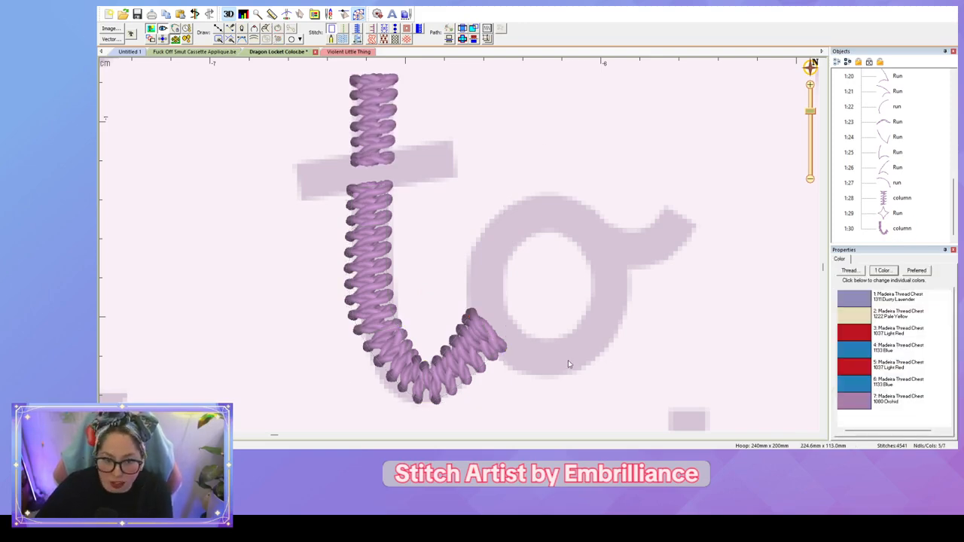
Step: Reshape the lower "t" column by adjusting its bend and inner-edge curve handles and shifting its upper end point at the "o" to match the artwork
{"action": "left_click", "coordinate": [403, 369]}
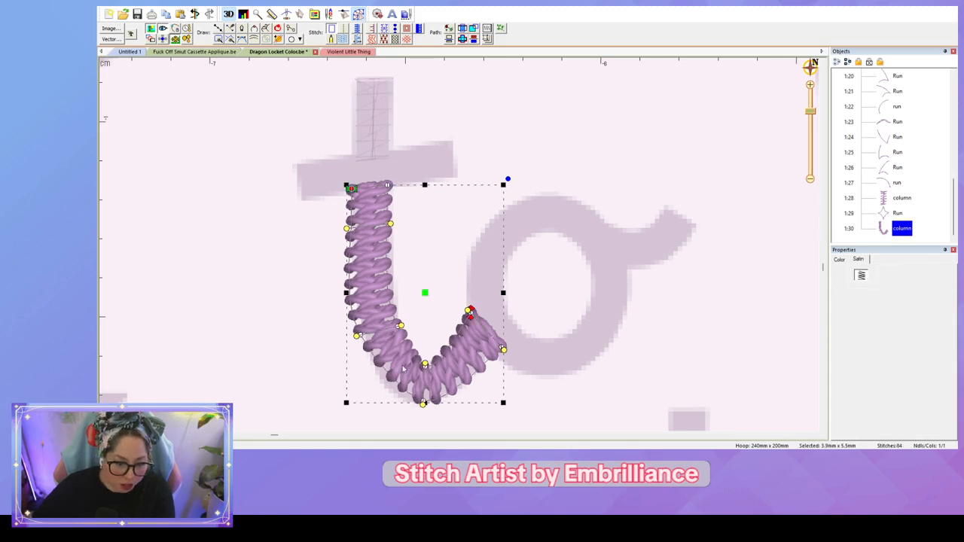
{"action": "left_click", "coordinate": [424, 403]}
{"action": "left_click_drag", "start_coordinate": [405, 398], "coordinate": [385, 402]}
{"action": "left_click_drag", "start_coordinate": [373, 360], "coordinate": [366, 365]}
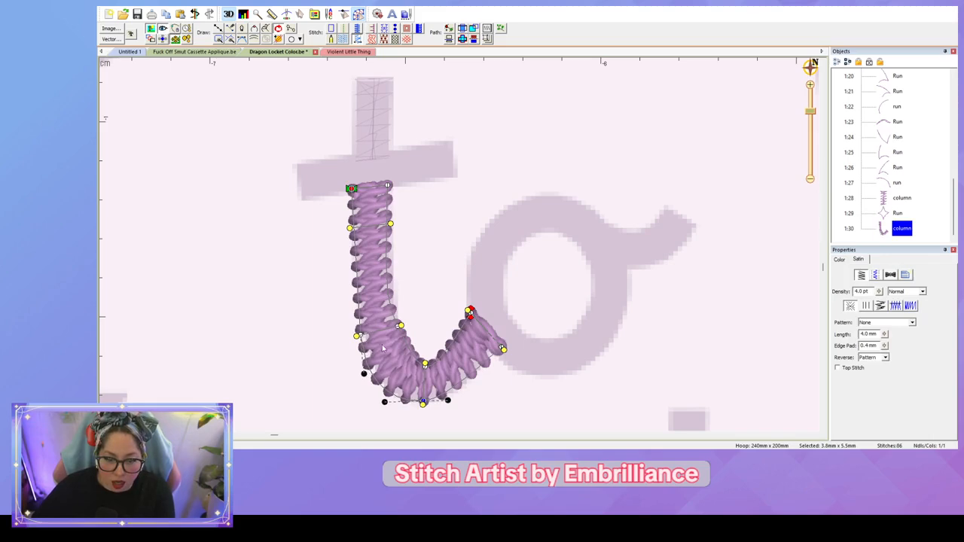
{"action": "left_click", "coordinate": [397, 327]}
{"action": "left_click_drag", "start_coordinate": [381, 291], "coordinate": [389, 281]}
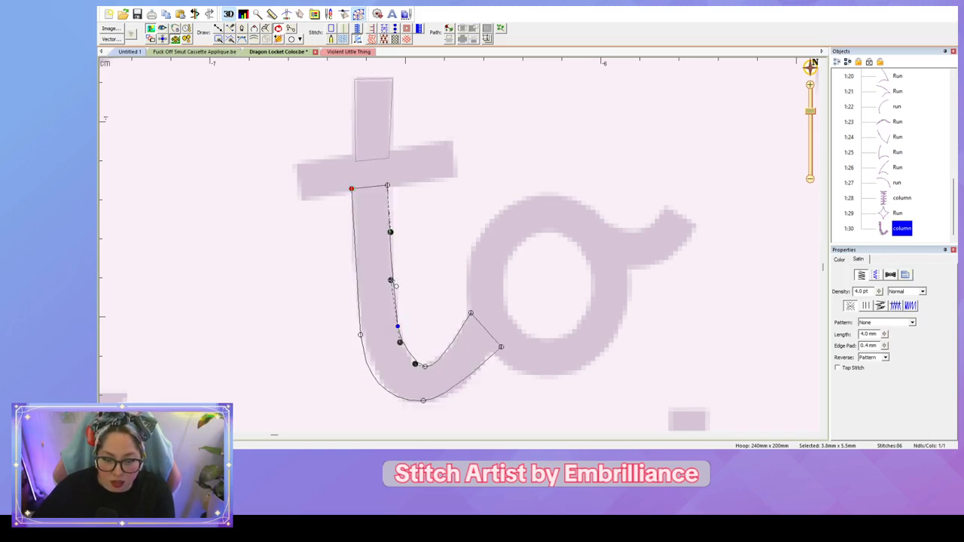
{"action": "left_click_drag", "start_coordinate": [470, 313], "coordinate": [474, 317]}
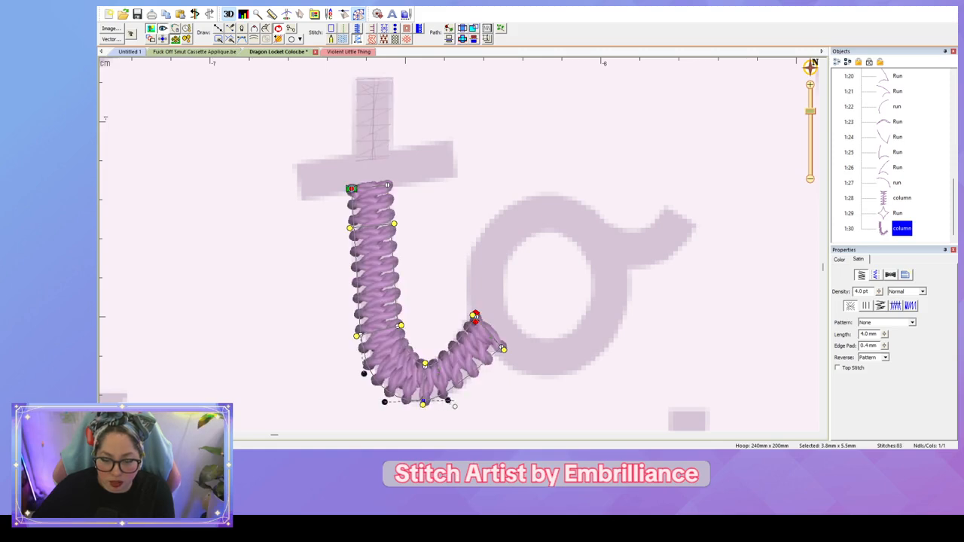
{"action": "left_click", "coordinate": [642, 364]}
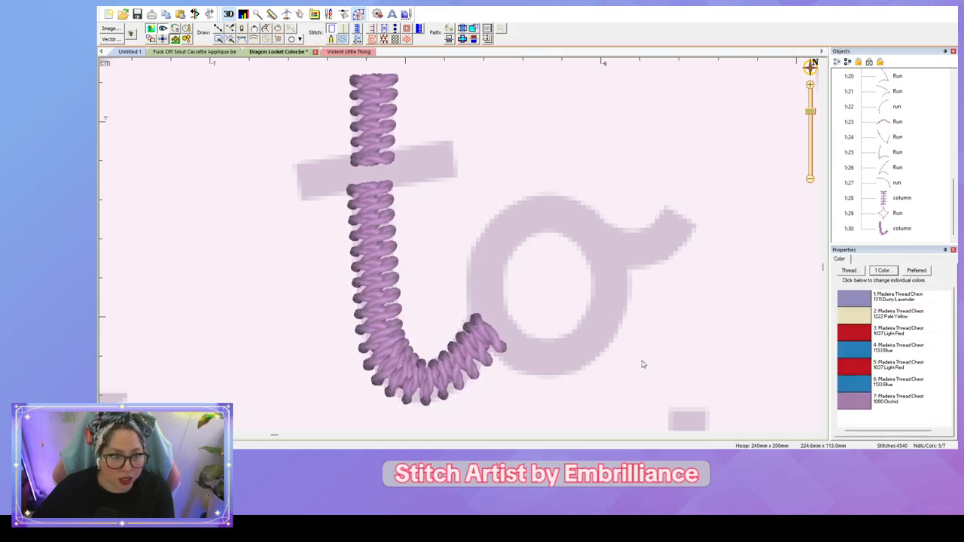
Step: Switch to the Violent Little Thing design and rotate all of it so the lettering reads horizontally
{"action": "left_click", "coordinate": [345, 52]}
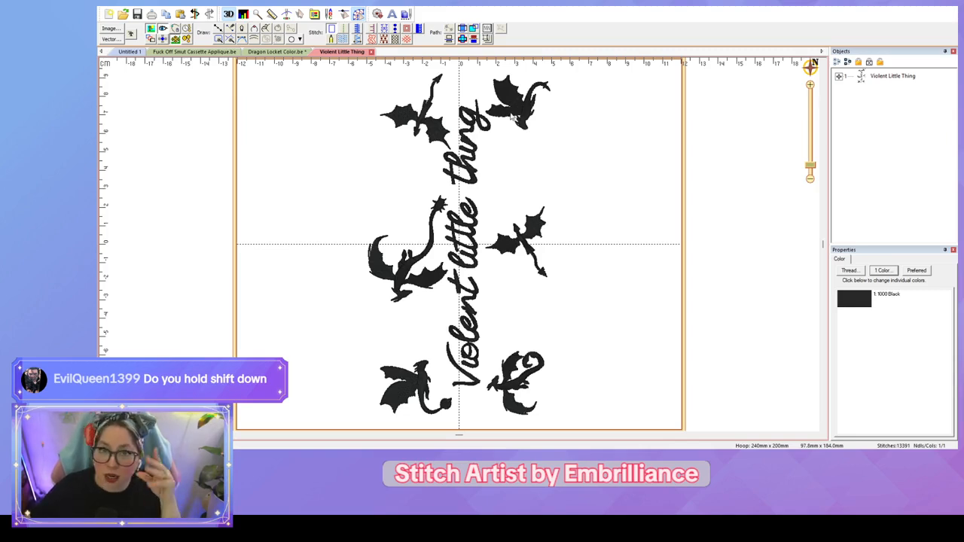
{"action": "left_click", "coordinate": [883, 74]}
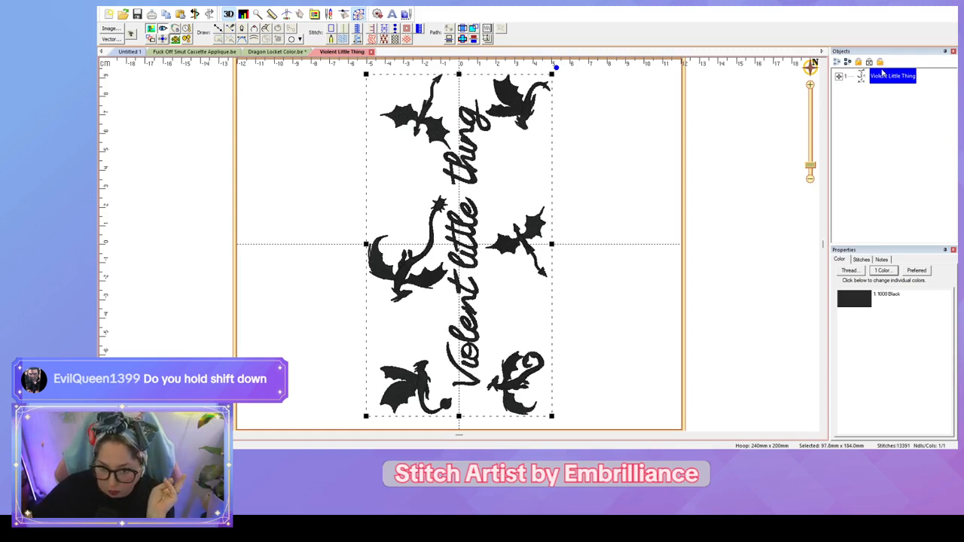
{"action": "left_click_drag", "start_coordinate": [556, 67], "coordinate": [607, 323]}
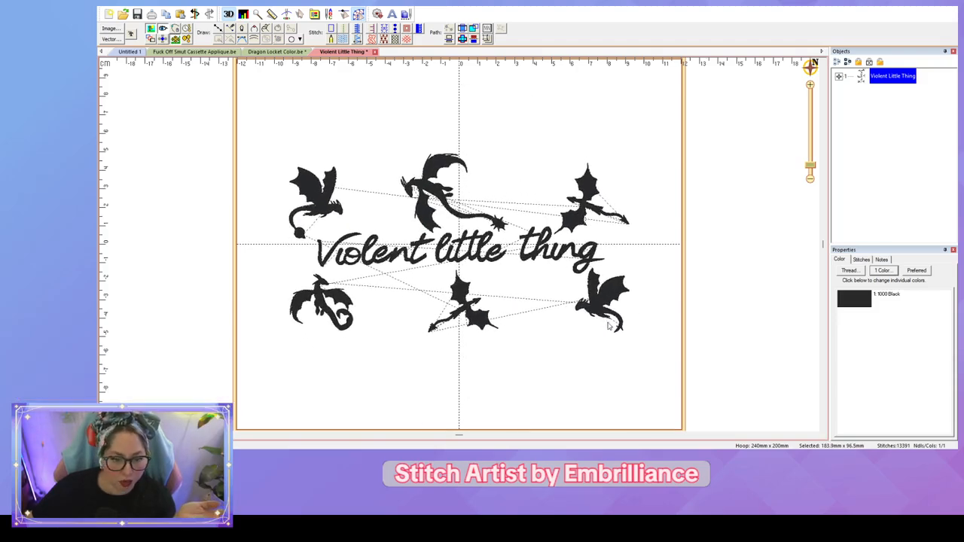
Step: Examine the satin lettering of "Violent little thing" up close and within the whole design
{"action": "left_click", "coordinate": [678, 243]}
{"action": "scroll", "coordinate": [681, 225], "scroll_direction": "up", "scroll_amount": 2}
{"action": "scroll", "coordinate": [682, 228], "scroll_direction": "up", "scroll_amount": 1}
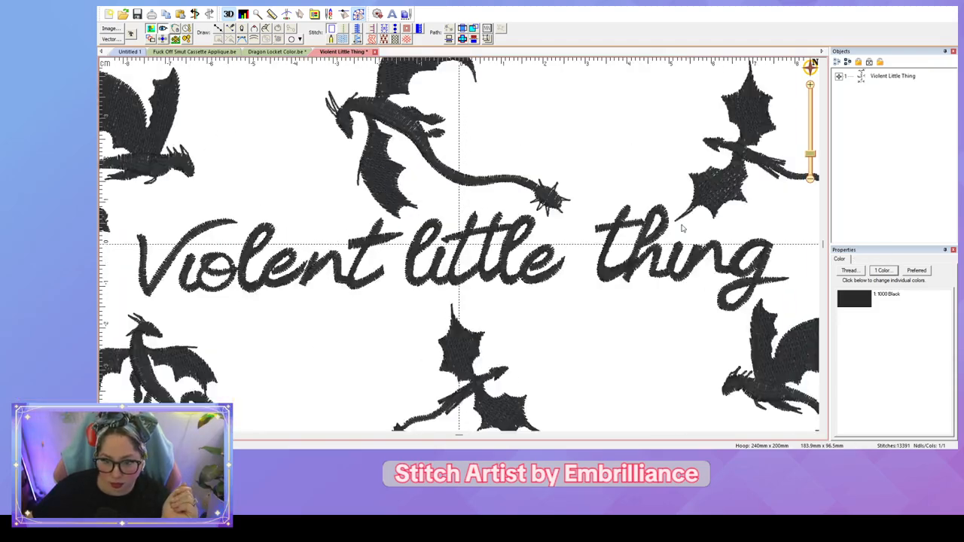
{"action": "scroll", "coordinate": [681, 229], "scroll_direction": "down", "scroll_amount": 1}
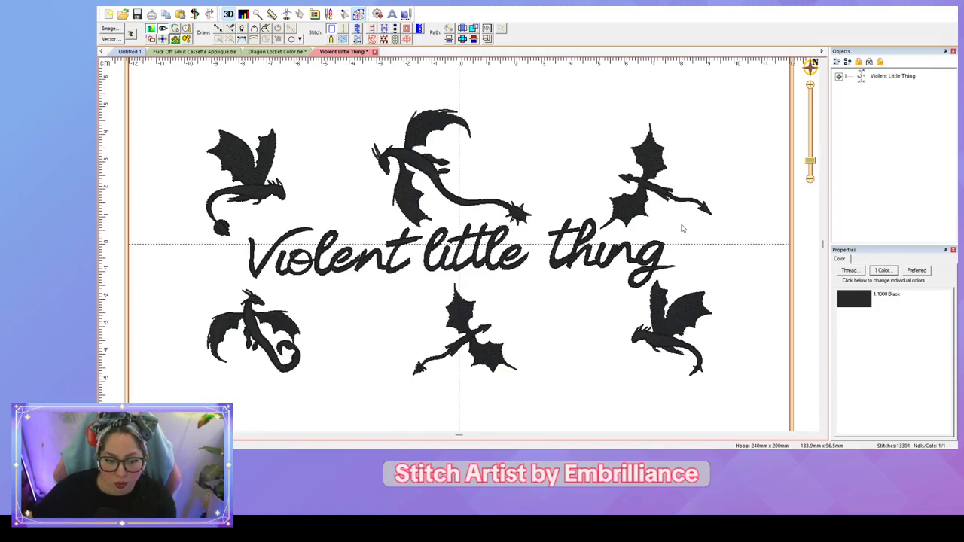
{"action": "scroll", "coordinate": [682, 229], "scroll_direction": "up", "scroll_amount": 3}
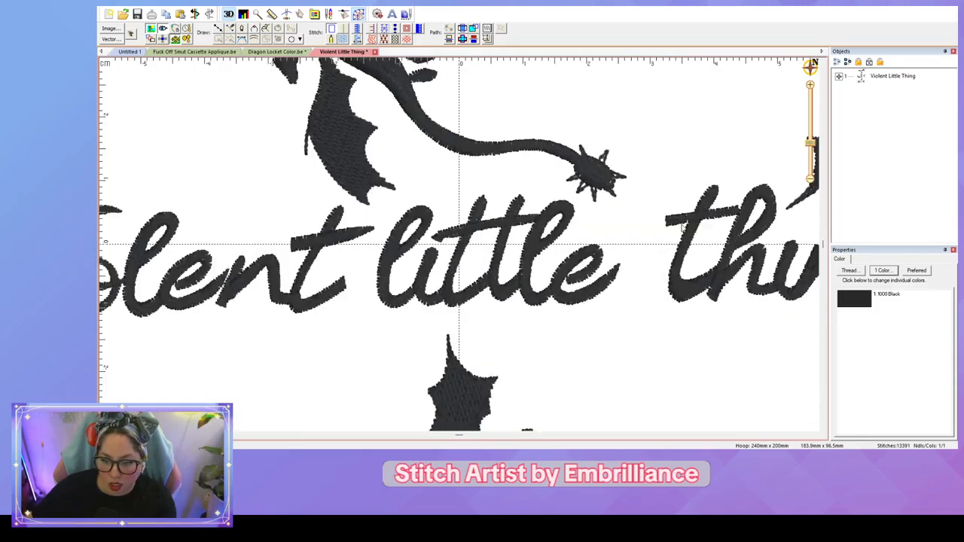
{"action": "scroll", "coordinate": [681, 227], "scroll_direction": "down", "scroll_amount": 3}
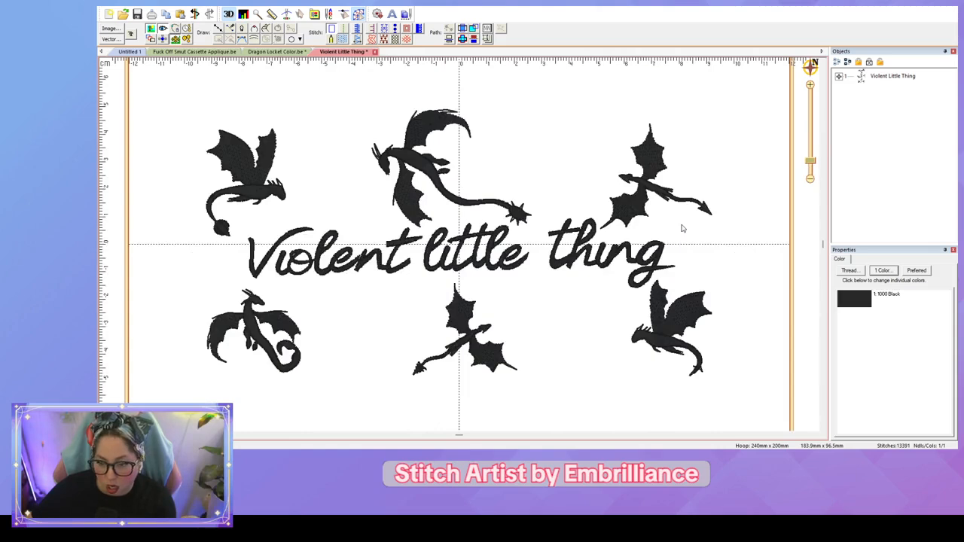
{"action": "scroll", "coordinate": [681, 229], "scroll_direction": "up", "scroll_amount": 3}
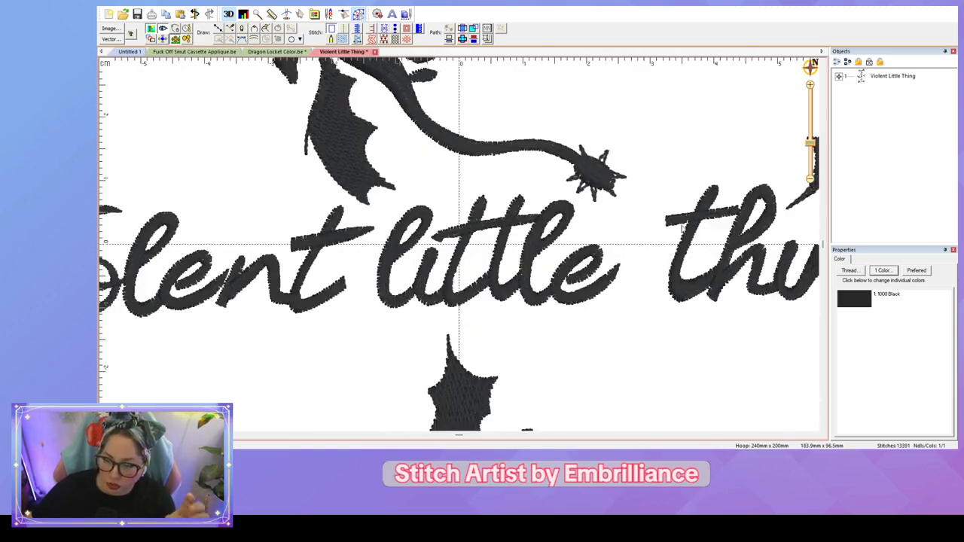
{"action": "scroll", "coordinate": [681, 228], "scroll_direction": "down", "scroll_amount": 3}
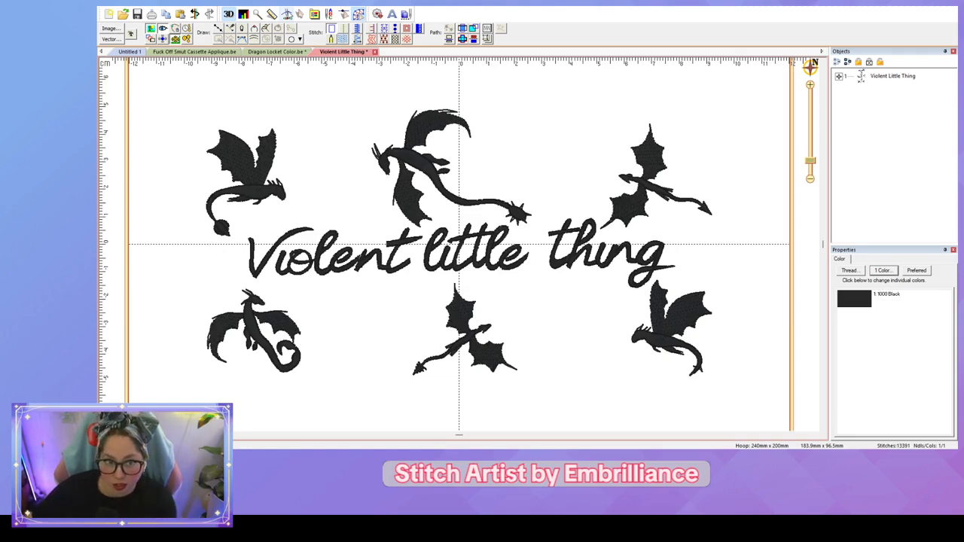
Step: Open the stitch simulator for the Violent Little Thing design and move playback to stitch 3634, in the upper-right dragon
{"action": "left_click", "coordinate": [287, 13]}
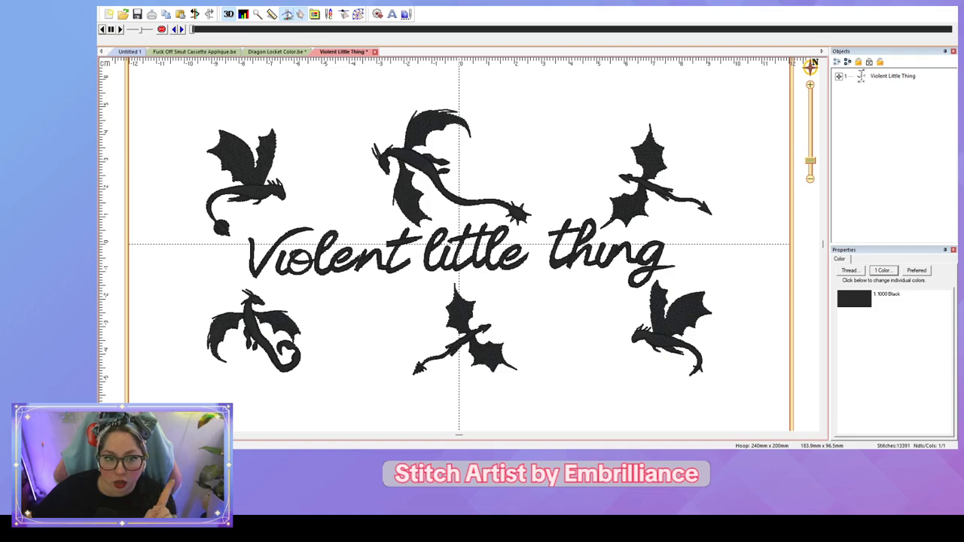
{"action": "left_click", "coordinate": [196, 30]}
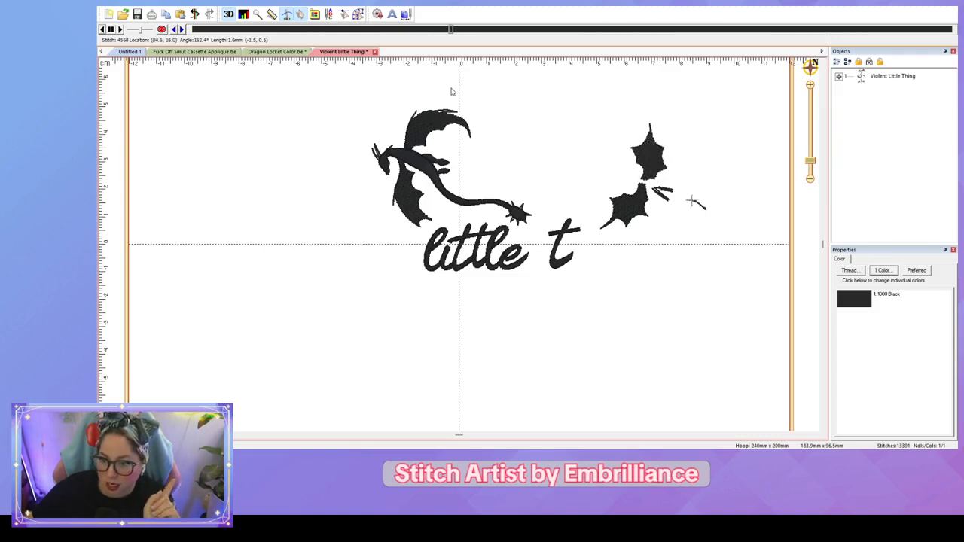
{"action": "left_click_drag", "start_coordinate": [452, 91], "coordinate": [398, 87]}
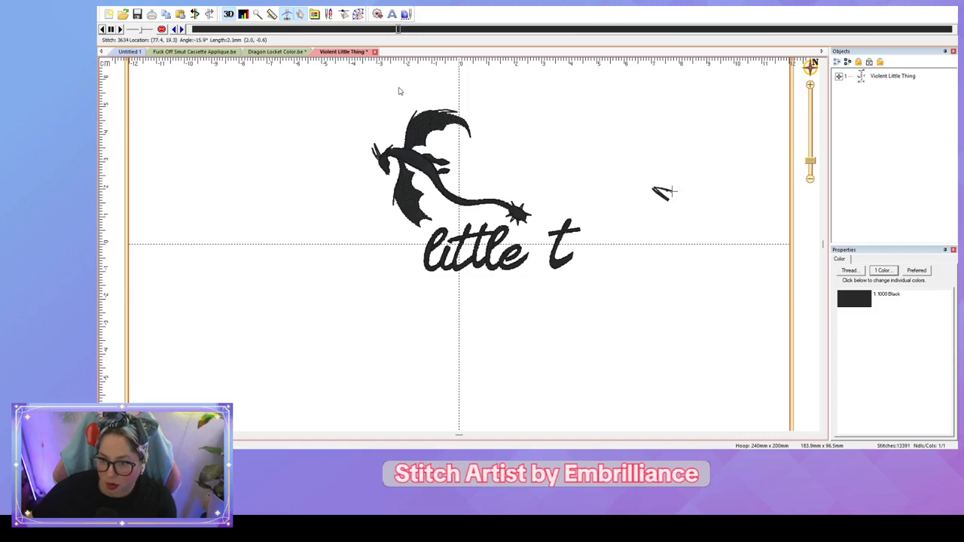
Step: Advance the simulation to the jump at stitch 3641 and insert a colour change to Madeira 1037 Light Red there
{"action": "left_click", "coordinate": [184, 28]}
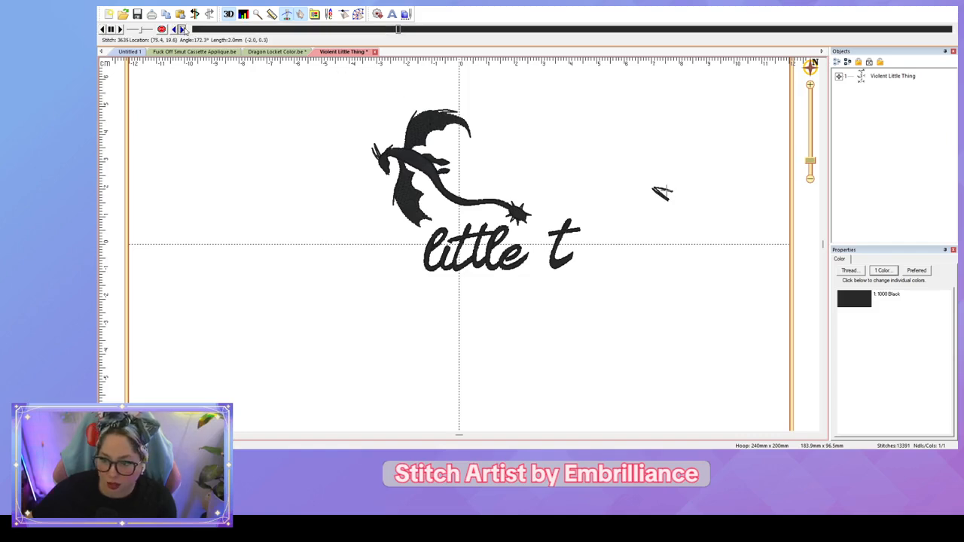
{"action": "left_click", "coordinate": [184, 28]}
{"action": "left_click", "coordinate": [184, 29]}
{"action": "left_click", "coordinate": [183, 29]}
{"action": "left_click", "coordinate": [184, 29]}
{"action": "left_click", "coordinate": [183, 29]}
{"action": "left_click", "coordinate": [183, 28]}
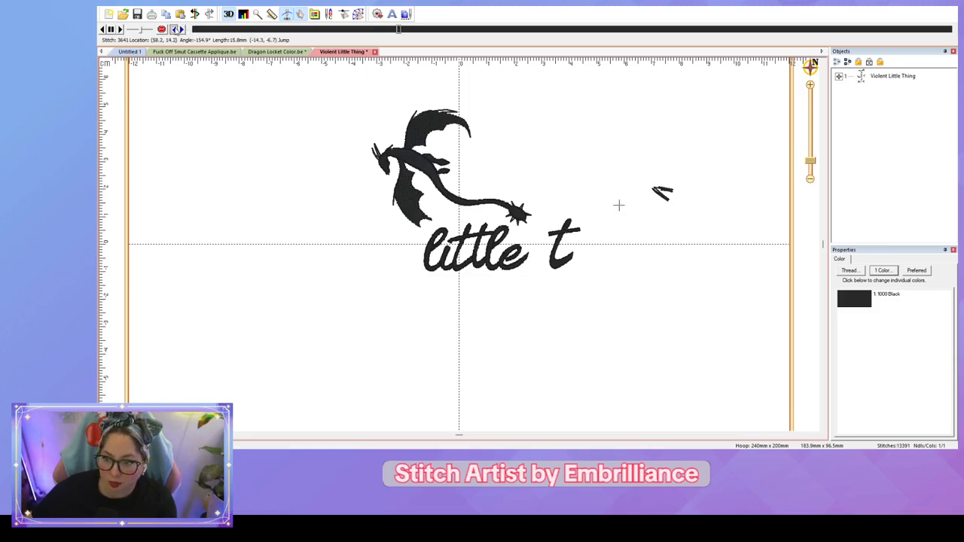
{"action": "left_click", "coordinate": [178, 28]}
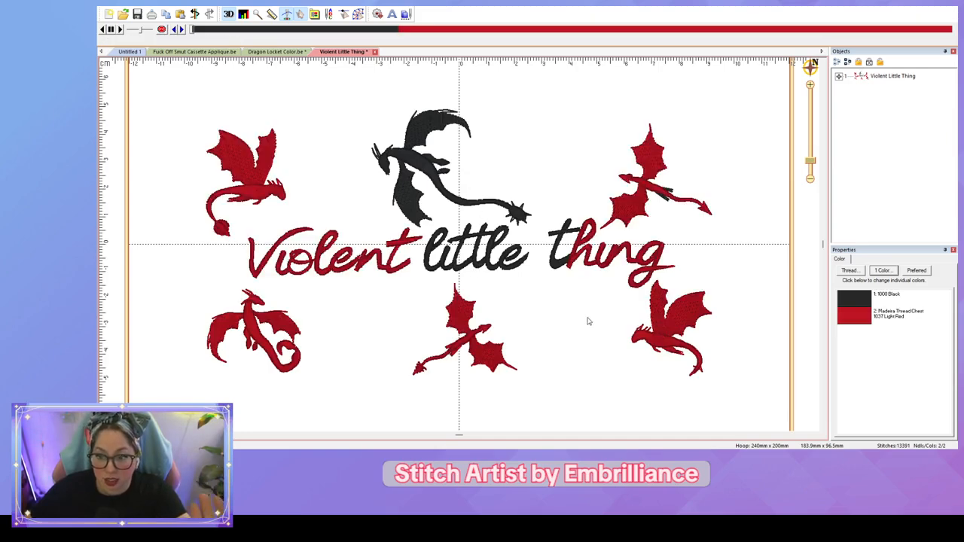
Step: Expand the Violent Little Thing design's colour groups and check which stitches belong to the black and light red groups
{"action": "left_click", "coordinate": [838, 77]}
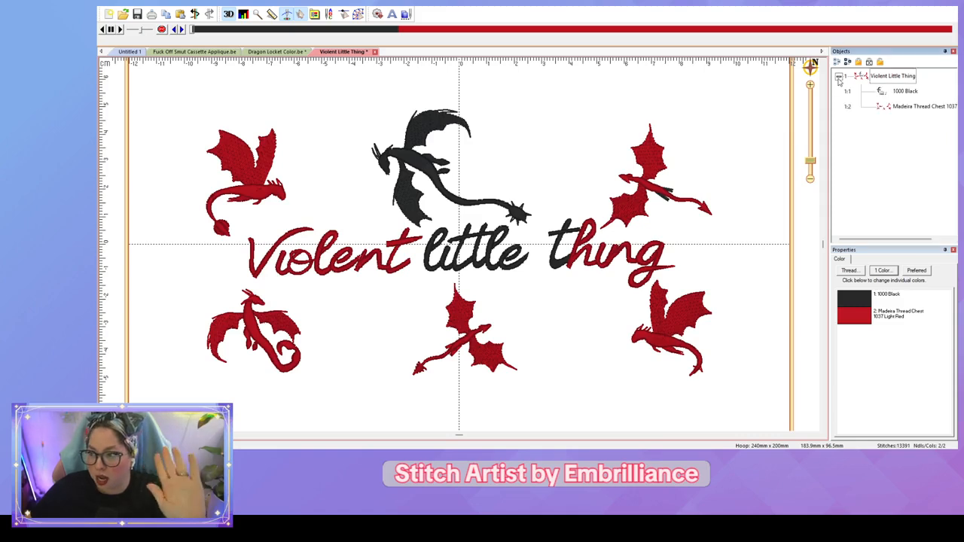
{"action": "left_click", "coordinate": [903, 92]}
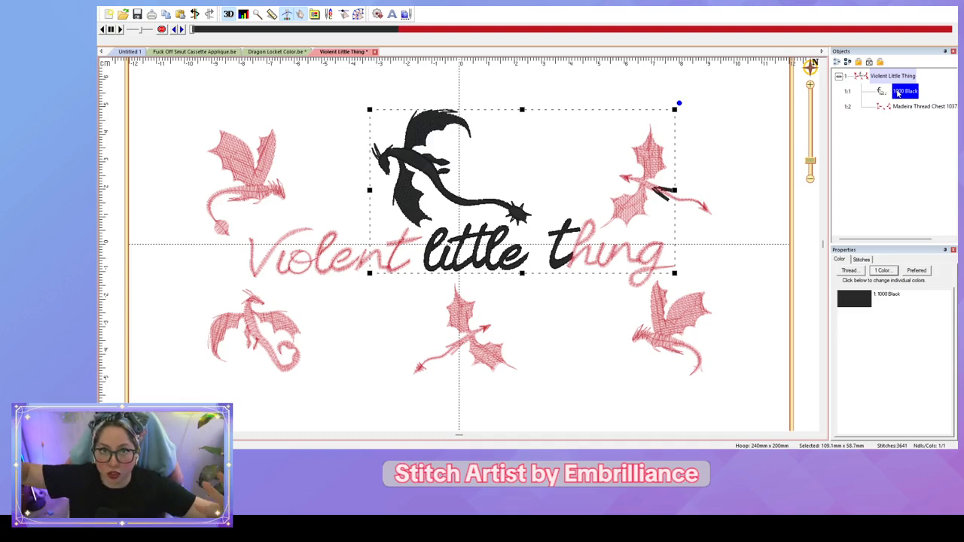
{"action": "left_click", "coordinate": [901, 107]}
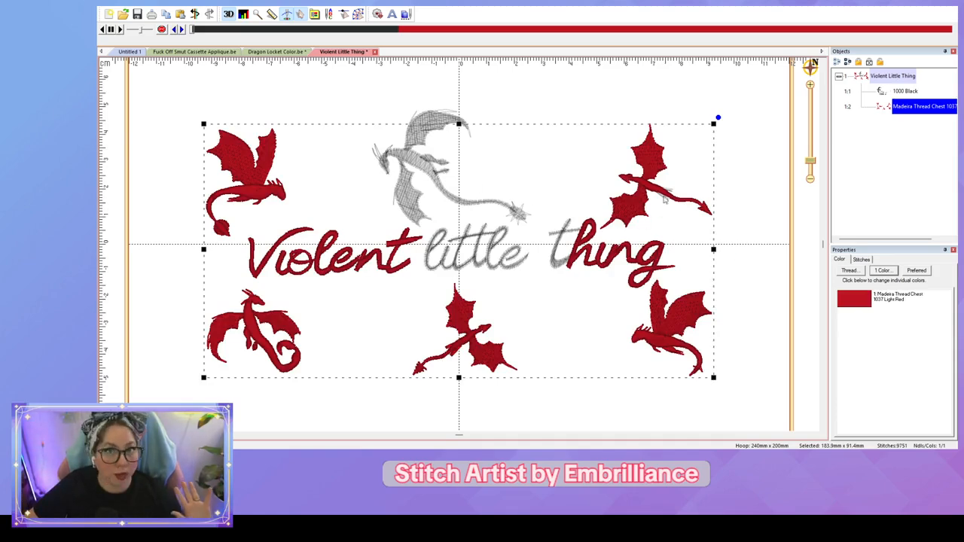
{"action": "left_click", "coordinate": [878, 143]}
{"action": "left_click", "coordinate": [907, 106]}
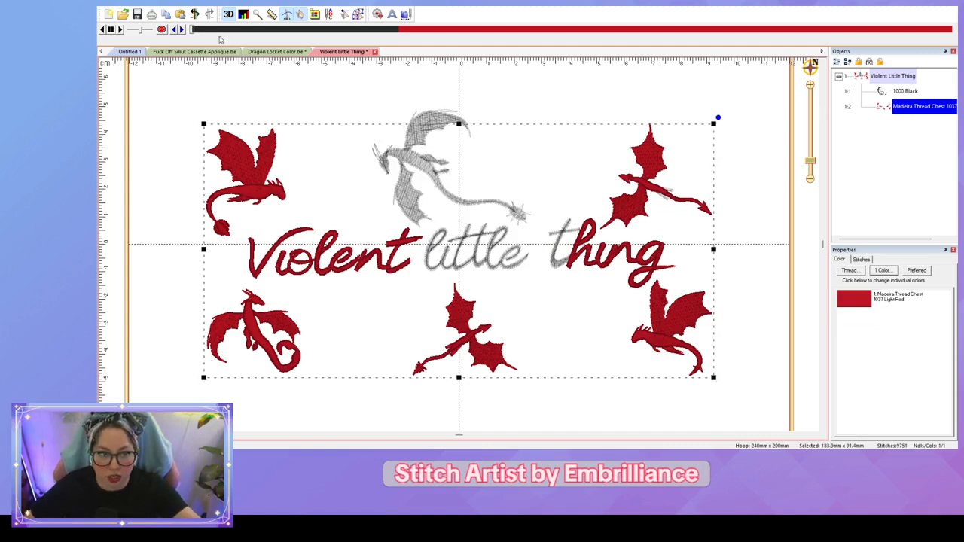
Step: Advance the simulation to stitch 4081, at the end of the upper-right dragon's lower wing, and insert a colour change to Madeira 1133 Blue
{"action": "mouse_move", "coordinate": [192, 29]}
{"action": "left_mouse_down"}
{"action": "mouse_move", "coordinate": [384, 30]}
{"action": "mouse_move", "coordinate": [424, 50]}
{"action": "left_mouse_up"}
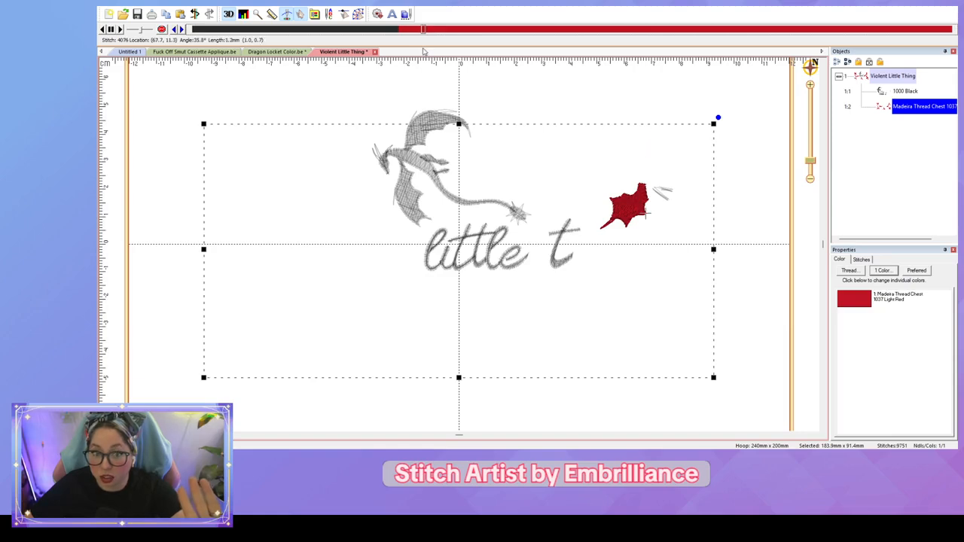
{"action": "left_click", "coordinate": [182, 29]}
{"action": "left_click", "coordinate": [182, 29]}
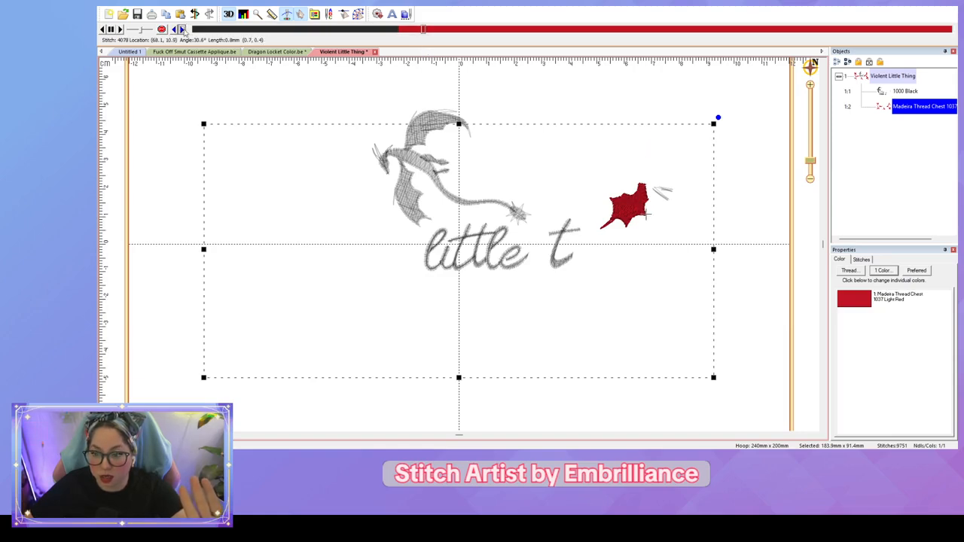
{"action": "left_click", "coordinate": [181, 28]}
{"action": "left_click", "coordinate": [182, 28]}
{"action": "left_click", "coordinate": [182, 28]}
{"action": "left_click", "coordinate": [182, 29]}
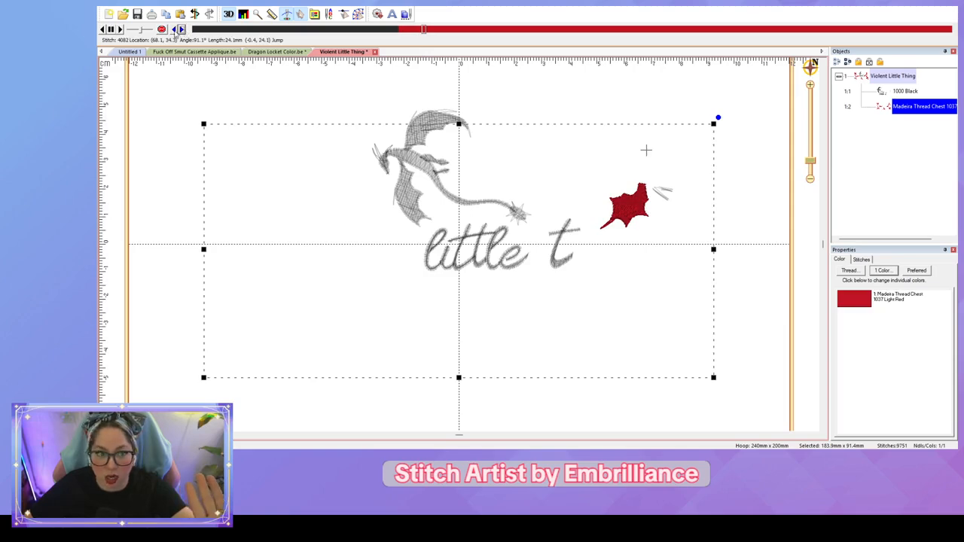
{"action": "left_click", "coordinate": [173, 29]}
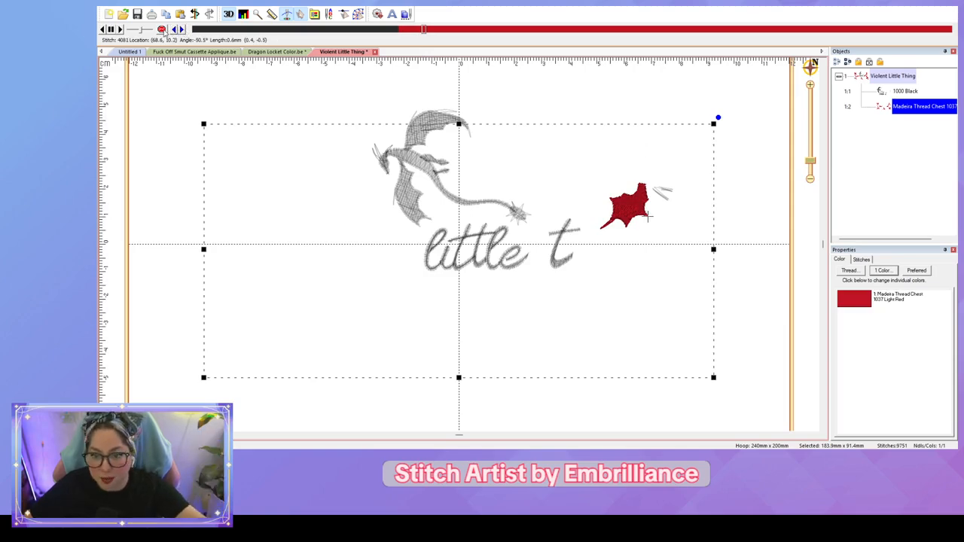
{"action": "left_click", "coordinate": [774, 232]}
Step: Check the stitches in each of the black, light red and blue colour groups
{"action": "left_click", "coordinate": [905, 92]}
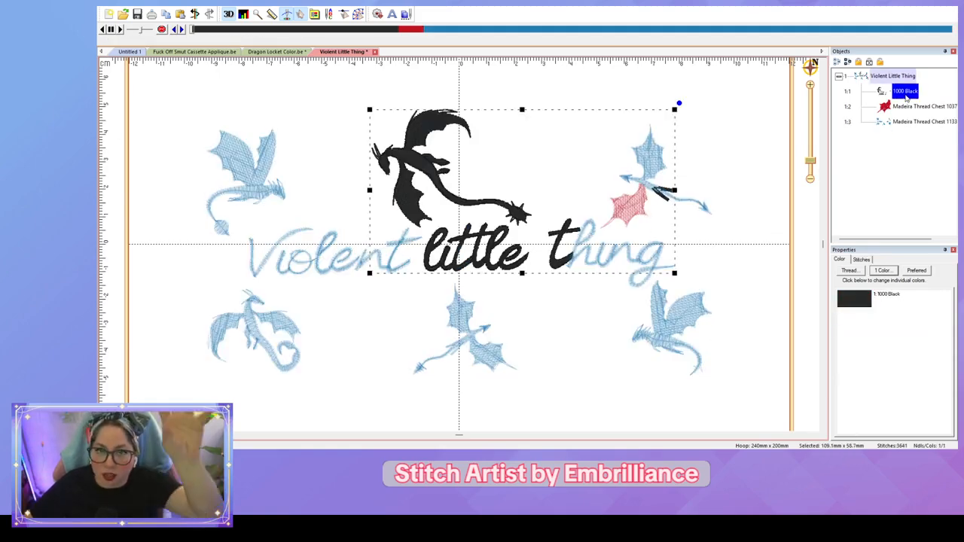
{"action": "left_click", "coordinate": [906, 109]}
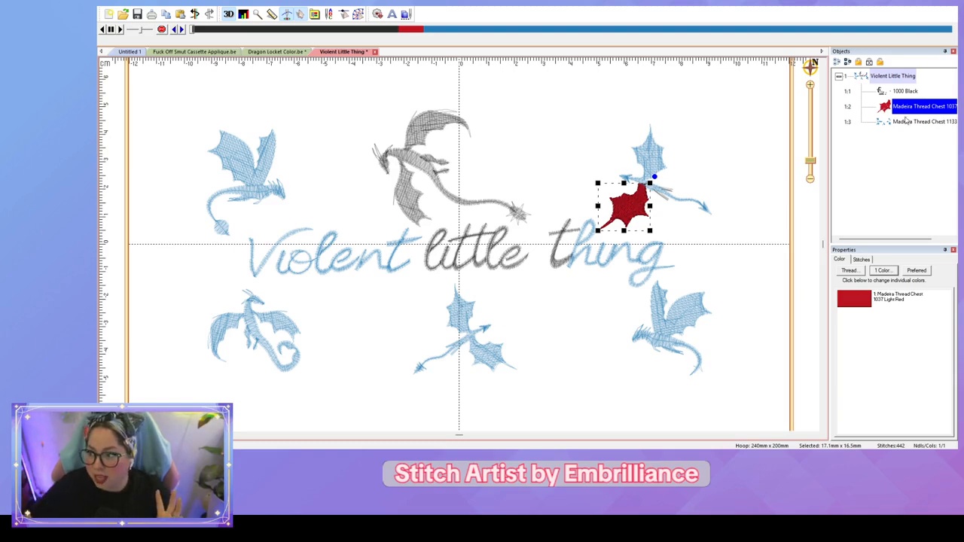
{"action": "left_click", "coordinate": [905, 122]}
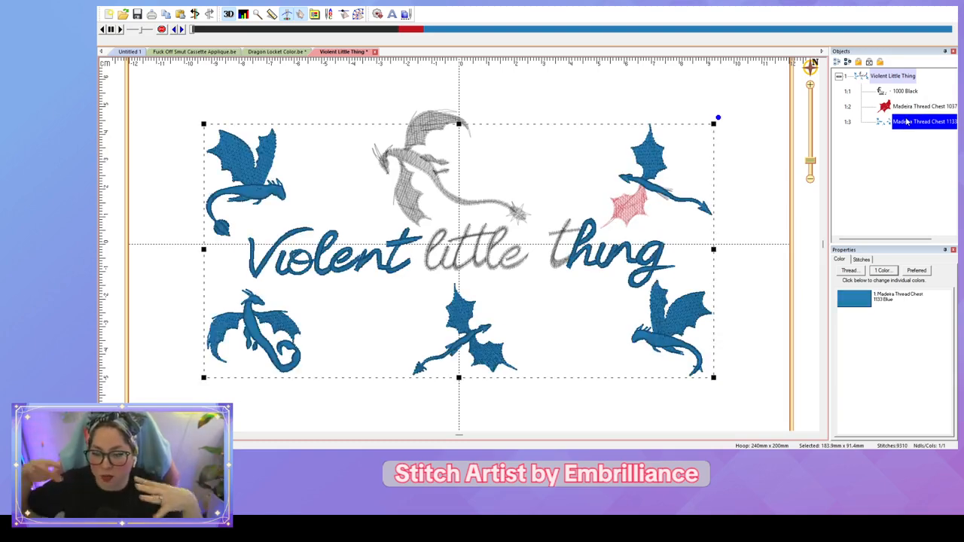
{"action": "left_click", "coordinate": [849, 172]}
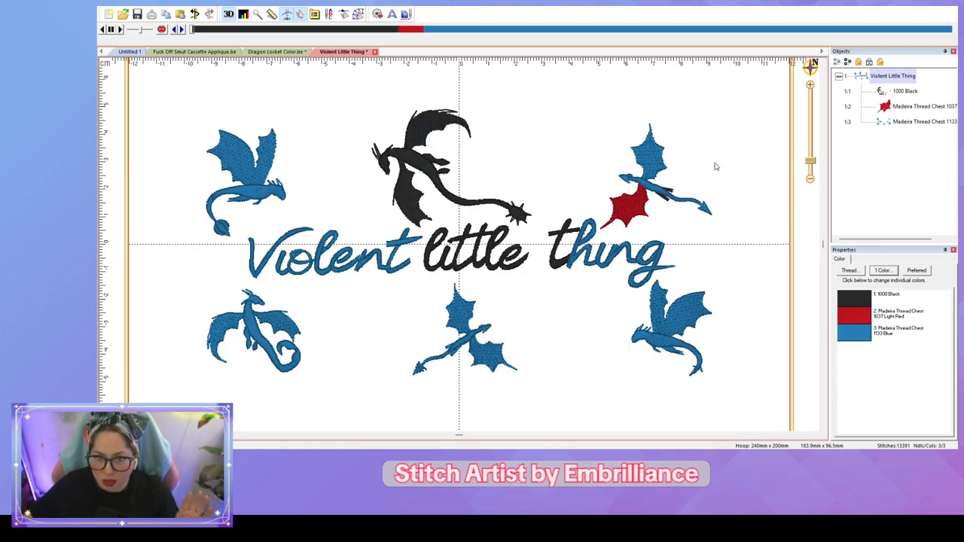
Step: In create mode, trace the upper-right dragon's red wing with a satin column, placing point pairs from the body to the wing tips
{"action": "left_click", "coordinate": [358, 14]}
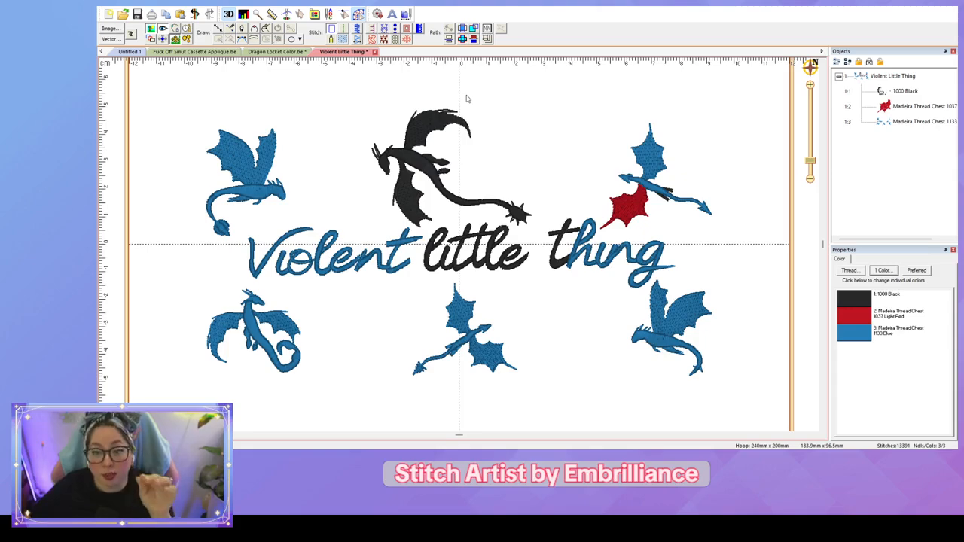
{"action": "scroll", "coordinate": [595, 180], "scroll_direction": "up", "scroll_amount": 5}
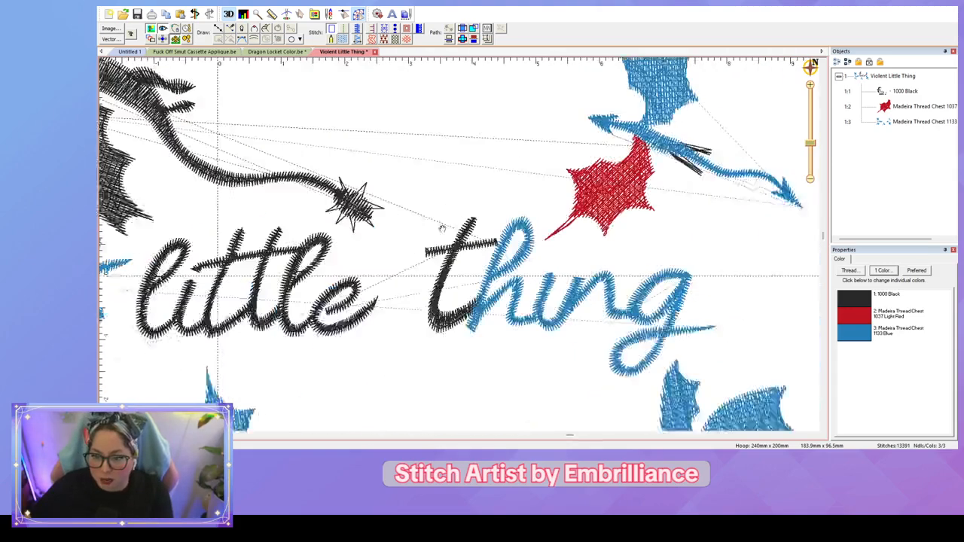
{"action": "scroll", "coordinate": [631, 244], "scroll_direction": "up", "scroll_amount": 2}
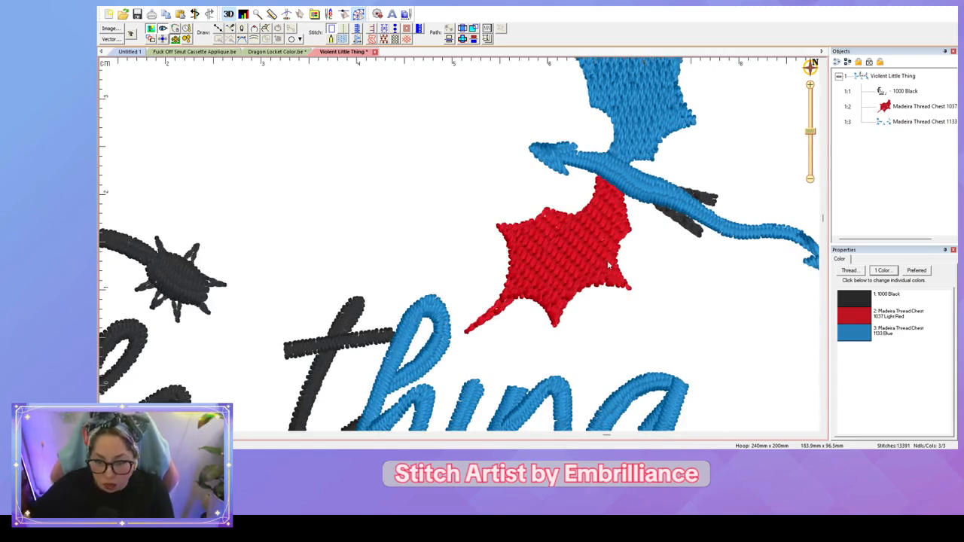
{"action": "left_click", "coordinate": [602, 183]}
{"action": "left_click", "coordinate": [597, 171]}
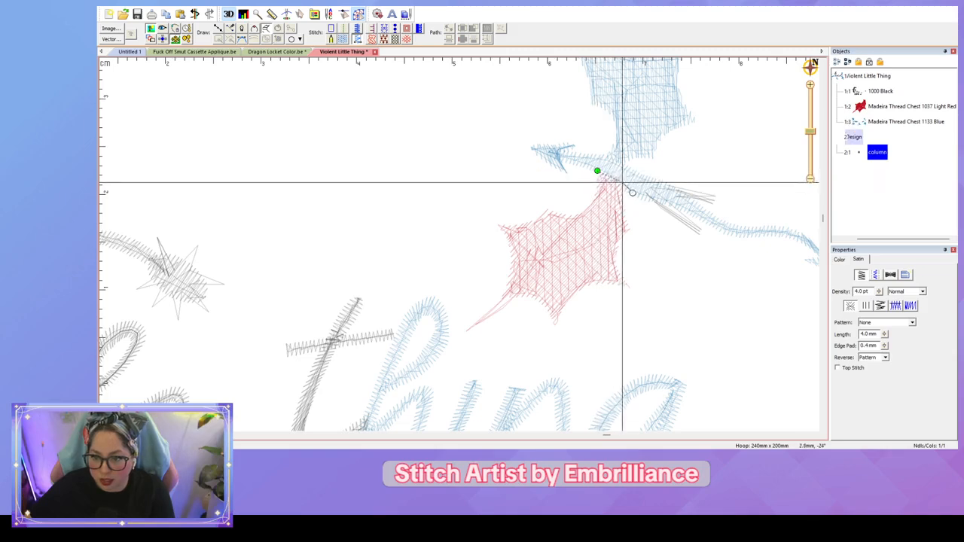
{"action": "left_click", "coordinate": [625, 183]}
{"action": "left_click", "coordinate": [628, 231]}
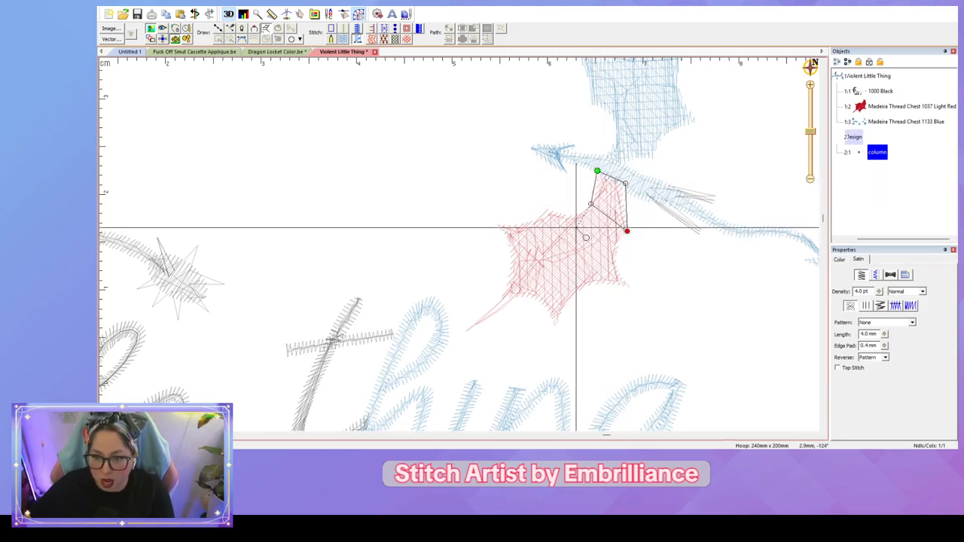
{"action": "left_click", "coordinate": [591, 204]}
{"action": "left_click", "coordinate": [624, 285]}
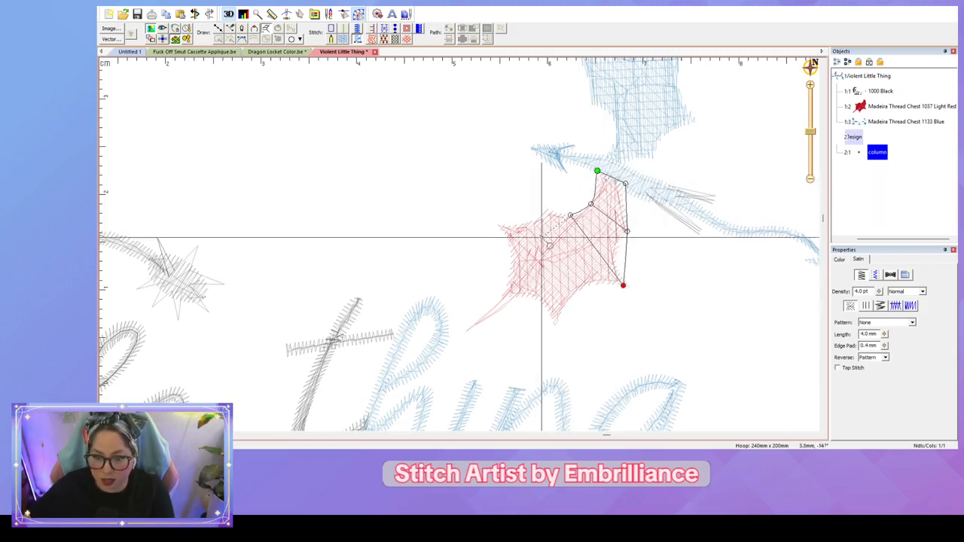
{"action": "left_click", "coordinate": [570, 216]}
{"action": "left_click", "coordinate": [545, 211]}
{"action": "left_click", "coordinate": [579, 286]}
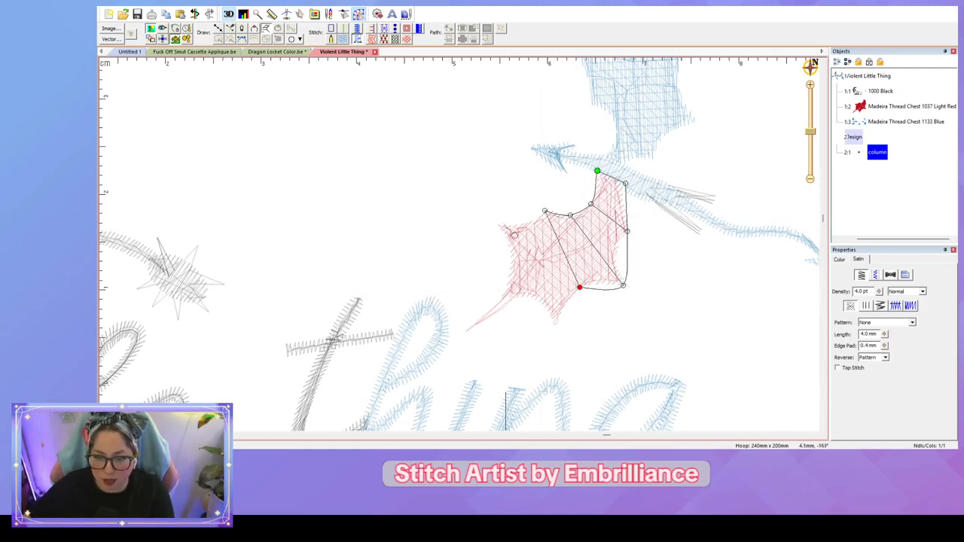
{"action": "left_click", "coordinate": [498, 224]}
{"action": "left_click", "coordinate": [557, 328]}
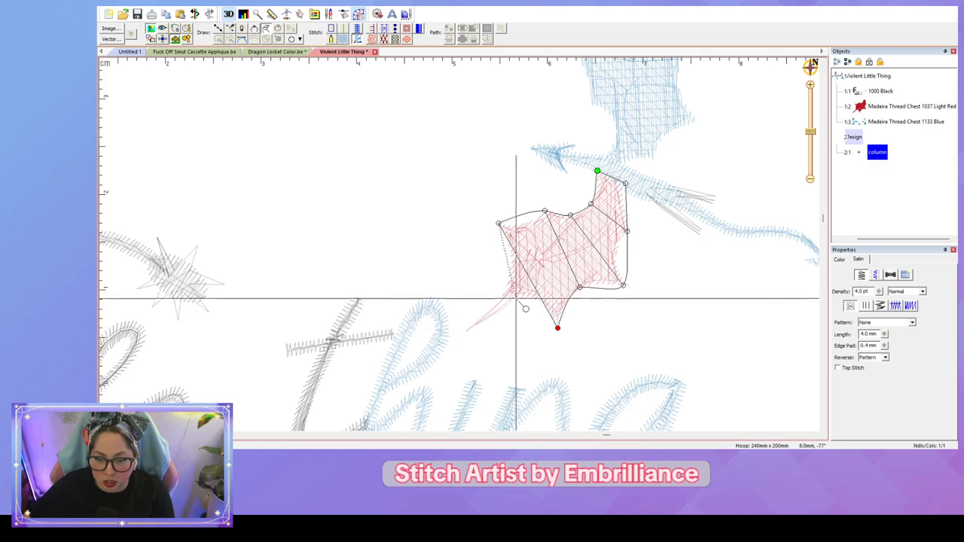
{"action": "left_click", "coordinate": [481, 312]}
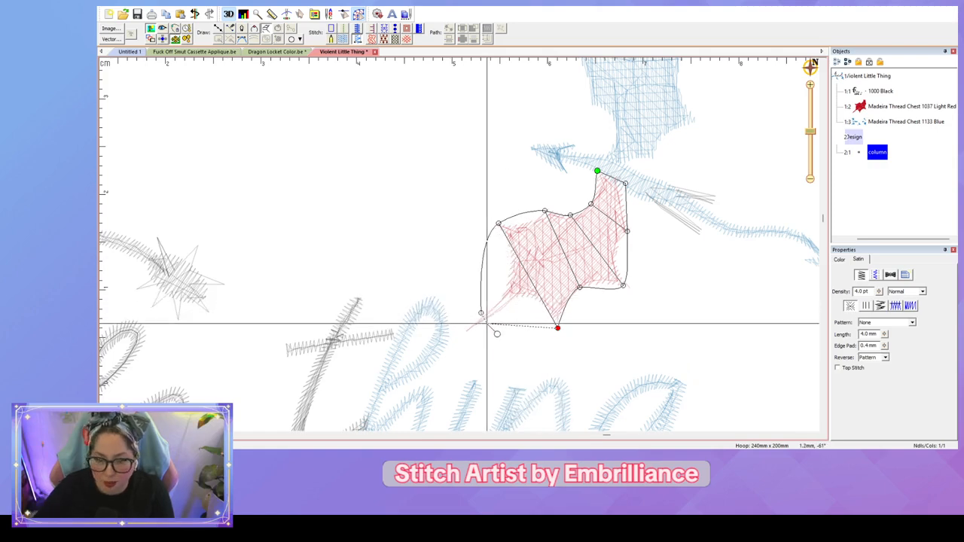
{"action": "key", "text": "Return"}
Step: Curve both edges leading to the wing column's lower-left tip inward
{"action": "left_click", "coordinate": [482, 312]}
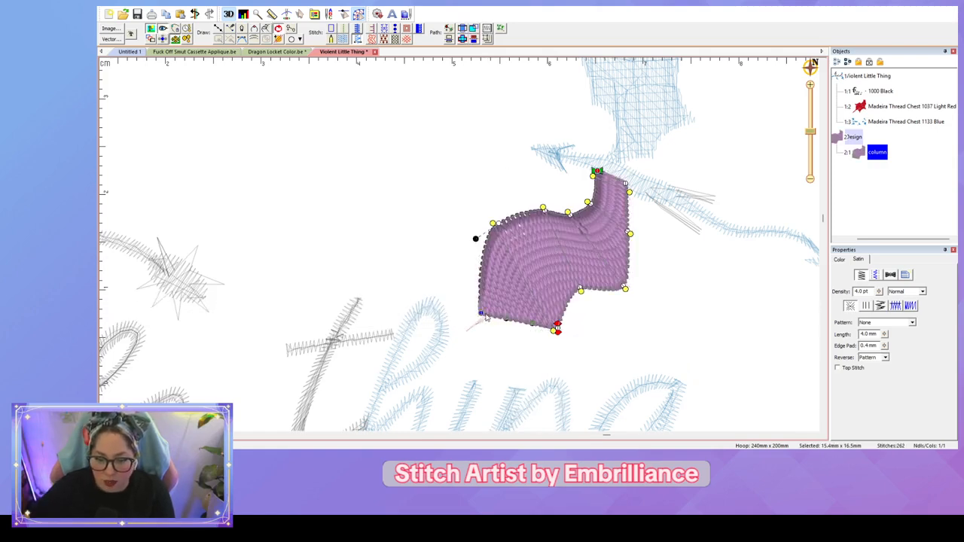
{"action": "left_click_drag", "start_coordinate": [504, 319], "coordinate": [538, 278]}
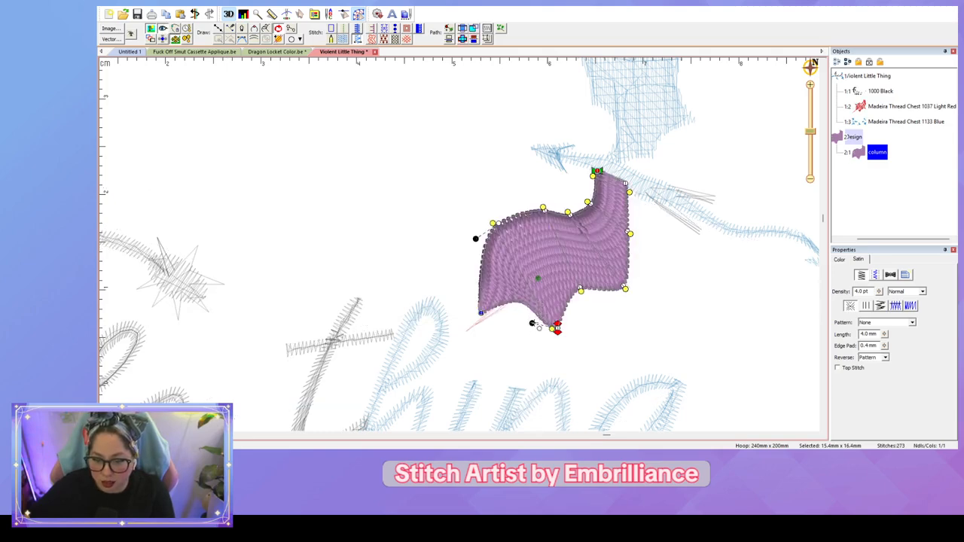
{"action": "left_click_drag", "start_coordinate": [475, 238], "coordinate": [509, 271]}
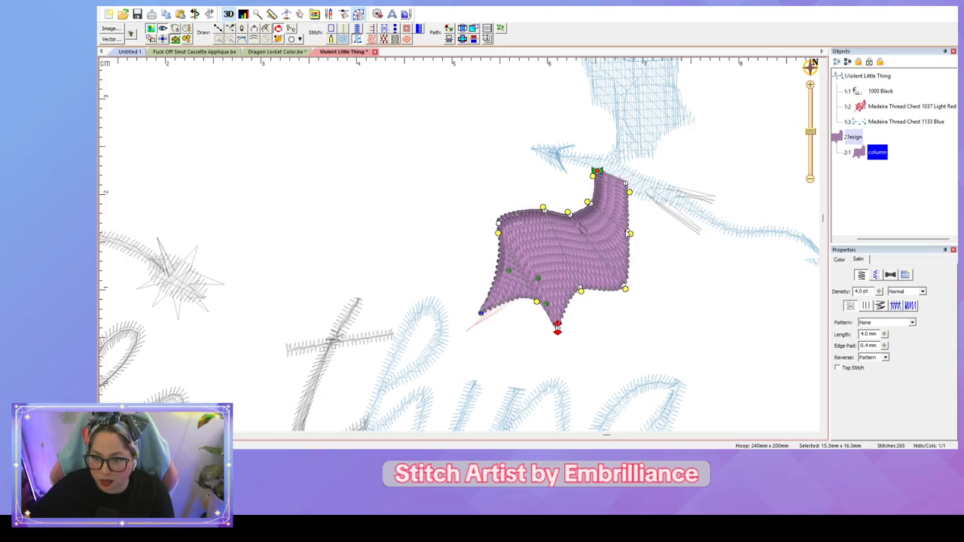
Step: Curve the wing column's right edge inward below its middle point and smooth the curve above it
{"action": "left_click", "coordinate": [629, 234]}
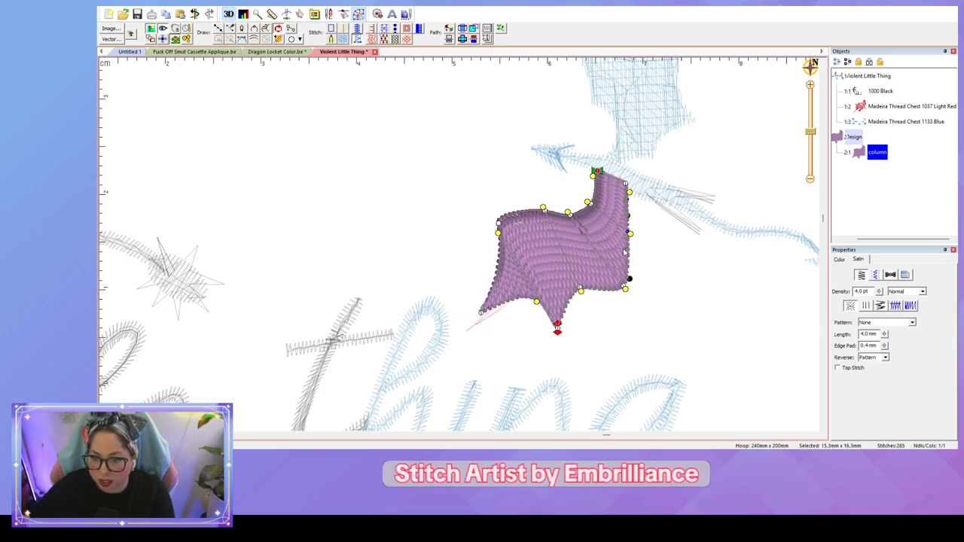
{"action": "left_click_drag", "start_coordinate": [625, 253], "coordinate": [602, 260]}
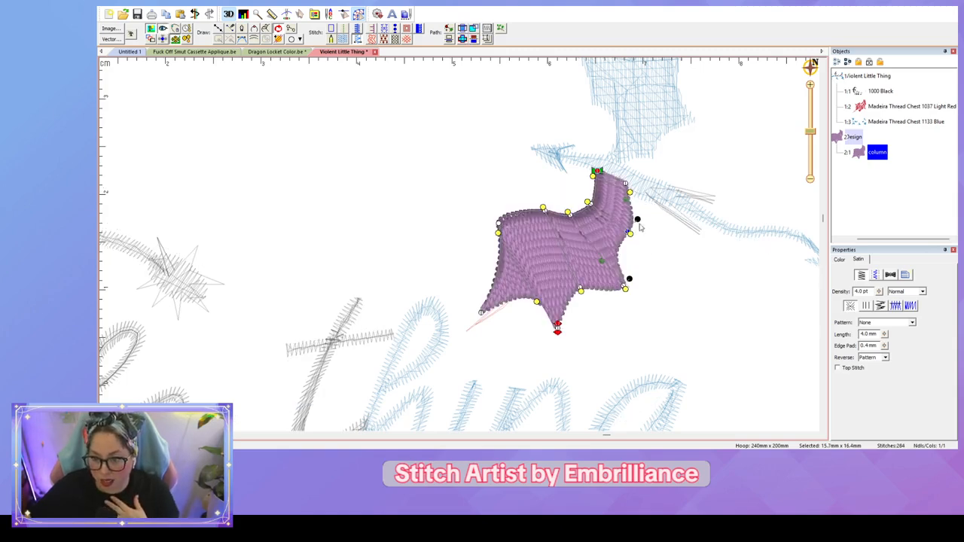
{"action": "left_click_drag", "start_coordinate": [639, 224], "coordinate": [626, 202]}
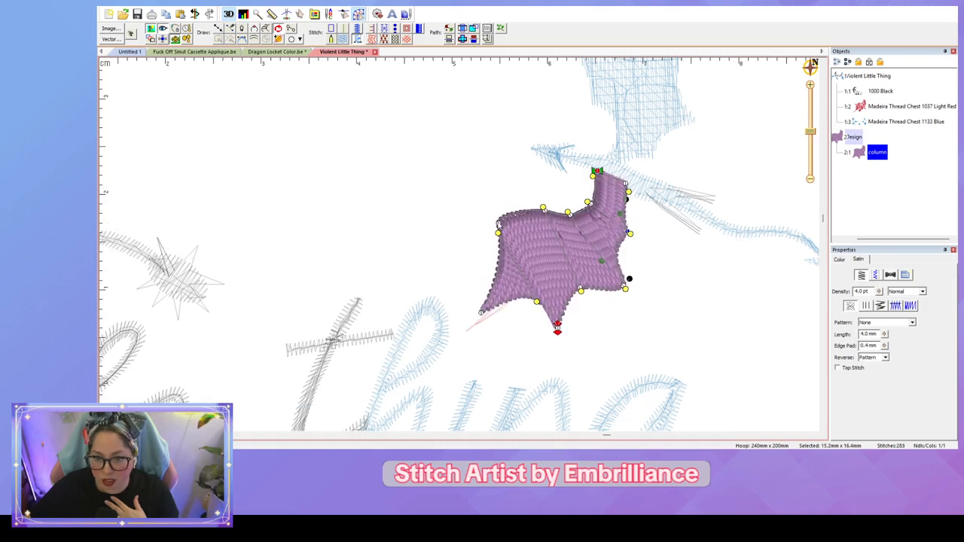
Step: Curve the wing column's upper-left and lower-right edges inward and shift its lower-left tip onto the underlying red stitches
{"action": "left_click", "coordinate": [497, 223]}
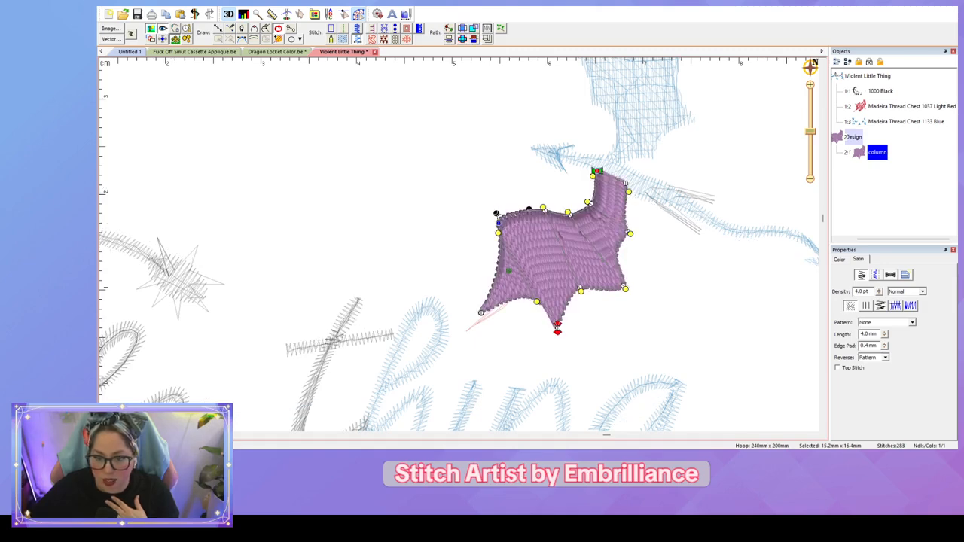
{"action": "left_click_drag", "start_coordinate": [496, 213], "coordinate": [529, 219]}
{"action": "left_click", "coordinate": [486, 320]}
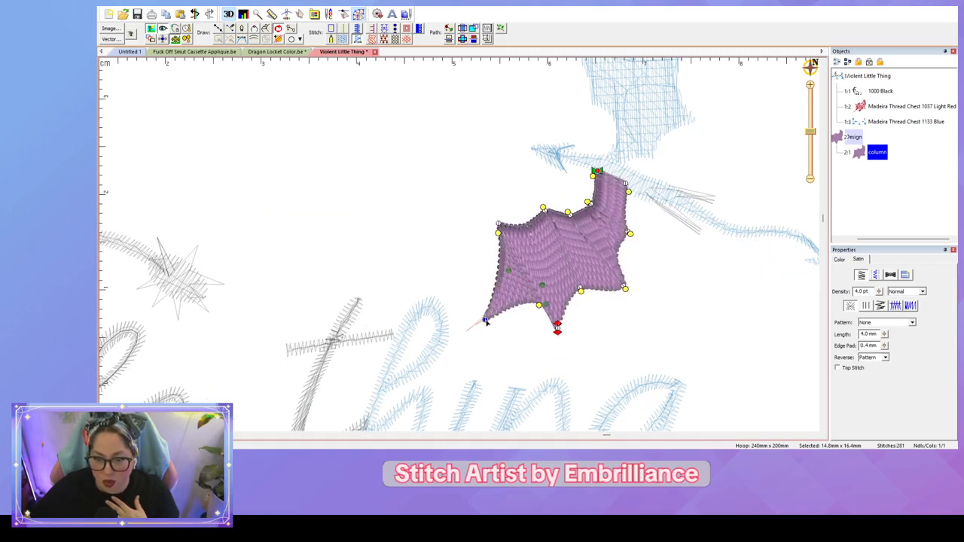
{"action": "left_click", "coordinate": [624, 287]}
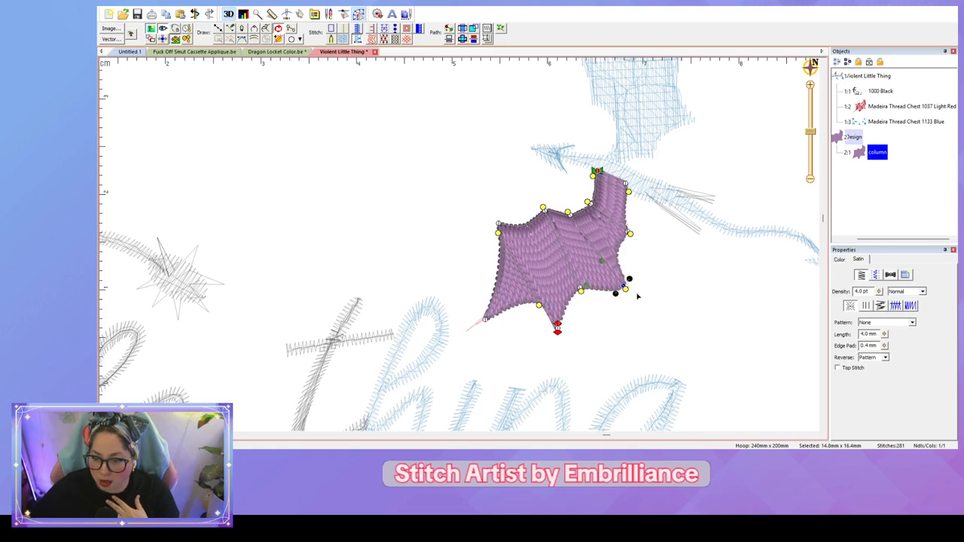
{"action": "left_click_drag", "start_coordinate": [615, 293], "coordinate": [614, 286]}
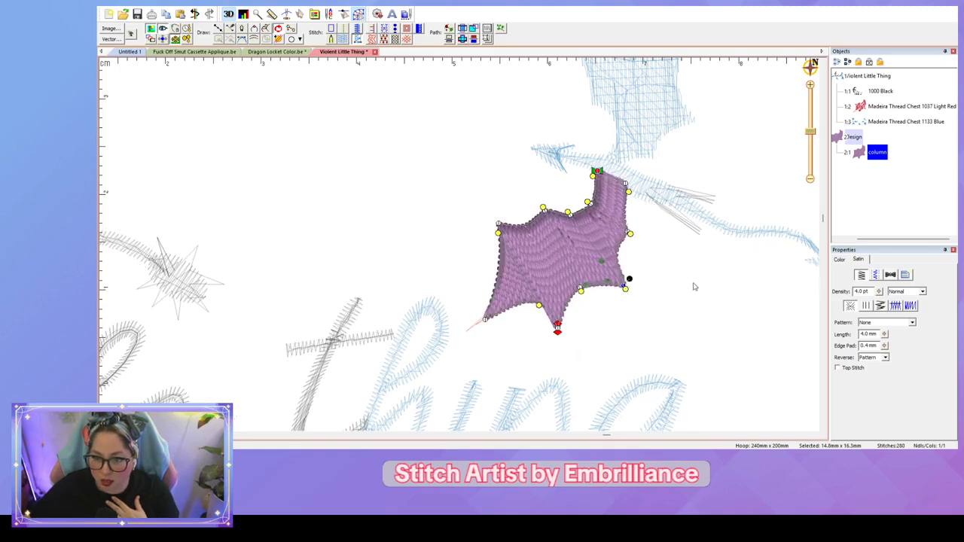
{"action": "left_click", "coordinate": [727, 326]}
Step: Split the wing column's satin fill into 2 columns
{"action": "left_click", "coordinate": [582, 272]}
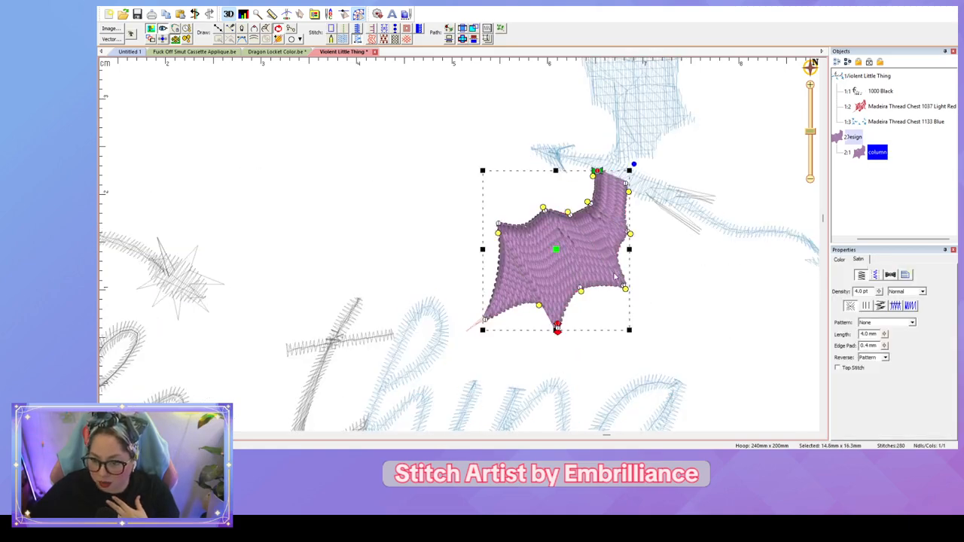
{"action": "left_click", "coordinate": [866, 305]}
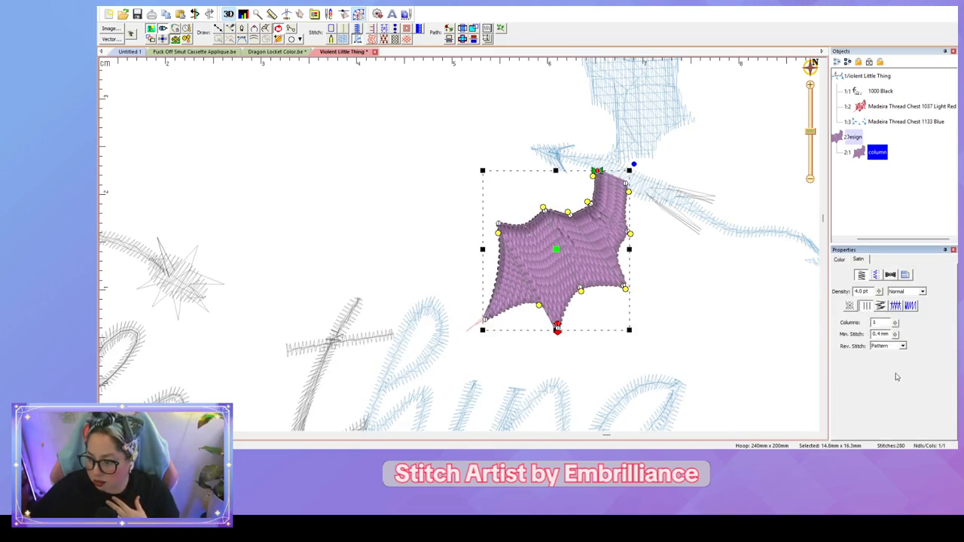
{"action": "left_click", "coordinate": [895, 320]}
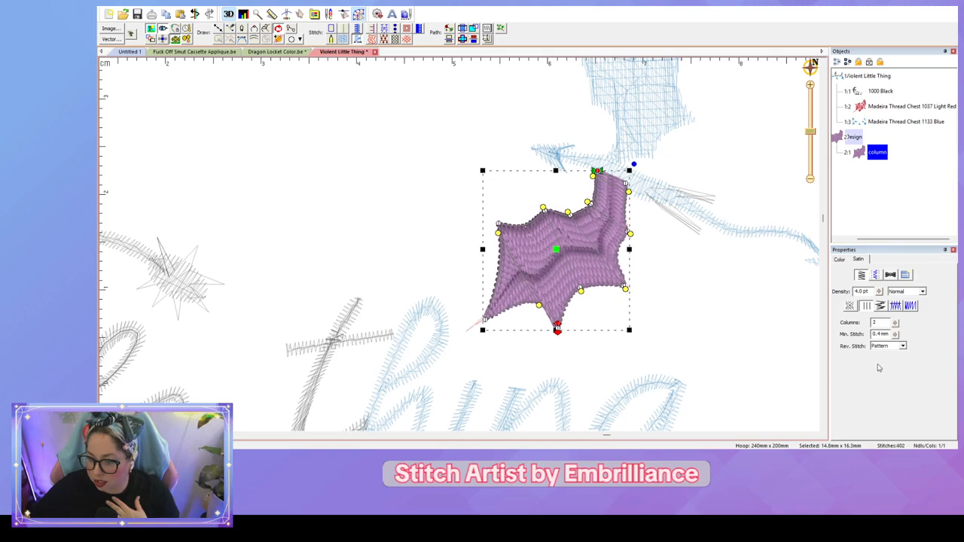
{"action": "left_click", "coordinate": [720, 344]}
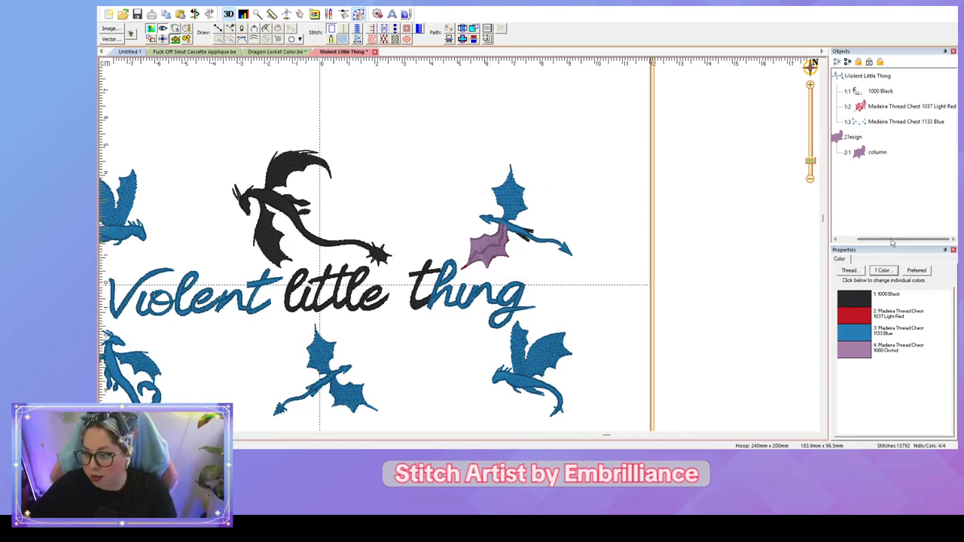
Step: Delete the original Madeira Thread Chest 1037 Light Red wing stitches beneath the redrawn wing column
{"action": "left_click_drag", "start_coordinate": [889, 239], "coordinate": [871, 242]}
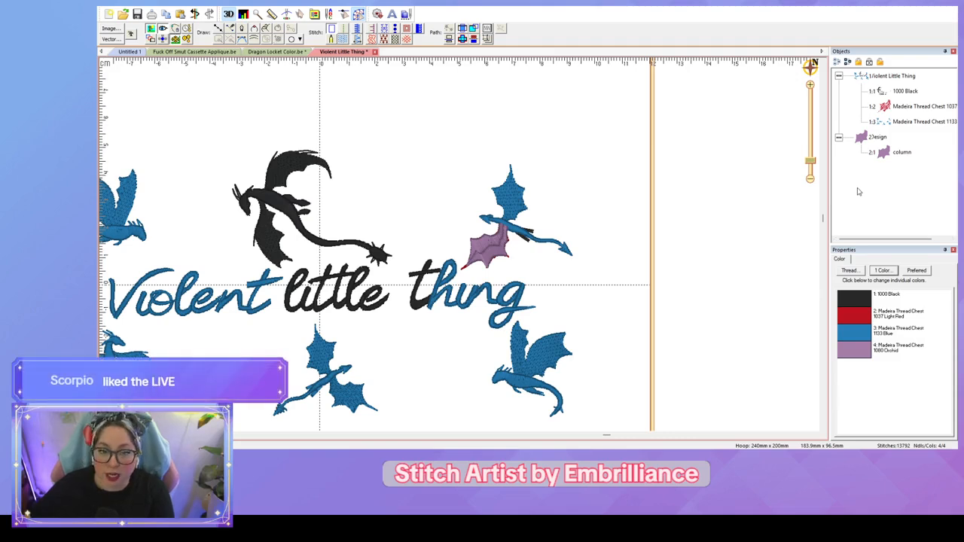
{"action": "left_click", "coordinate": [895, 107]}
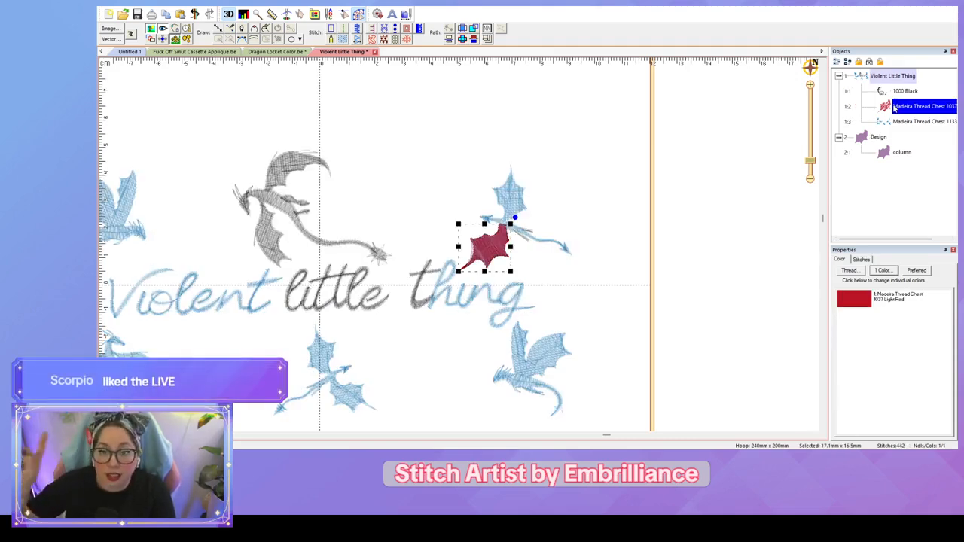
{"action": "key", "text": "Delete"}
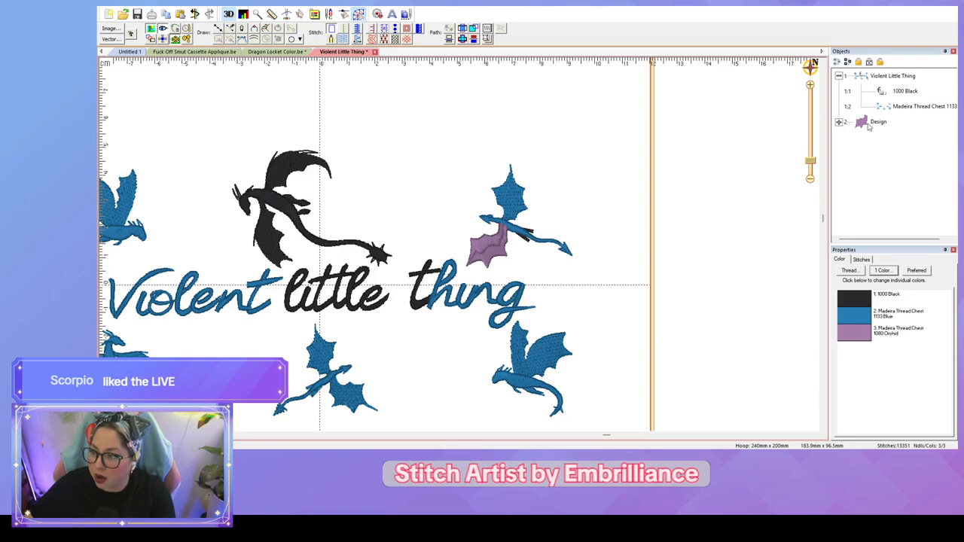
Step: Move the redrawn wing design in the stitching order so it sews between the black and blue stitches
{"action": "left_click", "coordinate": [867, 126]}
{"action": "left_click_drag", "start_coordinate": [859, 131], "coordinate": [901, 98]}
{"action": "left_click", "coordinate": [874, 202]}
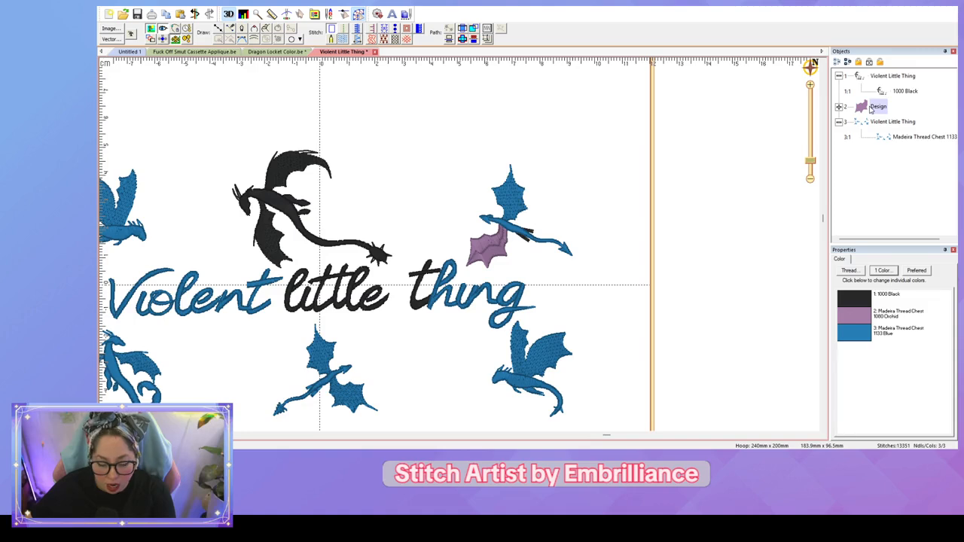
Step: Recolour the entire Violent Little Thing design, including the redrawn wing, to Madeira Thread Chest 1000 Black
{"action": "key", "text": "ctrl+a"}
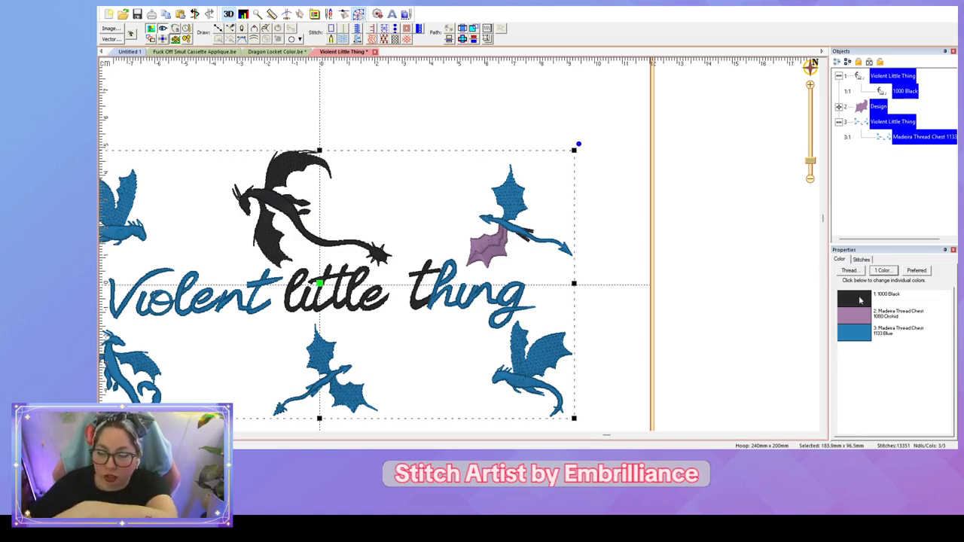
{"action": "left_click", "coordinate": [489, 239]}
{"action": "left_click", "coordinate": [716, 273]}
{"action": "scroll", "coordinate": [717, 275], "scroll_direction": "down", "scroll_amount": 1}
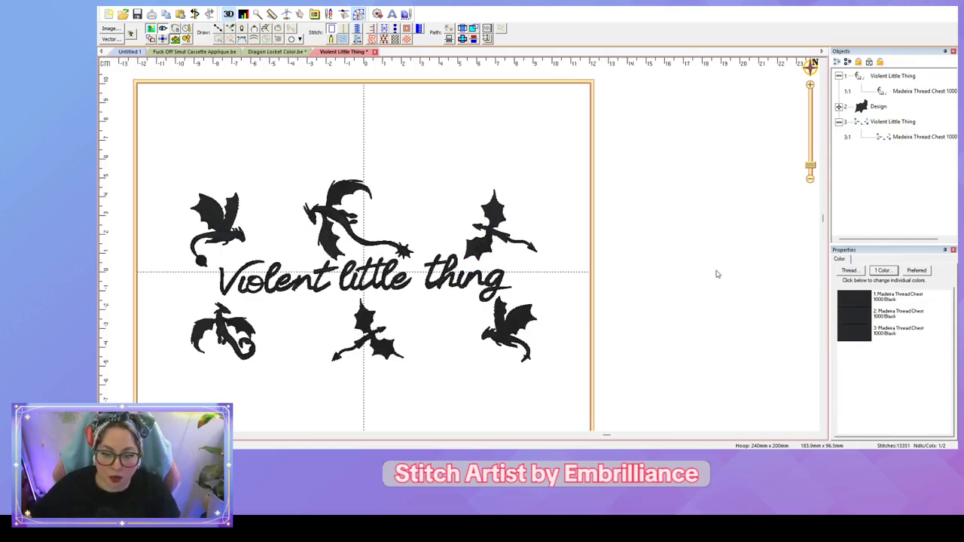
{"action": "left_click_drag", "start_coordinate": [625, 284], "coordinate": [755, 258]}
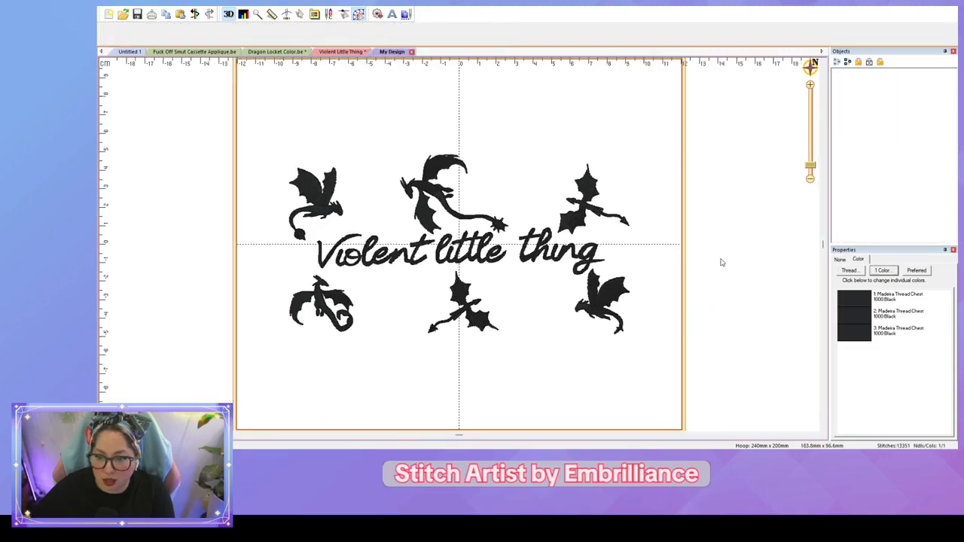
Step: Examine the object structure of the My Design stitch file and inspect the redrawn satin wing up close
{"action": "left_click", "coordinate": [838, 76]}
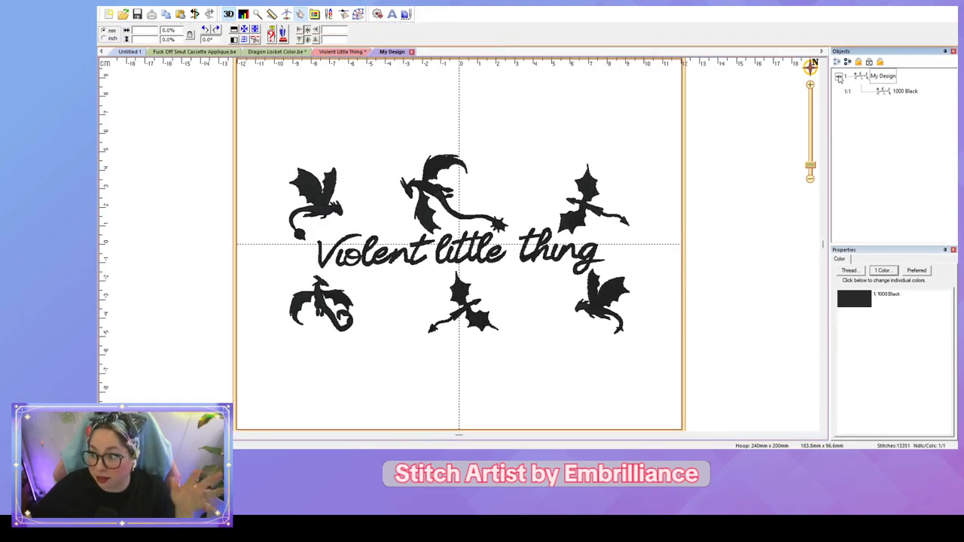
{"action": "left_click", "coordinate": [885, 95]}
{"action": "left_click", "coordinate": [646, 196]}
{"action": "left_click_drag", "start_coordinate": [810, 165], "coordinate": [809, 131]}
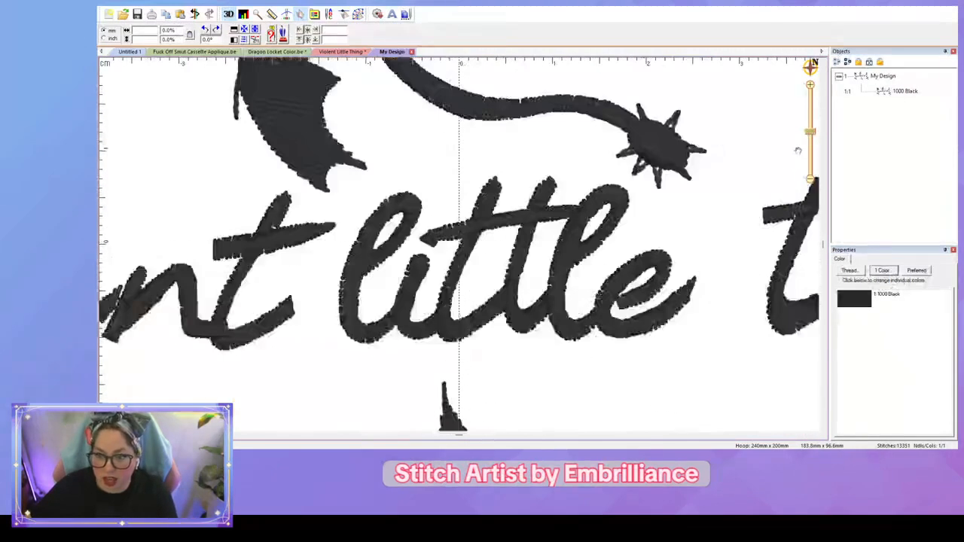
{"action": "left_click_drag", "start_coordinate": [780, 162], "coordinate": [215, 336]}
{"action": "left_click", "coordinate": [506, 275]}
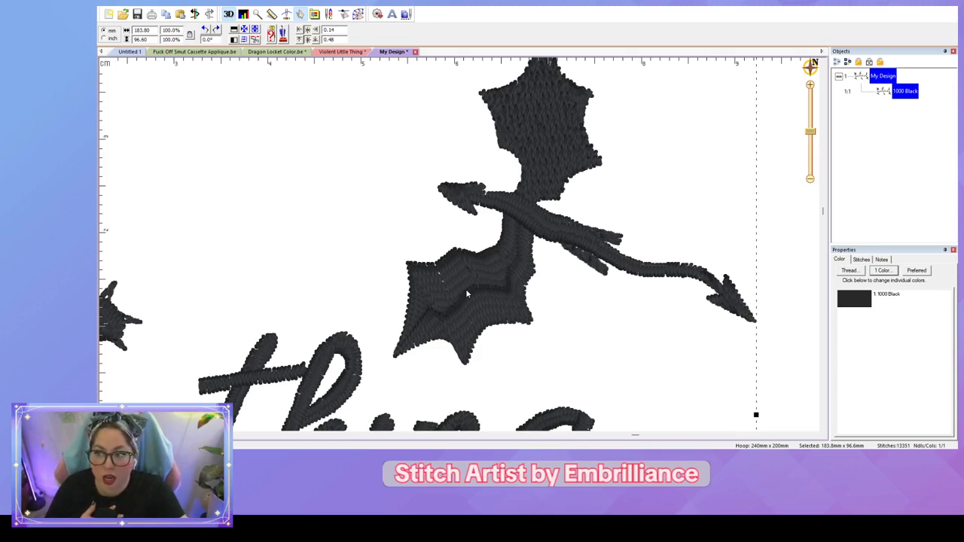
{"action": "scroll", "coordinate": [463, 292], "scroll_direction": "down", "scroll_amount": 6}
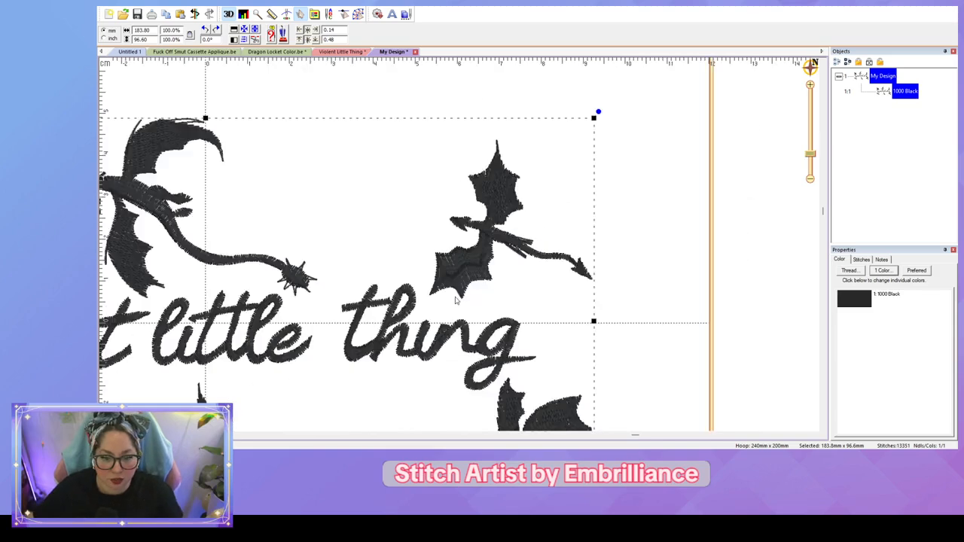
{"action": "scroll", "coordinate": [463, 292], "scroll_direction": "up", "scroll_amount": 5}
{"action": "scroll", "coordinate": [456, 300], "scroll_direction": "up", "scroll_amount": 5}
{"action": "scroll", "coordinate": [482, 301], "scroll_direction": "down", "scroll_amount": 2}
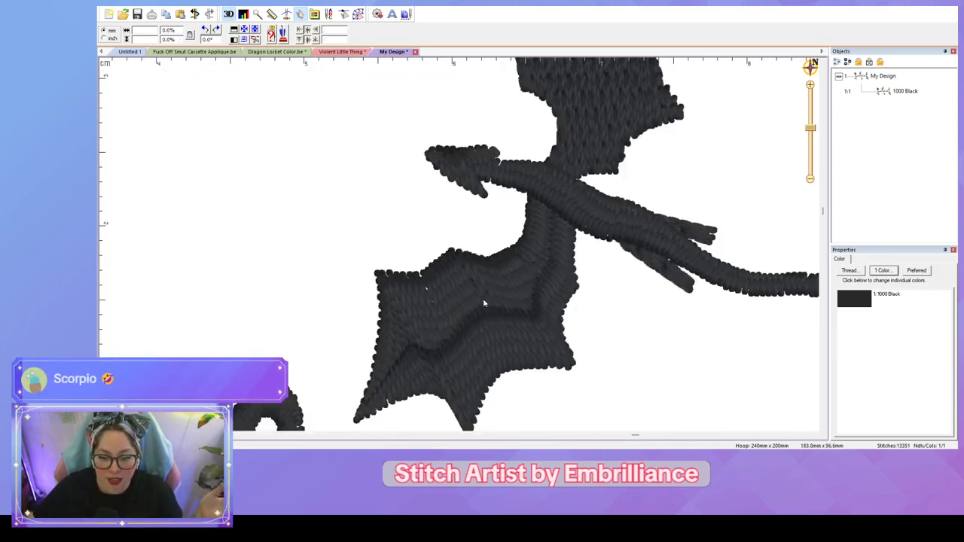
{"action": "left_click", "coordinate": [519, 278]}
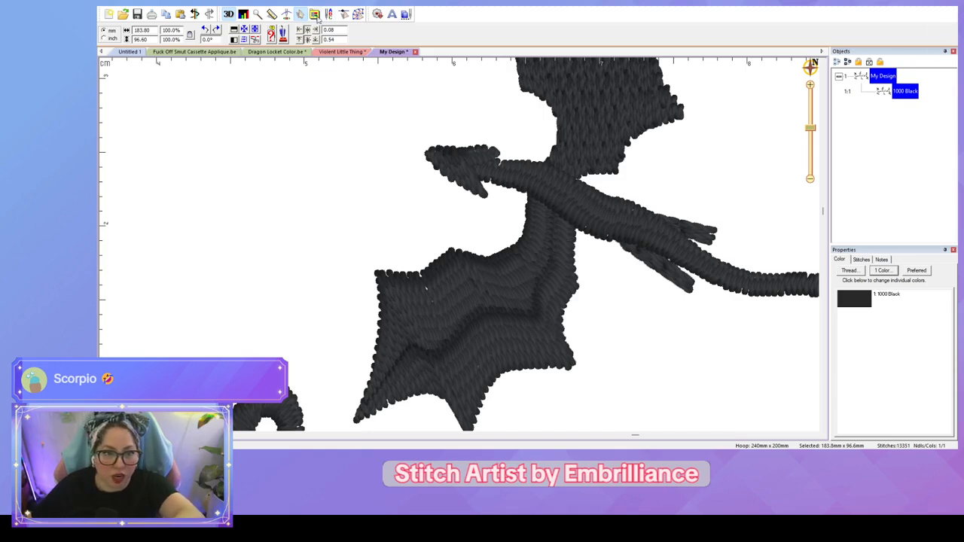
Step: Run through the stitch simulation of My Design to see where the redrawn wing sews, and compare it with the other dragons
{"action": "left_click", "coordinate": [287, 13]}
{"action": "left_click_drag", "start_coordinate": [198, 29], "coordinate": [367, 80]}
{"action": "mouse_move", "coordinate": [371, 83]}
{"action": "left_mouse_down"}
{"action": "mouse_move", "coordinate": [409, 90]}
{"action": "mouse_move", "coordinate": [428, 112]}
{"action": "left_mouse_up"}
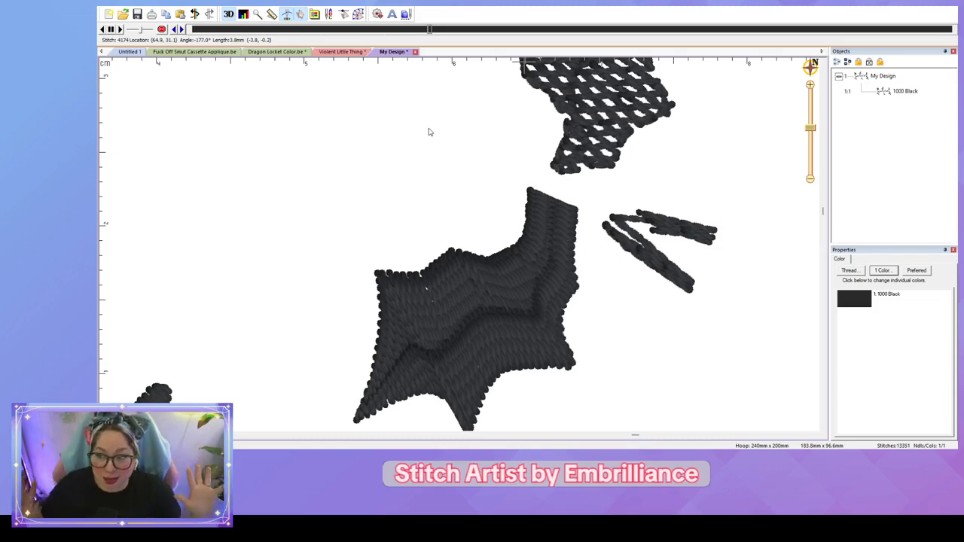
{"action": "scroll", "coordinate": [420, 125], "scroll_direction": "down", "scroll_amount": 2}
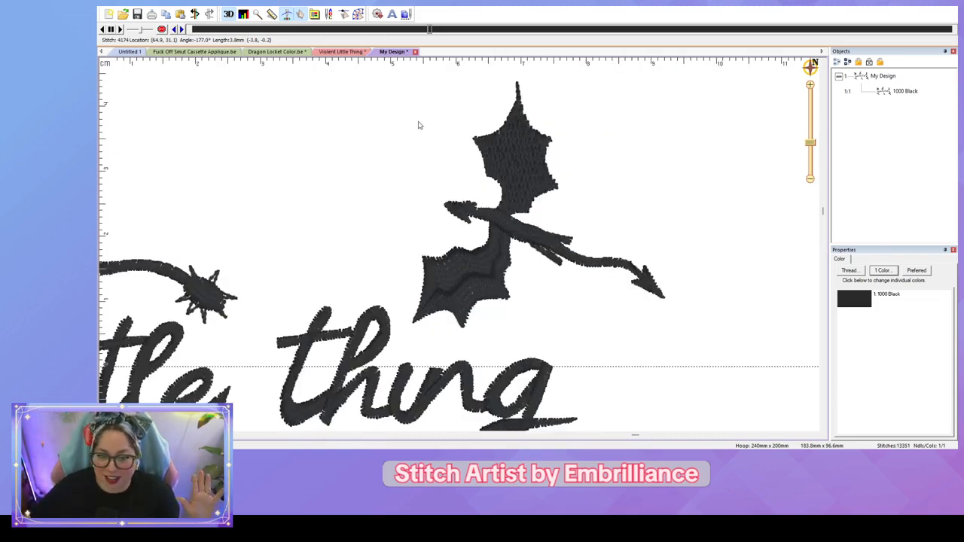
{"action": "scroll", "coordinate": [418, 123], "scroll_direction": "down", "scroll_amount": 1}
{"action": "left_click_drag", "start_coordinate": [101, 204], "coordinate": [518, 149]}
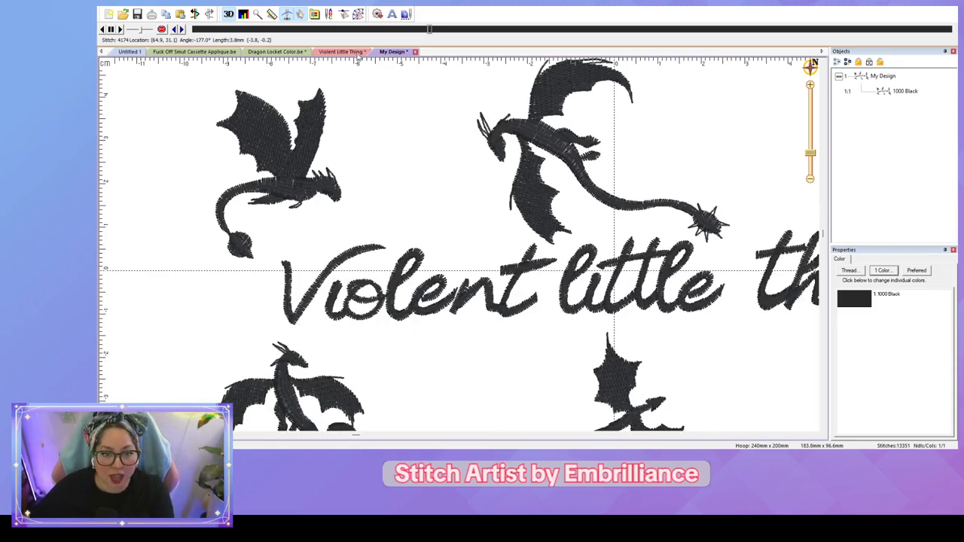
Step: Return to the Violent Little Thing design and inspect the redrawn wing column's editable nodes and satin settings
{"action": "left_click", "coordinate": [359, 53]}
{"action": "left_click", "coordinate": [880, 91]}
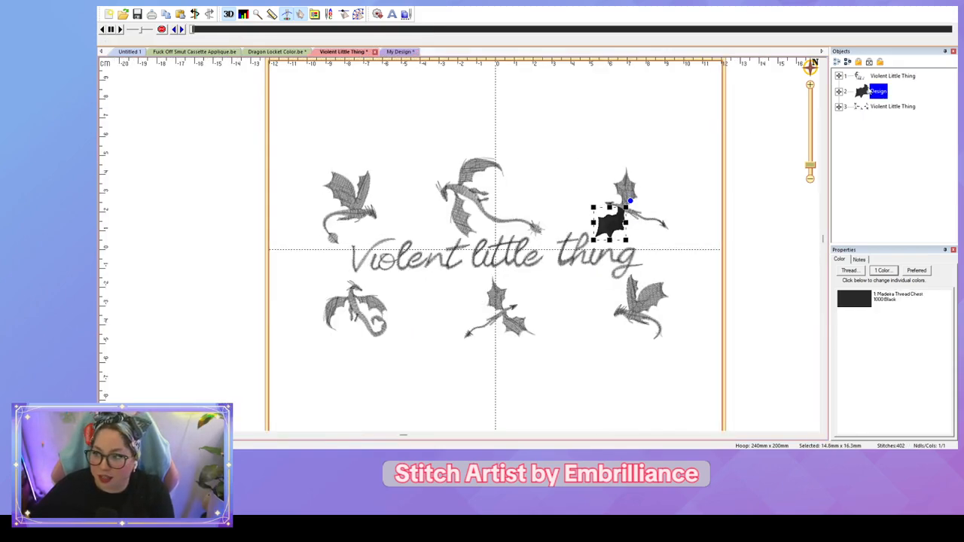
{"action": "left_click", "coordinate": [748, 126]}
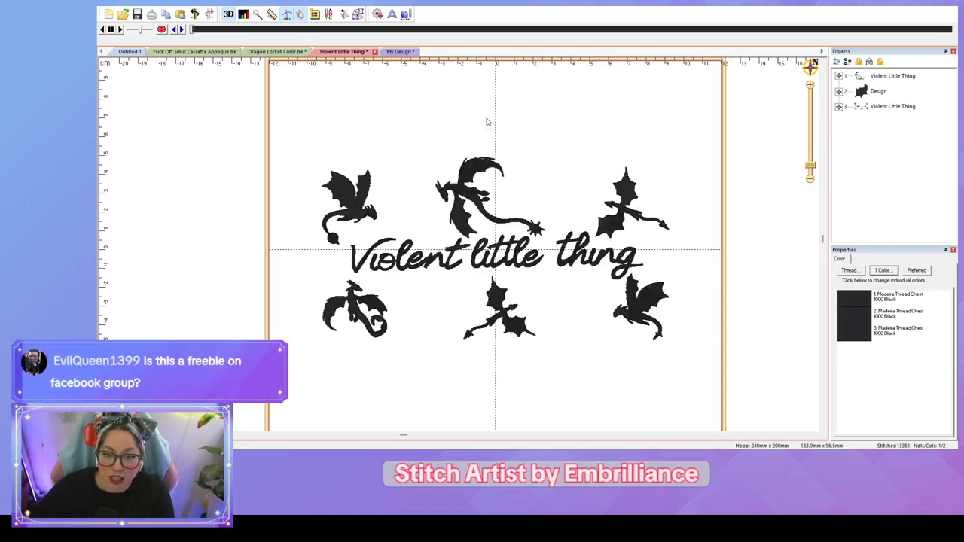
{"action": "left_click", "coordinate": [879, 91]}
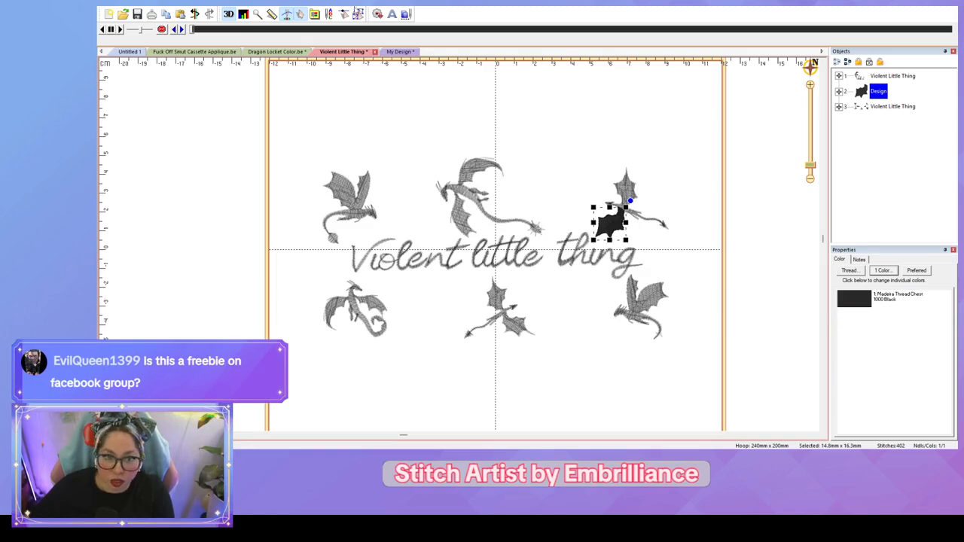
{"action": "left_click", "coordinate": [359, 13]}
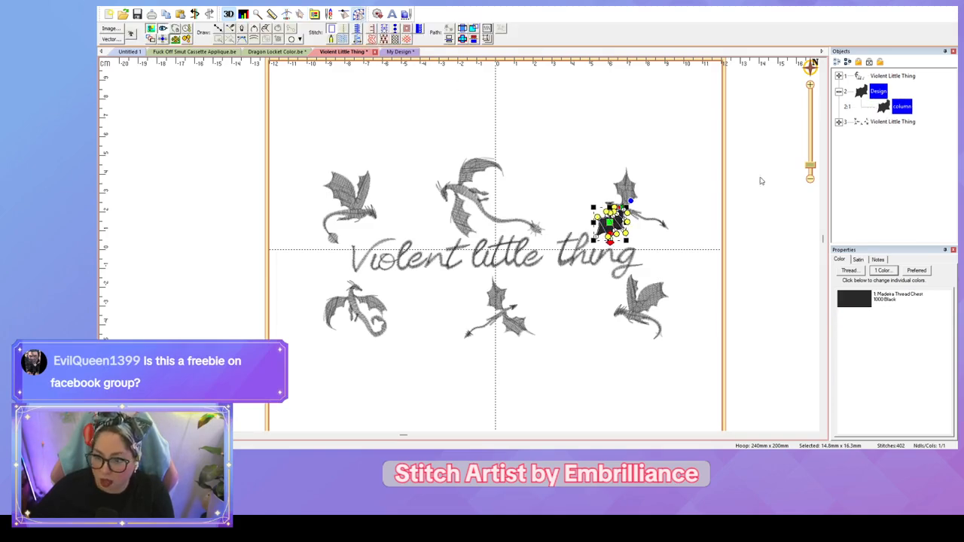
{"action": "left_click", "coordinate": [602, 201]}
{"action": "left_click", "coordinate": [619, 230]}
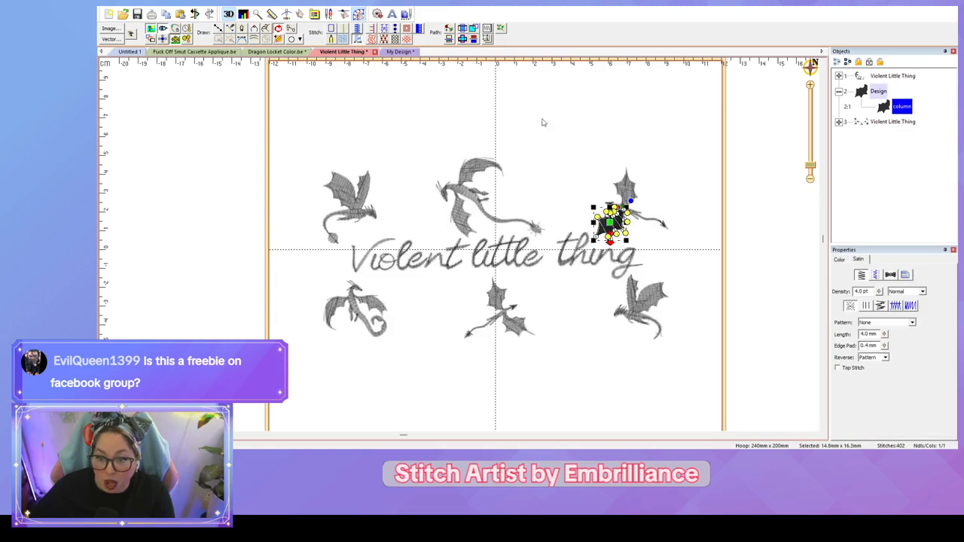
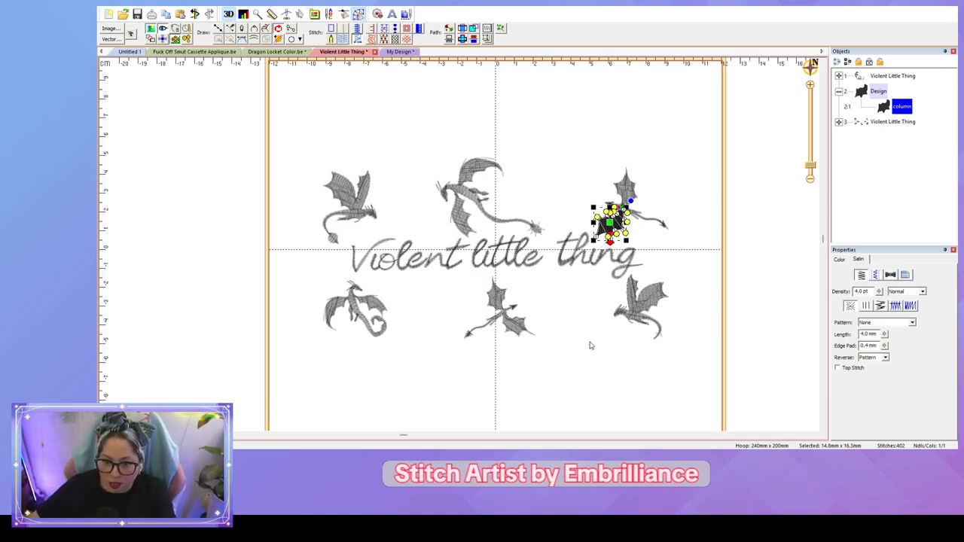
{"action": "left_click", "coordinate": [147, 127]}
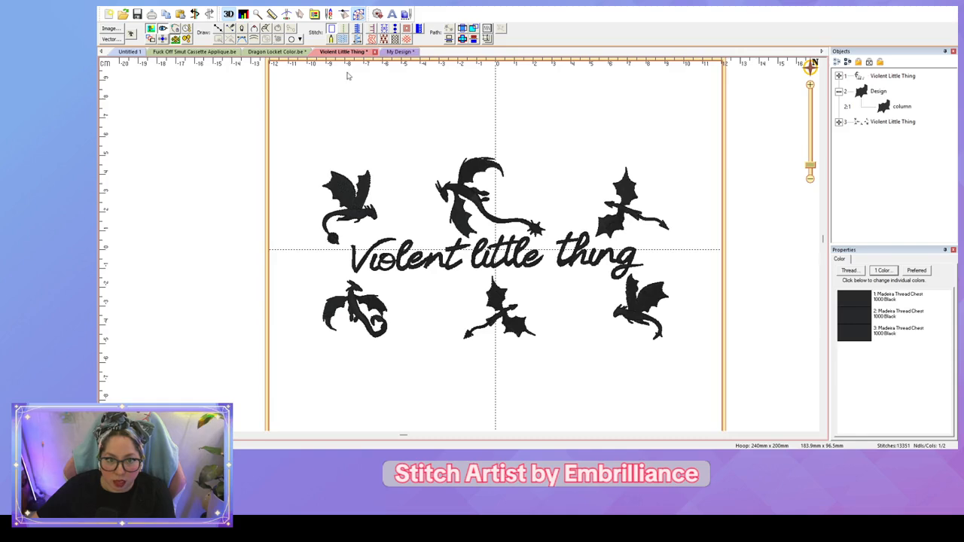
Step: Switch to the Dragon Locket Color design and check the satin hook column of the first letter t
{"action": "left_click", "coordinate": [287, 51]}
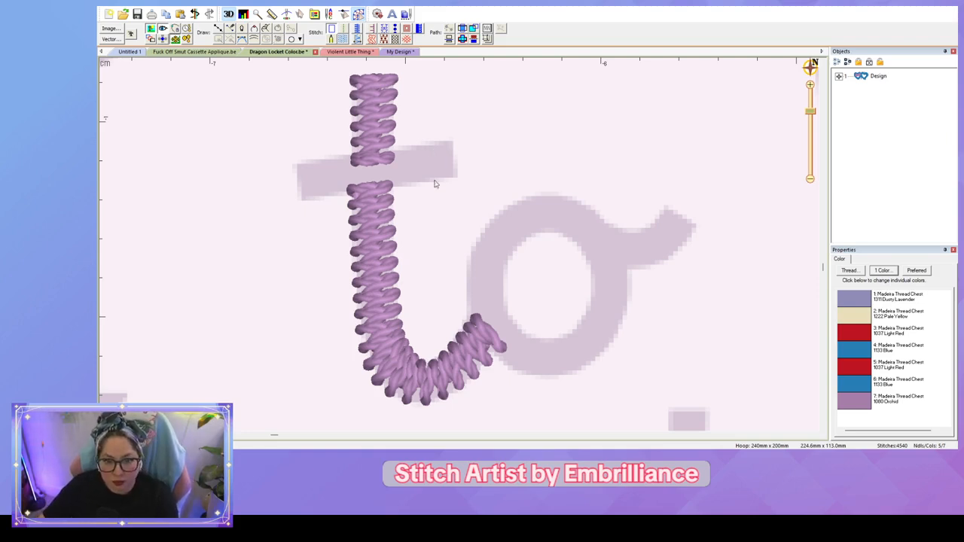
{"action": "left_click", "coordinate": [443, 372]}
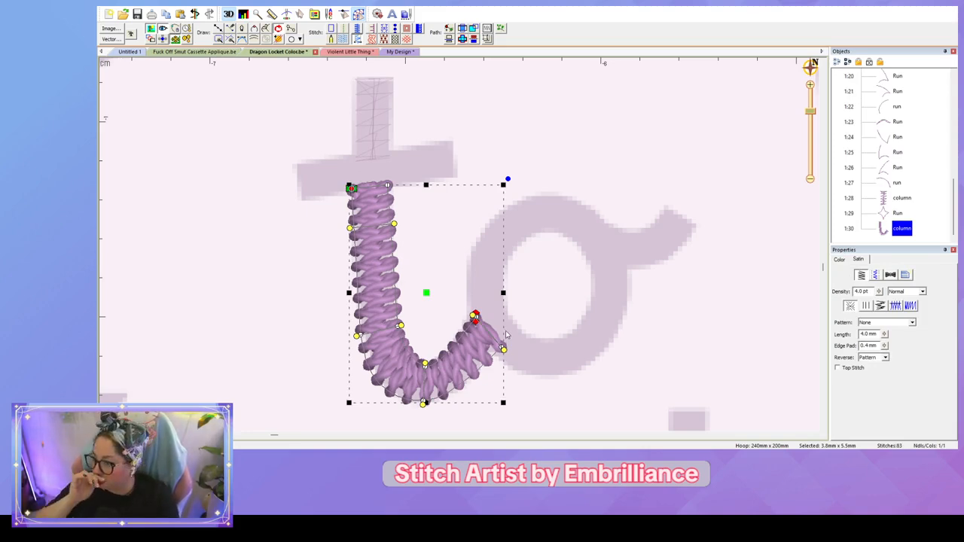
{"action": "scroll", "coordinate": [506, 330], "scroll_direction": "down", "scroll_amount": 2}
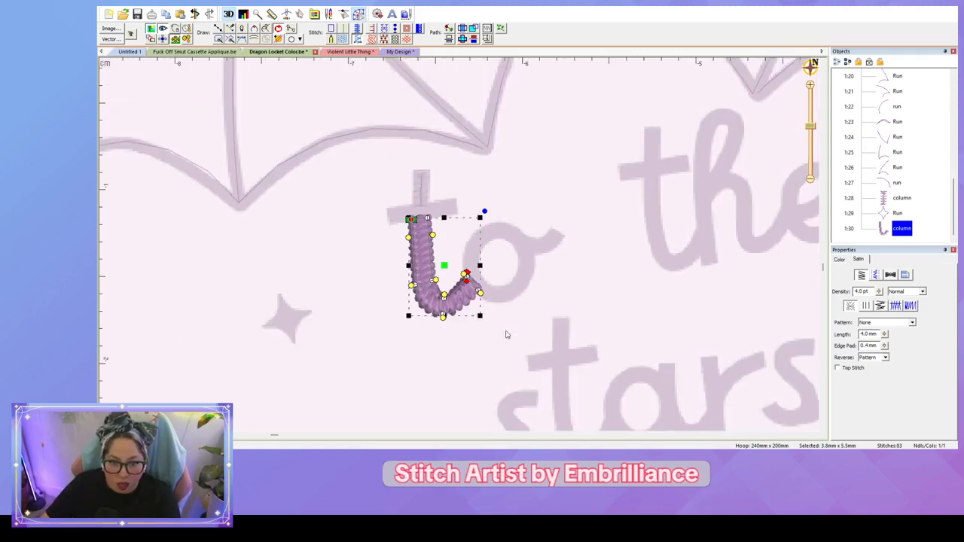
{"action": "left_click", "coordinate": [516, 264]}
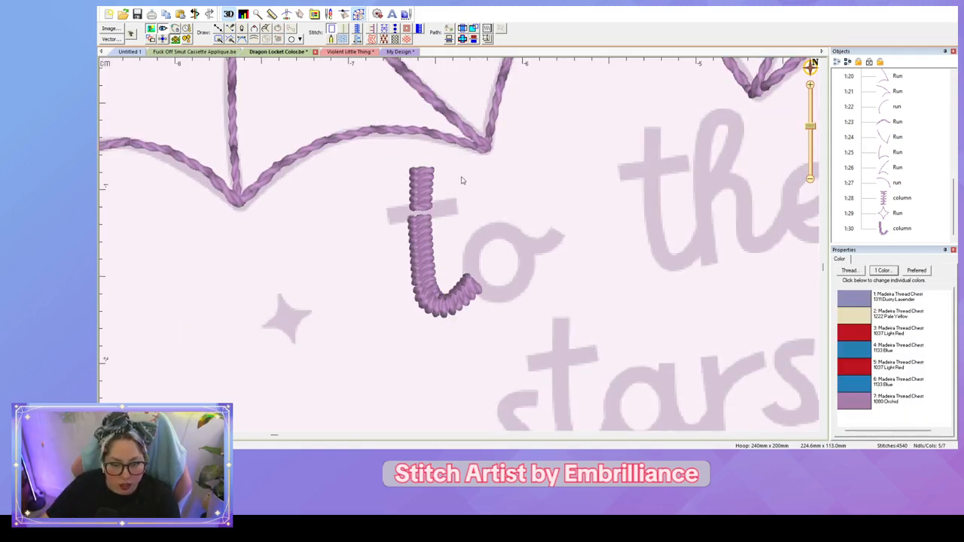
{"action": "scroll", "coordinate": [456, 179], "scroll_direction": "up", "scroll_amount": 2}
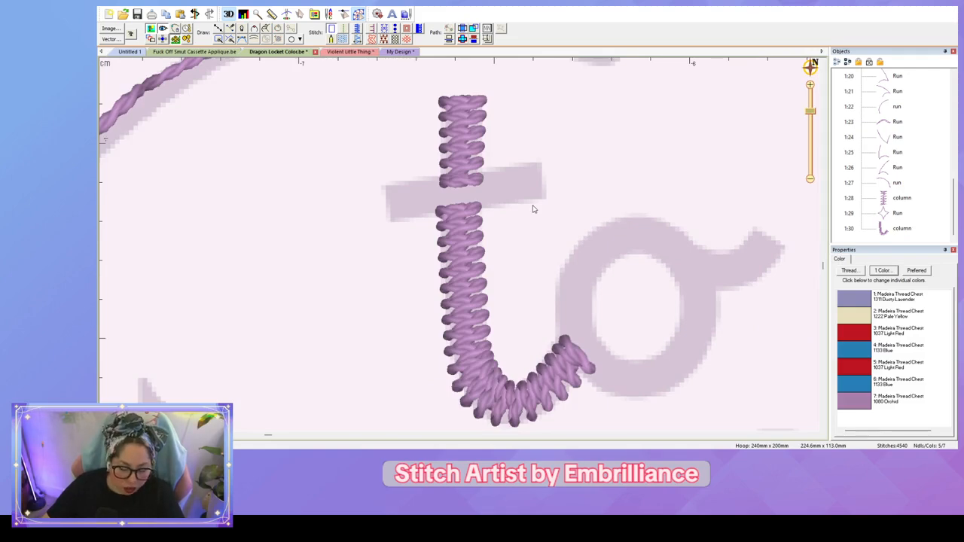
Step: Outline the t's crossbar with a closed four-point line shape about 4.1 mm wide and straighten its lower edge
{"action": "key", "text": "l"}
{"action": "left_click", "coordinate": [384, 183]}
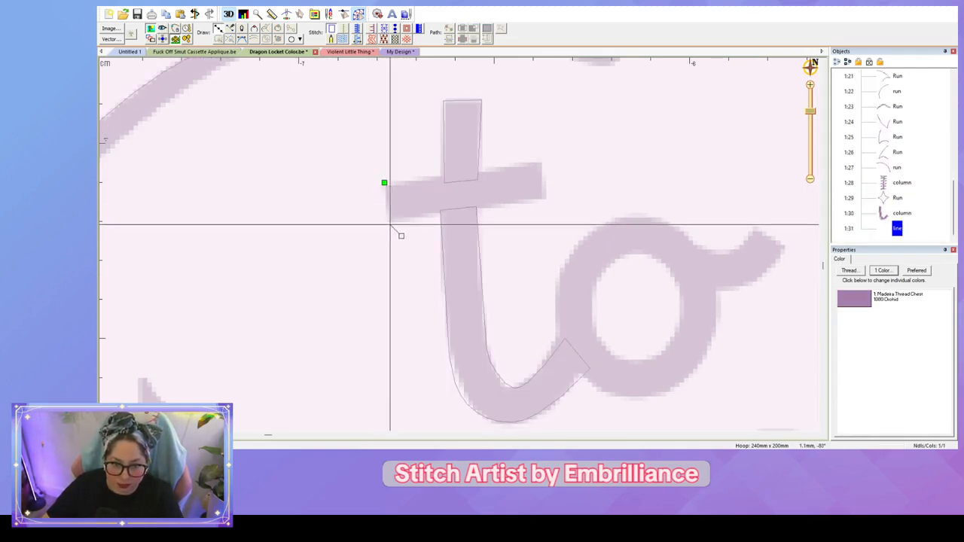
{"action": "left_click", "coordinate": [390, 223]}
{"action": "left_click", "coordinate": [539, 160]}
{"action": "key", "text": "BackSpace"}
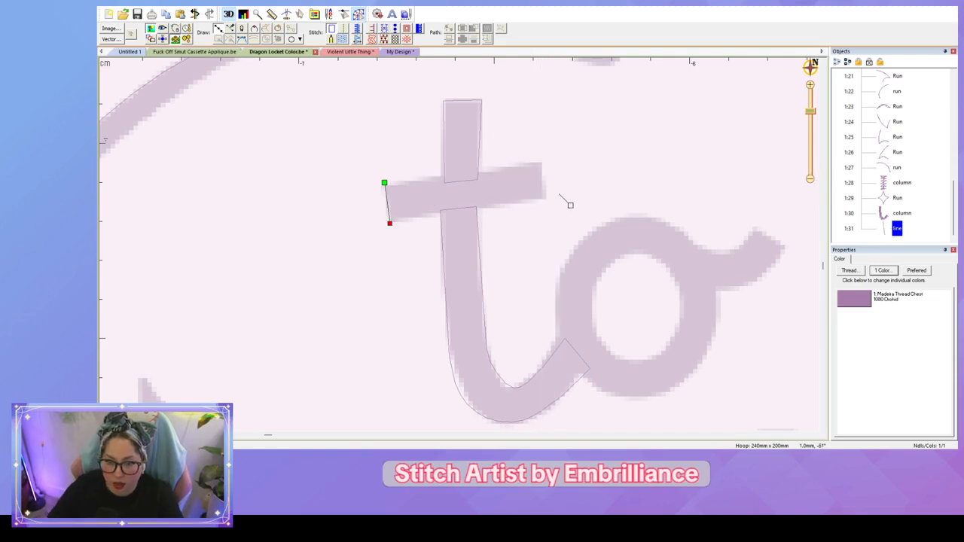
{"action": "left_click", "coordinate": [545, 198]}
{"action": "left_click", "coordinate": [540, 161]}
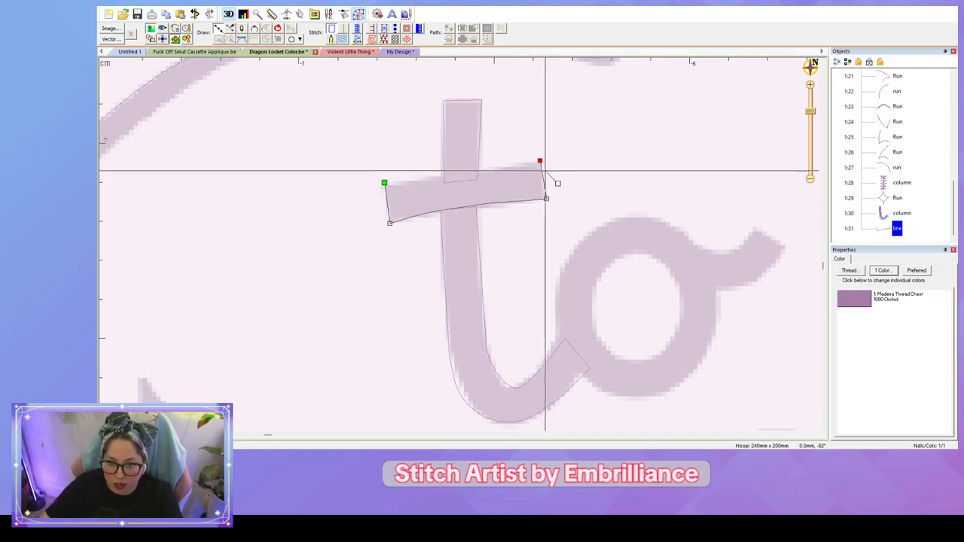
{"action": "key", "text": "Return"}
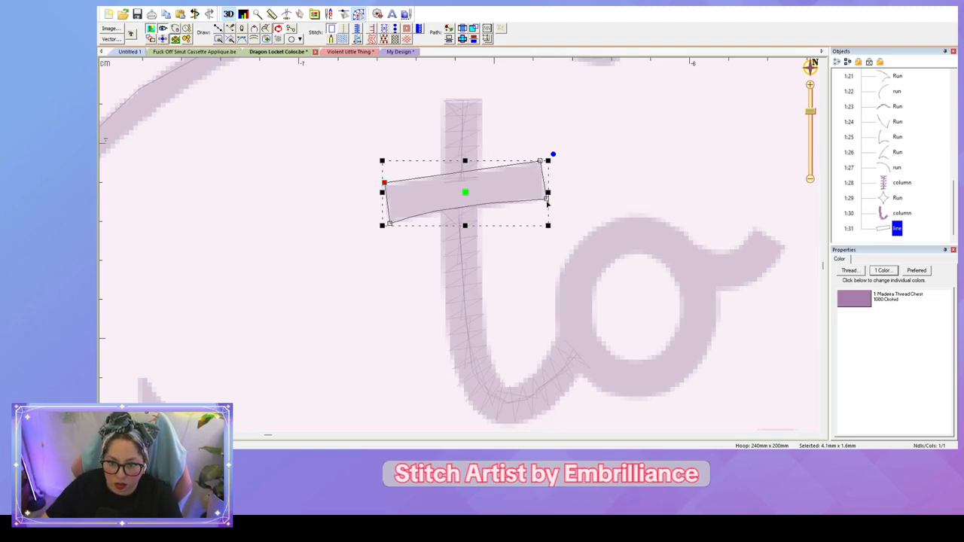
{"action": "left_click_drag", "start_coordinate": [546, 198], "coordinate": [546, 201]}
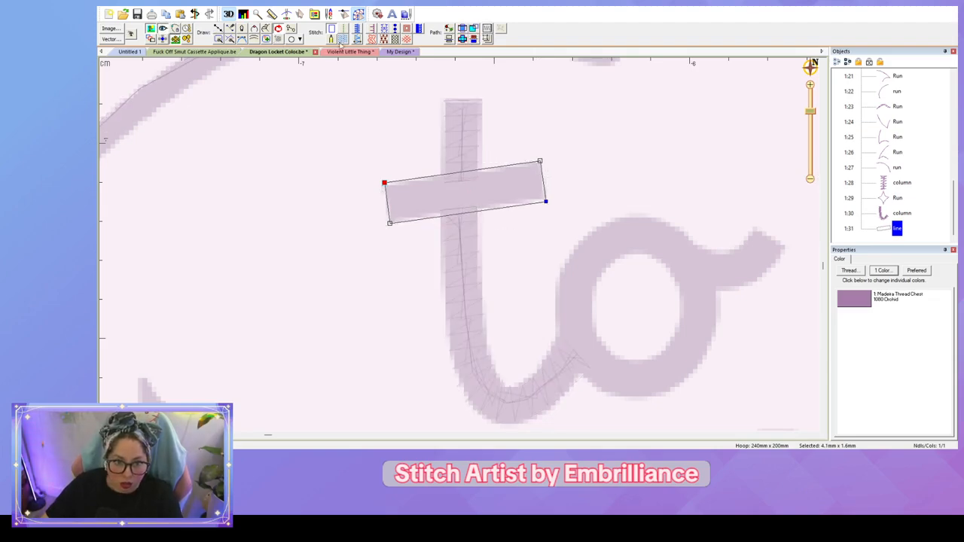
Step: Convert the t's crossbar outline to a satin column and bring up its satin settings
{"action": "left_click", "coordinate": [361, 38]}
{"action": "left_click", "coordinate": [616, 159]}
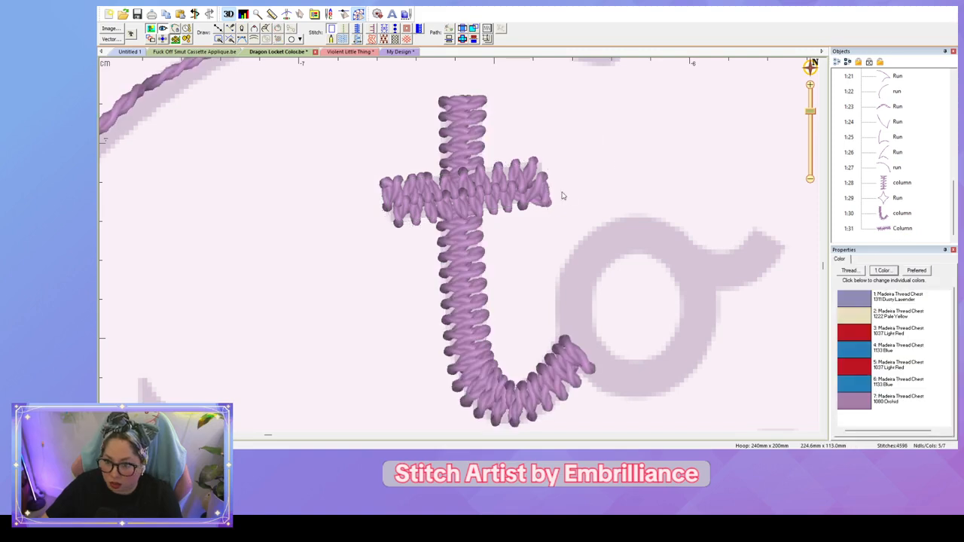
{"action": "left_click", "coordinate": [541, 189]}
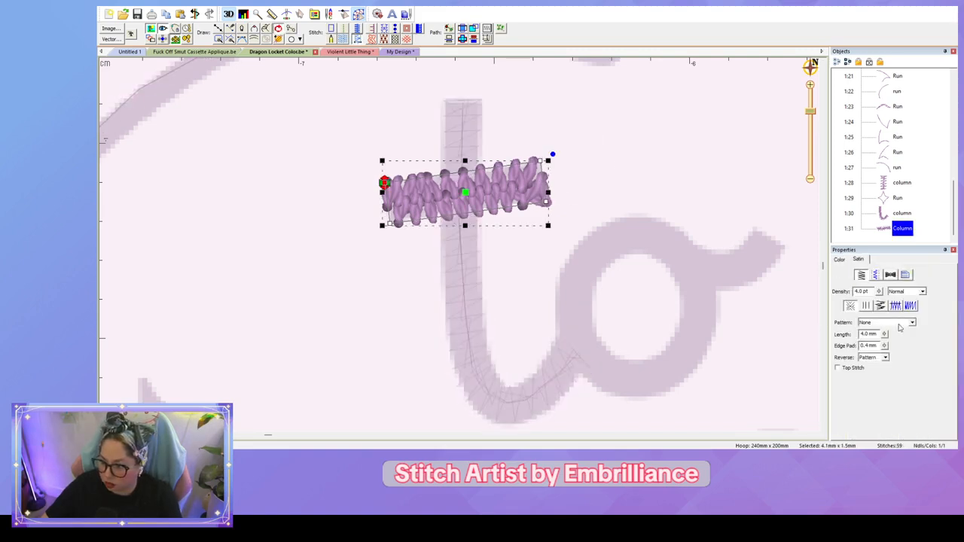
Step: Check the finished t against the locket artwork and measure the width of its upper stem column
{"action": "left_click", "coordinate": [903, 321]}
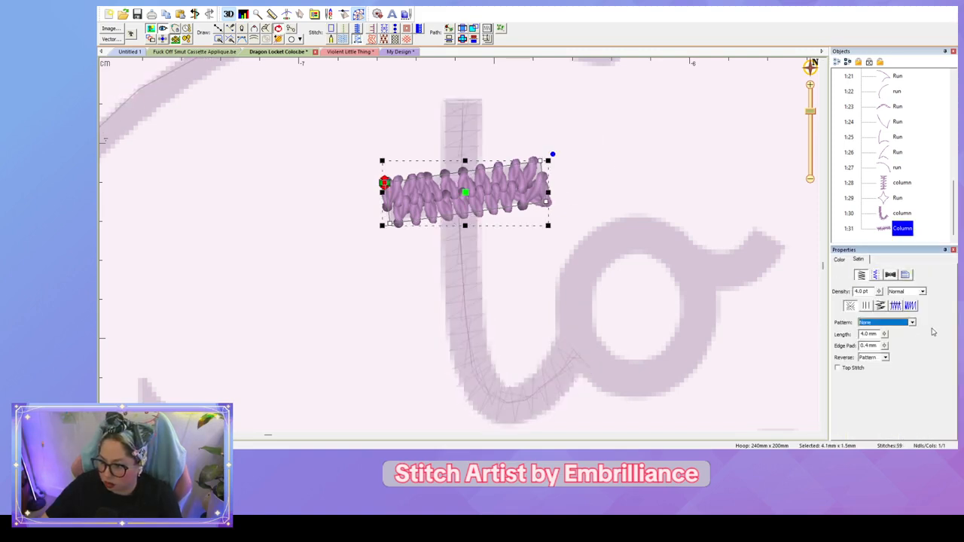
{"action": "left_click", "coordinate": [786, 345]}
{"action": "scroll", "coordinate": [738, 355], "scroll_direction": "down", "scroll_amount": 5}
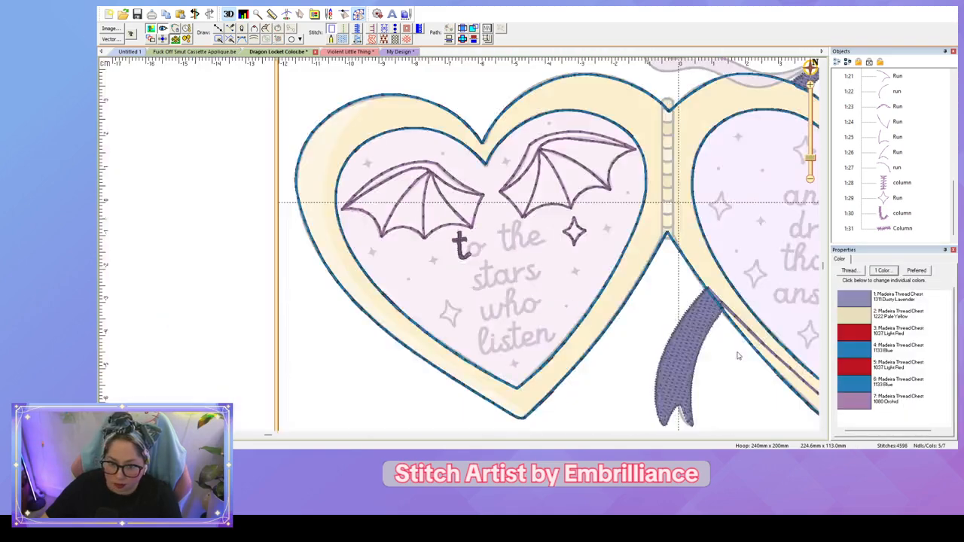
{"action": "scroll", "coordinate": [738, 355], "scroll_direction": "up", "scroll_amount": 5}
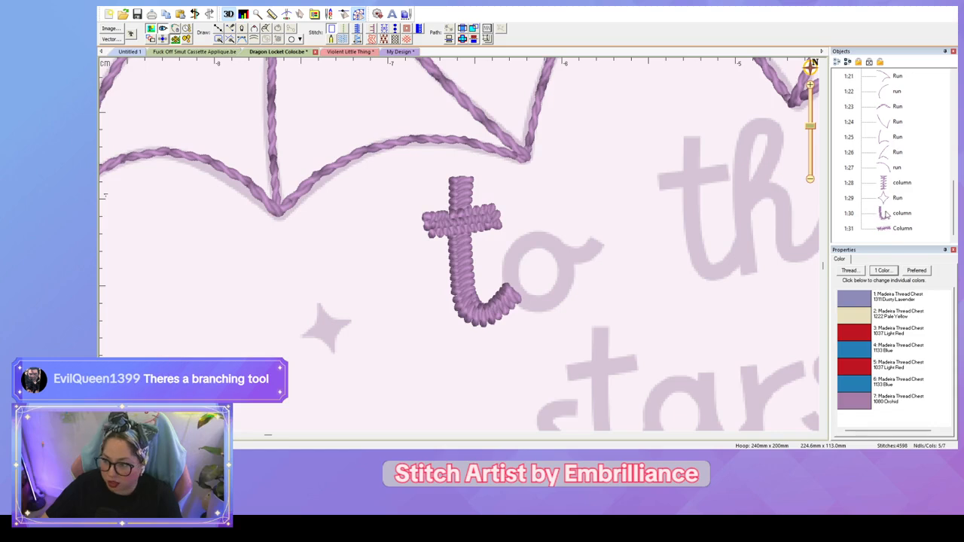
{"action": "left_click", "coordinate": [896, 190]}
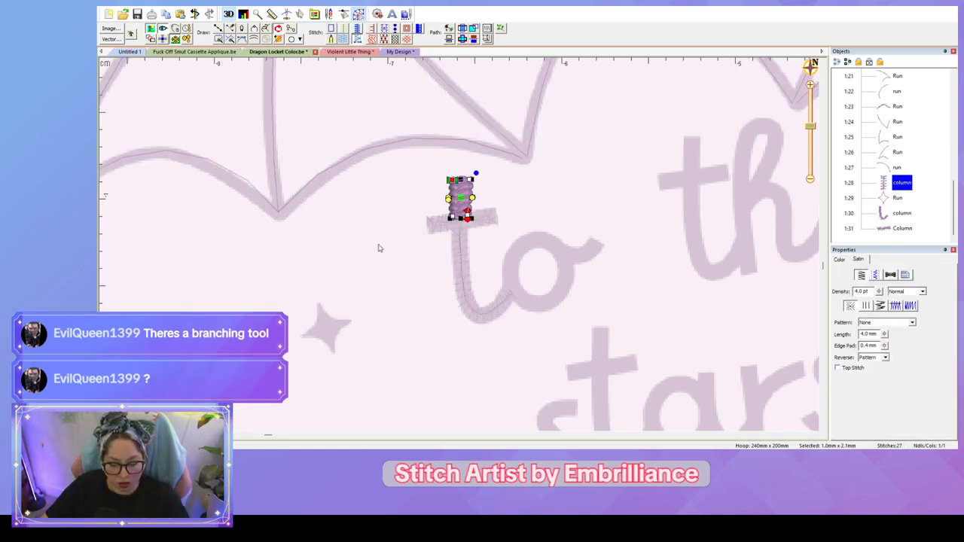
{"action": "key", "text": "m"}
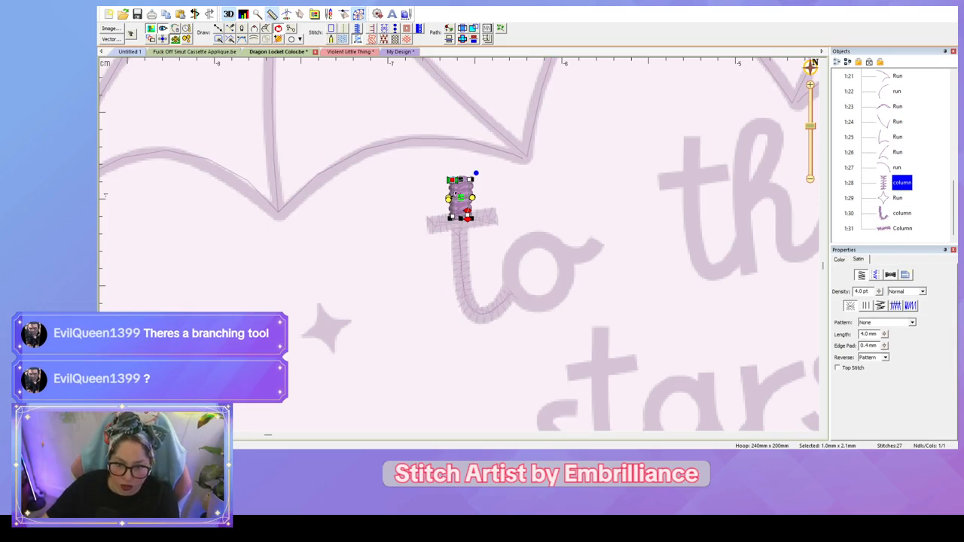
{"action": "left_click_drag", "start_coordinate": [455, 193], "coordinate": [473, 194]}
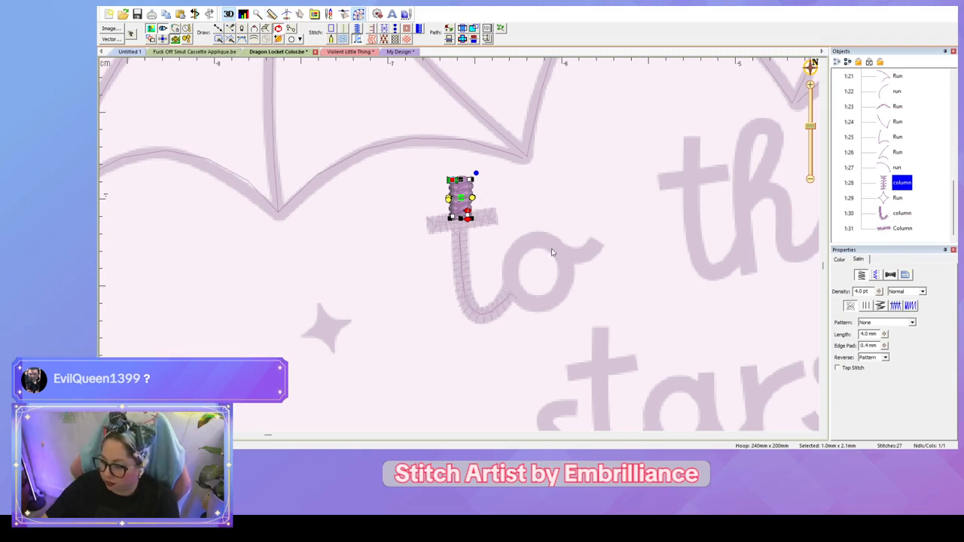
{"action": "left_click", "coordinate": [579, 216]}
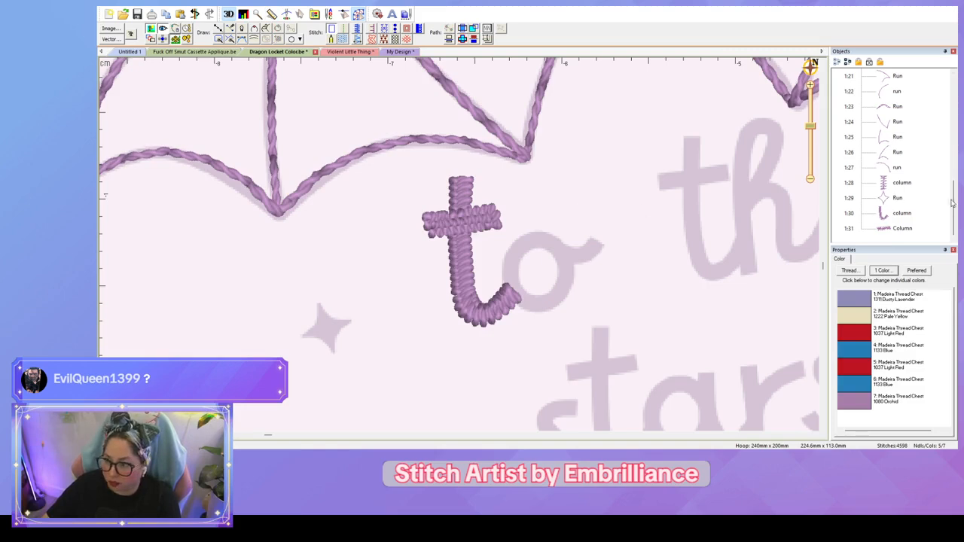
Step: Move the star run ahead of the t's columns in the stitch order and branch the three columns together
{"action": "left_click", "coordinate": [898, 198]}
{"action": "key", "text": "ctrl+Up"}
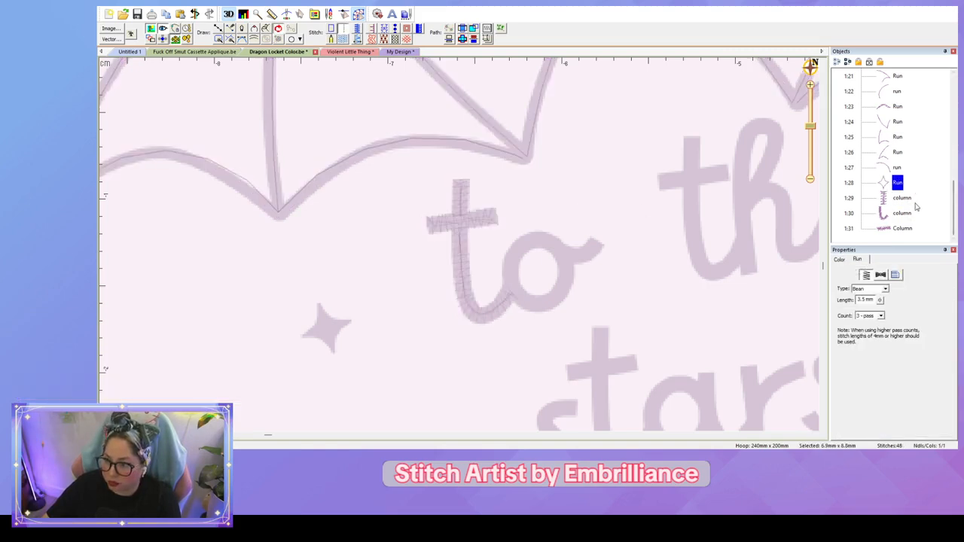
{"action": "left_click", "coordinate": [841, 199]}
{"action": "left_click", "coordinate": [899, 228], "text": "shift"}
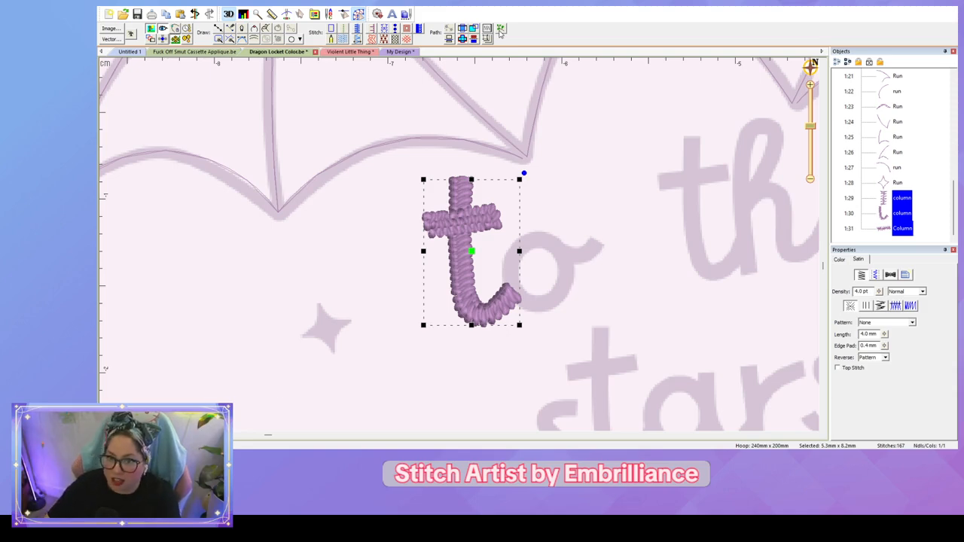
{"action": "left_click", "coordinate": [499, 30]}
{"action": "left_click", "coordinate": [566, 207]}
Step: Start a satin column for the letter o, placing paired edge points down its right side, along the bottom and up to its left side
{"action": "scroll", "coordinate": [576, 211], "scroll_direction": "down", "scroll_amount": 2}
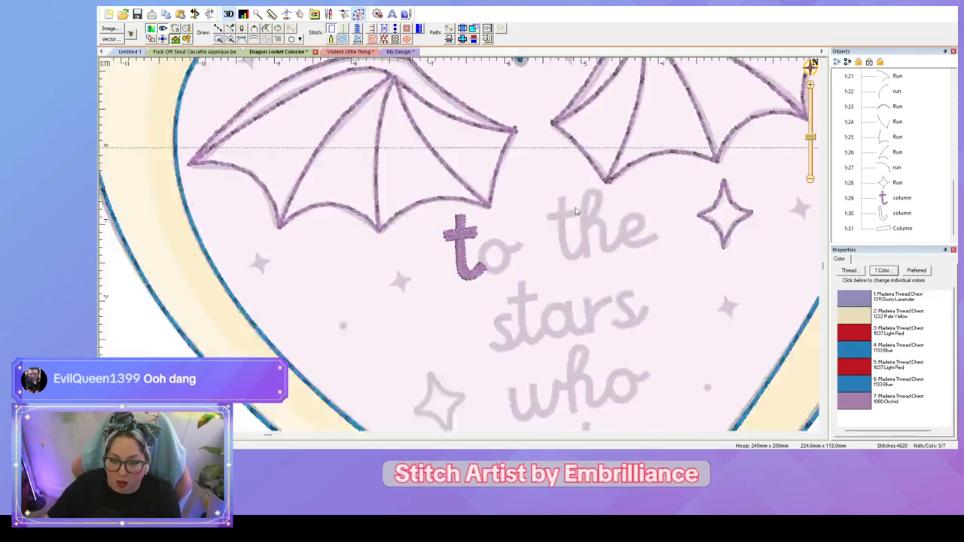
{"action": "scroll", "coordinate": [575, 211], "scroll_direction": "down", "scroll_amount": 3}
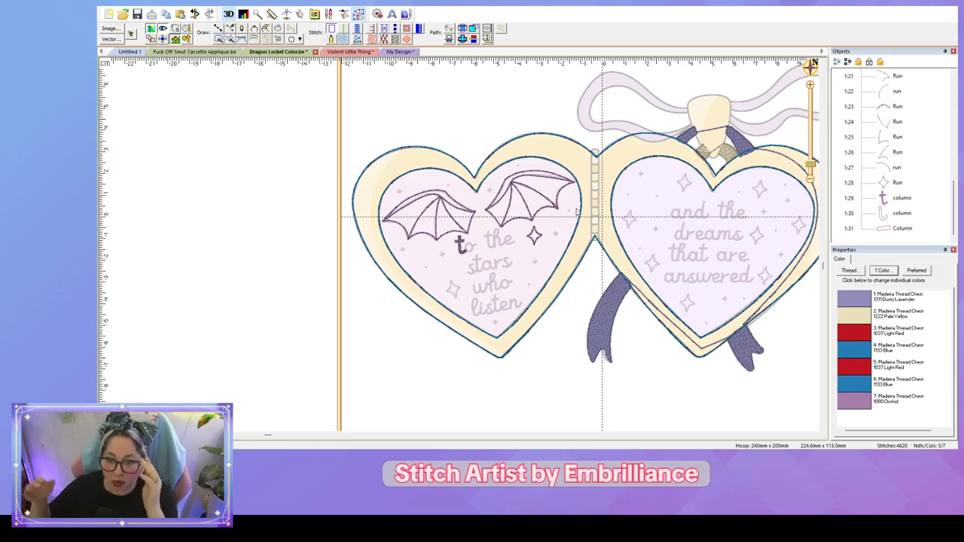
{"action": "scroll", "coordinate": [576, 213], "scroll_direction": "up", "scroll_amount": 4}
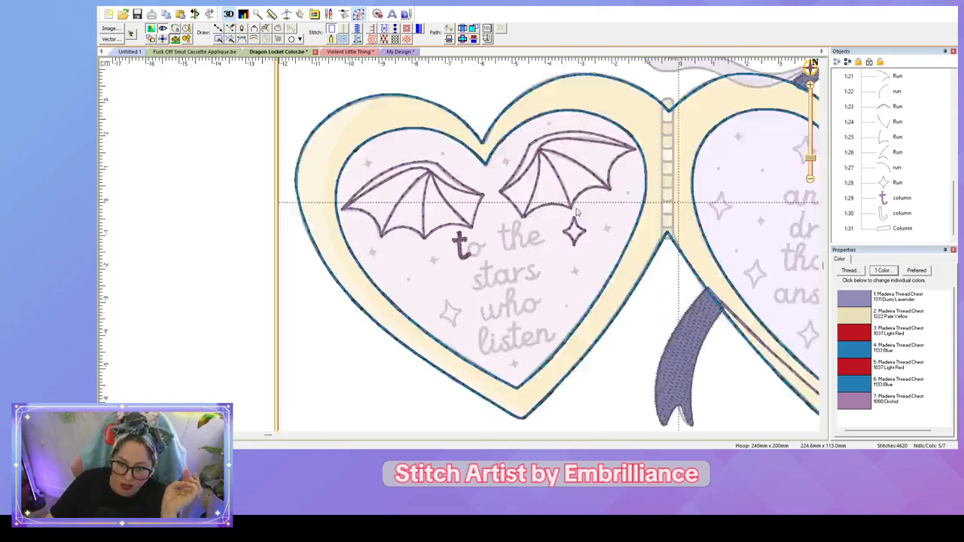
{"action": "scroll", "coordinate": [576, 212], "scroll_direction": "up", "scroll_amount": 2}
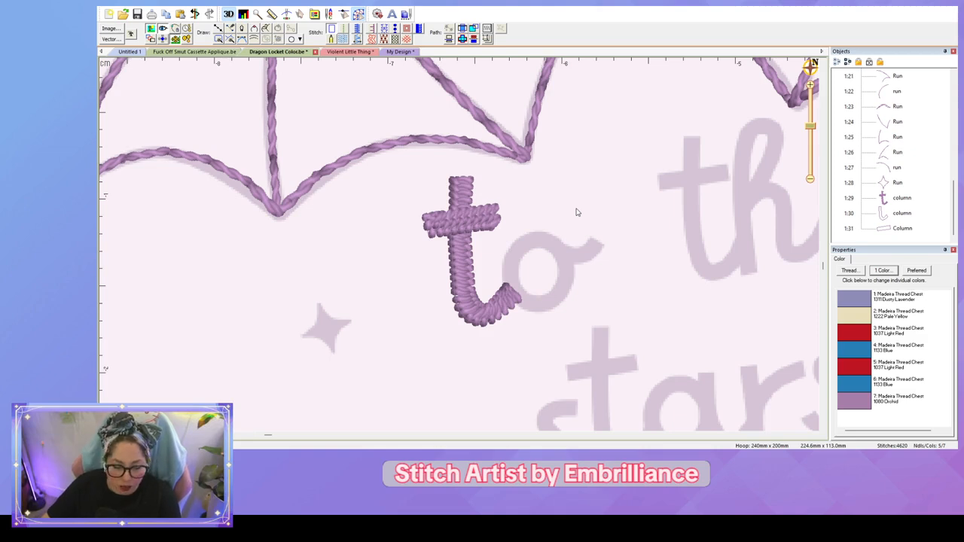
{"action": "scroll", "coordinate": [576, 212], "scroll_direction": "up", "scroll_amount": 2}
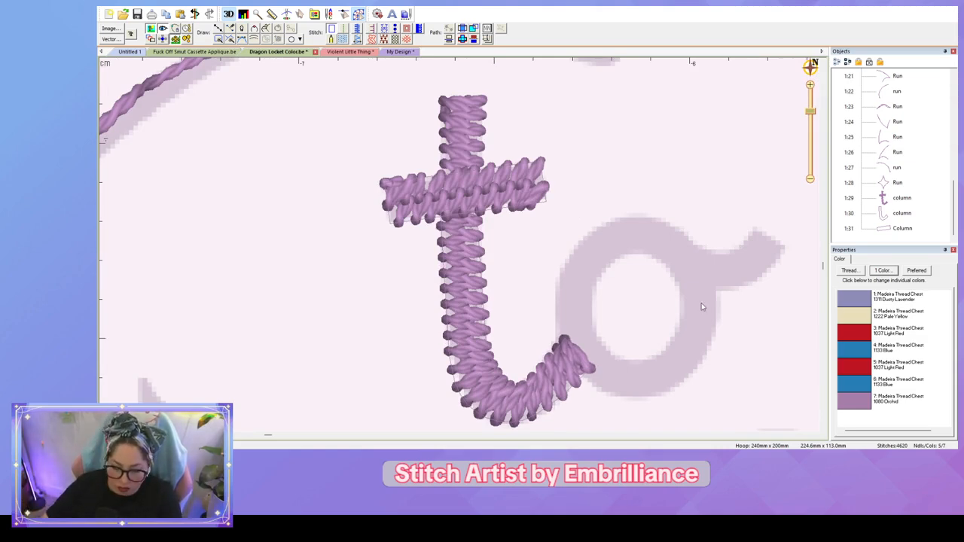
{"action": "key", "text": "c"}
{"action": "left_click", "coordinate": [680, 281]}
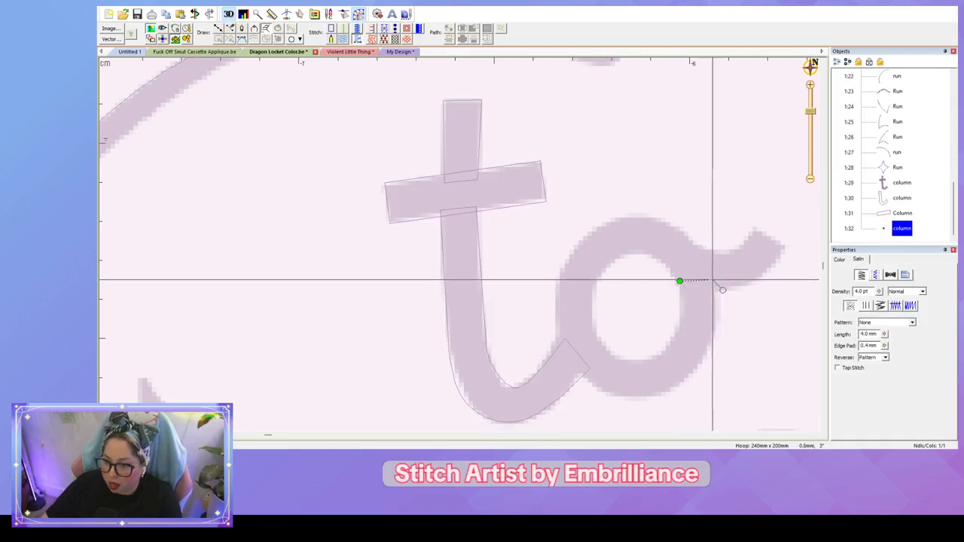
{"action": "left_click", "coordinate": [716, 279]}
{"action": "left_click", "coordinate": [674, 332]}
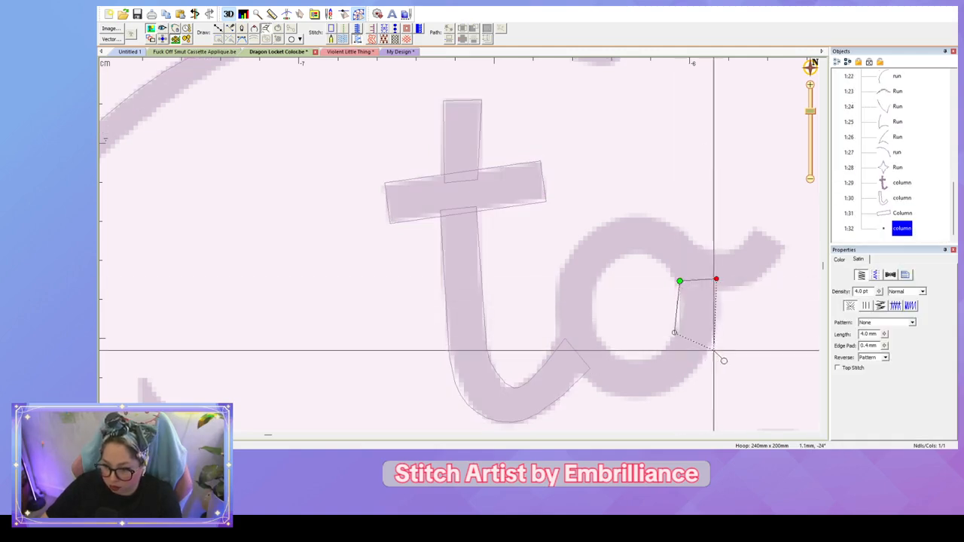
{"action": "left_click", "coordinate": [709, 348]}
{"action": "left_click", "coordinate": [640, 357]}
{"action": "left_click", "coordinate": [640, 395]}
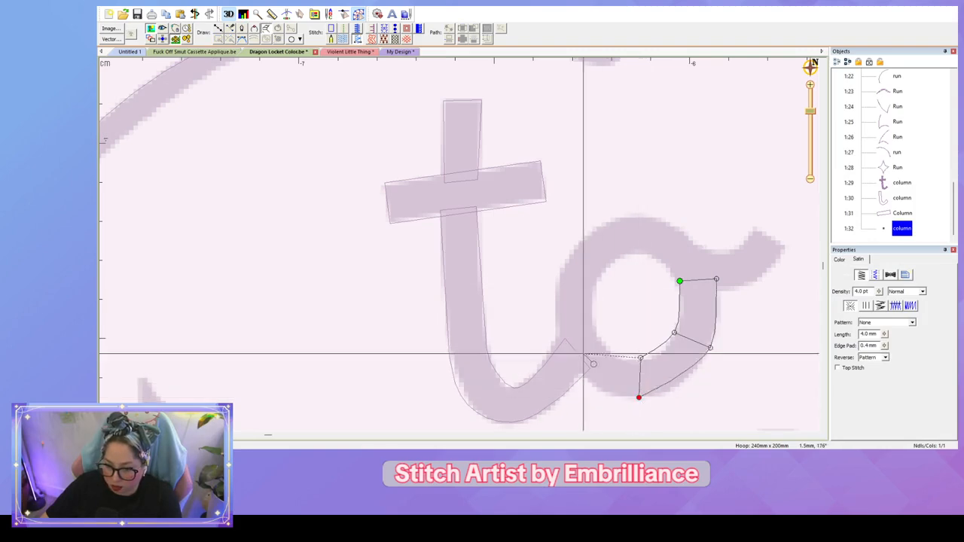
{"action": "left_click", "coordinate": [591, 302]}
{"action": "left_click", "coordinate": [555, 302]}
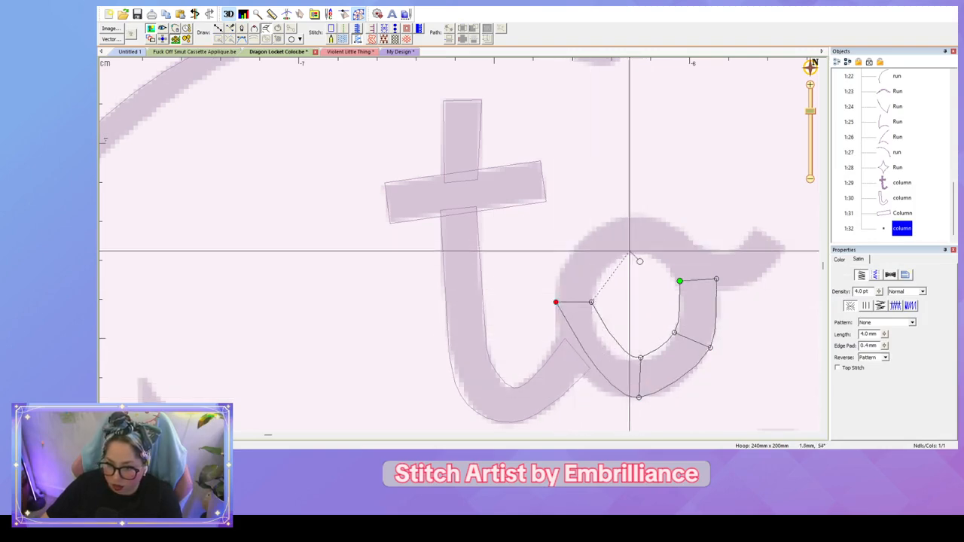
Step: Complete the o column over its top and out along the tail, about 5.9 by 4.7 mm, and remove the inclination line where they meet
{"action": "left_click", "coordinate": [633, 250]}
{"action": "left_click", "coordinate": [638, 214]}
{"action": "left_click", "coordinate": [681, 290]}
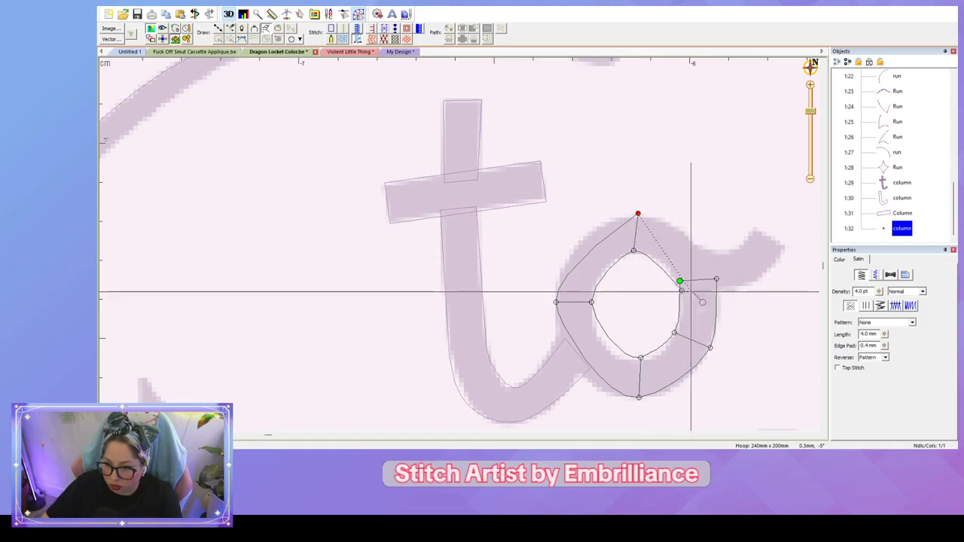
{"action": "left_click", "coordinate": [698, 243]}
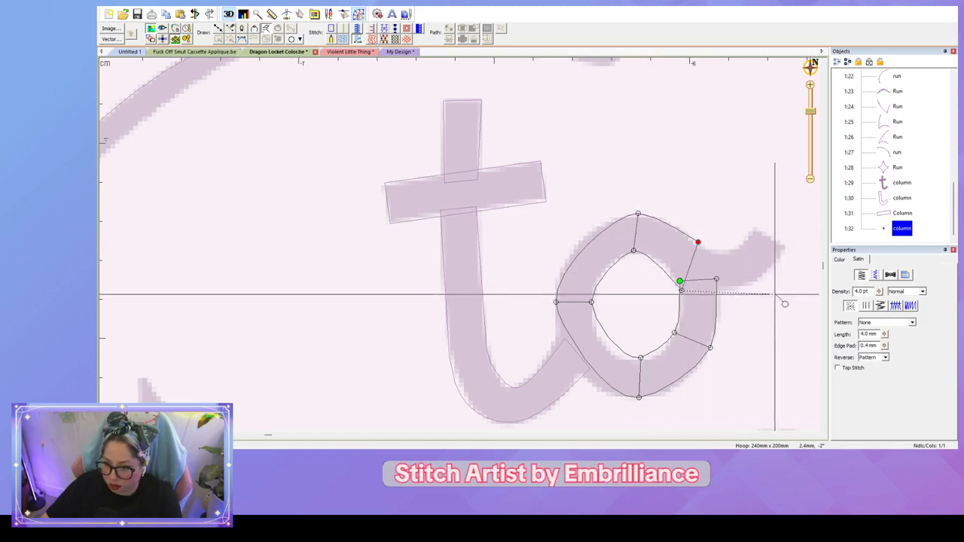
{"action": "left_click", "coordinate": [737, 250]}
{"action": "left_click", "coordinate": [755, 222]}
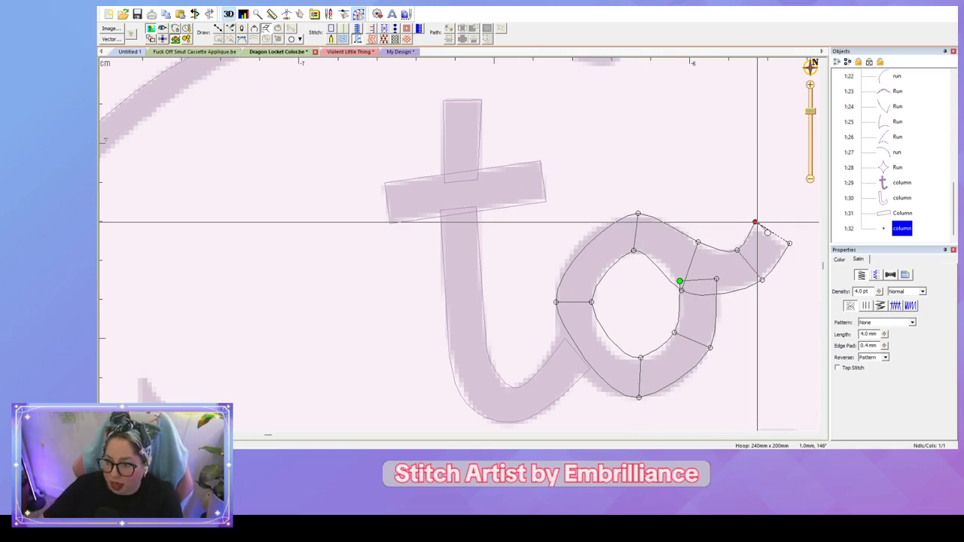
{"action": "key", "text": "Return"}
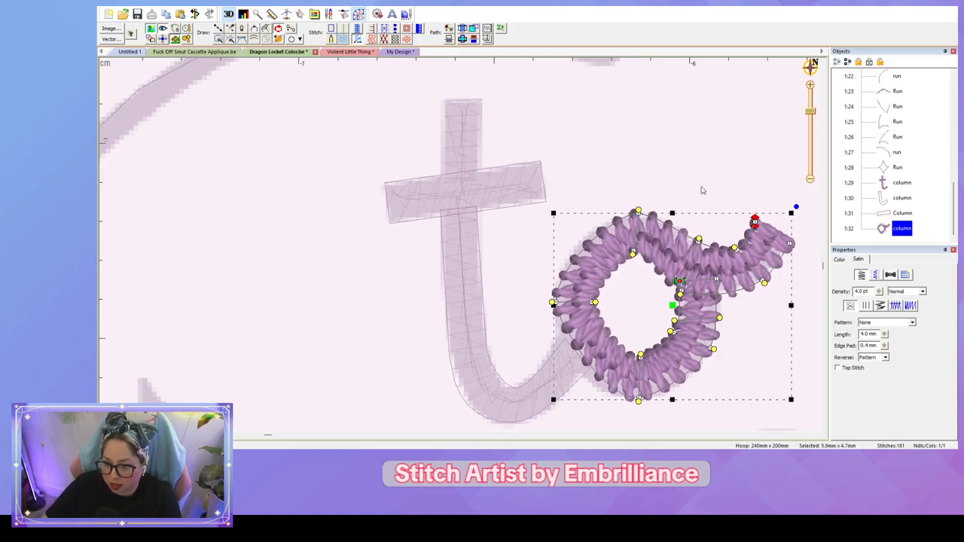
{"action": "left_click", "coordinate": [679, 296]}
{"action": "key", "text": "Delete"}
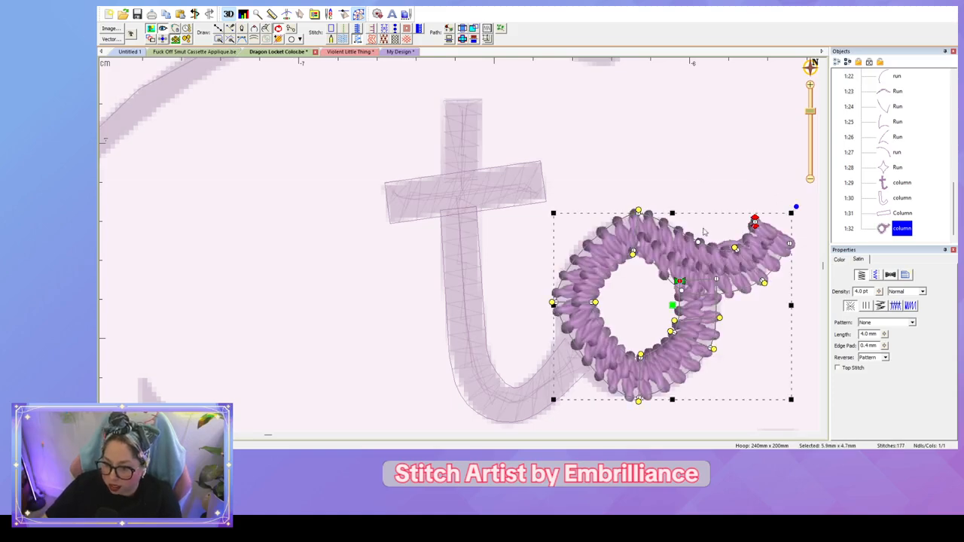
Step: Apply the Lettering Satins 4.0mm QuickStyle to the o column
{"action": "left_click", "coordinate": [497, 190]}
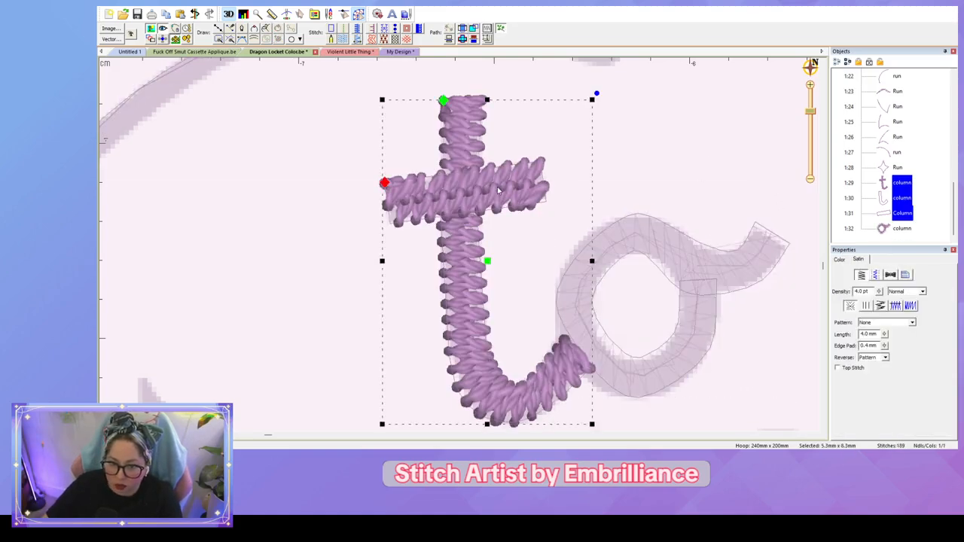
{"action": "left_click", "coordinate": [736, 110]}
{"action": "left_click", "coordinate": [780, 249]}
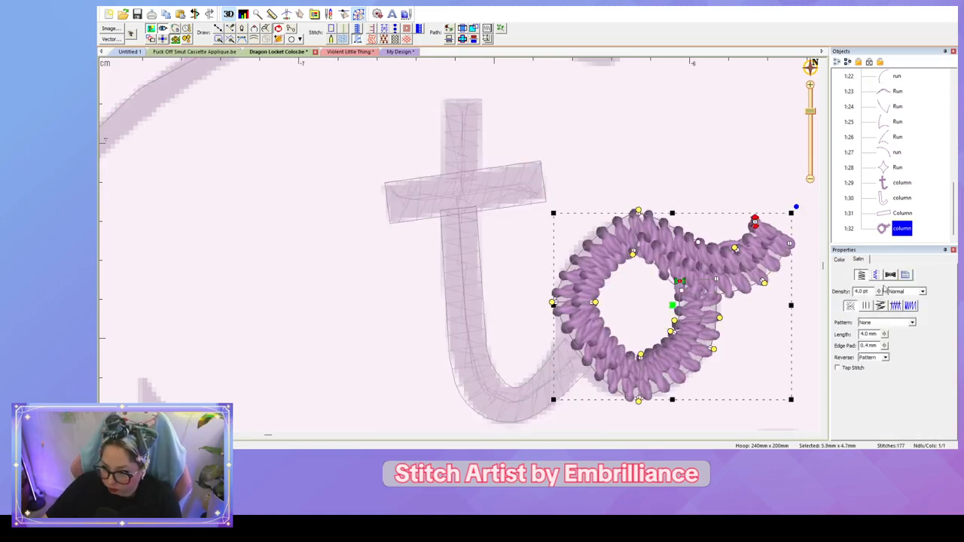
{"action": "left_click", "coordinate": [905, 278]}
{"action": "left_click", "coordinate": [899, 311]}
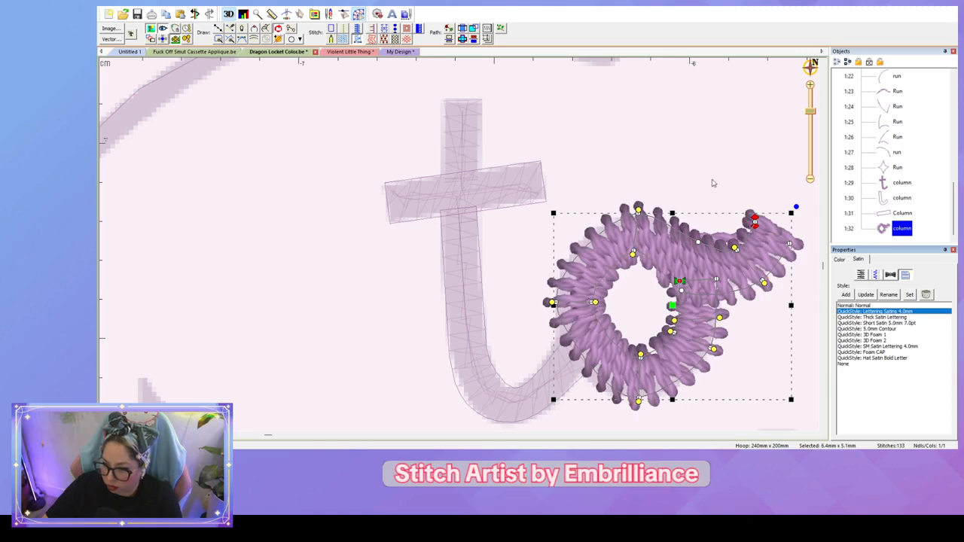
Step: Adjust the inclination lines on the o's tail and ring, and lower the column's starting edge toward the tail's underside
{"action": "left_click_drag", "start_coordinate": [735, 247], "coordinate": [737, 245]}
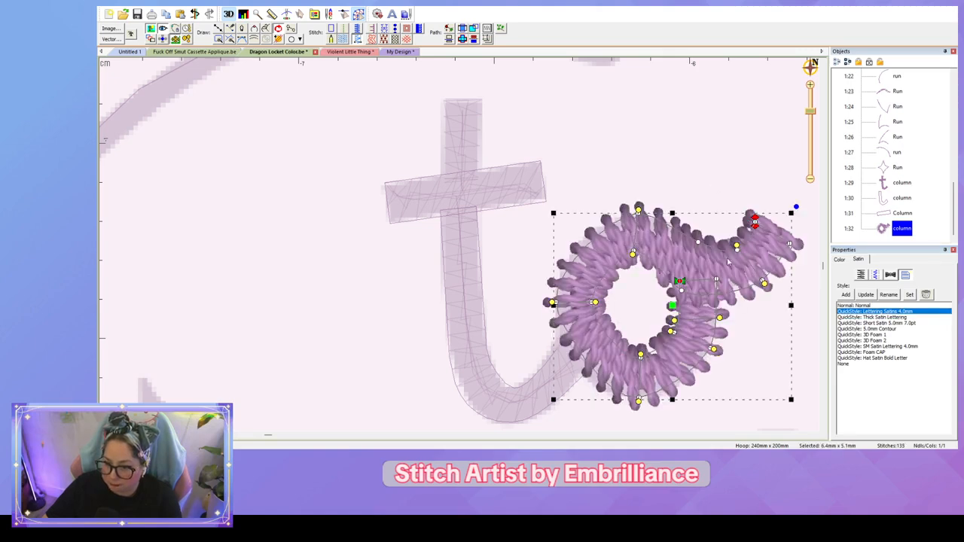
{"action": "left_click_drag", "start_coordinate": [719, 318], "coordinate": [598, 327]}
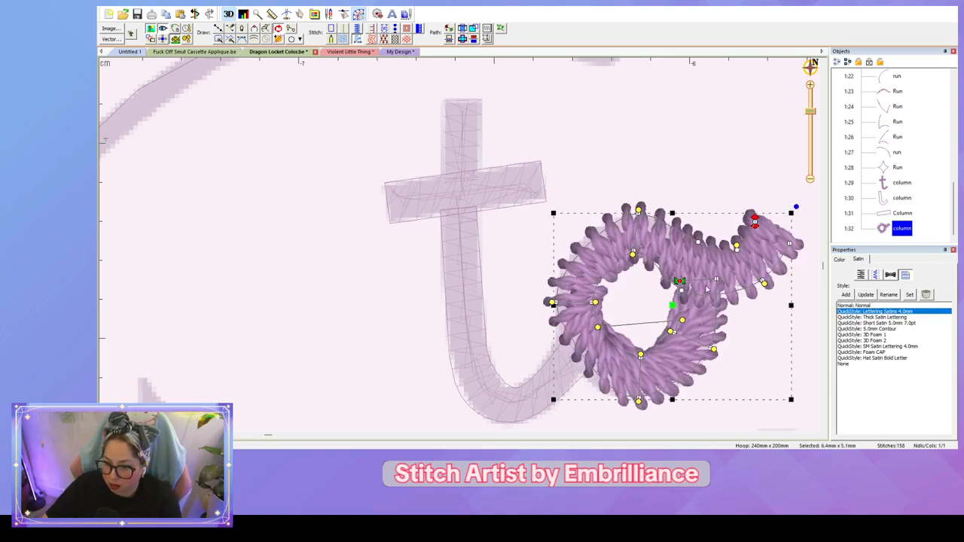
{"action": "left_click_drag", "start_coordinate": [717, 281], "coordinate": [683, 290]}
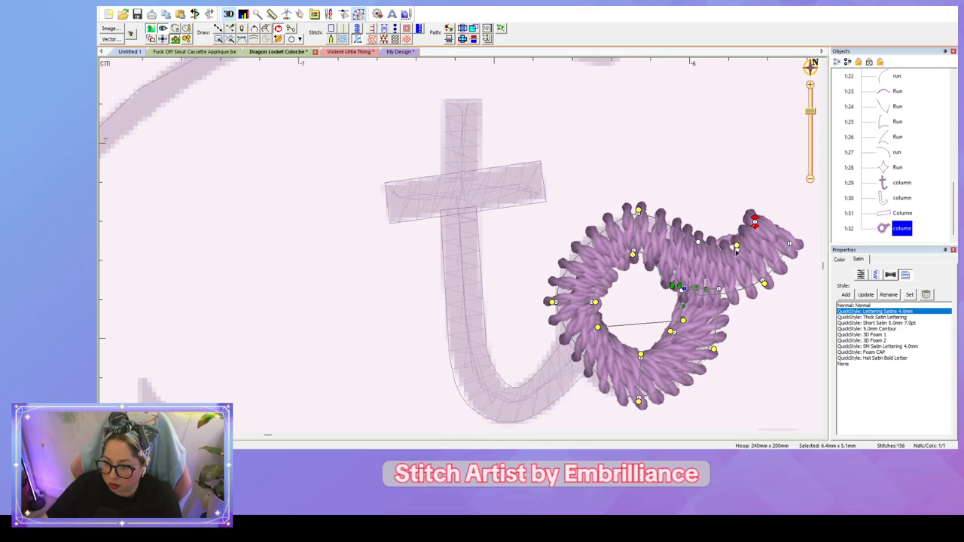
{"action": "left_click_drag", "start_coordinate": [763, 285], "coordinate": [751, 292]}
{"action": "left_click", "coordinate": [768, 354]}
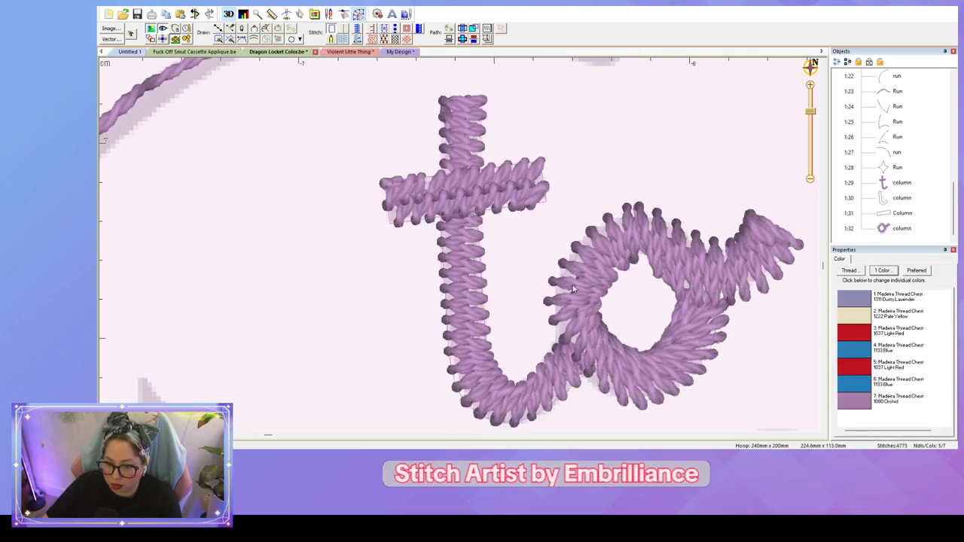
Step: Move the other end of the shifted inclination line to the o's lower left and lengthen the curve handles on the ring's left side
{"action": "left_click", "coordinate": [604, 308]}
{"action": "left_click_drag", "start_coordinate": [683, 321], "coordinate": [572, 347]}
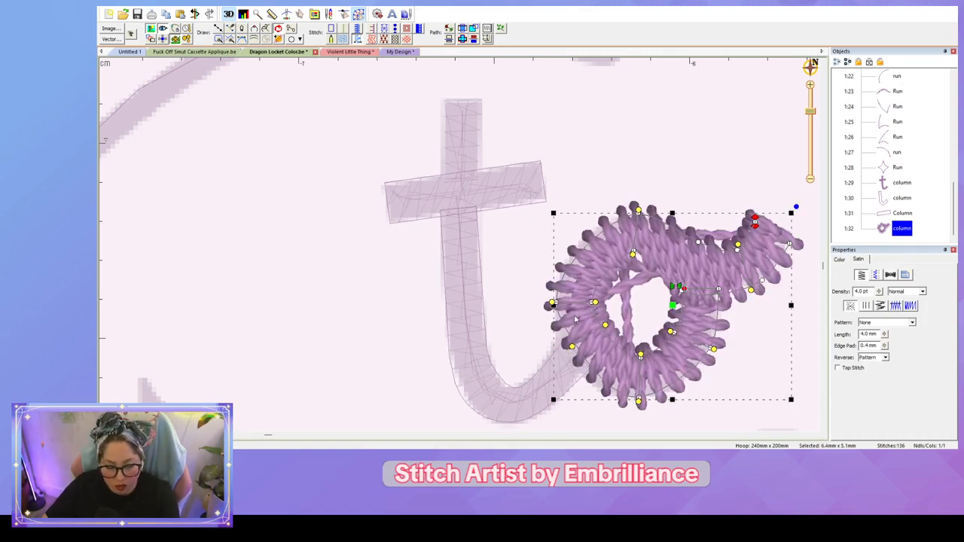
{"action": "left_click", "coordinate": [553, 302]}
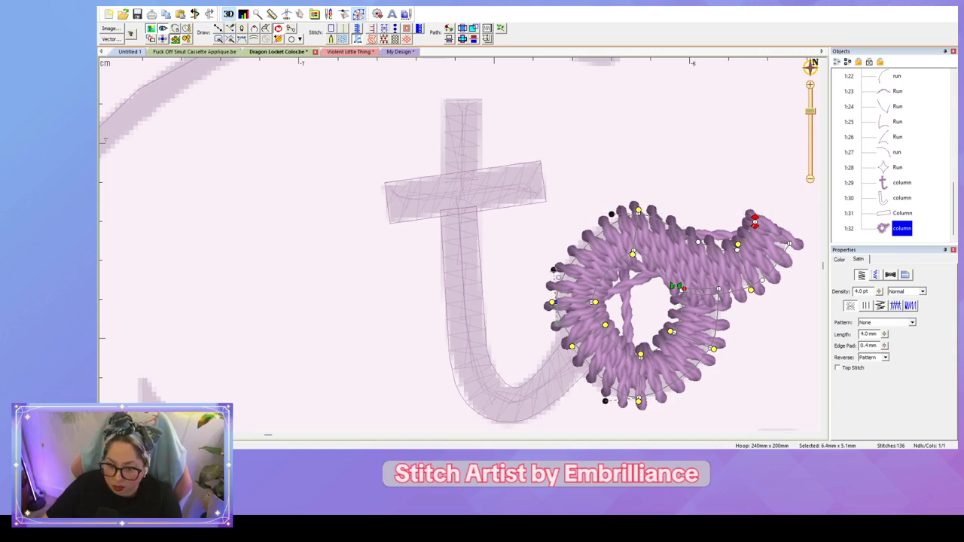
{"action": "left_click_drag", "start_coordinate": [553, 270], "coordinate": [549, 250]}
{"action": "left_click_drag", "start_coordinate": [558, 324], "coordinate": [552, 354]}
{"action": "left_click", "coordinate": [594, 303]}
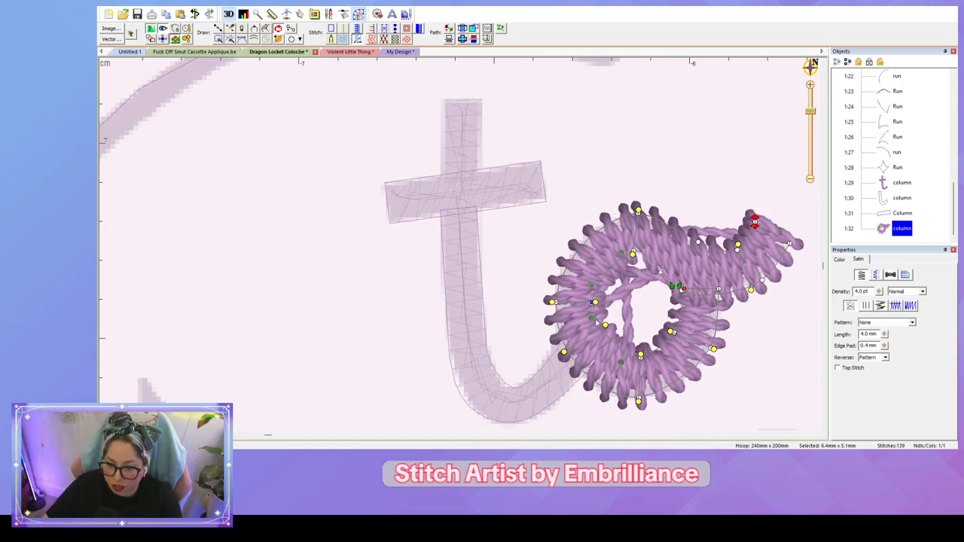
{"action": "left_click_drag", "start_coordinate": [593, 319], "coordinate": [589, 343]}
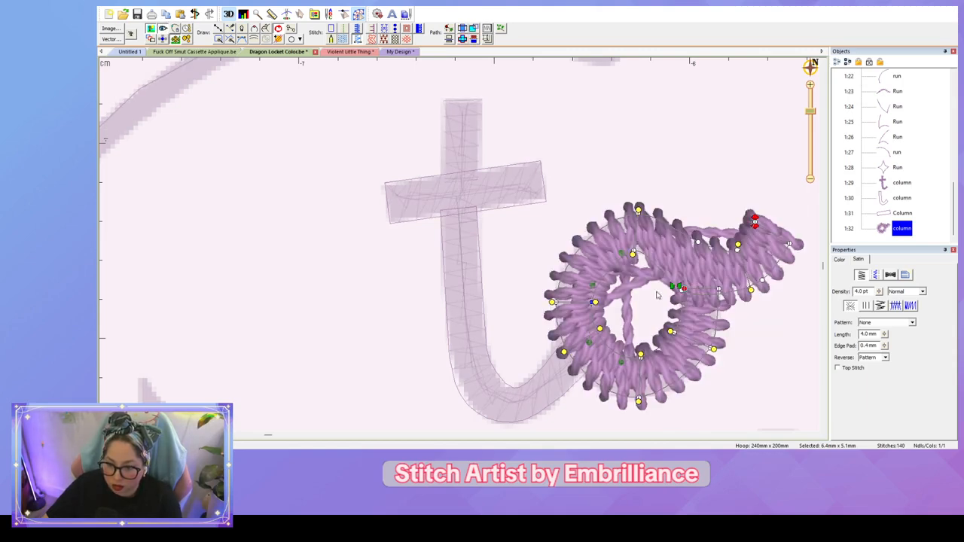
Step: Delete a point on the o column where the ring meets the tail and raise the column's starting edge there
{"action": "left_click", "coordinate": [684, 290]}
{"action": "key", "text": "Delete"}
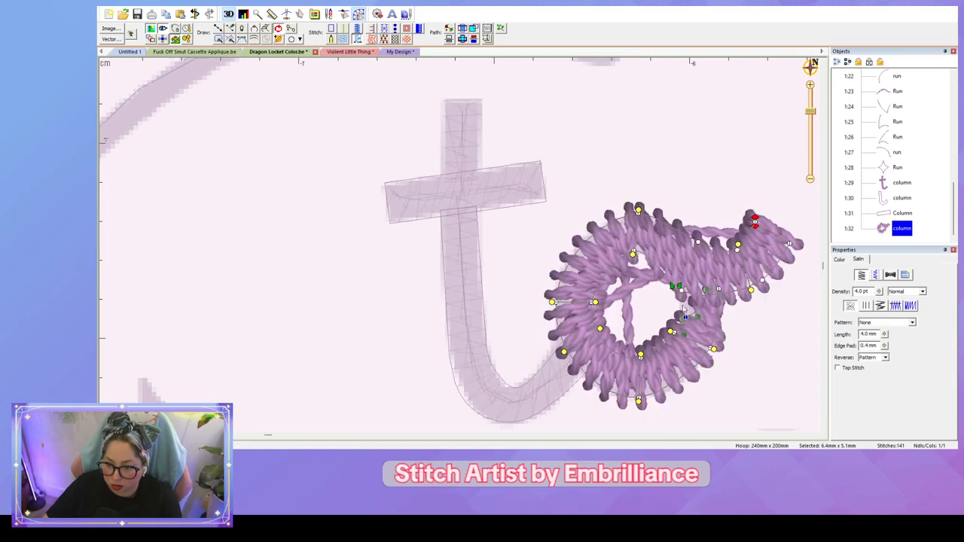
{"action": "left_click_drag", "start_coordinate": [683, 290], "coordinate": [681, 279]}
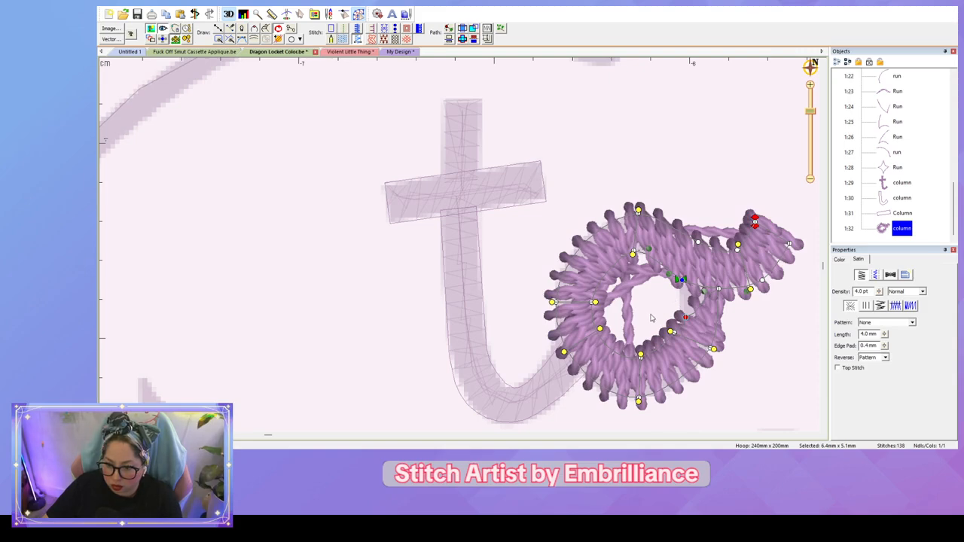
Step: Move the o column's stitch start point to the ring's lower left, where the t's tail joins it
{"action": "left_click", "coordinate": [652, 317]}
{"action": "mouse_move", "coordinate": [692, 325]}
{"action": "left_mouse_down"}
{"action": "mouse_move", "coordinate": [683, 282]}
{"action": "mouse_move", "coordinate": [664, 303]}
{"action": "mouse_move", "coordinate": [682, 315]}
{"action": "mouse_move", "coordinate": [568, 357]}
{"action": "mouse_move", "coordinate": [552, 351]}
{"action": "left_mouse_up"}
{"action": "left_click", "coordinate": [531, 310]}
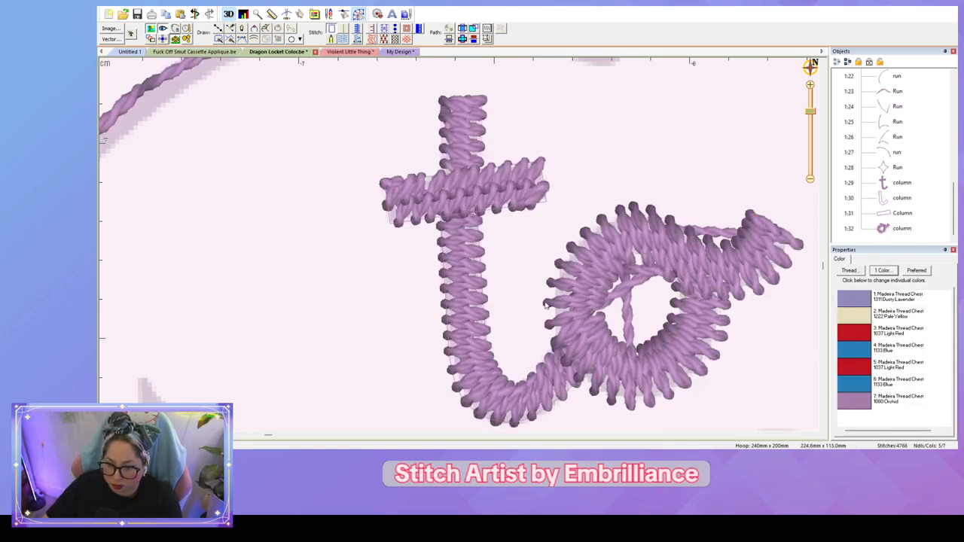
Step: Replace the inclination line at the top of the o's ring with one on either side of the top
{"action": "left_click", "coordinate": [659, 302]}
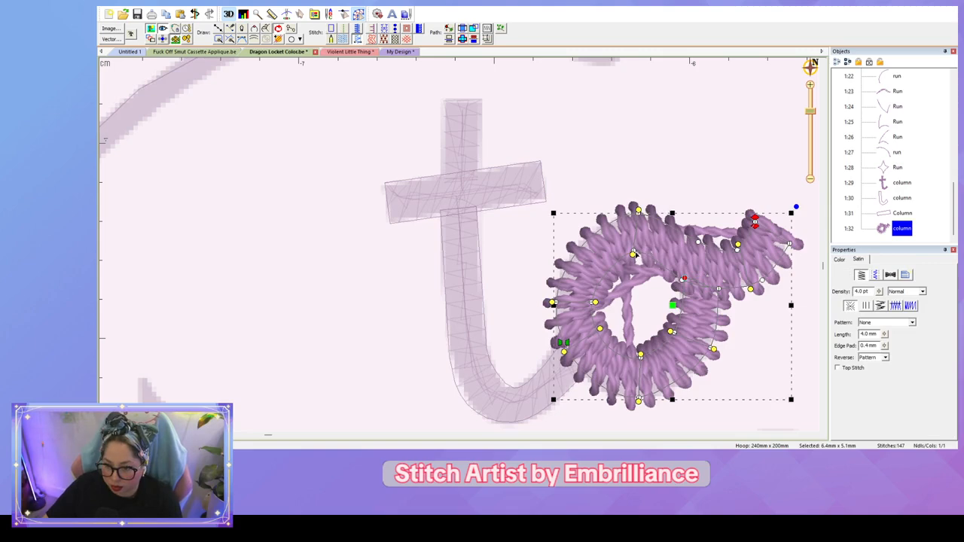
{"action": "left_click_drag", "start_coordinate": [633, 254], "coordinate": [634, 202]}
{"action": "left_click", "coordinate": [680, 194]}
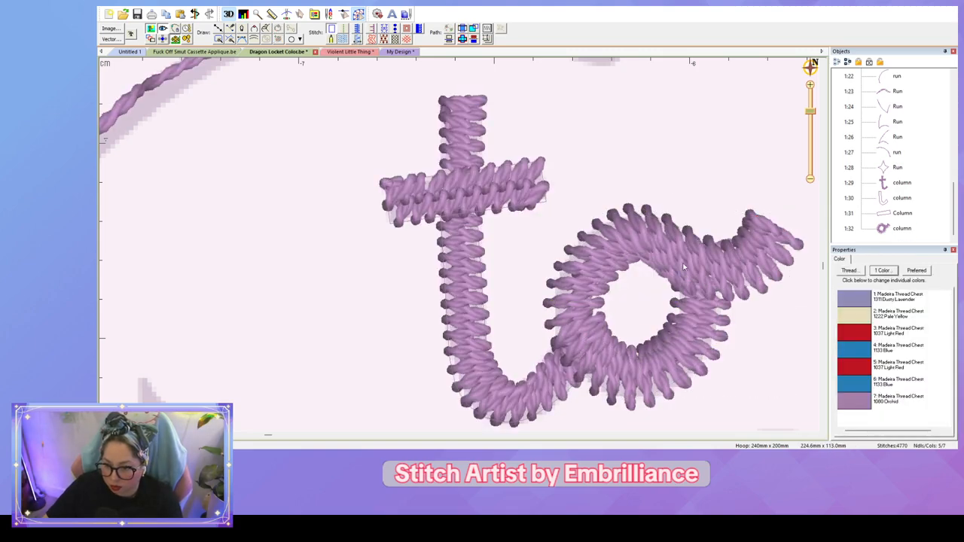
{"action": "left_click", "coordinate": [666, 267]}
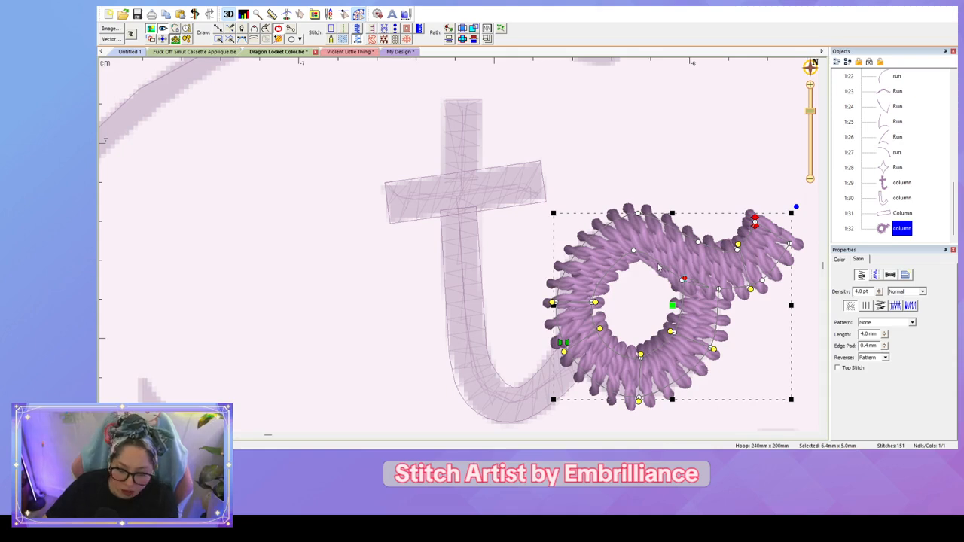
{"action": "key", "text": "i"}
{"action": "mouse_move", "coordinate": [683, 215]}
{"action": "left_mouse_down"}
{"action": "mouse_move", "coordinate": [654, 278]}
{"action": "mouse_move", "coordinate": [619, 270]}
{"action": "left_mouse_up"}
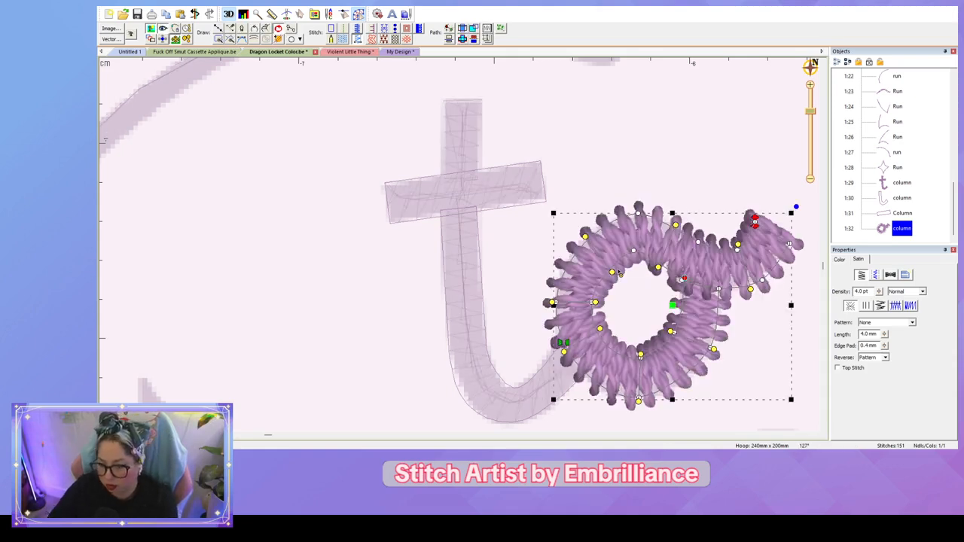
{"action": "left_click", "coordinate": [708, 127]}
Step: Move the t's stitch stop point from the crossbar to the end of its tail, beside the o's start
{"action": "scroll", "coordinate": [707, 128], "scroll_direction": "down", "scroll_amount": 4}
{"action": "scroll", "coordinate": [708, 129], "scroll_direction": "up", "scroll_amount": 6}
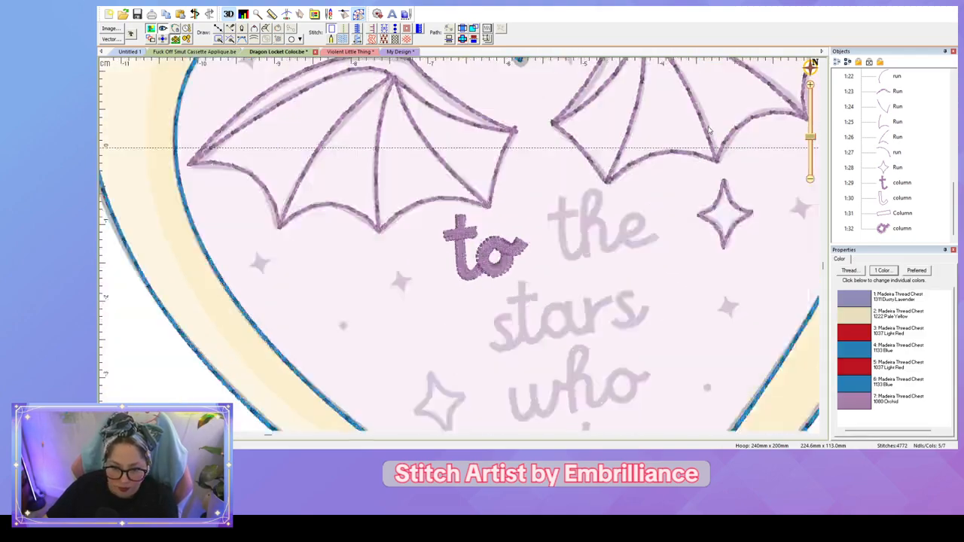
{"action": "left_click", "coordinate": [555, 371]}
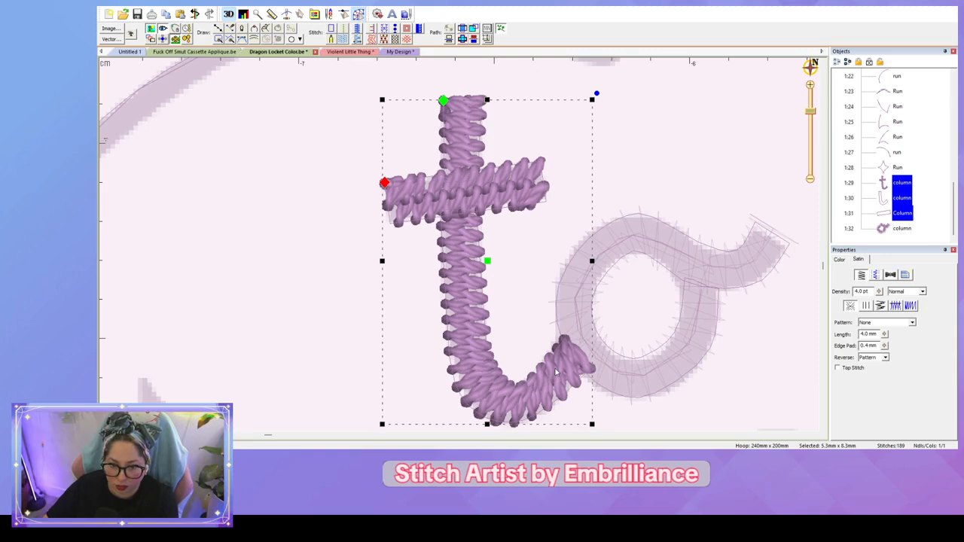
{"action": "left_click_drag", "start_coordinate": [385, 183], "coordinate": [566, 344]}
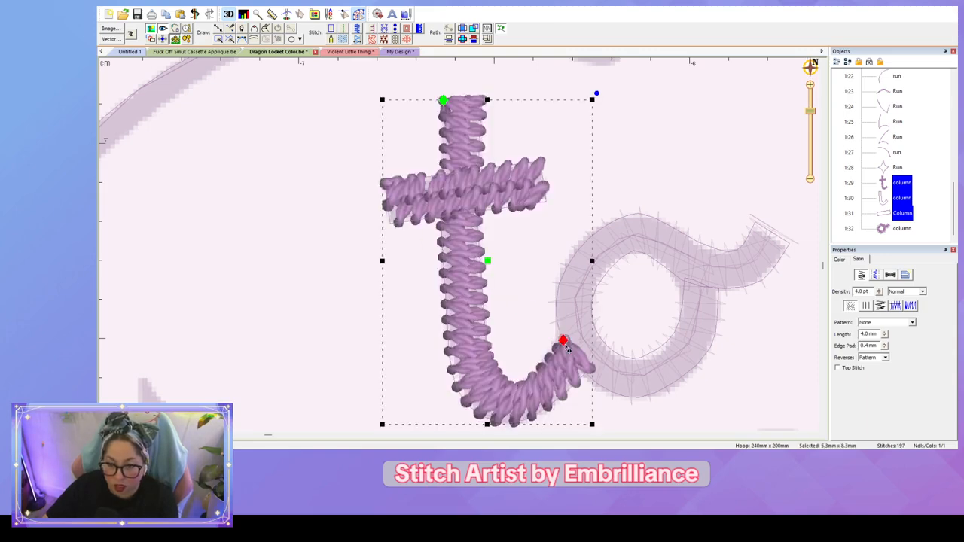
{"action": "left_click", "coordinate": [572, 304]}
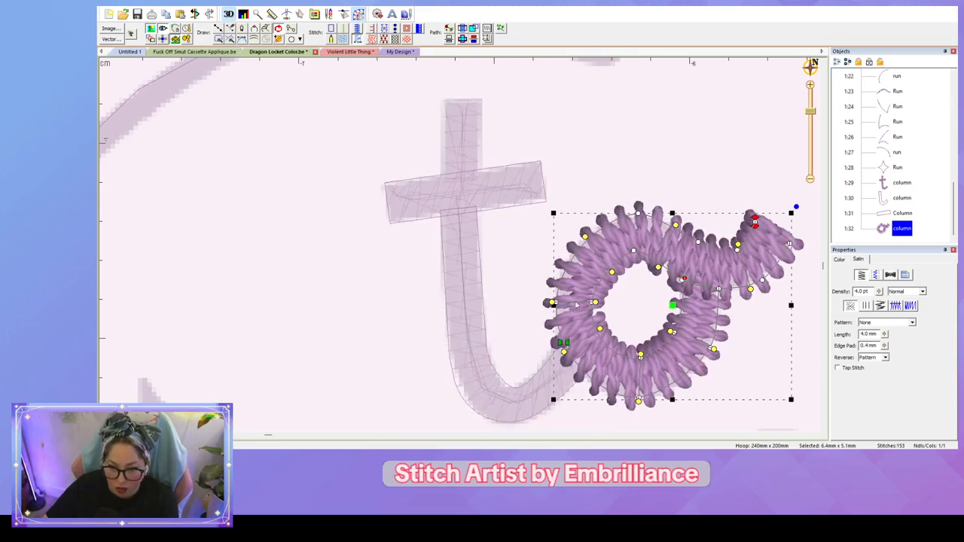
{"action": "left_click", "coordinate": [786, 325]}
{"action": "scroll", "coordinate": [796, 329], "scroll_direction": "down", "scroll_amount": 4}
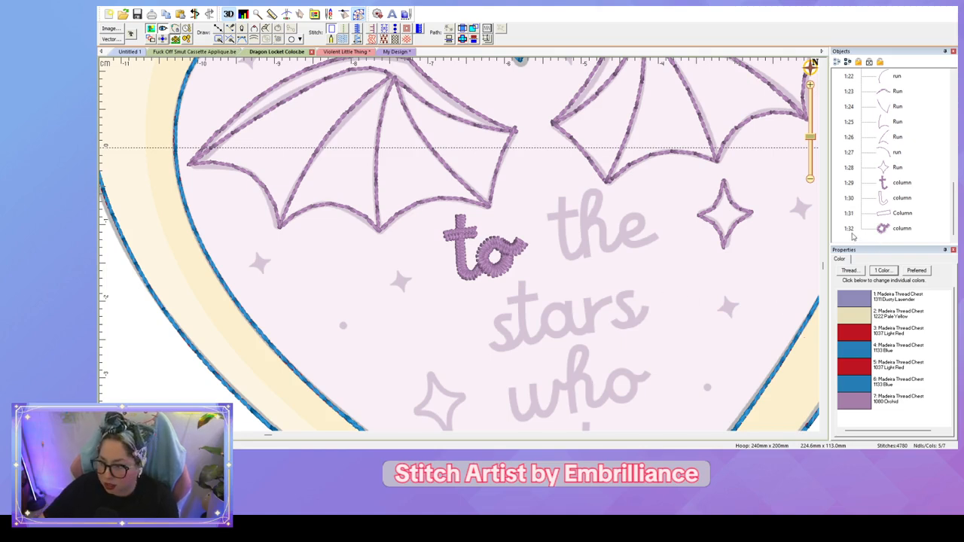
Step: Duplicate the three columns of the t and place the copy over the t of "the"
{"action": "left_click", "coordinate": [901, 183]}
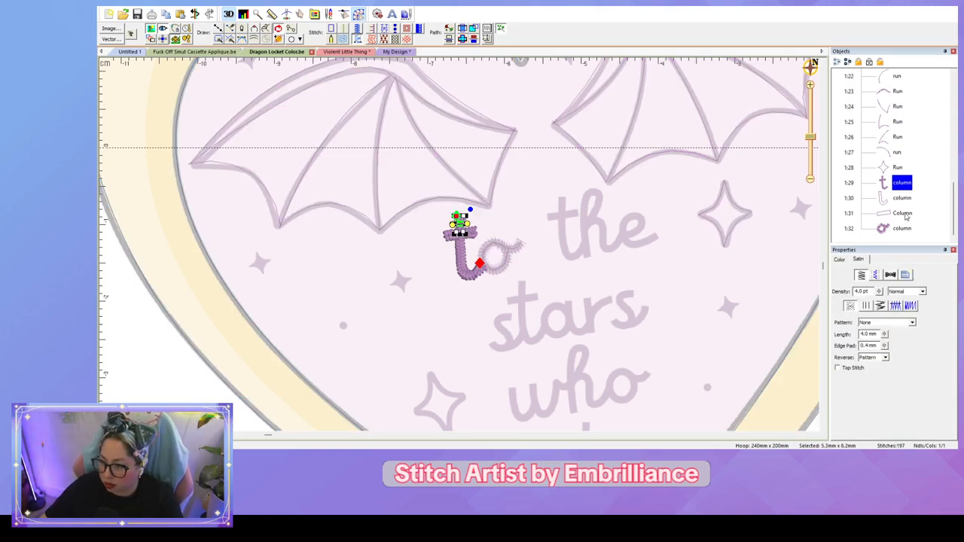
{"action": "left_click", "coordinate": [902, 213], "text": "shift"}
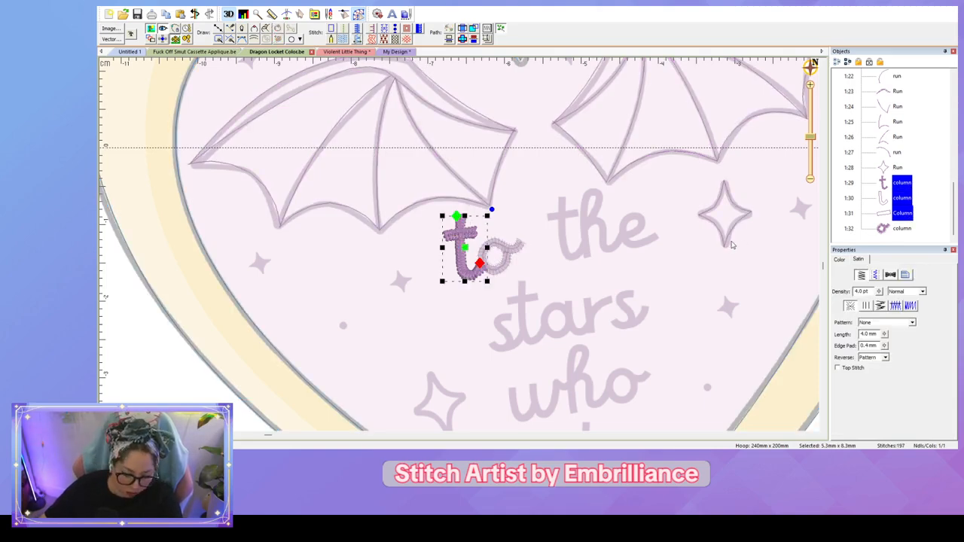
{"action": "key", "text": "ctrl+v"}
{"action": "left_click_drag", "start_coordinate": [464, 250], "coordinate": [564, 232]}
{"action": "left_click", "coordinate": [674, 260]}
Step: Trace the h's upper loop and full stem in "the" as one satin column, about 3.5 by 8.7 mm
{"action": "scroll", "coordinate": [676, 261], "scroll_direction": "up", "scroll_amount": 2}
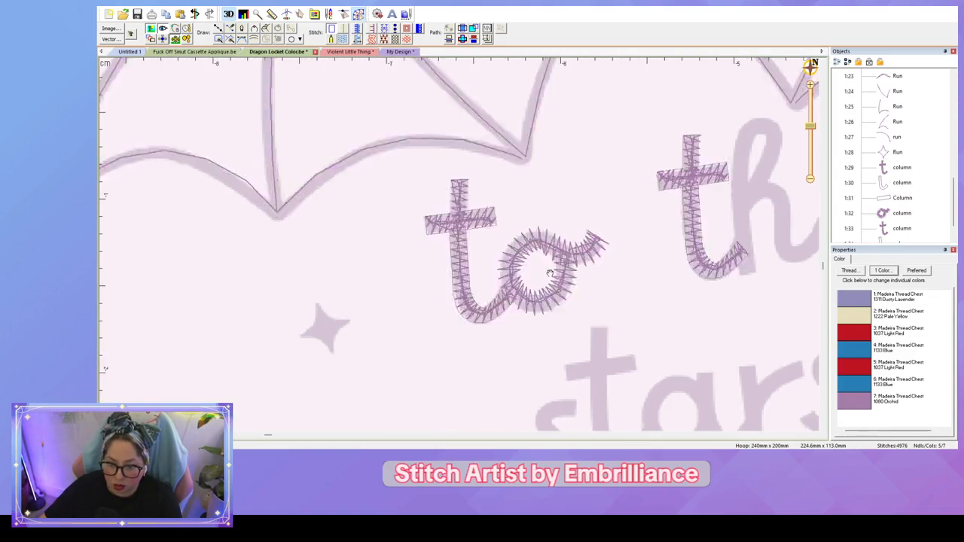
{"action": "left_click_drag", "start_coordinate": [550, 273], "coordinate": [543, 277]}
{"action": "scroll", "coordinate": [558, 283], "scroll_direction": "up", "scroll_amount": 1}
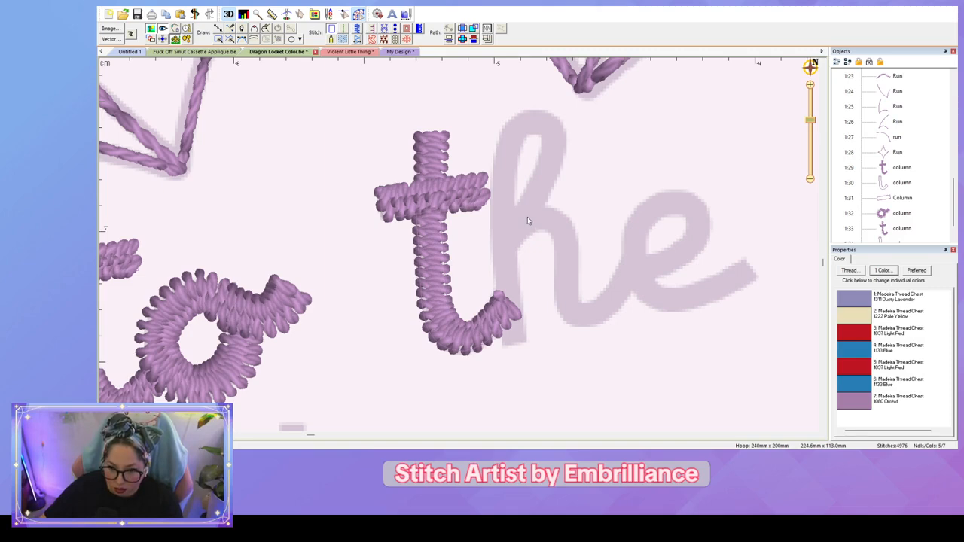
{"action": "left_click", "coordinate": [267, 28]}
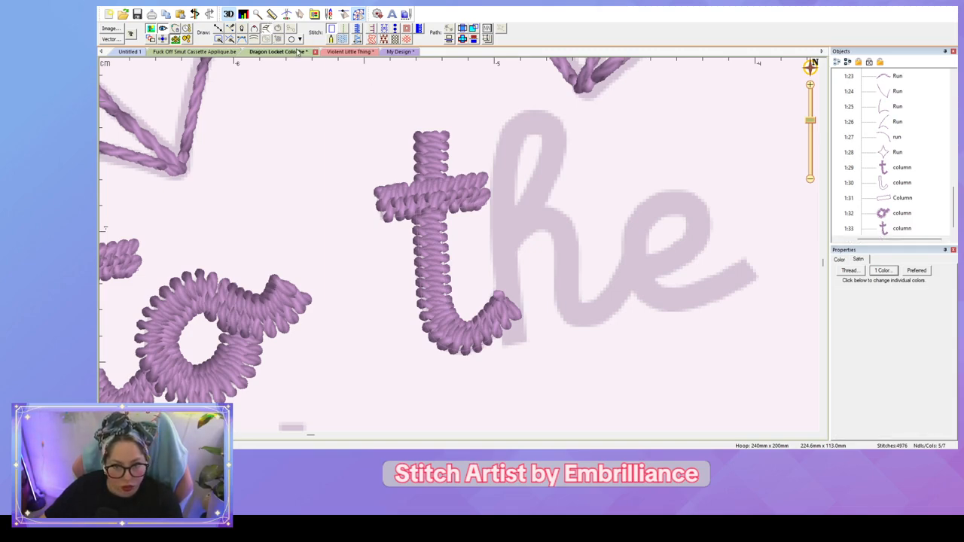
{"action": "left_click", "coordinate": [514, 211]}
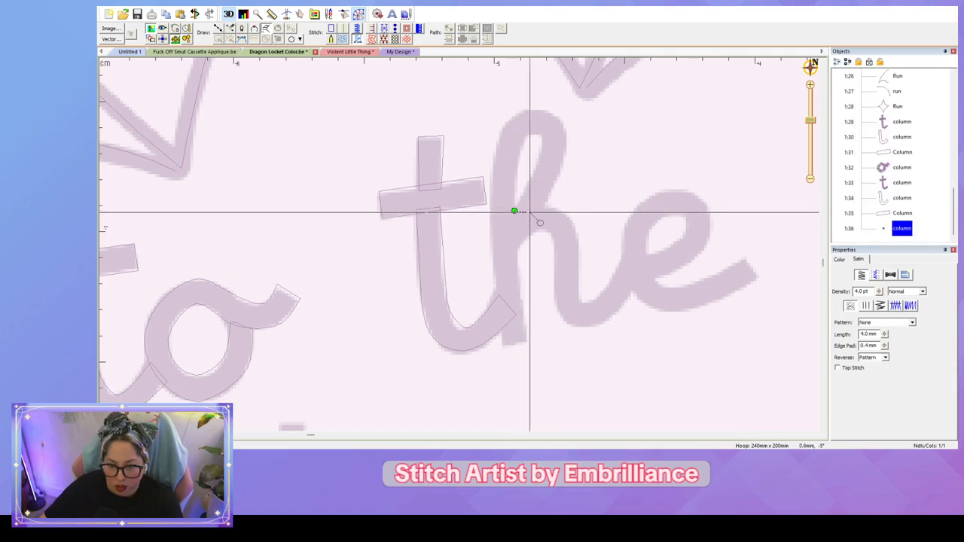
{"action": "left_click", "coordinate": [541, 216]}
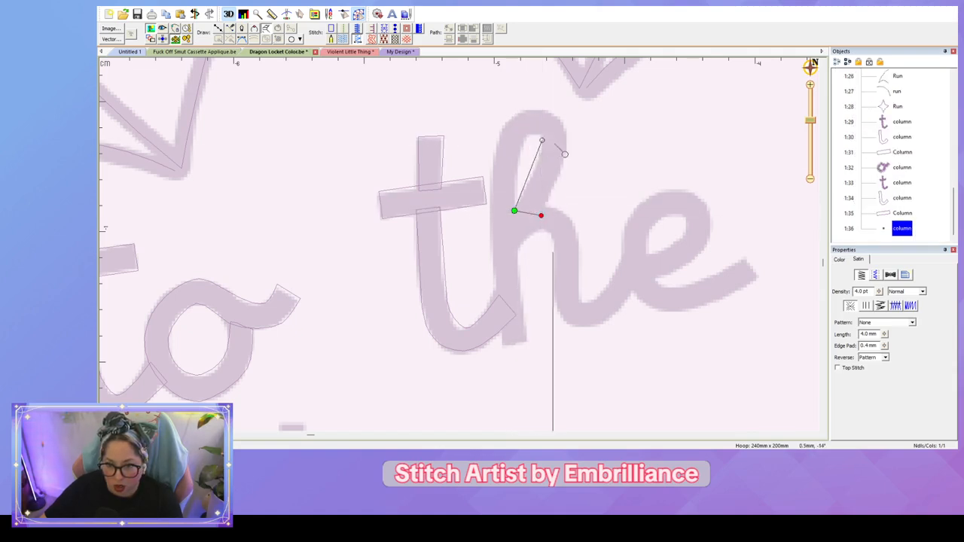
{"action": "left_click", "coordinate": [567, 143]}
{"action": "left_click", "coordinate": [541, 141]}
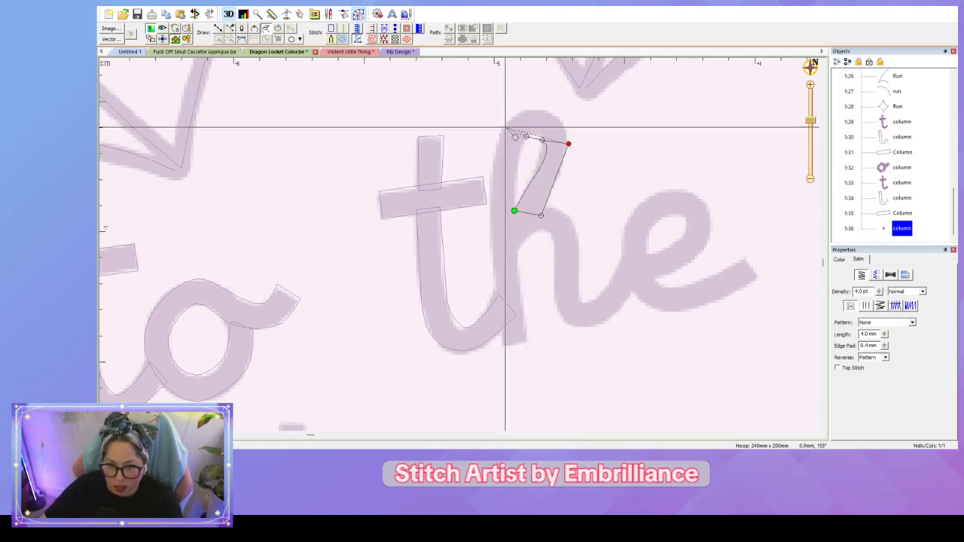
{"action": "left_click", "coordinate": [503, 125]}
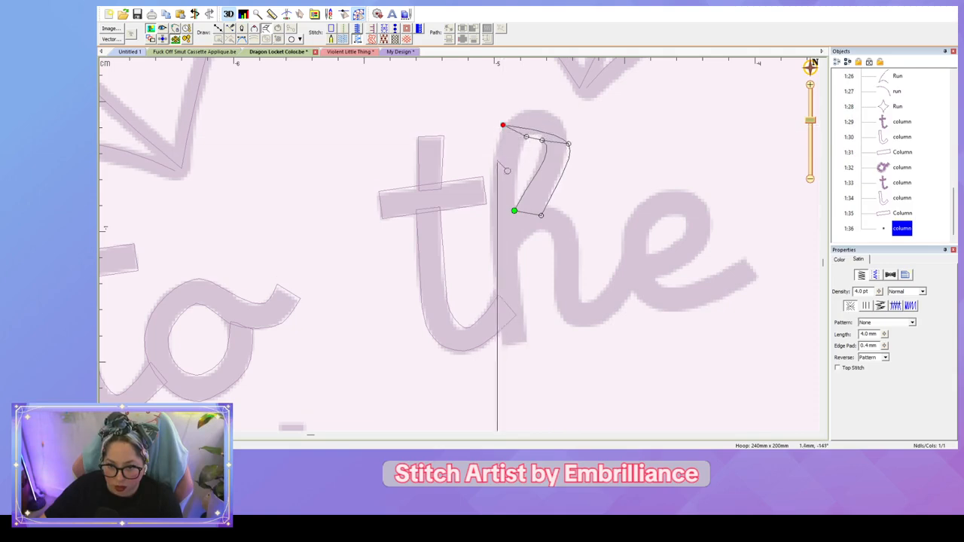
{"action": "left_click", "coordinate": [489, 199]}
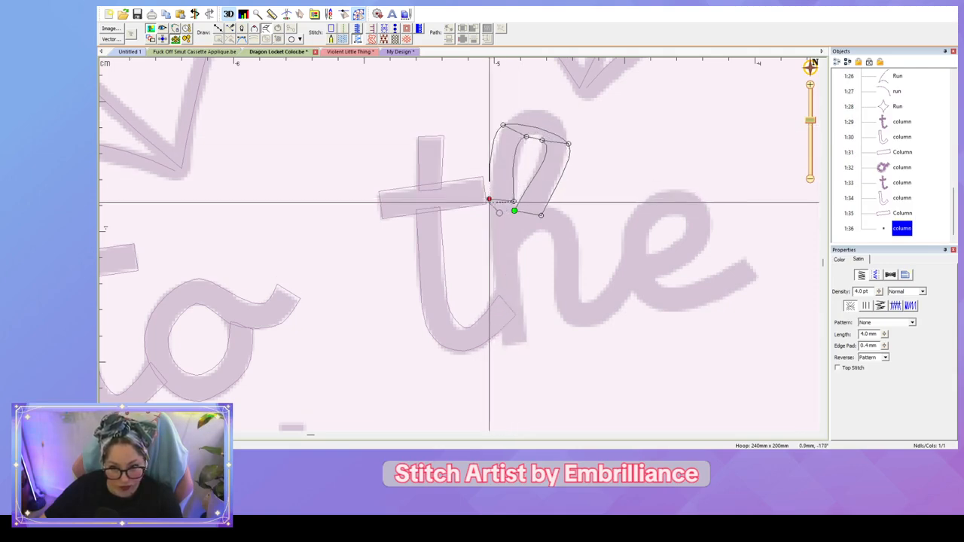
{"action": "left_click", "coordinate": [524, 342]}
{"action": "left_click", "coordinate": [499, 346]}
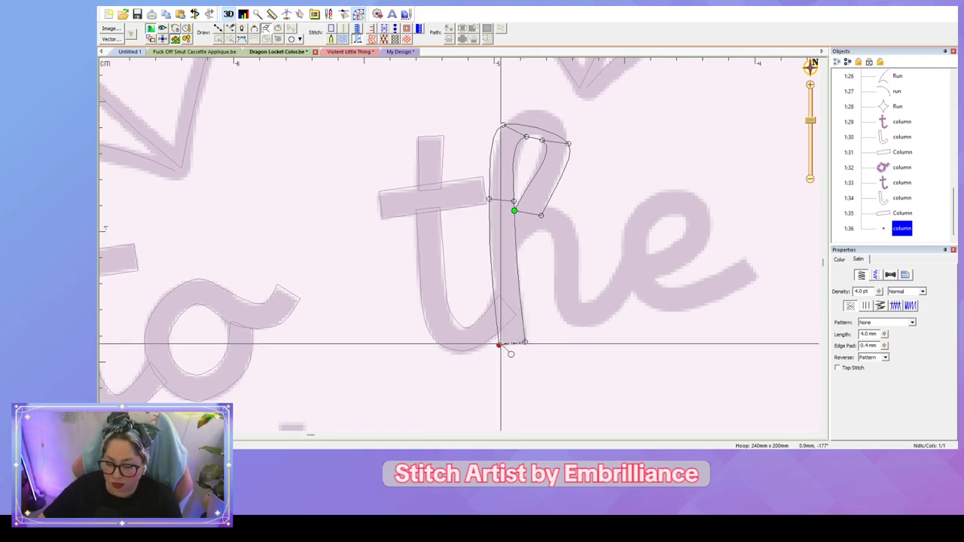
{"action": "right_click", "coordinate": [498, 345]}
Step: Bow the h column's outer edge up over the top of its loop and add an inclination line across the bend
{"action": "left_click", "coordinate": [547, 135]}
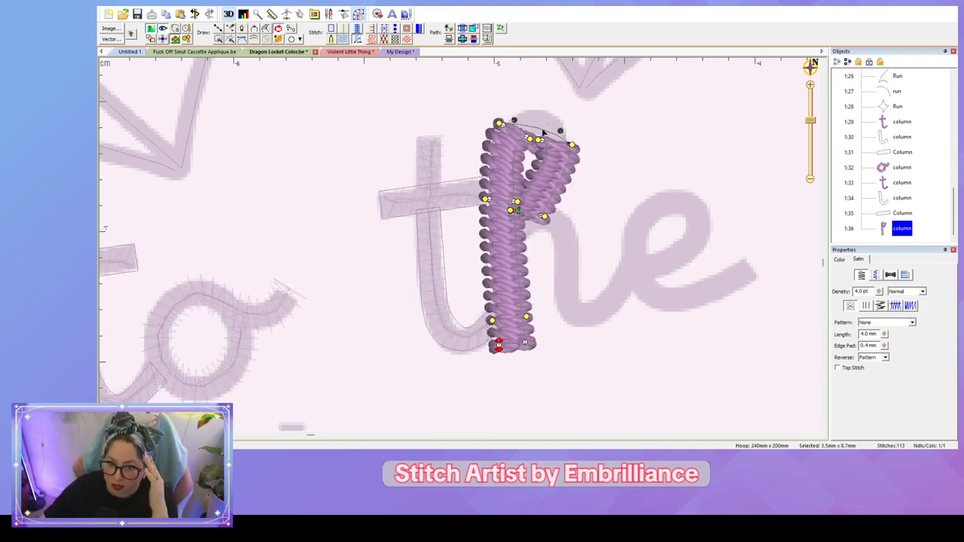
{"action": "left_click_drag", "start_coordinate": [547, 134], "coordinate": [547, 112]}
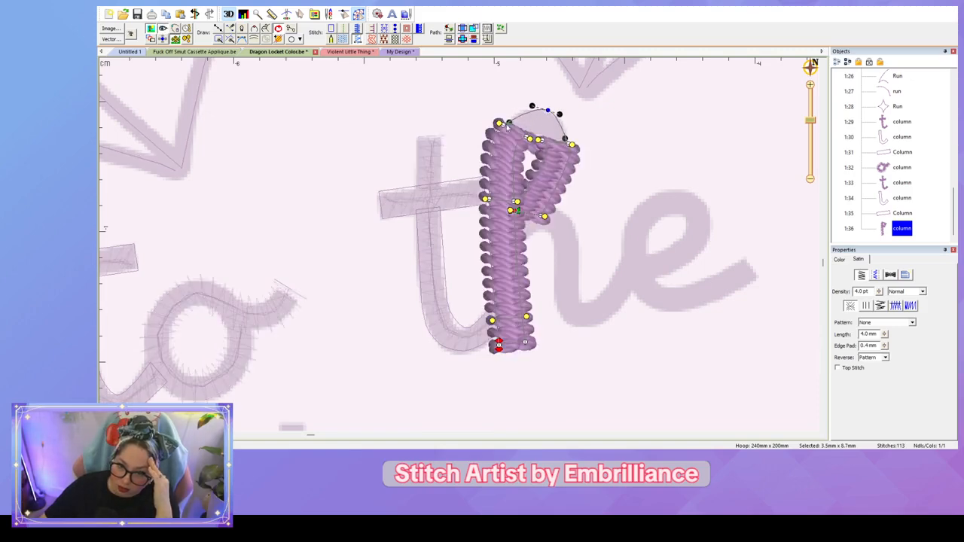
{"action": "left_click", "coordinate": [516, 111]}
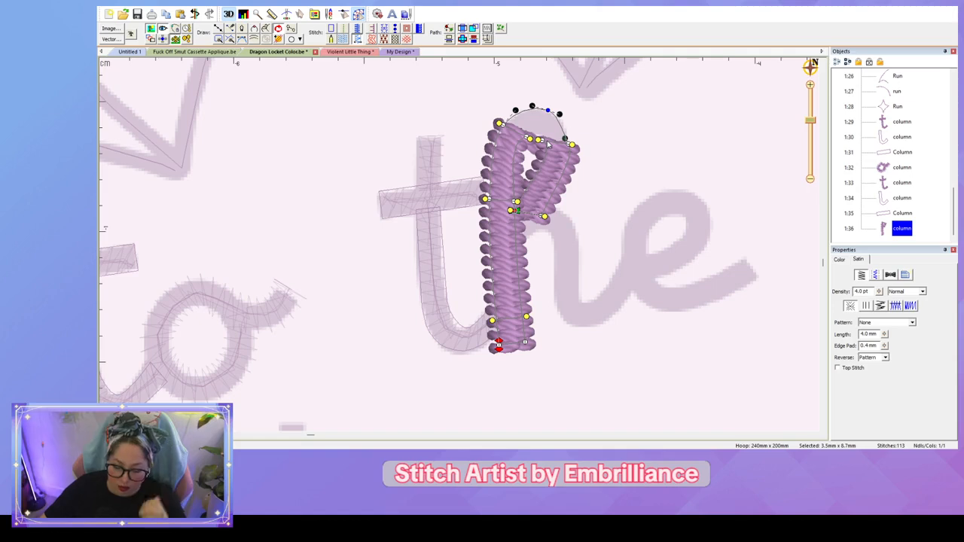
{"action": "key", "text": "i"}
{"action": "left_click_drag", "start_coordinate": [548, 110], "coordinate": [537, 151]}
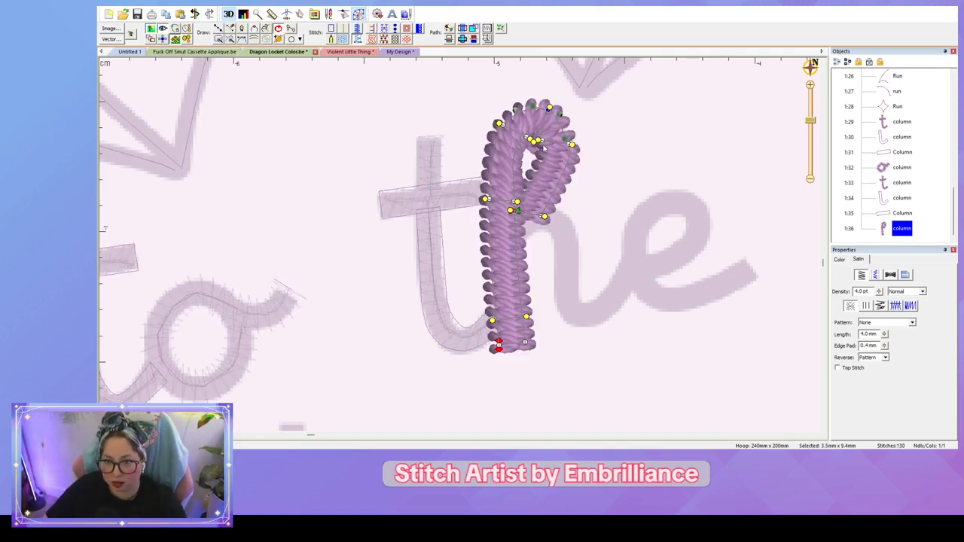
Step: Undo the last change to the h's loop and adjust its inner edge at the top to keep the loop open
{"action": "key", "text": "ctrl+z"}
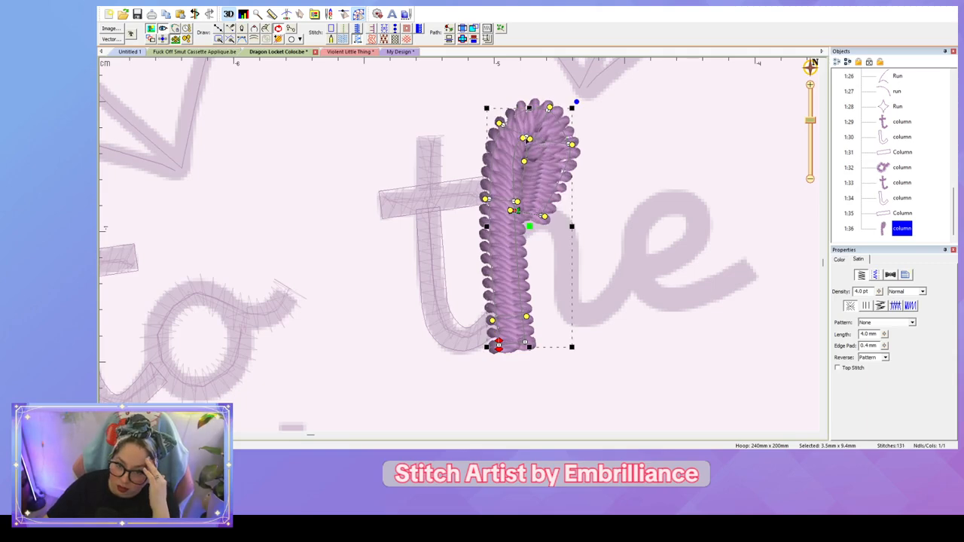
{"action": "left_click", "coordinate": [529, 139]}
{"action": "left_click_drag", "start_coordinate": [530, 138], "coordinate": [579, 158]}
{"action": "left_click", "coordinate": [671, 154]}
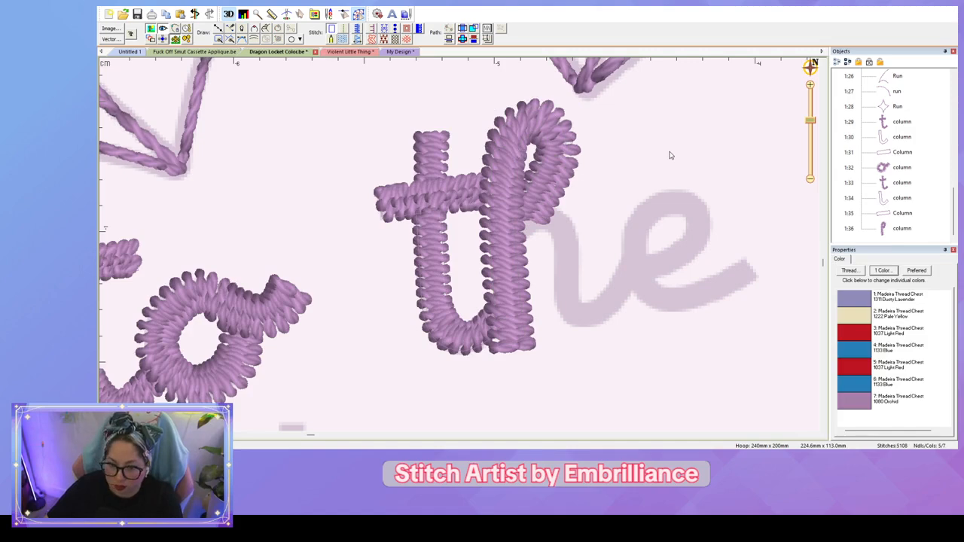
Step: Start a second satin column at the h's stem and trace its arch over to the top of the right leg
{"action": "scroll", "coordinate": [670, 155], "scroll_direction": "up", "scroll_amount": 3}
{"action": "left_click_drag", "start_coordinate": [668, 188], "coordinate": [487, 185]}
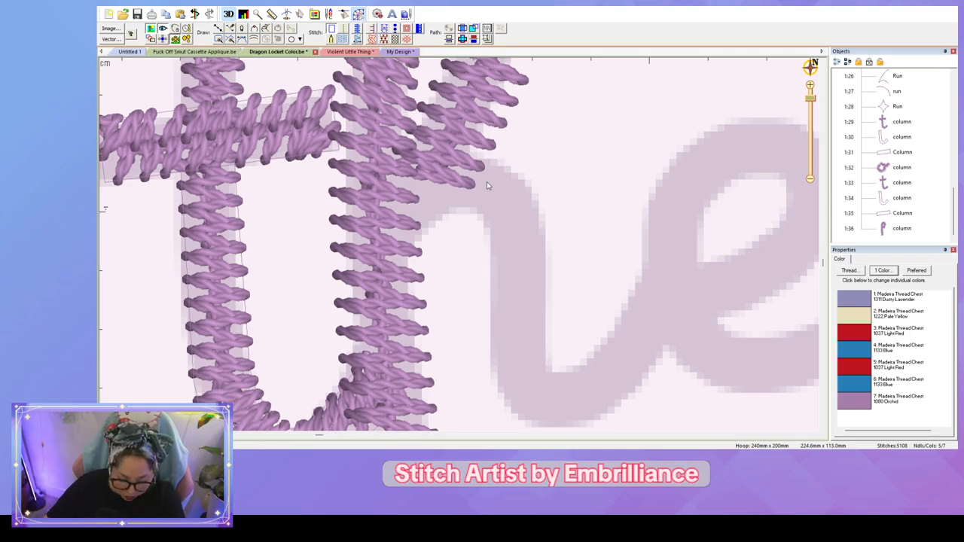
{"action": "key", "text": "c"}
{"action": "left_click", "coordinate": [399, 165]}
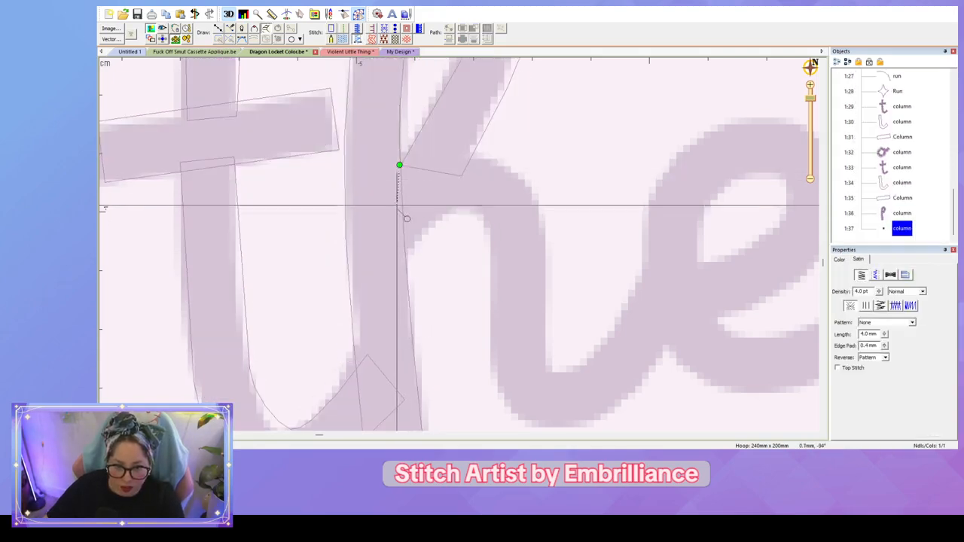
{"action": "left_click", "coordinate": [405, 256]}
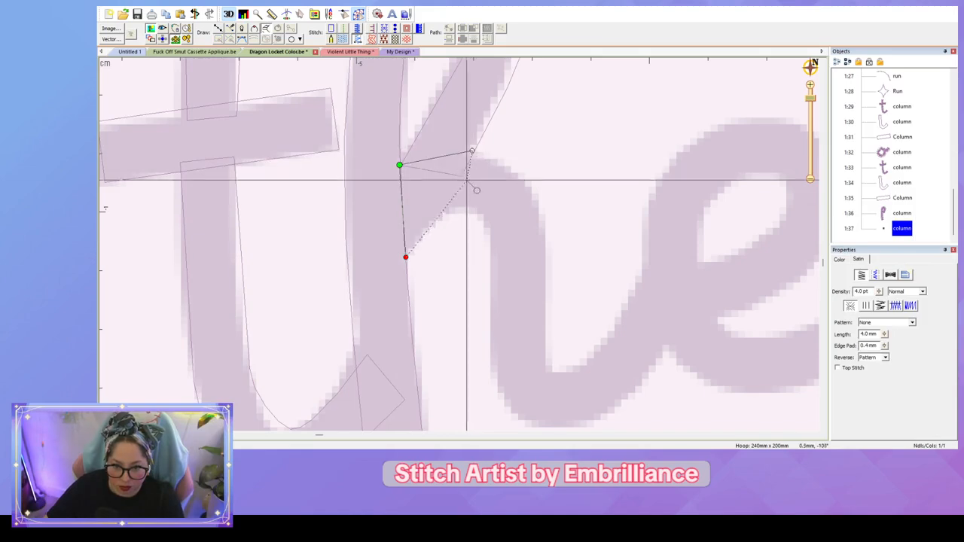
{"action": "left_click", "coordinate": [459, 207]}
{"action": "left_click", "coordinate": [546, 231]}
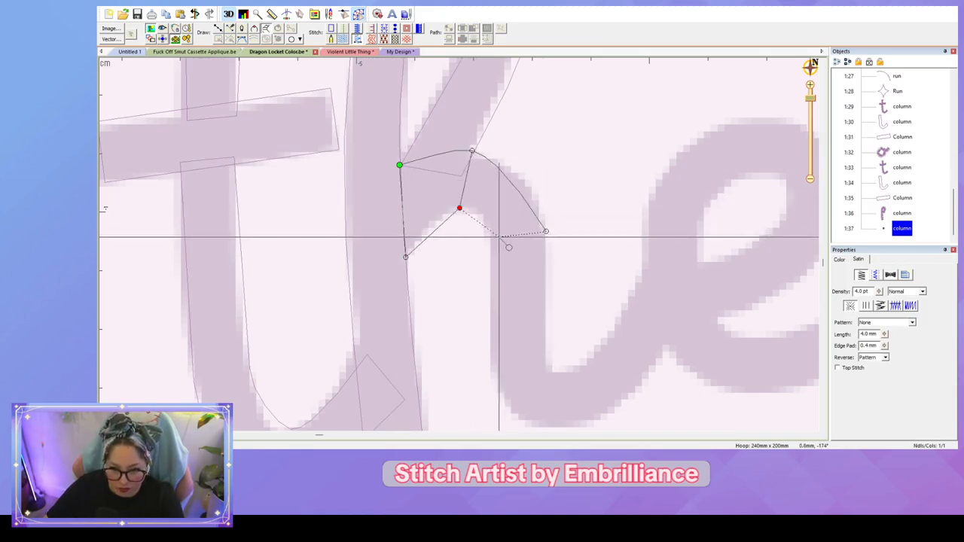
{"action": "left_click", "coordinate": [490, 235]}
Step: Trace the h's right leg, bottom bend and connecting stroke up to the e, finishing the satin column at about 4.9 by 5.1 mm
{"action": "left_click", "coordinate": [549, 367]}
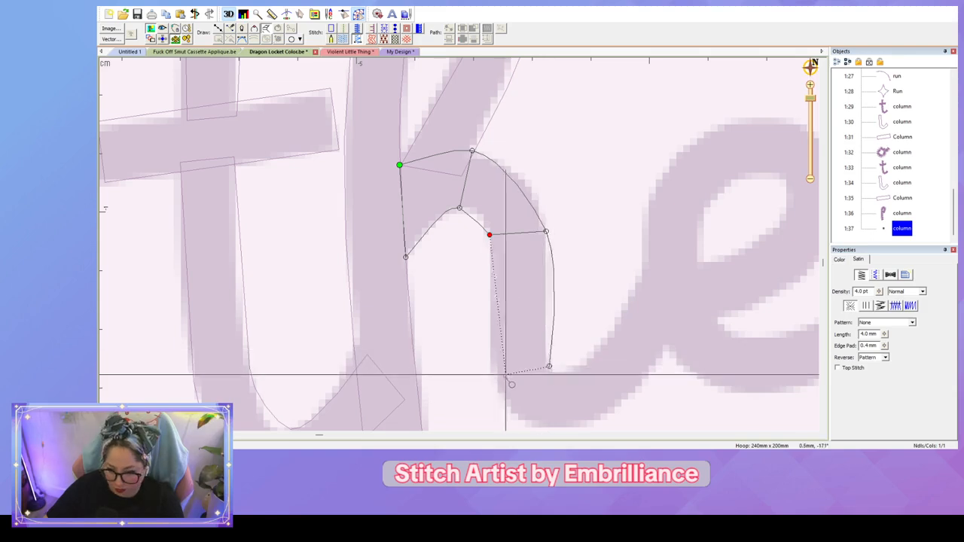
{"action": "left_click", "coordinate": [492, 372]}
{"action": "left_click_drag", "start_coordinate": [507, 322], "coordinate": [429, 249]}
{"action": "left_click", "coordinate": [496, 298]}
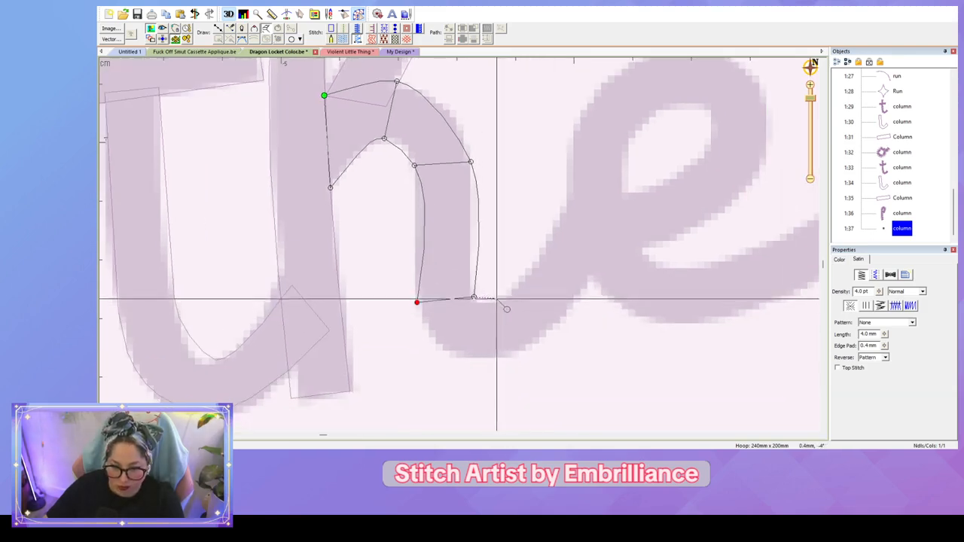
{"action": "left_click", "coordinate": [512, 353]}
{"action": "left_click", "coordinate": [573, 211]}
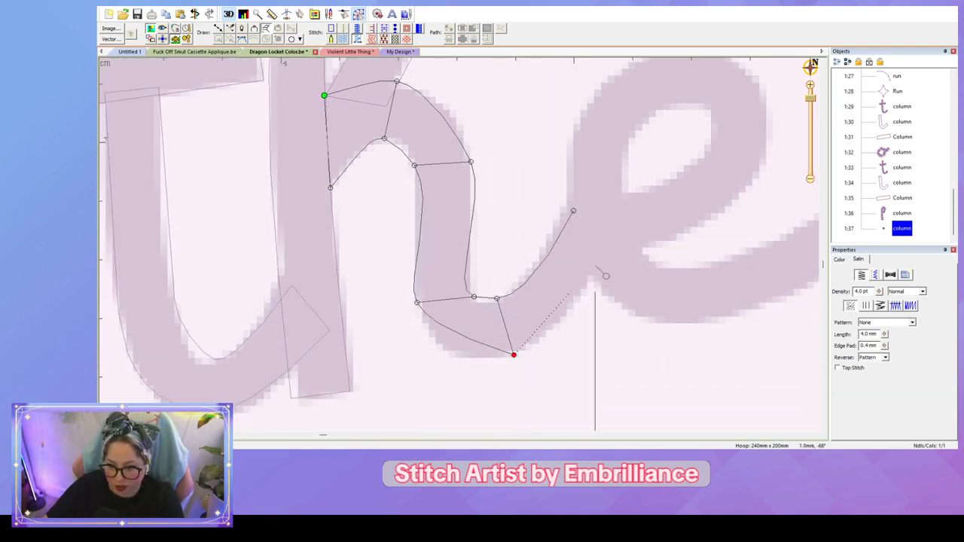
{"action": "double_click", "coordinate": [598, 275]}
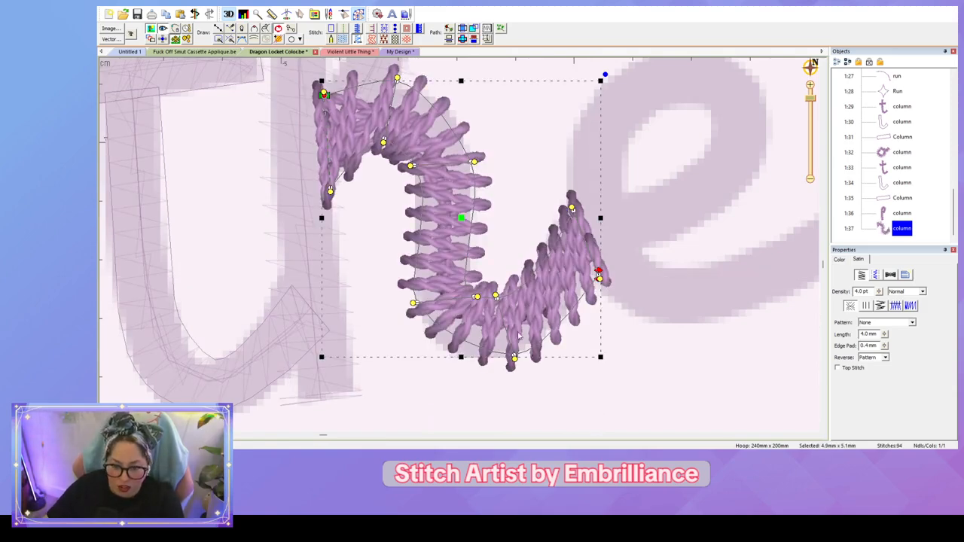
Step: Reshape the h column's bottom bend and inclination there, and straighten the inner edge of its right leg
{"action": "left_click", "coordinate": [515, 358]}
{"action": "left_click_drag", "start_coordinate": [493, 359], "coordinate": [458, 369]}
{"action": "mouse_move", "coordinate": [477, 297]}
{"action": "left_mouse_down"}
{"action": "mouse_move", "coordinate": [470, 286]}
{"action": "mouse_move", "coordinate": [476, 306]}
{"action": "left_mouse_up"}
{"action": "left_click", "coordinate": [473, 297]}
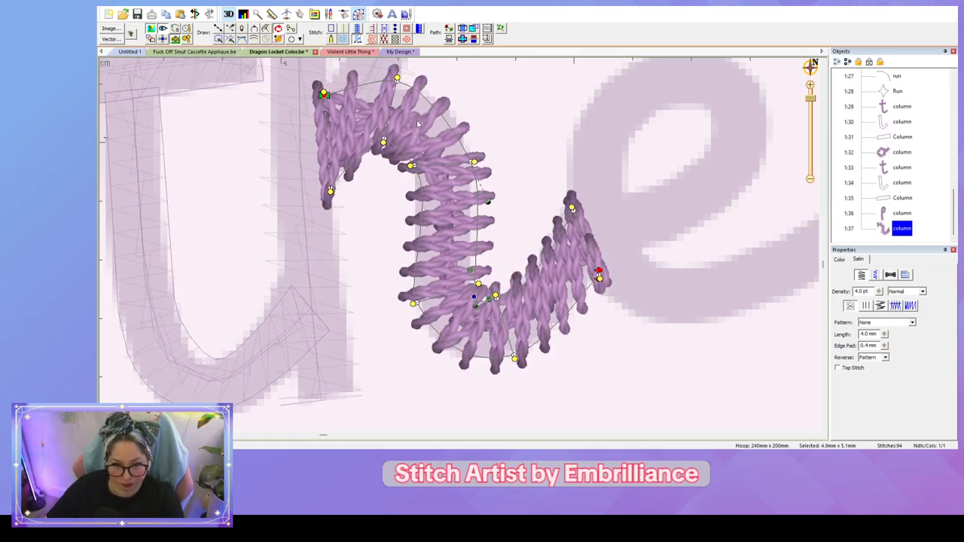
{"action": "left_click", "coordinate": [411, 166]}
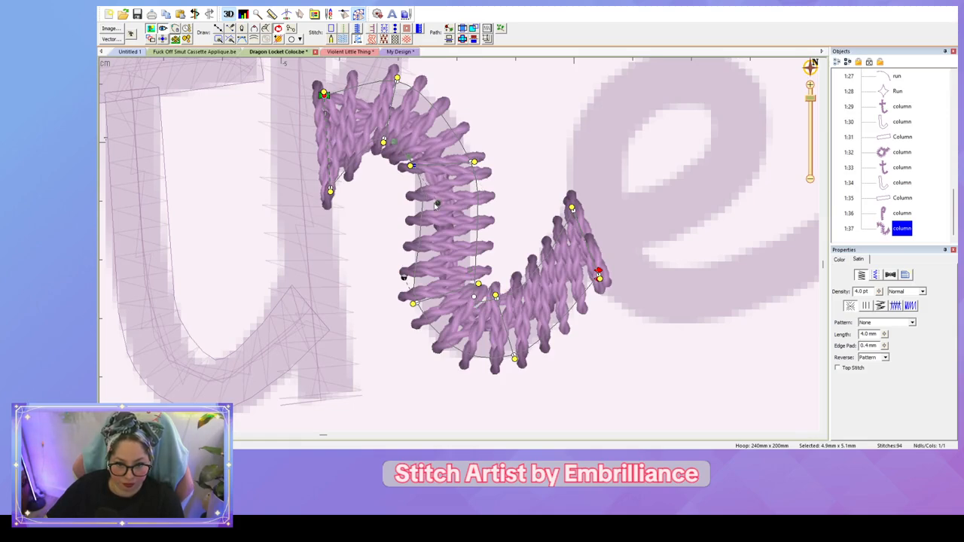
{"action": "left_click_drag", "start_coordinate": [433, 205], "coordinate": [417, 211]}
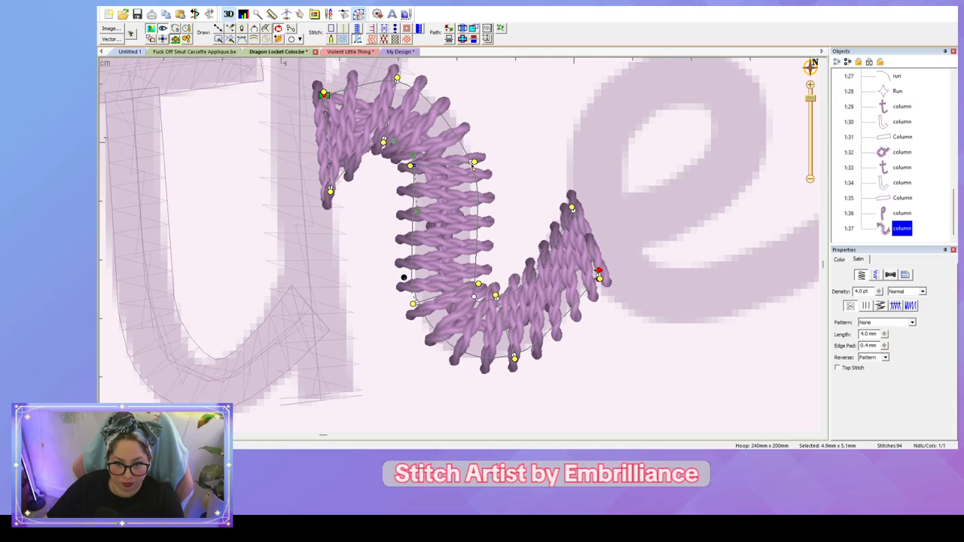
Step: Round the outer shoulder of the h's arch and adjust its inner edge and first inclination line to fit the artwork
{"action": "left_click_drag", "start_coordinate": [428, 88], "coordinate": [436, 83]}
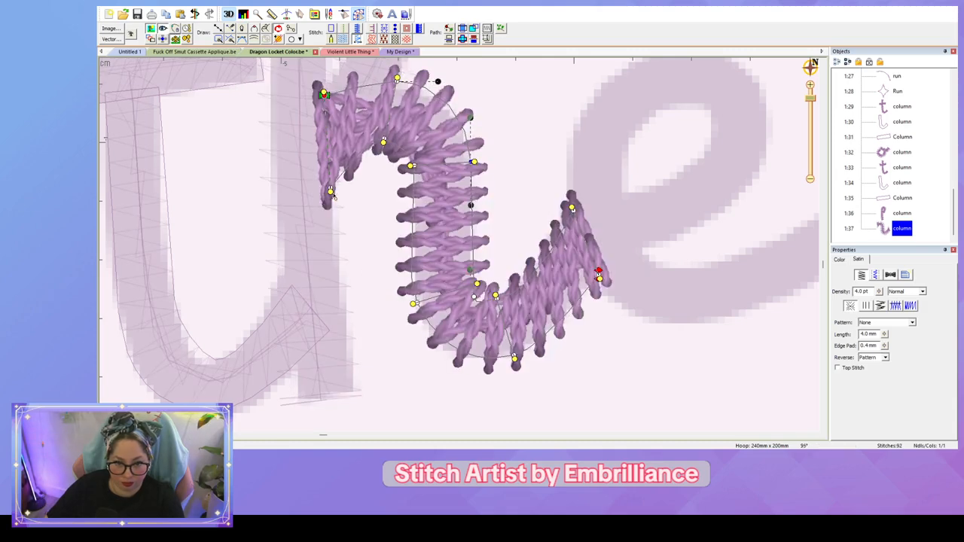
{"action": "left_click", "coordinate": [354, 180]}
{"action": "left_click_drag", "start_coordinate": [384, 142], "coordinate": [402, 141]}
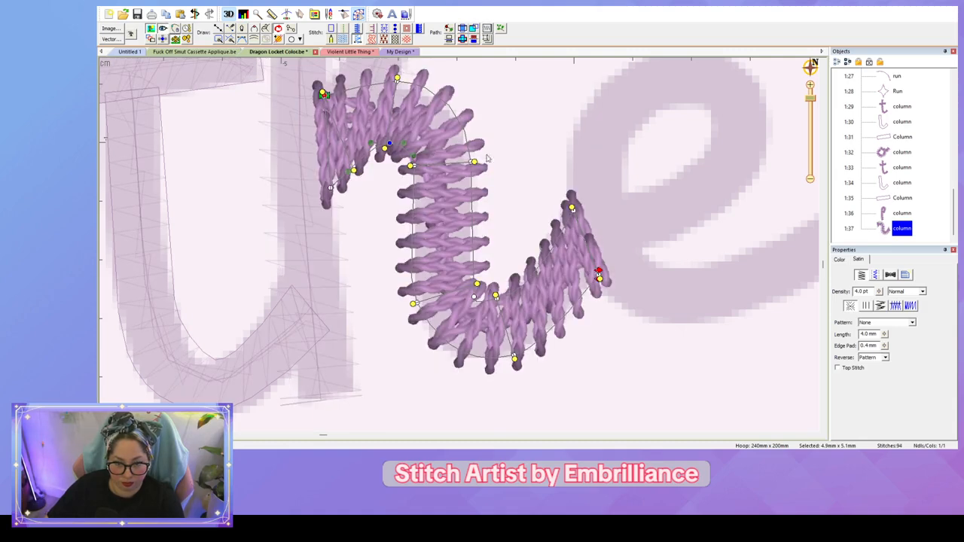
{"action": "left_click", "coordinate": [530, 165]}
Step: Start a new satin column at the e's inner crossbar and trace it over to the right bend of the loop
{"action": "scroll", "coordinate": [529, 165], "scroll_direction": "down", "scroll_amount": 3}
{"action": "scroll", "coordinate": [529, 168], "scroll_direction": "down", "scroll_amount": 3}
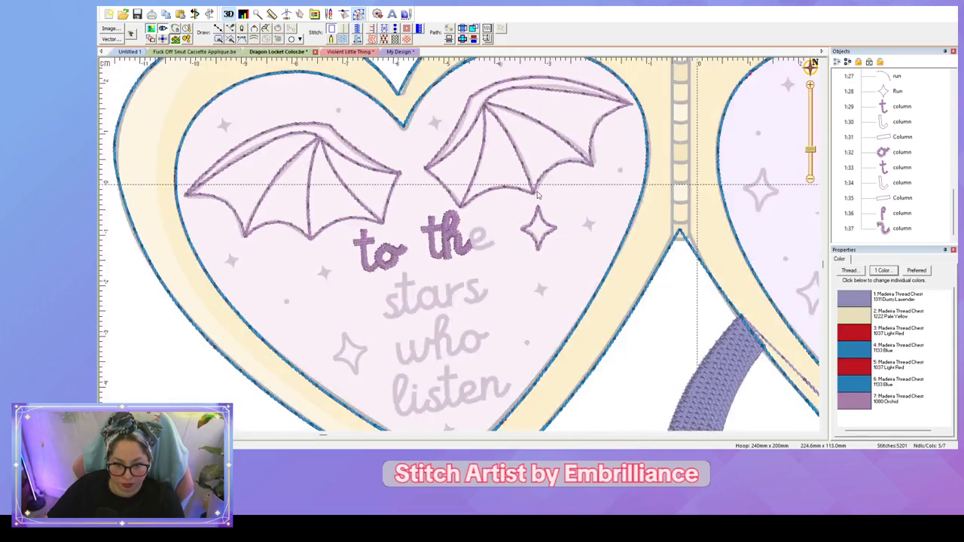
{"action": "scroll", "coordinate": [537, 195], "scroll_direction": "up", "scroll_amount": 5}
{"action": "scroll", "coordinate": [510, 230], "scroll_direction": "up", "scroll_amount": 4}
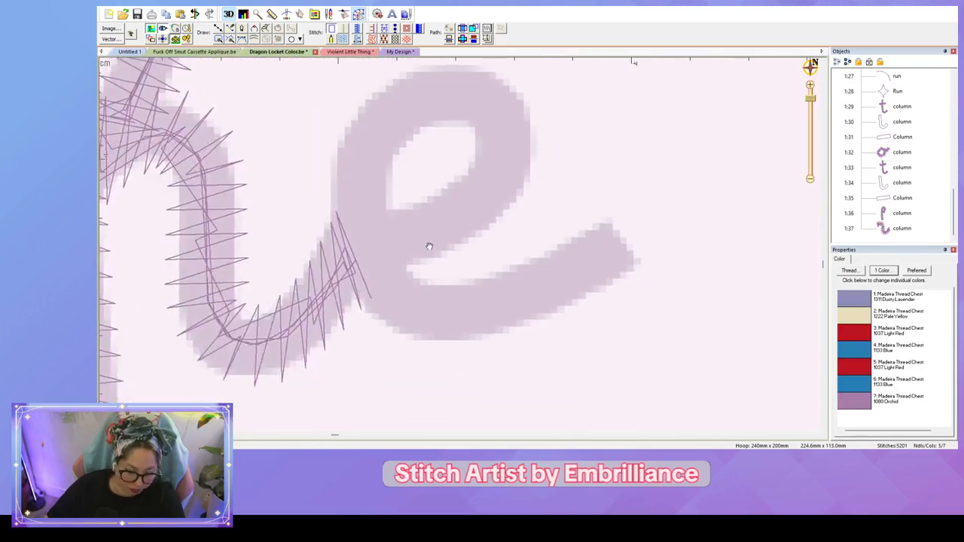
{"action": "key", "text": "c"}
{"action": "left_click", "coordinate": [384, 212]}
{"action": "left_click", "coordinate": [399, 271]}
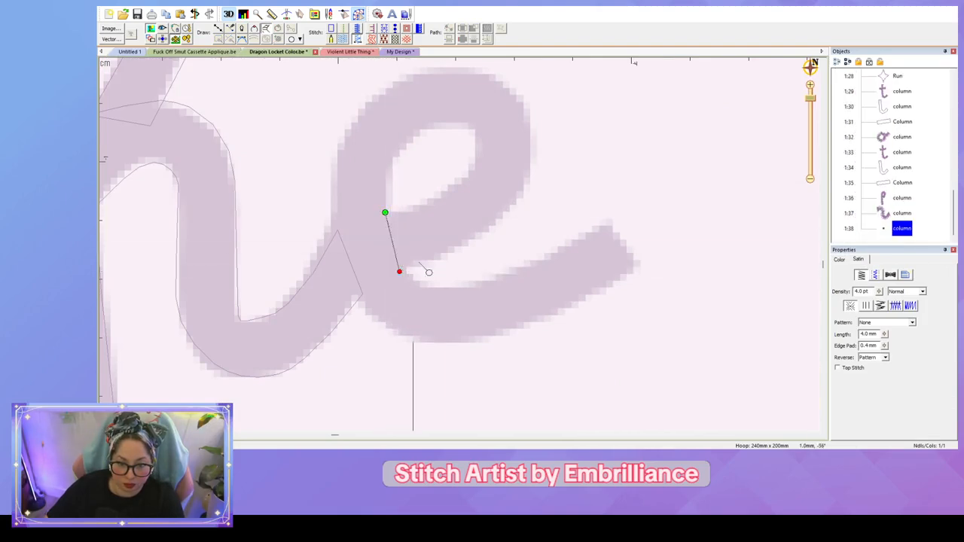
{"action": "left_click", "coordinate": [476, 163]}
{"action": "left_click", "coordinate": [515, 197]}
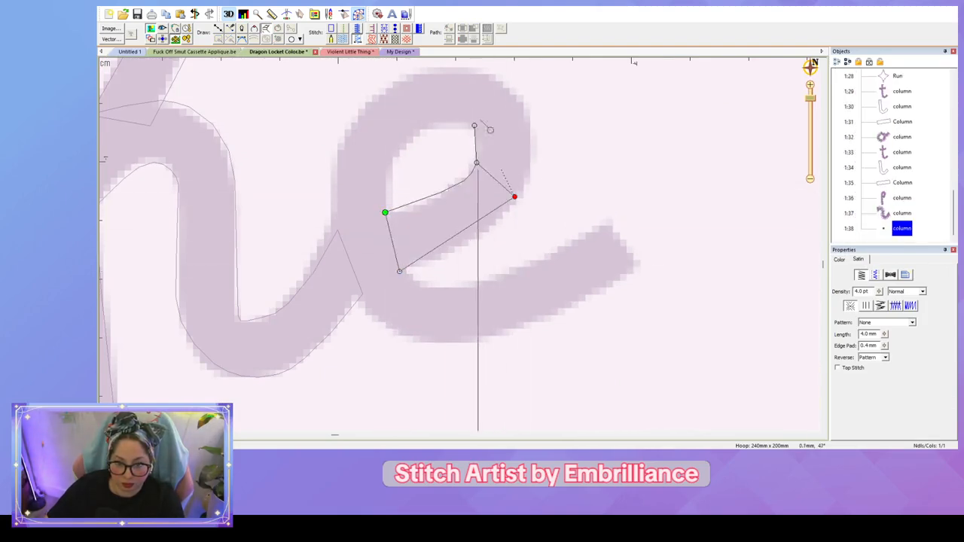
Step: Continue the e's satin column over the top of its loop and down to the left side
{"action": "left_click", "coordinate": [512, 91]}
{"action": "left_click", "coordinate": [423, 124]}
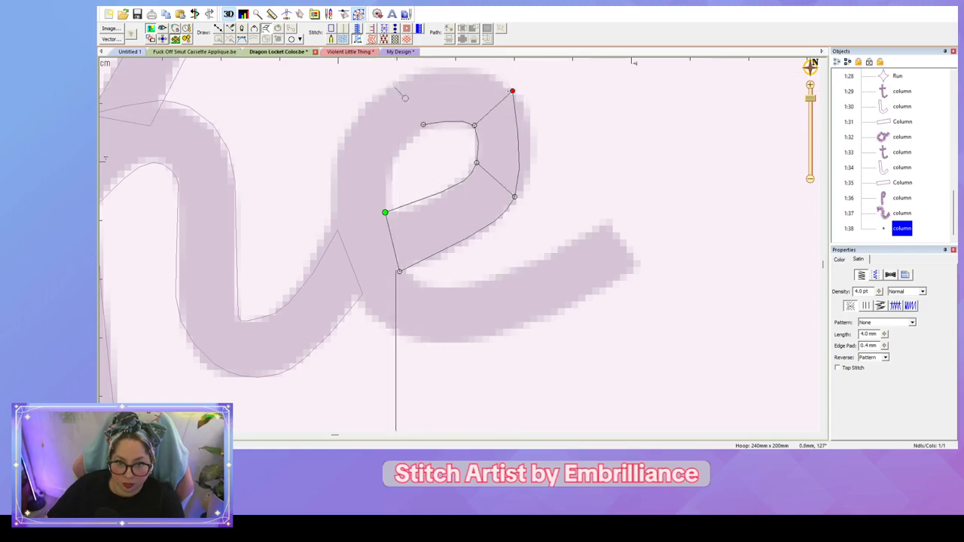
{"action": "left_click", "coordinate": [392, 85]}
{"action": "left_click", "coordinate": [387, 189]}
{"action": "left_click", "coordinate": [329, 206]}
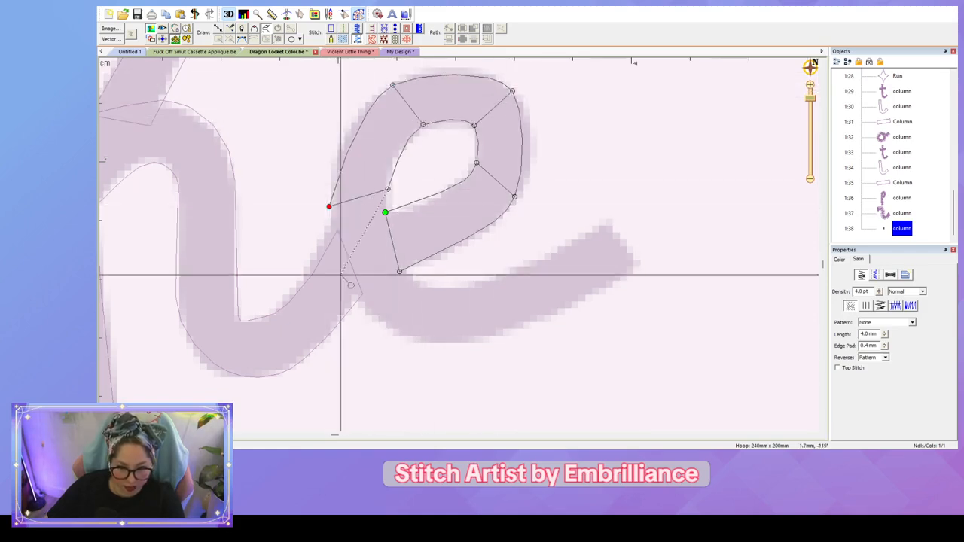
Step: Trace the e's lower bowl and tail to finish the column, about 5.6 by 4.9 mm, and correct the stray inclination line on its left side
{"action": "left_click", "coordinate": [418, 280]}
{"action": "left_click", "coordinate": [385, 326]}
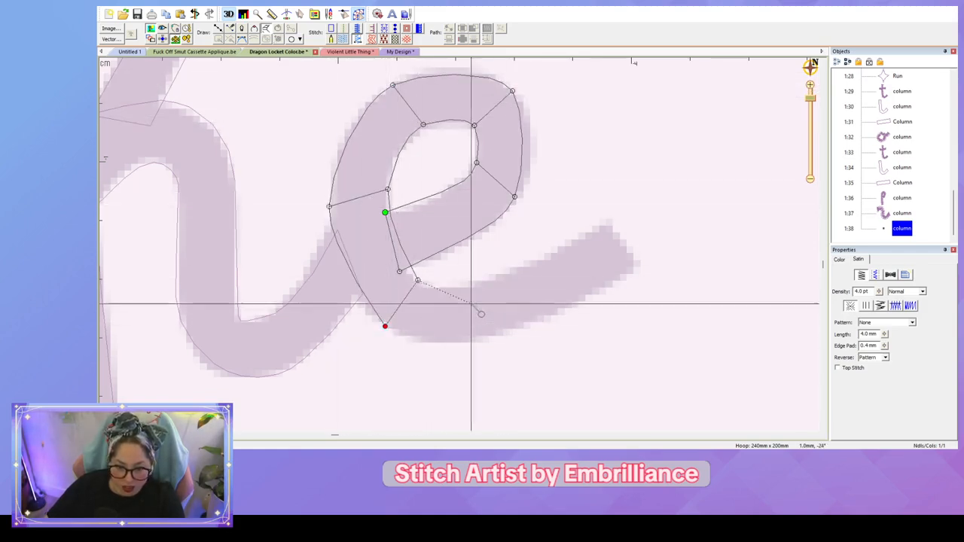
{"action": "left_click", "coordinate": [502, 270]}
{"action": "left_click", "coordinate": [506, 332]}
{"action": "left_click", "coordinate": [603, 221]}
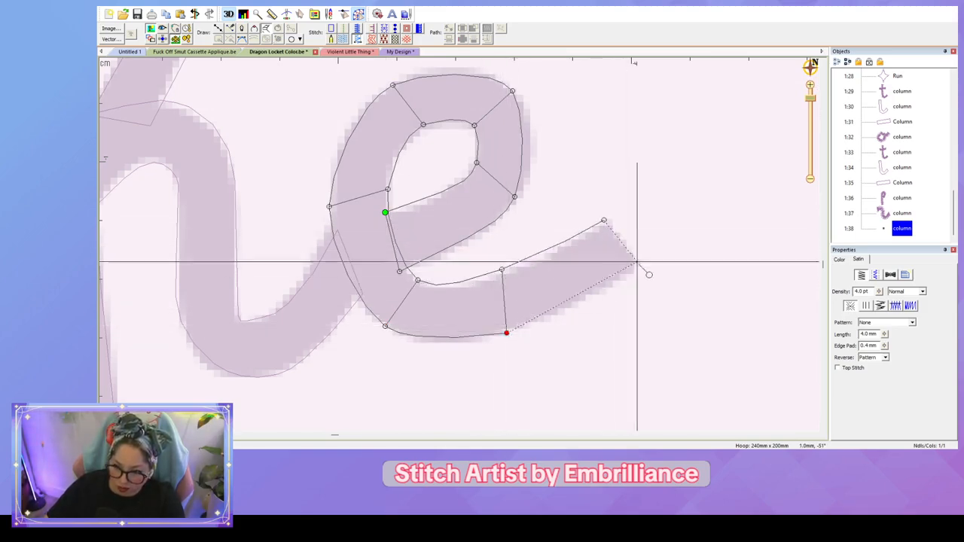
{"action": "left_click", "coordinate": [637, 262]}
{"action": "key", "text": "Return"}
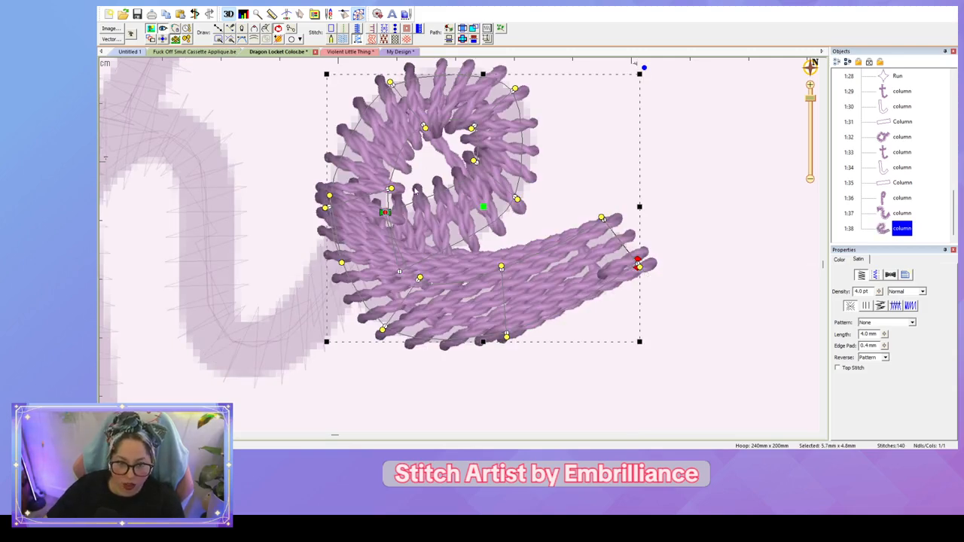
{"action": "left_click_drag", "start_coordinate": [330, 195], "coordinate": [336, 307]}
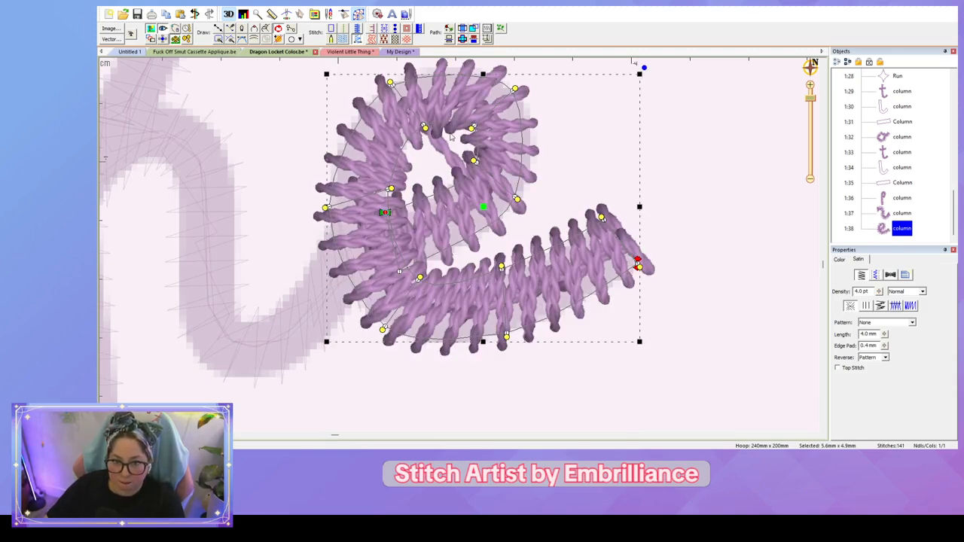
Step: Adjust the starting edge and stitch-angle lines around the loop of the "e" in "the", and place a new angle line across its crossbar
{"action": "left_click_drag", "start_coordinate": [386, 213], "coordinate": [394, 211]}
{"action": "left_click_drag", "start_coordinate": [399, 272], "coordinate": [469, 246]}
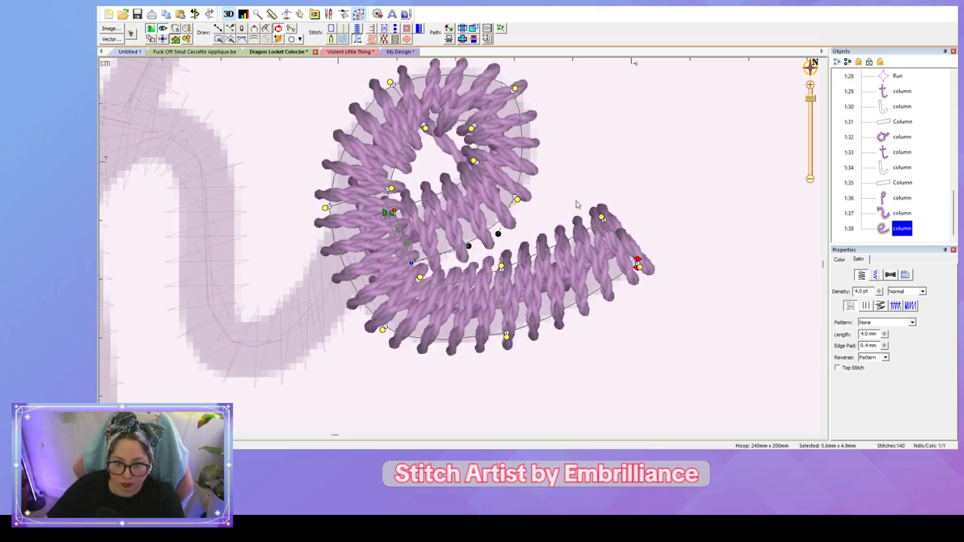
{"action": "left_click_drag", "start_coordinate": [425, 129], "coordinate": [417, 135]}
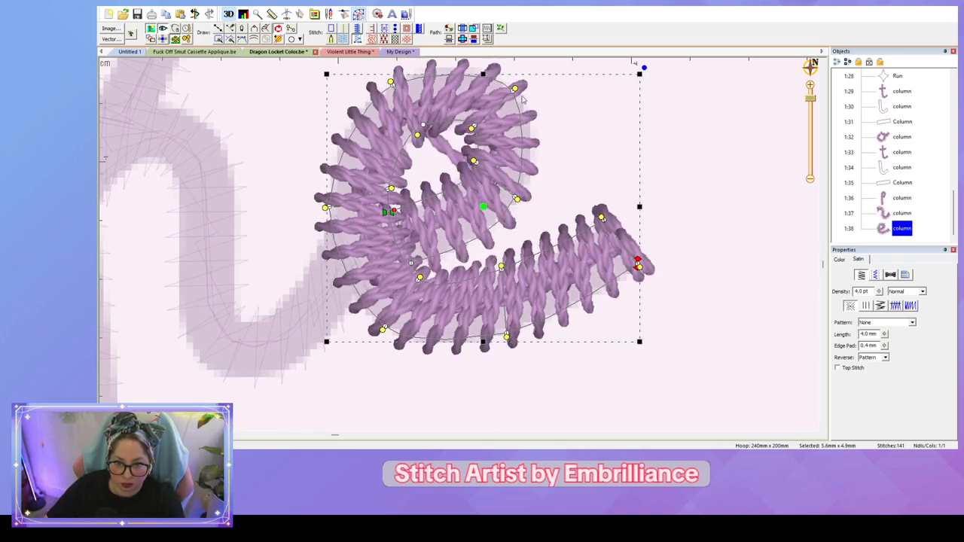
{"action": "left_click_drag", "start_coordinate": [515, 88], "coordinate": [508, 83]}
{"action": "left_click_drag", "start_coordinate": [473, 160], "coordinate": [473, 169]}
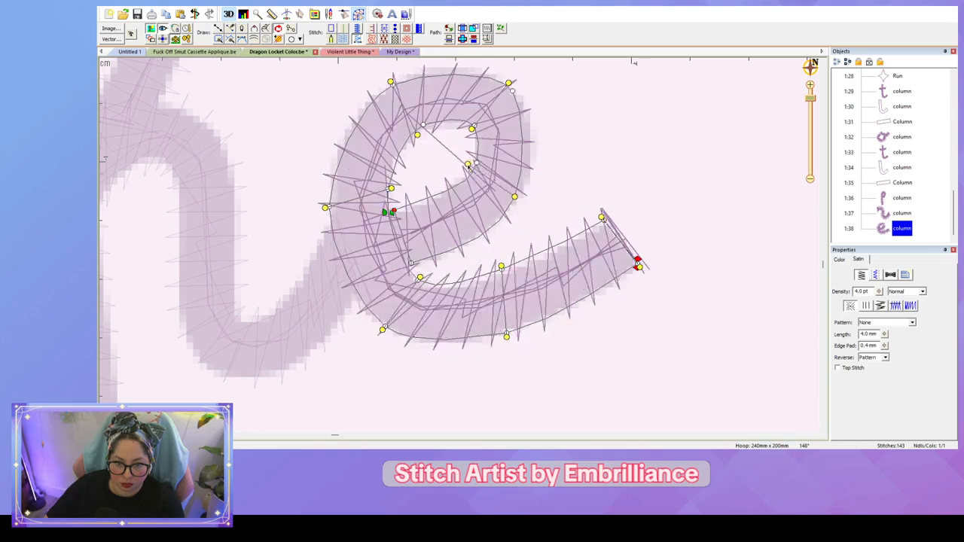
{"action": "left_click_drag", "start_coordinate": [517, 199], "coordinate": [450, 151]}
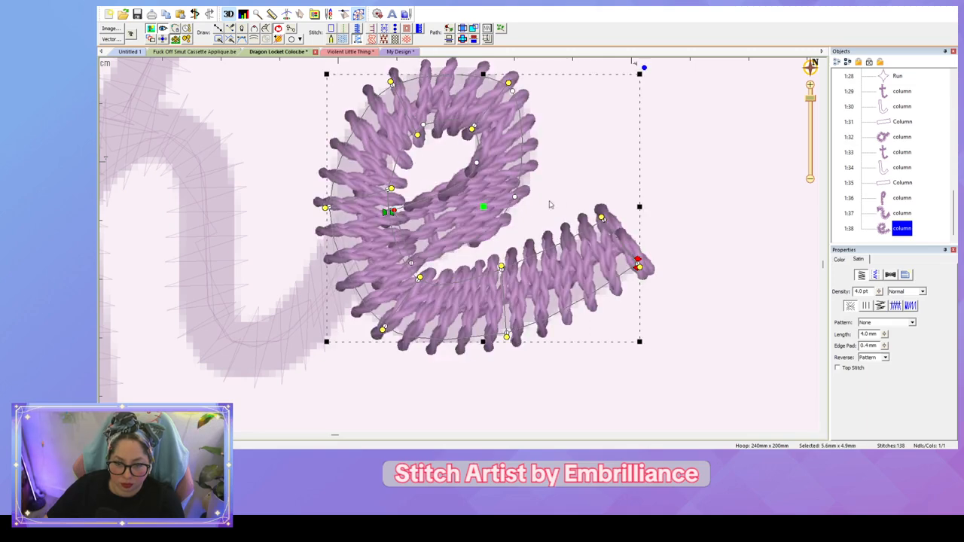
{"action": "left_click_drag", "start_coordinate": [433, 185], "coordinate": [463, 262]}
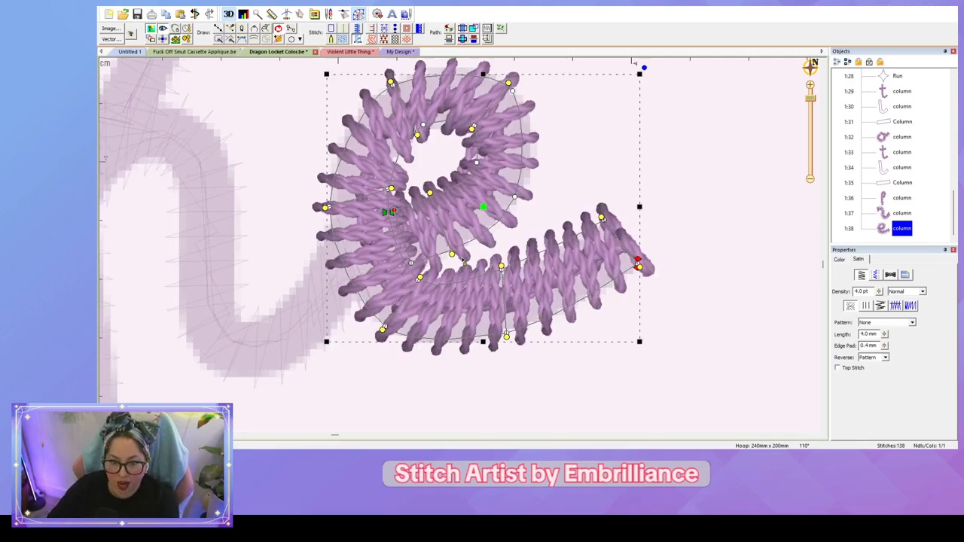
Step: Push out the curve at the upper-right outer edge of the "e" to match the background artwork
{"action": "left_click", "coordinate": [707, 192]}
{"action": "left_click", "coordinate": [516, 83]}
{"action": "left_click", "coordinate": [513, 90]}
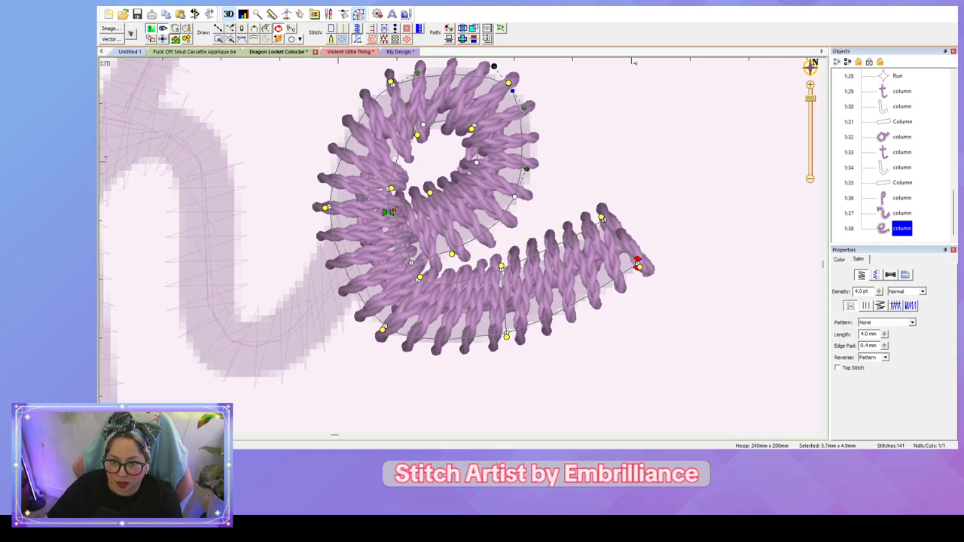
{"action": "left_click_drag", "start_coordinate": [526, 111], "coordinate": [540, 128]}
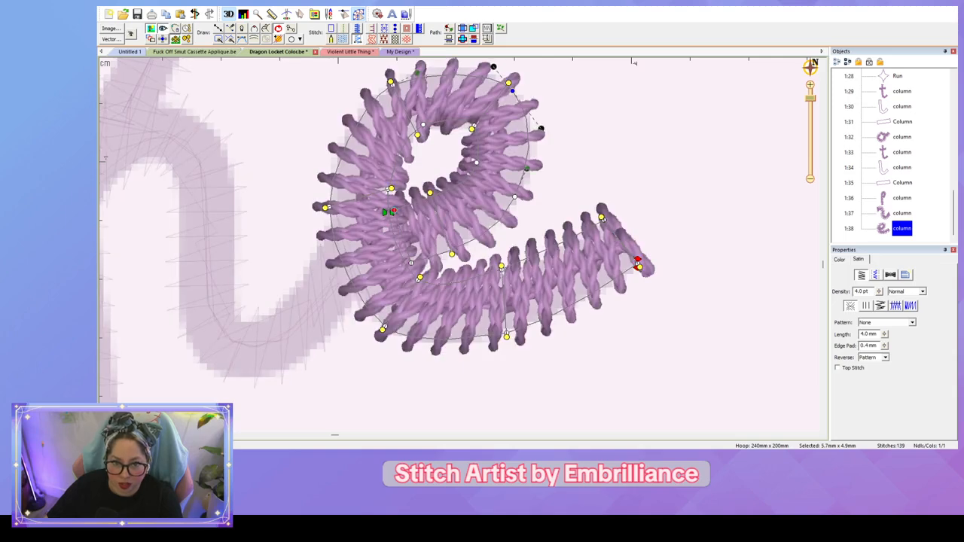
{"action": "left_click", "coordinate": [700, 173]}
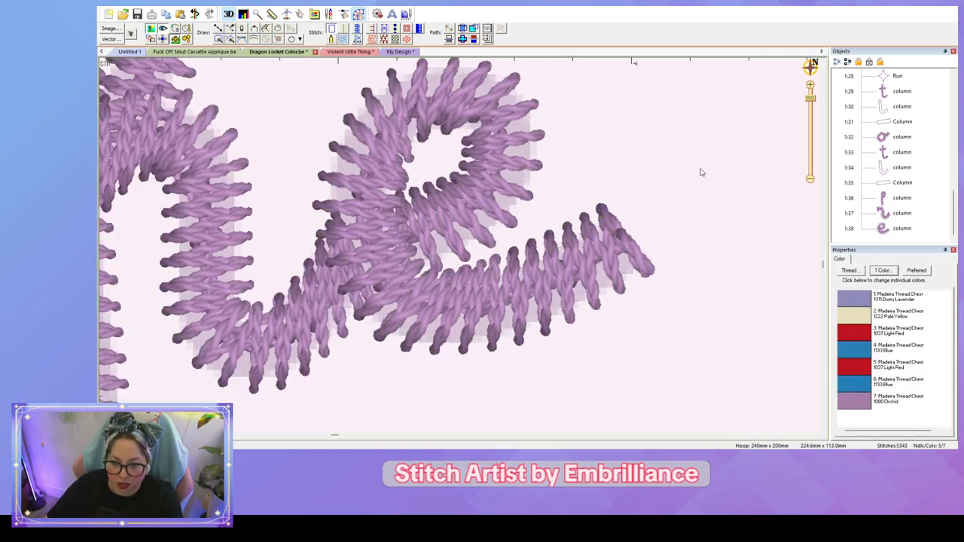
Step: Review the lettering still untraced inside both hearts of the locket, ending at the word "stars"
{"action": "scroll", "coordinate": [701, 172], "scroll_direction": "down", "scroll_amount": 5}
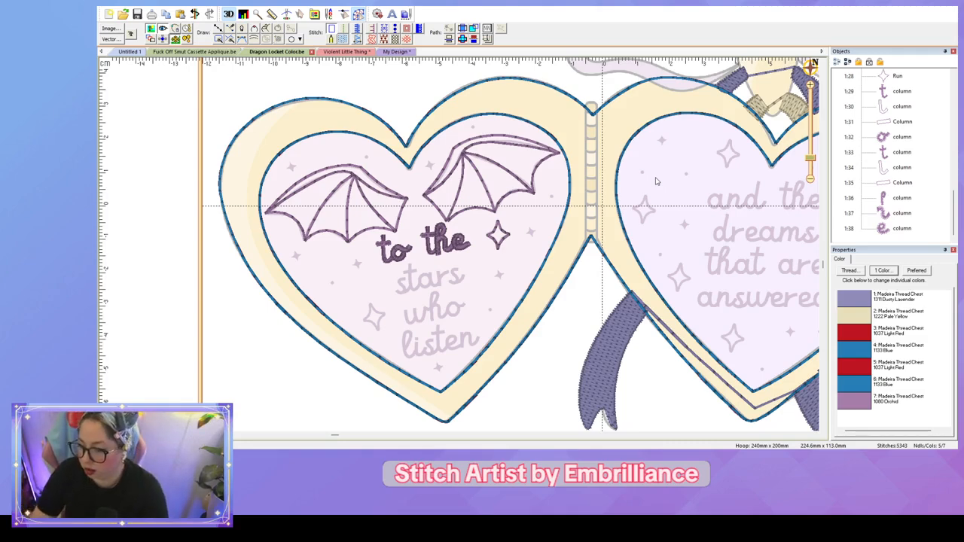
{"action": "left_click_drag", "start_coordinate": [479, 303], "coordinate": [505, 269]}
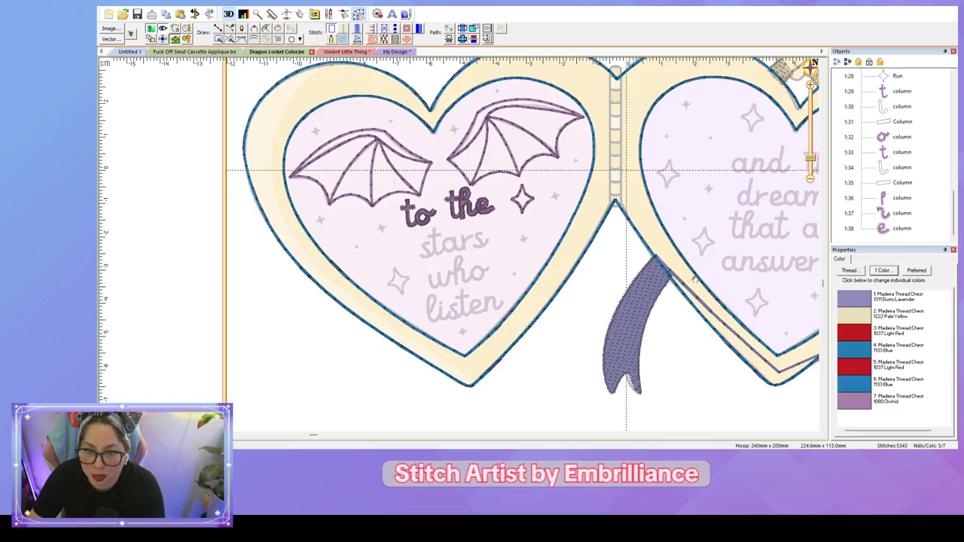
{"action": "left_click_drag", "start_coordinate": [692, 276], "coordinate": [413, 348]}
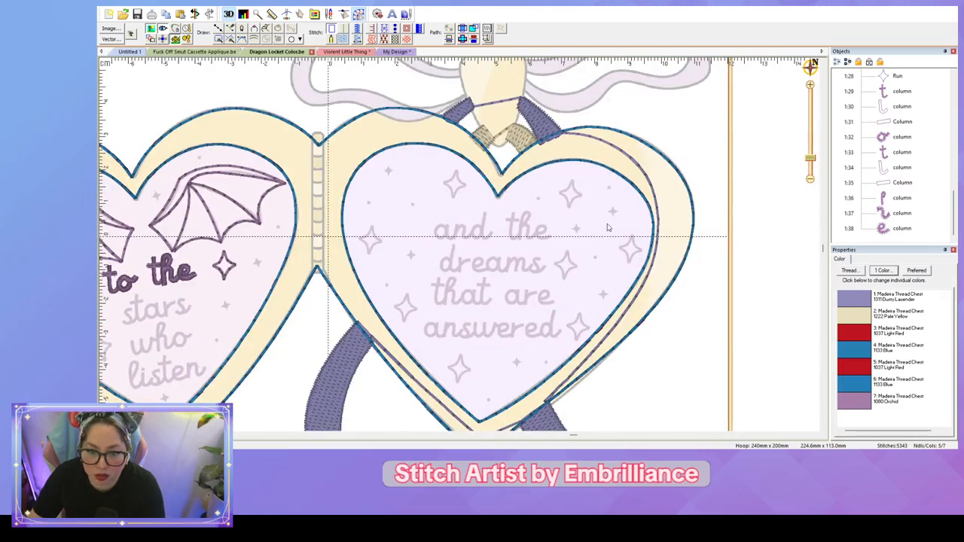
{"action": "scroll", "coordinate": [608, 227], "scroll_direction": "down", "scroll_amount": 2}
{"action": "left_click_drag", "start_coordinate": [353, 296], "coordinate": [562, 259]}
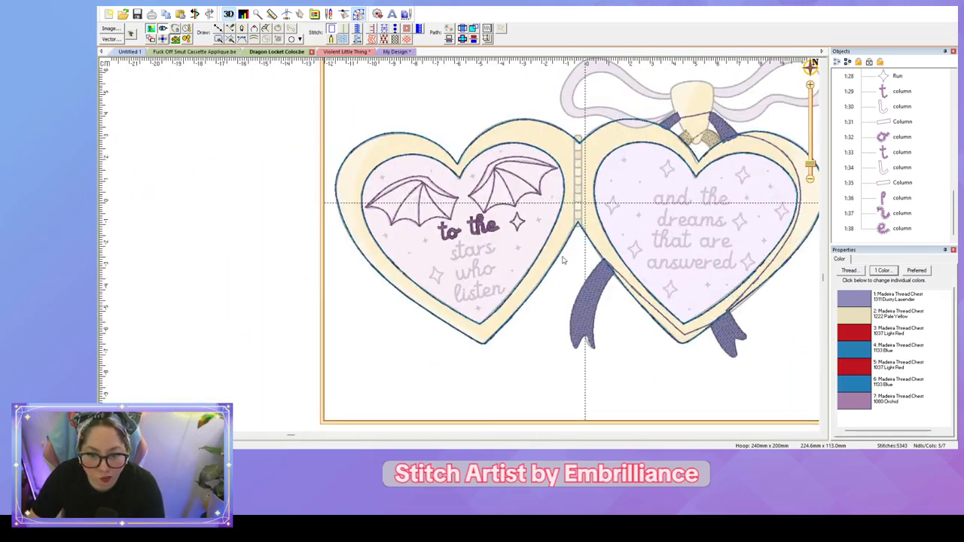
{"action": "scroll", "coordinate": [562, 260], "scroll_direction": "up", "scroll_amount": 4}
{"action": "scroll", "coordinate": [564, 286], "scroll_direction": "up", "scroll_amount": 2}
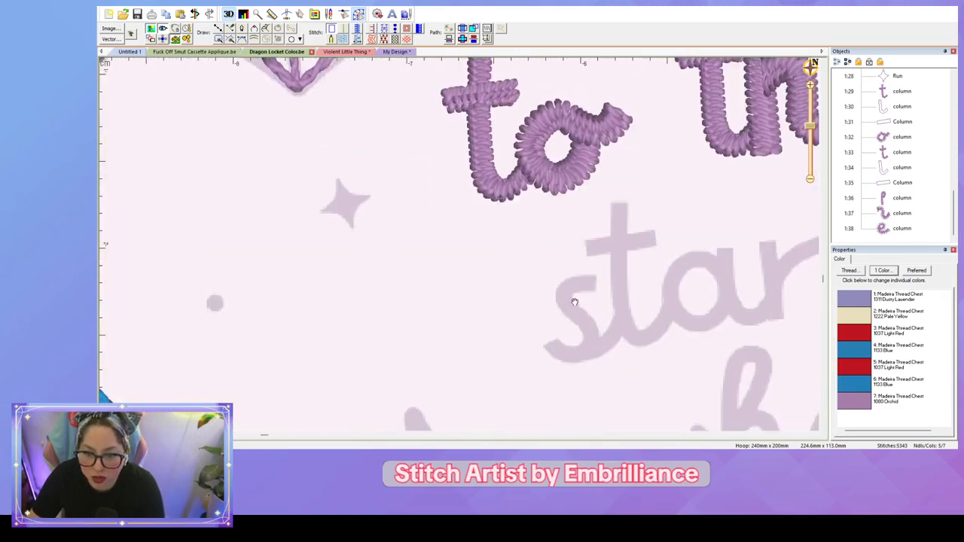
{"action": "left_click_drag", "start_coordinate": [574, 301], "coordinate": [566, 259]}
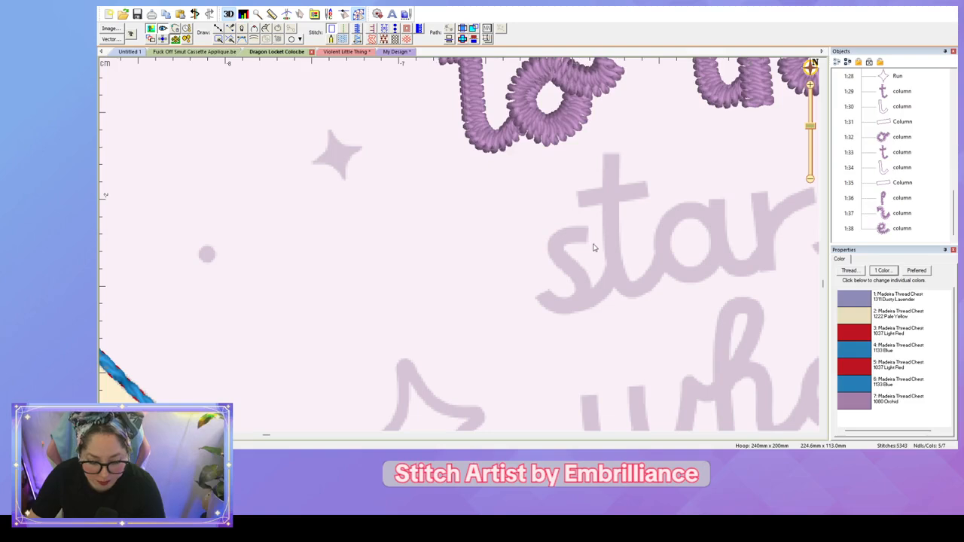
Step: Trace the first "s" of "stars" as a satin column with paired points, from its lower tail to its upper end
{"action": "key", "text": "c"}
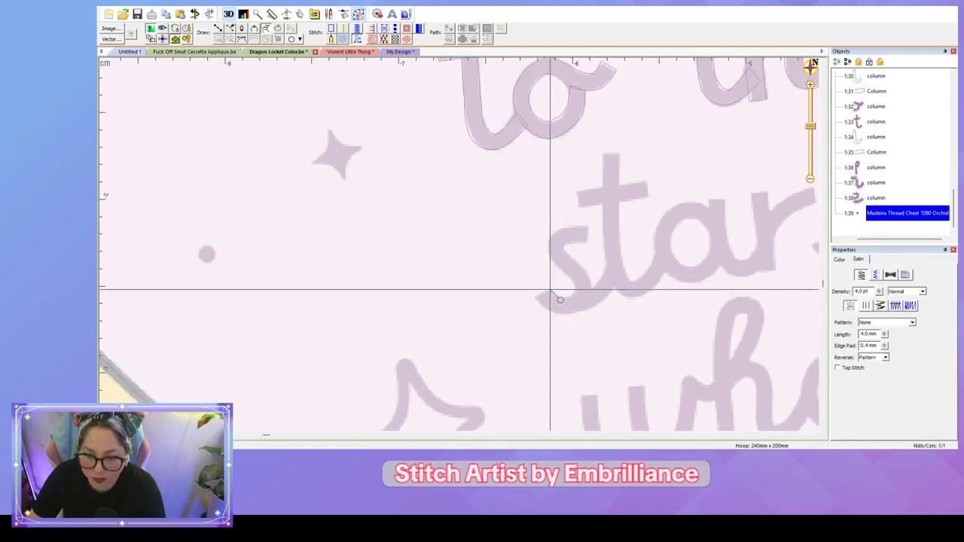
{"action": "left_click", "coordinate": [548, 289]}
{"action": "left_click", "coordinate": [535, 298]}
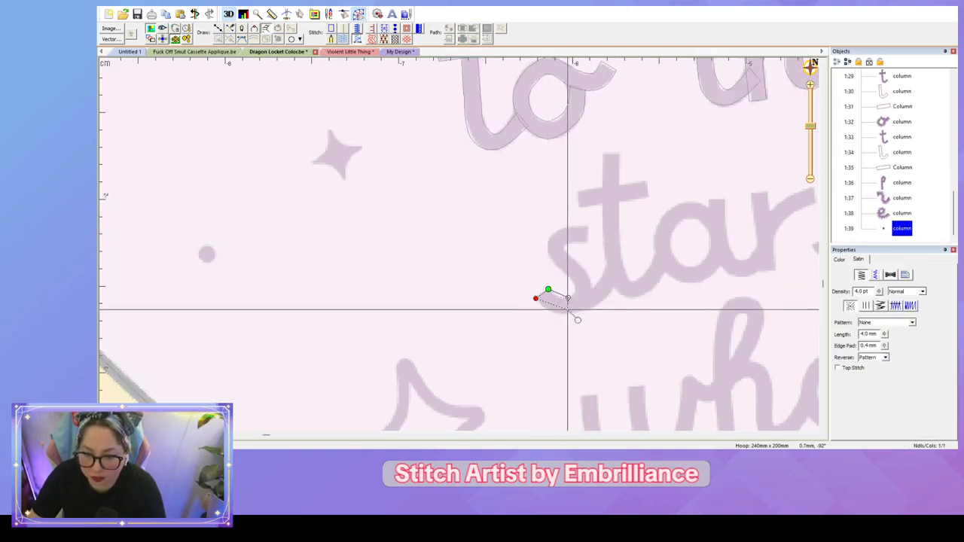
{"action": "left_click", "coordinate": [568, 314]}
{"action": "left_click", "coordinate": [574, 282]}
{"action": "left_click", "coordinate": [590, 277]}
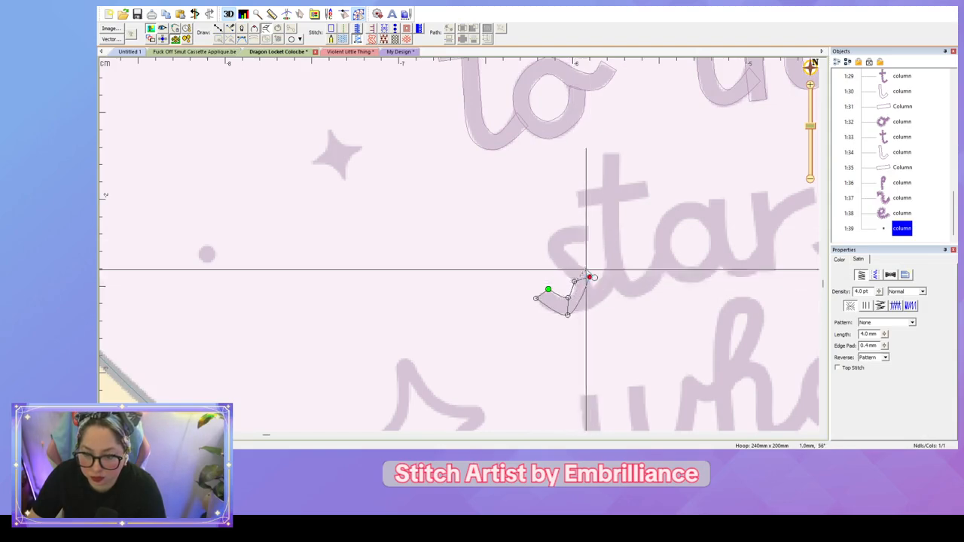
{"action": "left_click", "coordinate": [553, 263]}
{"action": "left_click", "coordinate": [568, 253]}
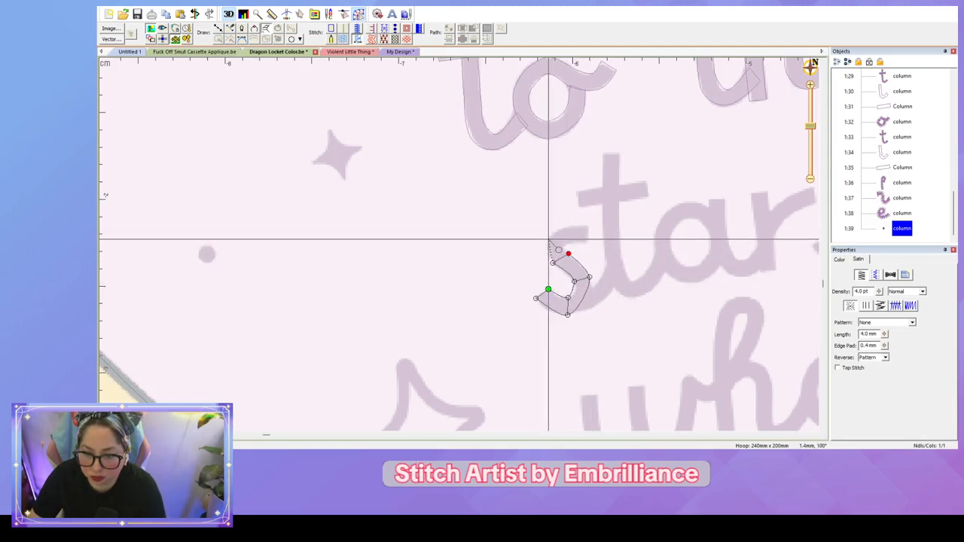
{"action": "left_click", "coordinate": [548, 241]}
{"action": "left_click", "coordinate": [586, 226]}
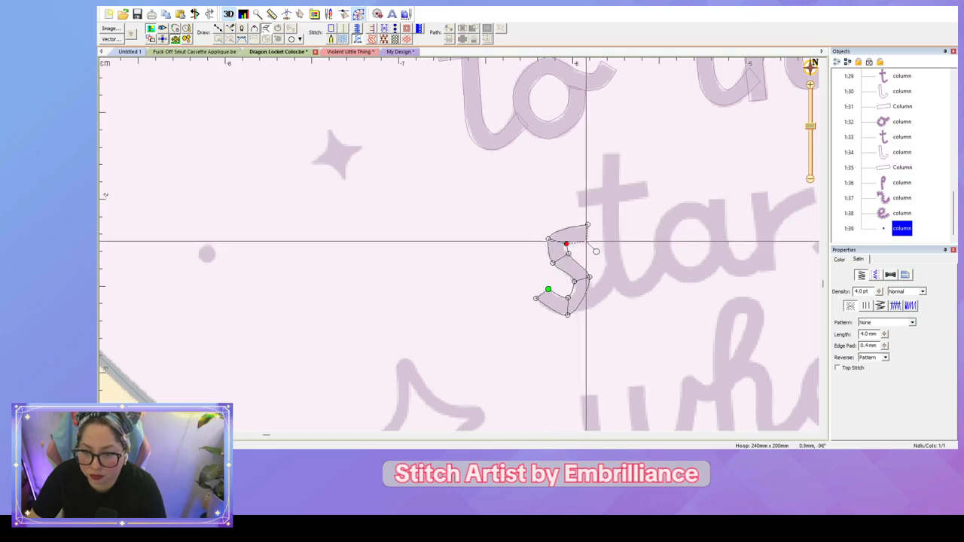
{"action": "left_click", "coordinate": [585, 243]}
{"action": "right_click", "coordinate": [586, 243]}
Step: Round the upper outer curve of the "s" column and nudge its upper end point to fit the artwork
{"action": "scroll", "coordinate": [601, 247], "scroll_direction": "up", "scroll_amount": 2}
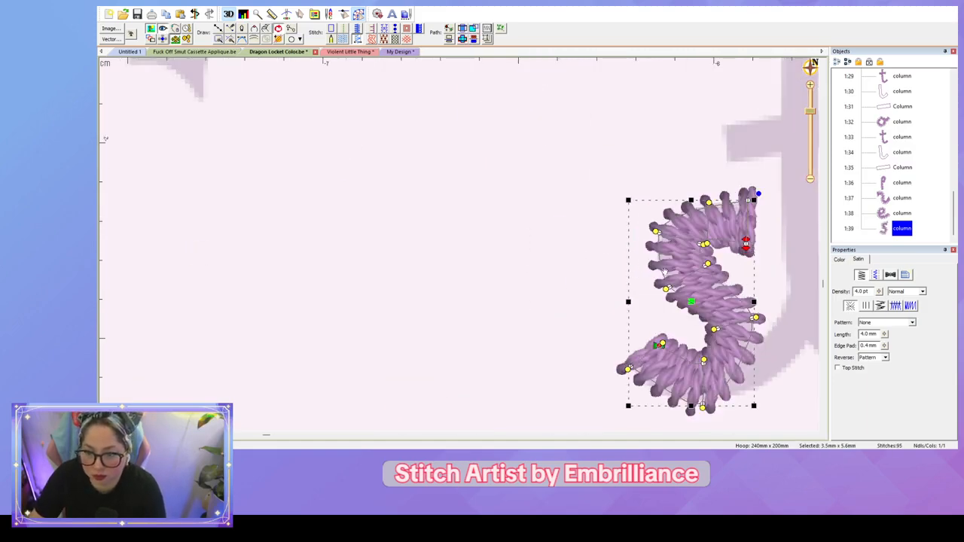
{"action": "left_click_drag", "start_coordinate": [665, 272], "coordinate": [550, 230]}
{"action": "left_click", "coordinate": [543, 191]}
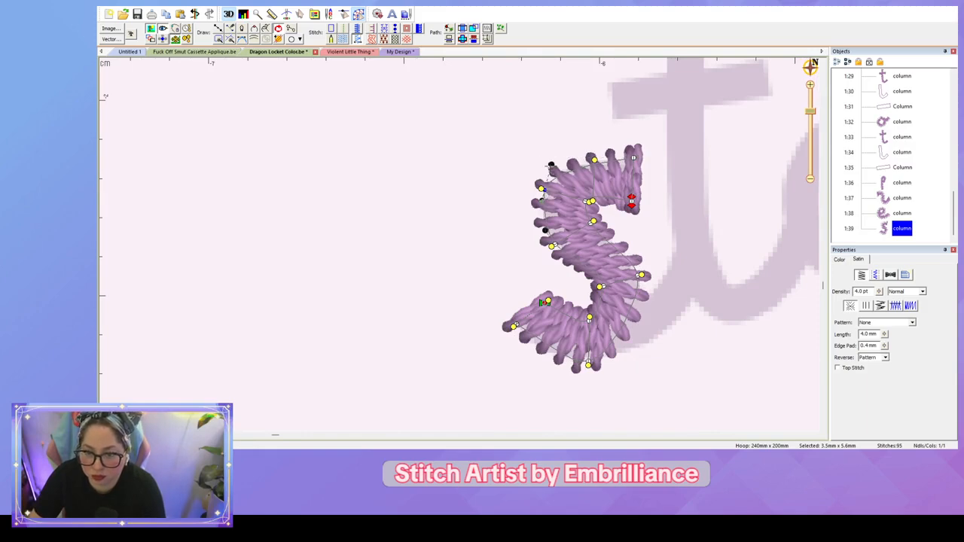
{"action": "left_click_drag", "start_coordinate": [550, 164], "coordinate": [553, 155]}
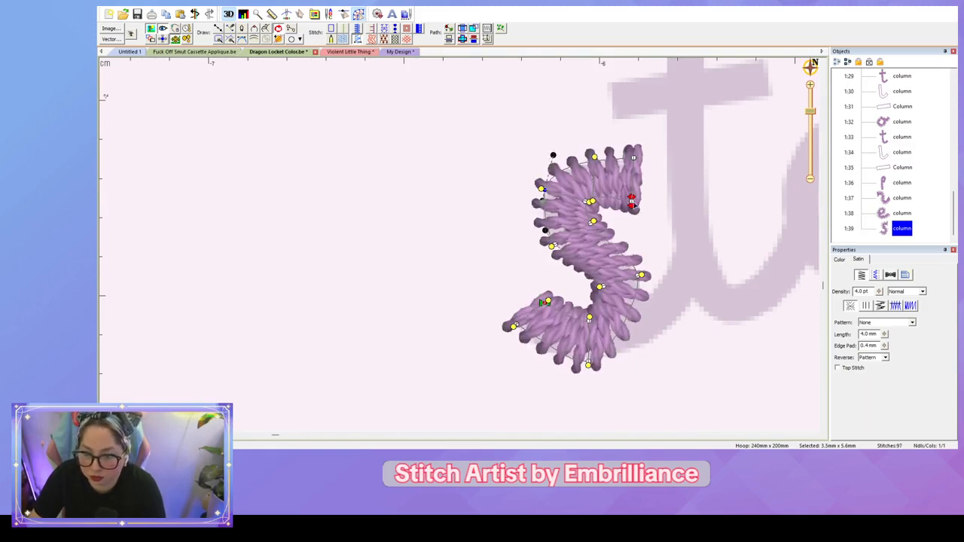
{"action": "left_click_drag", "start_coordinate": [632, 201], "coordinate": [634, 200]}
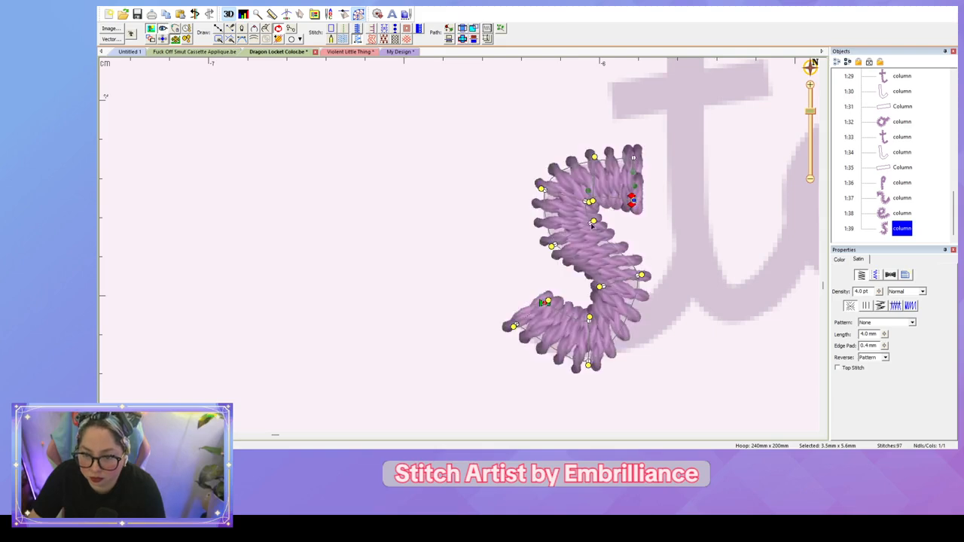
Step: Reshape the inner curve, lower-right bend and tail of the "s" column to follow the artwork
{"action": "left_click_drag", "start_coordinate": [591, 224], "coordinate": [612, 240]}
{"action": "left_click_drag", "start_coordinate": [584, 207], "coordinate": [574, 205]}
{"action": "left_click_drag", "start_coordinate": [639, 274], "coordinate": [652, 302]}
{"action": "left_click_drag", "start_coordinate": [612, 357], "coordinate": [630, 356]}
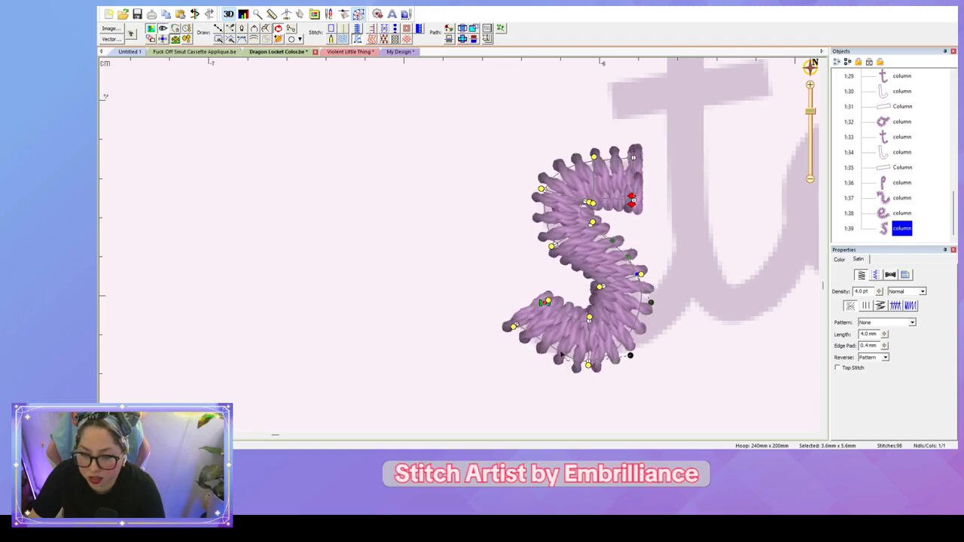
{"action": "left_click_drag", "start_coordinate": [516, 327], "coordinate": [548, 348]}
{"action": "left_click", "coordinate": [503, 251]}
Step: Draw a satin column for the short connecting stroke from the base of the "s" to the "t" stem in "stars"
{"action": "left_click_drag", "start_coordinate": [578, 281], "coordinate": [499, 295]}
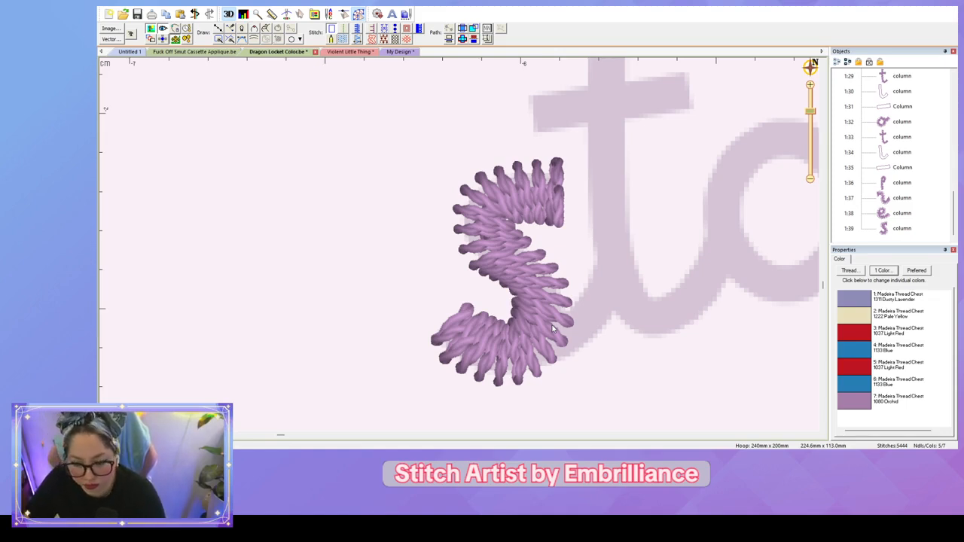
{"action": "key", "text": "c"}
{"action": "left_click", "coordinate": [564, 310]}
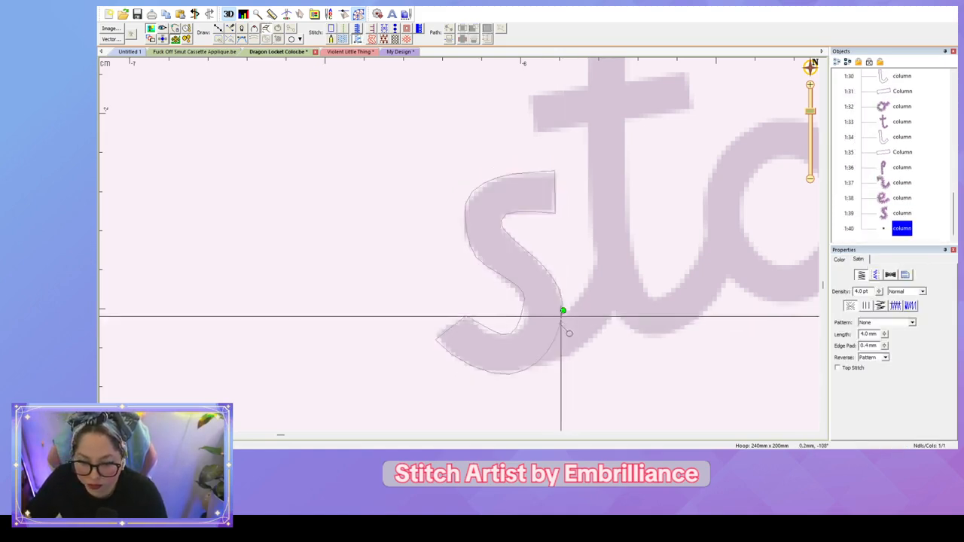
{"action": "left_click", "coordinate": [546, 361]}
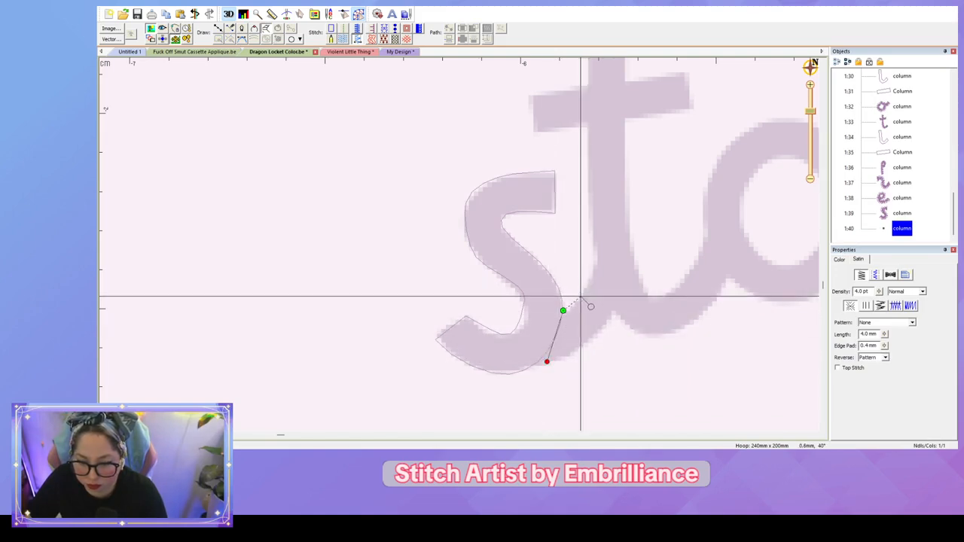
{"action": "left_click", "coordinate": [596, 332]}
{"action": "left_click", "coordinate": [601, 257]}
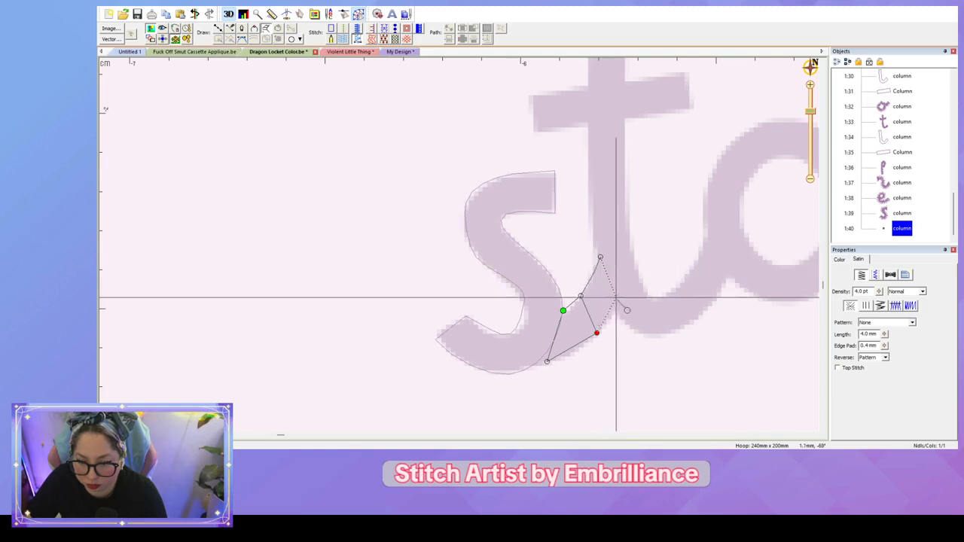
{"action": "left_click", "coordinate": [619, 308]}
{"action": "key", "text": "Return"}
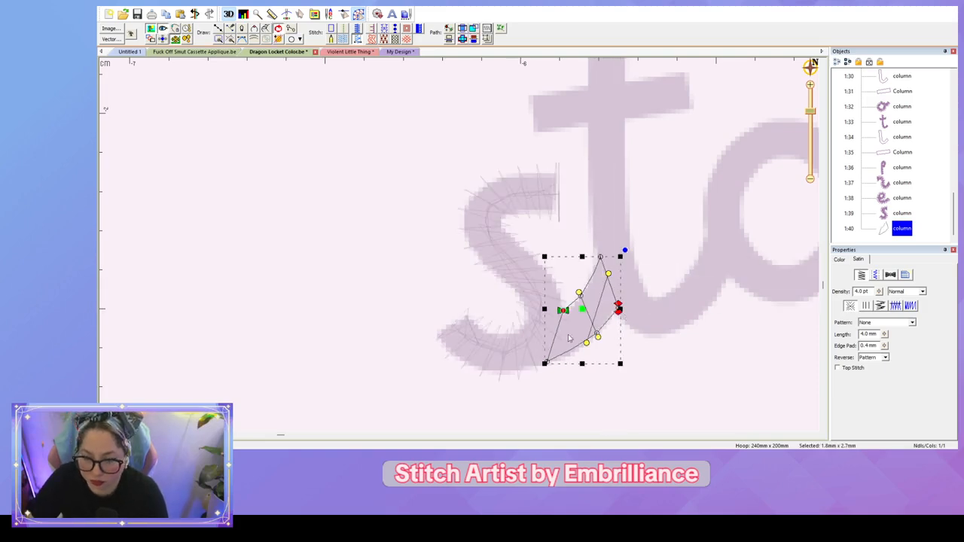
Step: Adjust the stitch-angle lines of the connecting column so its stitches run across the stroke
{"action": "left_click_drag", "start_coordinate": [586, 343], "coordinate": [568, 357]}
{"action": "left_click_drag", "start_coordinate": [582, 294], "coordinate": [558, 319]}
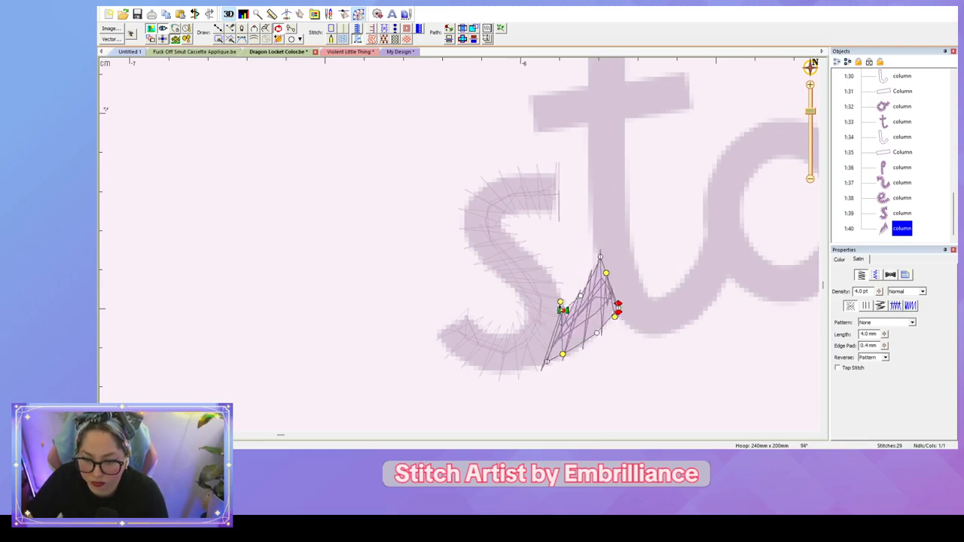
{"action": "left_click_drag", "start_coordinate": [563, 360], "coordinate": [582, 350]}
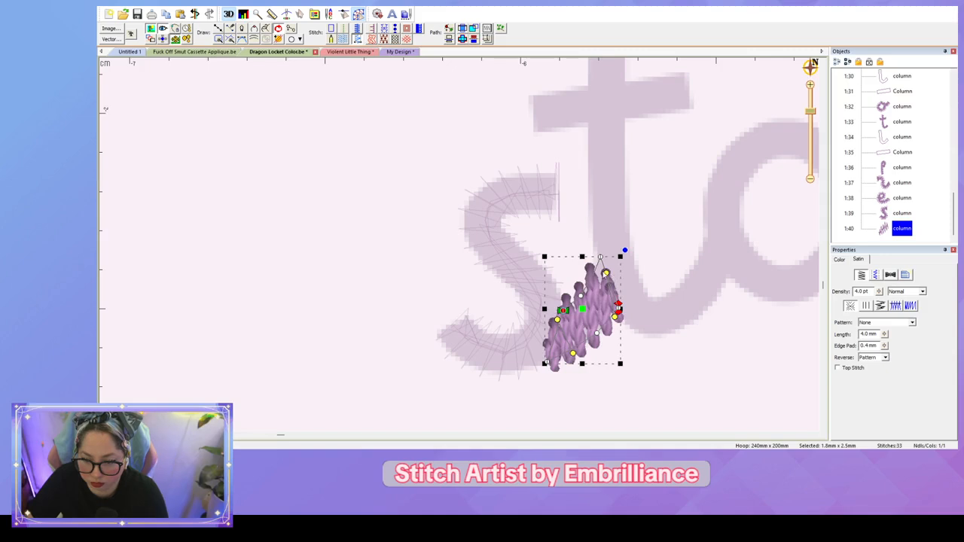
{"action": "left_click_drag", "start_coordinate": [606, 273], "coordinate": [588, 277]}
{"action": "left_click", "coordinate": [644, 373]}
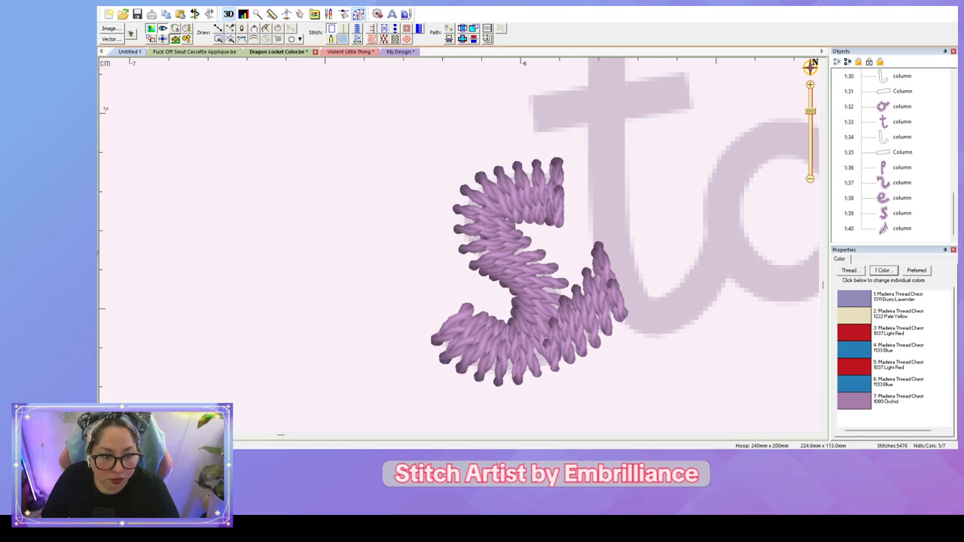
{"action": "left_click", "coordinate": [547, 283]}
{"action": "left_click", "coordinate": [660, 342]}
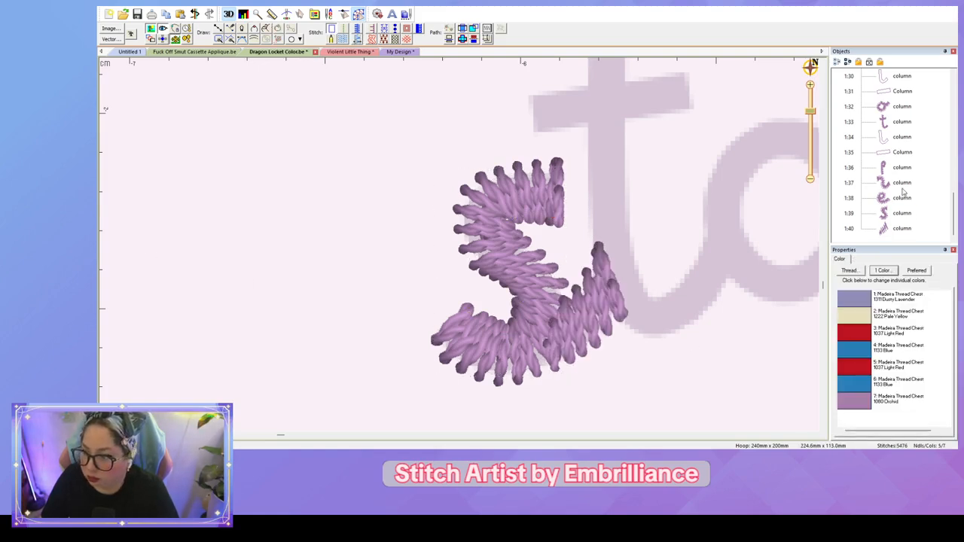
{"action": "left_click", "coordinate": [902, 128]}
{"action": "left_click", "coordinate": [765, 189]}
Step: Duplicate the complete "t" from the word "to" and place the copy over the "t" artwork in "stars"
{"action": "scroll", "coordinate": [764, 189], "scroll_direction": "down", "scroll_amount": 3}
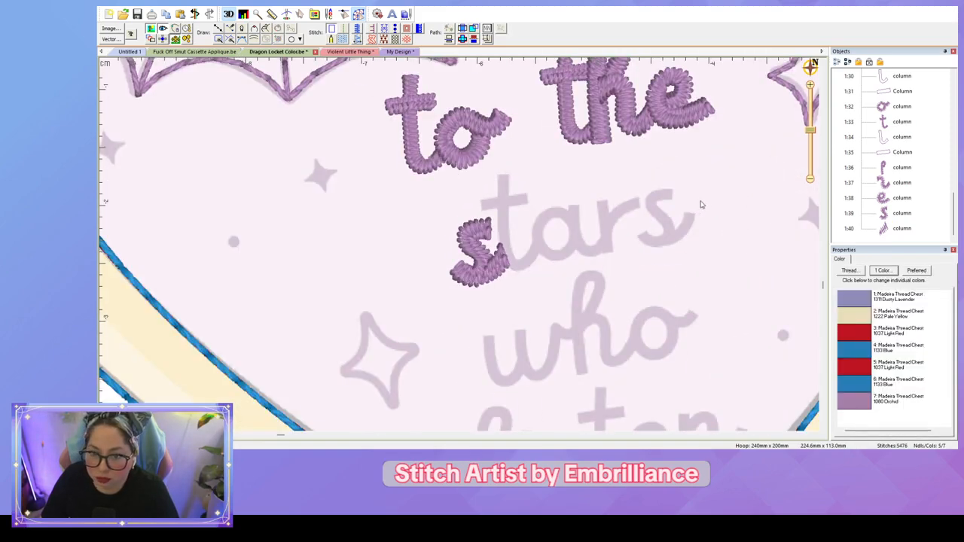
{"action": "left_click", "coordinate": [421, 170]}
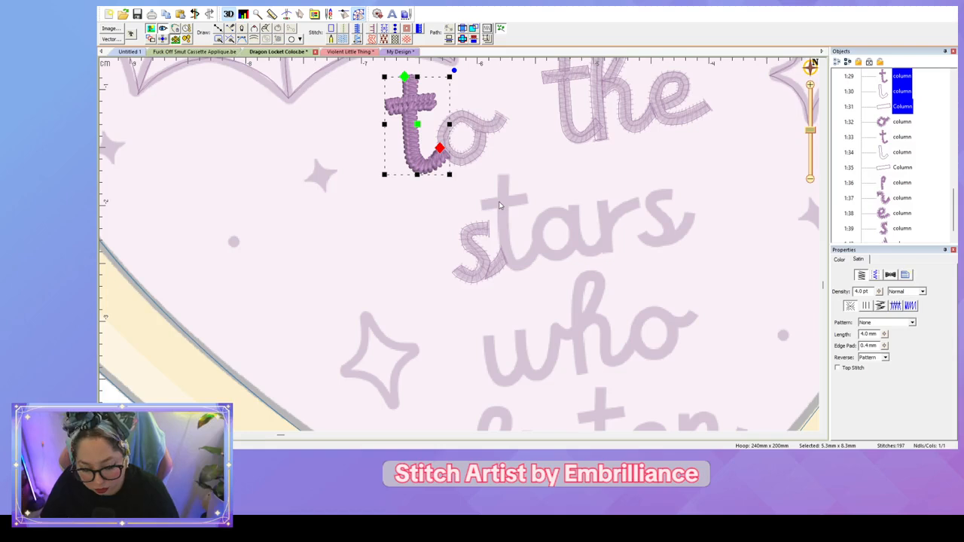
{"action": "key", "text": "ctrl+v"}
{"action": "left_click_drag", "start_coordinate": [415, 129], "coordinate": [509, 226]}
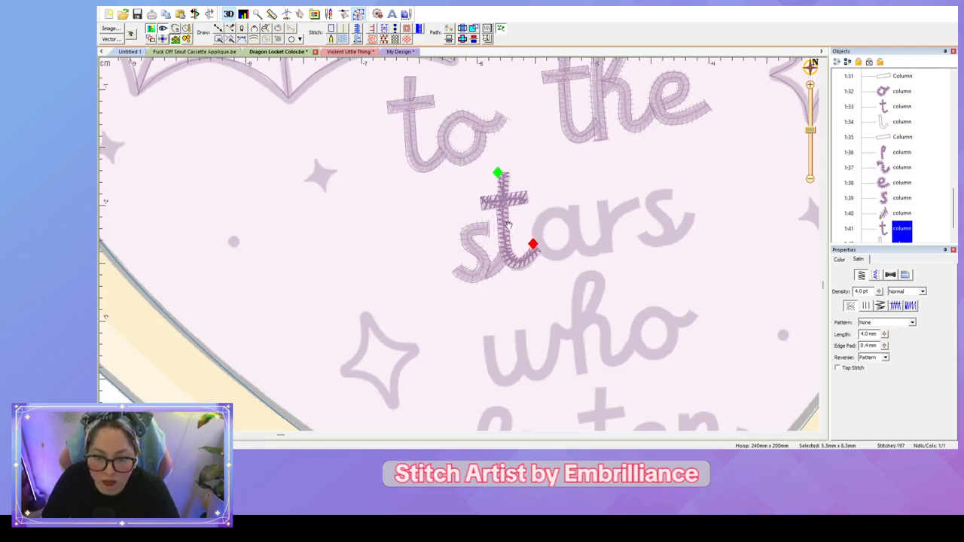
{"action": "scroll", "coordinate": [549, 300], "scroll_direction": "up", "scroll_amount": 3}
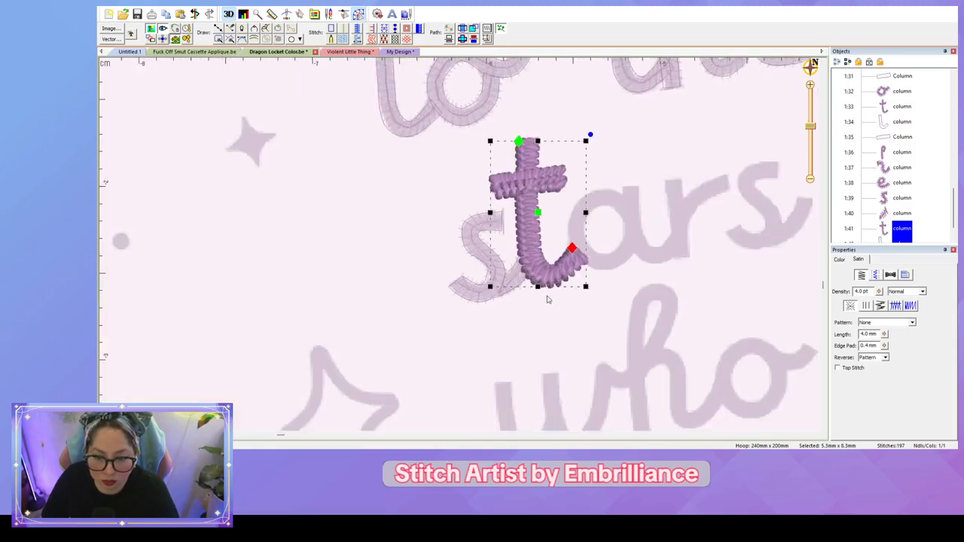
Step: Lower the upper end point of the column connecting "s" and "t" so its tip stays within the "t" stem
{"action": "left_click", "coordinate": [584, 378]}
{"action": "left_click", "coordinate": [592, 339]}
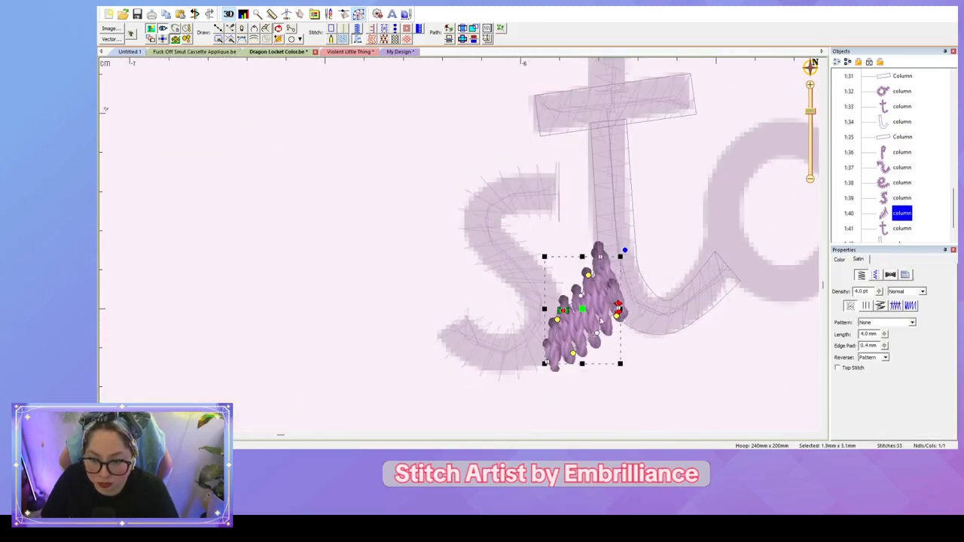
{"action": "left_click_drag", "start_coordinate": [600, 258], "coordinate": [592, 277]}
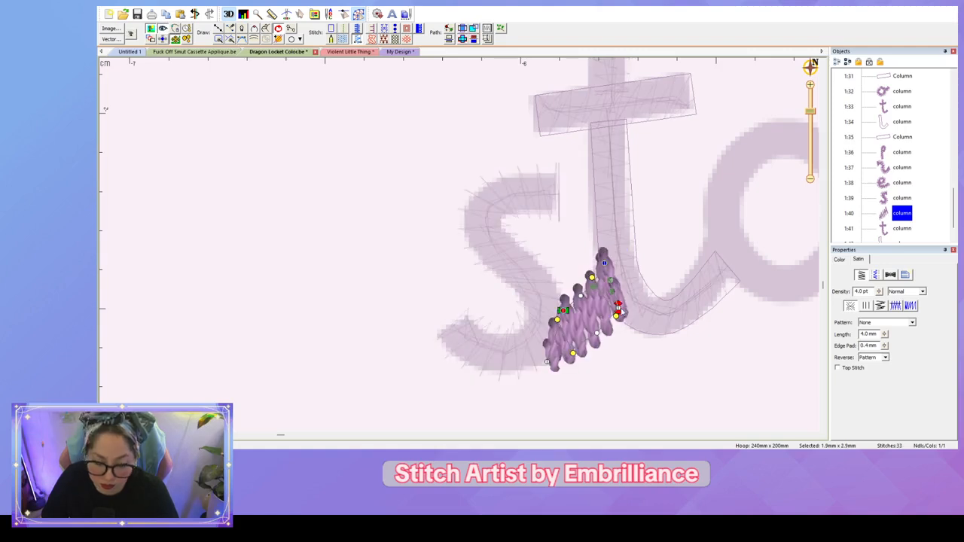
Step: Draw a travel line from the end of the connecting column up the "t" stem to its upper-left corner and make it a run stitch
{"action": "key", "text": "l"}
{"action": "left_click", "coordinate": [618, 308]}
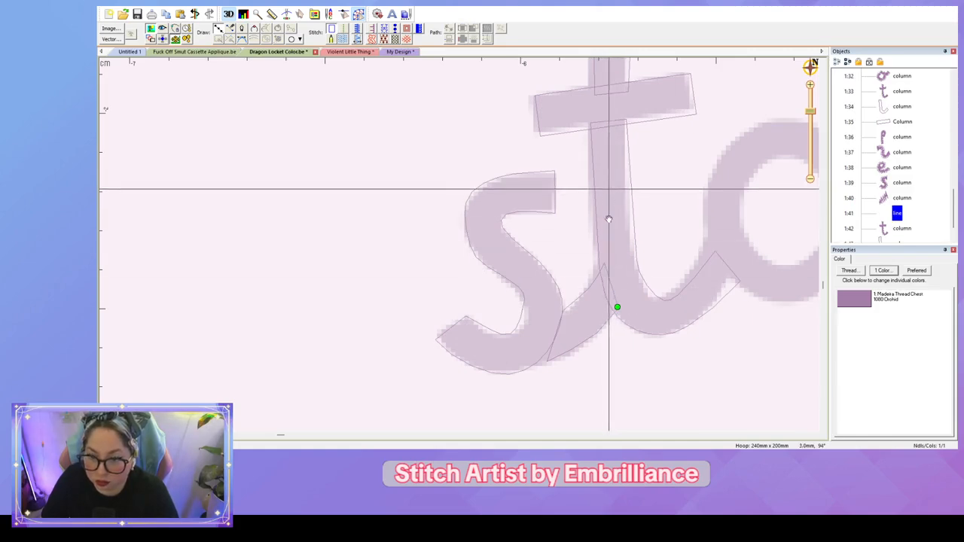
{"action": "scroll", "coordinate": [608, 218], "scroll_direction": "up", "scroll_amount": 3}
{"action": "left_click", "coordinate": [609, 238]}
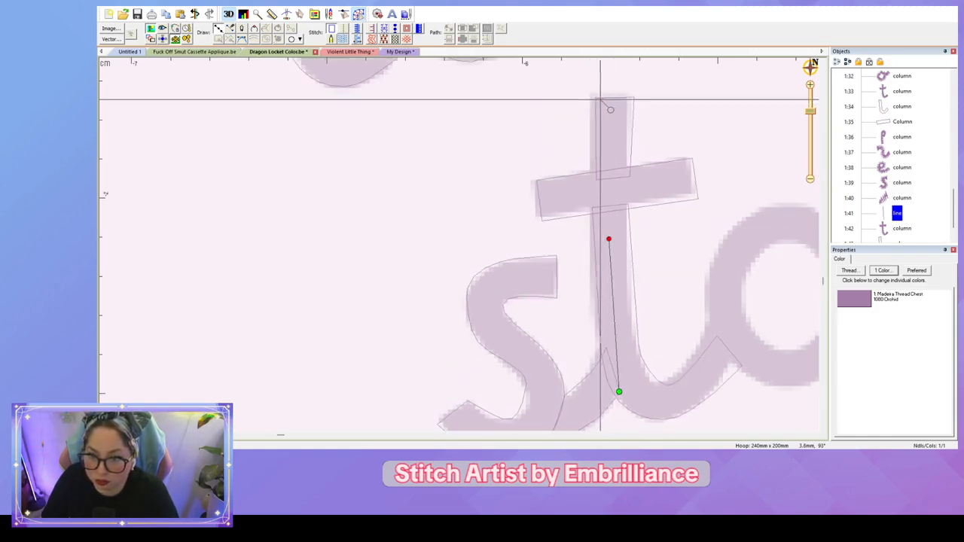
{"action": "left_click", "coordinate": [614, 115]}
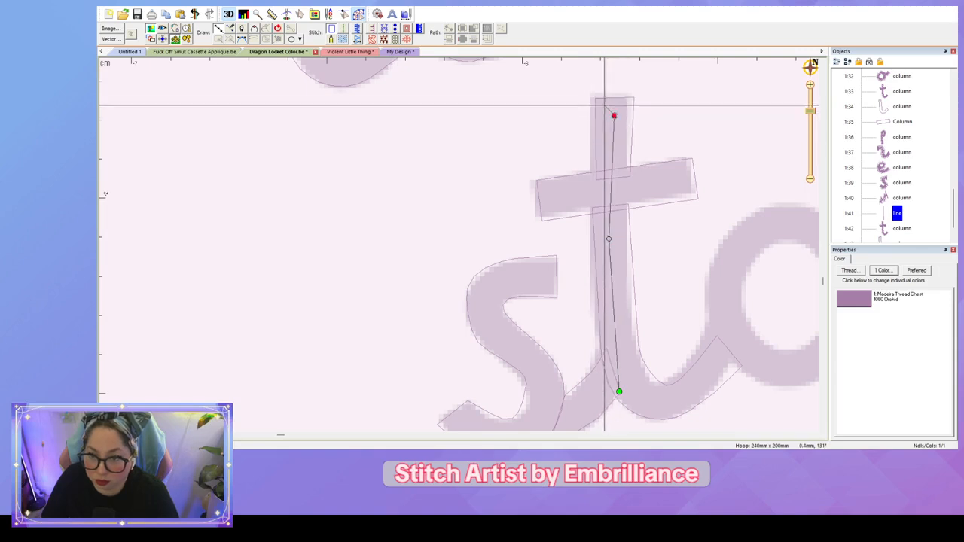
{"action": "left_click", "coordinate": [596, 97]}
{"action": "key", "text": "Return"}
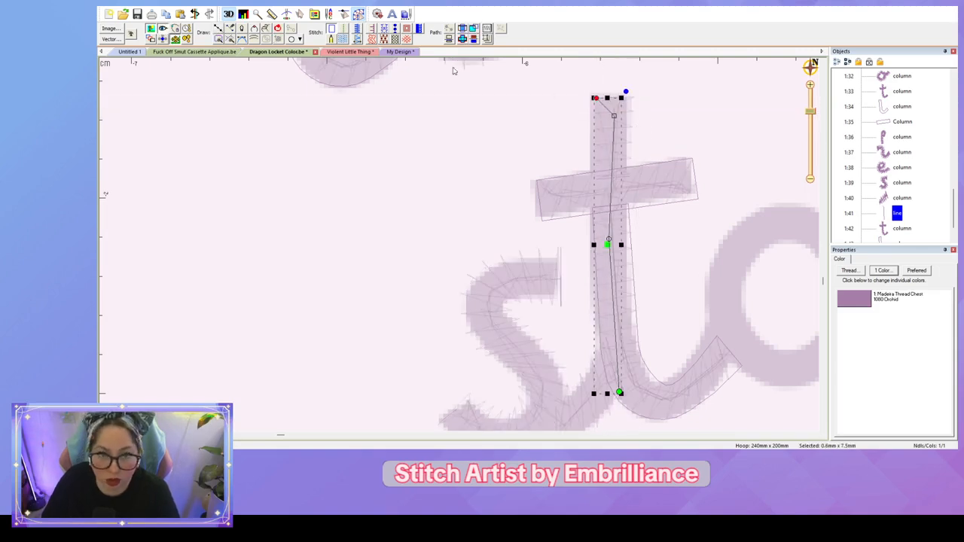
{"action": "left_click", "coordinate": [343, 29]}
{"action": "left_click", "coordinate": [411, 167]}
{"action": "scroll", "coordinate": [410, 167], "scroll_direction": "down", "scroll_amount": 4}
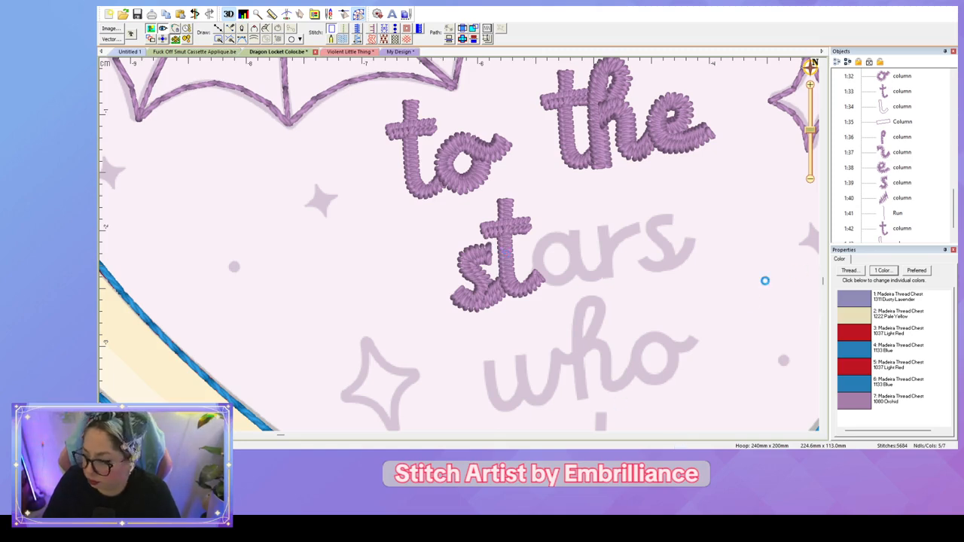
{"action": "scroll", "coordinate": [765, 282], "scroll_direction": "up", "scroll_amount": 2}
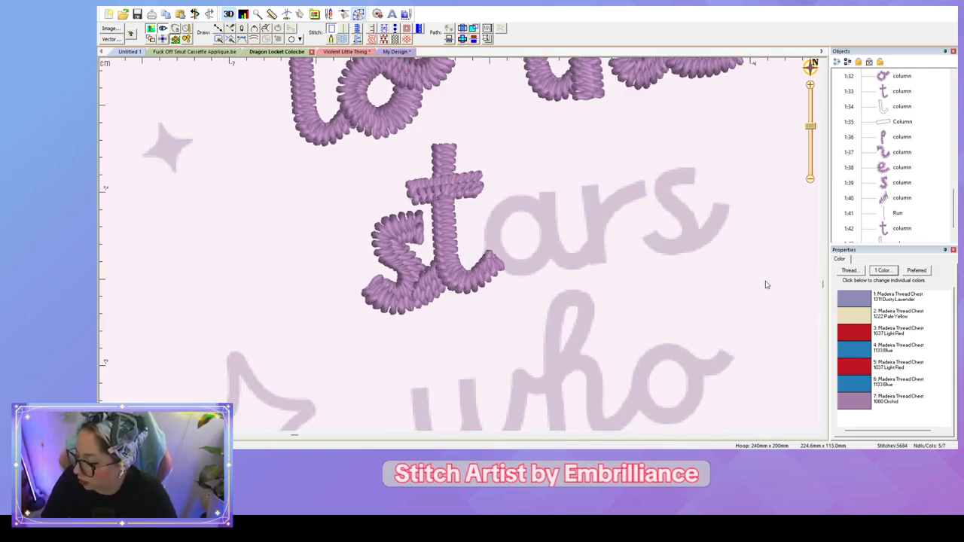
{"action": "scroll", "coordinate": [673, 313], "scroll_direction": "up", "scroll_amount": 3}
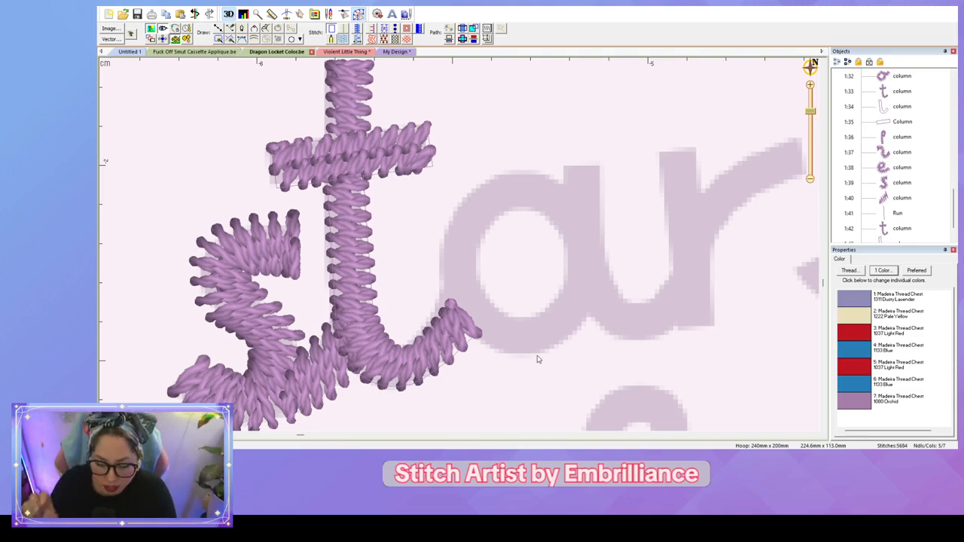
{"action": "scroll", "coordinate": [561, 208], "scroll_direction": "down", "scroll_amount": 1}
{"action": "scroll", "coordinate": [562, 215], "scroll_direction": "up", "scroll_amount": 2}
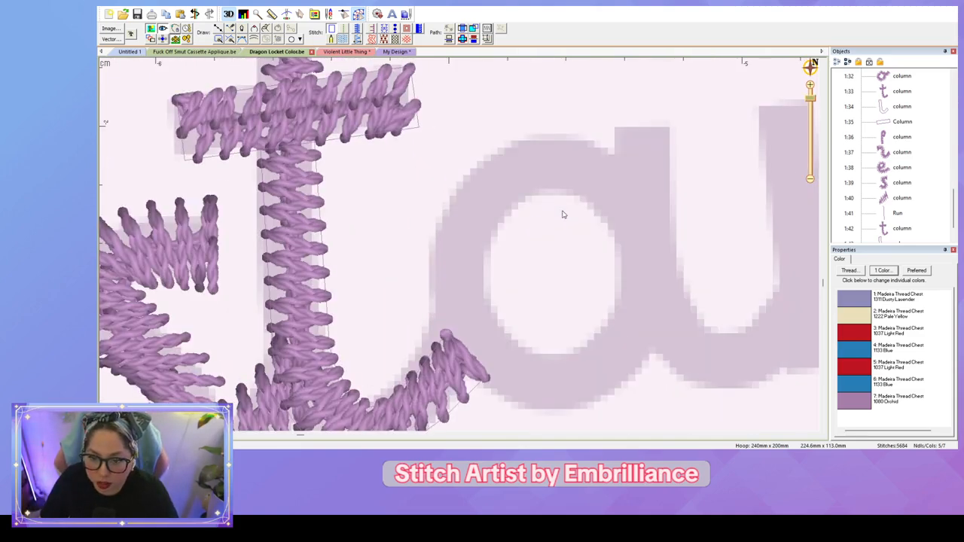
{"action": "left_click_drag", "start_coordinate": [564, 219], "coordinate": [585, 211]}
{"action": "scroll", "coordinate": [586, 212], "scroll_direction": "down", "scroll_amount": 1}
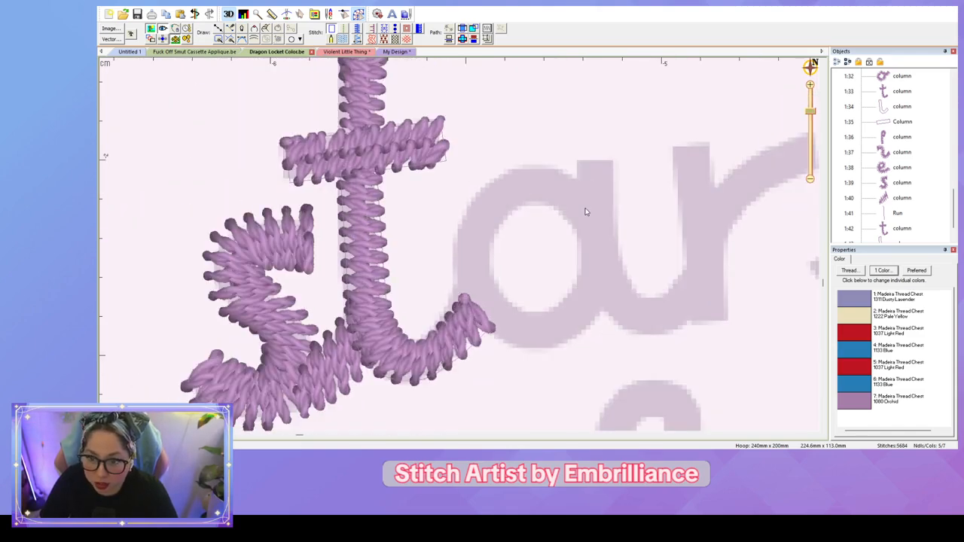
{"action": "scroll", "coordinate": [586, 212], "scroll_direction": "down", "scroll_amount": 1}
{"action": "scroll", "coordinate": [586, 212], "scroll_direction": "up", "scroll_amount": 1}
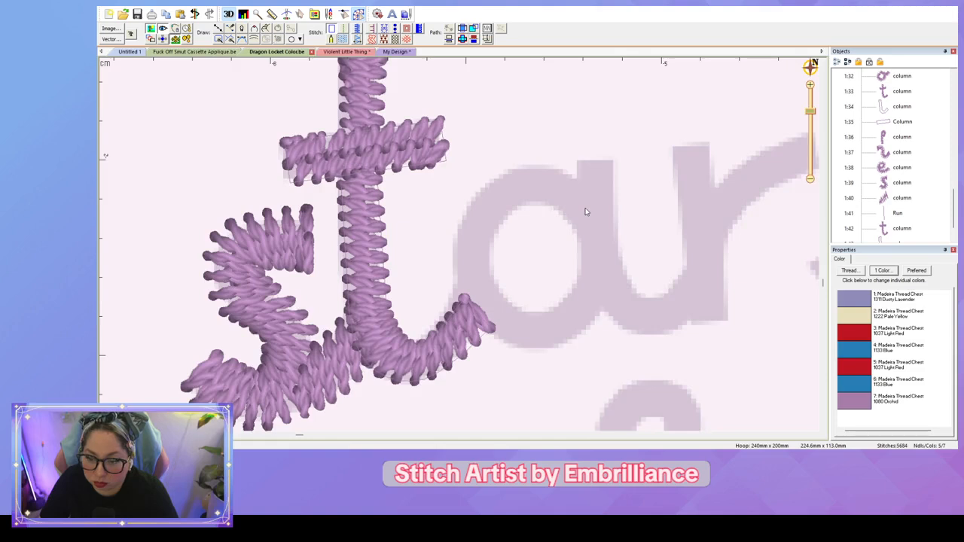
Step: Draw a satin column around the bowl of the "a" in "stars" with five point pairs, leaving it open at the stem
{"action": "scroll", "coordinate": [585, 211], "scroll_direction": "up", "scroll_amount": 1}
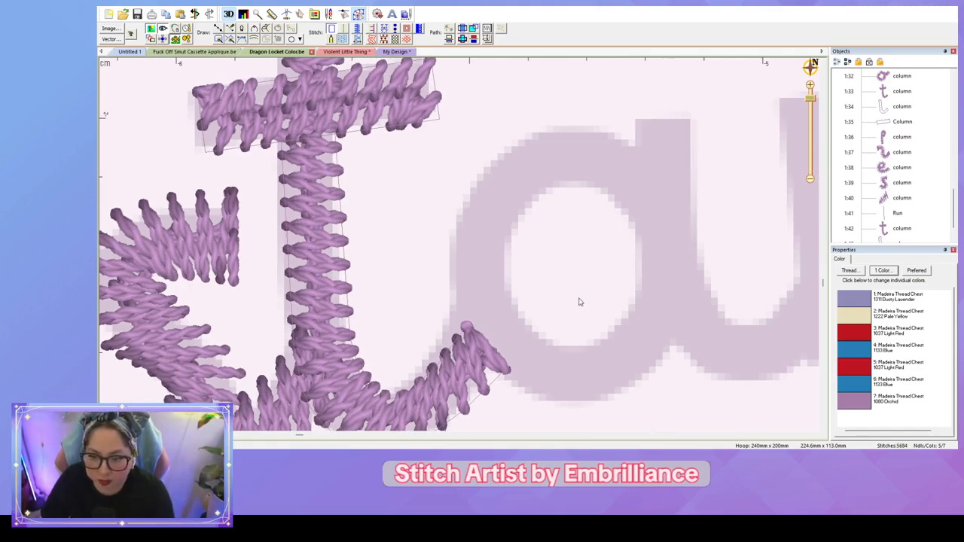
{"action": "key", "text": "c"}
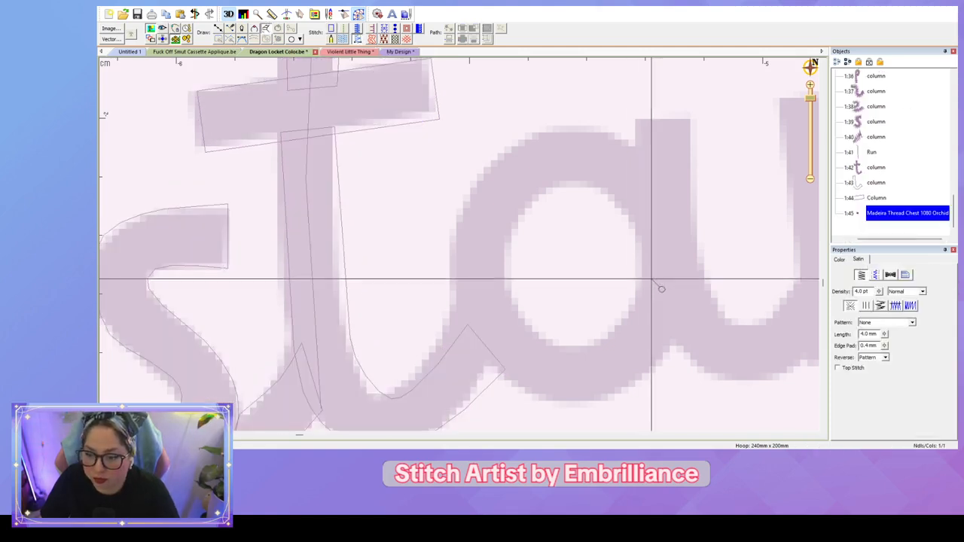
{"action": "left_click", "coordinate": [653, 265]}
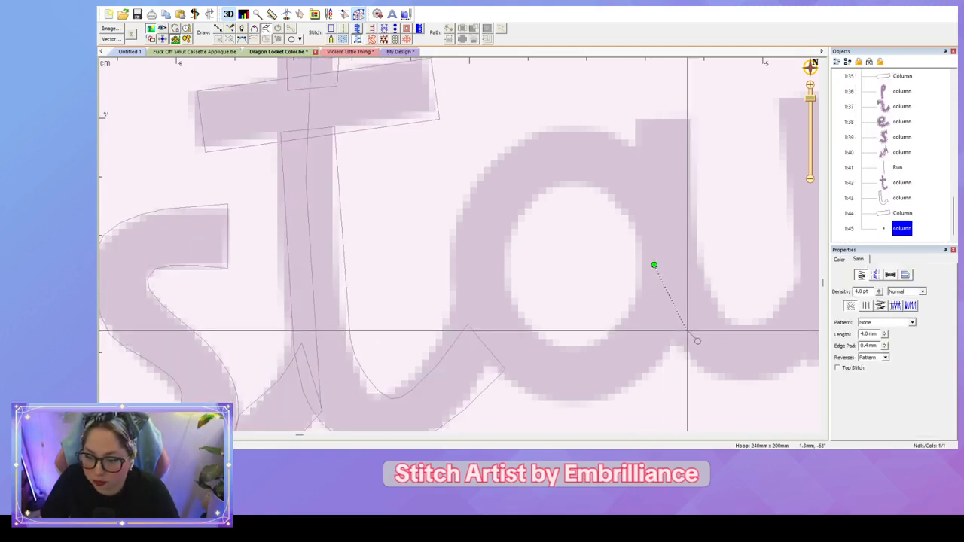
{"action": "left_click", "coordinate": [687, 334]}
{"action": "left_click", "coordinate": [570, 343]}
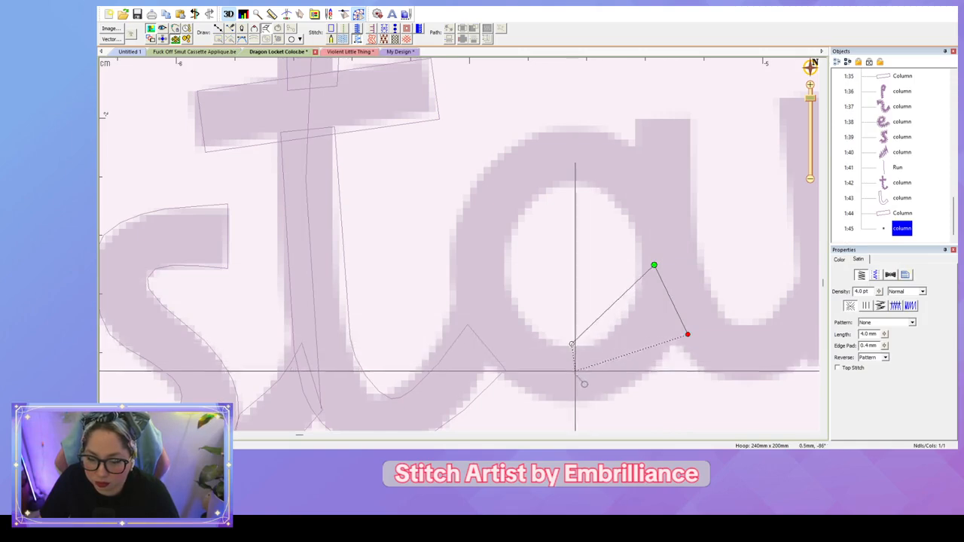
{"action": "left_click", "coordinate": [571, 405]}
{"action": "left_click", "coordinate": [505, 258]}
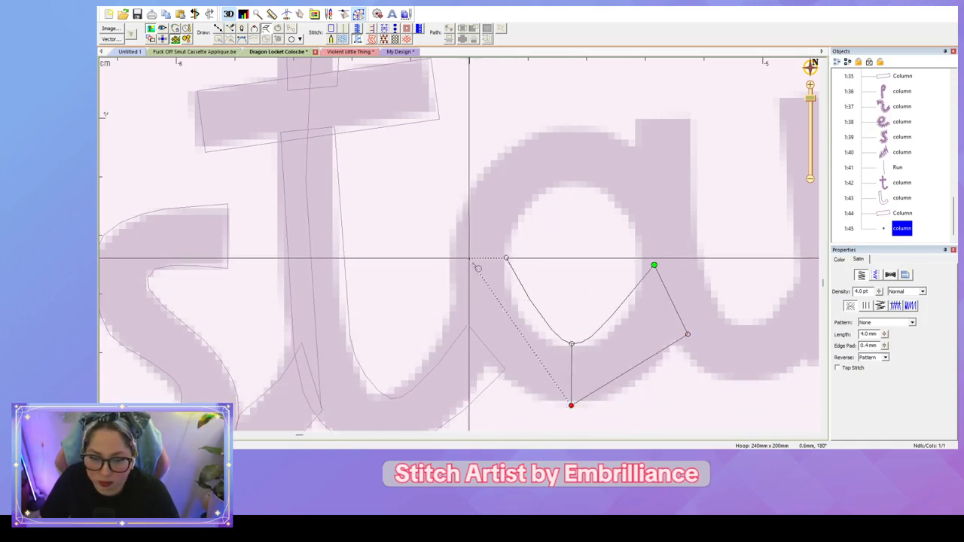
{"action": "left_click", "coordinate": [451, 258]}
{"action": "left_click", "coordinate": [579, 182]}
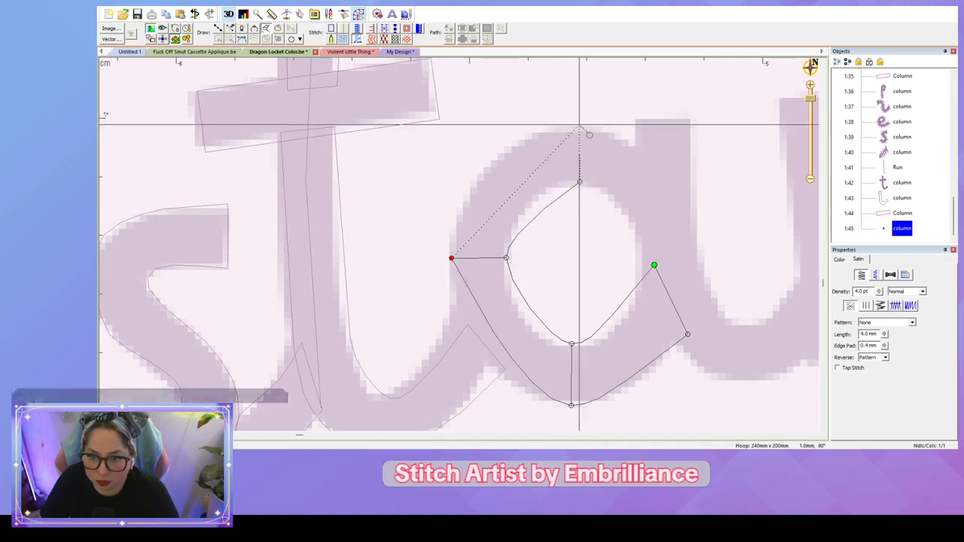
{"action": "left_click", "coordinate": [577, 127]}
{"action": "left_click", "coordinate": [641, 223]}
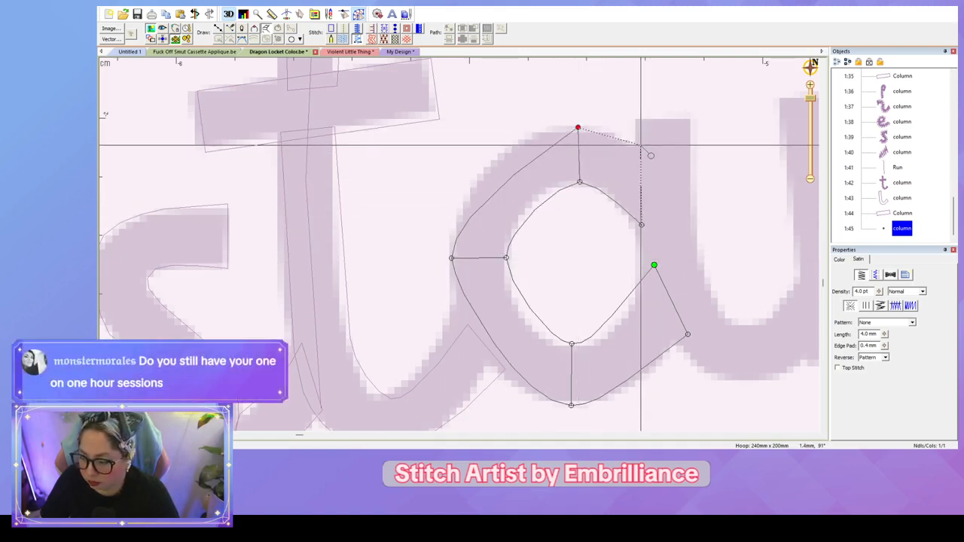
{"action": "left_click", "coordinate": [641, 146]}
{"action": "key", "text": "Return"}
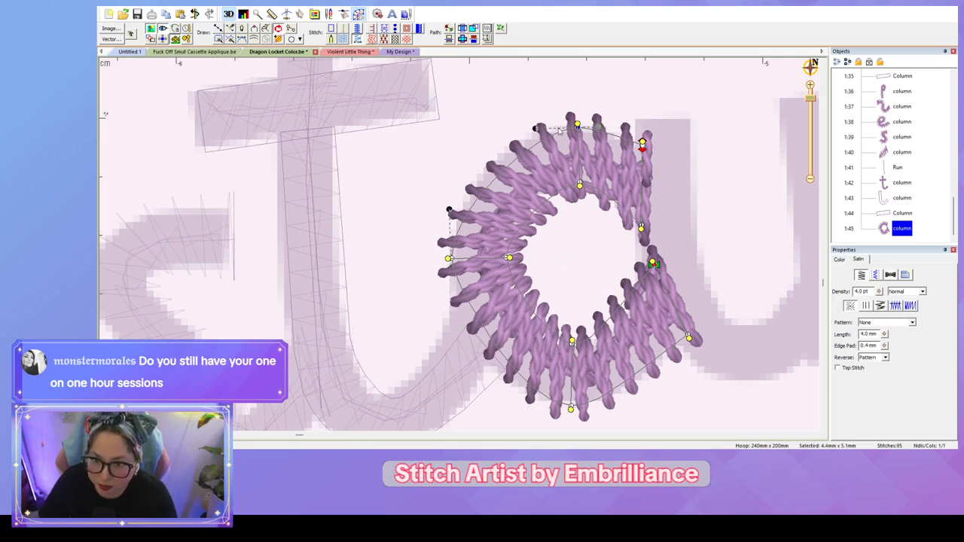
Step: Round out the outer edge of the "a" column along its upper, left and lower curves to follow the artwork
{"action": "left_click_drag", "start_coordinate": [545, 131], "coordinate": [517, 128]}
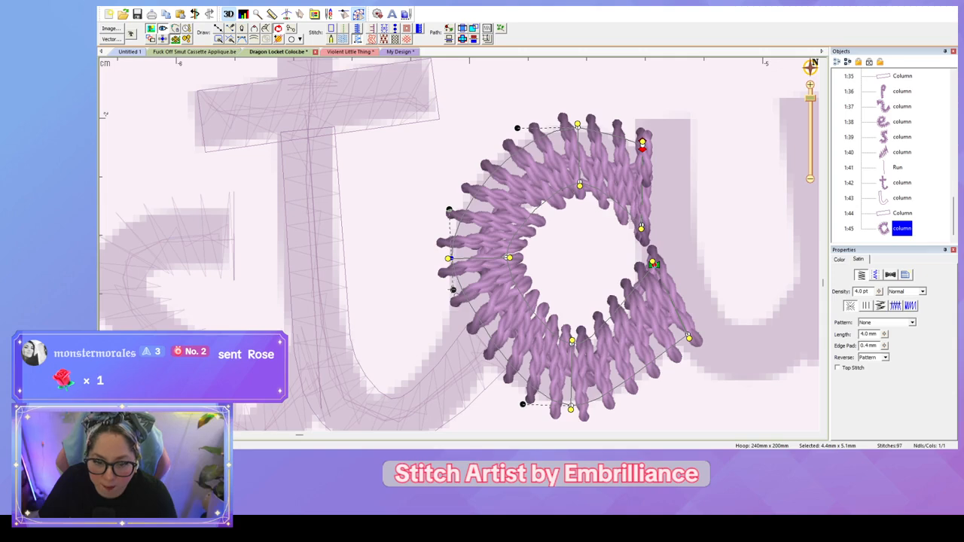
{"action": "left_click_drag", "start_coordinate": [452, 290], "coordinate": [444, 334]}
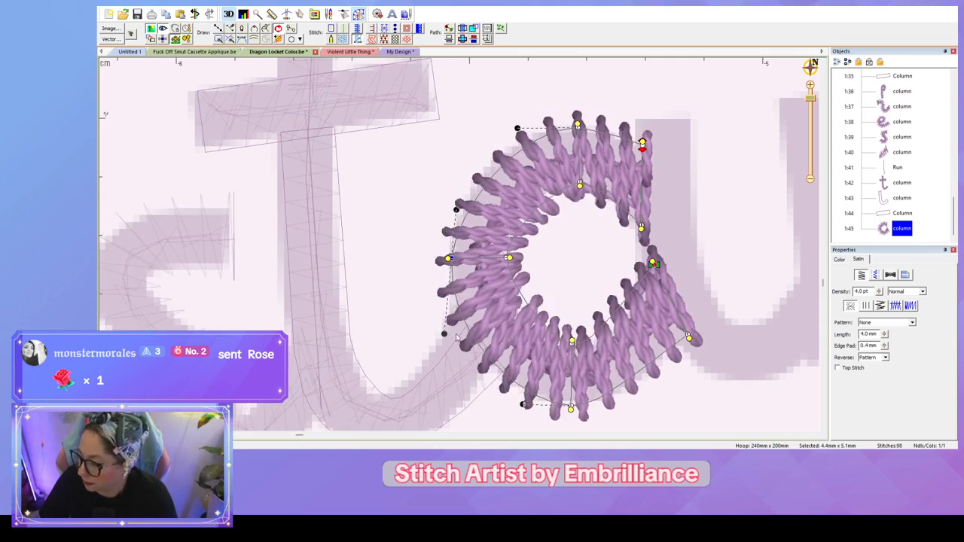
{"action": "left_click_drag", "start_coordinate": [570, 408], "coordinate": [614, 412]}
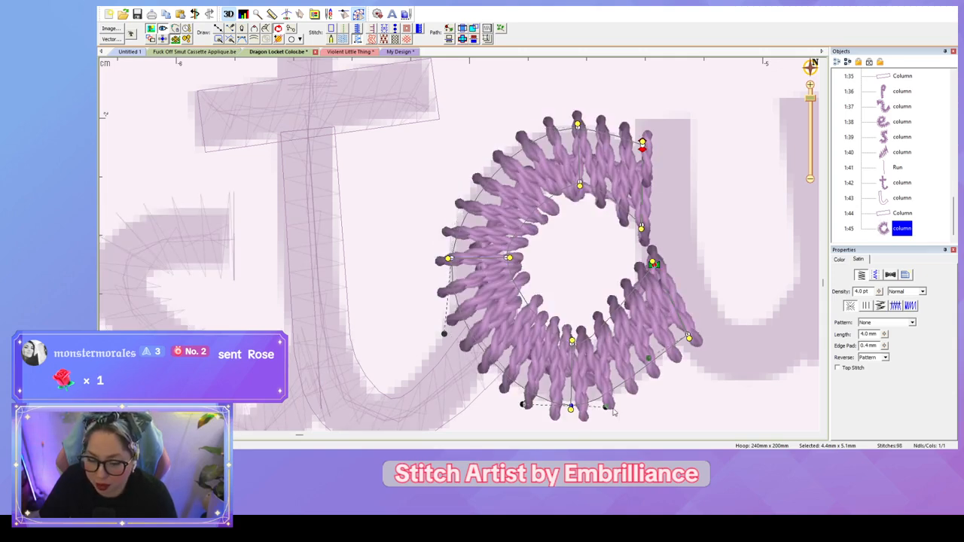
{"action": "left_click_drag", "start_coordinate": [648, 358], "coordinate": [658, 371]}
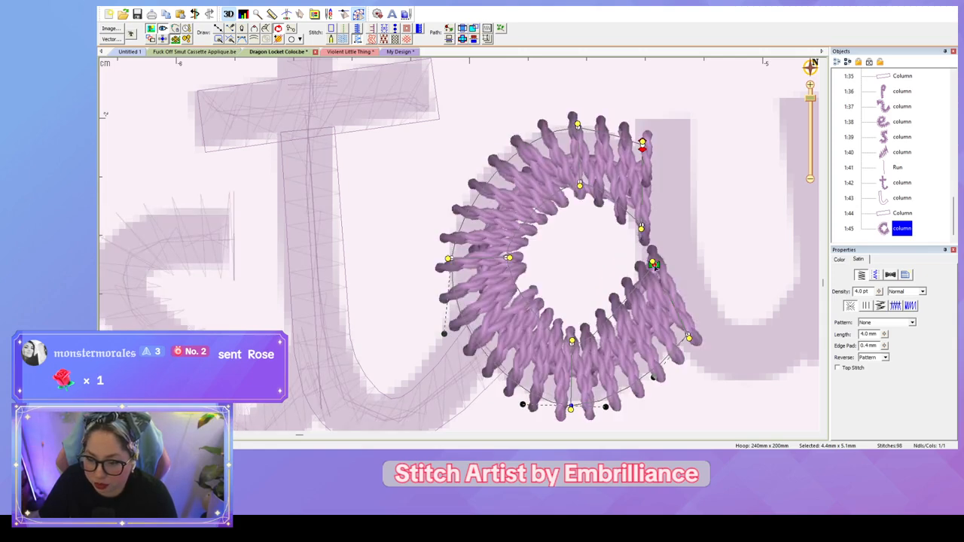
Step: Reshape the inner edge of the "a" column and adjust its inner end points to match the bowl's opening
{"action": "left_click_drag", "start_coordinate": [653, 263], "coordinate": [631, 317]}
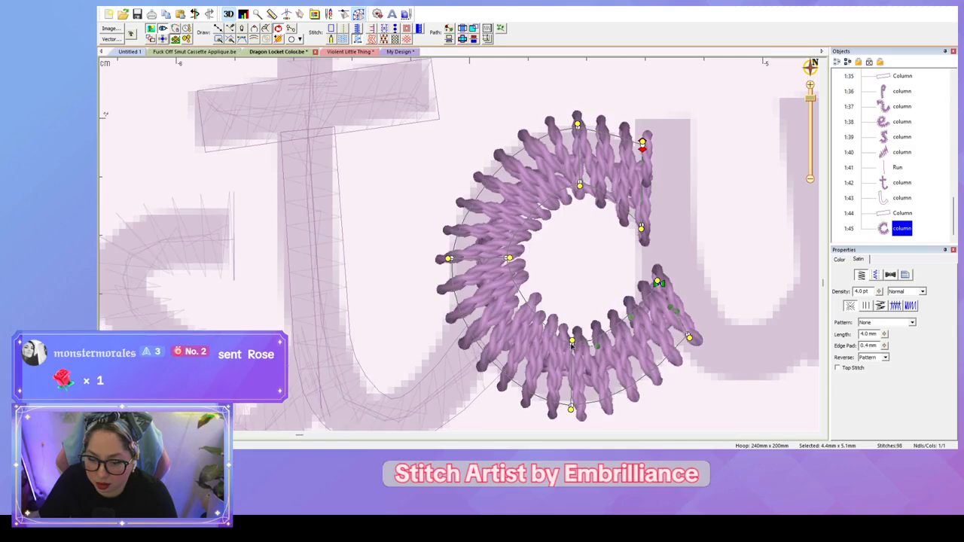
{"action": "left_click", "coordinate": [571, 345]}
{"action": "left_click_drag", "start_coordinate": [548, 343], "coordinate": [520, 344]}
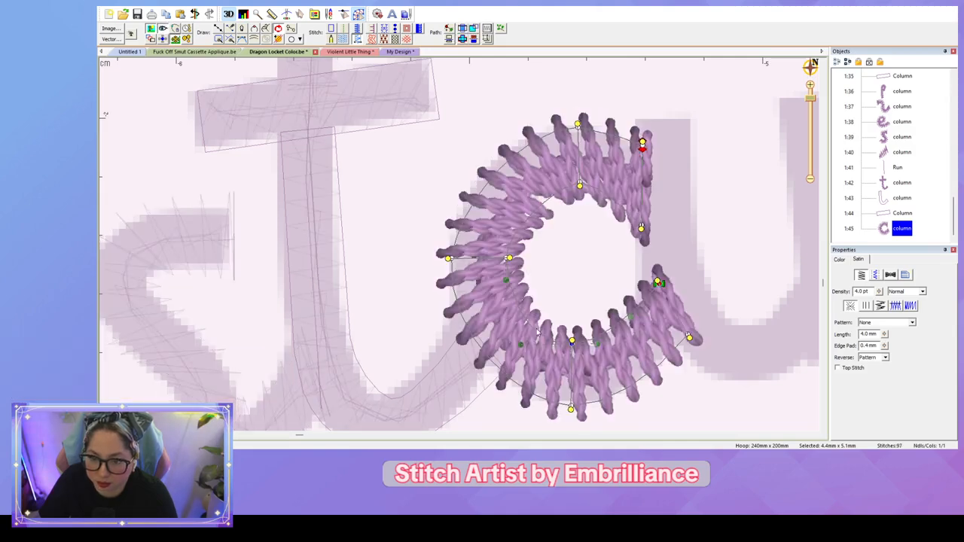
{"action": "left_click_drag", "start_coordinate": [579, 186], "coordinate": [617, 185]}
{"action": "left_click_drag", "start_coordinate": [641, 234], "coordinate": [641, 221]}
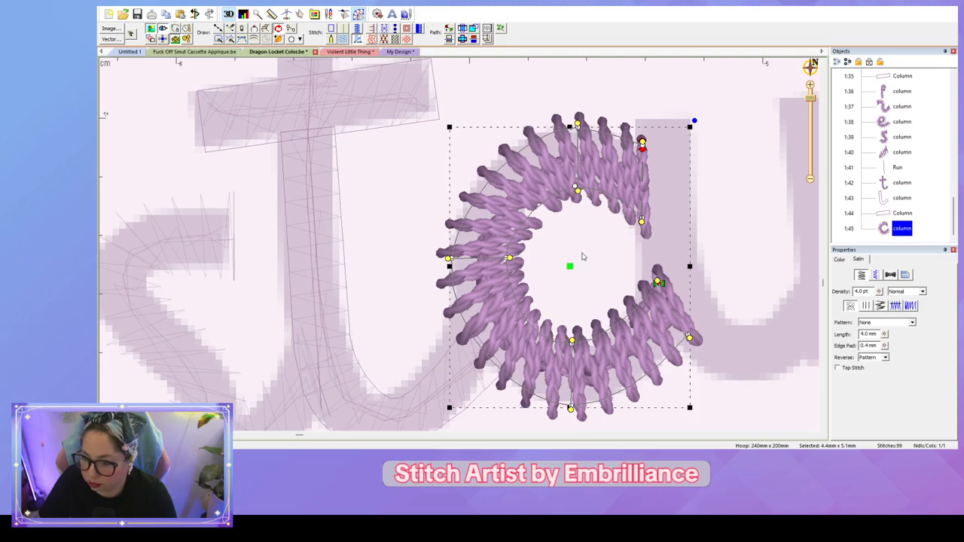
{"action": "left_click", "coordinate": [580, 257]}
Step: Move the stitching start point of the "a" column to its left side, where the tail of the "t" ends
{"action": "scroll", "coordinate": [580, 257], "scroll_direction": "down", "scroll_amount": 2}
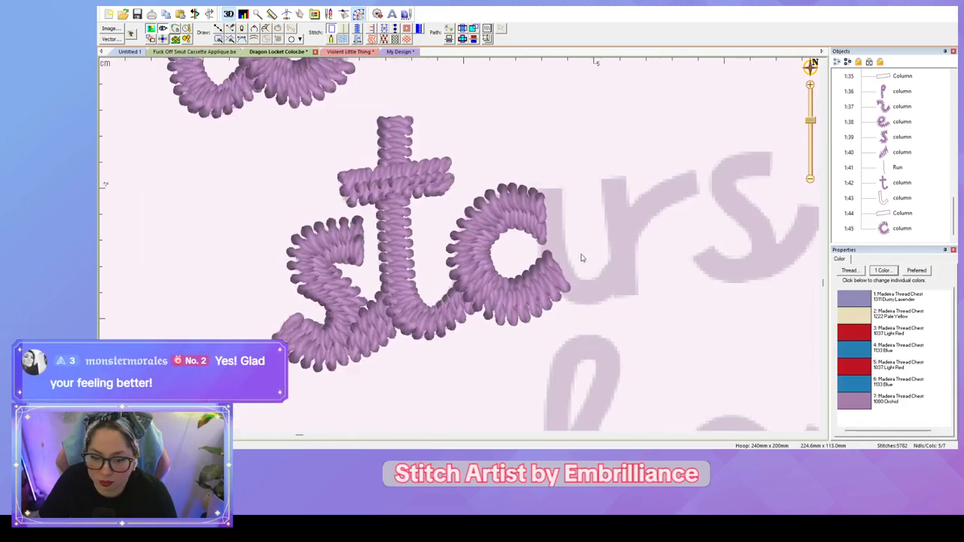
{"action": "left_click", "coordinate": [509, 307]}
{"action": "left_click", "coordinate": [426, 331]}
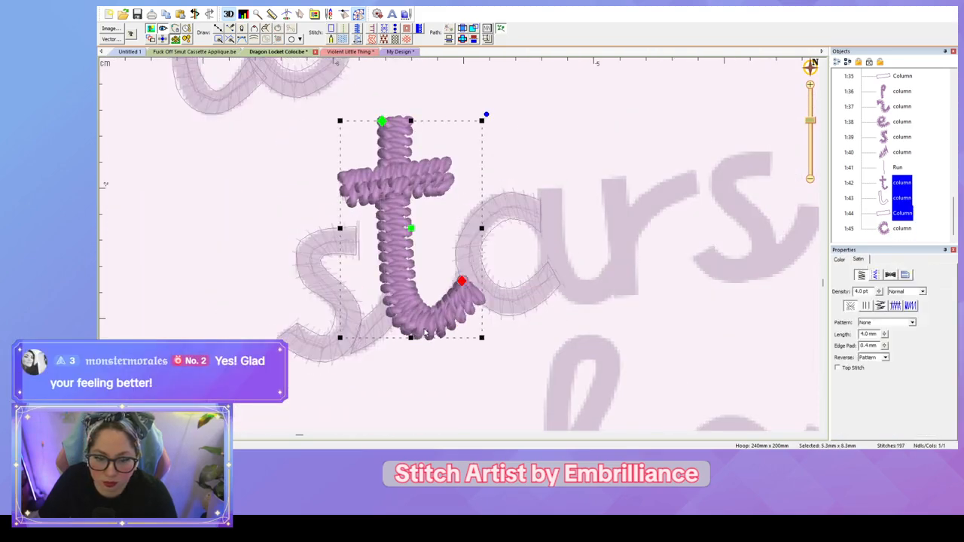
{"action": "left_click", "coordinate": [484, 238]}
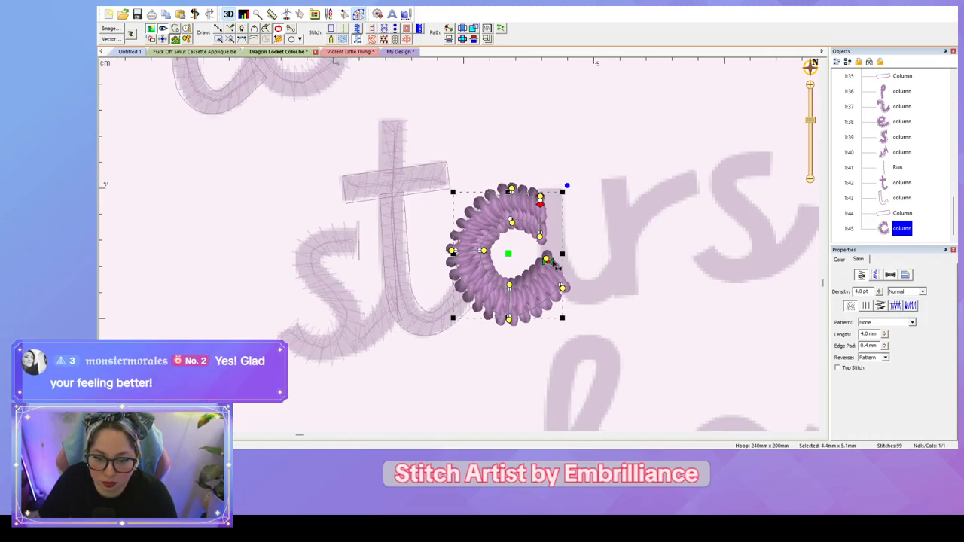
{"action": "left_click_drag", "start_coordinate": [549, 262], "coordinate": [458, 282]}
{"action": "left_click", "coordinate": [509, 349]}
{"action": "scroll", "coordinate": [540, 342], "scroll_direction": "up", "scroll_amount": 2}
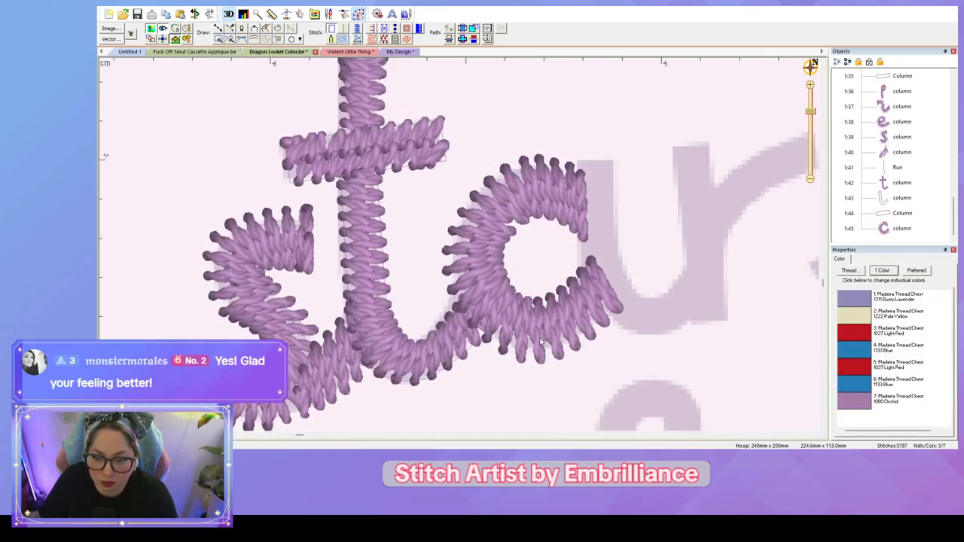
Step: Draw a satin column down the stem of the "a" in "stars" and around its tail to the "r", using five point pairs
{"action": "scroll", "coordinate": [559, 337], "scroll_direction": "up", "scroll_amount": 2}
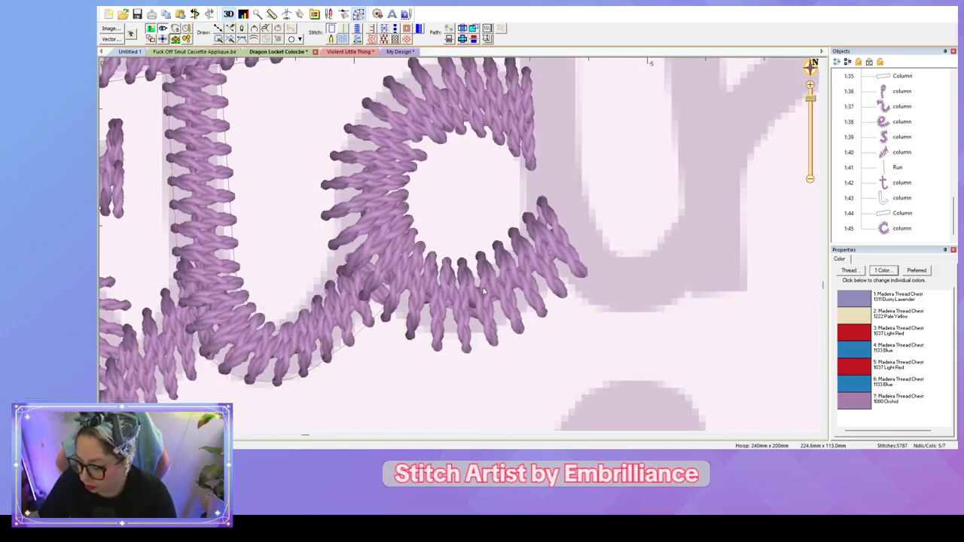
{"action": "scroll", "coordinate": [483, 286], "scroll_direction": "down", "scroll_amount": 2}
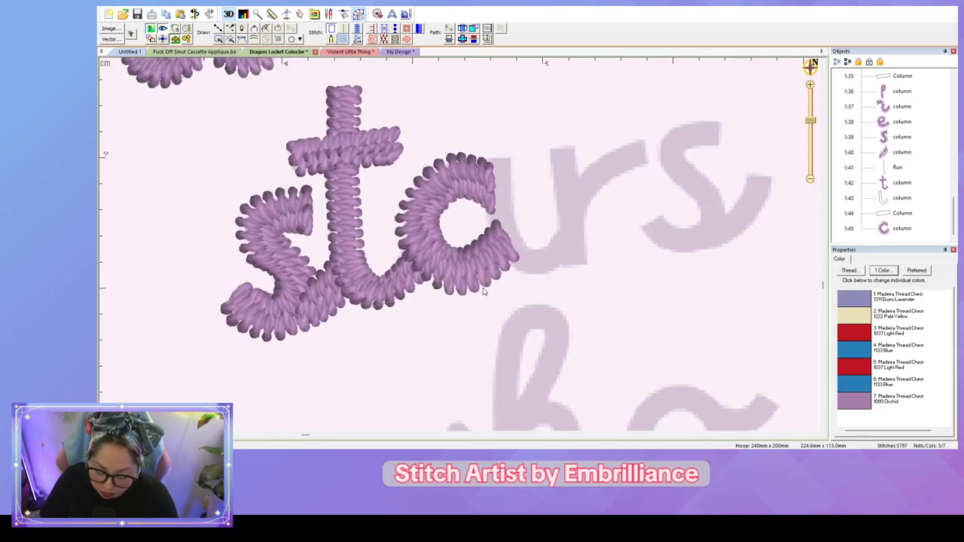
{"action": "scroll", "coordinate": [483, 292], "scroll_direction": "up", "scroll_amount": 1}
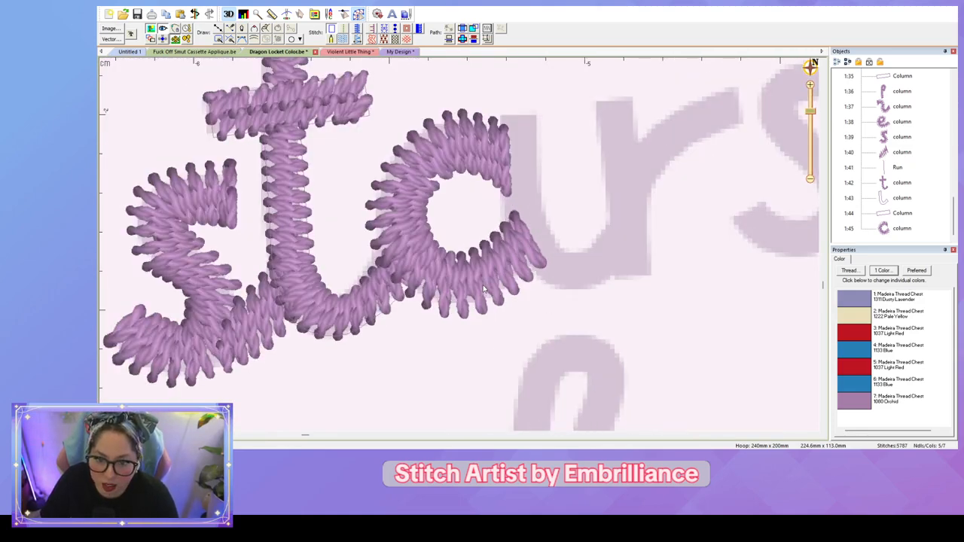
{"action": "scroll", "coordinate": [485, 289], "scroll_direction": "up", "scroll_amount": 1}
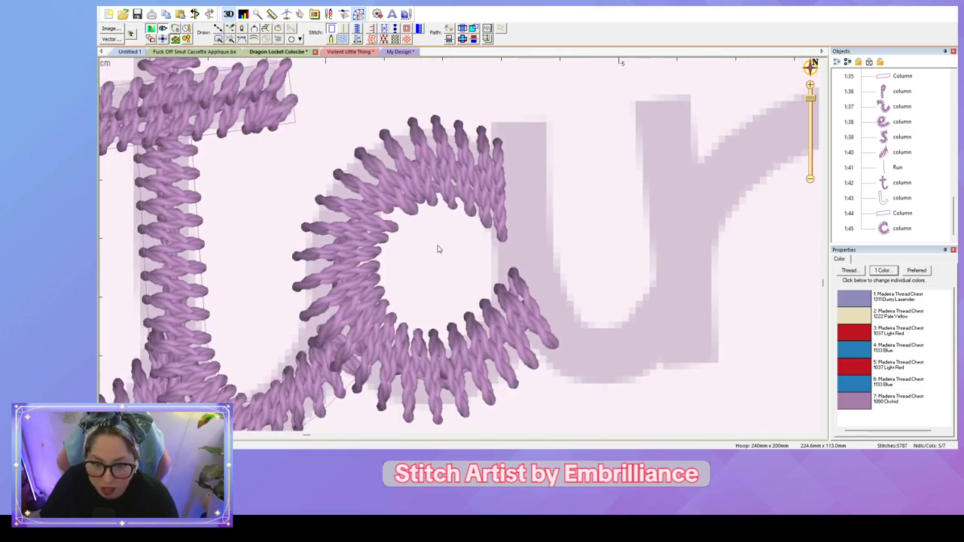
{"action": "key", "text": "a"}
{"action": "left_click", "coordinate": [490, 121]}
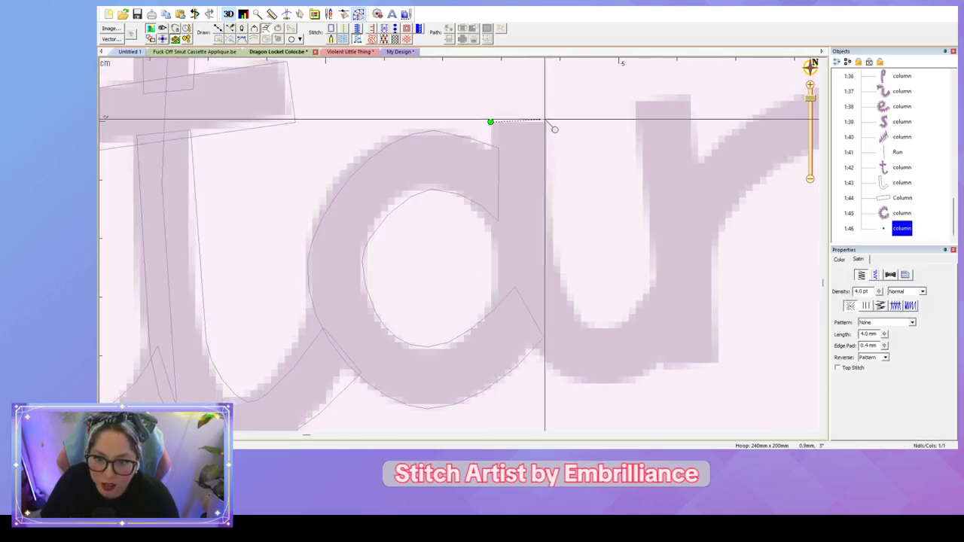
{"action": "left_click", "coordinate": [546, 121]}
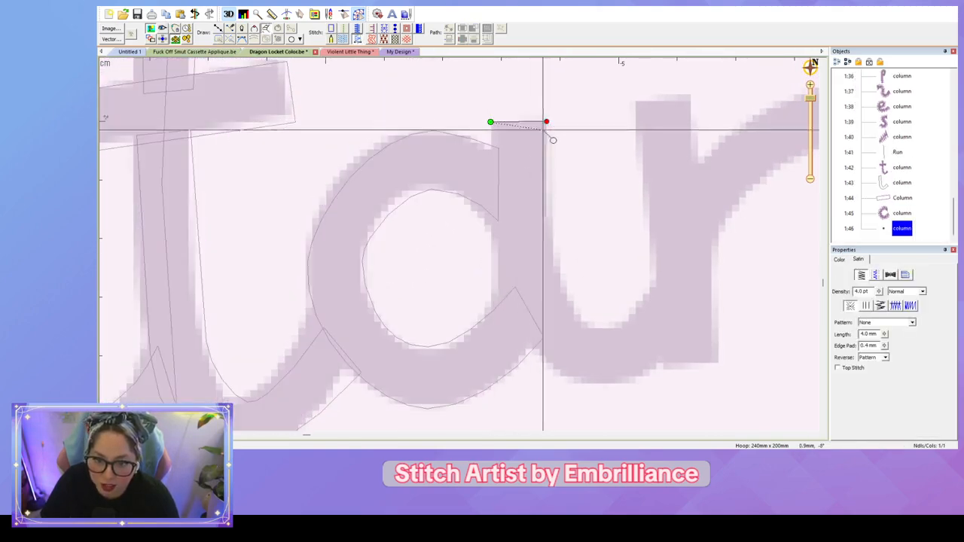
{"action": "left_click", "coordinate": [551, 248]}
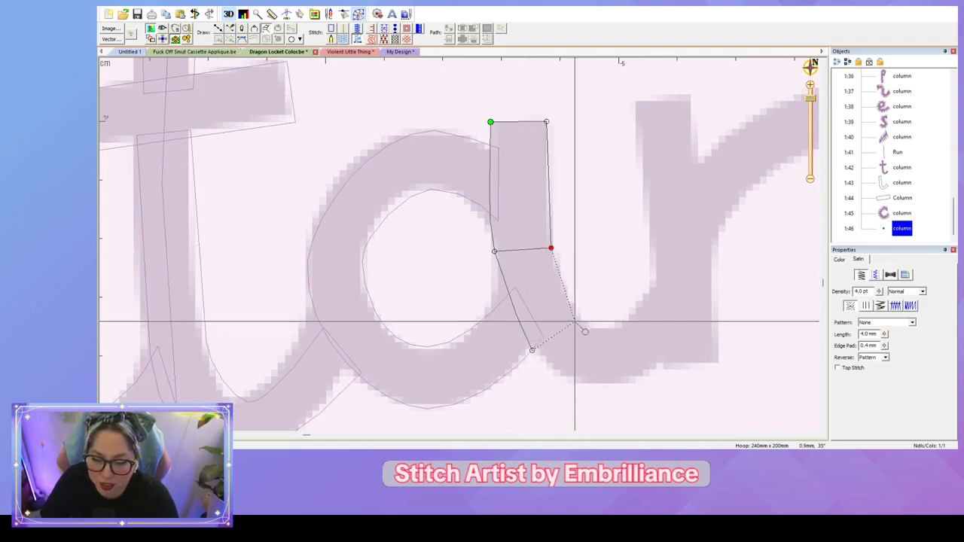
{"action": "left_click", "coordinate": [571, 310]}
{"action": "left_click", "coordinate": [611, 383]}
{"action": "left_click", "coordinate": [604, 324]}
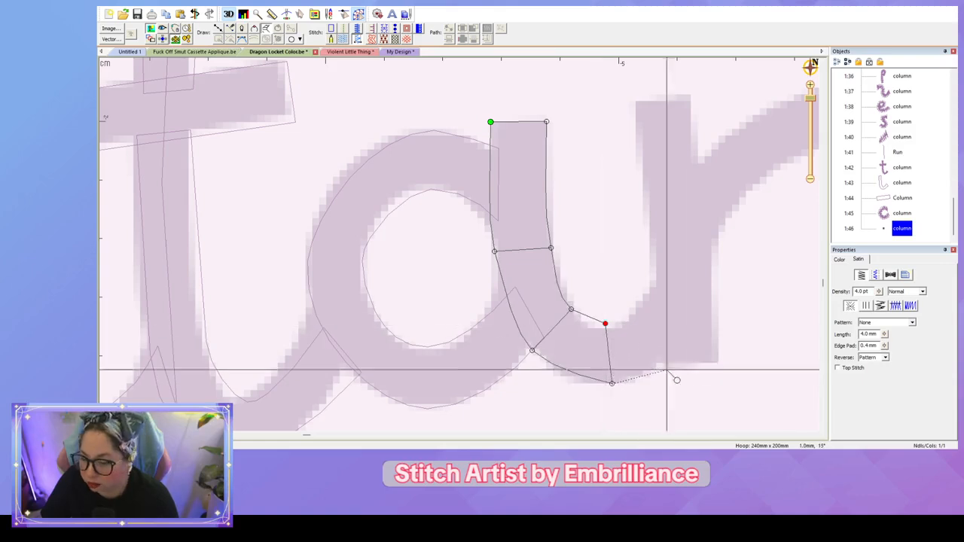
{"action": "left_click", "coordinate": [677, 347]}
{"action": "left_click", "coordinate": [662, 288]}
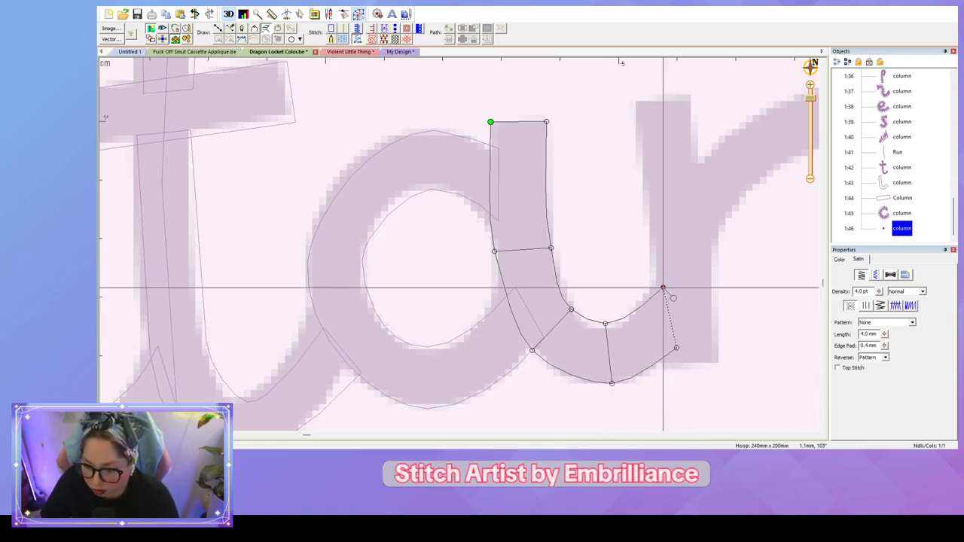
{"action": "key", "text": "Return"}
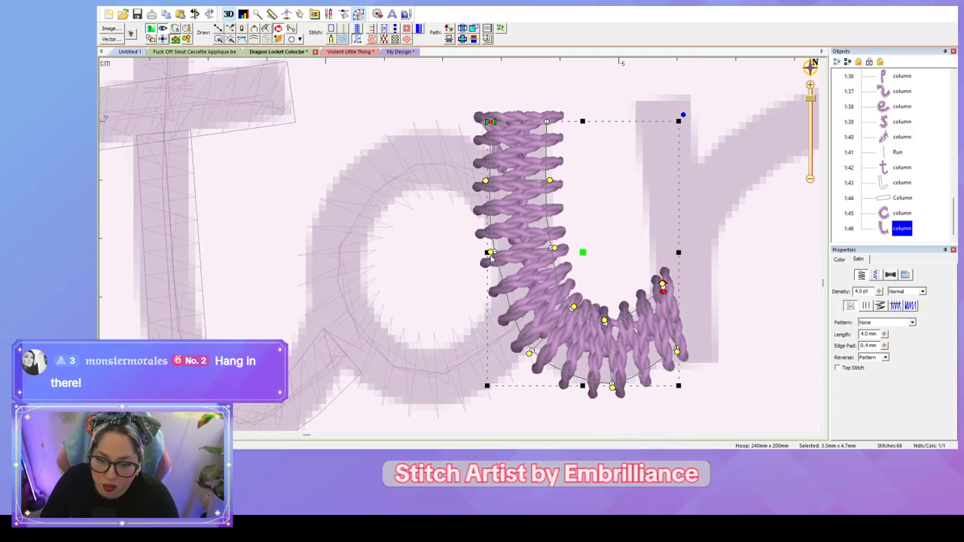
Step: Adjust the curve handles on both long edges of the "a" stem column to smooth its upper part along the artwork
{"action": "left_click_drag", "start_coordinate": [490, 255], "coordinate": [498, 300]}
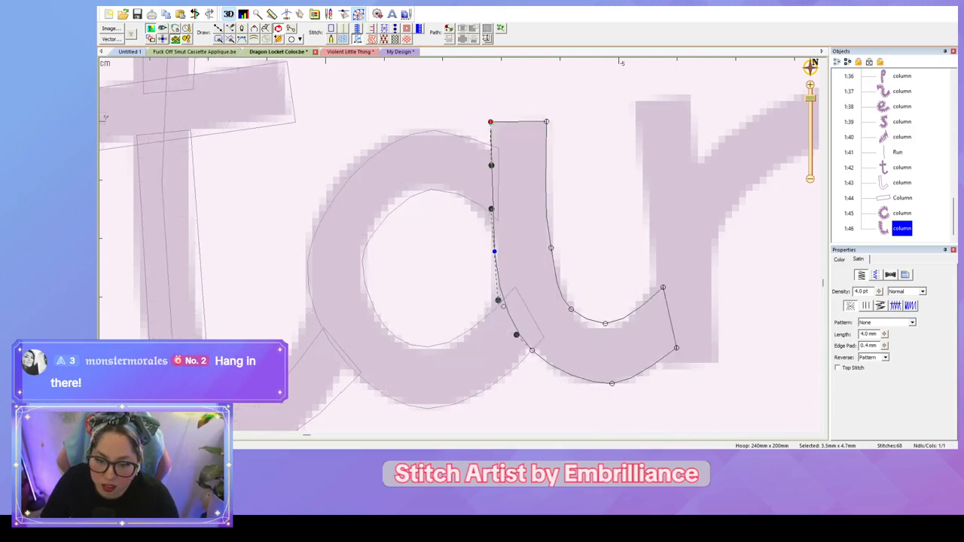
{"action": "left_click", "coordinate": [545, 121]}
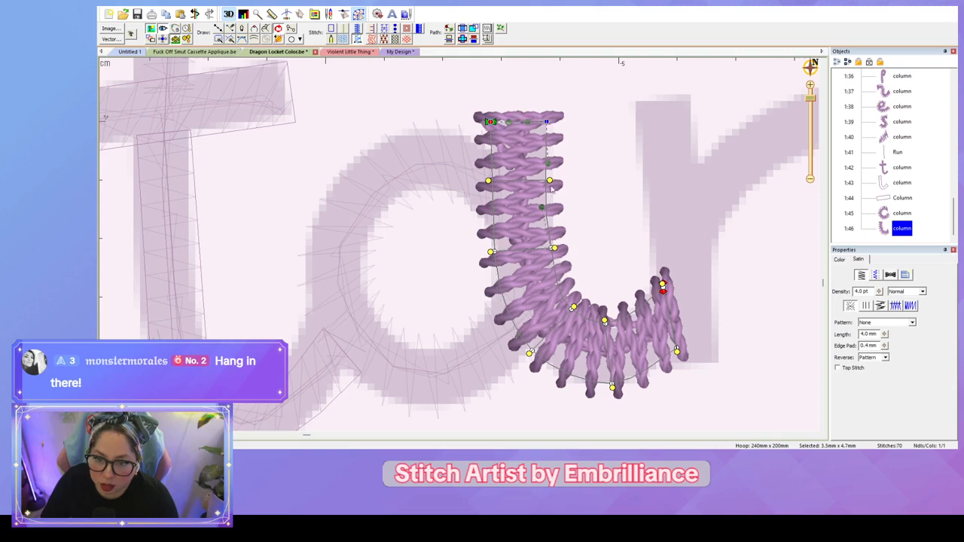
{"action": "left_click_drag", "start_coordinate": [542, 208], "coordinate": [549, 208]}
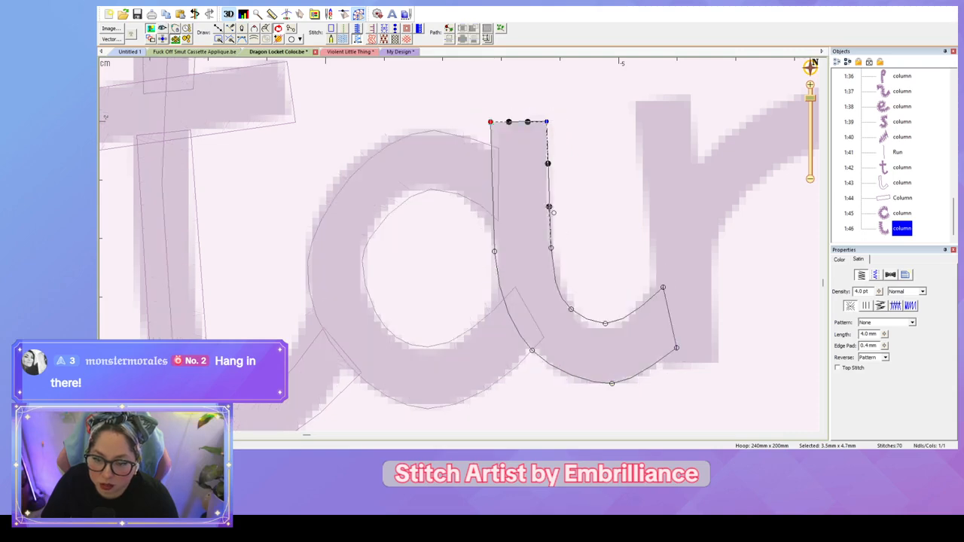
{"action": "left_click", "coordinate": [602, 267]}
Step: Move the stitching start point of the "a" stem column slightly down its outer edge to where the bowl column ends
{"action": "left_click", "coordinate": [463, 226]}
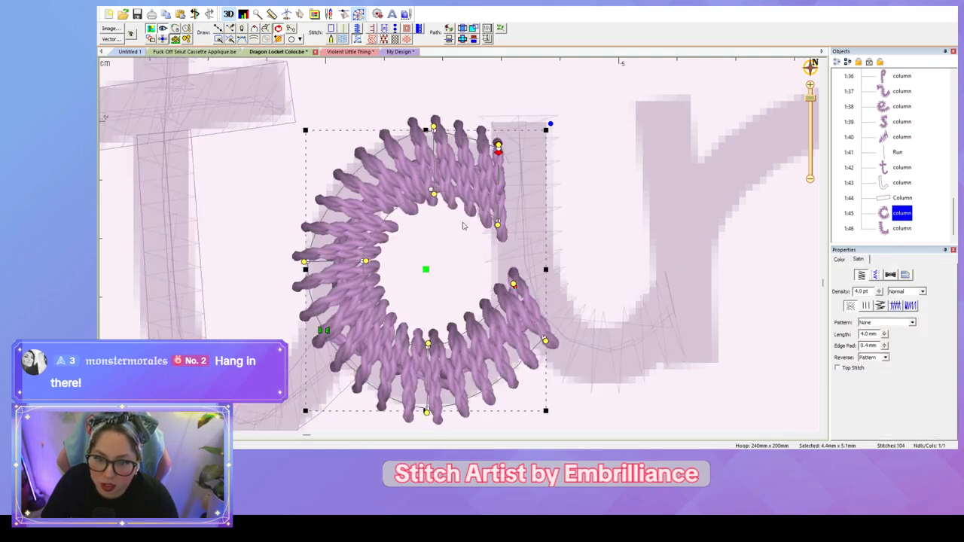
{"action": "left_click", "coordinate": [501, 166]}
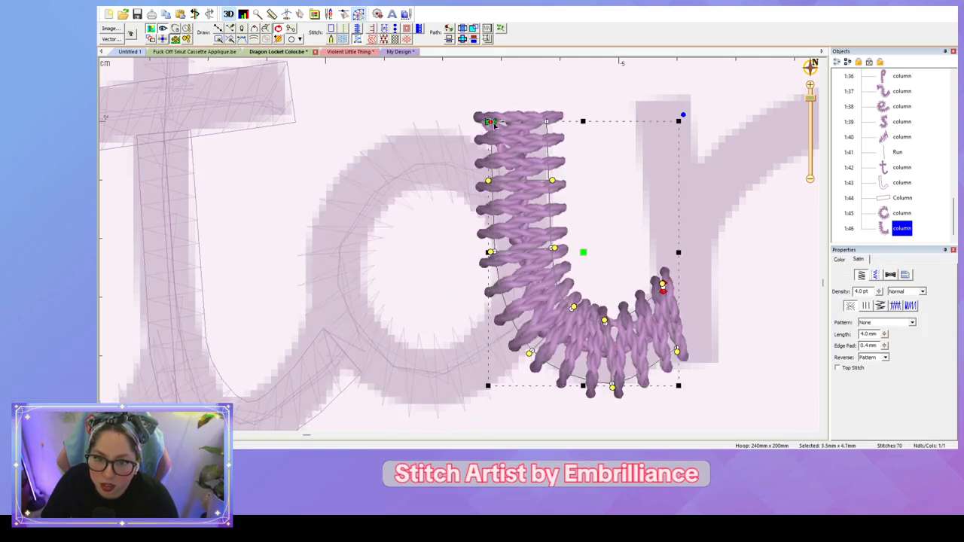
{"action": "left_click_drag", "start_coordinate": [492, 122], "coordinate": [491, 143]}
{"action": "left_click", "coordinate": [456, 149]}
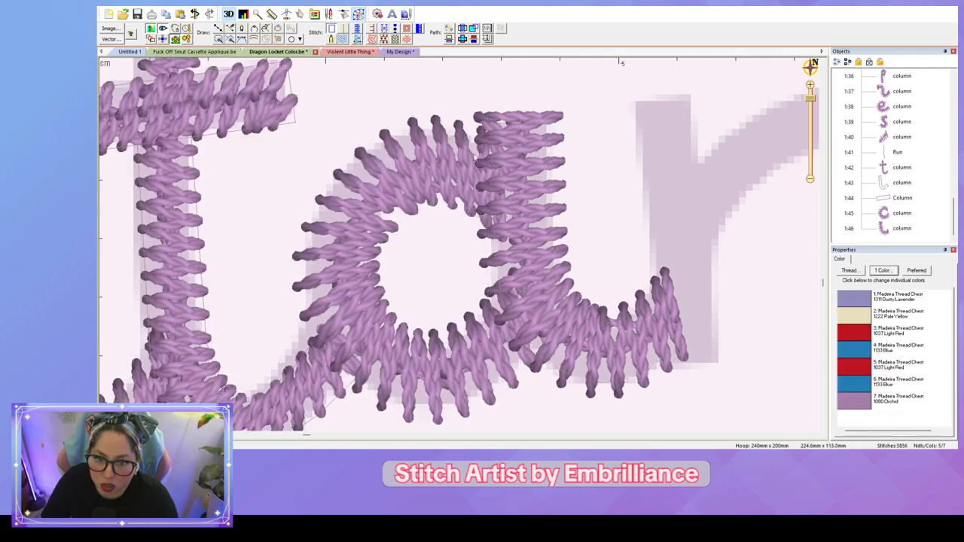
{"action": "left_click", "coordinate": [440, 176]}
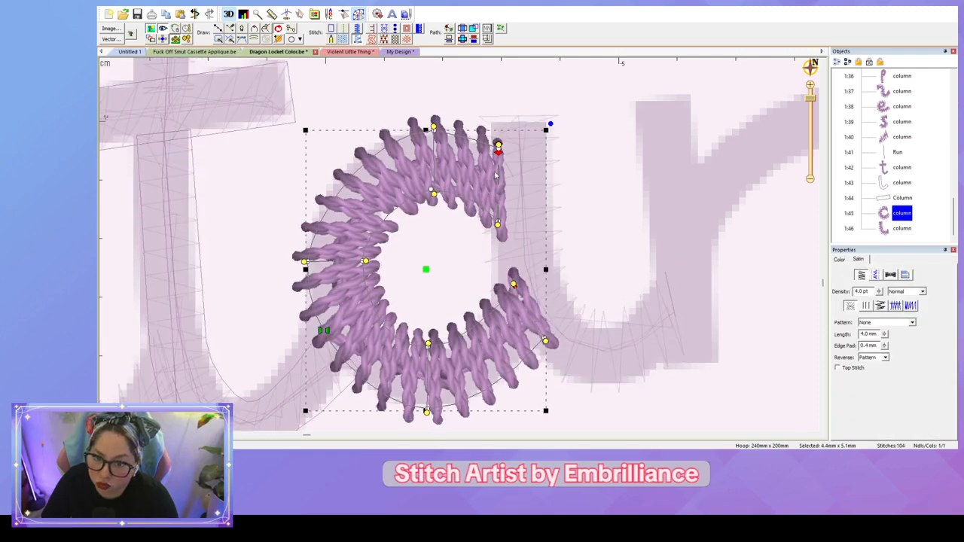
{"action": "left_click", "coordinate": [592, 165]}
{"action": "scroll", "coordinate": [593, 165], "scroll_direction": "down", "scroll_amount": 3}
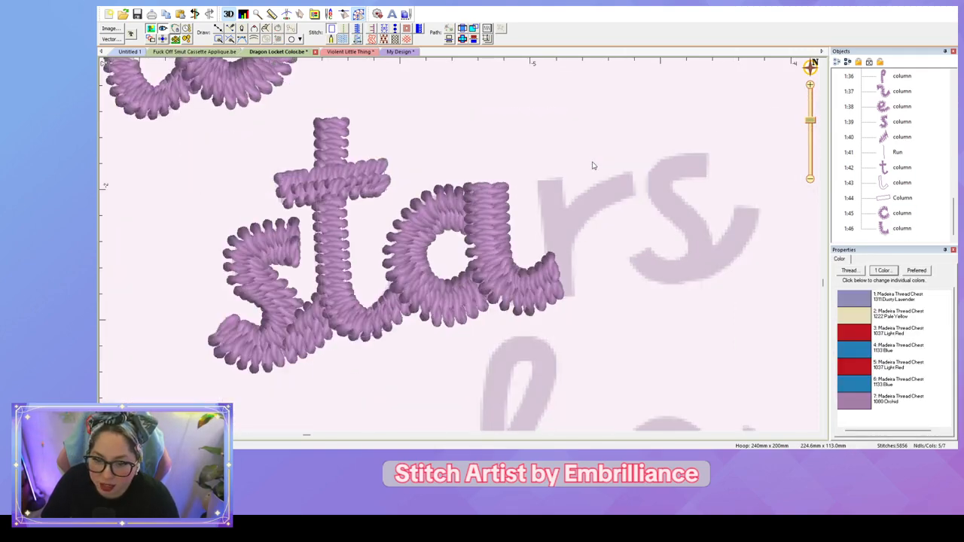
Step: Draw a satin column along the arm of the "r" from its outer tip to the stem with three point pairs, and adjust its stitch angle
{"action": "scroll", "coordinate": [593, 167], "scroll_direction": "up", "scroll_amount": 3}
{"action": "left_click_drag", "start_coordinate": [482, 211], "coordinate": [464, 208]}
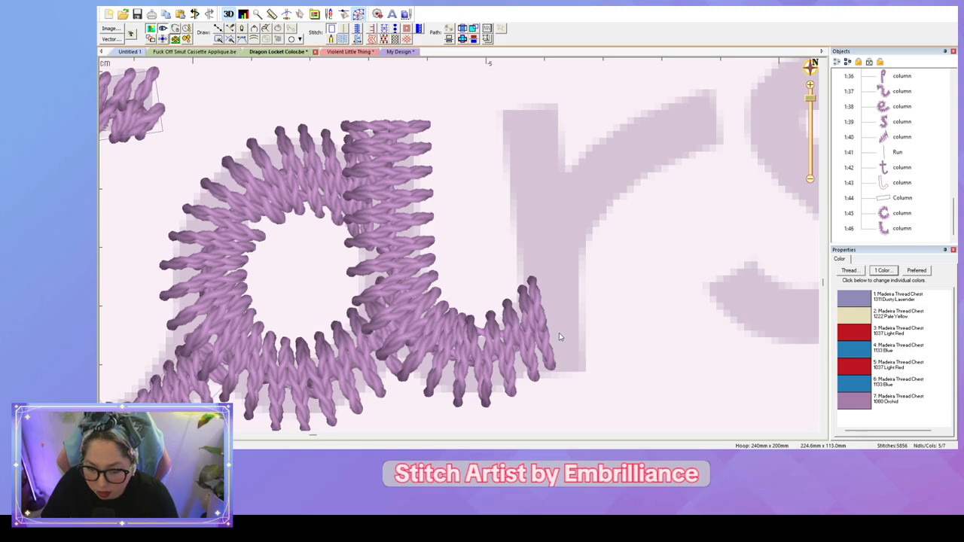
{"action": "key", "text": "c"}
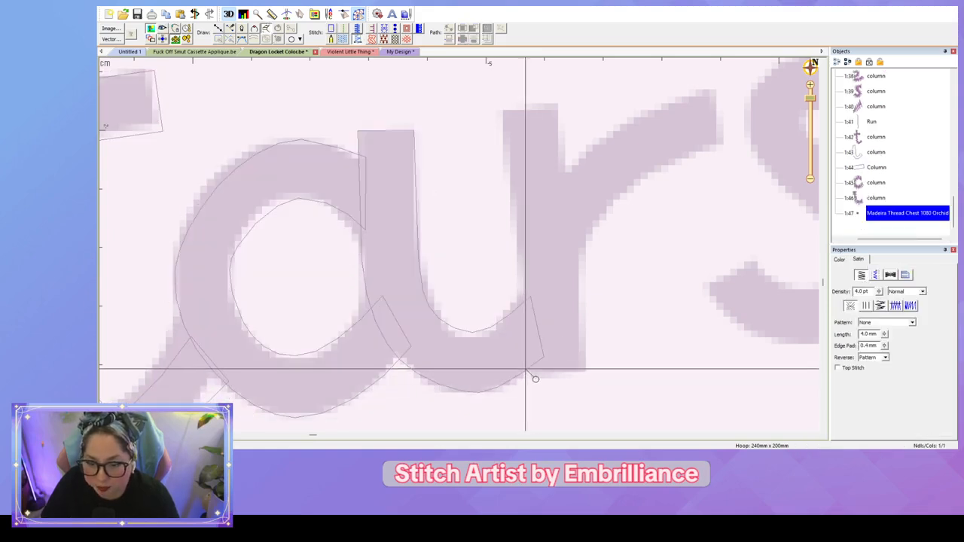
{"action": "left_click", "coordinate": [715, 88]}
{"action": "left_click", "coordinate": [718, 149]}
{"action": "left_click", "coordinate": [631, 115]}
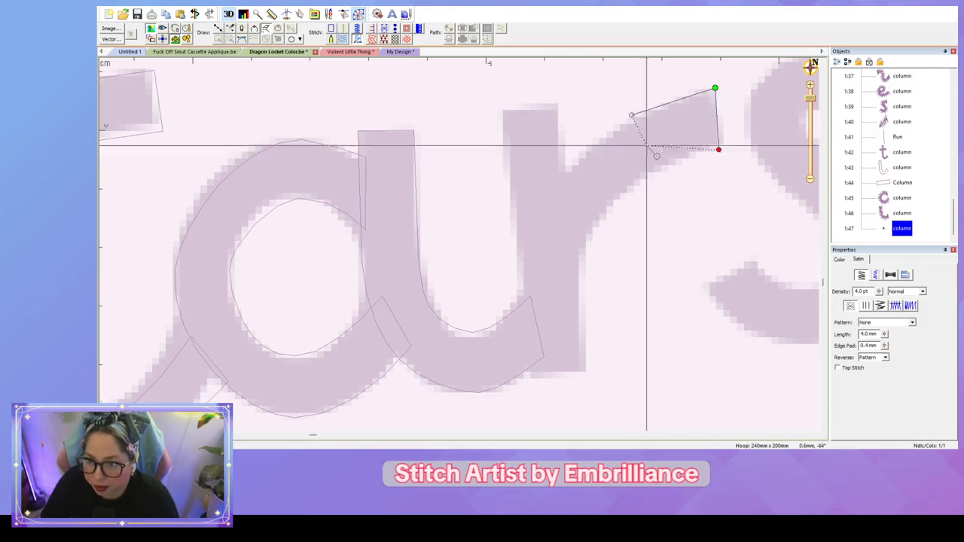
{"action": "left_click", "coordinate": [655, 173]}
{"action": "left_click", "coordinate": [552, 181]}
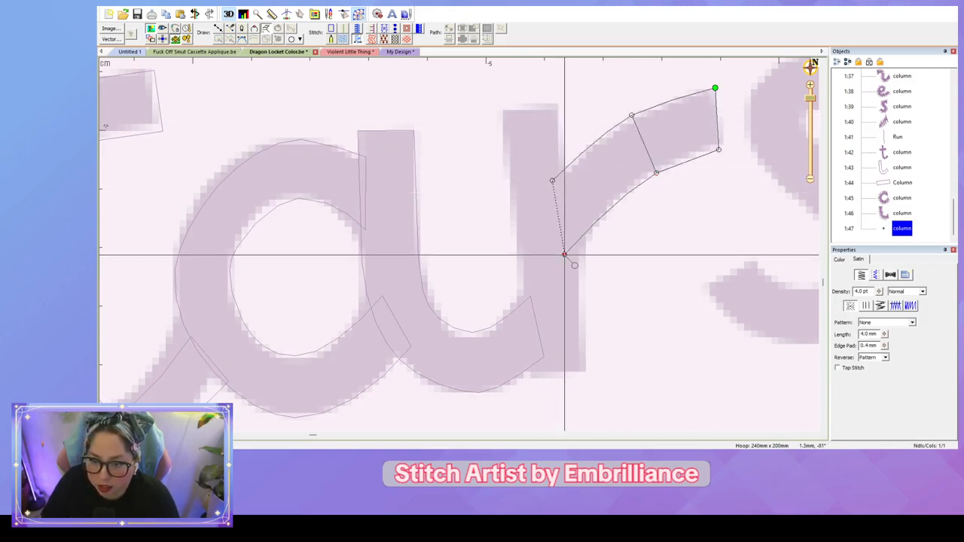
{"action": "left_click", "coordinate": [564, 255]}
{"action": "key", "text": "Return"}
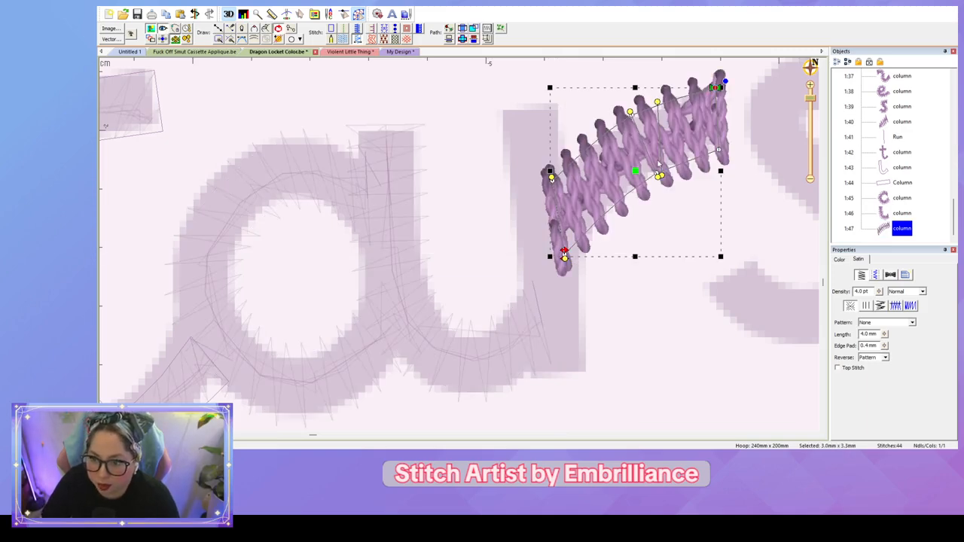
{"action": "left_click_drag", "start_coordinate": [659, 178], "coordinate": [683, 168]}
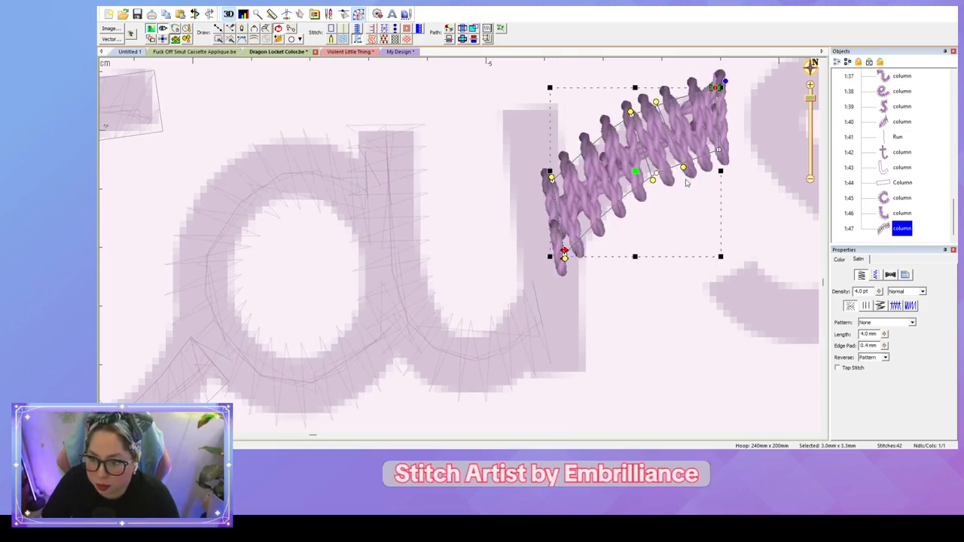
{"action": "left_click", "coordinate": [635, 247]}
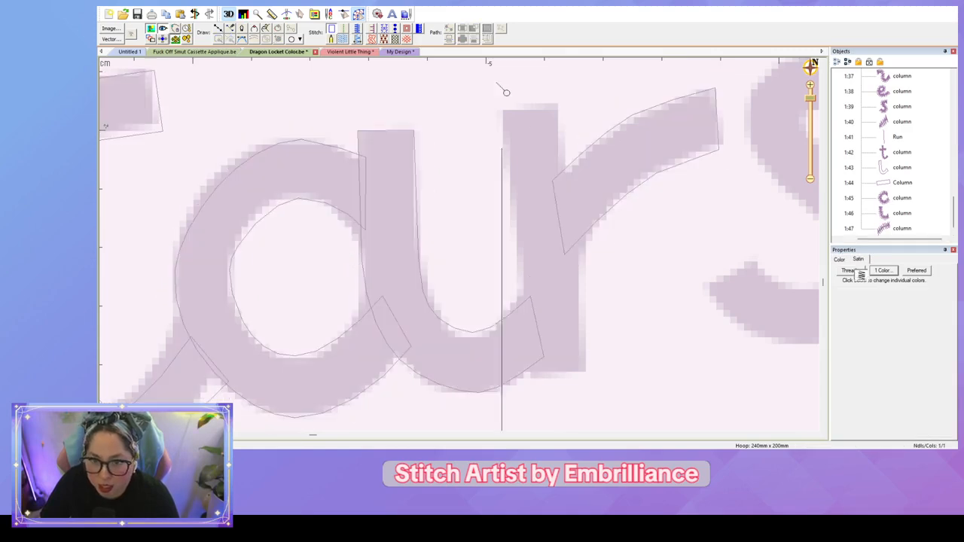
Step: Draw a straight satin column down the stem of the "r" with two point pairs
{"action": "left_click", "coordinate": [504, 109]}
{"action": "left_click", "coordinate": [560, 110]}
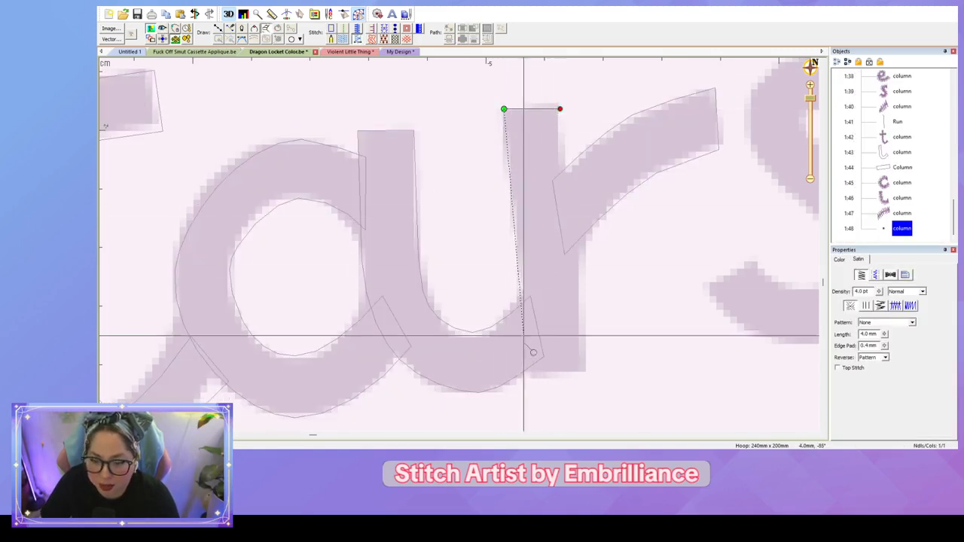
{"action": "left_click", "coordinate": [525, 374]}
{"action": "left_click", "coordinate": [582, 374]}
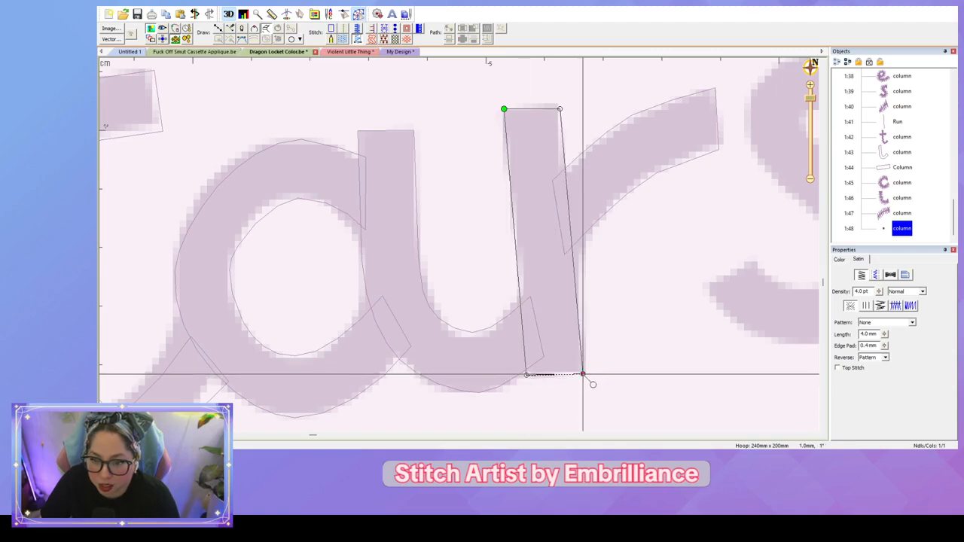
{"action": "key", "text": "Return"}
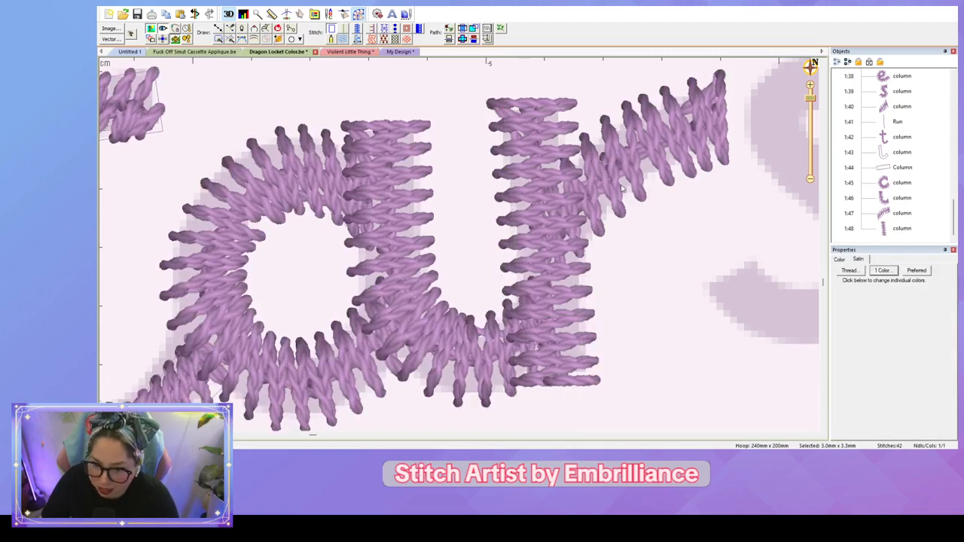
Step: Insert a curved run-stitch line after the "a" stem column, from the end of its tail to the outer tip of the "r" arm
{"action": "left_click", "coordinate": [622, 189]}
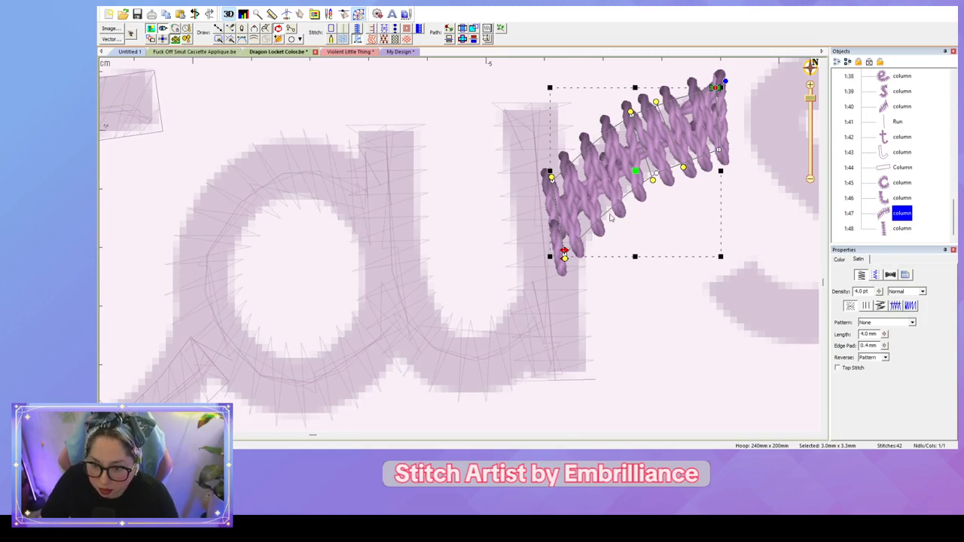
{"action": "left_click", "coordinate": [488, 355]}
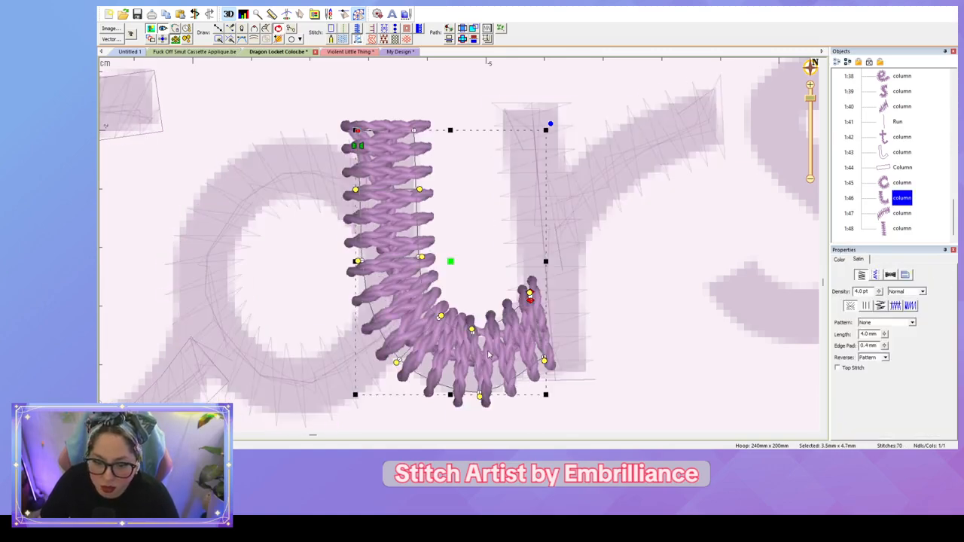
{"action": "key", "text": "l"}
{"action": "left_click", "coordinate": [531, 296]}
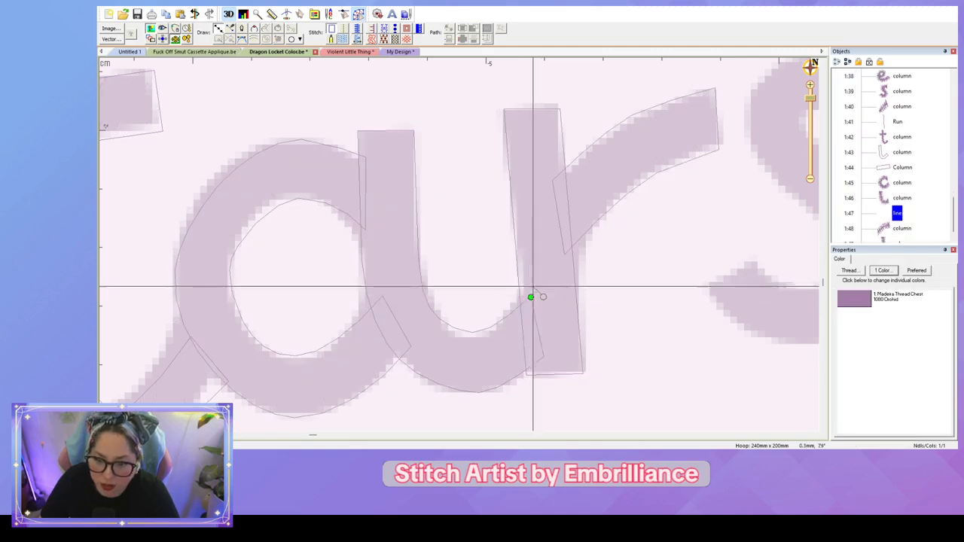
{"action": "left_click", "coordinate": [575, 192]}
{"action": "left_click", "coordinate": [716, 115]}
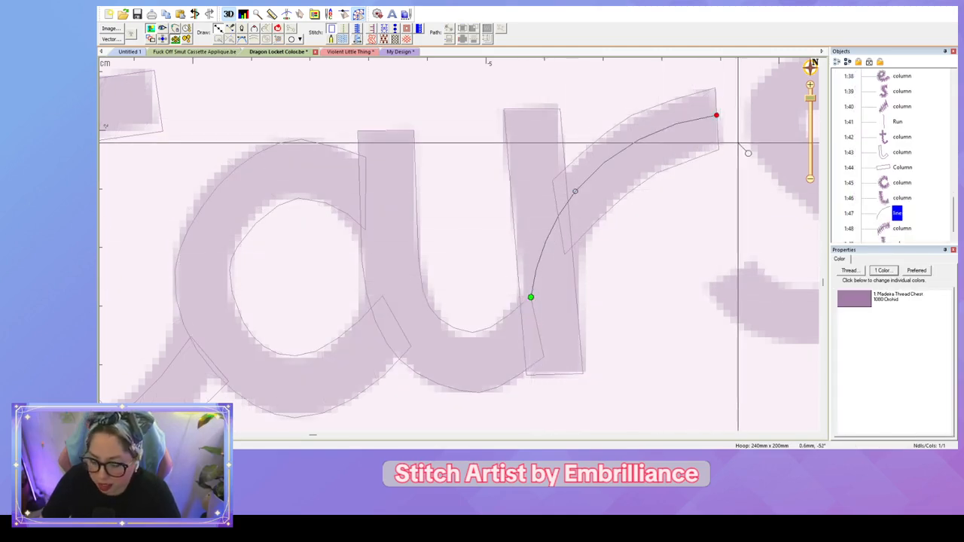
{"action": "key", "text": "Return"}
{"action": "left_click", "coordinate": [342, 30]}
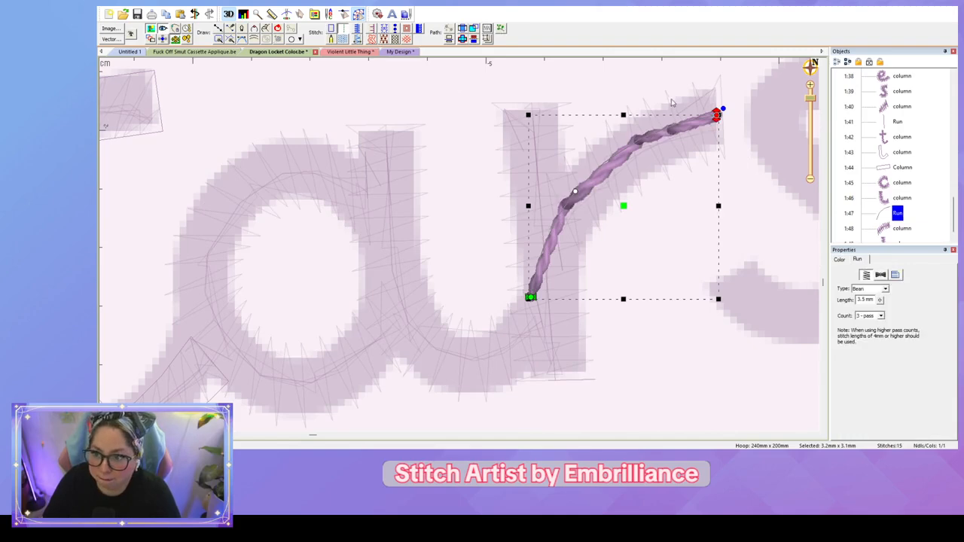
Step: Move the stitching start point of the "r" arm column to the middle of its outer end, where the connecting run ends
{"action": "left_click", "coordinate": [728, 86]}
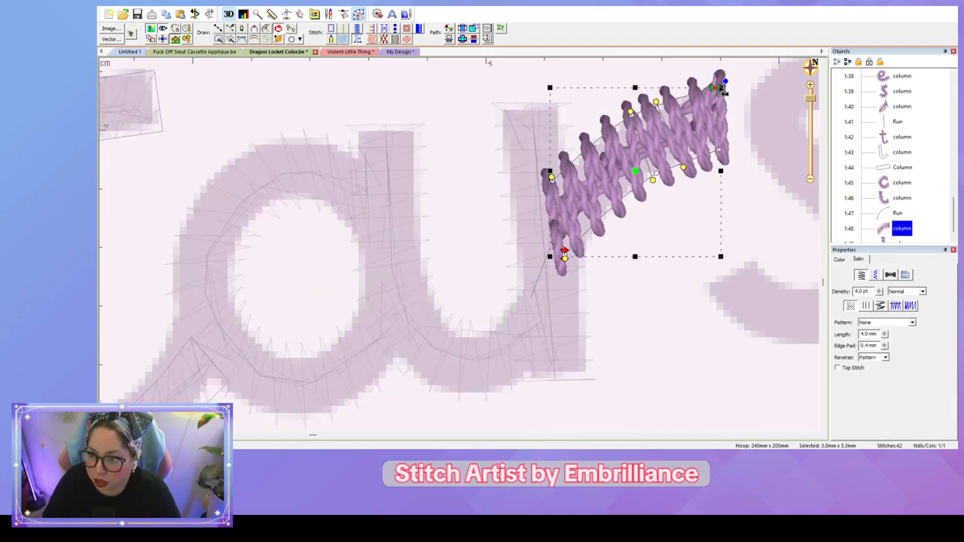
{"action": "left_click_drag", "start_coordinate": [719, 88], "coordinate": [719, 123]}
{"action": "left_click", "coordinate": [690, 226]}
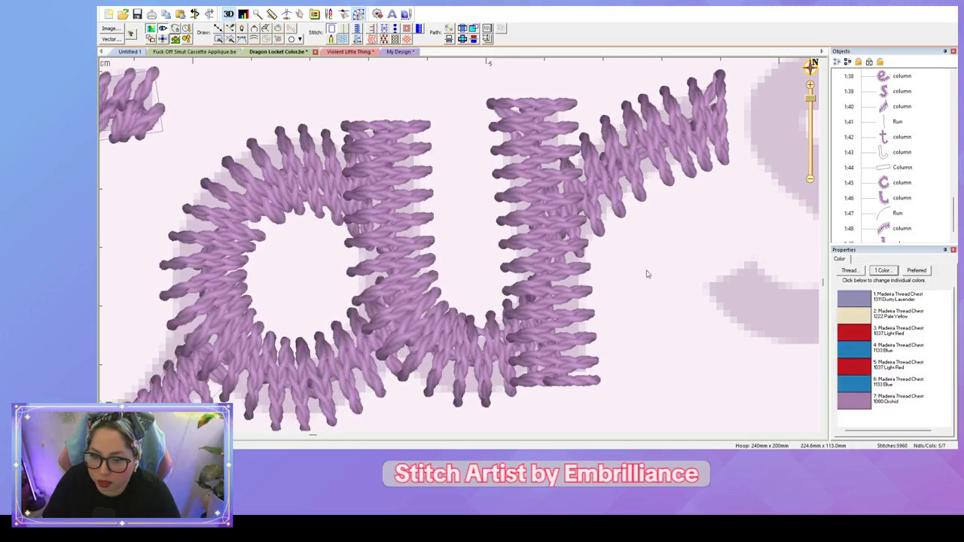
Step: Move the stitching start point of the "r" stem column to the spot where the arm column ends on the stem
{"action": "left_click", "coordinate": [557, 273]}
{"action": "left_click", "coordinate": [608, 173]}
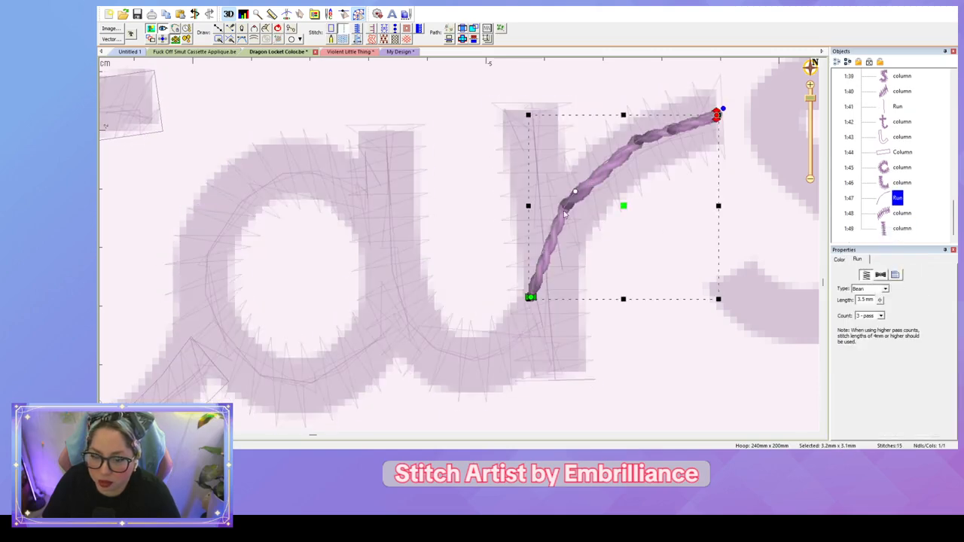
{"action": "left_click", "coordinate": [438, 218]}
{"action": "left_click", "coordinate": [600, 194]}
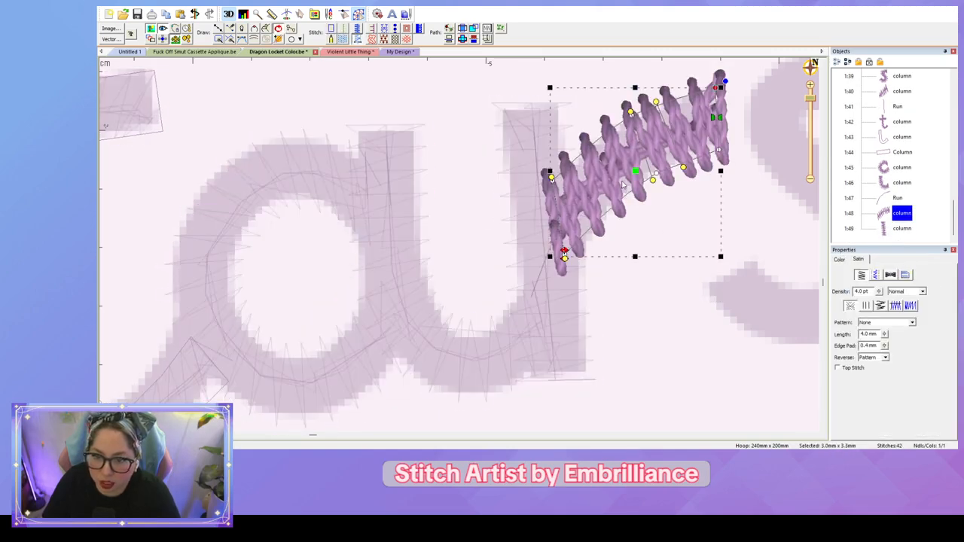
{"action": "mouse_move", "coordinate": [564, 254]}
{"action": "left_mouse_down"}
{"action": "mouse_move", "coordinate": [583, 235]}
{"action": "mouse_move", "coordinate": [578, 246]}
{"action": "left_mouse_up"}
{"action": "left_click", "coordinate": [569, 280]}
{"action": "left_click", "coordinate": [568, 280]}
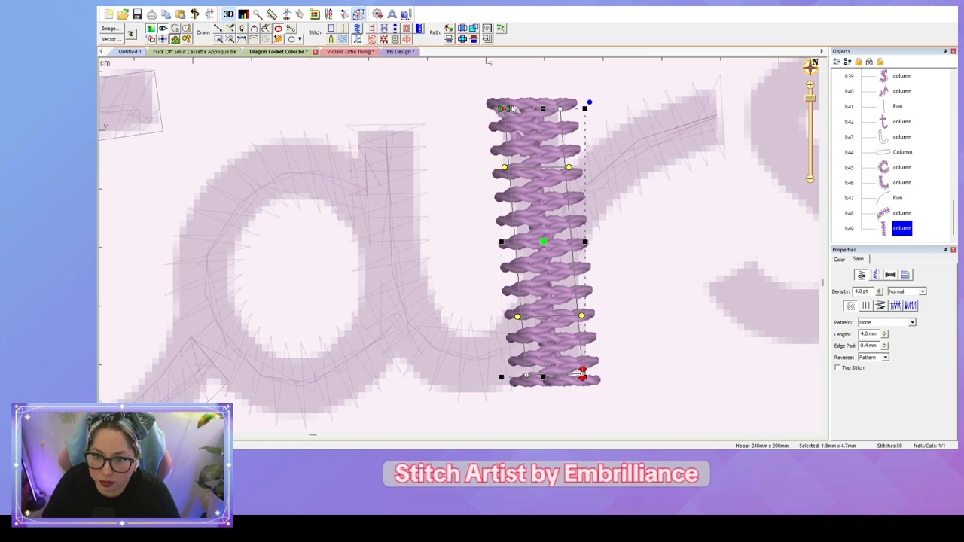
{"action": "left_click", "coordinate": [652, 290]}
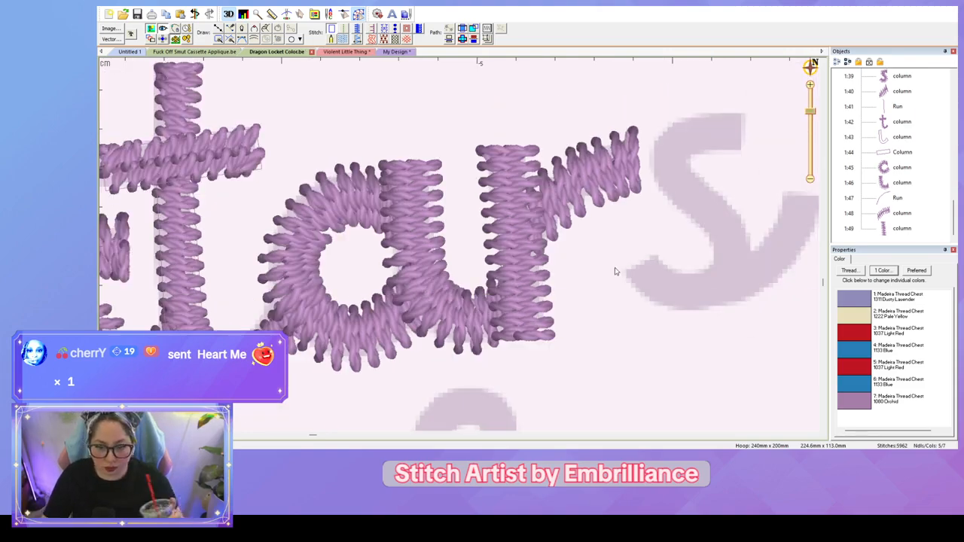
Step: Move the stitching end point of the "r" stem column from its foot to the upper right corner of the stem
{"action": "scroll", "coordinate": [614, 271], "scroll_direction": "down", "scroll_amount": 4}
{"action": "scroll", "coordinate": [615, 274], "scroll_direction": "down", "scroll_amount": 3}
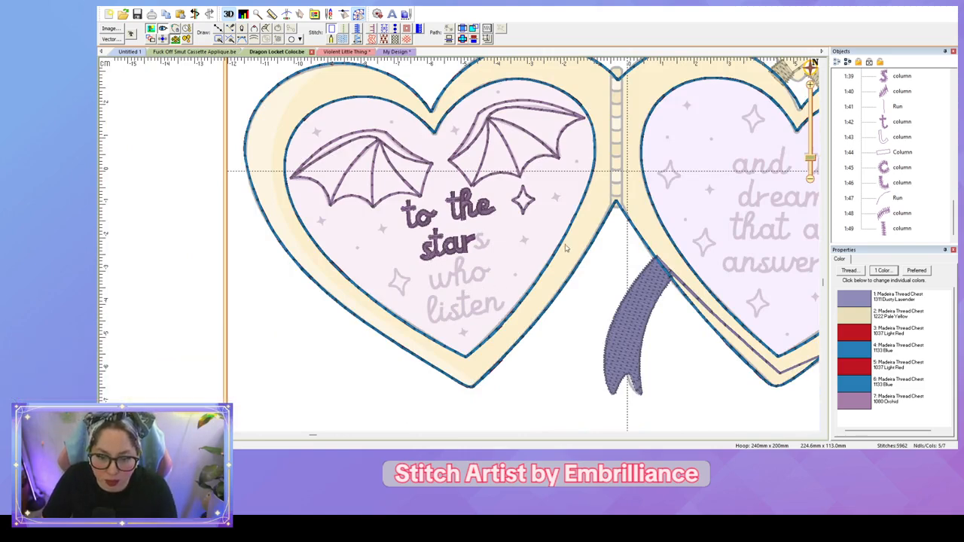
{"action": "scroll", "coordinate": [566, 248], "scroll_direction": "up", "scroll_amount": 5}
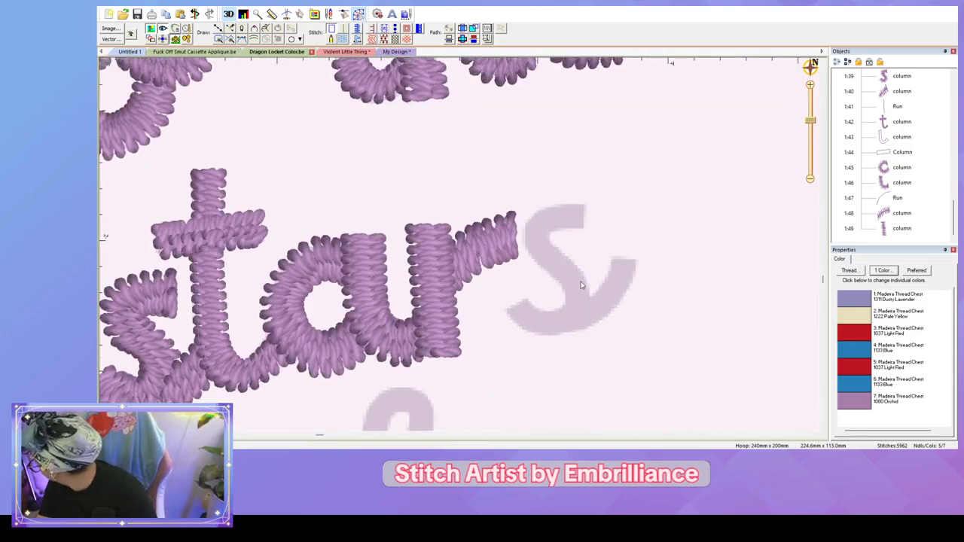
{"action": "scroll", "coordinate": [580, 285], "scroll_direction": "up", "scroll_amount": 4}
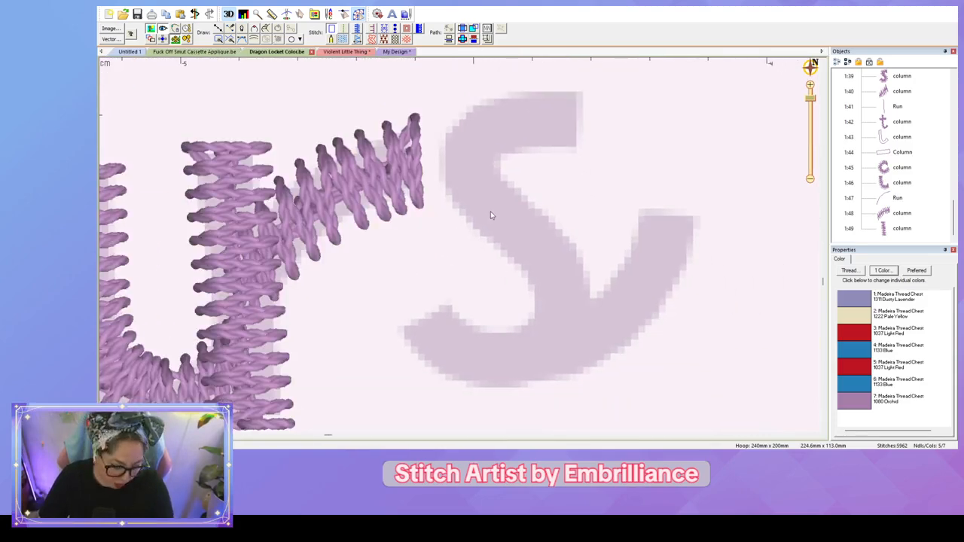
{"action": "left_click", "coordinate": [333, 180]}
{"action": "left_click", "coordinate": [222, 174]}
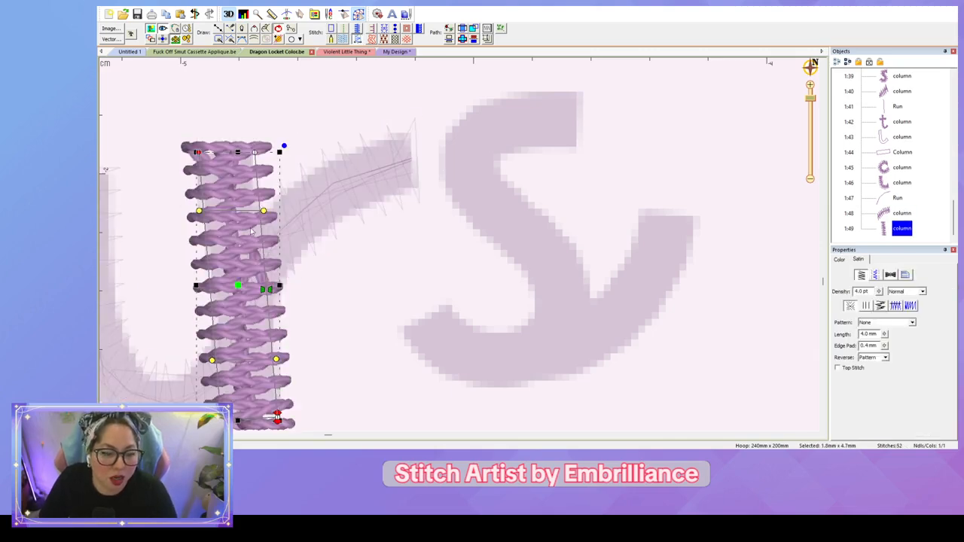
{"action": "left_click_drag", "start_coordinate": [277, 416], "coordinate": [276, 152]}
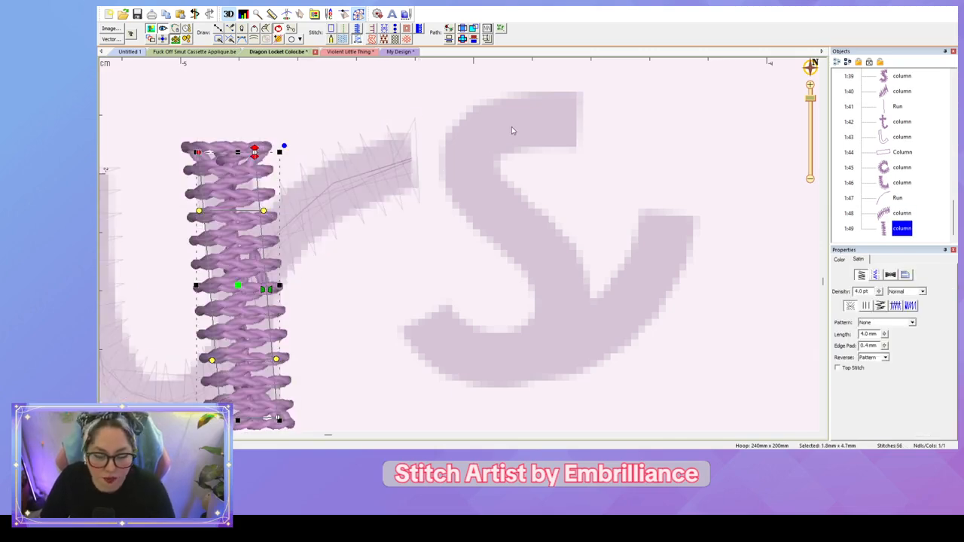
Step: Draw a satin column along the upper curve and diagonal of the final "s" of "stars" with five point pairs
{"action": "key", "text": "c"}
{"action": "left_click", "coordinate": [577, 92]}
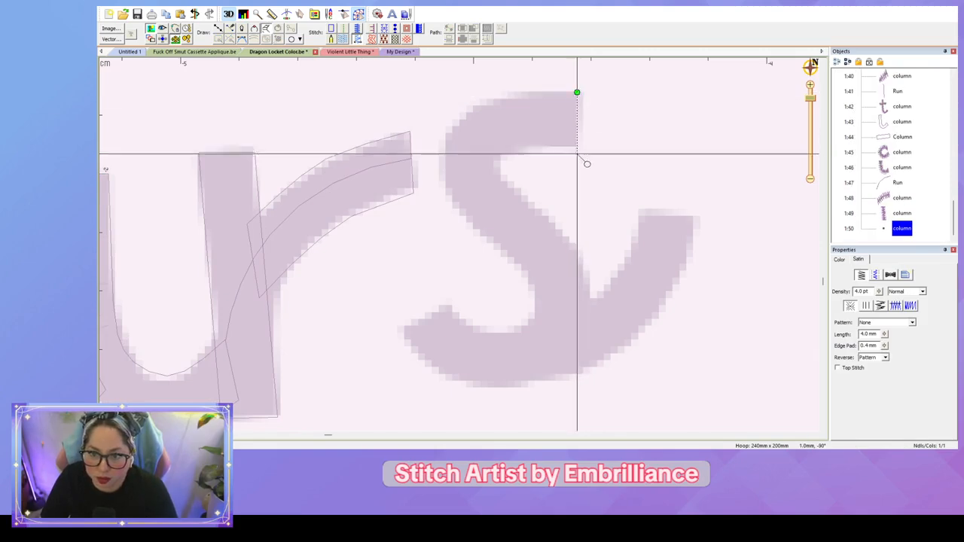
{"action": "left_click", "coordinate": [576, 149]}
{"action": "left_click", "coordinate": [484, 100]}
{"action": "left_click", "coordinate": [514, 150]}
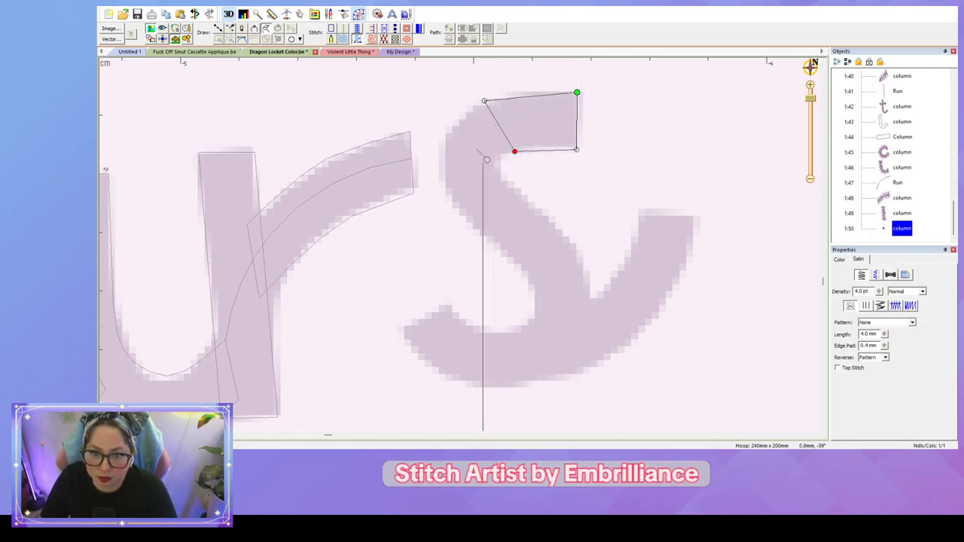
{"action": "left_click", "coordinate": [456, 206]}
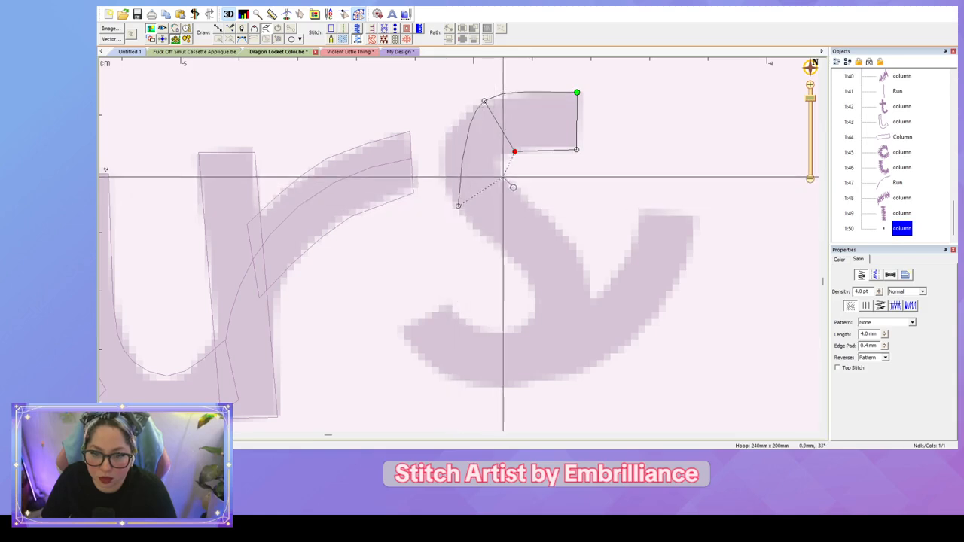
{"action": "left_click", "coordinate": [502, 177]}
{"action": "left_click", "coordinate": [516, 263]}
{"action": "left_click", "coordinate": [563, 232]}
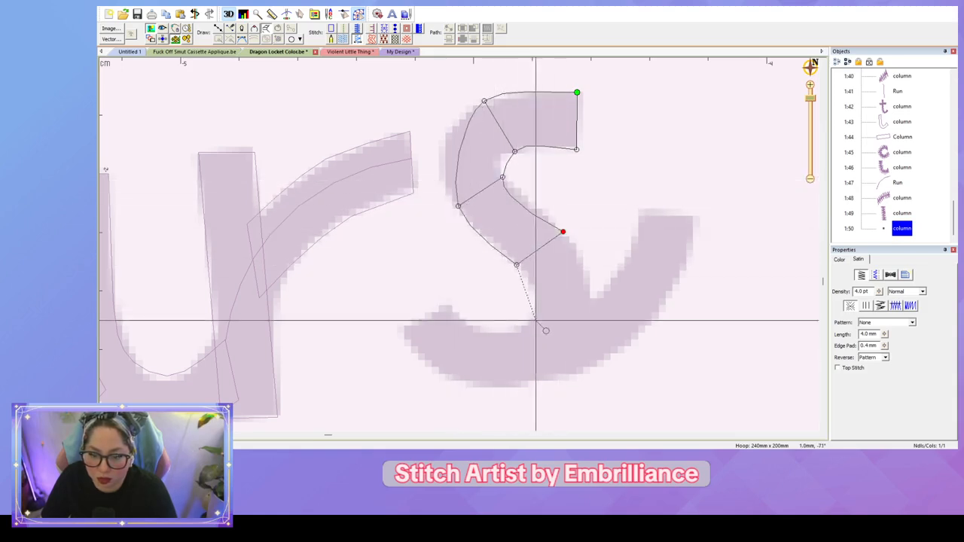
{"action": "left_click", "coordinate": [530, 327]}
{"action": "left_click", "coordinate": [595, 309]}
{"action": "key", "text": "Return"}
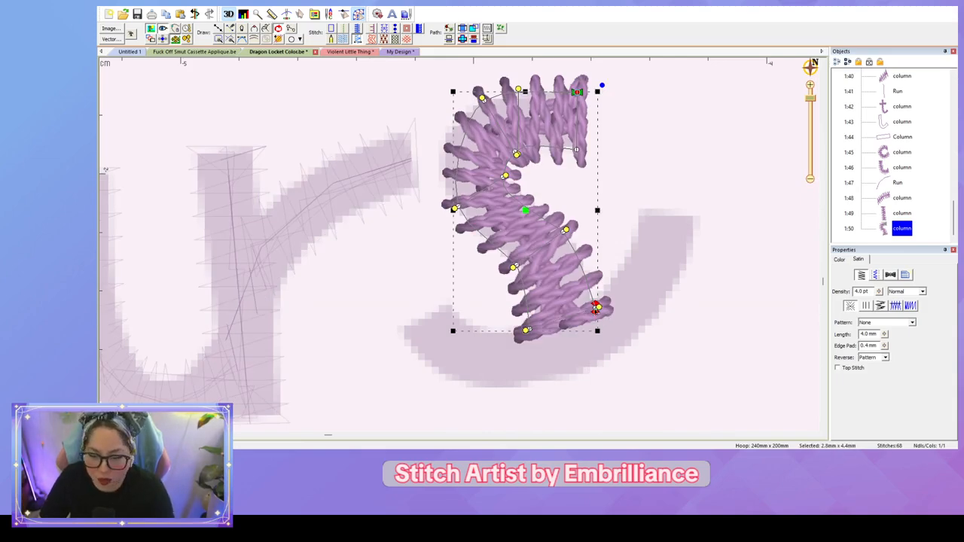
Step: Reshape the edge curves of the upper "s" column along its diagonal and outer bend to follow the artwork
{"action": "left_click", "coordinate": [595, 309]}
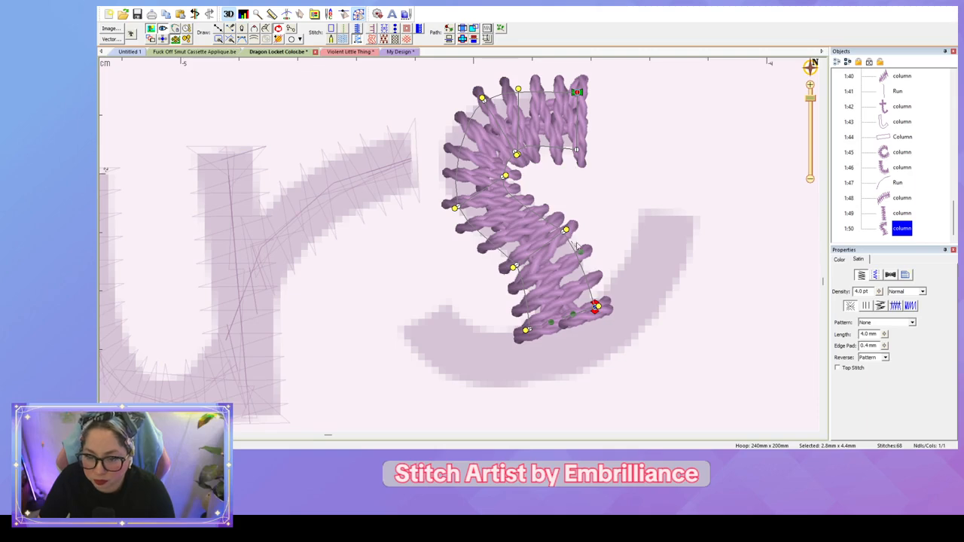
{"action": "left_click_drag", "start_coordinate": [577, 246], "coordinate": [594, 254]}
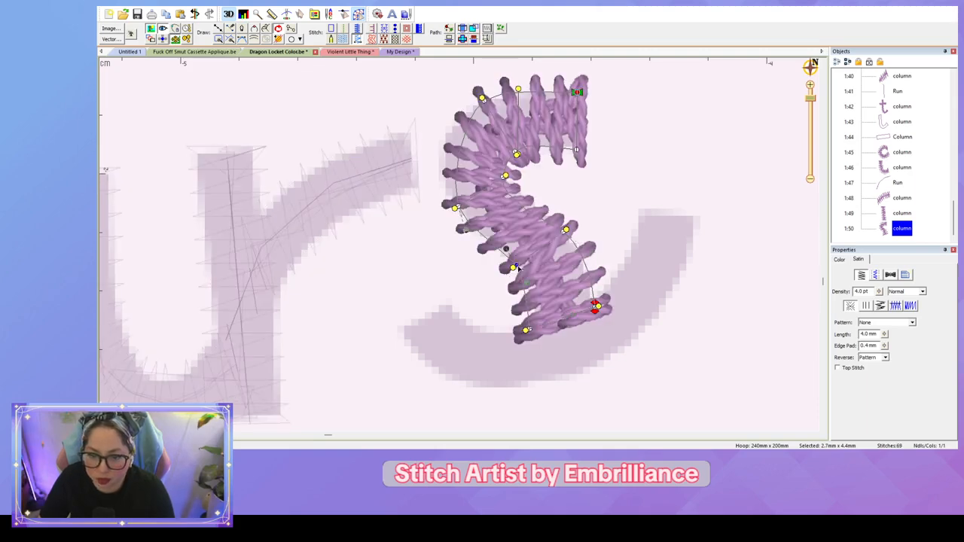
{"action": "left_click_drag", "start_coordinate": [506, 249], "coordinate": [502, 253]}
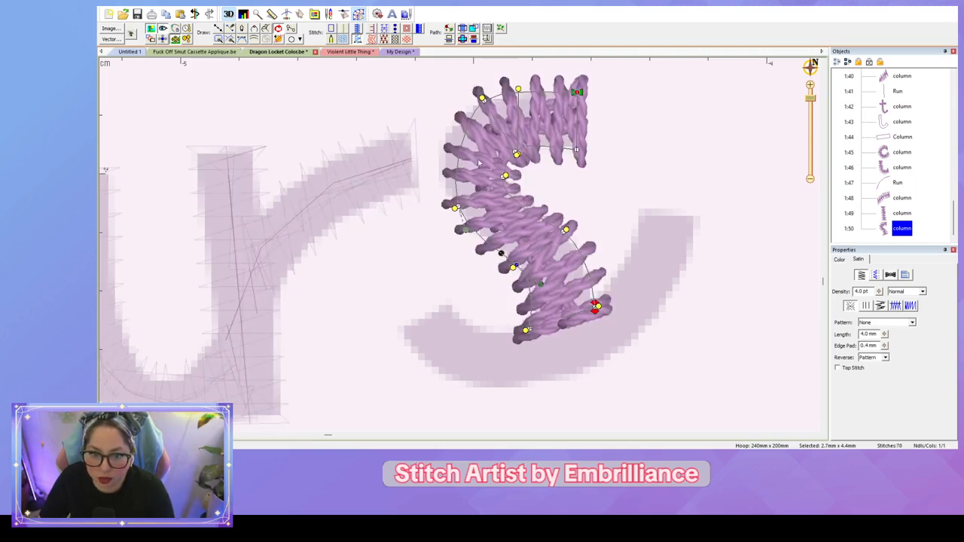
{"action": "left_click_drag", "start_coordinate": [459, 209], "coordinate": [449, 198]}
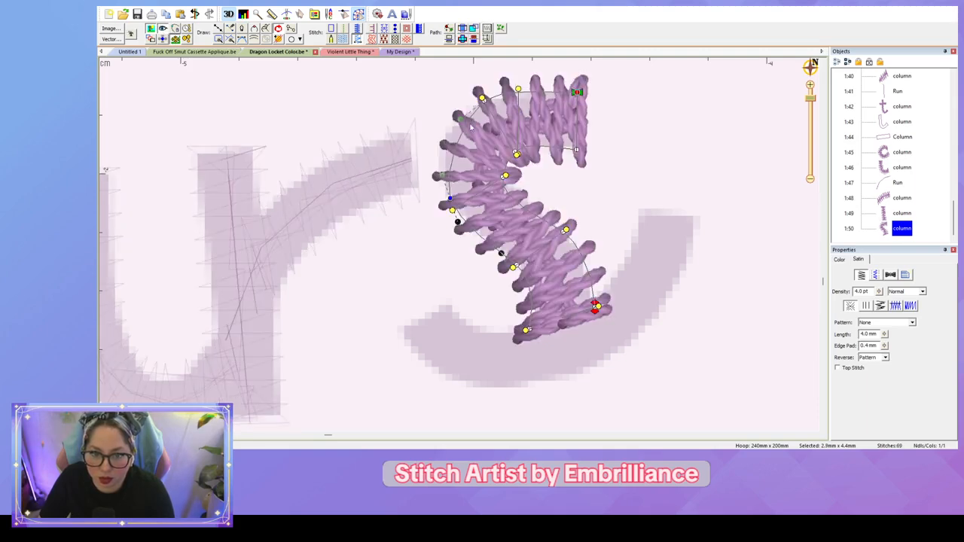
{"action": "left_click_drag", "start_coordinate": [456, 115], "coordinate": [441, 123]}
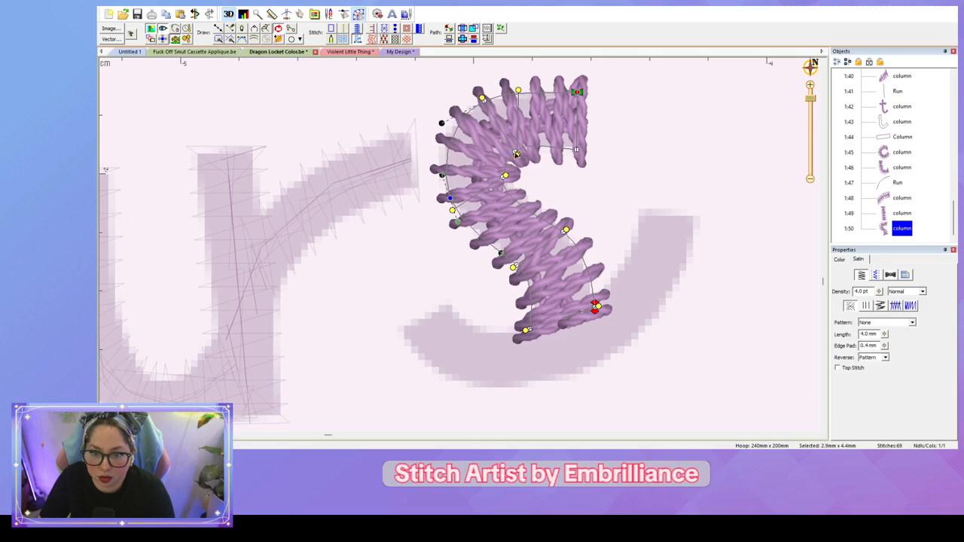
Step: Adjust the stitch angle lines at the upper bend of the "s" column so the stitches fan around the curve
{"action": "left_click_drag", "start_coordinate": [516, 154], "coordinate": [511, 164]}
{"action": "left_click_drag", "start_coordinate": [484, 98], "coordinate": [455, 124]}
{"action": "left_click_drag", "start_coordinate": [517, 154], "coordinate": [530, 150]}
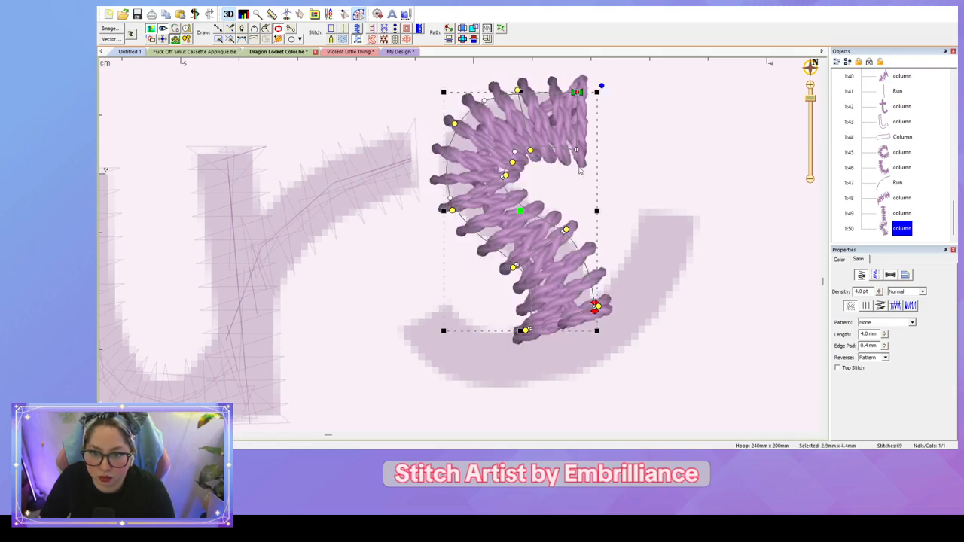
{"action": "left_click", "coordinate": [621, 182]}
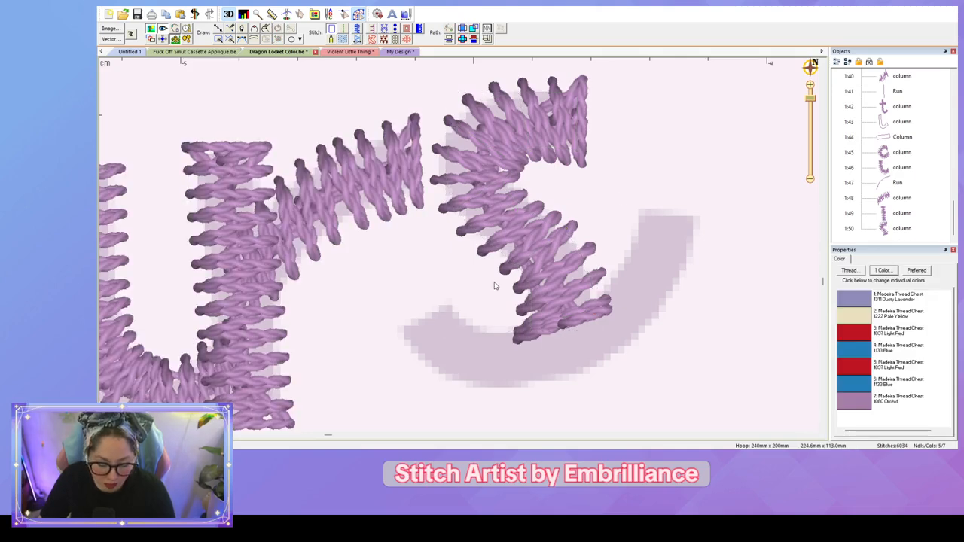
Step: Draw a satin column along the lower curve of the "s", from its lower left tip to the raised tail, with five point pairs
{"action": "key", "text": "c"}
{"action": "left_click", "coordinate": [450, 304]}
{"action": "left_click", "coordinate": [397, 331]}
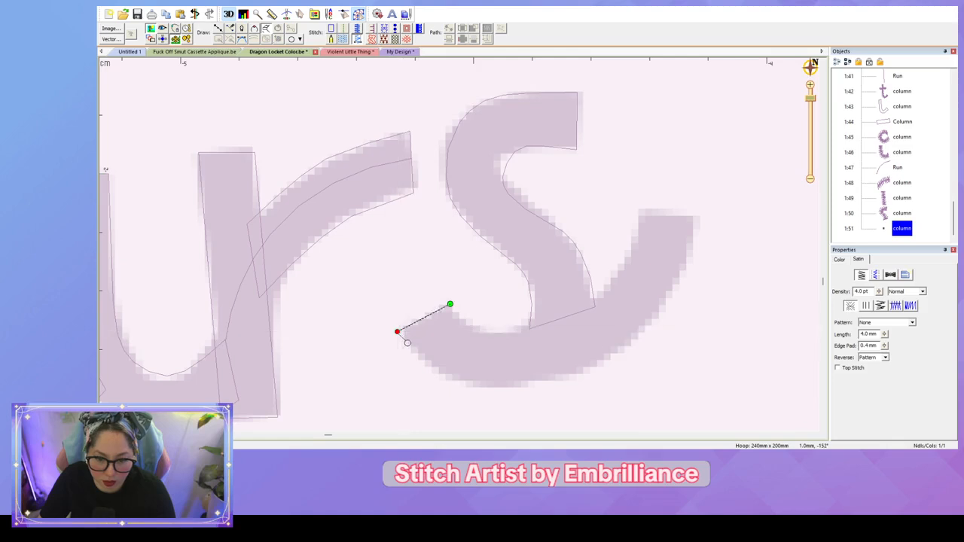
{"action": "left_click", "coordinate": [443, 370]}
{"action": "left_click", "coordinate": [479, 330]}
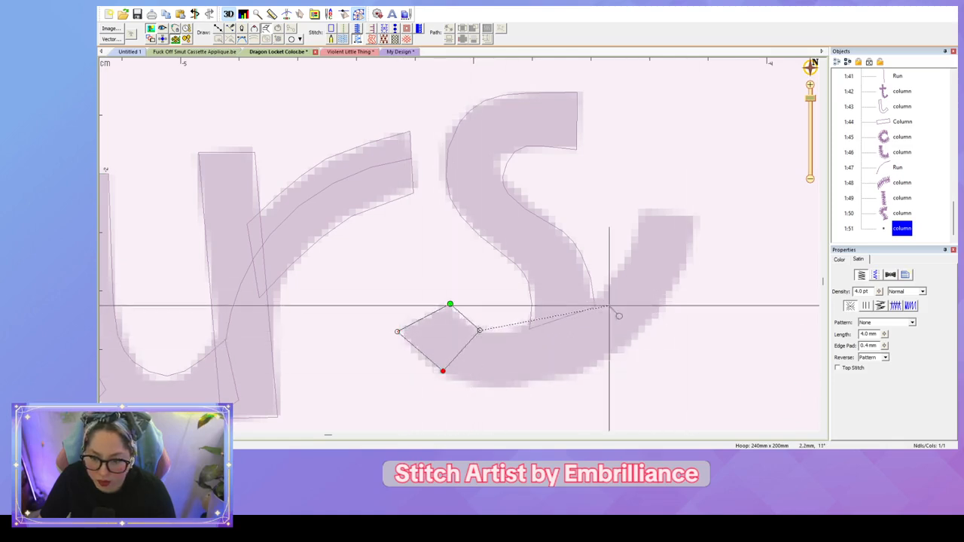
{"action": "left_click", "coordinate": [570, 311]}
{"action": "left_click", "coordinate": [595, 362]}
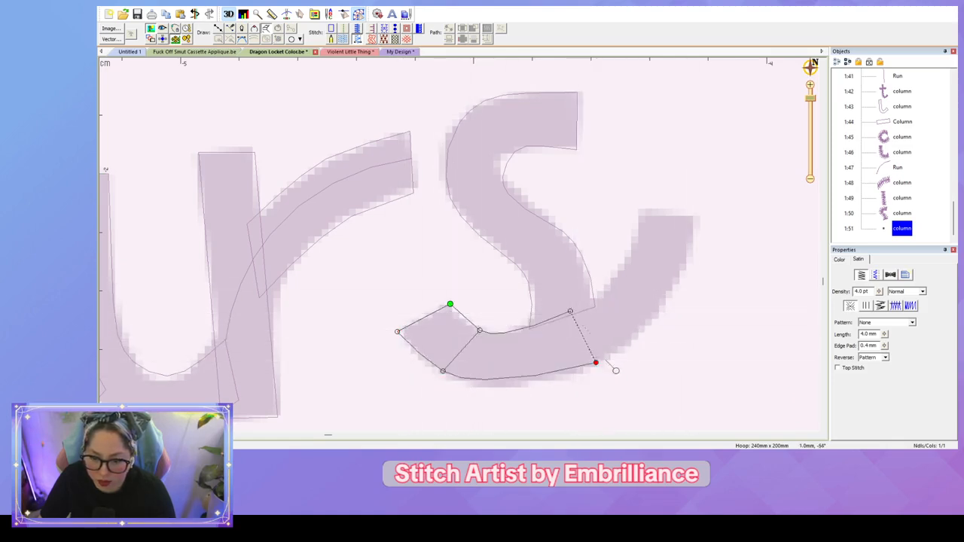
{"action": "left_click", "coordinate": [624, 265]}
{"action": "left_click", "coordinate": [673, 284]}
{"action": "left_click", "coordinate": [638, 211]}
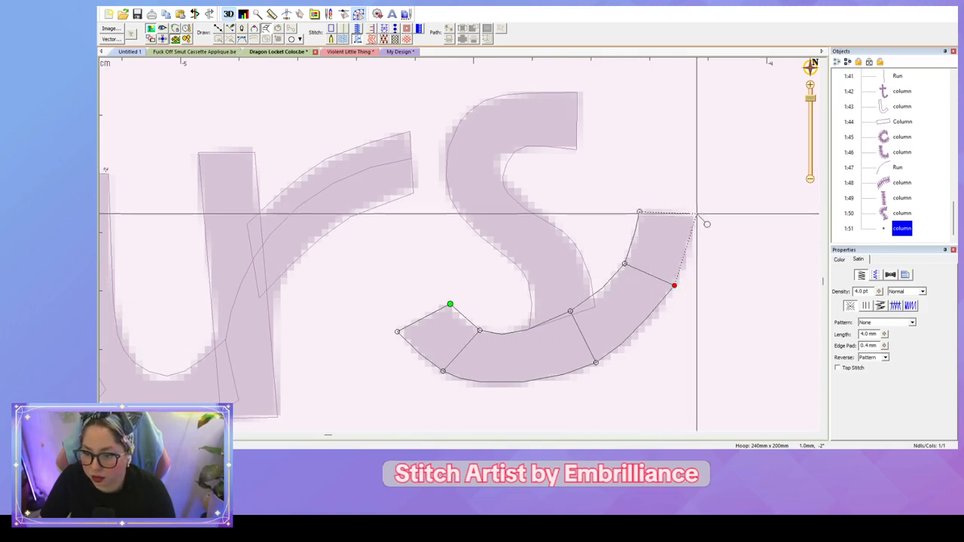
{"action": "left_click", "coordinate": [700, 212]}
{"action": "key", "text": "Return"}
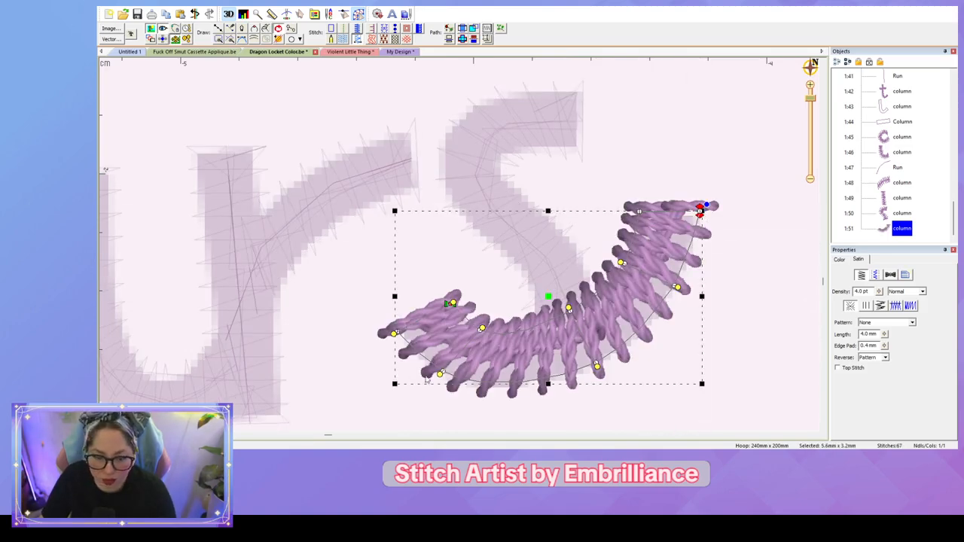
Step: Remove the second outer-edge point of the lower "s" column and pull the outer curve out to follow the artwork
{"action": "left_click_drag", "start_coordinate": [442, 376], "coordinate": [477, 386]}
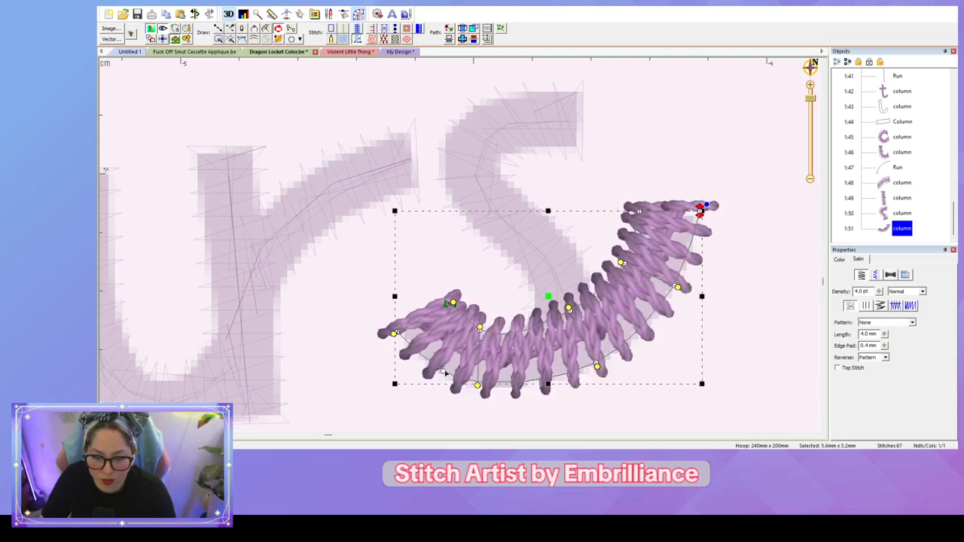
{"action": "left_click", "coordinate": [443, 372]}
{"action": "key", "text": "Delete"}
{"action": "left_click", "coordinate": [396, 333]}
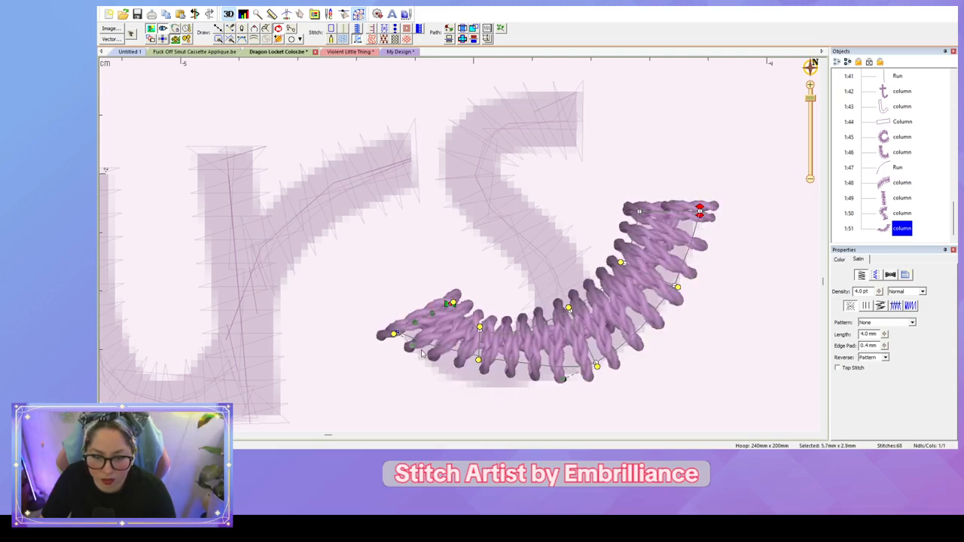
{"action": "left_click_drag", "start_coordinate": [412, 346], "coordinate": [455, 413]}
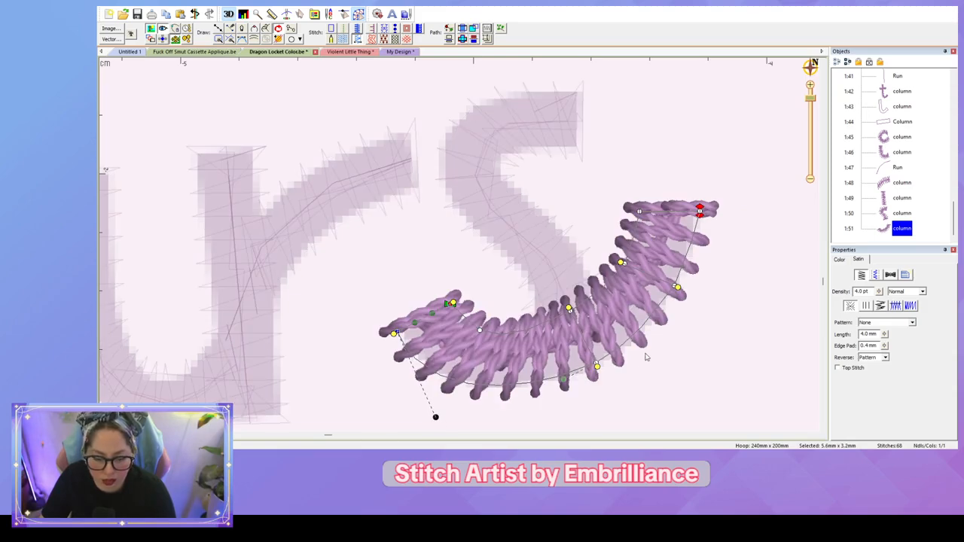
Step: Remove the matching inner-edge point of the lower "s" column and bend the inner curve down along the artwork
{"action": "left_click", "coordinate": [479, 333]}
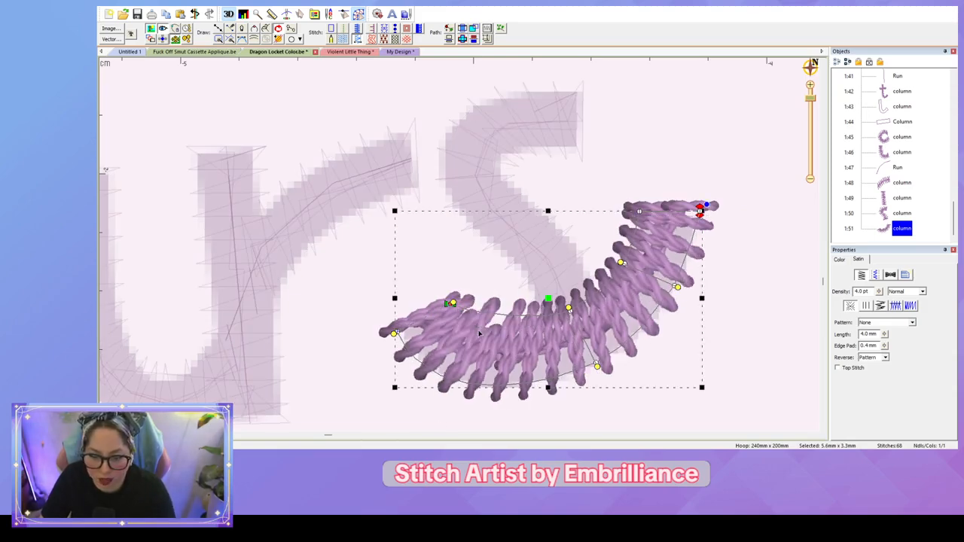
{"action": "left_click", "coordinate": [455, 308]}
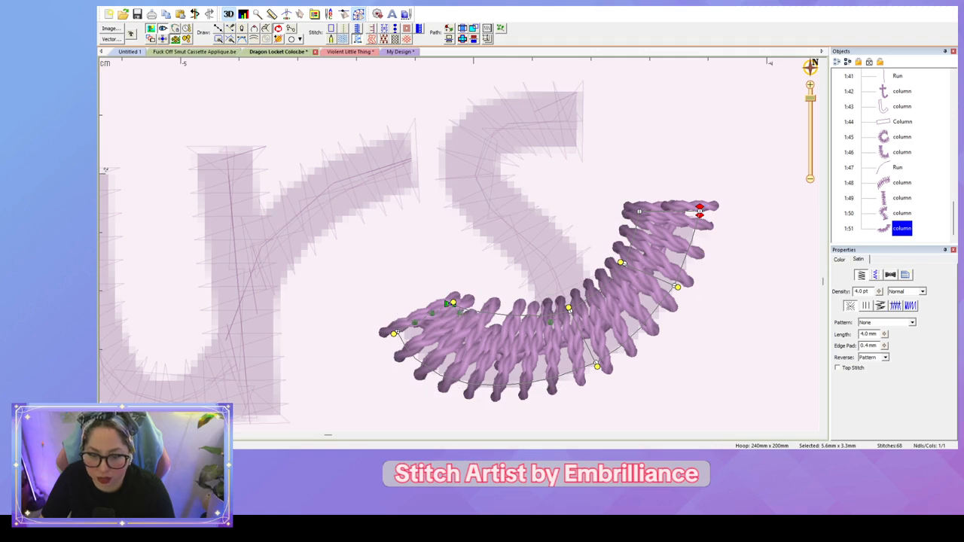
{"action": "left_click_drag", "start_coordinate": [460, 314], "coordinate": [487, 353]}
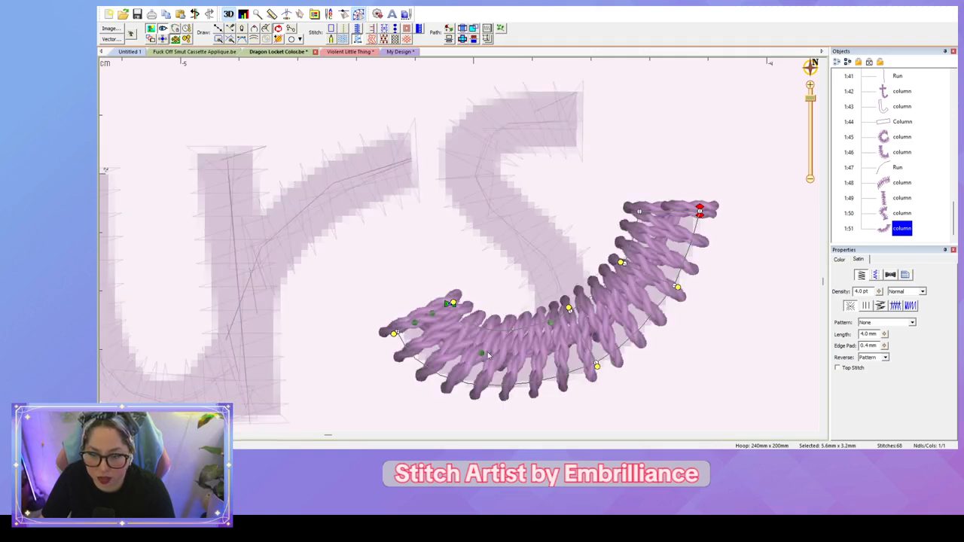
Step: Adjust the inner and outer edge curves of the lower "s" column along its raised tail to follow the artwork
{"action": "left_click", "coordinate": [615, 278]}
{"action": "left_click", "coordinate": [640, 213]}
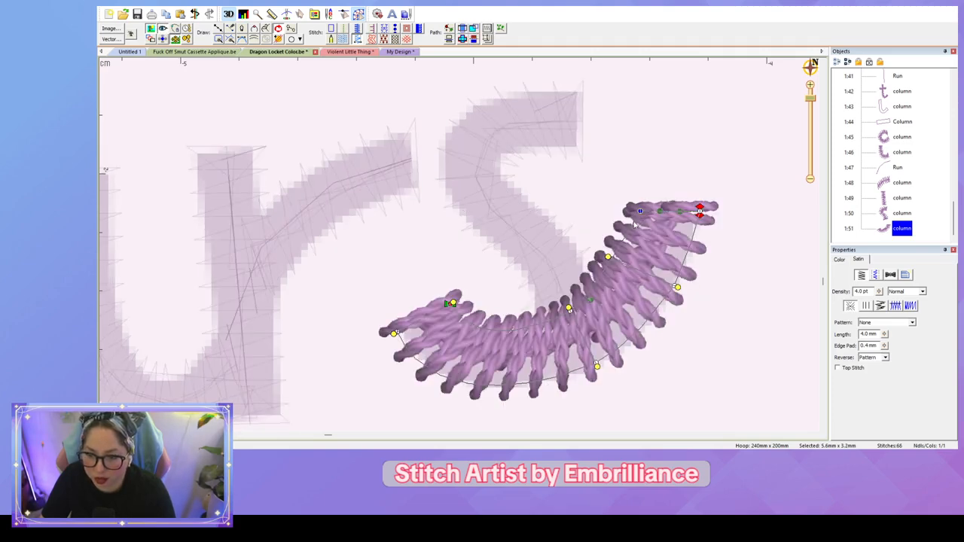
{"action": "left_click_drag", "start_coordinate": [633, 227], "coordinate": [641, 240]}
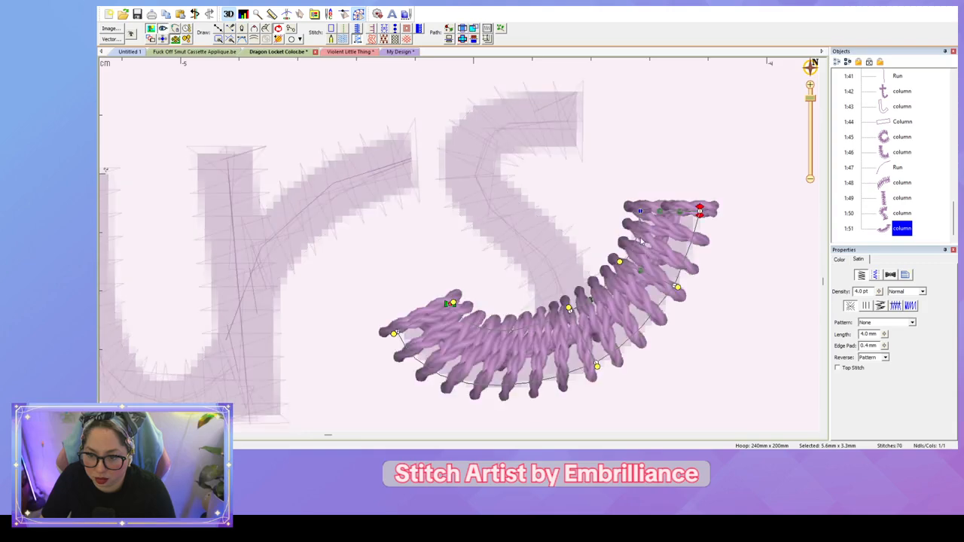
{"action": "left_click_drag", "start_coordinate": [676, 287], "coordinate": [663, 282]}
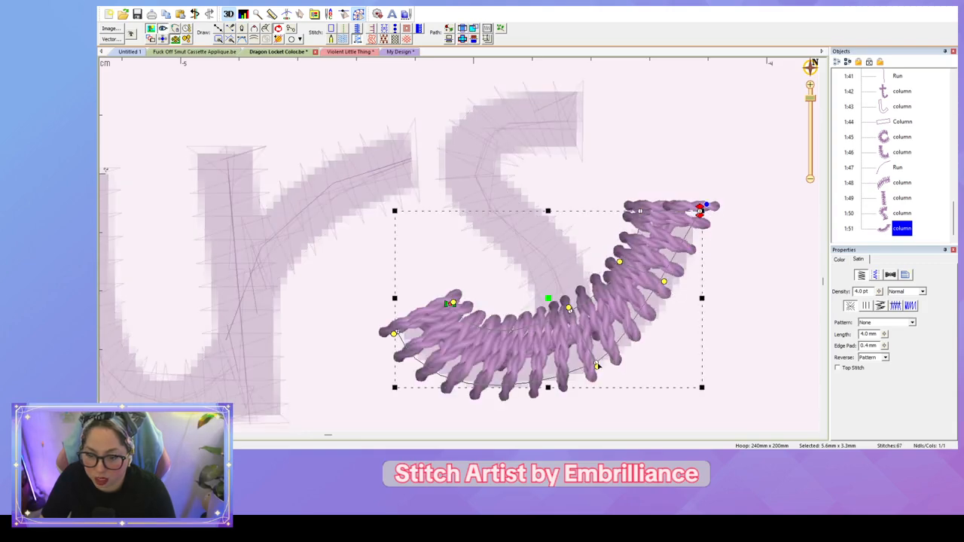
Step: Reshape the outer edge of the lower "s" column between its left tip and the raised tail with the curve handles
{"action": "left_click", "coordinate": [597, 366]}
{"action": "left_click_drag", "start_coordinate": [631, 348], "coordinate": [667, 340]}
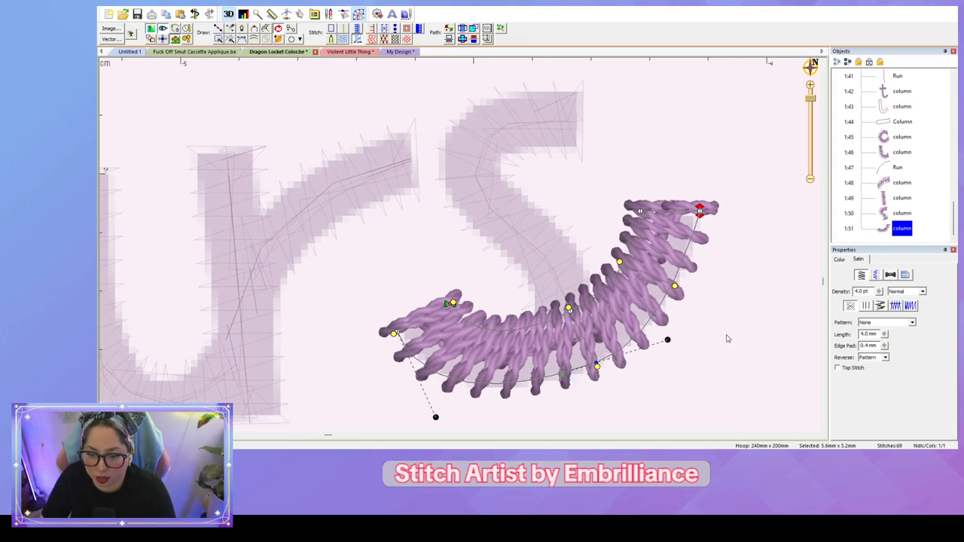
{"action": "left_click", "coordinate": [592, 359]}
{"action": "left_click_drag", "start_coordinate": [395, 338], "coordinate": [419, 367]}
{"action": "left_click", "coordinate": [774, 344]}
{"action": "scroll", "coordinate": [760, 309], "scroll_direction": "down", "scroll_amount": 3}
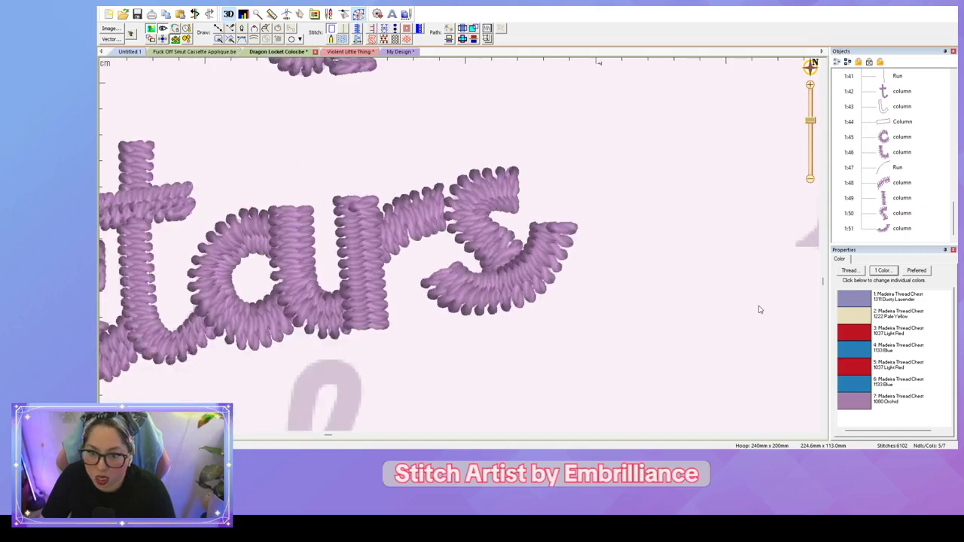
{"action": "scroll", "coordinate": [760, 310], "scroll_direction": "down", "scroll_amount": 4}
{"action": "scroll", "coordinate": [760, 309], "scroll_direction": "up", "scroll_amount": 4}
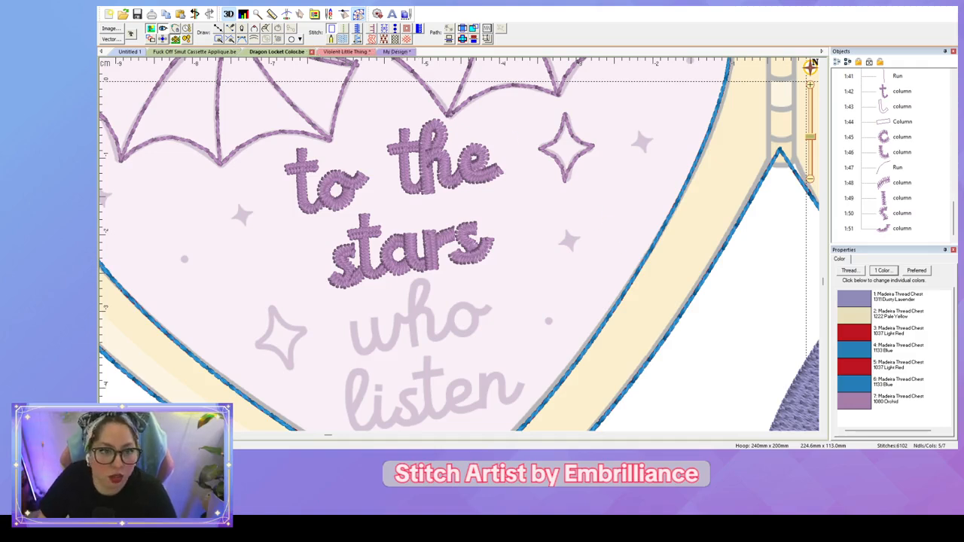
Step: Move all the columns of "to the" off the artwork, down and left below the left dragon wing
{"action": "left_click", "coordinate": [299, 13]}
{"action": "left_click_drag", "start_coordinate": [261, 140], "coordinate": [515, 207]}
{"action": "left_click", "coordinate": [247, 118]}
{"action": "left_click_drag", "start_coordinate": [251, 103], "coordinate": [530, 229]}
{"action": "left_click_drag", "start_coordinate": [392, 167], "coordinate": [252, 194]}
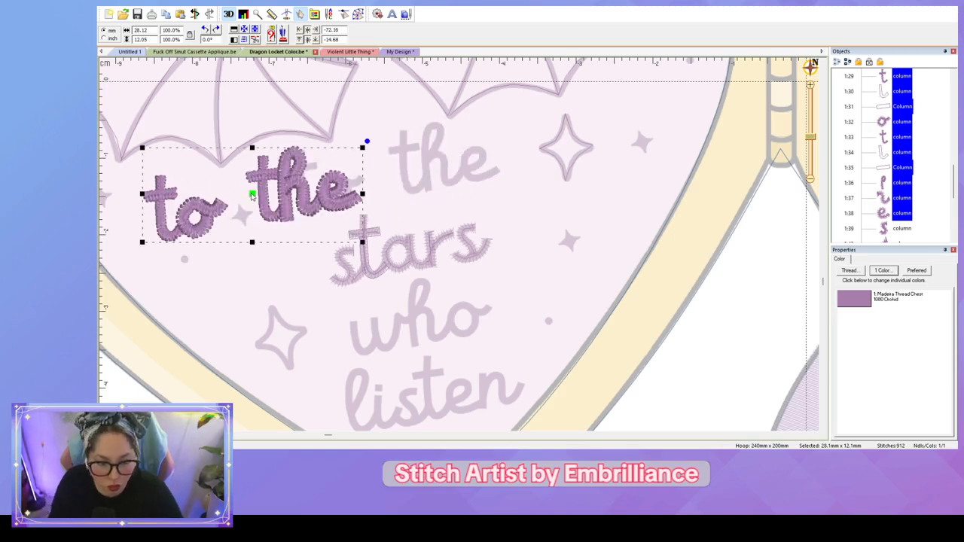
{"action": "left_click", "coordinate": [439, 324]}
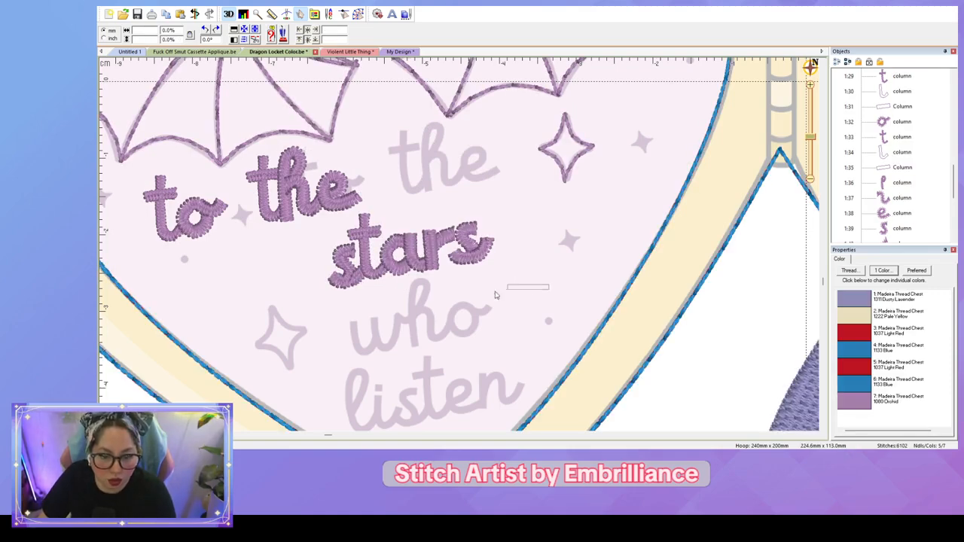
Step: Move all the columns of "stars" up and right, onto the same line as "to the"
{"action": "left_click_drag", "start_coordinate": [494, 294], "coordinate": [299, 252]}
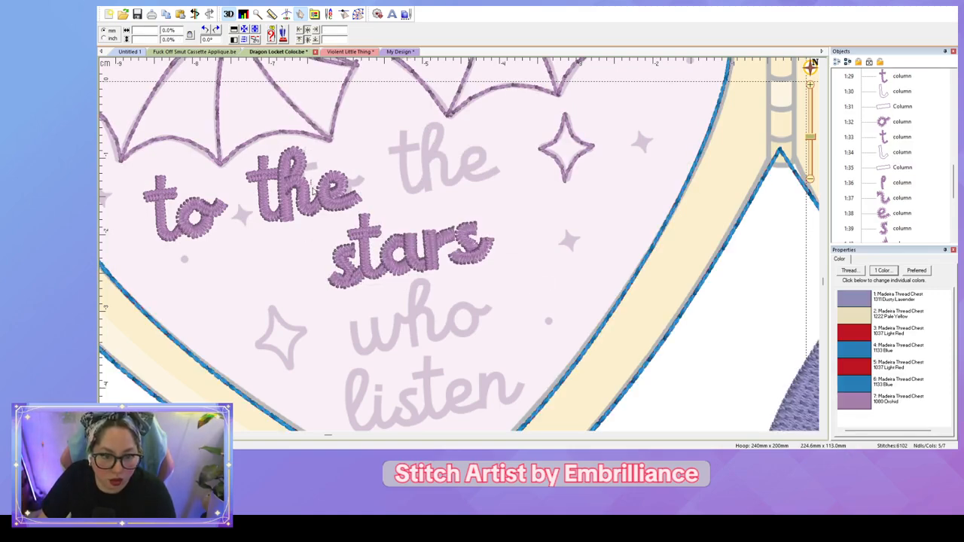
{"action": "left_click_drag", "start_coordinate": [311, 181], "coordinate": [530, 322]}
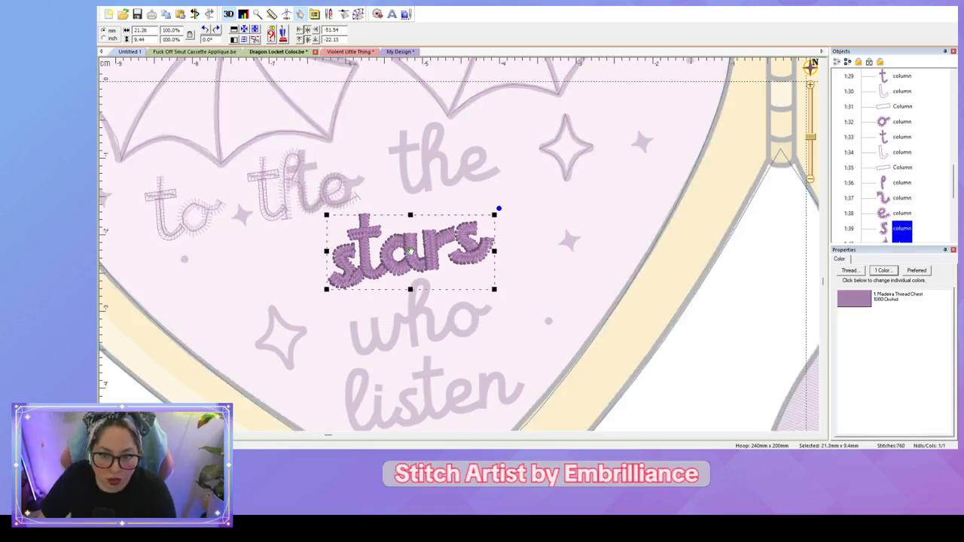
{"action": "left_click_drag", "start_coordinate": [409, 250], "coordinate": [530, 169]}
{"action": "left_click", "coordinate": [295, 205]}
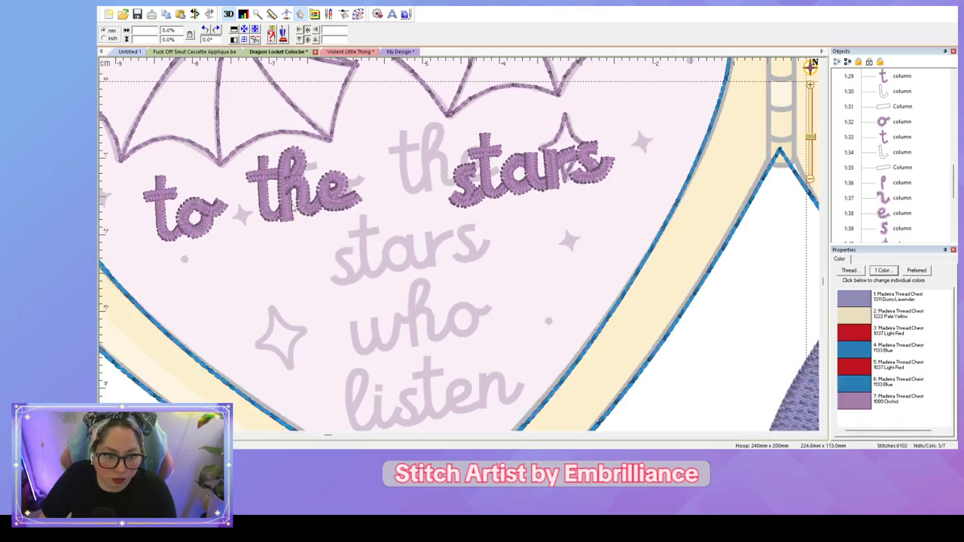
Step: Shift "to the" right until it sits directly in front of "stars"
{"action": "left_click", "coordinate": [294, 205]}
{"action": "left_click_drag", "start_coordinate": [256, 194], "coordinate": [329, 198]}
{"action": "left_click", "coordinate": [478, 235]}
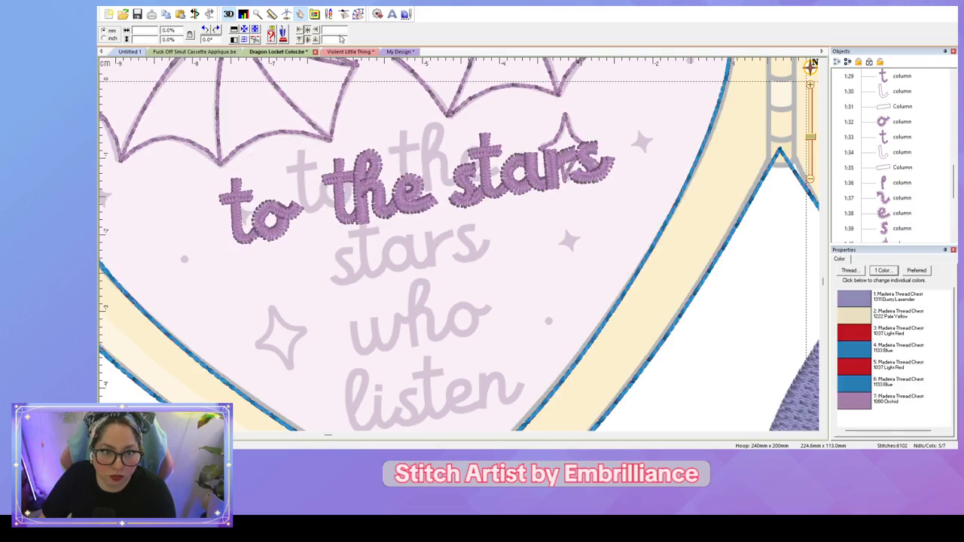
{"action": "left_click", "coordinate": [359, 15]}
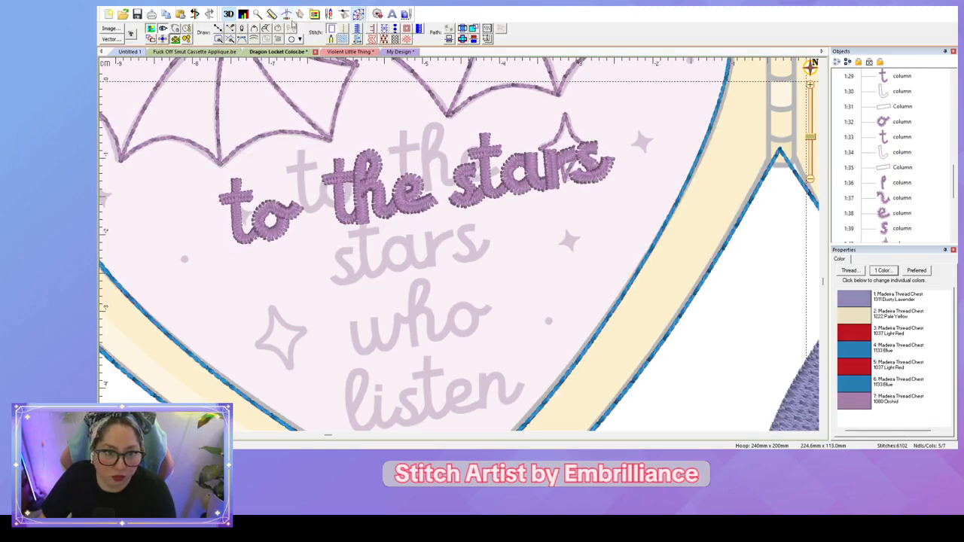
Step: Enlarge "to the" and "stars" together to about 143% so the line spans the left heart, and shift it slightly down
{"action": "left_click", "coordinate": [300, 15]}
{"action": "scroll", "coordinate": [381, 237], "scroll_direction": "down", "scroll_amount": 3}
{"action": "left_click", "coordinate": [488, 220]}
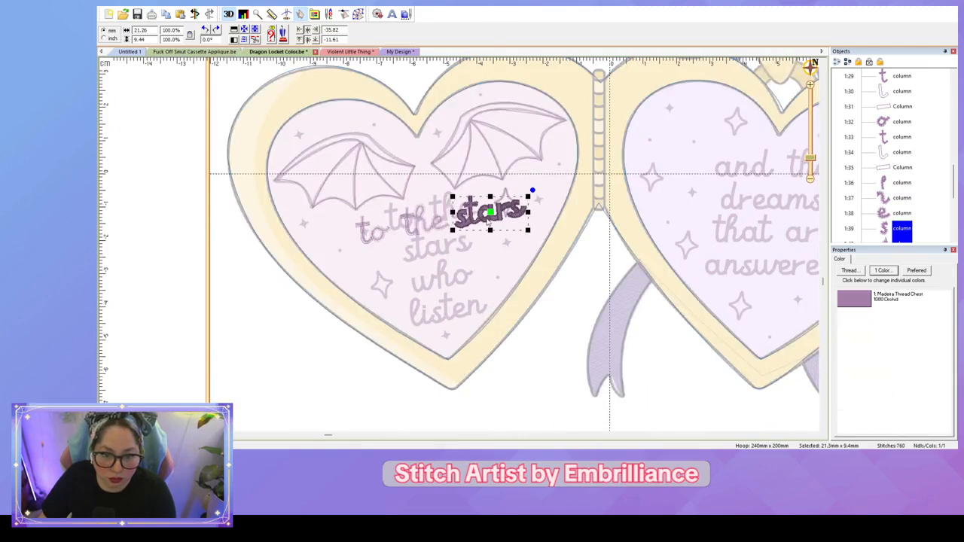
{"action": "left_click", "coordinate": [405, 236]}
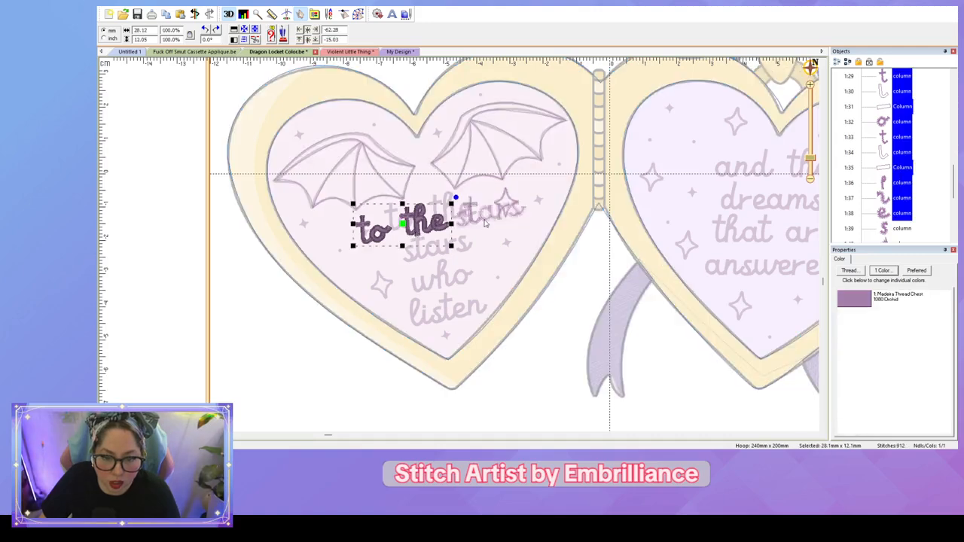
{"action": "left_click", "coordinate": [484, 222]}
{"action": "left_click", "coordinate": [436, 230], "text": "ctrl"}
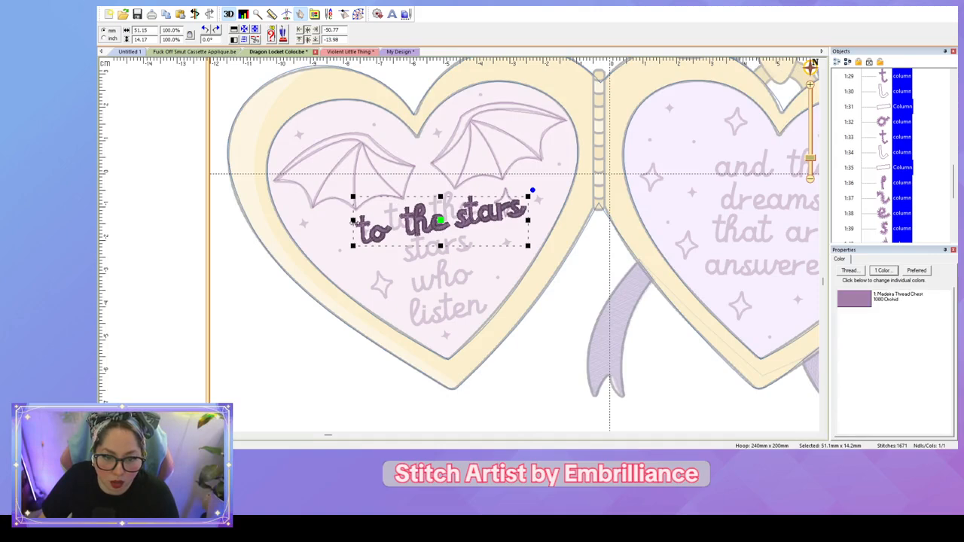
{"action": "left_click_drag", "start_coordinate": [352, 246], "coordinate": [312, 256]}
{"action": "left_click_drag", "start_coordinate": [527, 195], "coordinate": [557, 184]}
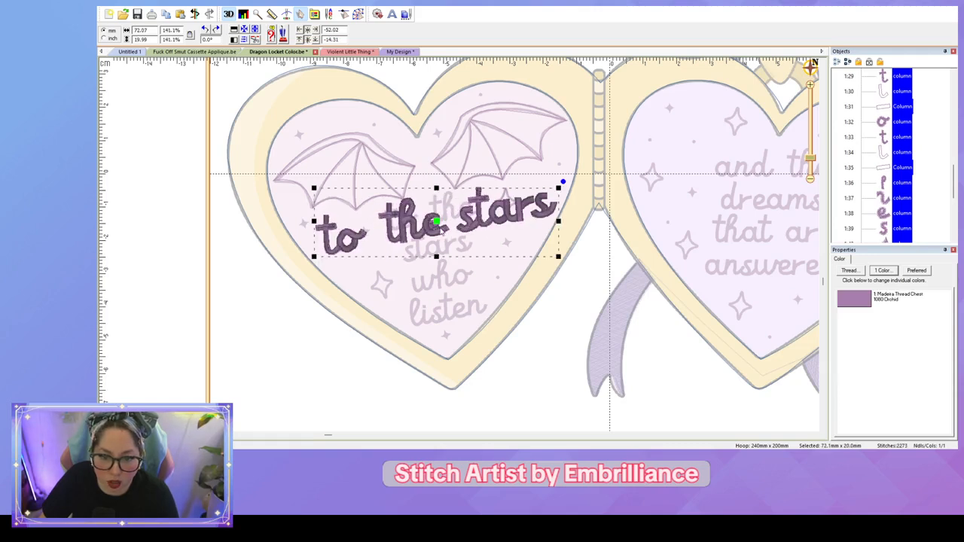
{"action": "left_click_drag", "start_coordinate": [435, 221], "coordinate": [436, 232]}
{"action": "left_click_drag", "start_coordinate": [560, 188], "coordinate": [559, 186]}
{"action": "left_click", "coordinate": [581, 281]}
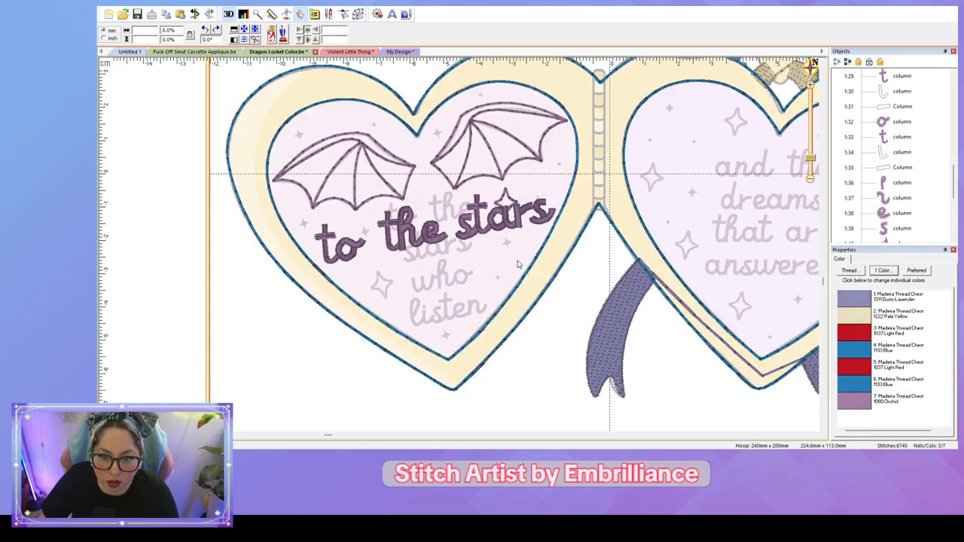
Step: Reposition the start of the "e" column of "the" slightly up and inward at the inside of the loop
{"action": "scroll", "coordinate": [517, 264], "scroll_direction": "up", "scroll_amount": 3}
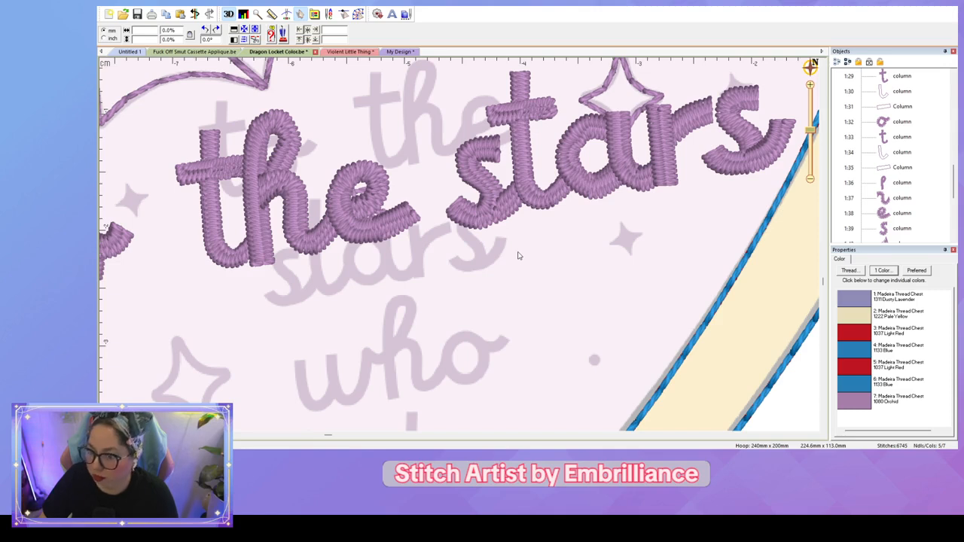
{"action": "left_click", "coordinate": [374, 204]}
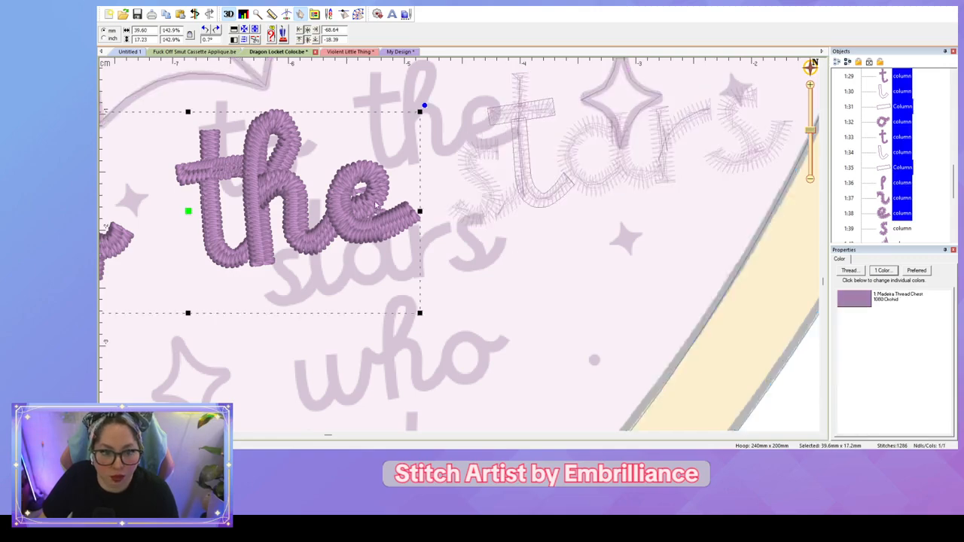
{"action": "scroll", "coordinate": [393, 201], "scroll_direction": "up", "scroll_amount": 4}
{"action": "left_click_drag", "start_coordinate": [485, 238], "coordinate": [621, 260]}
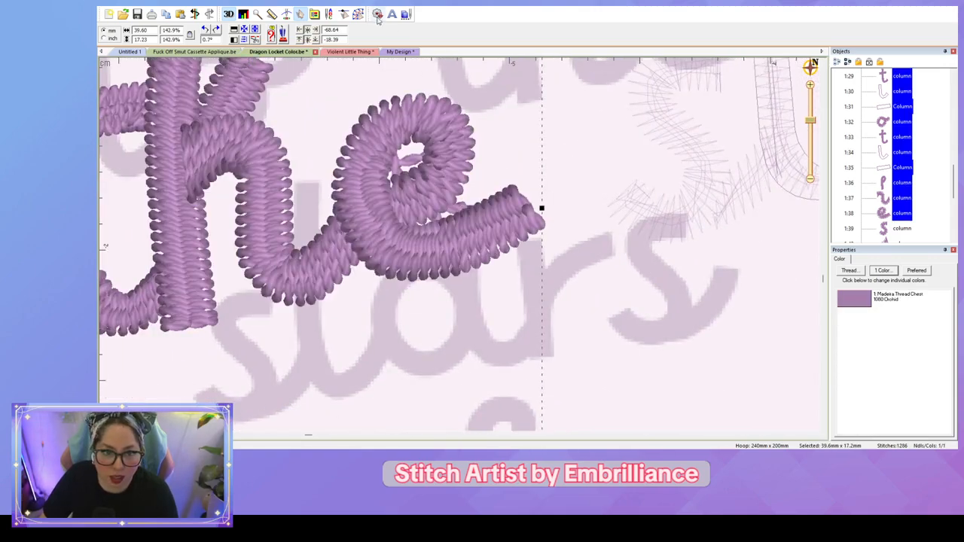
{"action": "left_click", "coordinate": [360, 13]}
{"action": "left_click", "coordinate": [938, 151]}
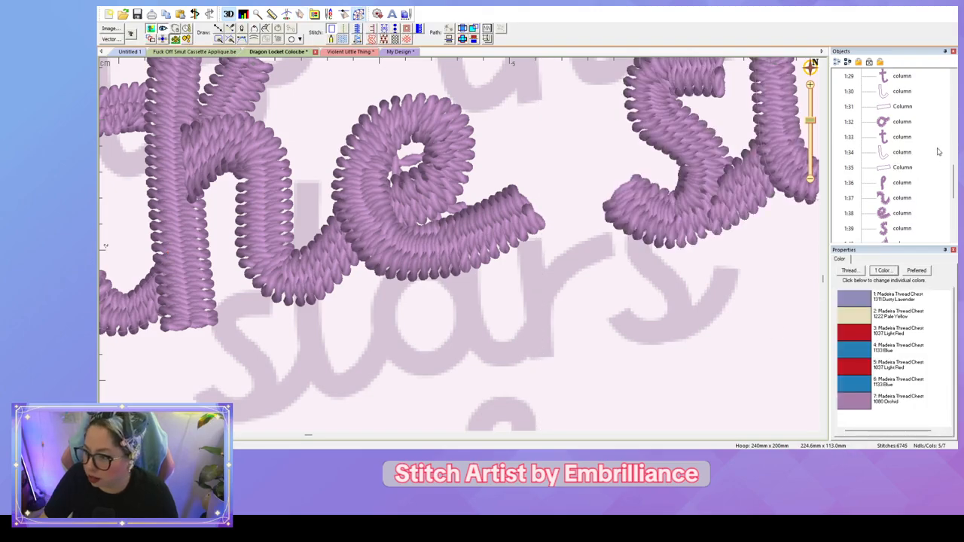
{"action": "left_click", "coordinate": [902, 212]}
{"action": "scroll", "coordinate": [610, 286], "scroll_direction": "up", "scroll_amount": 4}
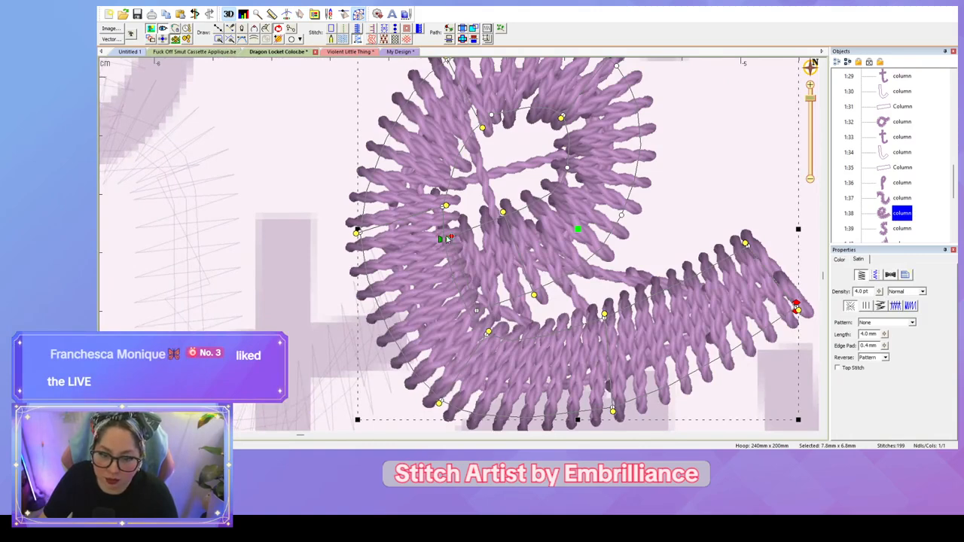
{"action": "left_click_drag", "start_coordinate": [446, 239], "coordinate": [451, 235]}
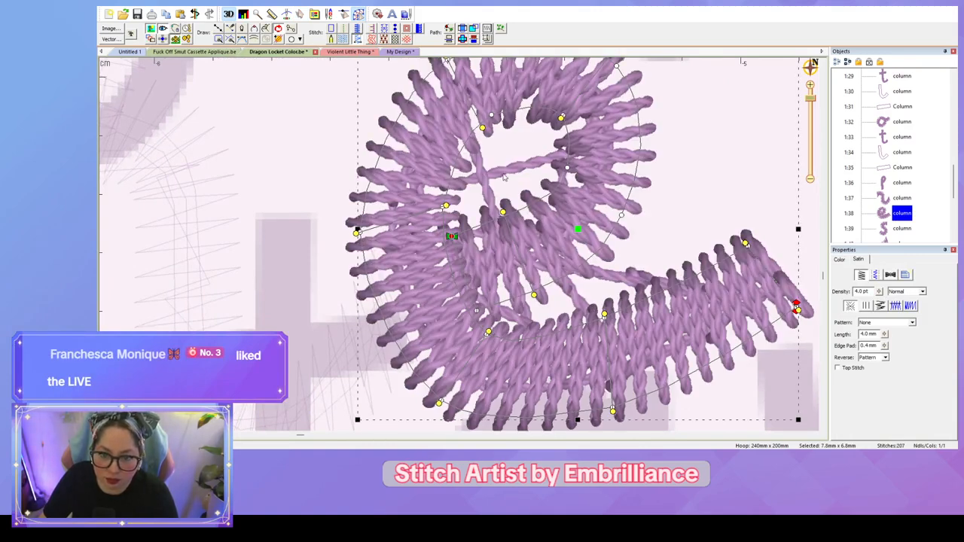
Step: Adjust the stitch angle lines of the "e" column at the top of its loop and along its crossbar
{"action": "scroll", "coordinate": [504, 177], "scroll_direction": "up", "scroll_amount": 3}
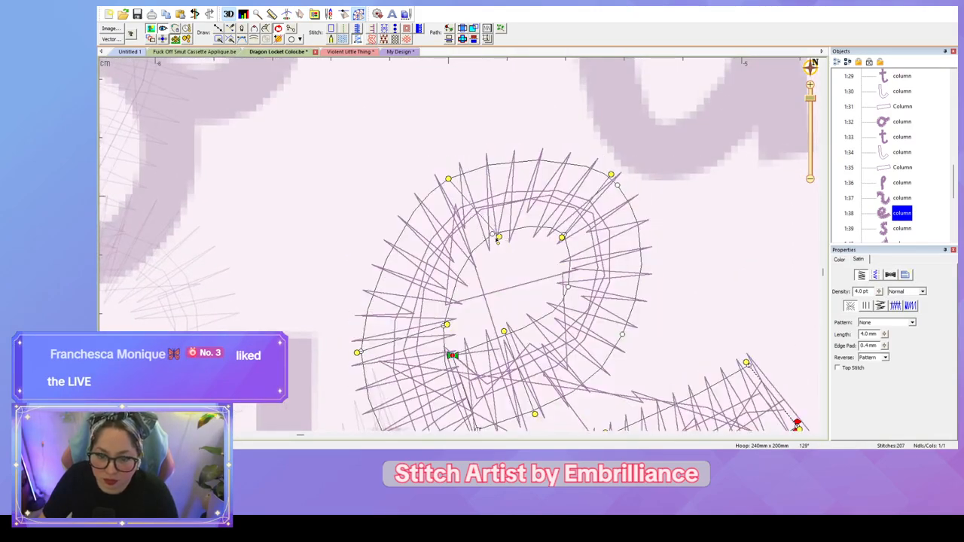
{"action": "left_click_drag", "start_coordinate": [497, 240], "coordinate": [494, 240]}
{"action": "left_click_drag", "start_coordinate": [504, 332], "coordinate": [526, 343]}
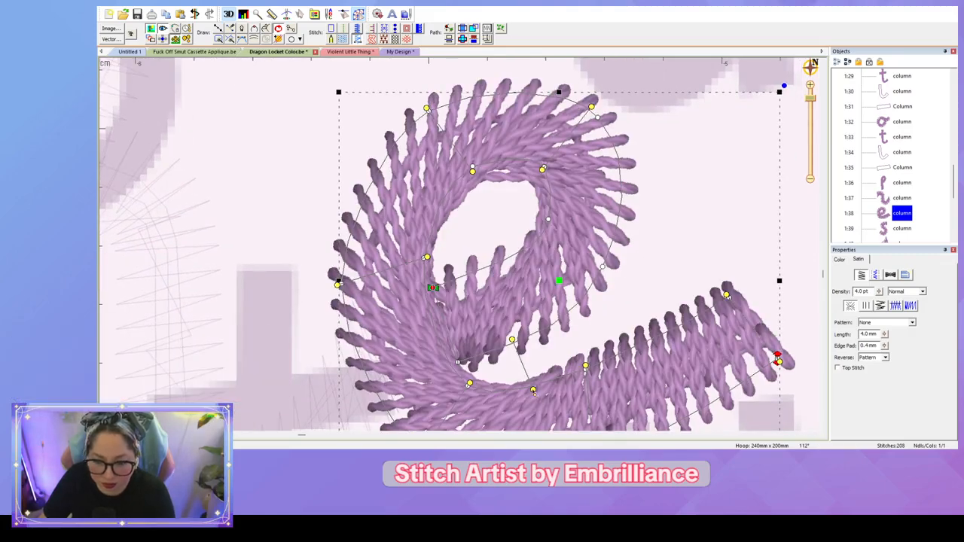
{"action": "left_click_drag", "start_coordinate": [532, 389], "coordinate": [481, 265]}
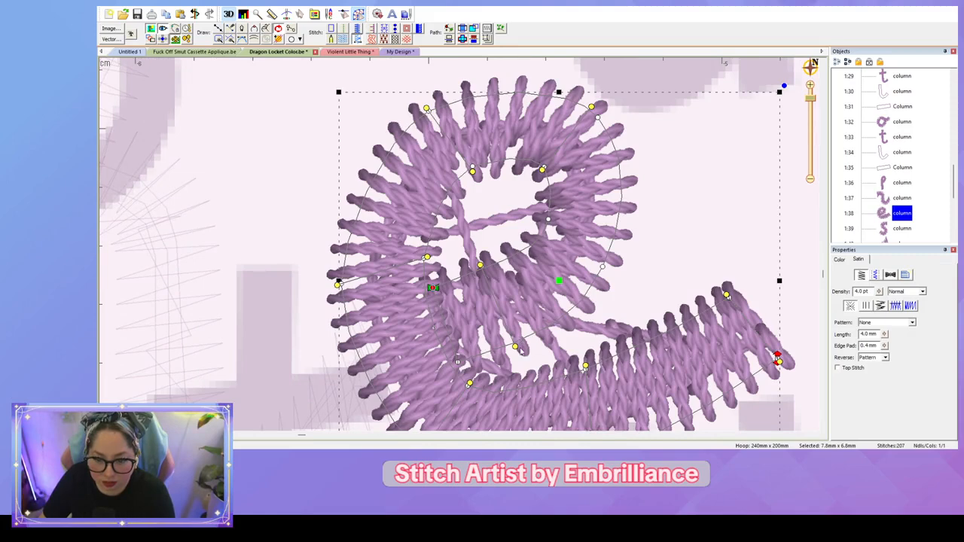
{"action": "left_click_drag", "start_coordinate": [517, 348], "coordinate": [510, 350]}
{"action": "left_click", "coordinate": [661, 281]}
{"action": "scroll", "coordinate": [627, 268], "scroll_direction": "down", "scroll_amount": 3}
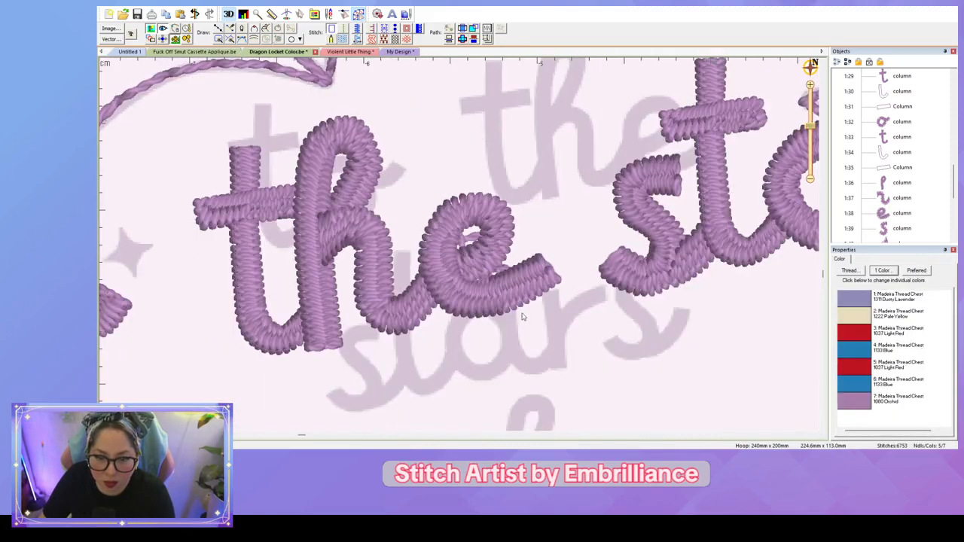
Step: Run the stitch simulation through the lettering up to the "e" of "the" to examine how its loop is sewn
{"action": "left_click", "coordinate": [522, 317]}
{"action": "scroll", "coordinate": [462, 244], "scroll_direction": "up", "scroll_amount": 2}
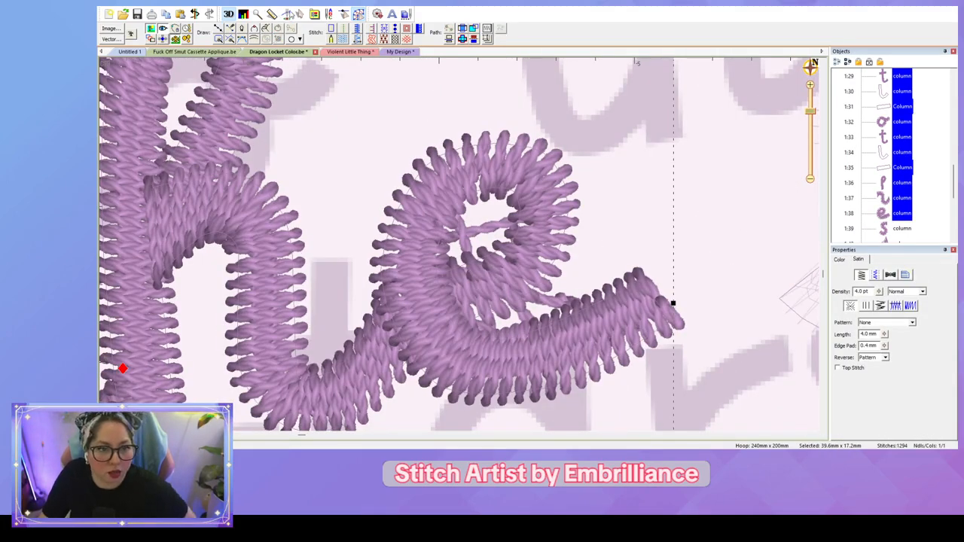
{"action": "left_click", "coordinate": [288, 14]}
{"action": "left_click", "coordinate": [194, 30]}
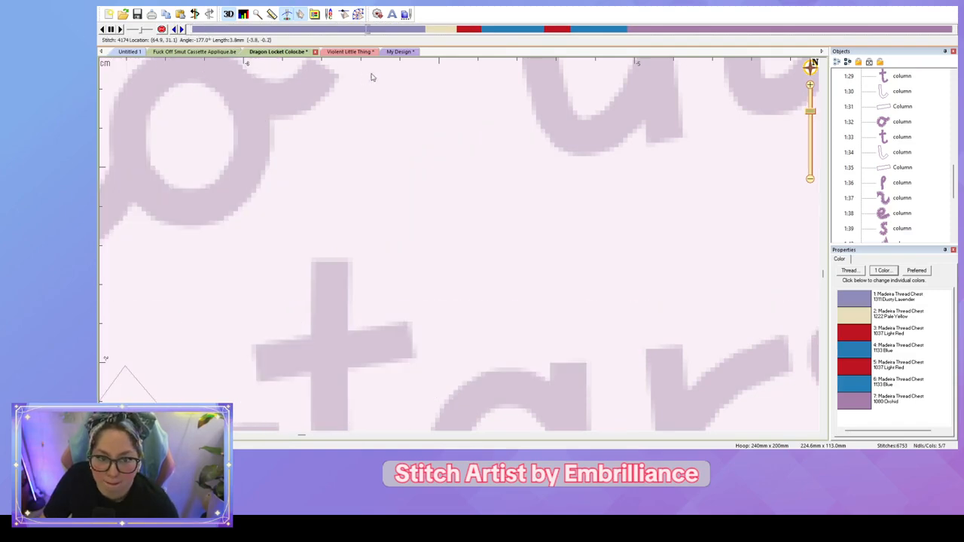
{"action": "scroll", "coordinate": [295, 98], "scroll_direction": "down", "scroll_amount": 3}
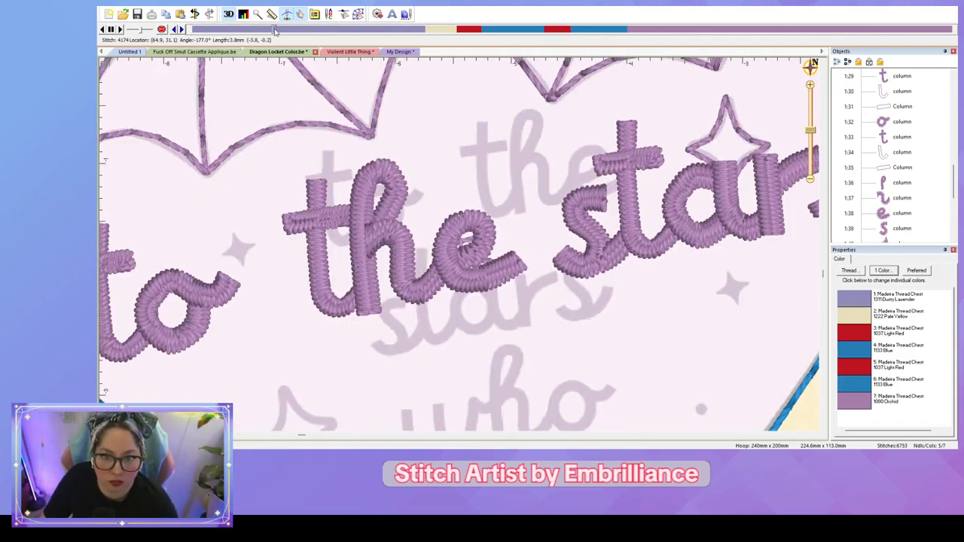
{"action": "mouse_move", "coordinate": [275, 30]}
{"action": "left_mouse_down"}
{"action": "mouse_move", "coordinate": [567, 42]}
{"action": "mouse_move", "coordinate": [785, 82]}
{"action": "mouse_move", "coordinate": [823, 105]}
{"action": "left_mouse_up"}
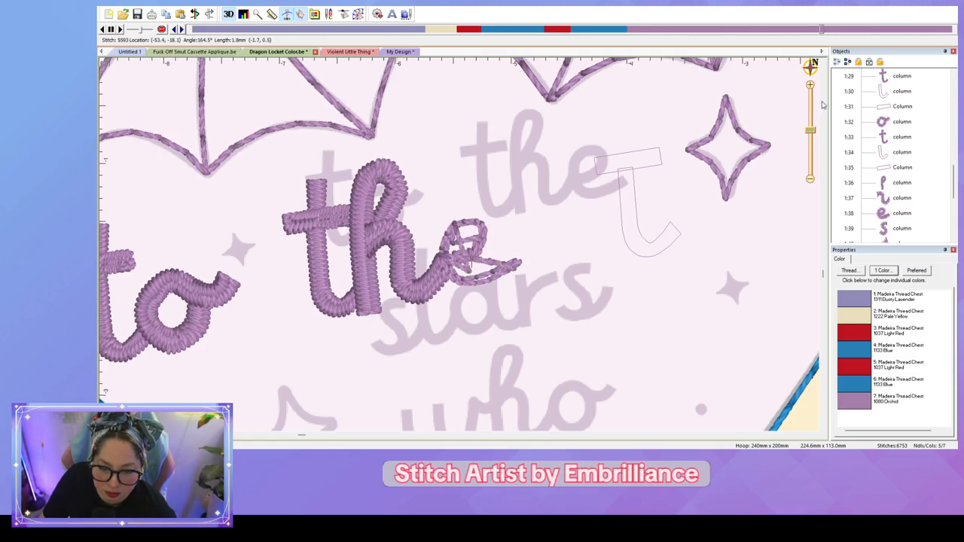
Step: Rework the stitch angle lines around the upper loop of the "e" column to clear the threads crossing its opening
{"action": "left_click", "coordinate": [359, 15]}
{"action": "left_click", "coordinate": [476, 183]}
{"action": "scroll", "coordinate": [464, 243], "scroll_direction": "up", "scroll_amount": 3}
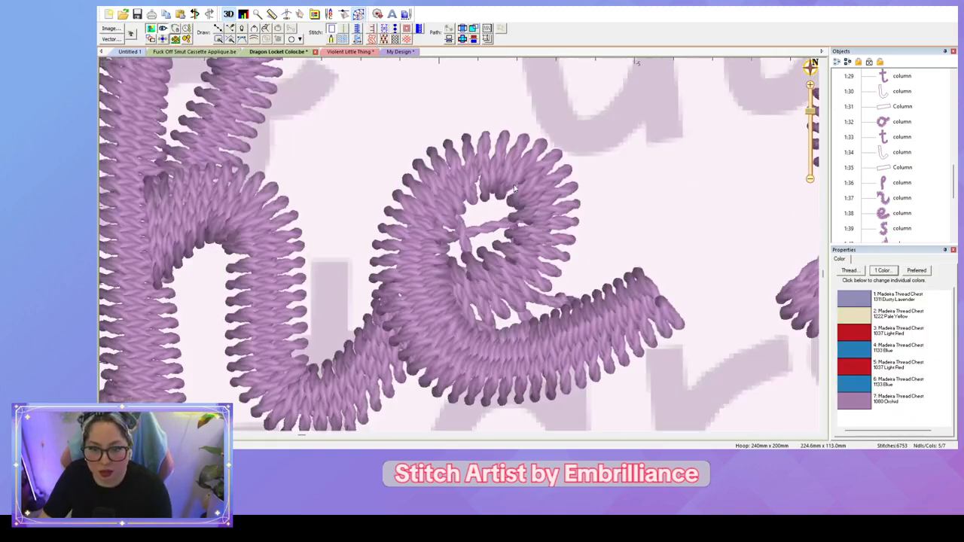
{"action": "scroll", "coordinate": [516, 189], "scroll_direction": "up", "scroll_amount": 2}
{"action": "left_click", "coordinate": [898, 215]}
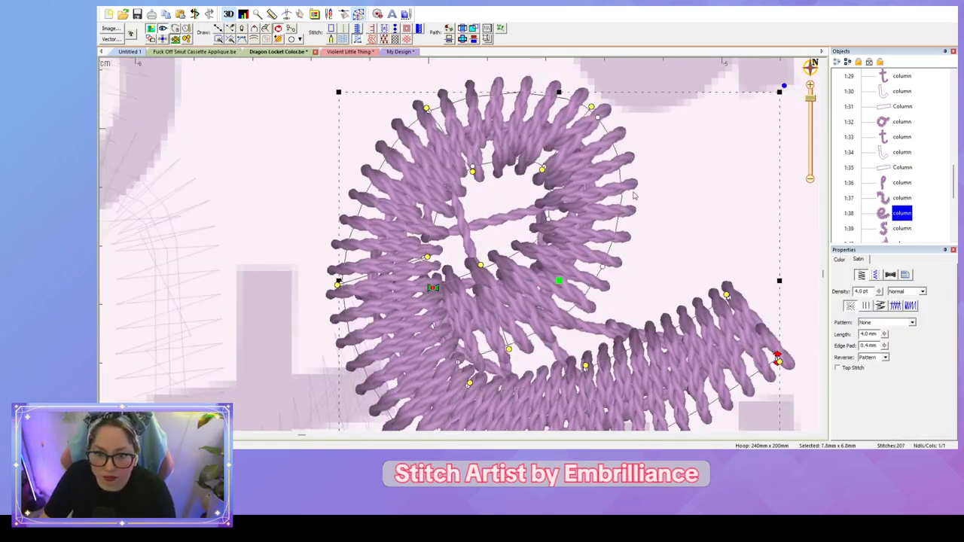
{"action": "scroll", "coordinate": [629, 196], "scroll_direction": "down", "scroll_amount": 3}
{"action": "left_click_drag", "start_coordinate": [505, 177], "coordinate": [504, 168]}
{"action": "left_click_drag", "start_coordinate": [404, 169], "coordinate": [399, 164]}
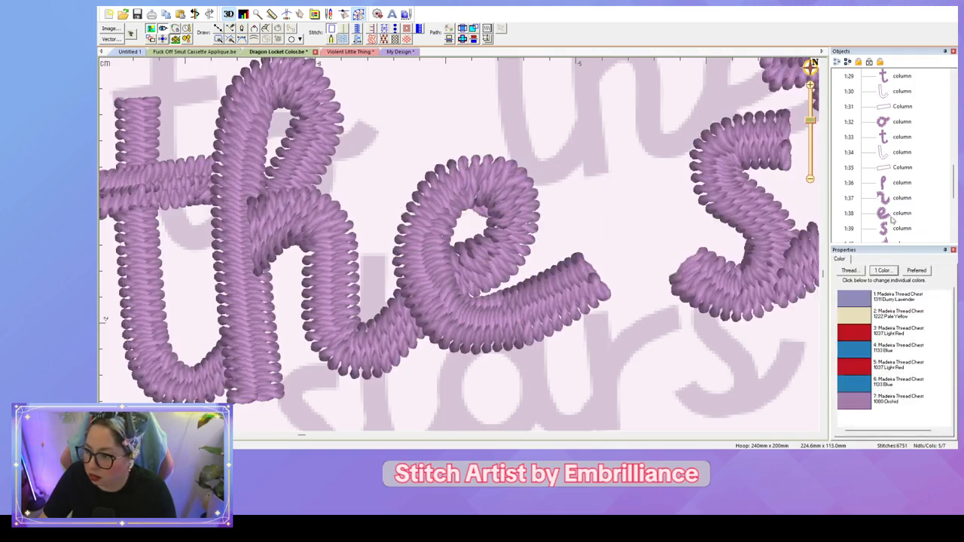
Step: Adjust the "e" column's stitch angle lines, raising the outer end beside the loop and restoring the lines at its upper and lower inner curve
{"action": "left_click", "coordinate": [892, 214]}
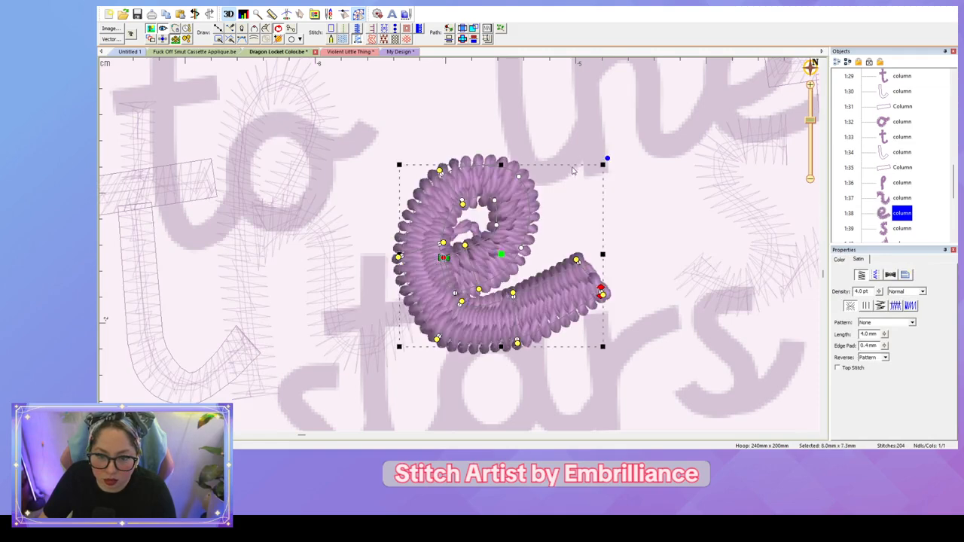
{"action": "key", "text": "ctrl+z"}
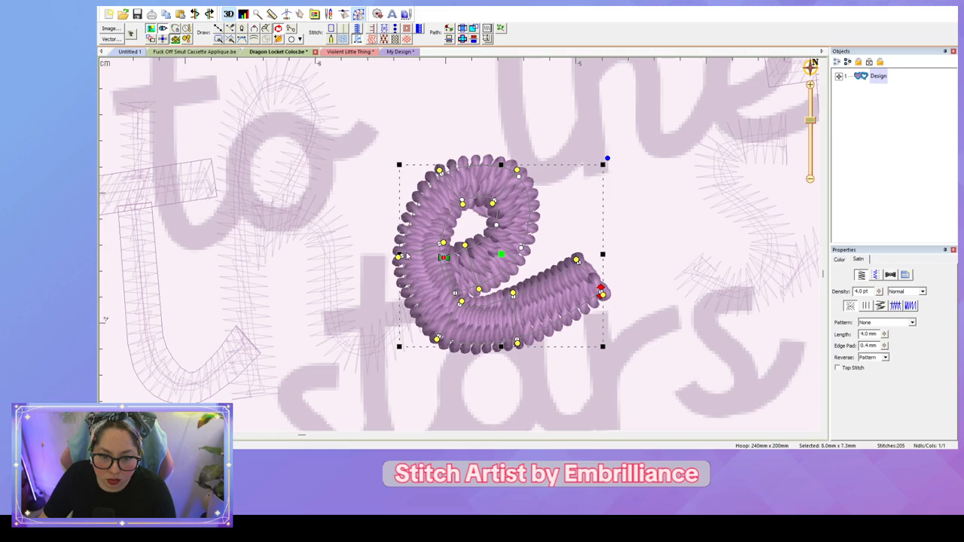
{"action": "left_click_drag", "start_coordinate": [400, 257], "coordinate": [401, 234]}
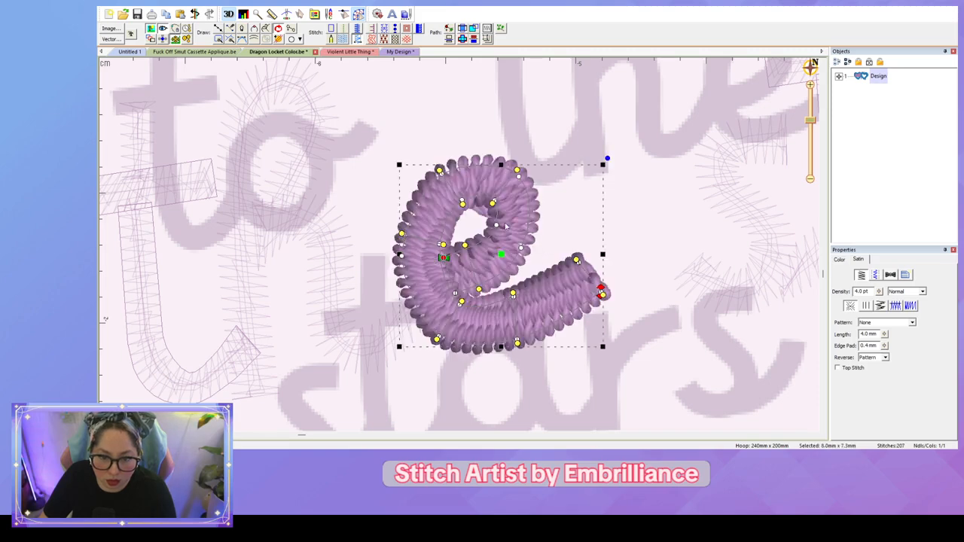
{"action": "mouse_move", "coordinate": [496, 205]}
{"action": "left_mouse_down"}
{"action": "mouse_move", "coordinate": [486, 201]}
{"action": "mouse_move", "coordinate": [495, 205]}
{"action": "left_mouse_up"}
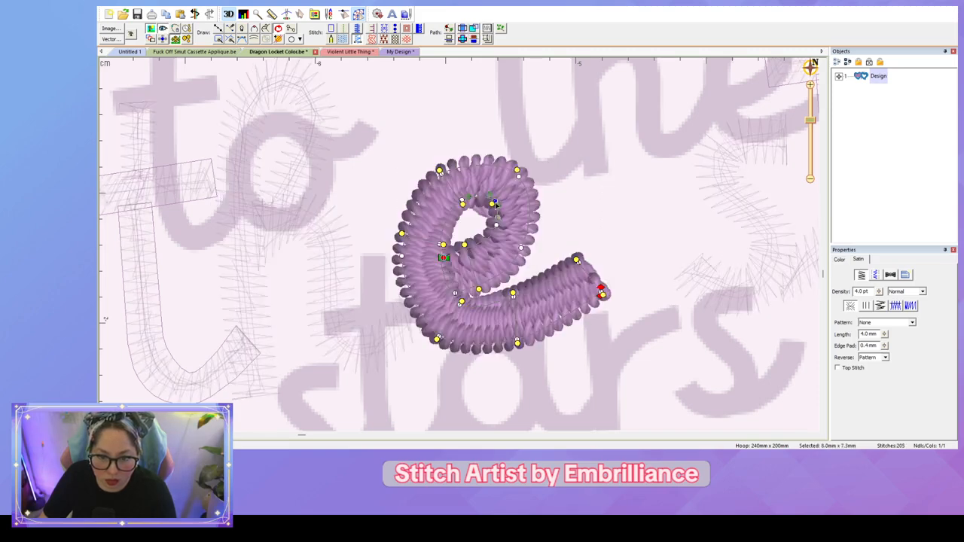
{"action": "key", "text": "ctrl+z"}
{"action": "key", "text": "ctrl+z"}
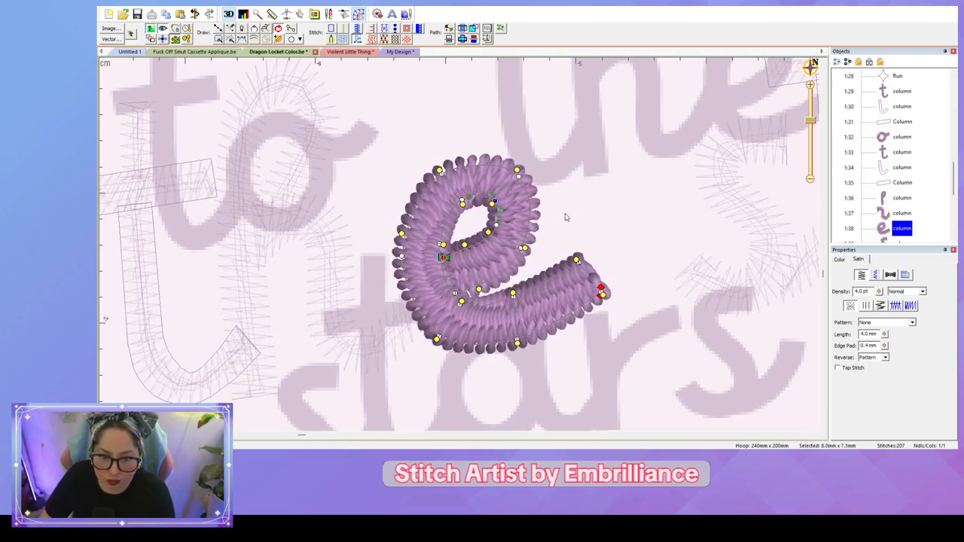
{"action": "left_click", "coordinate": [607, 219]}
Step: Move the outlined star from above "stars" up and outward to the open space below the right wing's tip
{"action": "scroll", "coordinate": [606, 218], "scroll_direction": "down", "scroll_amount": 3}
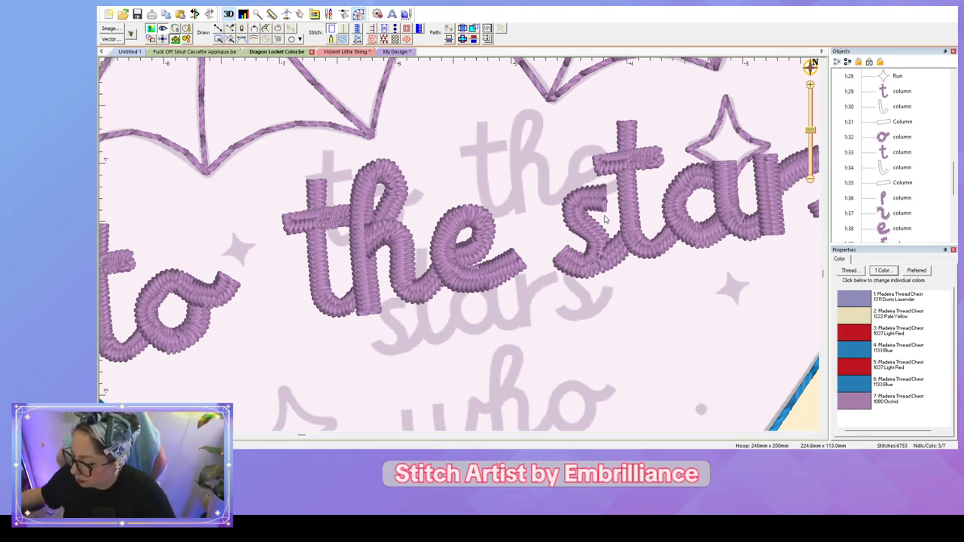
{"action": "scroll", "coordinate": [620, 207], "scroll_direction": "down", "scroll_amount": 3}
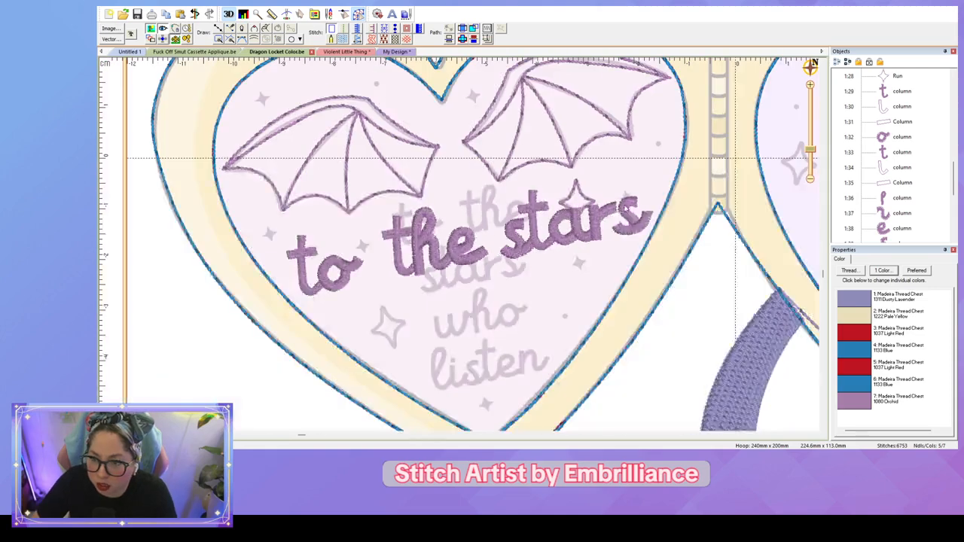
{"action": "left_click", "coordinate": [571, 193]}
{"action": "left_click_drag", "start_coordinate": [576, 201], "coordinate": [648, 161]}
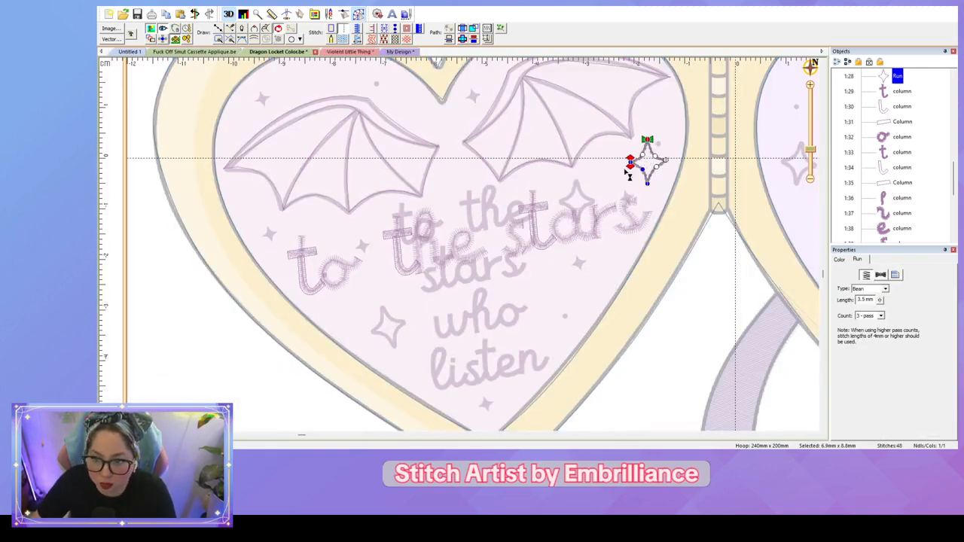
{"action": "left_click", "coordinate": [593, 170]}
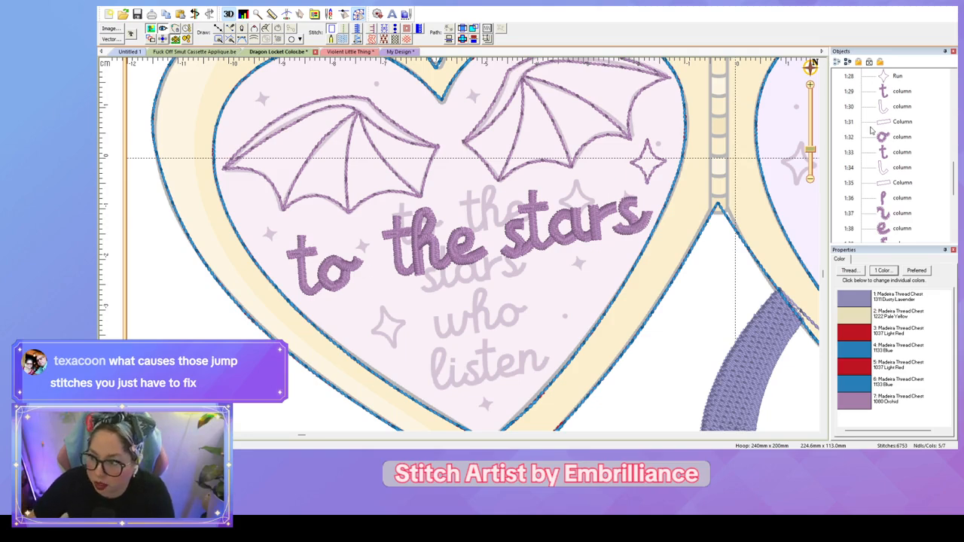
Step: Move all the columns of the word "to" closer to "the" and slightly up
{"action": "left_click", "coordinate": [893, 94]}
{"action": "left_click", "coordinate": [894, 134], "text": "shift"}
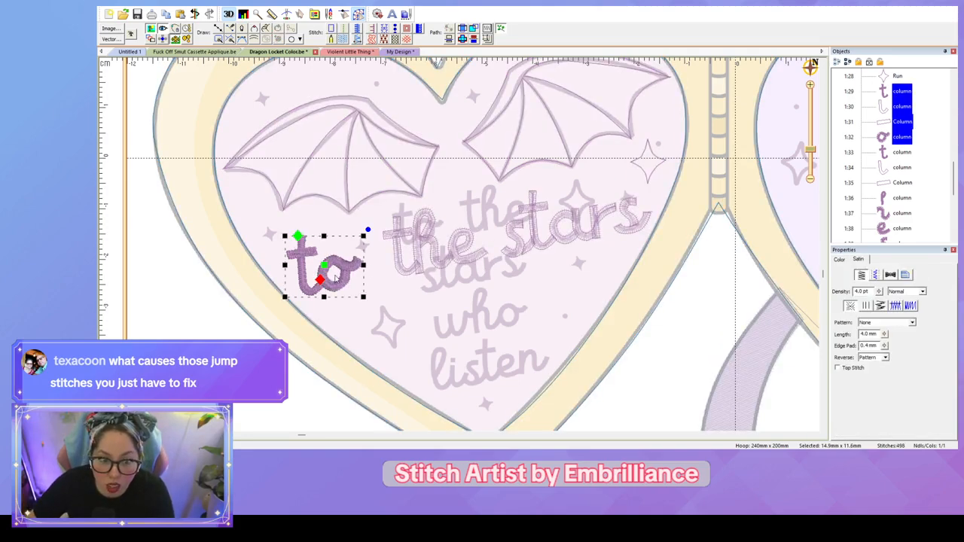
{"action": "left_click_drag", "start_coordinate": [323, 265], "coordinate": [339, 260]}
{"action": "left_click", "coordinate": [464, 289]}
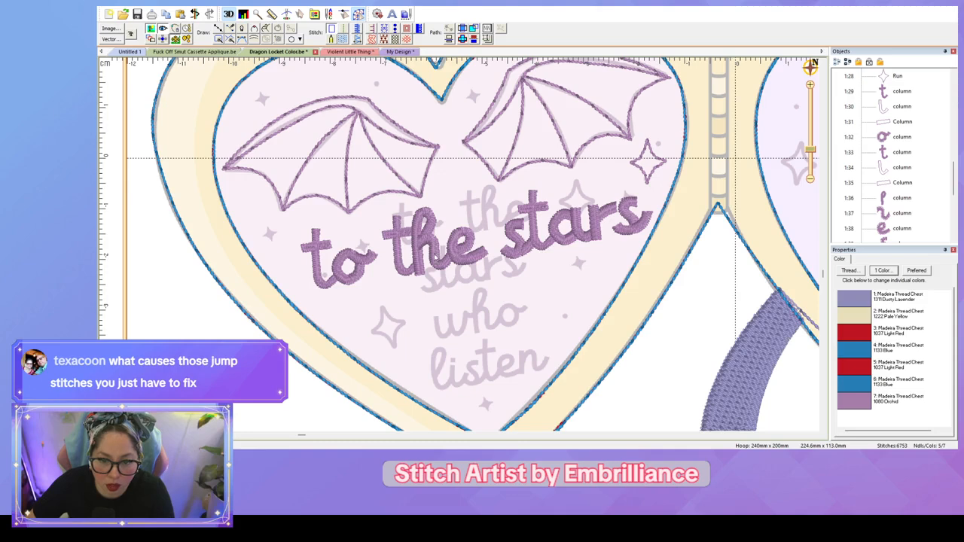
Step: Shift the whole "to the stars" line slightly left and a touch down to center it in the heart
{"action": "left_click", "coordinate": [348, 276]}
{"action": "left_click", "coordinate": [479, 257], "text": "ctrl"}
{"action": "left_click", "coordinate": [523, 248], "text": "ctrl"}
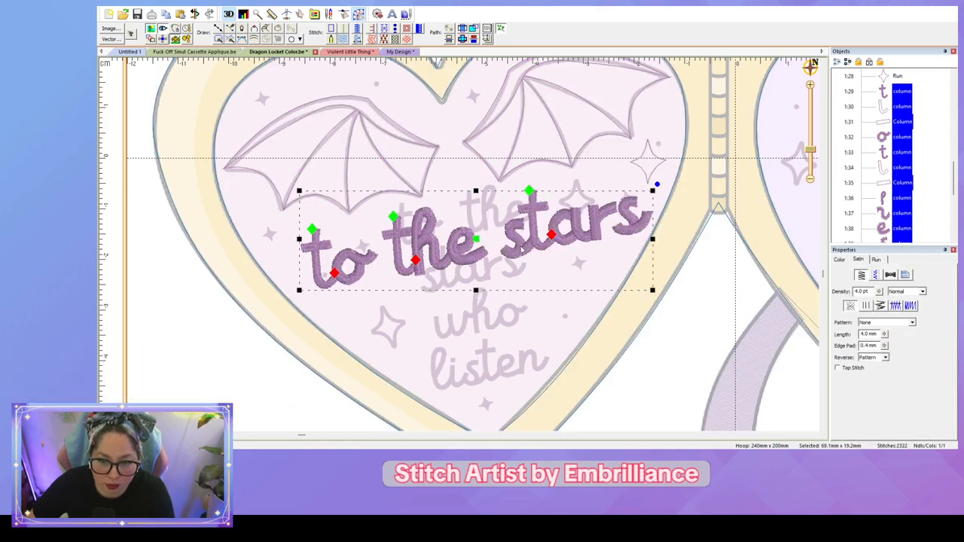
{"action": "left_click_drag", "start_coordinate": [476, 240], "coordinate": [463, 242]}
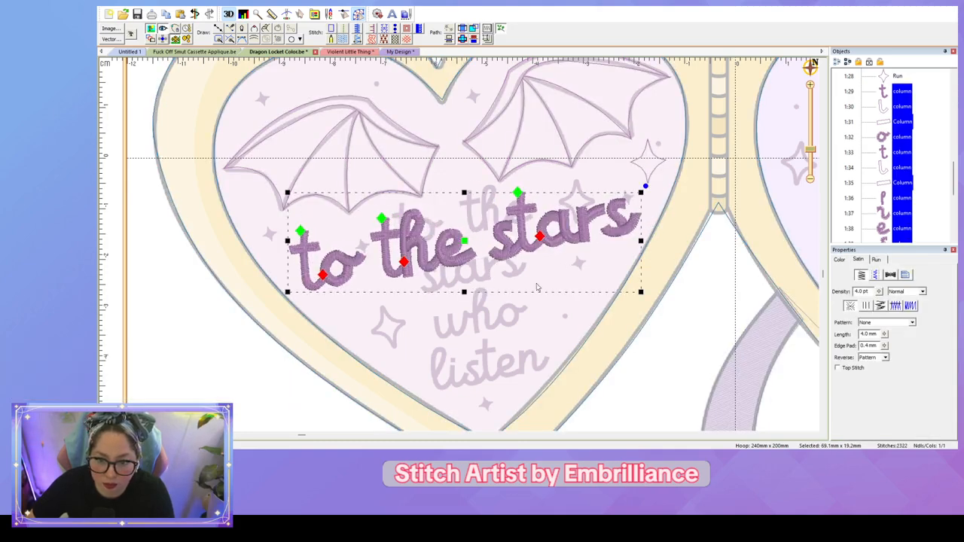
{"action": "left_click", "coordinate": [565, 294]}
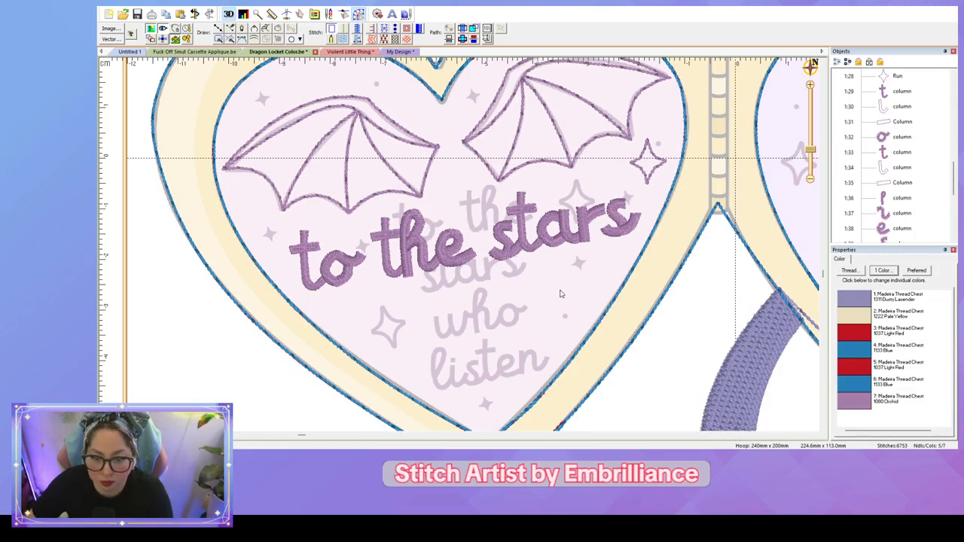
{"action": "scroll", "coordinate": [561, 294], "scroll_direction": "up", "scroll_amount": 2}
{"action": "scroll", "coordinate": [561, 294], "scroll_direction": "down", "scroll_amount": 1}
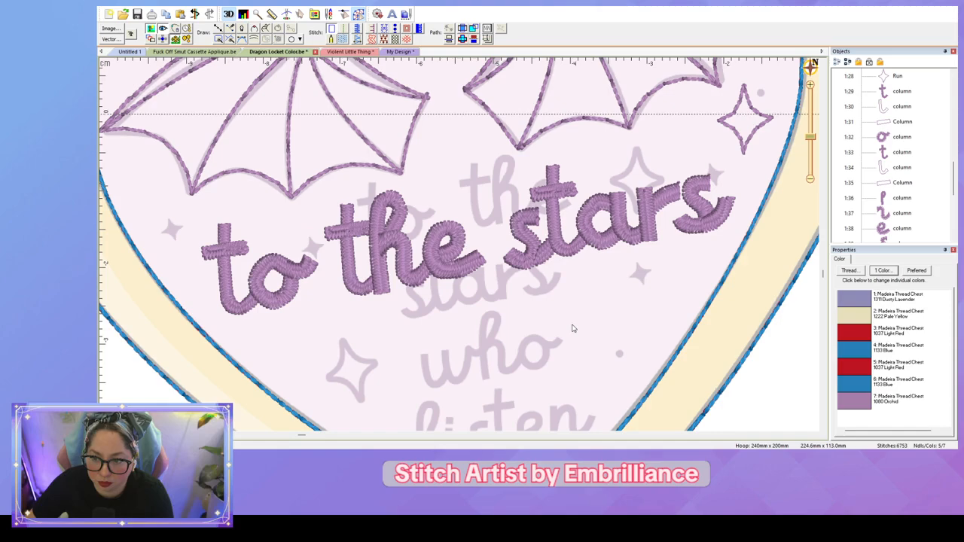
{"action": "scroll", "coordinate": [570, 337], "scroll_direction": "up", "scroll_amount": 4}
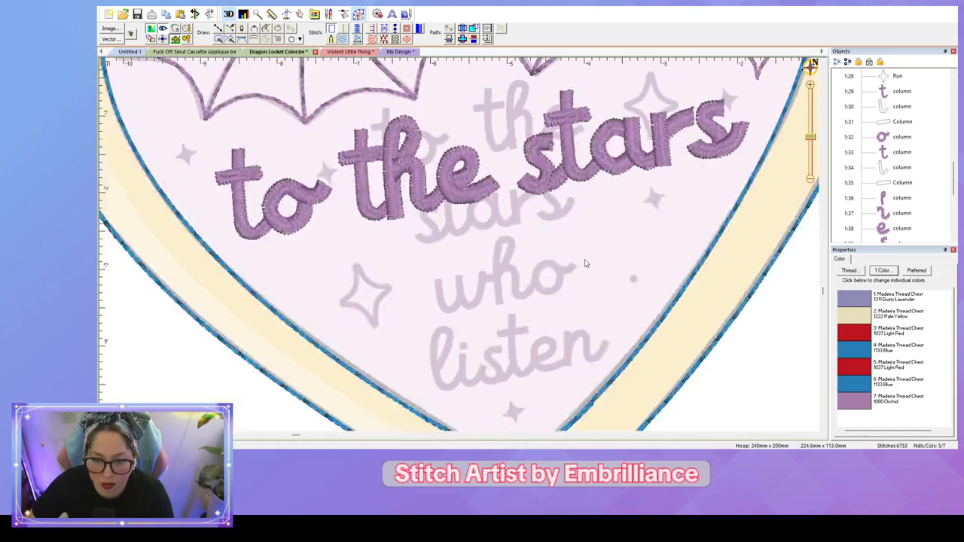
{"action": "scroll", "coordinate": [561, 248], "scroll_direction": "down", "scroll_amount": 3}
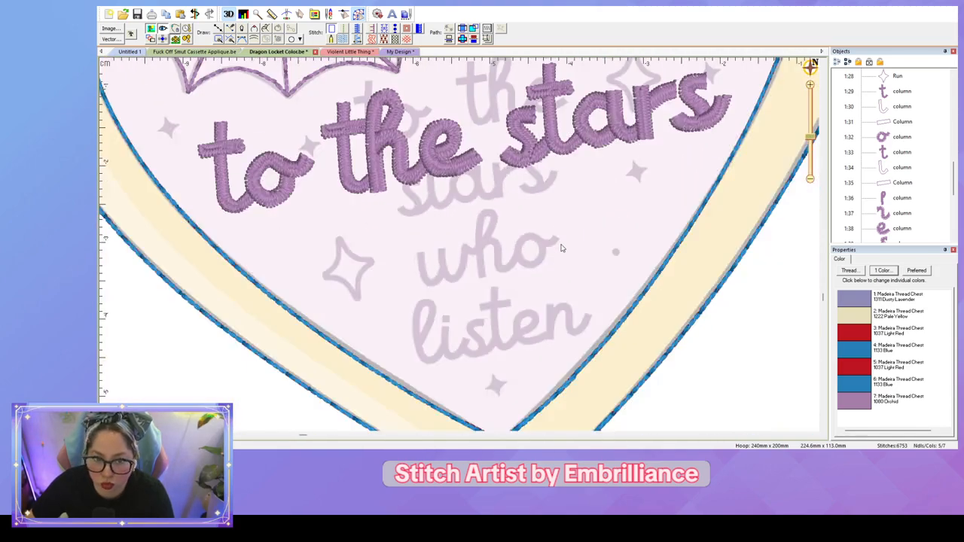
{"action": "scroll", "coordinate": [561, 249], "scroll_direction": "up", "scroll_amount": 3}
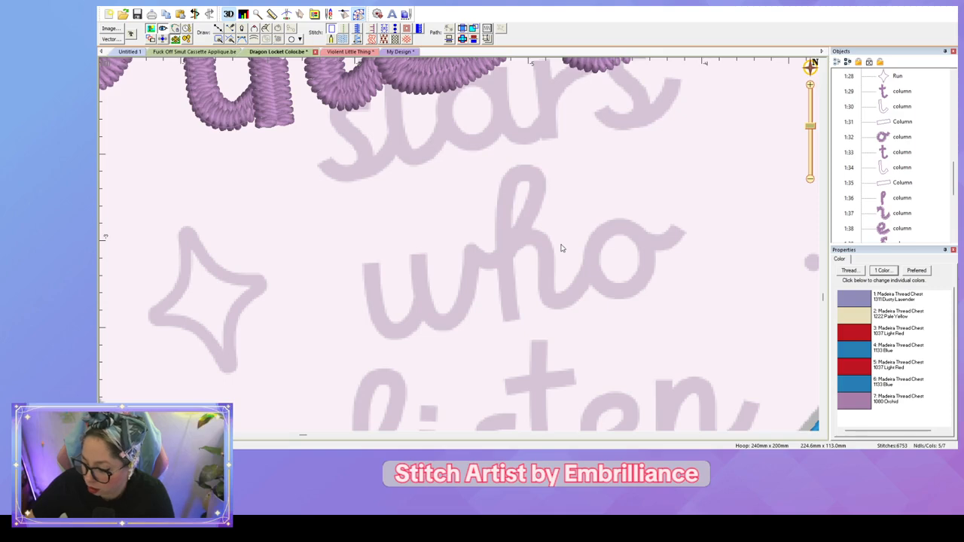
{"action": "scroll", "coordinate": [566, 222], "scroll_direction": "down", "scroll_amount": 3}
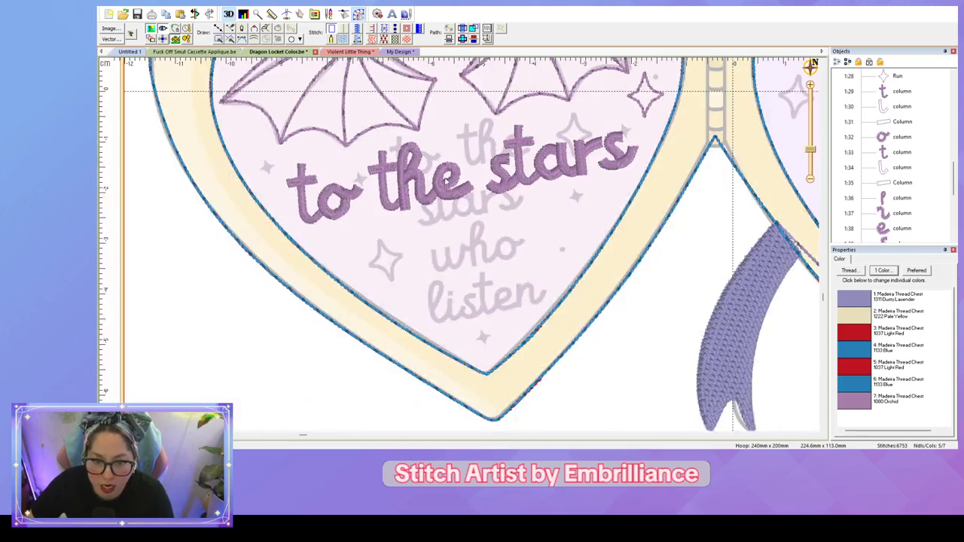
Step: Nudge the stitch angle points at the upper left of the "e" column's opening slightly outward
{"action": "scroll", "coordinate": [455, 185], "scroll_direction": "up", "scroll_amount": 5}
{"action": "left_click_drag", "start_coordinate": [446, 161], "coordinate": [570, 446]}
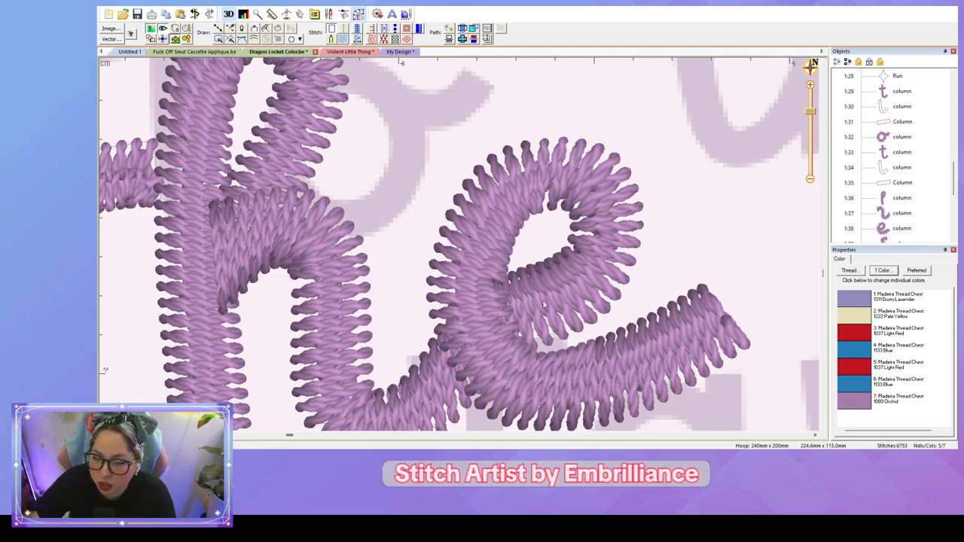
{"action": "left_click", "coordinate": [558, 280]}
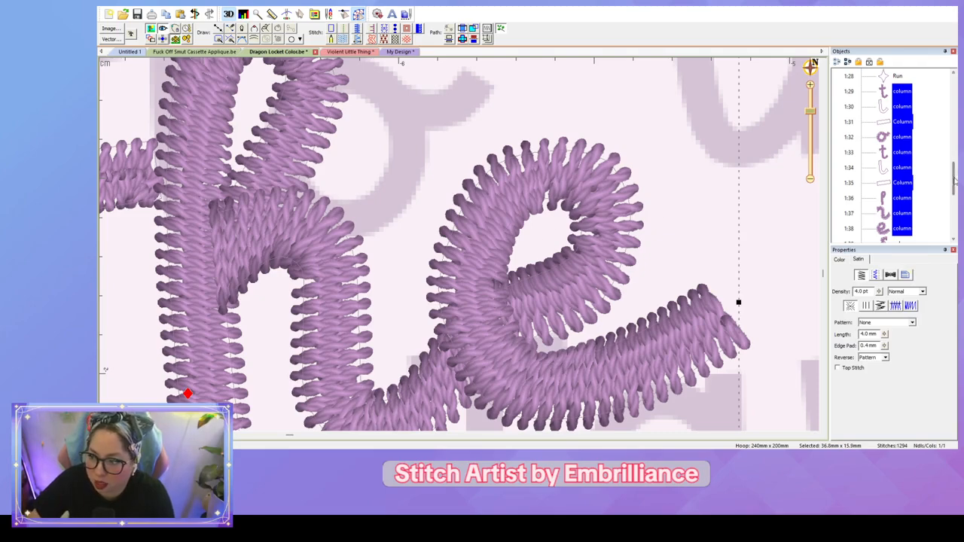
{"action": "left_click", "coordinate": [902, 230]}
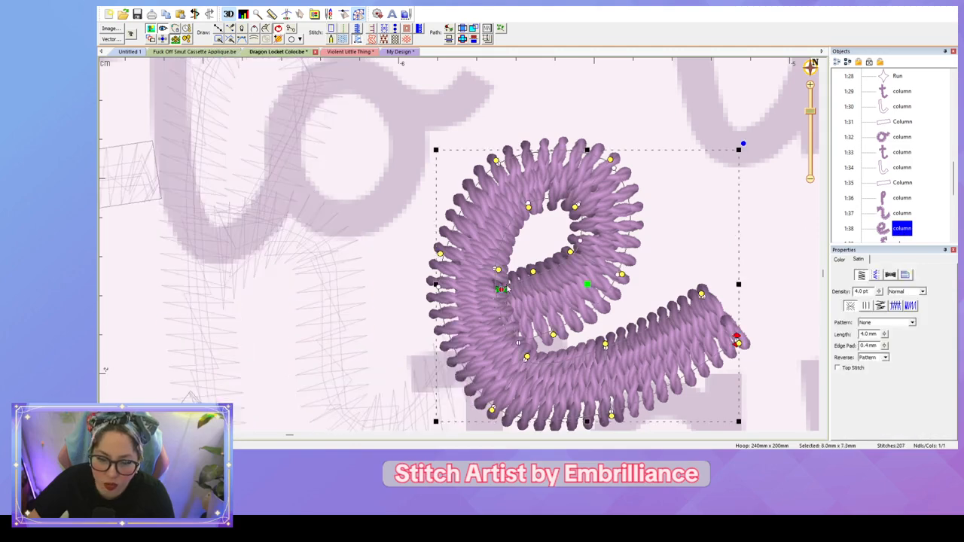
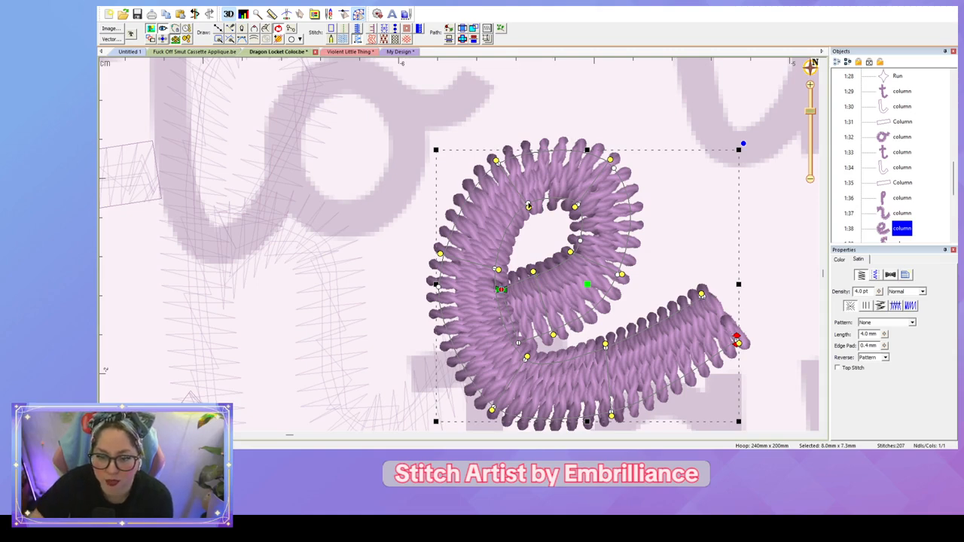
{"action": "left_click_drag", "start_coordinate": [529, 205], "coordinate": [527, 200]}
{"action": "left_click_drag", "start_coordinate": [496, 252], "coordinate": [494, 252]}
{"action": "key", "text": "Escape"}
{"action": "key", "text": "Escape"}
Step: Examine the "to the stars" line within the heart and the stitching of "the" up close
{"action": "scroll", "coordinate": [694, 223], "scroll_direction": "down", "scroll_amount": 5}
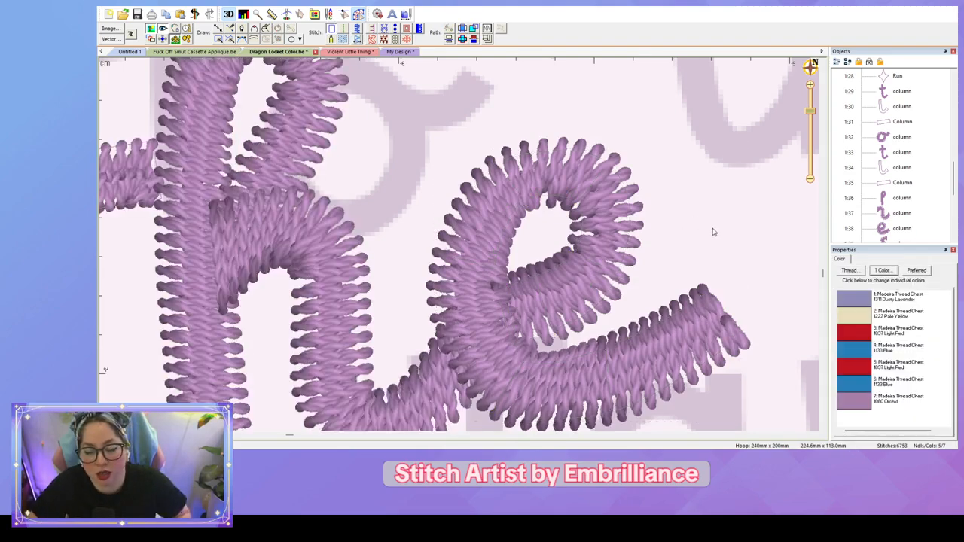
{"action": "scroll", "coordinate": [545, 245], "scroll_direction": "down", "scroll_amount": 4}
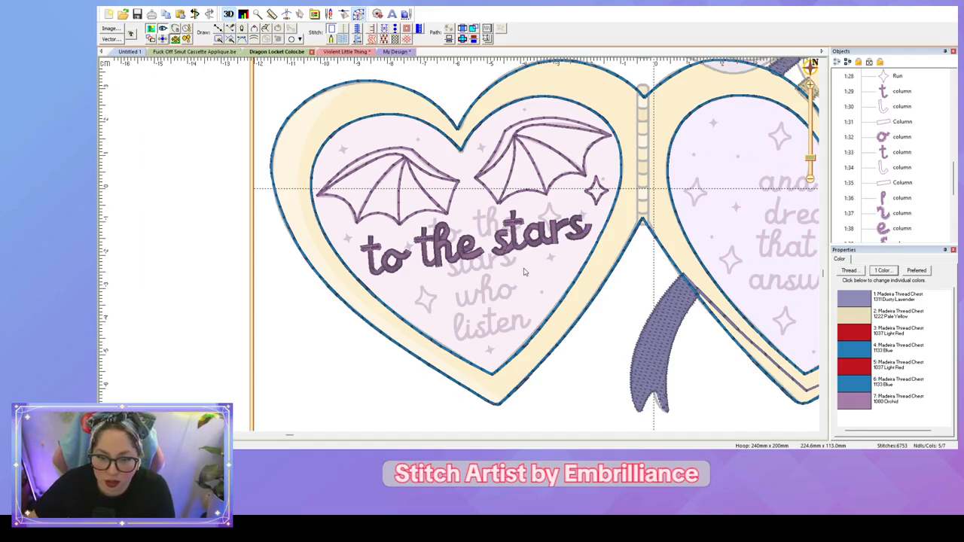
{"action": "scroll", "coordinate": [525, 273], "scroll_direction": "up", "scroll_amount": 3}
{"action": "scroll", "coordinate": [525, 273], "scroll_direction": "down", "scroll_amount": 2}
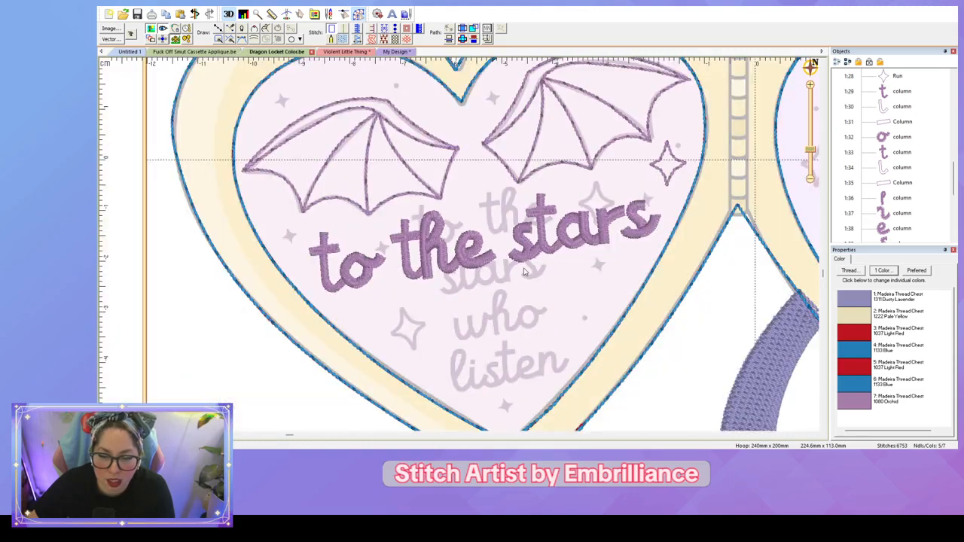
{"action": "scroll", "coordinate": [525, 273], "scroll_direction": "up", "scroll_amount": 4}
{"action": "left_click", "coordinate": [380, 201]}
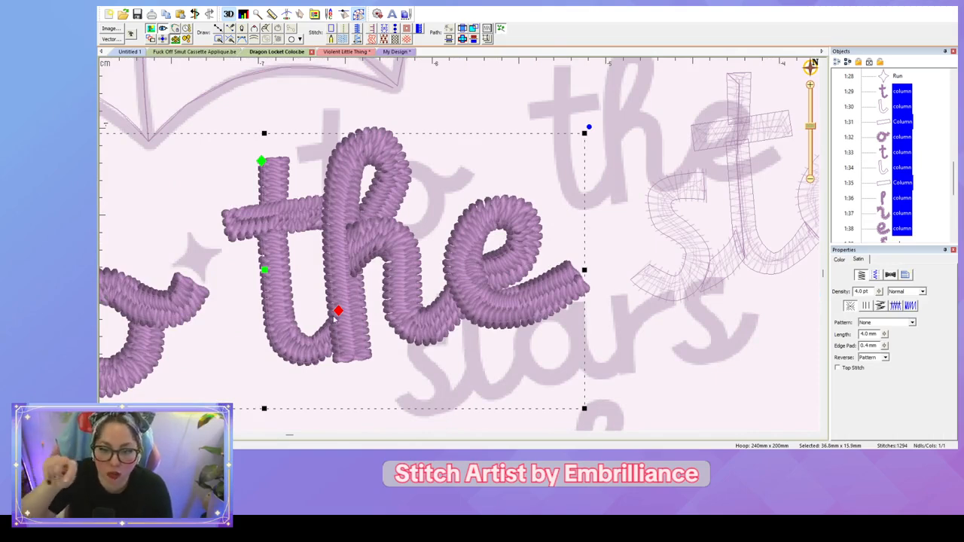
{"action": "scroll", "coordinate": [335, 319], "scroll_direction": "down", "scroll_amount": 2}
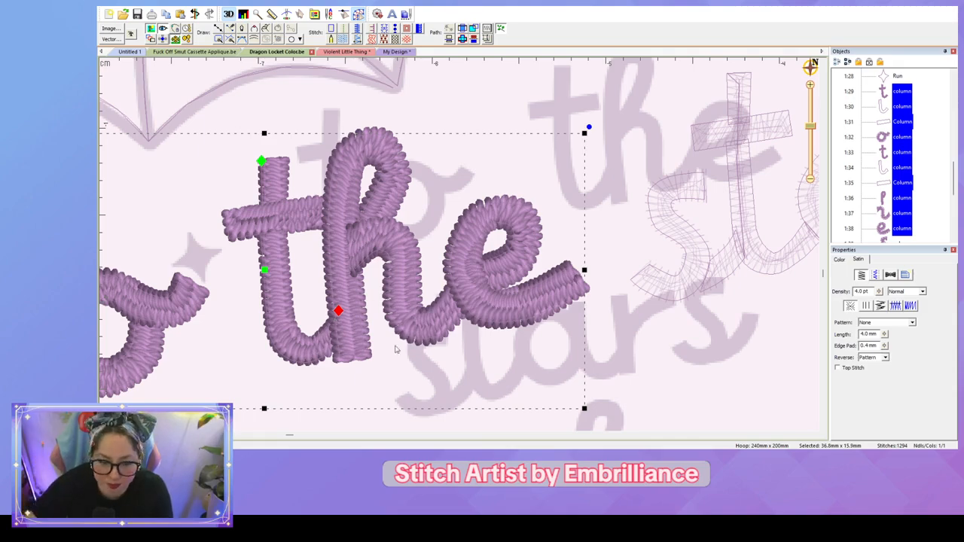
{"action": "left_click", "coordinate": [699, 366]}
{"action": "scroll", "coordinate": [698, 365], "scroll_direction": "down", "scroll_amount": 2}
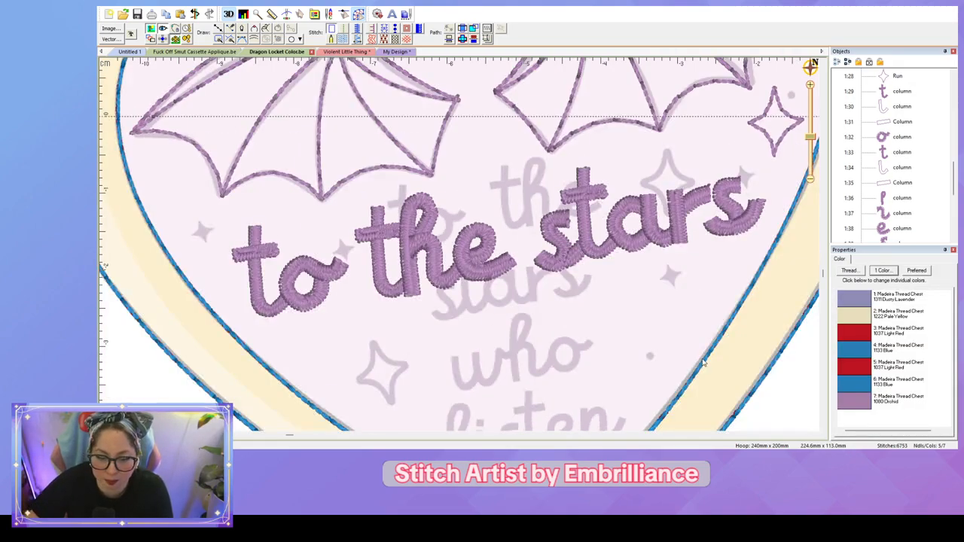
Step: Draw a satin column about 4.1 × 4.7 mm over the first stroke of the "w" in "who", curving up into the second stroke
{"action": "scroll", "coordinate": [697, 365], "scroll_direction": "up", "scroll_amount": 4}
{"action": "scroll", "coordinate": [522, 163], "scroll_direction": "down", "scroll_amount": 1}
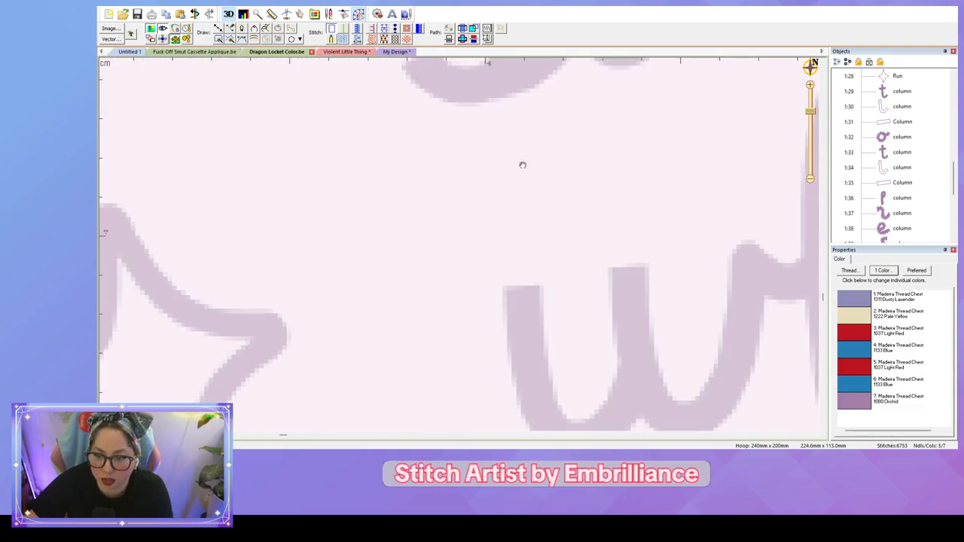
{"action": "scroll", "coordinate": [452, 150], "scroll_direction": "up", "scroll_amount": 1}
{"action": "key", "text": "c"}
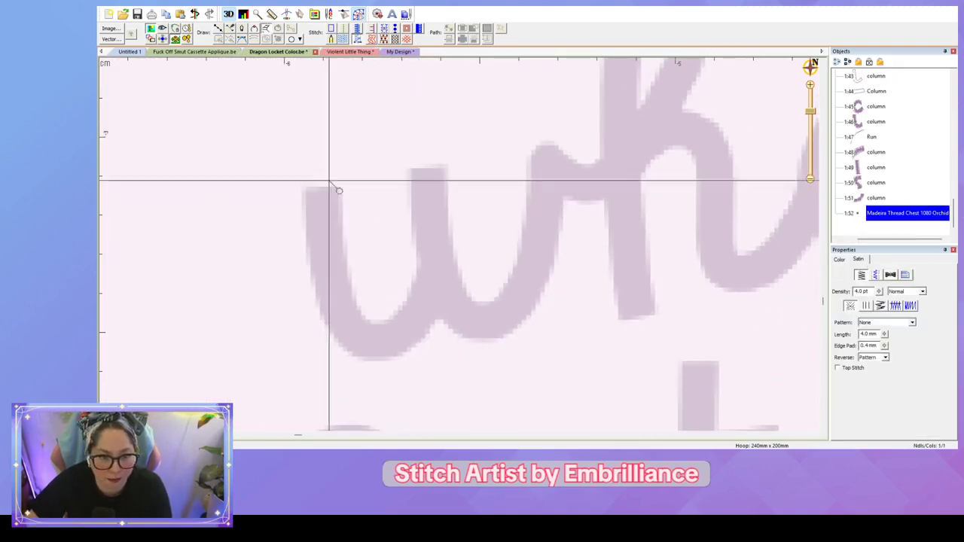
{"action": "left_click", "coordinate": [303, 186]}
{"action": "left_click", "coordinate": [341, 186]}
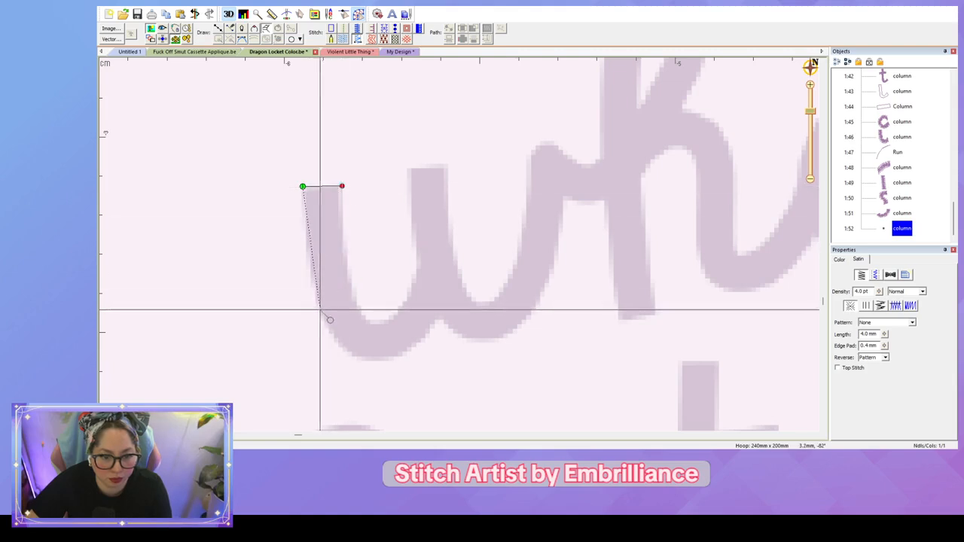
{"action": "left_click", "coordinate": [319, 312]}
{"action": "left_click", "coordinate": [353, 300]}
{"action": "left_click", "coordinate": [382, 359]}
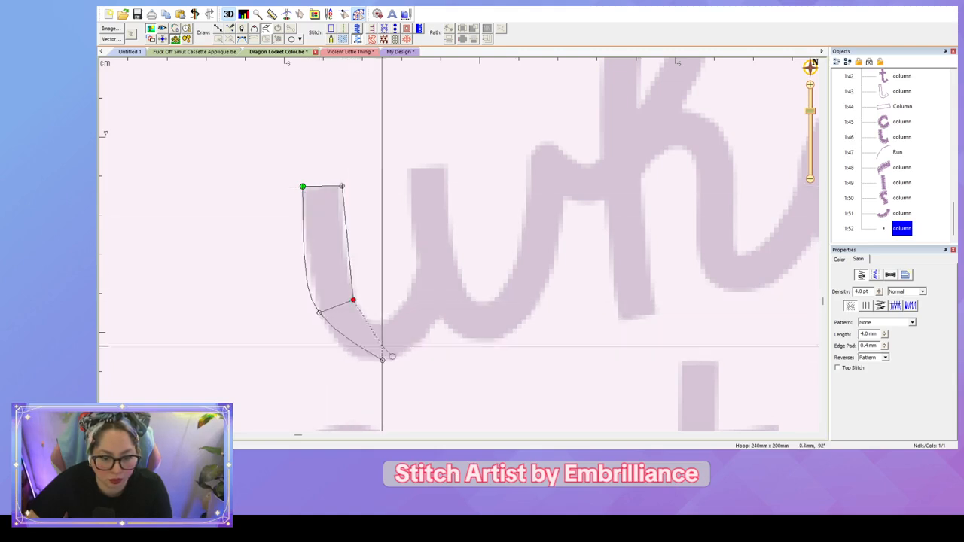
{"action": "left_click", "coordinate": [382, 323]}
{"action": "left_click", "coordinate": [448, 314]}
{"action": "left_click", "coordinate": [425, 273]}
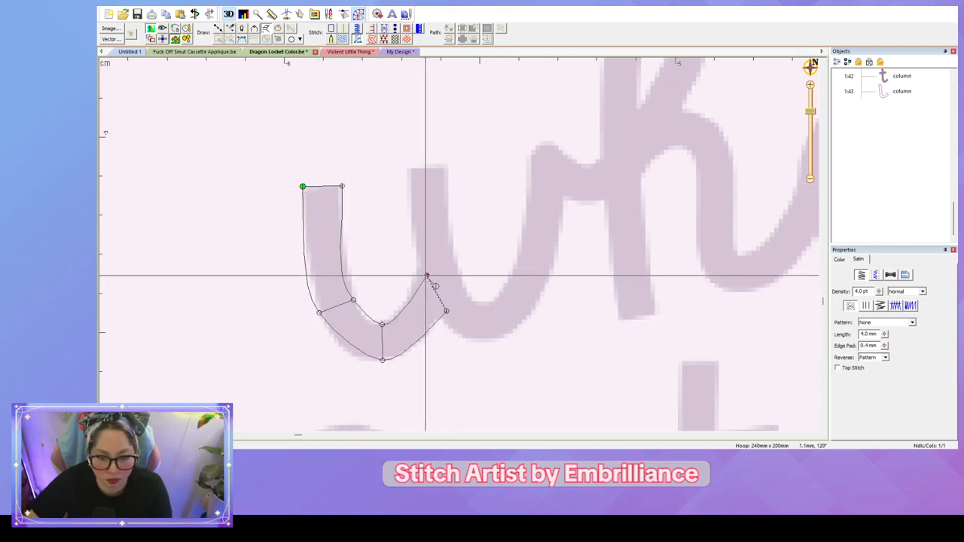
{"action": "key", "text": "Return"}
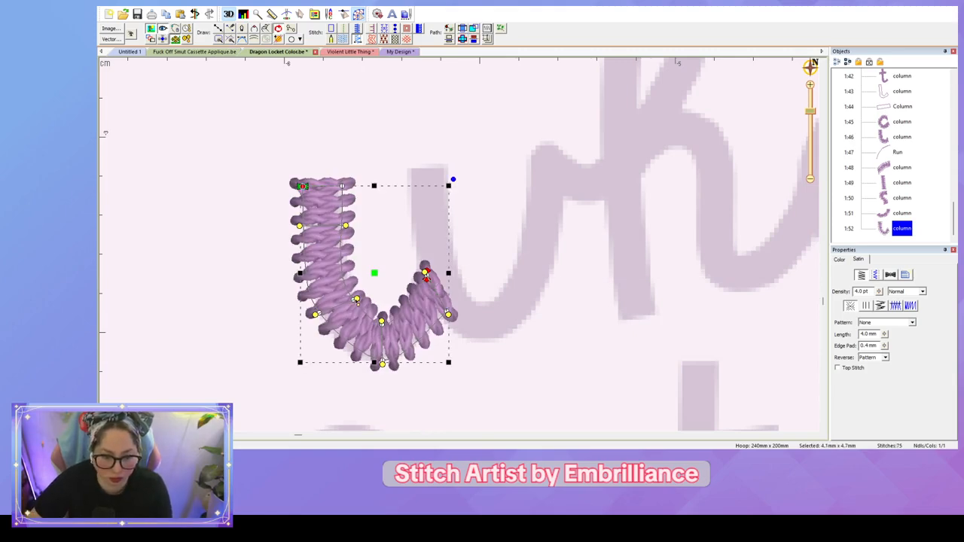
Step: Shift the stitch angle points on the upper stem and at the rising end of the "w"'s first column, then adjust its end node
{"action": "left_click", "coordinate": [355, 300]}
{"action": "left_click_drag", "start_coordinate": [359, 311], "coordinate": [358, 361]}
{"action": "left_click", "coordinate": [319, 316]}
{"action": "left_click", "coordinate": [439, 378]}
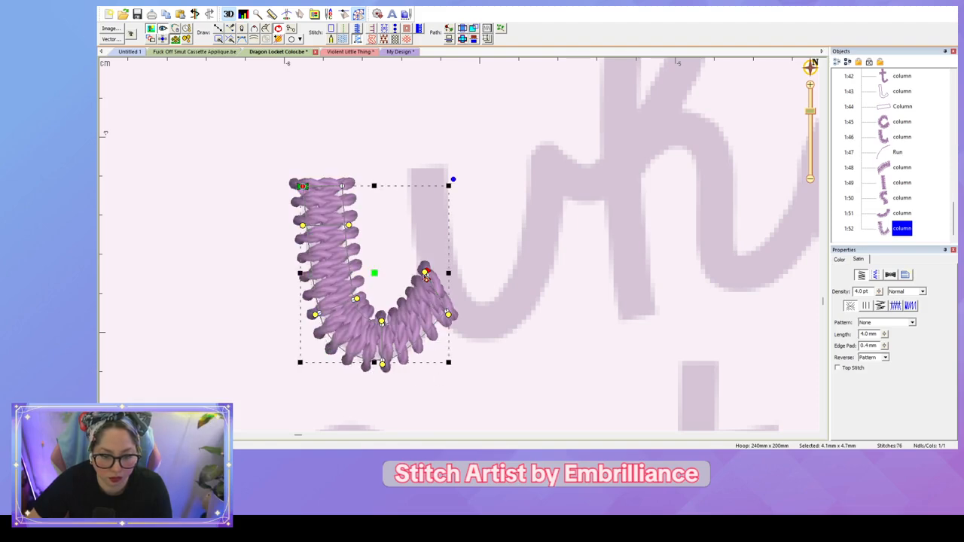
{"action": "left_click_drag", "start_coordinate": [425, 273], "coordinate": [413, 289]}
{"action": "left_click_drag", "start_coordinate": [448, 315], "coordinate": [443, 321]}
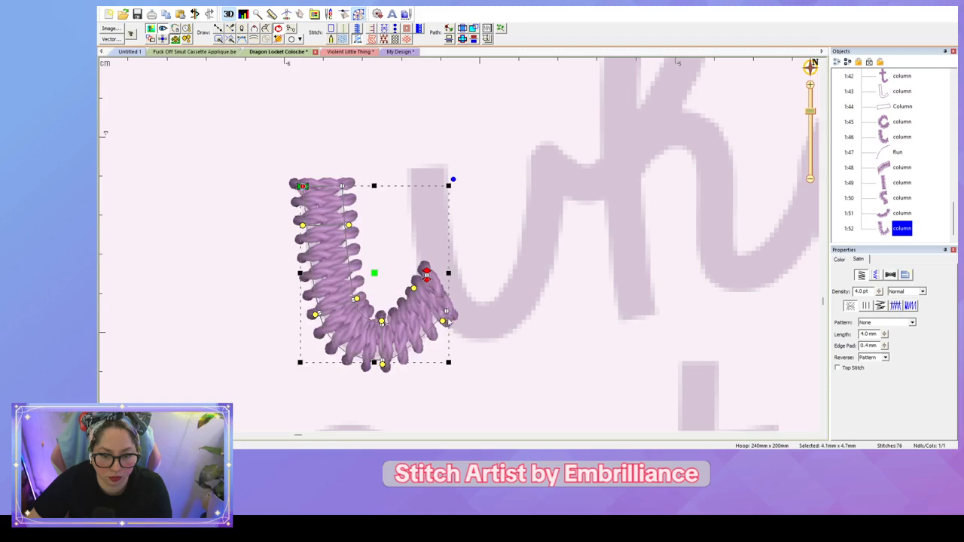
{"action": "left_click", "coordinate": [427, 276]}
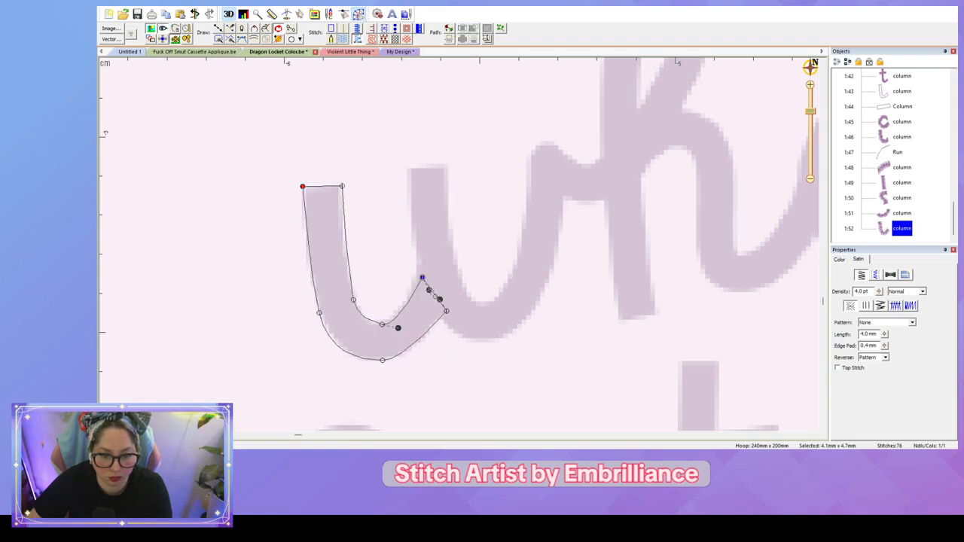
{"action": "left_click", "coordinate": [539, 372]}
Step: Draw a satin column about 4.4 × 5.0 mm over the second stroke of the "w", curving up to its final peak
{"action": "left_click_drag", "start_coordinate": [552, 372], "coordinate": [488, 381]}
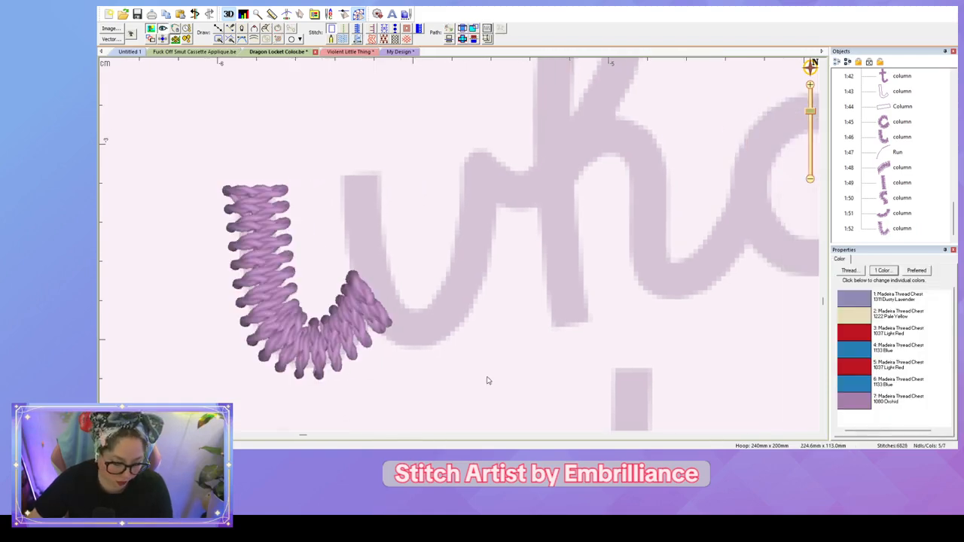
{"action": "key", "text": "c"}
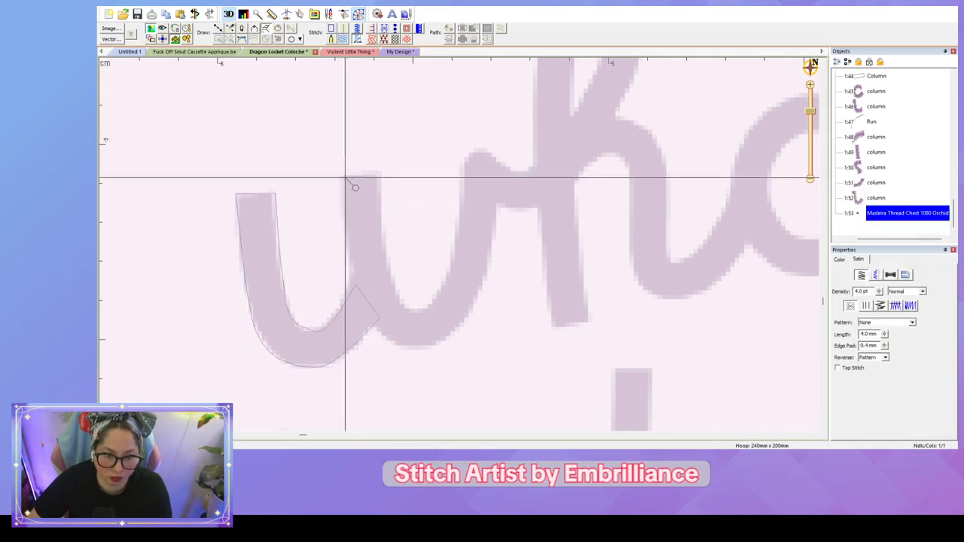
{"action": "left_click", "coordinate": [344, 176]}
{"action": "left_click", "coordinate": [379, 175]}
{"action": "left_click", "coordinate": [348, 284]}
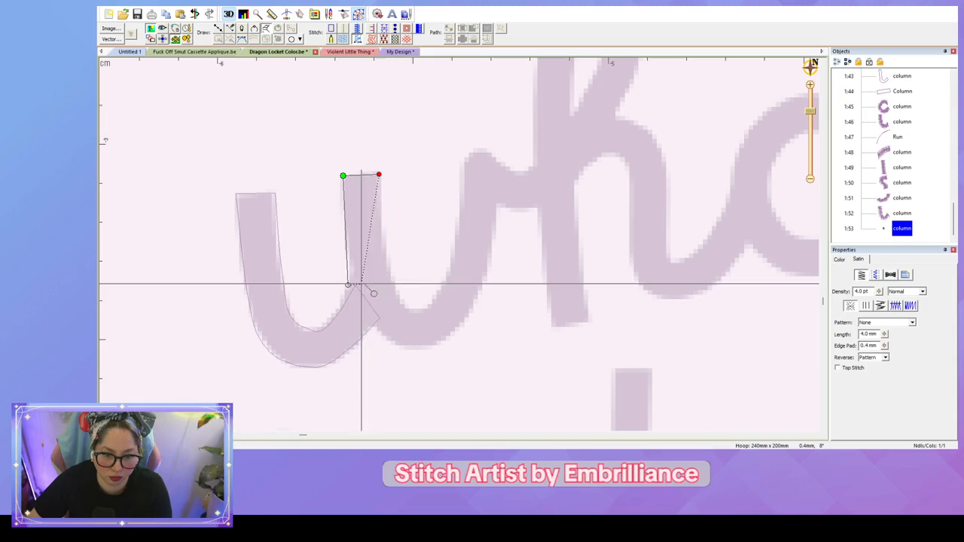
{"action": "left_click", "coordinate": [386, 273]}
{"action": "left_click", "coordinate": [382, 335]}
{"action": "left_click", "coordinate": [399, 304]}
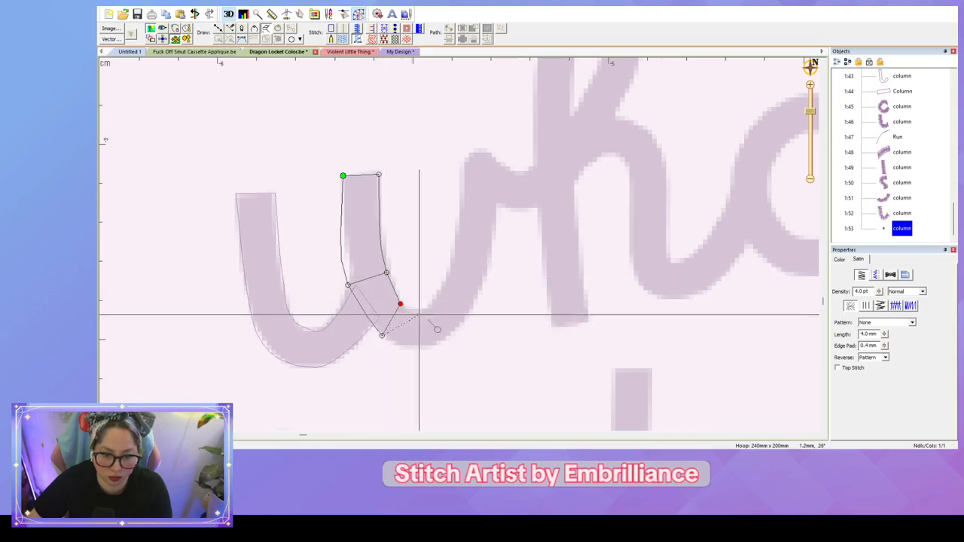
{"action": "left_click", "coordinate": [437, 304]}
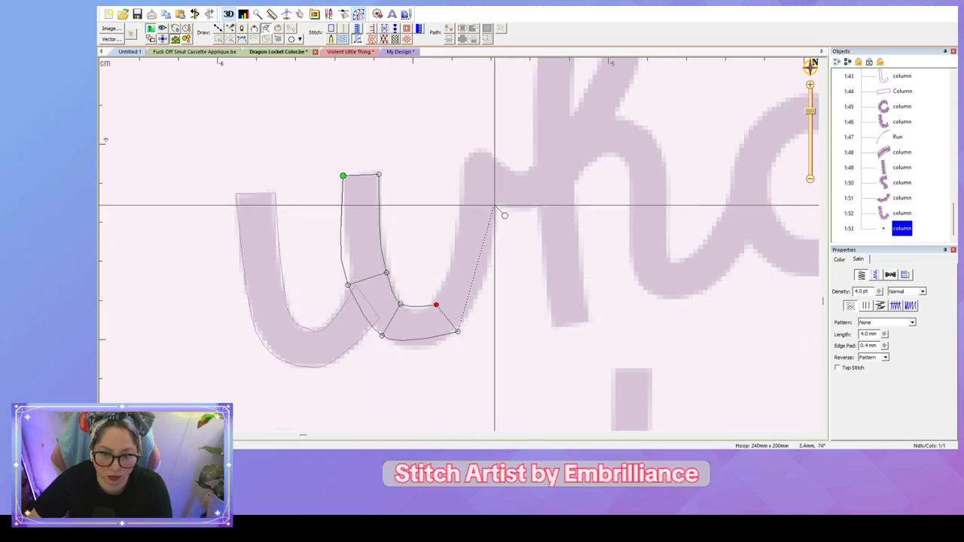
{"action": "left_click", "coordinate": [498, 193]}
{"action": "left_click", "coordinate": [473, 163]}
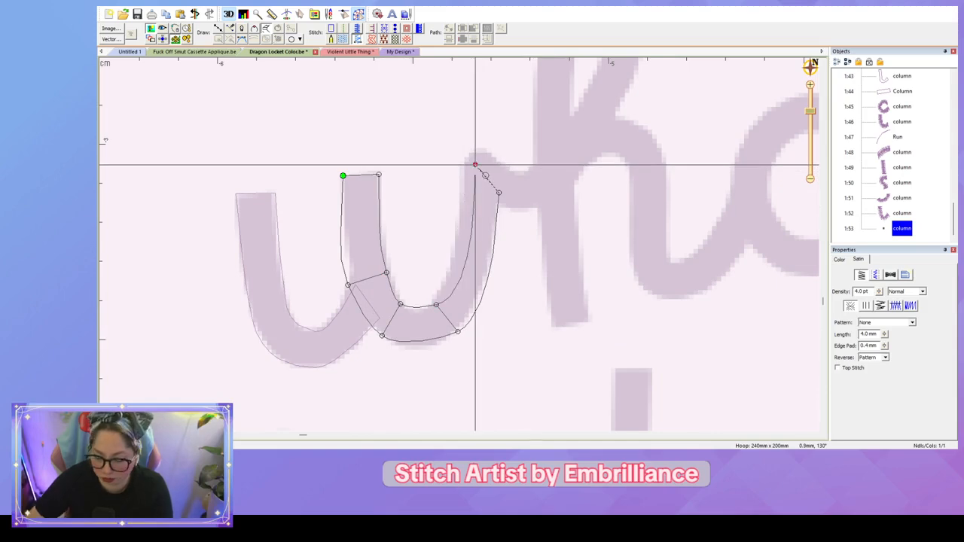
{"action": "key", "text": "Return"}
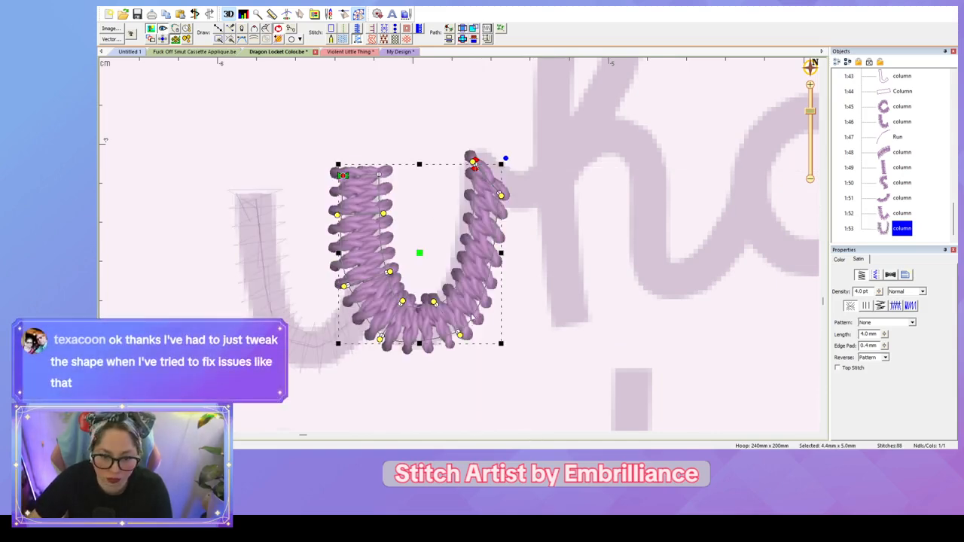
Step: Adjust the stitch angle points along the lower curve and at the upper end of the "w"'s second column
{"action": "left_click_drag", "start_coordinate": [459, 340], "coordinate": [454, 338]}
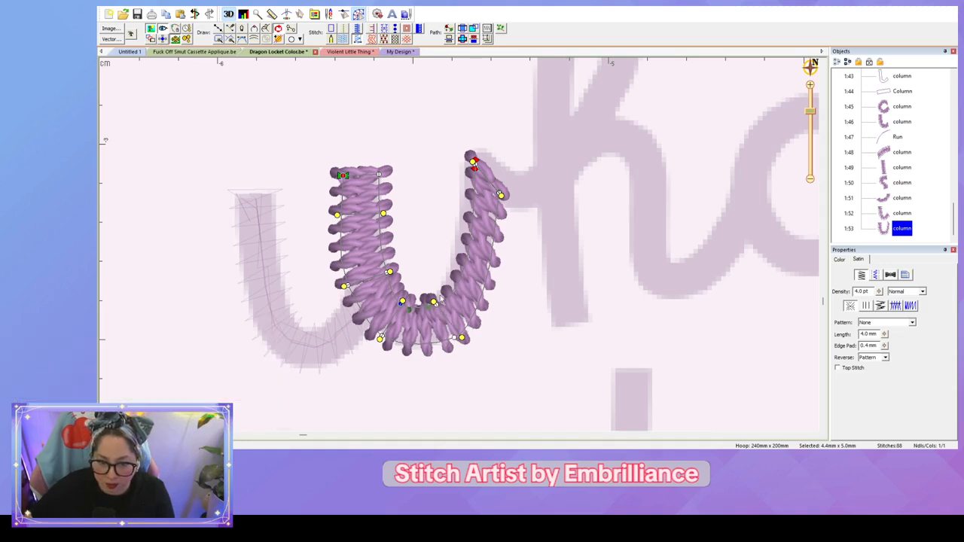
{"action": "left_click_drag", "start_coordinate": [477, 298], "coordinate": [464, 289]}
{"action": "left_click_drag", "start_coordinate": [474, 163], "coordinate": [475, 169]}
{"action": "left_click", "coordinate": [531, 272]}
{"action": "scroll", "coordinate": [532, 275], "scroll_direction": "down", "scroll_amount": 3}
{"action": "scroll", "coordinate": [530, 276], "scroll_direction": "down", "scroll_amount": 3}
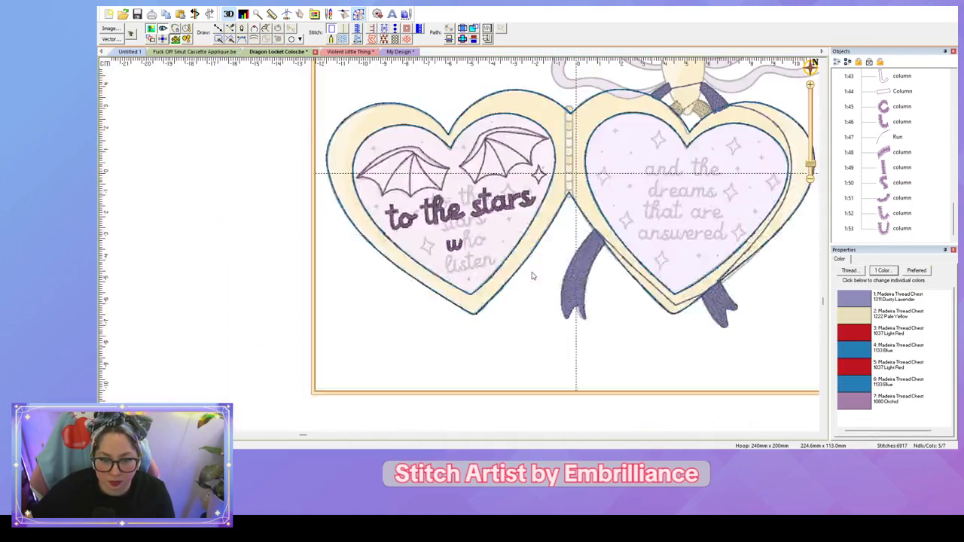
{"action": "scroll", "coordinate": [531, 276], "scroll_direction": "up", "scroll_amount": 8}
{"action": "scroll", "coordinate": [531, 272], "scroll_direction": "down", "scroll_amount": 2}
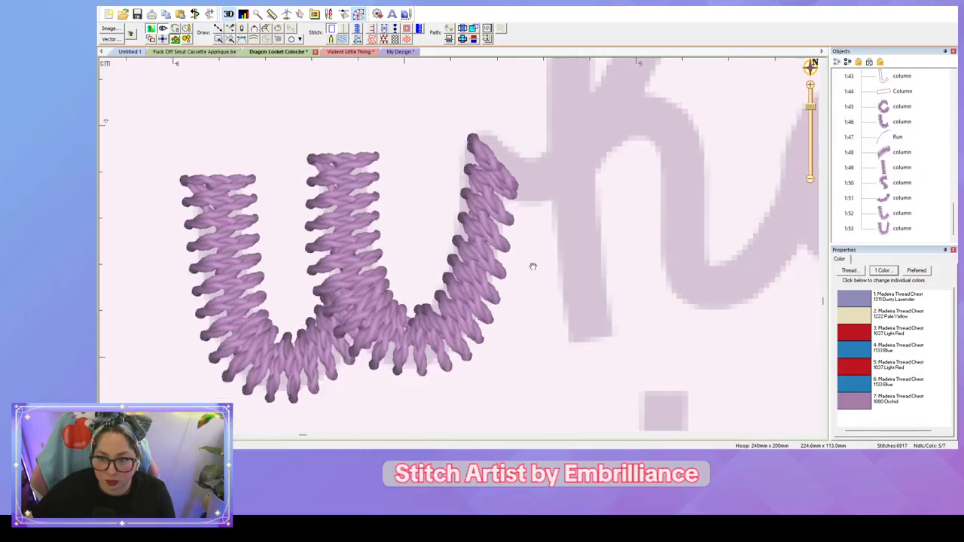
Step: Draw a closed outline about 2.2 × 1.6 mm over the stroke connecting the "w" to the "h"
{"action": "scroll", "coordinate": [509, 311], "scroll_direction": "up", "scroll_amount": 2}
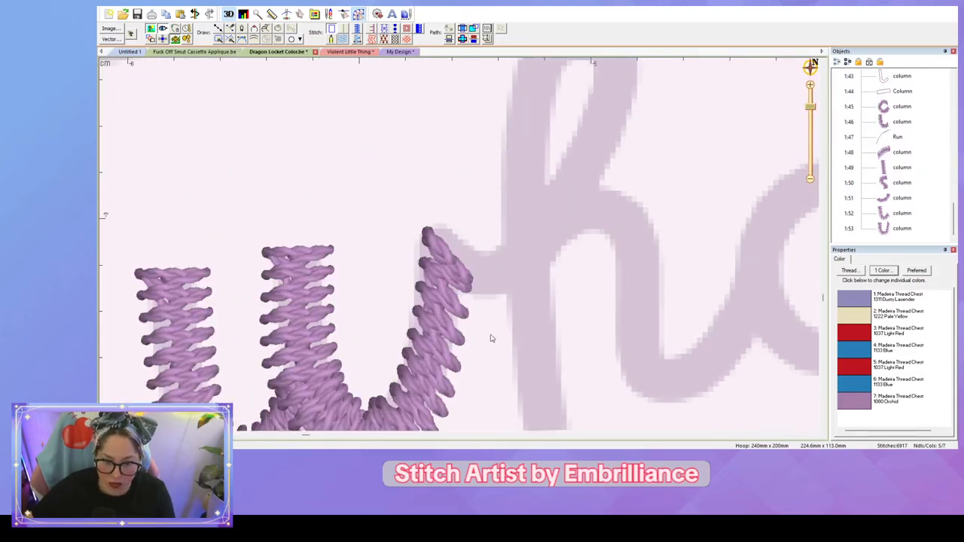
{"action": "left_click", "coordinate": [442, 233]}
{"action": "key", "text": "l"}
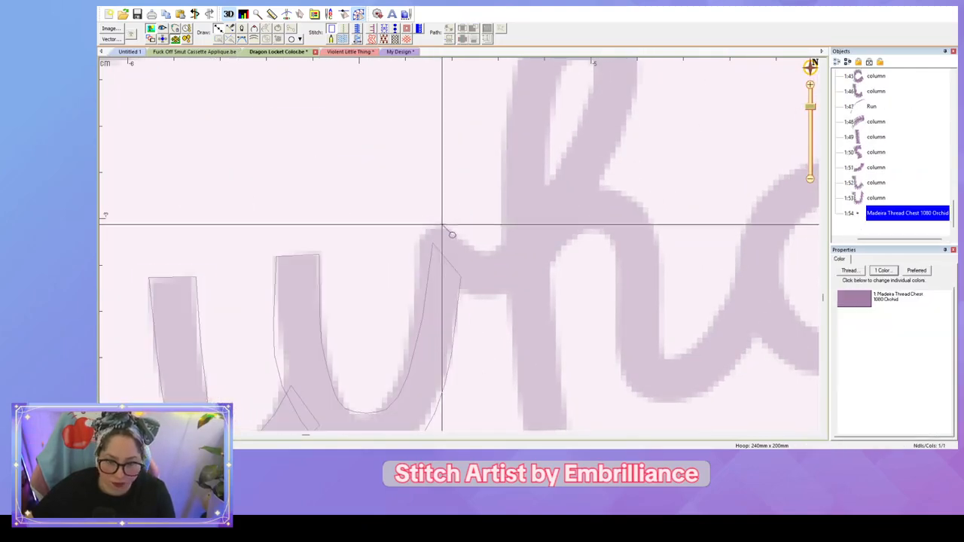
{"action": "left_click", "coordinate": [452, 229]}
{"action": "right_click", "coordinate": [430, 226]}
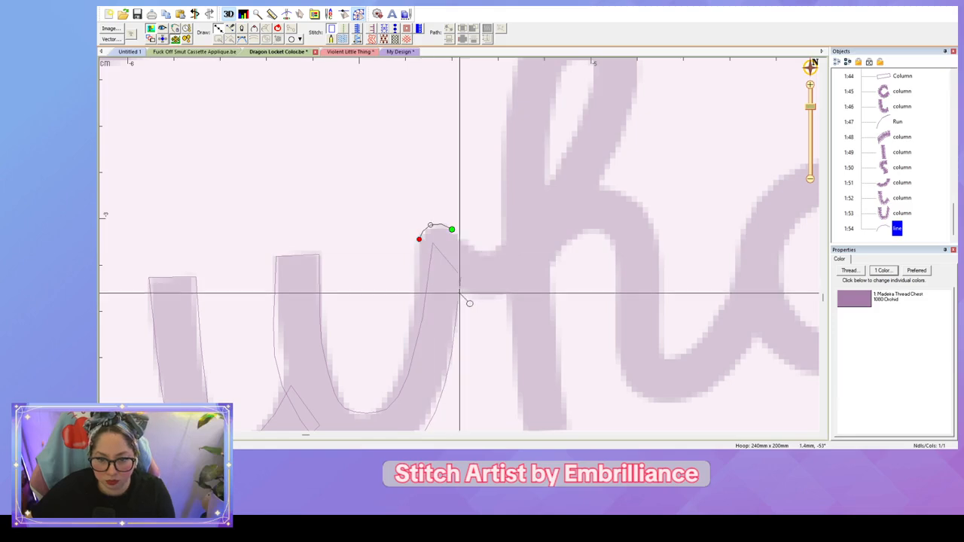
{"action": "right_click", "coordinate": [462, 291]}
{"action": "right_click", "coordinate": [518, 293]}
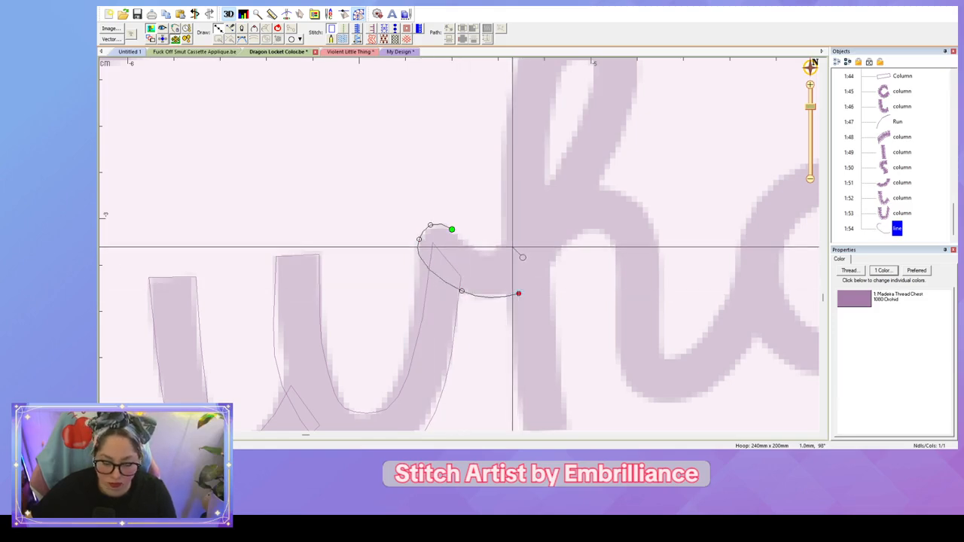
{"action": "right_click", "coordinate": [512, 247]}
{"action": "key", "text": "Return"}
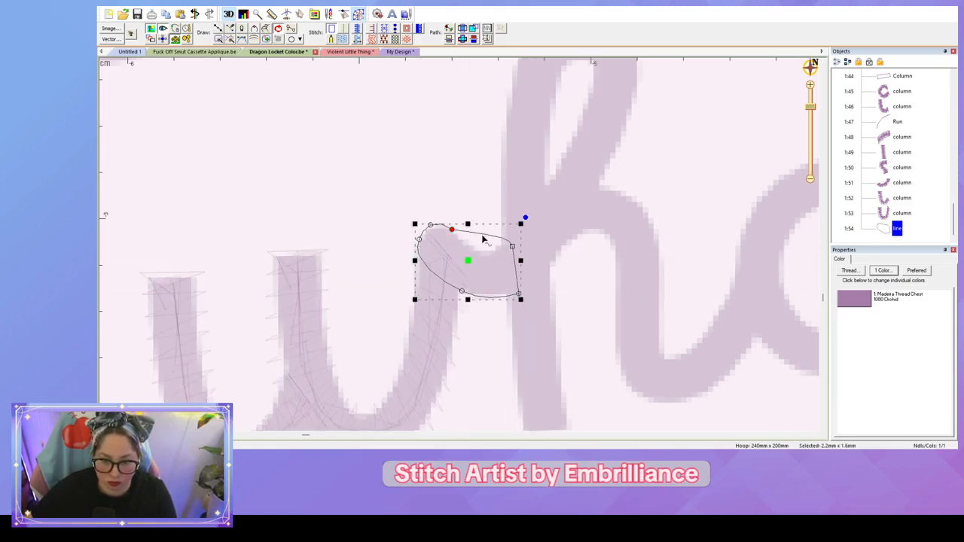
Step: Curve the upper edge of the connector outline inward to follow the lettering, and convert it to a satin column
{"action": "left_click", "coordinate": [484, 236]}
{"action": "left_click", "coordinate": [510, 246]}
{"action": "left_click", "coordinate": [510, 243]}
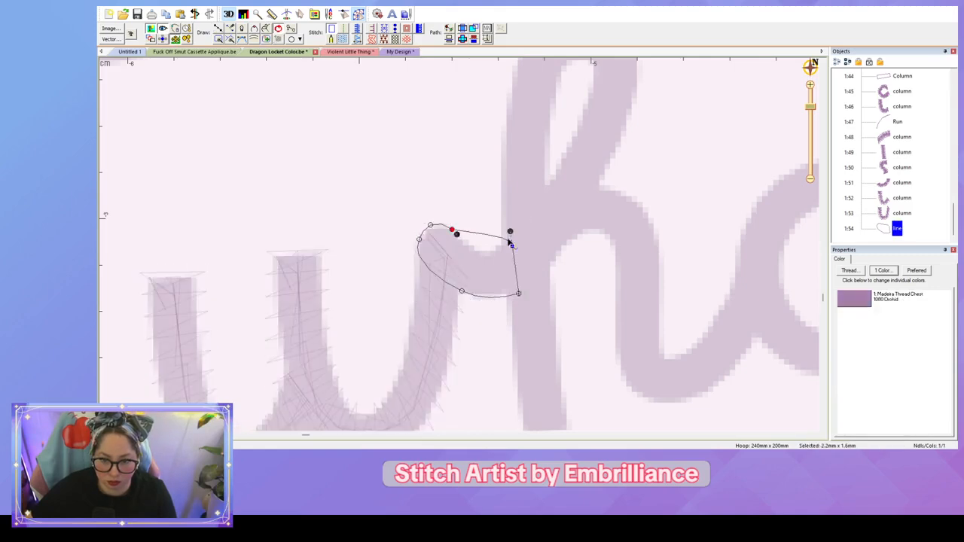
{"action": "left_click_drag", "start_coordinate": [510, 232], "coordinate": [456, 241]}
{"action": "left_click", "coordinate": [358, 39]}
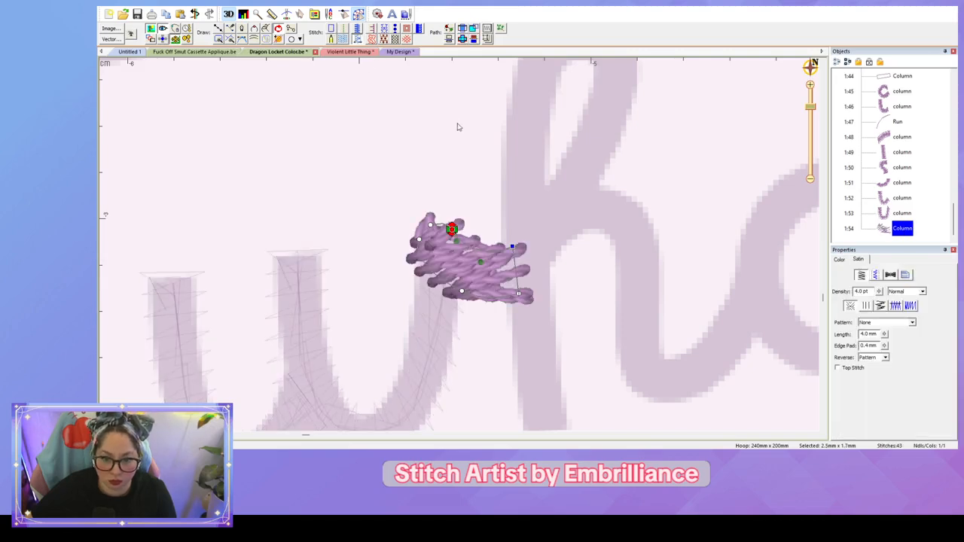
Step: Add two stitch angle lines across the connector column, one near the "h" and one near the peak of the "w"
{"action": "left_click", "coordinate": [496, 247]}
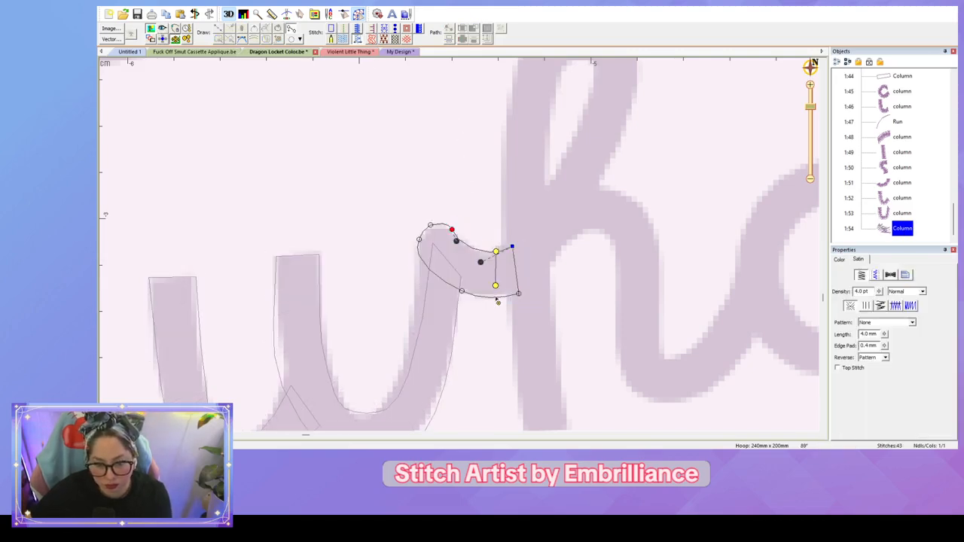
{"action": "left_click", "coordinate": [495, 301]}
{"action": "left_click", "coordinate": [426, 273]}
{"action": "left_click", "coordinate": [462, 237]}
{"action": "key", "text": "Escape"}
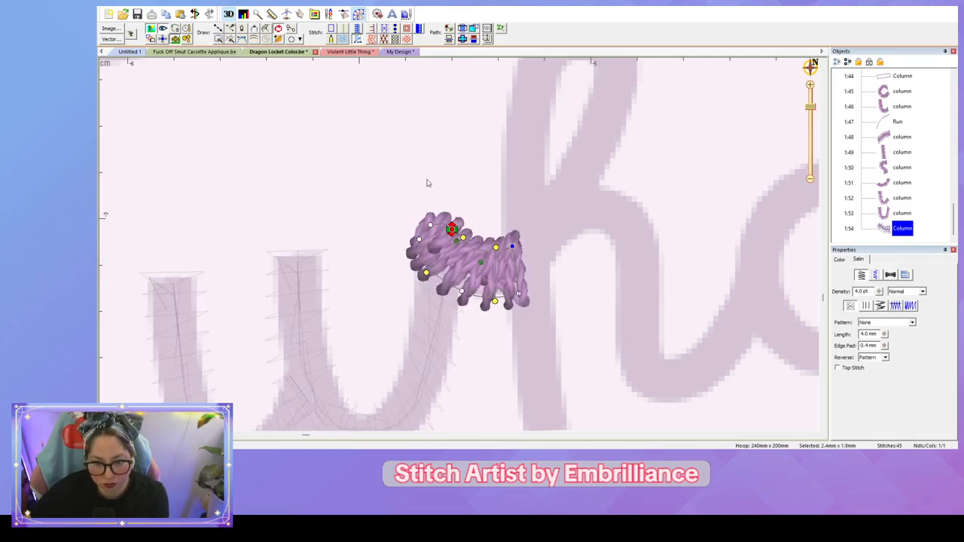
{"action": "left_click", "coordinate": [477, 197]}
{"action": "scroll", "coordinate": [485, 194], "scroll_direction": "down", "scroll_amount": 6}
{"action": "scroll", "coordinate": [486, 193], "scroll_direction": "up", "scroll_amount": 6}
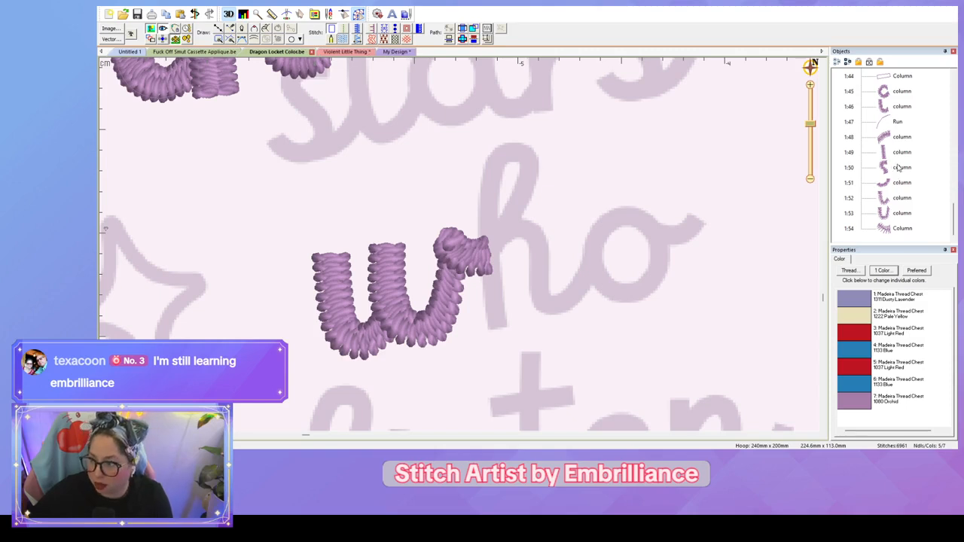
Step: Duplicate the two satin columns that form the "h" in "the"
{"action": "scroll", "coordinate": [897, 167], "scroll_direction": "up", "scroll_amount": 4}
{"action": "scroll", "coordinate": [897, 167], "scroll_direction": "up", "scroll_amount": 1}
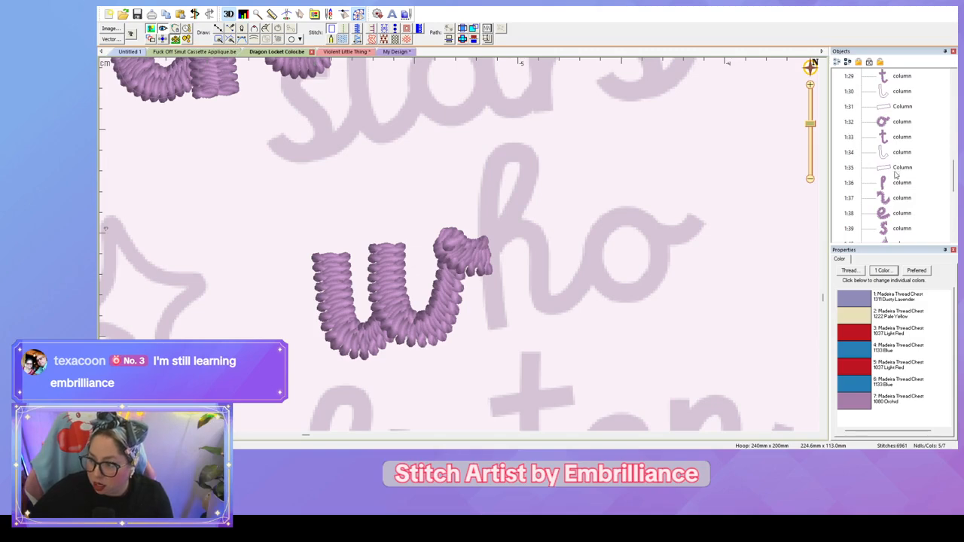
{"action": "left_click", "coordinate": [897, 183]}
{"action": "left_click", "coordinate": [897, 200], "text": "shift"}
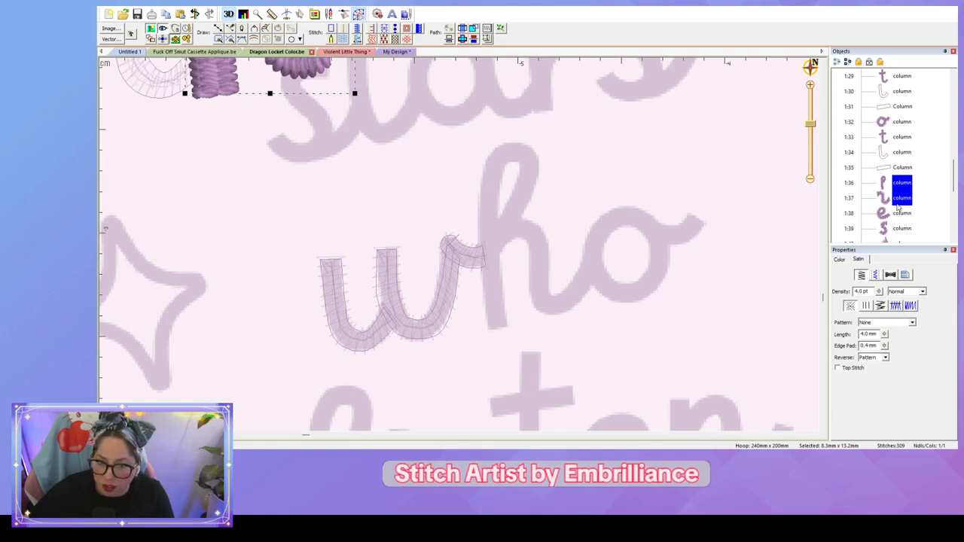
{"action": "key", "text": "ctrl+v"}
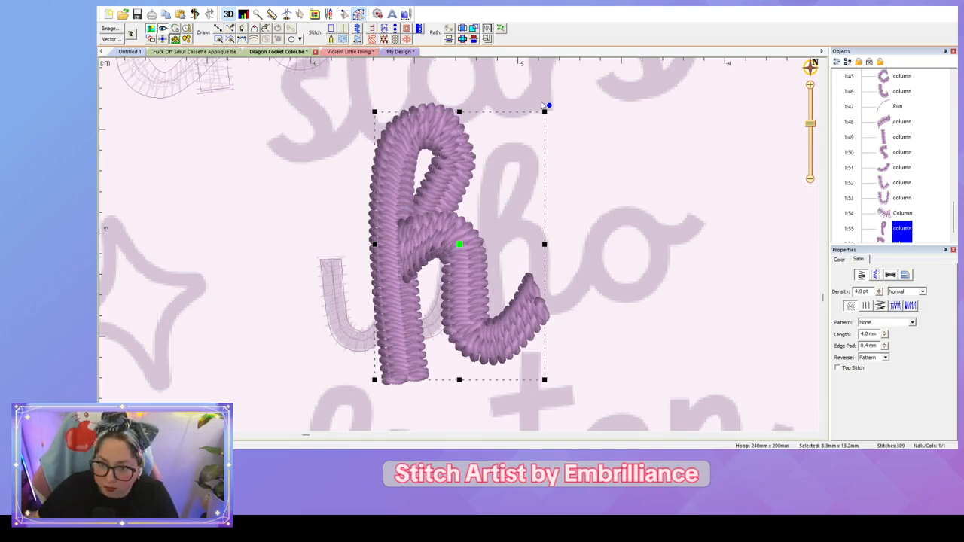
Step: Scale the copied "h" to about 5.7 × 9.6 mm and position it over the "h" in "who"
{"action": "left_click_drag", "start_coordinate": [544, 113], "coordinate": [480, 175]}
{"action": "left_click_drag", "start_coordinate": [427, 297], "coordinate": [529, 240]}
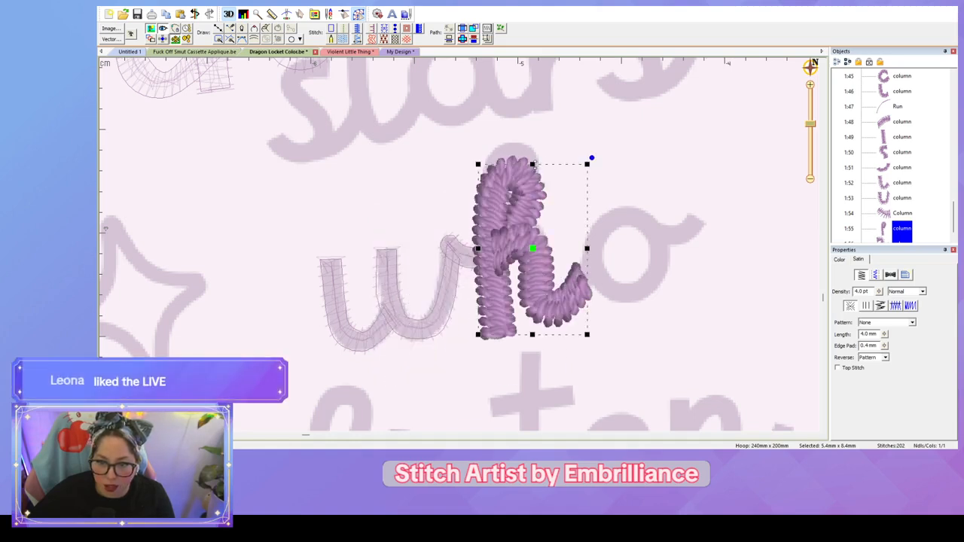
{"action": "left_click_drag", "start_coordinate": [540, 164], "coordinate": [539, 146]}
{"action": "left_click_drag", "start_coordinate": [588, 238], "coordinate": [593, 239]}
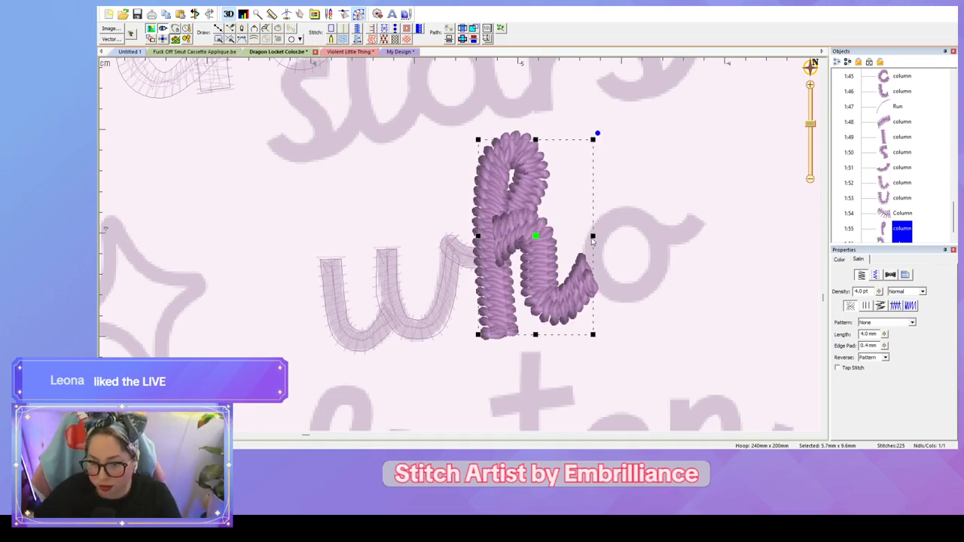
{"action": "left_click", "coordinate": [636, 145]}
Step: Examine the stitched "wh" up close and in relation to the "to the stars" line within the heart
{"action": "scroll", "coordinate": [637, 144], "scroll_direction": "up", "scroll_amount": 1}
{"action": "scroll", "coordinate": [636, 145], "scroll_direction": "down", "scroll_amount": 2}
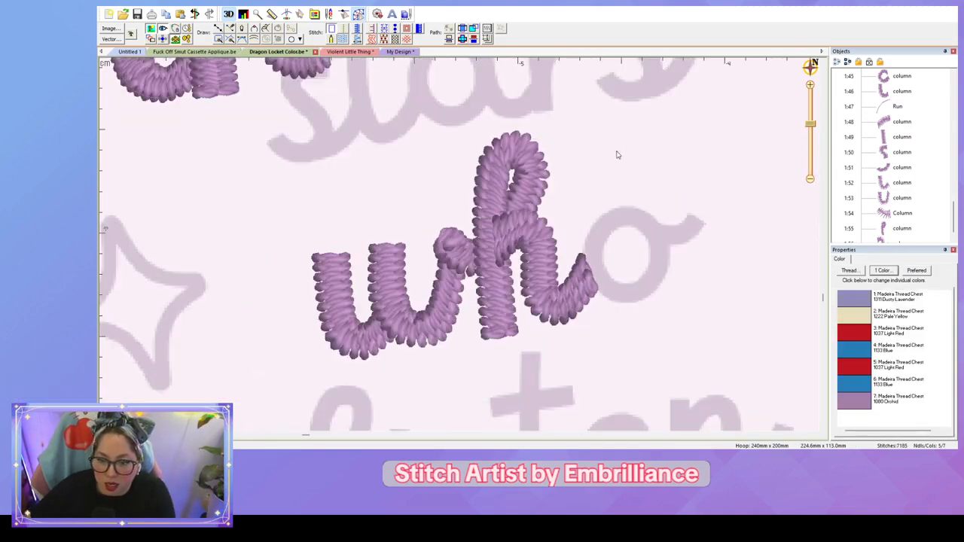
{"action": "scroll", "coordinate": [572, 196], "scroll_direction": "down", "scroll_amount": 2}
{"action": "scroll", "coordinate": [572, 196], "scroll_direction": "up", "scroll_amount": 3}
{"action": "scroll", "coordinate": [572, 196], "scroll_direction": "up", "scroll_amount": 1}
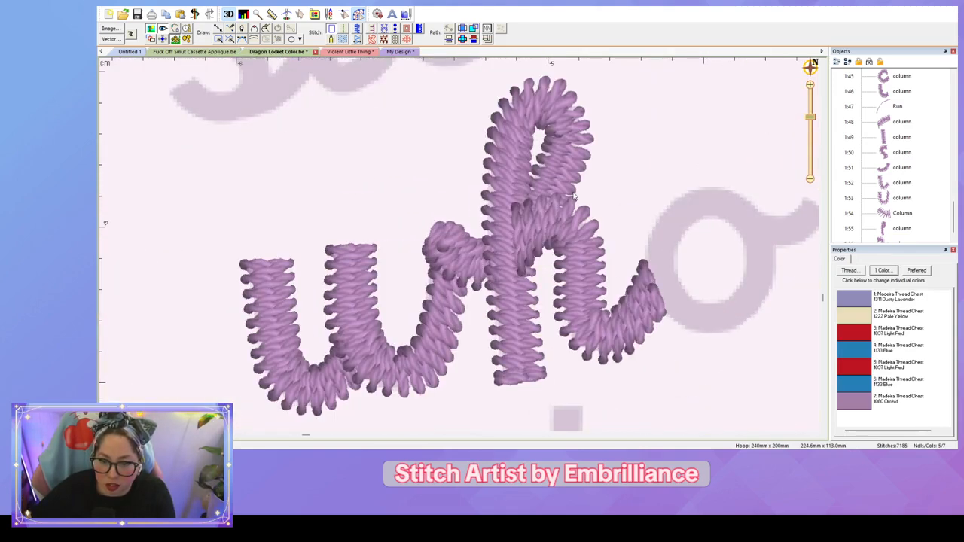
{"action": "scroll", "coordinate": [637, 167], "scroll_direction": "down", "scroll_amount": 2}
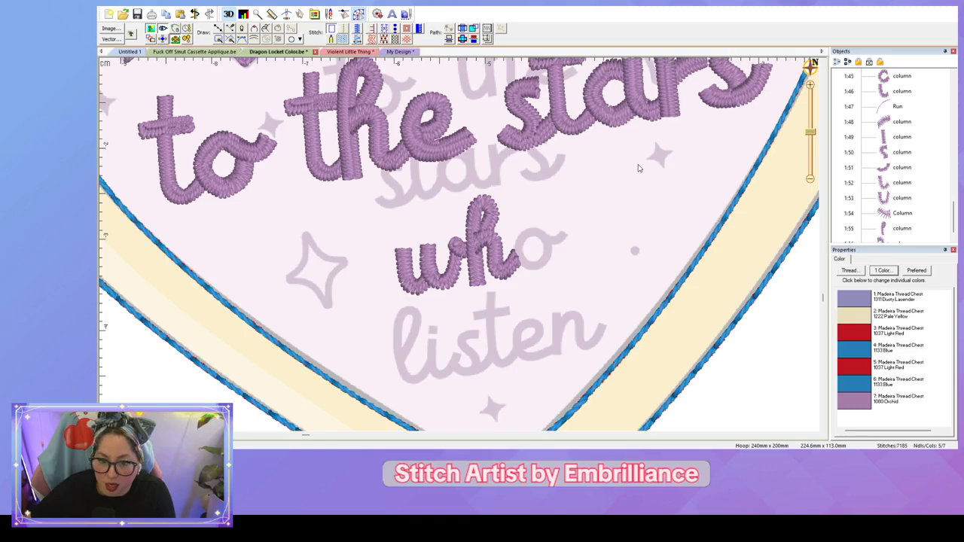
{"action": "scroll", "coordinate": [637, 166], "scroll_direction": "up", "scroll_amount": 2}
{"action": "scroll", "coordinate": [637, 168], "scroll_direction": "down", "scroll_amount": 2}
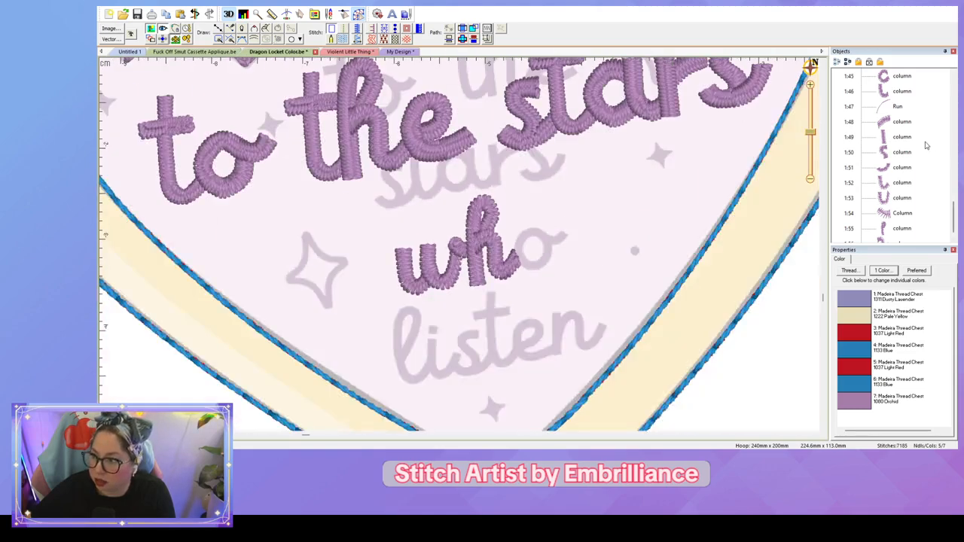
Step: Duplicate the satin column that forms the "o" in "to"
{"action": "scroll", "coordinate": [924, 147], "scroll_direction": "up", "scroll_amount": 3}
{"action": "scroll", "coordinate": [904, 150], "scroll_direction": "up", "scroll_amount": 4}
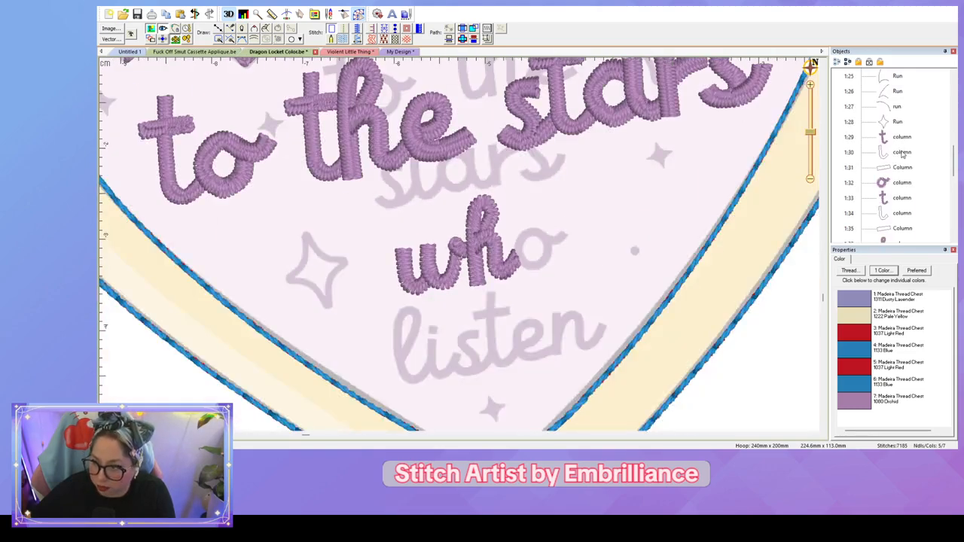
{"action": "left_click", "coordinate": [869, 183]}
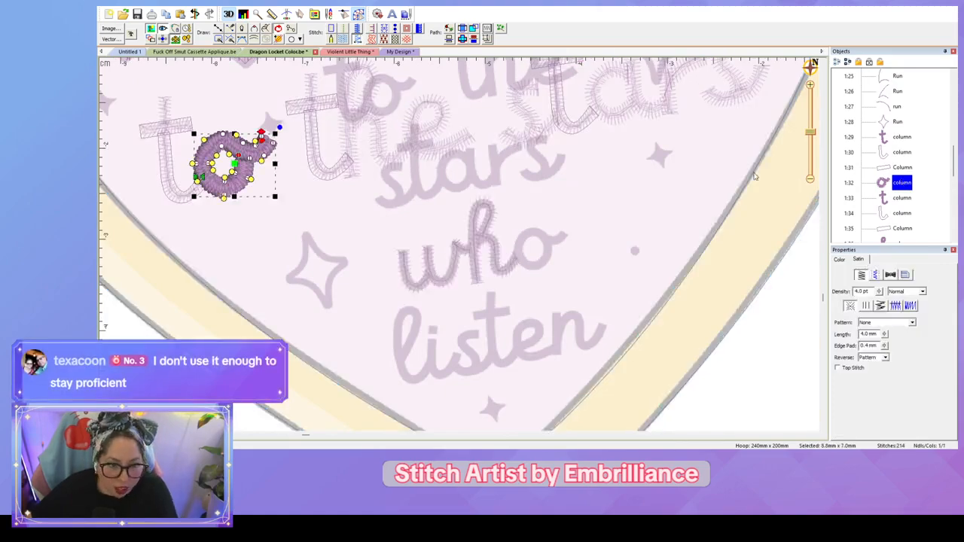
{"action": "left_click", "coordinate": [643, 207]}
{"action": "scroll", "coordinate": [641, 214], "scroll_direction": "up", "scroll_amount": 2}
{"action": "scroll", "coordinate": [602, 208], "scroll_direction": "up", "scroll_amount": 3}
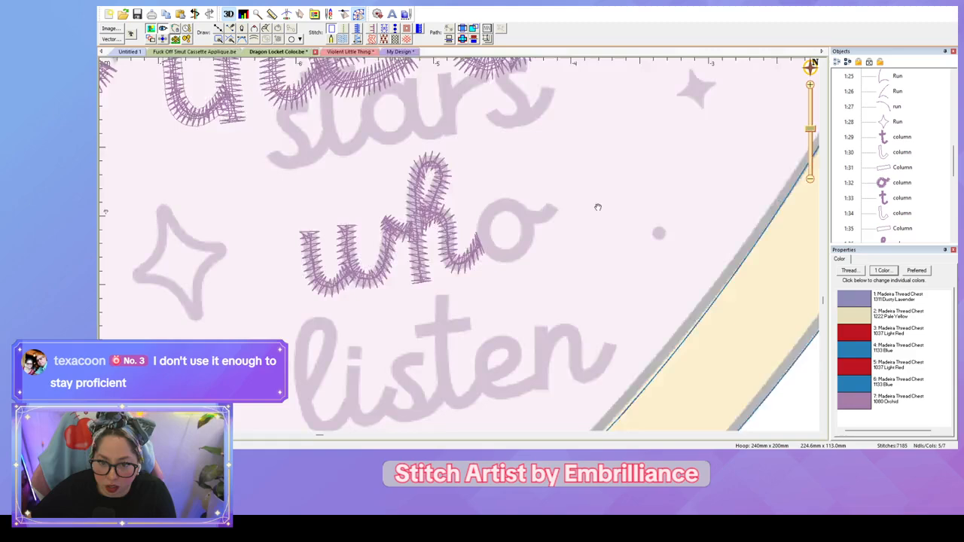
{"action": "left_click", "coordinate": [603, 208]}
{"action": "key", "text": "ctrl+v"}
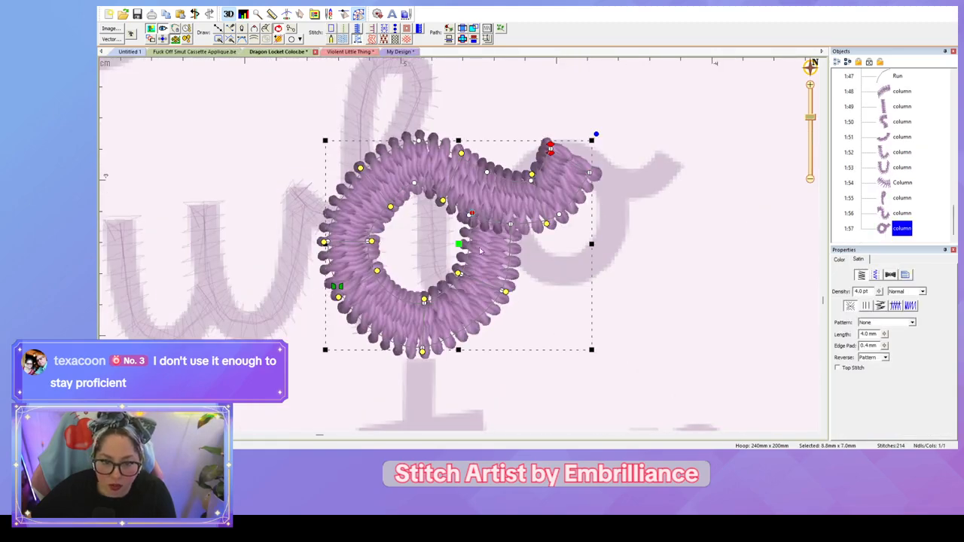
Step: Scale down the copied "o" and position it over the traced "o" in "who", meeting the end of the "h"
{"action": "left_click_drag", "start_coordinate": [458, 244], "coordinate": [607, 219]}
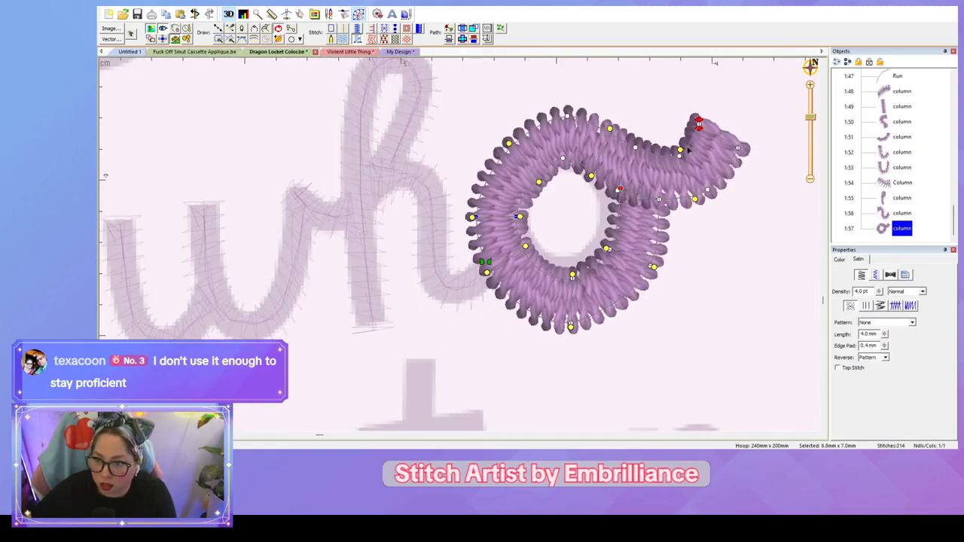
{"action": "left_click", "coordinate": [745, 223]}
{"action": "left_click", "coordinate": [644, 229]}
{"action": "left_click_drag", "start_coordinate": [739, 325], "coordinate": [667, 267]}
{"action": "left_click_drag", "start_coordinate": [555, 191], "coordinate": [577, 216]}
{"action": "left_click", "coordinate": [707, 274]}
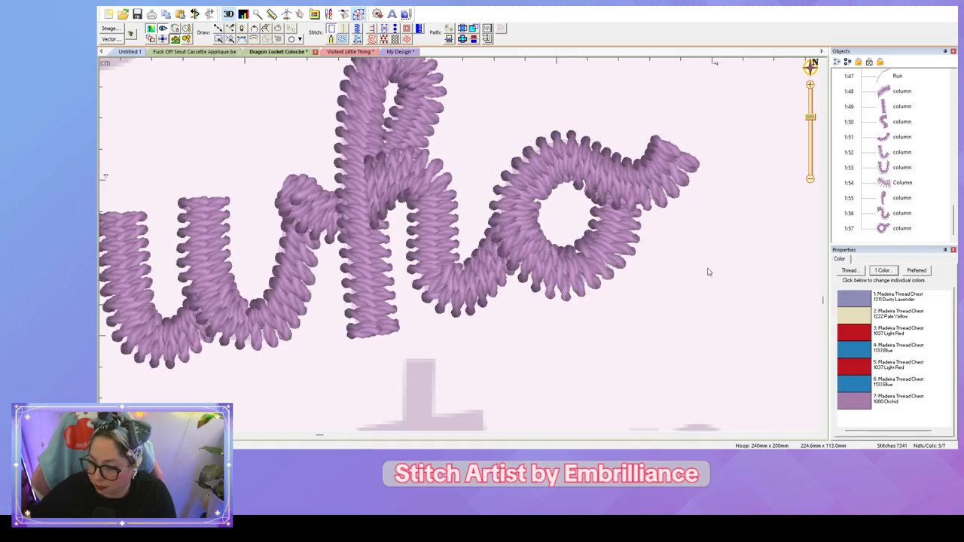
Step: Move all six columns of "who" off the traced word toward the large four-pointed star
{"action": "scroll", "coordinate": [706, 272], "scroll_direction": "down", "scroll_amount": 5}
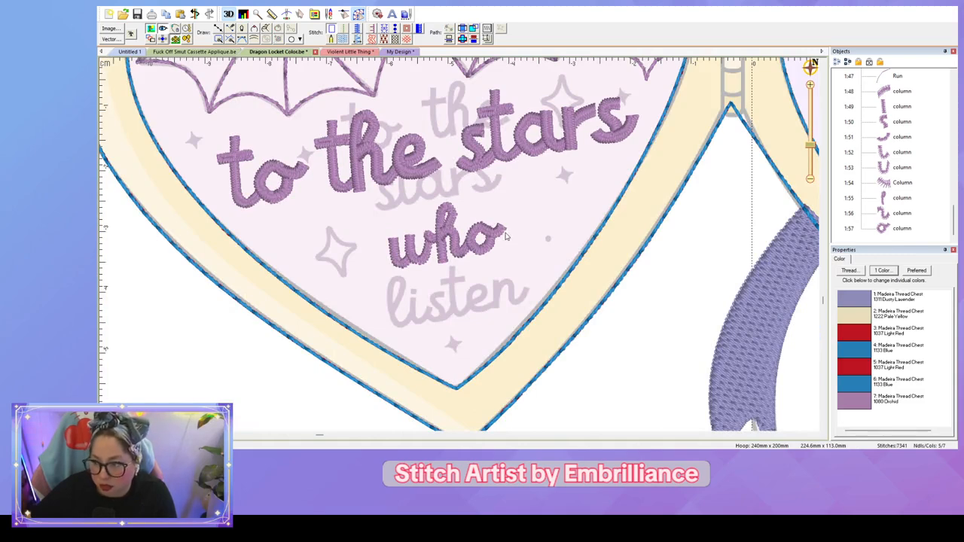
{"action": "scroll", "coordinate": [506, 237], "scroll_direction": "up", "scroll_amount": 2}
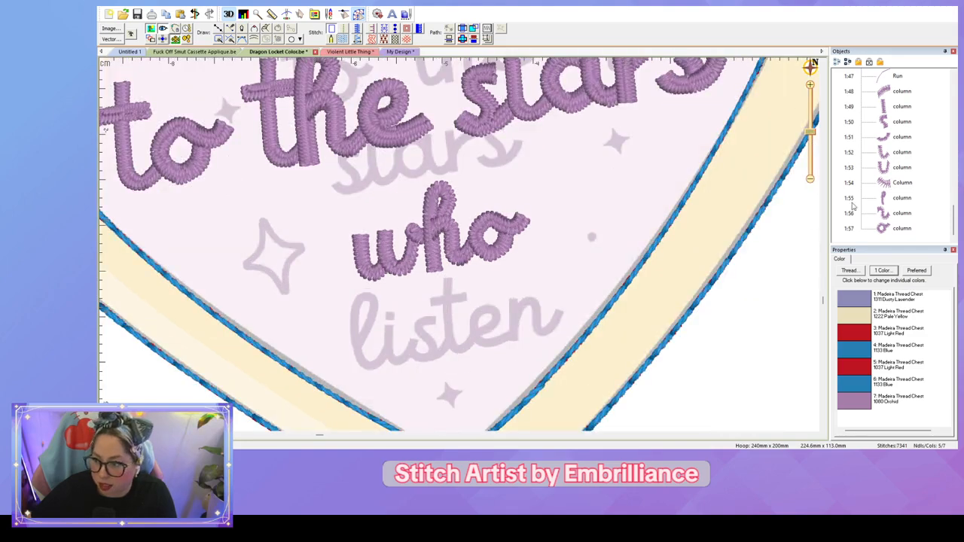
{"action": "left_click", "coordinate": [895, 155]}
{"action": "left_click", "coordinate": [894, 228], "text": "shift"}
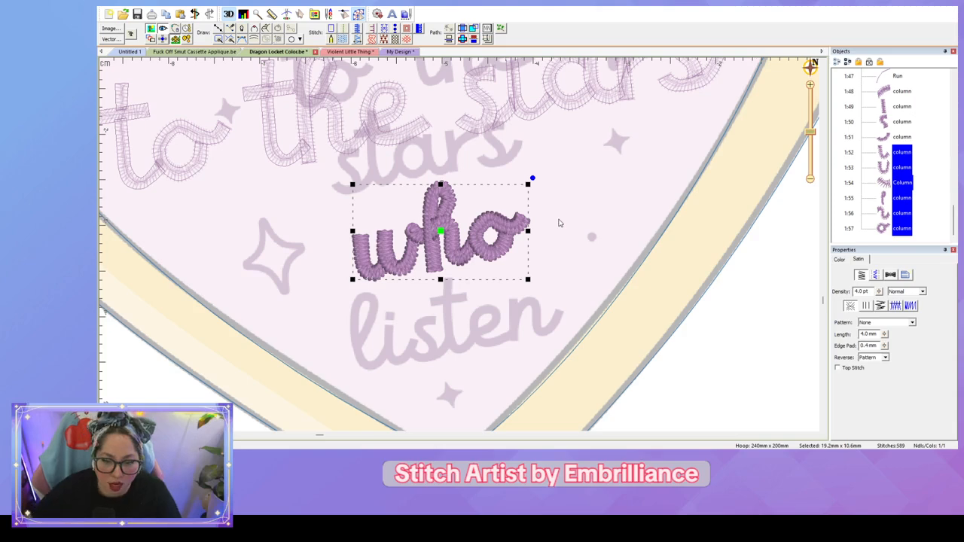
{"action": "left_click_drag", "start_coordinate": [430, 238], "coordinate": [315, 250]}
{"action": "left_click", "coordinate": [547, 245]}
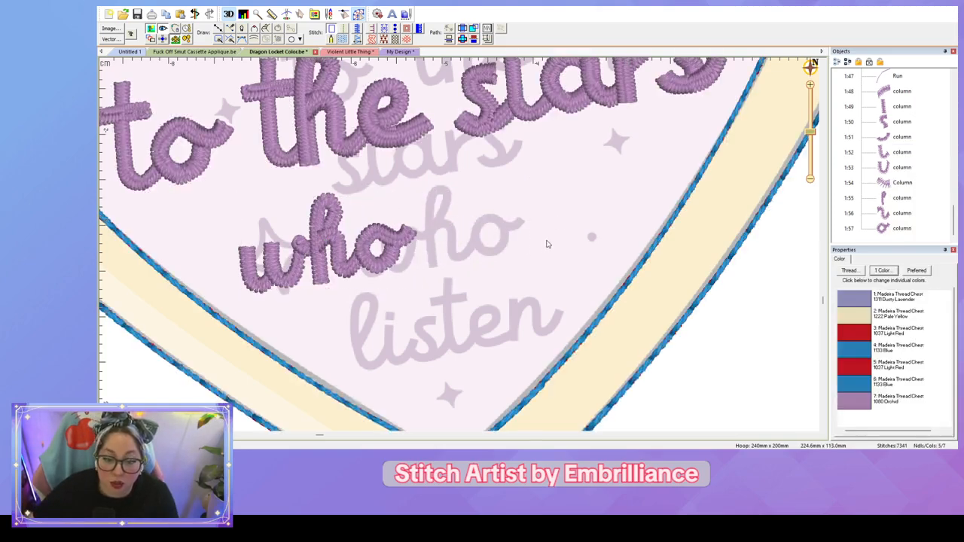
{"action": "left_click", "coordinate": [362, 259]}
{"action": "left_click", "coordinate": [503, 290]}
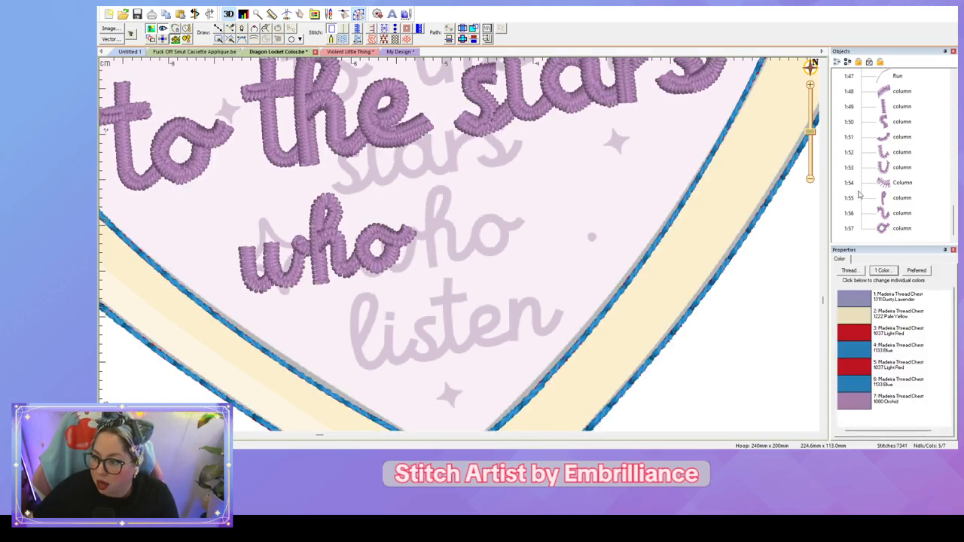
Step: Enlarge the six "who" columns to about 27.3 × 15.0 mm and position the word just below "to the stars"
{"action": "left_click", "coordinate": [901, 152]}
{"action": "left_click", "coordinate": [904, 230], "text": "shift"}
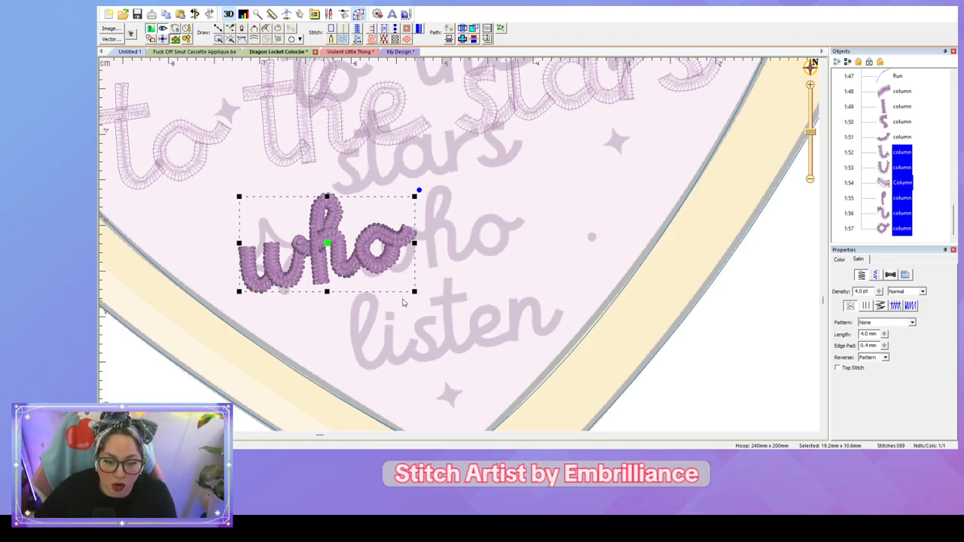
{"action": "left_click_drag", "start_coordinate": [415, 291], "coordinate": [477, 320]}
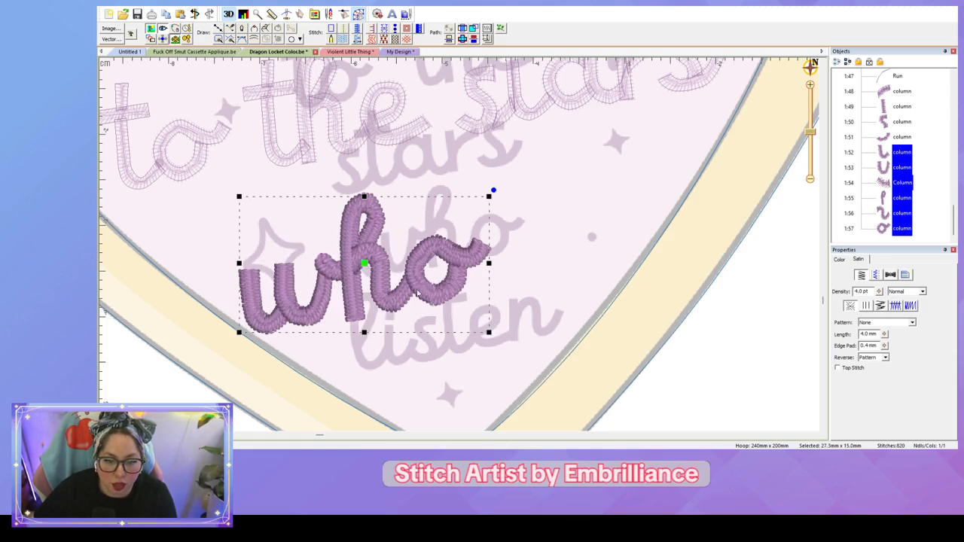
{"action": "left_click_drag", "start_coordinate": [366, 268], "coordinate": [463, 204]}
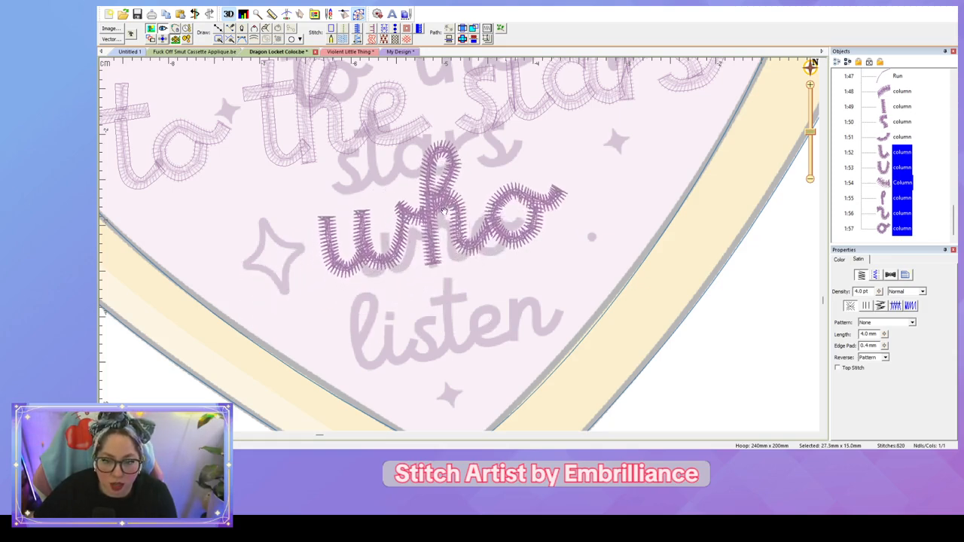
{"action": "left_click", "coordinate": [591, 244]}
{"action": "scroll", "coordinate": [591, 245], "scroll_direction": "up", "scroll_amount": 2}
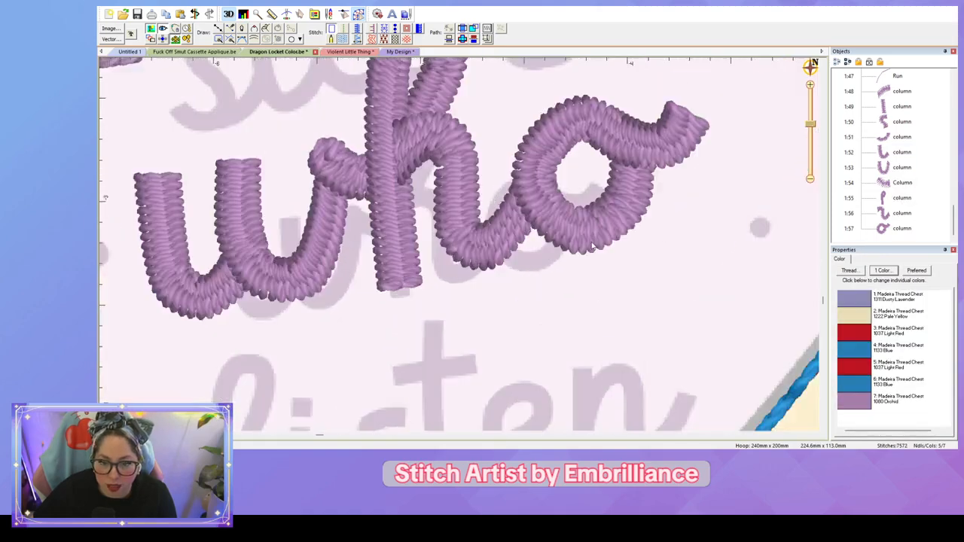
{"action": "scroll", "coordinate": [591, 244], "scroll_direction": "down", "scroll_amount": 4}
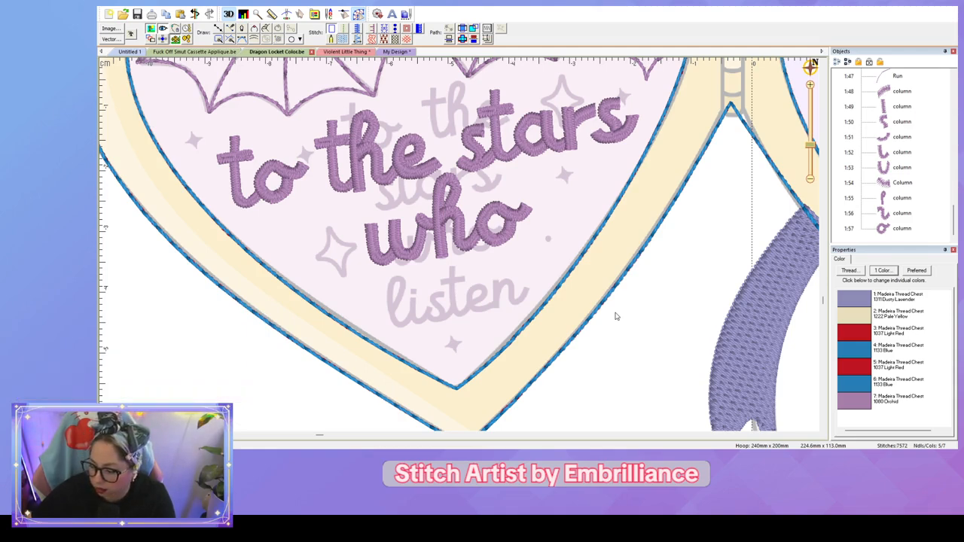
Step: Draw a satin column tracing the "l" in "listen", around its upper loop, down the stem and along the lower curve to the "i"
{"action": "scroll", "coordinate": [423, 314], "scroll_direction": "up", "scroll_amount": 2}
{"action": "scroll", "coordinate": [422, 315], "scroll_direction": "up", "scroll_amount": 1}
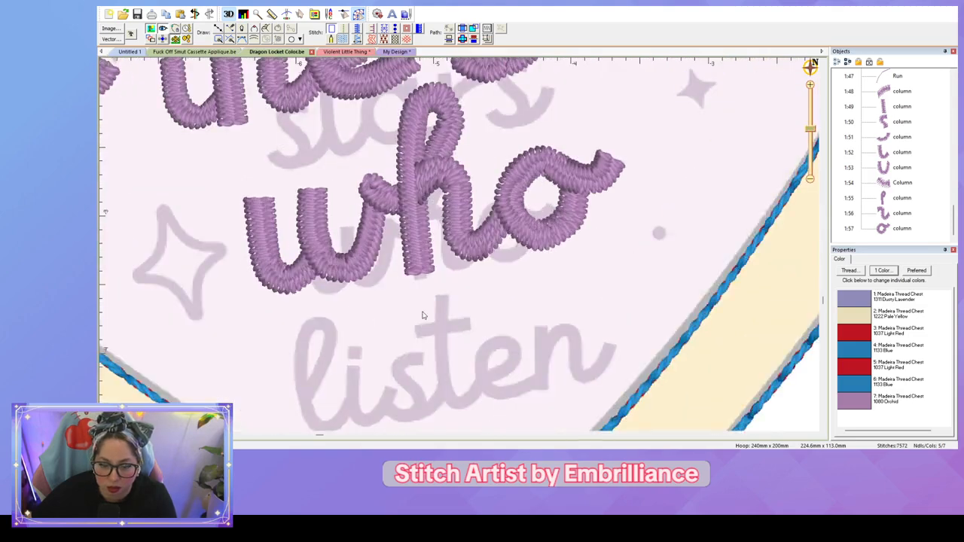
{"action": "scroll", "coordinate": [576, 339], "scroll_direction": "up", "scroll_amount": 2}
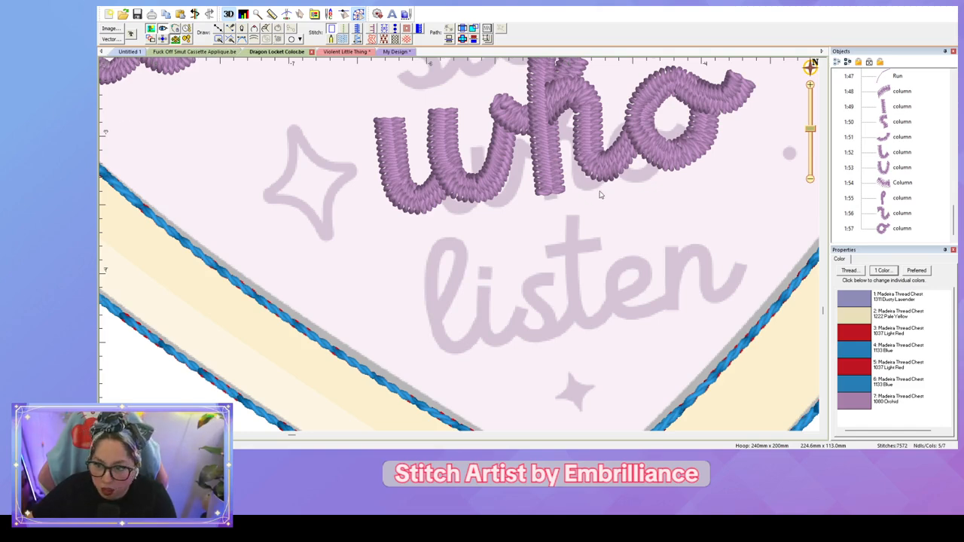
{"action": "scroll", "coordinate": [601, 195], "scroll_direction": "up", "scroll_amount": 2}
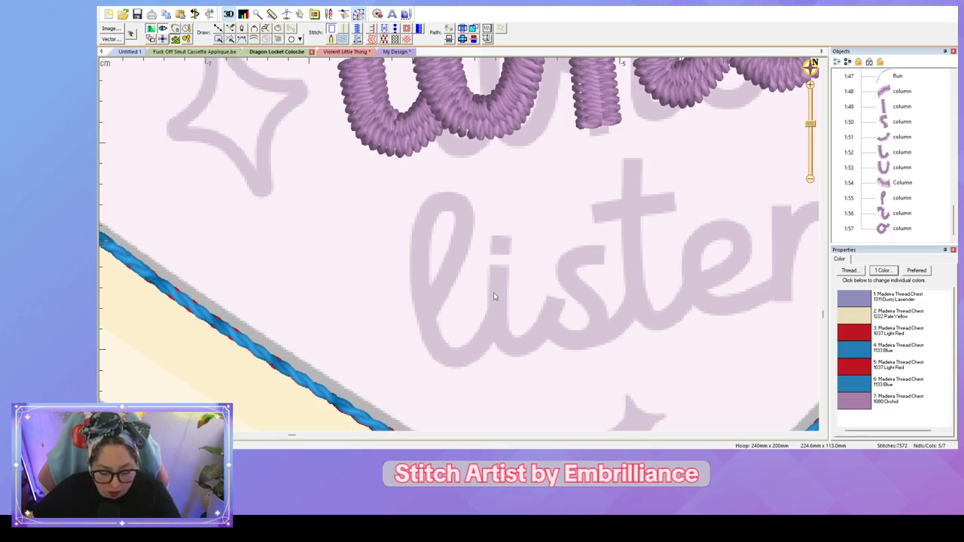
{"action": "key", "text": "c"}
{"action": "left_click", "coordinate": [433, 313]}
{"action": "left_click", "coordinate": [422, 294]}
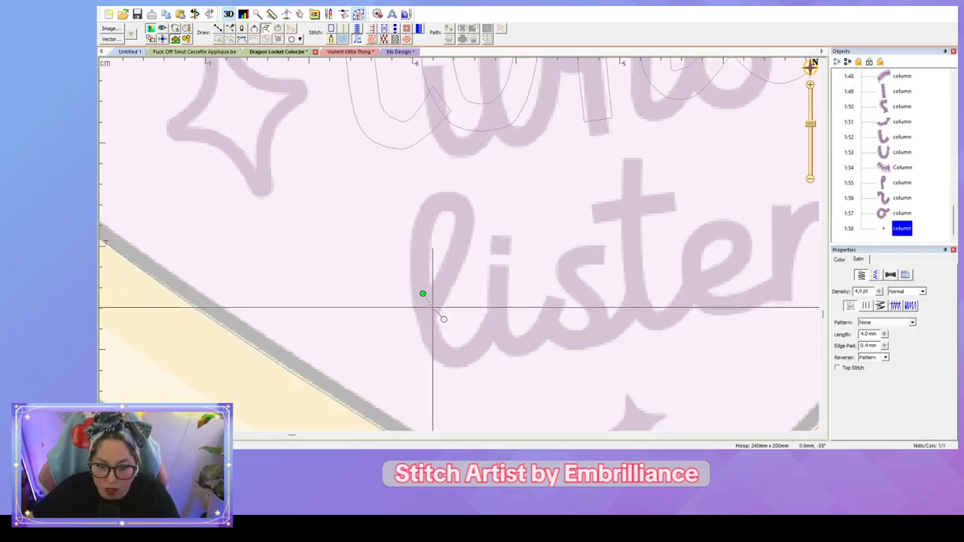
{"action": "left_click", "coordinate": [453, 238]}
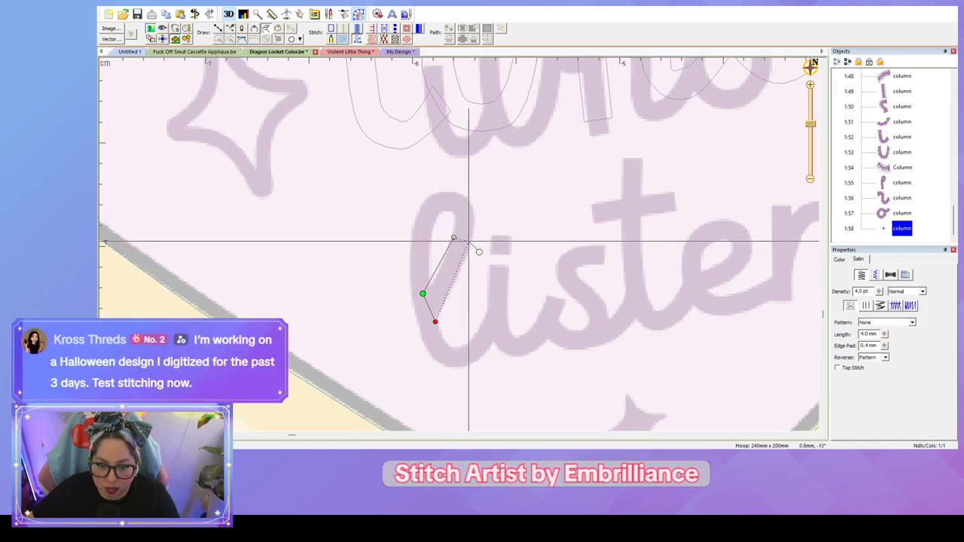
{"action": "left_click", "coordinate": [470, 242]}
{"action": "left_click", "coordinate": [446, 209]}
{"action": "left_click", "coordinate": [449, 192]}
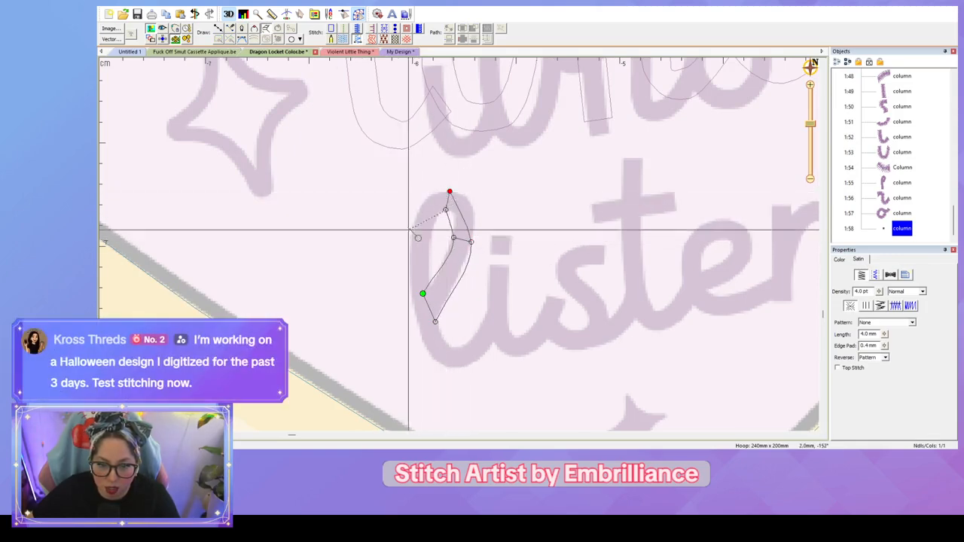
{"action": "left_click", "coordinate": [408, 256]}
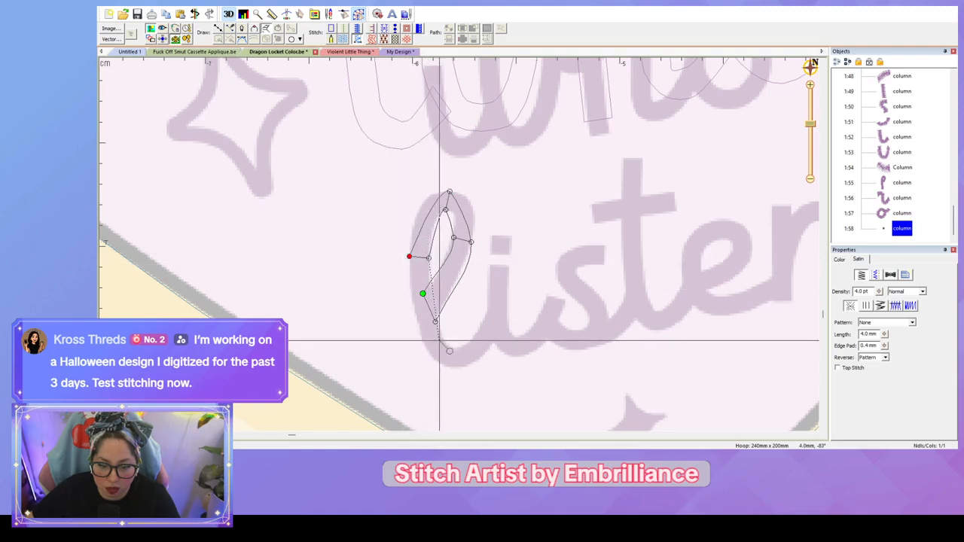
{"action": "left_click", "coordinate": [442, 341]}
{"action": "left_click", "coordinate": [426, 353]}
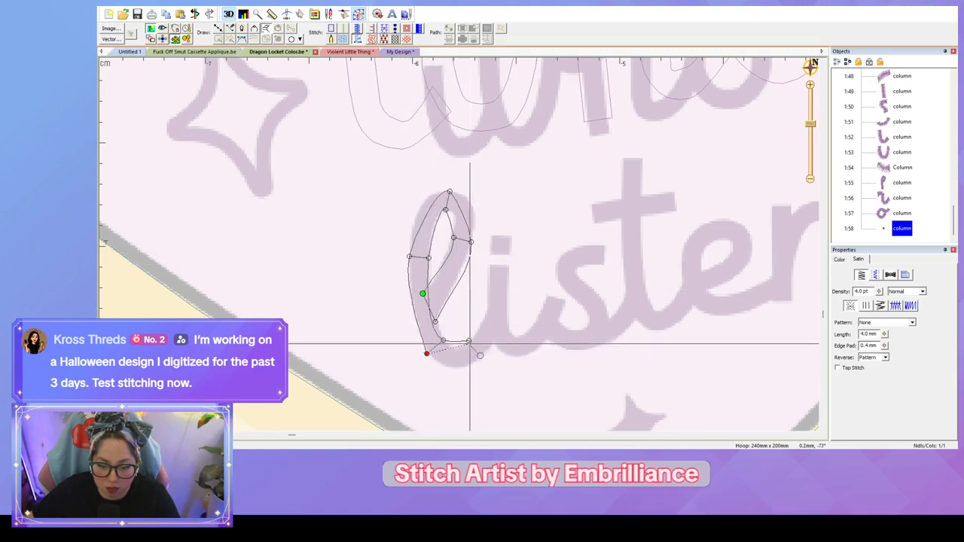
{"action": "left_click", "coordinate": [468, 341]}
{"action": "left_click", "coordinate": [475, 359]}
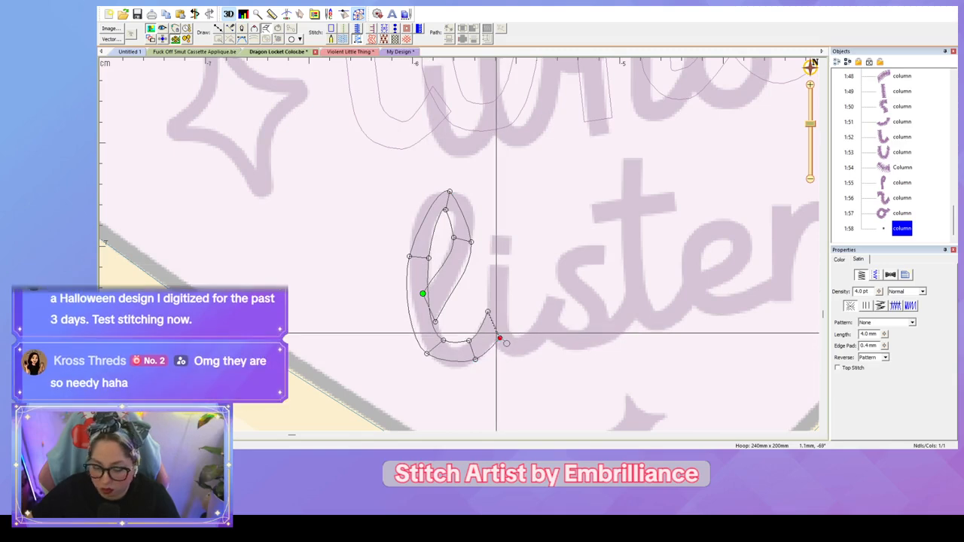
{"action": "key", "text": "Return"}
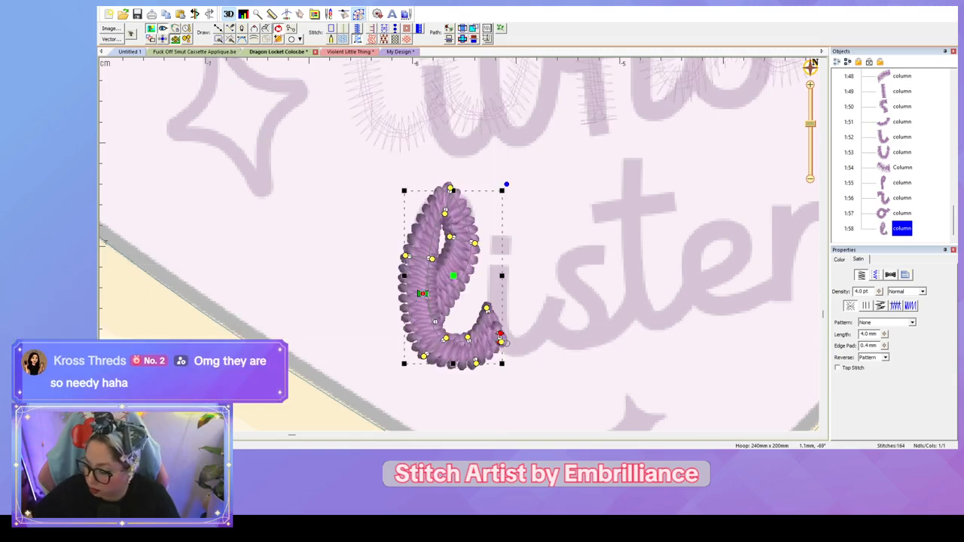
Step: Reshape the outer edge of the "l" loop on the side facing the "i" into a rounder, fuller curve
{"action": "left_click", "coordinate": [451, 192]}
{"action": "left_click_drag", "start_coordinate": [455, 194], "coordinate": [466, 267]}
{"action": "left_click", "coordinate": [452, 211]}
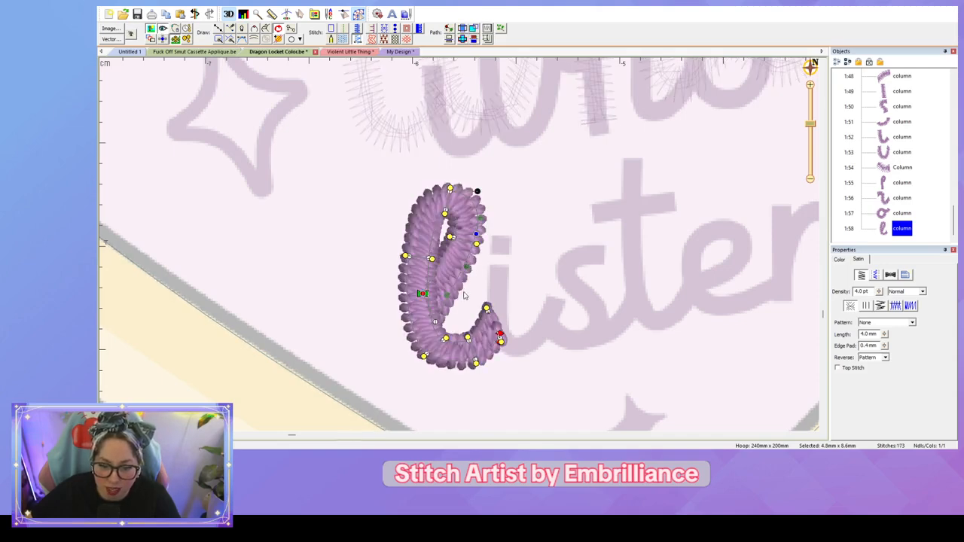
{"action": "left_click", "coordinate": [531, 310]}
{"action": "scroll", "coordinate": [533, 314], "scroll_direction": "down", "scroll_amount": 3}
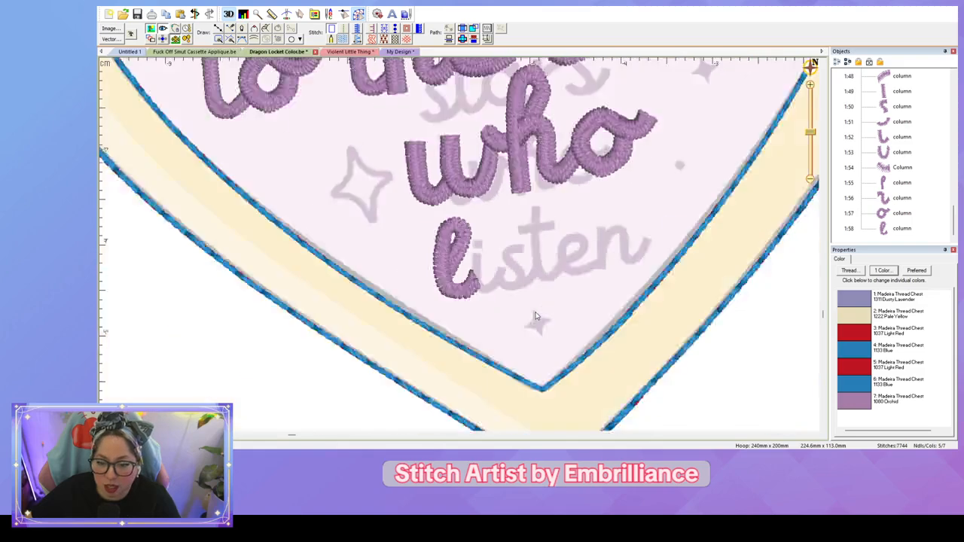
Step: Draw a satin column tracing the "i" in "listen", down the stem and around the lower curve toward the "s"
{"action": "scroll", "coordinate": [535, 315], "scroll_direction": "up", "scroll_amount": 4}
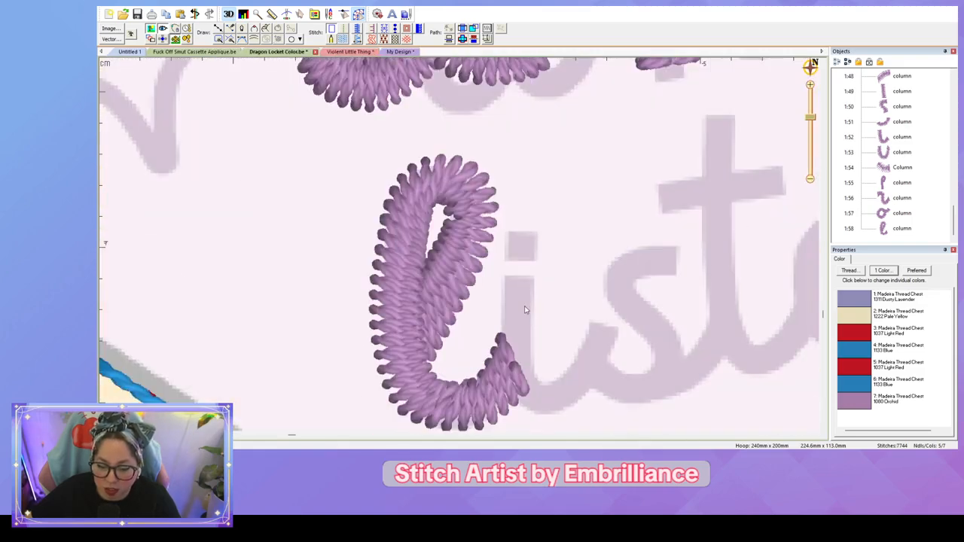
{"action": "scroll", "coordinate": [548, 312], "scroll_direction": "up", "scroll_amount": 2}
{"action": "left_click_drag", "start_coordinate": [566, 327], "coordinate": [525, 236]}
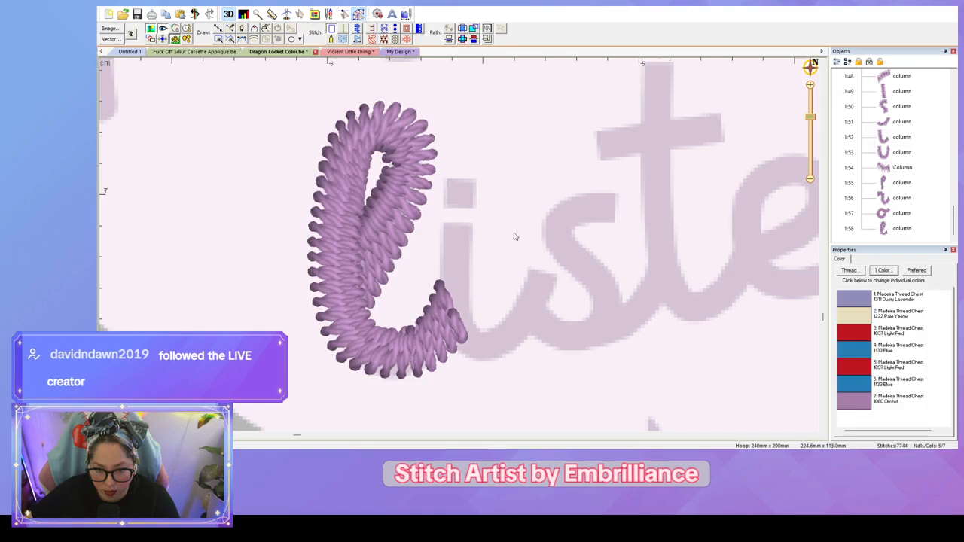
{"action": "key", "text": "c"}
{"action": "left_click", "coordinate": [442, 224]}
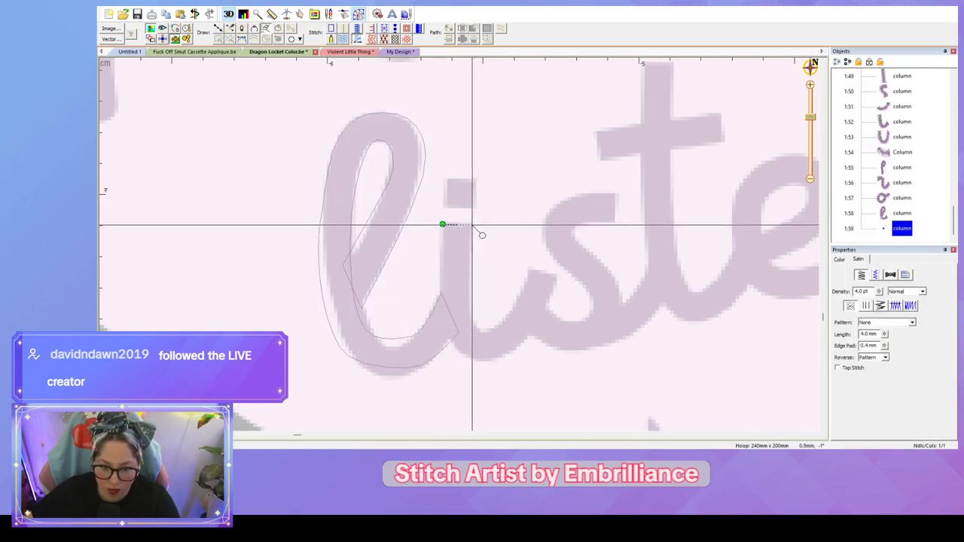
{"action": "left_click", "coordinate": [473, 224]}
{"action": "left_click", "coordinate": [441, 288]}
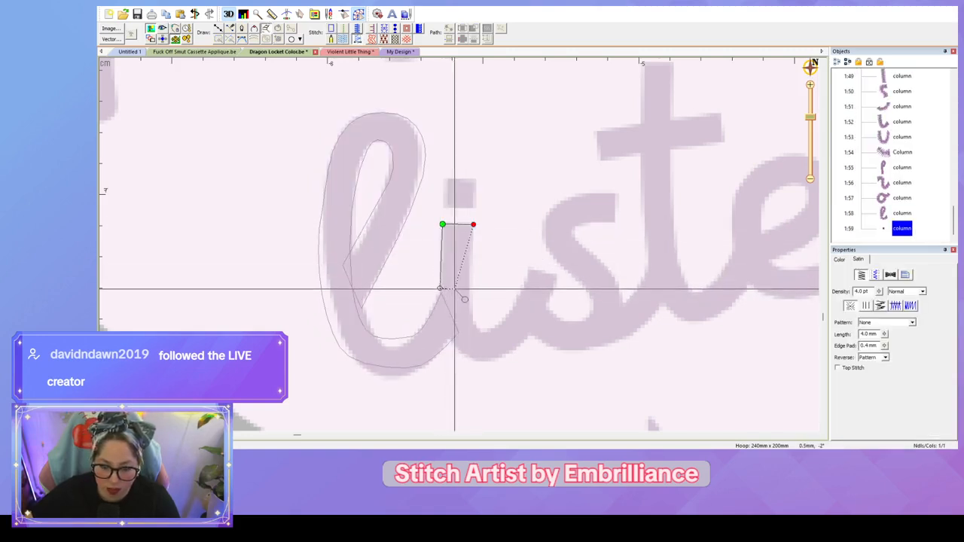
{"action": "left_click", "coordinate": [471, 289]}
{"action": "left_click", "coordinate": [453, 346]}
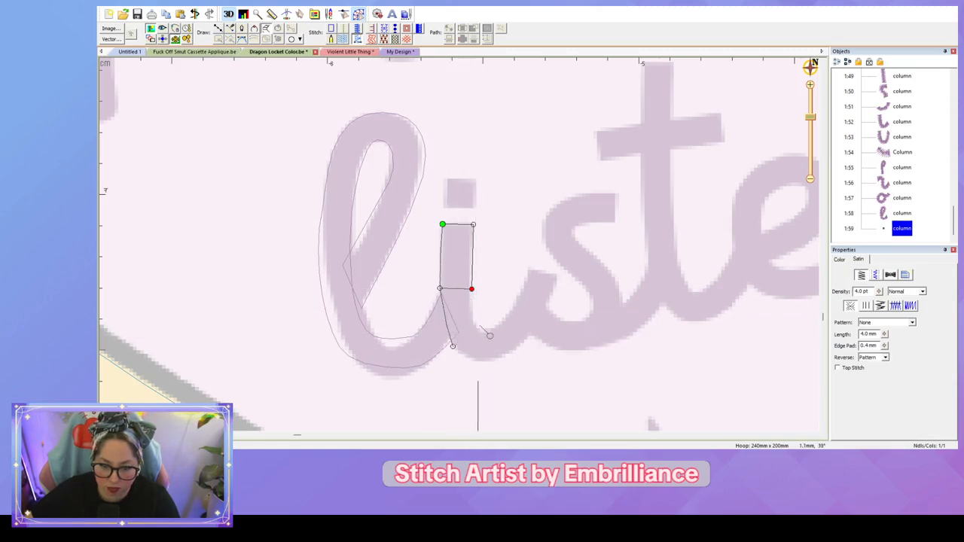
{"action": "left_click", "coordinate": [475, 322]}
{"action": "left_click", "coordinate": [493, 361]}
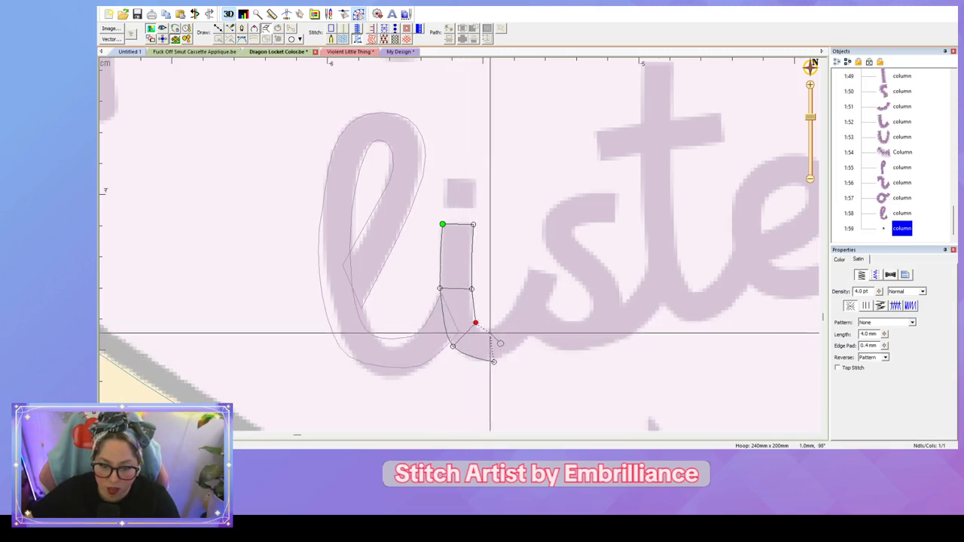
{"action": "left_click", "coordinate": [490, 331]}
{"action": "left_click", "coordinate": [517, 304]}
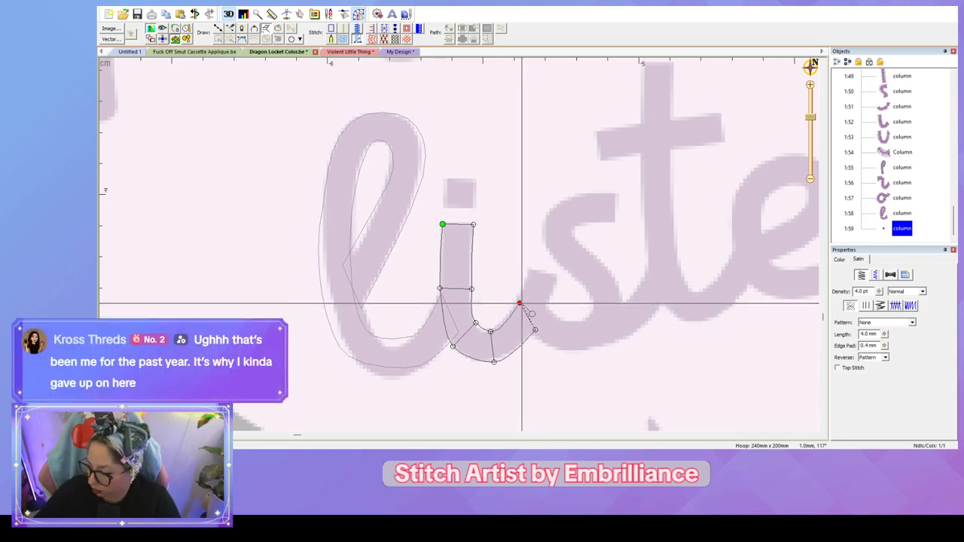
{"action": "key", "text": "Return"}
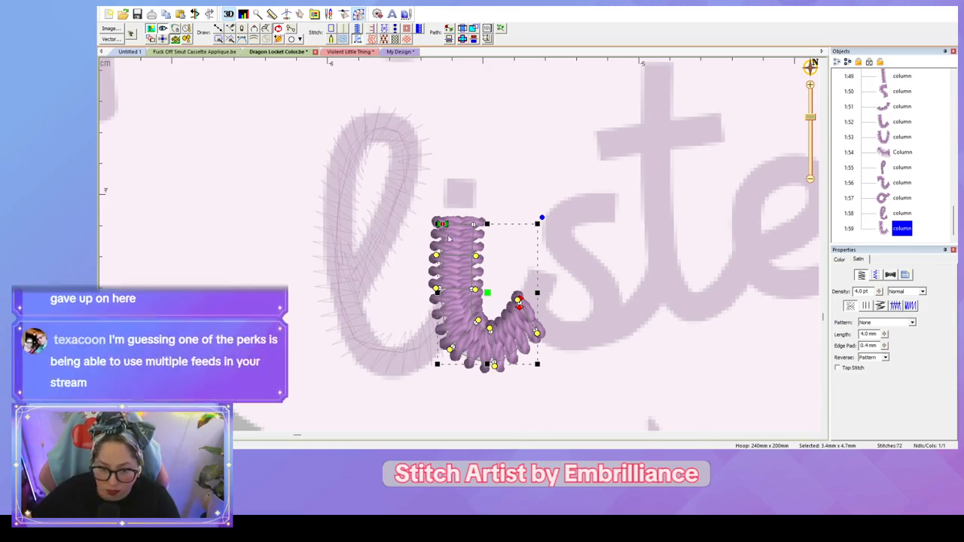
Step: Nudge the starting corner of the "i" column's stem and adjust the outer curve where the stem bends at the base
{"action": "left_click_drag", "start_coordinate": [441, 225], "coordinate": [444, 223]}
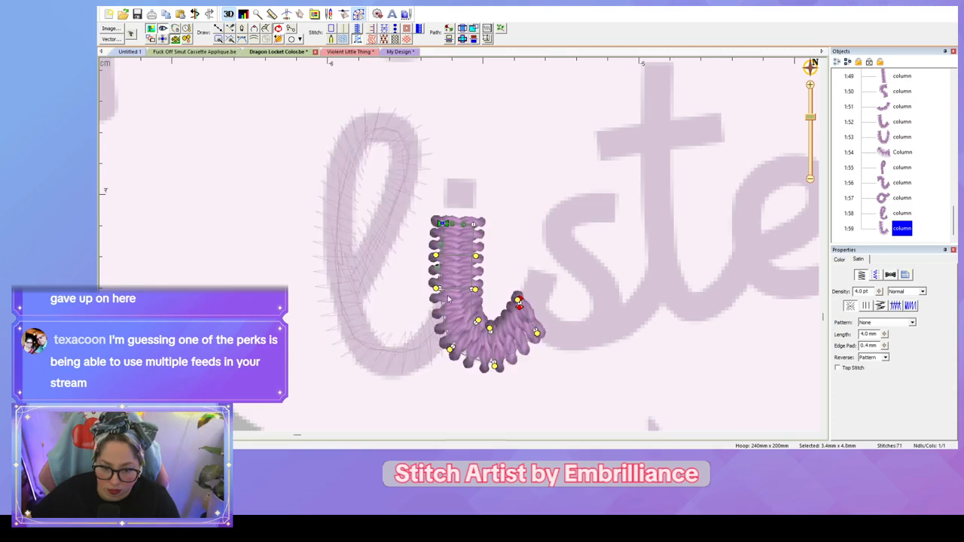
{"action": "left_click_drag", "start_coordinate": [461, 357], "coordinate": [461, 360]}
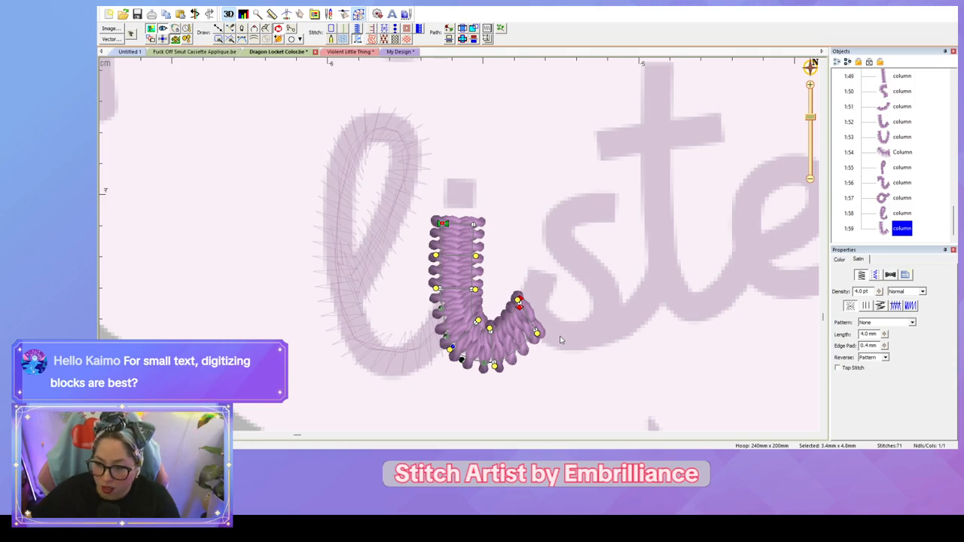
{"action": "left_click", "coordinate": [597, 426]}
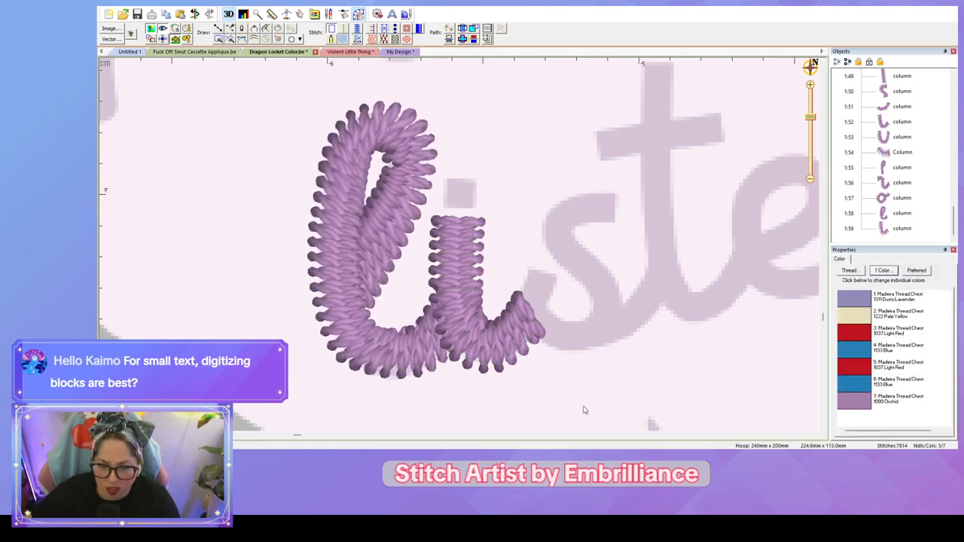
{"action": "left_click", "coordinate": [534, 343]}
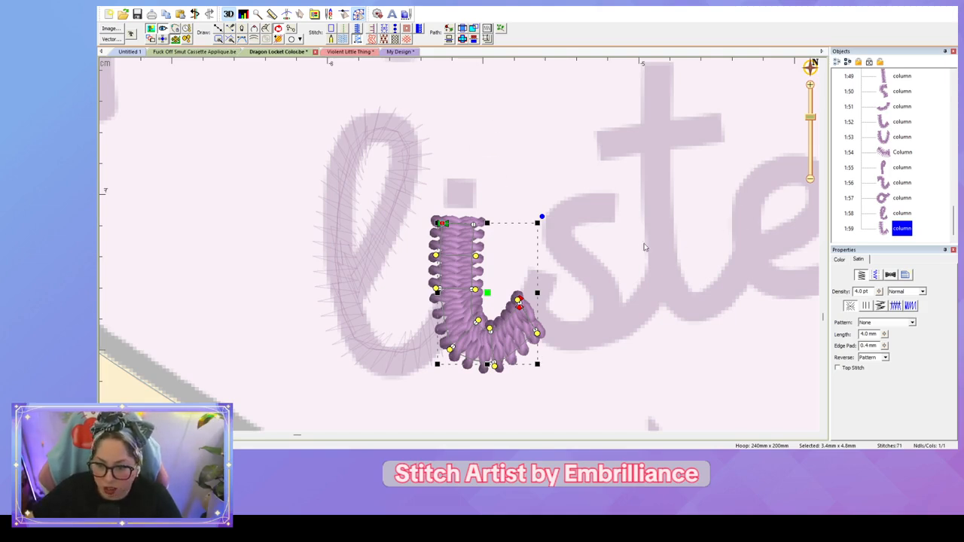
Step: Outline the main stroke of the "s" in "listen" as a closed line shape and remove the extra point near its lower end
{"action": "key", "text": "l"}
{"action": "left_click", "coordinate": [584, 325]}
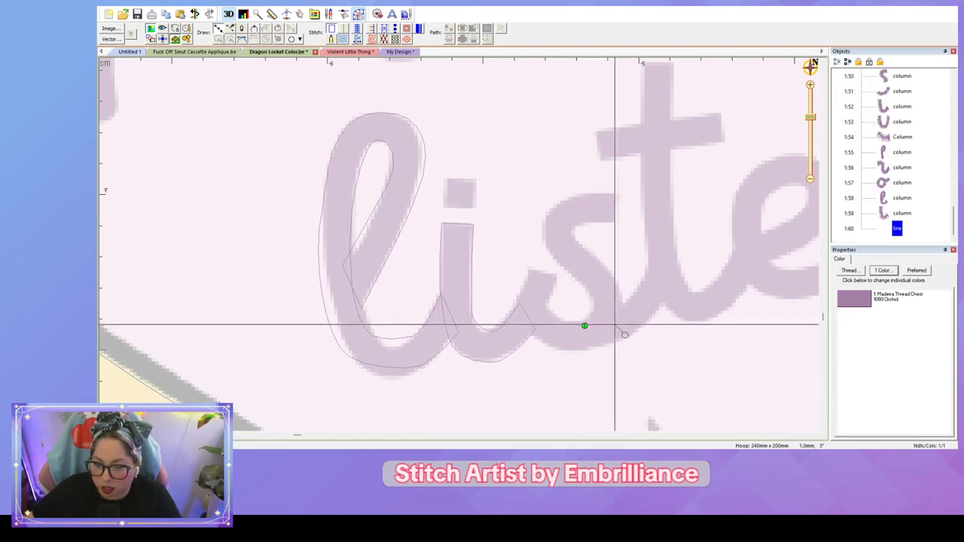
{"action": "left_click", "coordinate": [623, 305]}
{"action": "left_click", "coordinate": [604, 264]}
{"action": "left_click", "coordinate": [570, 233]}
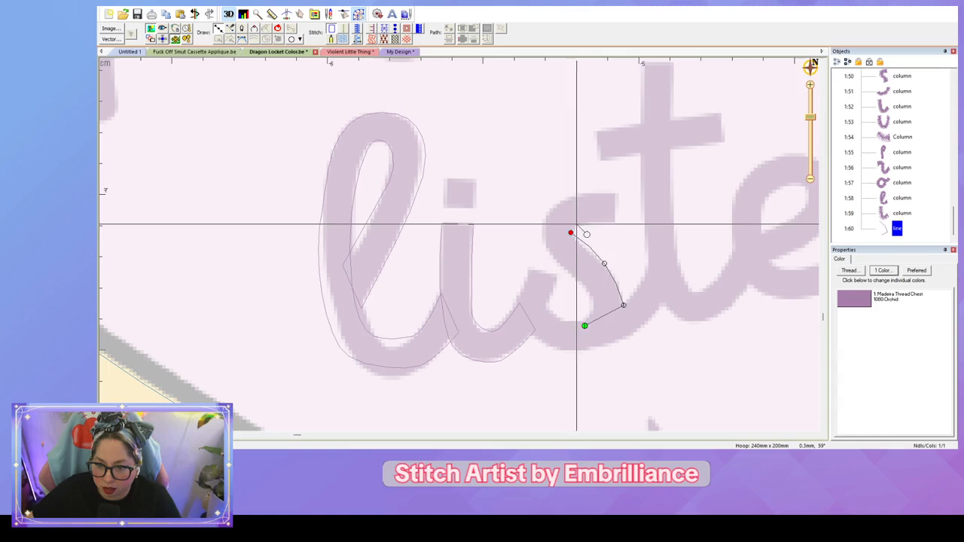
{"action": "left_click", "coordinate": [582, 223]}
{"action": "left_click", "coordinate": [615, 220]}
{"action": "left_click", "coordinate": [615, 194]}
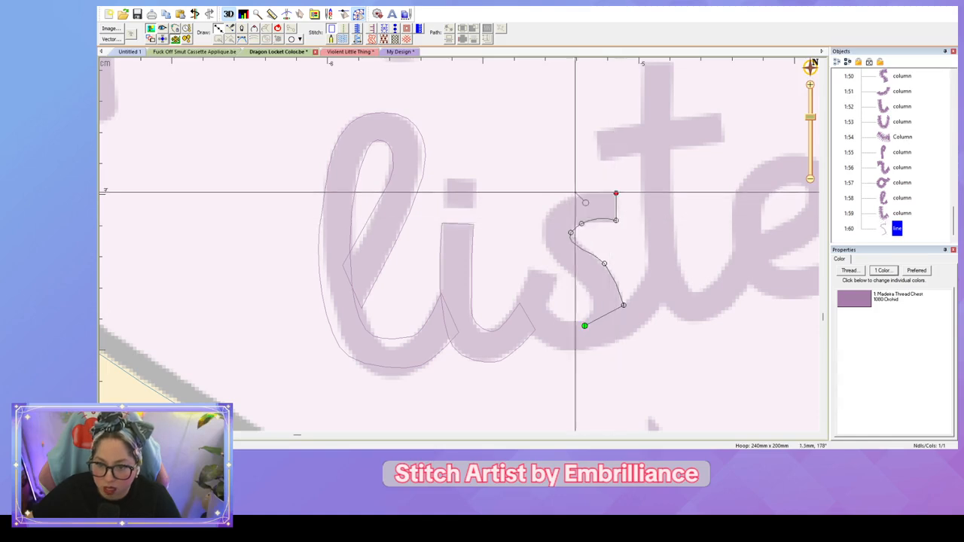
{"action": "left_click", "coordinate": [570, 193]}
{"action": "left_click", "coordinate": [546, 239]}
{"action": "left_click", "coordinate": [587, 292]}
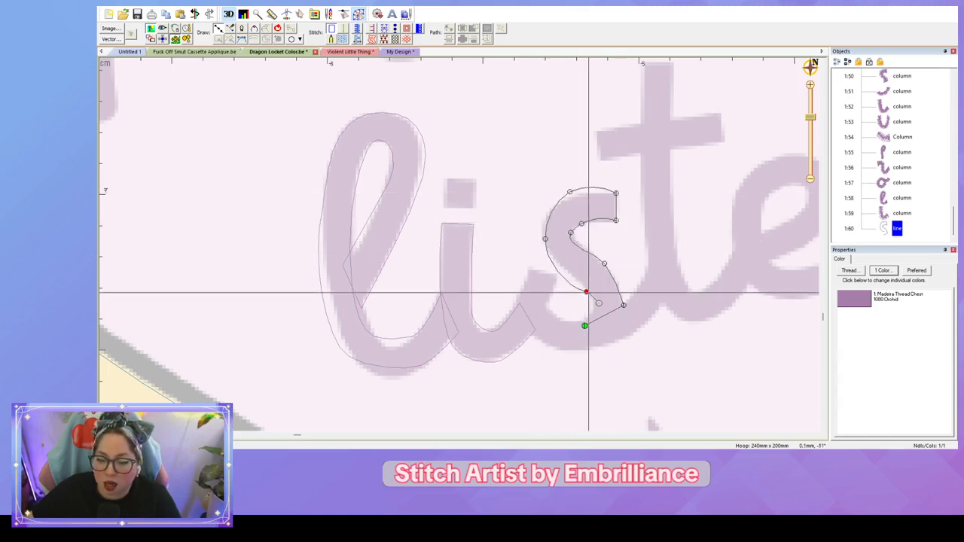
{"action": "left_click", "coordinate": [584, 326]}
{"action": "left_click", "coordinate": [586, 292]}
{"action": "key", "text": "Delete"}
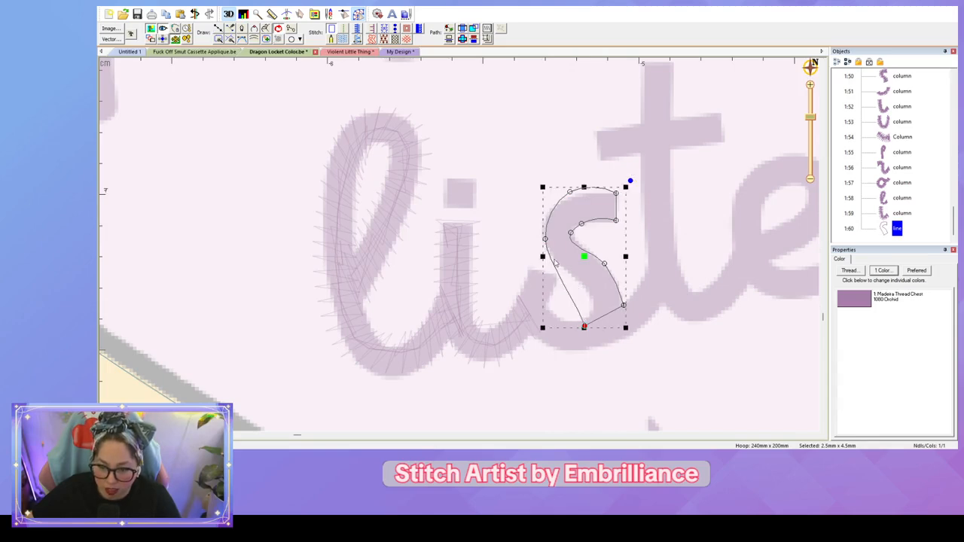
Step: Reshape the outer edge of the "s" outline to follow the traced letter's upper curve and diagonal stroke
{"action": "left_click", "coordinate": [545, 240]}
{"action": "left_click_drag", "start_coordinate": [545, 261], "coordinate": [579, 286]}
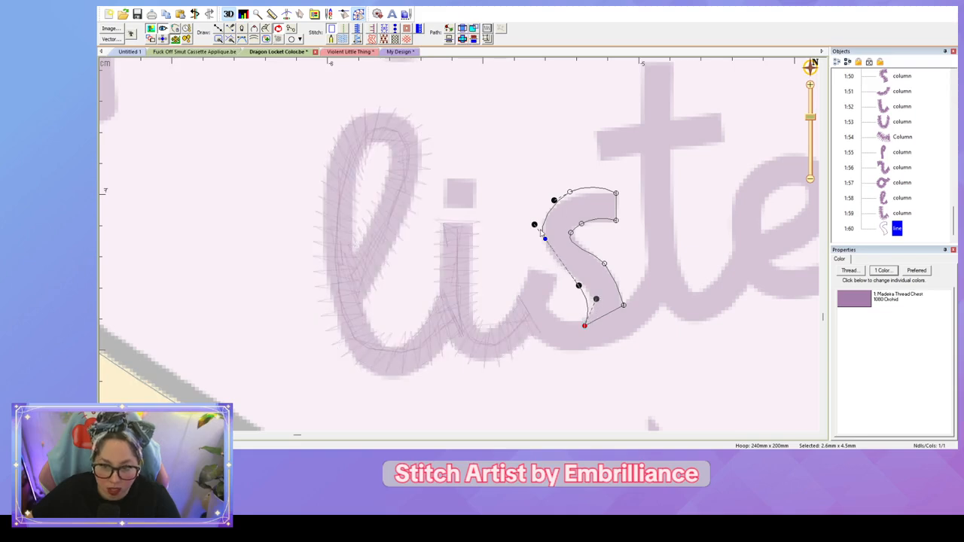
{"action": "left_click_drag", "start_coordinate": [545, 240], "coordinate": [550, 252]}
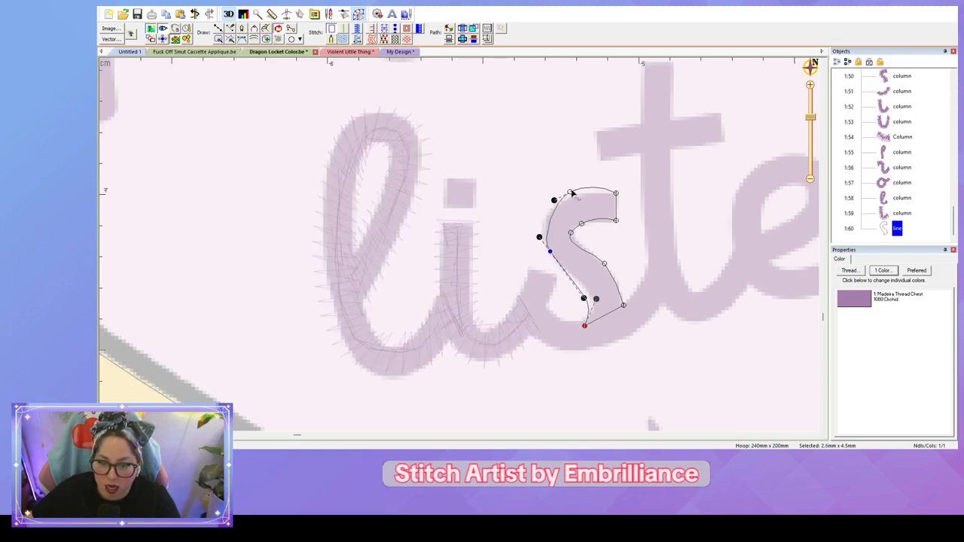
{"action": "left_click_drag", "start_coordinate": [569, 192], "coordinate": [598, 223]}
{"action": "left_click", "coordinate": [583, 223]}
{"action": "left_click", "coordinate": [585, 324]}
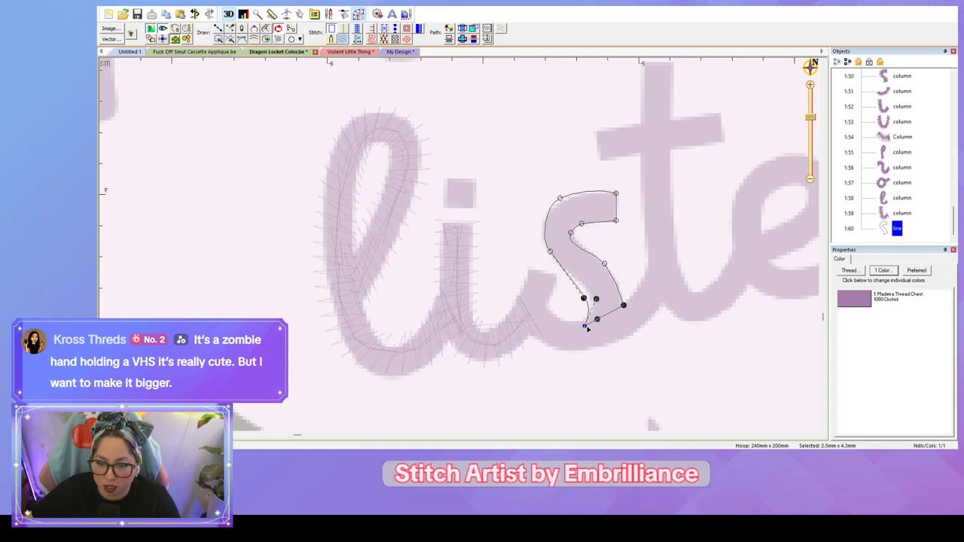
Step: Convert the closed "s" outline to a satin column
{"action": "left_click", "coordinate": [357, 38]}
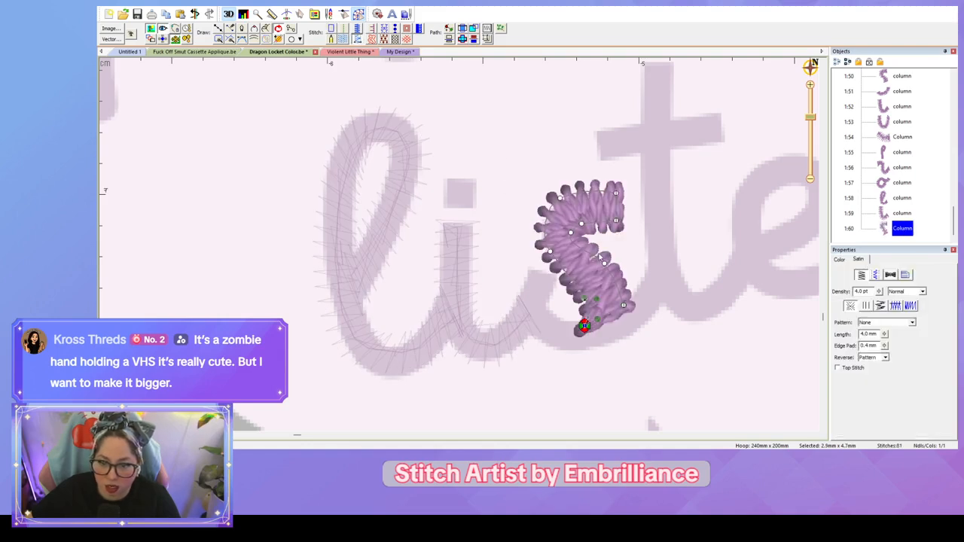
{"action": "left_click", "coordinate": [591, 178]}
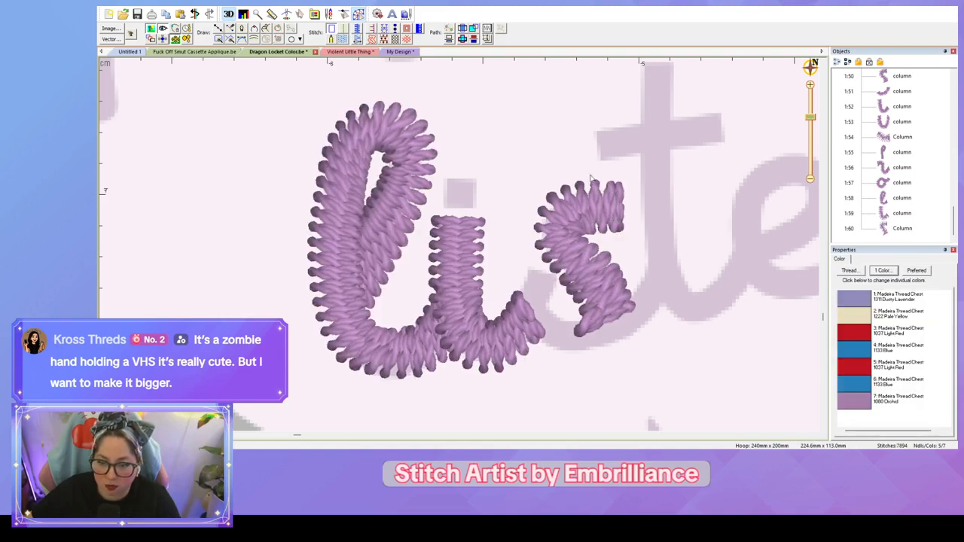
{"action": "left_click", "coordinate": [614, 305]}
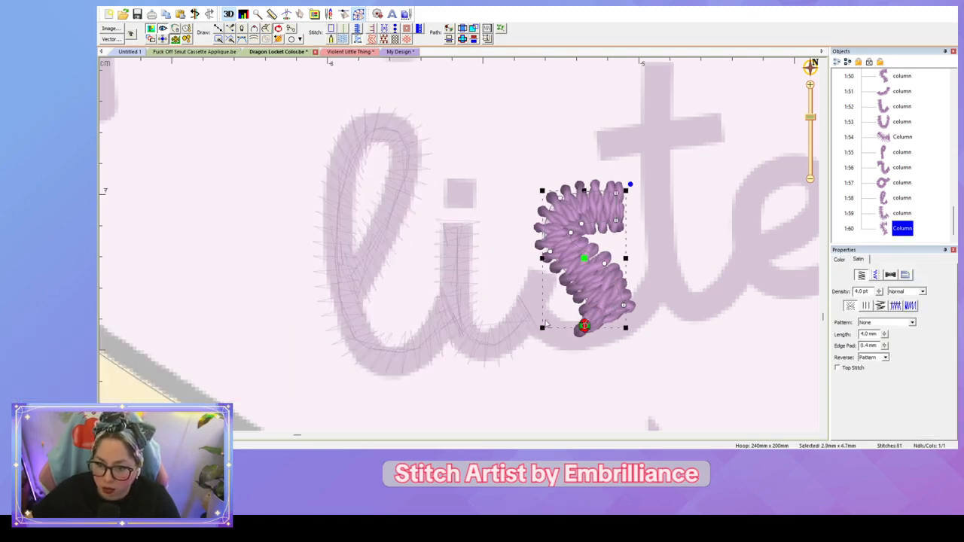
{"action": "left_click", "coordinate": [643, 326]}
Step: Draw a line tracing the "t" in "listen", with a straight stem and a curved foot running up to the "e"
{"action": "left_click_drag", "start_coordinate": [643, 327], "coordinate": [466, 407]}
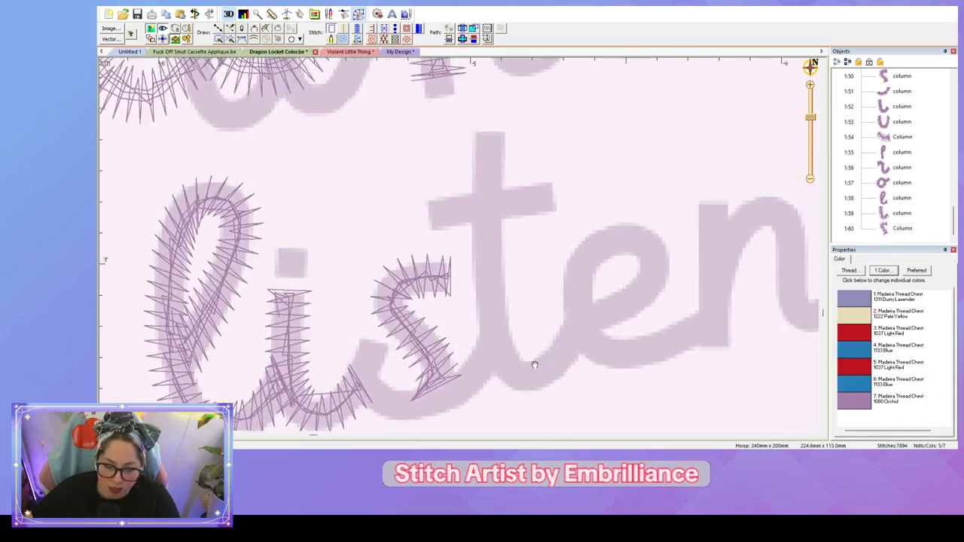
{"action": "key", "text": "d"}
{"action": "left_click", "coordinate": [484, 136]}
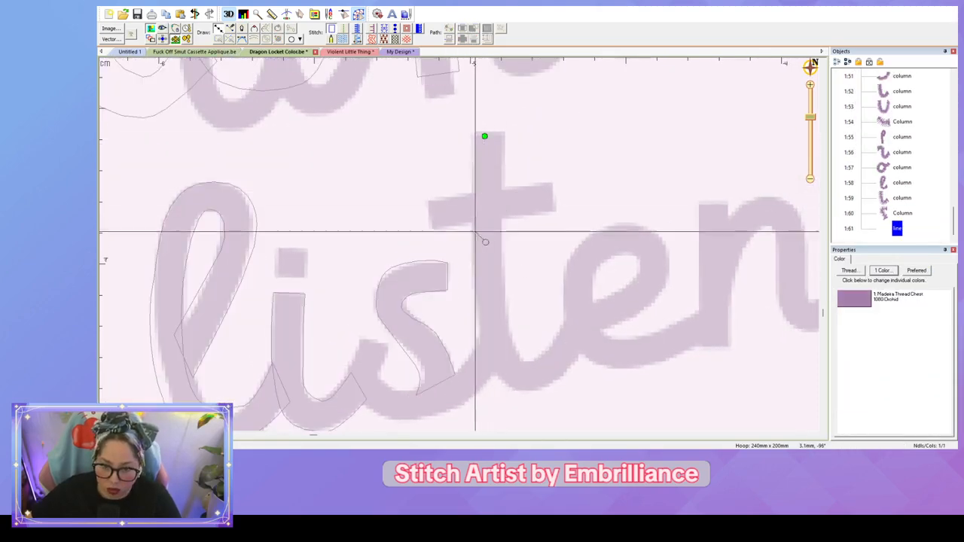
{"action": "right_click", "coordinate": [493, 356]}
{"action": "left_click", "coordinate": [524, 377]}
{"action": "double_click", "coordinate": [582, 327]}
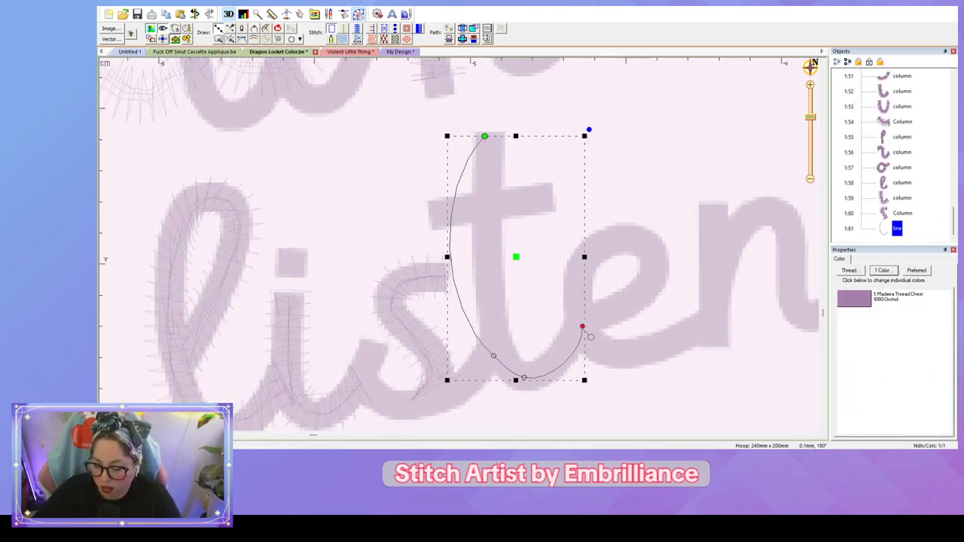
{"action": "left_click", "coordinate": [493, 359]}
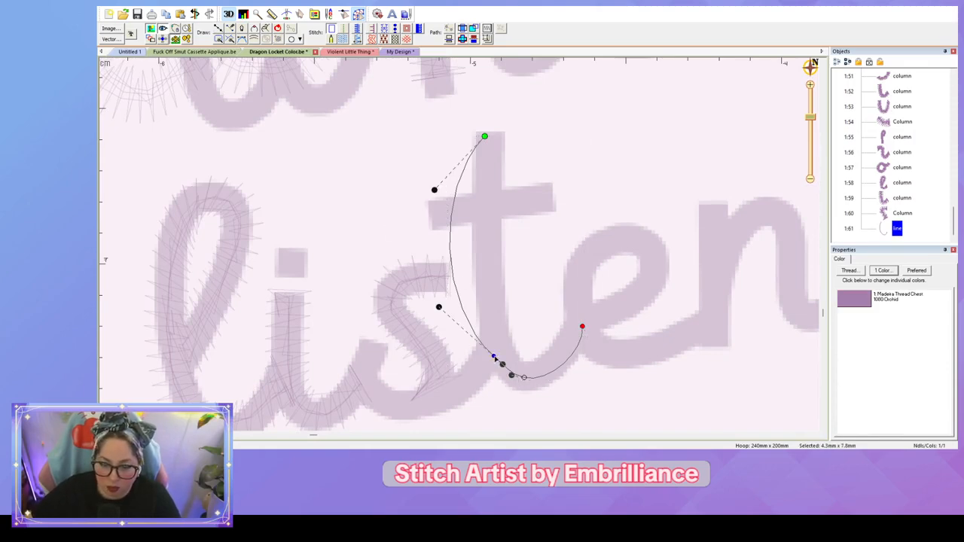
{"action": "right_click", "coordinate": [493, 356]}
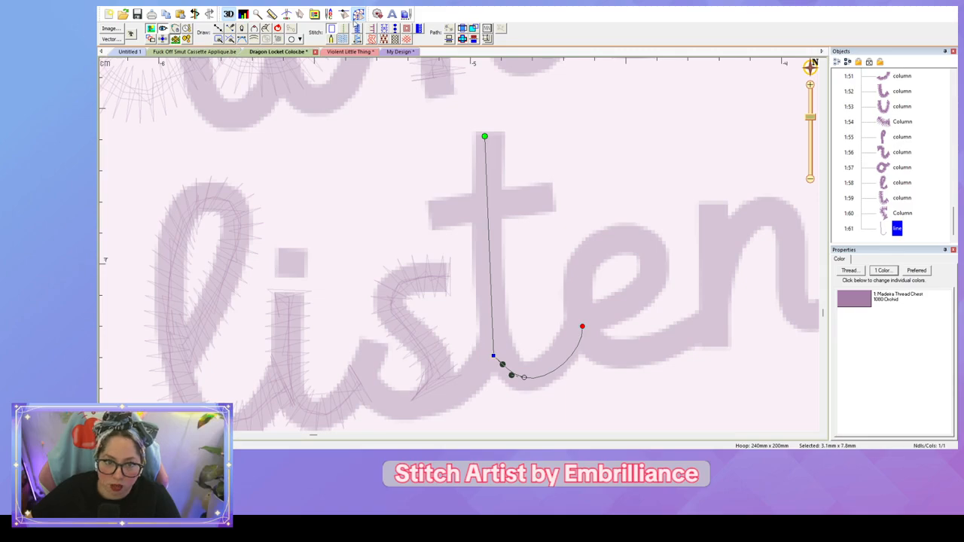
Step: Try the "t" line as a satin border, and delete the resulting object
{"action": "left_click", "coordinate": [357, 28]}
{"action": "left_click", "coordinate": [661, 194]}
{"action": "scroll", "coordinate": [676, 239], "scroll_direction": "down", "scroll_amount": 5}
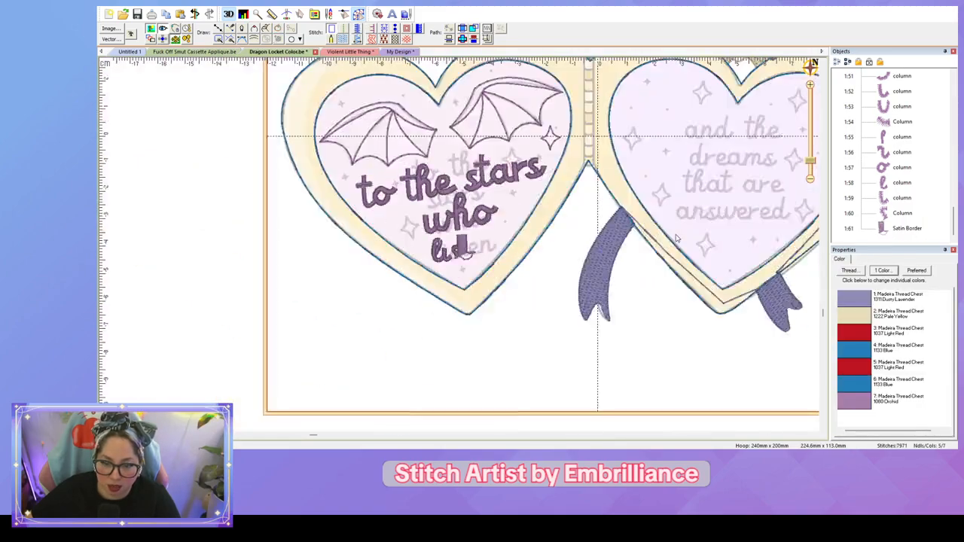
{"action": "scroll", "coordinate": [491, 313], "scroll_direction": "up", "scroll_amount": 3}
{"action": "left_click", "coordinate": [492, 313]}
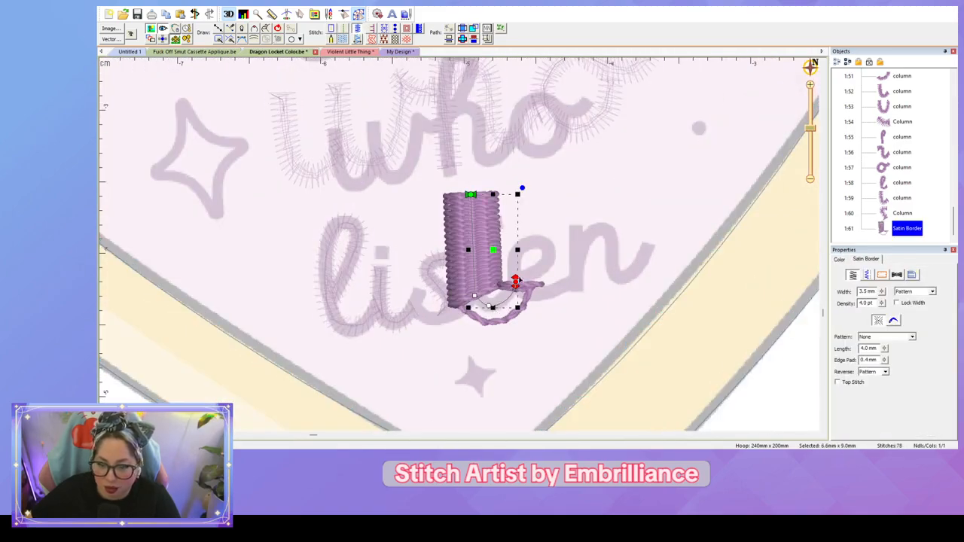
{"action": "key", "text": "Delete"}
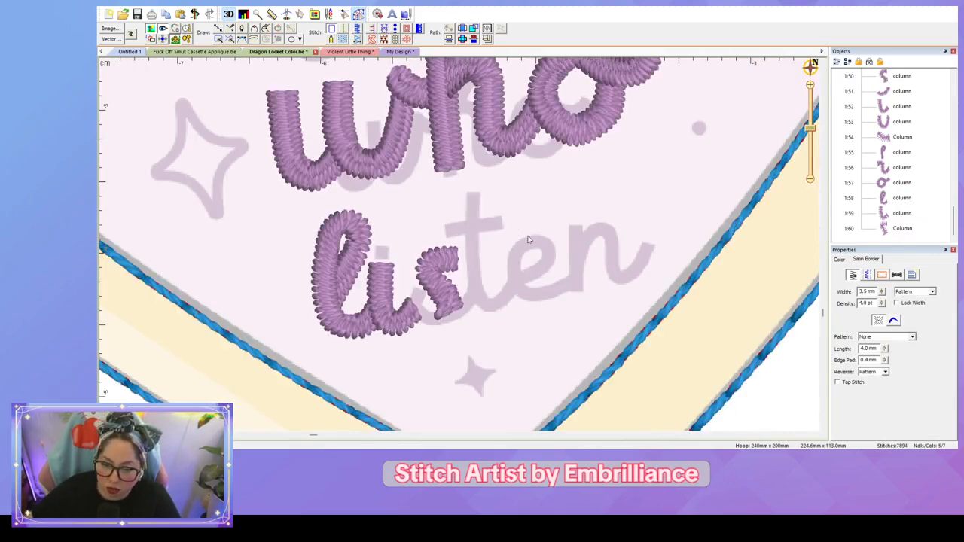
{"action": "scroll", "coordinate": [529, 214], "scroll_direction": "up", "scroll_amount": 5}
{"action": "left_click_drag", "start_coordinate": [485, 300], "coordinate": [753, 107]}
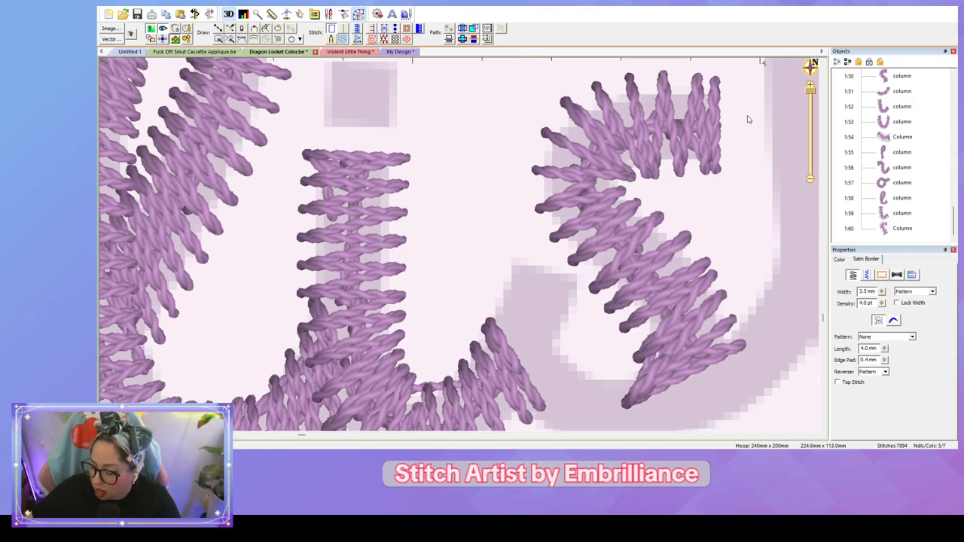
{"action": "scroll", "coordinate": [615, 234], "scroll_direction": "down", "scroll_amount": 2}
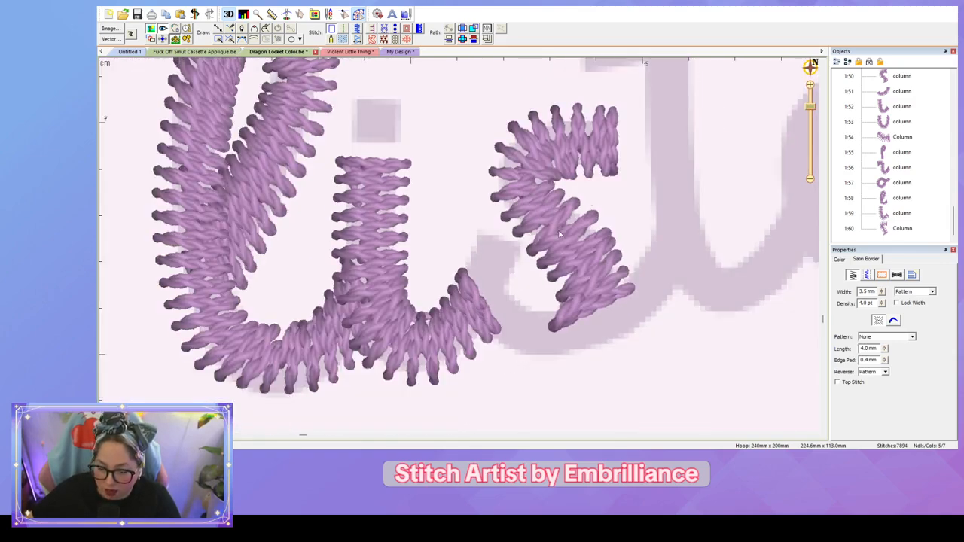
{"action": "scroll", "coordinate": [560, 234], "scroll_direction": "down", "scroll_amount": 3}
{"action": "scroll", "coordinate": [562, 245], "scroll_direction": "up", "scroll_amount": 2}
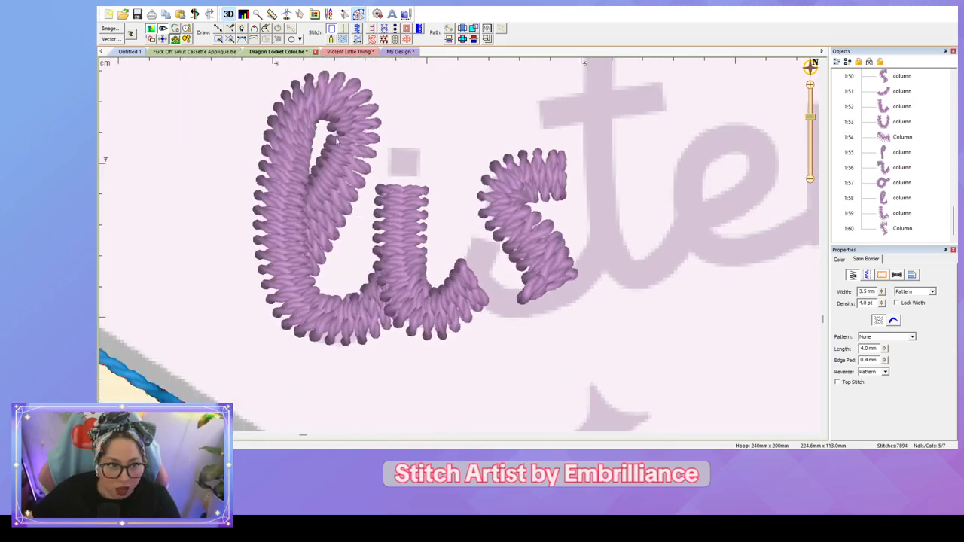
Step: Switch to the "Fuck Off Smut Cassette Applique" design to view its lettering
{"action": "left_click", "coordinate": [197, 51]}
{"action": "left_click_drag", "start_coordinate": [756, 206], "coordinate": [634, 238]}
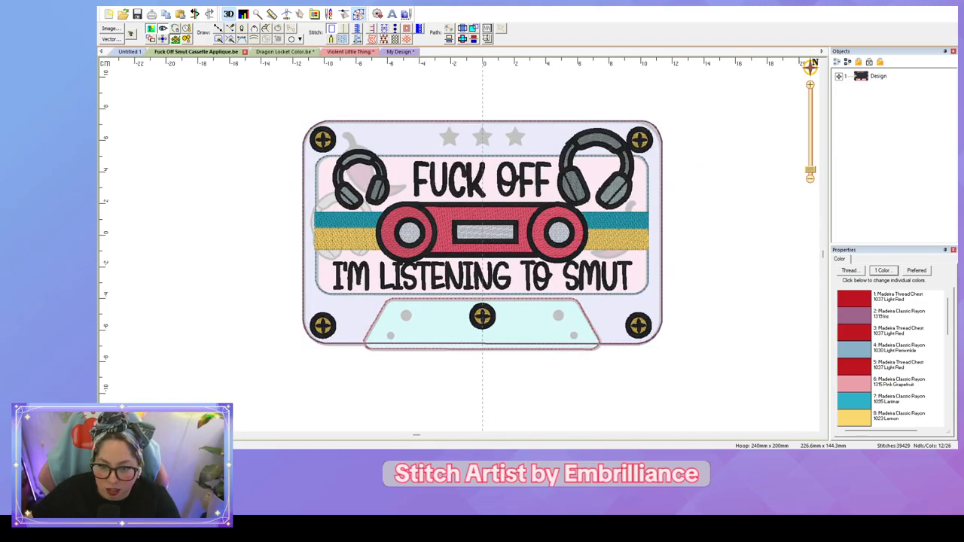
Step: Compare the Dragon Locket Color layout with the quote lettering in the Dark Dragon Fourth Applique Locket design, and return to the Dragon Locket Color design
{"action": "left_click", "coordinate": [293, 51]}
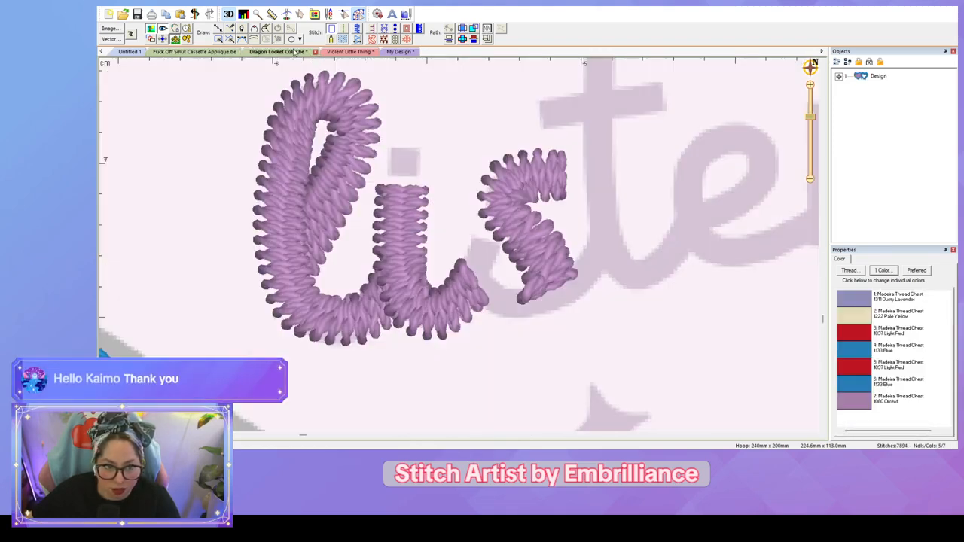
{"action": "scroll", "coordinate": [581, 187], "scroll_direction": "down", "scroll_amount": 2}
{"action": "scroll", "coordinate": [582, 186], "scroll_direction": "down", "scroll_amount": 3}
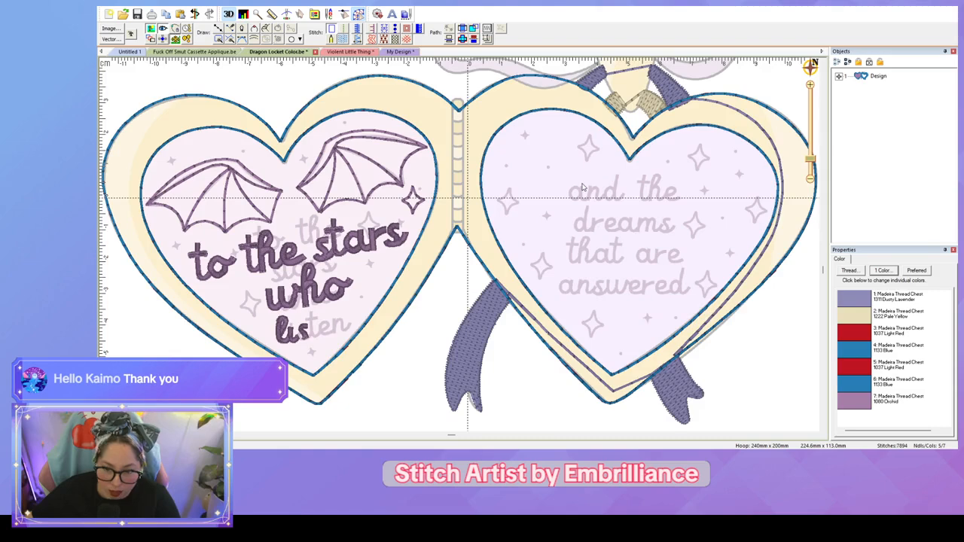
{"action": "scroll", "coordinate": [582, 187], "scroll_direction": "down", "scroll_amount": 2}
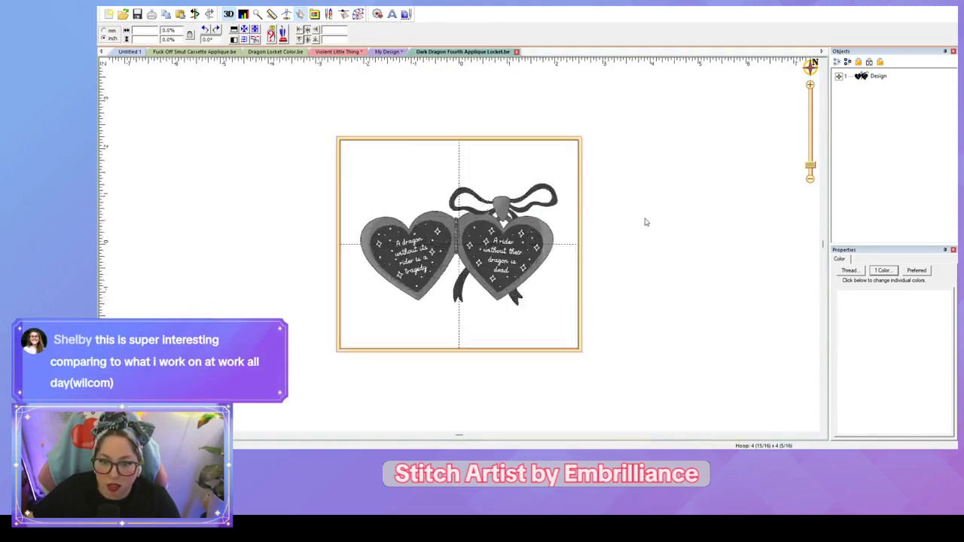
{"action": "scroll", "coordinate": [645, 221], "scroll_direction": "up", "scroll_amount": 3}
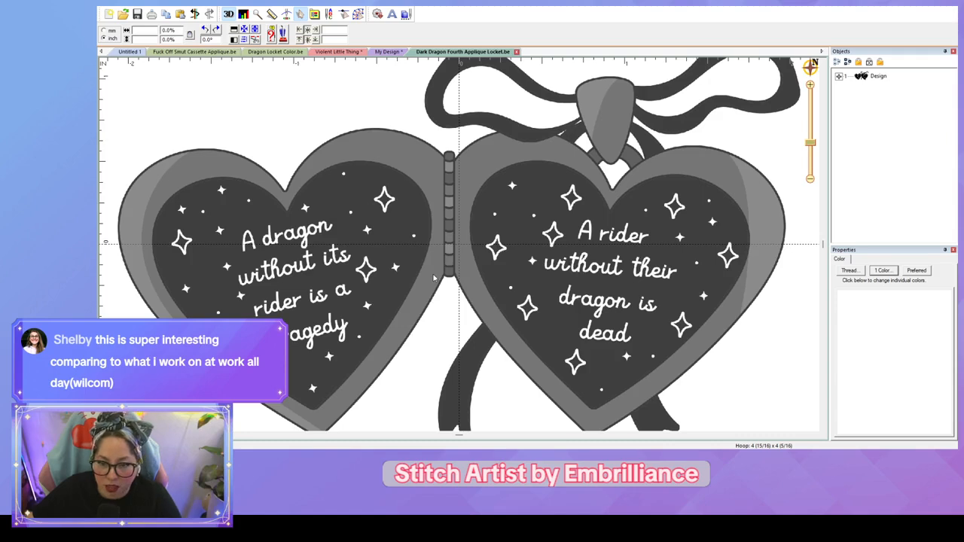
{"action": "scroll", "coordinate": [434, 279], "scroll_direction": "down", "scroll_amount": 2}
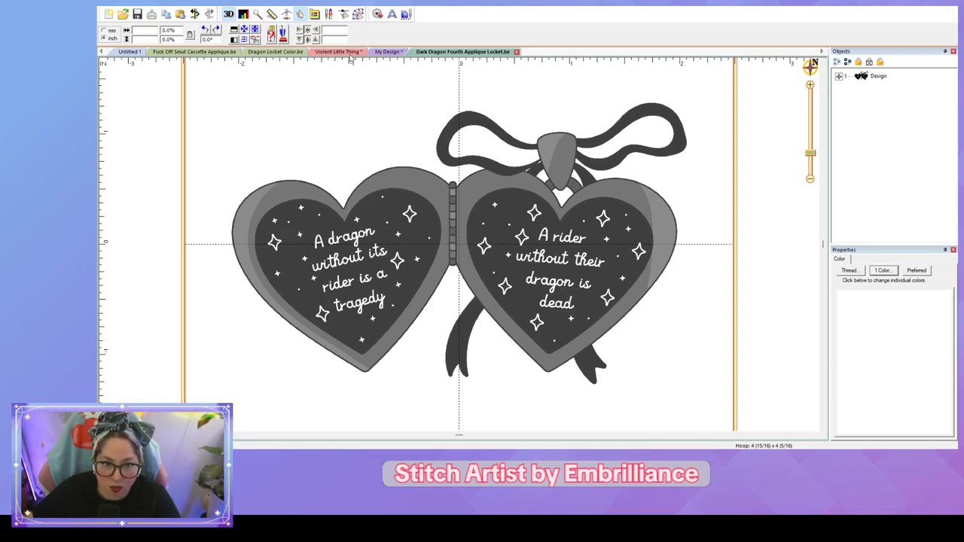
{"action": "left_click", "coordinate": [261, 52]}
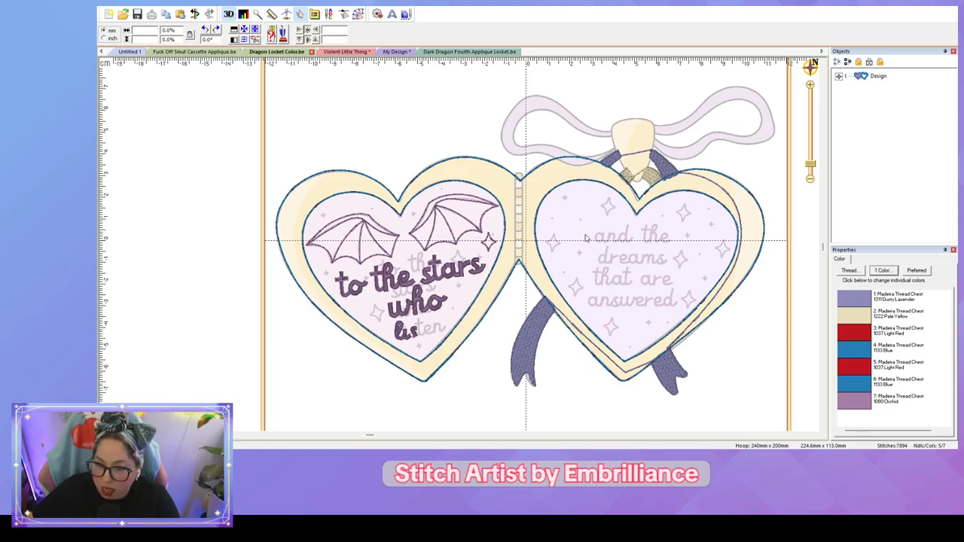
{"action": "scroll", "coordinate": [579, 250], "scroll_direction": "up", "scroll_amount": 2}
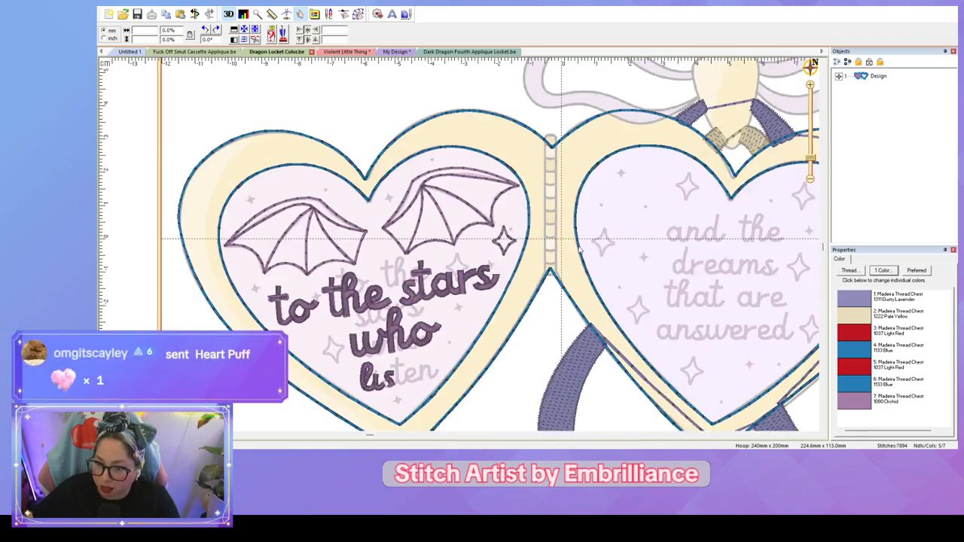
{"action": "scroll", "coordinate": [579, 250], "scroll_direction": "down", "scroll_amount": 2}
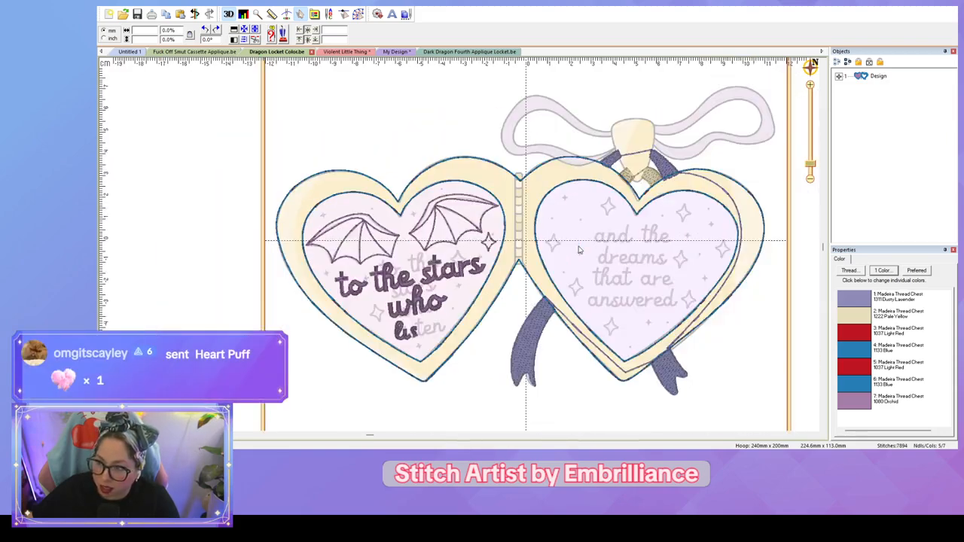
{"action": "scroll", "coordinate": [579, 250], "scroll_direction": "down", "scroll_amount": 1}
{"action": "scroll", "coordinate": [580, 250], "scroll_direction": "up", "scroll_amount": 3}
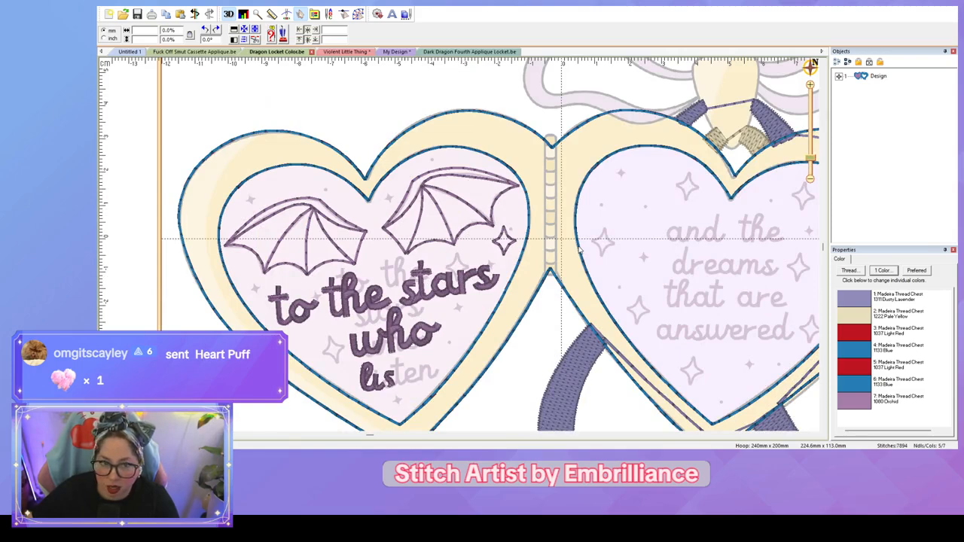
Step: In create mode, adjust the lower end point of the "s" satin column in "listen" to reshape its bottom edge
{"action": "left_click", "coordinate": [358, 13]}
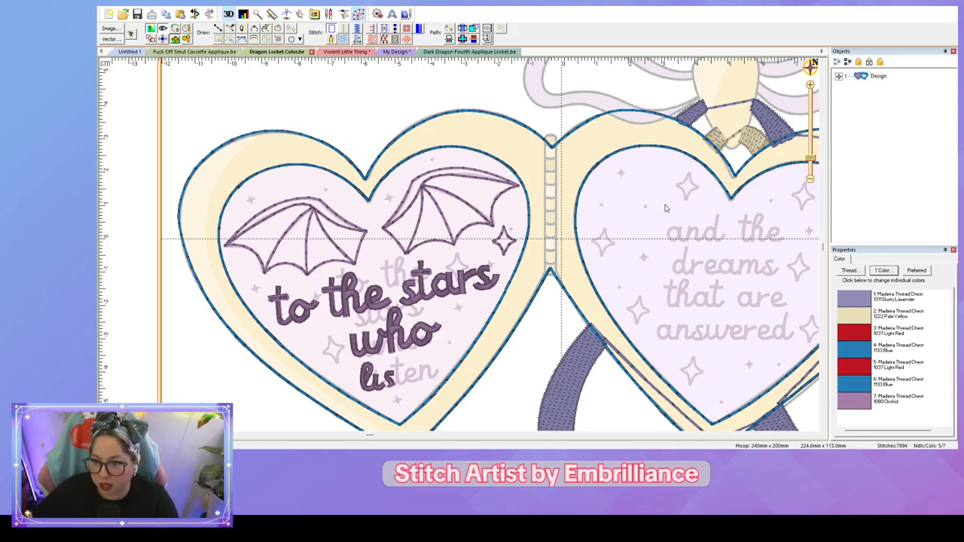
{"action": "scroll", "coordinate": [665, 208], "scroll_direction": "down", "scroll_amount": 1}
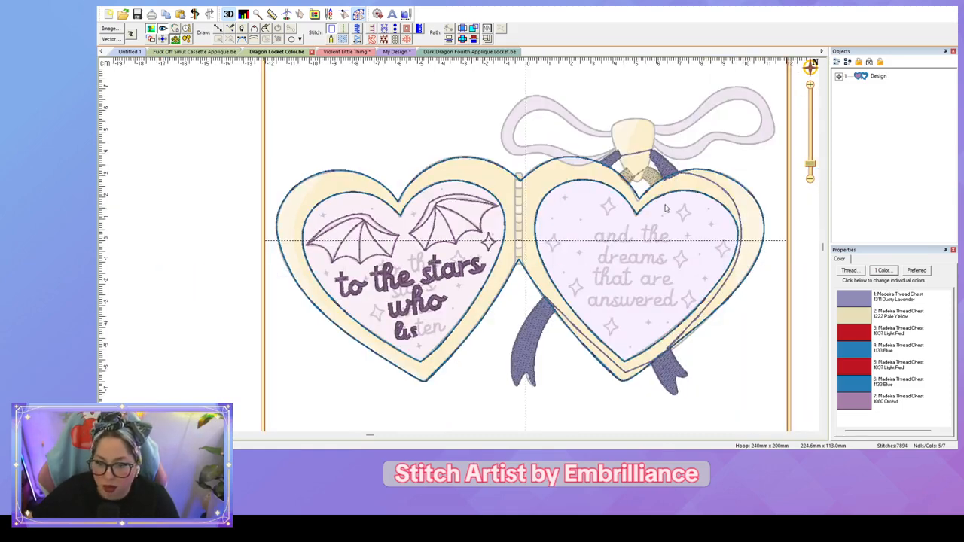
{"action": "scroll", "coordinate": [665, 207], "scroll_direction": "up", "scroll_amount": 3}
{"action": "left_click_drag", "start_coordinate": [478, 359], "coordinate": [616, 221]}
{"action": "scroll", "coordinate": [640, 209], "scroll_direction": "up", "scroll_amount": 3}
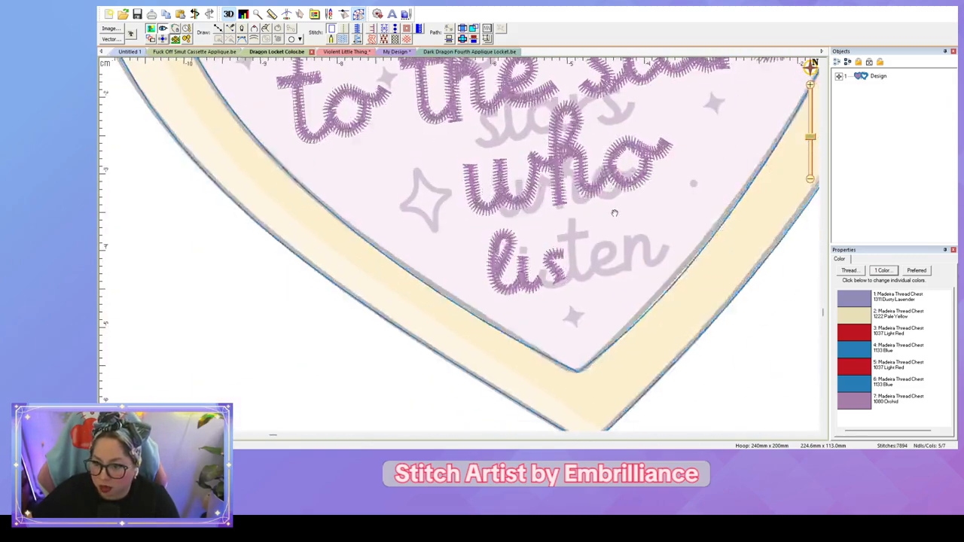
{"action": "scroll", "coordinate": [637, 211], "scroll_direction": "up", "scroll_amount": 2}
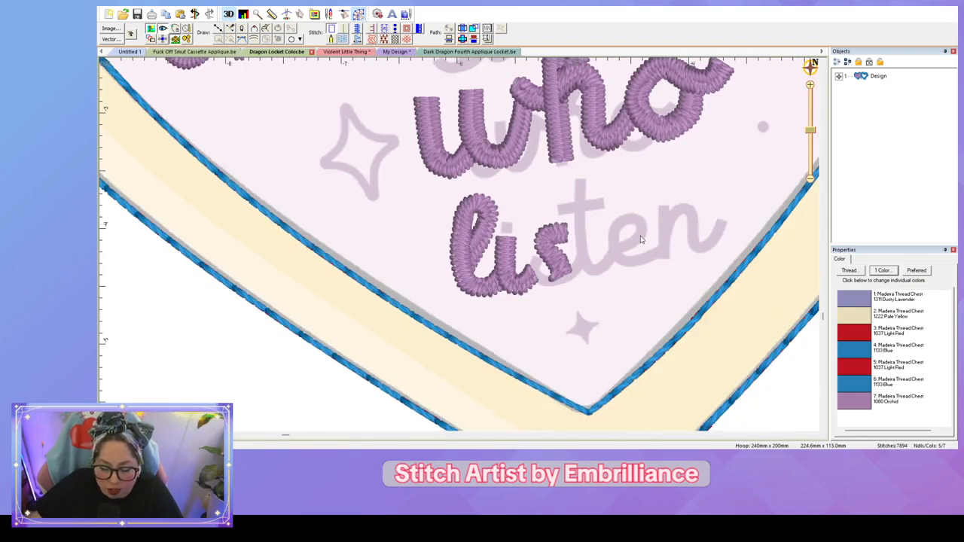
{"action": "scroll", "coordinate": [641, 240], "scroll_direction": "up", "scroll_amount": 3}
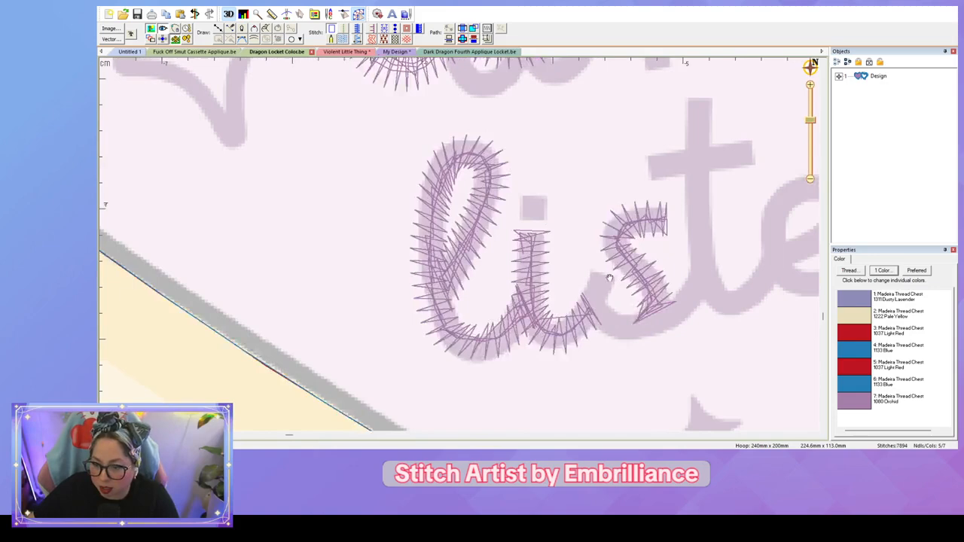
{"action": "left_click", "coordinate": [610, 278]}
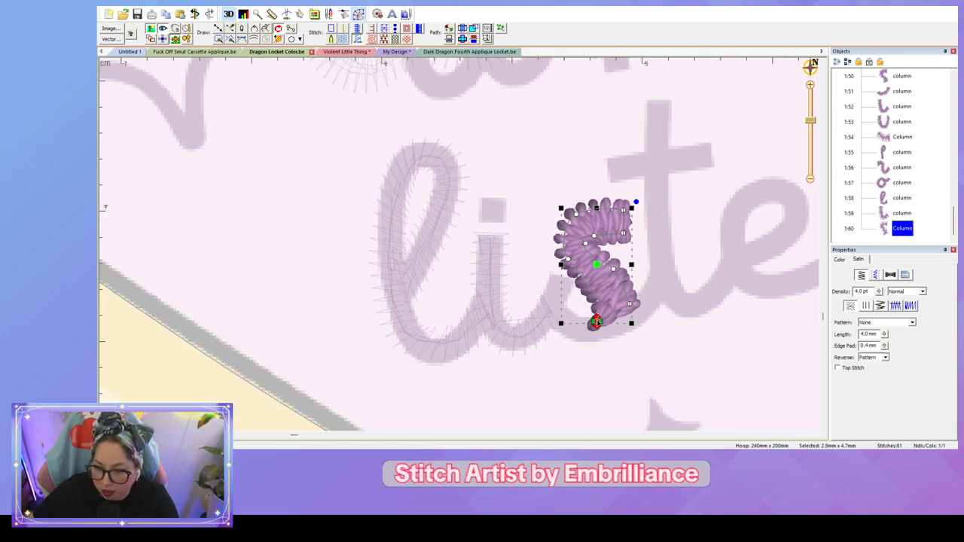
{"action": "left_click_drag", "start_coordinate": [596, 321], "coordinate": [590, 279]}
{"action": "left_click_drag", "start_coordinate": [595, 319], "coordinate": [597, 319]}
{"action": "left_click", "coordinate": [661, 361]}
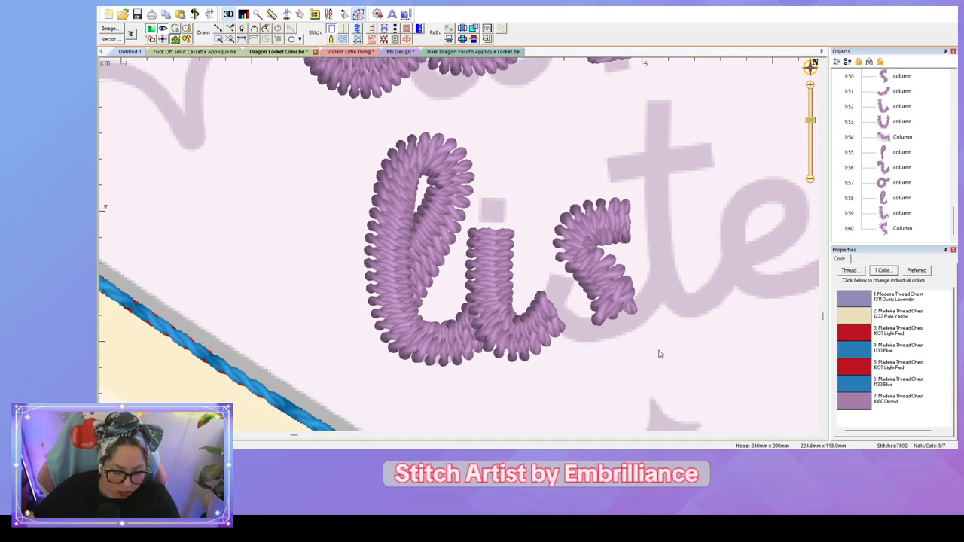
Step: Digitize a second satin column along the lower curve of the "s", from its hooked tip round to the stem of the "t"
{"action": "key", "text": "c"}
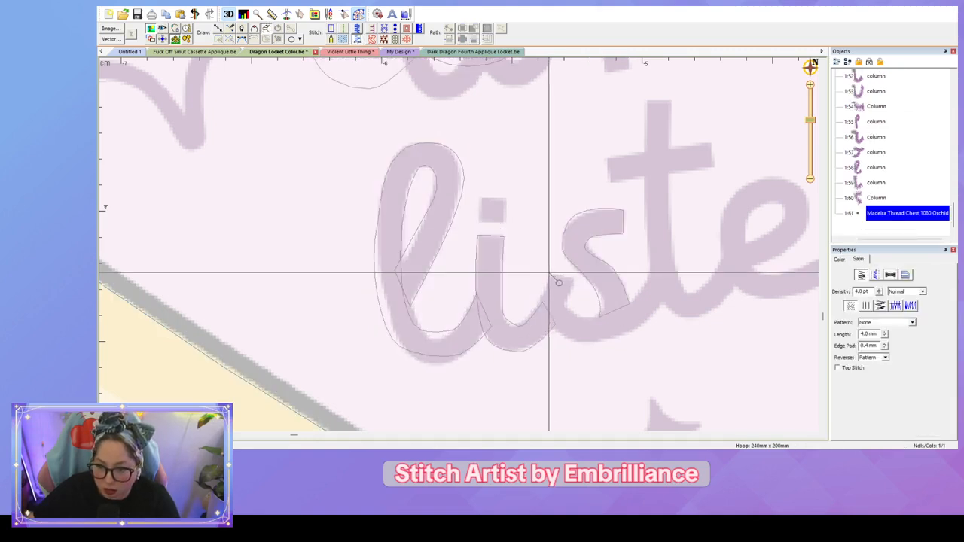
{"action": "left_click", "coordinate": [547, 273]}
{"action": "left_click", "coordinate": [575, 276]}
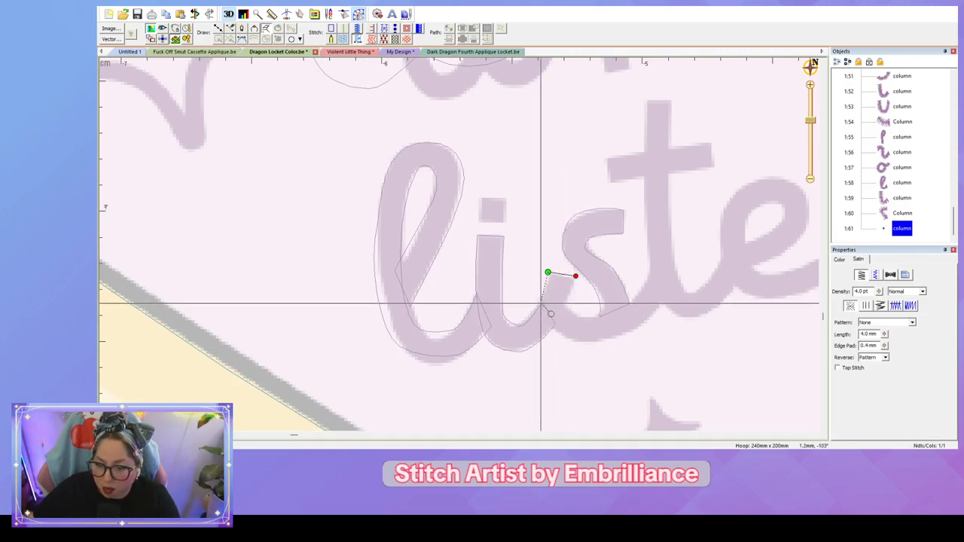
{"action": "left_click", "coordinate": [540, 303]}
{"action": "left_click", "coordinate": [565, 302]}
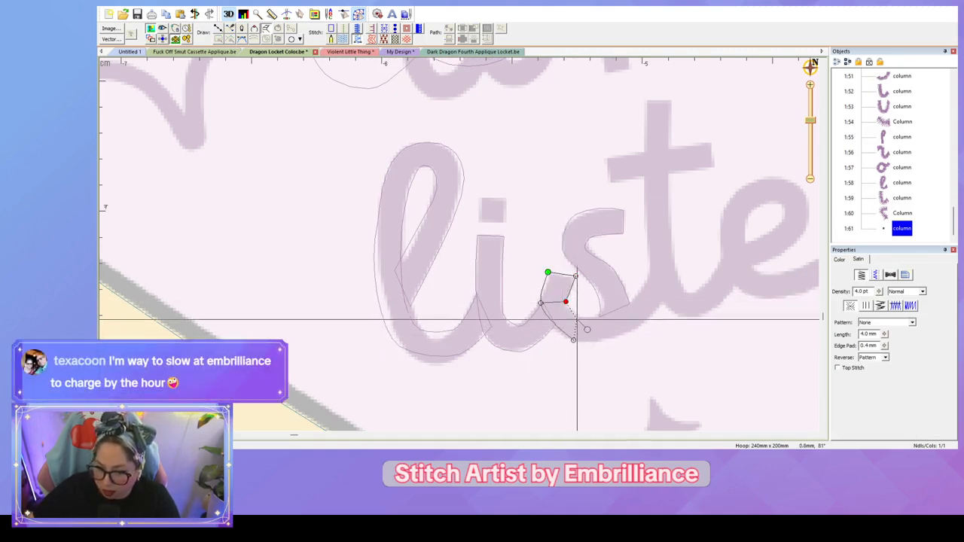
{"action": "left_click", "coordinate": [576, 316]}
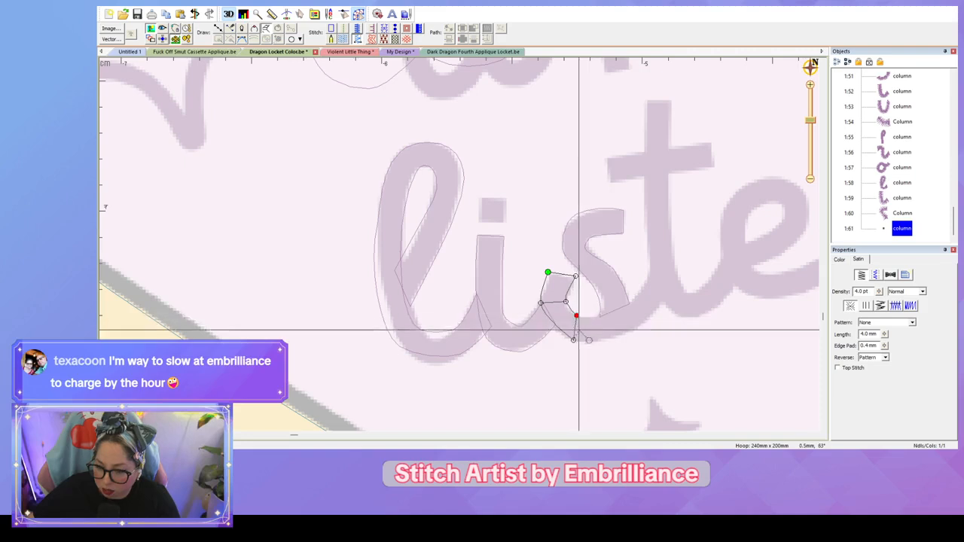
{"action": "left_click", "coordinate": [634, 299]}
{"action": "left_click", "coordinate": [652, 270]}
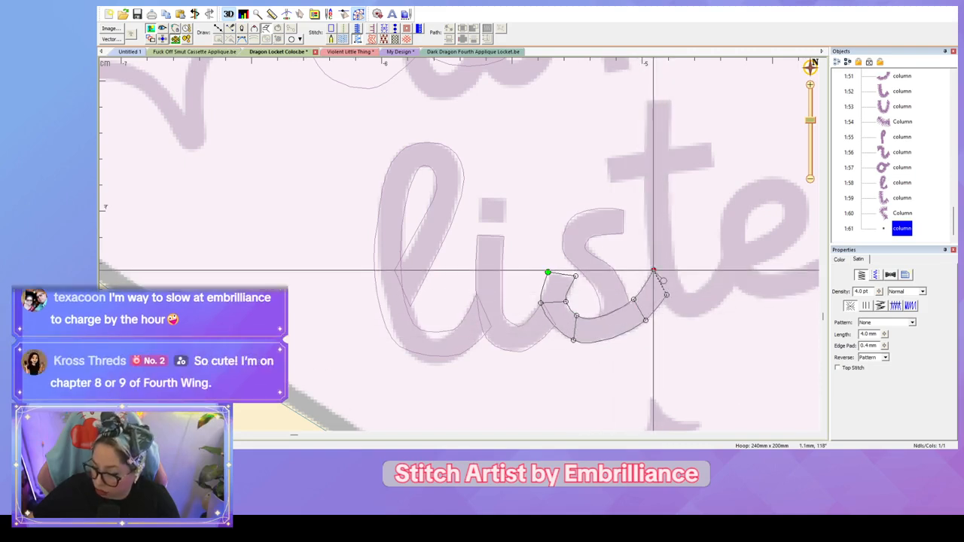
{"action": "key", "text": "Return"}
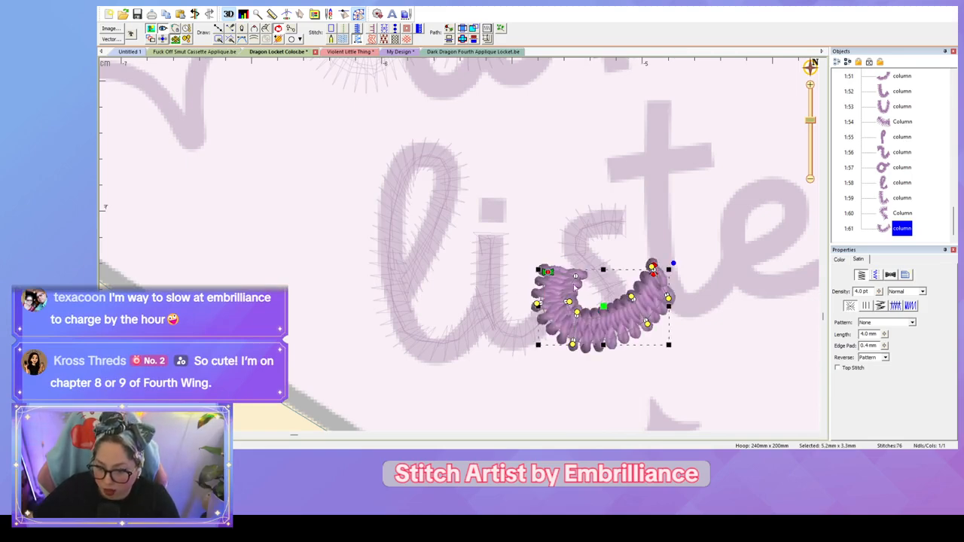
Step: Refine the inner edge points near the hooked tip of the lower "s" column, and deselect the column
{"action": "left_click", "coordinate": [569, 302]}
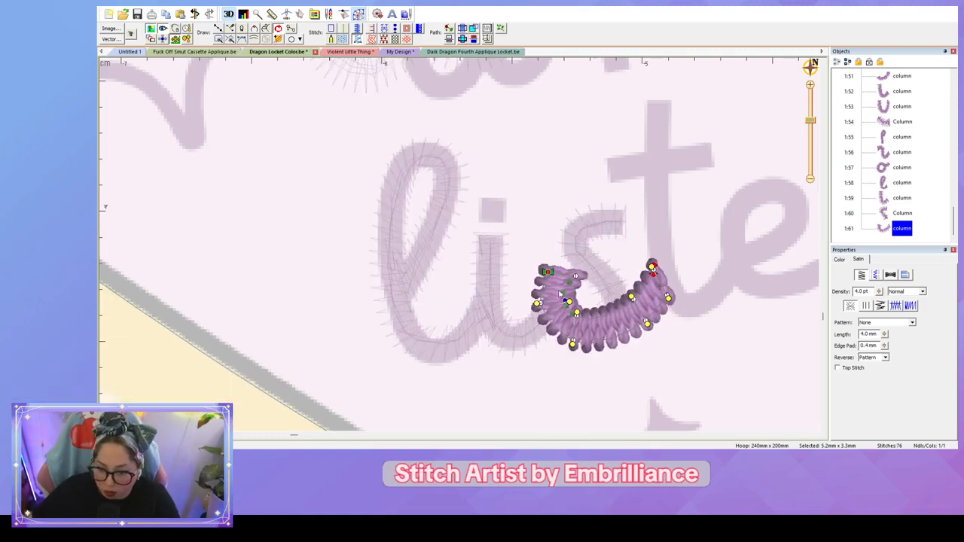
{"action": "left_click_drag", "start_coordinate": [567, 301], "coordinate": [558, 325]}
{"action": "left_click_drag", "start_coordinate": [576, 276], "coordinate": [571, 301]}
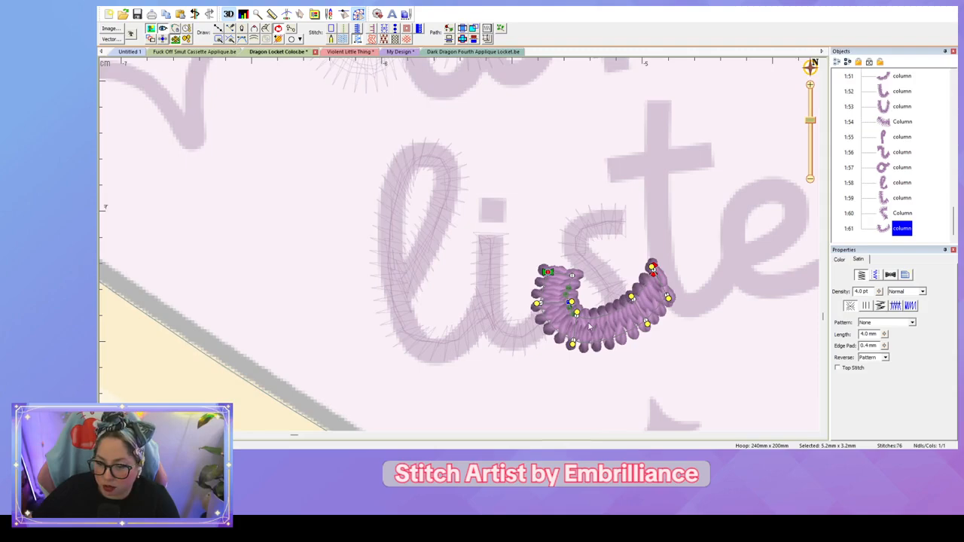
{"action": "left_click", "coordinate": [624, 371]}
{"action": "scroll", "coordinate": [611, 360], "scroll_direction": "down", "scroll_amount": 2}
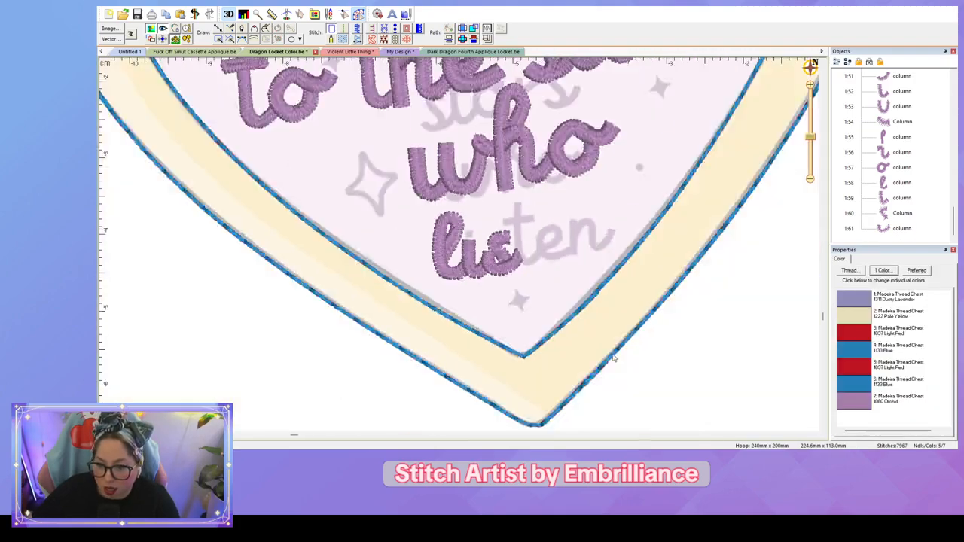
{"action": "scroll", "coordinate": [612, 358], "scroll_direction": "down", "scroll_amount": 2}
{"action": "scroll", "coordinate": [613, 355], "scroll_direction": "up", "scroll_amount": 3}
{"action": "scroll", "coordinate": [613, 355], "scroll_direction": "down", "scroll_amount": 2}
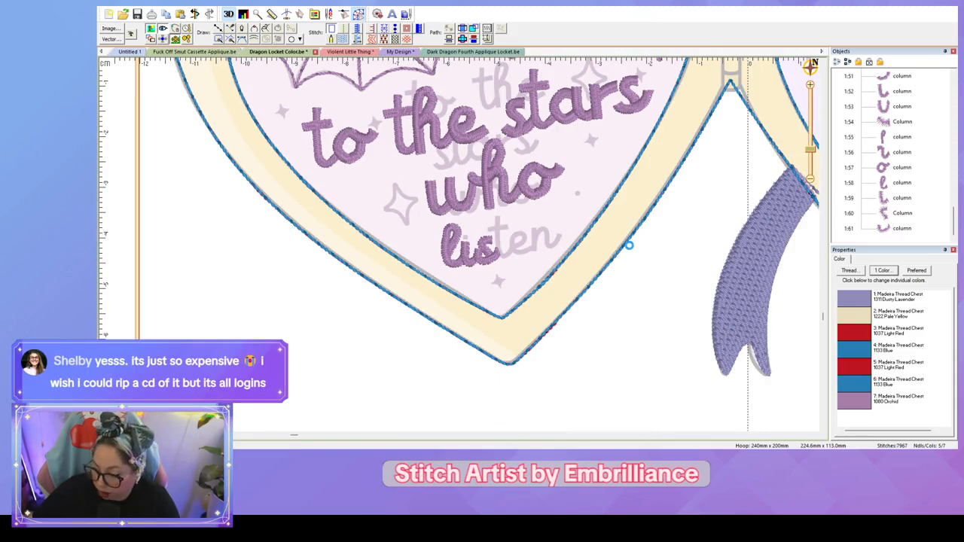
Step: Save the design, and place a copy of the three columns forming the "t" in "to" after "lis" in "listen"
{"action": "key", "text": "ctrl+s"}
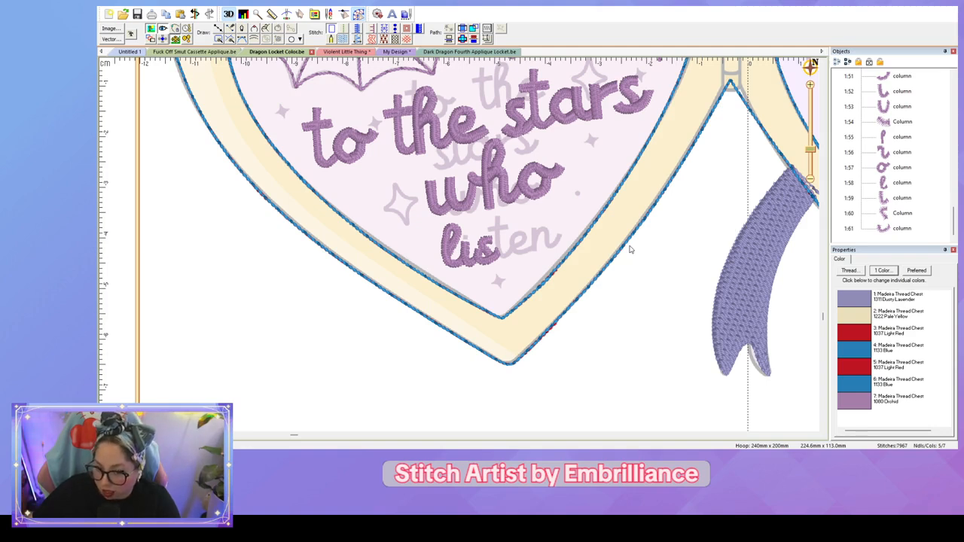
{"action": "scroll", "coordinate": [631, 249], "scroll_direction": "down", "scroll_amount": 2}
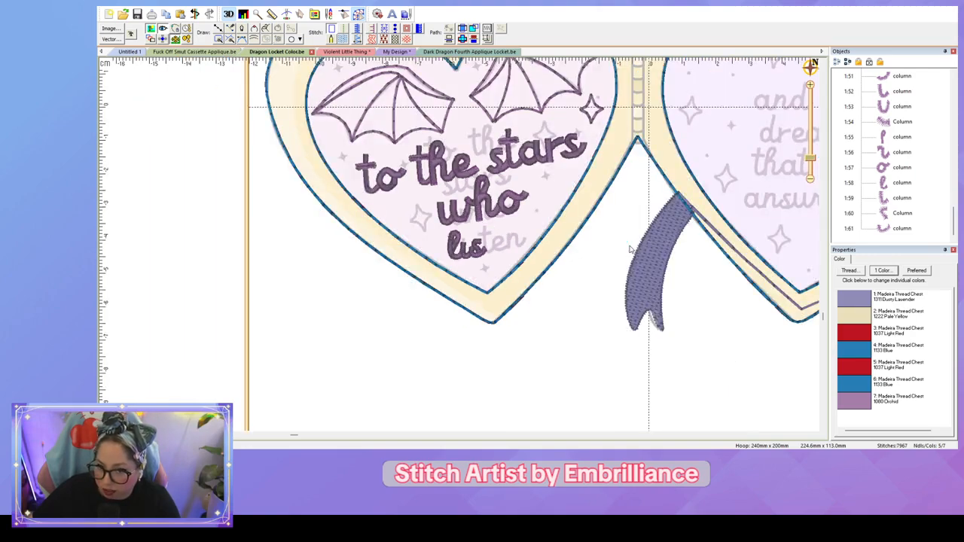
{"action": "scroll", "coordinate": [588, 288], "scroll_direction": "down", "scroll_amount": 1}
{"action": "scroll", "coordinate": [887, 151], "scroll_direction": "up", "scroll_amount": 9}
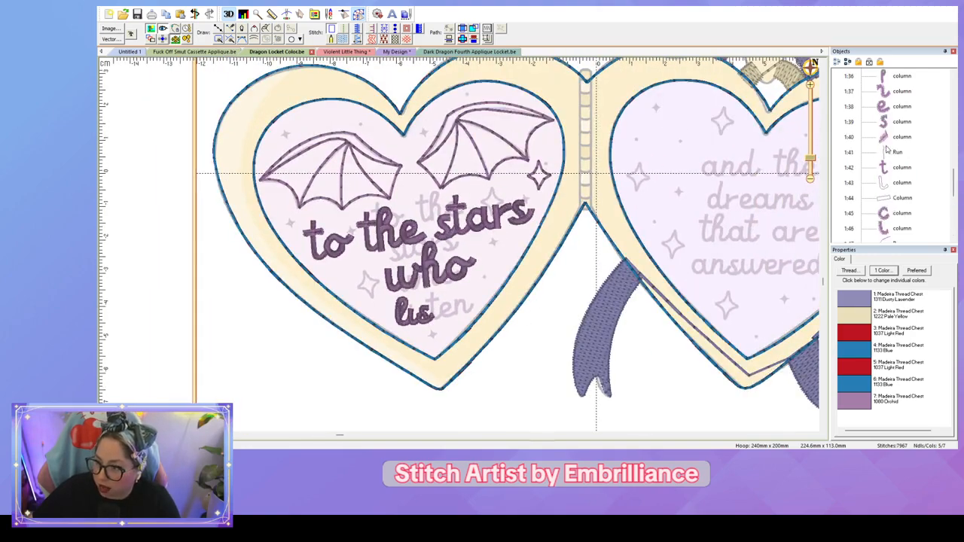
{"action": "left_click", "coordinate": [894, 153]}
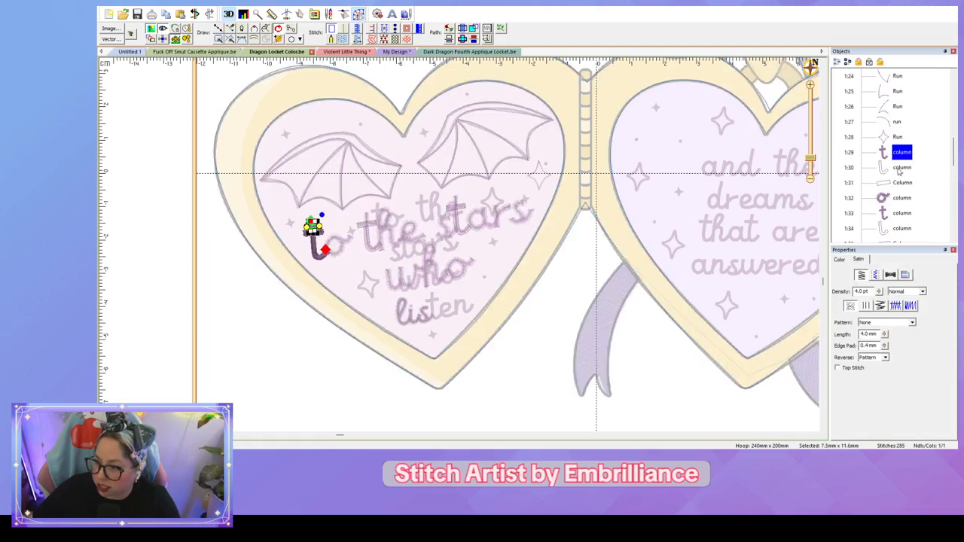
{"action": "left_click", "coordinate": [902, 182], "text": "shift"}
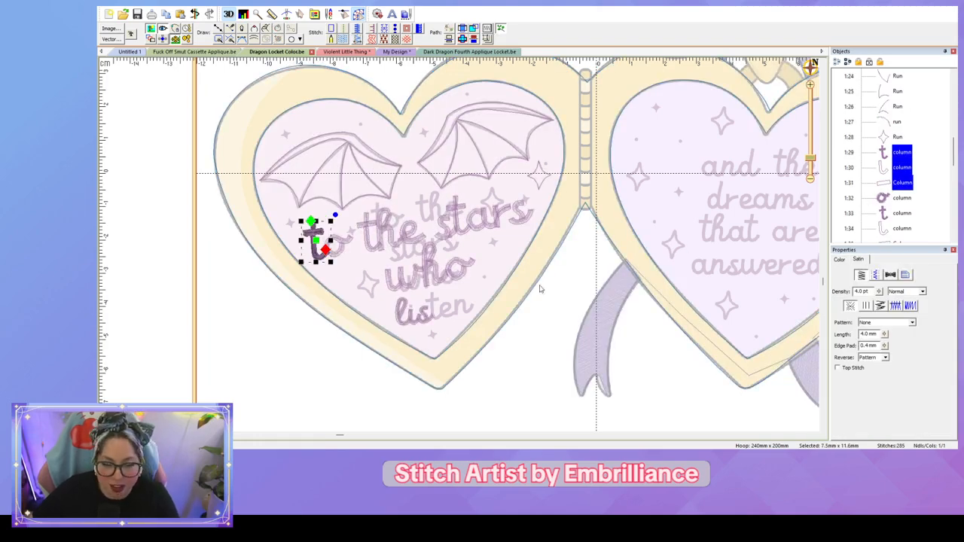
{"action": "left_click", "coordinate": [331, 243]}
{"action": "left_click_drag", "start_coordinate": [317, 243], "coordinate": [439, 316]}
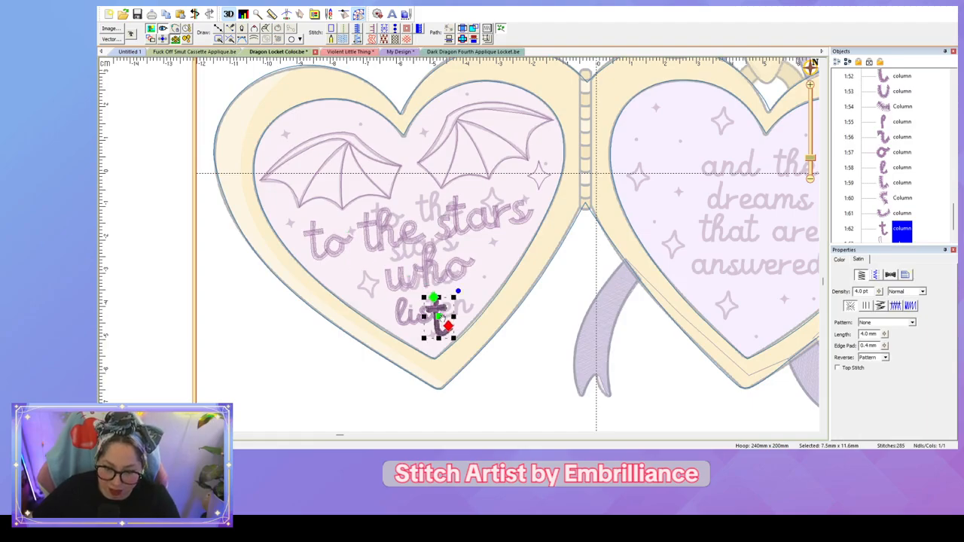
{"action": "left_click", "coordinate": [569, 332]}
Step: Scale down and reposition the copied "t" so it matches the artwork's "t" in "listen"
{"action": "scroll", "coordinate": [570, 331], "scroll_direction": "up", "scroll_amount": 4}
{"action": "left_click_drag", "start_coordinate": [493, 341], "coordinate": [747, 75]}
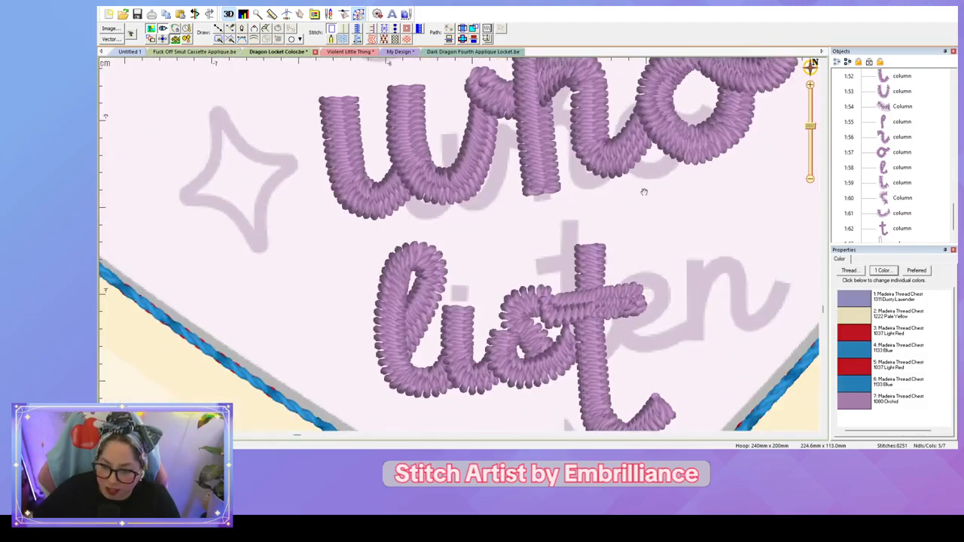
{"action": "left_click", "coordinate": [594, 278]}
{"action": "left_click_drag", "start_coordinate": [672, 248], "coordinate": [633, 309]}
{"action": "left_click_drag", "start_coordinate": [585, 377], "coordinate": [580, 325]}
{"action": "left_click_drag", "start_coordinate": [600, 292], "coordinate": [597, 235]}
{"action": "left_click", "coordinate": [630, 230]}
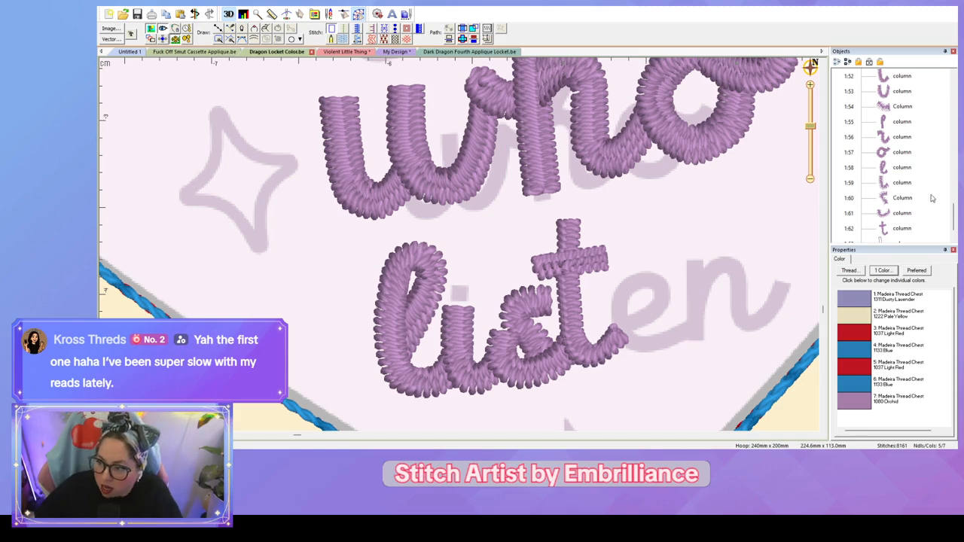
Step: Duplicate the "e" column from the word "the" for use in "listen"
{"action": "scroll", "coordinate": [911, 199], "scroll_direction": "down", "scroll_amount": 1}
{"action": "scroll", "coordinate": [911, 199], "scroll_direction": "up", "scroll_amount": 10}
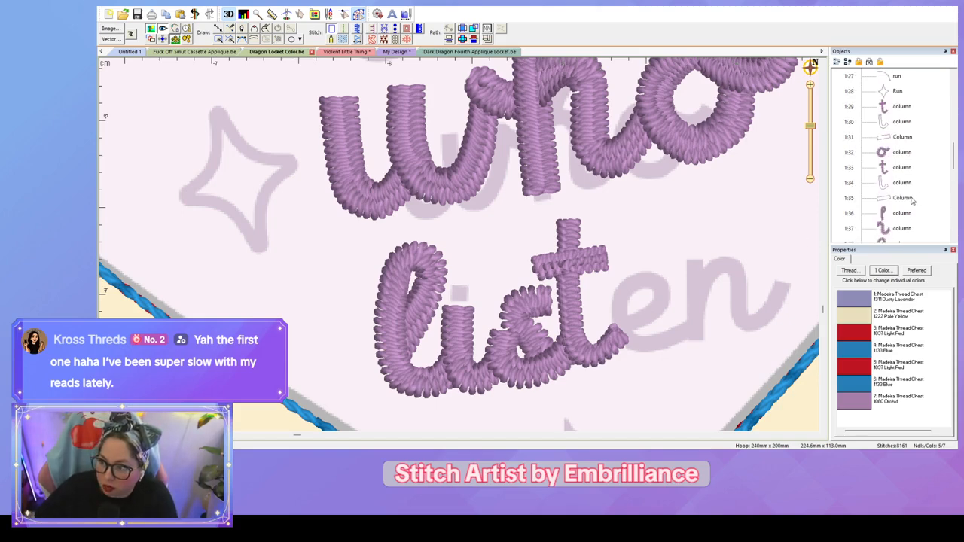
{"action": "scroll", "coordinate": [911, 199], "scroll_direction": "down", "scroll_amount": 10}
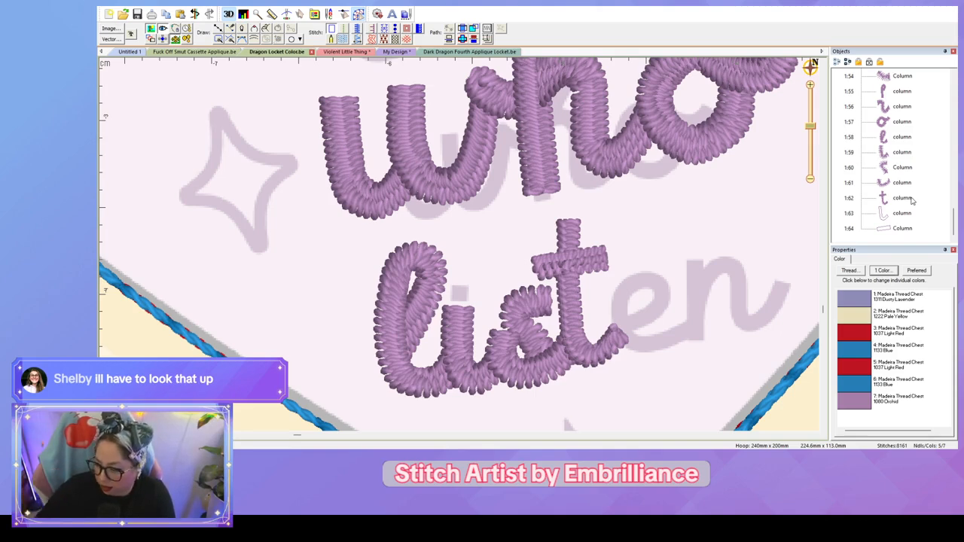
{"action": "scroll", "coordinate": [762, 219], "scroll_direction": "up", "scroll_amount": 3}
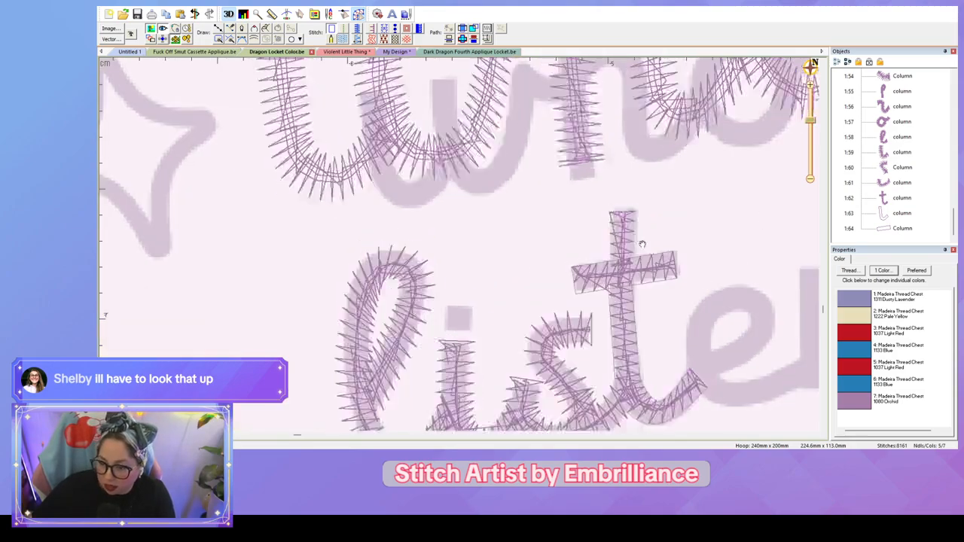
{"action": "left_click_drag", "start_coordinate": [693, 278], "coordinate": [593, 225]}
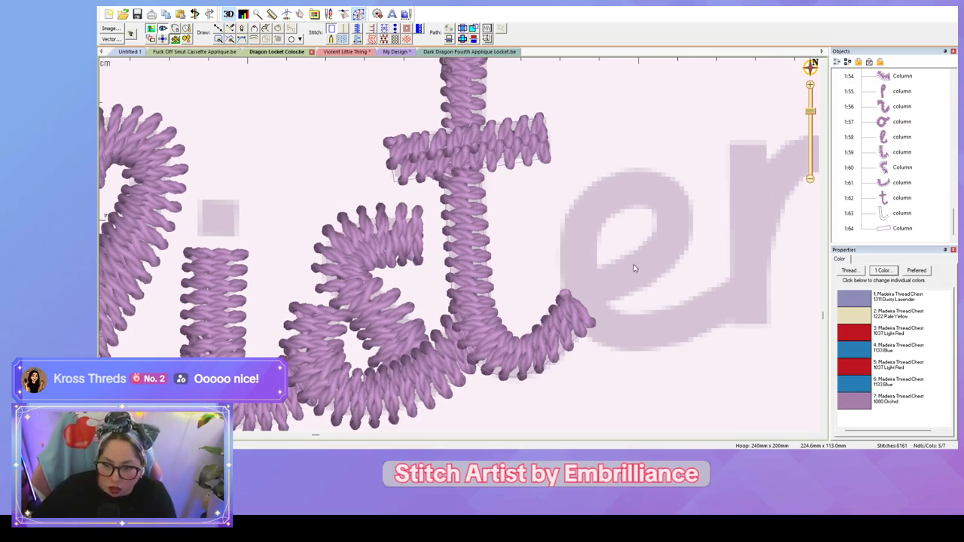
{"action": "scroll", "coordinate": [911, 167], "scroll_direction": "up", "scroll_amount": 5}
{"action": "scroll", "coordinate": [911, 167], "scroll_direction": "up", "scroll_amount": 2}
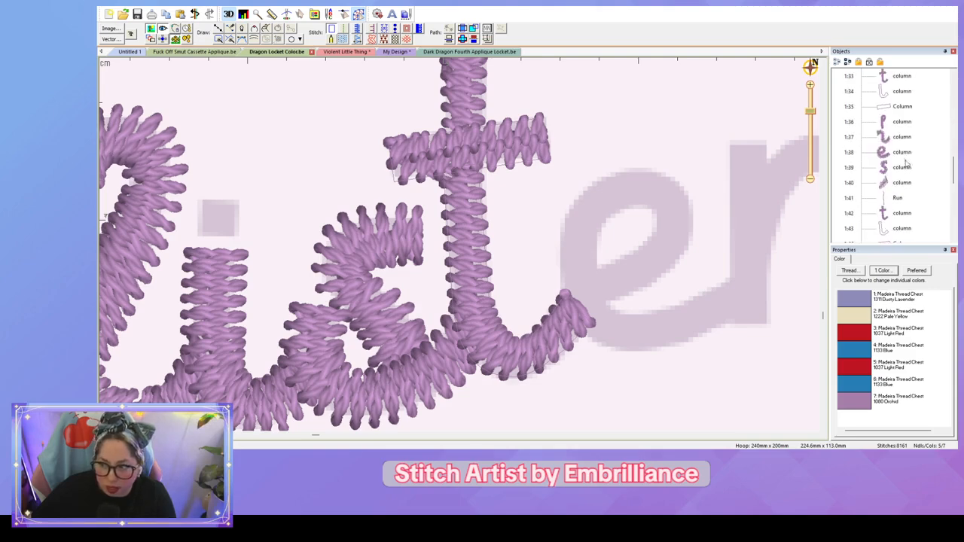
{"action": "left_click", "coordinate": [904, 154]}
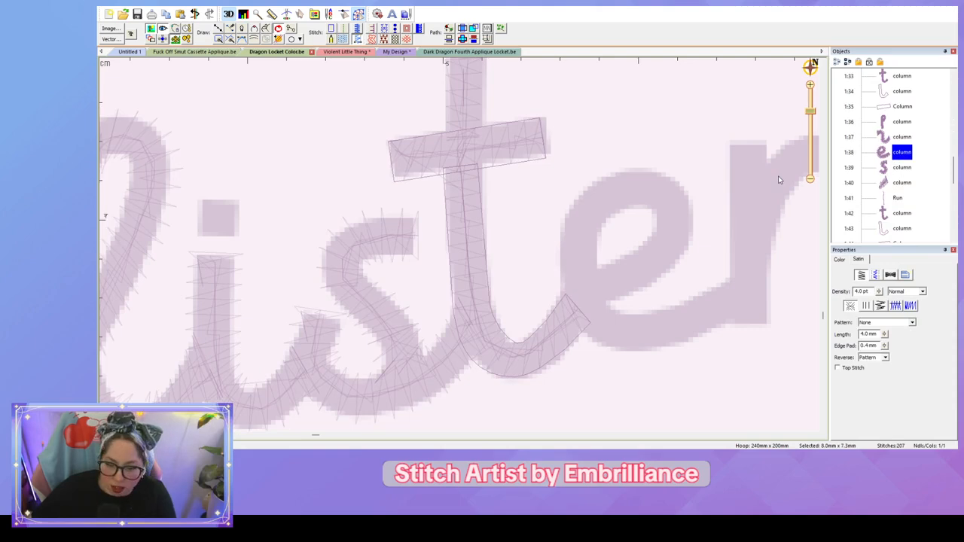
{"action": "key", "text": "ctrl+v"}
Step: Scale down and position the copied "e" over the artwork's "e" in "listen"
{"action": "left_click_drag", "start_coordinate": [459, 245], "coordinate": [680, 250]}
{"action": "left_click_drag", "start_coordinate": [529, 116], "coordinate": [631, 202]}
{"action": "left_click_drag", "start_coordinate": [731, 298], "coordinate": [654, 263]}
{"action": "left_click", "coordinate": [773, 383]}
{"action": "left_click", "coordinate": [663, 299]}
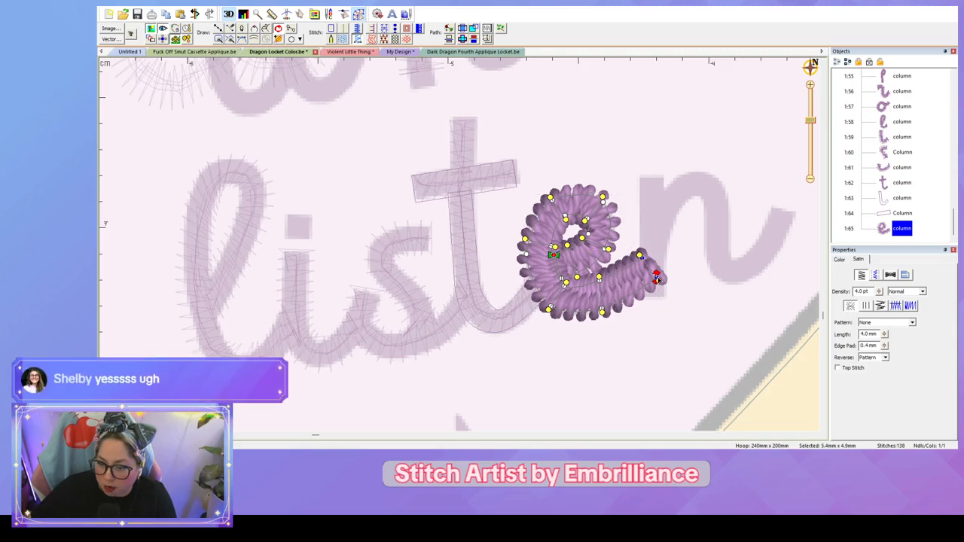
Step: Adjust the end points of the copied "e" column at the tip of its tail
{"action": "double_click", "coordinate": [656, 277]}
{"action": "left_click", "coordinate": [681, 305]}
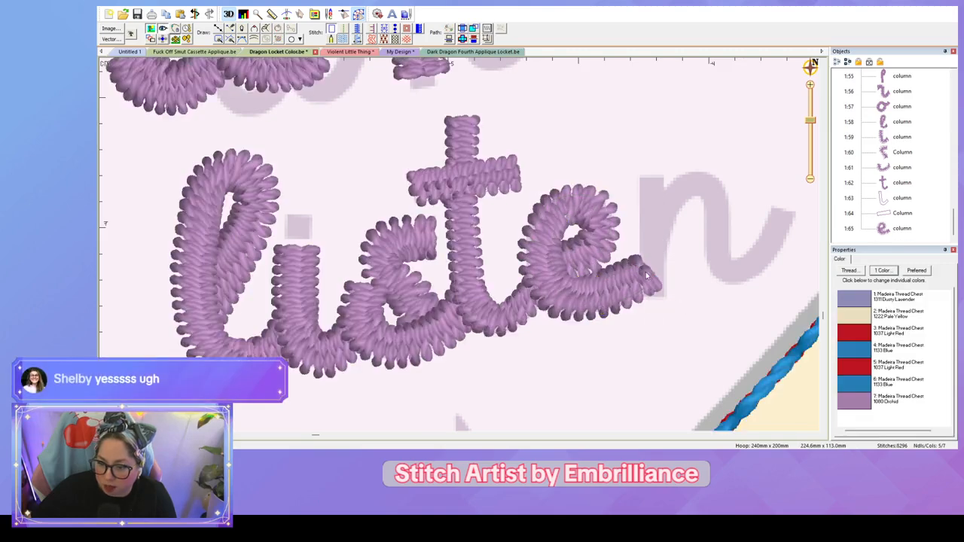
{"action": "left_click", "coordinate": [637, 266]}
{"action": "left_click_drag", "start_coordinate": [637, 265], "coordinate": [641, 265]}
{"action": "left_click", "coordinate": [697, 310]}
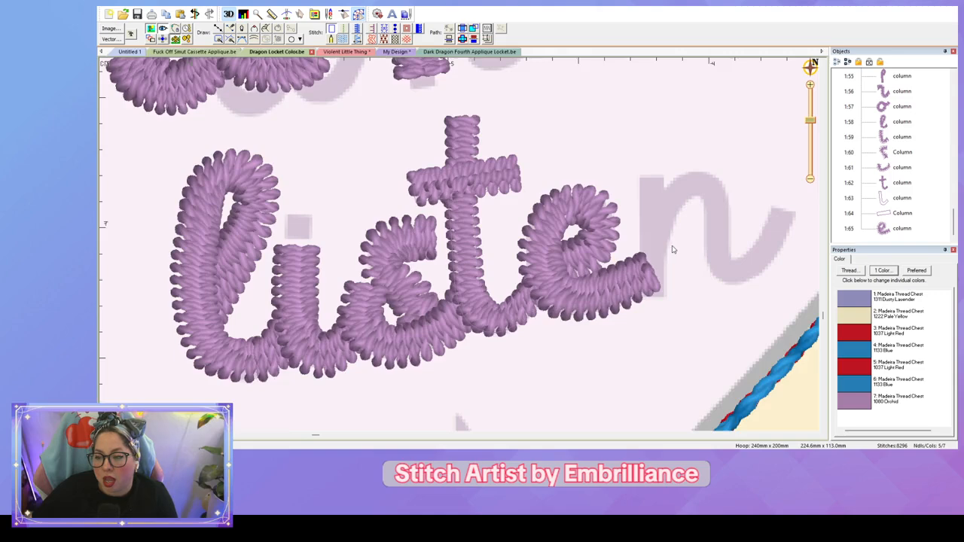
Step: Draw a satin column tracing the "n" of "listen" from the tail's tip, through the bottom curve and over the arch to the straight stem
{"action": "scroll", "coordinate": [672, 253], "scroll_direction": "up", "scroll_amount": 2}
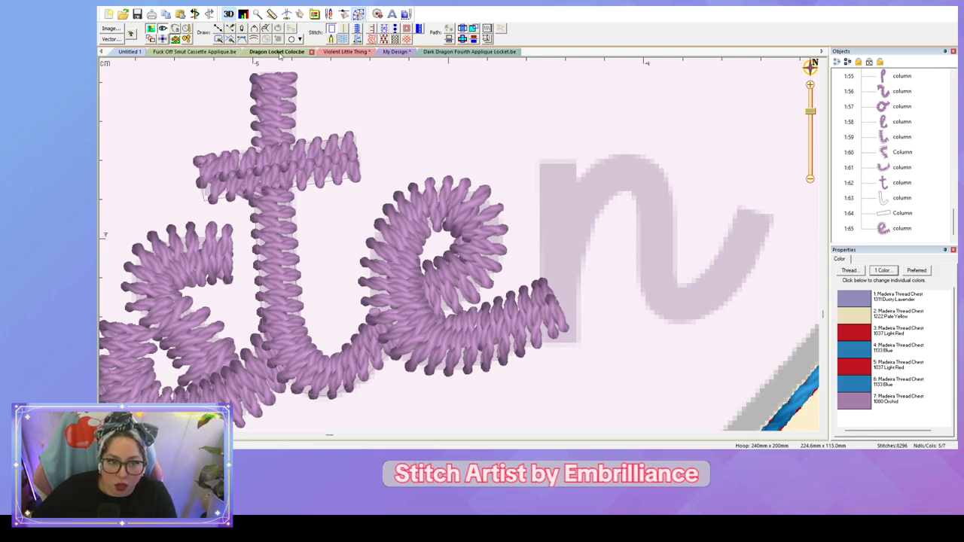
{"action": "left_click", "coordinate": [266, 30]}
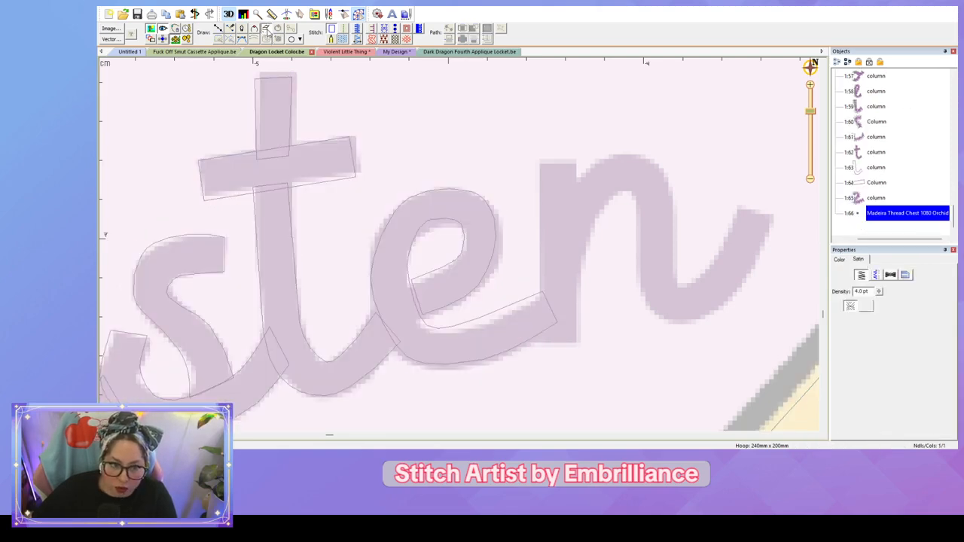
{"action": "left_click", "coordinate": [741, 207]}
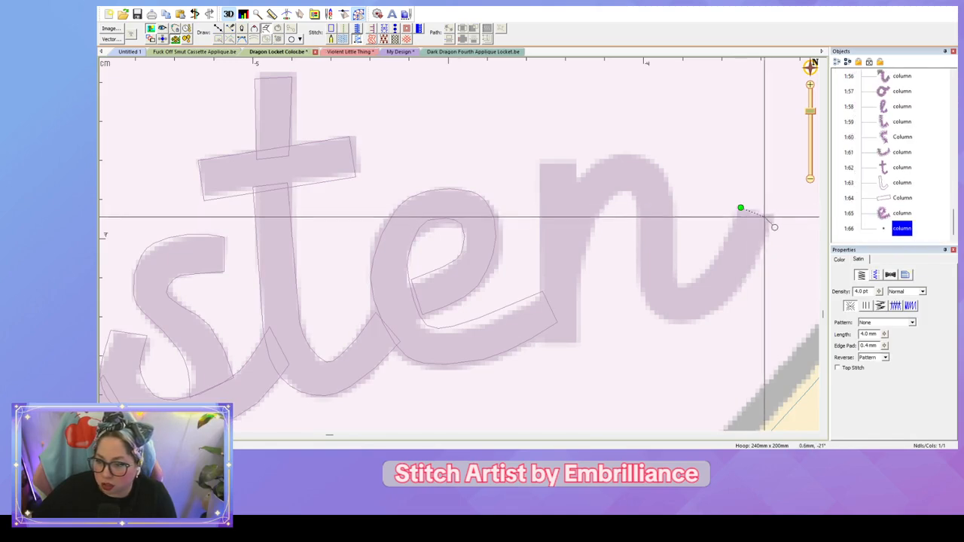
{"action": "left_click", "coordinate": [777, 218]}
{"action": "left_click", "coordinate": [720, 249]}
{"action": "left_click", "coordinate": [752, 268]}
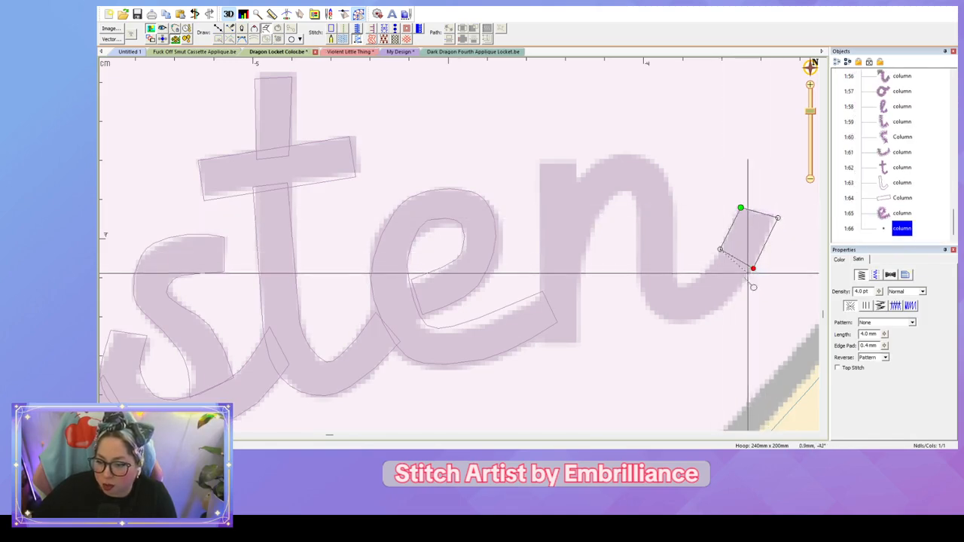
{"action": "left_click", "coordinate": [678, 285]}
{"action": "left_click", "coordinate": [673, 326]}
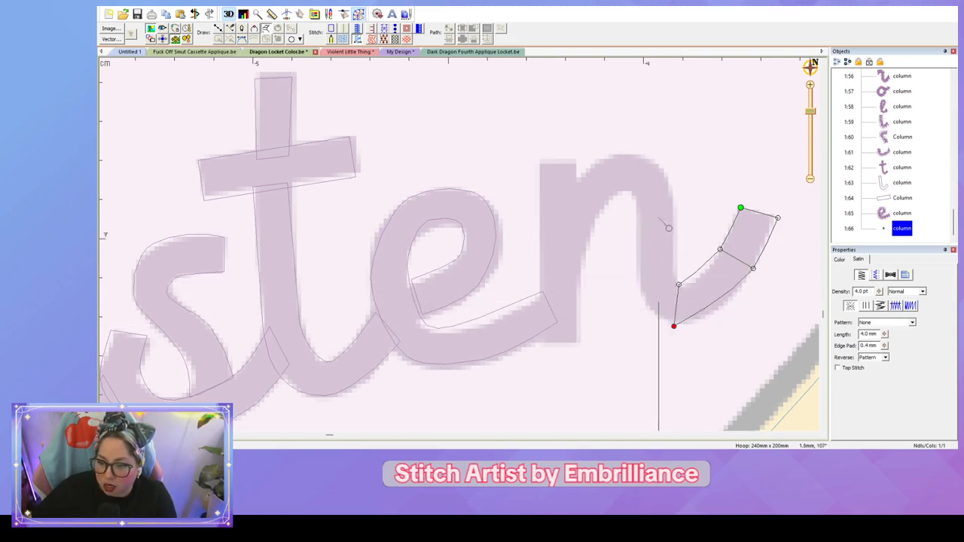
{"action": "left_click", "coordinate": [637, 203]}
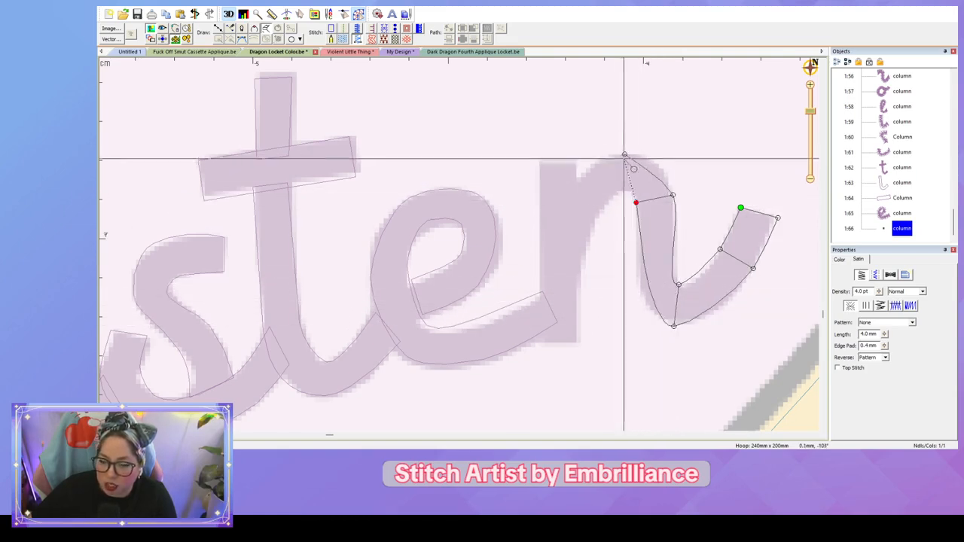
{"action": "left_click", "coordinate": [624, 155]}
{"action": "left_click", "coordinate": [622, 189]}
{"action": "left_click", "coordinate": [566, 189]}
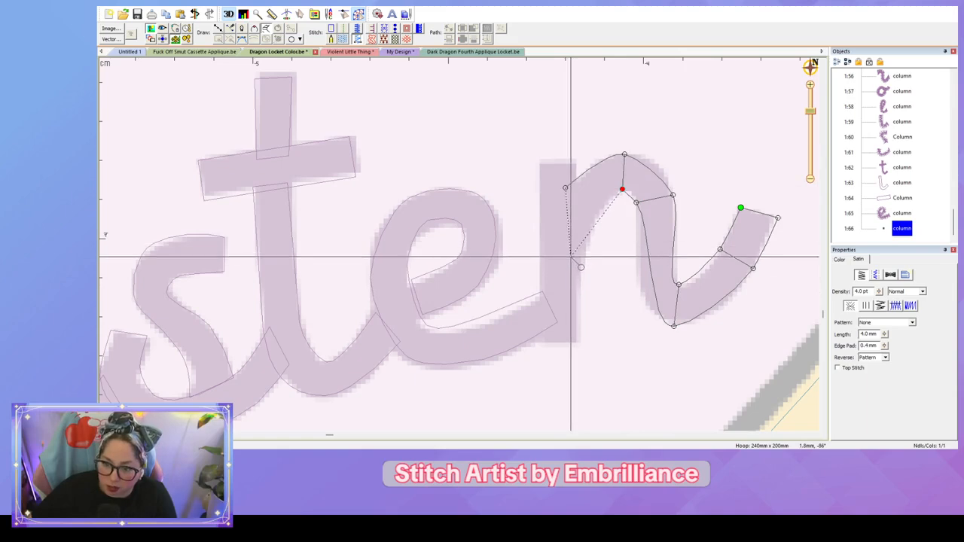
{"action": "left_click", "coordinate": [569, 233]}
{"action": "key", "text": "Return"}
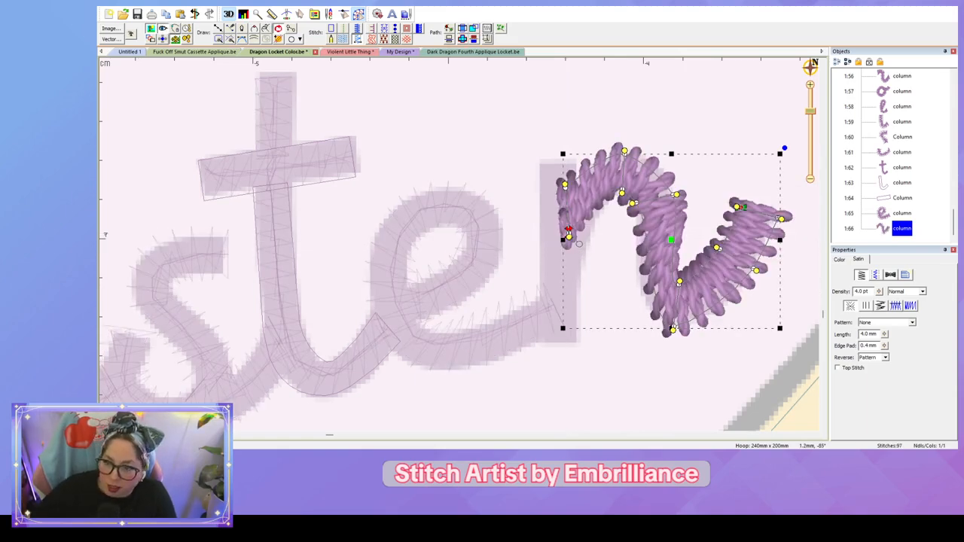
Step: Reshape the outer and inner curve nodes at the arch of the "n" column to follow the artwork
{"action": "left_click", "coordinate": [622, 191]}
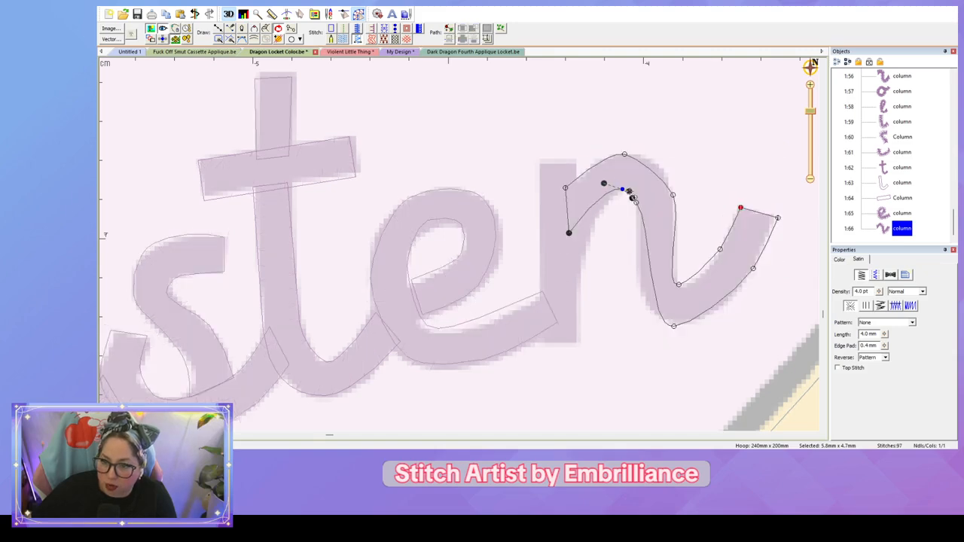
{"action": "left_click", "coordinate": [625, 151]}
{"action": "left_click_drag", "start_coordinate": [637, 156], "coordinate": [666, 172]}
{"action": "left_click", "coordinate": [633, 203]}
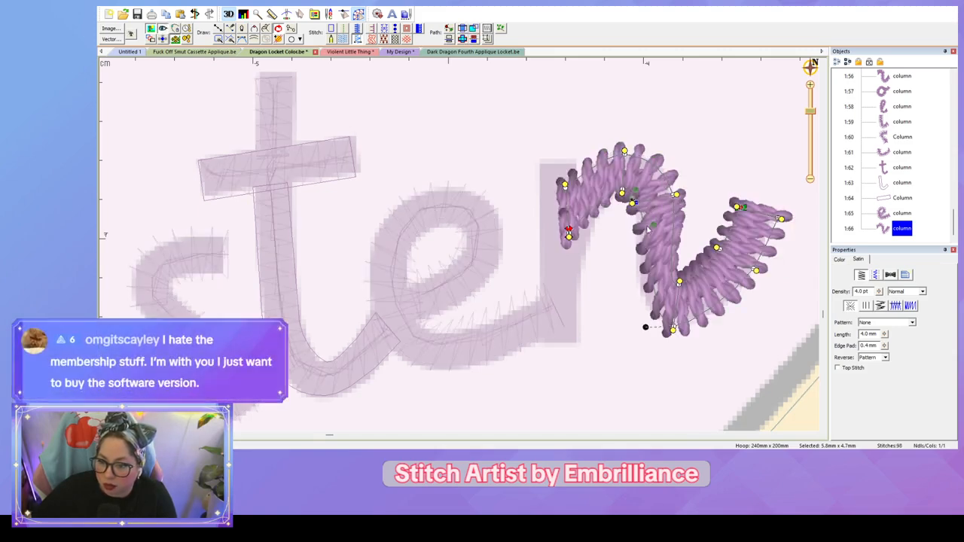
Step: Reshape the downstroke, bottom curve and inner tail edge of the "n" column to fit the artwork
{"action": "left_click_drag", "start_coordinate": [652, 225], "coordinate": [636, 241]}
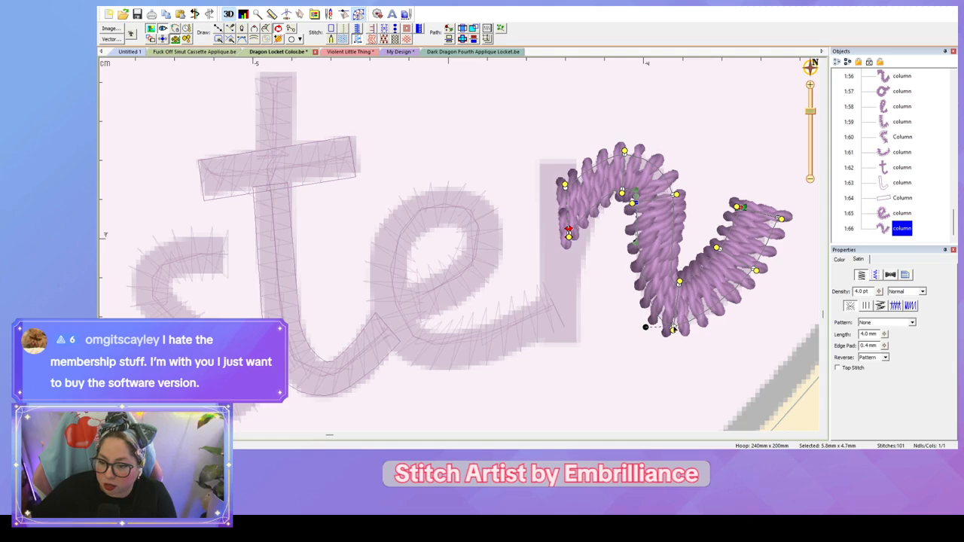
{"action": "left_click_drag", "start_coordinate": [674, 328], "coordinate": [637, 321]}
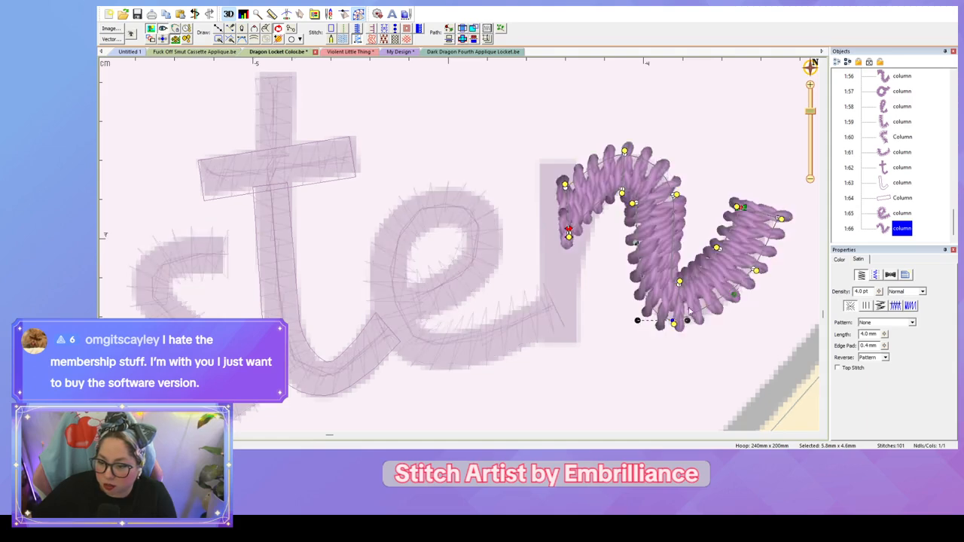
{"action": "left_click_drag", "start_coordinate": [734, 295], "coordinate": [735, 296]}
{"action": "key", "text": "Return"}
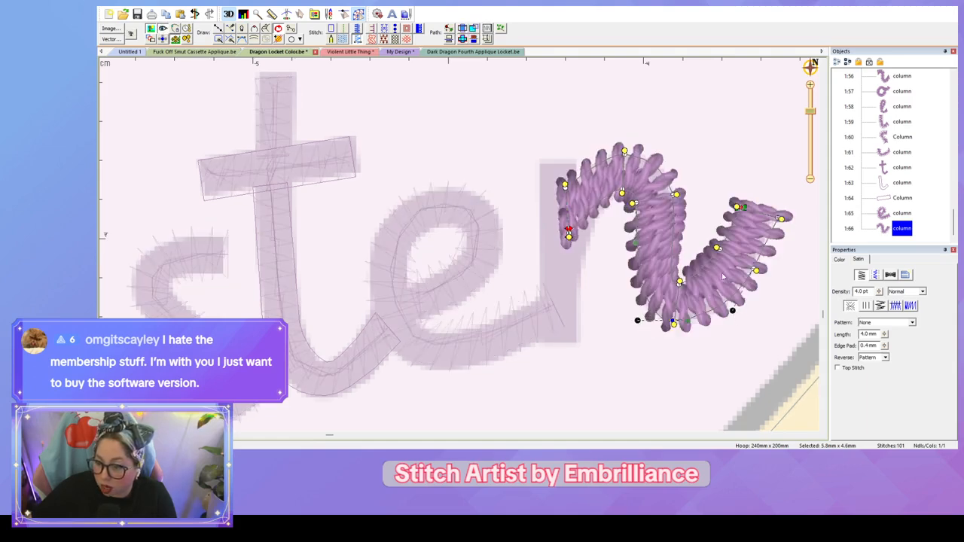
{"action": "left_click_drag", "start_coordinate": [719, 249], "coordinate": [714, 267]}
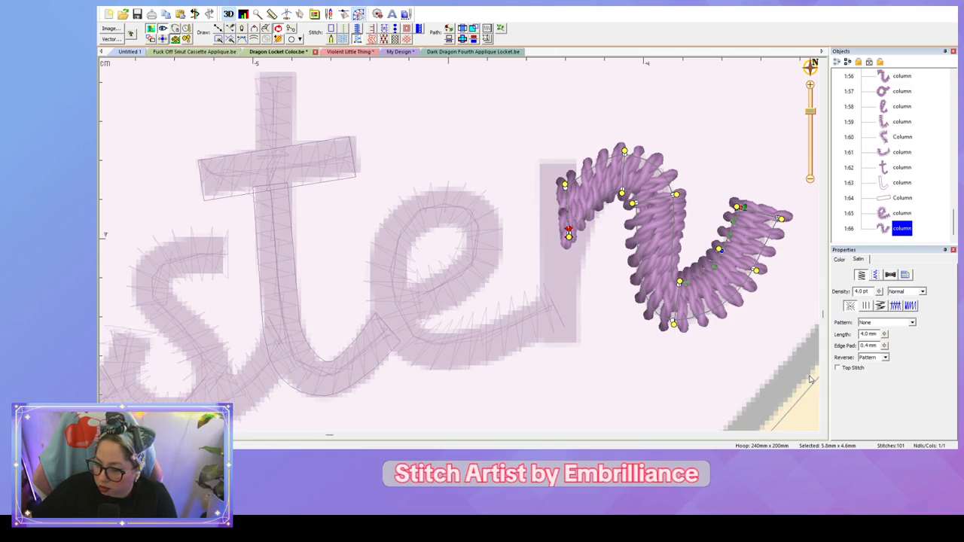
{"action": "left_click", "coordinate": [670, 350]}
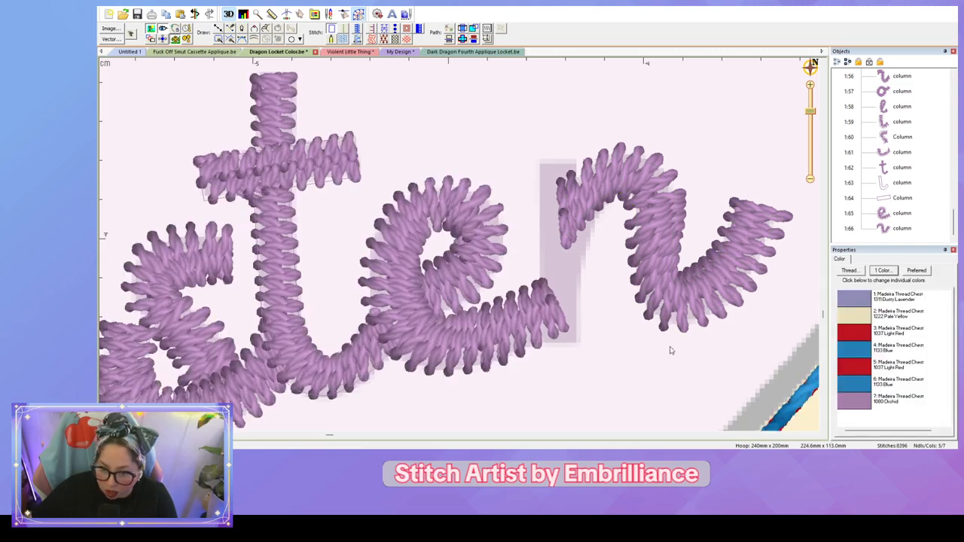
Step: Move the inner stitch-angle handle of the "n" column from the arch slightly down its downstroke
{"action": "left_click", "coordinate": [677, 289]}
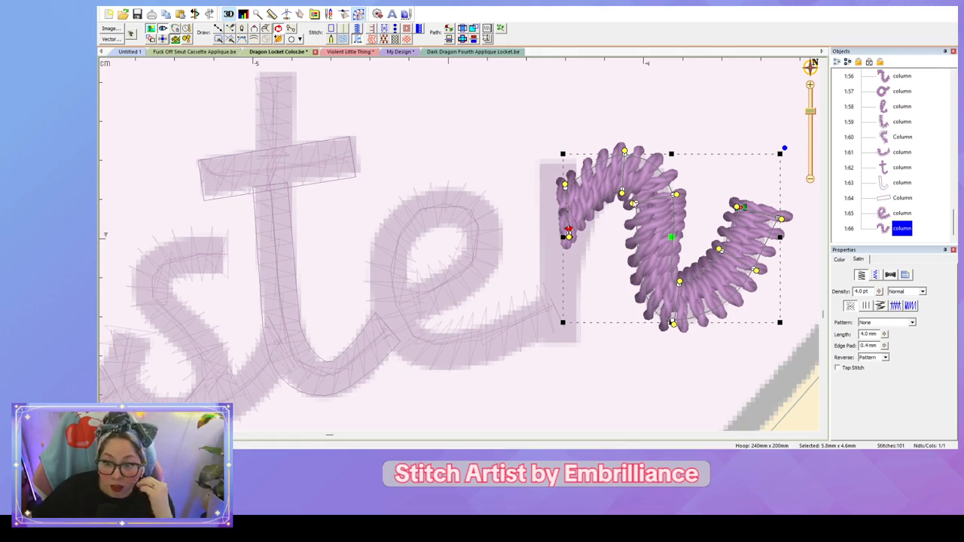
{"action": "left_click_drag", "start_coordinate": [634, 203], "coordinate": [634, 216]}
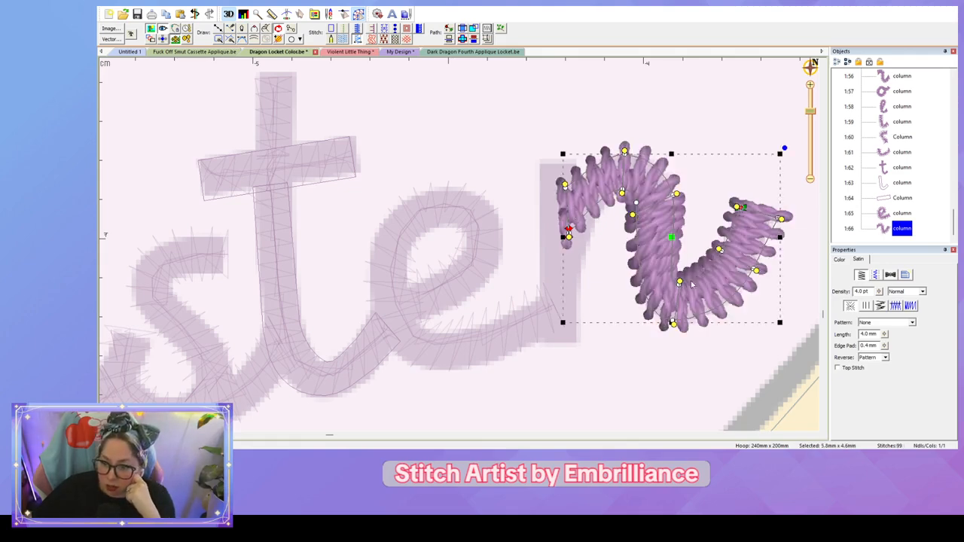
{"action": "left_click", "coordinate": [709, 223]}
{"action": "left_click", "coordinate": [729, 255]}
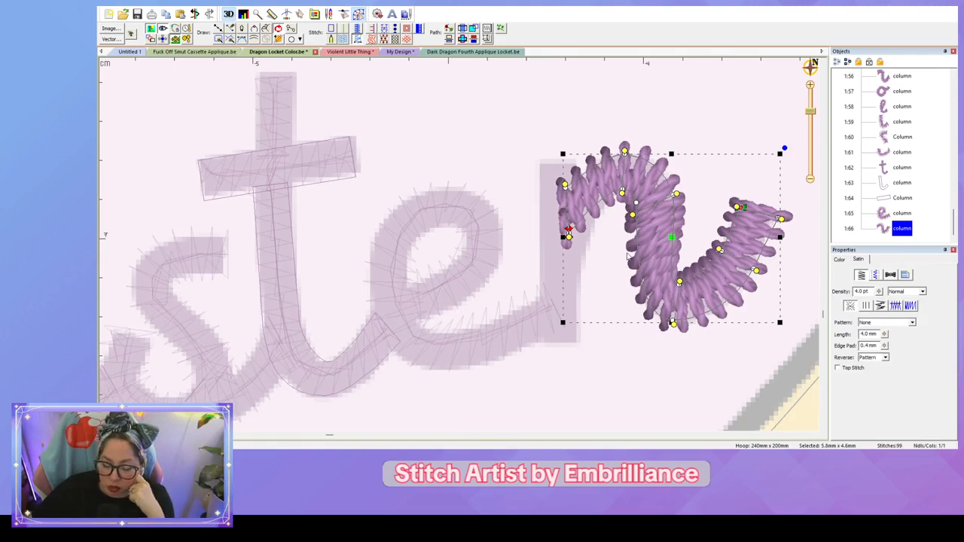
Step: Draw a straight satin column about 1.4 × 4.9 mm over the vertical stem of the "n" in "listen"
{"action": "left_click", "coordinate": [267, 28]}
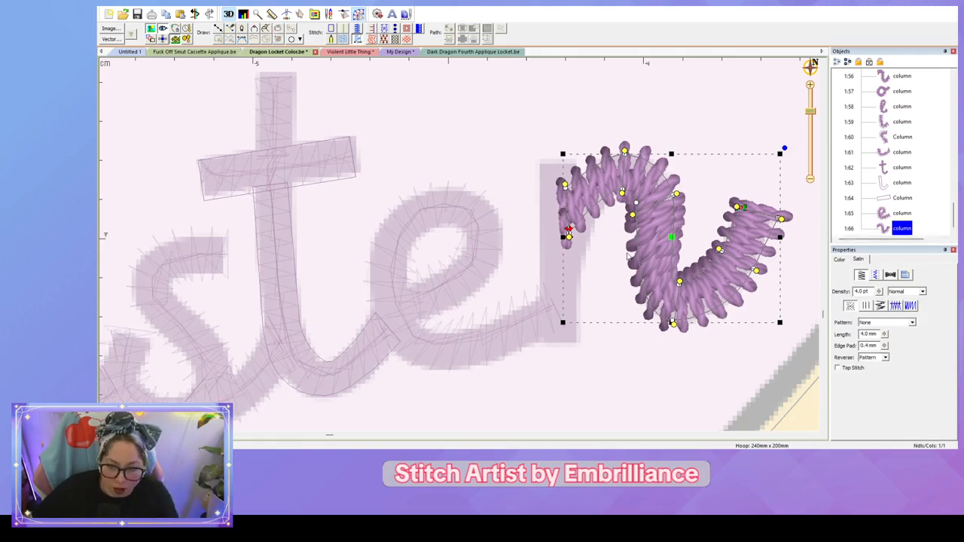
{"action": "left_click", "coordinate": [540, 161]}
{"action": "left_click", "coordinate": [576, 161]}
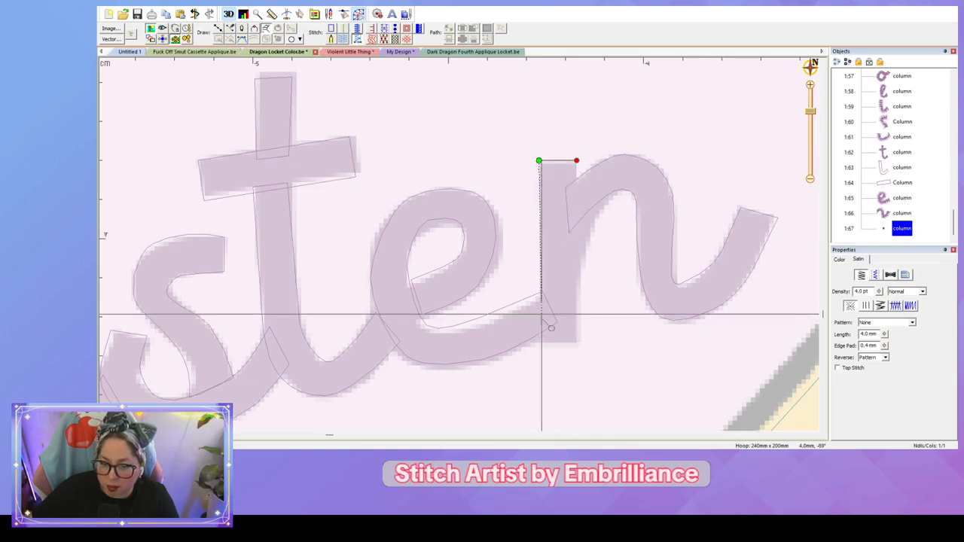
{"action": "left_click", "coordinate": [538, 340]}
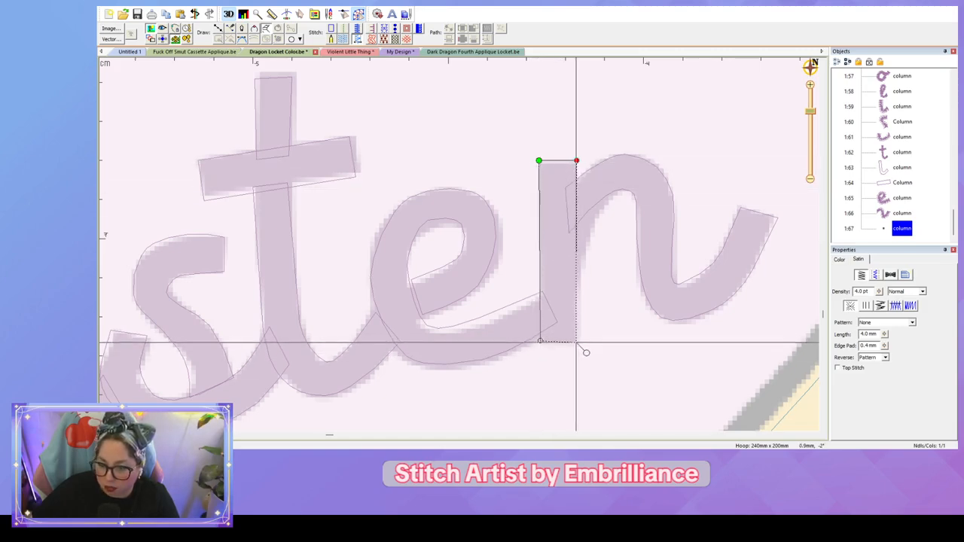
{"action": "double_click", "coordinate": [576, 342]}
{"action": "left_click", "coordinate": [637, 338]}
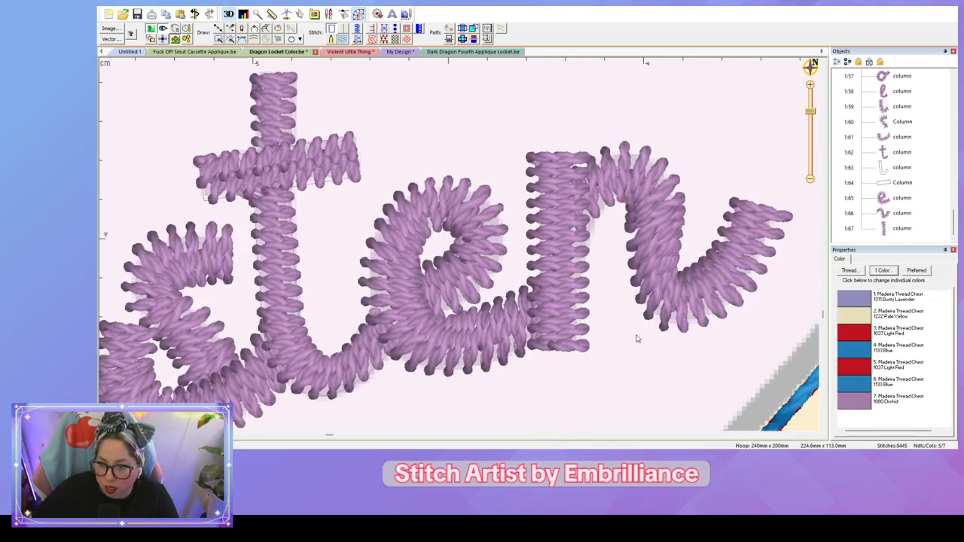
{"action": "scroll", "coordinate": [636, 338], "scroll_direction": "down", "scroll_amount": 2}
{"action": "scroll", "coordinate": [636, 339], "scroll_direction": "down", "scroll_amount": 2}
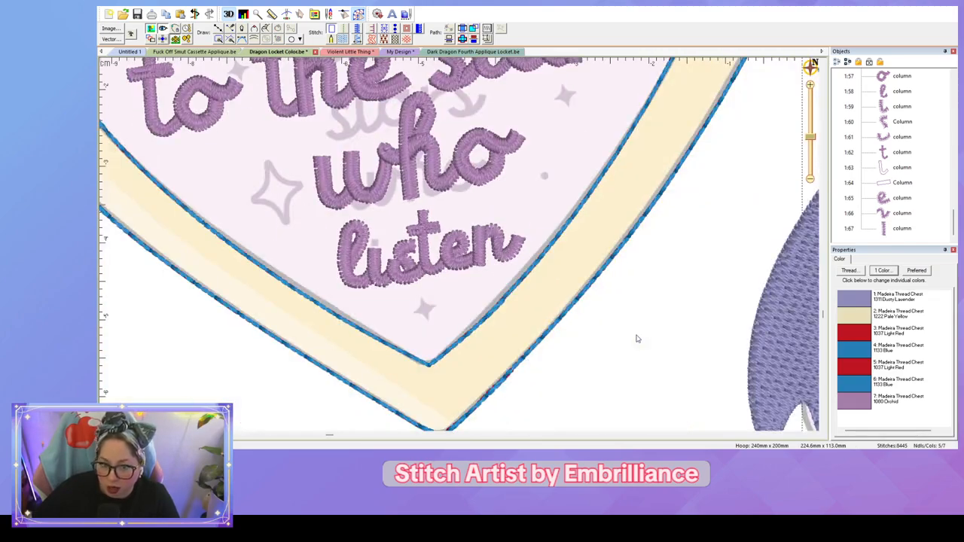
{"action": "scroll", "coordinate": [636, 339], "scroll_direction": "up", "scroll_amount": 4}
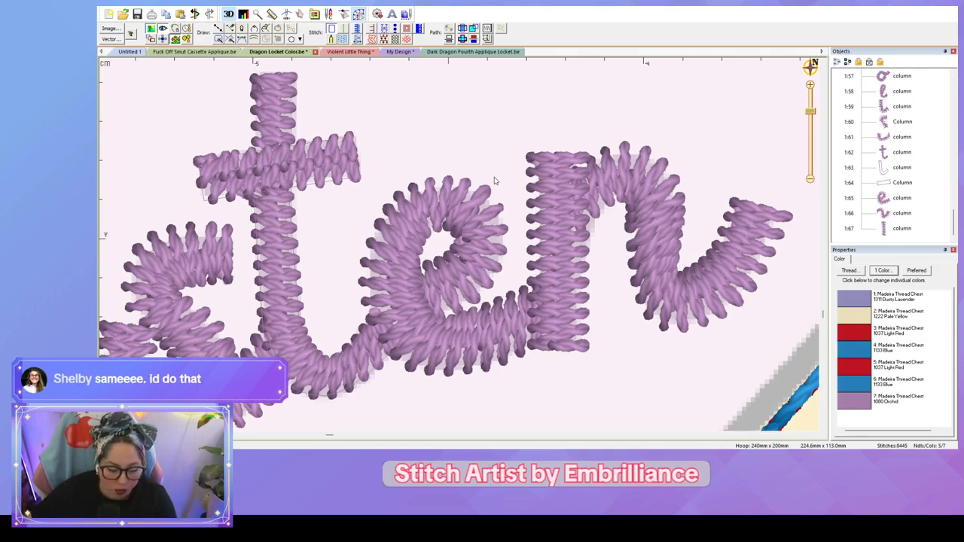
{"action": "left_click", "coordinate": [491, 213]}
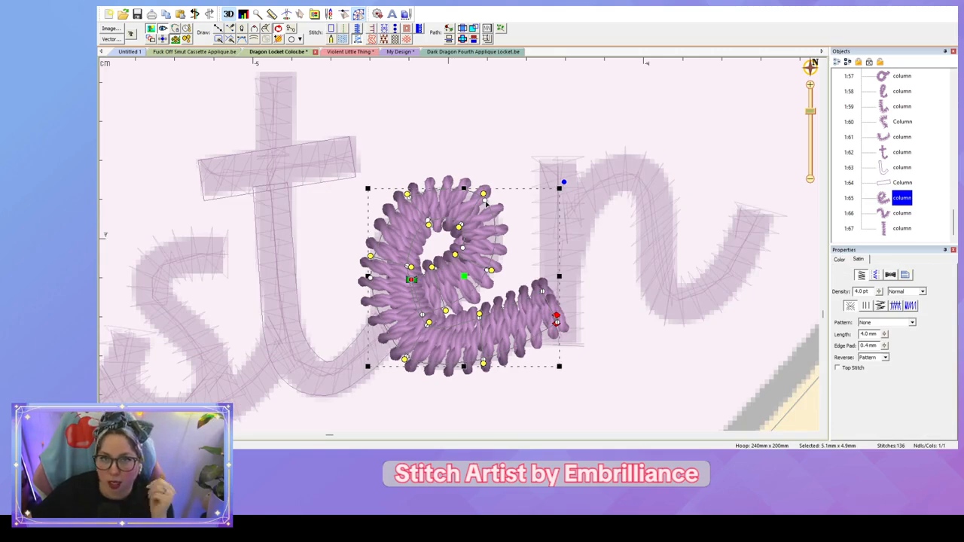
{"action": "left_click", "coordinate": [481, 139]}
{"action": "scroll", "coordinate": [481, 138], "scroll_direction": "down", "scroll_amount": 4}
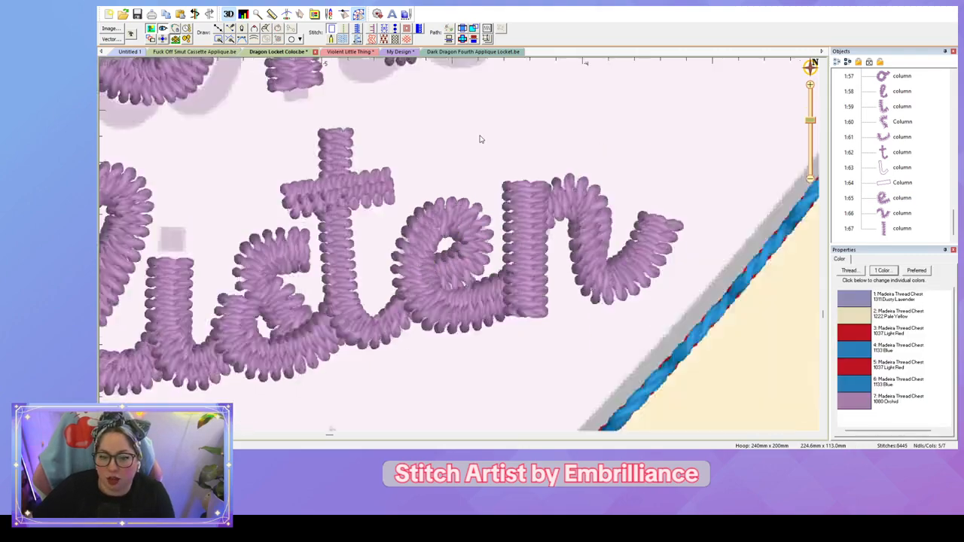
{"action": "scroll", "coordinate": [493, 185], "scroll_direction": "up", "scroll_amount": 6}
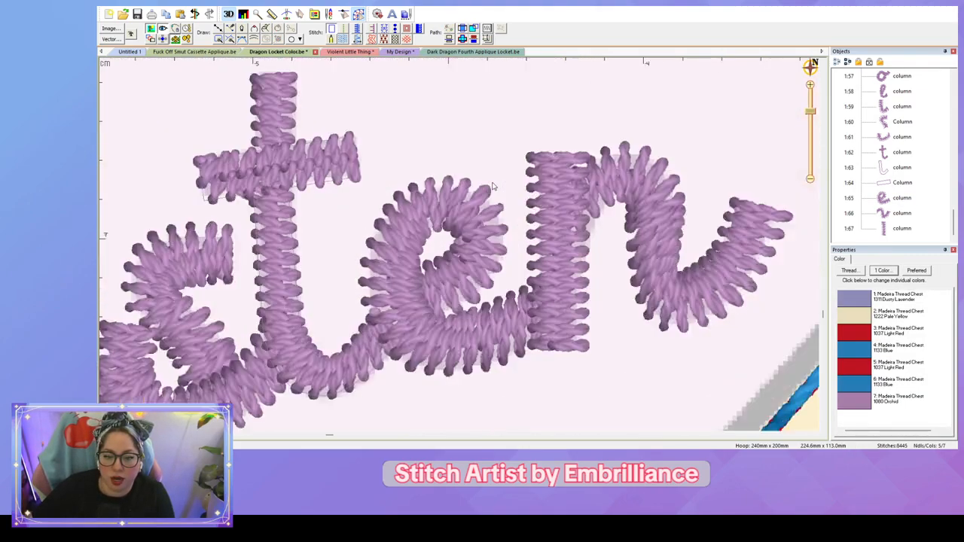
Step: Insert a satin column about 1.5 × 1.2 mm over the dot of the "i", directly after the "i" column in the stitch order
{"action": "left_click_drag", "start_coordinate": [403, 224], "coordinate": [734, 325]}
{"action": "scroll", "coordinate": [675, 206], "scroll_direction": "down", "scroll_amount": 2}
{"action": "left_click", "coordinate": [628, 324]}
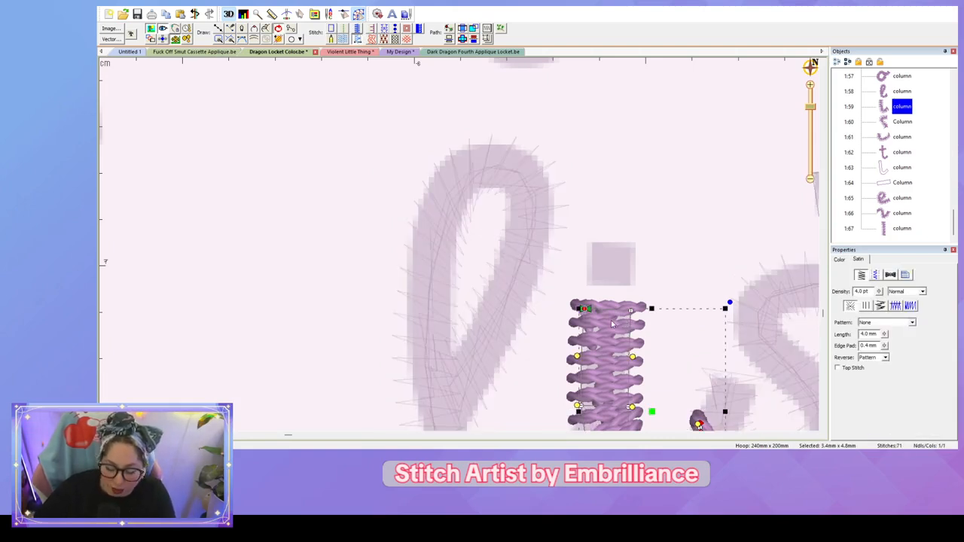
{"action": "key", "text": "c"}
{"action": "left_click", "coordinate": [585, 287]}
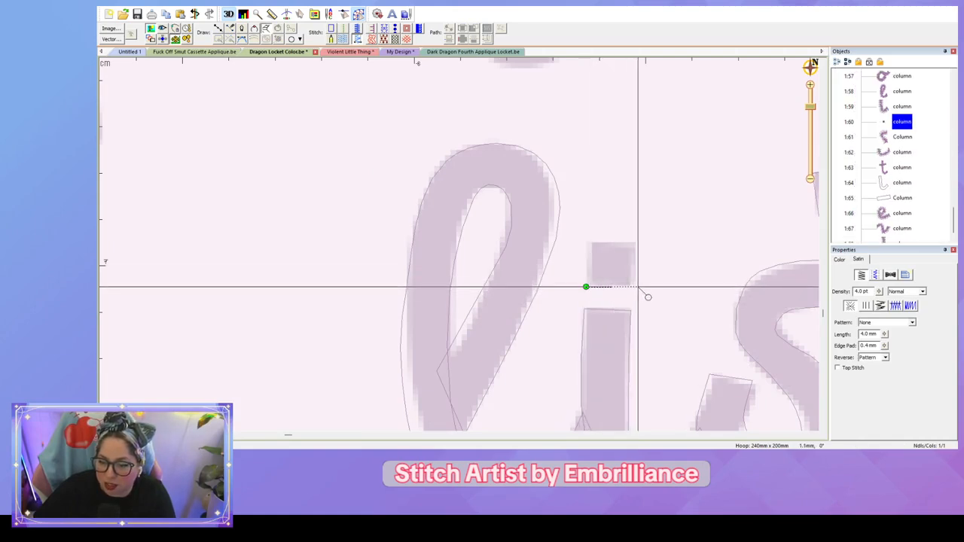
{"action": "left_click", "coordinate": [638, 287]}
{"action": "left_click", "coordinate": [587, 242]}
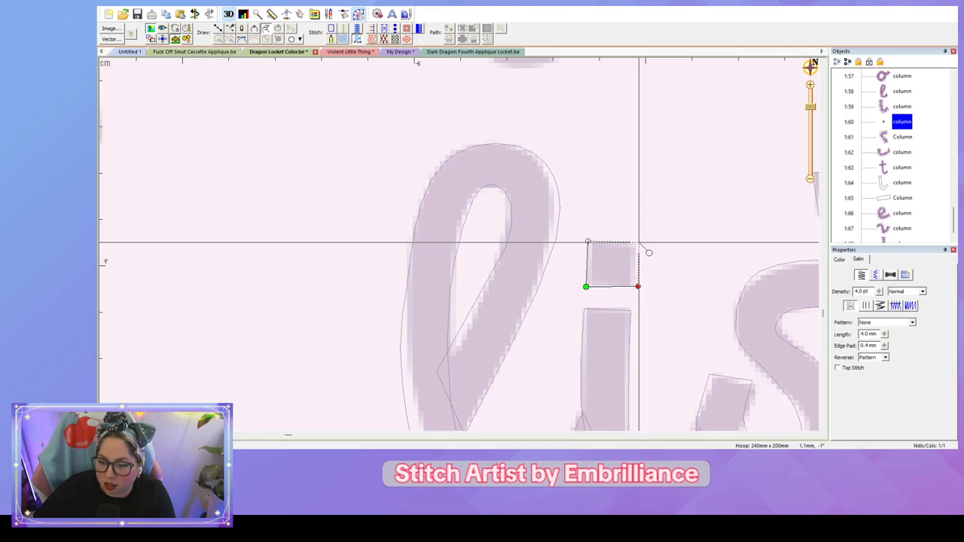
{"action": "left_click", "coordinate": [645, 251]}
{"action": "key", "text": "Return"}
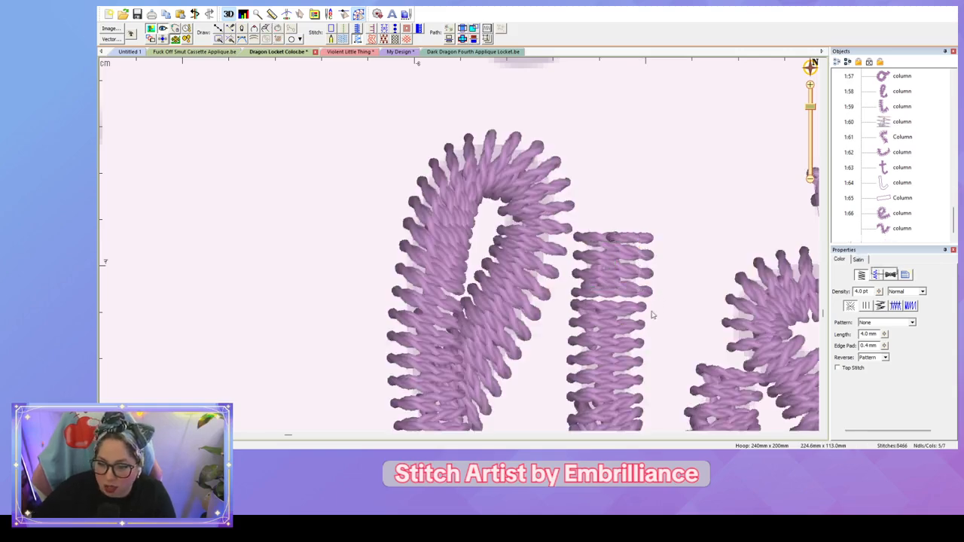
Step: Adjust the dot column of the "i" and move it slightly up, leaving more space above the stem
{"action": "left_click", "coordinate": [649, 311]}
{"action": "left_click", "coordinate": [632, 246]}
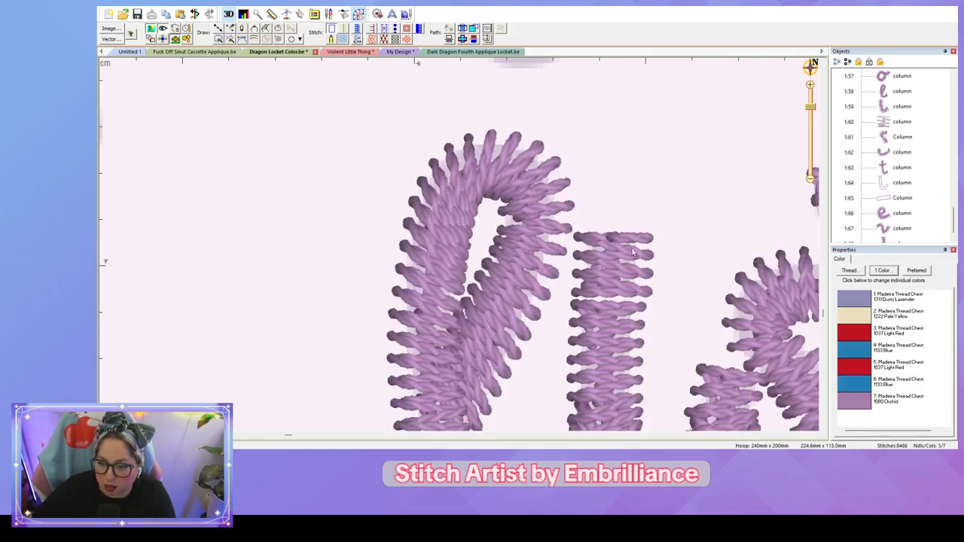
{"action": "left_click", "coordinate": [632, 252]}
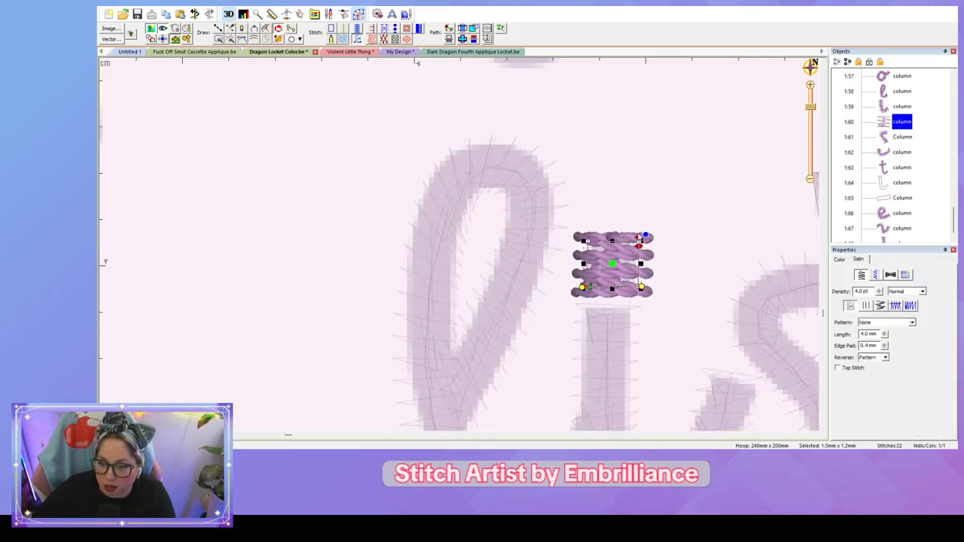
{"action": "left_click", "coordinate": [685, 328]}
{"action": "scroll", "coordinate": [687, 331], "scroll_direction": "down", "scroll_amount": 4}
{"action": "scroll", "coordinate": [666, 326], "scroll_direction": "up", "scroll_amount": 5}
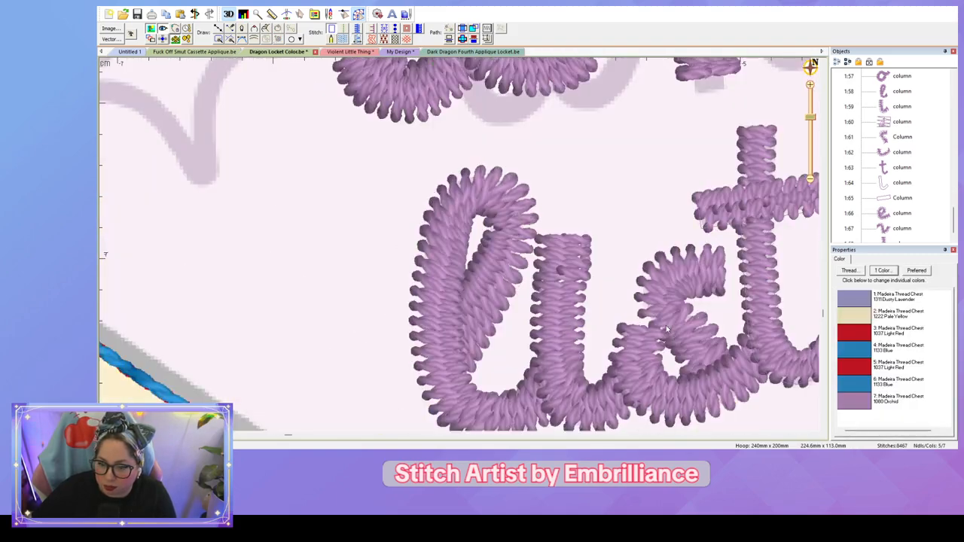
{"action": "left_click", "coordinate": [583, 260]}
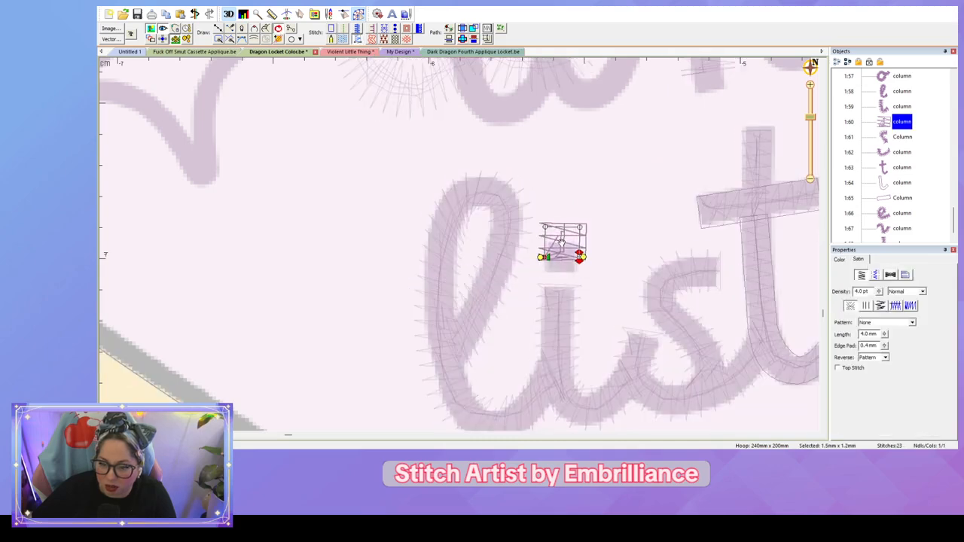
{"action": "left_click", "coordinate": [615, 273]}
{"action": "scroll", "coordinate": [619, 290], "scroll_direction": "down", "scroll_amount": 3}
{"action": "scroll", "coordinate": [619, 289], "scroll_direction": "down", "scroll_amount": 3}
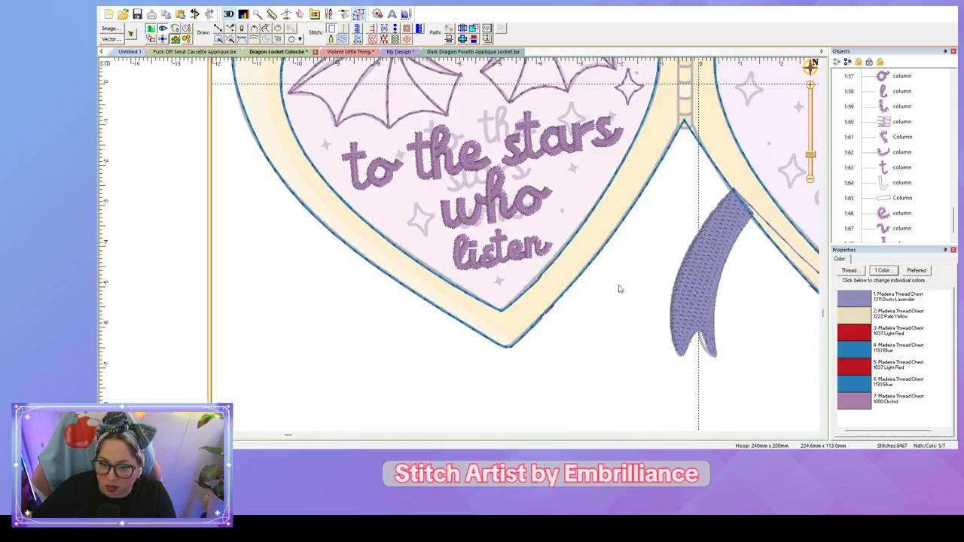
Step: Select all the columns that form "listen", from the "l" to the stem of the "n", and group them
{"action": "scroll", "coordinate": [899, 217], "scroll_direction": "down", "scroll_amount": 1}
{"action": "left_click", "coordinate": [902, 223]}
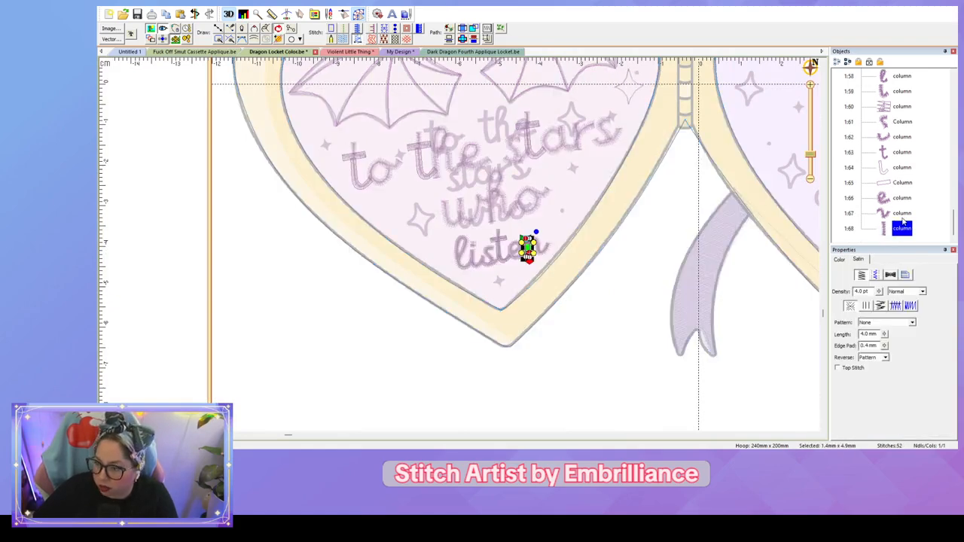
{"action": "scroll", "coordinate": [903, 220], "scroll_direction": "up", "scroll_amount": 2}
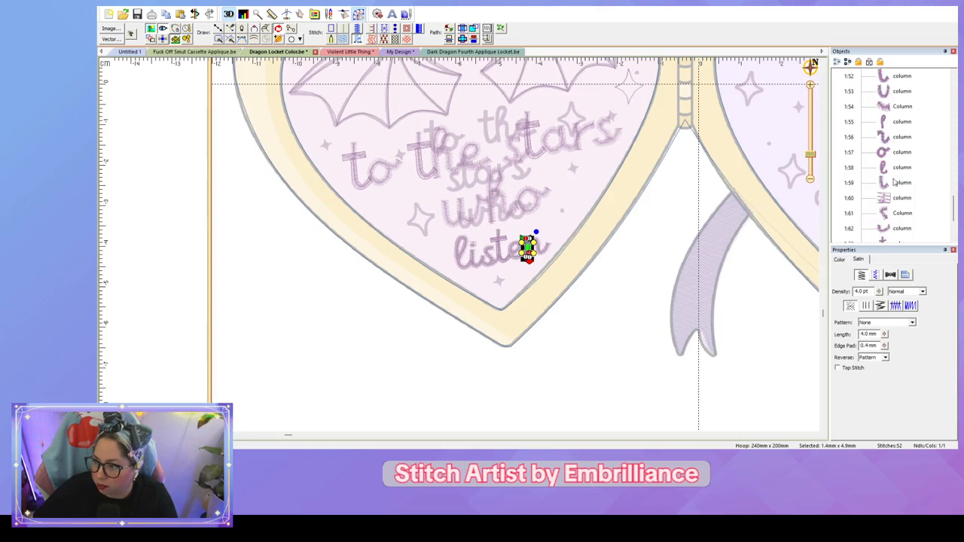
{"action": "left_click", "coordinate": [897, 172], "text": "shift"}
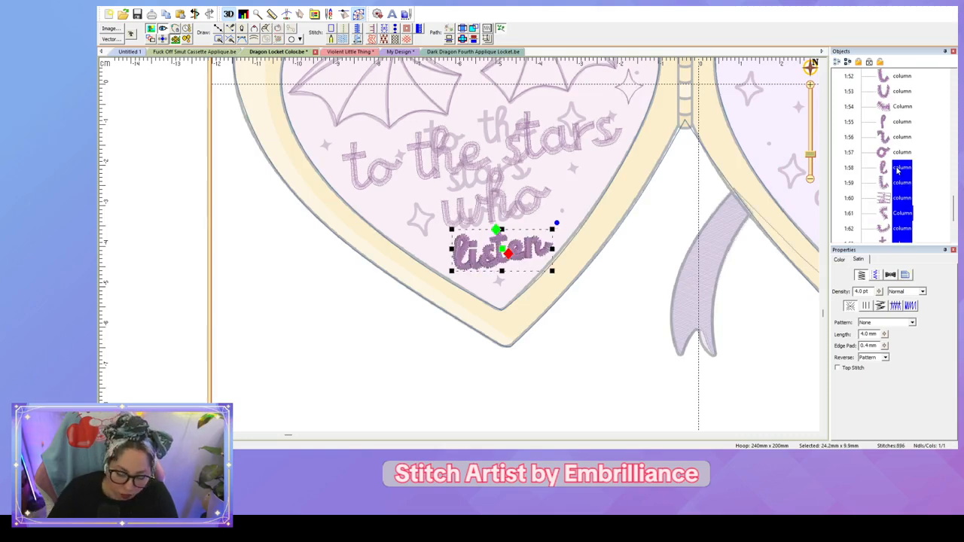
{"action": "left_click", "coordinate": [570, 329]}
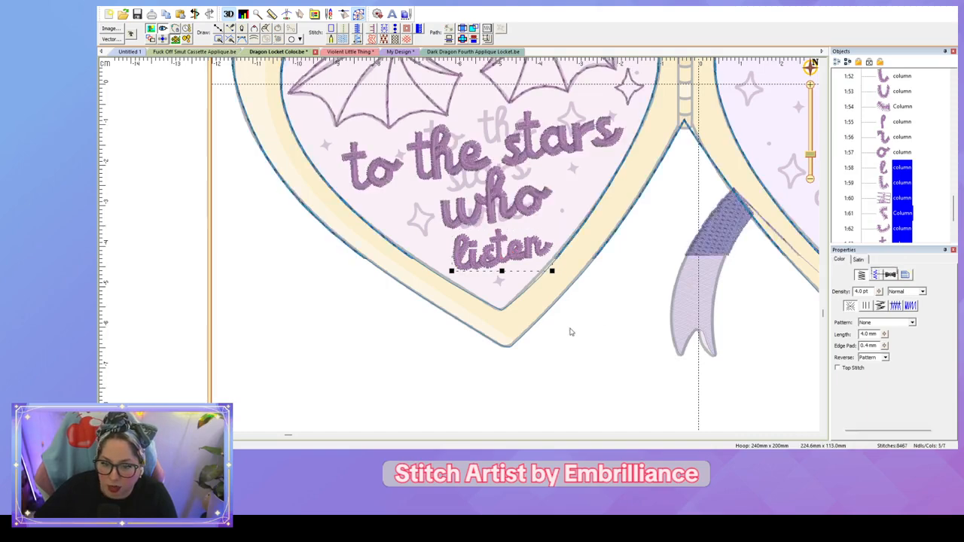
Step: Move the grouped word "who" left and slightly down beneath "to the"
{"action": "left_click", "coordinate": [544, 260]}
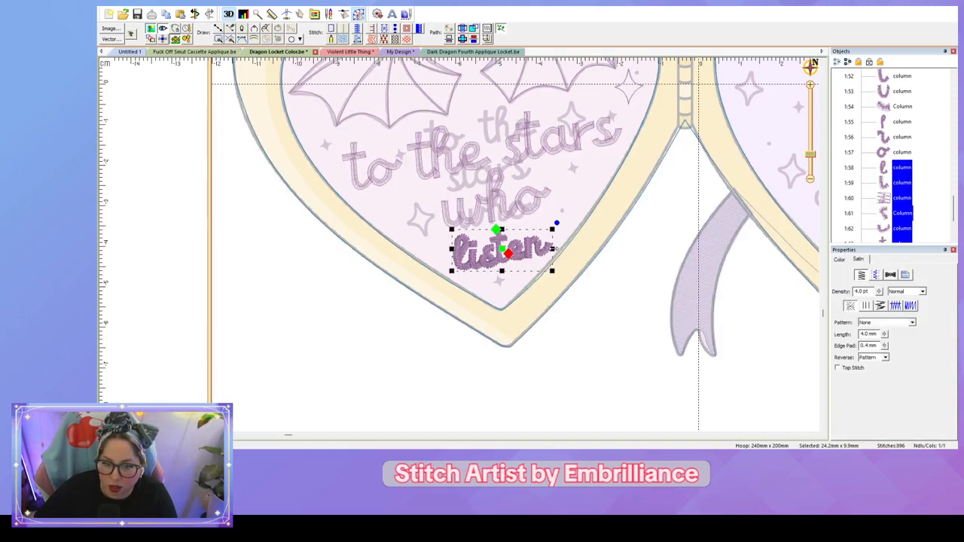
{"action": "left_click", "coordinate": [514, 212]}
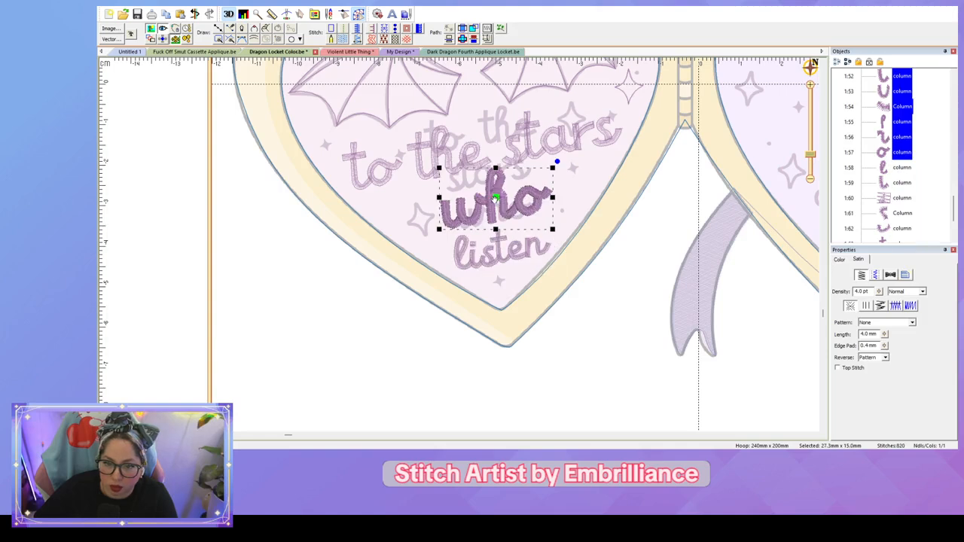
{"action": "left_click_drag", "start_coordinate": [494, 197], "coordinate": [445, 214]}
Step: Enlarge the word "listen" to about 37.7 × 15.4 mm and shift it left and down into the heart's lower point
{"action": "left_click", "coordinate": [525, 259]}
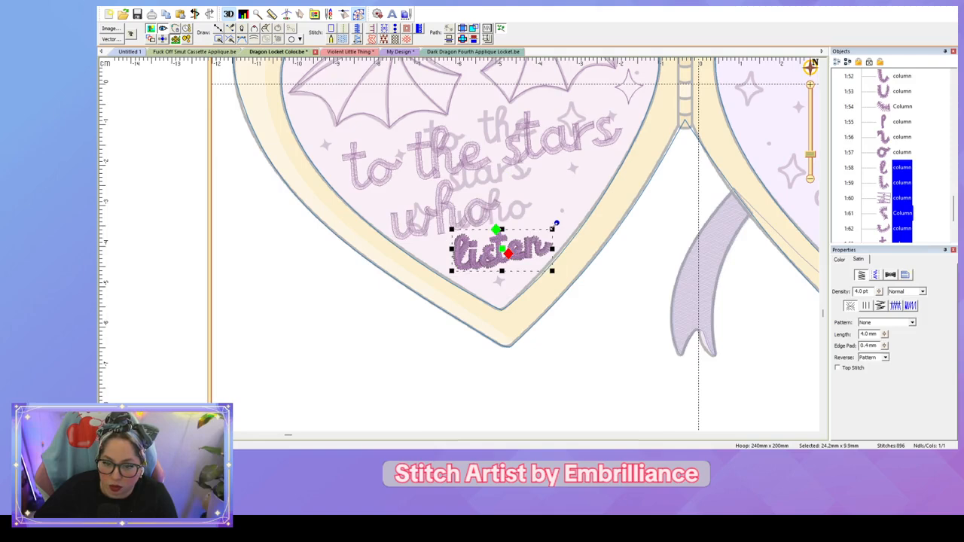
{"action": "left_click_drag", "start_coordinate": [552, 229], "coordinate": [606, 205]}
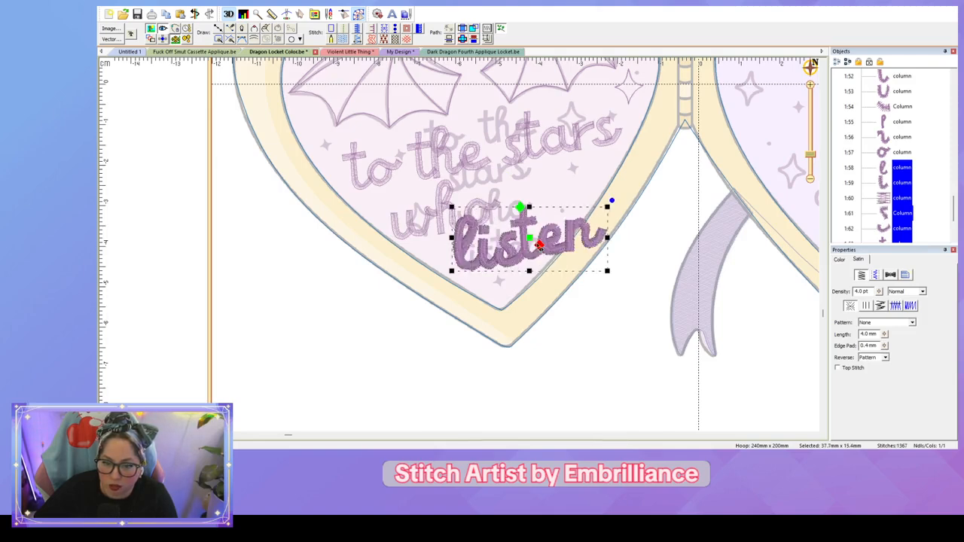
{"action": "left_click_drag", "start_coordinate": [528, 242], "coordinate": [504, 249]}
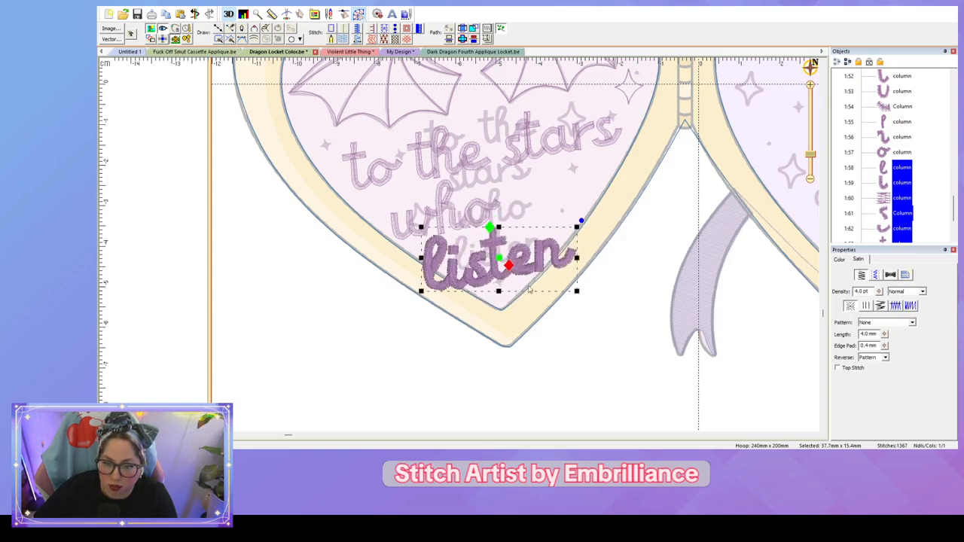
{"action": "left_click", "coordinate": [614, 339]}
{"action": "scroll", "coordinate": [613, 338], "scroll_direction": "down", "scroll_amount": 2}
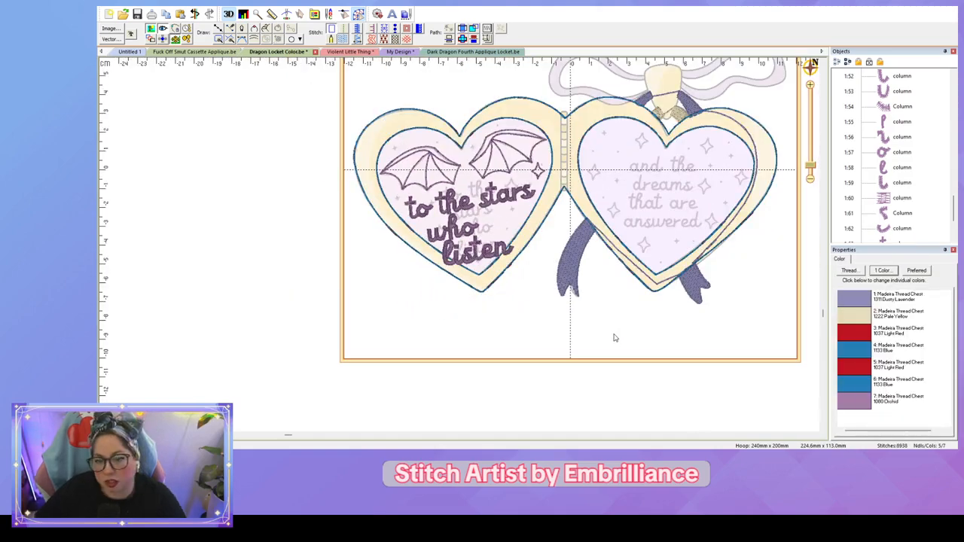
Step: Select both dragon wings, move them slightly up inside the left heart, and shrink them to about 83.5 × 28.3 mm
{"action": "left_click", "coordinate": [459, 183]}
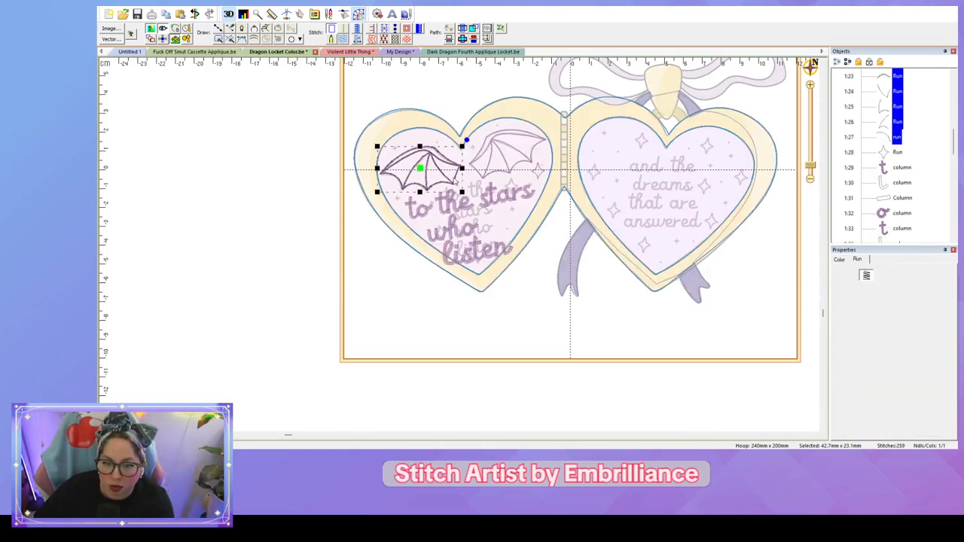
{"action": "left_click", "coordinate": [488, 172], "text": "shift"}
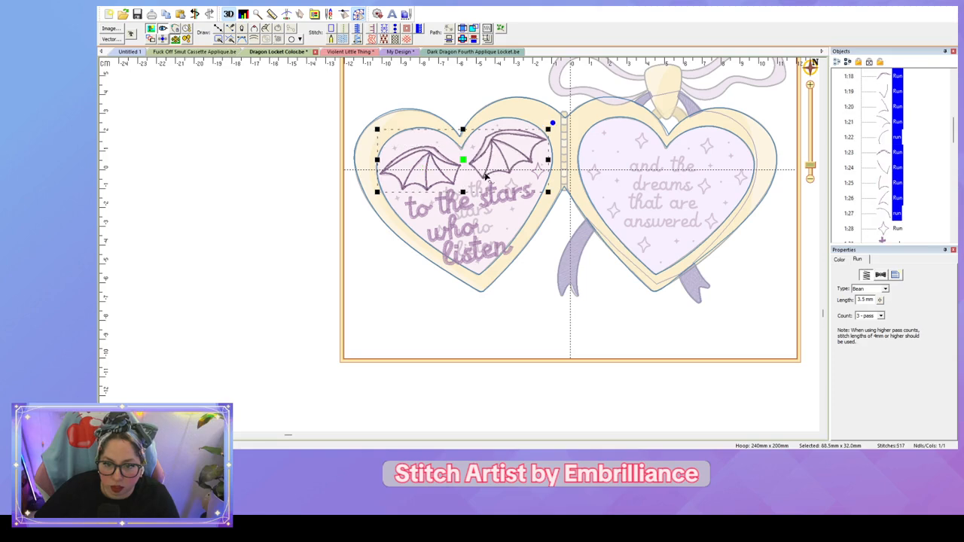
{"action": "left_click_drag", "start_coordinate": [462, 160], "coordinate": [460, 152]}
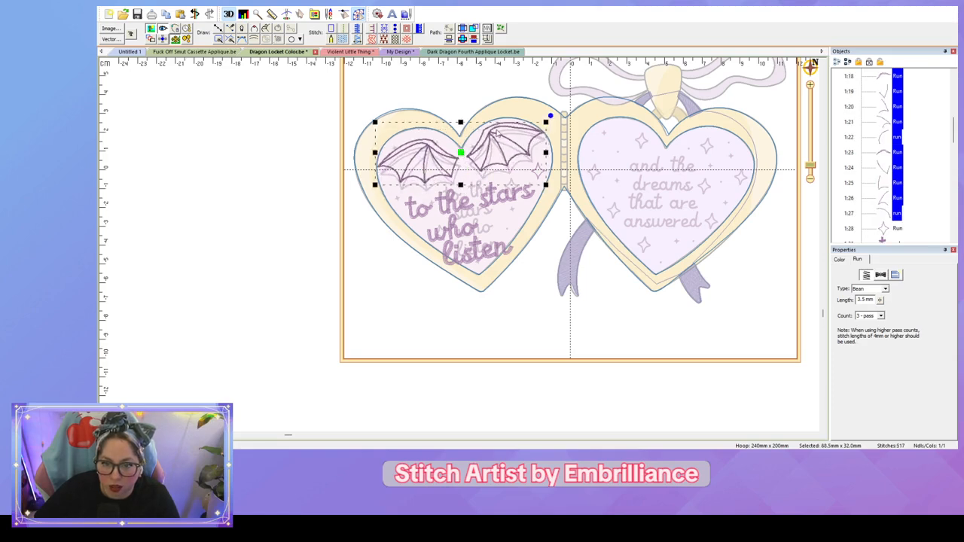
{"action": "left_click_drag", "start_coordinate": [544, 120], "coordinate": [541, 153]}
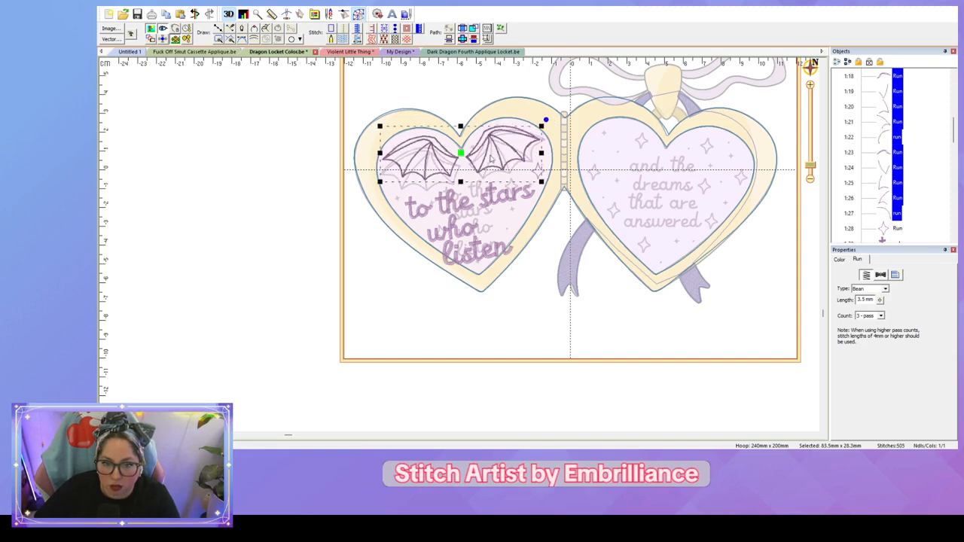
{"action": "left_click", "coordinate": [378, 226]}
Step: Select the whole phrase "to the stars who listen" and move it up about 5 mm in the left heart
{"action": "left_click", "coordinate": [300, 13]}
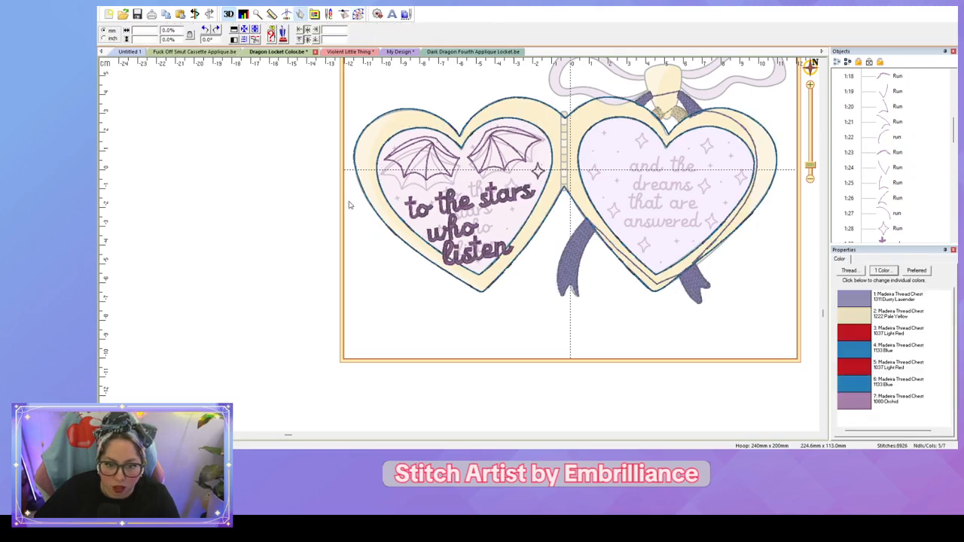
{"action": "left_click_drag", "start_coordinate": [433, 216], "coordinate": [577, 308]}
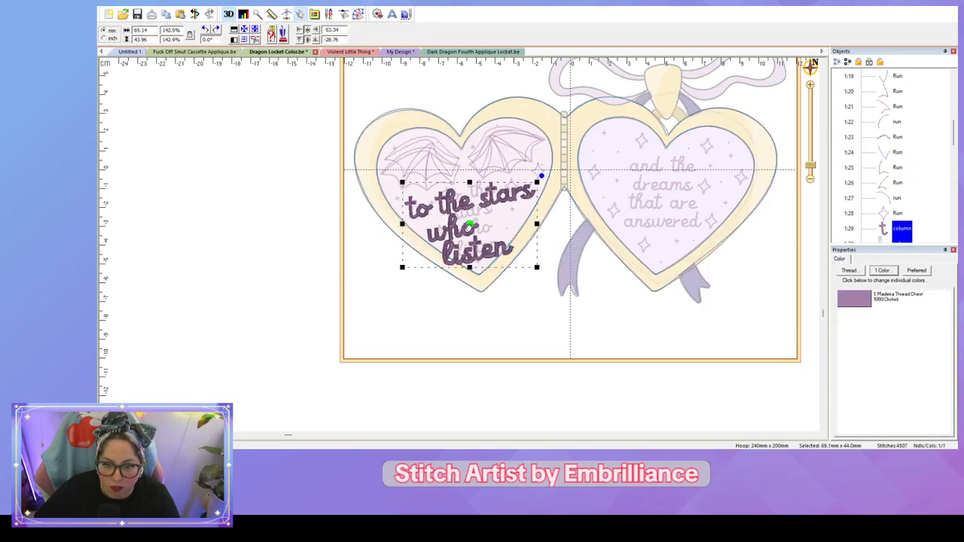
{"action": "left_click_drag", "start_coordinate": [470, 219], "coordinate": [468, 218]}
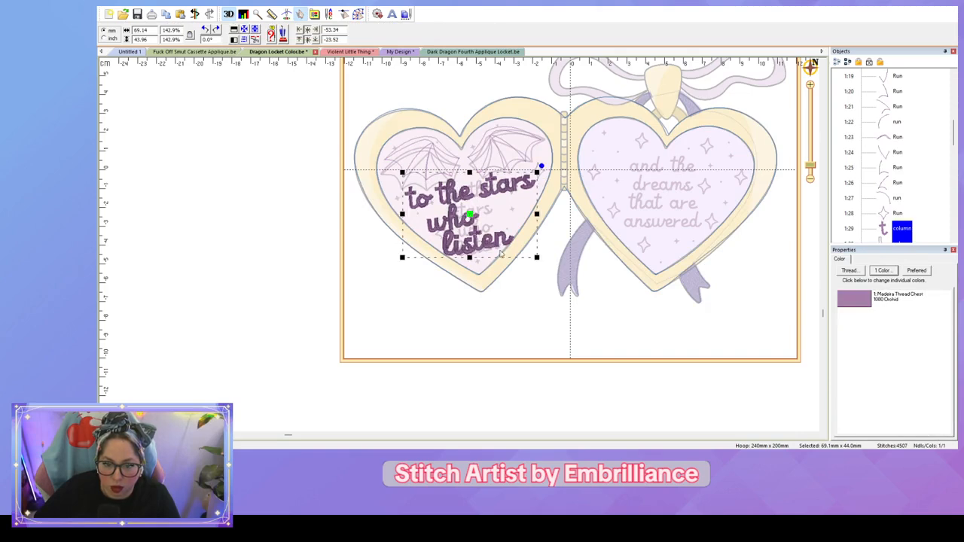
Step: Nudge the word "who" slightly right and up, and the word "listen" slightly left and up, inside the left heart
{"action": "left_click", "coordinate": [529, 284]}
{"action": "left_click", "coordinate": [452, 221]}
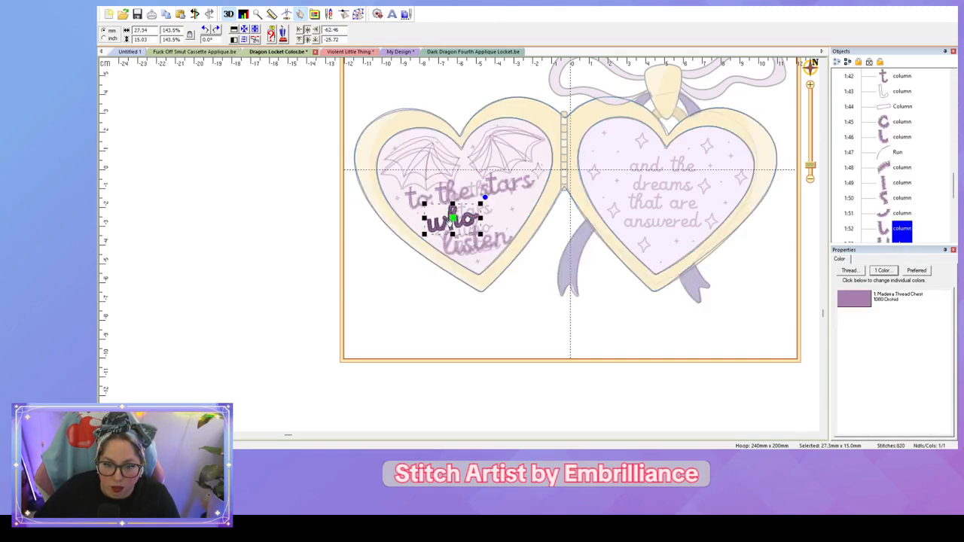
{"action": "mouse_move", "coordinate": [470, 215]}
{"action": "left_mouse_down"}
{"action": "mouse_move", "coordinate": [488, 215]}
{"action": "mouse_move", "coordinate": [475, 212]}
{"action": "left_mouse_up"}
{"action": "left_click", "coordinate": [487, 246]}
{"action": "left_click_drag", "start_coordinate": [486, 244], "coordinate": [476, 241]}
{"action": "left_click", "coordinate": [570, 299]}
Step: Reduce the height of "listen" slightly and enlarge "who" a little in the left heart
{"action": "scroll", "coordinate": [569, 295], "scroll_direction": "up", "scroll_amount": 1}
{"action": "left_click_drag", "start_coordinate": [552, 245], "coordinate": [556, 282]}
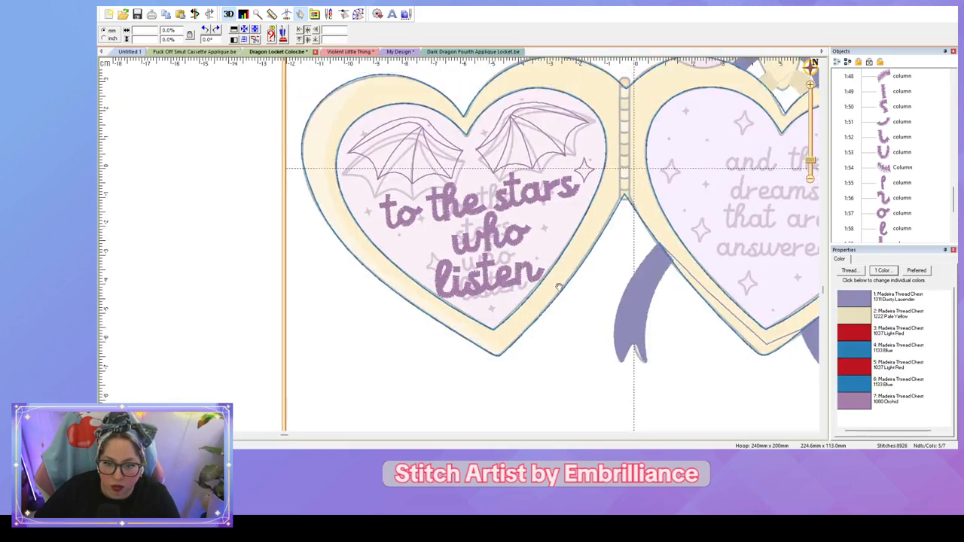
{"action": "left_click", "coordinate": [471, 290]}
{"action": "left_click_drag", "start_coordinate": [489, 255], "coordinate": [489, 256]}
{"action": "left_click", "coordinate": [572, 319]}
{"action": "scroll", "coordinate": [537, 254], "scroll_direction": "up", "scroll_amount": 1}
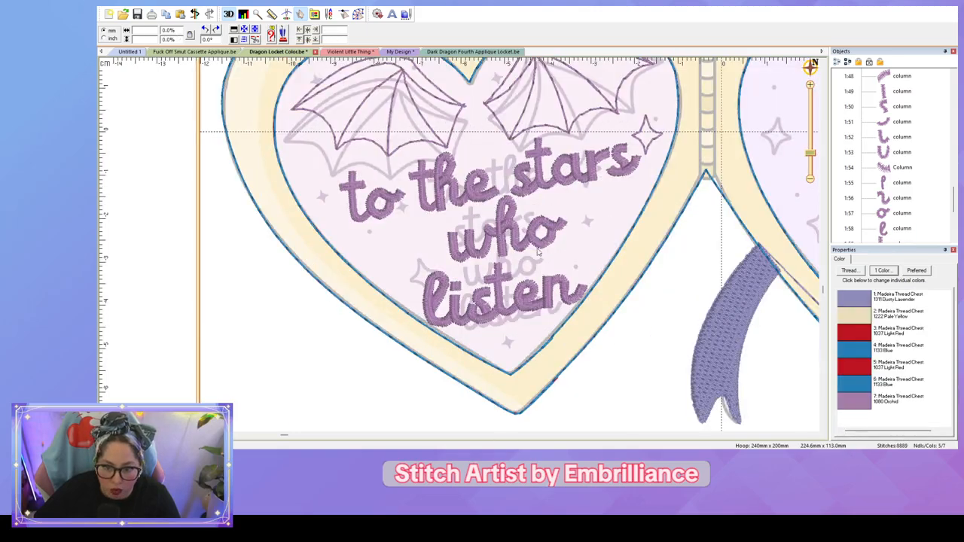
{"action": "left_click", "coordinate": [475, 243]}
{"action": "left_click_drag", "start_coordinate": [445, 230], "coordinate": [432, 233]}
{"action": "left_click", "coordinate": [599, 257]}
{"action": "scroll", "coordinate": [606, 255], "scroll_direction": "down", "scroll_amount": 2}
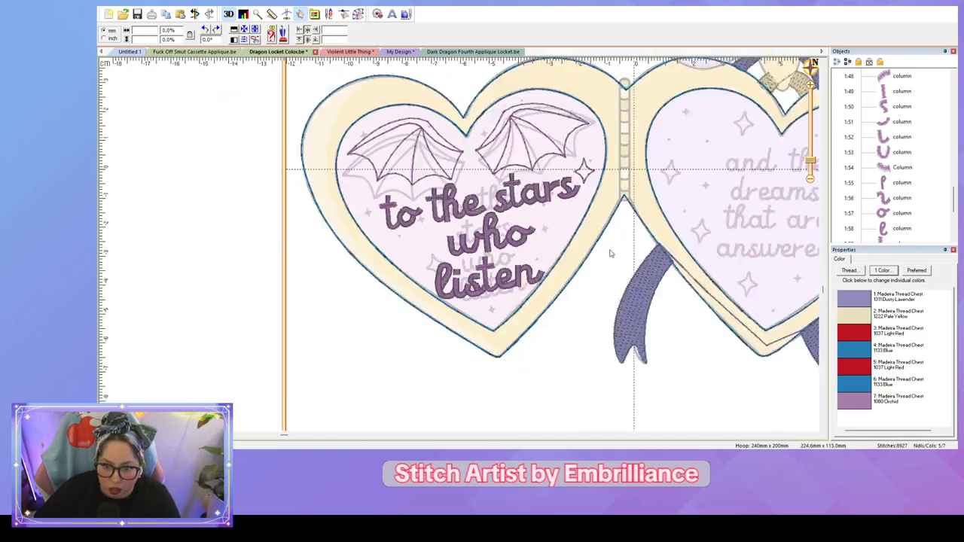
{"action": "scroll", "coordinate": [610, 254], "scroll_direction": "up", "scroll_amount": 1}
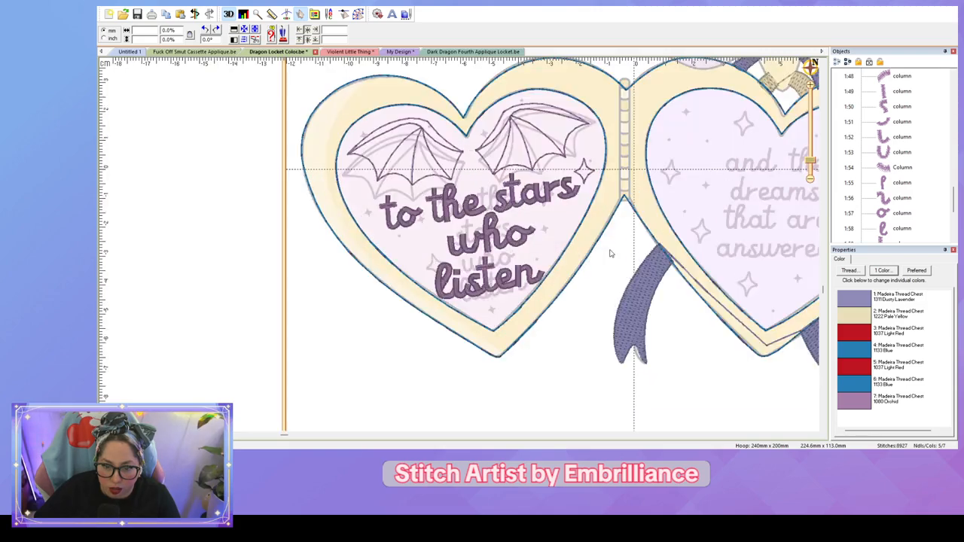
Step: Switch to the Create tools for digitizing the lettering in the right heart
{"action": "left_click", "coordinate": [358, 14]}
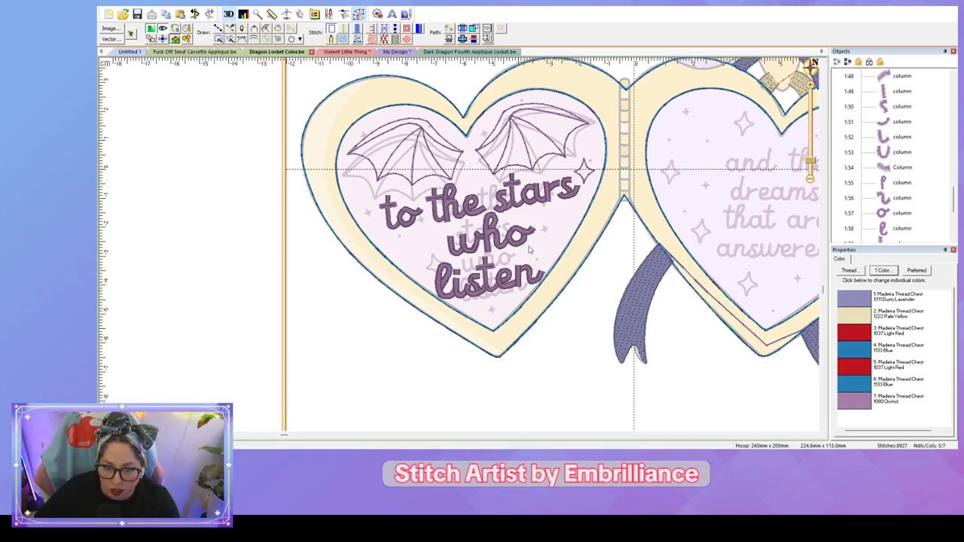
{"action": "left_click_drag", "start_coordinate": [688, 325], "coordinate": [523, 360]}
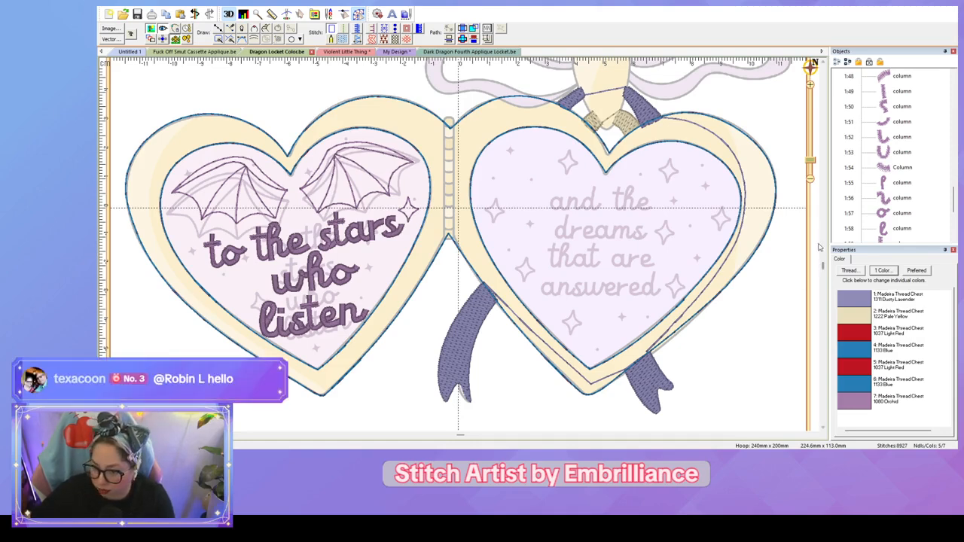
{"action": "scroll", "coordinate": [622, 248], "scroll_direction": "up", "scroll_amount": 2}
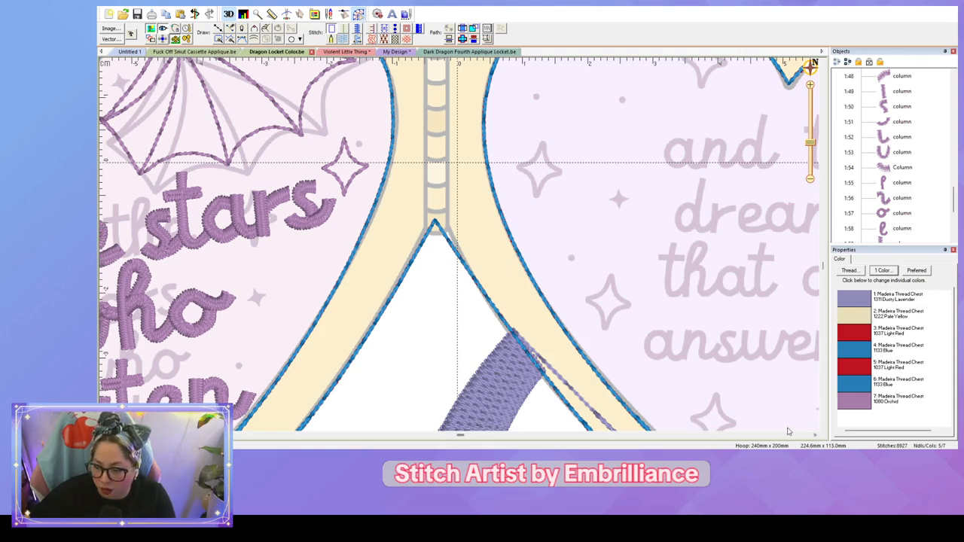
{"action": "scroll", "coordinate": [732, 374], "scroll_direction": "down", "scroll_amount": 3}
{"action": "scroll", "coordinate": [732, 374], "scroll_direction": "up", "scroll_amount": 2}
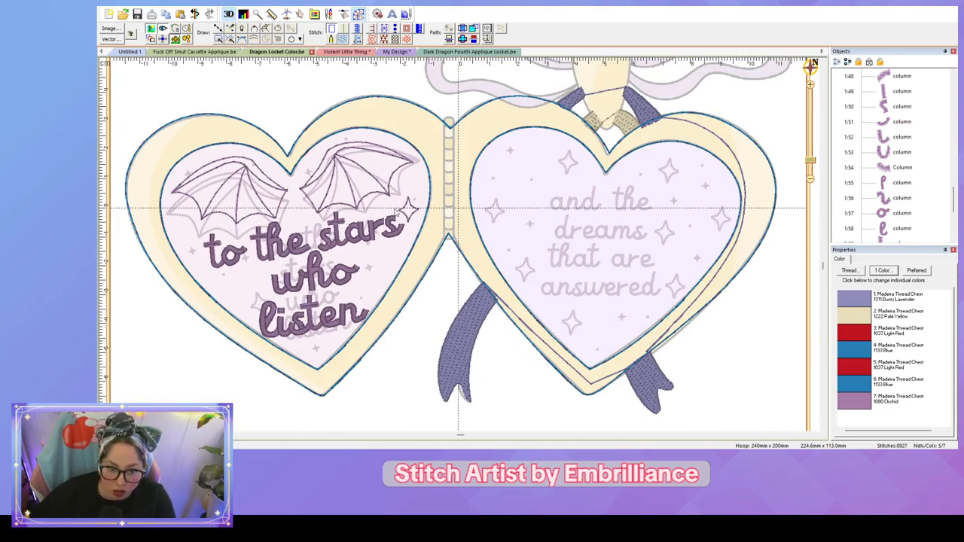
Step: Try a copy of the "a" from "stars" over the traced "a" of "and", and delete that copy
{"action": "left_click", "coordinate": [355, 239]}
{"action": "left_click", "coordinate": [931, 170]}
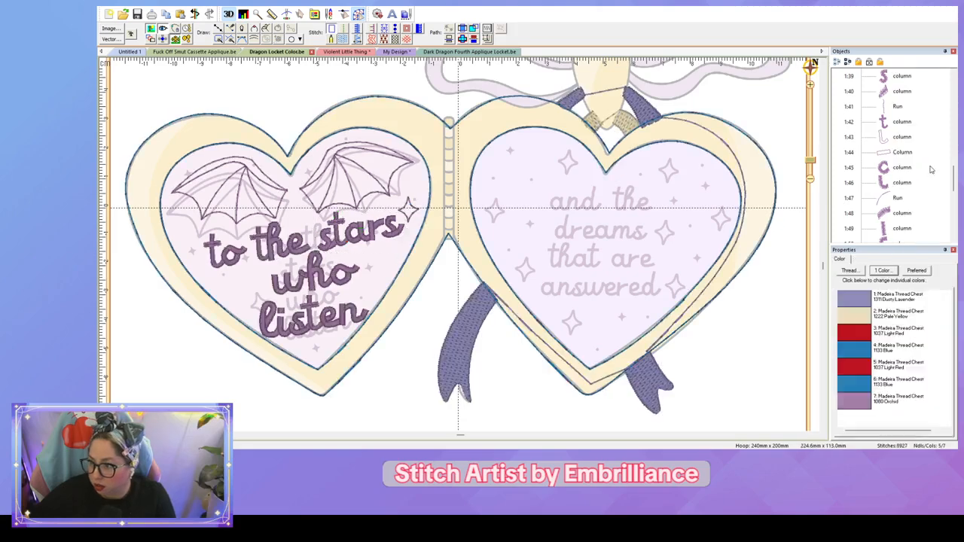
{"action": "left_click", "coordinate": [908, 170]}
{"action": "left_click", "coordinate": [907, 184], "text": "shift"}
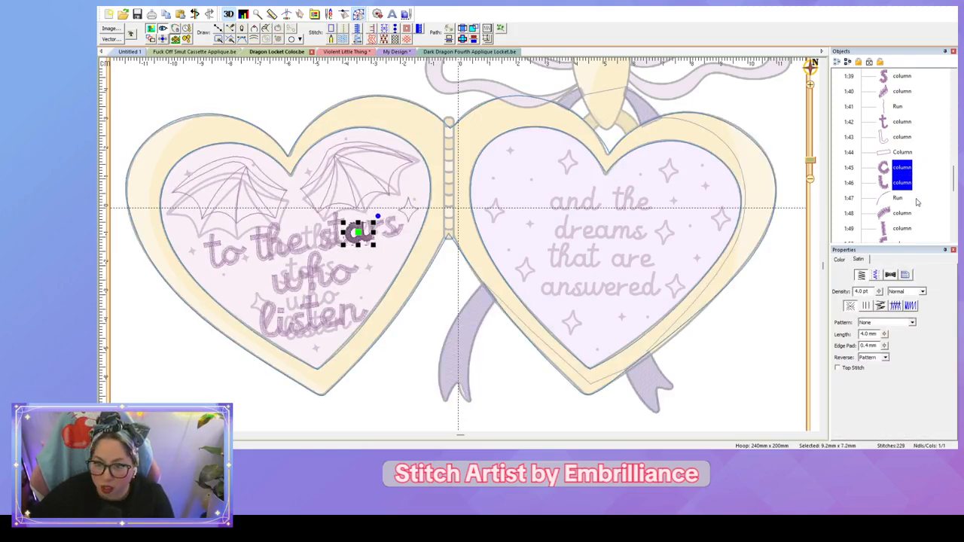
{"action": "key", "text": "ctrl+v"}
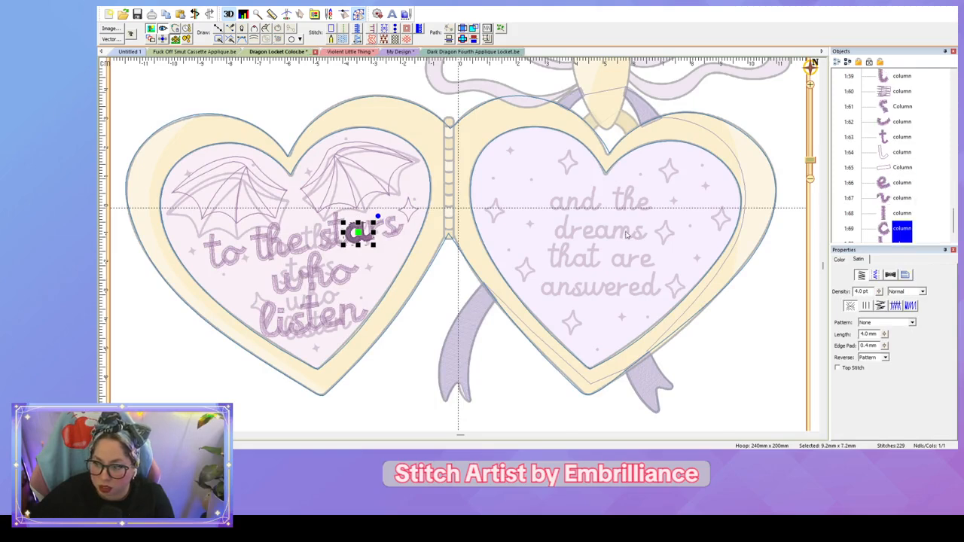
{"action": "left_click_drag", "start_coordinate": [359, 233], "coordinate": [553, 202]}
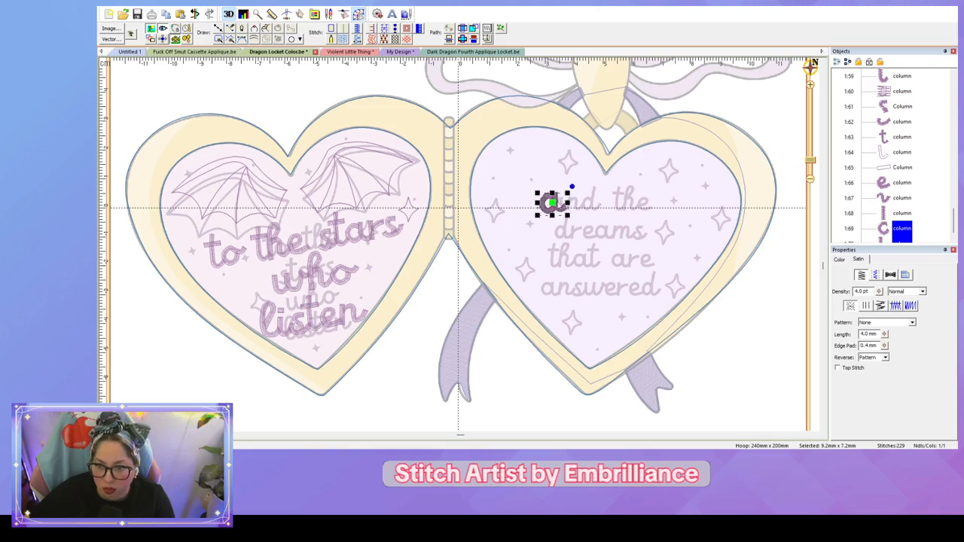
{"action": "left_click", "coordinate": [554, 204]}
{"action": "scroll", "coordinate": [602, 227], "scroll_direction": "up", "scroll_amount": 3}
{"action": "left_click", "coordinate": [647, 211]}
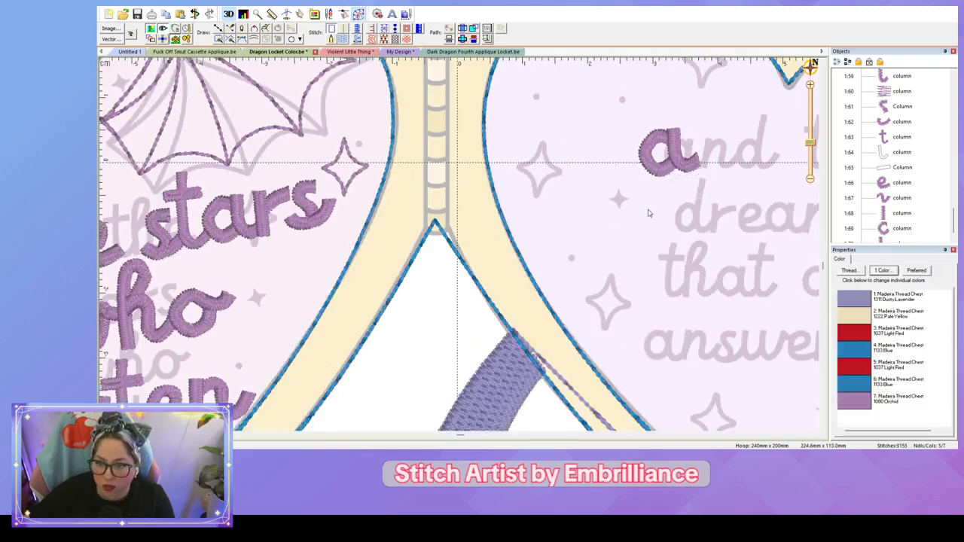
{"action": "left_click", "coordinate": [696, 165]}
{"action": "key", "text": "Delete"}
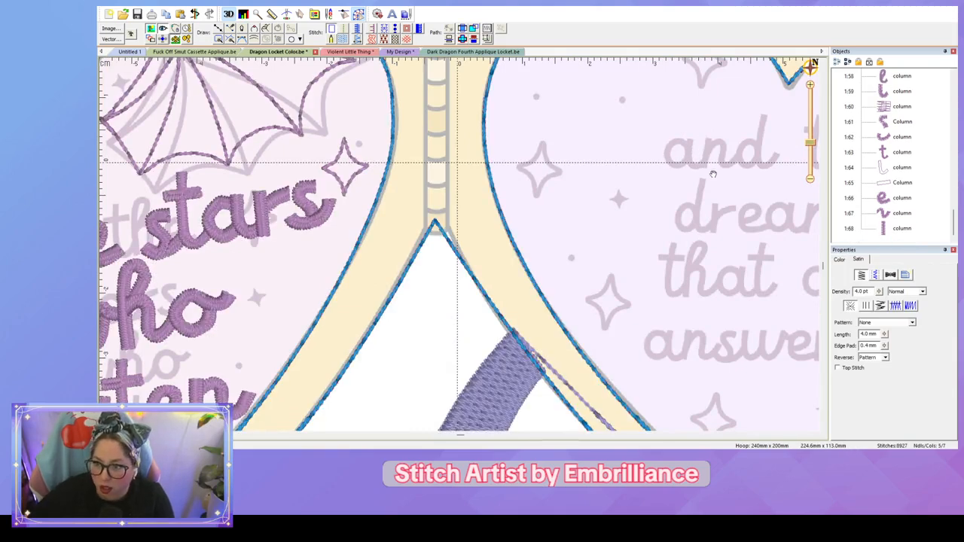
Step: Digitize the round bowl of the "a" in "and" as a satin column about 4.1 × 5.0 mm, following the artwork
{"action": "scroll", "coordinate": [618, 202], "scroll_direction": "up", "scroll_amount": 3}
{"action": "scroll", "coordinate": [661, 181], "scroll_direction": "up", "scroll_amount": 2}
{"action": "left_click_drag", "start_coordinate": [722, 111], "coordinate": [421, 365]}
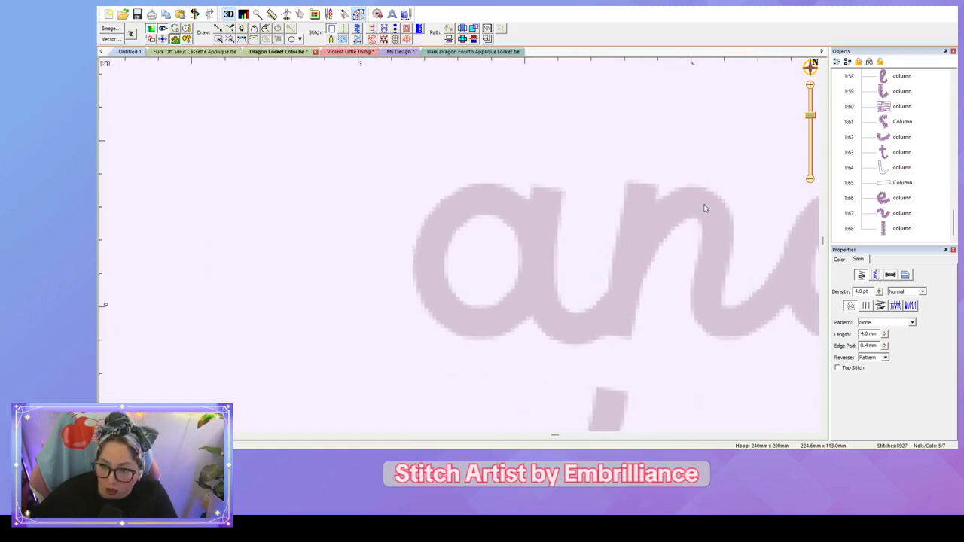
{"action": "left_click", "coordinate": [531, 242]}
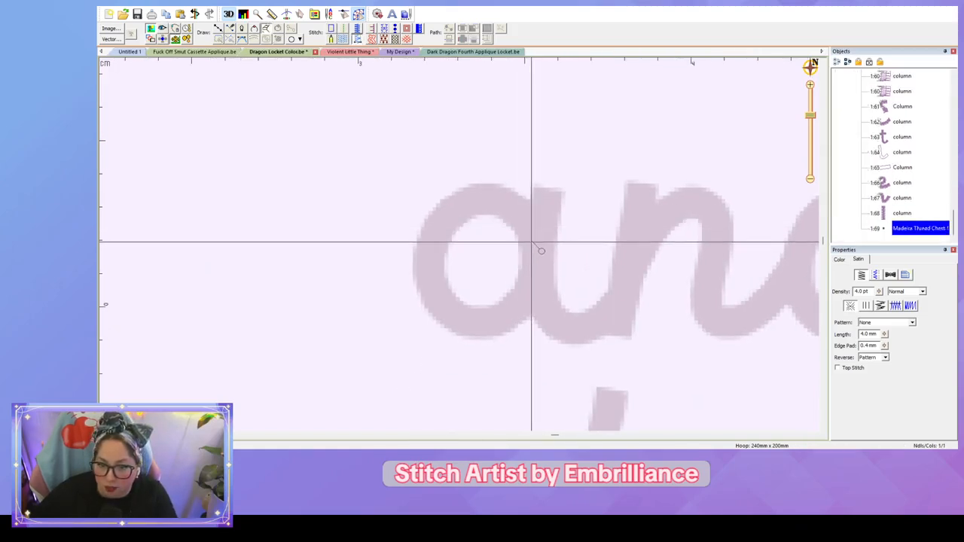
{"action": "left_click", "coordinate": [533, 198]}
{"action": "left_click", "coordinate": [486, 183]}
{"action": "left_click", "coordinate": [487, 215]}
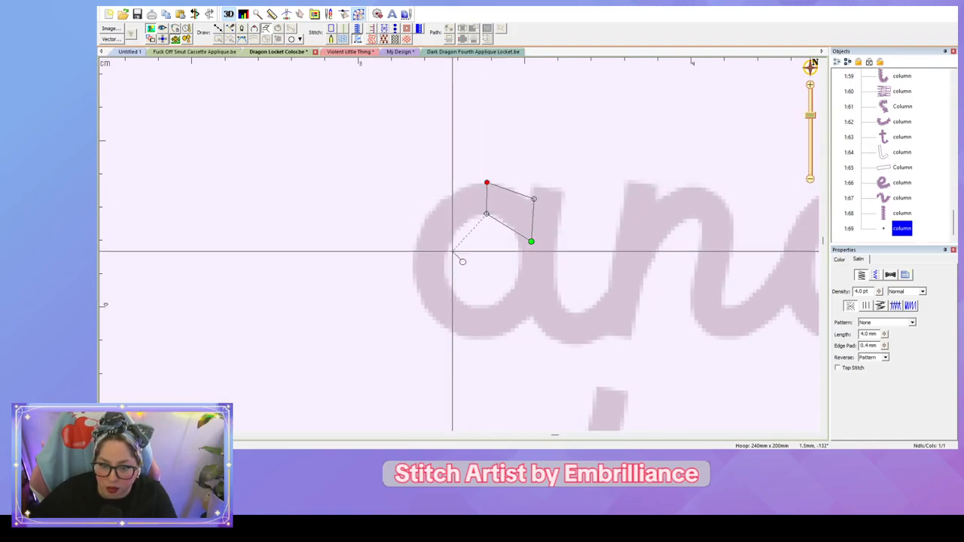
{"action": "left_click", "coordinate": [412, 262]}
{"action": "left_click", "coordinate": [444, 262]}
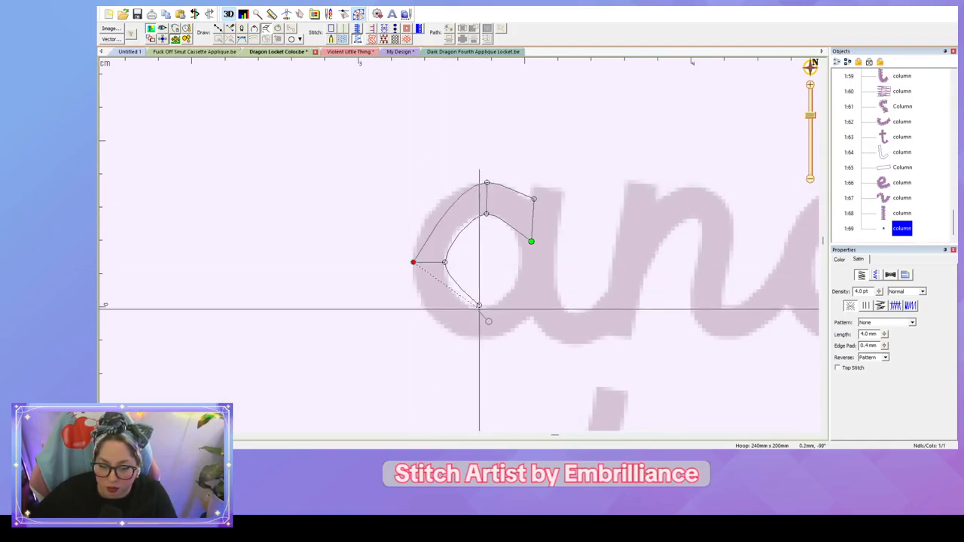
{"action": "left_click", "coordinate": [479, 305]}
{"action": "left_click", "coordinate": [477, 340]}
{"action": "left_click", "coordinate": [524, 273]}
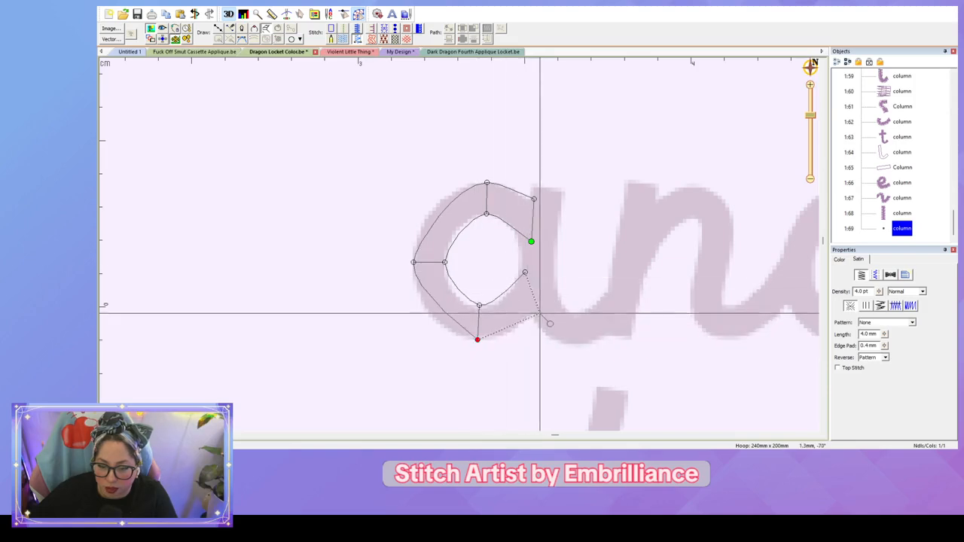
{"action": "left_click", "coordinate": [539, 313]}
{"action": "key", "text": "Return"}
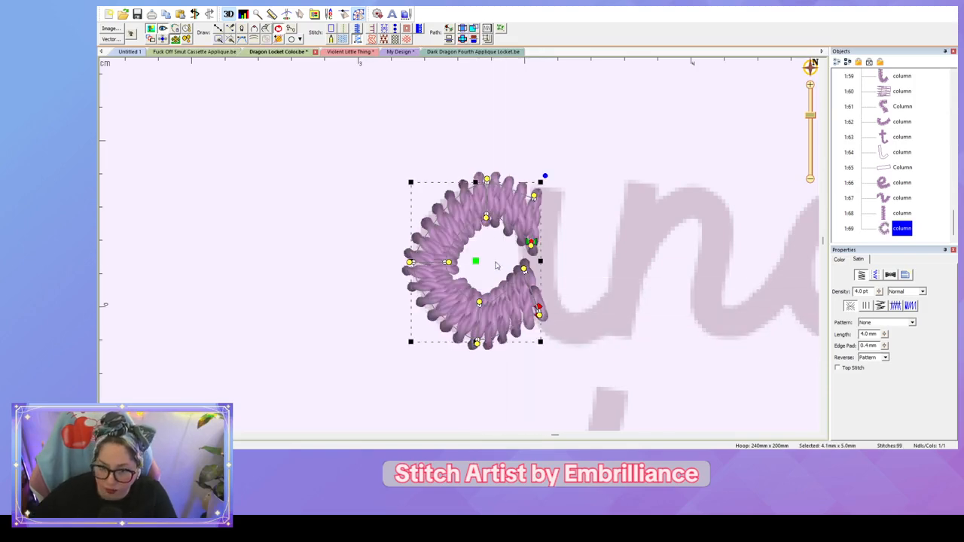
Step: Reshape the outer curve of the "a" bowl with its node handles so it rounds out over the artwork
{"action": "left_click", "coordinate": [411, 263]}
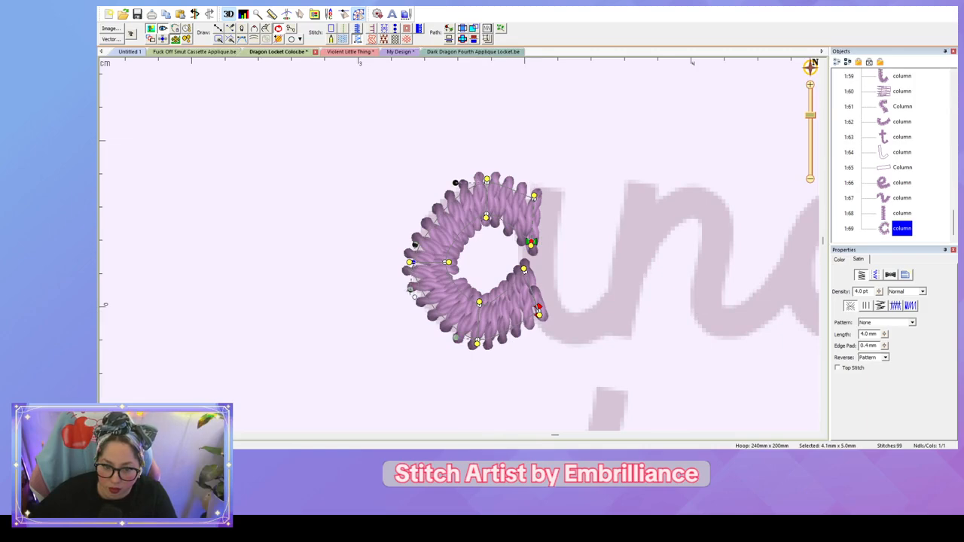
{"action": "left_click_drag", "start_coordinate": [409, 291], "coordinate": [408, 318]}
{"action": "left_click_drag", "start_coordinate": [454, 183], "coordinate": [438, 180]}
{"action": "left_click_drag", "start_coordinate": [415, 245], "coordinate": [409, 238]}
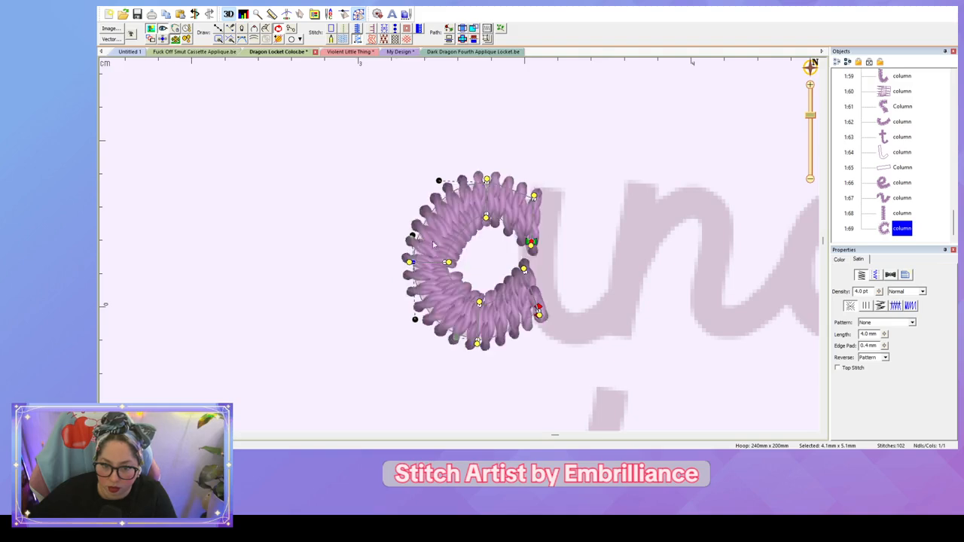
{"action": "left_click", "coordinate": [479, 303]}
{"action": "left_click", "coordinate": [526, 278]}
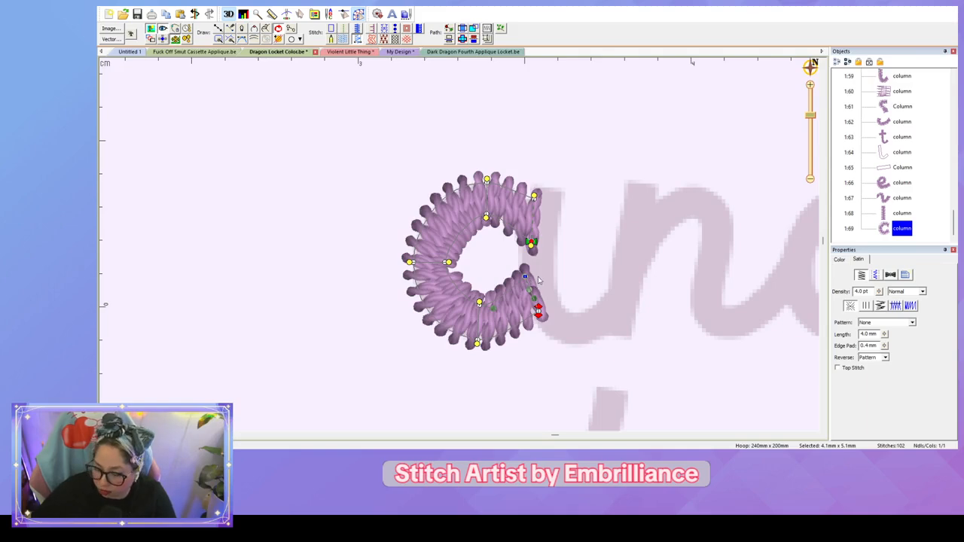
{"action": "left_click", "coordinate": [548, 205]}
Step: Digitize the stem and curved tail of the "a" in "and" as a satin column about 3.5 × 5.3 mm
{"action": "left_click_drag", "start_coordinate": [585, 237], "coordinate": [544, 227]}
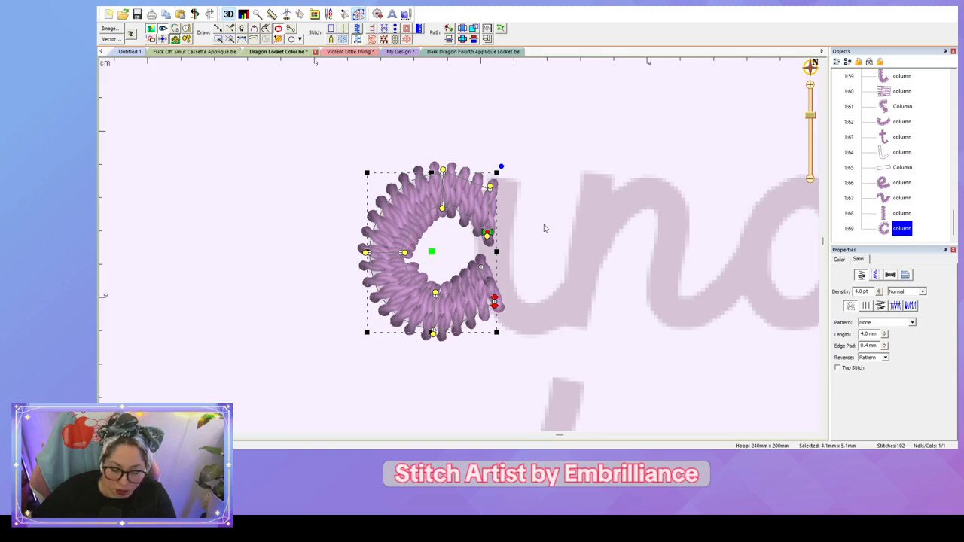
{"action": "key", "text": "c"}
{"action": "left_click", "coordinate": [487, 165]}
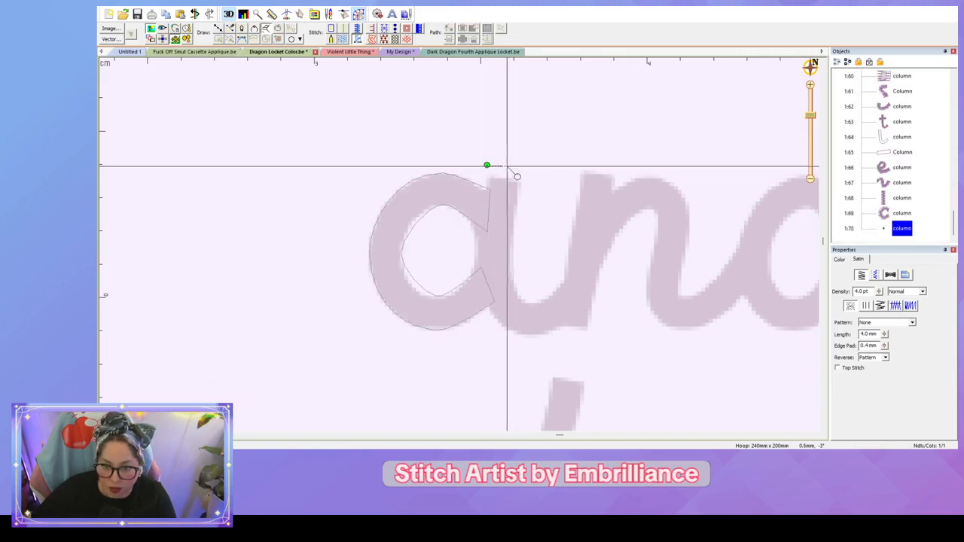
{"action": "left_click", "coordinate": [519, 165]}
{"action": "left_click", "coordinate": [478, 258]}
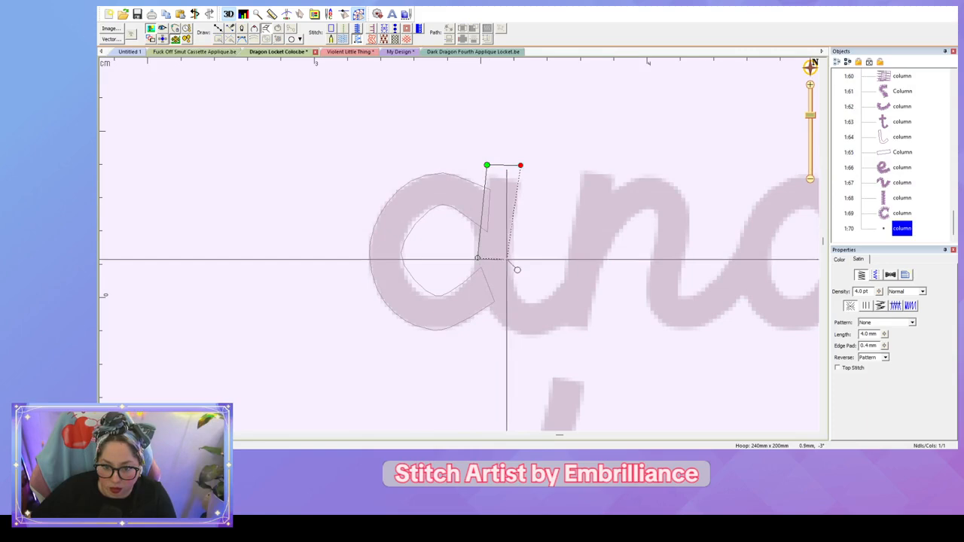
{"action": "left_click", "coordinate": [514, 259]}
{"action": "left_click", "coordinate": [499, 321]}
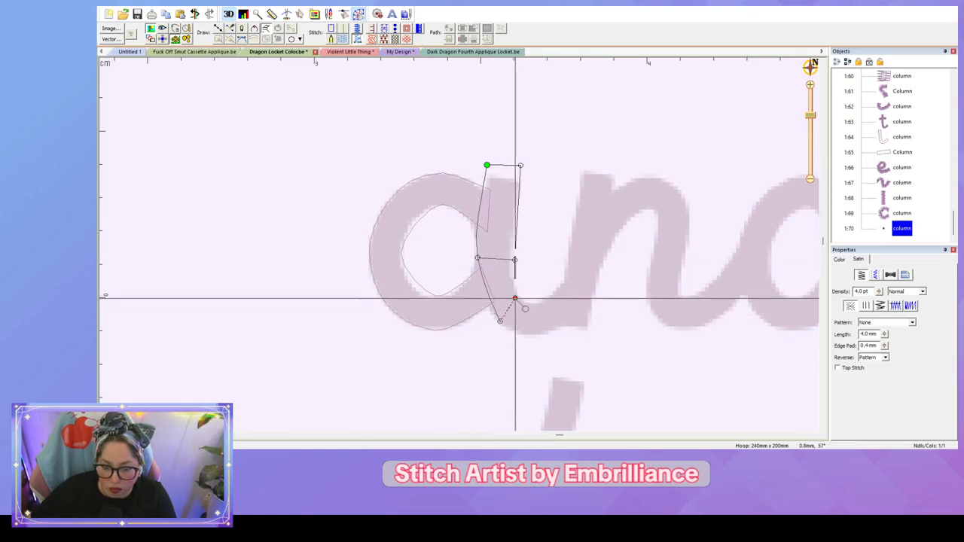
{"action": "left_click", "coordinate": [515, 299]}
{"action": "left_click", "coordinate": [546, 328]}
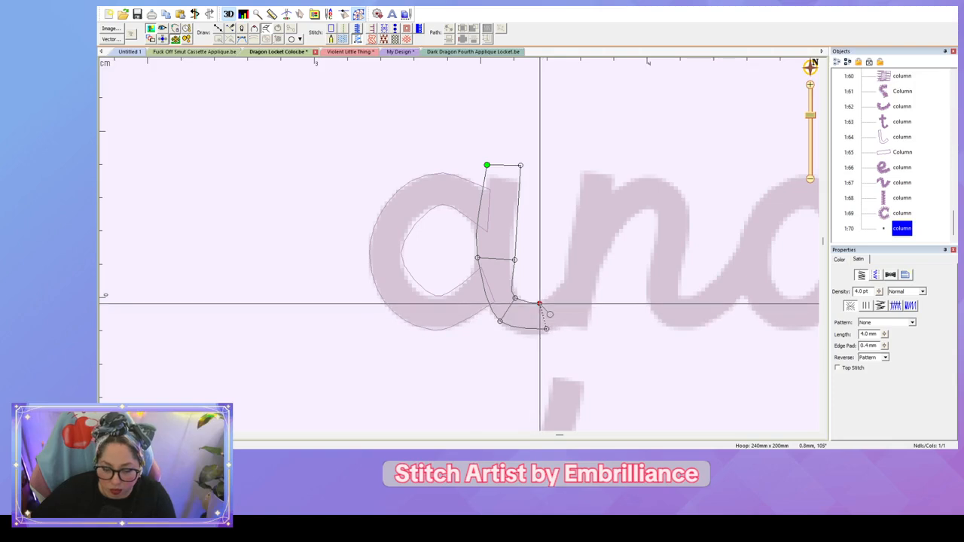
{"action": "left_click", "coordinate": [539, 304]}
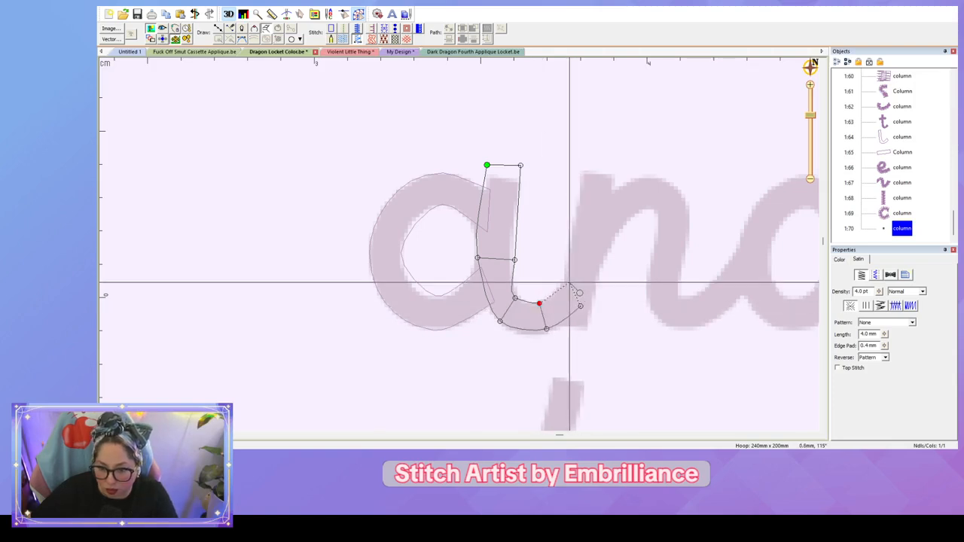
{"action": "left_click", "coordinate": [570, 285]}
{"action": "key", "text": "Return"}
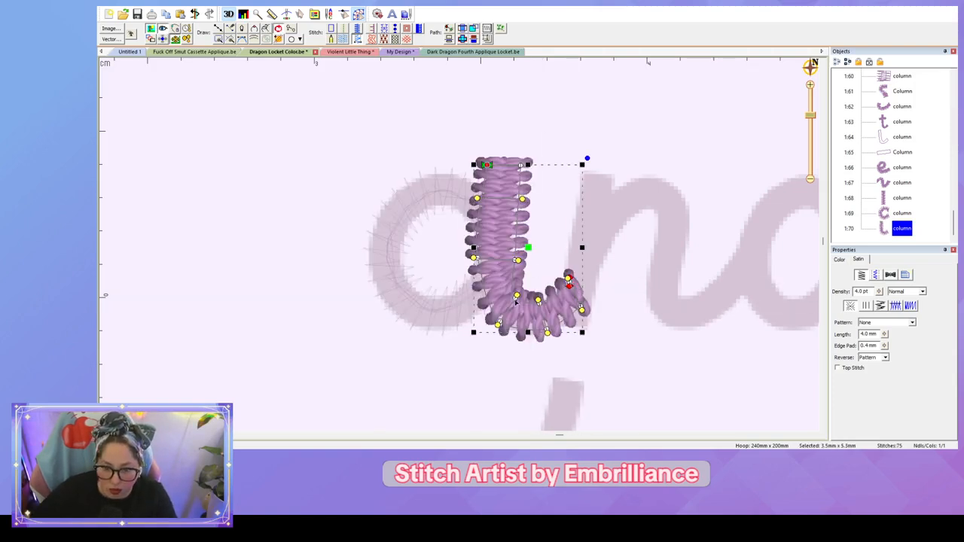
Step: Adjust the nodes of the "a" stem column to narrow the stem and smooth the bend into the tail
{"action": "left_click_drag", "start_coordinate": [517, 296], "coordinate": [525, 282]}
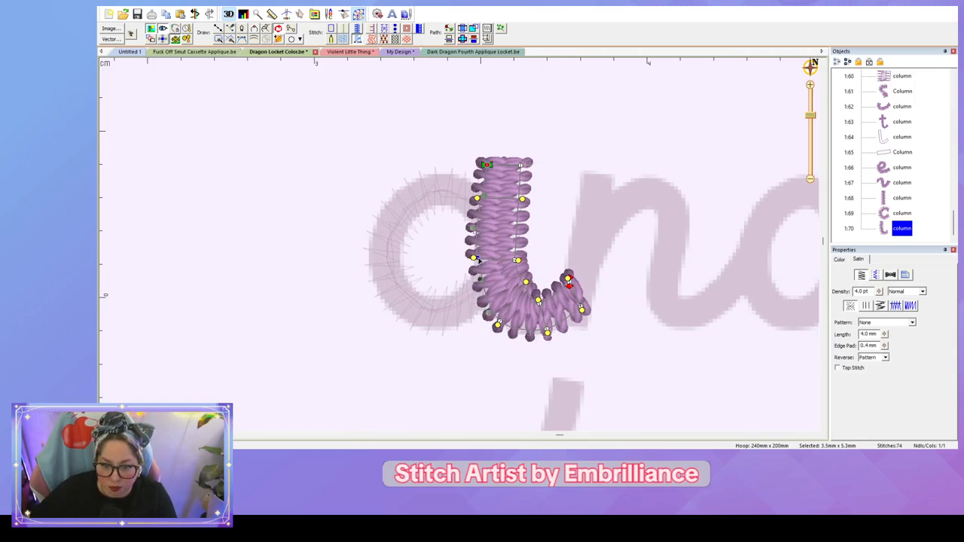
{"action": "left_click_drag", "start_coordinate": [473, 257], "coordinate": [484, 259]}
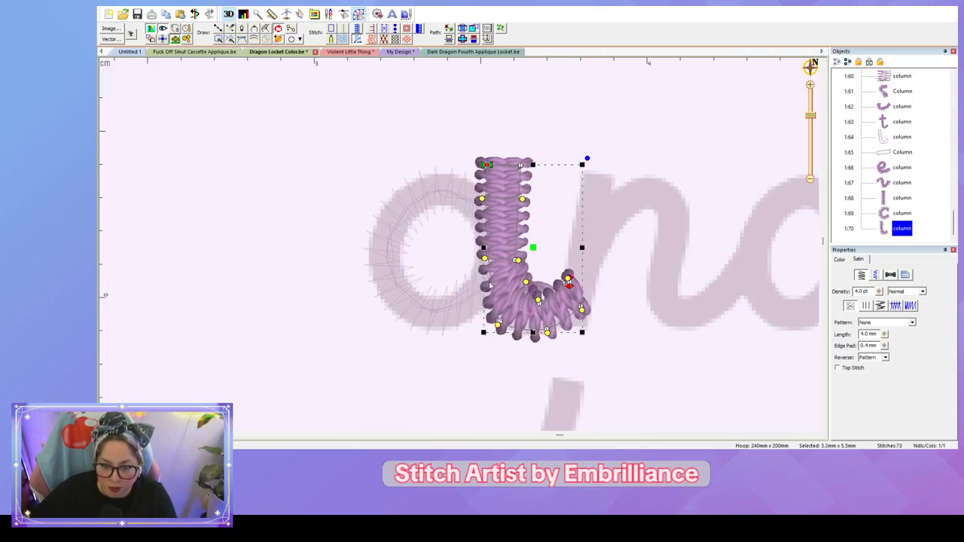
{"action": "left_click", "coordinate": [533, 305]}
{"action": "left_click_drag", "start_coordinate": [526, 282], "coordinate": [521, 288]}
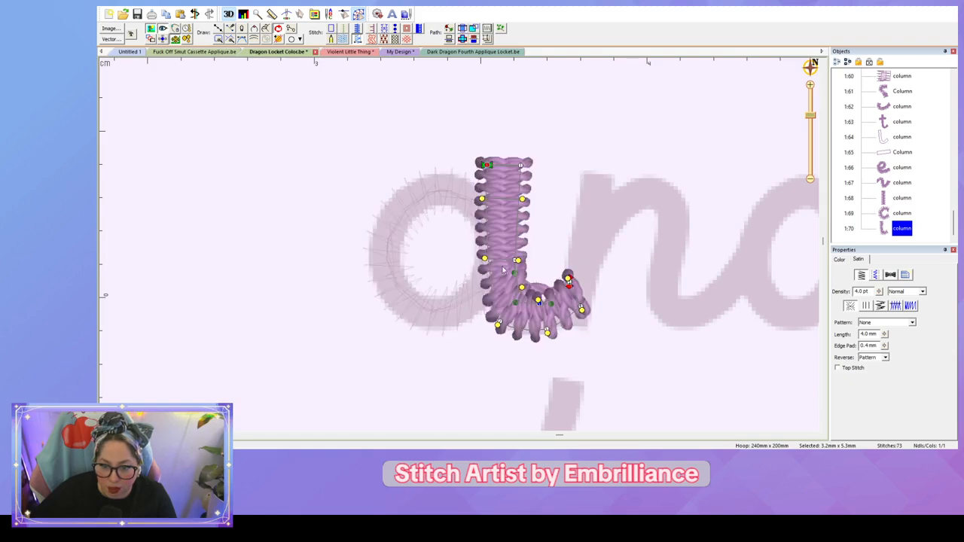
{"action": "left_click_drag", "start_coordinate": [498, 326], "coordinate": [469, 308]}
{"action": "left_click", "coordinate": [610, 311]}
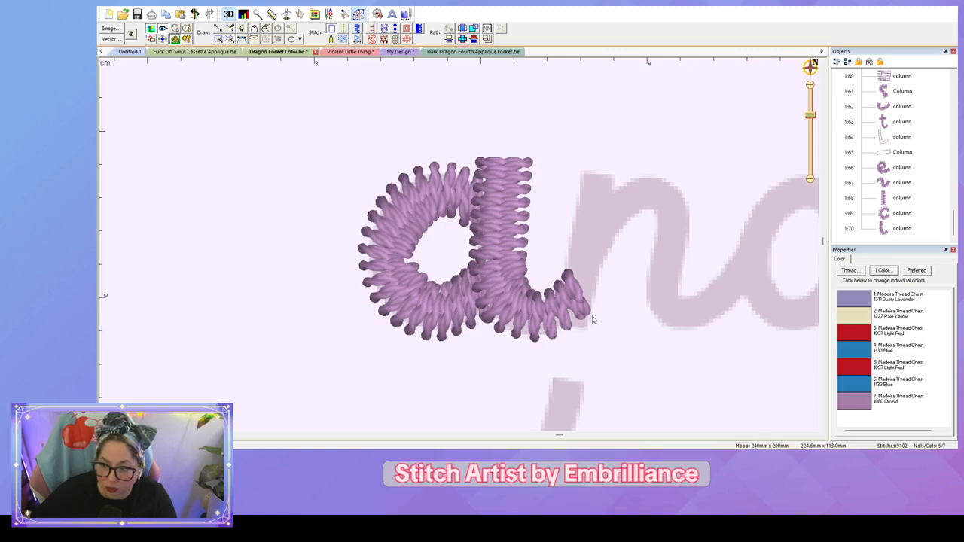
{"action": "scroll", "coordinate": [580, 324], "scroll_direction": "right", "scroll_amount": 3}
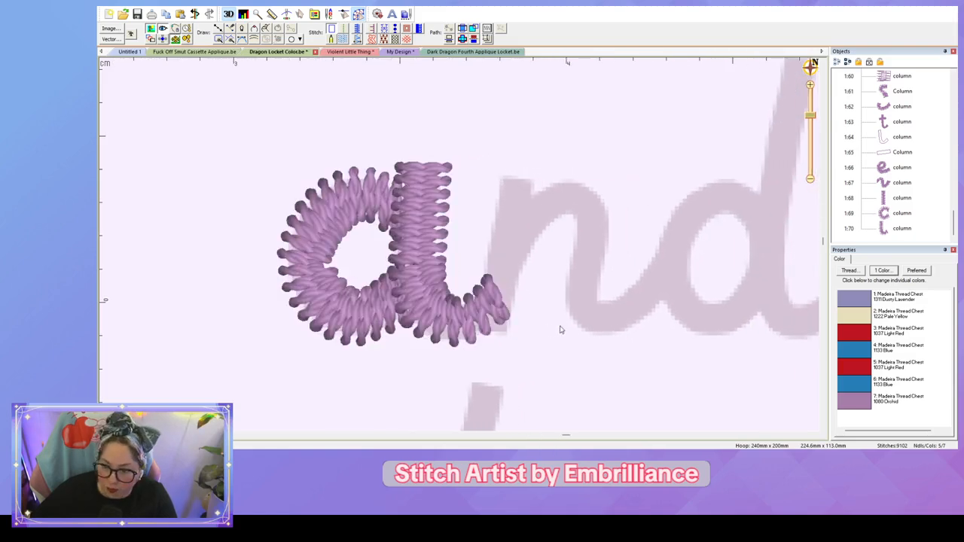
{"action": "key", "text": "l"}
{"action": "left_click", "coordinate": [663, 249]}
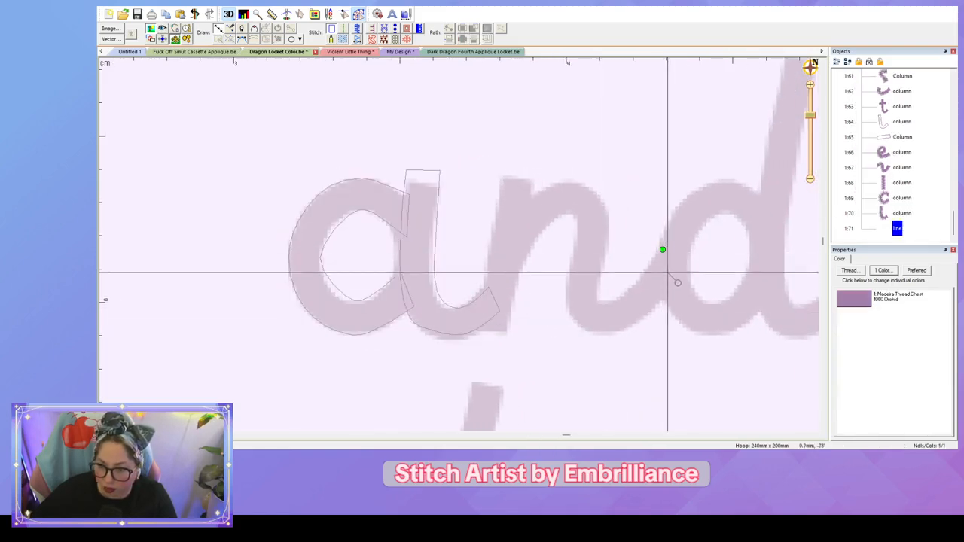
{"action": "key", "text": "Escape"}
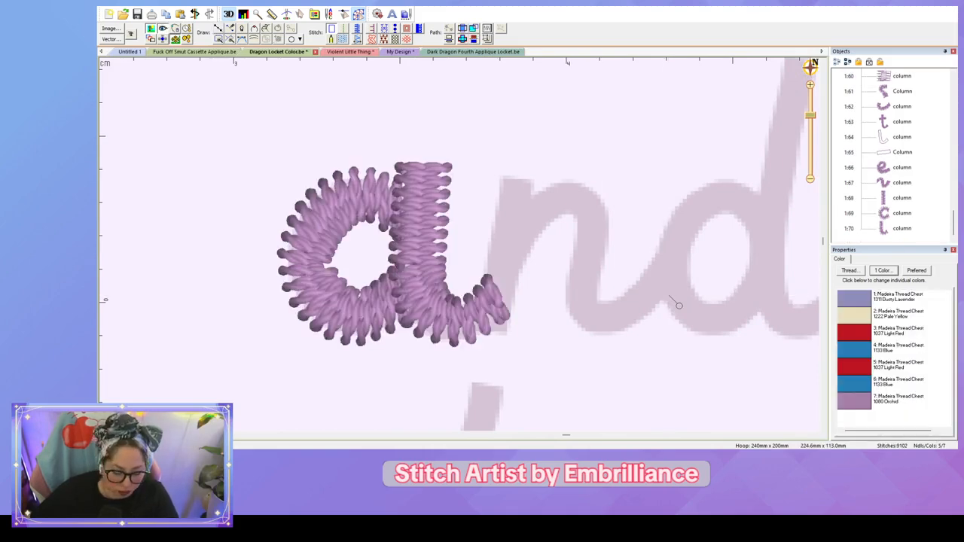
Step: Digitize the arch and curved tail of the "n" in "and" as a satin column about 4.9 × 4.5 mm, following the artwork
{"action": "key", "text": "c"}
{"action": "left_click", "coordinate": [656, 262]}
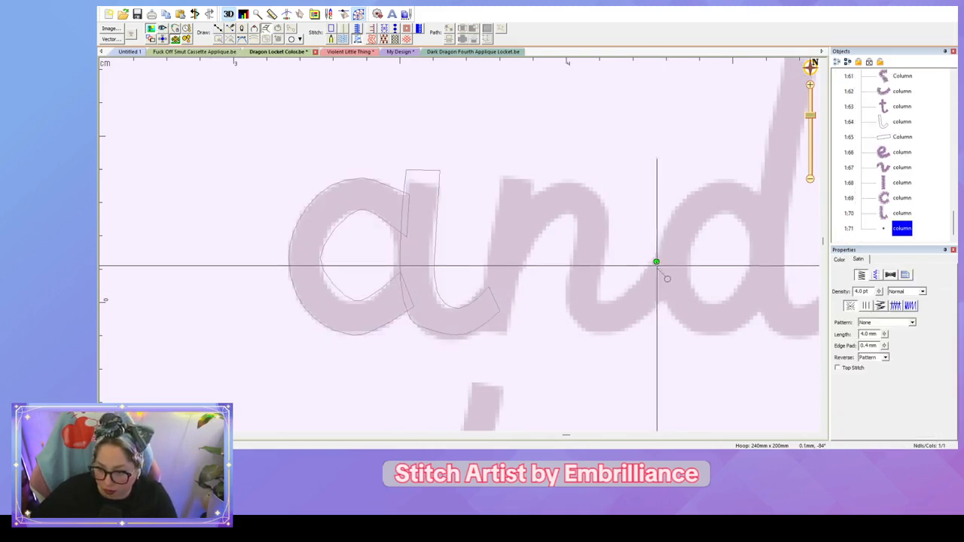
{"action": "left_click", "coordinate": [668, 298]}
{"action": "left_click", "coordinate": [624, 291]}
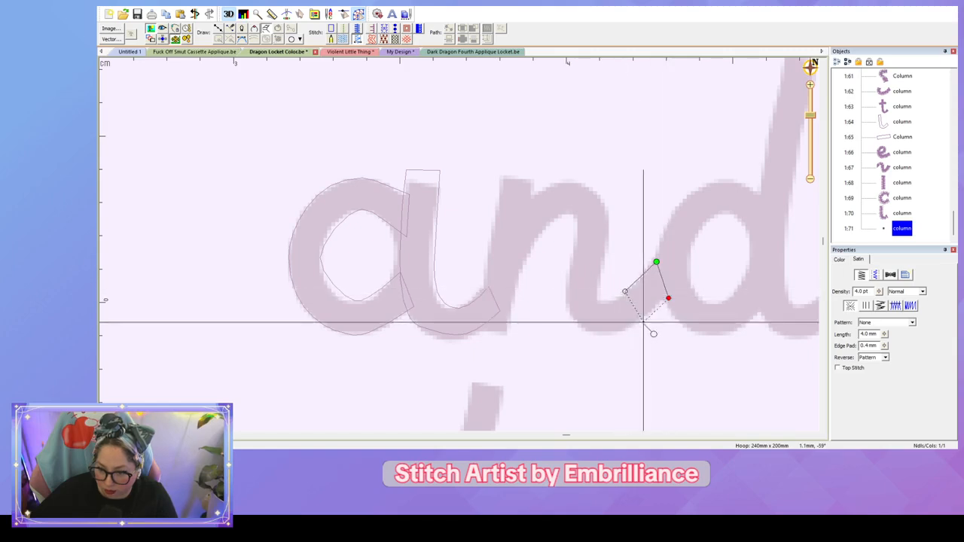
{"action": "left_click", "coordinate": [641, 322]}
{"action": "left_click", "coordinate": [597, 294]}
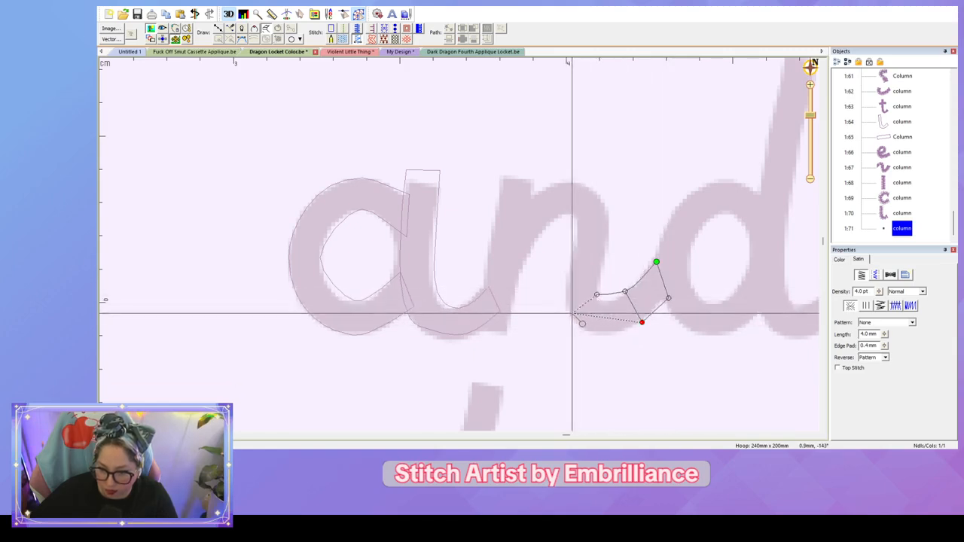
{"action": "left_click", "coordinate": [570, 313]}
{"action": "left_click", "coordinate": [608, 216]}
{"action": "left_click", "coordinate": [578, 221]}
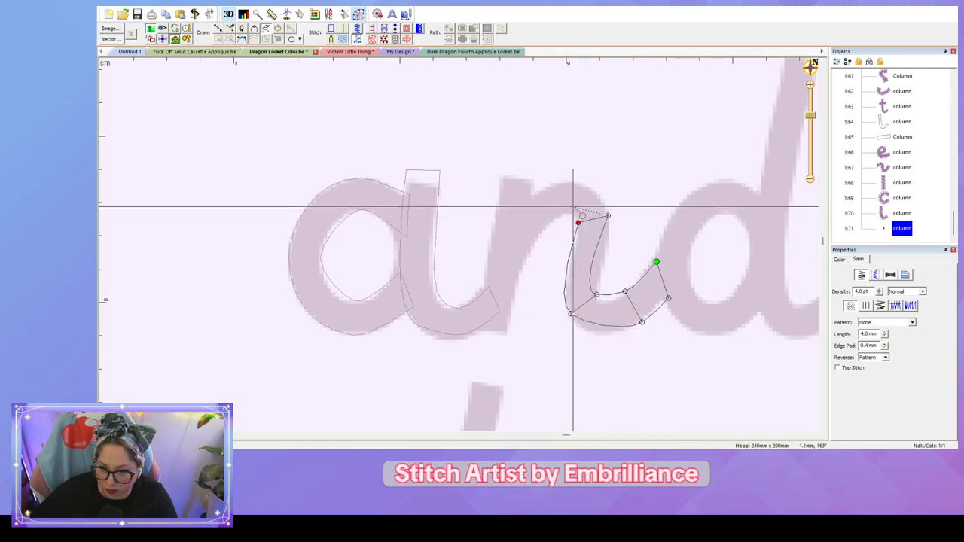
{"action": "left_click", "coordinate": [548, 189]}
{"action": "left_click", "coordinate": [558, 217]}
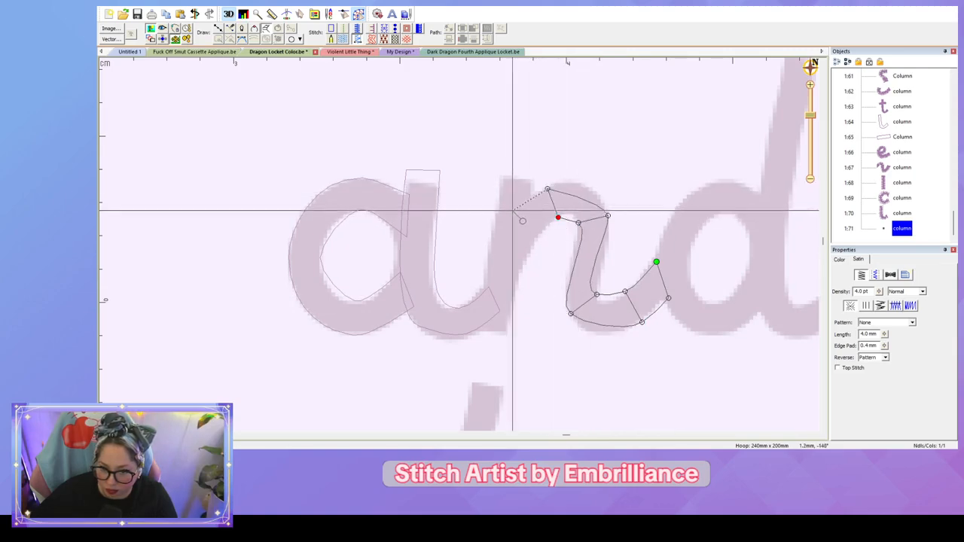
{"action": "left_click", "coordinate": [512, 213]}
{"action": "left_click", "coordinate": [515, 255]}
{"action": "key", "text": "Return"}
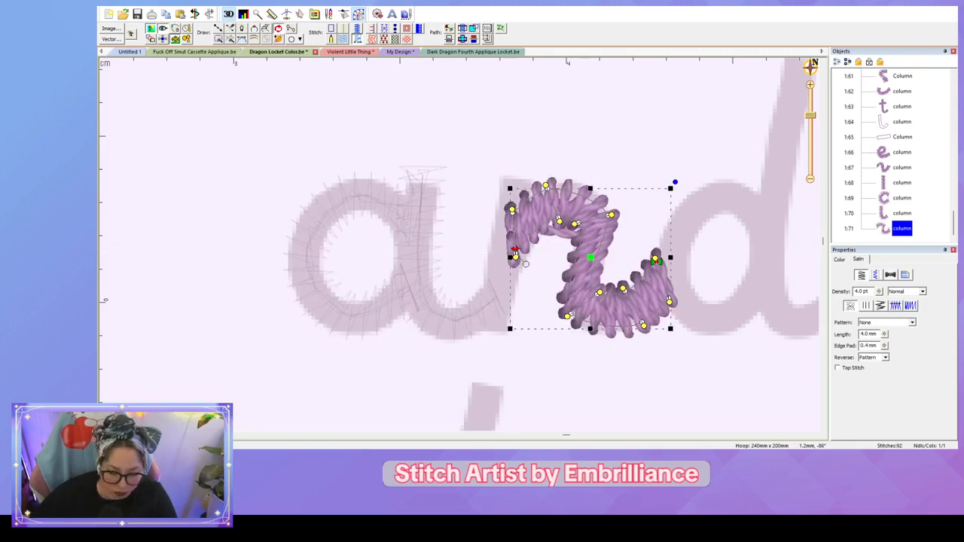
Step: Adjust the nodes and curve handles at the shoulder of the "n" column to round out the top of the arch
{"action": "left_click_drag", "start_coordinate": [575, 224], "coordinate": [577, 235]}
{"action": "left_click", "coordinate": [548, 191]}
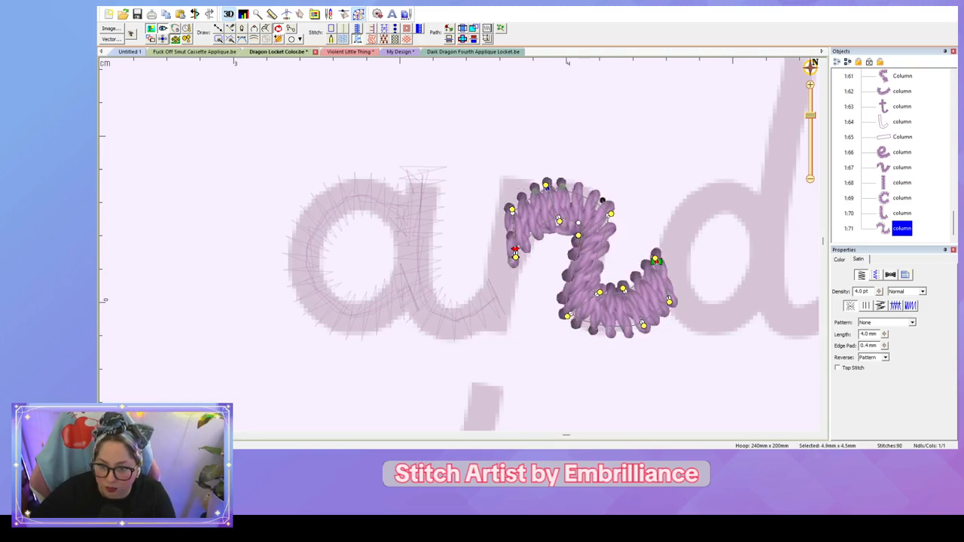
{"action": "left_click_drag", "start_coordinate": [561, 185], "coordinate": [579, 173]}
{"action": "left_click", "coordinate": [578, 223]}
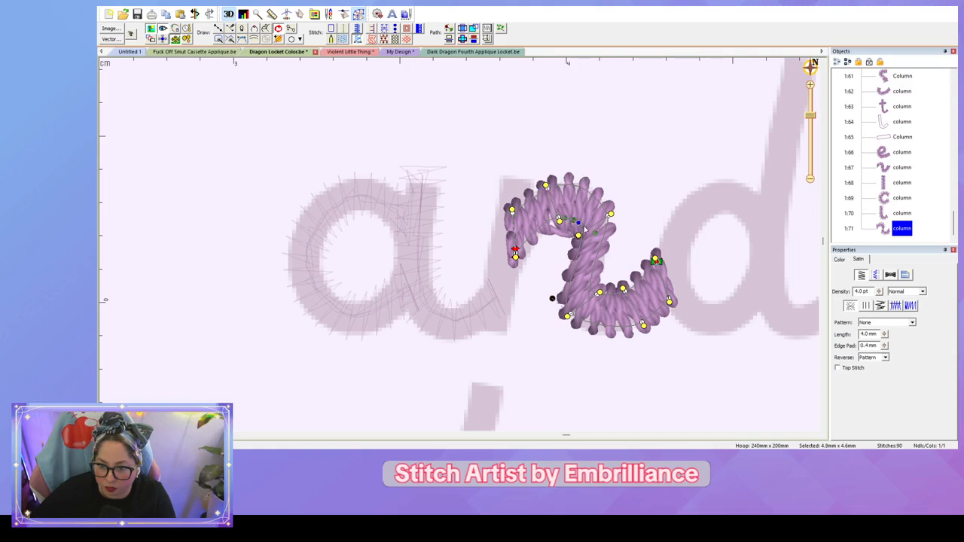
{"action": "left_click_drag", "start_coordinate": [578, 236], "coordinate": [572, 239]}
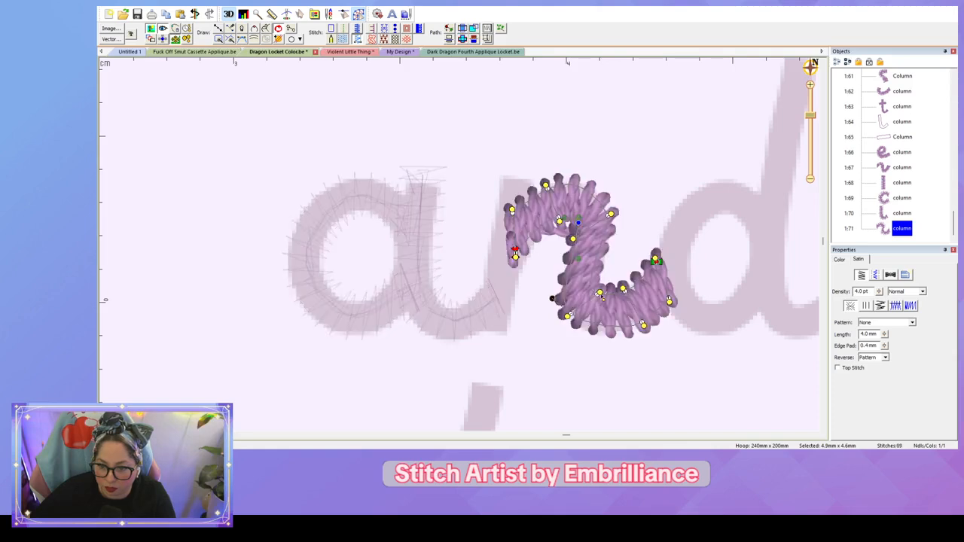
Step: Reshape the lower bend of the "n" column with its nodes and handles so the outer curve follows the artwork
{"action": "mouse_move", "coordinate": [600, 294]}
{"action": "left_mouse_down"}
{"action": "mouse_move", "coordinate": [623, 292]}
{"action": "mouse_move", "coordinate": [590, 306]}
{"action": "left_mouse_up"}
{"action": "left_click_drag", "start_coordinate": [642, 325], "coordinate": [623, 345]}
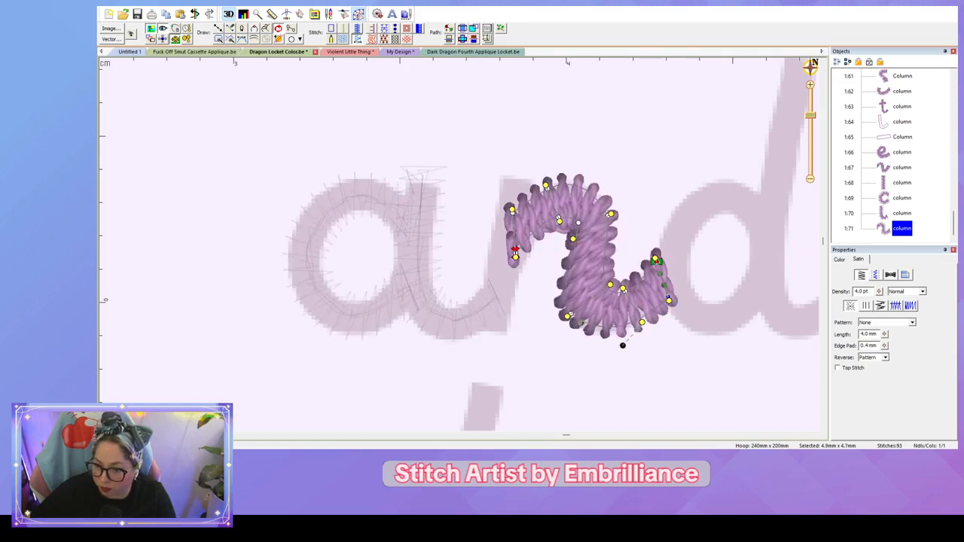
{"action": "left_click_drag", "start_coordinate": [582, 323], "coordinate": [575, 336]}
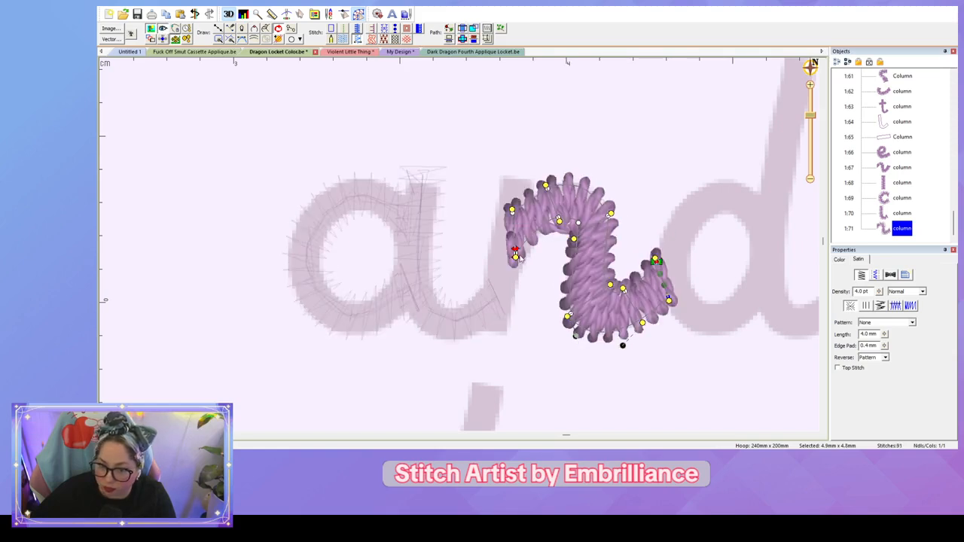
Step: Adjust the inner curve and end nodes of the "n" arch where it meets the stem, and deselect the column
{"action": "left_click", "coordinate": [517, 254]}
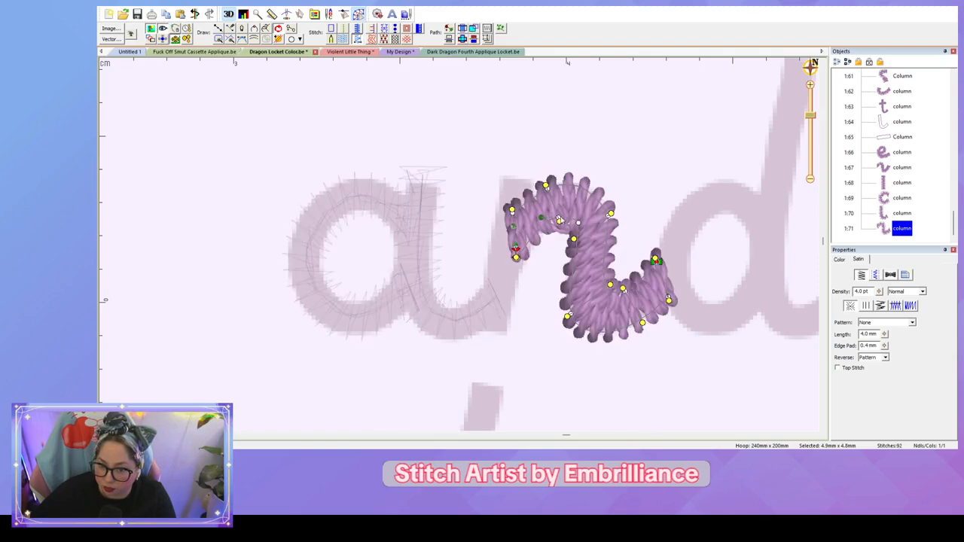
{"action": "left_click_drag", "start_coordinate": [566, 216], "coordinate": [569, 207]}
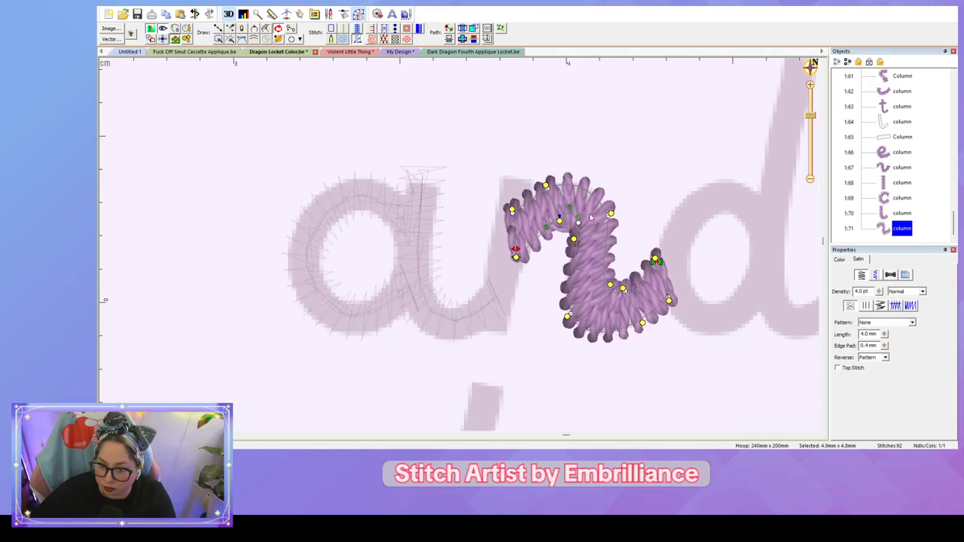
{"action": "left_click", "coordinate": [518, 259]}
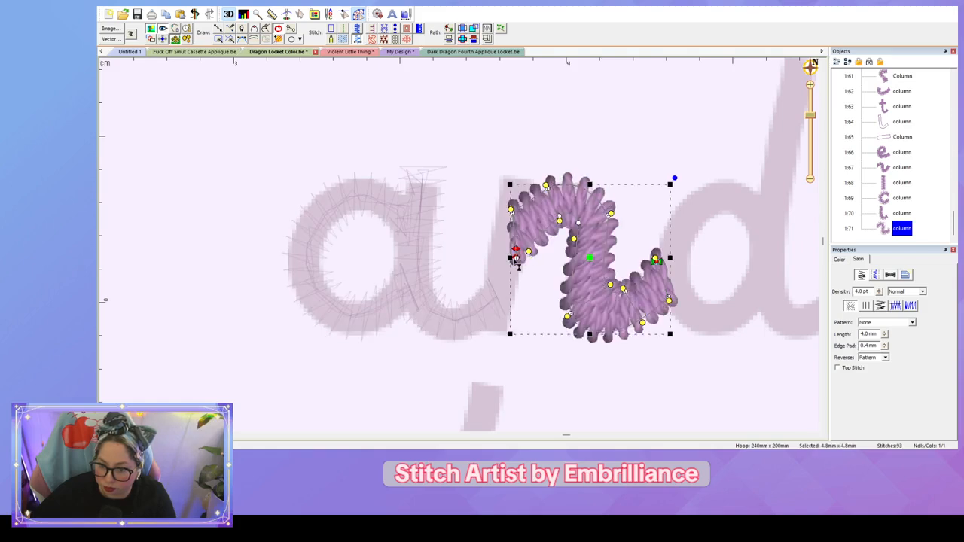
{"action": "left_click", "coordinate": [642, 197]}
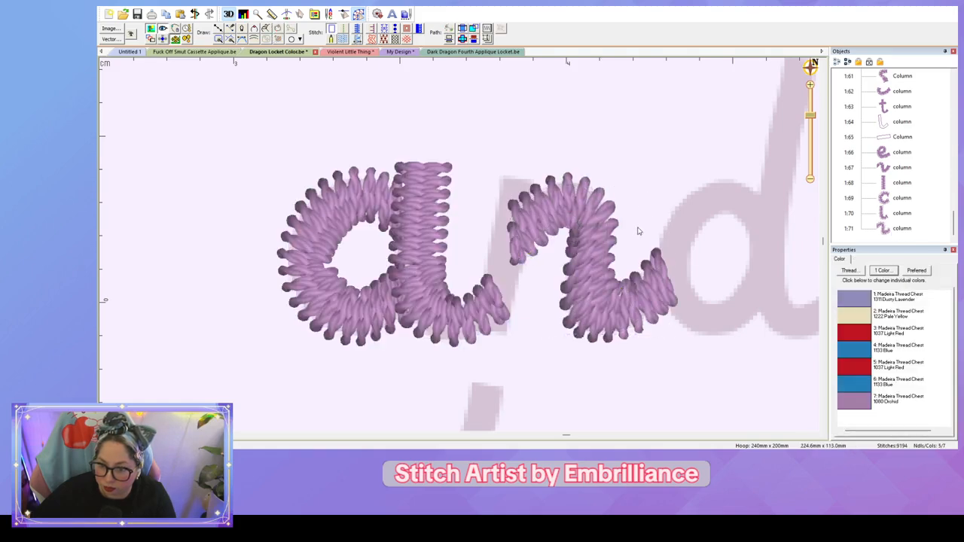
Step: Digitize the slanted stem of the "n" in "and" as a straight satin column about 1.1 mm wide
{"action": "key", "text": "c"}
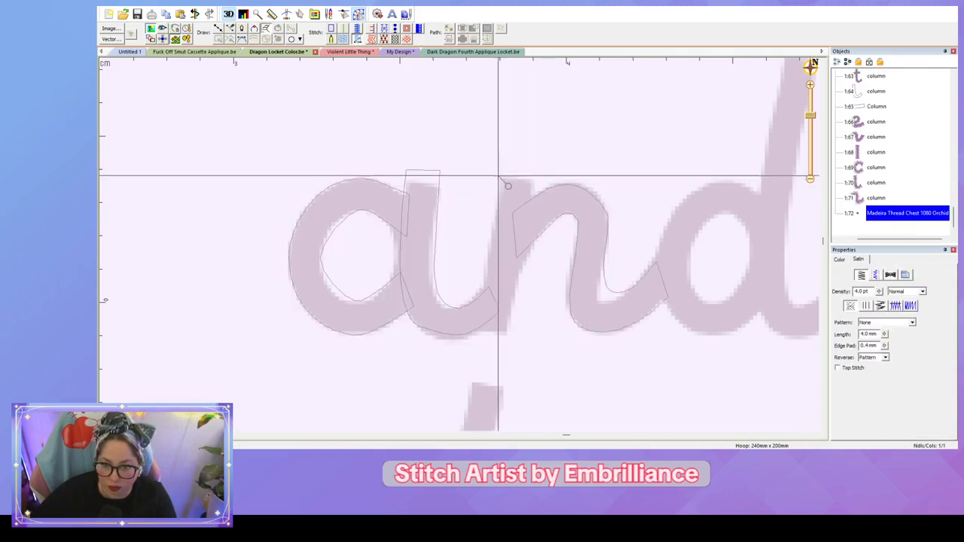
{"action": "left_click", "coordinate": [500, 166]}
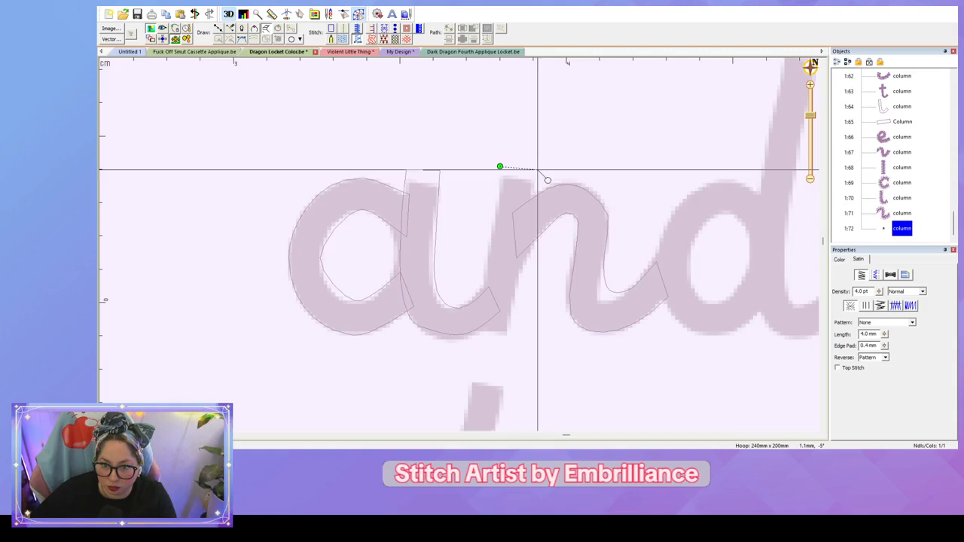
{"action": "left_click", "coordinate": [537, 169]}
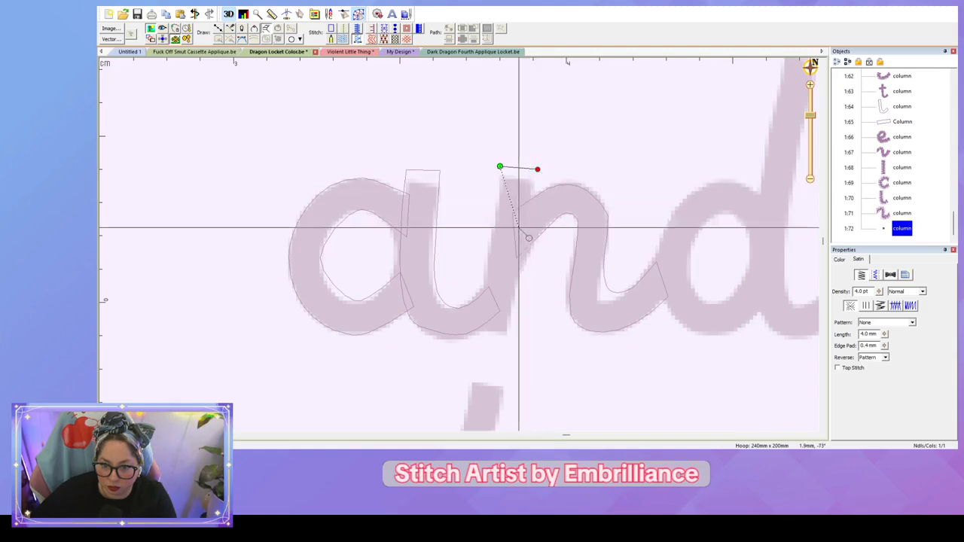
{"action": "left_click", "coordinate": [478, 332]}
{"action": "left_click", "coordinate": [509, 333]}
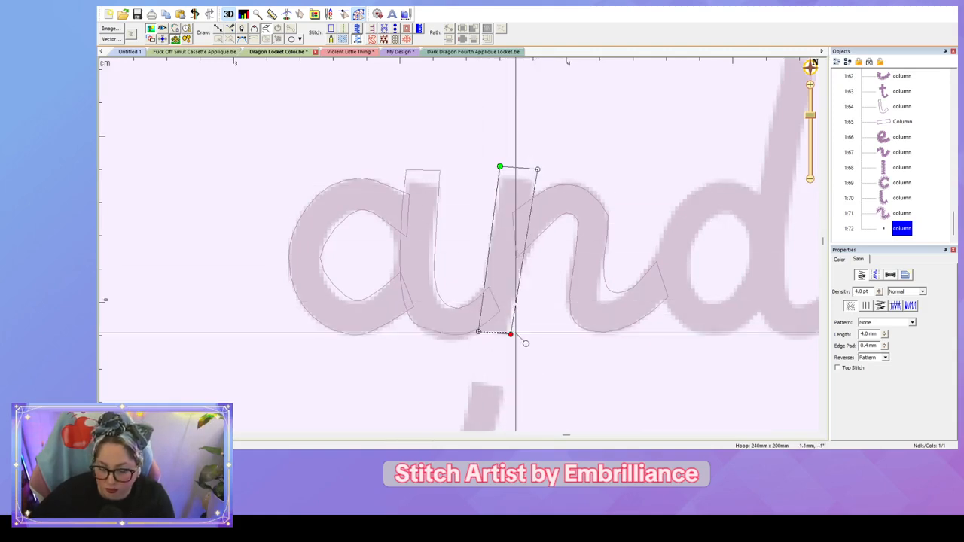
{"action": "key", "text": "Return"}
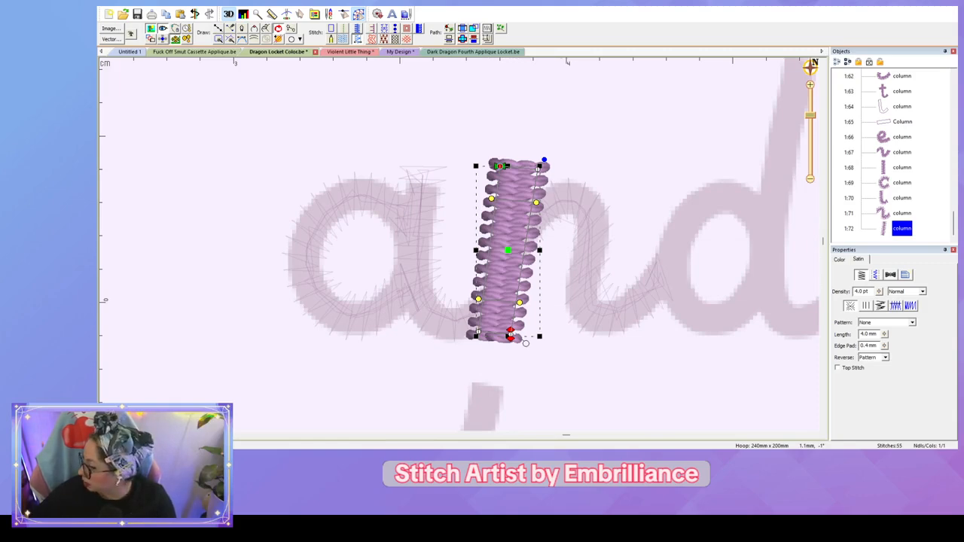
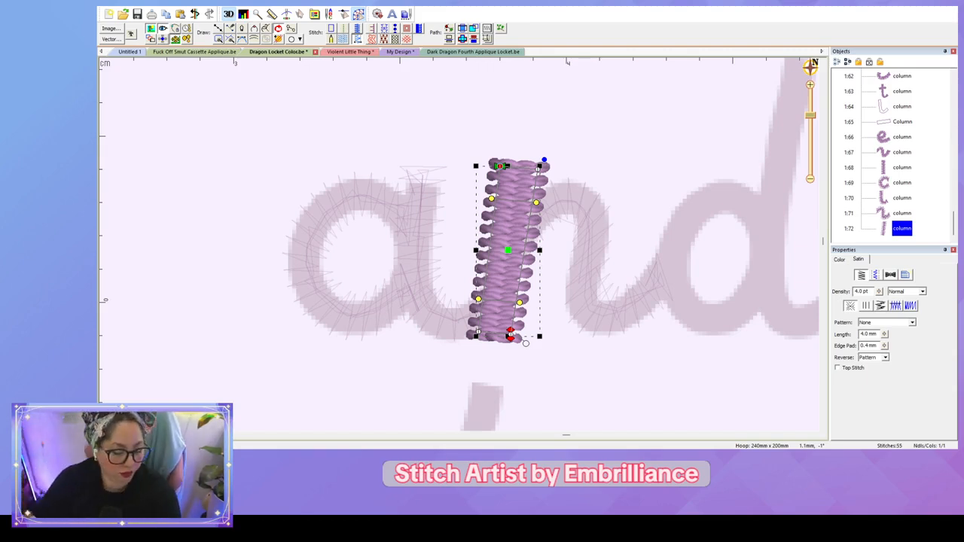
{"action": "left_click", "coordinate": [541, 382]}
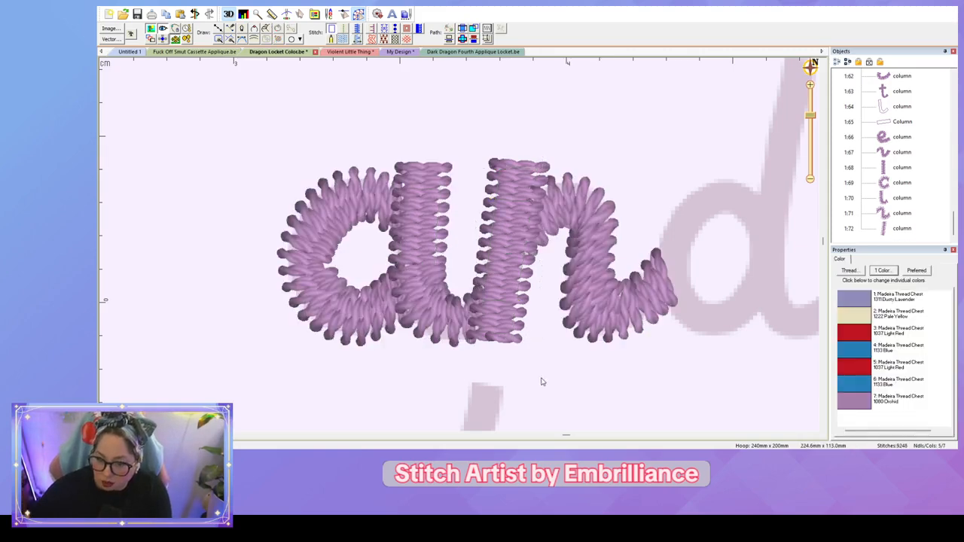
Step: Digitize the round bowl of the "d" in "and" as a satin column about 3.8 × 4.9 mm, following the artwork
{"action": "scroll", "coordinate": [554, 382], "scroll_direction": "down", "scroll_amount": 3}
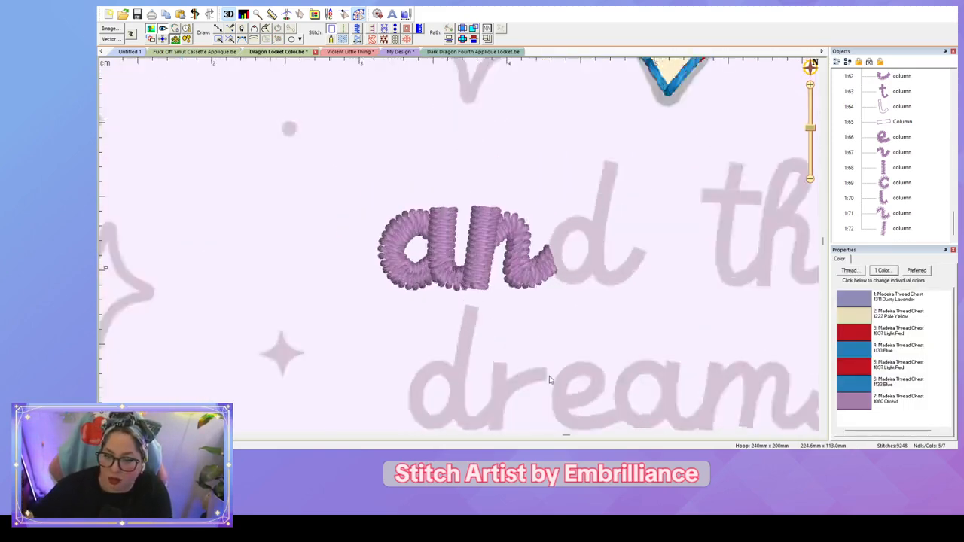
{"action": "scroll", "coordinate": [558, 383], "scroll_direction": "up", "scroll_amount": 2}
{"action": "left_click_drag", "start_coordinate": [580, 371], "coordinate": [390, 366]}
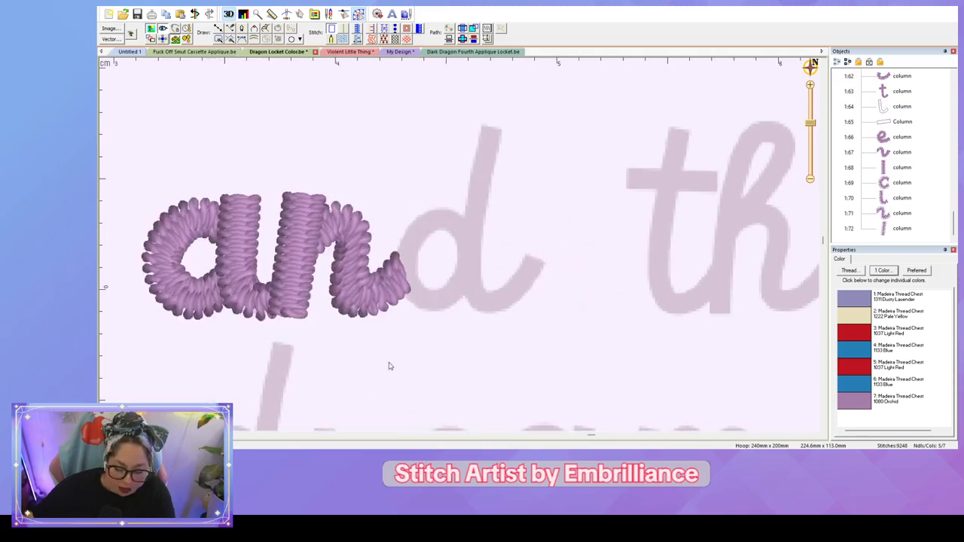
{"action": "key", "text": "c"}
{"action": "left_click", "coordinate": [468, 219]}
{"action": "left_click", "coordinate": [466, 249]}
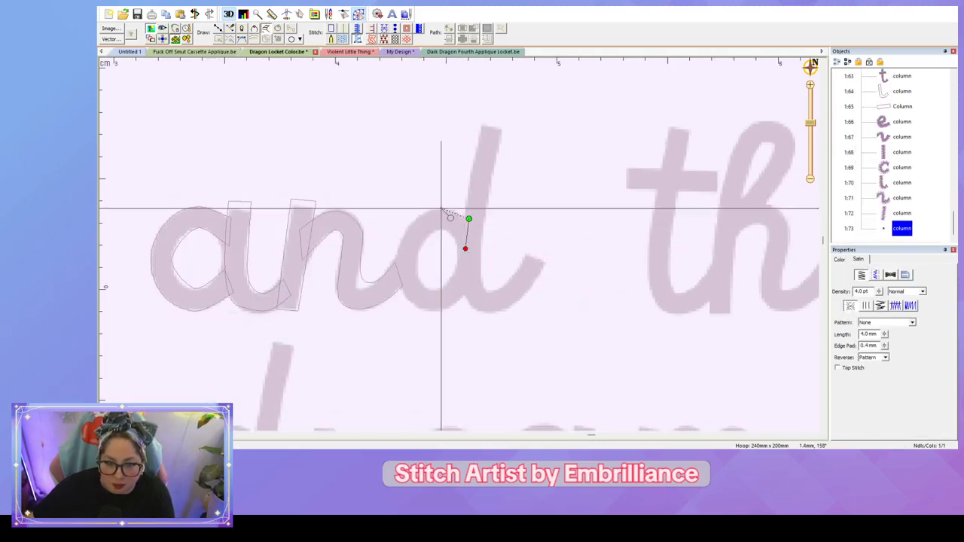
{"action": "left_click", "coordinate": [437, 210]}
{"action": "left_click", "coordinate": [438, 230]}
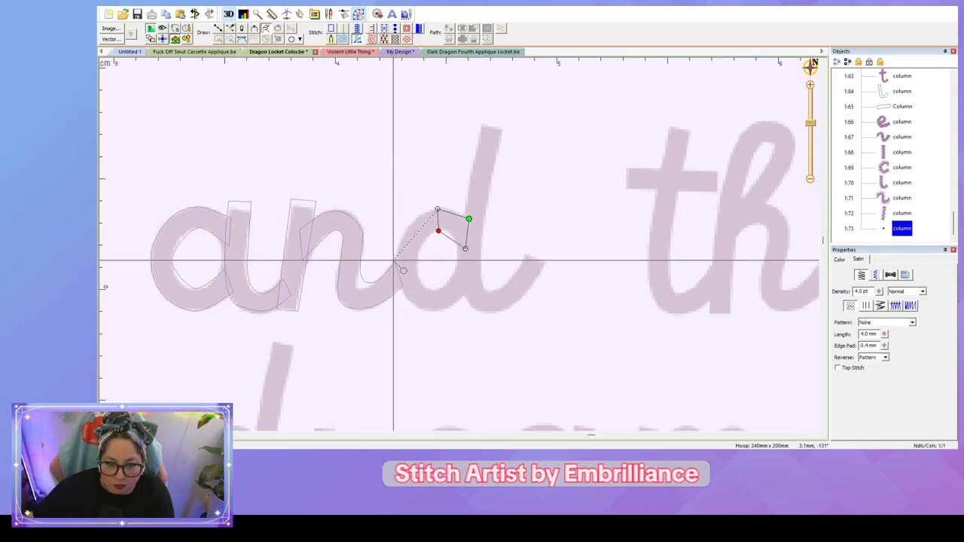
{"action": "left_click", "coordinate": [393, 261]}
{"action": "left_click", "coordinate": [417, 261]}
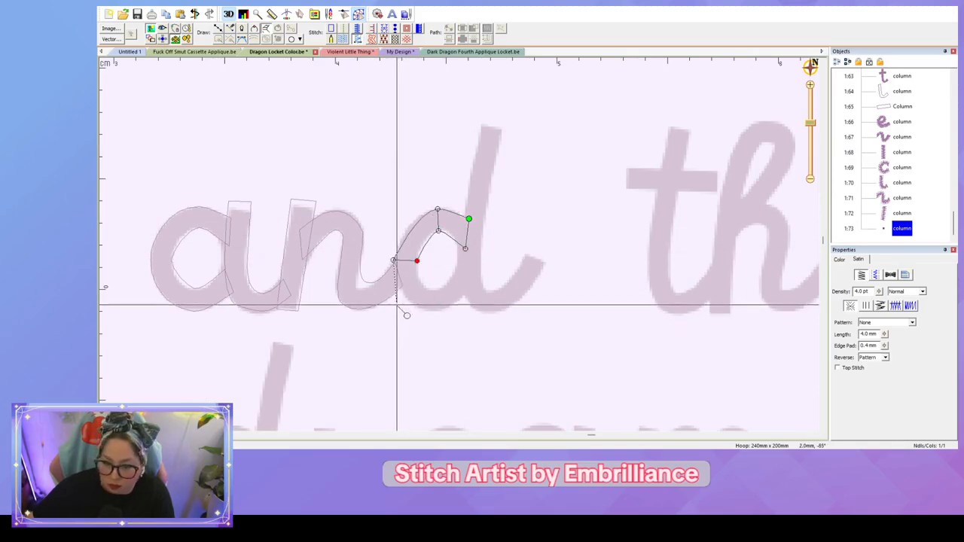
{"action": "left_click", "coordinate": [420, 308]}
{"action": "left_click", "coordinate": [426, 286]}
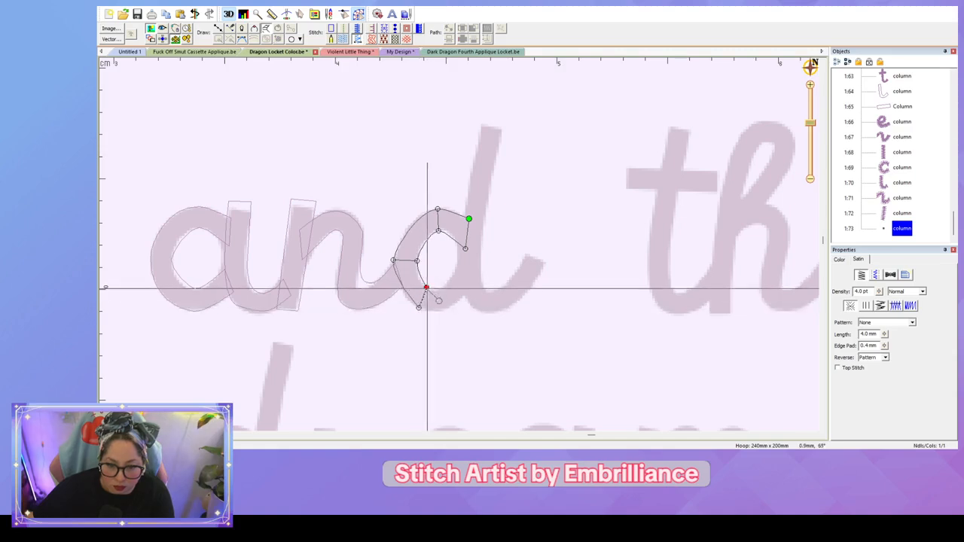
{"action": "left_click", "coordinate": [453, 301]}
{"action": "left_click", "coordinate": [445, 286]}
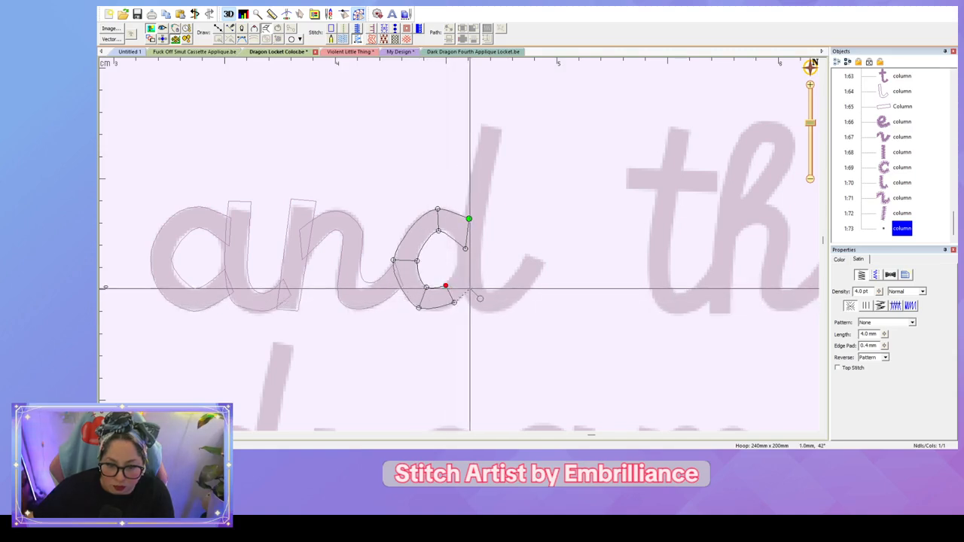
{"action": "left_click", "coordinate": [464, 270]}
{"action": "key", "text": "Return"}
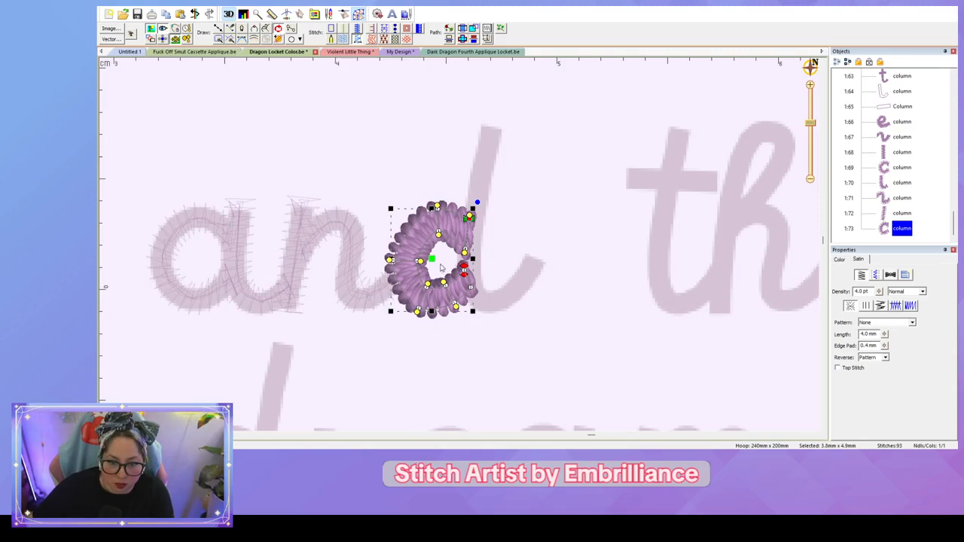
Step: Adjust the nodes and curve handles of the "d" bowl so its outer edge and inner opening curve smoothly, and deselect the column
{"action": "left_click", "coordinate": [389, 260]}
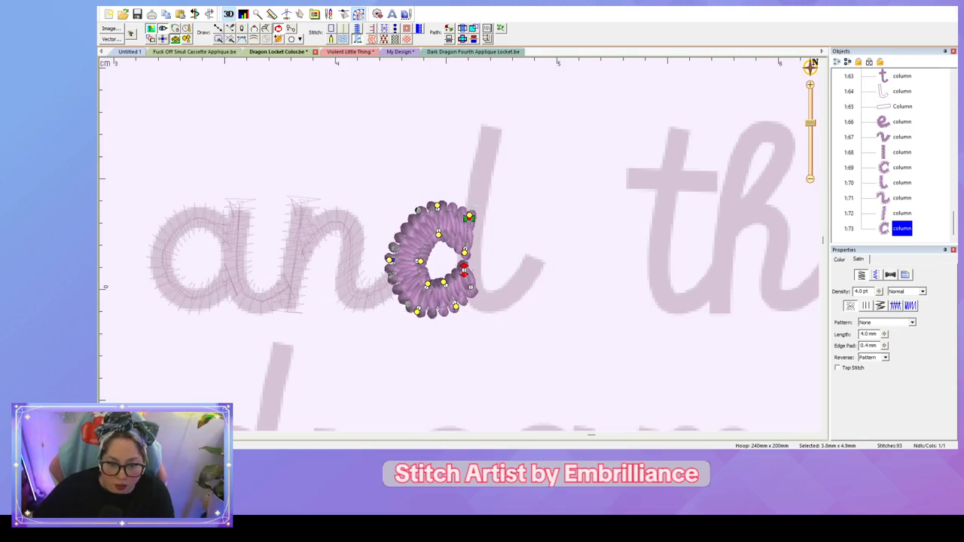
{"action": "left_click_drag", "start_coordinate": [394, 249], "coordinate": [437, 238]}
{"action": "left_click", "coordinate": [465, 251]}
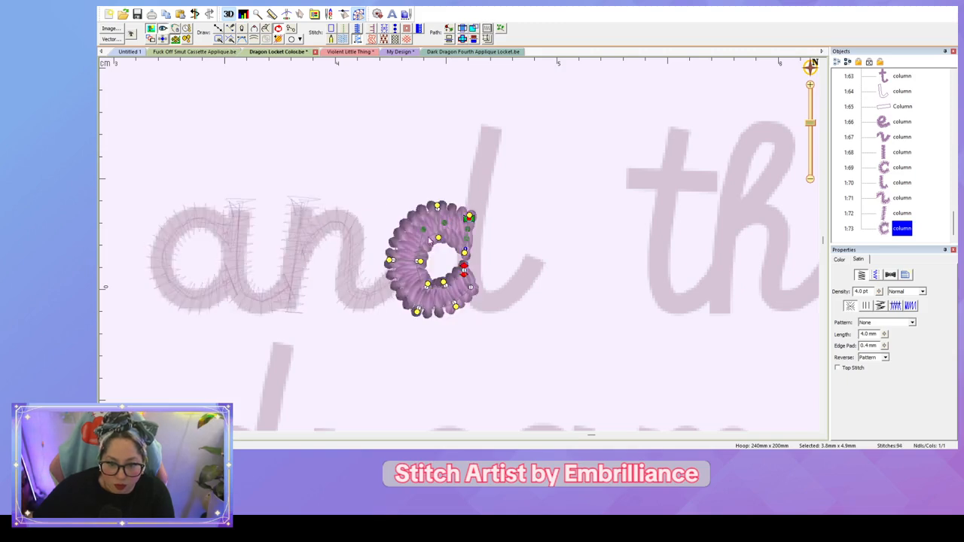
{"action": "left_click_drag", "start_coordinate": [445, 285], "coordinate": [441, 279]}
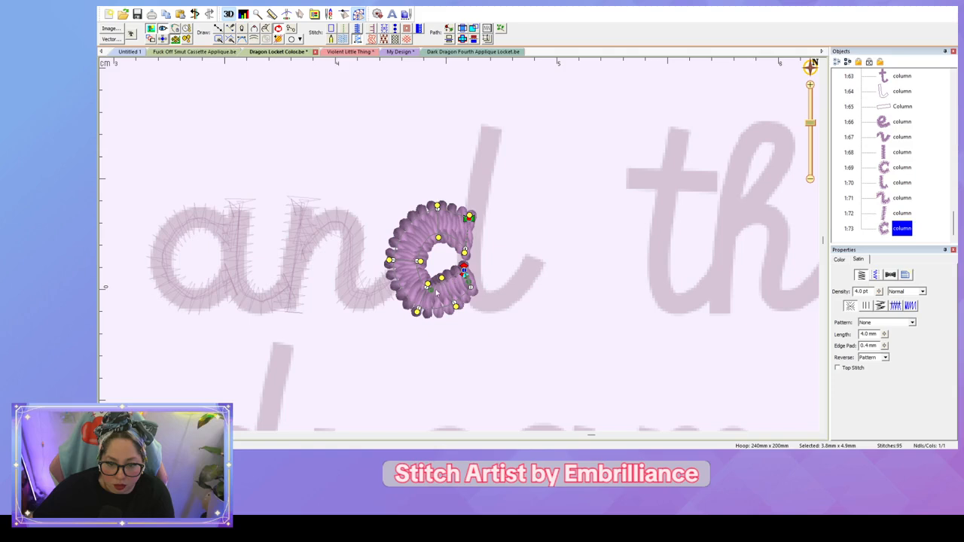
{"action": "left_click_drag", "start_coordinate": [431, 287], "coordinate": [442, 294]}
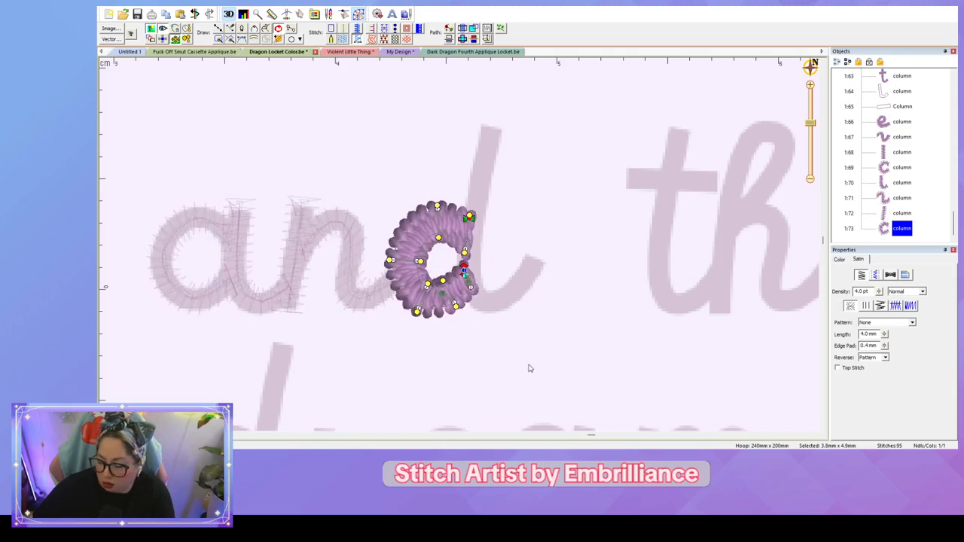
{"action": "left_click", "coordinate": [557, 367]}
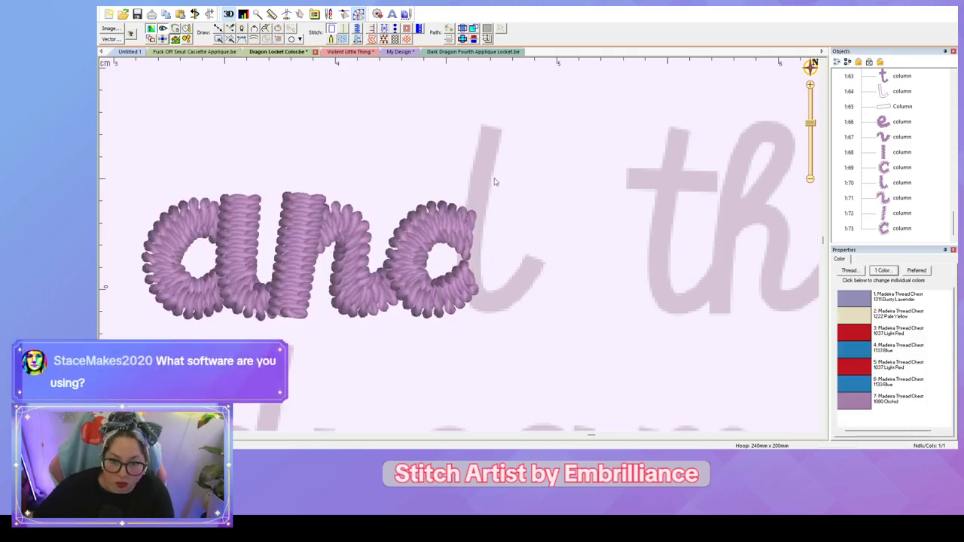
Step: Digitize the tall stem and curved tail of the "d" in "and" as one satin column about 4.3 × 8.8 mm
{"action": "left_click", "coordinate": [481, 124]}
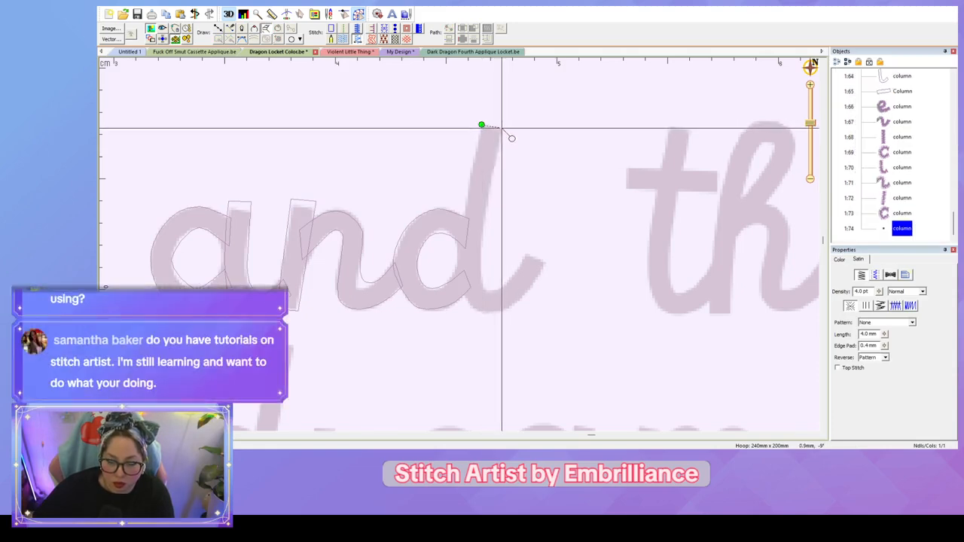
{"action": "left_click", "coordinate": [501, 127]}
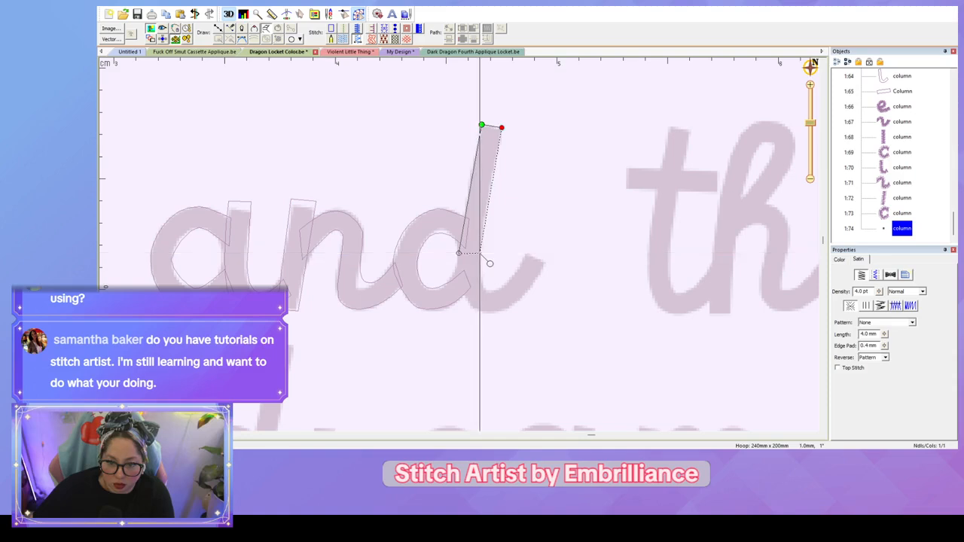
{"action": "left_click", "coordinate": [480, 253]}
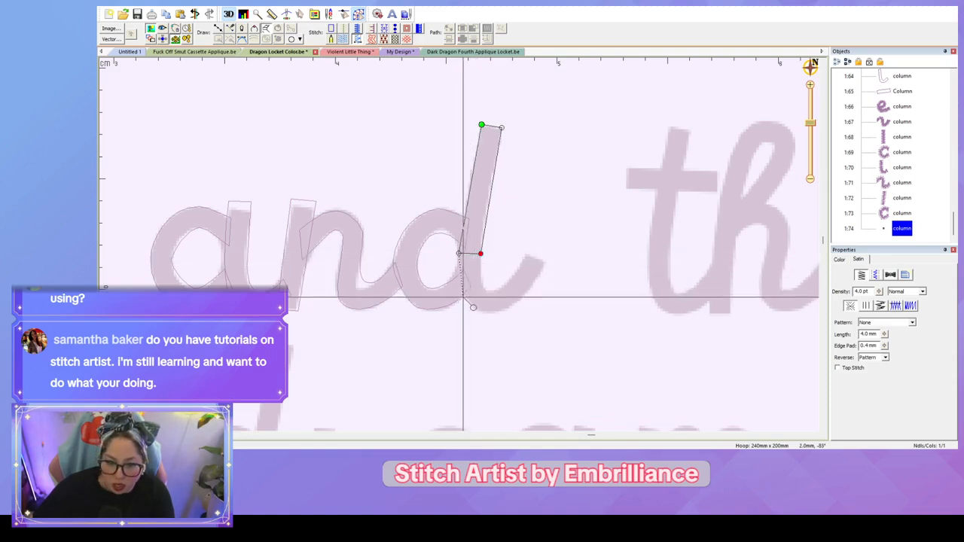
{"action": "left_click", "coordinate": [464, 295]}
{"action": "left_click", "coordinate": [482, 286]}
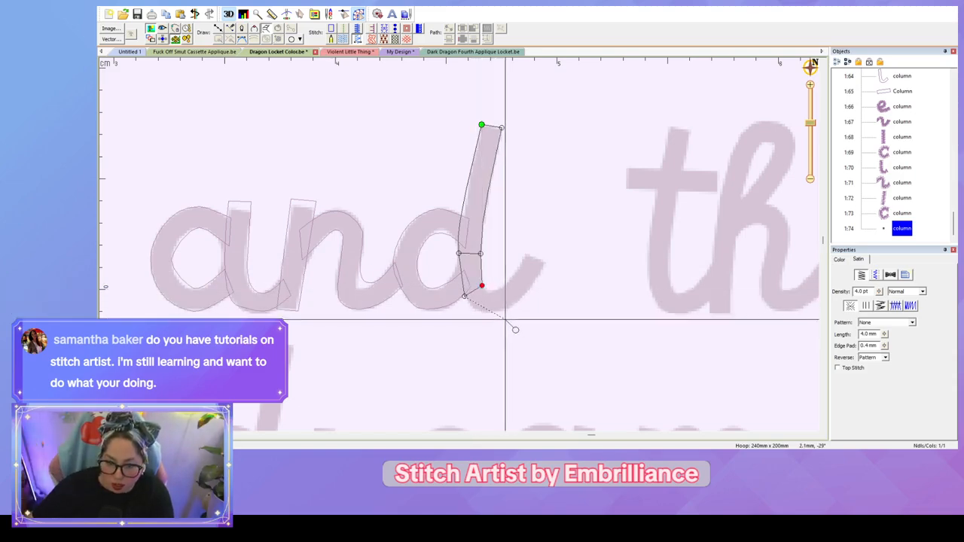
{"action": "left_click", "coordinate": [490, 308]}
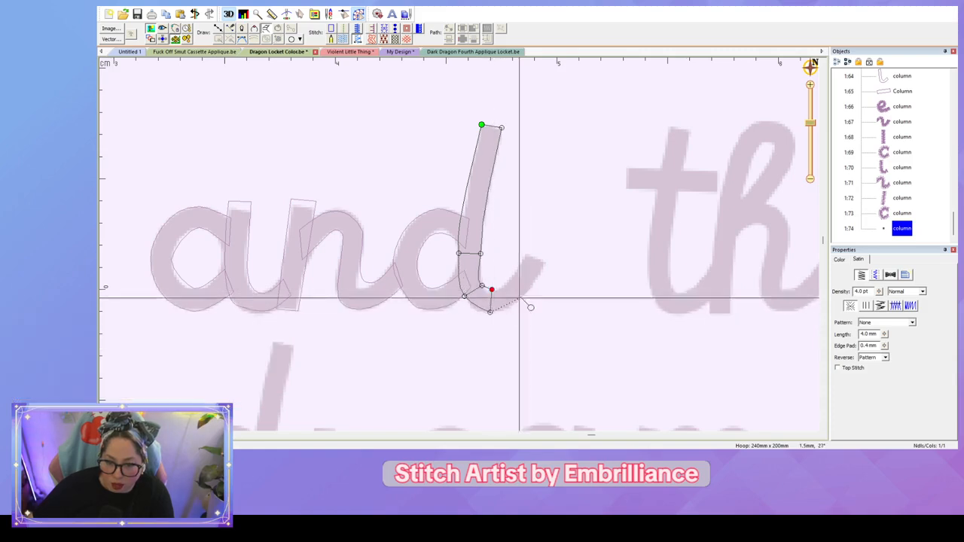
{"action": "left_click", "coordinate": [532, 284]}
{"action": "left_click", "coordinate": [515, 275]}
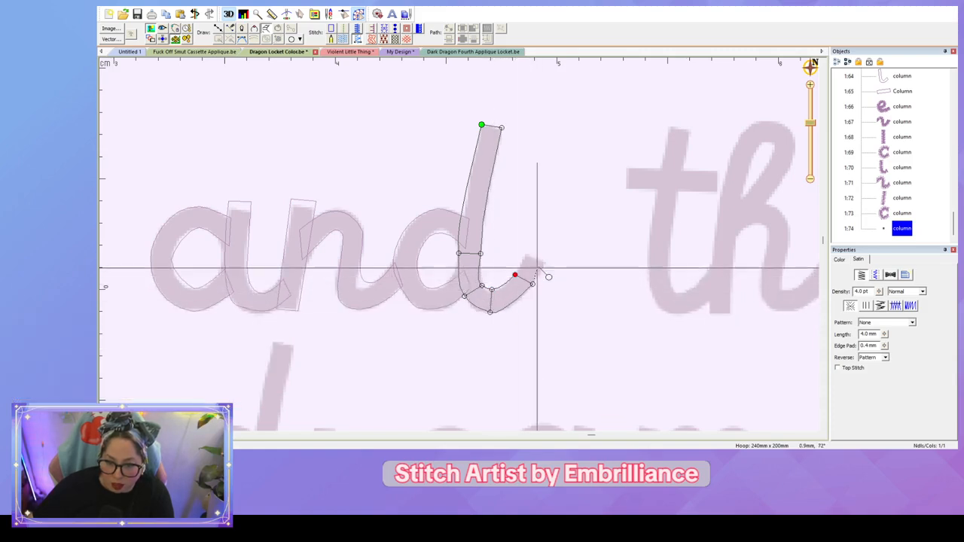
{"action": "left_click", "coordinate": [545, 262]}
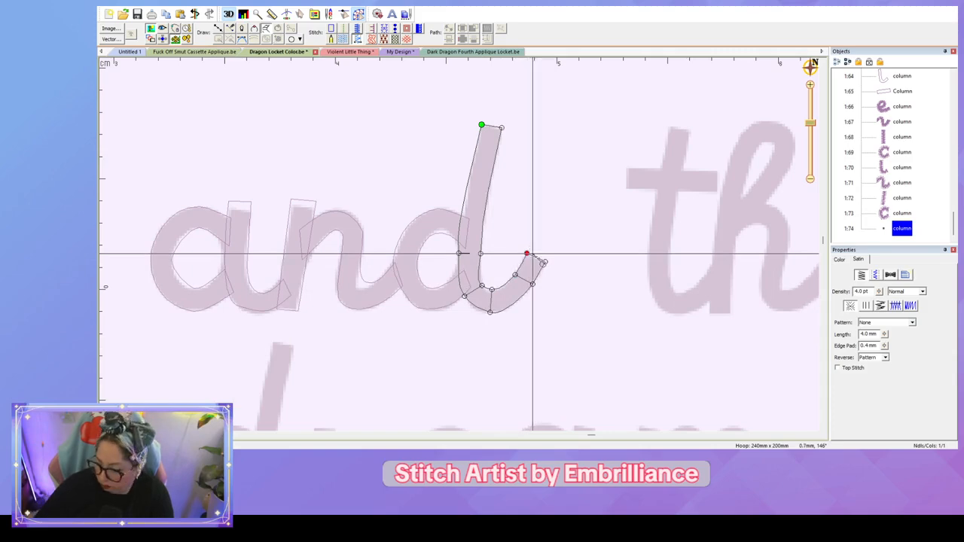
{"action": "key", "text": "Return"}
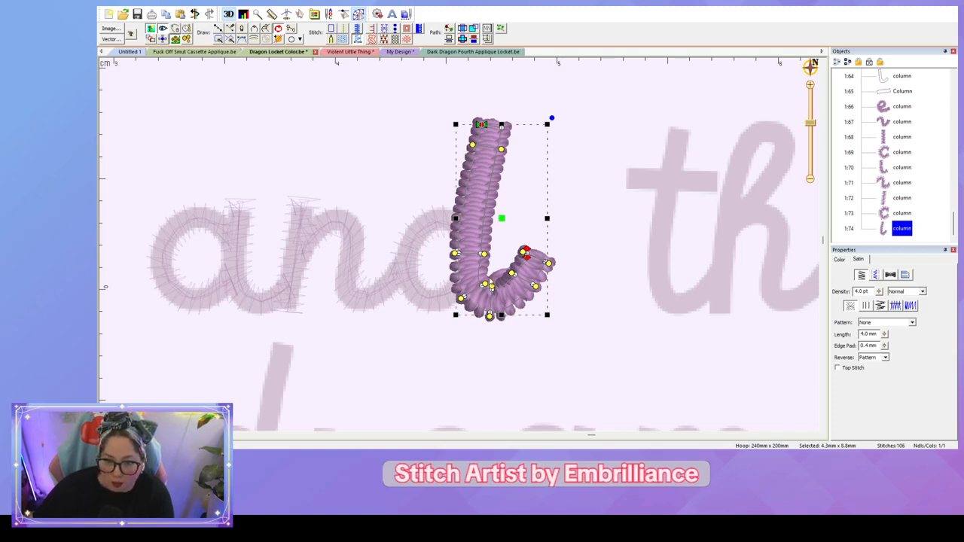
Step: Refine the tail end and the inner and outer nodes of the "d" stem's lower bend to smooth the stitches, and deselect the column
{"action": "left_click_drag", "start_coordinate": [523, 252], "coordinate": [521, 255]}
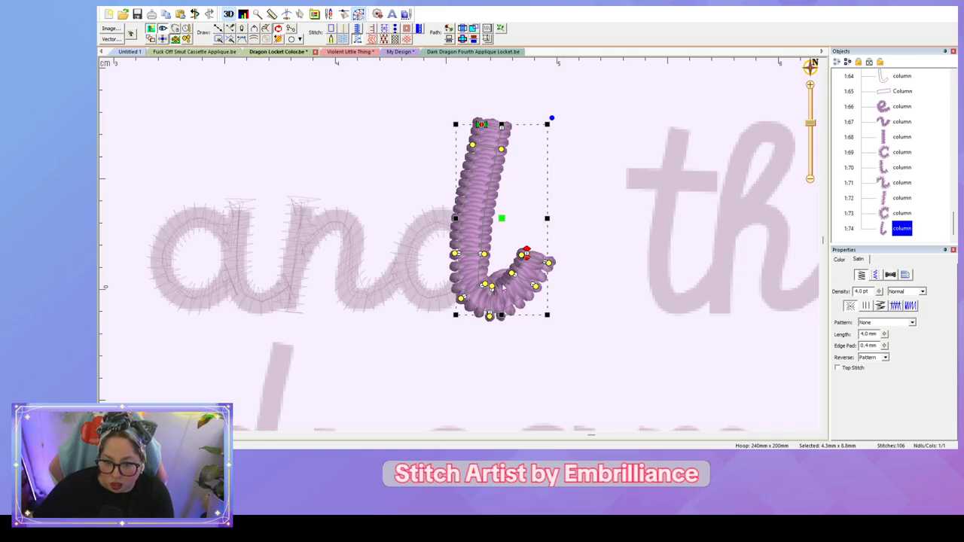
{"action": "left_click_drag", "start_coordinate": [499, 289], "coordinate": [518, 279]}
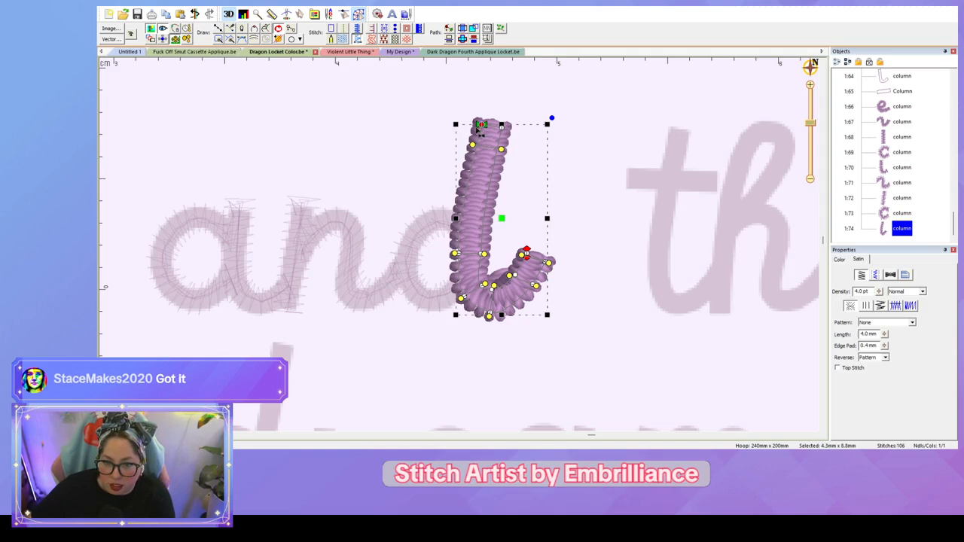
{"action": "left_click_drag", "start_coordinate": [478, 128], "coordinate": [470, 220]}
{"action": "left_click", "coordinate": [434, 223]}
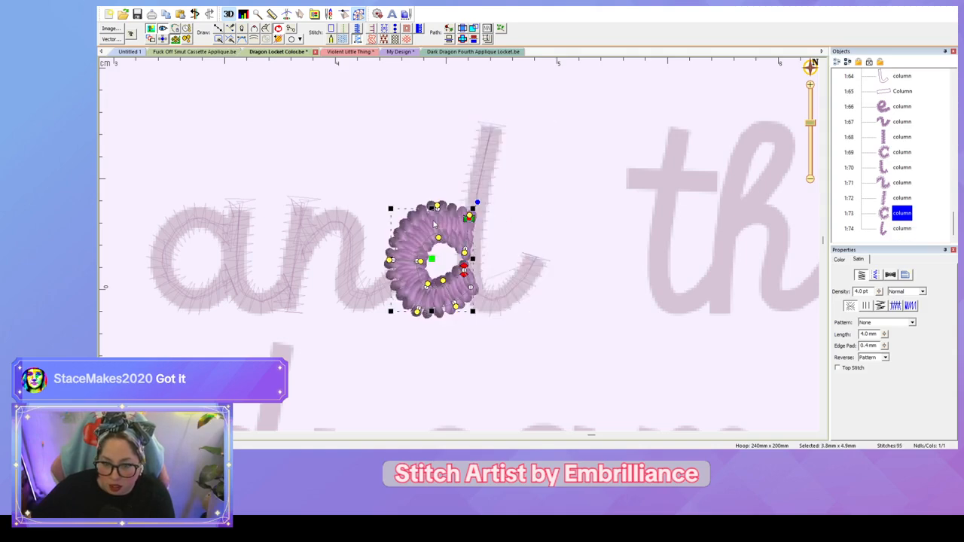
{"action": "left_click", "coordinate": [519, 243]}
{"action": "left_click", "coordinate": [509, 291]}
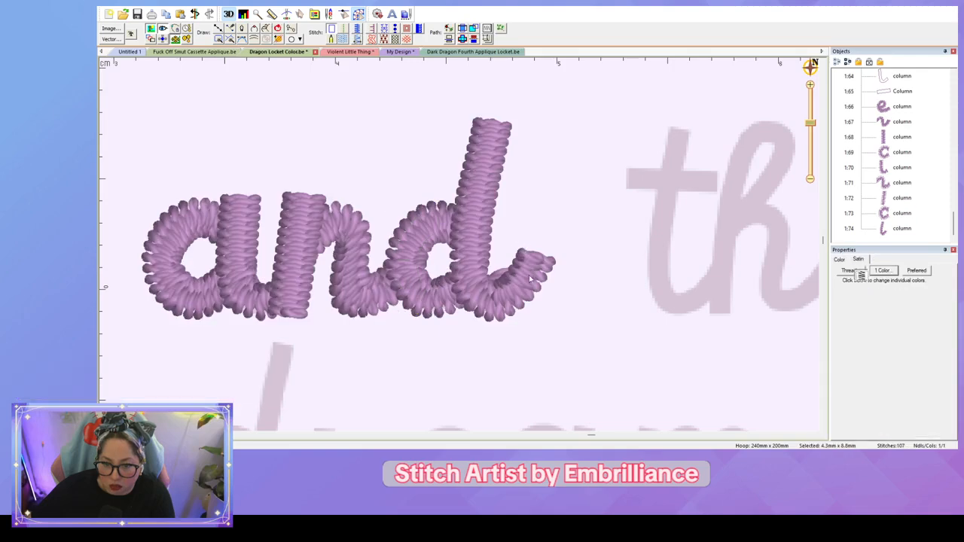
{"action": "left_click_drag", "start_coordinate": [496, 287], "coordinate": [537, 294]}
{"action": "left_click", "coordinate": [567, 300]}
{"action": "left_click", "coordinate": [538, 288]}
{"action": "left_click", "coordinate": [564, 304]}
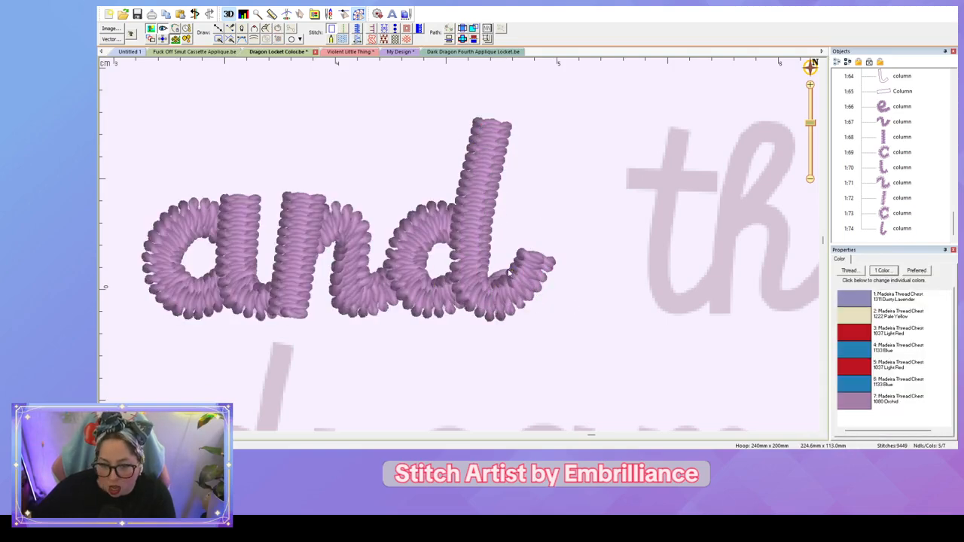
{"action": "left_click", "coordinate": [488, 302]}
{"action": "left_click", "coordinate": [581, 313]}
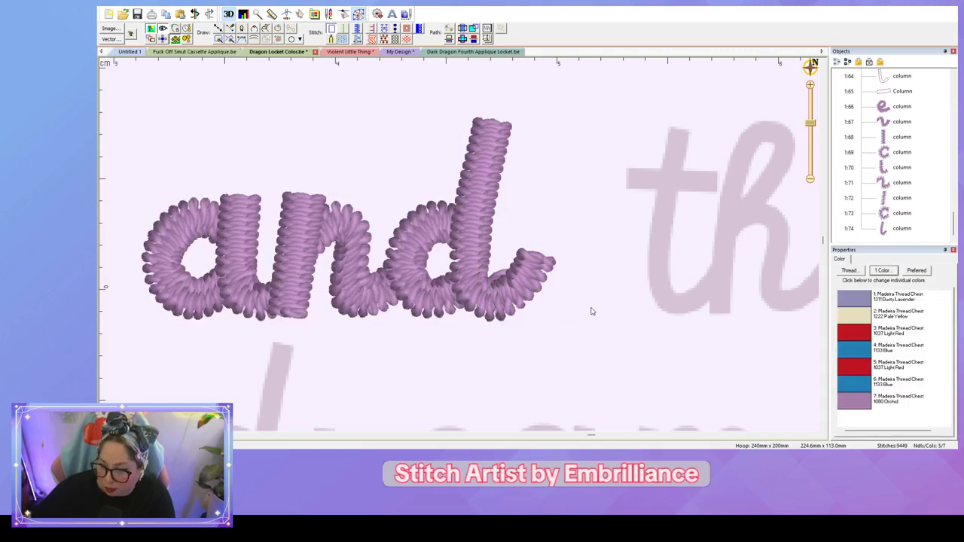
Step: Select all six columns of "and", enlarge them to about 35.9 × 17.3 mm and move the word up and left in the right heart
{"action": "scroll", "coordinate": [591, 311], "scroll_direction": "down", "scroll_amount": 5}
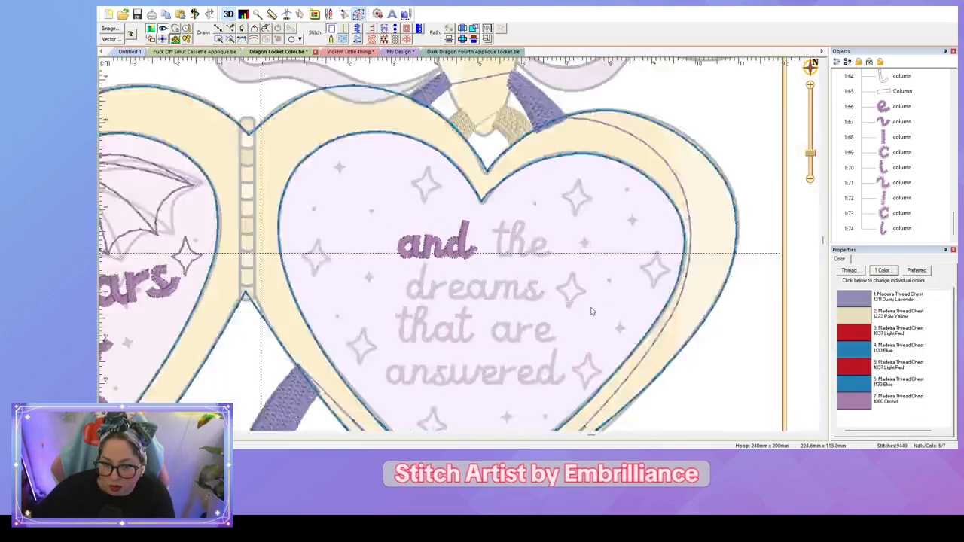
{"action": "scroll", "coordinate": [591, 311], "scroll_direction": "up", "scroll_amount": 1}
{"action": "left_click", "coordinate": [893, 154]}
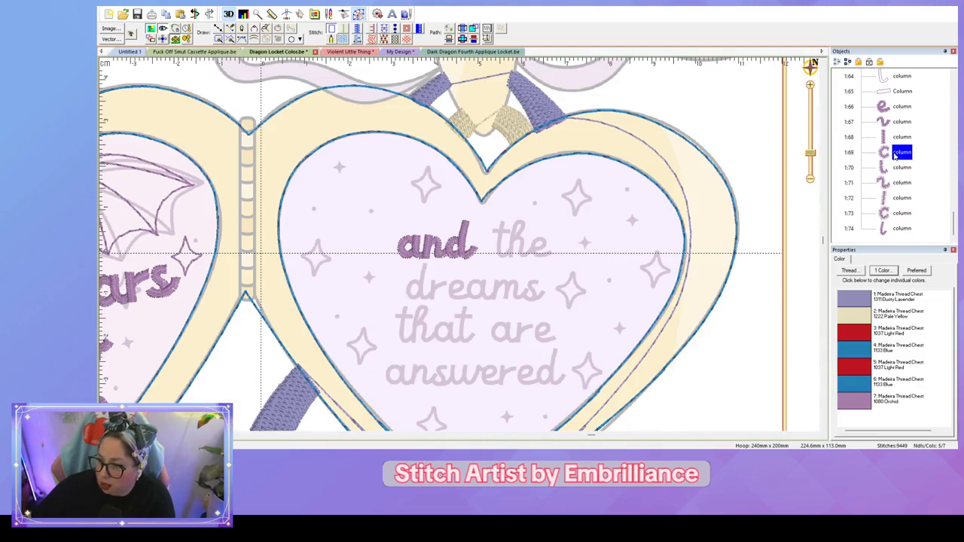
{"action": "left_click", "coordinate": [892, 229], "text": "shift"}
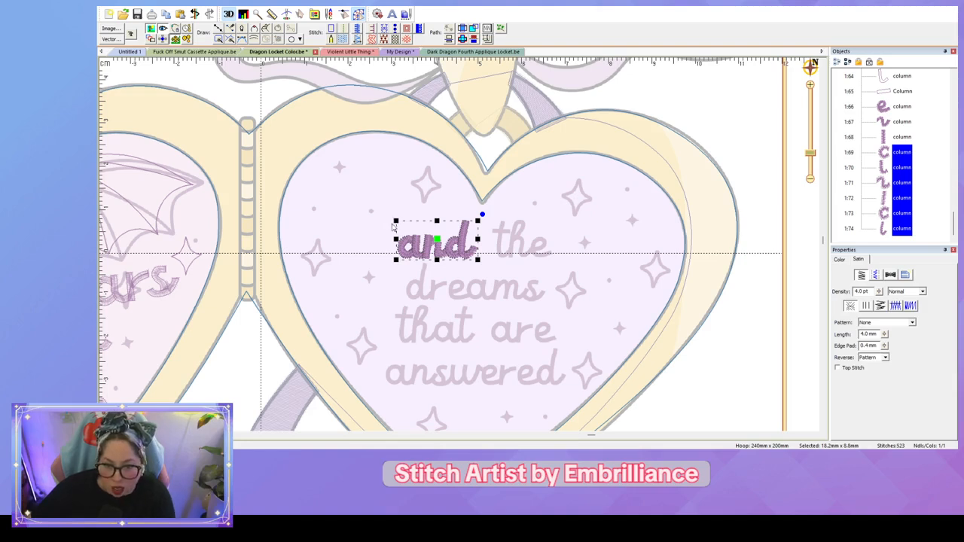
{"action": "left_click_drag", "start_coordinate": [396, 220], "coordinate": [336, 201]}
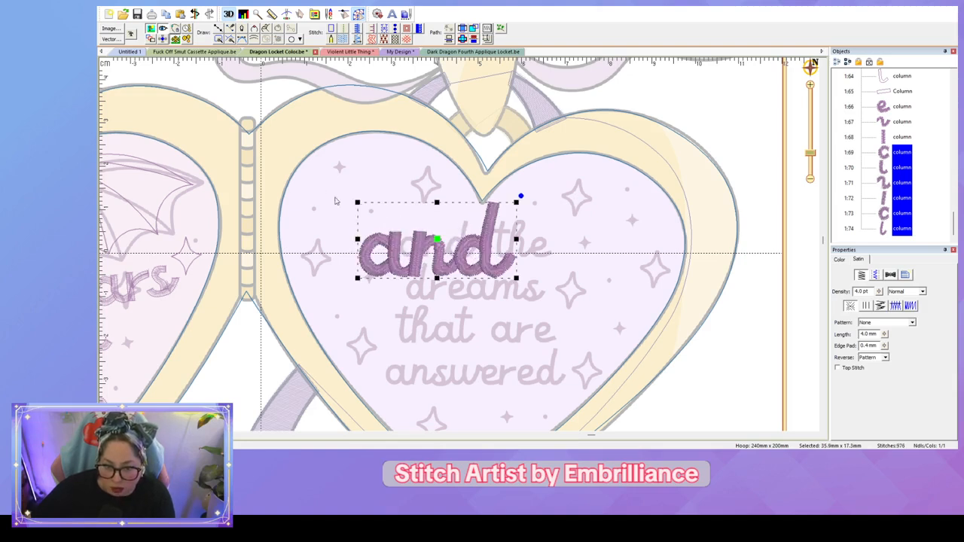
{"action": "left_click_drag", "start_coordinate": [441, 242], "coordinate": [389, 218]}
{"action": "left_click", "coordinate": [557, 218]}
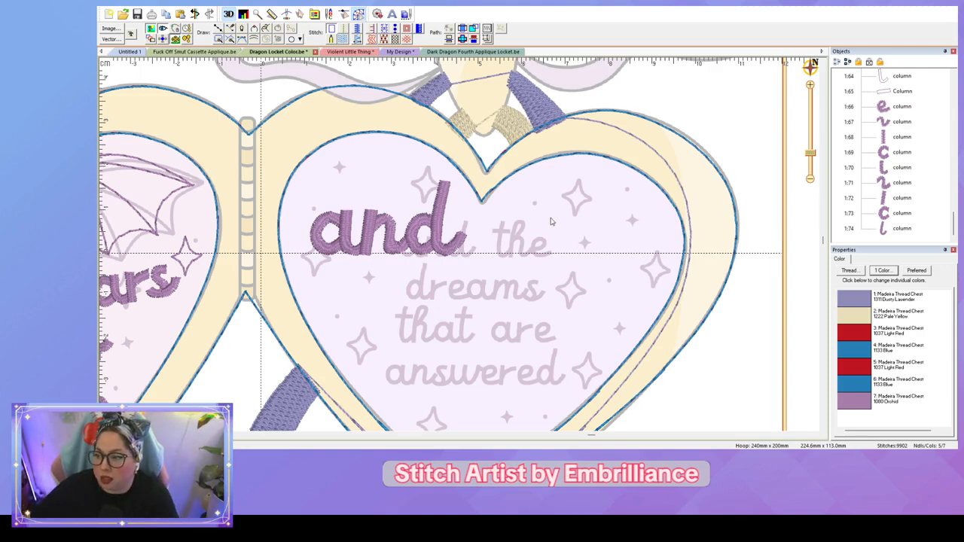
Step: Select the satin columns of the word "the" in the left heart and duplicate them
{"action": "scroll", "coordinate": [928, 165], "scroll_direction": "up", "scroll_amount": 6}
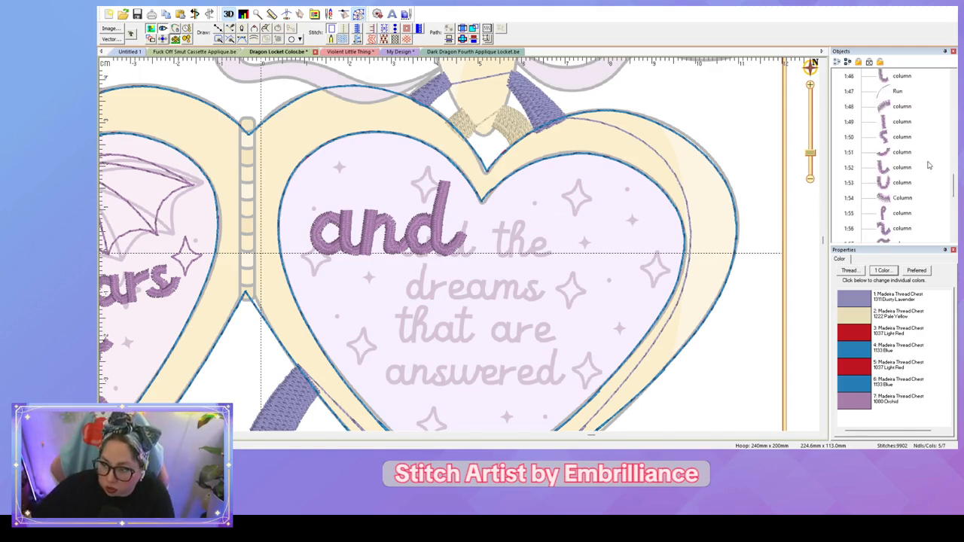
{"action": "scroll", "coordinate": [929, 165], "scroll_direction": "up", "scroll_amount": 9}
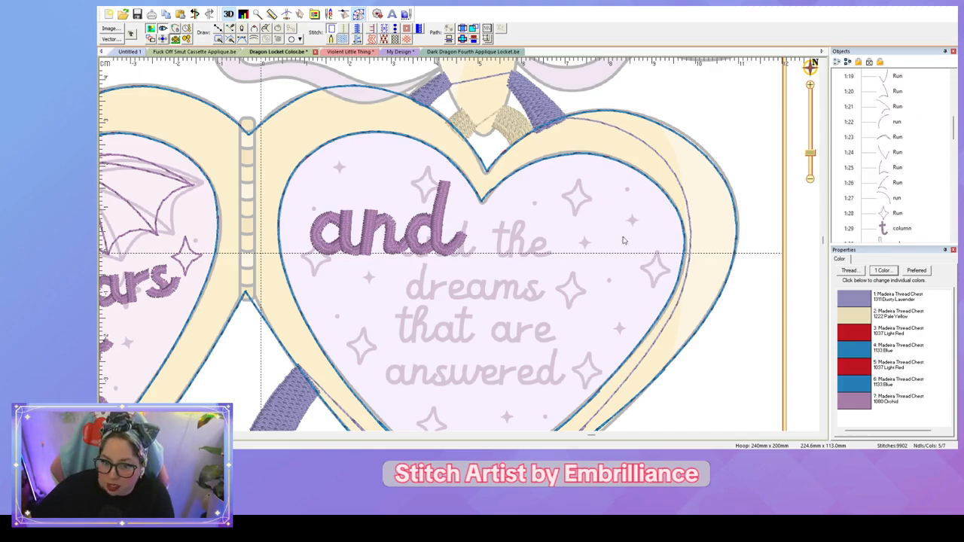
{"action": "left_click_drag", "start_coordinate": [603, 273], "coordinate": [801, 242]}
{"action": "left_click", "coordinate": [188, 291]}
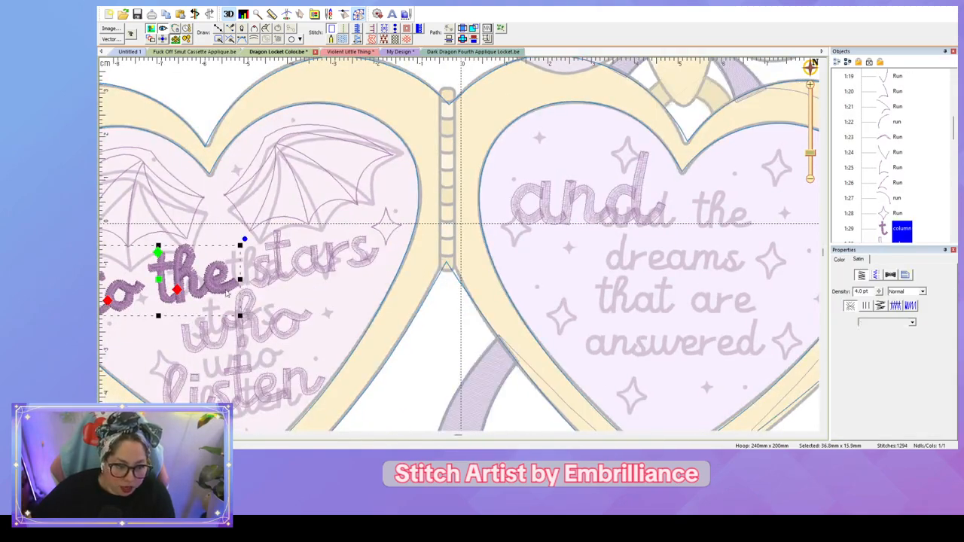
{"action": "left_click", "coordinate": [920, 210]}
{"action": "scroll", "coordinate": [920, 210], "scroll_direction": "down", "scroll_amount": 3}
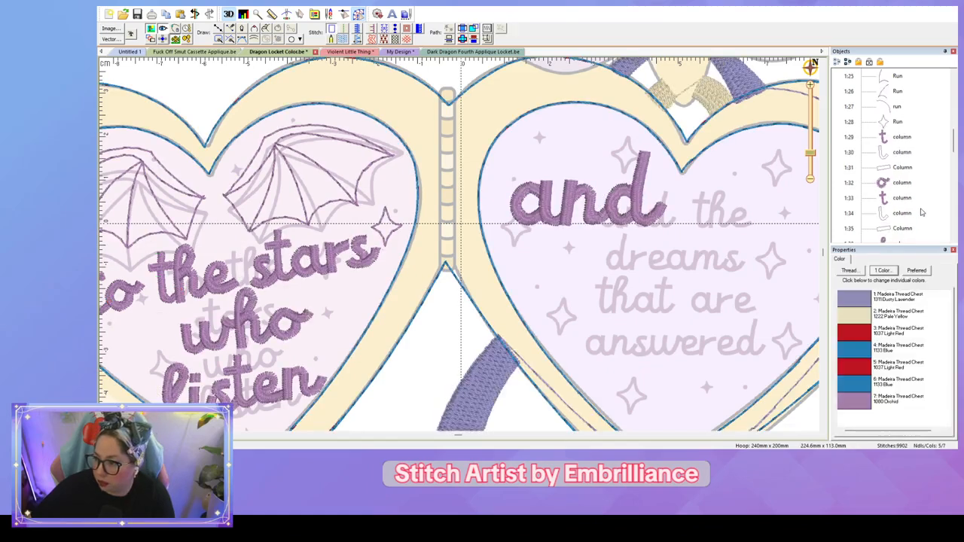
{"action": "left_click", "coordinate": [902, 156]}
{"action": "left_click", "coordinate": [901, 227], "text": "shift"}
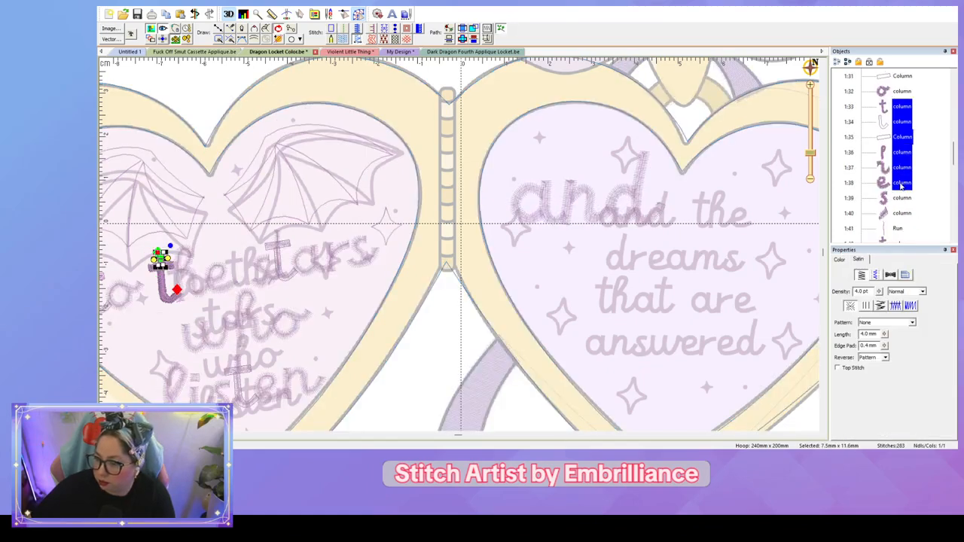
{"action": "key", "text": "ctrl+v"}
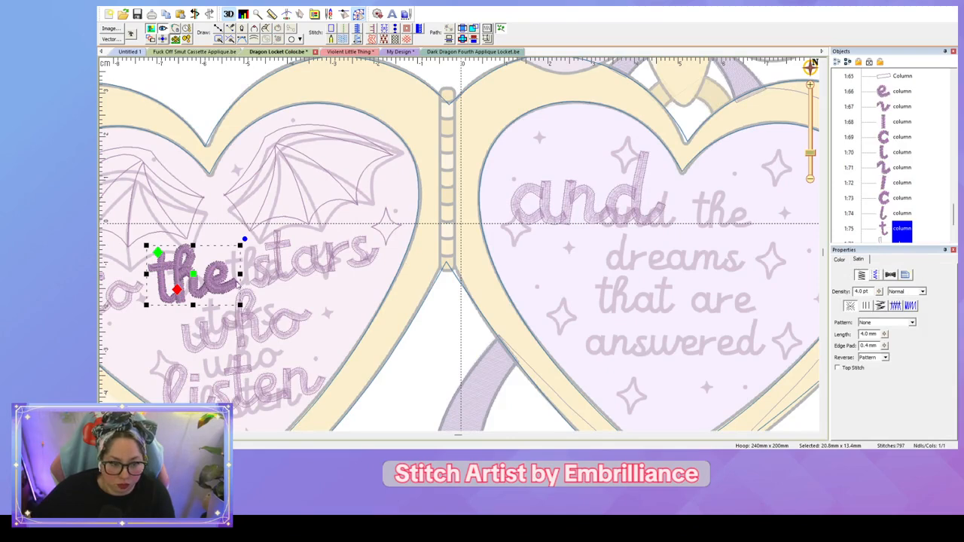
Step: Place the copied "the" level beside "and" in the right heart, enlarge it to about 20.3 × 13.3 mm and deselect it
{"action": "left_click_drag", "start_coordinate": [193, 275], "coordinate": [737, 202]}
{"action": "left_click_drag", "start_coordinate": [788, 168], "coordinate": [793, 181]}
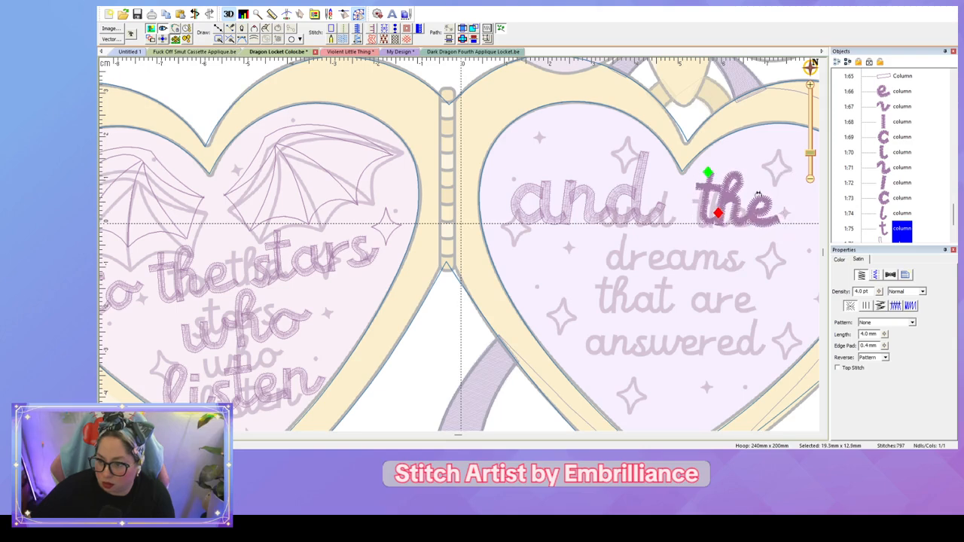
{"action": "left_click_drag", "start_coordinate": [737, 200], "coordinate": [731, 204]}
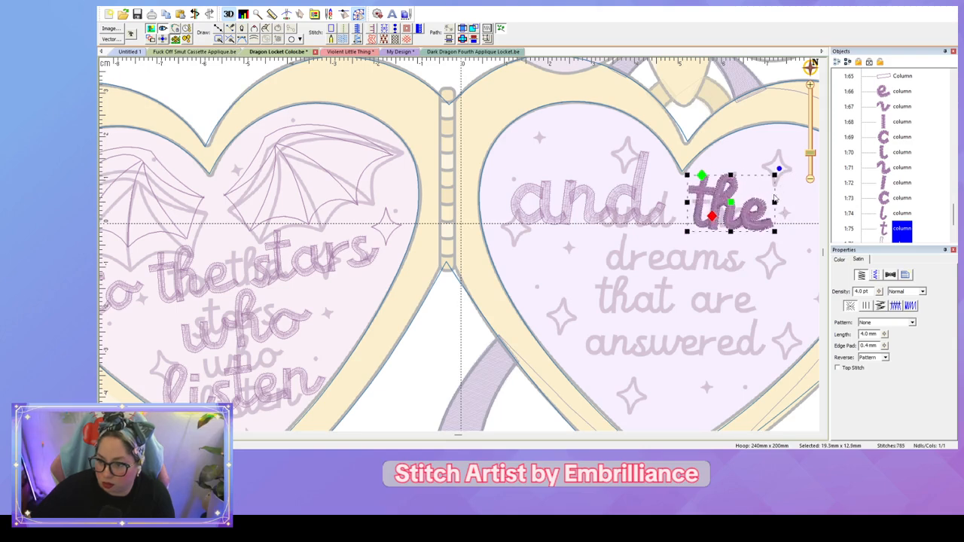
{"action": "scroll", "coordinate": [782, 187], "scroll_direction": "up", "scroll_amount": 3}
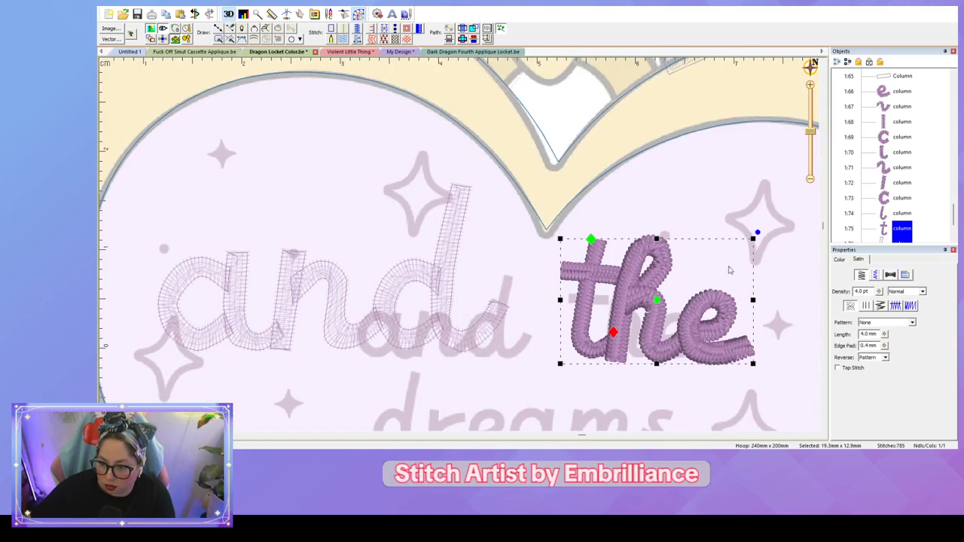
{"action": "left_click_drag", "start_coordinate": [756, 238], "coordinate": [752, 233]}
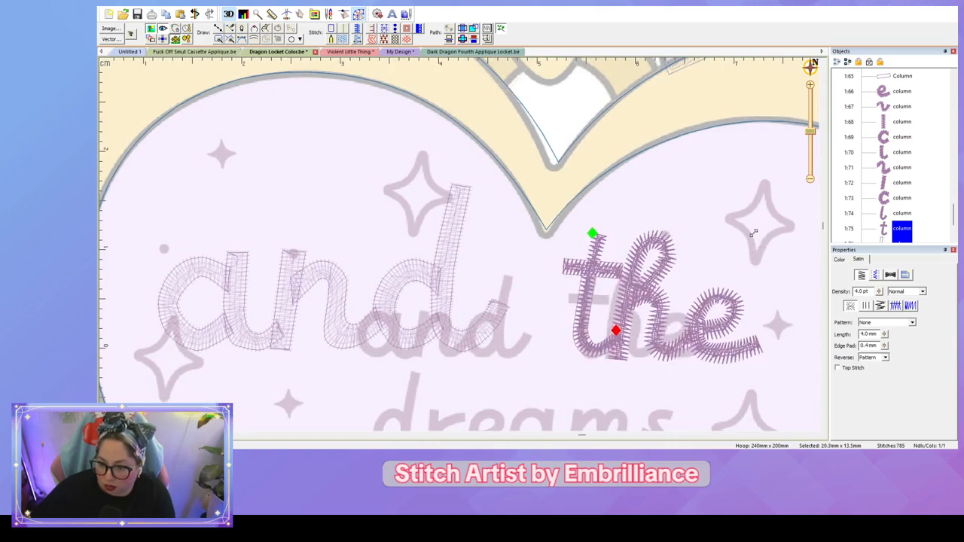
{"action": "left_click", "coordinate": [699, 201]}
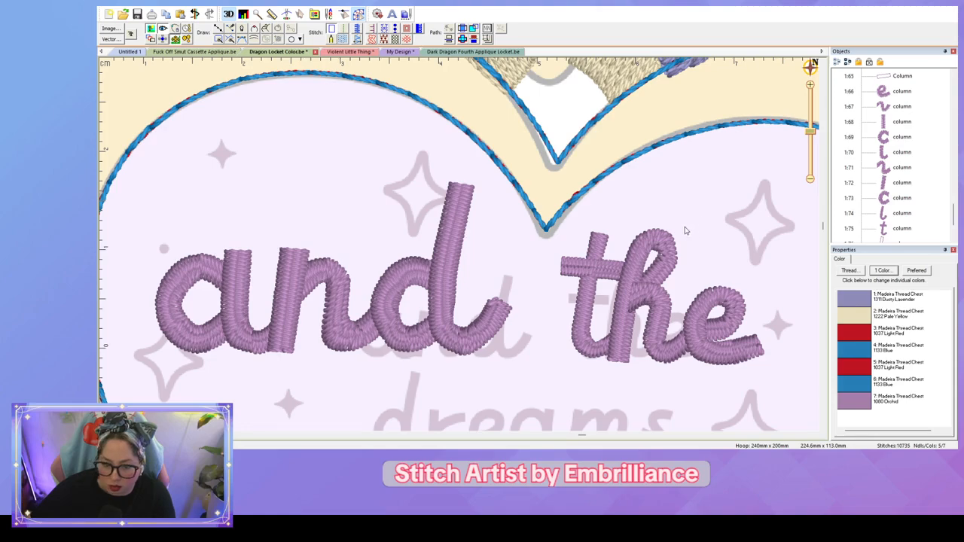
Step: Widen the word "the" in the right heart slightly to about 21.7 × 13.5 mm and deselect it
{"action": "scroll", "coordinate": [683, 243], "scroll_direction": "down", "scroll_amount": 5}
{"action": "scroll", "coordinate": [684, 242], "scroll_direction": "up", "scroll_amount": 2}
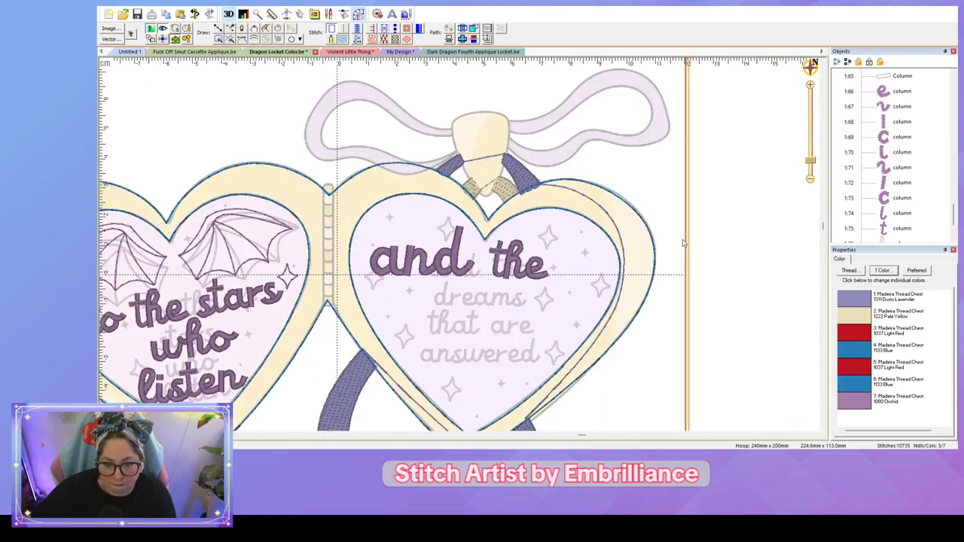
{"action": "left_click", "coordinate": [552, 278]}
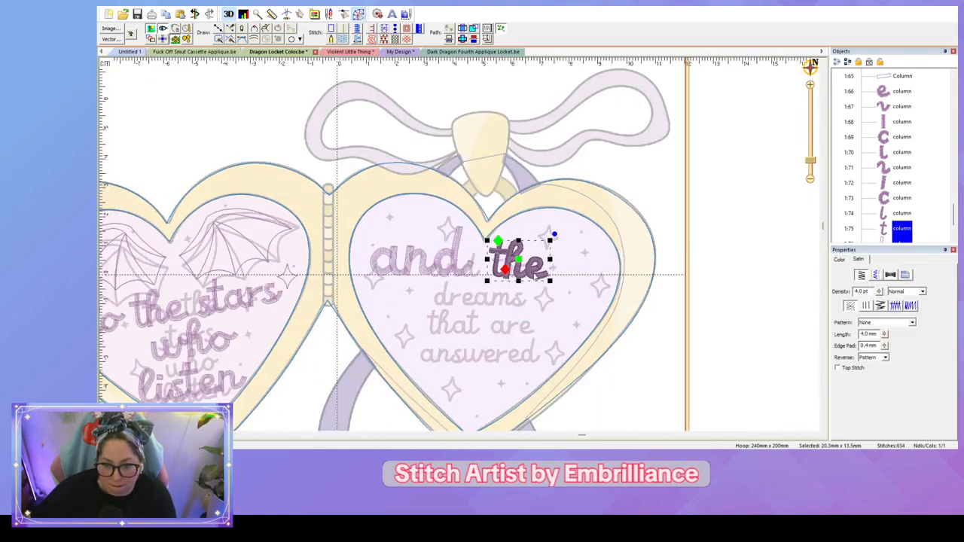
{"action": "left_click_drag", "start_coordinate": [550, 259], "coordinate": [553, 258]}
{"action": "left_click", "coordinate": [600, 271]}
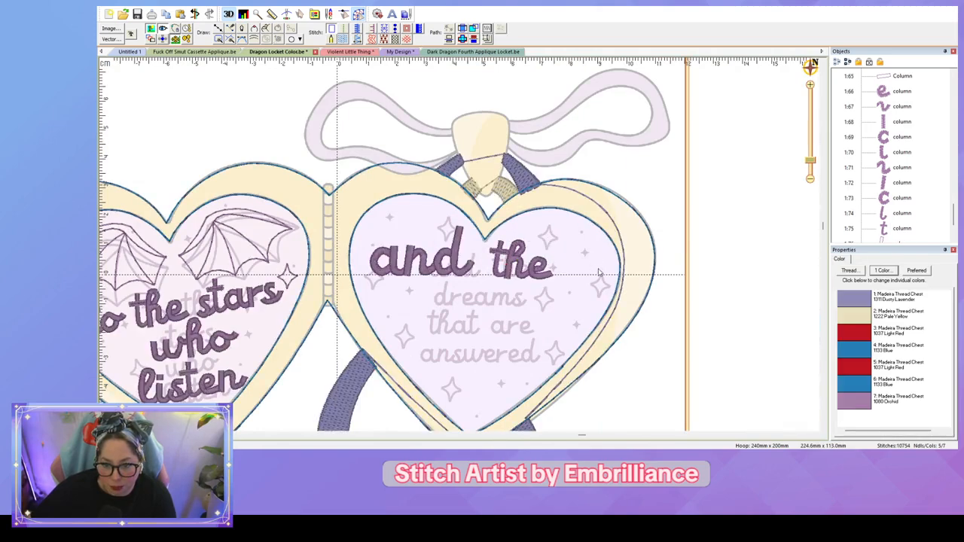
Step: Digitize the bowl of the "d" in "dreams" as a satin column about 3.7 × 4.9 mm and adjust its outer curve
{"action": "scroll", "coordinate": [599, 271], "scroll_direction": "up", "scroll_amount": 2}
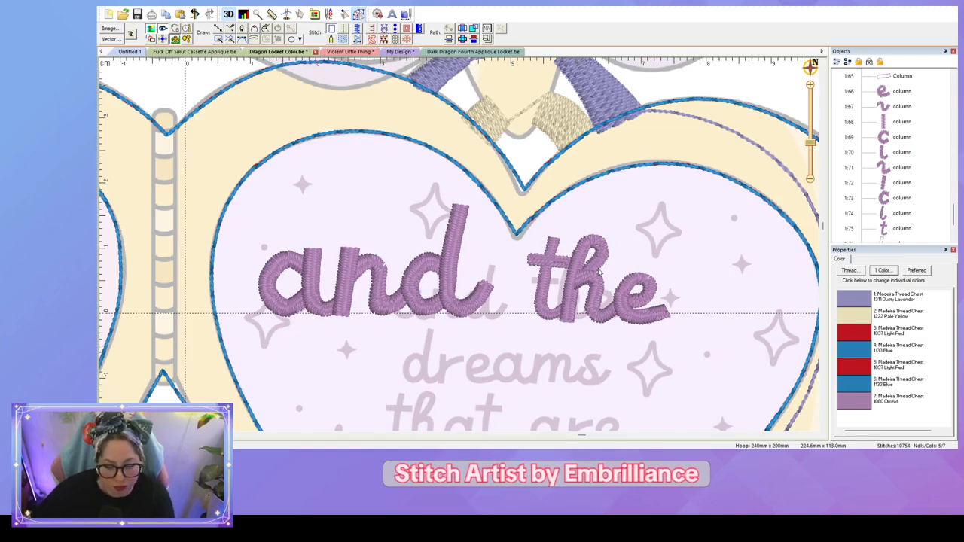
{"action": "left_click_drag", "start_coordinate": [669, 307], "coordinate": [722, 235]}
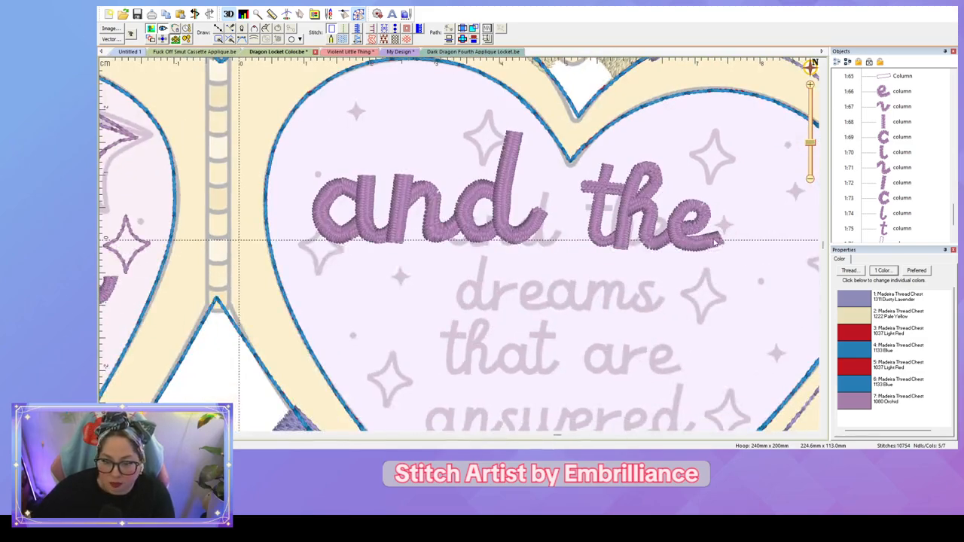
{"action": "scroll", "coordinate": [557, 253], "scroll_direction": "up", "scroll_amount": 2}
{"action": "scroll", "coordinate": [570, 260], "scroll_direction": "down", "scroll_amount": 3}
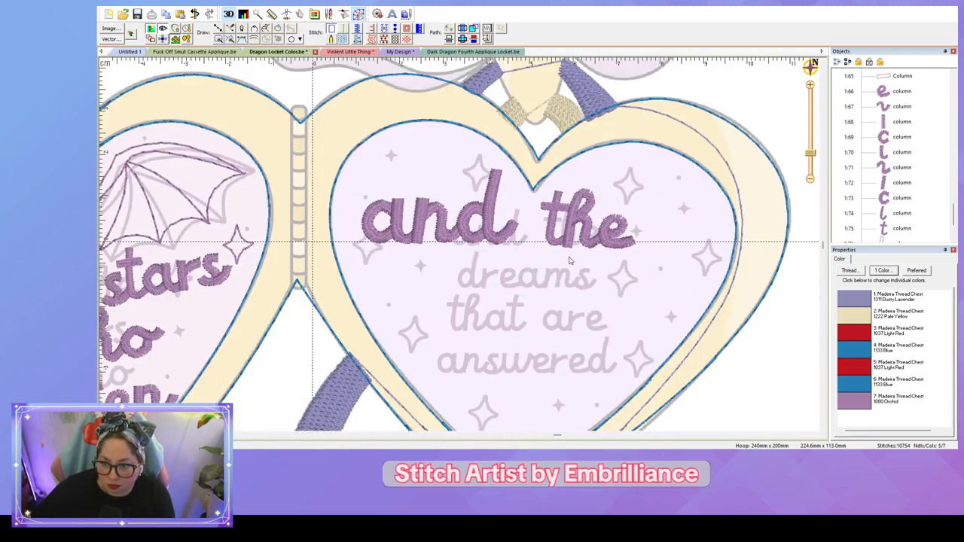
{"action": "scroll", "coordinate": [569, 260], "scroll_direction": "up", "scroll_amount": 4}
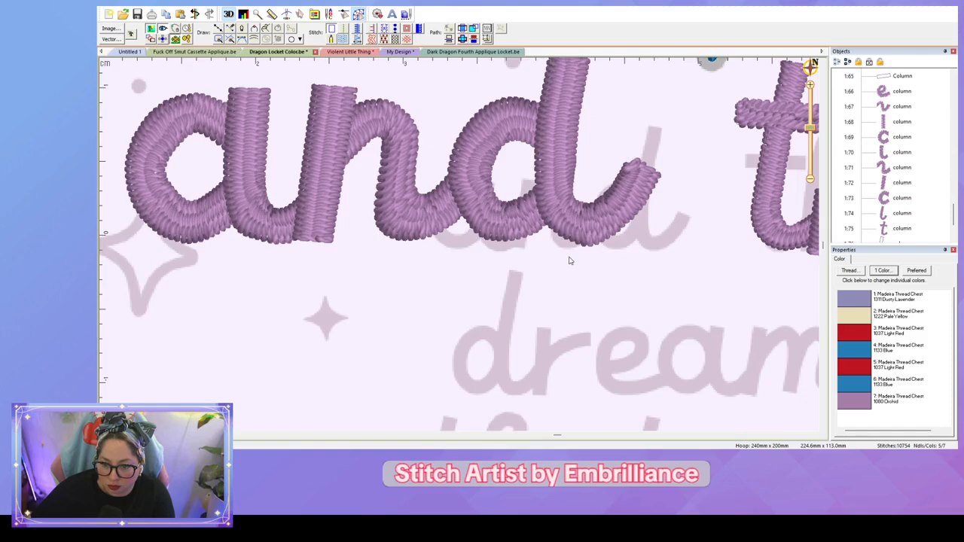
{"action": "left_click_drag", "start_coordinate": [577, 311], "coordinate": [553, 213]}
{"action": "scroll", "coordinate": [559, 233], "scroll_direction": "up", "scroll_amount": 2}
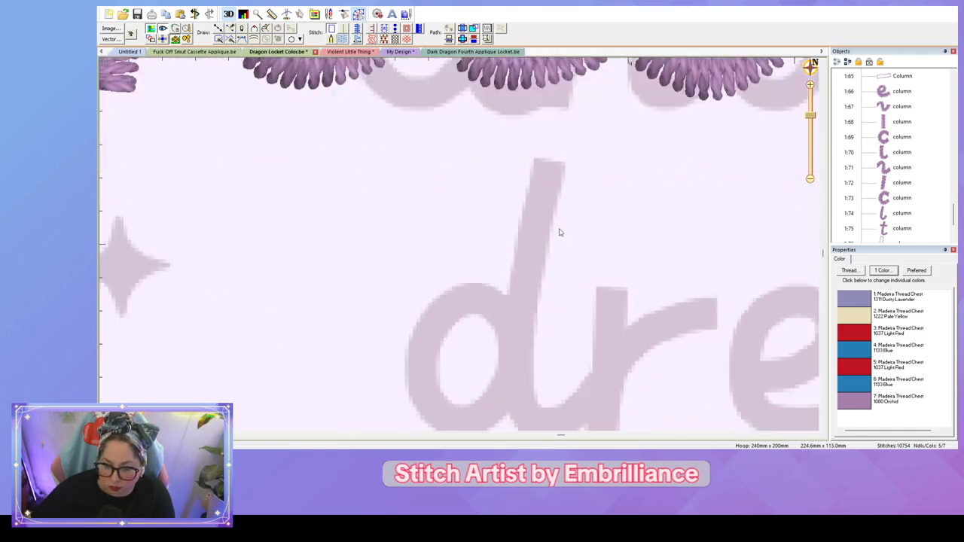
{"action": "left_click_drag", "start_coordinate": [571, 264], "coordinate": [519, 238]}
{"action": "left_click", "coordinate": [450, 264]}
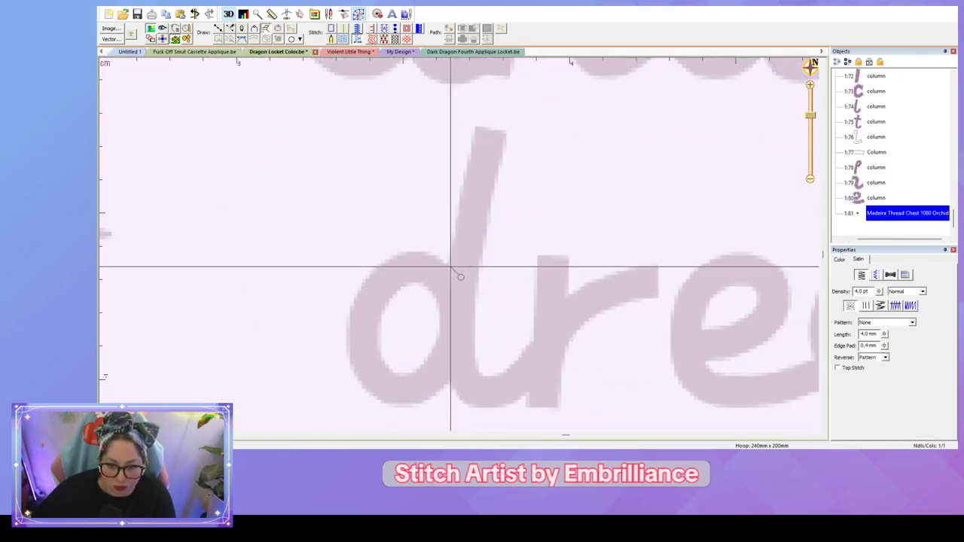
{"action": "left_click", "coordinate": [442, 303]}
{"action": "left_click", "coordinate": [414, 251]}
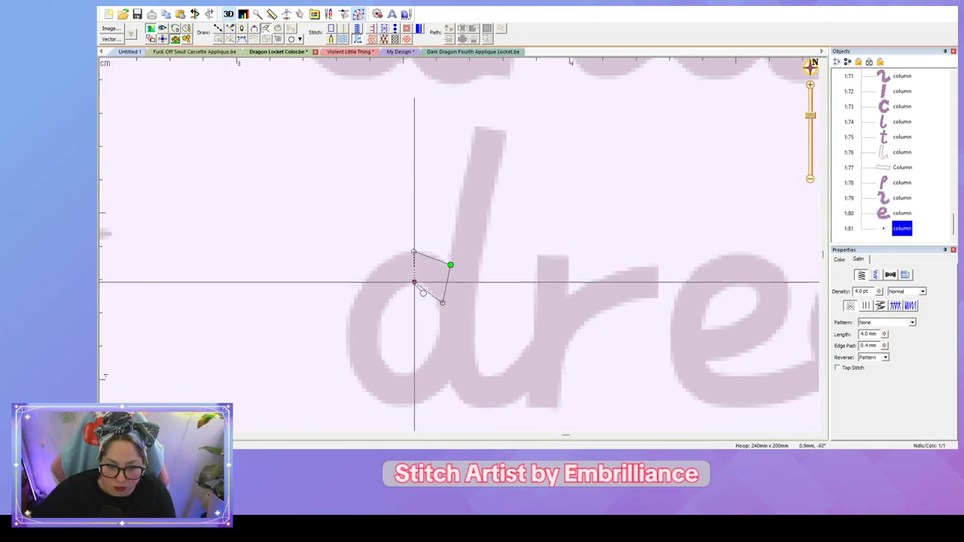
{"action": "left_click", "coordinate": [413, 283]}
{"action": "left_click", "coordinate": [345, 333]}
{"action": "left_click", "coordinate": [379, 332]}
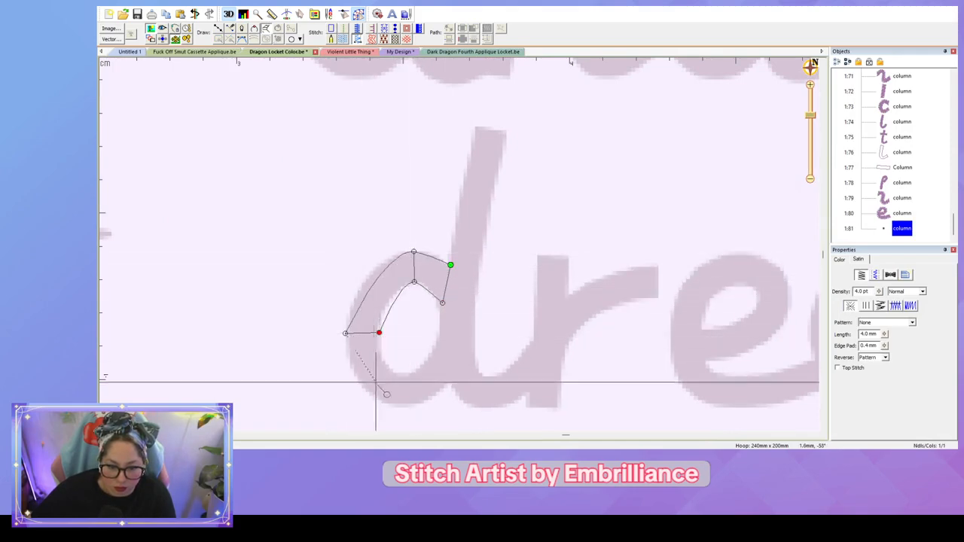
{"action": "left_click", "coordinate": [386, 370]}
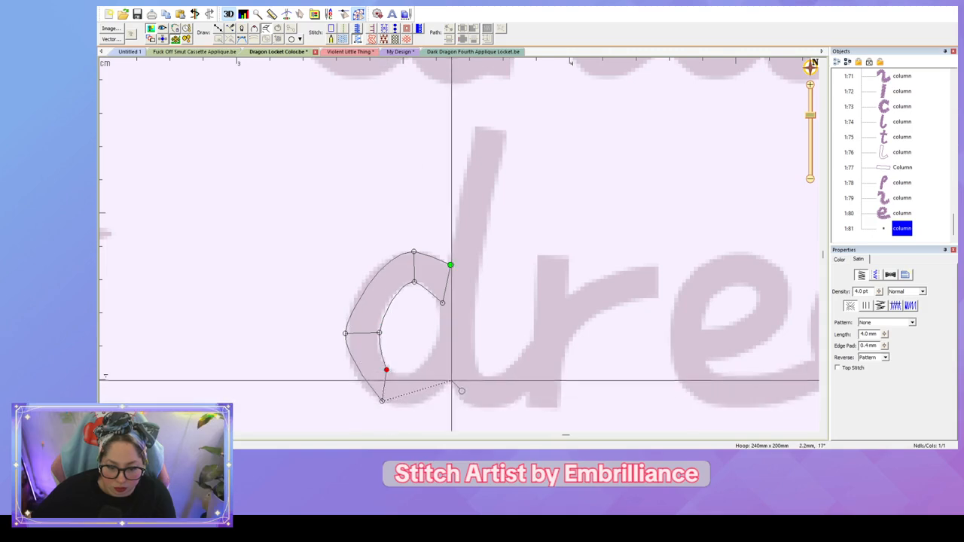
{"action": "left_click", "coordinate": [454, 378]}
{"action": "left_click", "coordinate": [440, 346]}
{"action": "key", "text": "Return"}
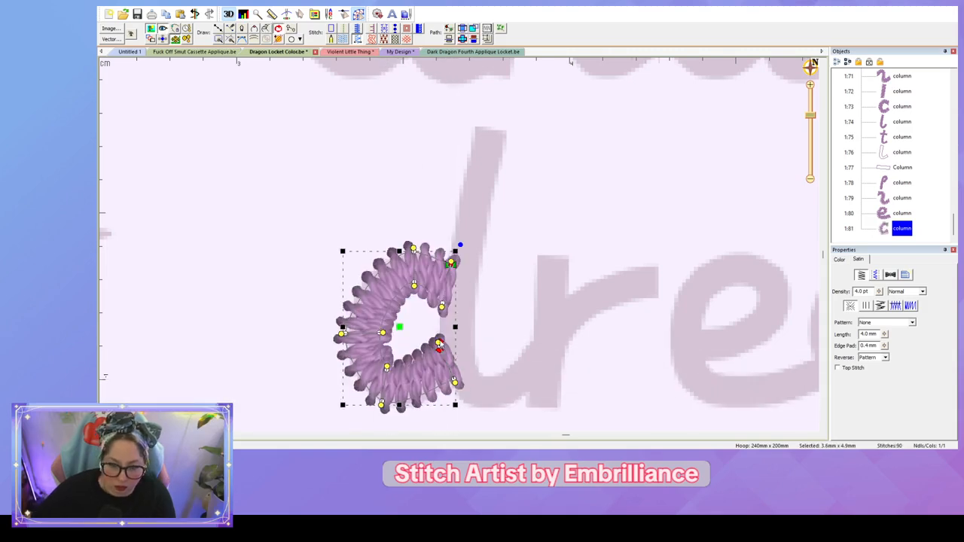
{"action": "left_click_drag", "start_coordinate": [413, 253], "coordinate": [357, 249]}
{"action": "left_click_drag", "start_coordinate": [344, 335], "coordinate": [337, 373]}
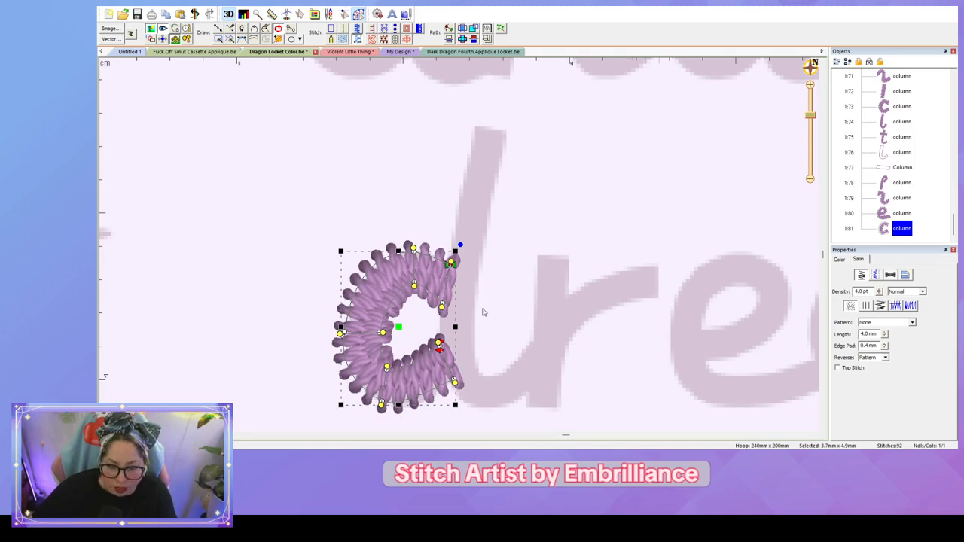
Step: Digitize the stem of the "d" in "dreams" as a satin column about 8.7 mm tall, with the curved tail reaching the "r"
{"action": "left_click", "coordinate": [476, 126]}
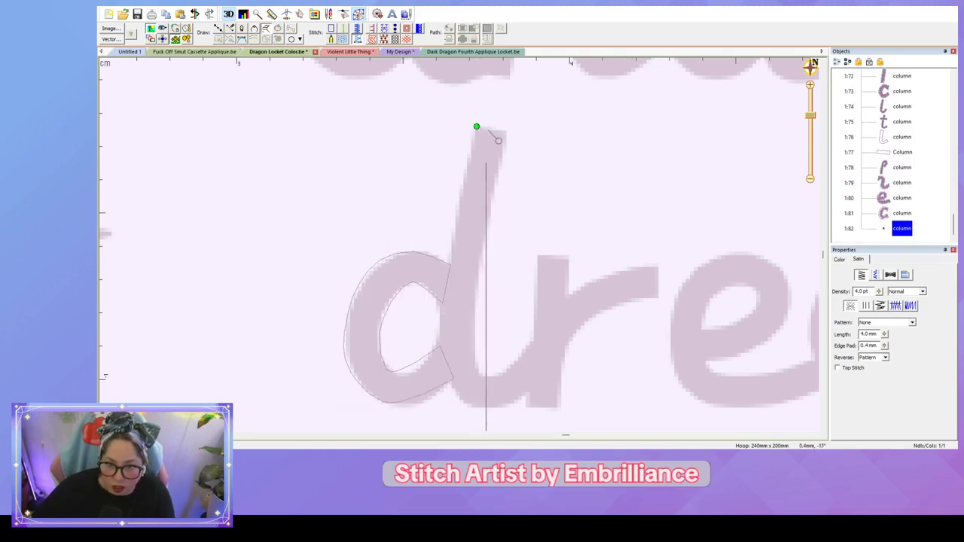
{"action": "left_click", "coordinate": [506, 130]}
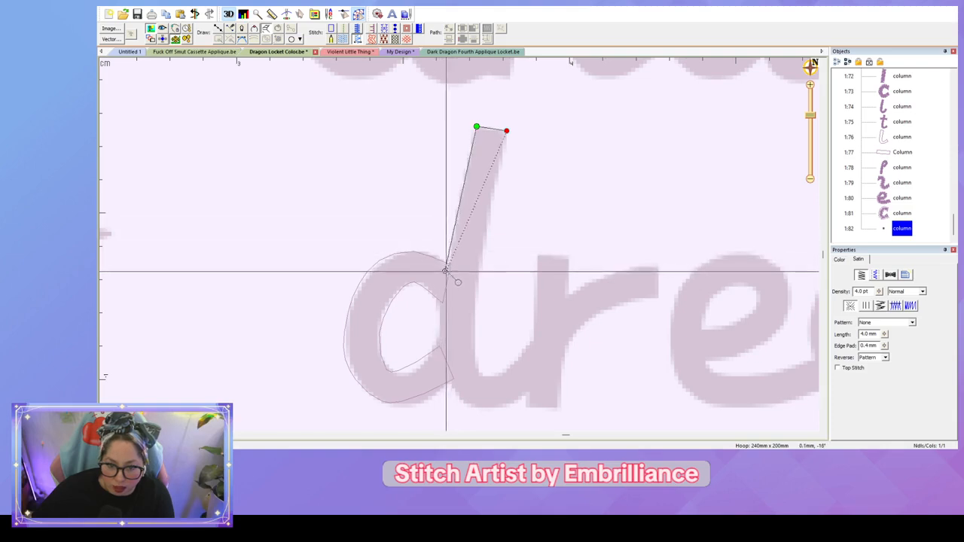
{"action": "left_click", "coordinate": [444, 271]}
{"action": "left_click", "coordinate": [478, 274]}
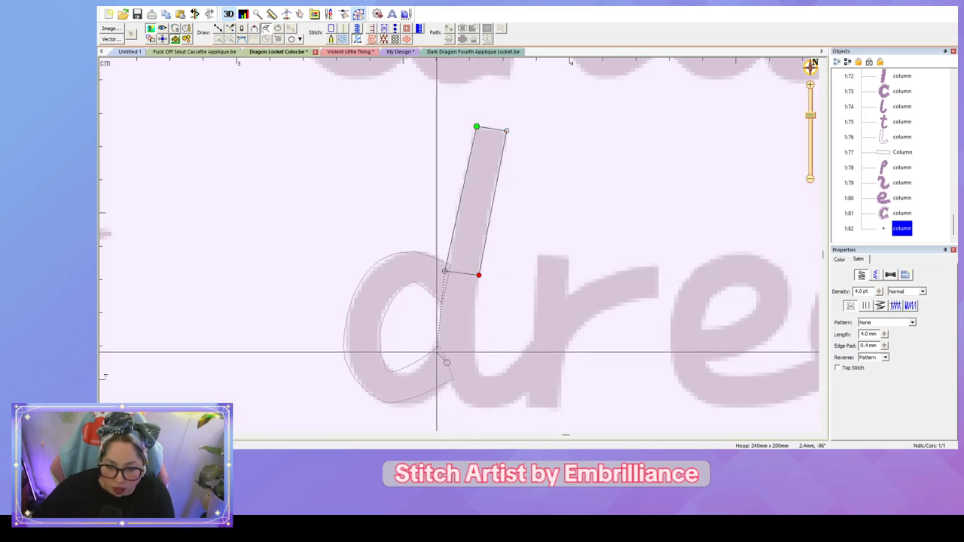
{"action": "left_click", "coordinate": [437, 351]}
{"action": "left_click", "coordinate": [473, 345]}
{"action": "left_click", "coordinate": [476, 372]}
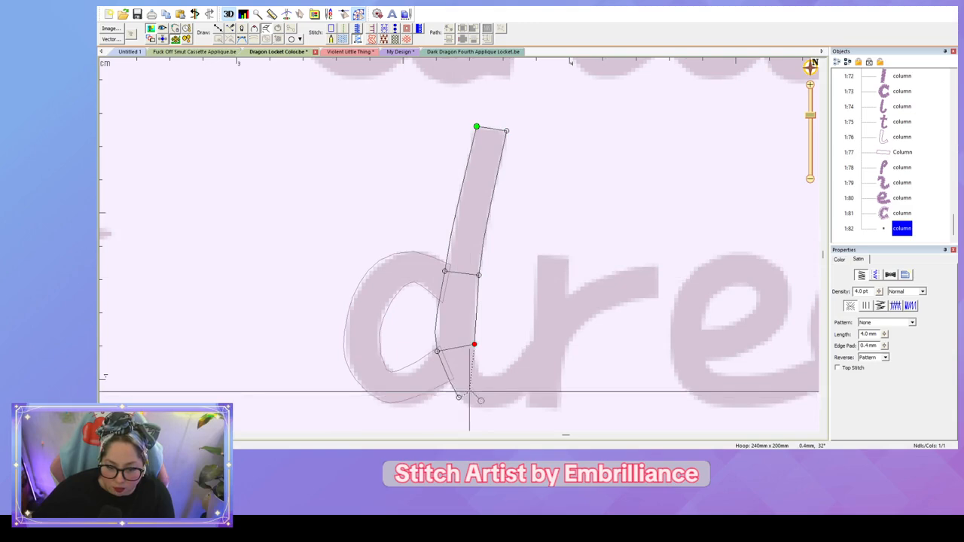
{"action": "left_click", "coordinate": [458, 397]}
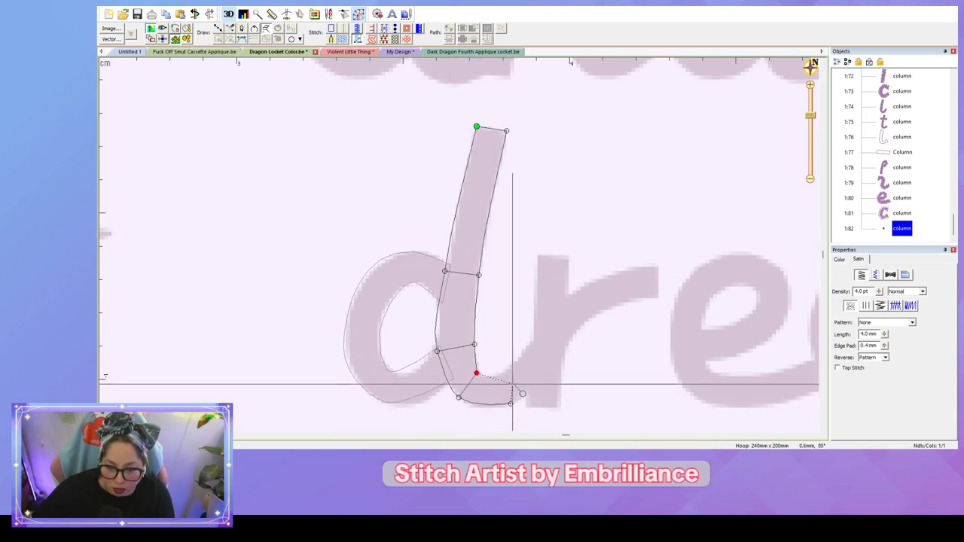
{"action": "left_click", "coordinate": [505, 370]}
{"action": "left_click", "coordinate": [510, 403]}
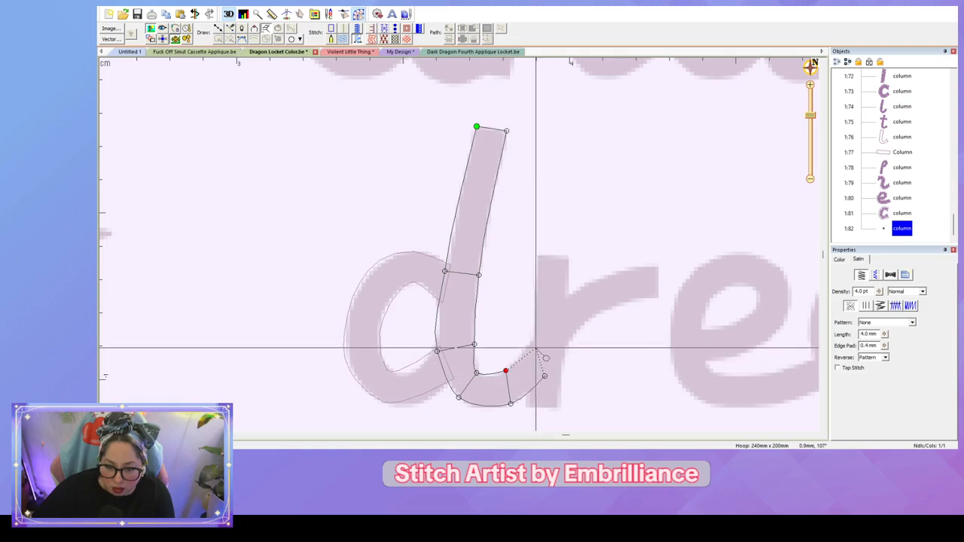
{"action": "left_click", "coordinate": [536, 346]}
{"action": "key", "text": "Return"}
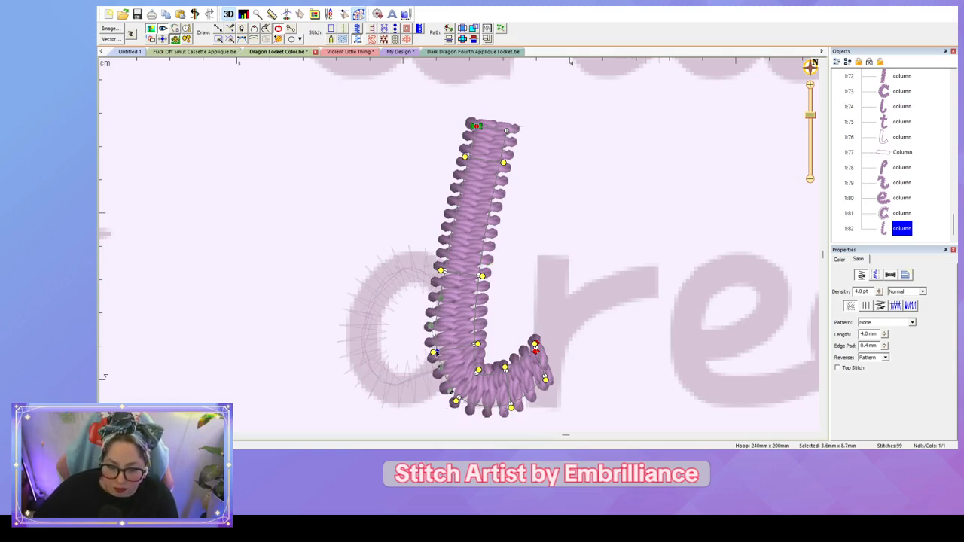
Step: Adjust the outer nodes at the lower bend of the "d" stem in "dreams" and deselect the column
{"action": "left_click_drag", "start_coordinate": [434, 353], "coordinate": [444, 350]}
{"action": "left_click_drag", "start_coordinate": [450, 392], "coordinate": [433, 377]}
{"action": "left_click", "coordinate": [523, 292]}
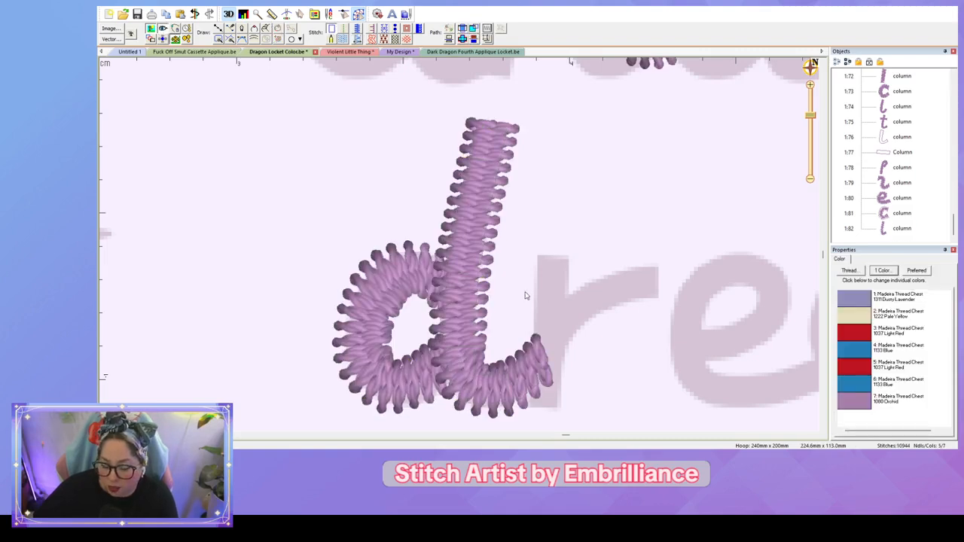
Step: Digitize the curved arm of the "r" in "dreams" as a satin column about 3.3 mm long, from its tip to the stem
{"action": "left_click", "coordinate": [527, 352]}
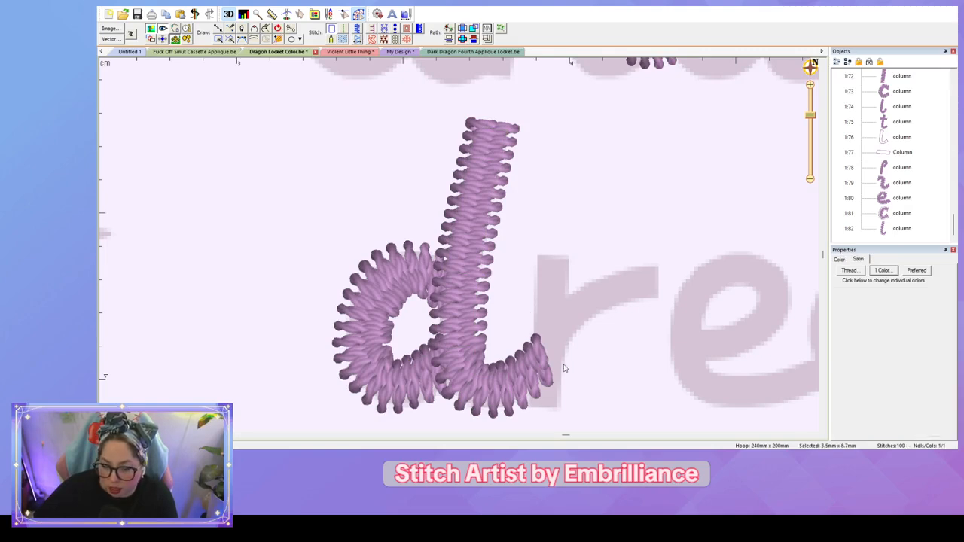
{"action": "scroll", "coordinate": [572, 357], "scroll_direction": "down", "scroll_amount": 3}
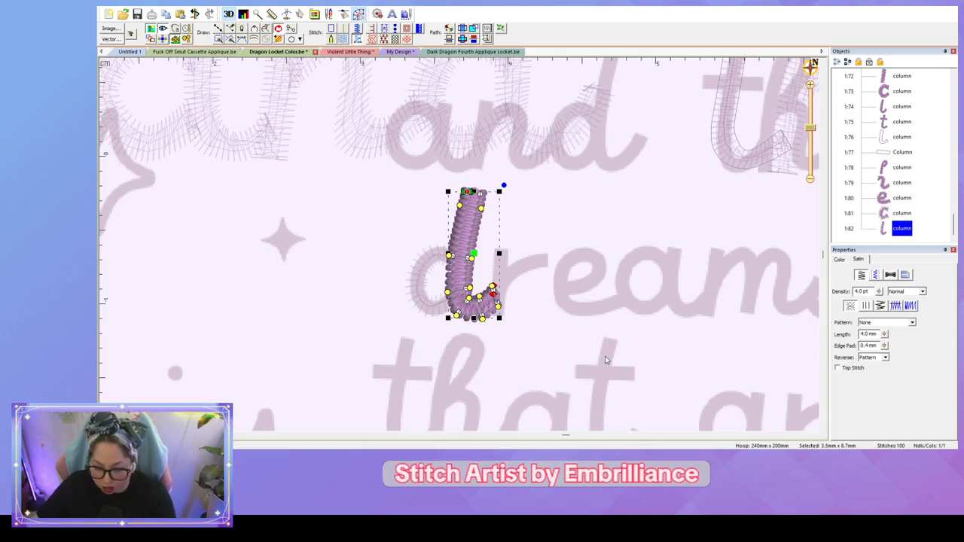
{"action": "key", "text": "c"}
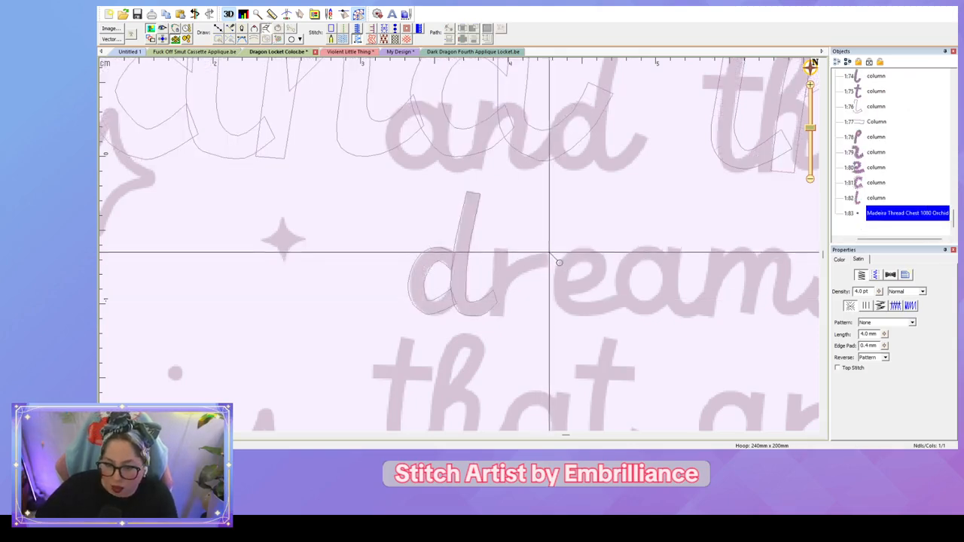
{"action": "left_click", "coordinate": [547, 253]}
{"action": "left_click", "coordinate": [547, 266]}
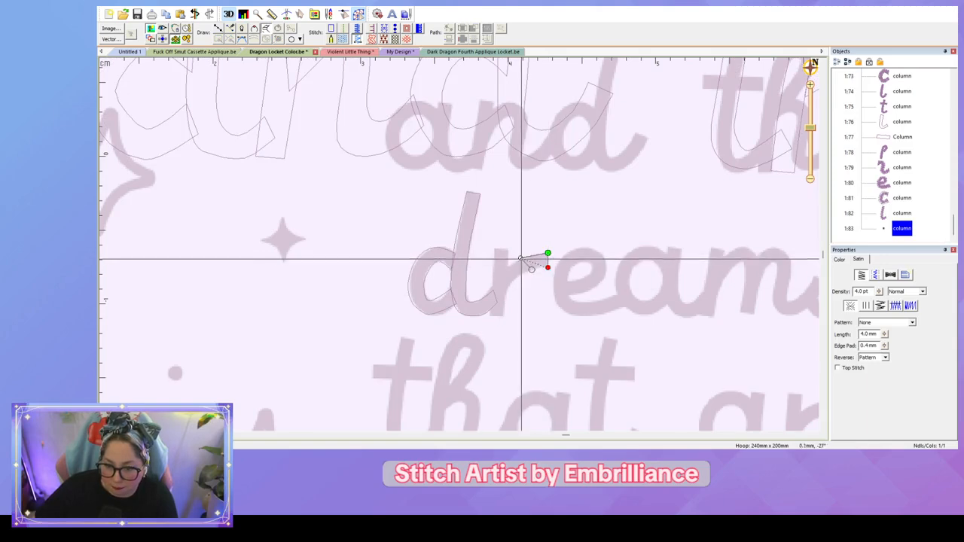
{"action": "left_click", "coordinate": [520, 259]}
{"action": "left_click", "coordinate": [524, 274]}
{"action": "left_click", "coordinate": [503, 271]}
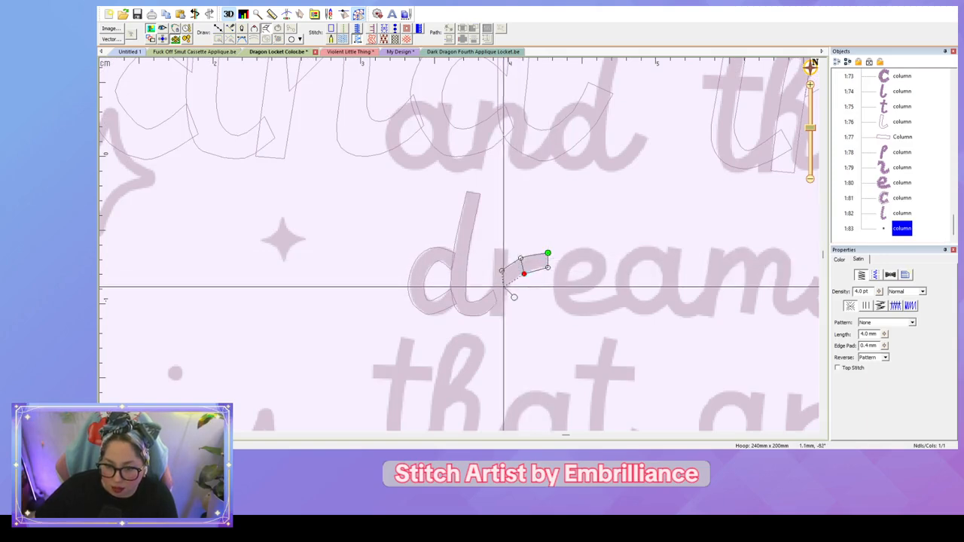
{"action": "left_click", "coordinate": [503, 286]}
{"action": "key", "text": "Return"}
Step: Digitize the straight stem of the "r" in "dreams" as a satin column about 4.9 mm tall and deselect it
{"action": "scroll", "coordinate": [521, 306], "scroll_direction": "up", "scroll_amount": 5}
{"action": "left_click_drag", "start_coordinate": [602, 357], "coordinate": [405, 185]}
{"action": "scroll", "coordinate": [406, 185], "scroll_direction": "down", "scroll_amount": 1}
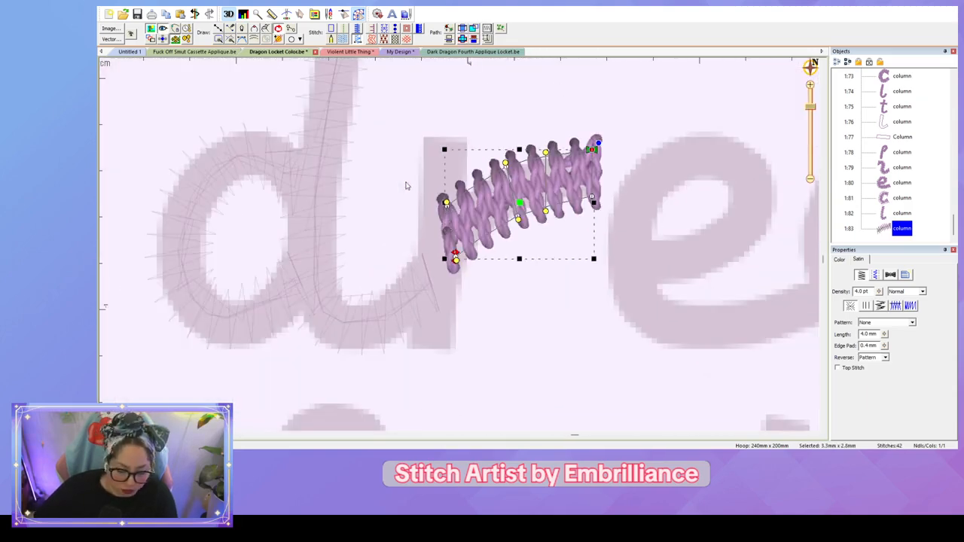
{"action": "key", "text": "Delete"}
{"action": "left_click", "coordinate": [423, 136]}
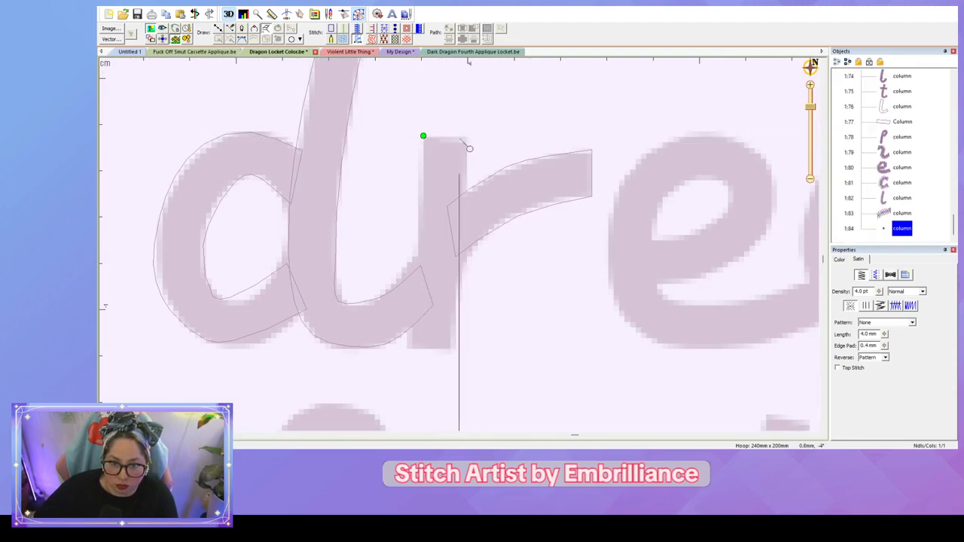
{"action": "left_click", "coordinate": [468, 137]}
{"action": "left_click", "coordinate": [409, 348]}
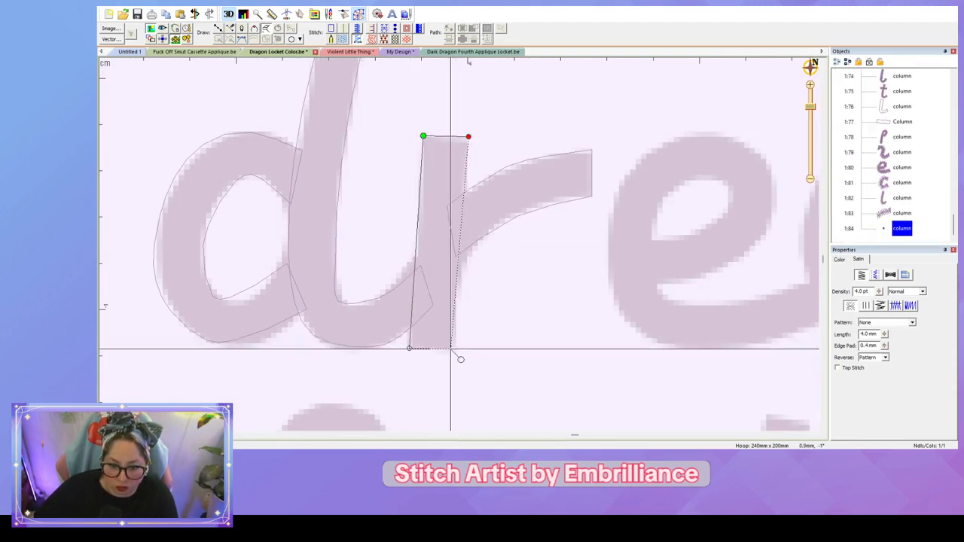
{"action": "left_click", "coordinate": [454, 350]}
{"action": "key", "text": "Return"}
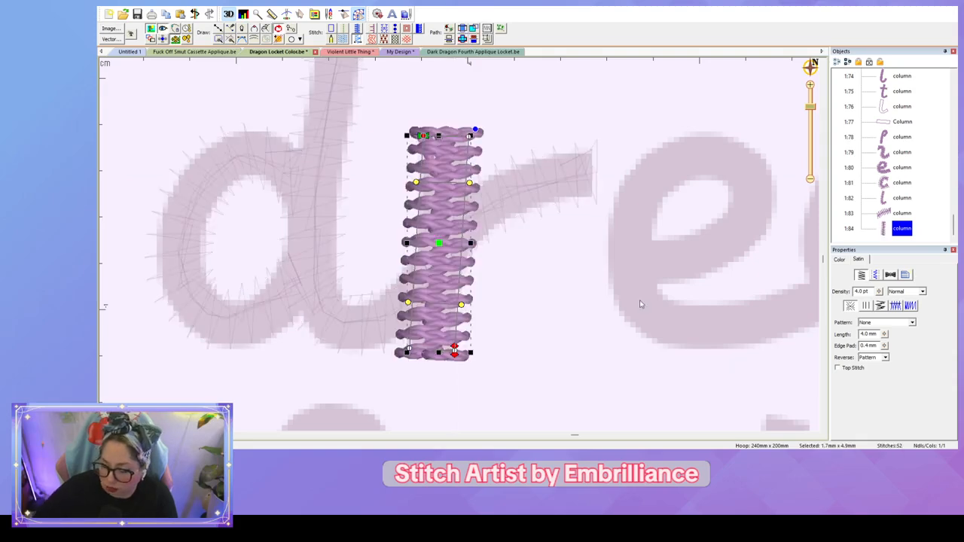
{"action": "left_click", "coordinate": [606, 286]}
Step: Select only the "e" column of the word "the" in the right heart and duplicate it
{"action": "scroll", "coordinate": [575, 287], "scroll_direction": "down", "scroll_amount": 5}
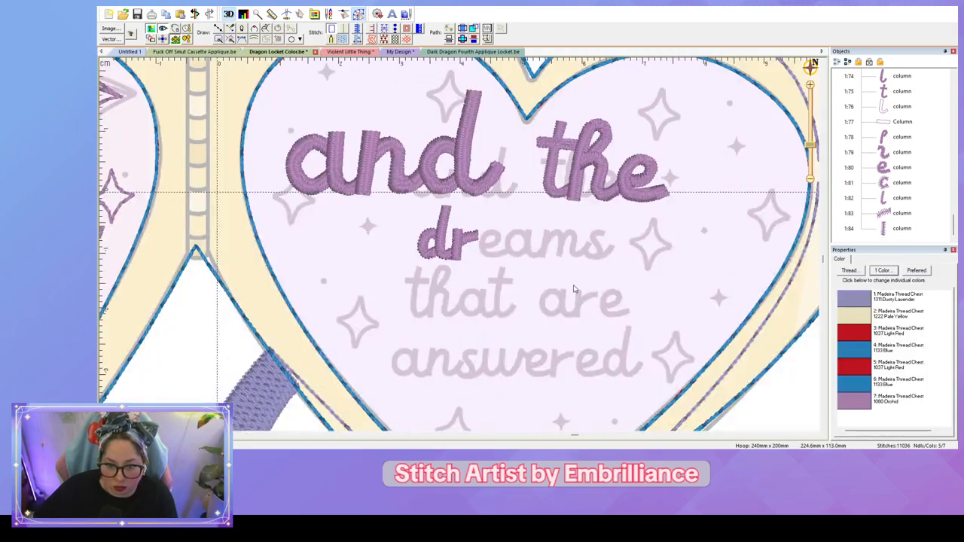
{"action": "left_click", "coordinate": [635, 195]}
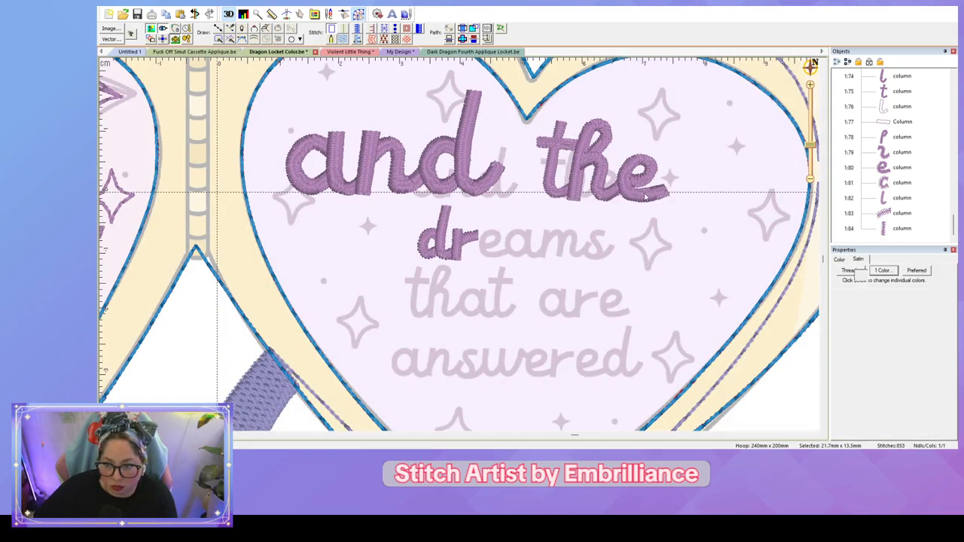
{"action": "left_click", "coordinate": [784, 212]}
{"action": "left_click", "coordinate": [902, 167]}
{"action": "key", "text": "ctrl+d"}
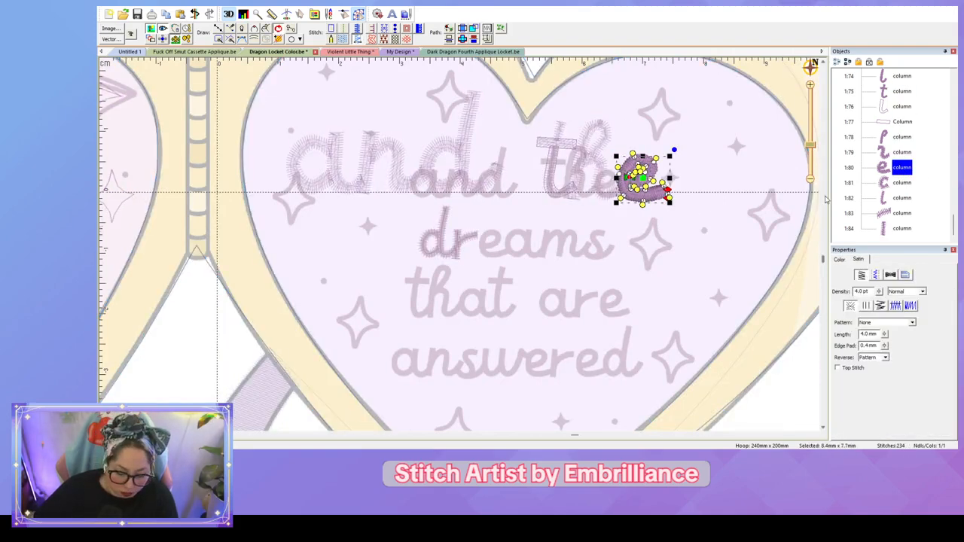
Step: Move the duplicated "e" onto the "e" in "dreams", scale it to about 5.3 × 4.9 mm and deselect it
{"action": "left_click_drag", "start_coordinate": [643, 182], "coordinate": [487, 266]}
{"action": "left_click", "coordinate": [525, 258]}
{"action": "left_click", "coordinate": [509, 268]}
{"action": "key", "text": "ctrl+z"}
{"action": "scroll", "coordinate": [570, 275], "scroll_direction": "up", "scroll_amount": 3}
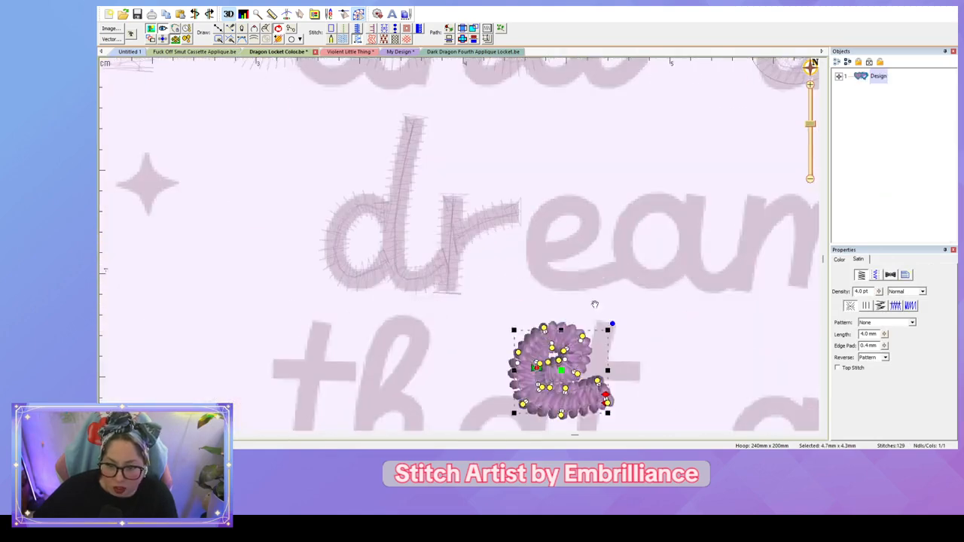
{"action": "left_click_drag", "start_coordinate": [594, 306], "coordinate": [567, 245]}
{"action": "left_click_drag", "start_coordinate": [568, 335], "coordinate": [606, 238]}
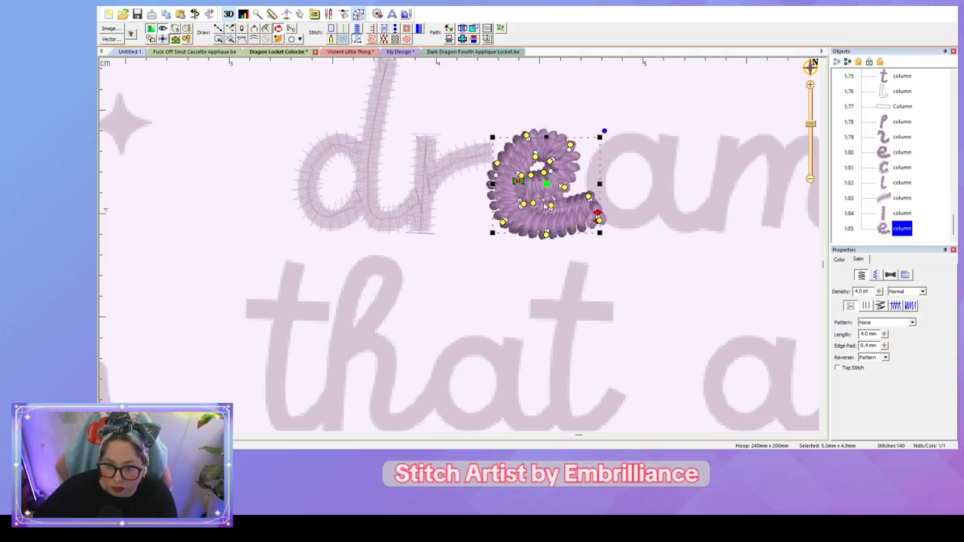
{"action": "left_click", "coordinate": [688, 334]}
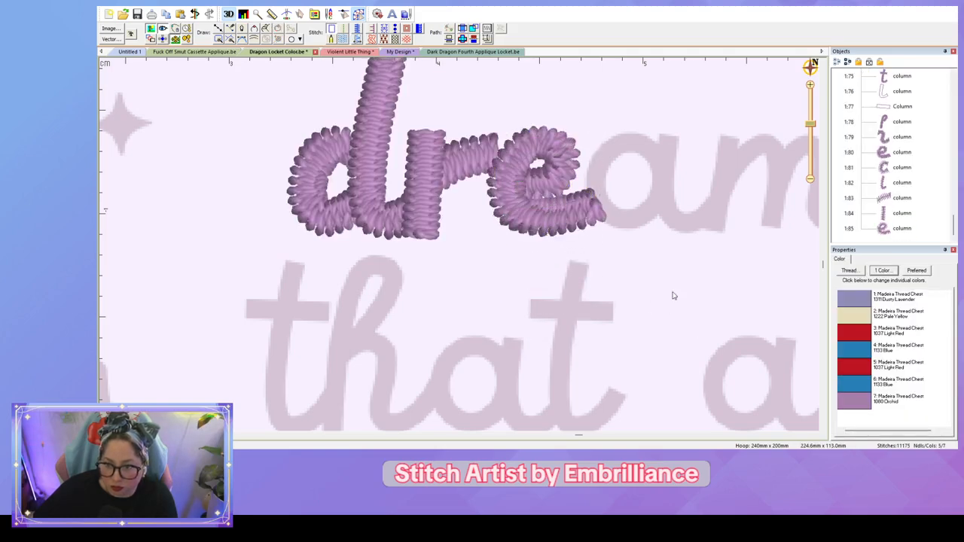
Step: Duplicate the two satin columns 1:45 and 1:46 that form an earlier letter "a"
{"action": "scroll", "coordinate": [654, 267], "scroll_direction": "down", "scroll_amount": 1}
{"action": "scroll", "coordinate": [674, 334], "scroll_direction": "down", "scroll_amount": 2}
{"action": "scroll", "coordinate": [580, 345], "scroll_direction": "up", "scroll_amount": 3}
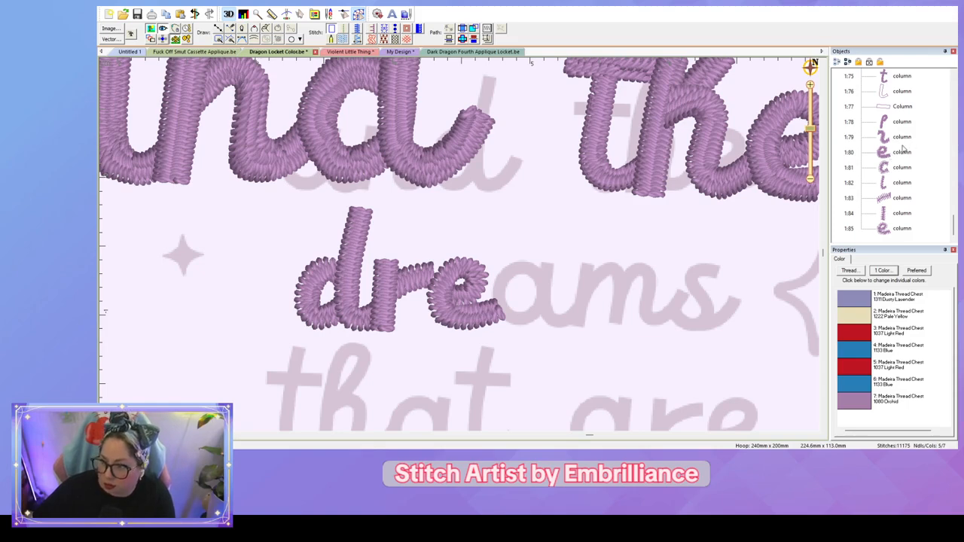
{"action": "scroll", "coordinate": [903, 151], "scroll_direction": "up", "scroll_amount": 7}
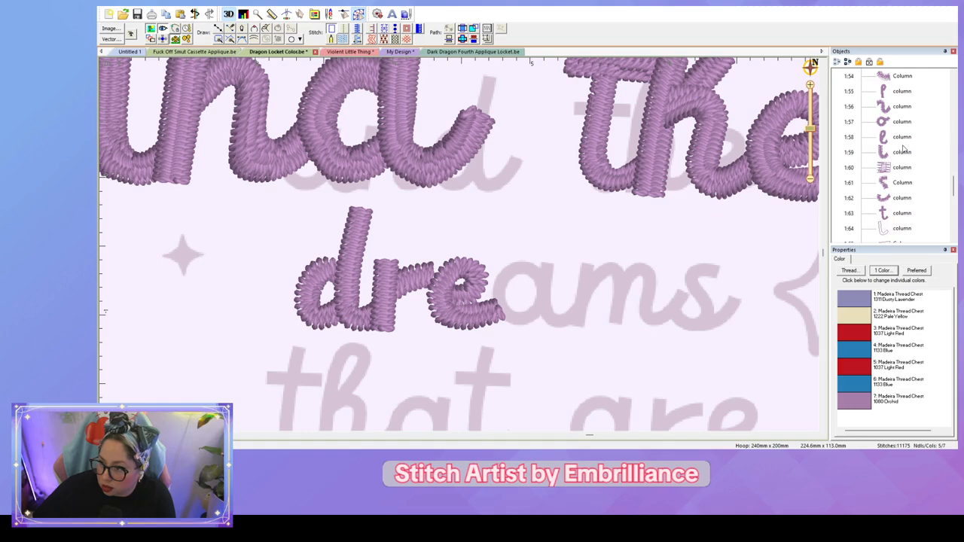
{"action": "scroll", "coordinate": [903, 151], "scroll_direction": "up", "scroll_amount": 5}
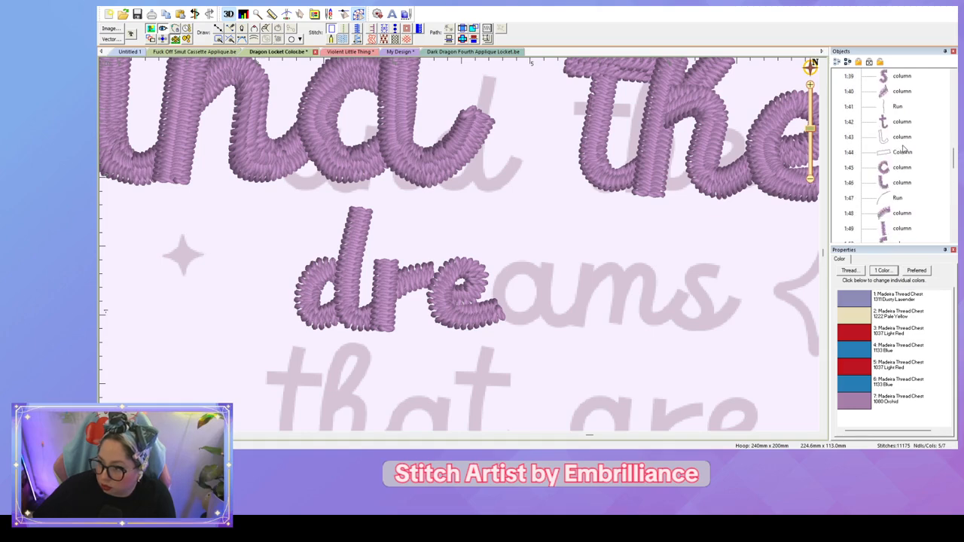
{"action": "left_click", "coordinate": [902, 167]}
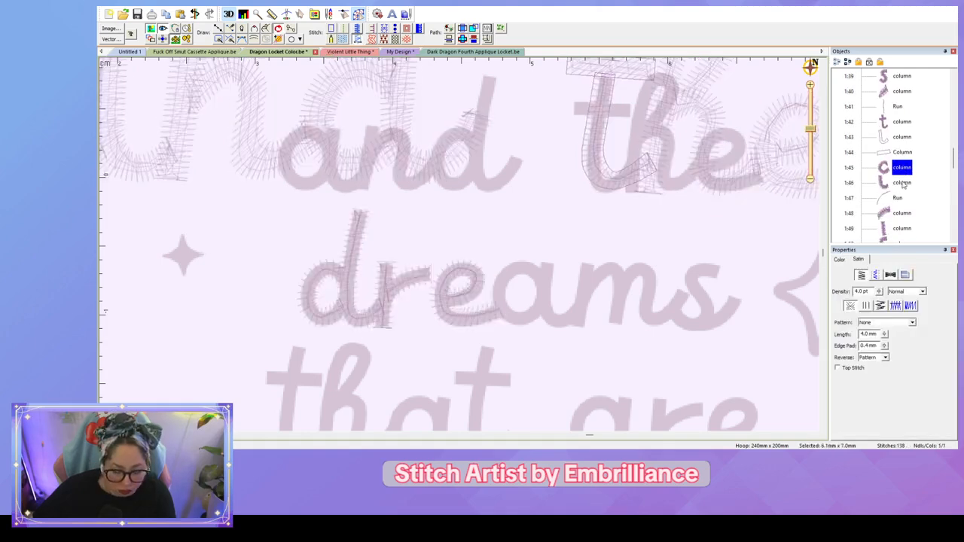
{"action": "left_click", "coordinate": [903, 183], "text": "shift"}
{"action": "key", "text": "ctrl+v"}
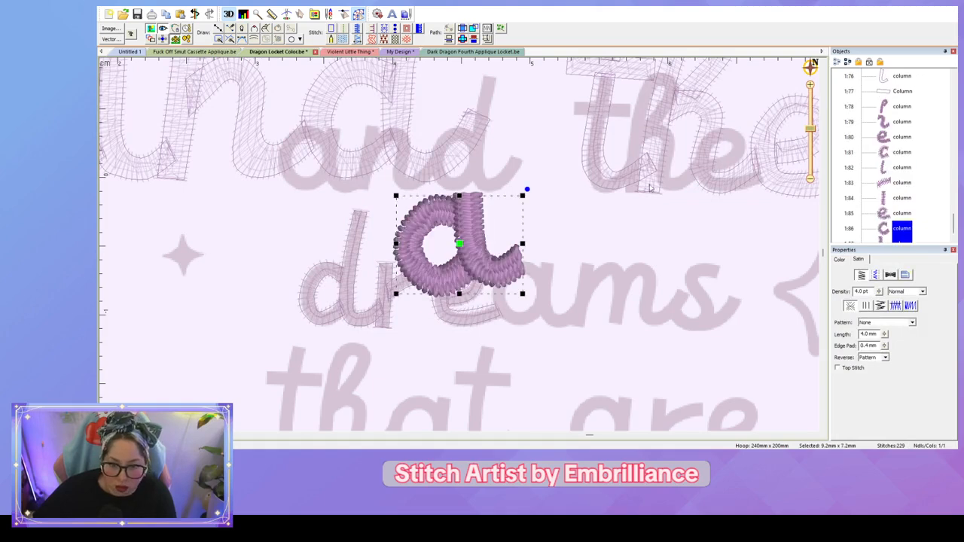
Step: Move the copied "a" onto the "a" in "dreams", shrink it to fit the template letter and deselect it
{"action": "left_click_drag", "start_coordinate": [459, 243], "coordinate": [537, 311]}
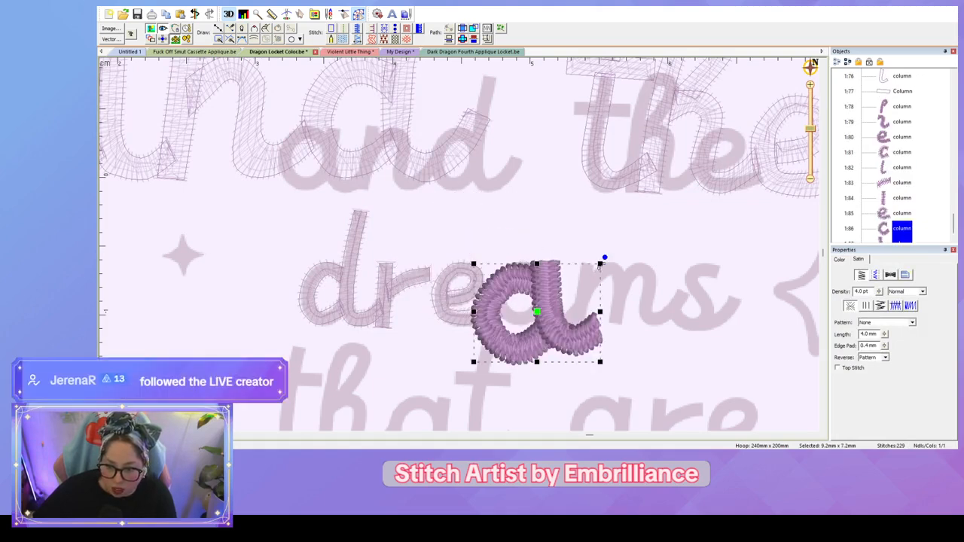
{"action": "left_click_drag", "start_coordinate": [585, 280], "coordinate": [534, 299]}
{"action": "mouse_move", "coordinate": [577, 262]}
{"action": "left_mouse_down"}
{"action": "mouse_move", "coordinate": [586, 264]}
{"action": "mouse_move", "coordinate": [574, 265]}
{"action": "left_mouse_up"}
{"action": "left_click_drag", "start_coordinate": [532, 296], "coordinate": [534, 294]}
{"action": "left_click", "coordinate": [611, 324]}
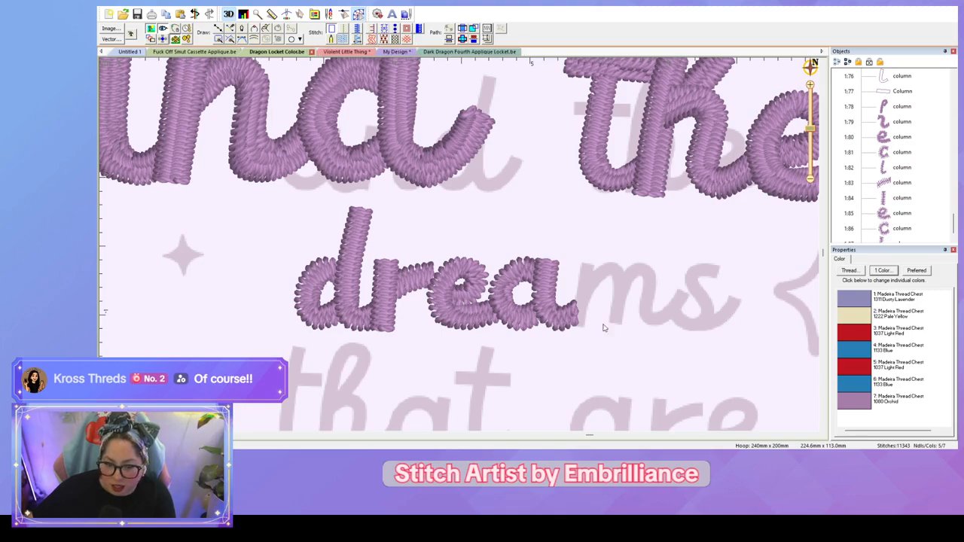
Step: Digitize the short upper part of the first stem of the "m" in "dreams" as a satin column and deselect it
{"action": "scroll", "coordinate": [605, 327], "scroll_direction": "up", "scroll_amount": 3}
{"action": "left_click_drag", "start_coordinate": [660, 369], "coordinate": [337, 212]}
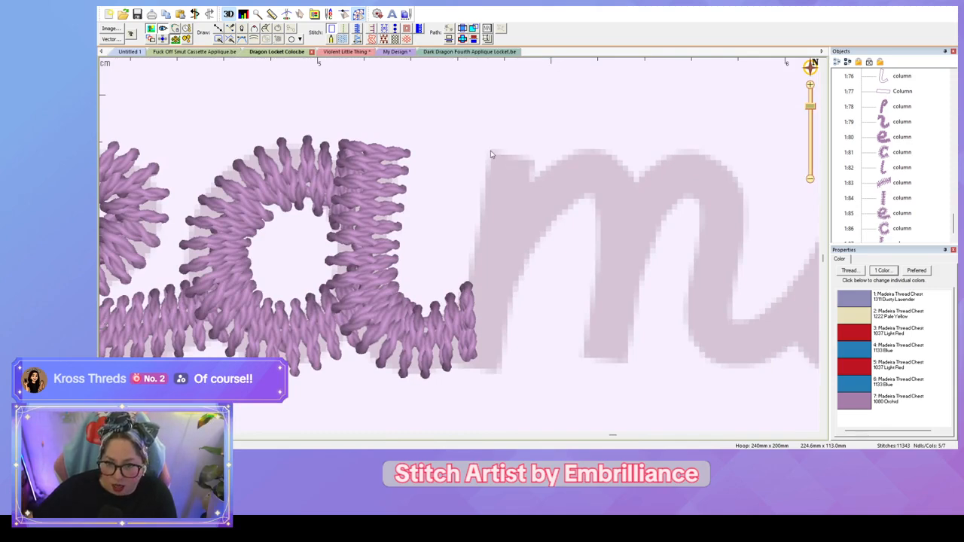
{"action": "key", "text": "c"}
{"action": "left_click", "coordinate": [491, 150]}
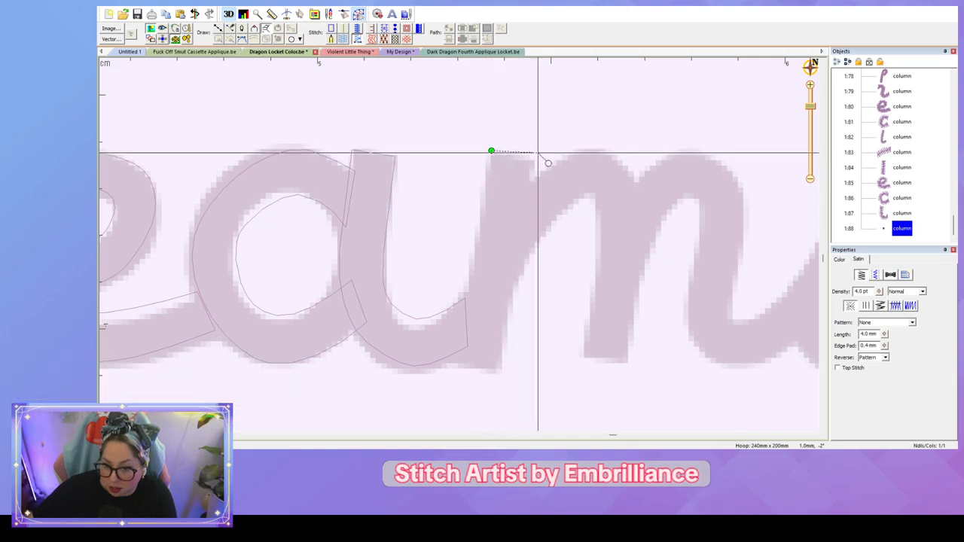
{"action": "left_click", "coordinate": [538, 152]}
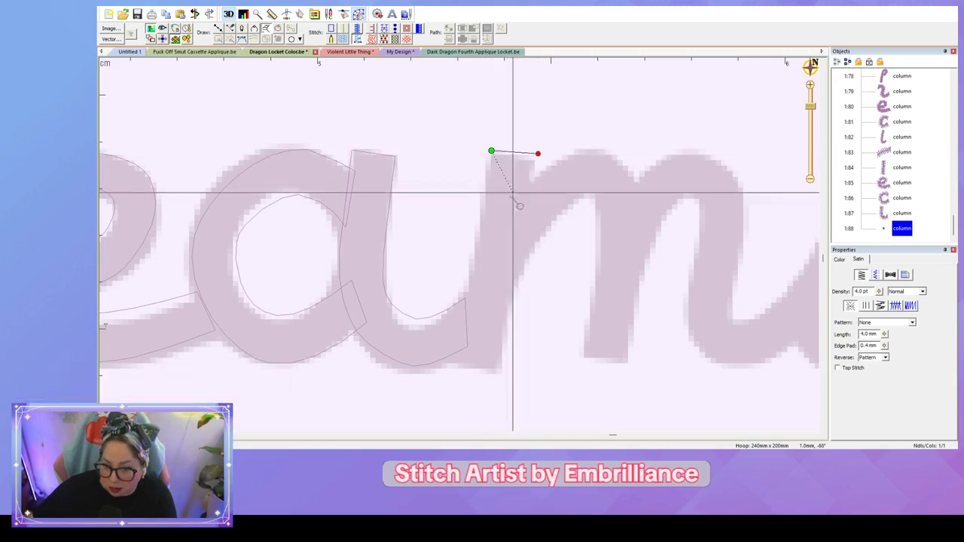
{"action": "left_click", "coordinate": [479, 245]}
{"action": "left_click", "coordinate": [525, 220]}
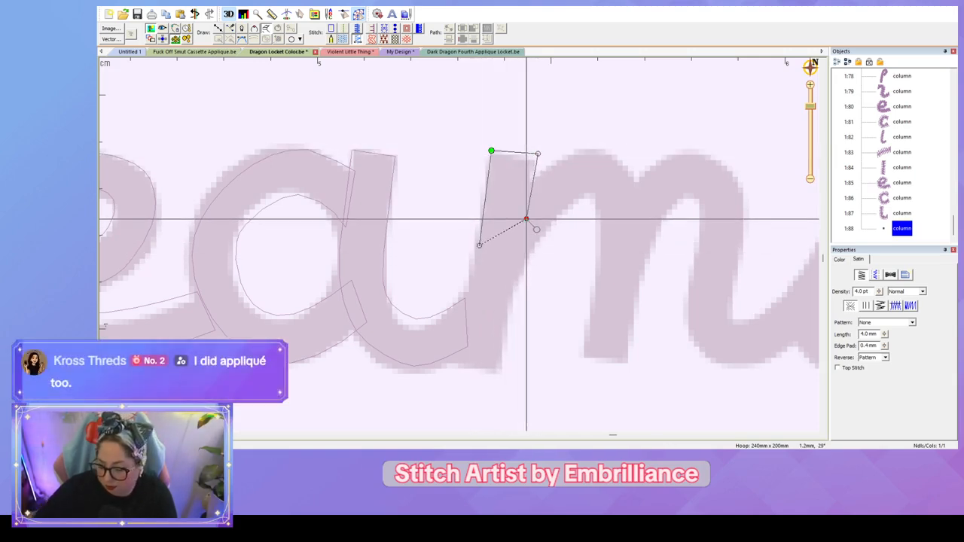
{"action": "key", "text": "Return"}
{"action": "left_click", "coordinate": [570, 263]}
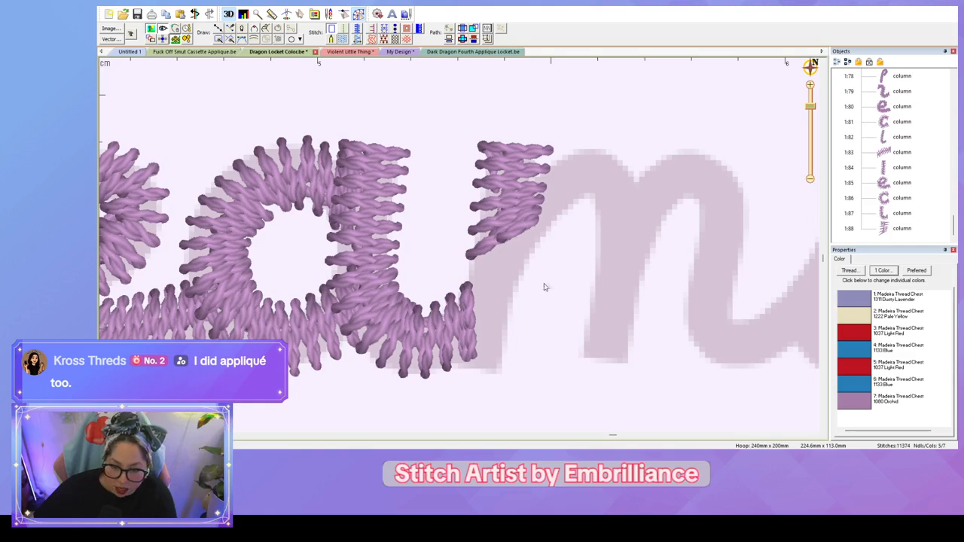
Step: Digitize the first arch of the "m" in "dreams" as a satin column about 4.2 × 4.9 mm, starting at the first stem's base
{"action": "key", "text": "c"}
{"action": "left_click", "coordinate": [460, 367]}
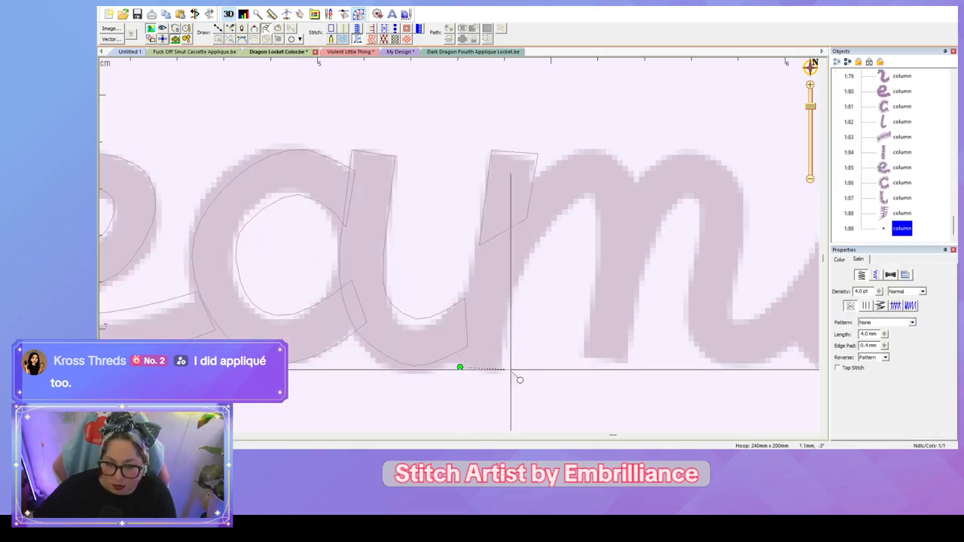
{"action": "left_click", "coordinate": [504, 367]}
{"action": "left_click", "coordinate": [467, 277]}
{"action": "left_click", "coordinate": [518, 278]}
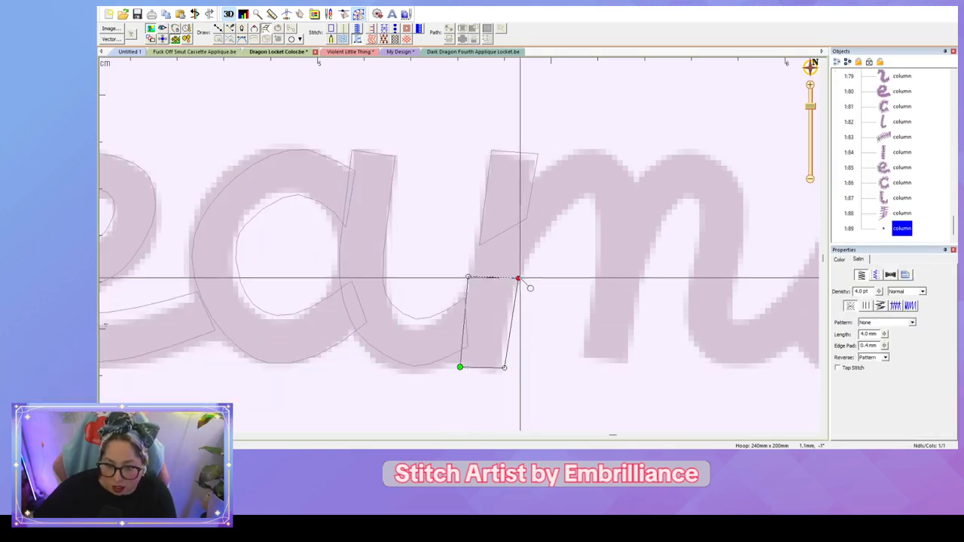
{"action": "left_click", "coordinate": [536, 173]}
{"action": "left_click", "coordinate": [556, 219]}
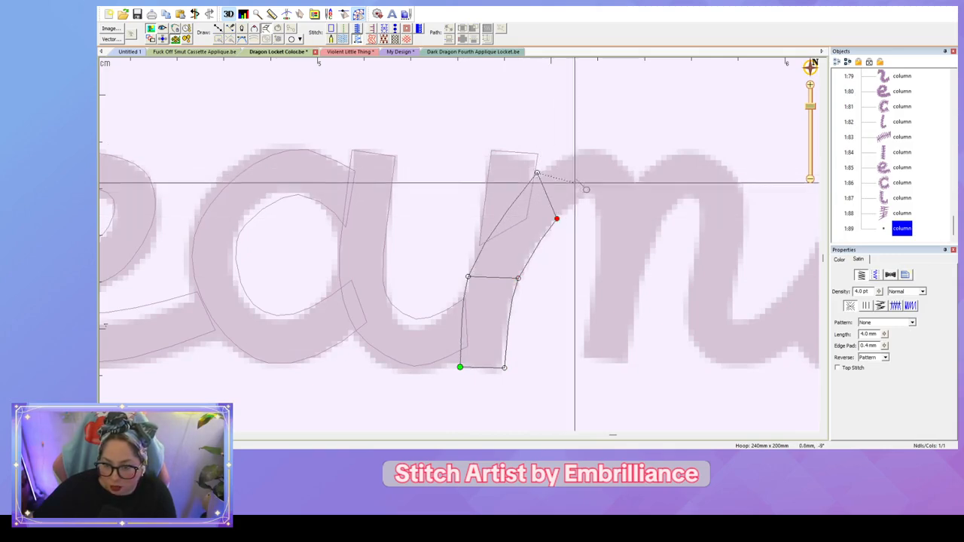
{"action": "left_click", "coordinate": [592, 151]}
{"action": "left_click", "coordinate": [586, 194]}
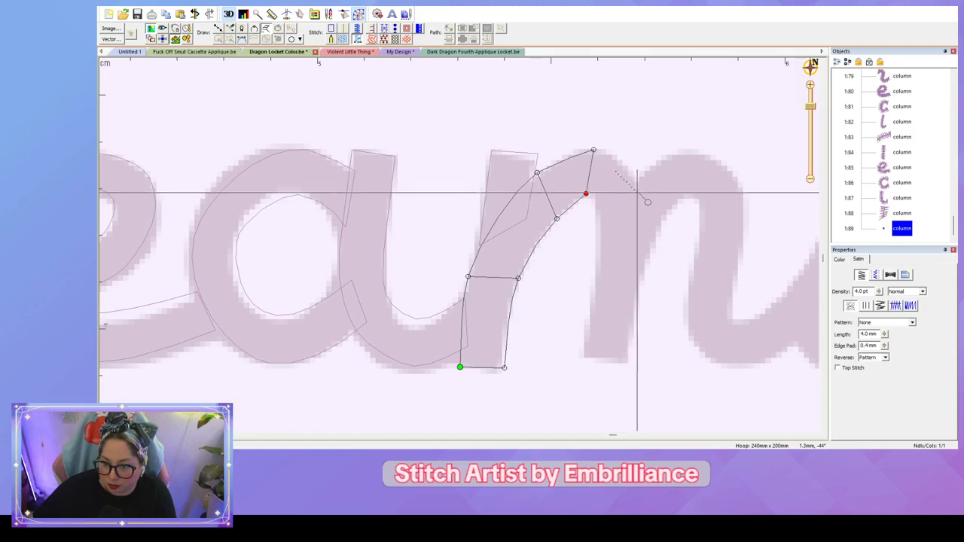
{"action": "left_click", "coordinate": [641, 187]}
{"action": "left_click", "coordinate": [616, 225]}
{"action": "key", "text": "Return"}
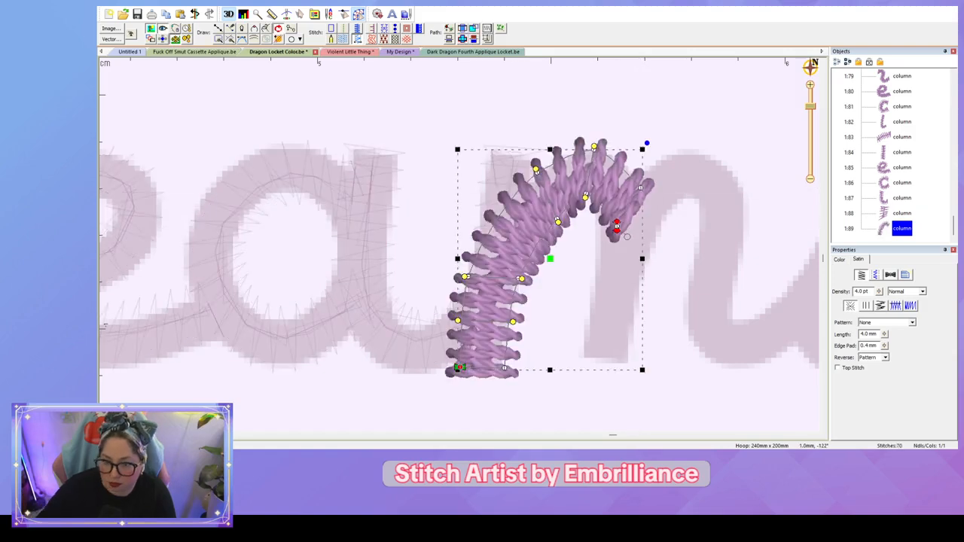
Step: Adjust the curve nodes along both edges of the first arch of the "m" and deselect the column
{"action": "left_click", "coordinate": [467, 277]}
{"action": "left_click_drag", "start_coordinate": [481, 235], "coordinate": [478, 231]}
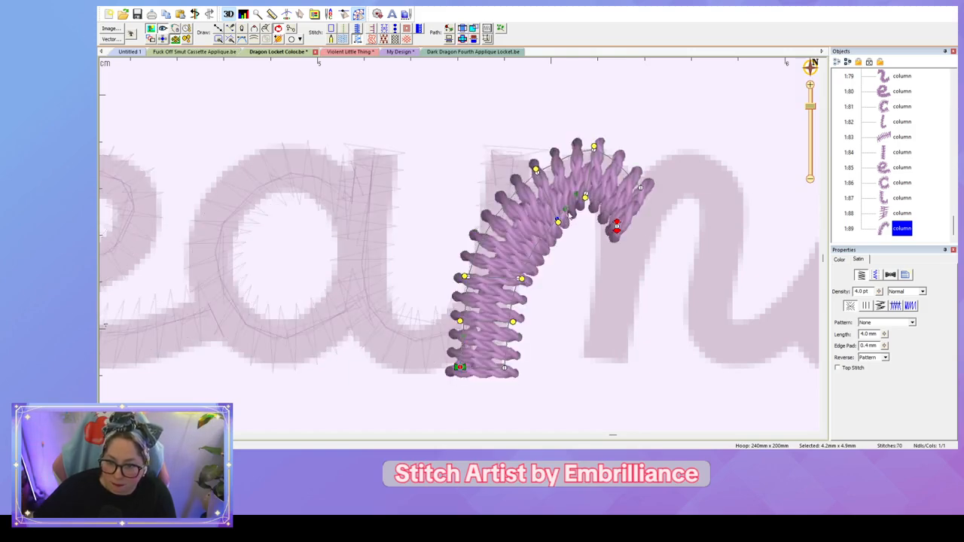
{"action": "left_click_drag", "start_coordinate": [565, 209], "coordinate": [560, 225]}
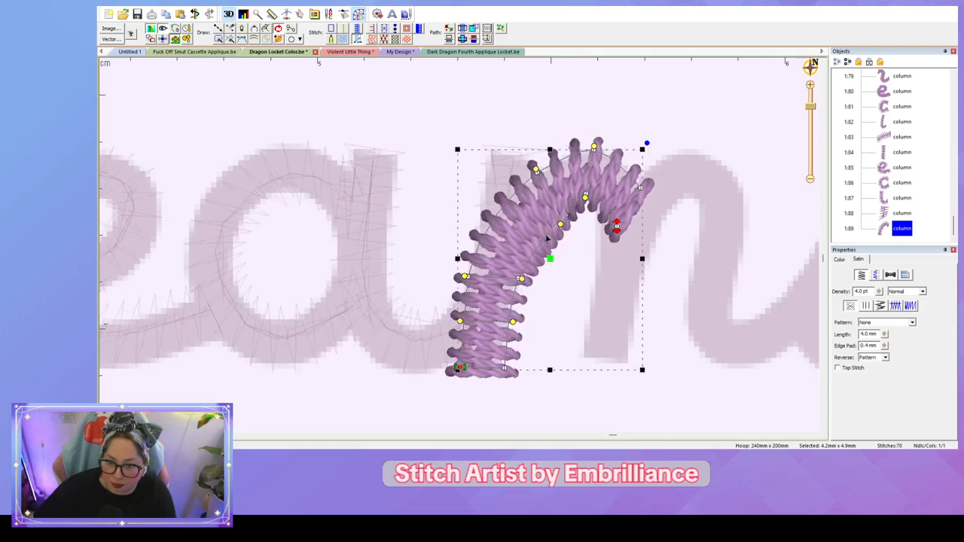
{"action": "left_click_drag", "start_coordinate": [528, 257], "coordinate": [526, 247]}
{"action": "left_click", "coordinate": [655, 305]}
Step: Digitize the middle stem, second arch and tail of the "m" in "dreams" as one satin column about 6.2 × 4.6 mm
{"action": "left_click_drag", "start_coordinate": [655, 305], "coordinate": [518, 307]}
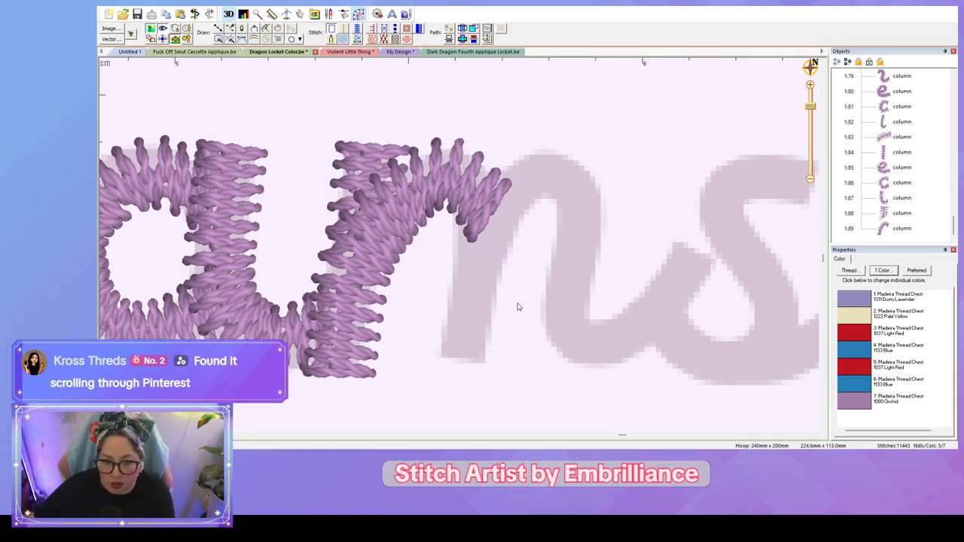
{"action": "key", "text": "c"}
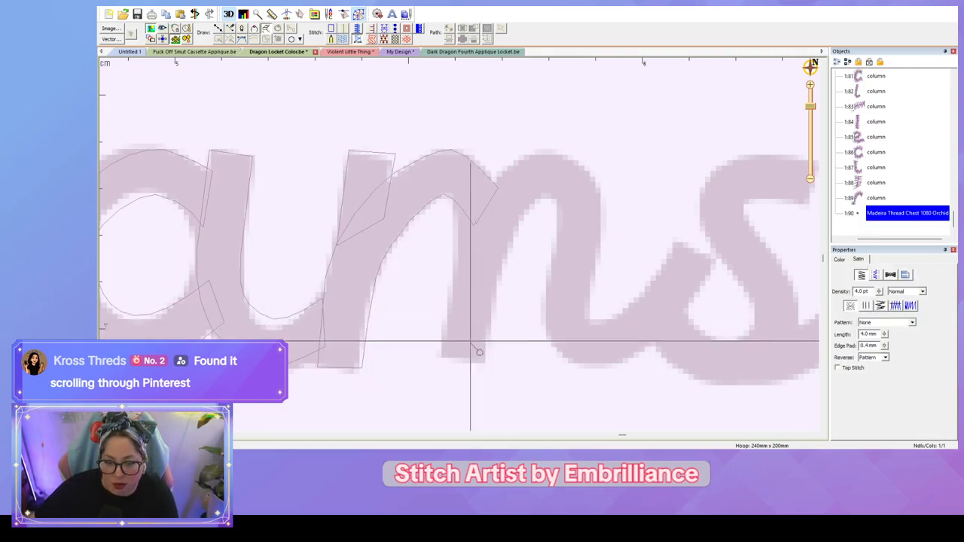
{"action": "left_click", "coordinate": [441, 356]}
{"action": "left_click", "coordinate": [485, 359]}
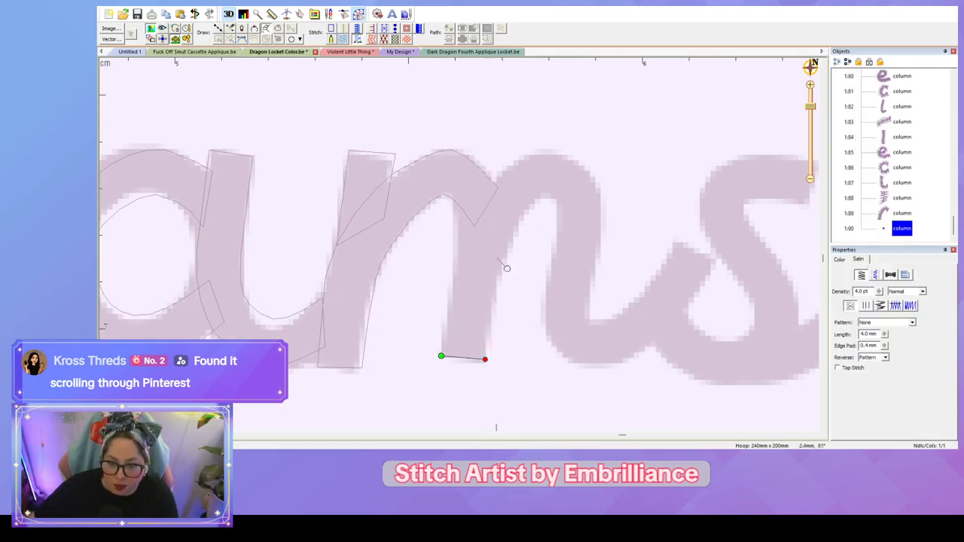
{"action": "left_click", "coordinate": [460, 224]}
{"action": "left_click", "coordinate": [509, 239]}
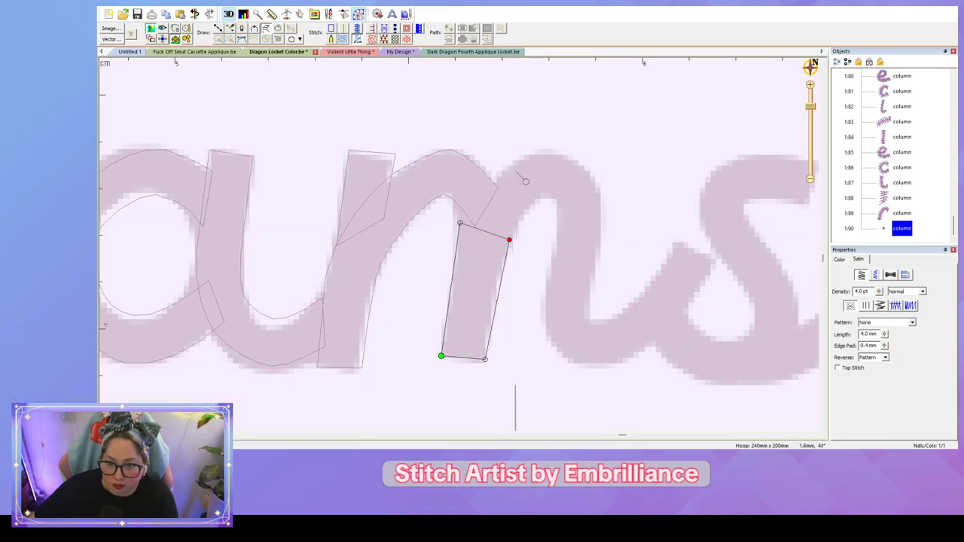
{"action": "left_click", "coordinate": [518, 160]}
{"action": "left_click", "coordinate": [529, 205]}
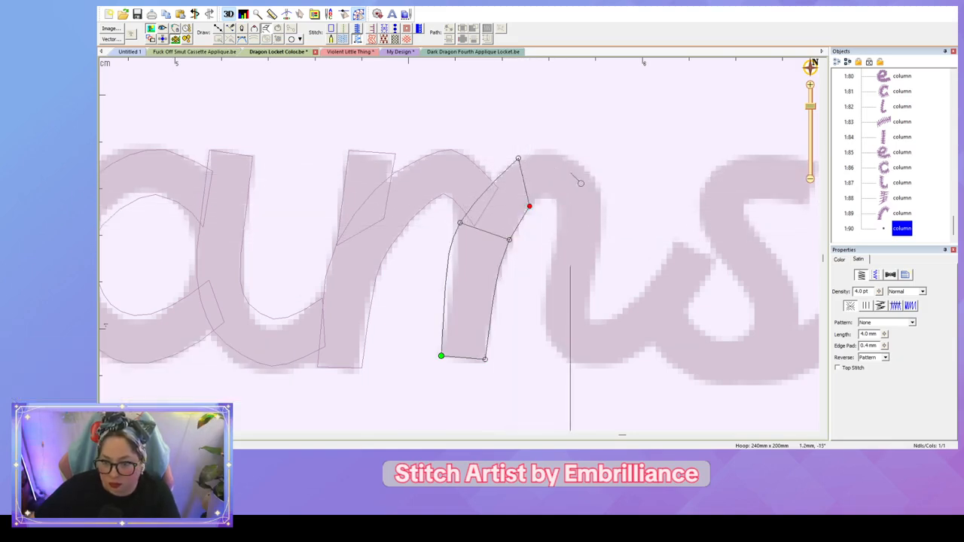
{"action": "left_click", "coordinate": [593, 181]}
{"action": "left_click", "coordinate": [587, 302]}
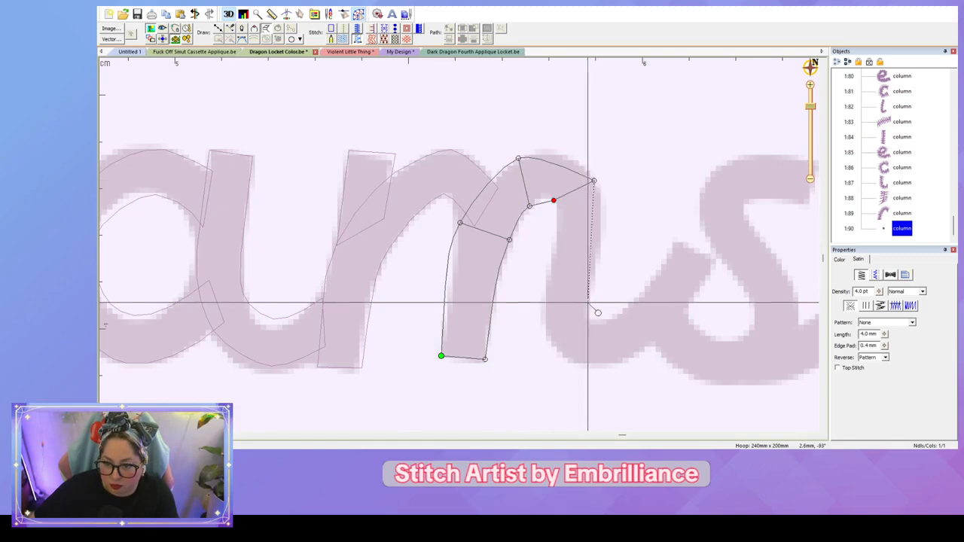
{"action": "left_click", "coordinate": [540, 315]}
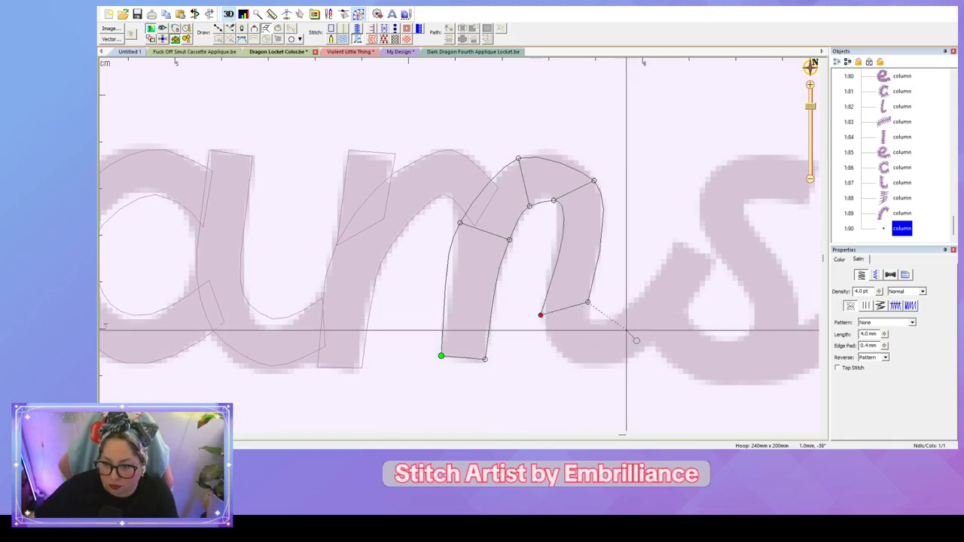
{"action": "left_click", "coordinate": [622, 309]}
{"action": "left_click", "coordinate": [638, 352]}
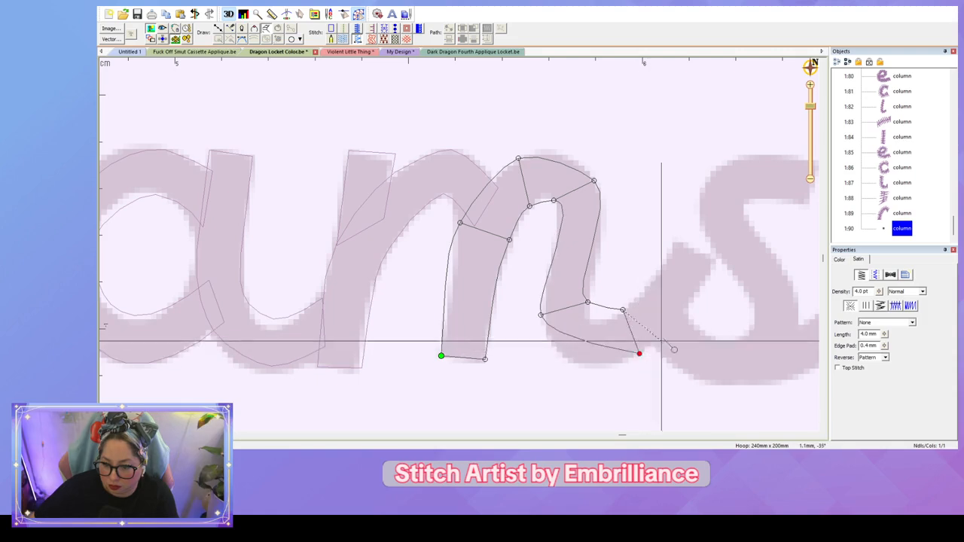
{"action": "left_click", "coordinate": [677, 244]}
{"action": "left_click", "coordinate": [713, 264]}
{"action": "key", "text": "Return"}
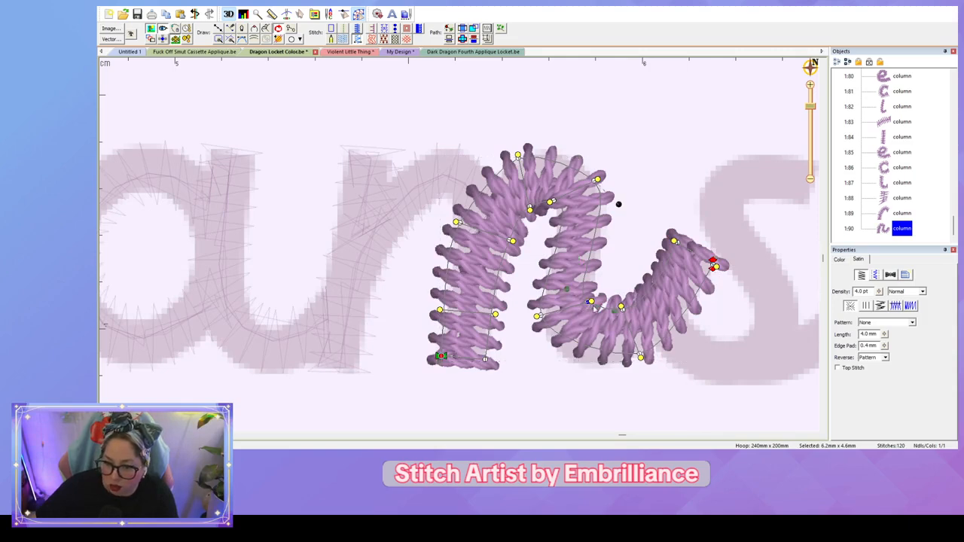
Step: Adjust the curve handles along both edges of the bottom bend between the second arch and tail of the "m"
{"action": "left_click_drag", "start_coordinate": [592, 306], "coordinate": [545, 373]}
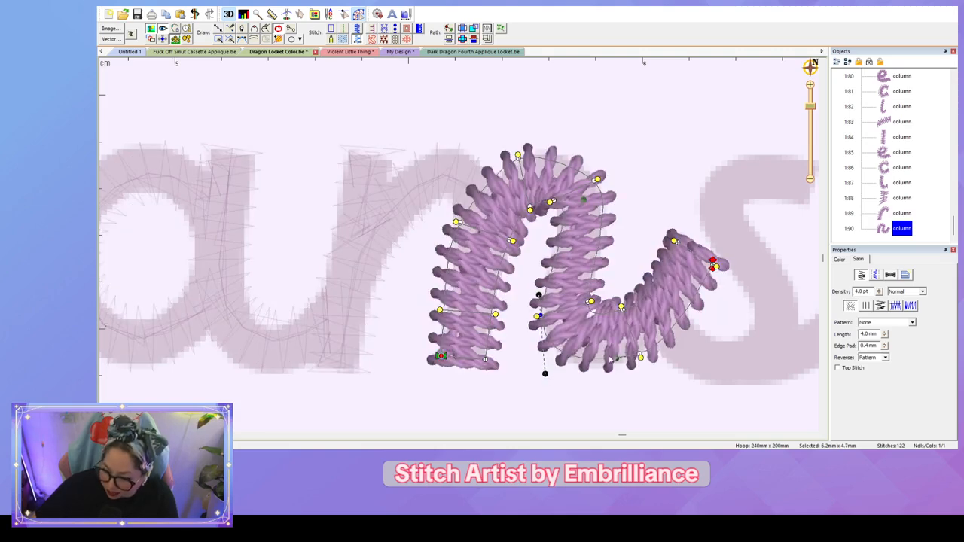
{"action": "mouse_move", "coordinate": [648, 360]}
{"action": "left_mouse_down"}
{"action": "mouse_move", "coordinate": [667, 346]}
{"action": "mouse_move", "coordinate": [660, 354]}
{"action": "left_mouse_up"}
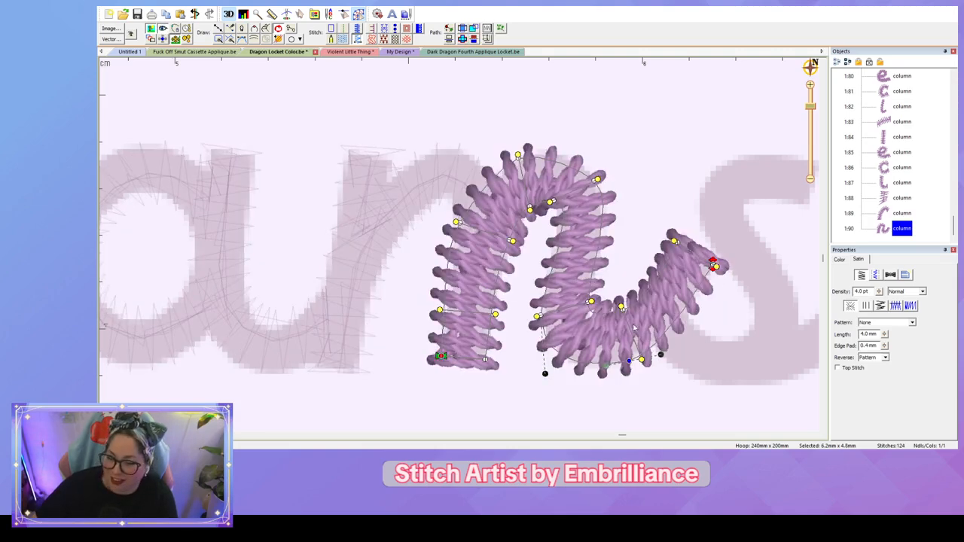
{"action": "left_click_drag", "start_coordinate": [623, 311], "coordinate": [639, 298]}
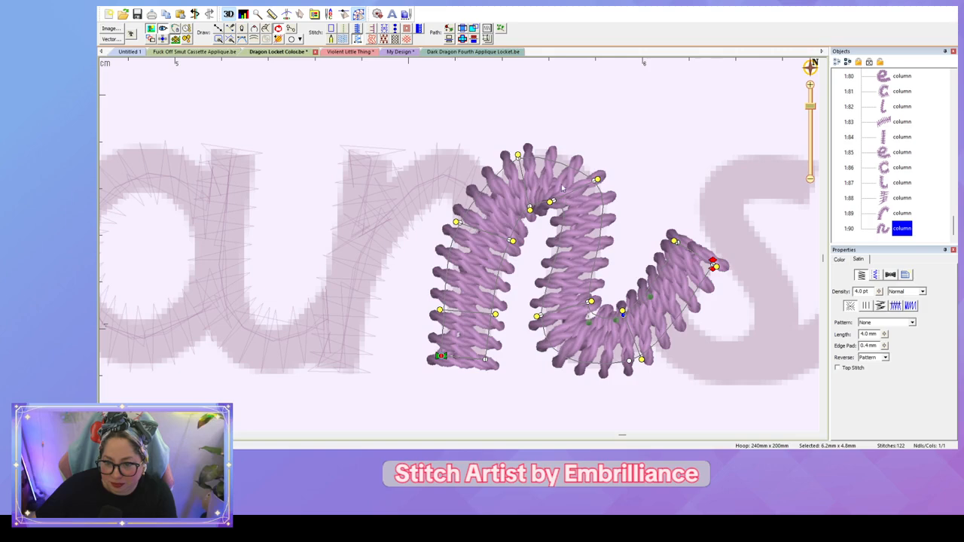
Step: Reshape the outer and inner curves at the top of the second arch of the "m" and deselect the column
{"action": "left_click", "coordinate": [596, 184]}
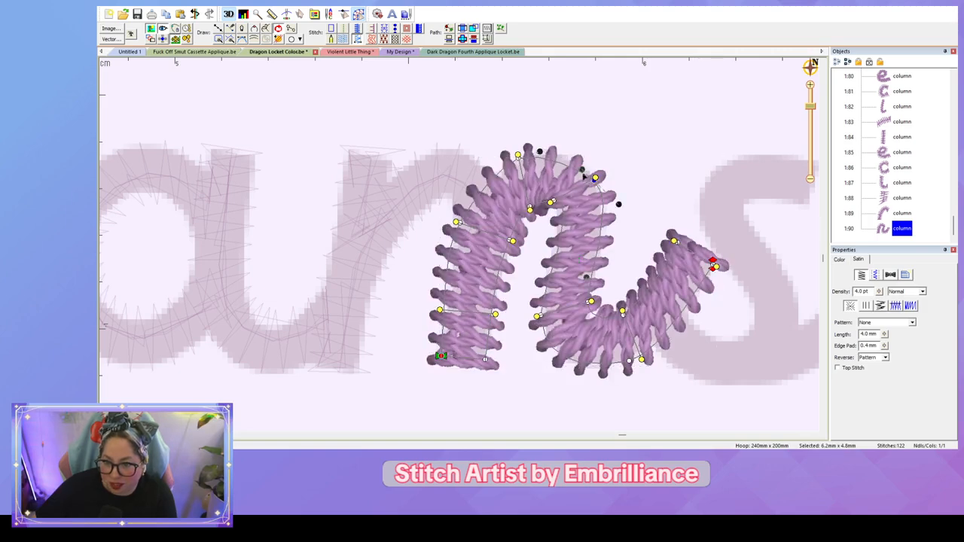
{"action": "left_click_drag", "start_coordinate": [593, 182], "coordinate": [582, 158]}
{"action": "left_click", "coordinate": [531, 209]}
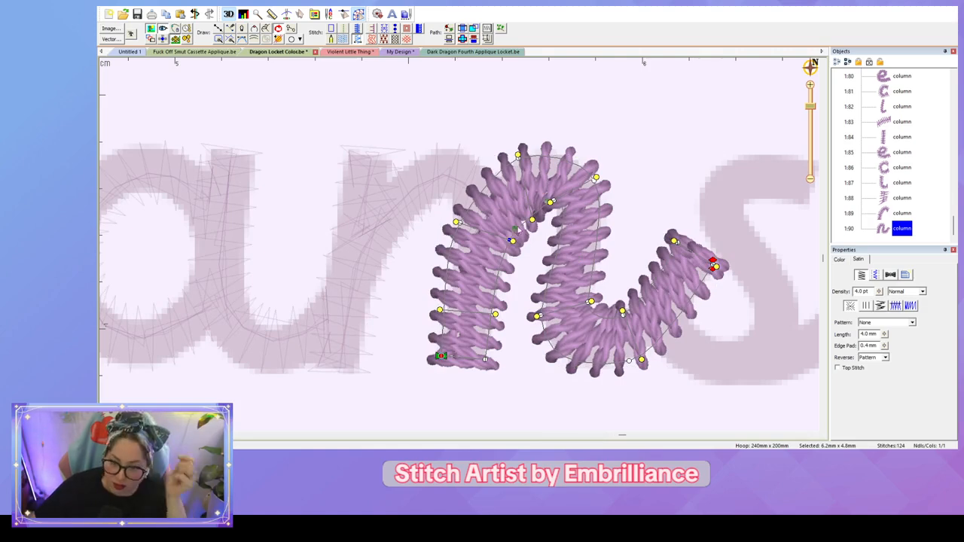
{"action": "left_click_drag", "start_coordinate": [515, 229], "coordinate": [521, 196]}
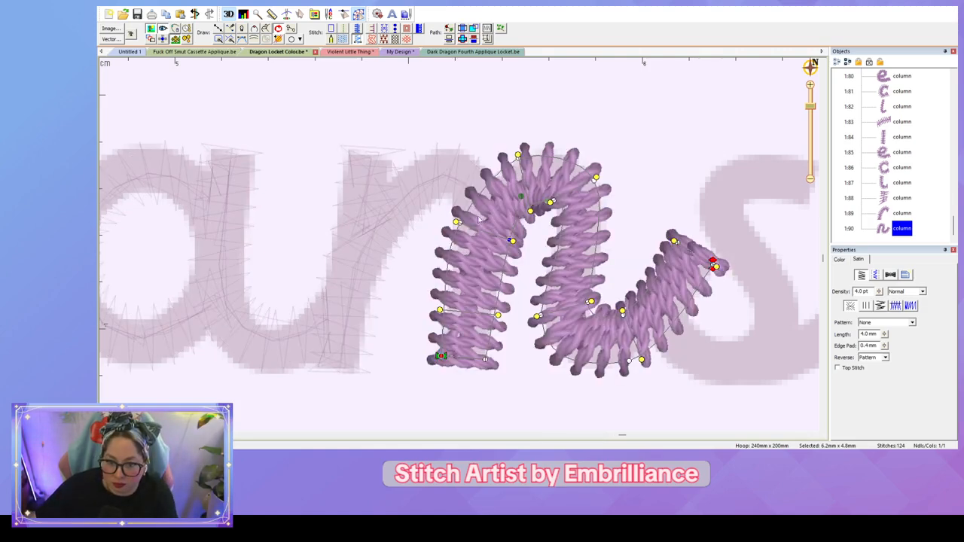
{"action": "left_click_drag", "start_coordinate": [462, 225], "coordinate": [461, 223]}
{"action": "left_click", "coordinate": [634, 384]}
{"action": "left_click", "coordinate": [678, 385]}
{"action": "left_click_drag", "start_coordinate": [678, 393], "coordinate": [562, 387]}
{"action": "scroll", "coordinate": [594, 384], "scroll_direction": "down", "scroll_amount": 2}
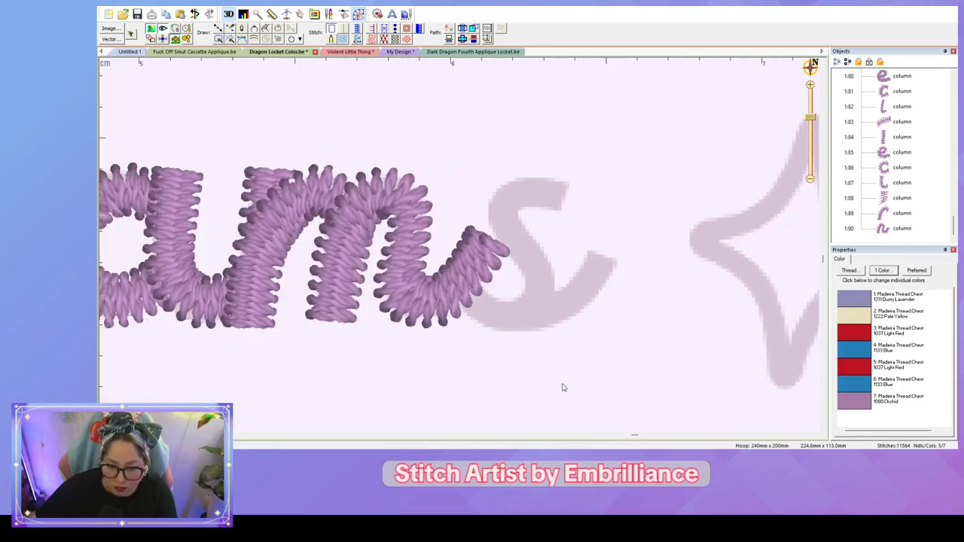
{"action": "key", "text": "c"}
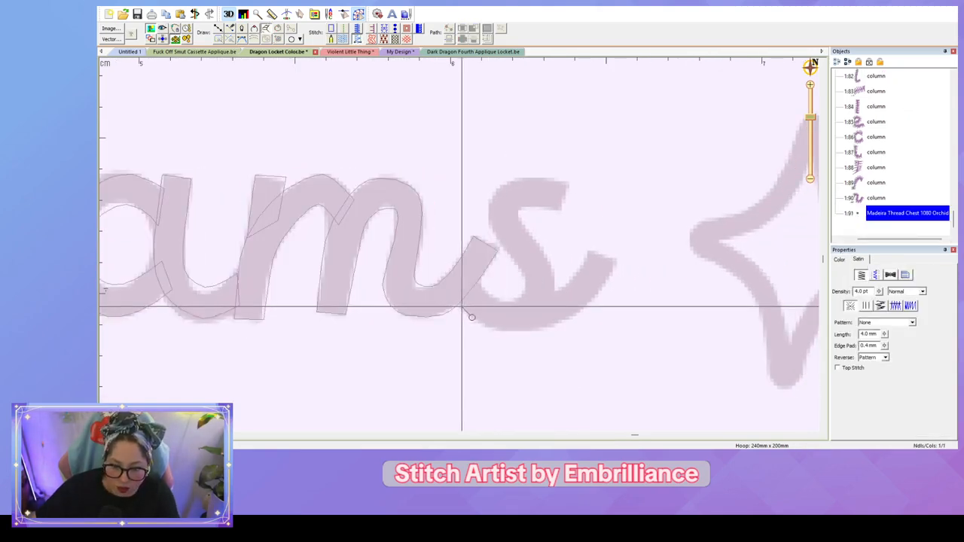
{"action": "left_click", "coordinate": [461, 307]}
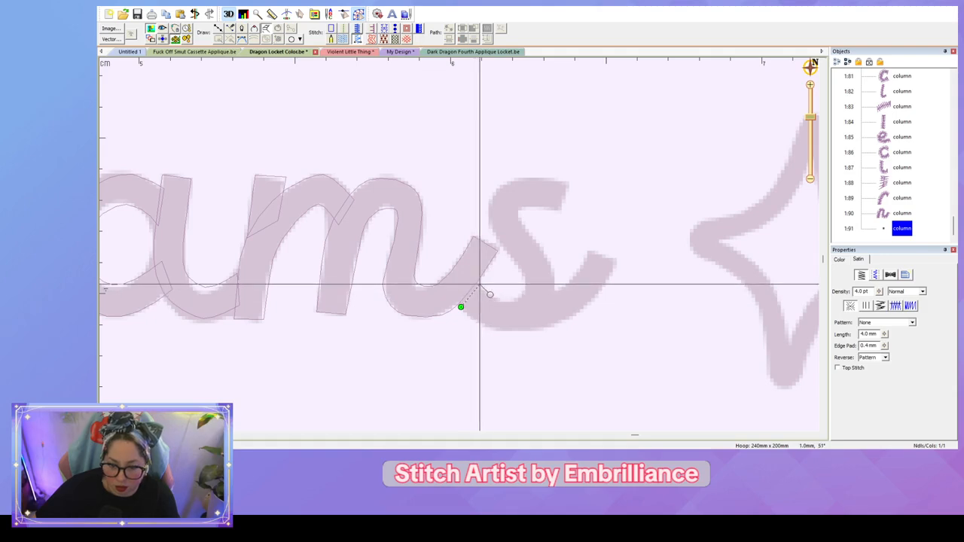
{"action": "key", "text": "Escape"}
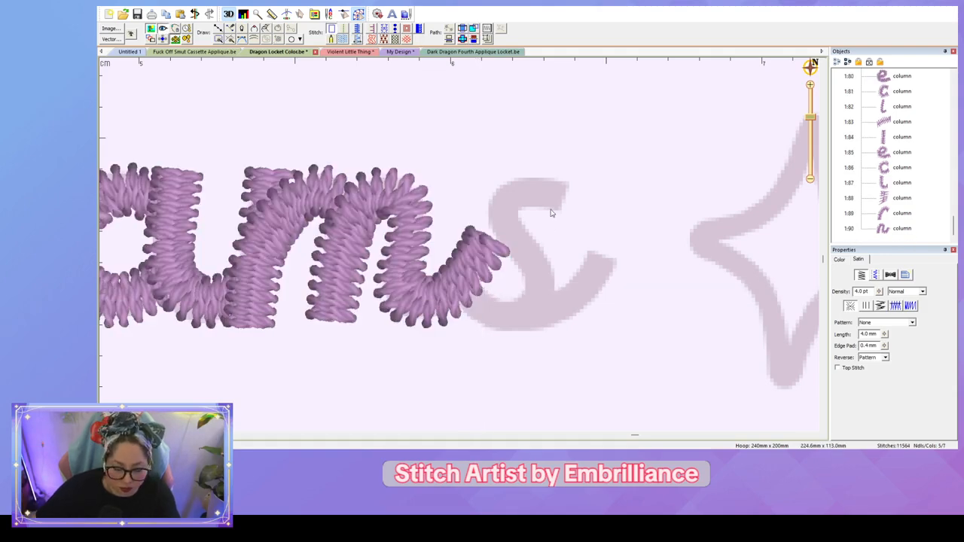
Step: Digitize the upper curve and diagonal of the "s" in "dreams" as a satin column about 2.9 × 4.4 mm
{"action": "key", "text": "c"}
{"action": "left_click", "coordinate": [568, 180]}
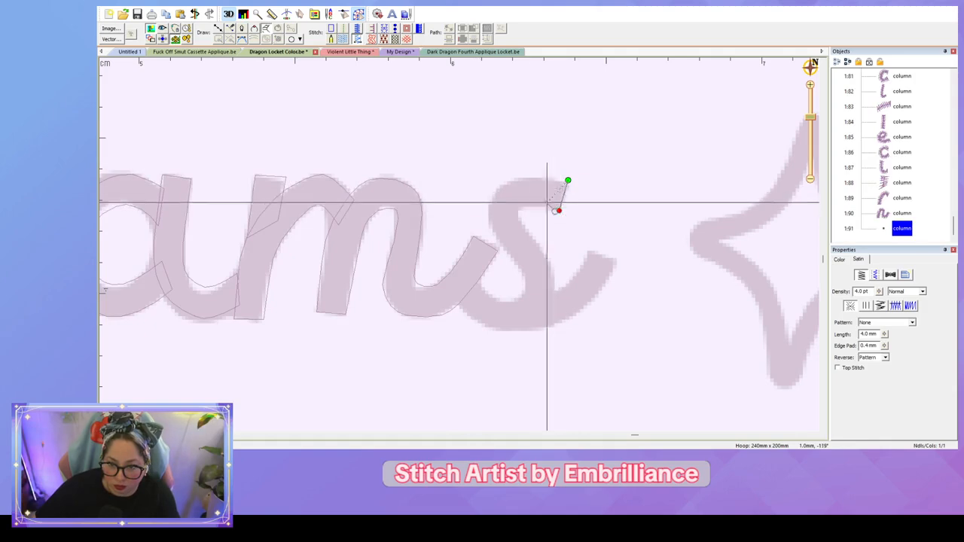
{"action": "left_click", "coordinate": [558, 210]}
{"action": "left_click", "coordinate": [517, 178]}
{"action": "left_click", "coordinate": [522, 209]}
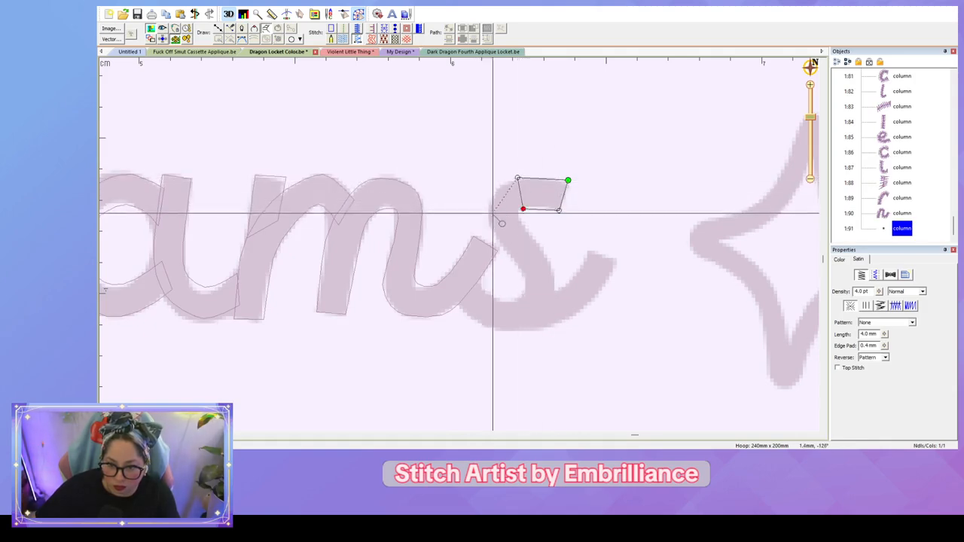
{"action": "left_click", "coordinate": [487, 214]}
{"action": "left_click", "coordinate": [518, 214]}
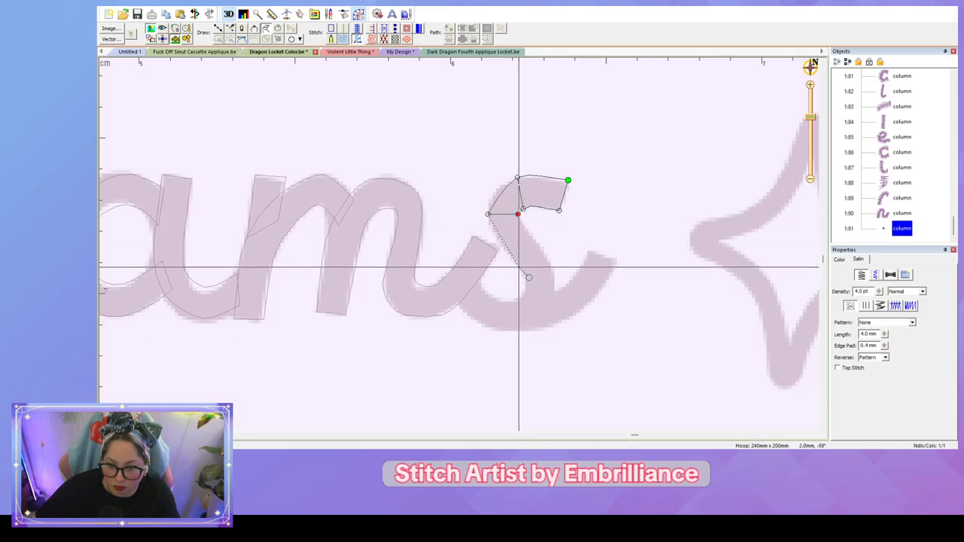
{"action": "left_click", "coordinate": [518, 268]}
{"action": "left_click", "coordinate": [545, 253]}
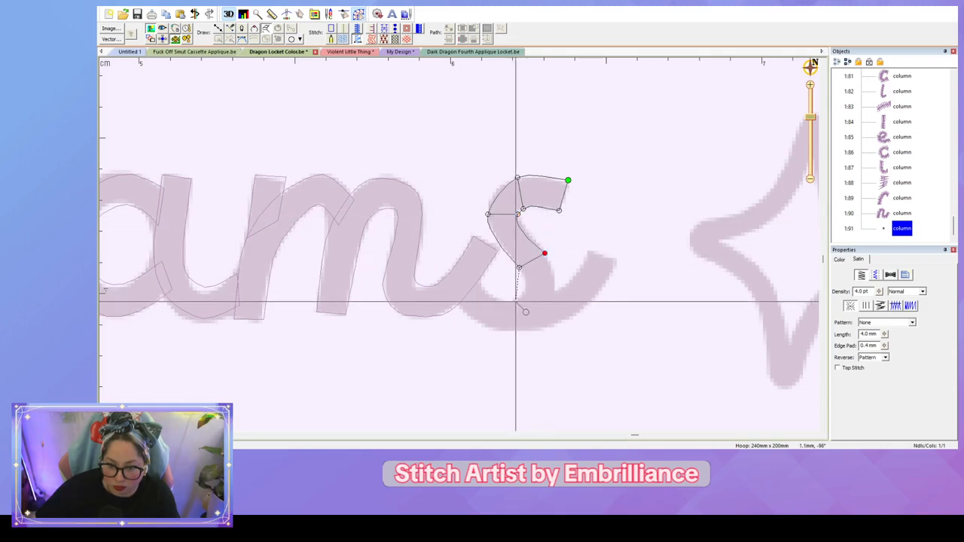
{"action": "left_click", "coordinate": [515, 301]}
{"action": "double_click", "coordinate": [552, 297]}
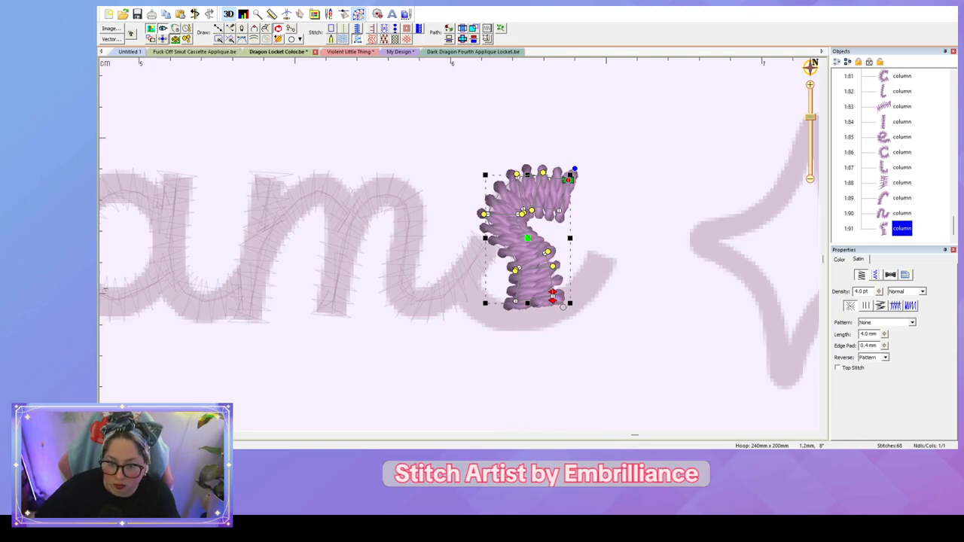
Step: Digitize the bottom curve and tail of the "s" as a satin column from the "m" tail and deselect it
{"action": "left_click", "coordinate": [478, 283]}
{"action": "left_click", "coordinate": [458, 307]}
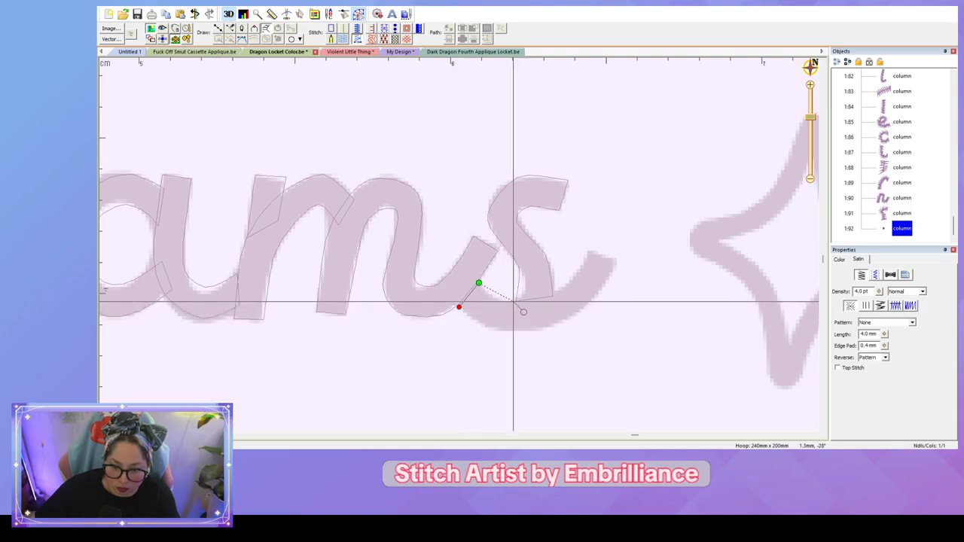
{"action": "left_click", "coordinate": [512, 332]}
{"action": "left_click", "coordinate": [558, 291]}
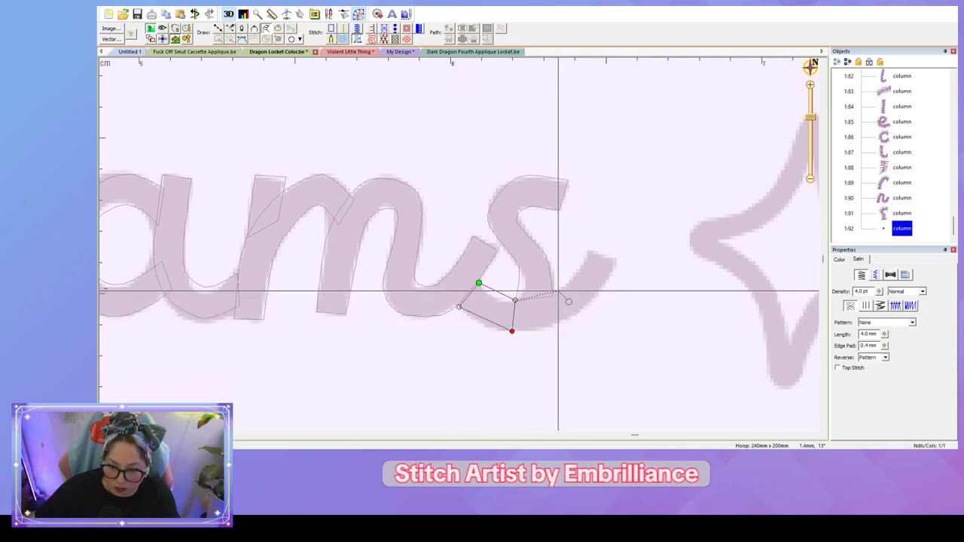
{"action": "left_click", "coordinate": [571, 319]}
{"action": "left_click", "coordinate": [589, 252]}
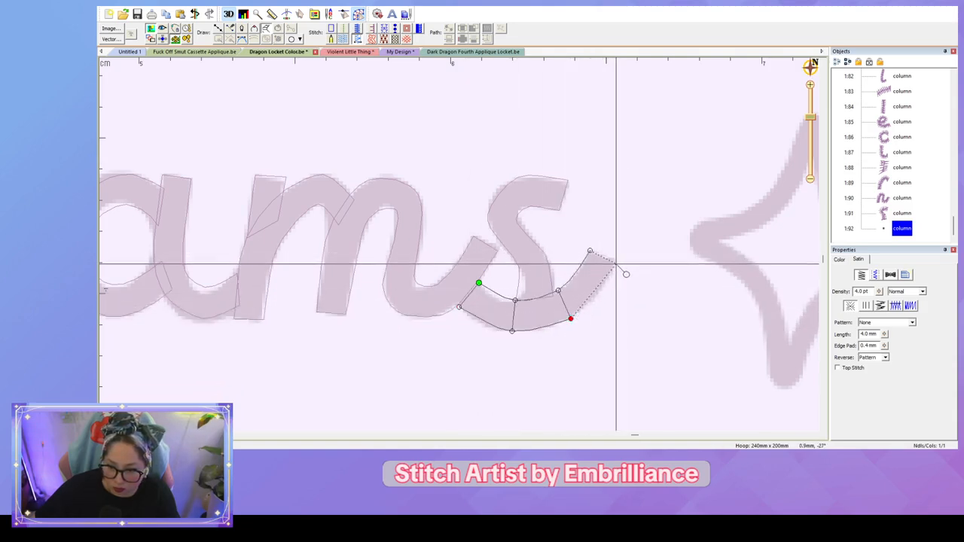
{"action": "left_click", "coordinate": [615, 263]}
{"action": "right_click", "coordinate": [615, 263]}
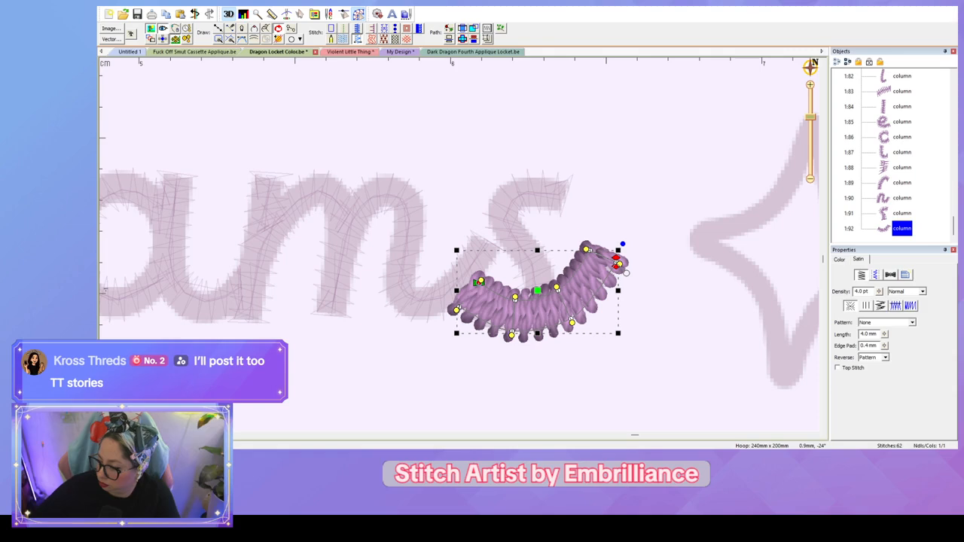
{"action": "left_click", "coordinate": [600, 393]}
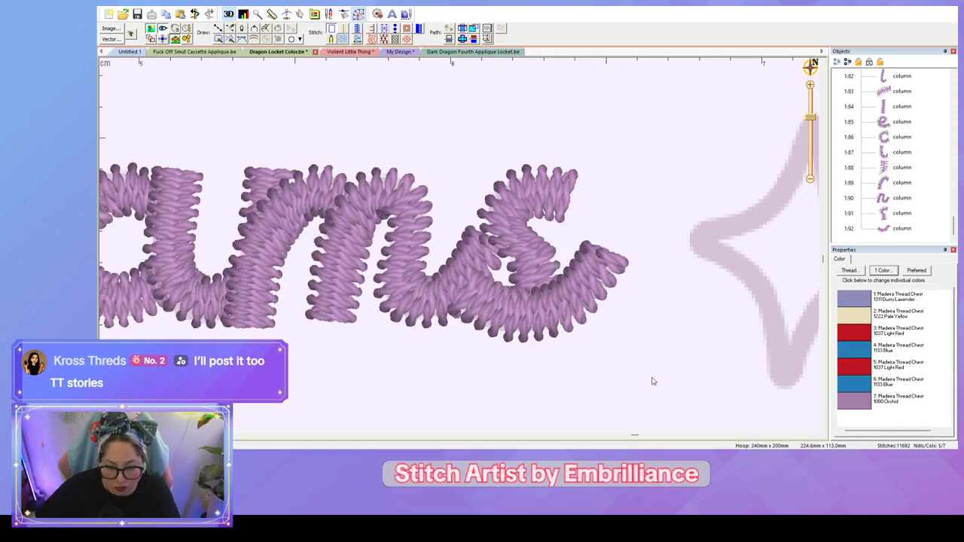
Step: Adjust the nodes and curve handles along both edges of the upper column of the "s" and deselect it
{"action": "left_click", "coordinate": [554, 316]}
{"action": "left_click", "coordinate": [543, 231]}
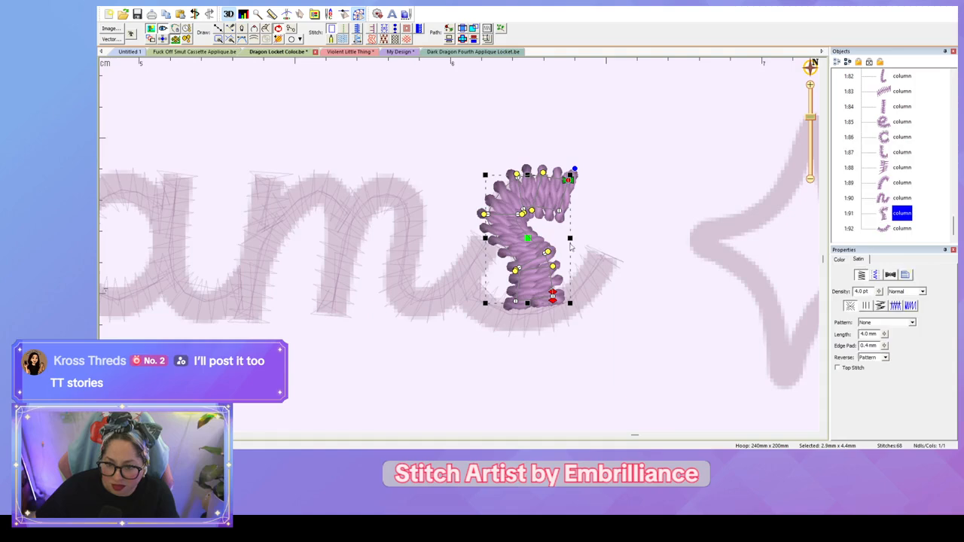
{"action": "scroll", "coordinate": [543, 234], "scroll_direction": "up", "scroll_amount": 3}
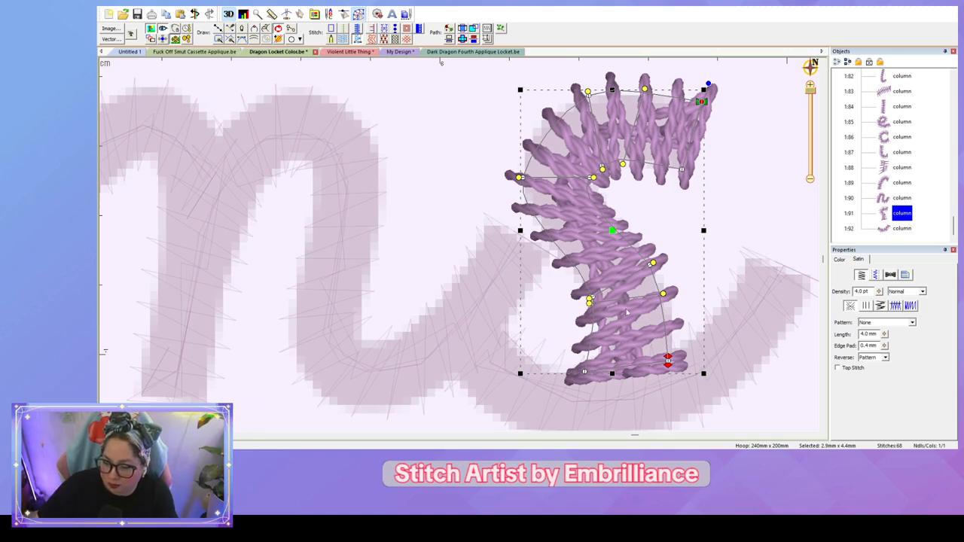
{"action": "left_click_drag", "start_coordinate": [589, 299], "coordinate": [578, 280]}
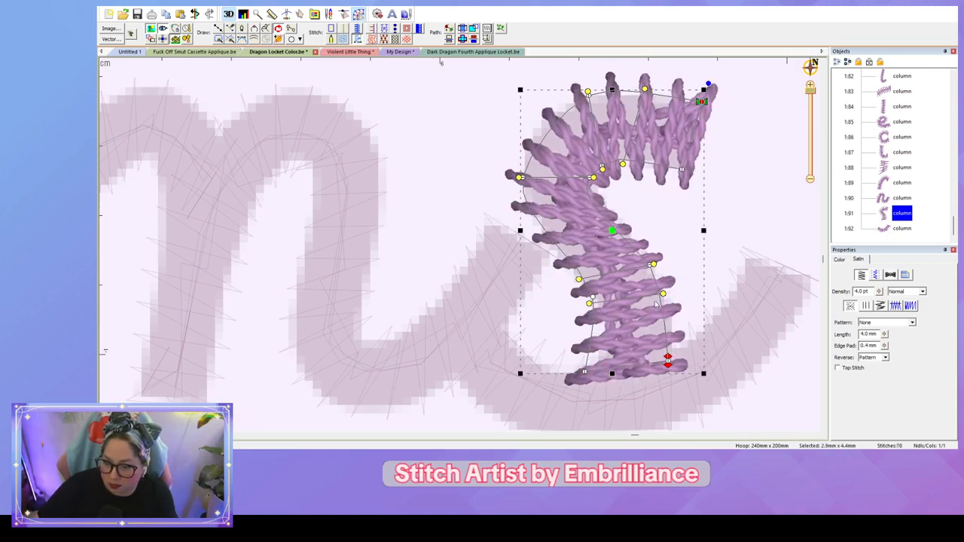
{"action": "left_click_drag", "start_coordinate": [584, 374], "coordinate": [595, 371]}
{"action": "left_click_drag", "start_coordinate": [669, 365], "coordinate": [680, 358]}
{"action": "left_click", "coordinate": [519, 176]}
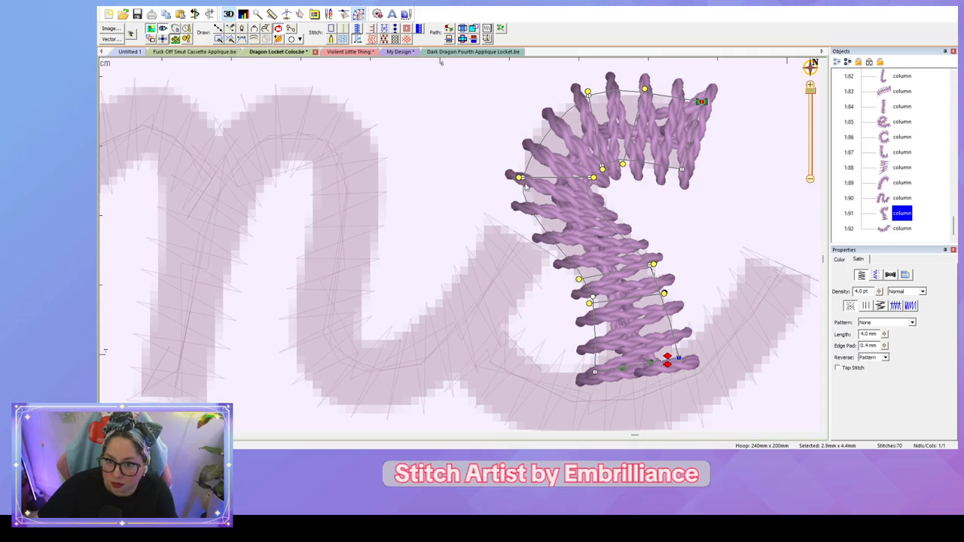
{"action": "left_click_drag", "start_coordinate": [527, 156], "coordinate": [550, 101]}
{"action": "mouse_move", "coordinate": [602, 167]}
{"action": "left_mouse_down"}
{"action": "mouse_move", "coordinate": [636, 158]}
{"action": "mouse_move", "coordinate": [588, 165]}
{"action": "left_mouse_up"}
{"action": "left_click", "coordinate": [660, 226]}
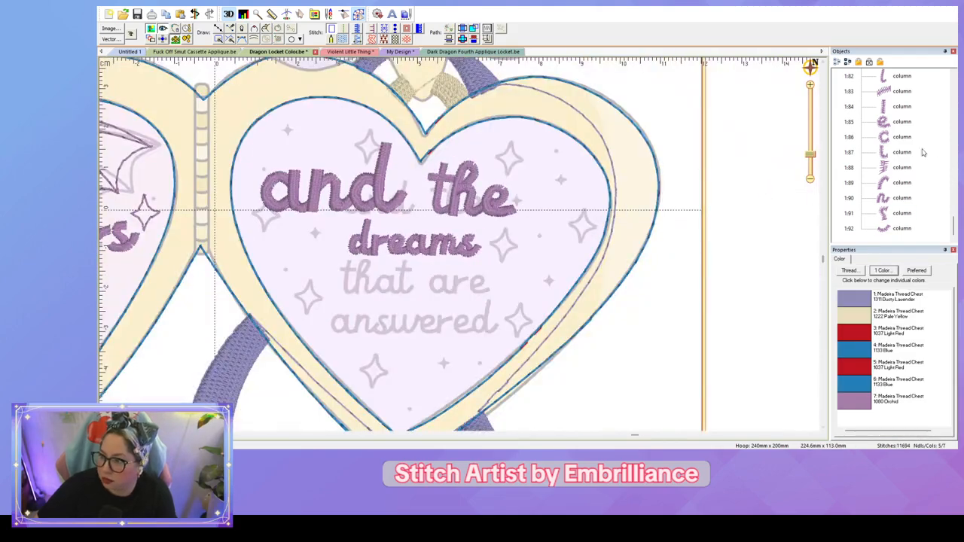
Step: Try enlarging all columns of the word "dreams" together to about 46.6 × 13.0 mm, undo the resize and deselect them
{"action": "scroll", "coordinate": [904, 143], "scroll_direction": "up", "scroll_amount": 3}
{"action": "scroll", "coordinate": [904, 167], "scroll_direction": "down", "scroll_amount": 1}
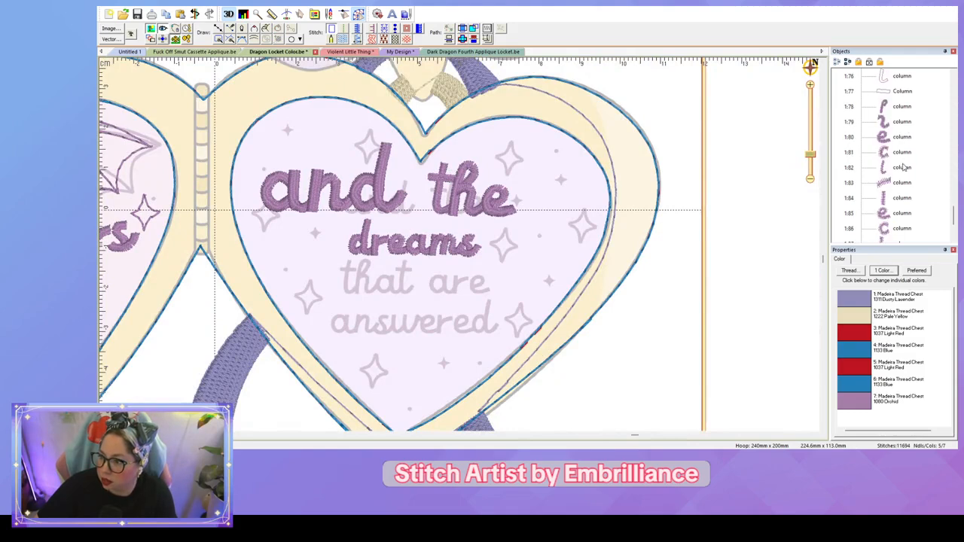
{"action": "left_click", "coordinate": [902, 167]}
{"action": "scroll", "coordinate": [901, 173], "scroll_direction": "down", "scroll_amount": 2}
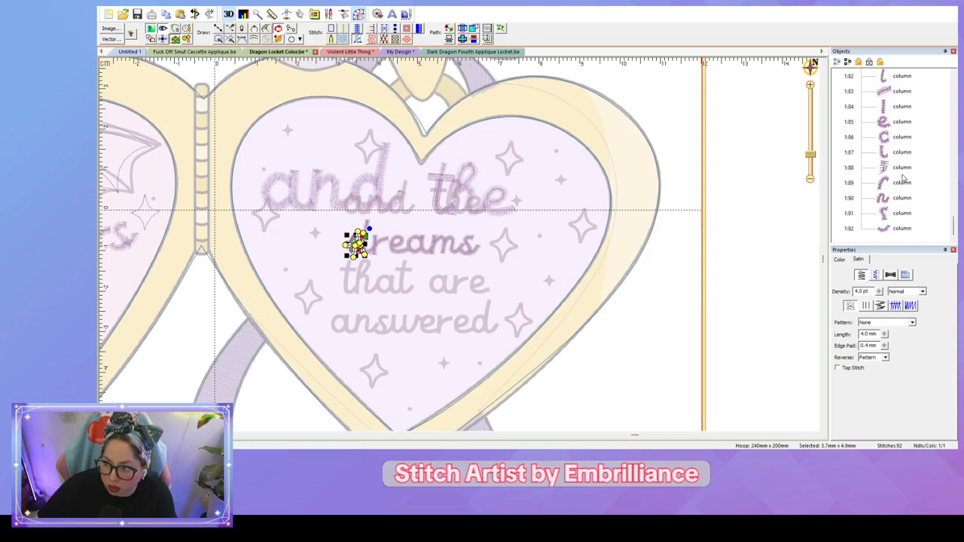
{"action": "left_click", "coordinate": [900, 227], "text": "shift"}
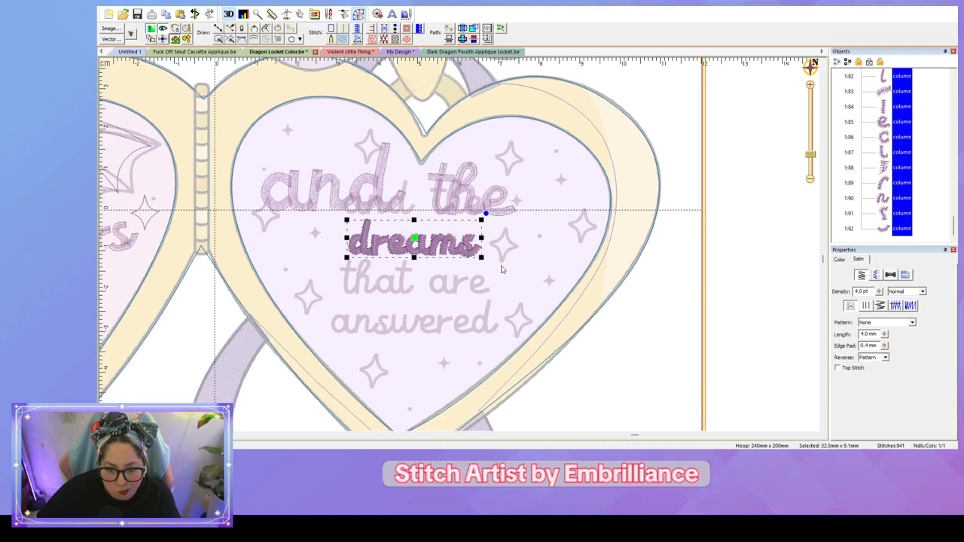
{"action": "left_click_drag", "start_coordinate": [485, 258], "coordinate": [544, 278]}
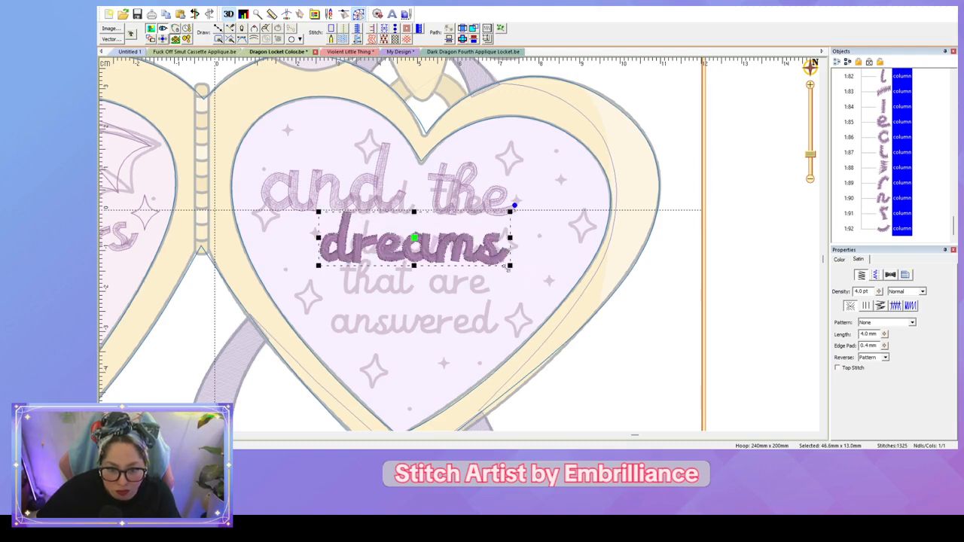
{"action": "key", "text": "ctrl+z"}
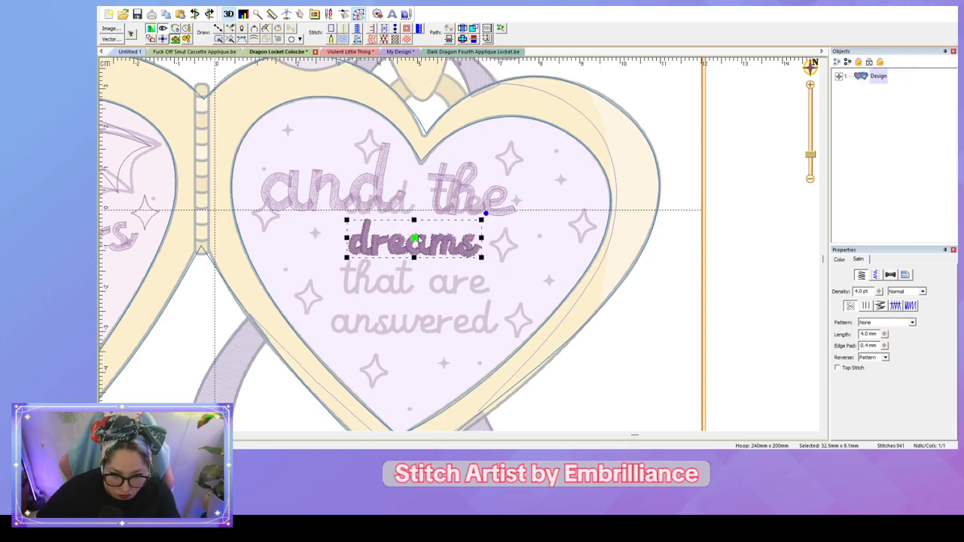
{"action": "left_click", "coordinate": [580, 259]}
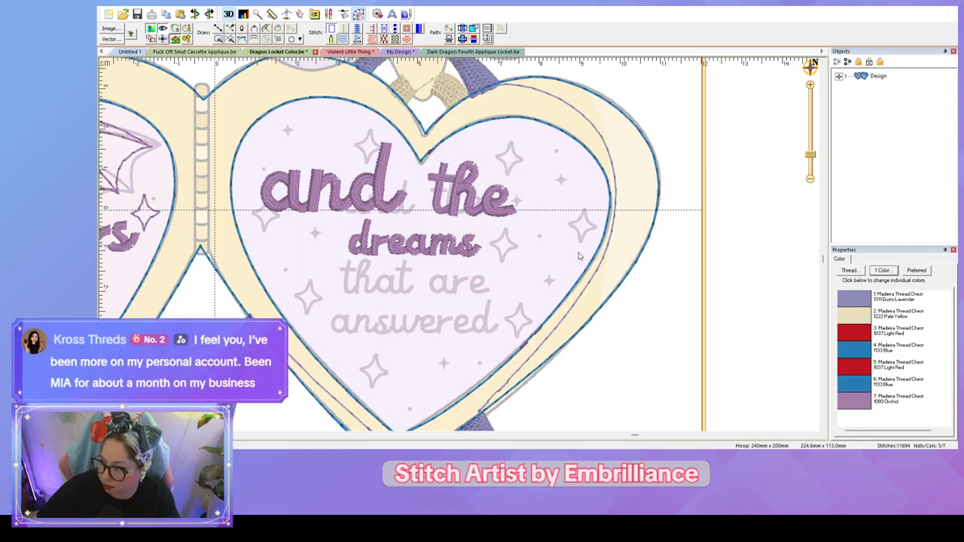
Step: Duplicate the columns of the "t" and "h" in the word "the", leaving out the "e"
{"action": "scroll", "coordinate": [370, 355], "scroll_direction": "up", "scroll_amount": 2}
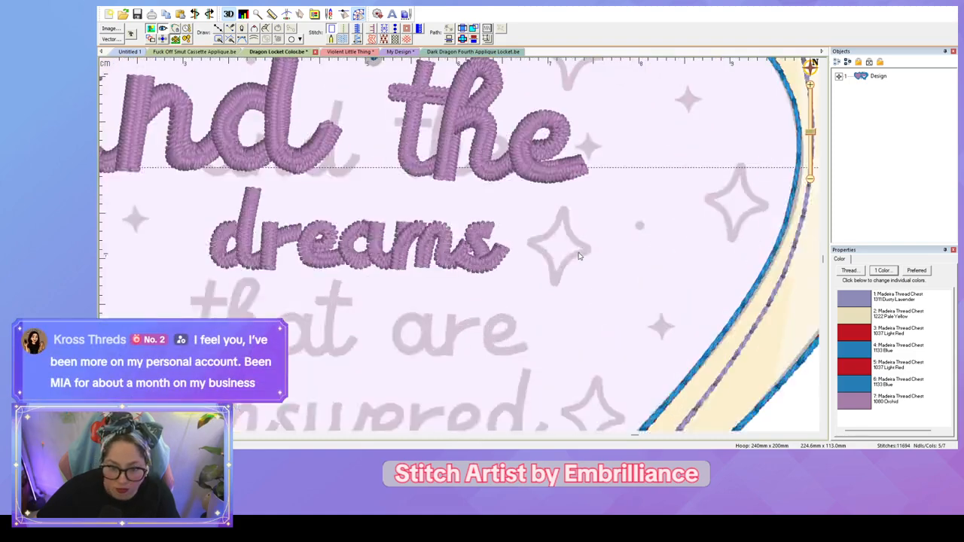
{"action": "scroll", "coordinate": [510, 338], "scroll_direction": "down", "scroll_amount": 5}
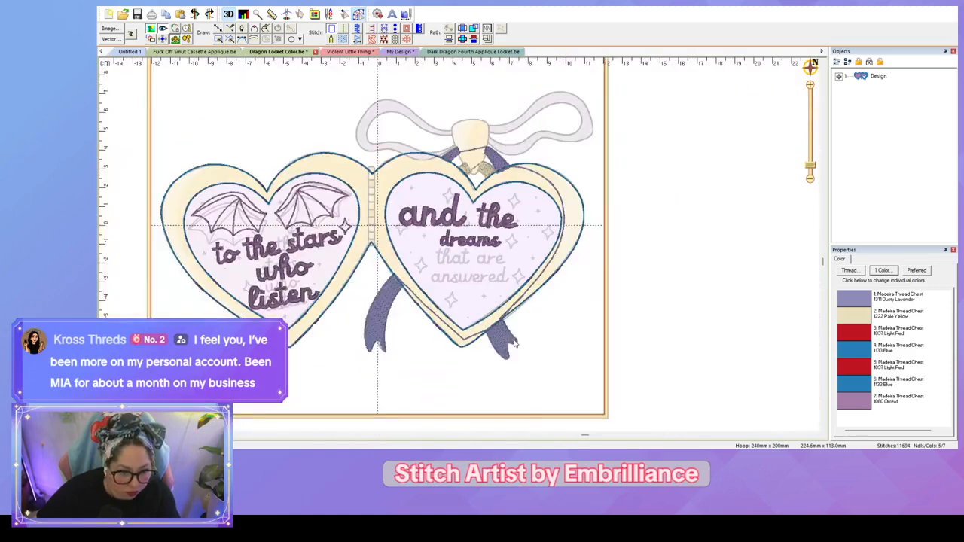
{"action": "scroll", "coordinate": [514, 342], "scroll_direction": "up", "scroll_amount": 3}
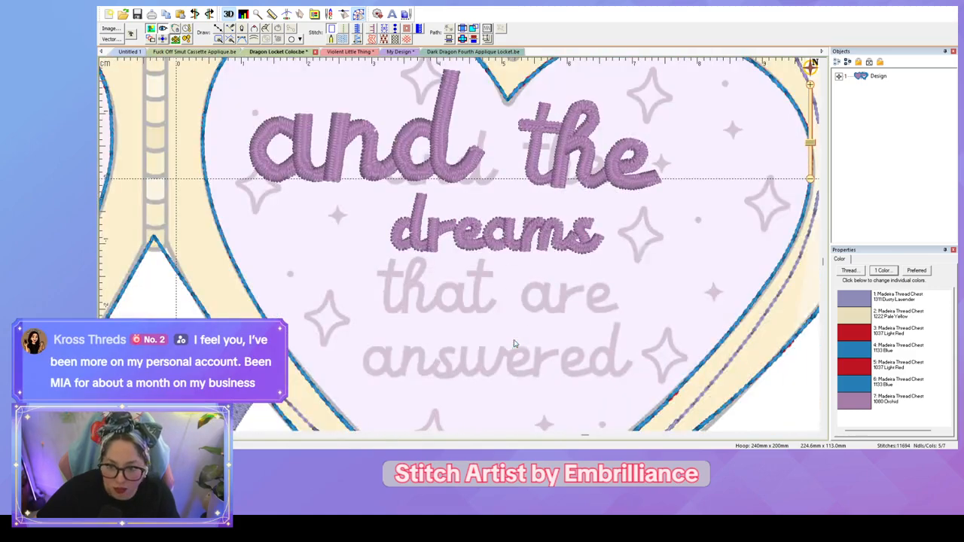
{"action": "left_click", "coordinate": [552, 130]}
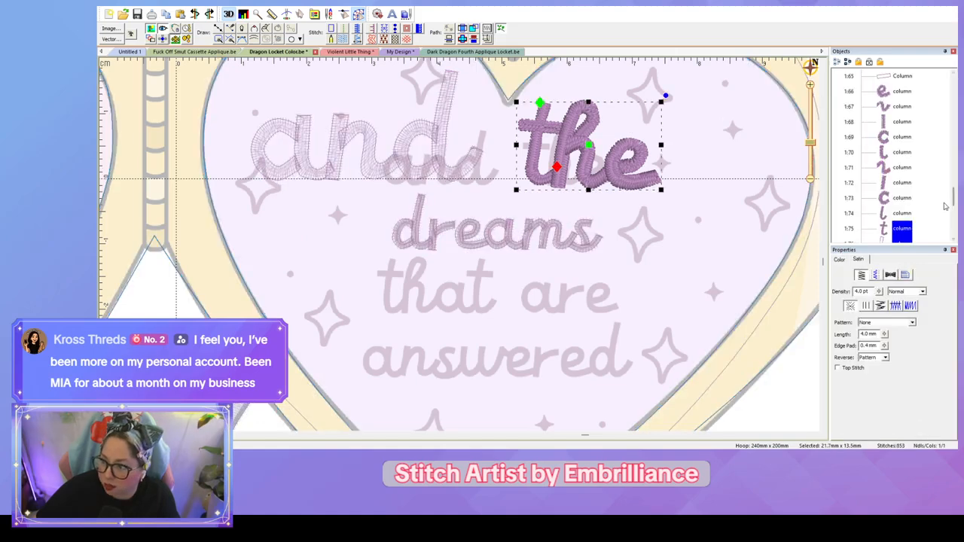
{"action": "left_click", "coordinate": [939, 204]}
{"action": "scroll", "coordinate": [920, 220], "scroll_direction": "down", "scroll_amount": 1}
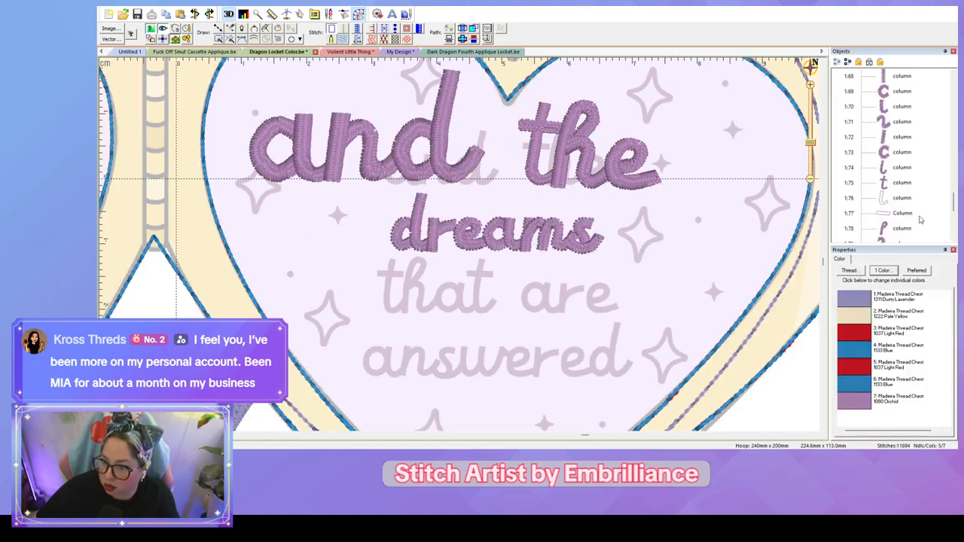
{"action": "left_click", "coordinate": [902, 183]}
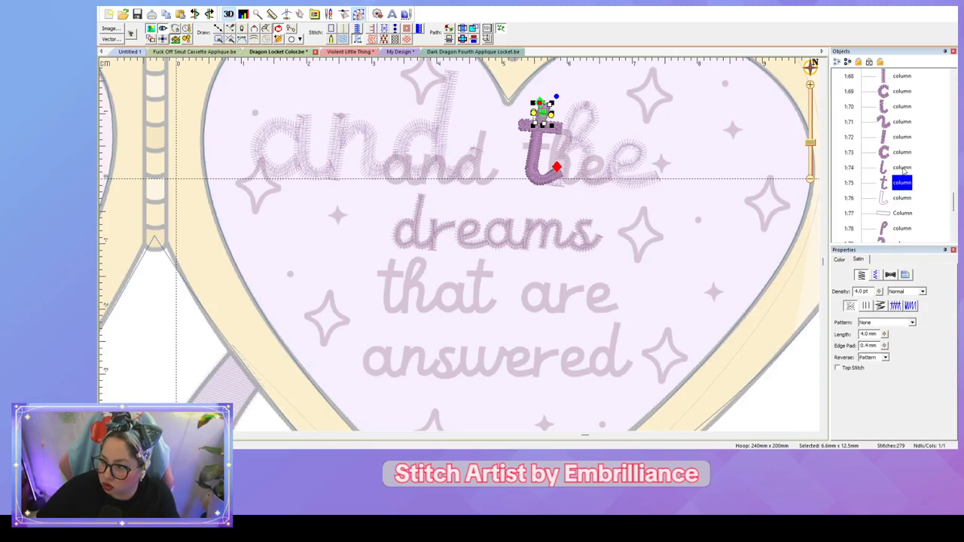
{"action": "left_click", "coordinate": [903, 170]}
{"action": "left_click", "coordinate": [904, 181]}
{"action": "scroll", "coordinate": [903, 182], "scroll_direction": "down", "scroll_amount": 1}
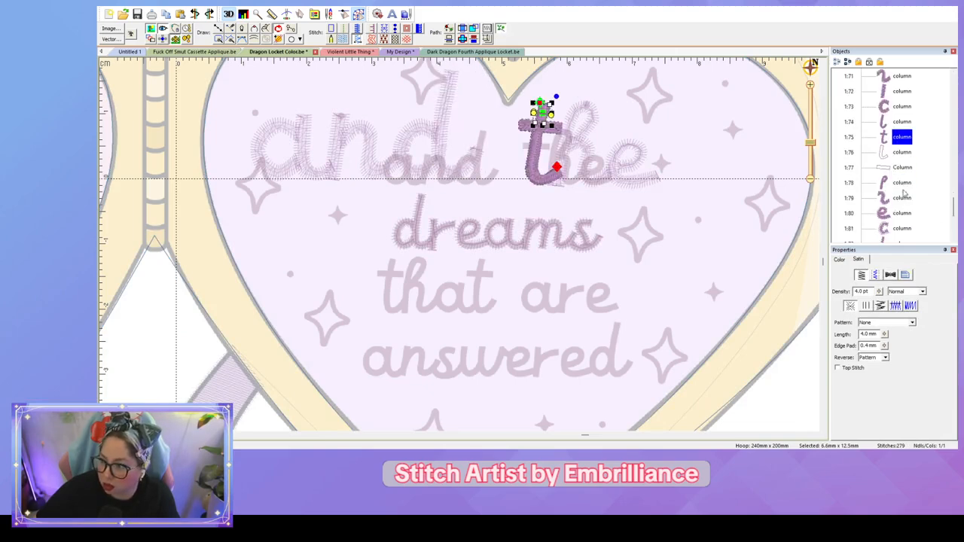
{"action": "left_click", "coordinate": [902, 198], "text": "shift"}
{"action": "key", "text": "ctrl+v"}
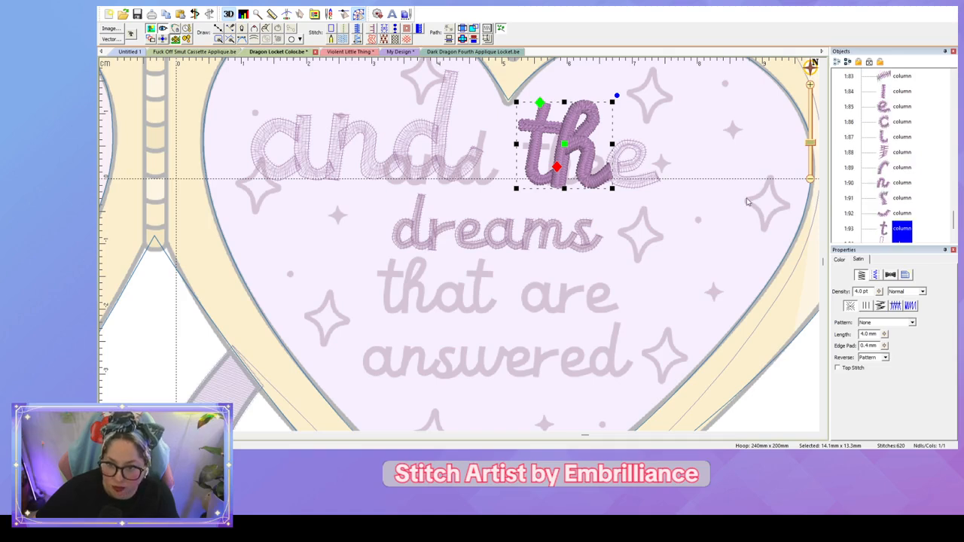
Step: Move the copied "th" onto the start of the traced "that", shrink it to about 9.3 × 8.8 mm and deselect it
{"action": "left_click_drag", "start_coordinate": [568, 149], "coordinate": [391, 287]}
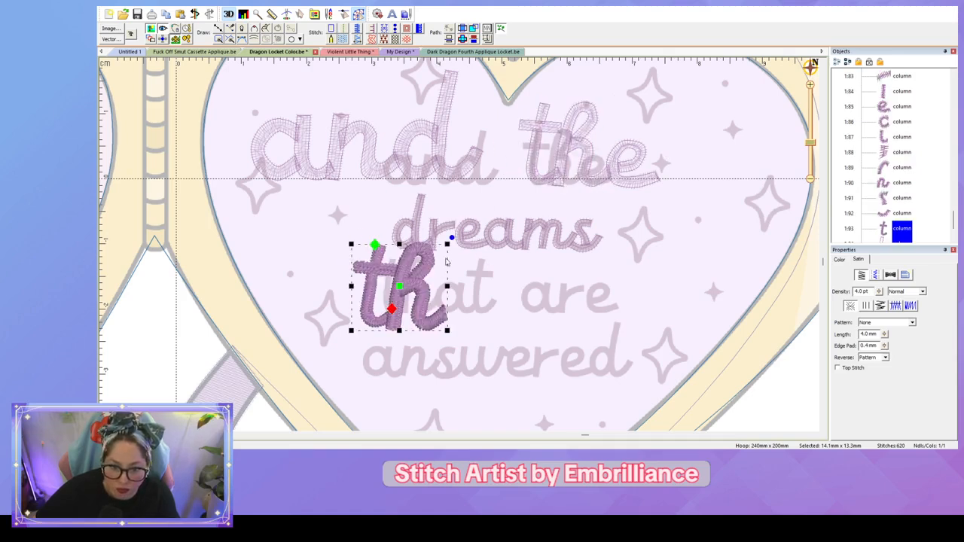
{"action": "left_click_drag", "start_coordinate": [449, 239], "coordinate": [416, 273]}
{"action": "left_click_drag", "start_coordinate": [384, 301], "coordinate": [408, 285]}
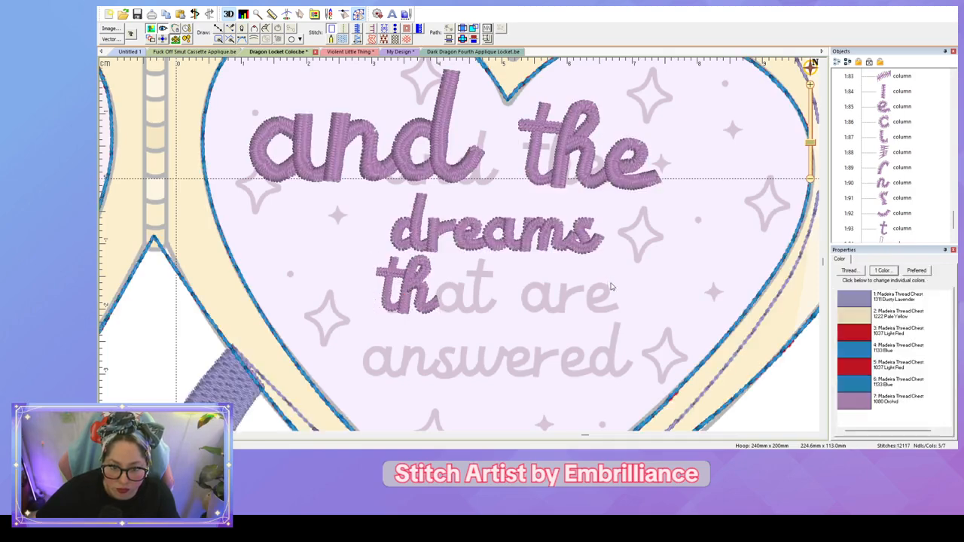
{"action": "left_click", "coordinate": [609, 284]}
Step: Duplicate the two columns of the "a" in "and", place the copy after "th" at about 7.0 × 5.4 mm and deselect it
{"action": "left_click", "coordinate": [269, 166]}
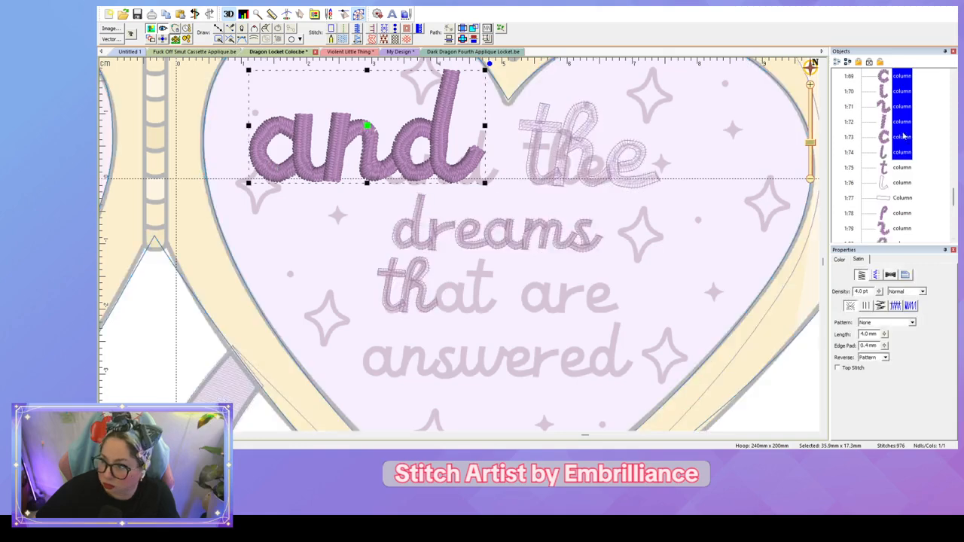
{"action": "scroll", "coordinate": [916, 142], "scroll_direction": "down", "scroll_amount": 1}
{"action": "scroll", "coordinate": [916, 142], "scroll_direction": "up", "scroll_amount": 2}
{"action": "left_click", "coordinate": [908, 138]}
{"action": "left_click", "coordinate": [901, 123]}
{"action": "left_click", "coordinate": [901, 139], "text": "ctrl"}
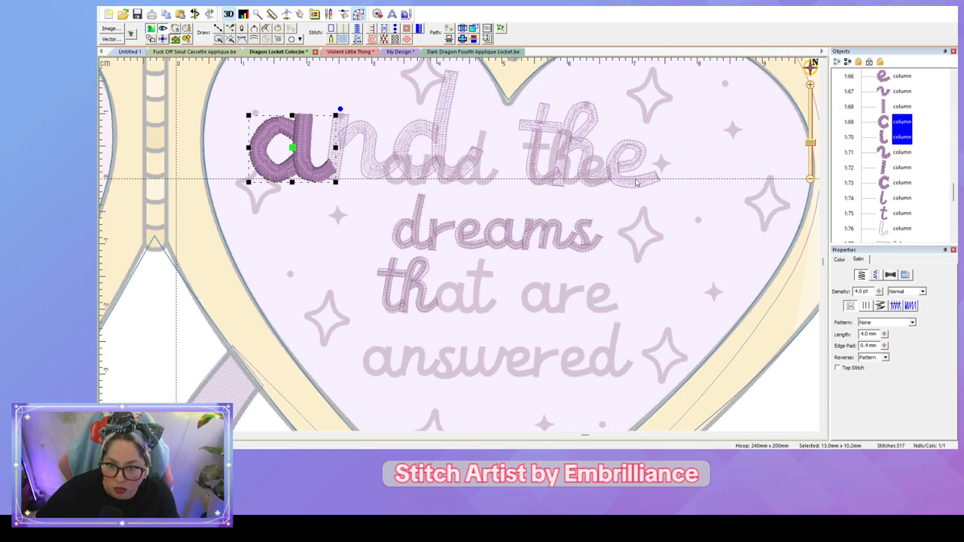
{"action": "key", "text": "ctrl+d"}
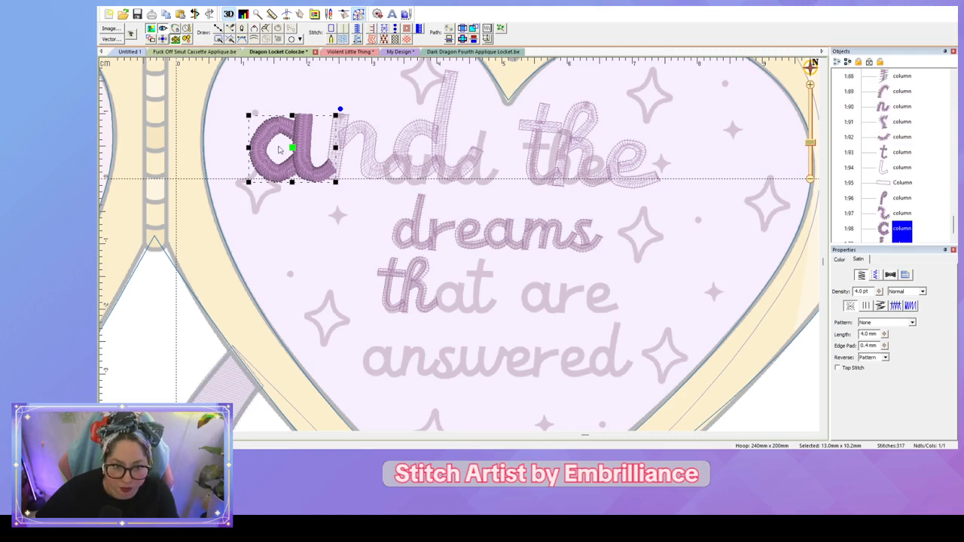
{"action": "left_click_drag", "start_coordinate": [294, 151], "coordinate": [452, 298]}
{"action": "left_click", "coordinate": [539, 302]}
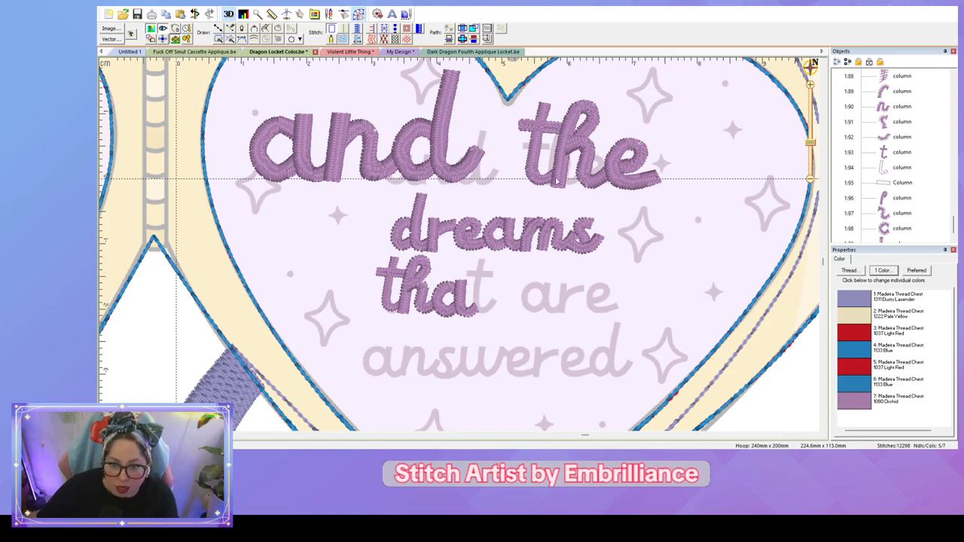
Step: Duplicate the three columns of the first "t" in "that" and place the copy at the end of the word
{"action": "left_click", "coordinate": [390, 272]}
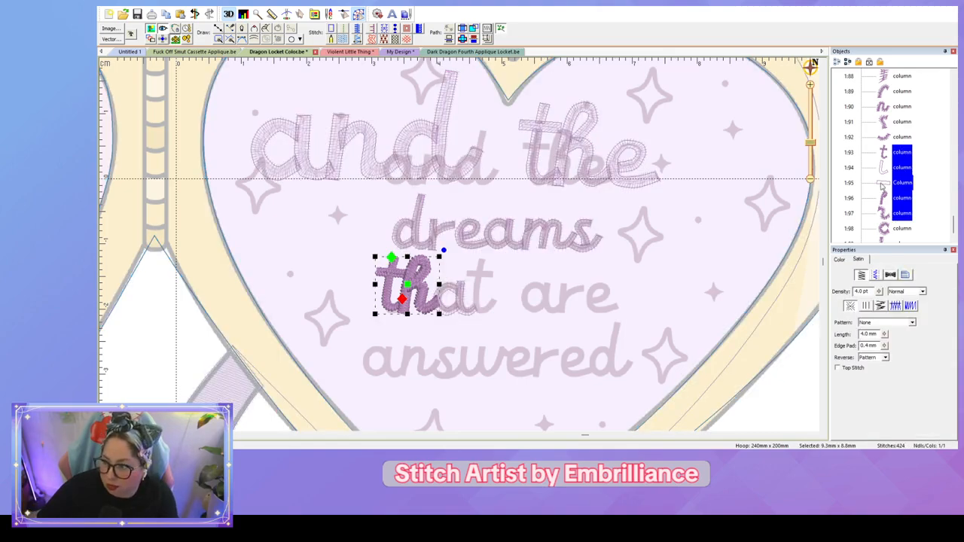
{"action": "left_click", "coordinate": [901, 153]}
{"action": "left_click", "coordinate": [900, 182], "text": "shift"}
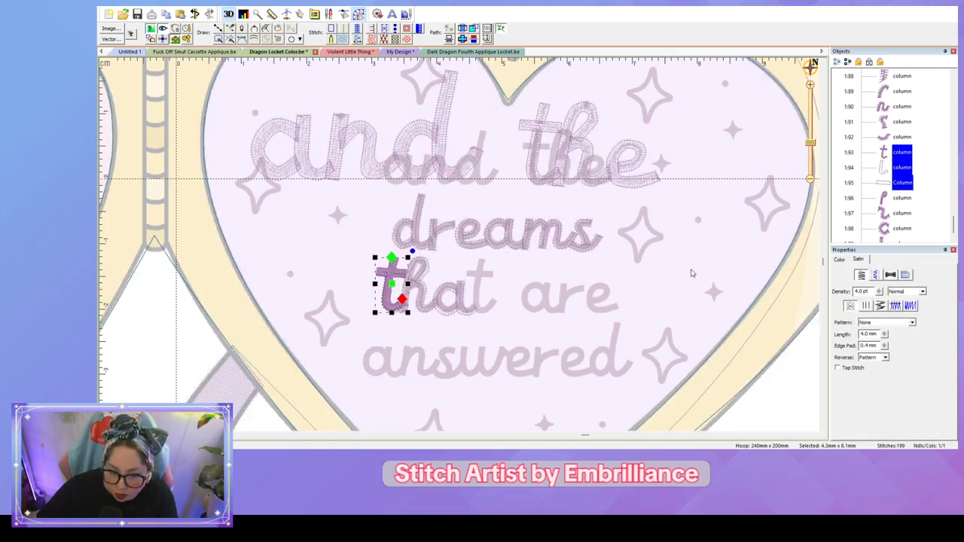
{"action": "key", "text": "ctrl+v"}
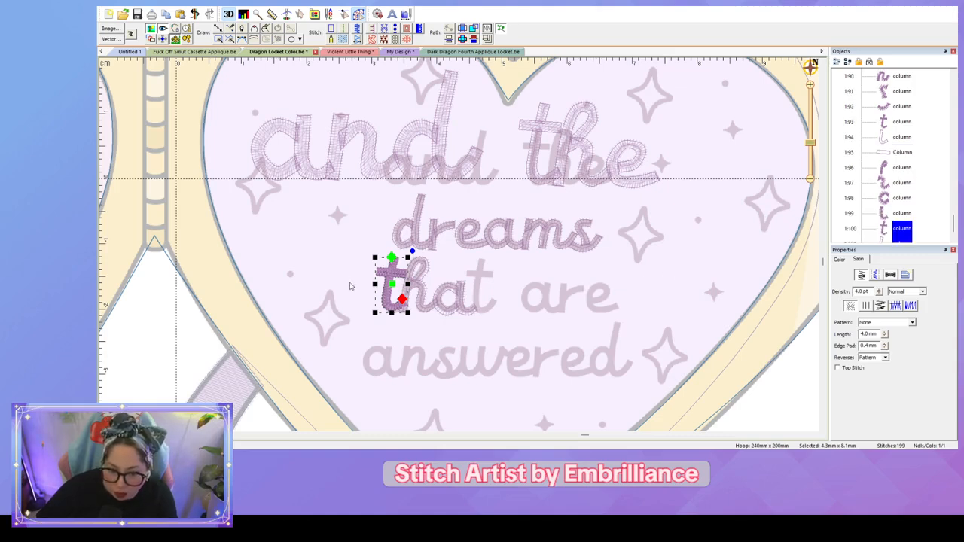
{"action": "left_click_drag", "start_coordinate": [392, 288], "coordinate": [484, 288]}
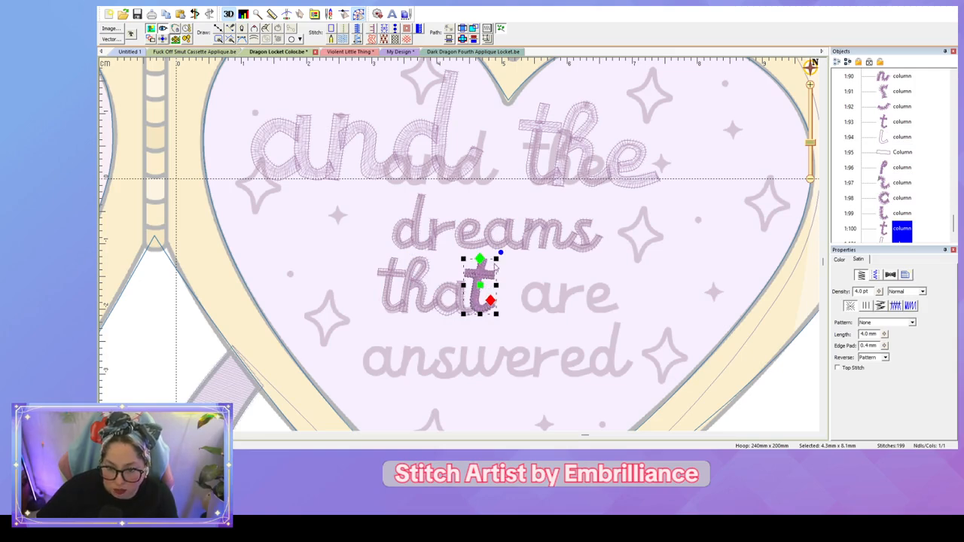
Step: Rotate the final "t" of "that" slightly counter-clockwise, nudge it onto the traced letter and deselect it
{"action": "left_click_drag", "start_coordinate": [501, 253], "coordinate": [498, 250]}
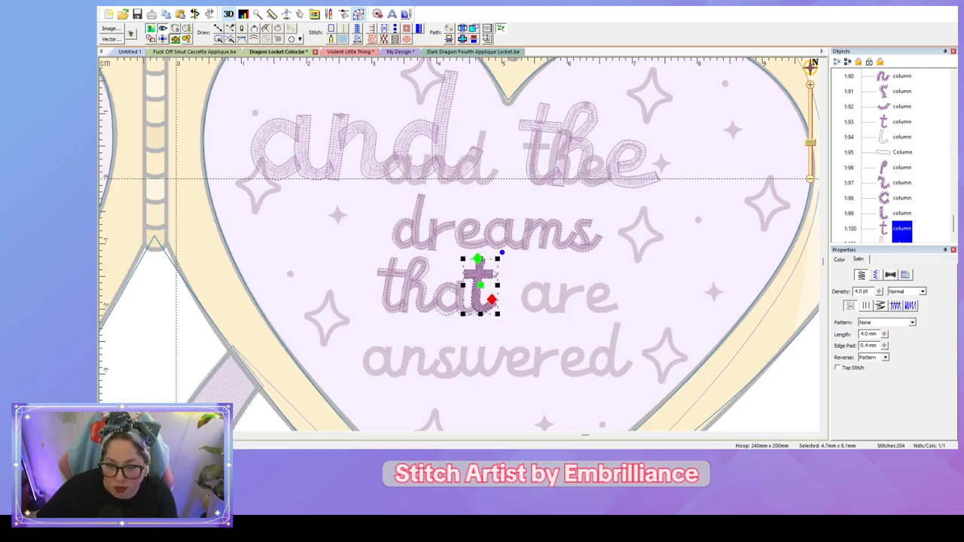
{"action": "left_click_drag", "start_coordinate": [480, 286], "coordinate": [483, 288]}
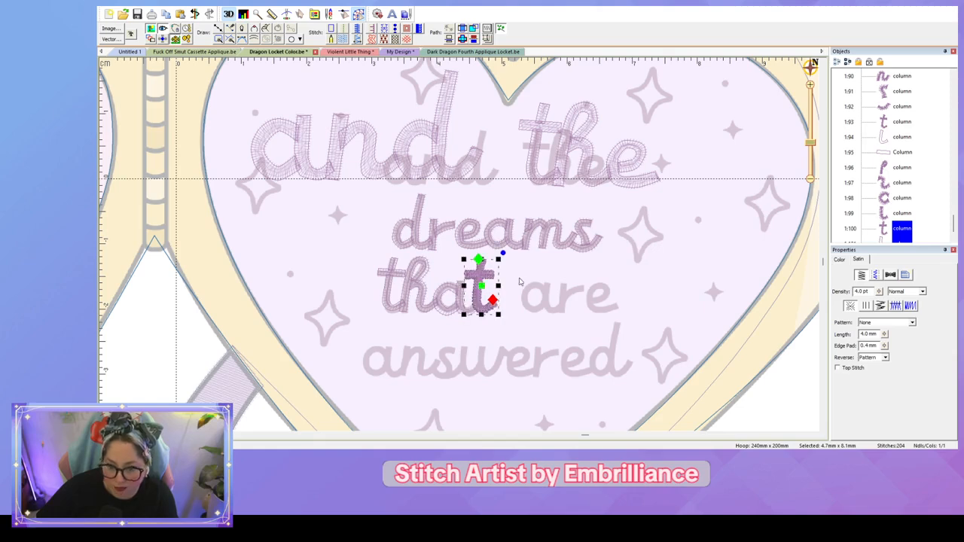
{"action": "left_click", "coordinate": [523, 281]}
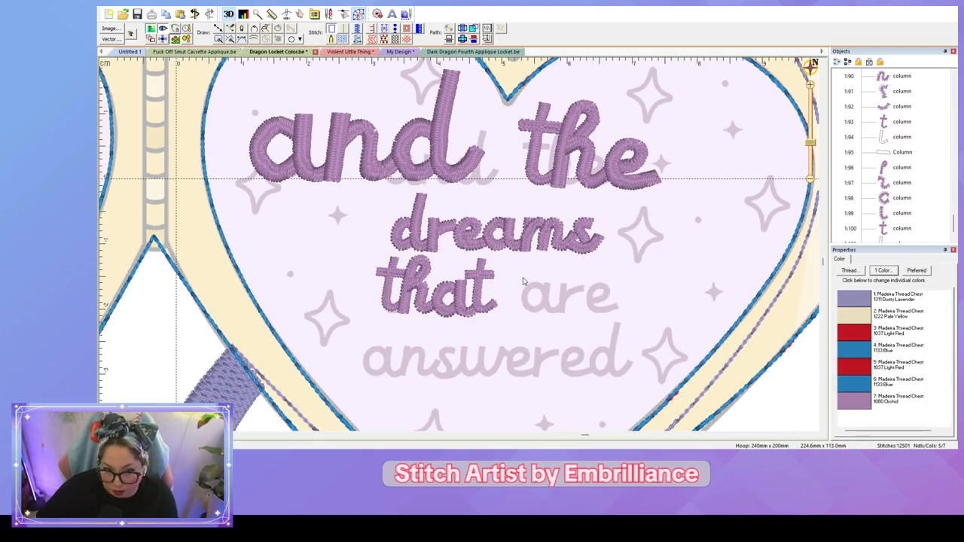
Step: Duplicate the "a" of "that", place the copy over the traced "a" of "are" and deselect it
{"action": "left_click", "coordinate": [452, 294]}
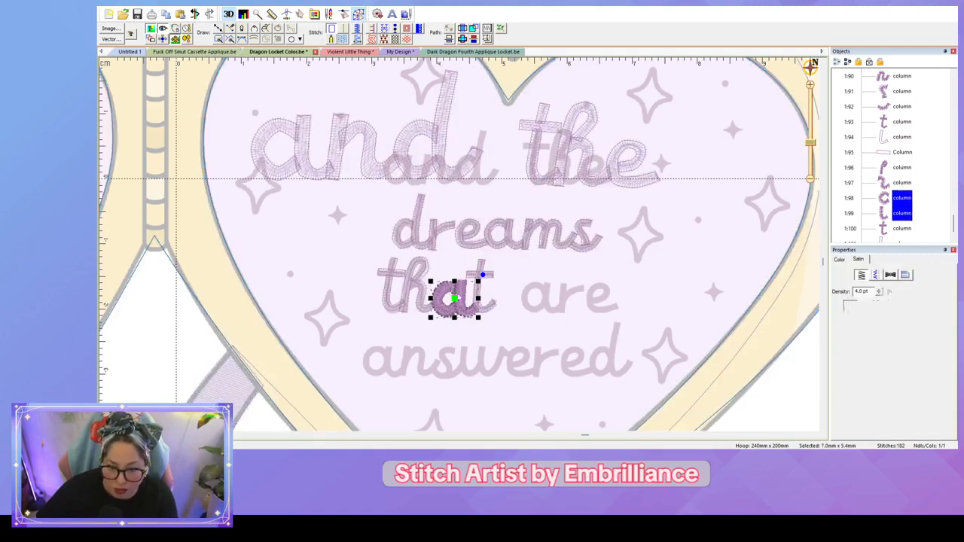
{"action": "key", "text": "ctrl+c"}
{"action": "key", "text": "ctrl+v"}
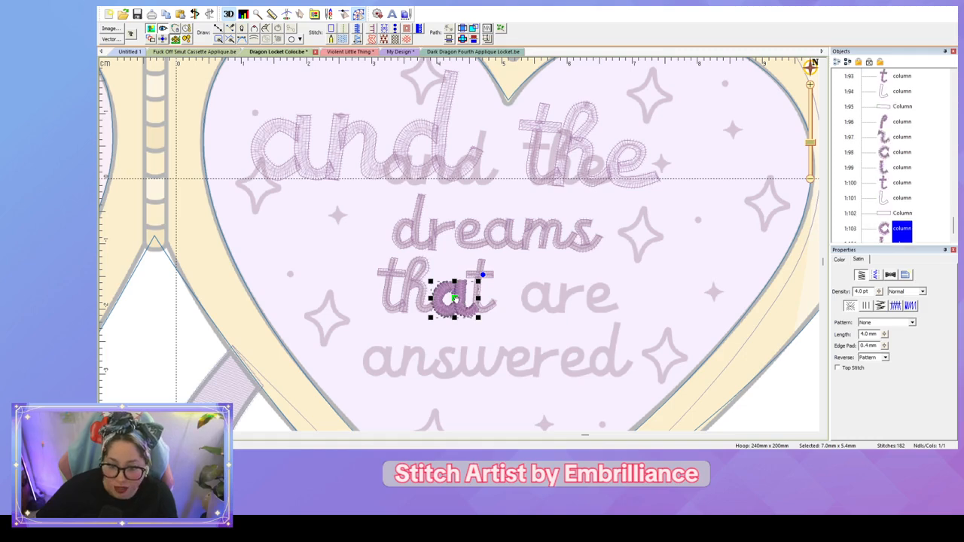
{"action": "left_click_drag", "start_coordinate": [456, 300], "coordinate": [555, 300]}
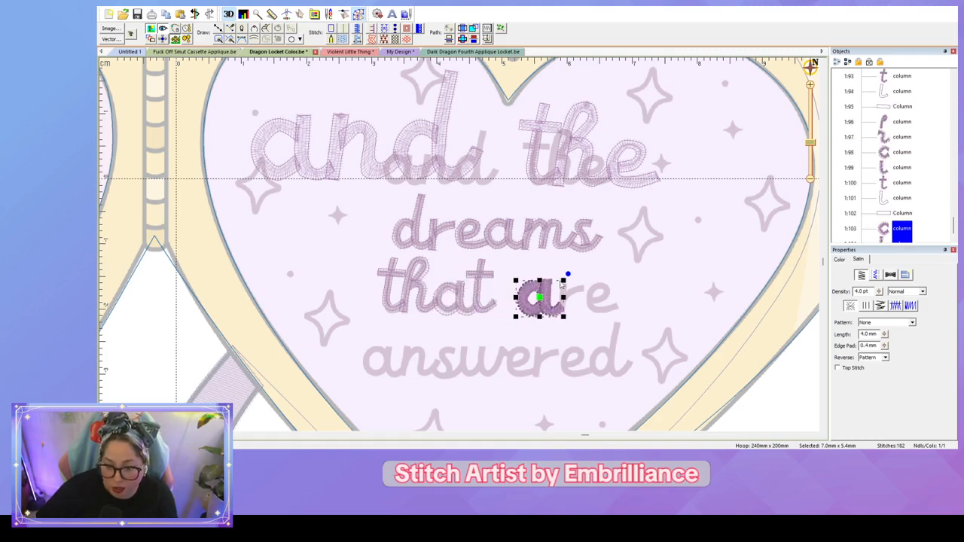
{"action": "left_click", "coordinate": [601, 267]}
Step: Duplicate the two columns of the "r" in "dreams", place the copy after the "a" of "are" and deselect it
{"action": "left_click", "coordinate": [439, 250]}
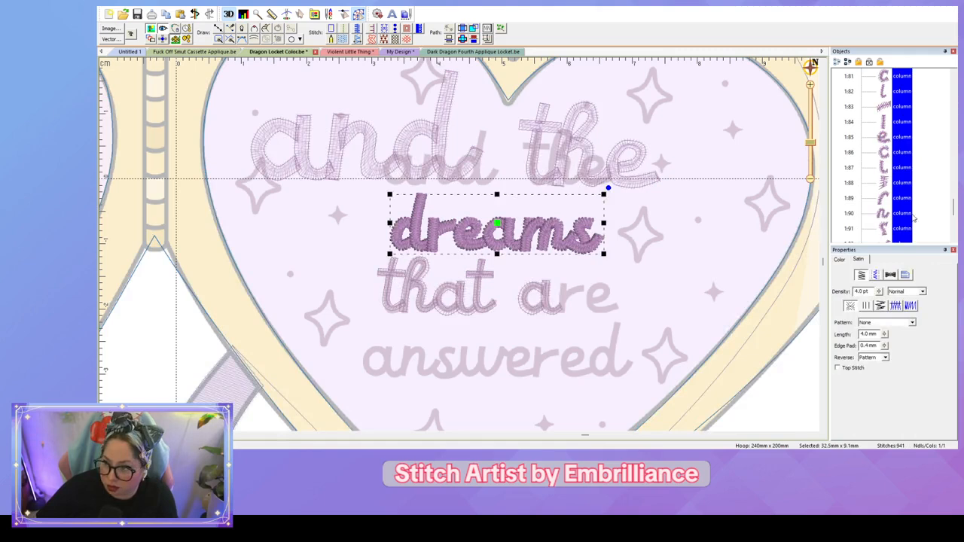
{"action": "left_click", "coordinate": [928, 146]}
{"action": "left_click", "coordinate": [906, 120]}
{"action": "left_click", "coordinate": [903, 107]}
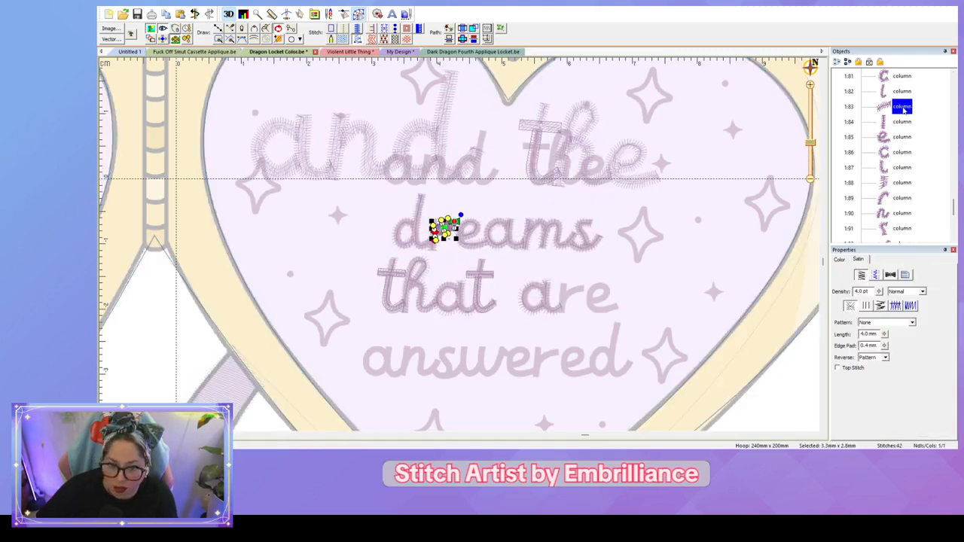
{"action": "left_click_drag", "start_coordinate": [903, 107], "coordinate": [905, 123]}
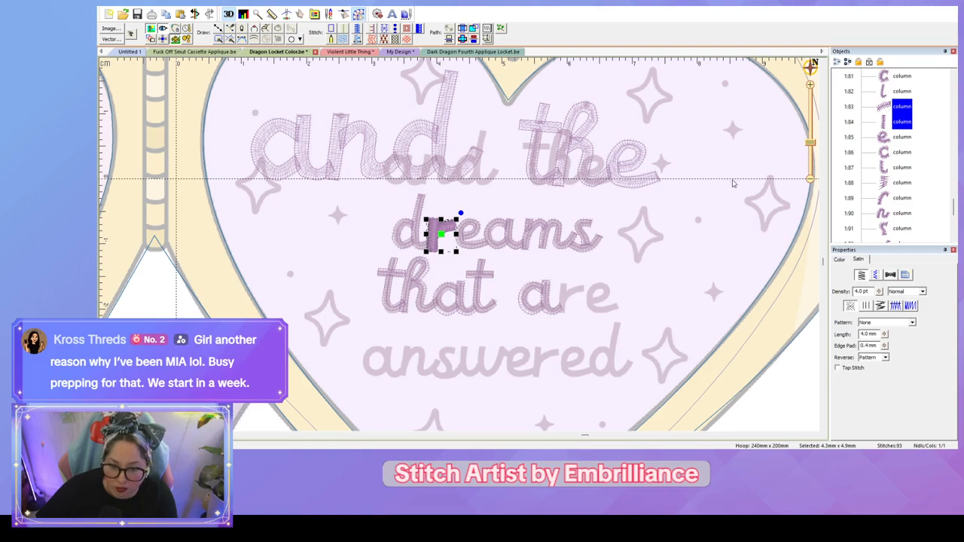
{"action": "key", "text": "ctrl+v"}
{"action": "left_click_drag", "start_coordinate": [442, 234], "coordinate": [570, 296]}
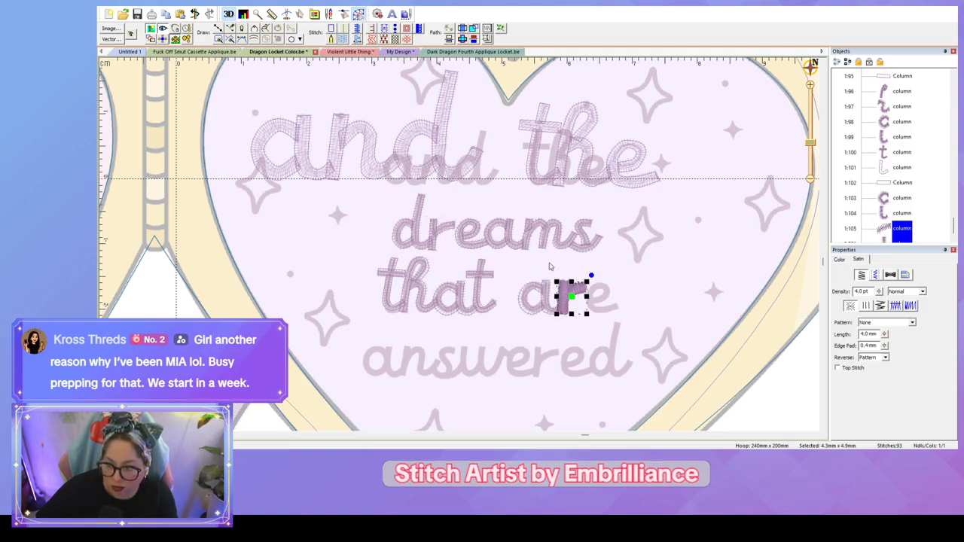
{"action": "left_click", "coordinate": [931, 173]}
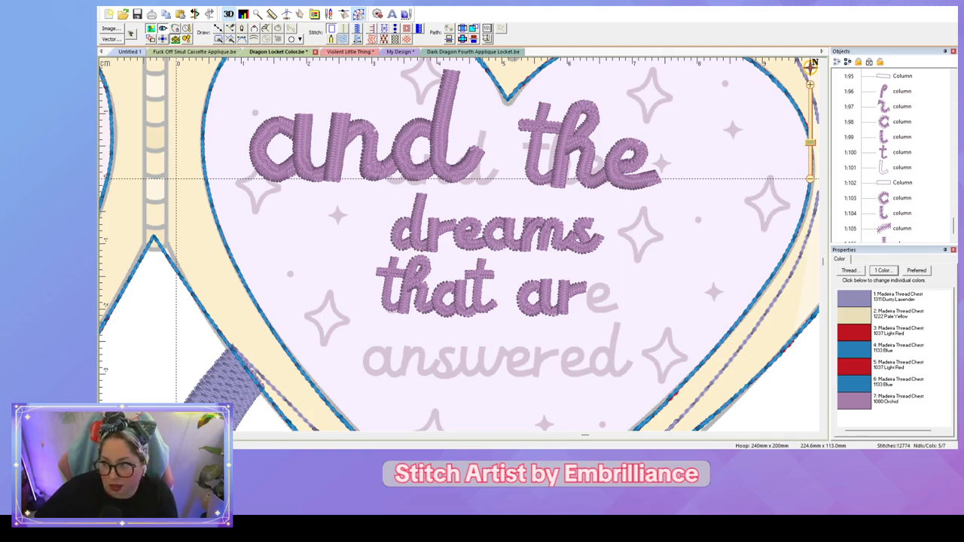
Step: Duplicate the "e" column of "dreams", place the copy at the end of "are" and deselect it
{"action": "scroll", "coordinate": [908, 128], "scroll_direction": "up", "scroll_amount": 5}
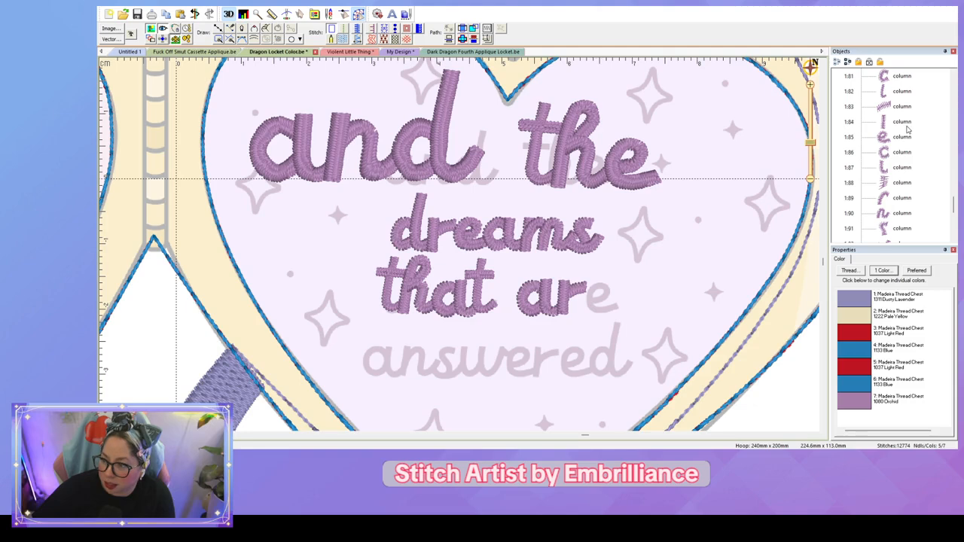
{"action": "left_click", "coordinate": [902, 136]}
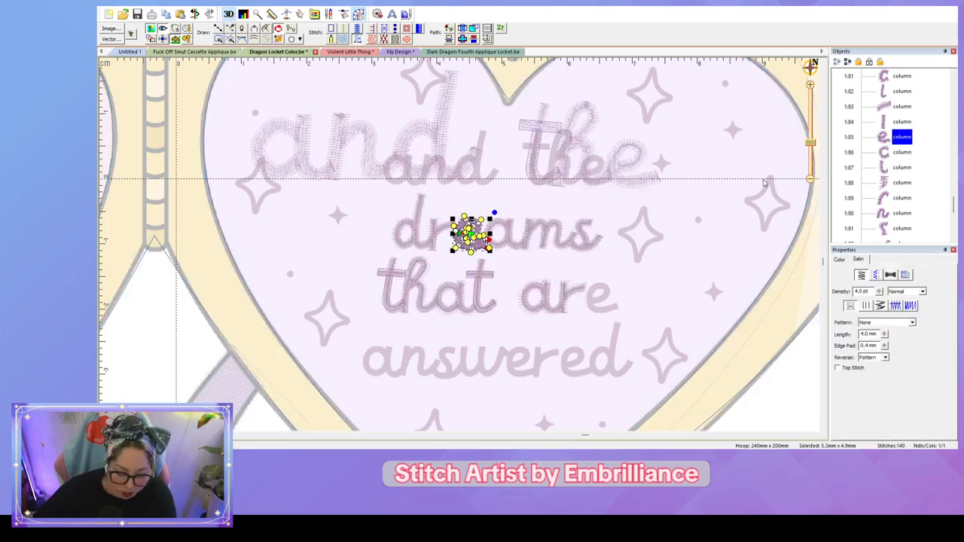
{"action": "key", "text": "ctrl+v"}
{"action": "scroll", "coordinate": [595, 254], "scroll_direction": "up", "scroll_amount": 1}
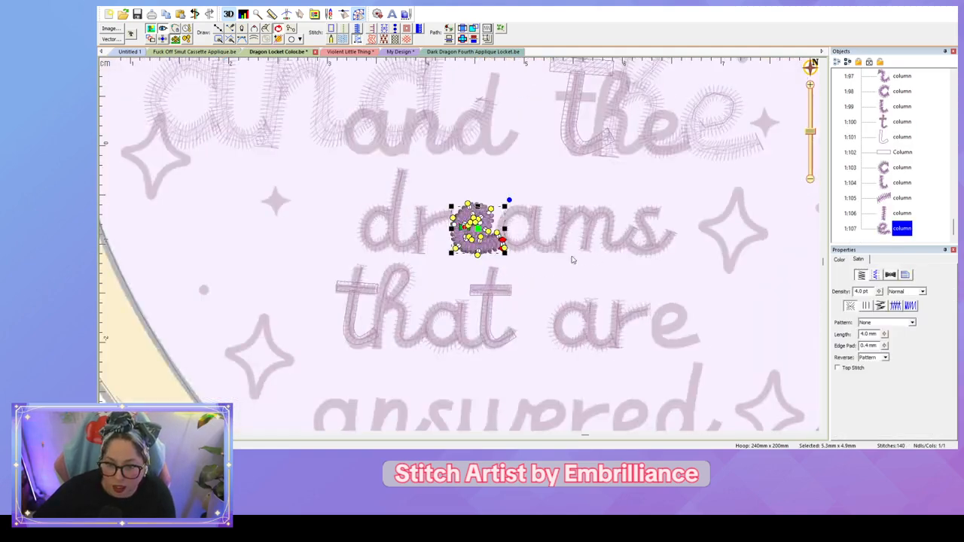
{"action": "left_click", "coordinate": [572, 257]}
{"action": "left_click", "coordinate": [472, 239]}
{"action": "left_click_drag", "start_coordinate": [472, 239], "coordinate": [673, 335]}
{"action": "left_click", "coordinate": [738, 301]}
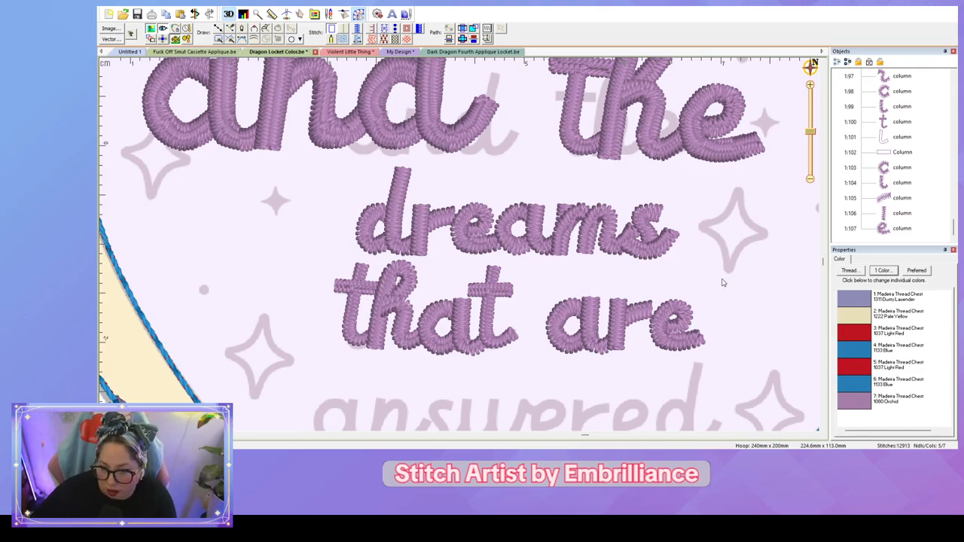
Step: Duplicate the "a" of "are" and place the copy over the traced "a" of "answered"
{"action": "scroll", "coordinate": [721, 282], "scroll_direction": "down", "scroll_amount": 1}
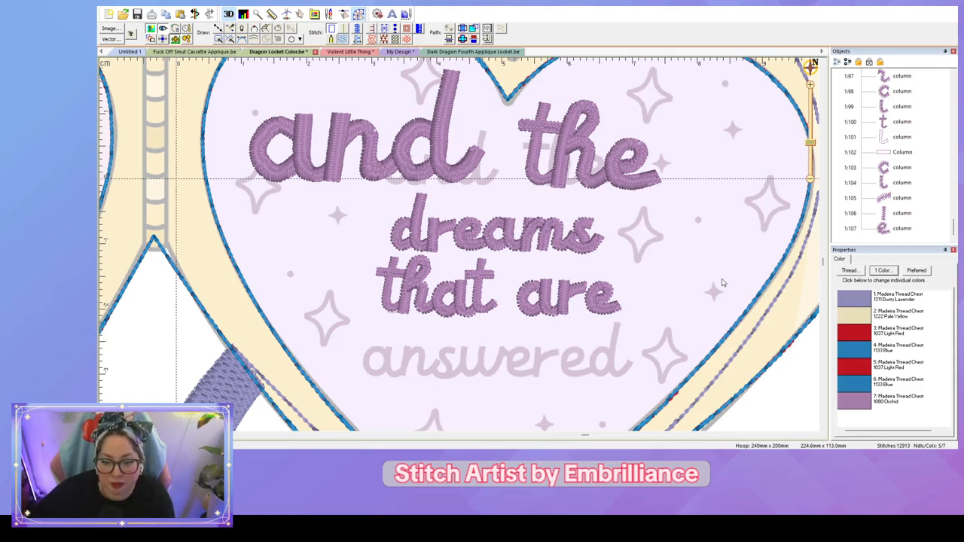
{"action": "left_click", "coordinate": [521, 303]}
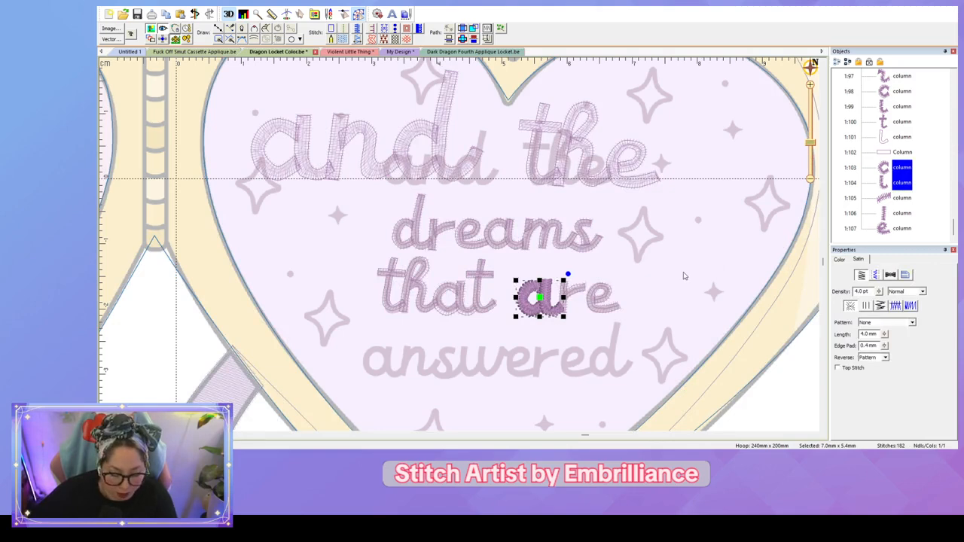
{"action": "key", "text": "ctrl+v"}
{"action": "left_click_drag", "start_coordinate": [539, 299], "coordinate": [381, 362]}
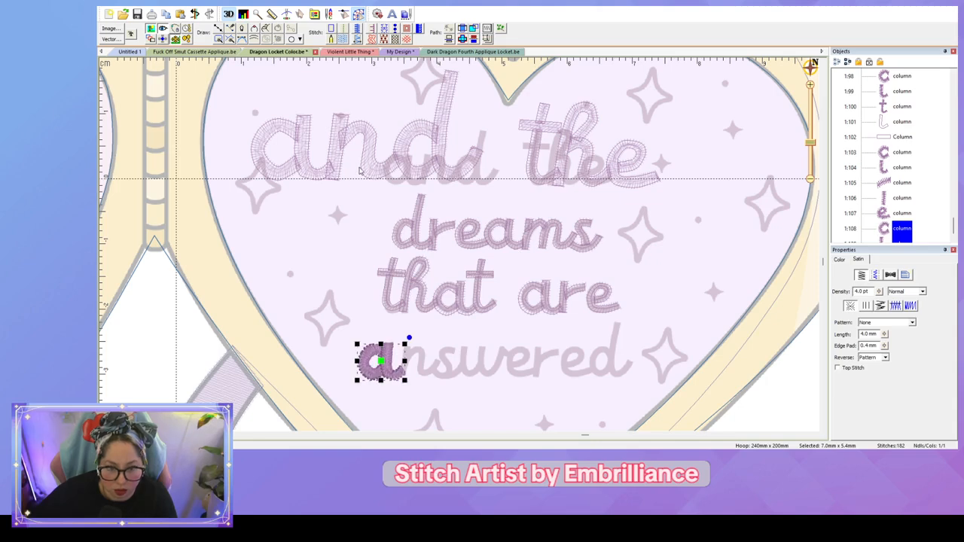
{"action": "left_click", "coordinate": [384, 169]}
{"action": "key", "text": "Escape"}
{"action": "left_click", "coordinate": [896, 93]}
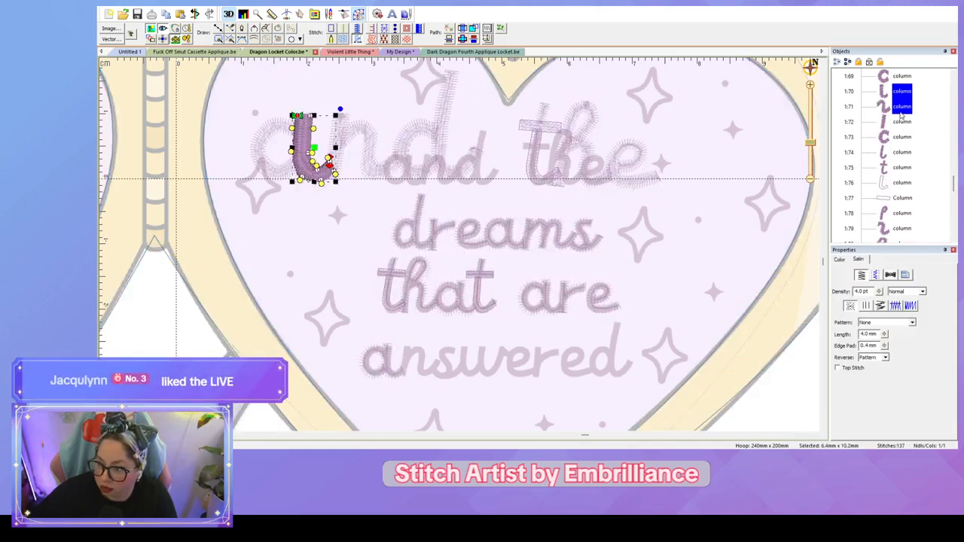
{"action": "left_click", "coordinate": [902, 109], "text": "shift"}
{"action": "key", "text": "ctrl+c"}
{"action": "key", "text": "ctrl+v"}
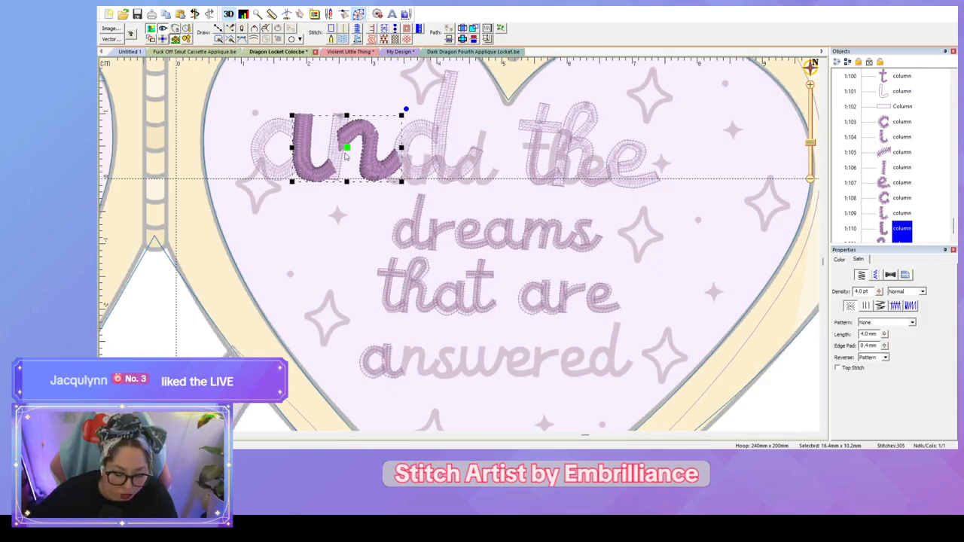
{"action": "key", "text": "ctrl+z"}
{"action": "key", "text": "ctrl+z"}
{"action": "key", "text": "ctrl+z"}
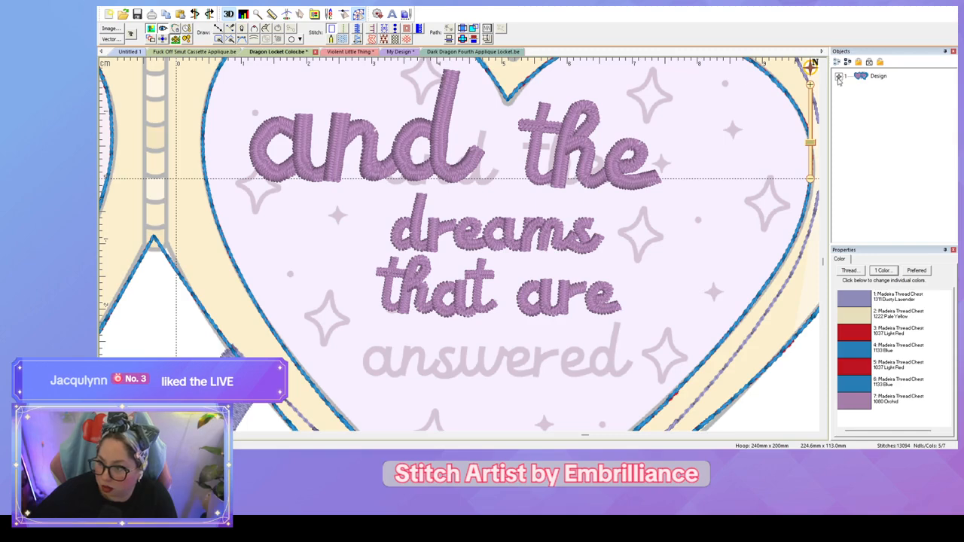
Step: Duplicate the curved and straight columns that form the "n" of "and"
{"action": "left_click", "coordinate": [838, 79]}
{"action": "left_click", "coordinate": [366, 145]}
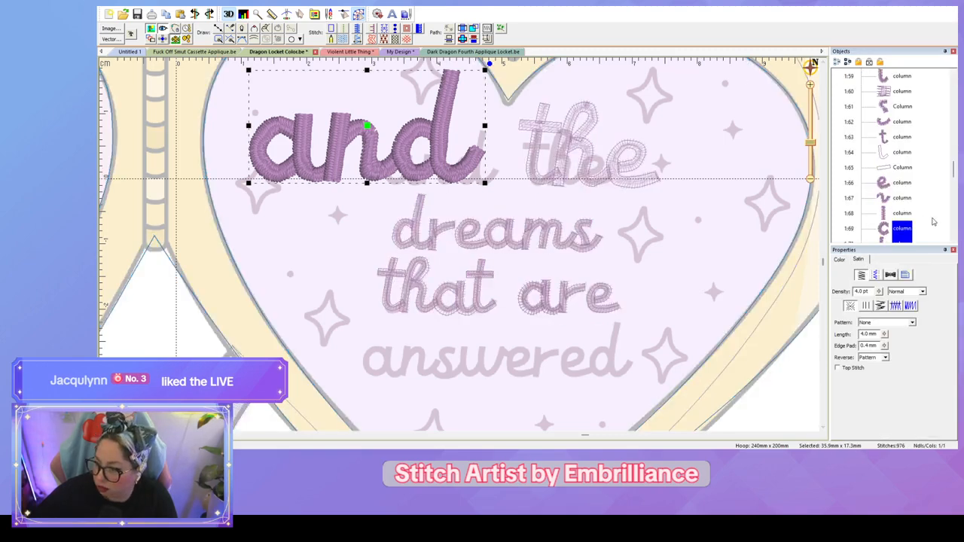
{"action": "key", "text": "Escape"}
{"action": "scroll", "coordinate": [926, 211], "scroll_direction": "down", "scroll_amount": 2}
{"action": "left_click", "coordinate": [903, 174]}
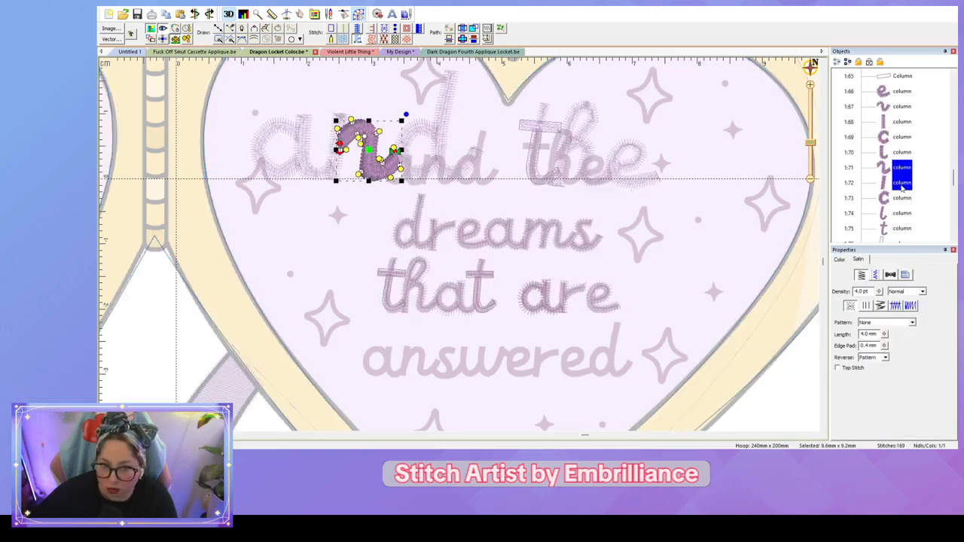
{"action": "left_click", "coordinate": [343, 162]}
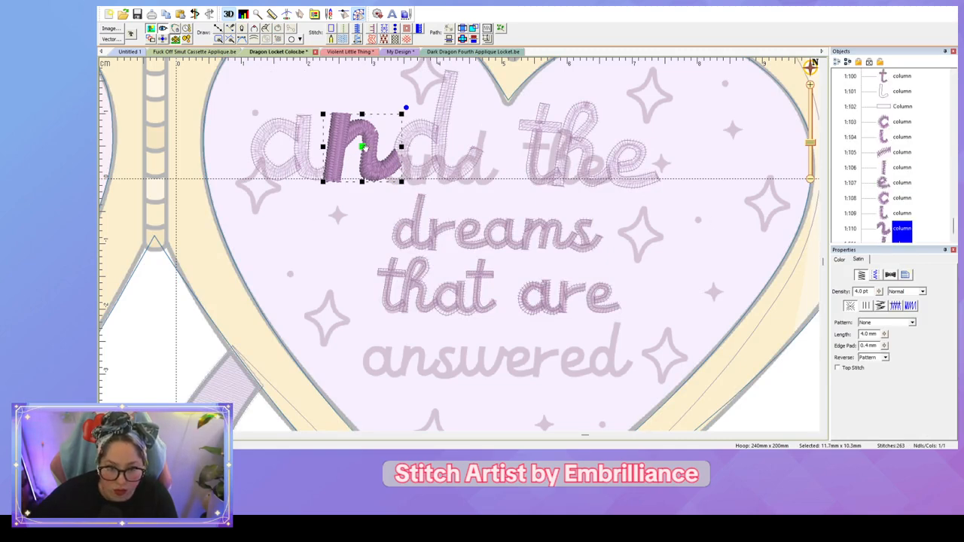
Step: Place the "n" copy over the traced "n" of "answered", shrink it to about 5.6 × 4.9 mm and deselect it
{"action": "left_click_drag", "start_coordinate": [363, 147], "coordinate": [442, 360]}
{"action": "left_click_drag", "start_coordinate": [473, 332], "coordinate": [440, 380]}
{"action": "left_click", "coordinate": [481, 399]}
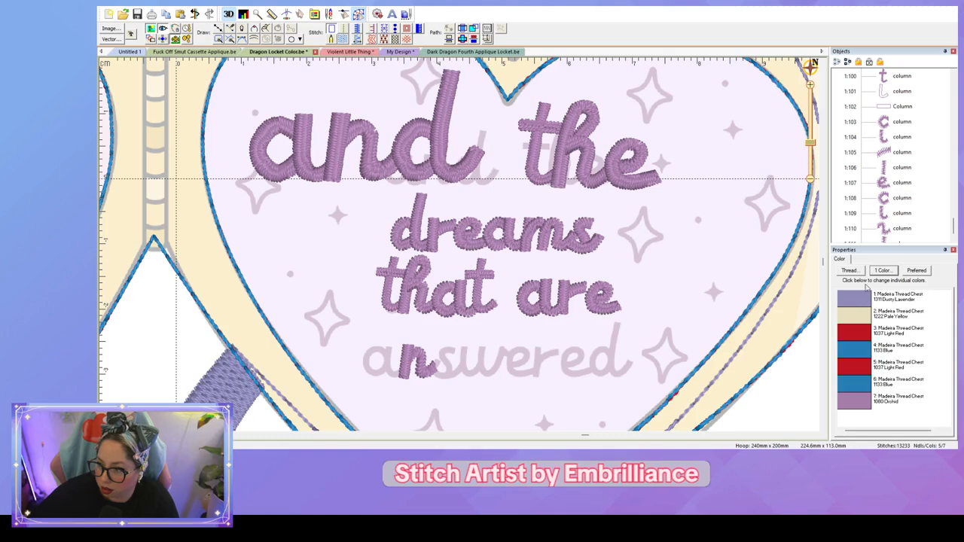
Step: Duplicate the "a" of "are", order the copy before the small "n" columns and place it over the traced "a" of "answered"
{"action": "left_click", "coordinate": [894, 138]}
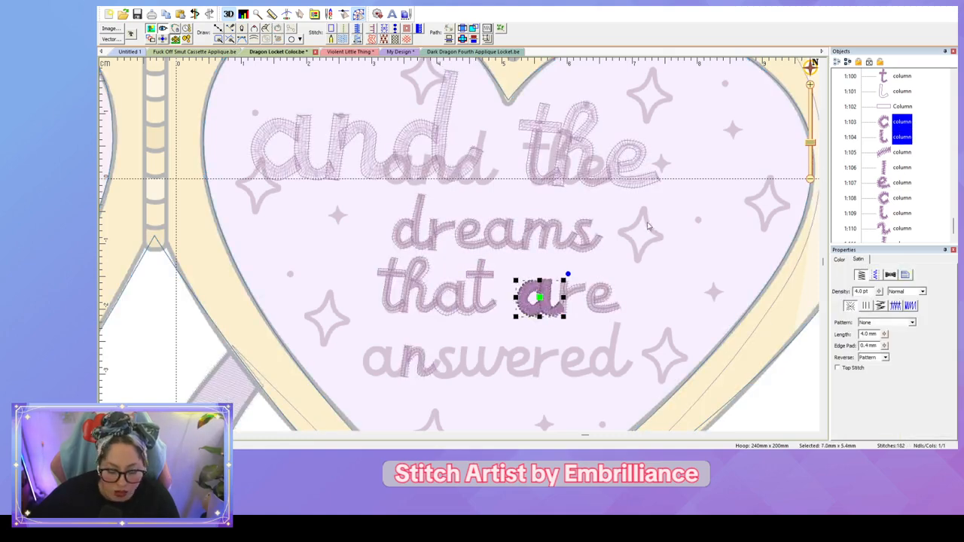
{"action": "key", "text": "ctrl+v"}
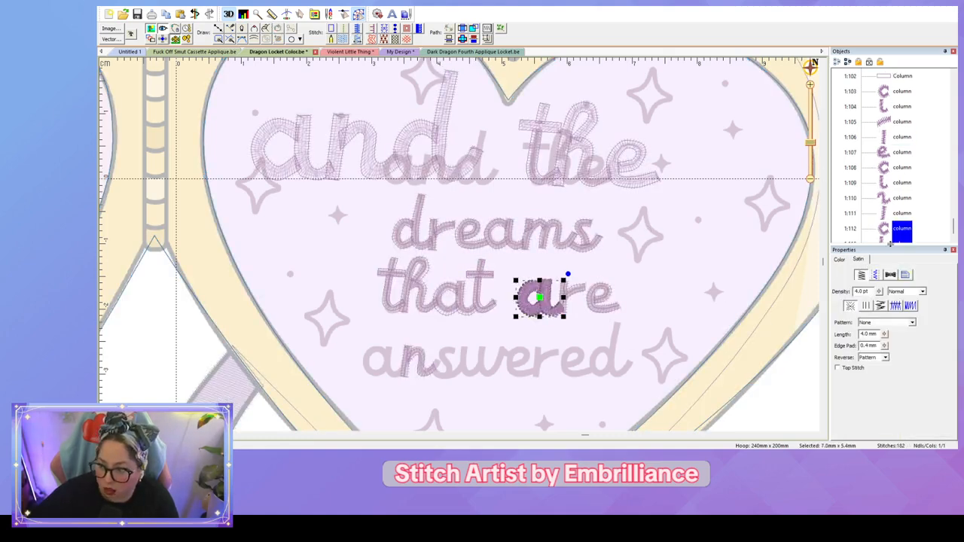
{"action": "left_click_drag", "start_coordinate": [890, 241], "coordinate": [897, 203]}
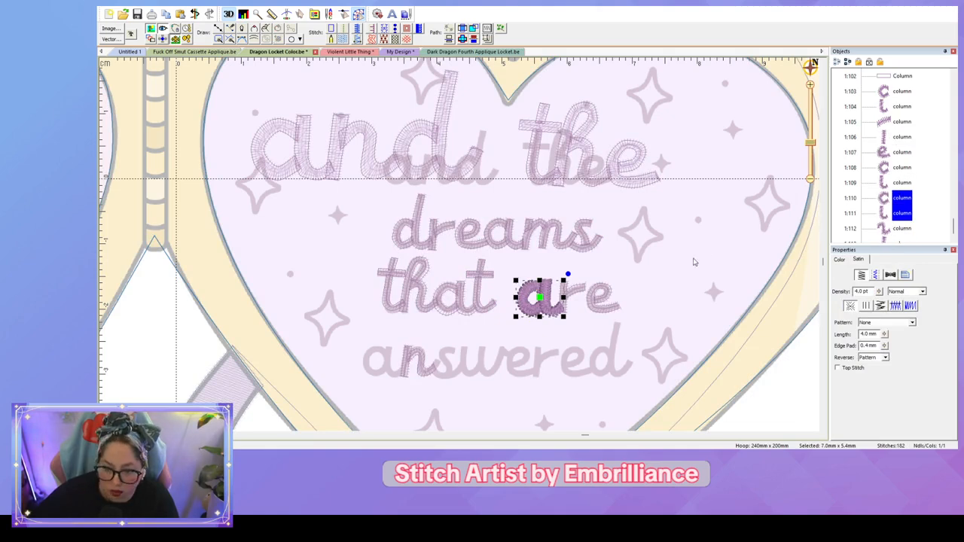
{"action": "left_click_drag", "start_coordinate": [533, 300], "coordinate": [376, 363]}
{"action": "left_click", "coordinate": [462, 400]}
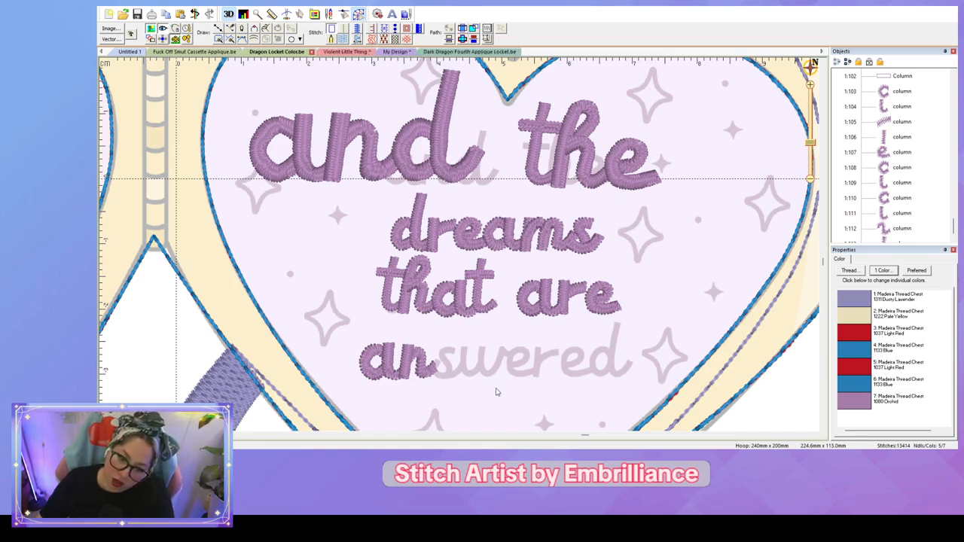
Step: Reshape the curved column of the "n" in "answered", extending its tail towards the traced "s" and lowering its bottom curve onto the tracing
{"action": "scroll", "coordinate": [496, 392], "scroll_direction": "up", "scroll_amount": 1}
{"action": "scroll", "coordinate": [546, 249], "scroll_direction": "up", "scroll_amount": 2}
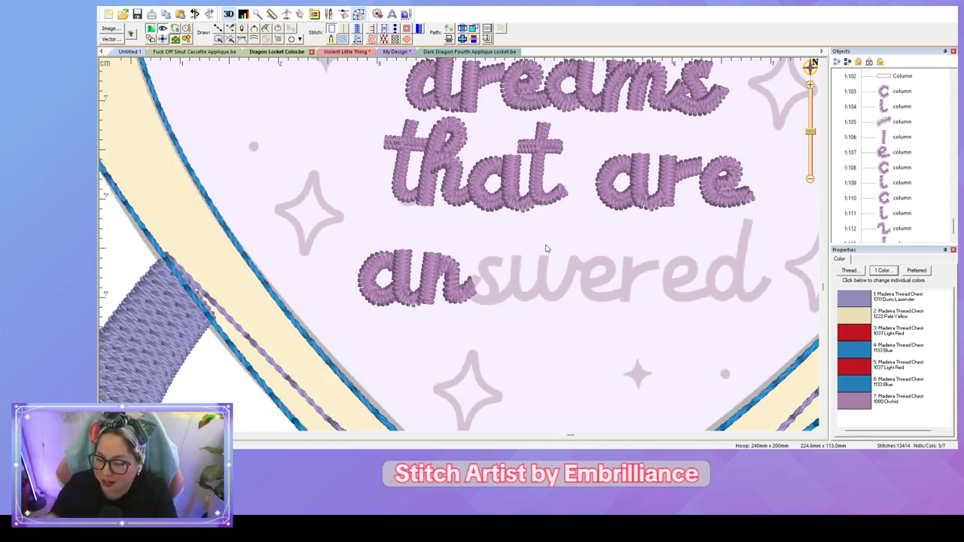
{"action": "scroll", "coordinate": [546, 249], "scroll_direction": "up", "scroll_amount": 5}
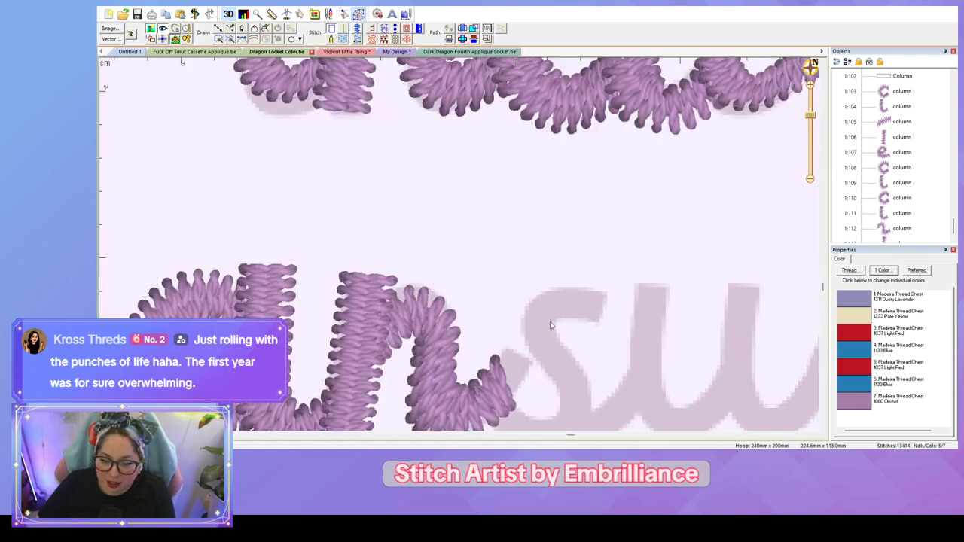
{"action": "left_click_drag", "start_coordinate": [550, 325], "coordinate": [523, 269]}
{"action": "left_click", "coordinate": [461, 342]}
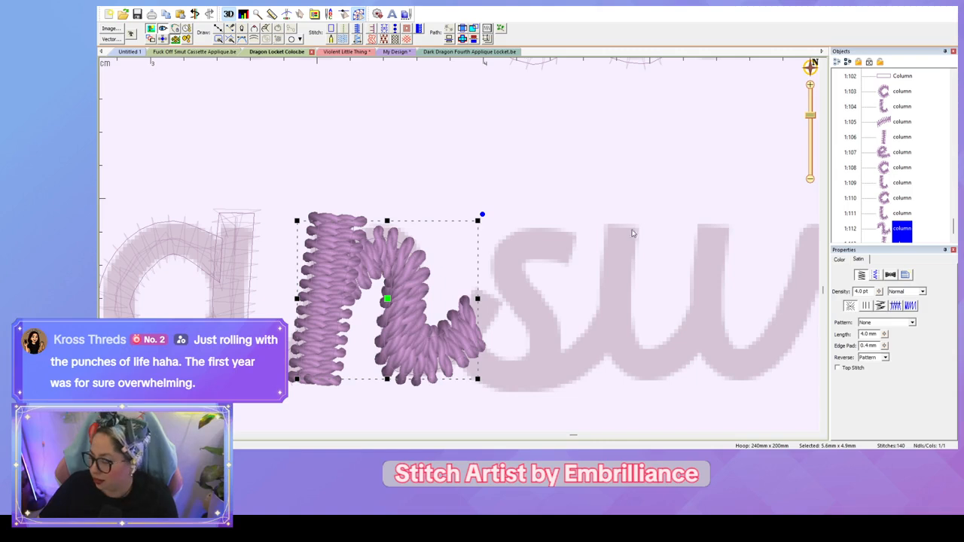
{"action": "scroll", "coordinate": [941, 226], "scroll_direction": "down", "scroll_amount": 1}
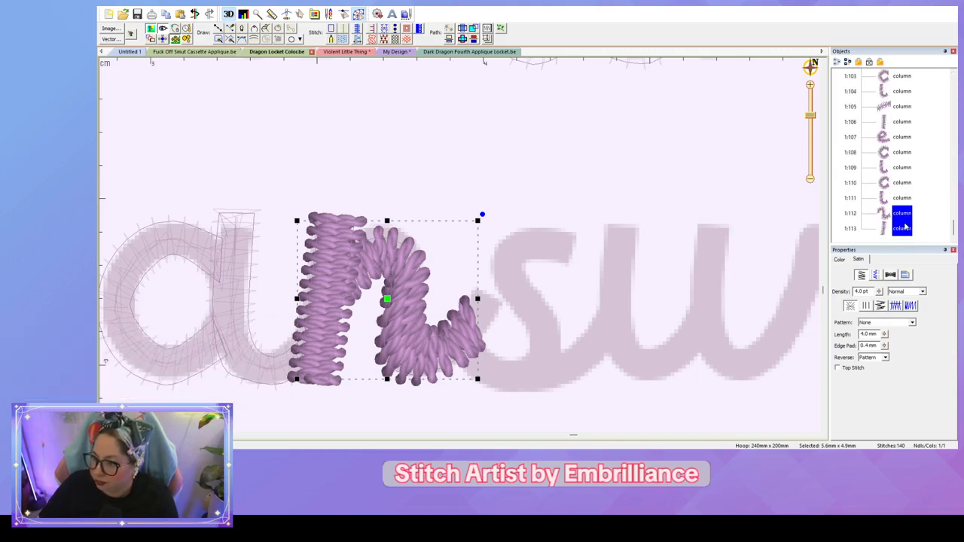
{"action": "left_click", "coordinate": [906, 215]}
{"action": "left_click", "coordinate": [927, 217]}
{"action": "left_click", "coordinate": [901, 214]}
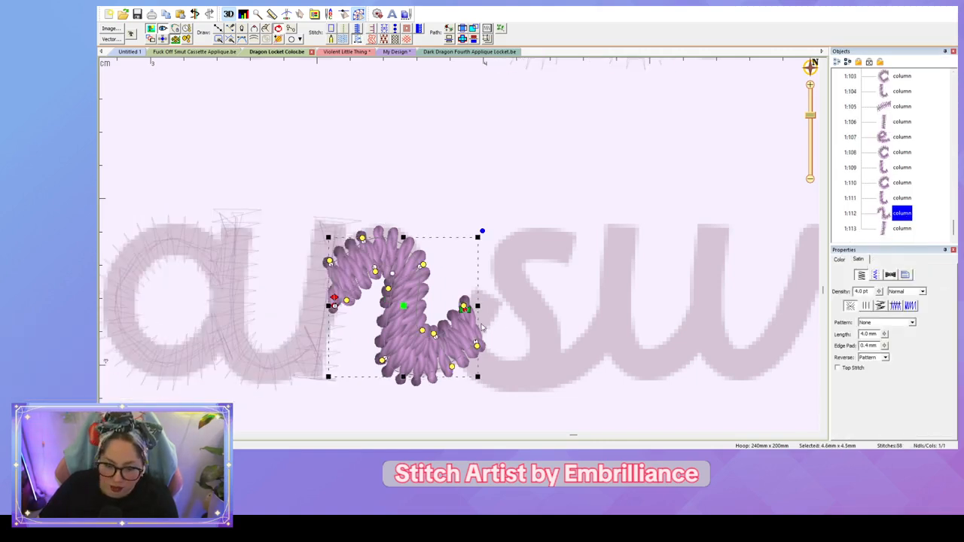
{"action": "mouse_move", "coordinate": [488, 366]}
{"action": "left_mouse_down"}
{"action": "mouse_move", "coordinate": [481, 351]}
{"action": "mouse_move", "coordinate": [495, 309]}
{"action": "mouse_move", "coordinate": [487, 294]}
{"action": "left_mouse_up"}
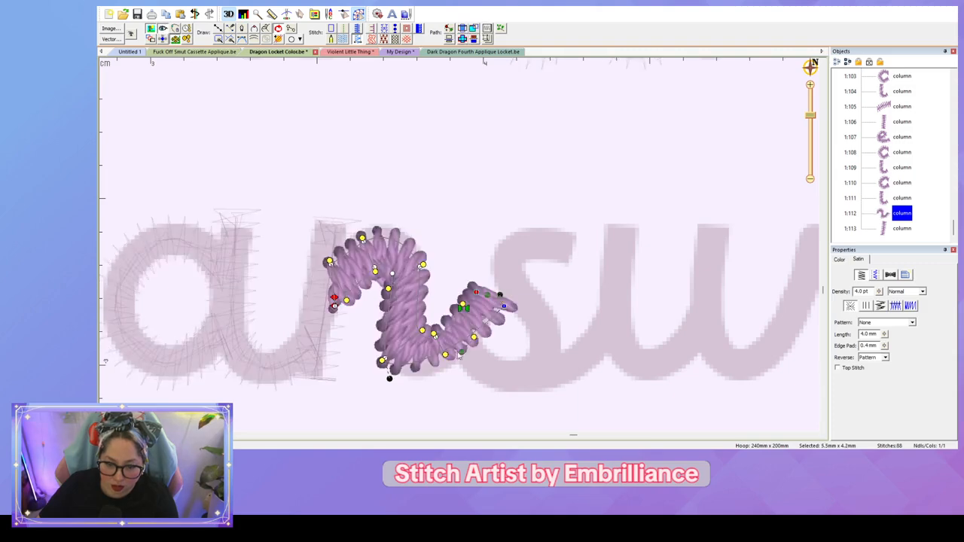
{"action": "left_click_drag", "start_coordinate": [462, 352], "coordinate": [455, 403]}
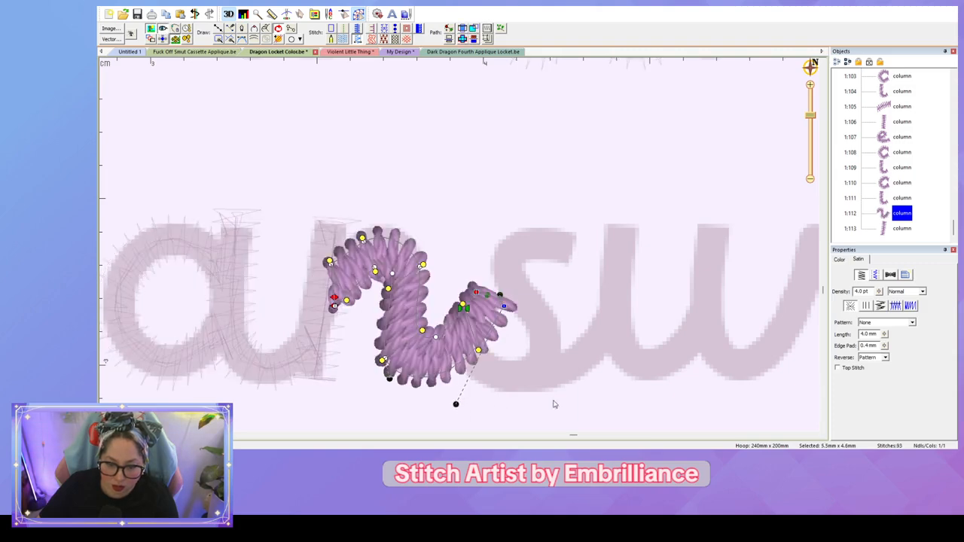
Step: Select only the curved column of the "n" in "answered" to continue editing its nodes
{"action": "left_click", "coordinate": [593, 397]}
{"action": "left_click", "coordinate": [474, 335]}
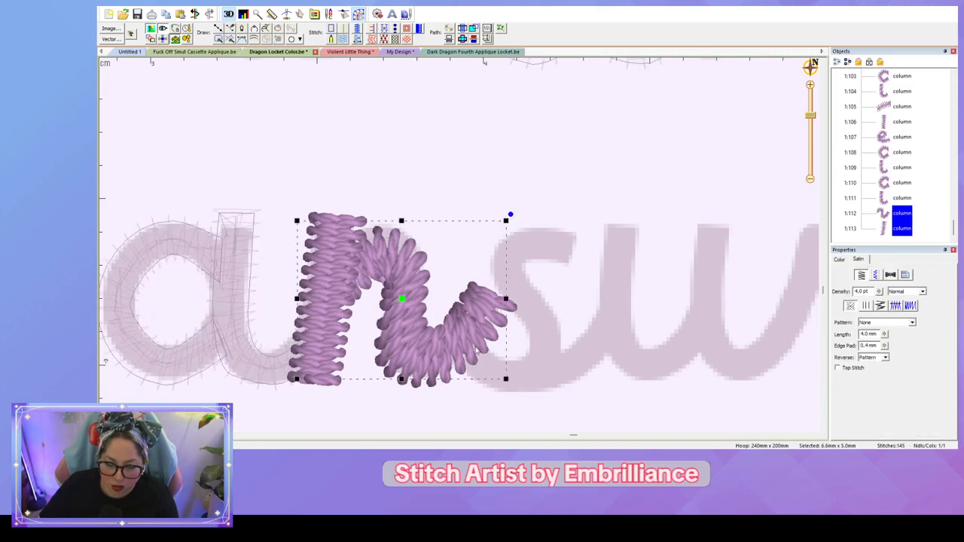
{"action": "left_click", "coordinate": [791, 228]}
{"action": "left_click", "coordinate": [505, 339]}
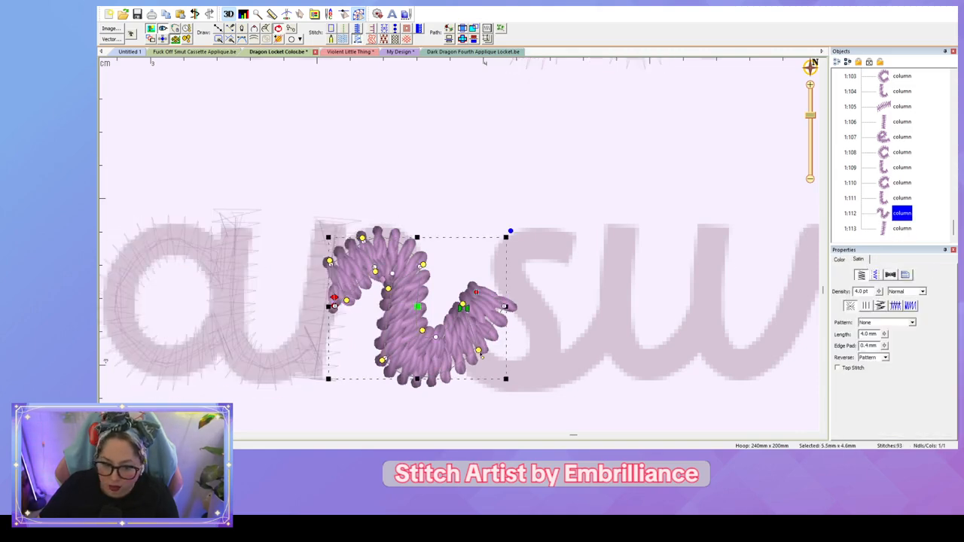
Step: Adjust the lower outer curve of the satin column's exit tail on the "n" of "answered", then deselect it
{"action": "left_click_drag", "start_coordinate": [478, 351], "coordinate": [493, 342]}
{"action": "left_click", "coordinate": [575, 313]}
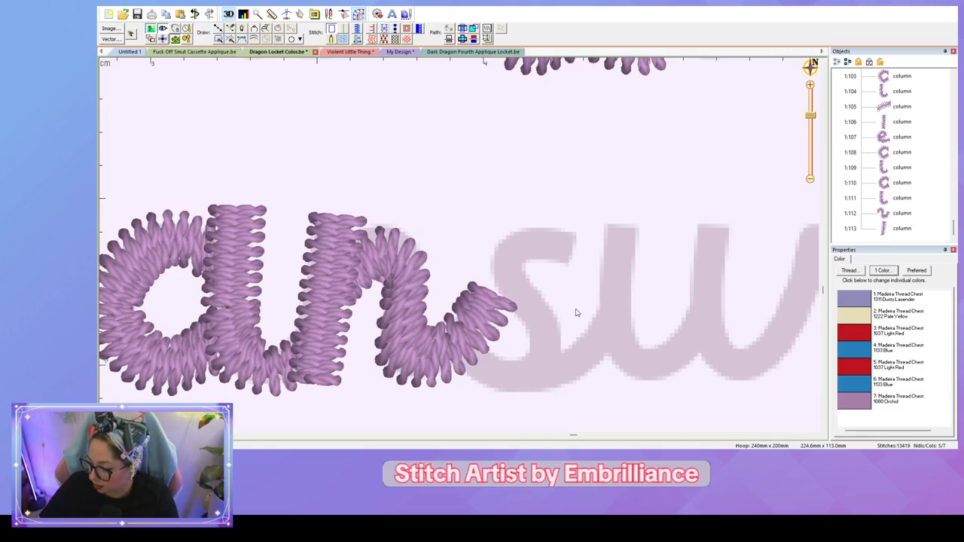
{"action": "scroll", "coordinate": [572, 313], "scroll_direction": "down", "scroll_amount": 1}
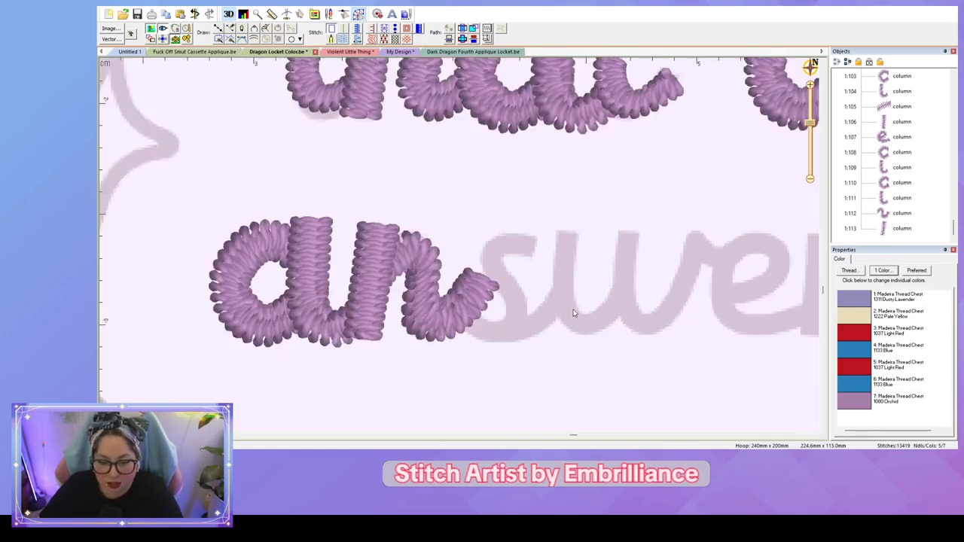
{"action": "scroll", "coordinate": [572, 313], "scroll_direction": "up", "scroll_amount": 1}
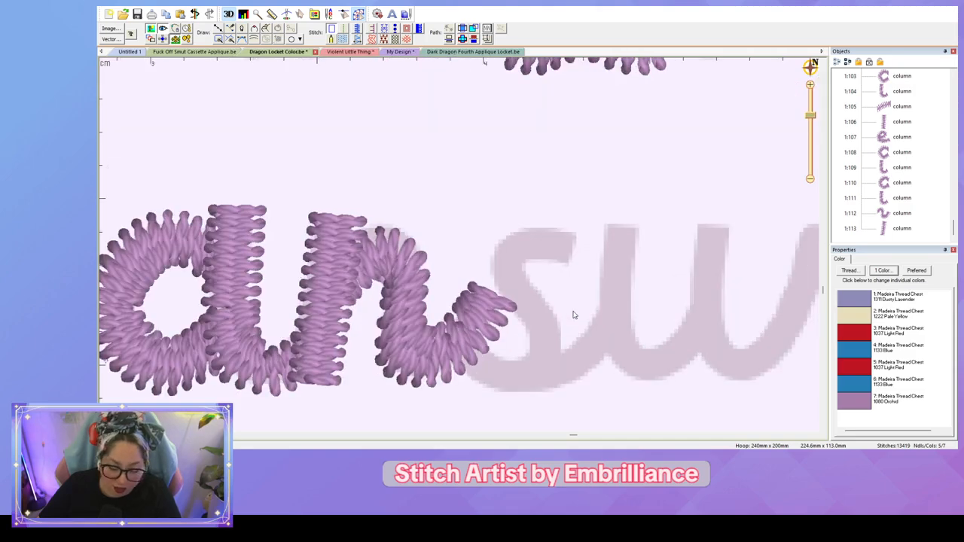
Step: Draw a satin column, about 3.0 × 4.4 mm, over the "s" of "answered" from its upper tip down to the baseline
{"action": "key", "text": "c"}
{"action": "left_click", "coordinate": [575, 232]}
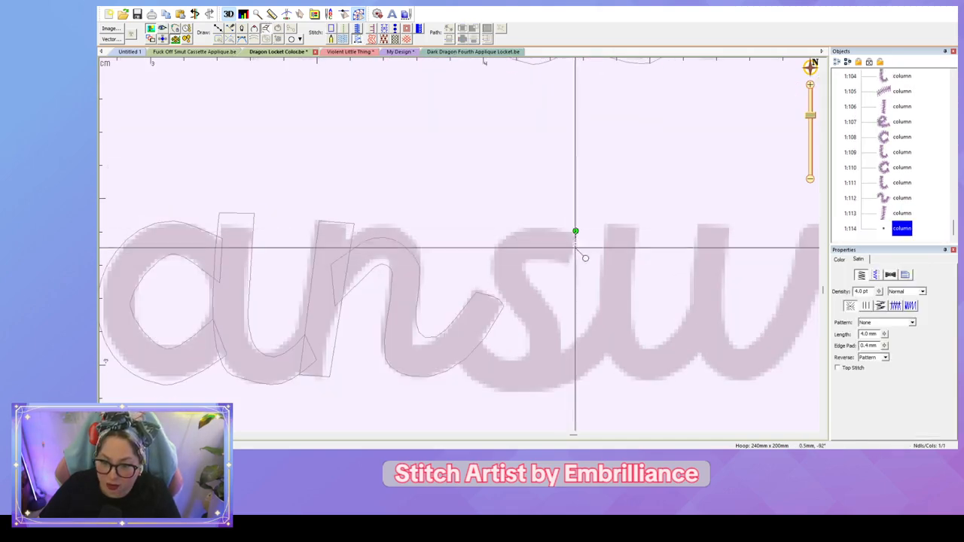
{"action": "left_click", "coordinate": [568, 264]}
{"action": "left_click", "coordinate": [521, 228]}
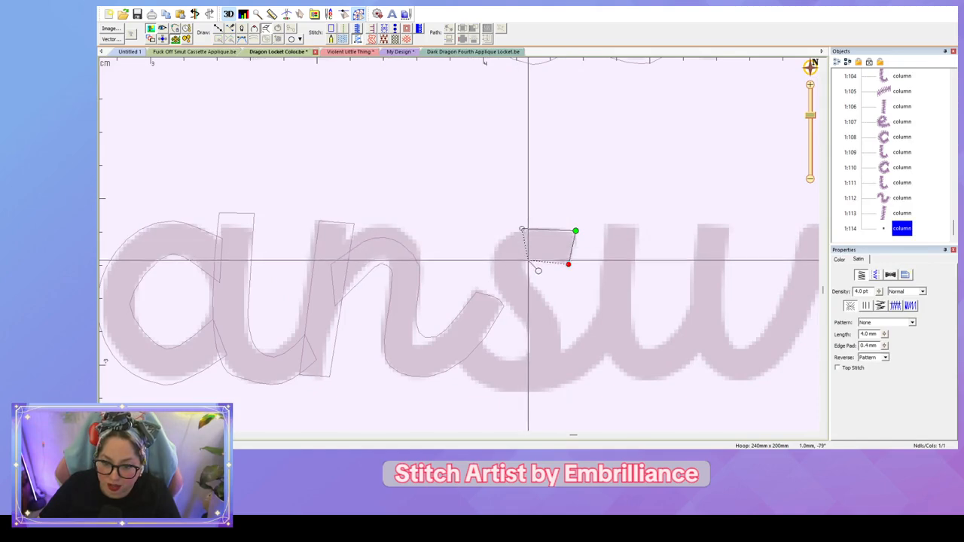
{"action": "left_click", "coordinate": [528, 261]}
{"action": "left_click", "coordinate": [488, 263]}
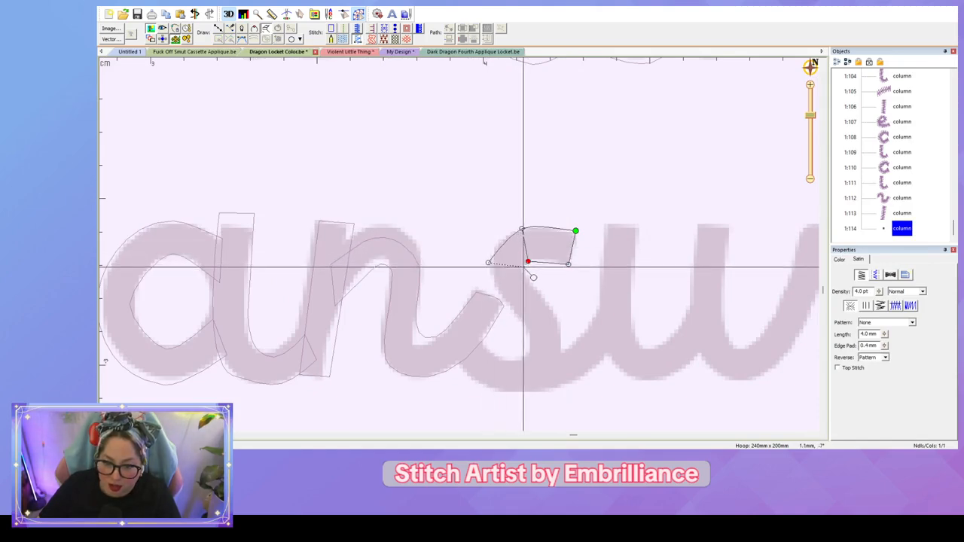
{"action": "left_click", "coordinate": [522, 267]}
{"action": "left_click", "coordinate": [529, 281]}
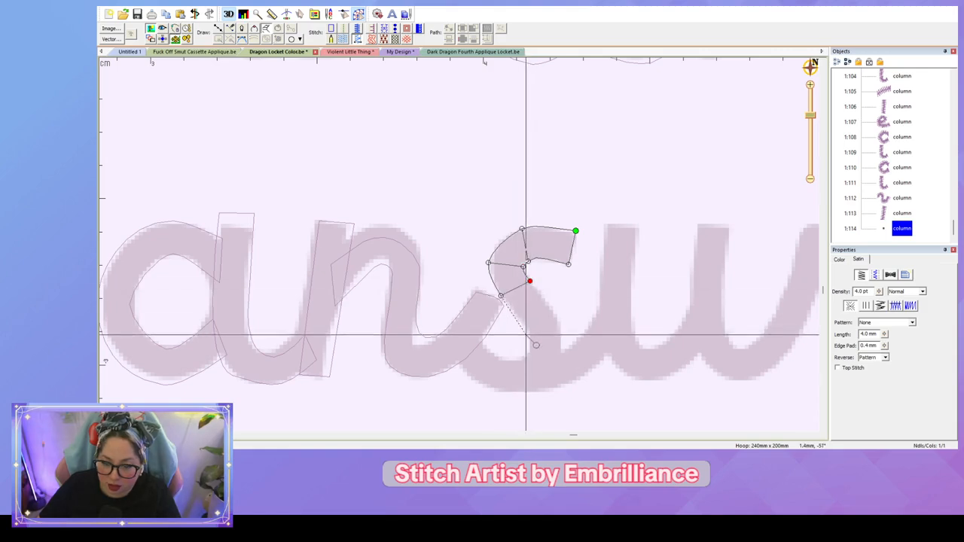
{"action": "left_click", "coordinate": [555, 319]}
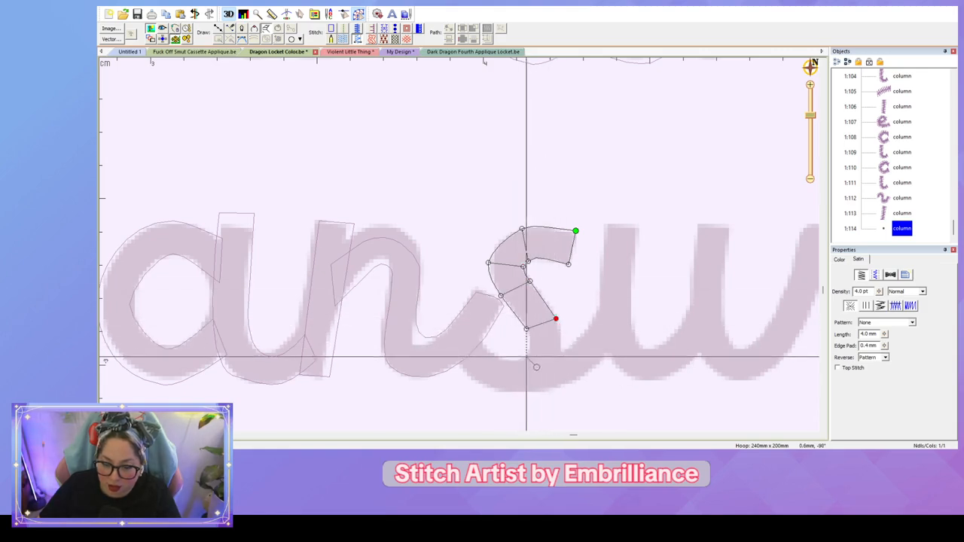
{"action": "left_click", "coordinate": [557, 363]}
{"action": "key", "text": "Return"}
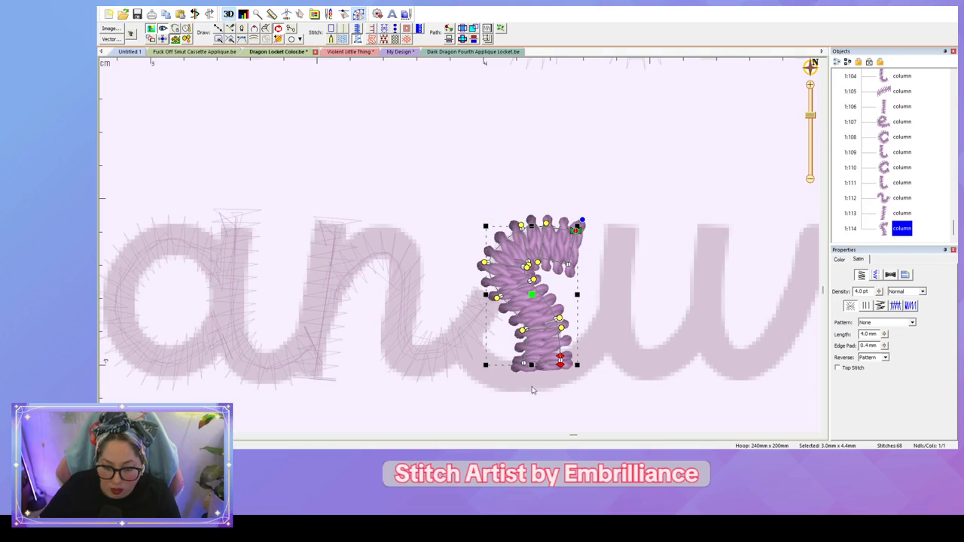
Step: Draw a satin column, about 4.9 × 2.7 mm, along the bottom curve of the "s" up to the start of the "w", then deselect it
{"action": "left_click", "coordinate": [483, 343]}
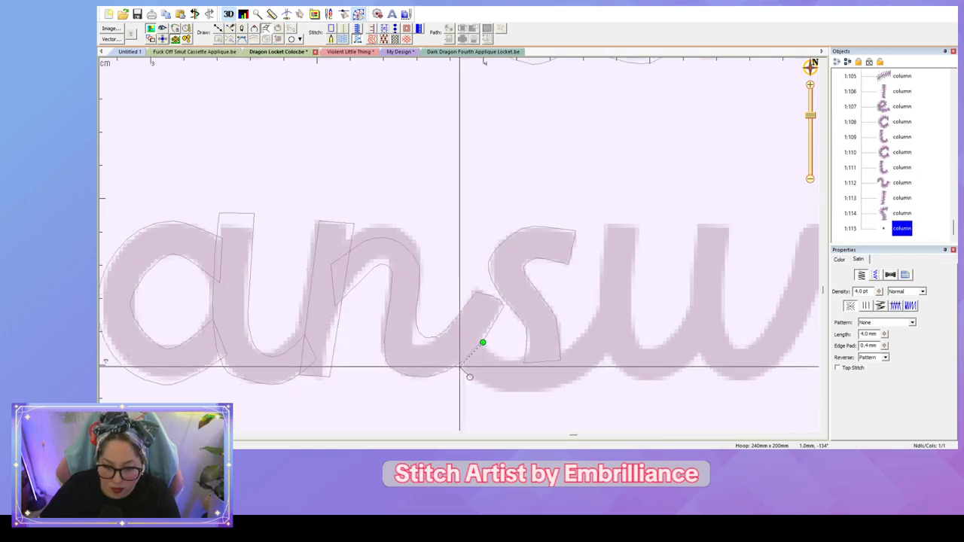
{"action": "left_click", "coordinate": [459, 366]}
{"action": "left_click", "coordinate": [495, 388]}
{"action": "left_click", "coordinate": [509, 360]}
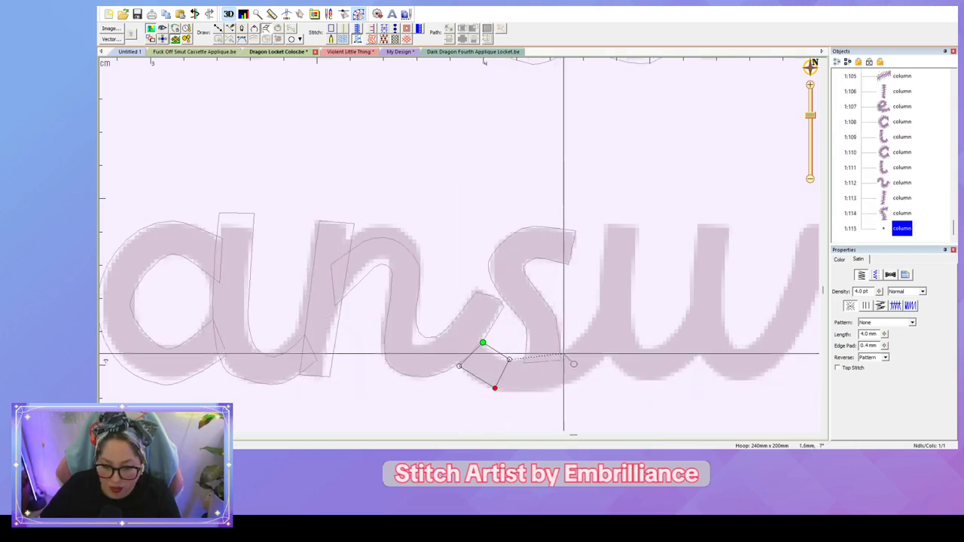
{"action": "left_click", "coordinate": [565, 351]}
{"action": "left_click", "coordinate": [578, 380]}
{"action": "left_click", "coordinate": [600, 316]}
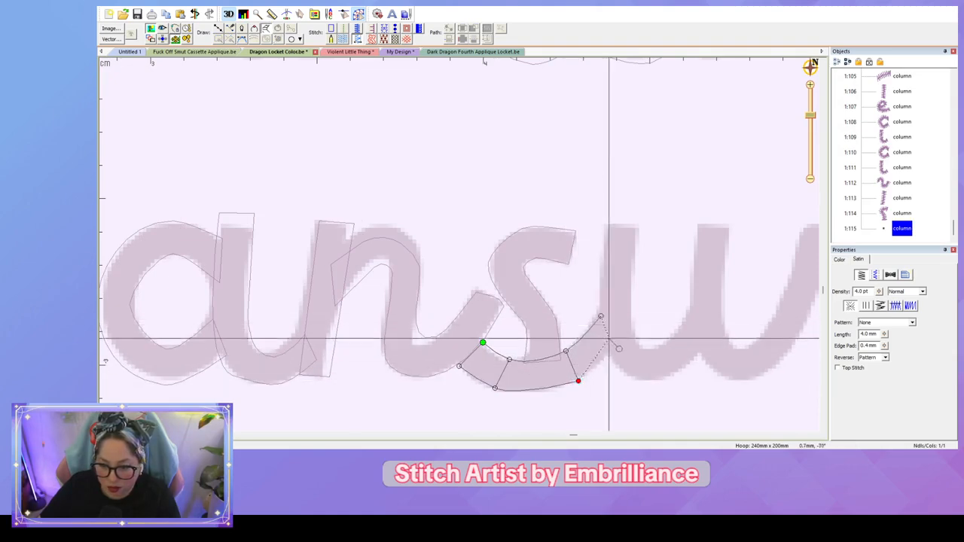
{"action": "left_click", "coordinate": [609, 350]}
{"action": "key", "text": "Return"}
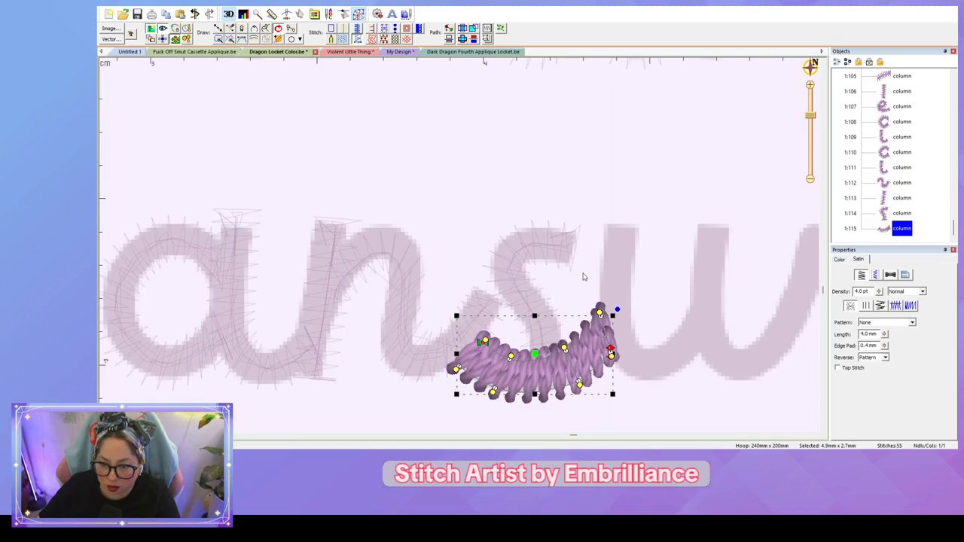
{"action": "left_click", "coordinate": [583, 277]}
{"action": "scroll", "coordinate": [583, 277], "scroll_direction": "down", "scroll_amount": 3}
{"action": "scroll", "coordinate": [582, 277], "scroll_direction": "down", "scroll_amount": 2}
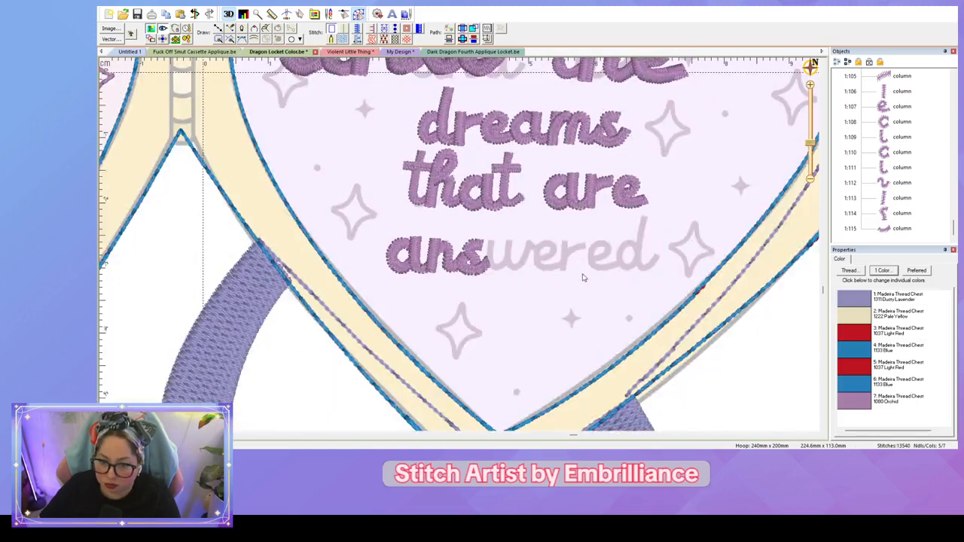
Step: Draw a satin column, about 3.7 × 4.9 mm, down the first stroke of the "w" and around its bend to the middle stroke
{"action": "scroll", "coordinate": [582, 277], "scroll_direction": "up", "scroll_amount": 3}
{"action": "scroll", "coordinate": [566, 315], "scroll_direction": "up", "scroll_amount": 1}
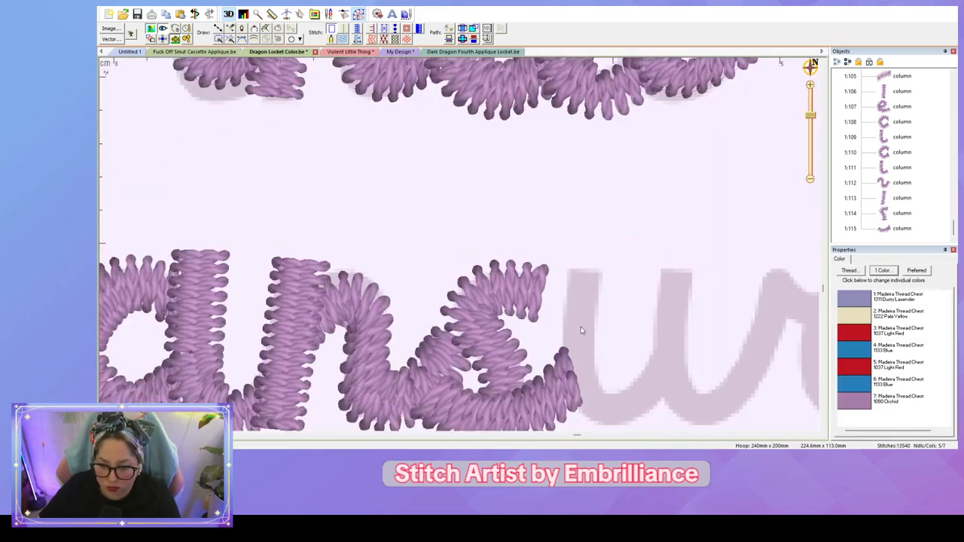
{"action": "key", "text": "c"}
{"action": "left_click", "coordinate": [567, 270]}
{"action": "left_click", "coordinate": [600, 269]}
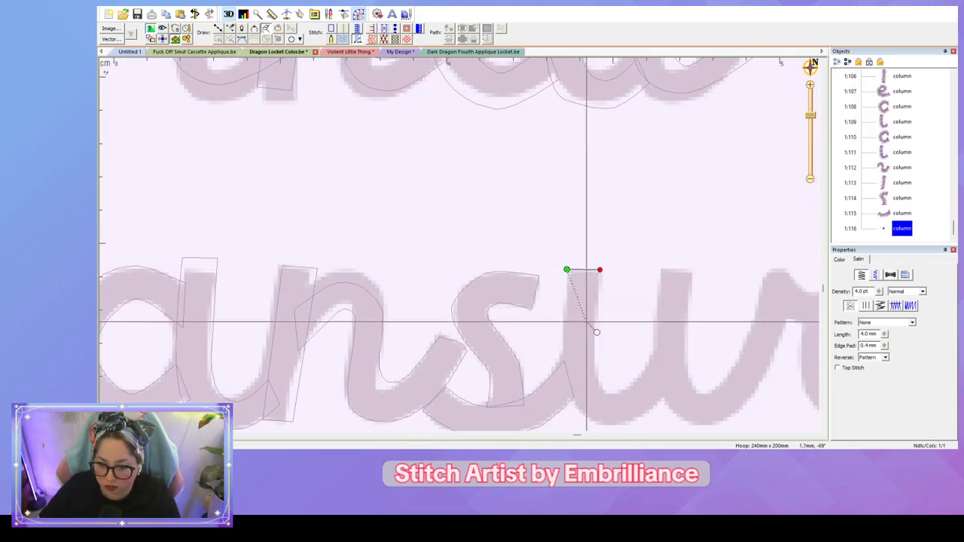
{"action": "left_click", "coordinate": [563, 358]}
{"action": "left_click", "coordinate": [595, 358]}
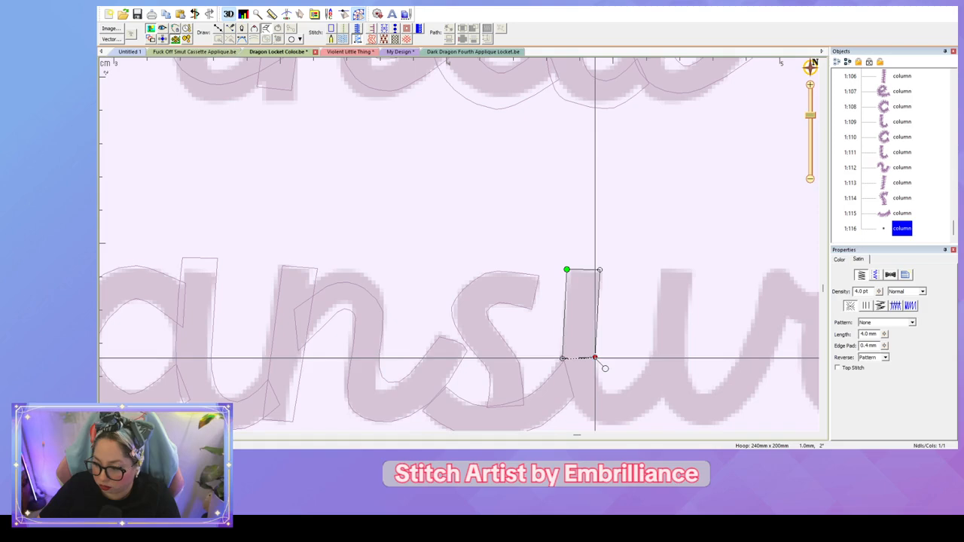
{"action": "left_click", "coordinate": [578, 408]}
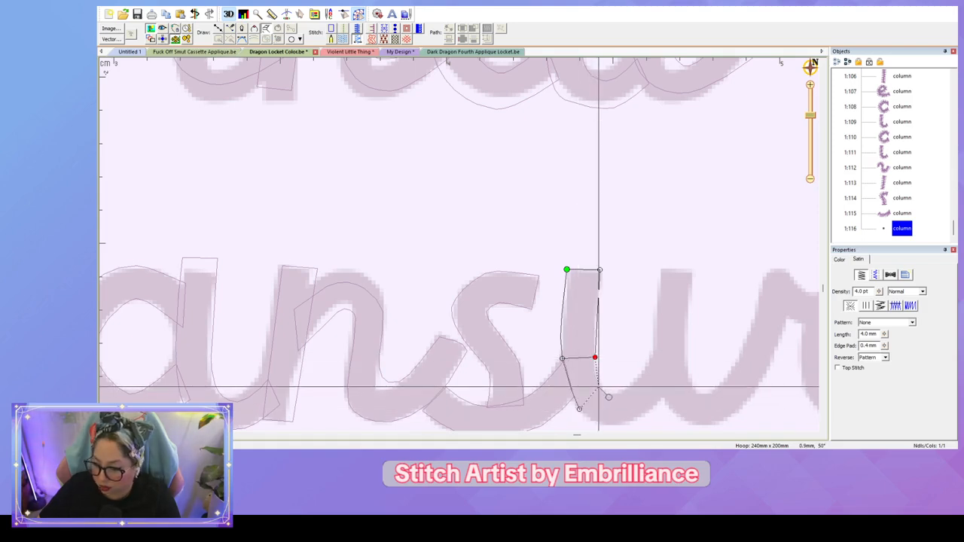
{"action": "left_click", "coordinate": [599, 387]}
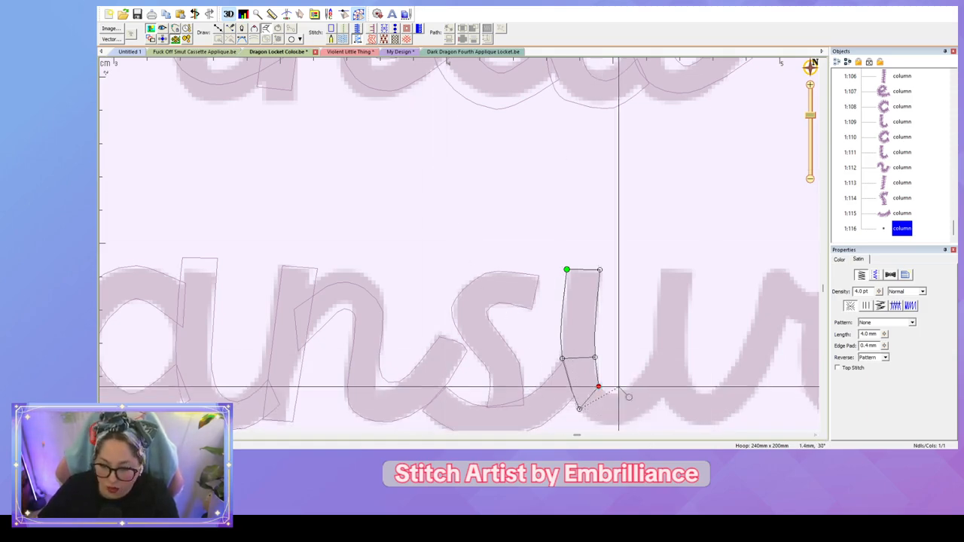
{"action": "scroll", "coordinate": [626, 430], "scroll_direction": "down", "scroll_amount": 5}
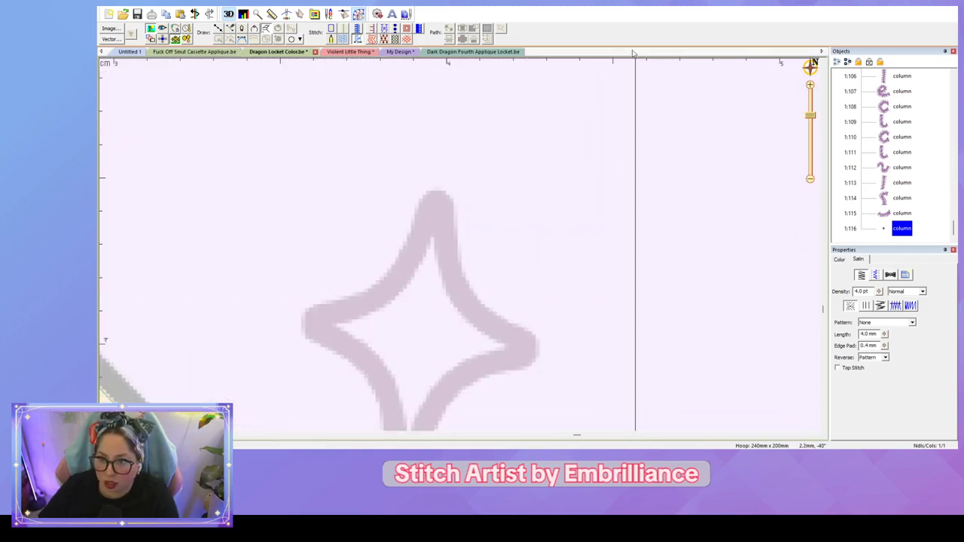
{"action": "scroll", "coordinate": [622, 68], "scroll_direction": "up", "scroll_amount": 5}
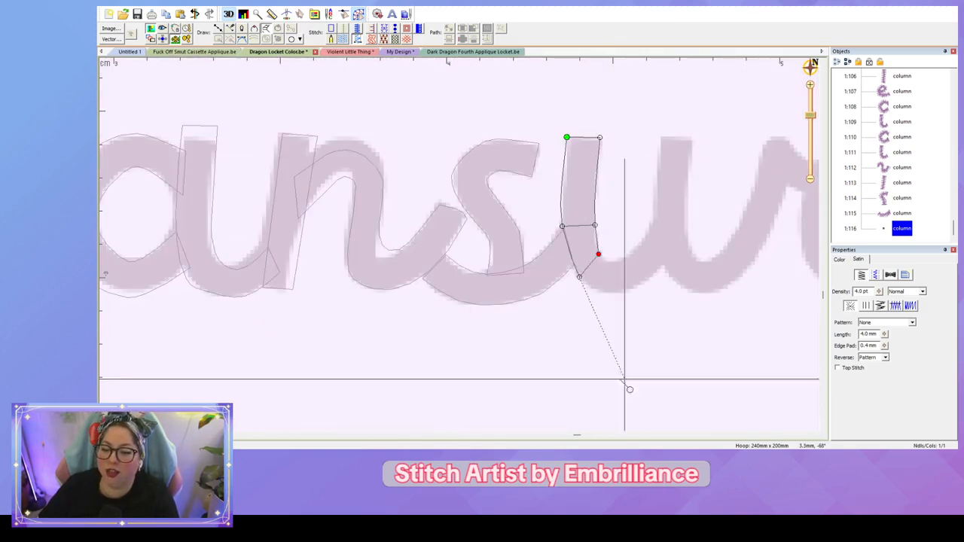
{"action": "left_click", "coordinate": [631, 289]}
{"action": "left_click", "coordinate": [624, 260]}
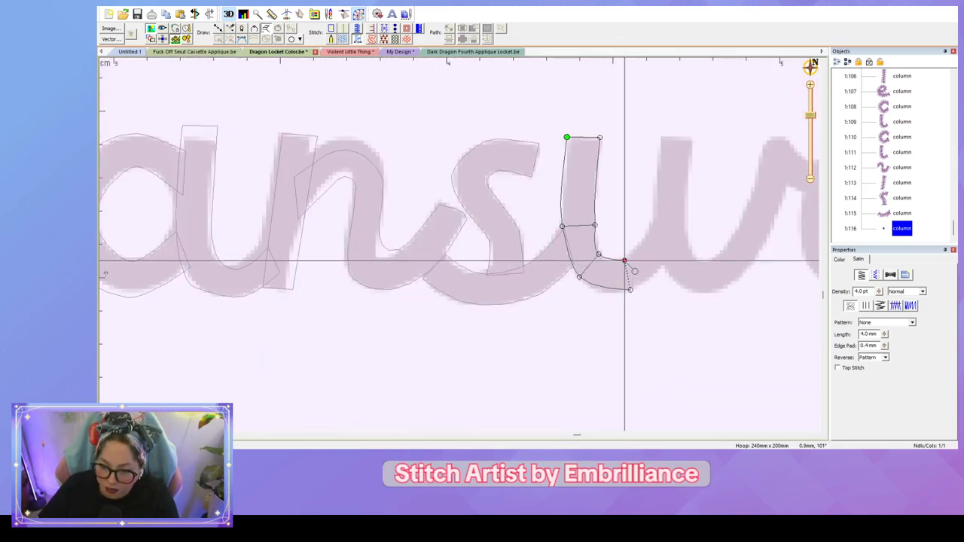
{"action": "left_click", "coordinate": [671, 256]}
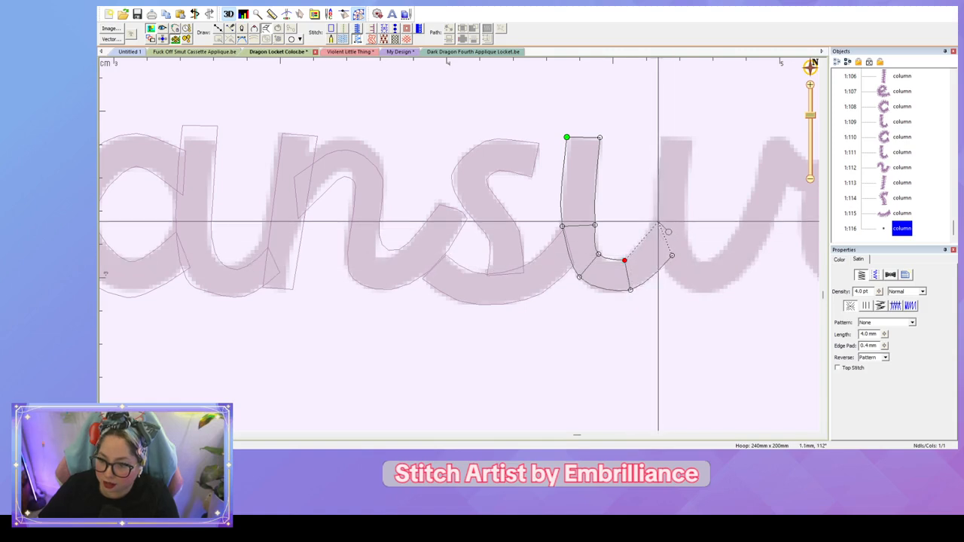
{"action": "left_click", "coordinate": [657, 222]}
{"action": "key", "text": "Return"}
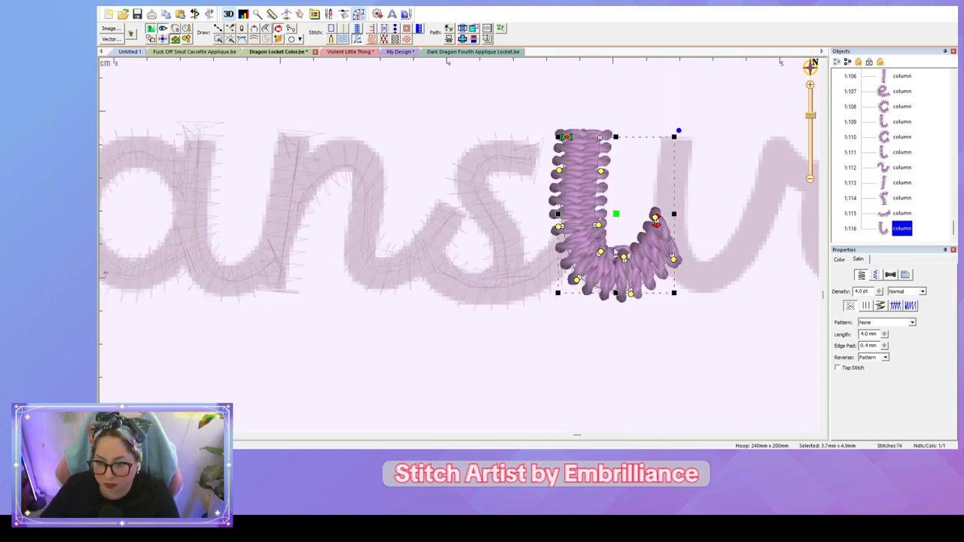
Step: Reshape the outer curve at the lower bend of the satin column on the "w"'s first stroke
{"action": "left_click_drag", "start_coordinate": [575, 281], "coordinate": [569, 304]}
{"action": "left_click", "coordinate": [631, 292]}
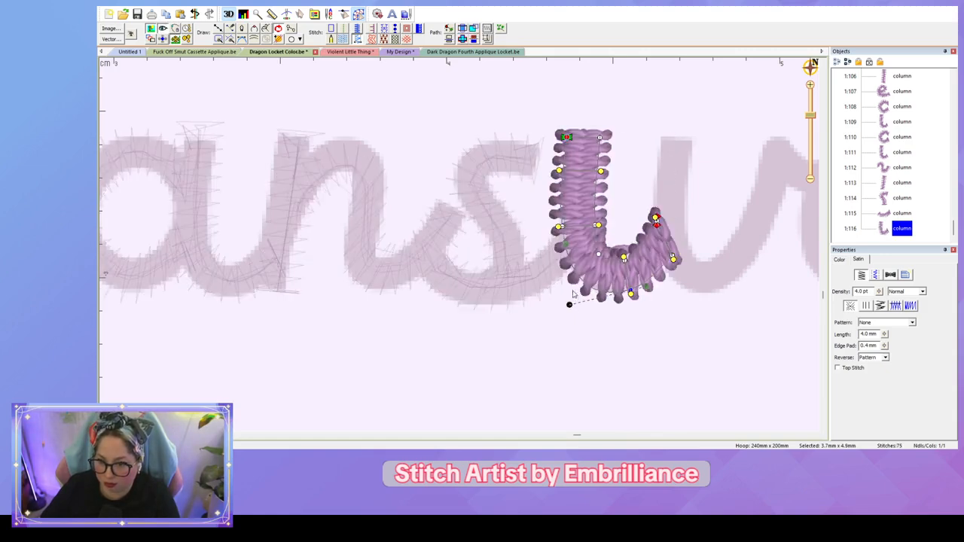
Step: Draw a satin column, about 4.4 × 4.9 mm, down the "w"'s middle stroke, around its bend and up to its exit
{"action": "left_click_drag", "start_coordinate": [677, 327], "coordinate": [517, 379]}
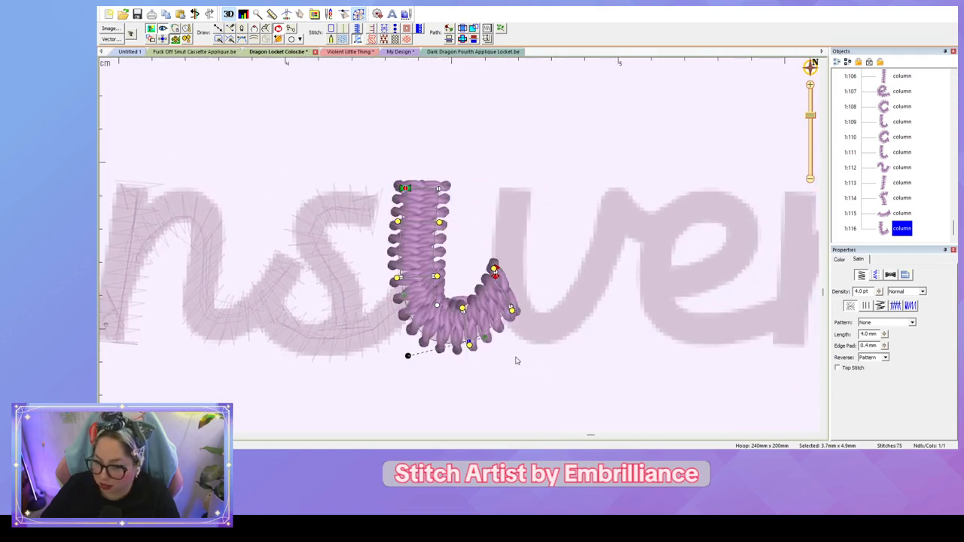
{"action": "key", "text": "c"}
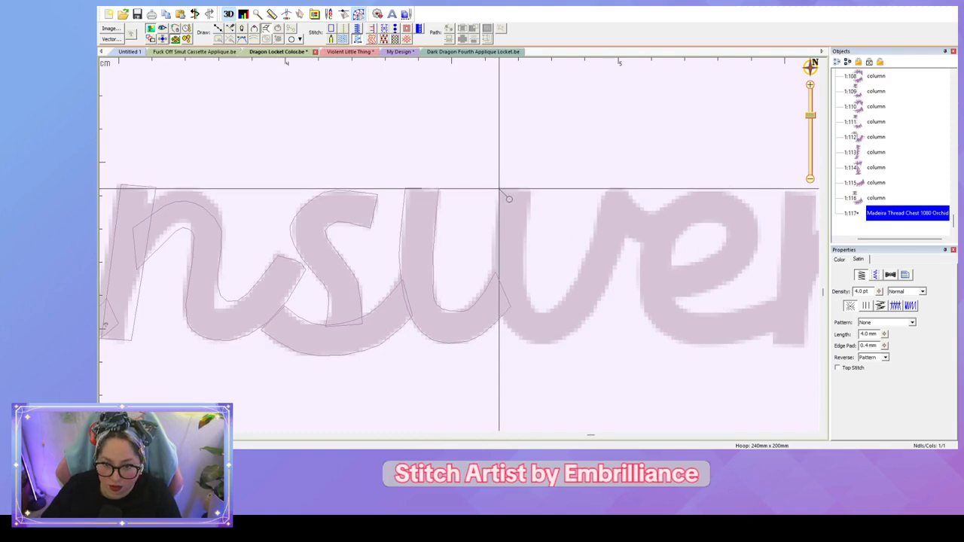
{"action": "left_click", "coordinate": [499, 188]}
{"action": "left_click", "coordinate": [530, 189]}
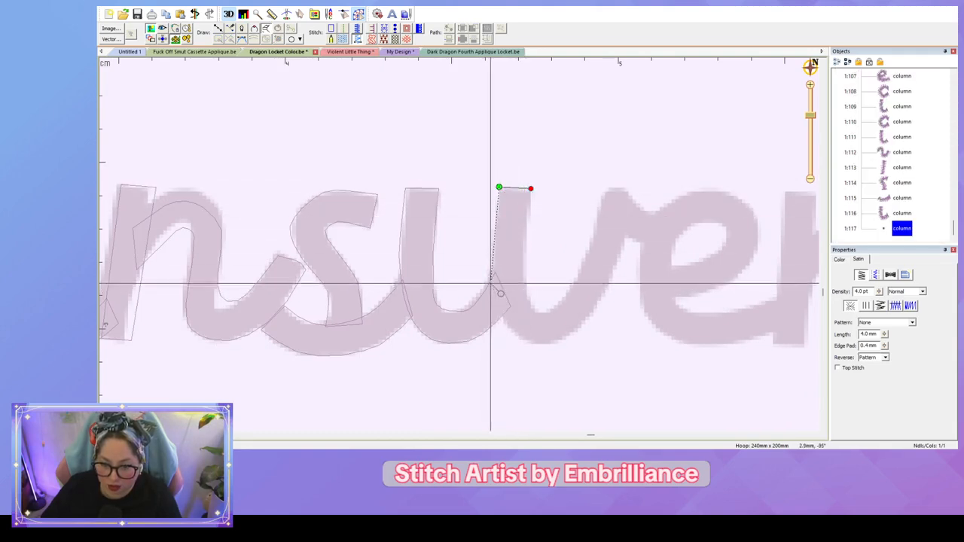
{"action": "left_click", "coordinate": [493, 270]}
{"action": "left_click", "coordinate": [525, 270]}
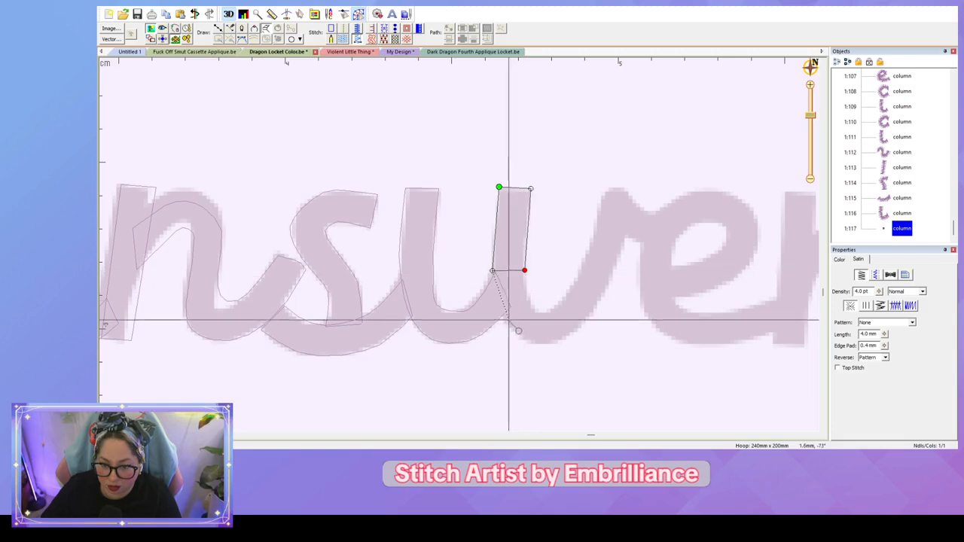
{"action": "left_click", "coordinate": [521, 337]}
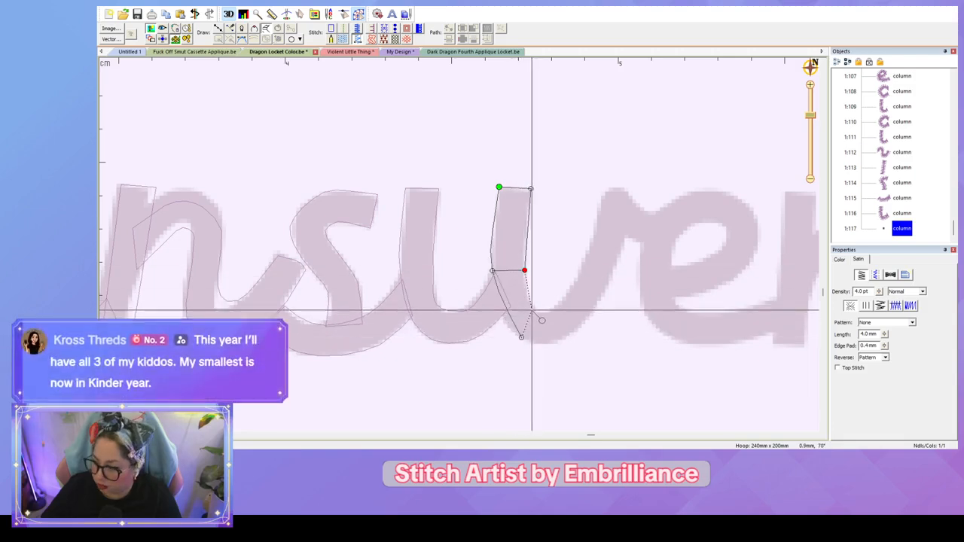
{"action": "left_click", "coordinate": [531, 309]}
{"action": "left_click", "coordinate": [579, 328]}
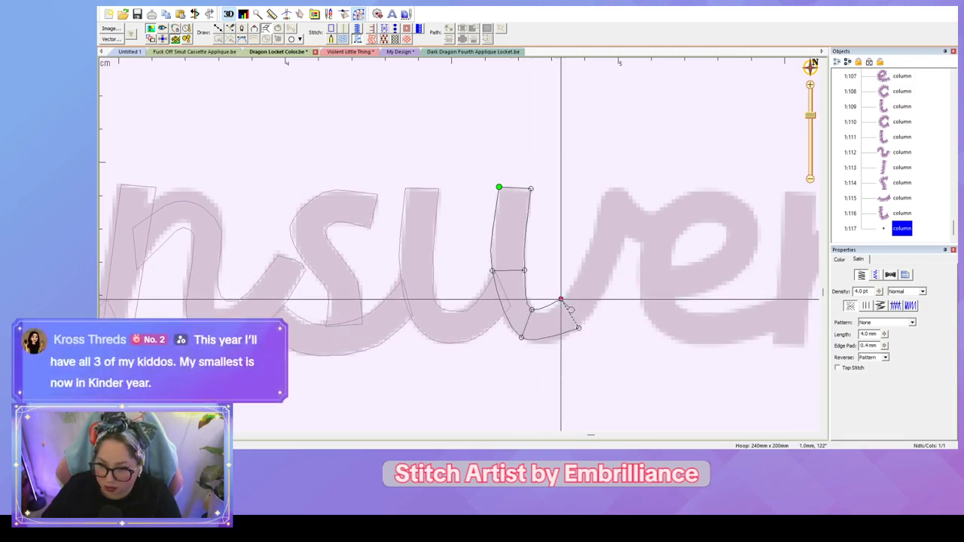
{"action": "left_click", "coordinate": [560, 300]}
{"action": "left_click", "coordinate": [626, 235]}
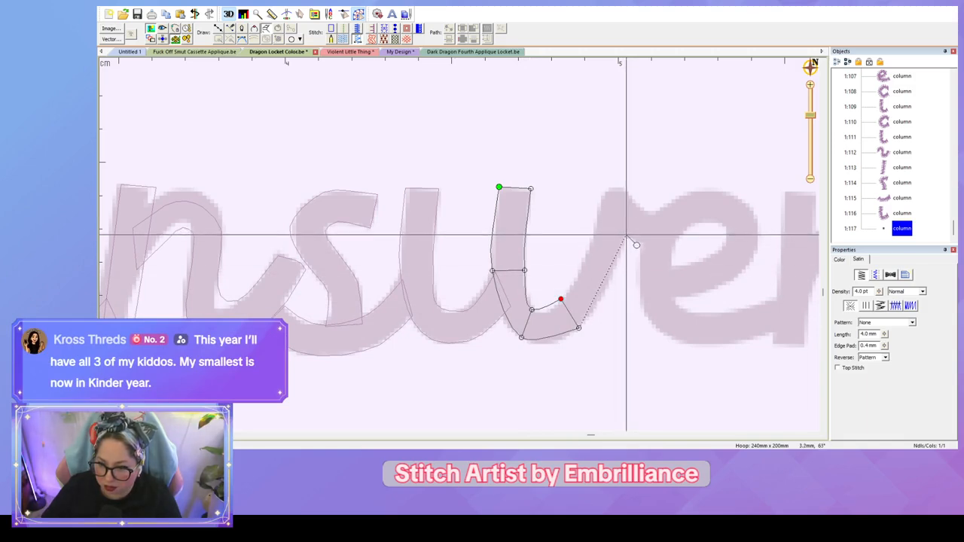
{"action": "left_click", "coordinate": [612, 205]}
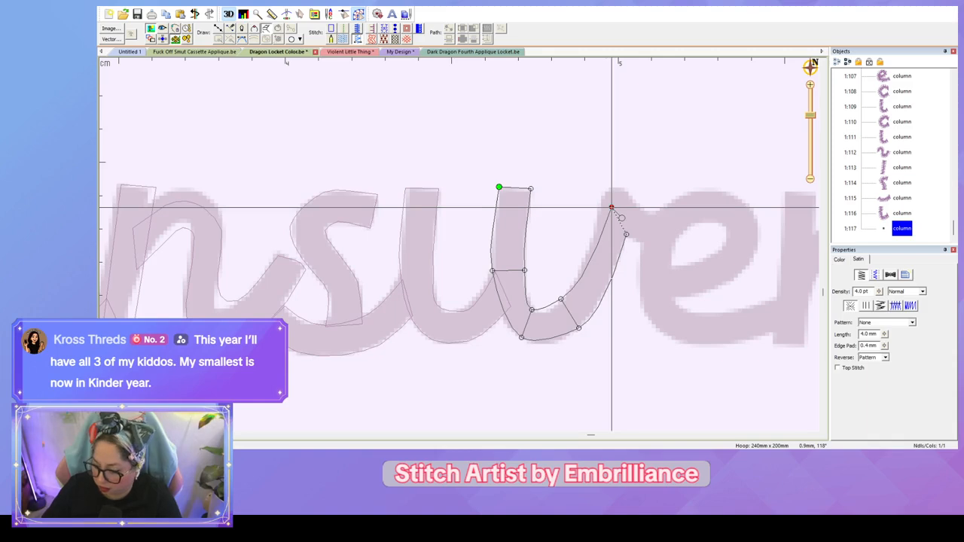
{"action": "key", "text": "Return"}
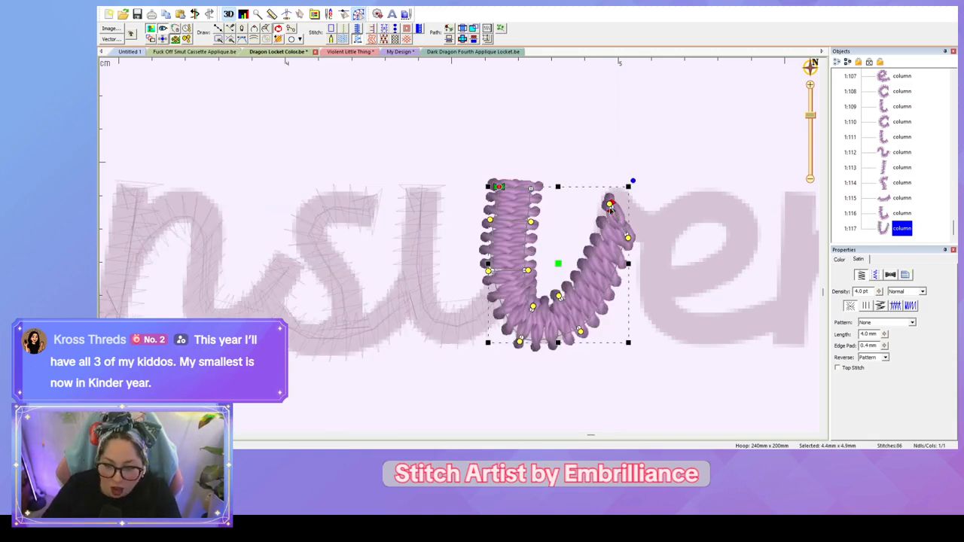
Step: Reshape the inner and outer curves at the lower bend of the satin column on the "w"'s middle stroke
{"action": "left_click", "coordinate": [520, 341]}
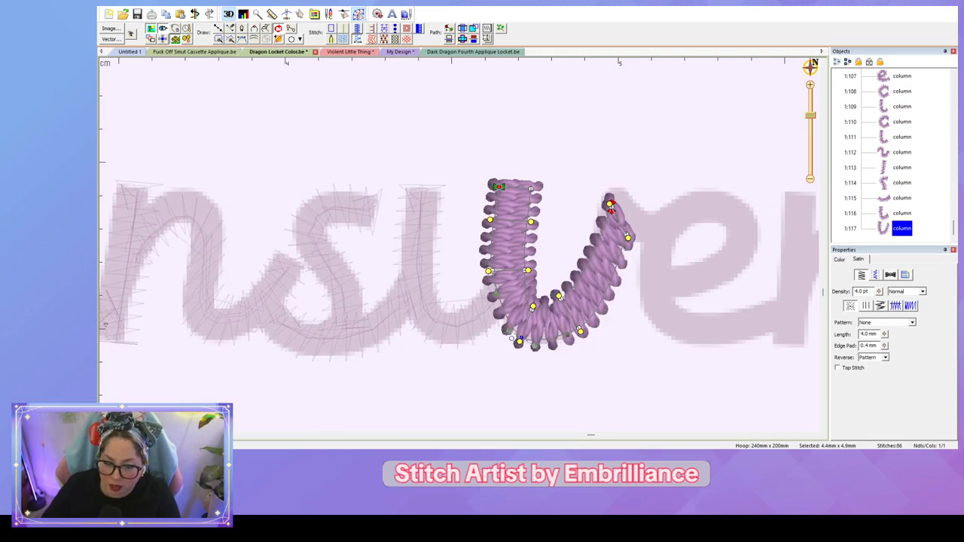
{"action": "left_click_drag", "start_coordinate": [512, 338], "coordinate": [494, 331]}
{"action": "left_click_drag", "start_coordinate": [497, 292], "coordinate": [529, 319]}
{"action": "left_click", "coordinate": [560, 298]}
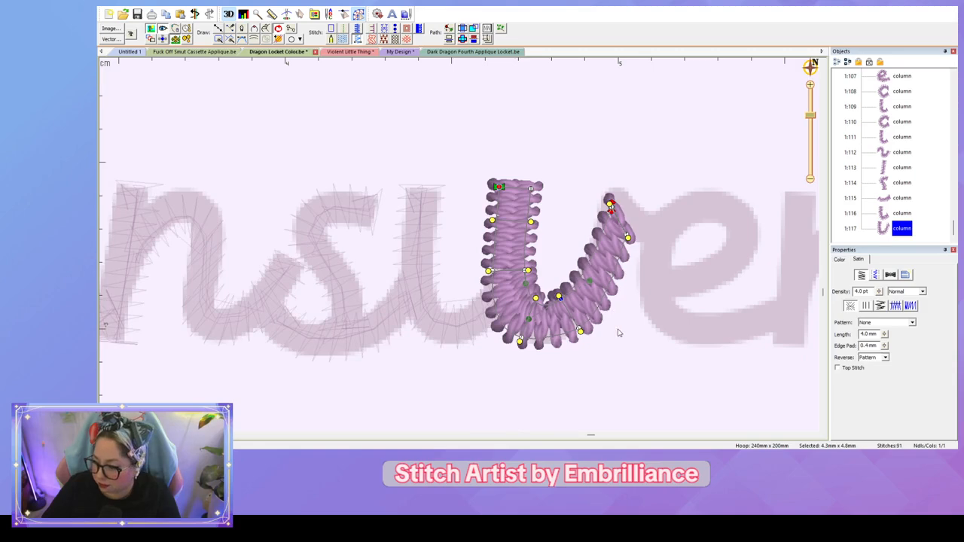
{"action": "left_click", "coordinate": [618, 332]}
{"action": "left_click", "coordinate": [579, 331]}
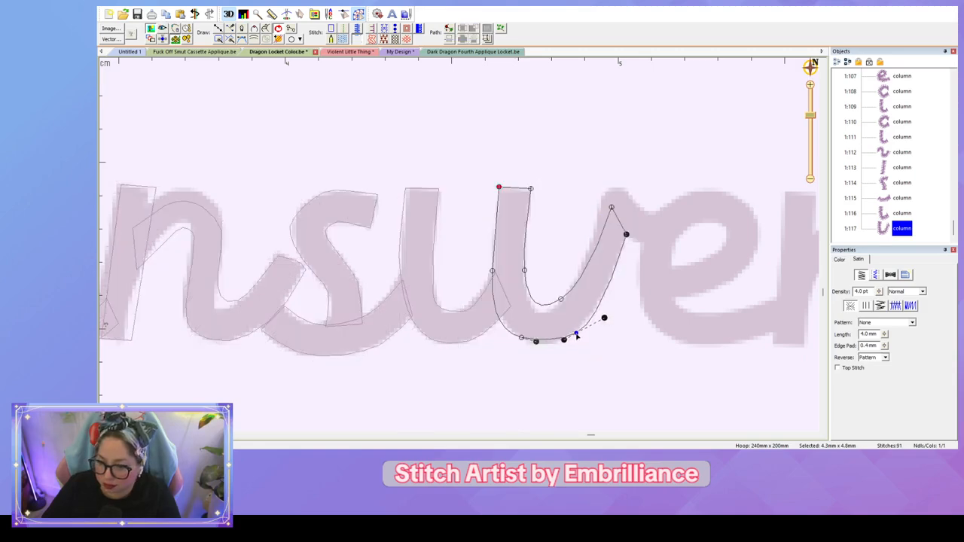
{"action": "left_click_drag", "start_coordinate": [535, 342], "coordinate": [534, 346]}
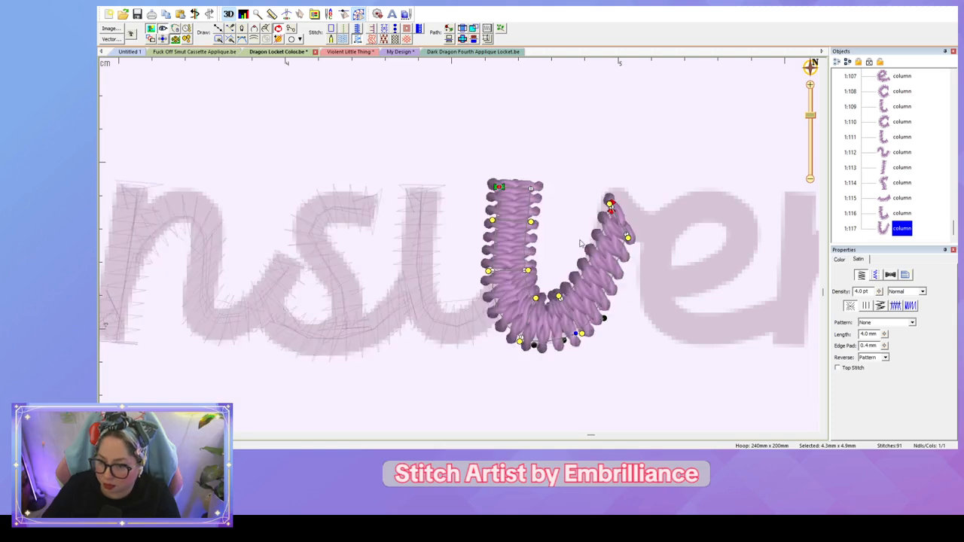
Step: Adjust the upper exit end of the satin column on the "w"'s middle stroke, then deselect it
{"action": "left_click_drag", "start_coordinate": [610, 204], "coordinate": [608, 210]}
{"action": "left_click", "coordinate": [578, 248]}
{"action": "left_click", "coordinate": [602, 231]}
{"action": "left_click", "coordinate": [646, 305]}
Step: Draw a closed outline, about 1.8 × 1.8 mm, around the "w"'s exit stroke where it joins the first "e"
{"action": "scroll", "coordinate": [647, 305], "scroll_direction": "up", "scroll_amount": 1}
{"action": "left_click_drag", "start_coordinate": [646, 307], "coordinate": [504, 319]}
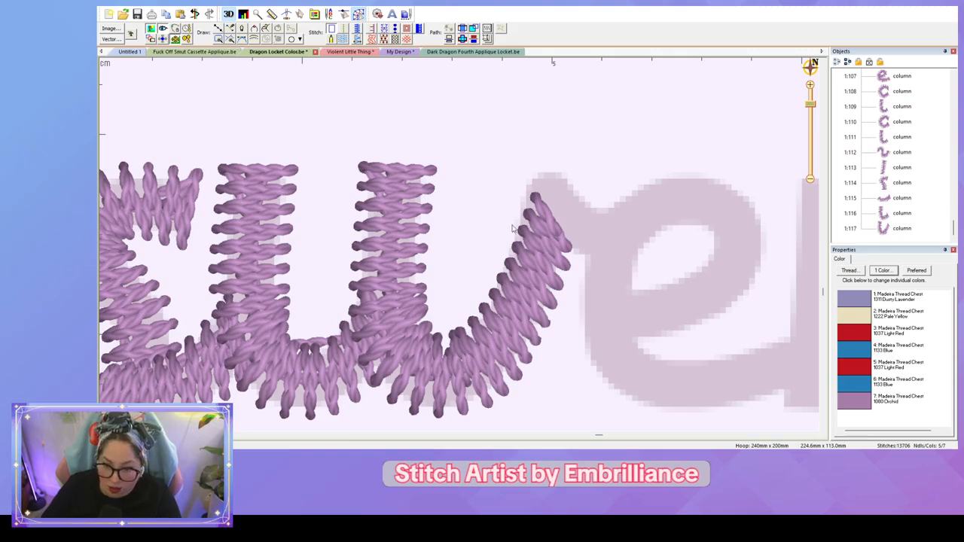
{"action": "key", "text": "d"}
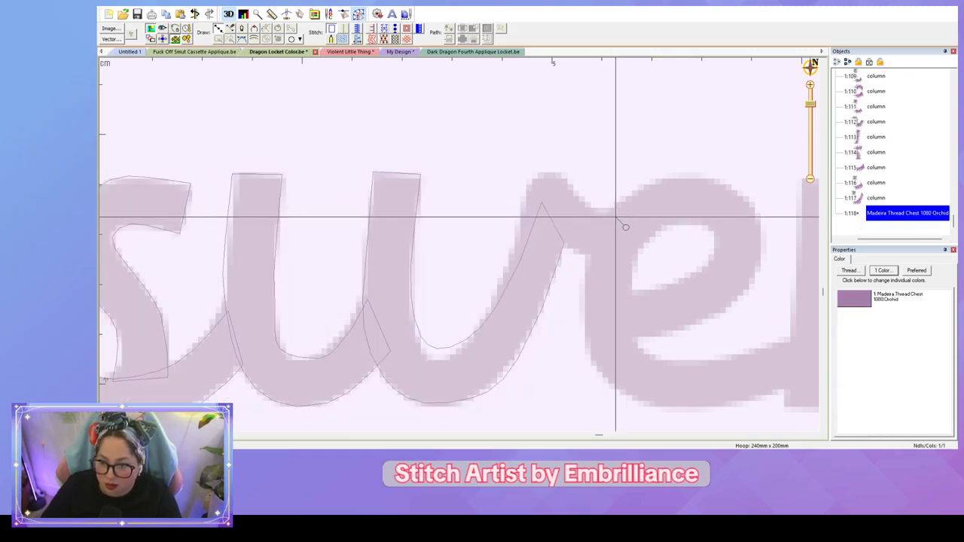
{"action": "left_click", "coordinate": [616, 217]}
{"action": "left_click", "coordinate": [598, 261]}
{"action": "left_click", "coordinate": [542, 223]}
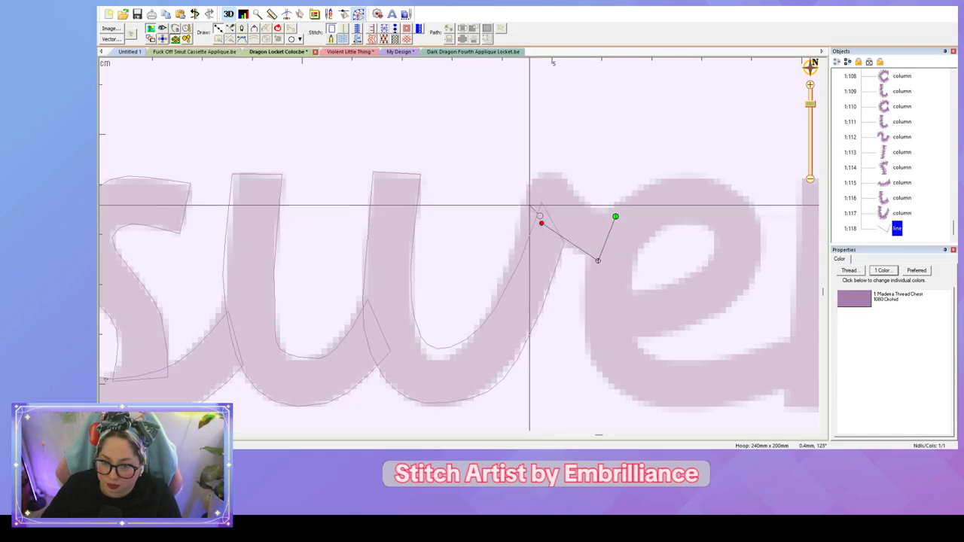
{"action": "left_click", "coordinate": [527, 195]}
{"action": "left_click", "coordinate": [550, 170]}
{"action": "left_click", "coordinate": [615, 216]}
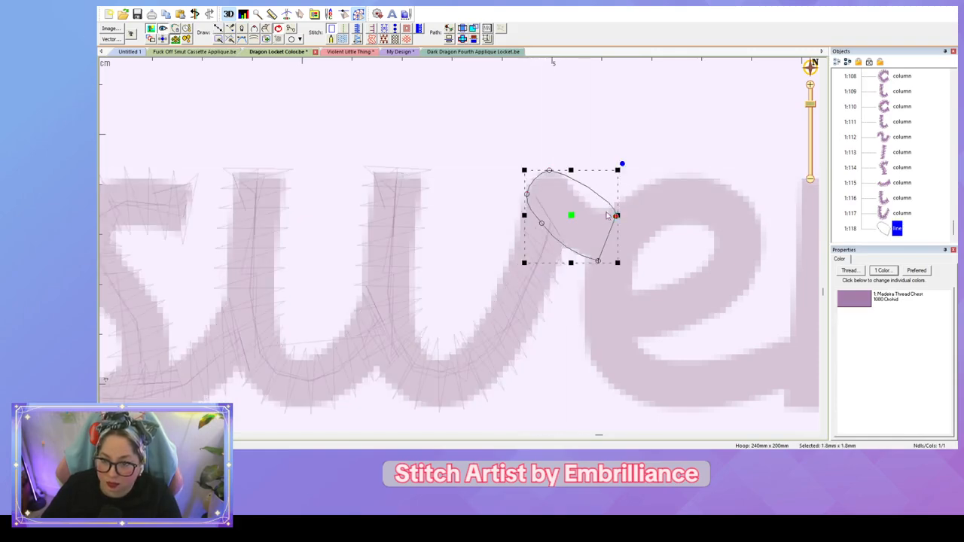
Step: Bend the upper edge of the "w"'s exit-stroke outline to the artwork and convert the shape to a satin column
{"action": "left_click_drag", "start_coordinate": [621, 202], "coordinate": [595, 217]}
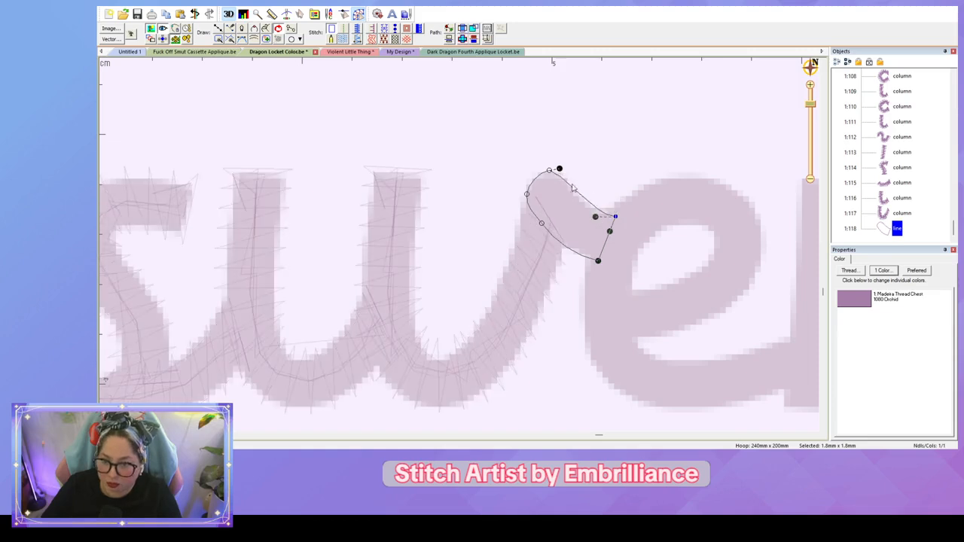
{"action": "left_click_drag", "start_coordinate": [560, 169], "coordinate": [532, 217]}
{"action": "left_click", "coordinate": [357, 39]}
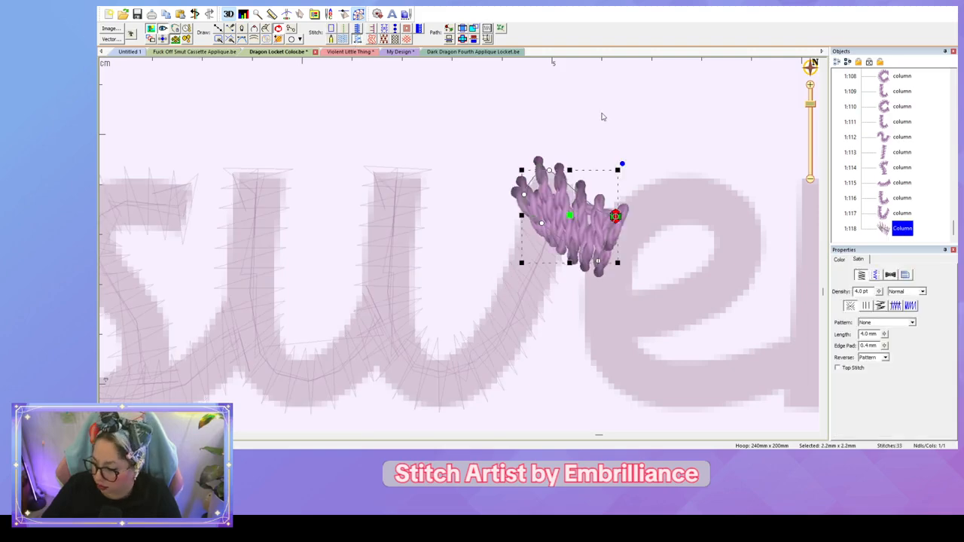
{"action": "left_click", "coordinate": [635, 170]}
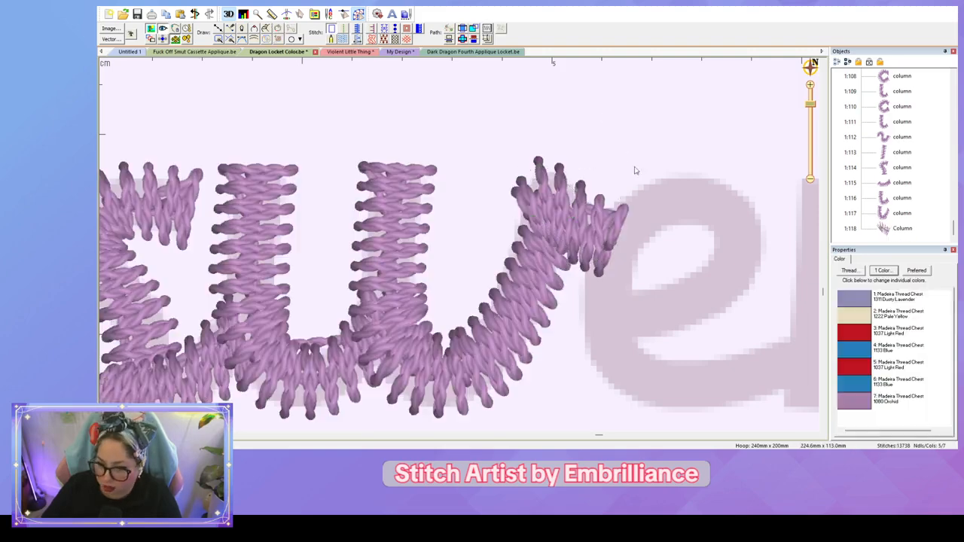
Step: Add stitch-angle lines to the satin column on the "w"'s exit stroke so its stitches run more diagonally, then deselect it
{"action": "left_click", "coordinate": [568, 221]}
{"action": "left_click", "coordinate": [568, 222]}
{"action": "left_click", "coordinate": [568, 221]}
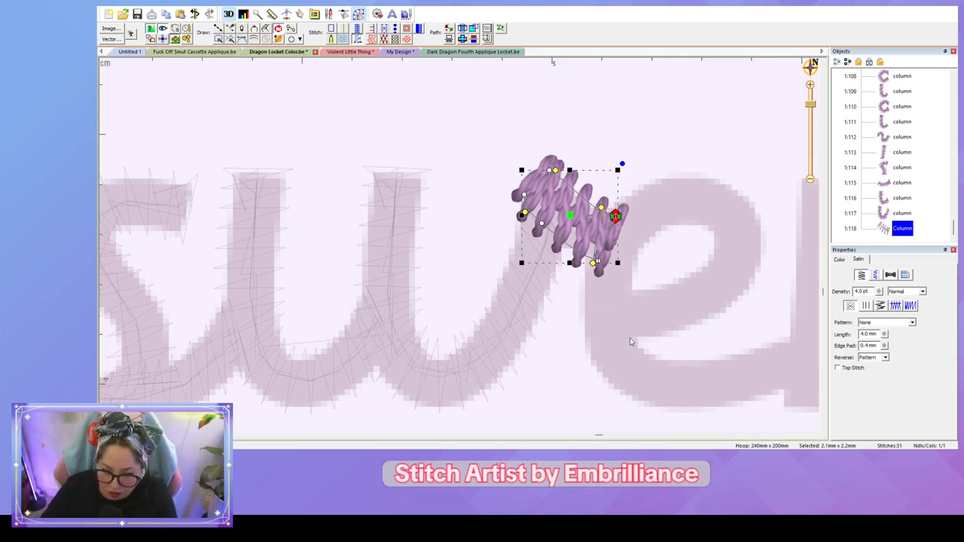
{"action": "left_click", "coordinate": [672, 346]}
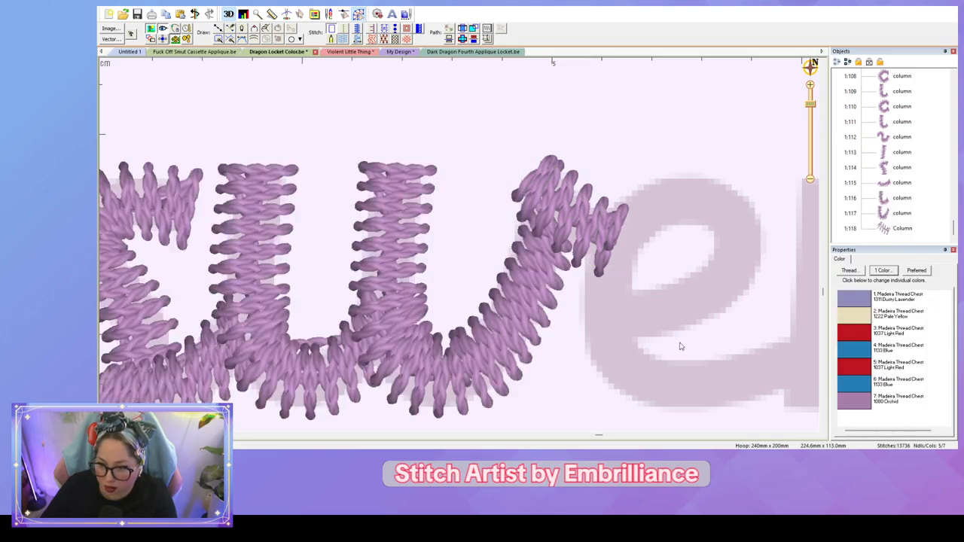
Step: Duplicate the existing 8.4 × 7.7 mm "e" satin column for use in "answered"
{"action": "scroll", "coordinate": [682, 343], "scroll_direction": "down", "scroll_amount": 1}
{"action": "scroll", "coordinate": [684, 343], "scroll_direction": "down", "scroll_amount": 1}
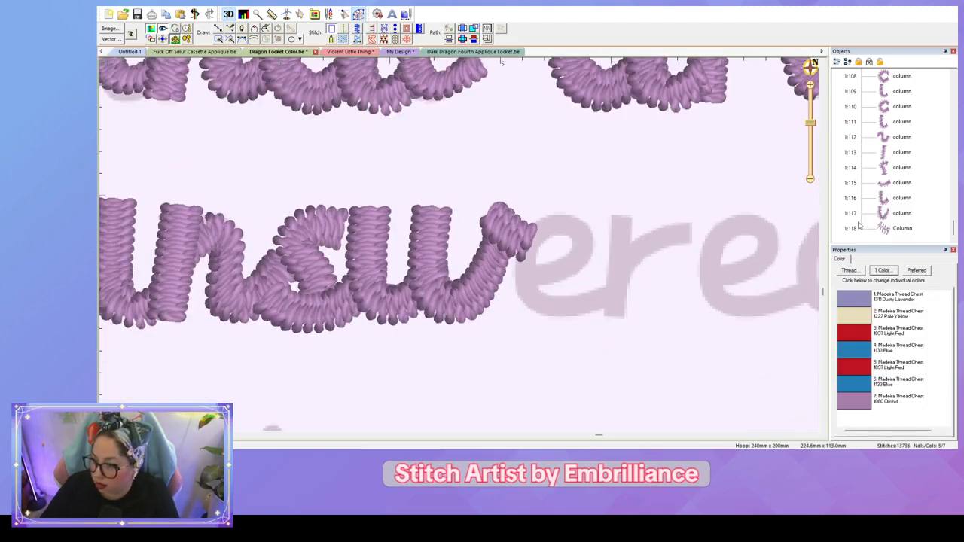
{"action": "scroll", "coordinate": [917, 203], "scroll_direction": "up", "scroll_amount": 12}
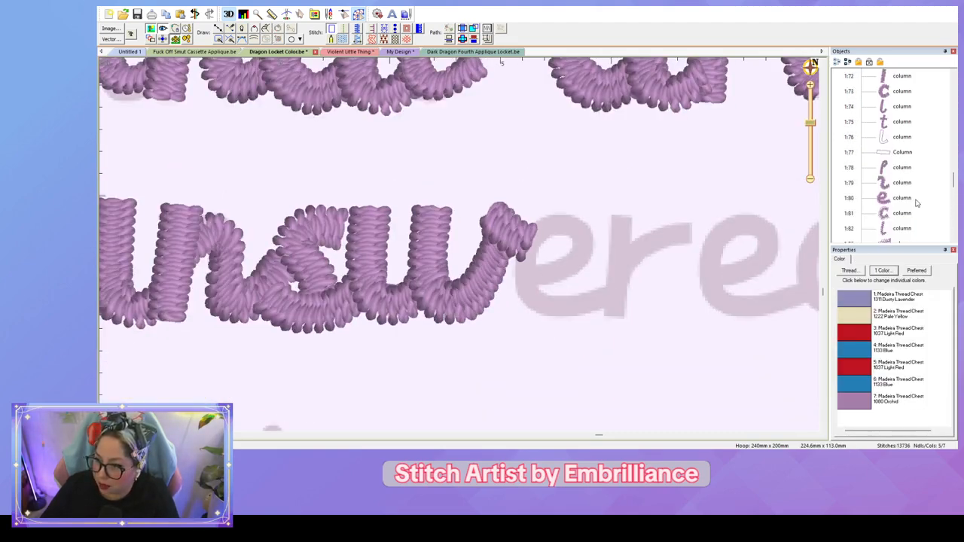
{"action": "left_click", "coordinate": [903, 197]}
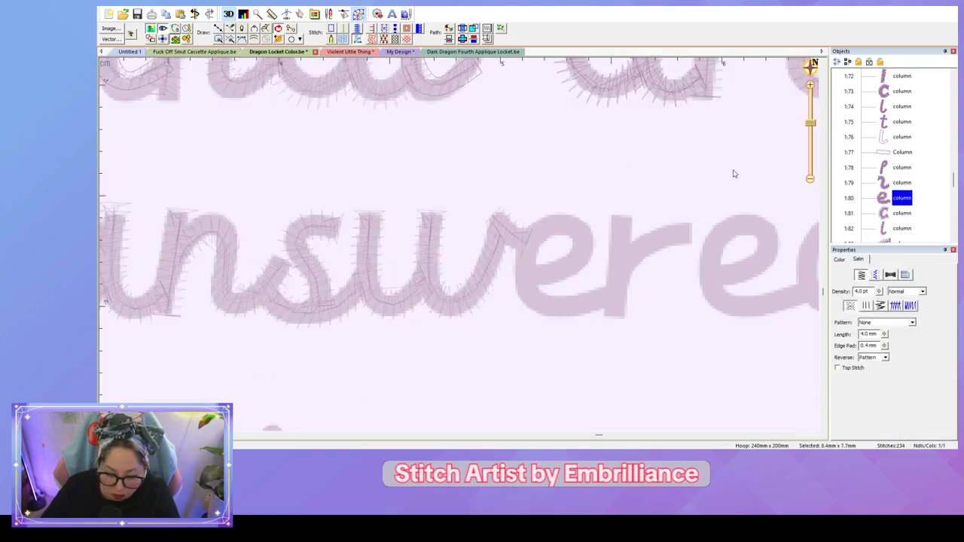
{"action": "key", "text": "ctrl+v"}
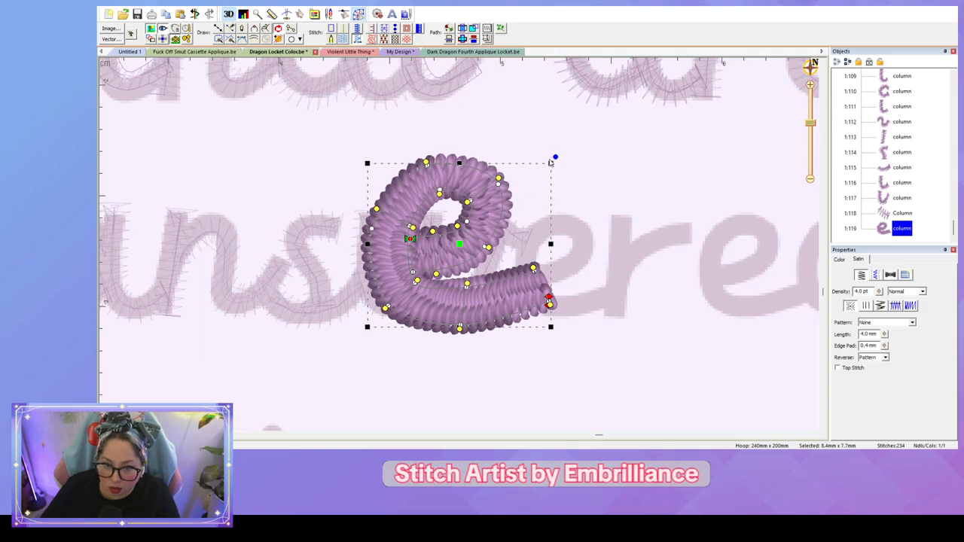
Step: Scale the pasted "e" column to about 5.2 × 4.7 mm and position it over the first "e" of "answered"
{"action": "left_click", "coordinate": [542, 167]}
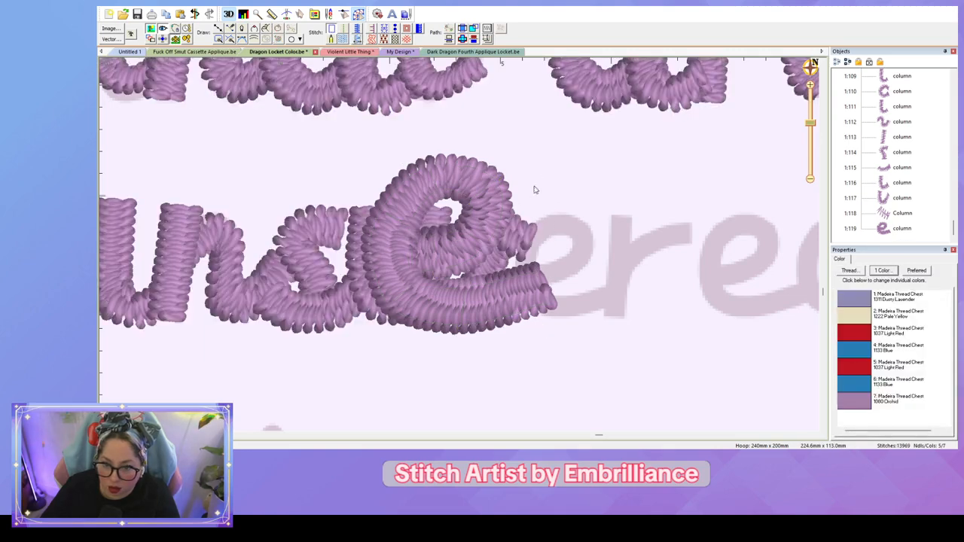
{"action": "left_click", "coordinate": [493, 212]}
{"action": "left_click_drag", "start_coordinate": [550, 163], "coordinate": [505, 208]}
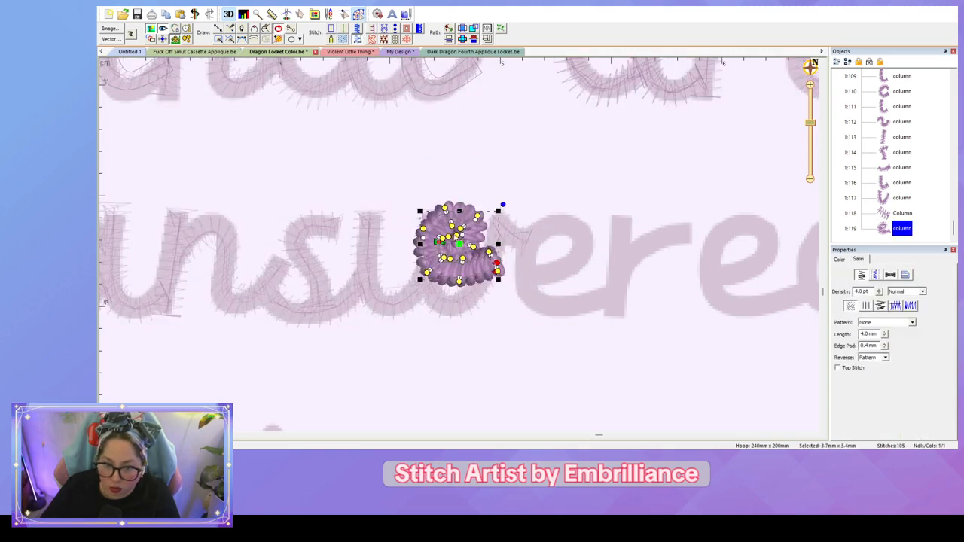
{"action": "left_click_drag", "start_coordinate": [461, 248], "coordinate": [558, 268]}
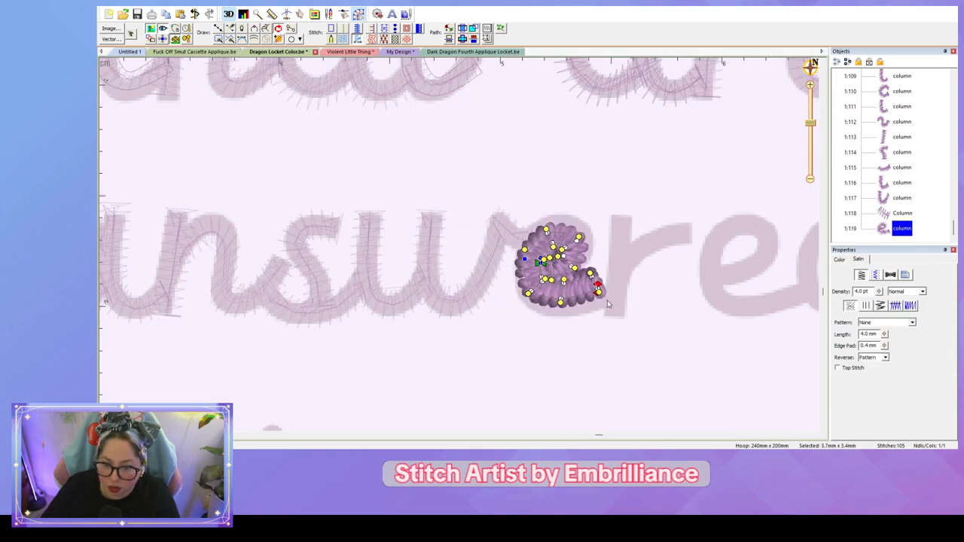
{"action": "left_click_drag", "start_coordinate": [600, 301], "coordinate": [621, 329]}
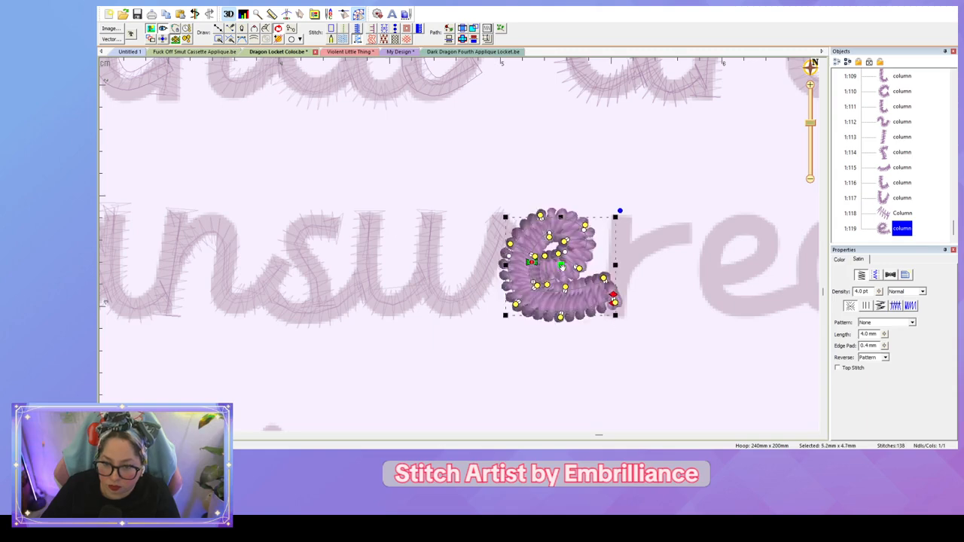
{"action": "left_click_drag", "start_coordinate": [562, 265], "coordinate": [567, 263]}
{"action": "left_click", "coordinate": [684, 192]}
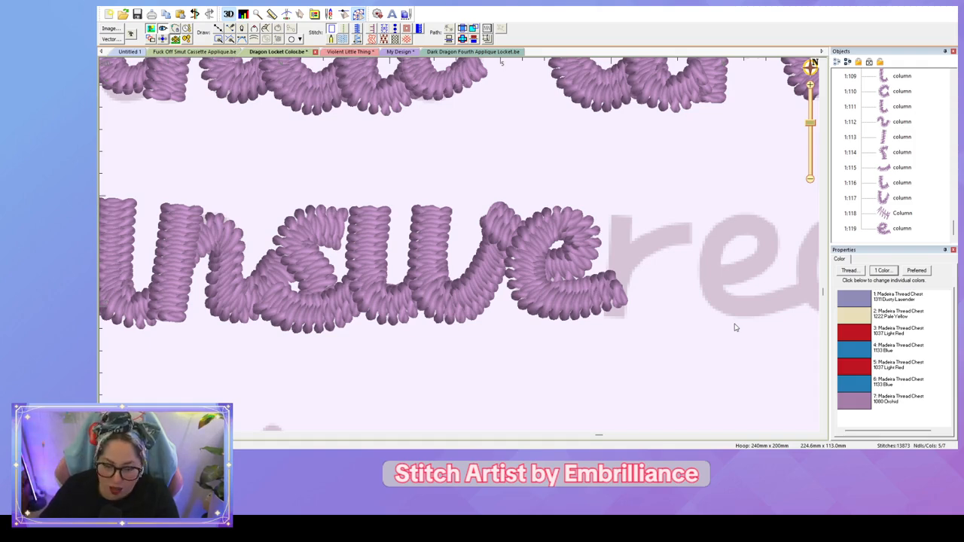
Step: Shorten the tail of the first "e" in "answered" and lower its bottom curve, making the column about 4.8 × 4.9 mm
{"action": "left_click", "coordinate": [622, 305]}
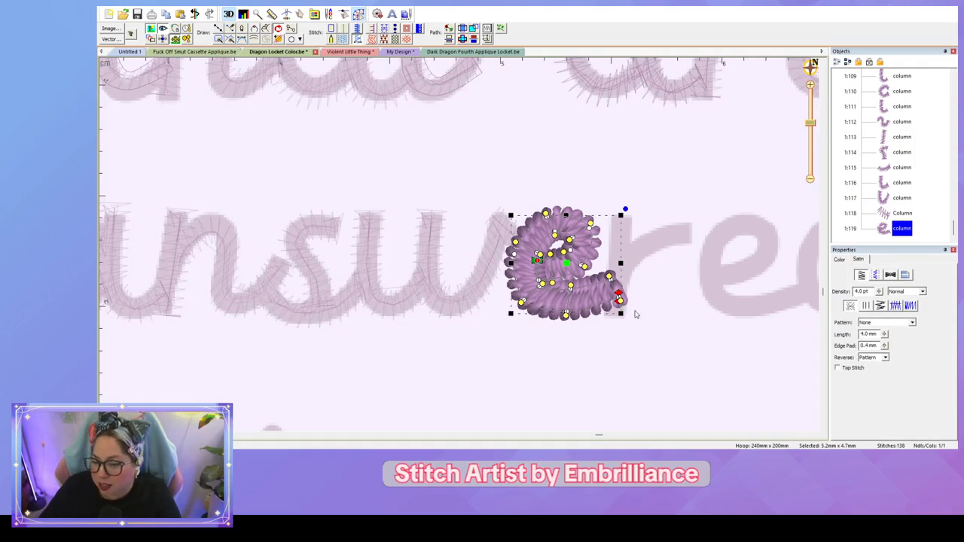
{"action": "left_click", "coordinate": [621, 300]}
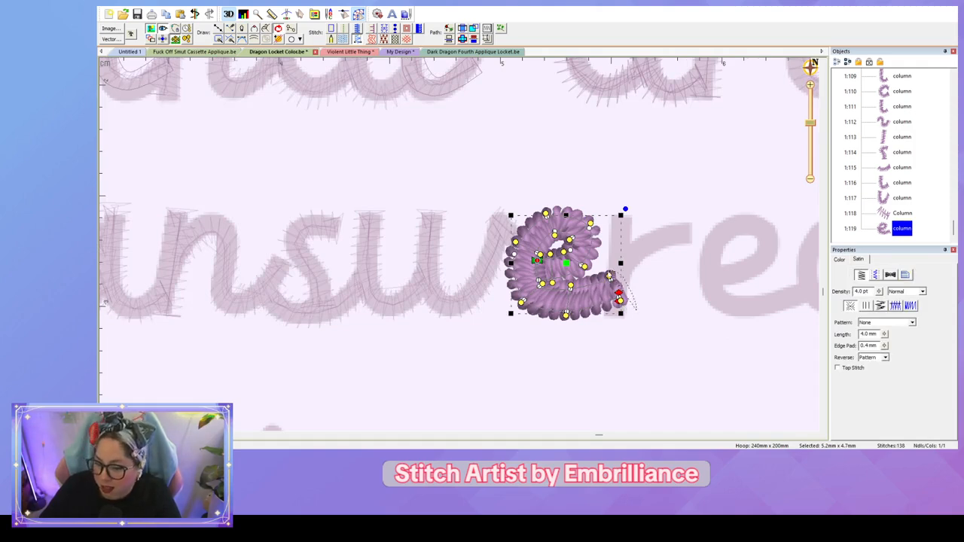
{"action": "left_click_drag", "start_coordinate": [617, 300], "coordinate": [611, 299]}
{"action": "left_click", "coordinate": [595, 327]}
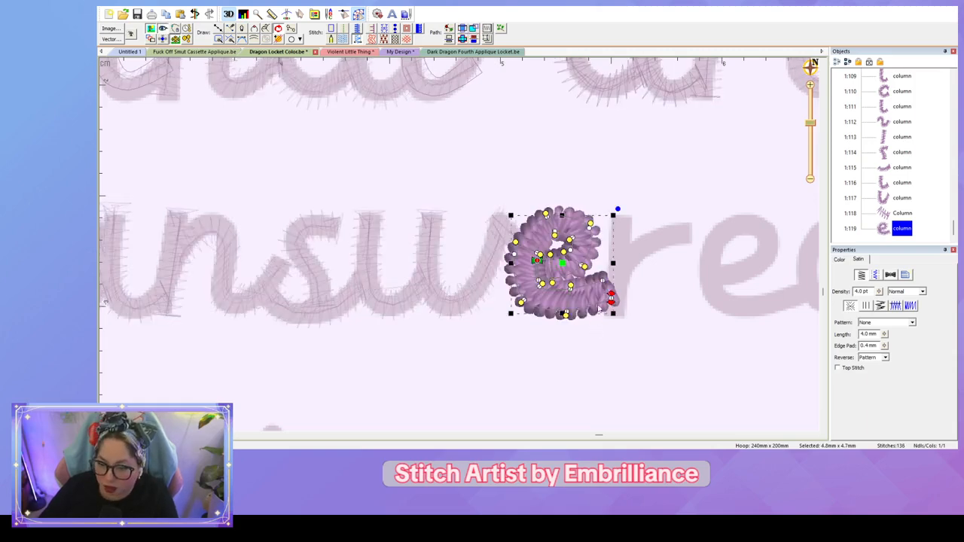
{"action": "left_click", "coordinate": [609, 329]}
{"action": "left_click", "coordinate": [570, 304]}
{"action": "left_click_drag", "start_coordinate": [570, 288], "coordinate": [565, 321]}
{"action": "left_click", "coordinate": [658, 351]}
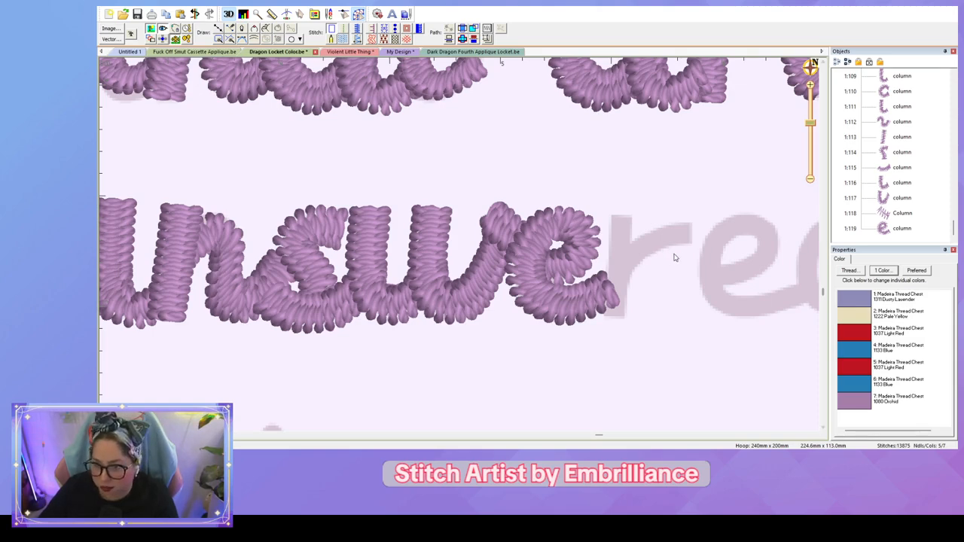
Step: Duplicate the "r" satin columns from "are" and place the copy over the "r" of "answered"
{"action": "scroll", "coordinate": [673, 258], "scroll_direction": "down", "scroll_amount": 3}
{"action": "left_click", "coordinate": [569, 154]}
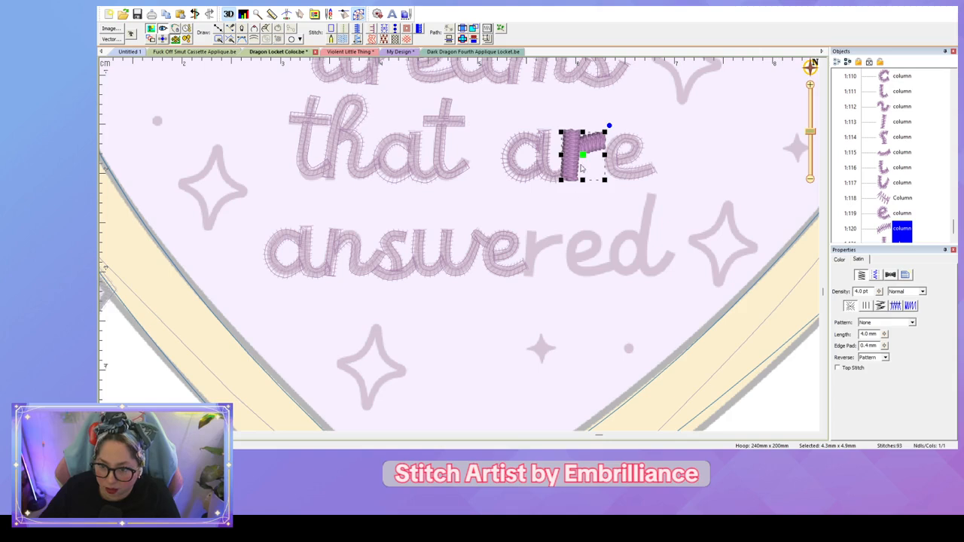
{"action": "left_click_drag", "start_coordinate": [581, 169], "coordinate": [543, 254]}
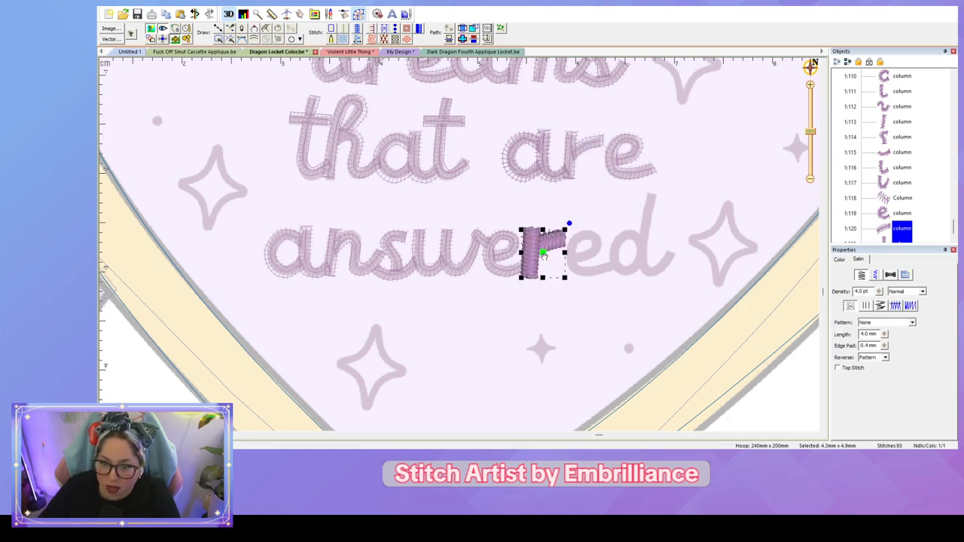
Step: Duplicate the first "e" column of "answered" and place the copy over the word's second "e"
{"action": "left_click", "coordinate": [517, 274]}
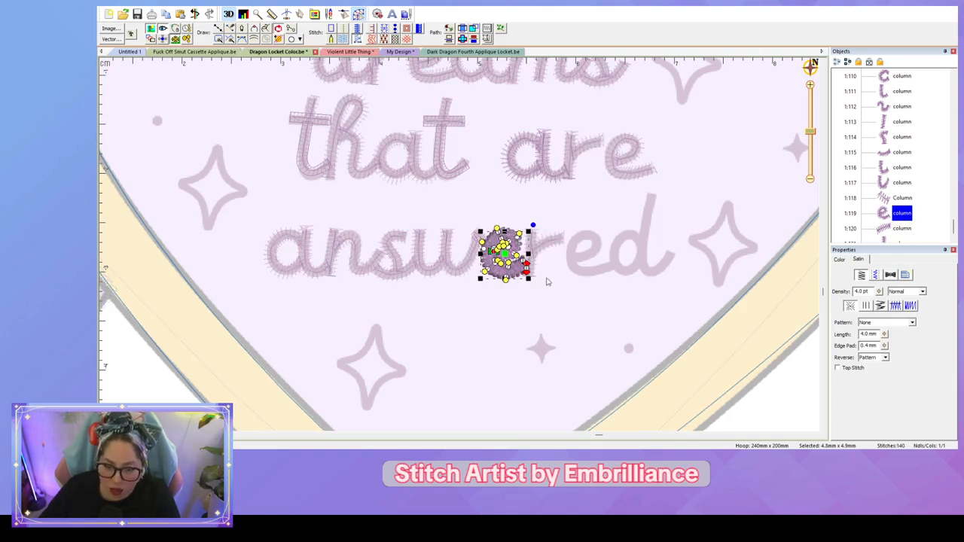
{"action": "key", "text": "ctrl+v"}
{"action": "left_click_drag", "start_coordinate": [506, 254], "coordinate": [599, 260]}
{"action": "left_click", "coordinate": [630, 290]}
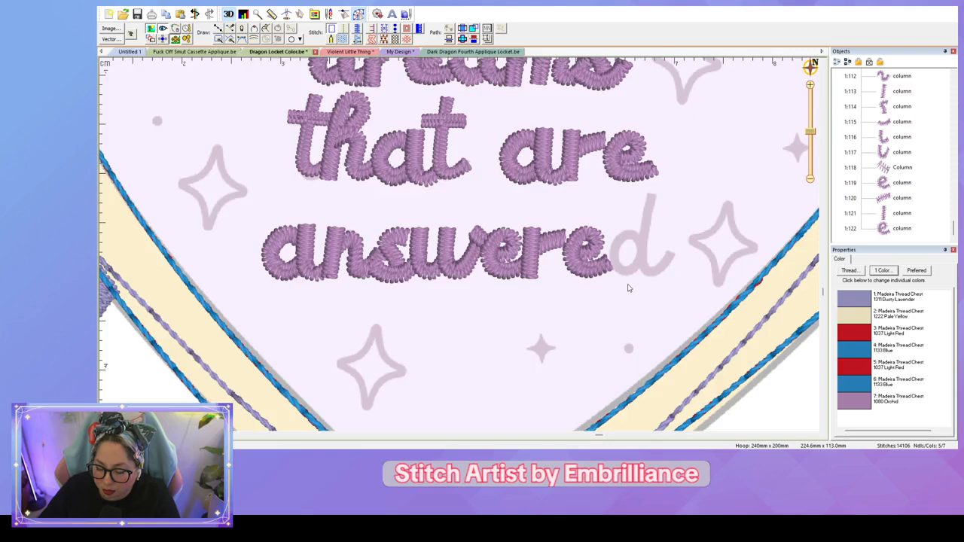
Step: Extend the tail end of the second "e" toward the "d", making the column about 5.2 × 4.9 mm, then deselect it
{"action": "scroll", "coordinate": [674, 297], "scroll_direction": "up", "scroll_amount": 4}
{"action": "mouse_move", "coordinate": [786, 306]}
{"action": "left_mouse_down"}
{"action": "mouse_move", "coordinate": [570, 339]}
{"action": "mouse_move", "coordinate": [568, 300]}
{"action": "mouse_move", "coordinate": [562, 330]}
{"action": "mouse_move", "coordinate": [589, 327]}
{"action": "left_mouse_up"}
{"action": "left_click", "coordinate": [561, 337]}
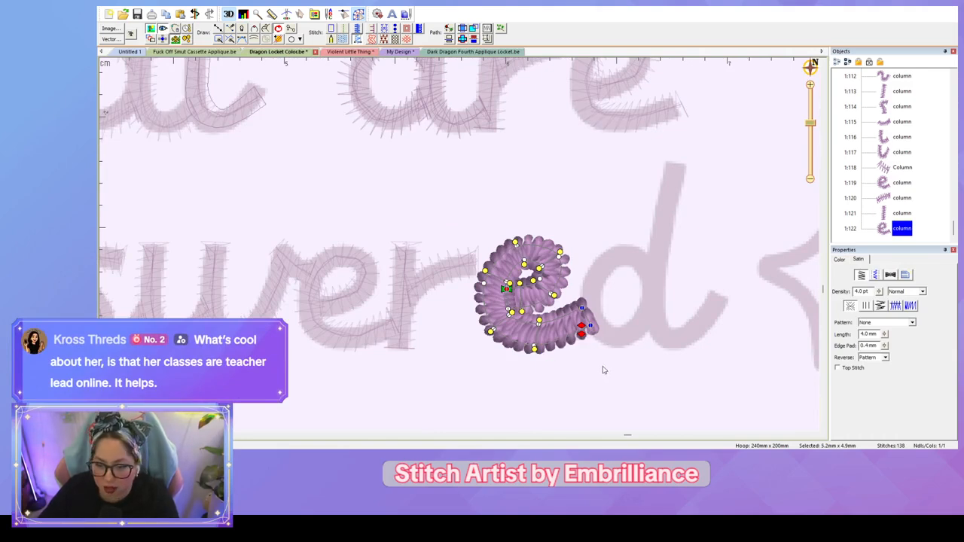
{"action": "left_click", "coordinate": [605, 371]}
Step: Duplicate the two satin columns that form the "d" of "dreams"
{"action": "scroll", "coordinate": [605, 371], "scroll_direction": "down", "scroll_amount": 4}
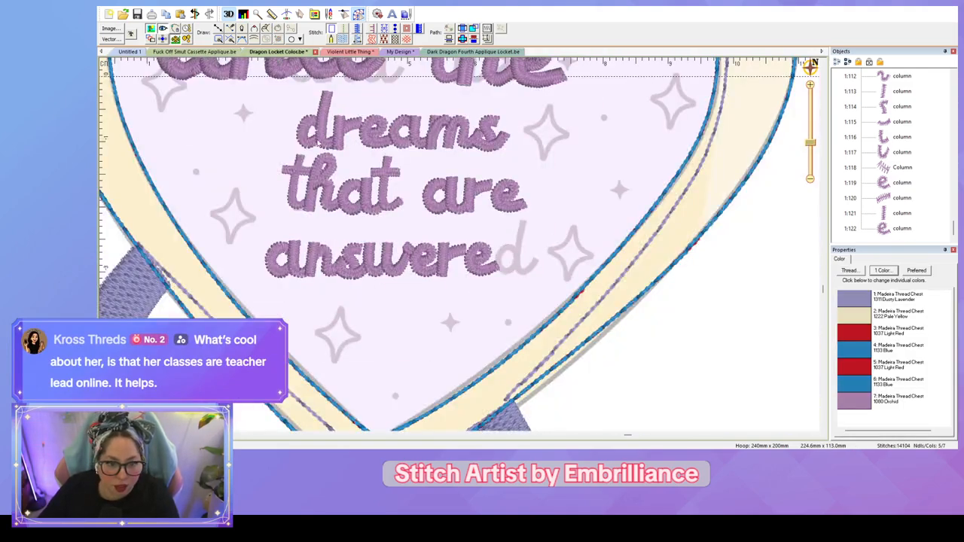
{"action": "left_click", "coordinate": [319, 142]}
{"action": "scroll", "coordinate": [910, 164], "scroll_direction": "down", "scroll_amount": 1}
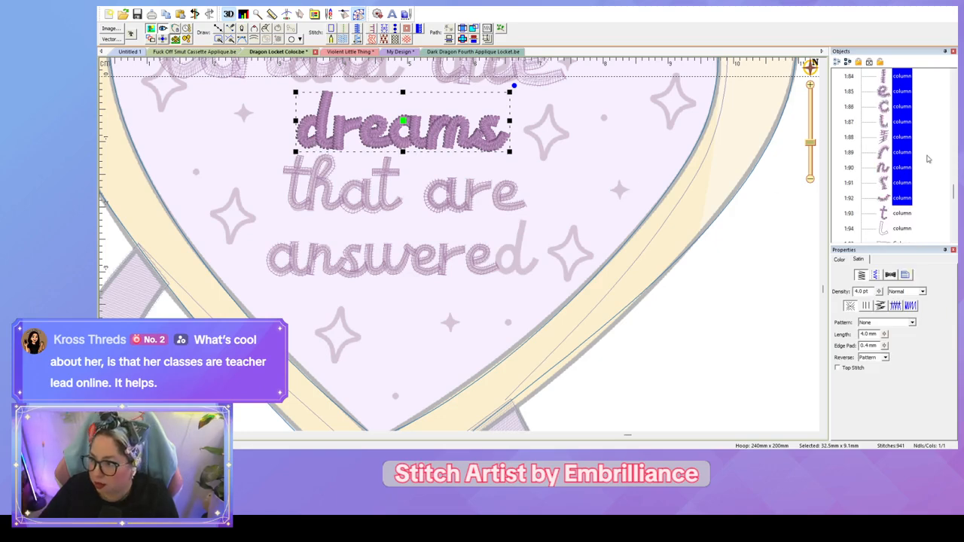
{"action": "scroll", "coordinate": [929, 158], "scroll_direction": "up", "scroll_amount": 2}
{"action": "left_click", "coordinate": [938, 161]}
{"action": "left_click", "coordinate": [898, 122]}
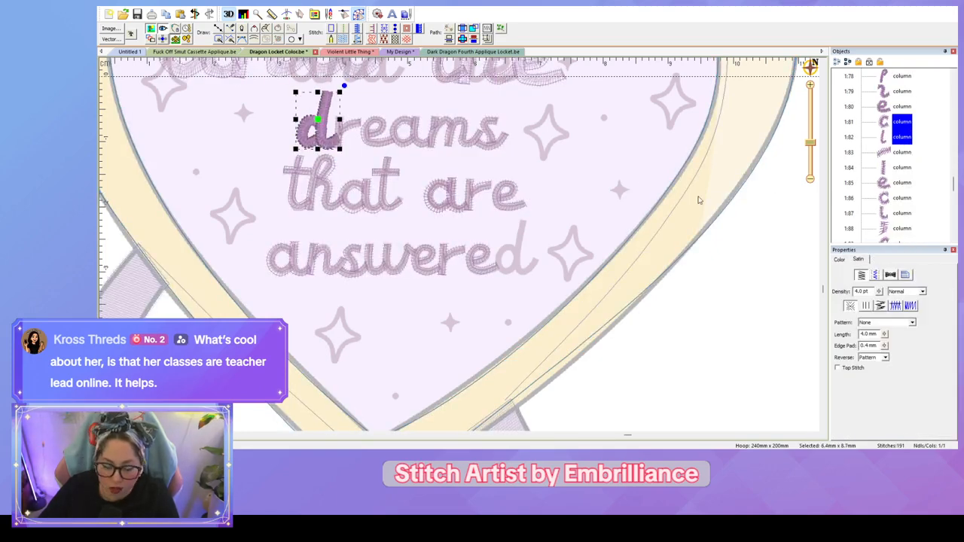
{"action": "key", "text": "ctrl+v"}
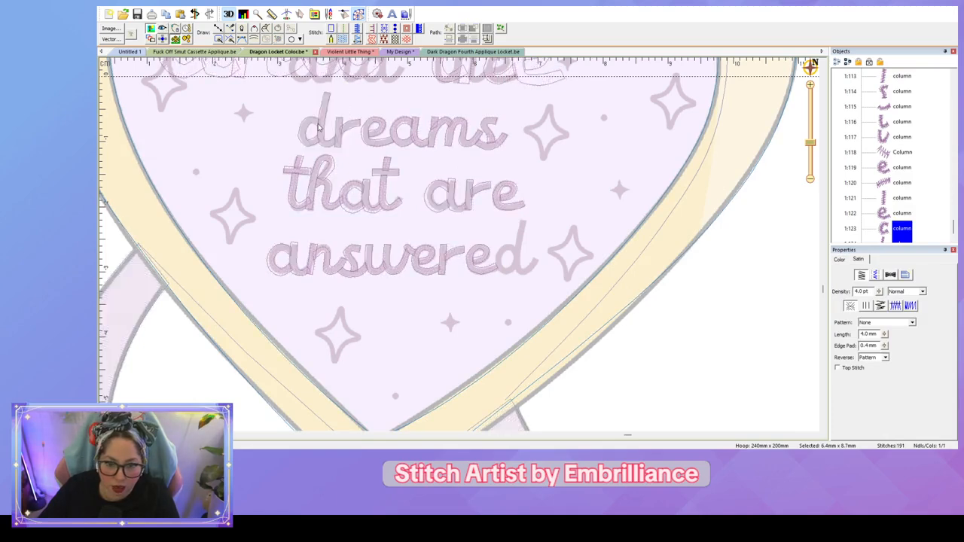
Step: Place the copied "d" satin columns over the "d" of "answered" and deselect them
{"action": "left_click_drag", "start_coordinate": [319, 120], "coordinate": [515, 246]}
{"action": "left_click", "coordinate": [642, 225]}
{"action": "scroll", "coordinate": [731, 293], "scroll_direction": "down", "scroll_amount": 3}
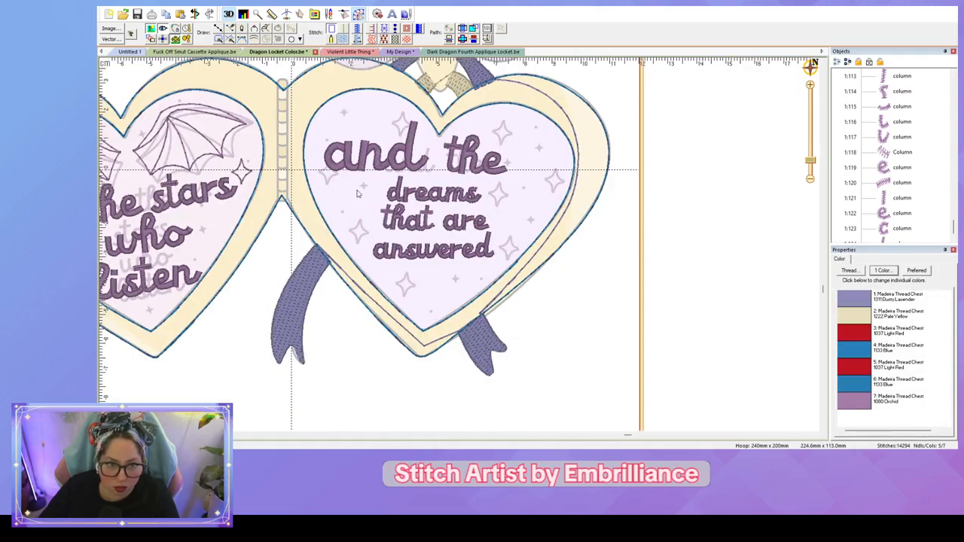
Step: Group the satin columns of each line separately: "answered", "that are" and "dreams"
{"action": "left_click", "coordinate": [300, 14]}
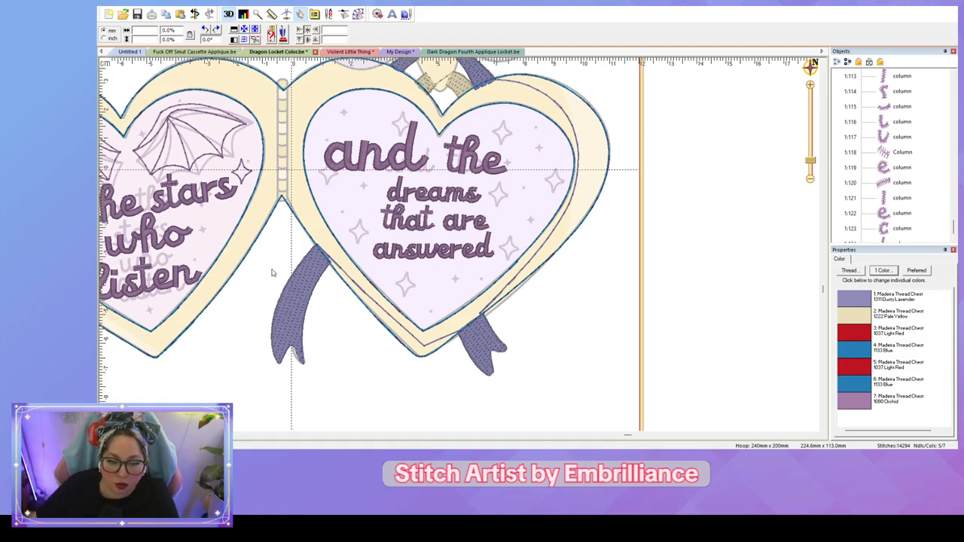
{"action": "left_click_drag", "start_coordinate": [359, 230], "coordinate": [515, 283]}
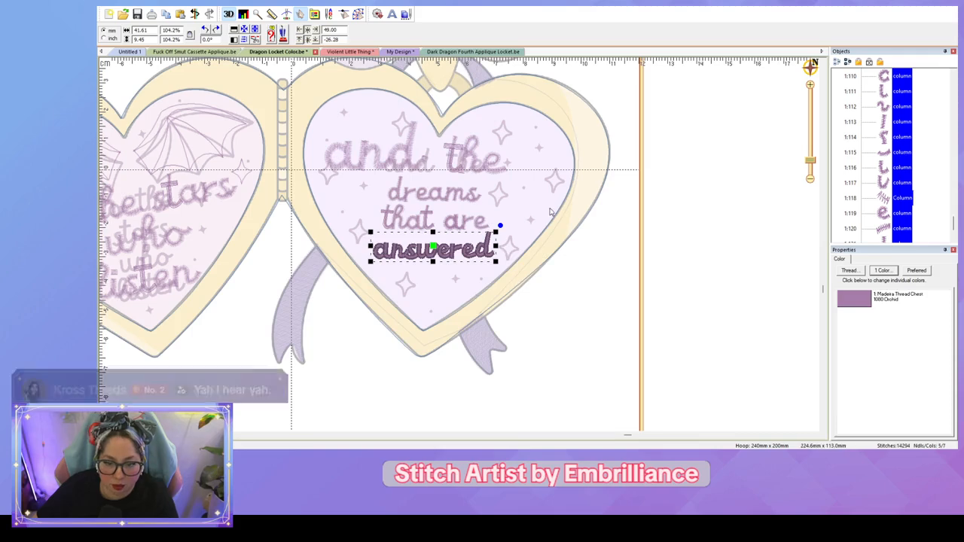
{"action": "key", "text": "Escape"}
{"action": "left_click_drag", "start_coordinate": [366, 197], "coordinate": [509, 245]}
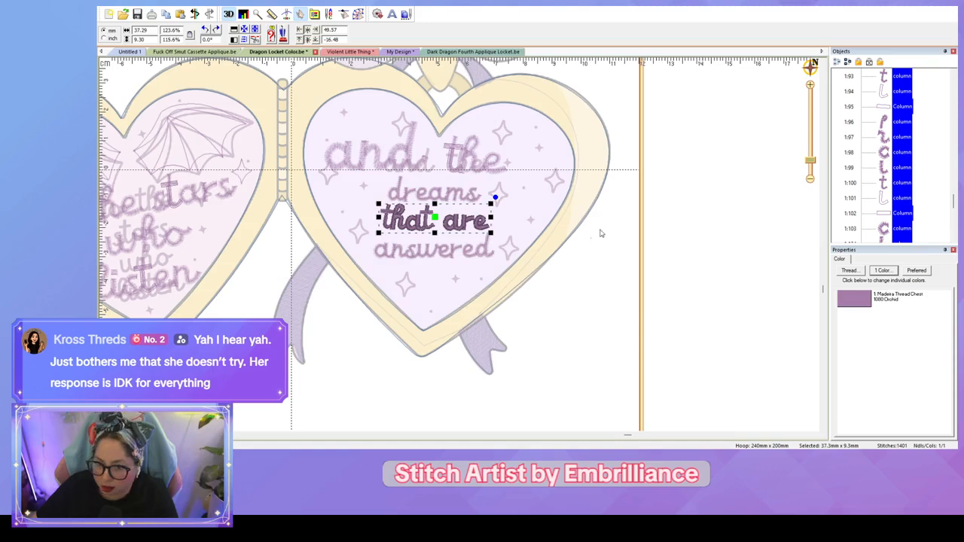
{"action": "key", "text": "Escape"}
{"action": "left_click_drag", "start_coordinate": [376, 172], "coordinate": [496, 215]}
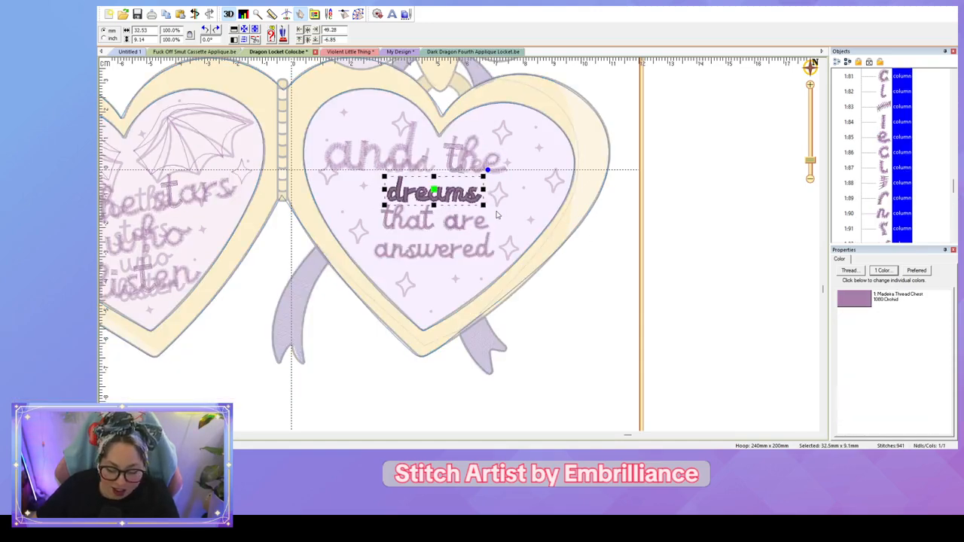
{"action": "key", "text": "Escape"}
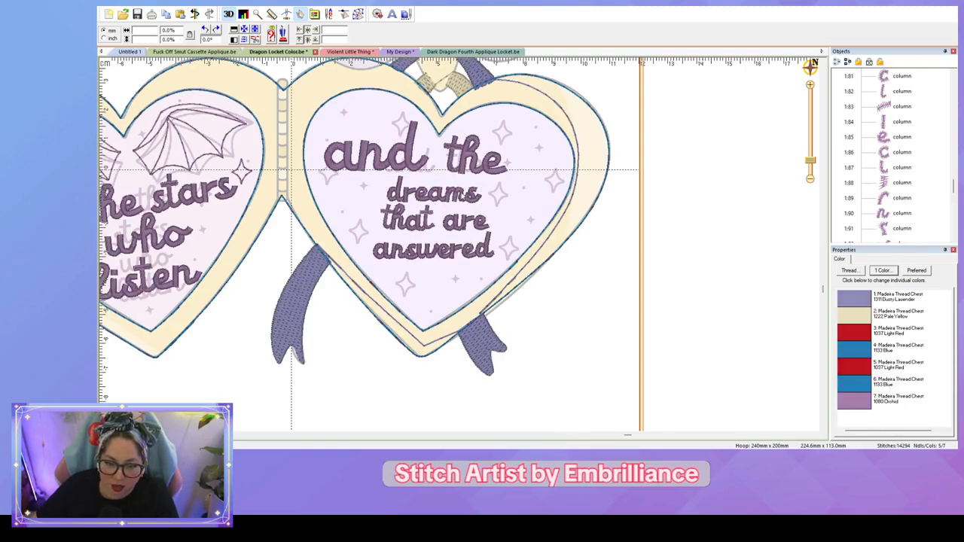
Step: Move the grouped word "dreams" about 21 mm to the left, beneath "and"
{"action": "left_click", "coordinate": [441, 195]}
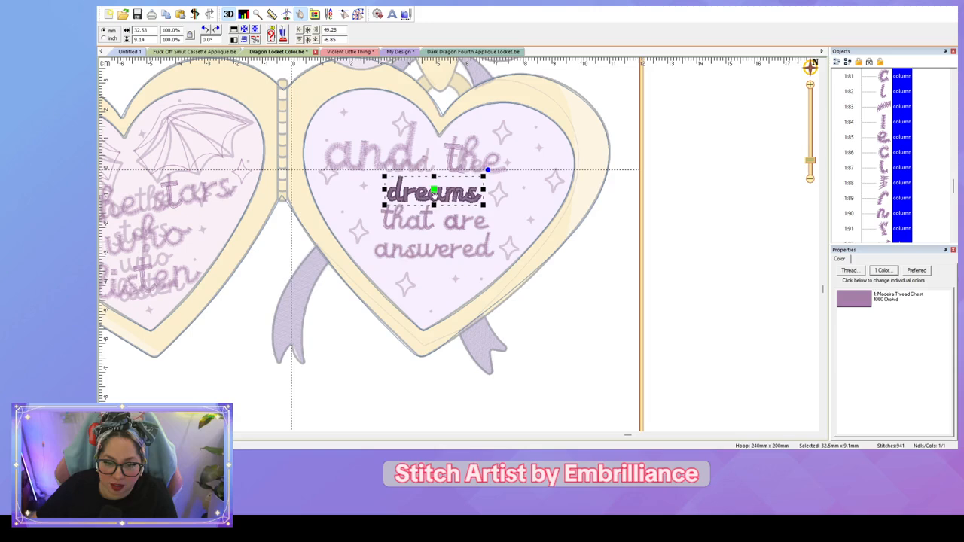
{"action": "left_click_drag", "start_coordinate": [441, 195], "coordinate": [381, 197]}
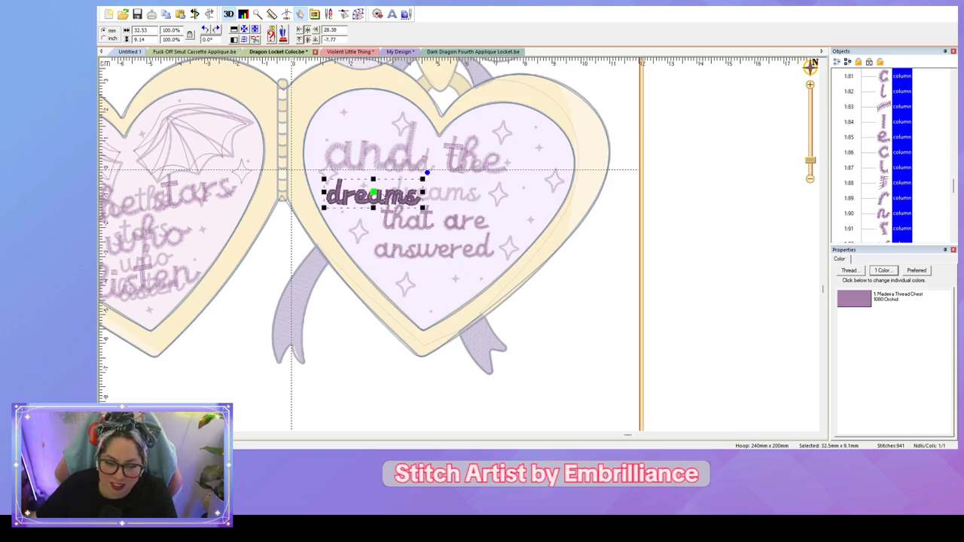
{"action": "left_click", "coordinate": [428, 228]}
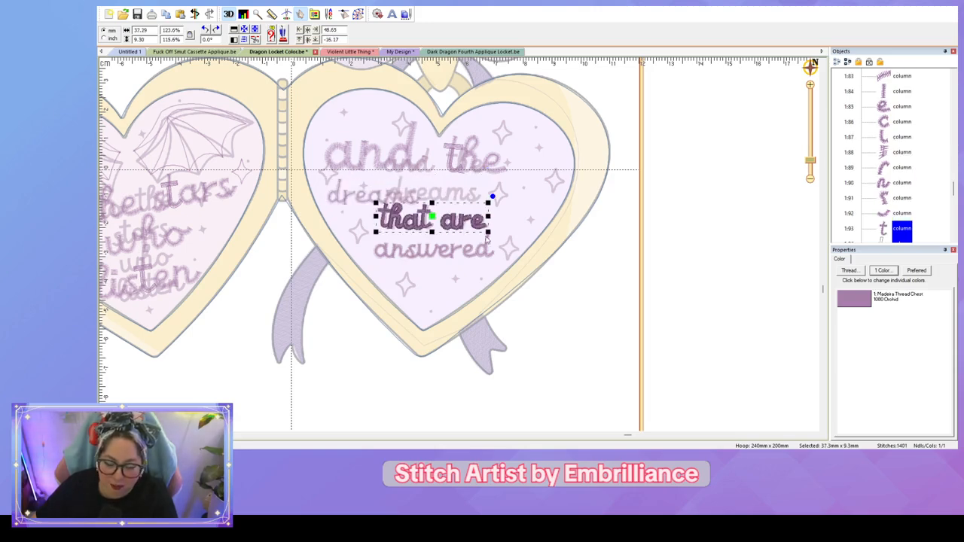
{"action": "left_click", "coordinate": [602, 236]}
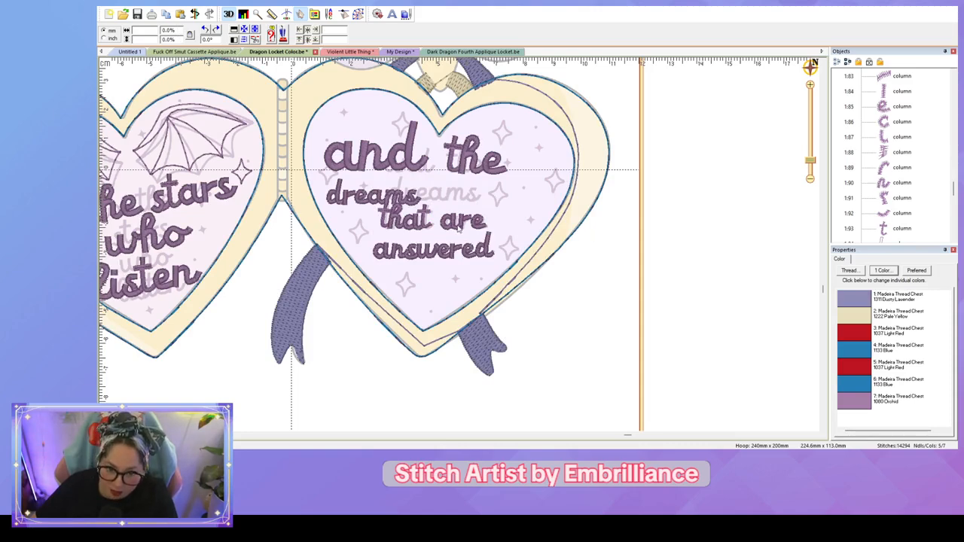
Step: Select all columns of the word "that" and move them up beside "dreams", beneath "the"
{"action": "scroll", "coordinate": [908, 199], "scroll_direction": "down", "scroll_amount": 2}
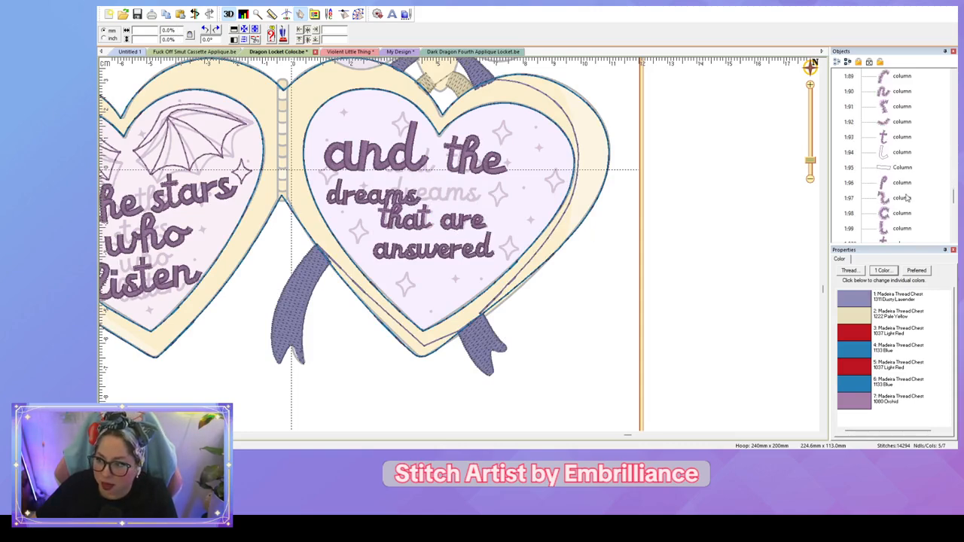
{"action": "left_click", "coordinate": [902, 137]}
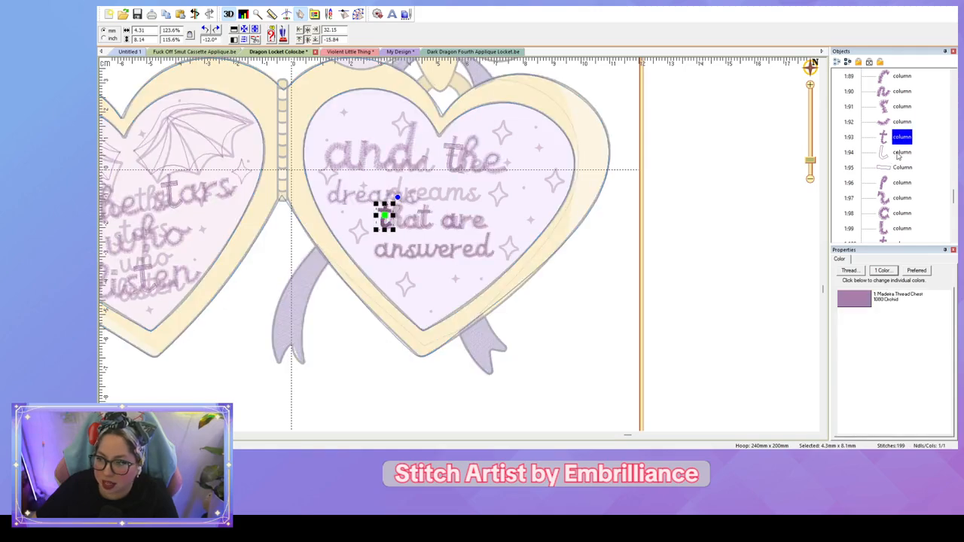
{"action": "scroll", "coordinate": [897, 155], "scroll_direction": "down", "scroll_amount": 1}
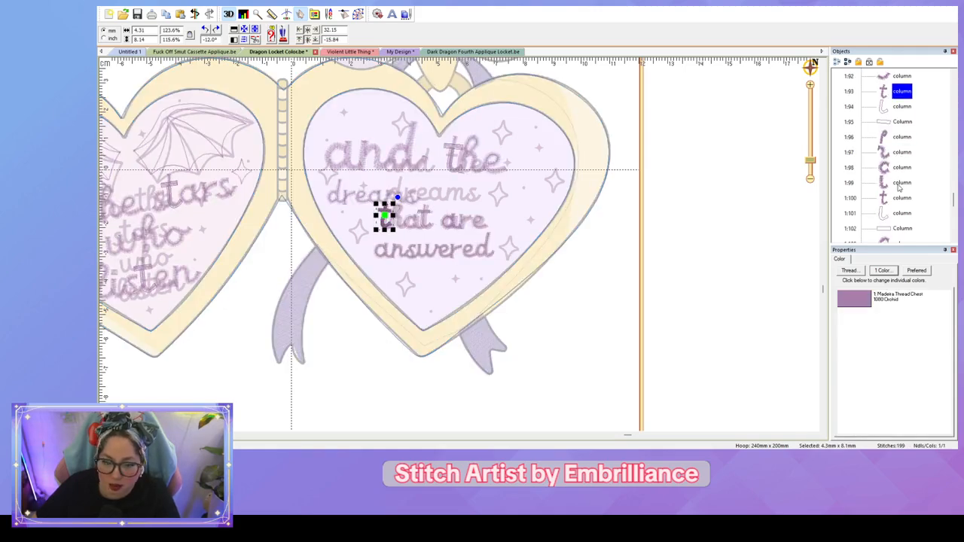
{"action": "left_click", "coordinate": [899, 217], "text": "shift"}
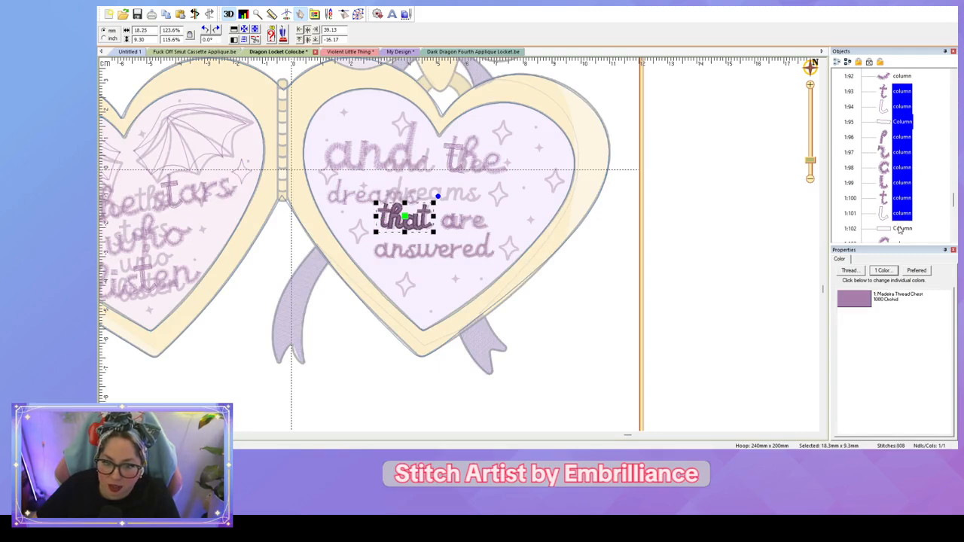
{"action": "left_click", "coordinate": [900, 228], "text": "shift"}
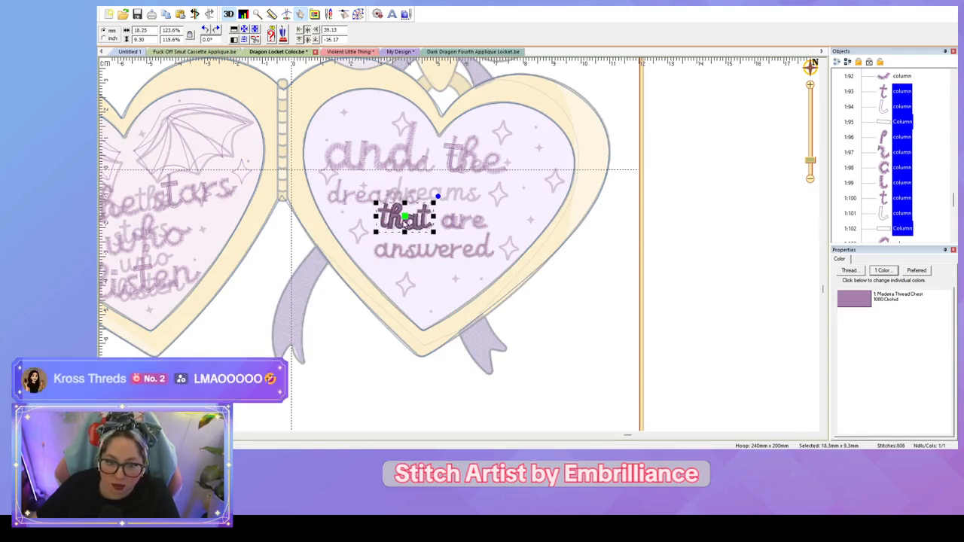
{"action": "left_click_drag", "start_coordinate": [403, 220], "coordinate": [470, 194]}
{"action": "left_click", "coordinate": [616, 235]}
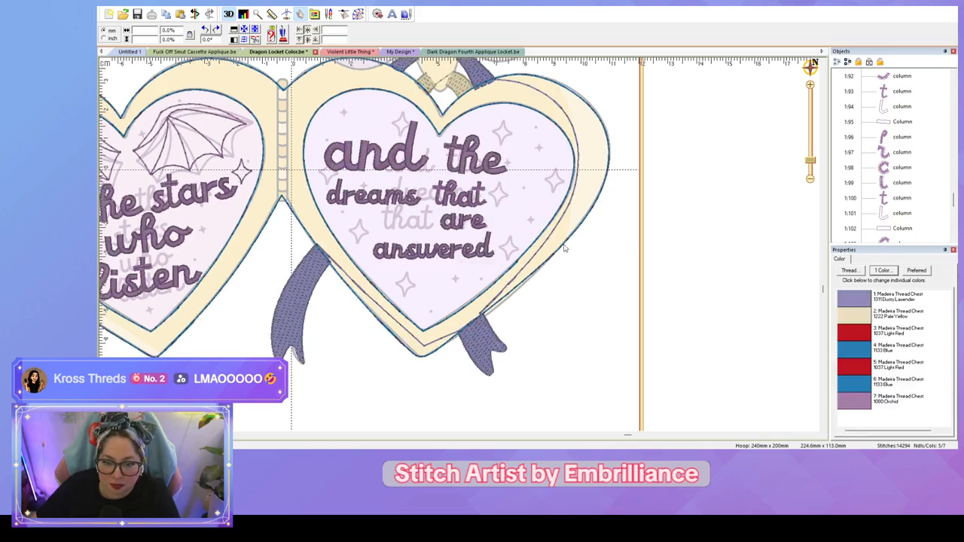
Step: Select only the columns of the word "are" and move them about 13 mm left, above the middle of "answered"
{"action": "left_click", "coordinate": [477, 224]}
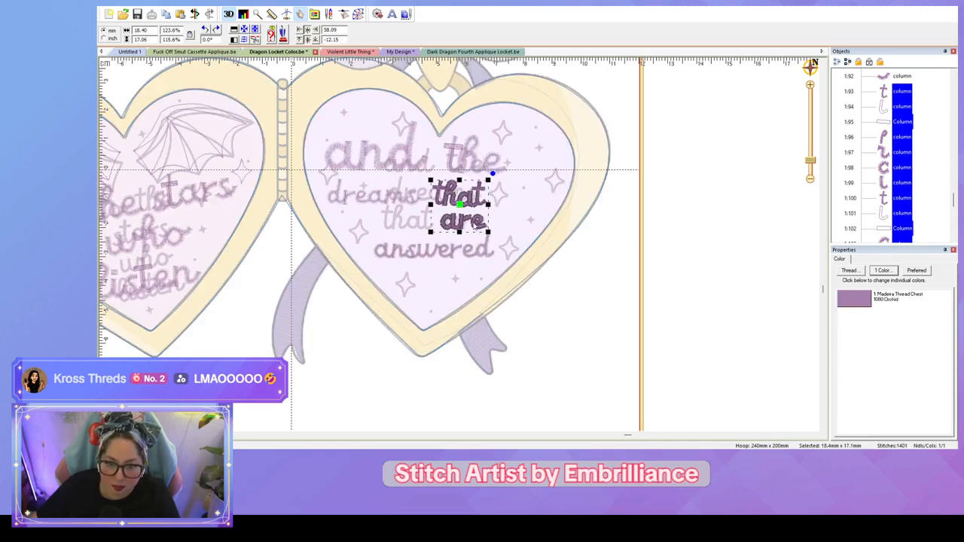
{"action": "left_click", "coordinate": [682, 234]}
{"action": "scroll", "coordinate": [896, 197], "scroll_direction": "down", "scroll_amount": 1}
{"action": "left_click", "coordinate": [902, 198]}
{"action": "scroll", "coordinate": [902, 198], "scroll_direction": "down", "scroll_amount": 1}
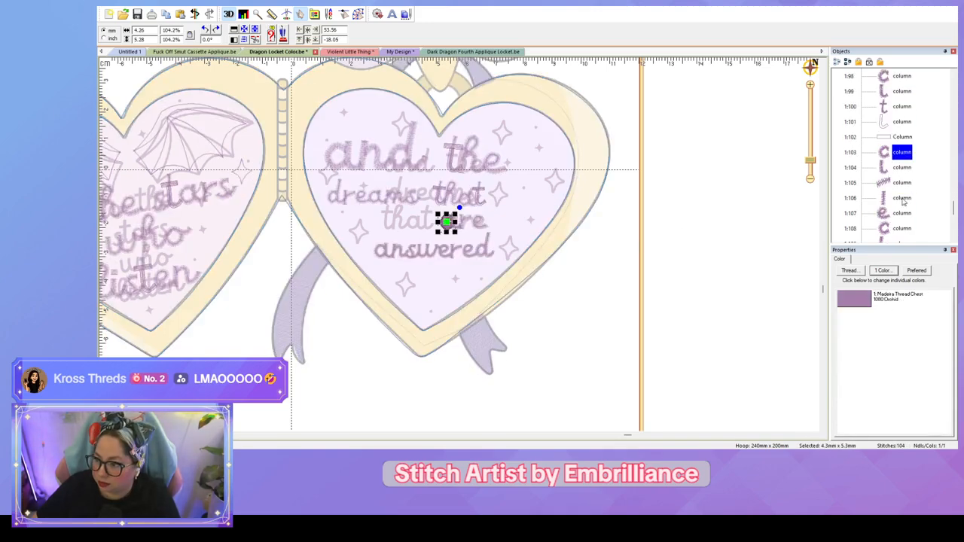
{"action": "left_click", "coordinate": [899, 213], "text": "shift"}
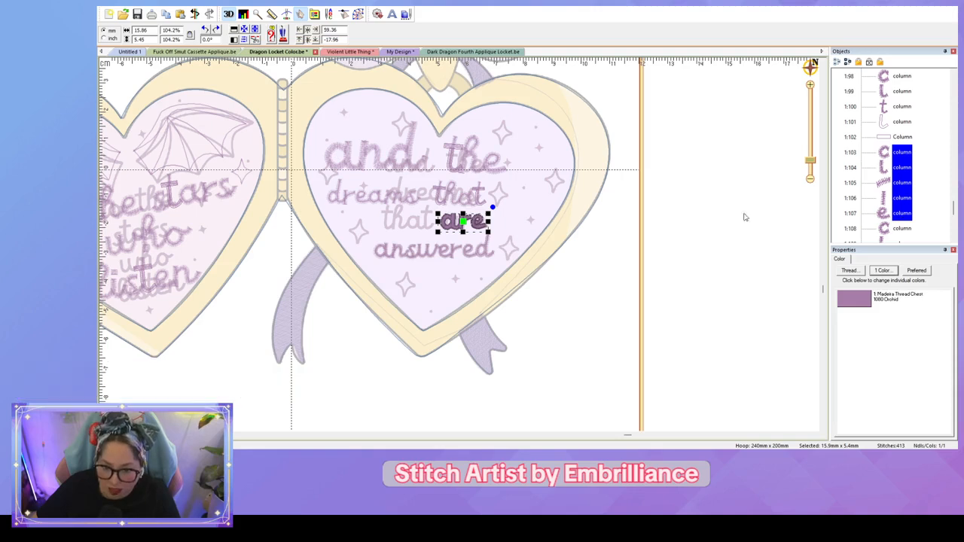
{"action": "left_click_drag", "start_coordinate": [463, 220], "coordinate": [425, 224]}
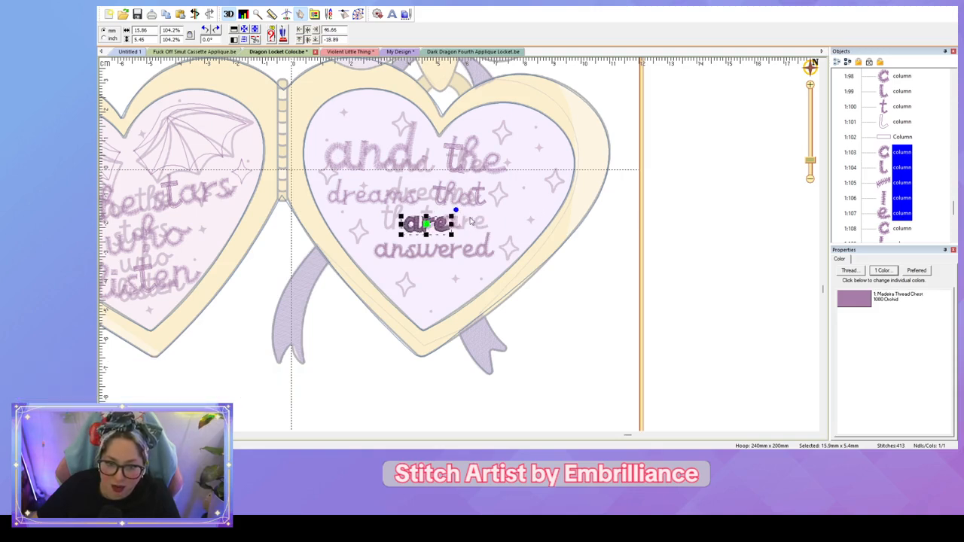
Step: Delete the two columns of the duplicate "a" left behind at the end of "are"
{"action": "left_click", "coordinate": [471, 222]}
{"action": "left_click", "coordinate": [457, 222]}
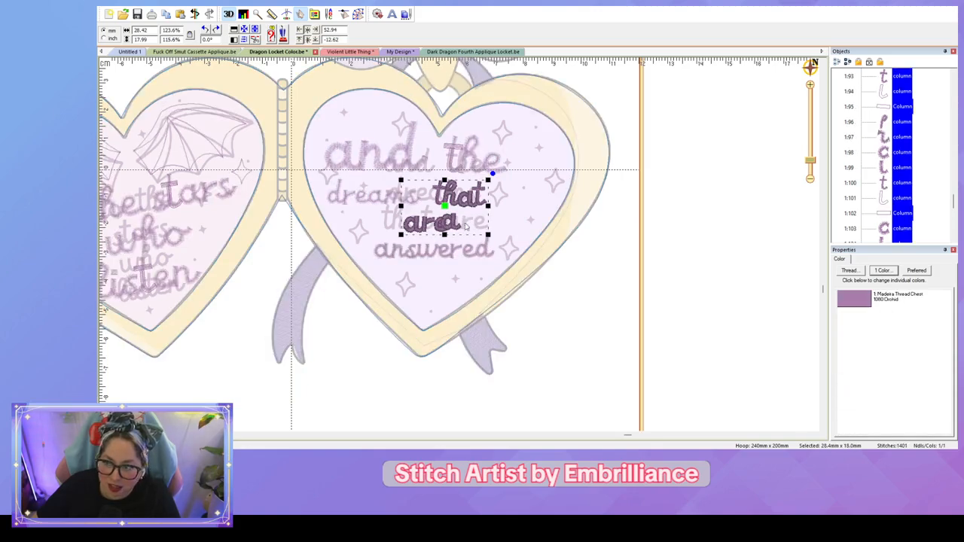
{"action": "left_click", "coordinate": [595, 210]}
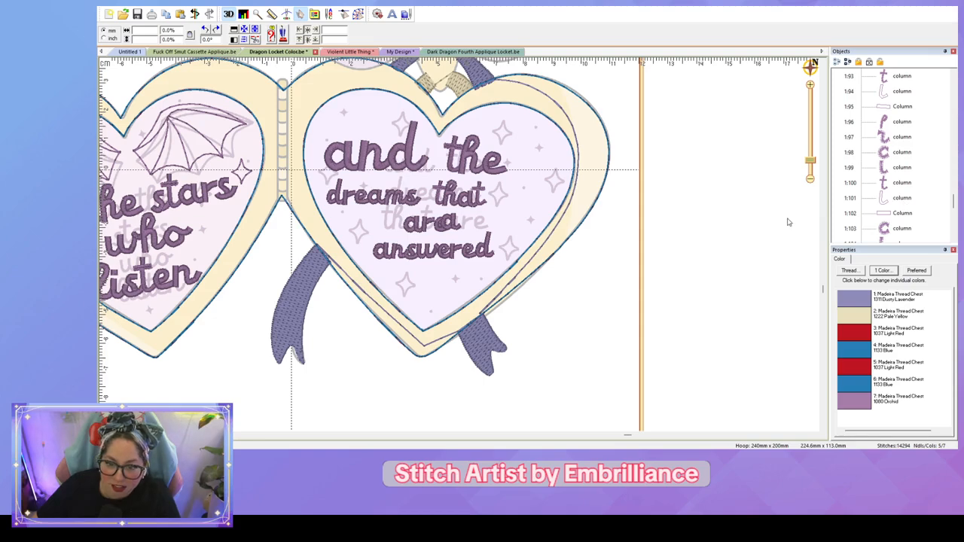
{"action": "scroll", "coordinate": [917, 196], "scroll_direction": "down", "scroll_amount": 6}
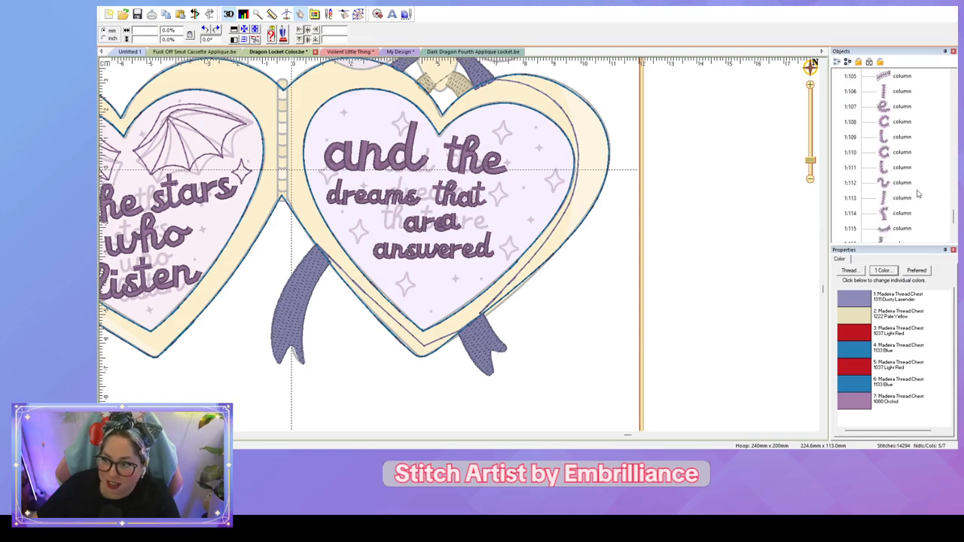
{"action": "left_click", "coordinate": [458, 226]}
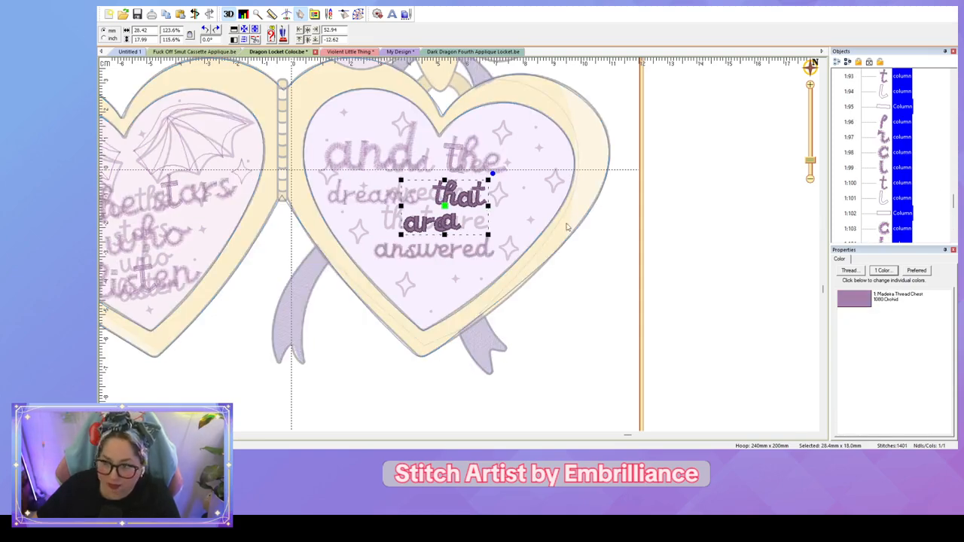
{"action": "scroll", "coordinate": [915, 201], "scroll_direction": "down", "scroll_amount": 3}
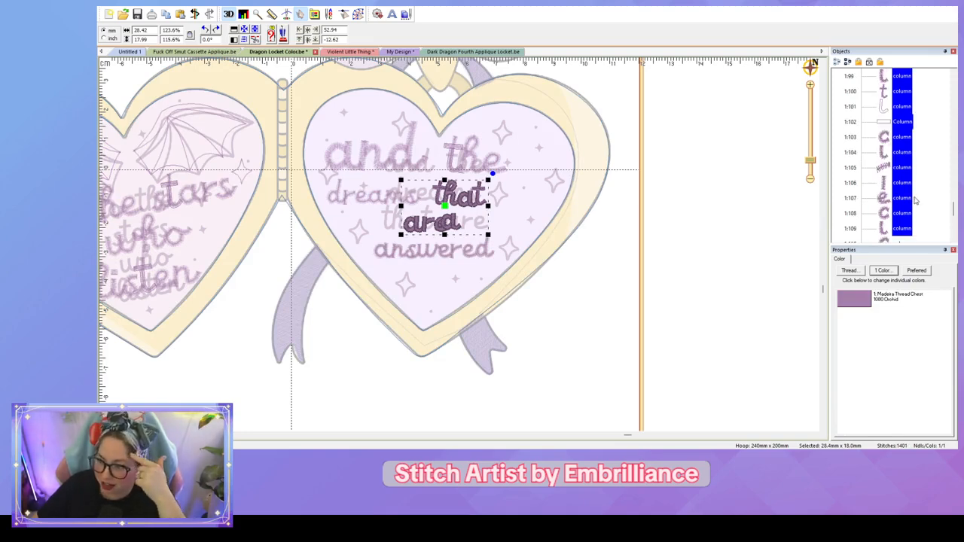
{"action": "left_click", "coordinate": [914, 197]}
{"action": "left_click", "coordinate": [900, 169]}
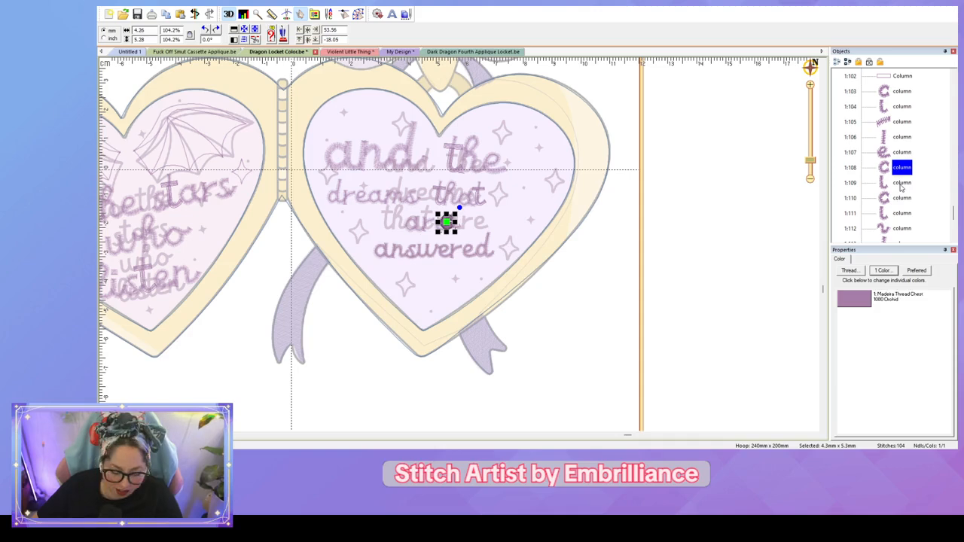
{"action": "left_click", "coordinate": [900, 185], "text": "ctrl"}
{"action": "key", "text": "Delete"}
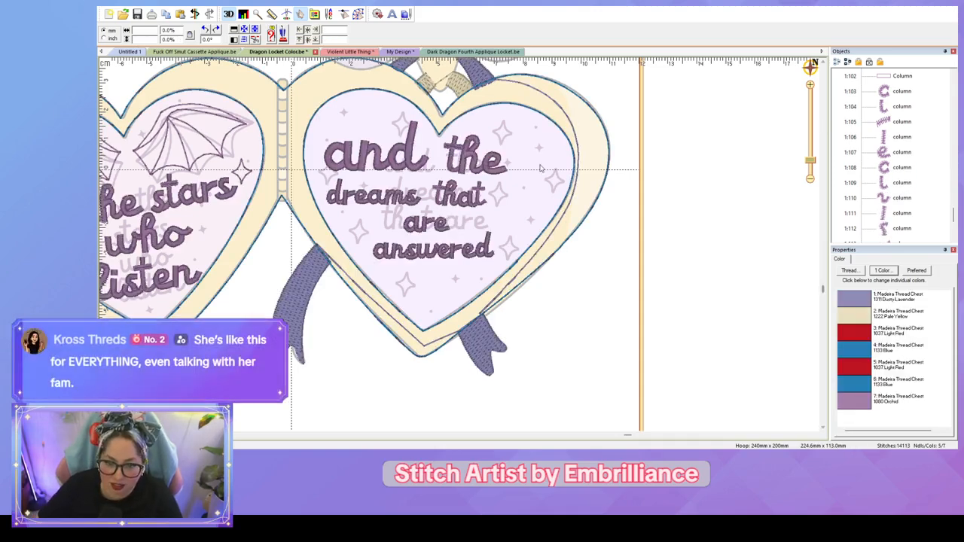
Step: Select "dreams that" and "are" together and shift them about 6.7 mm to the right within the heart
{"action": "left_click", "coordinate": [438, 205]}
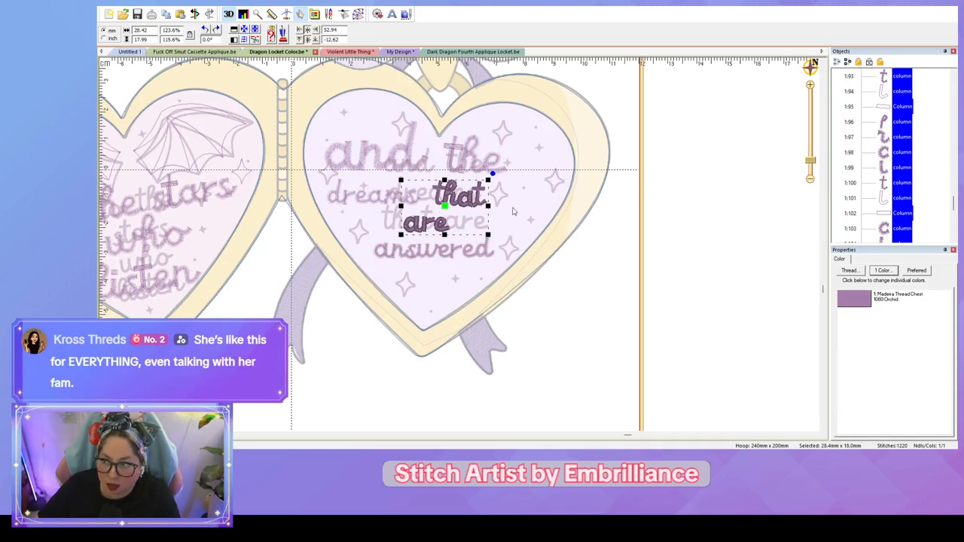
{"action": "left_click", "coordinate": [708, 184]}
{"action": "left_click_drag", "start_coordinate": [303, 175], "coordinate": [519, 249]}
{"action": "left_click_drag", "start_coordinate": [414, 212], "coordinate": [424, 210]}
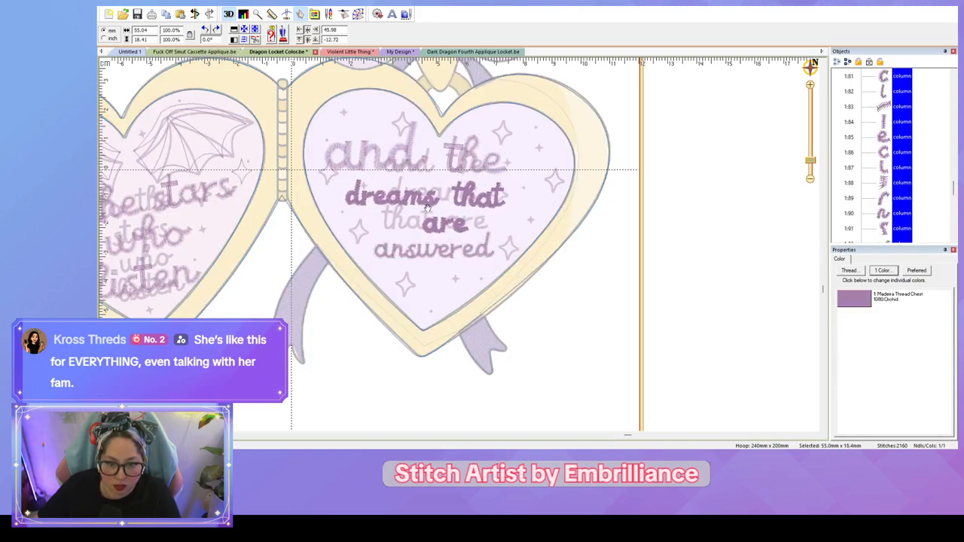
{"action": "left_click", "coordinate": [678, 267]}
{"action": "left_click", "coordinate": [463, 211]}
{"action": "left_click_drag", "start_coordinate": [463, 211], "coordinate": [466, 212]}
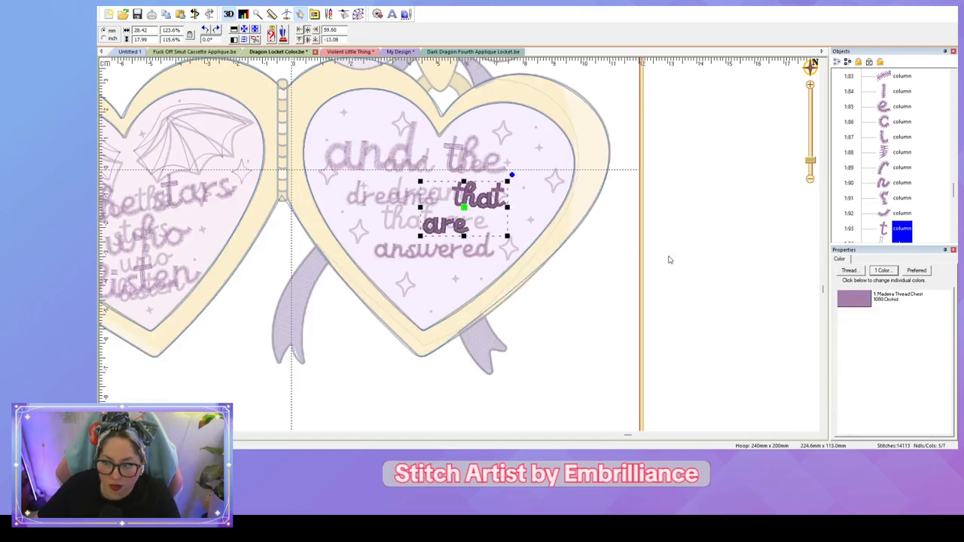
{"action": "left_click", "coordinate": [668, 261]}
Step: Shift the word "answered" about 2.5 mm to the left beneath "are", deselect it, and select it again
{"action": "scroll", "coordinate": [912, 204], "scroll_direction": "down", "scroll_amount": 2}
{"action": "scroll", "coordinate": [911, 203], "scroll_direction": "down", "scroll_amount": 3}
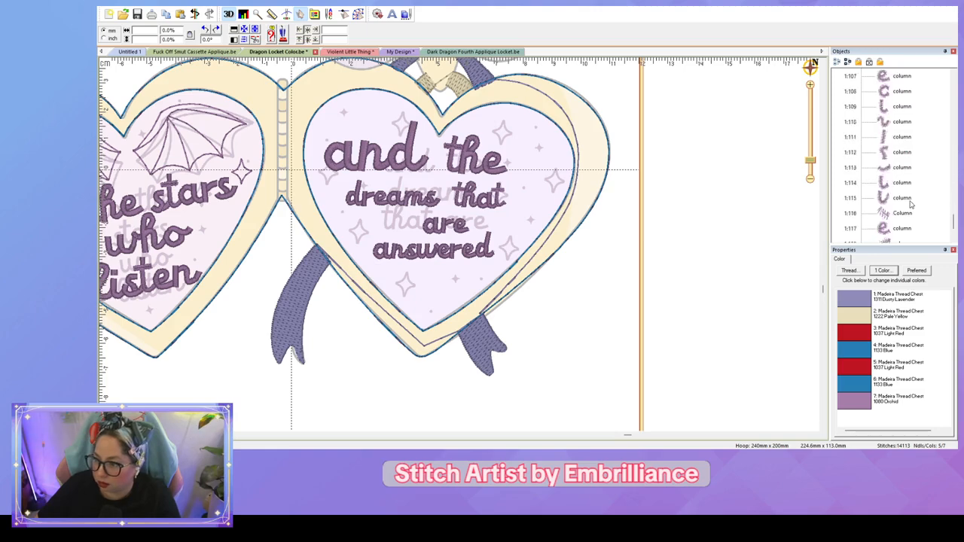
{"action": "left_click", "coordinate": [428, 256]}
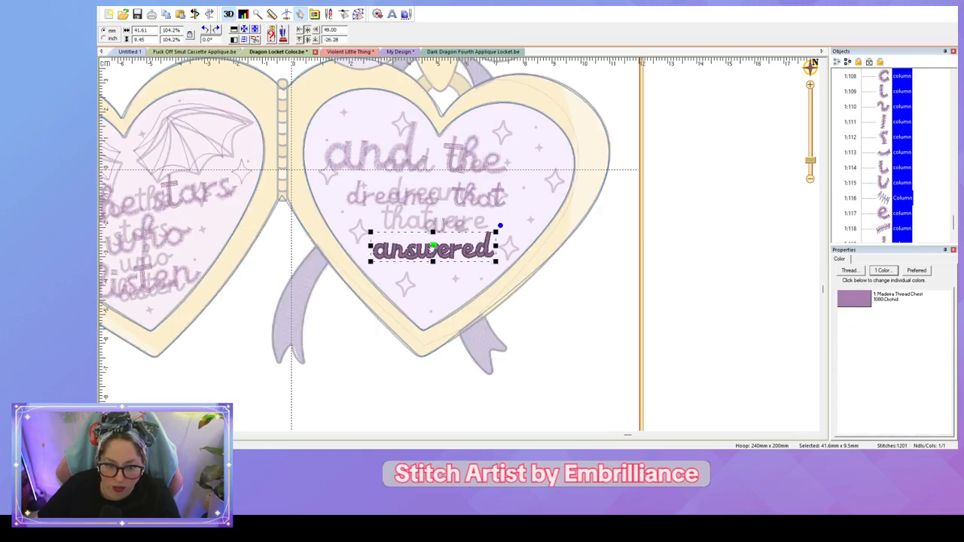
{"action": "left_click_drag", "start_coordinate": [427, 259], "coordinate": [419, 259]}
{"action": "left_click", "coordinate": [635, 303]}
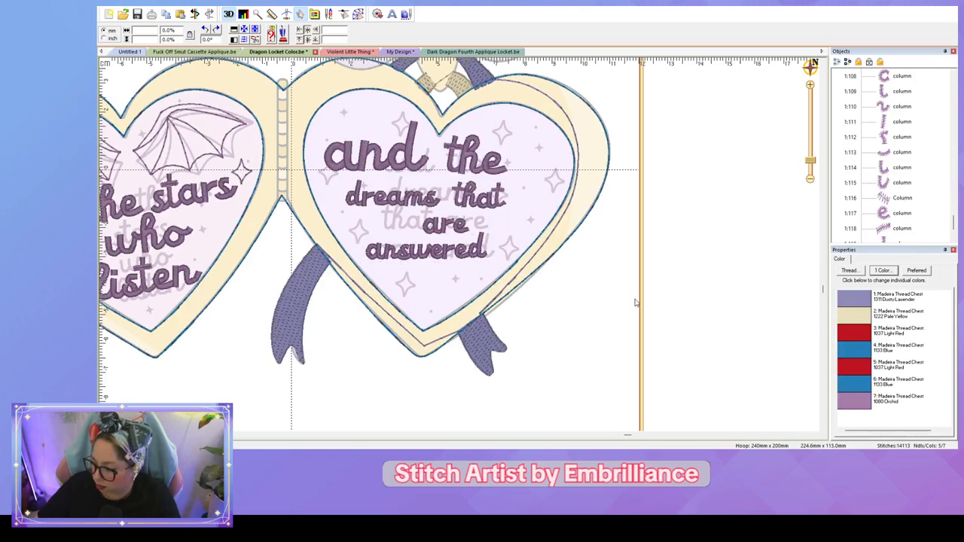
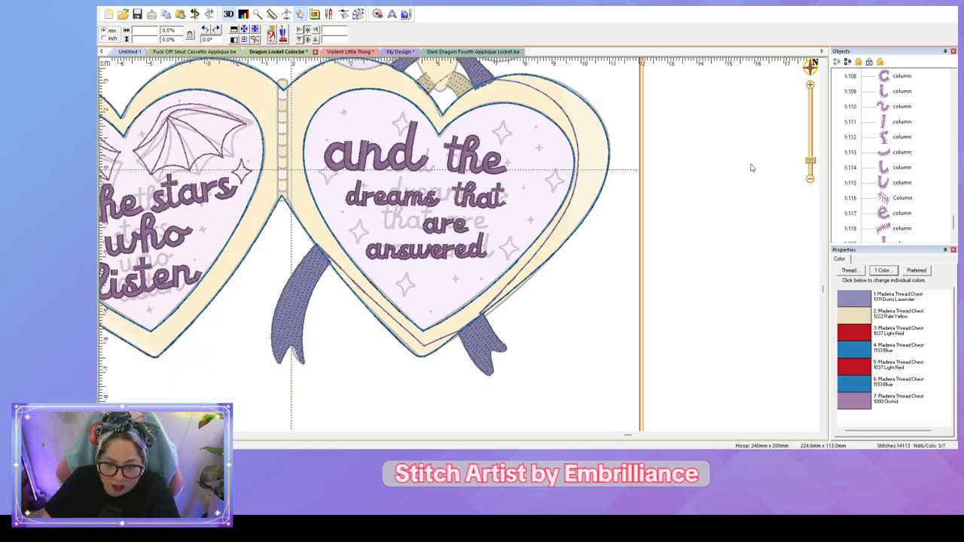
{"action": "left_click", "coordinate": [473, 258]}
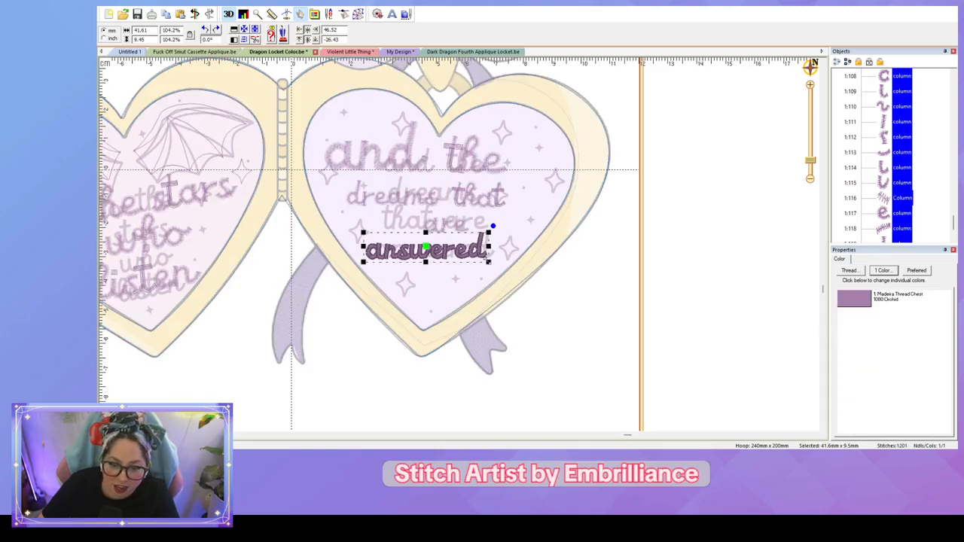
Step: Enlarge the word "answered" to about 49 × 11 mm and move it about 2.5 mm right and 2.5 mm down
{"action": "left_click_drag", "start_coordinate": [502, 271], "coordinate": [502, 272]}
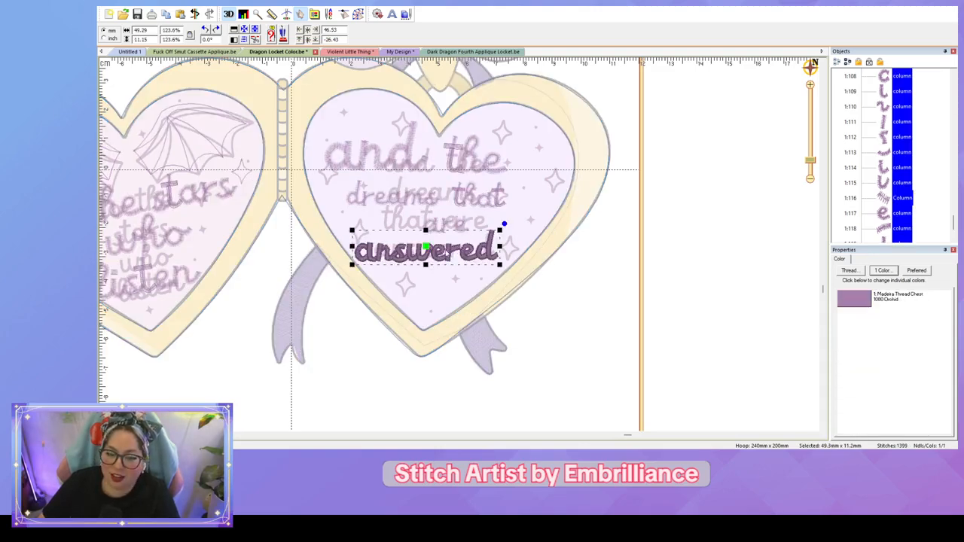
{"action": "left_click_drag", "start_coordinate": [426, 248], "coordinate": [434, 257]}
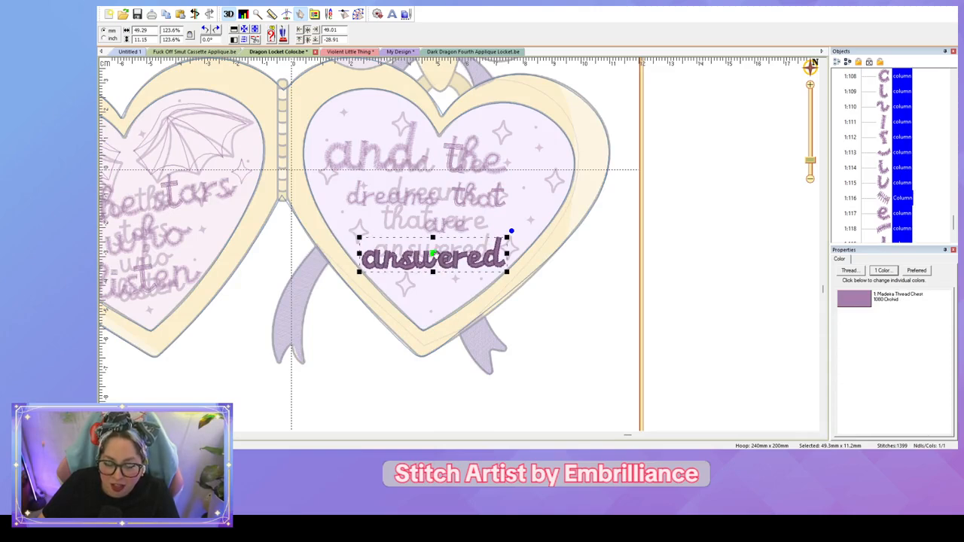
{"action": "left_click", "coordinate": [581, 273]}
Step: Select the words "dreams that are" together and enlarge them to about 71 × 23 mm within the right heart
{"action": "left_click", "coordinate": [448, 233]}
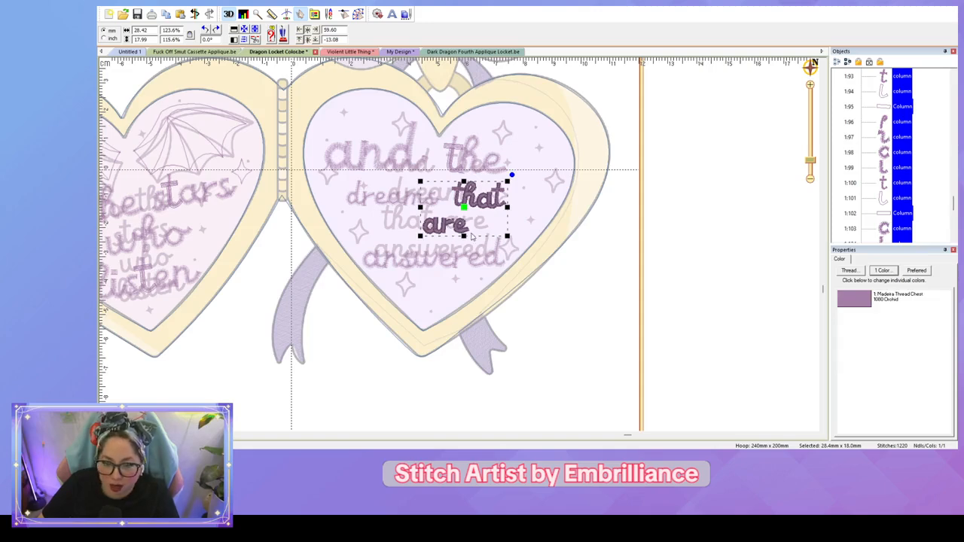
{"action": "left_click", "coordinate": [613, 250]}
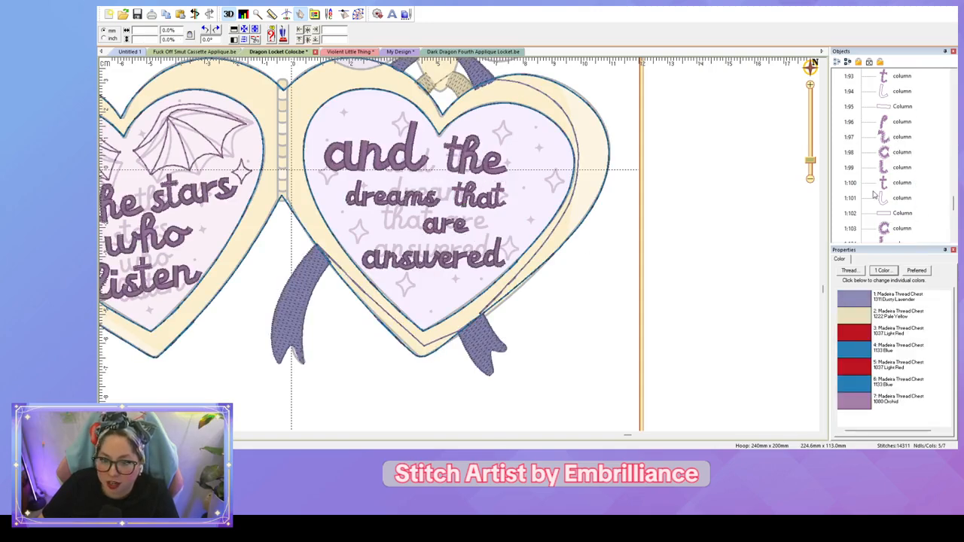
{"action": "scroll", "coordinate": [879, 192], "scroll_direction": "up", "scroll_amount": 4}
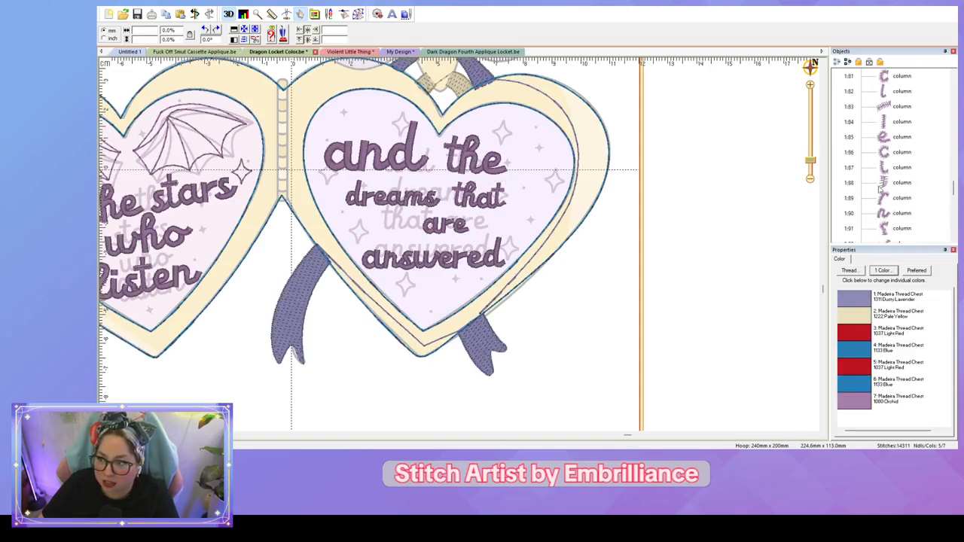
{"action": "left_click", "coordinate": [449, 210]}
{"action": "left_click", "coordinate": [291, 213]}
{"action": "left_click_drag", "start_coordinate": [291, 171], "coordinate": [528, 242]}
{"action": "left_click_drag", "start_coordinate": [343, 181], "coordinate": [330, 175]}
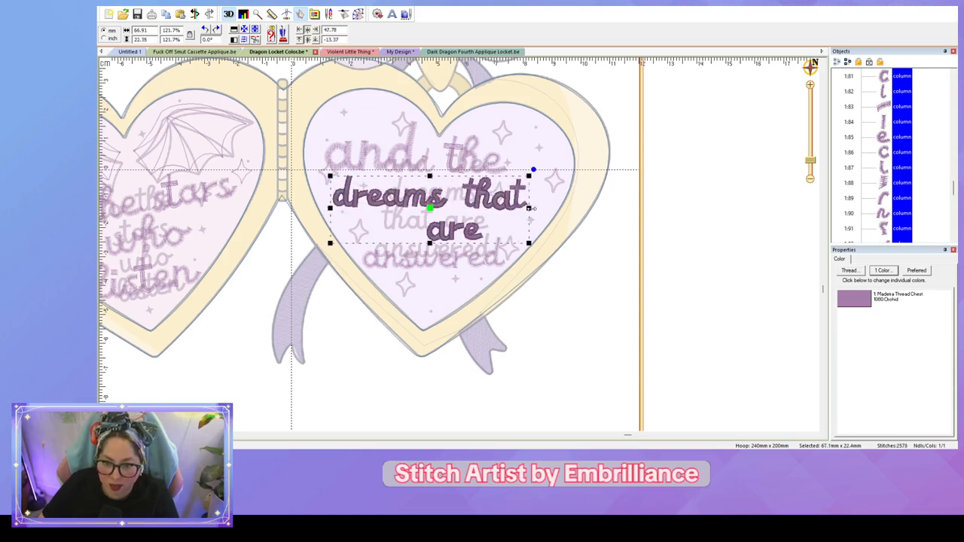
{"action": "left_click_drag", "start_coordinate": [529, 209], "coordinate": [542, 211]}
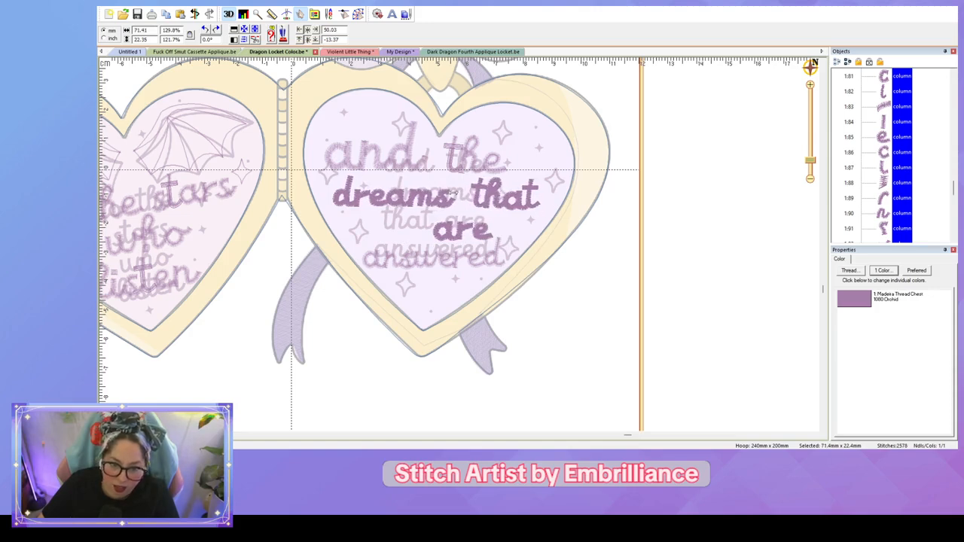
{"action": "left_click_drag", "start_coordinate": [436, 179], "coordinate": [434, 175]}
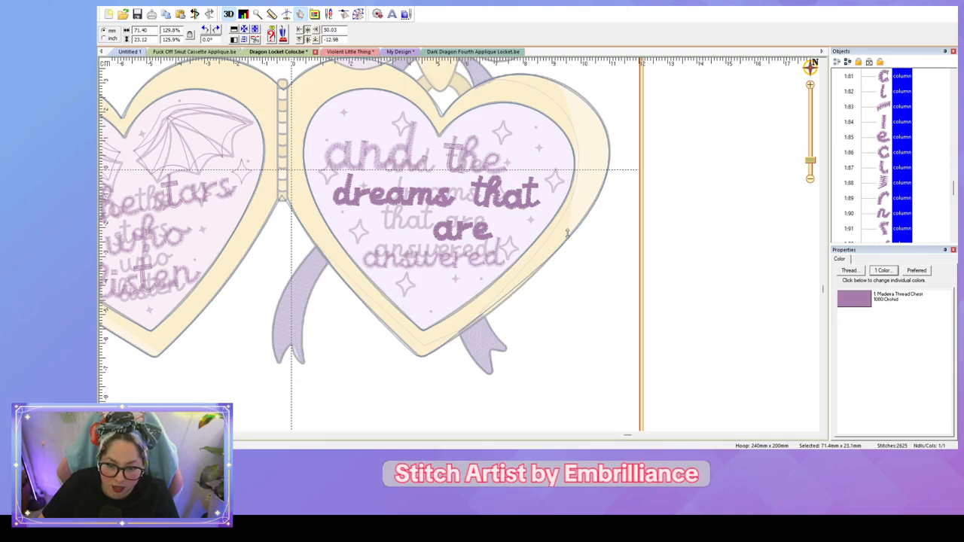
{"action": "left_click", "coordinate": [642, 272]}
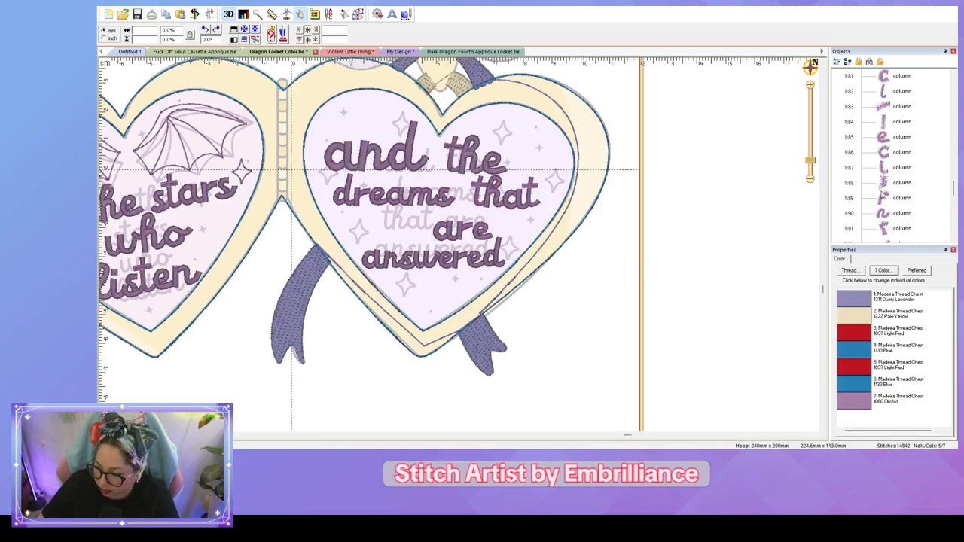
Step: Select only the columns of the word "are" and move them about 10 mm left and slightly up, centred above "answered"
{"action": "scroll", "coordinate": [882, 195], "scroll_direction": "down", "scroll_amount": 4}
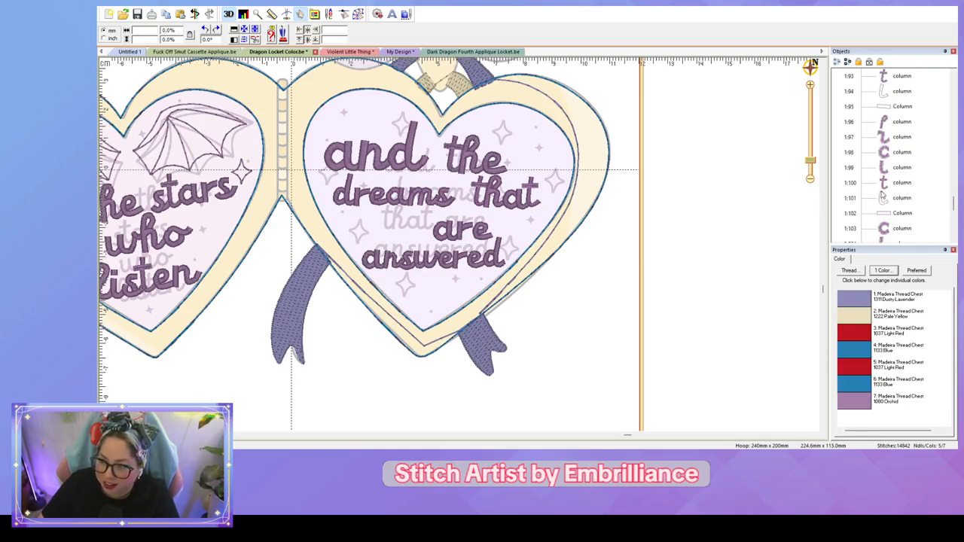
{"action": "scroll", "coordinate": [883, 196], "scroll_direction": "down", "scroll_amount": 6}
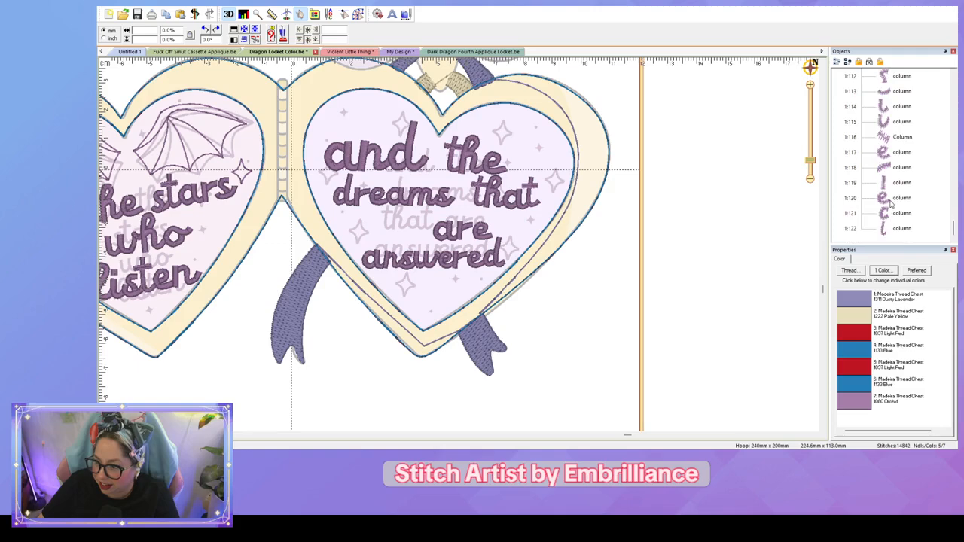
{"action": "left_click", "coordinate": [491, 267]}
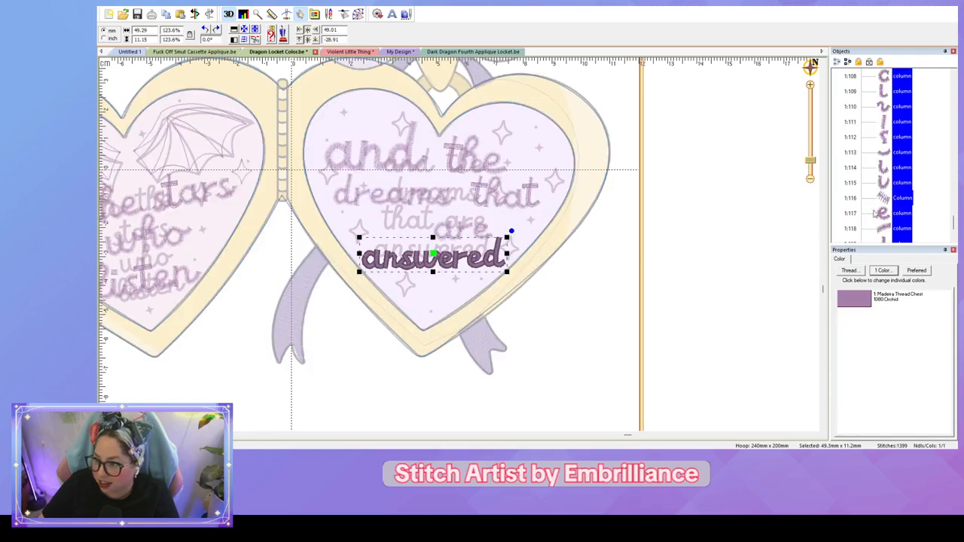
{"action": "scroll", "coordinate": [875, 213], "scroll_direction": "up", "scroll_amount": 3}
{"action": "left_click", "coordinate": [904, 197]}
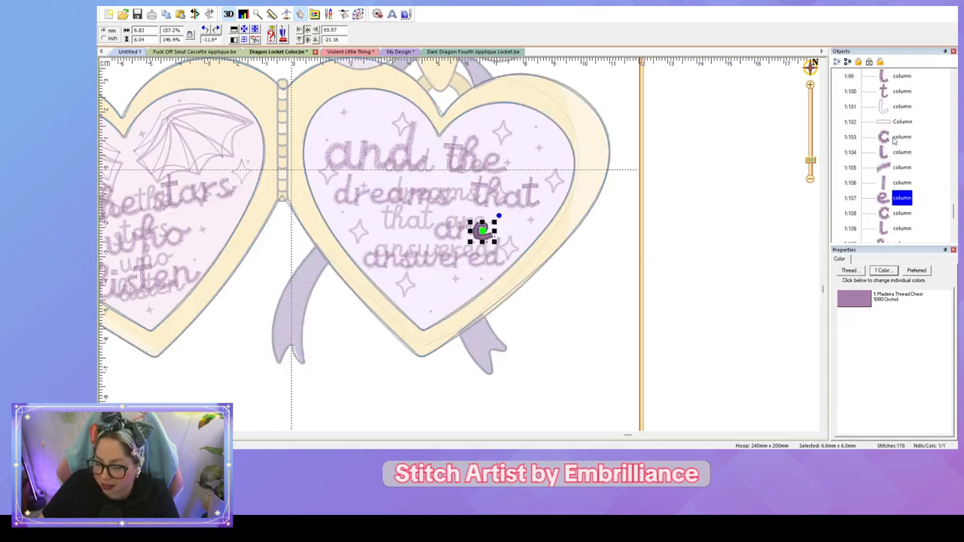
{"action": "left_click", "coordinate": [894, 137], "text": "shift"}
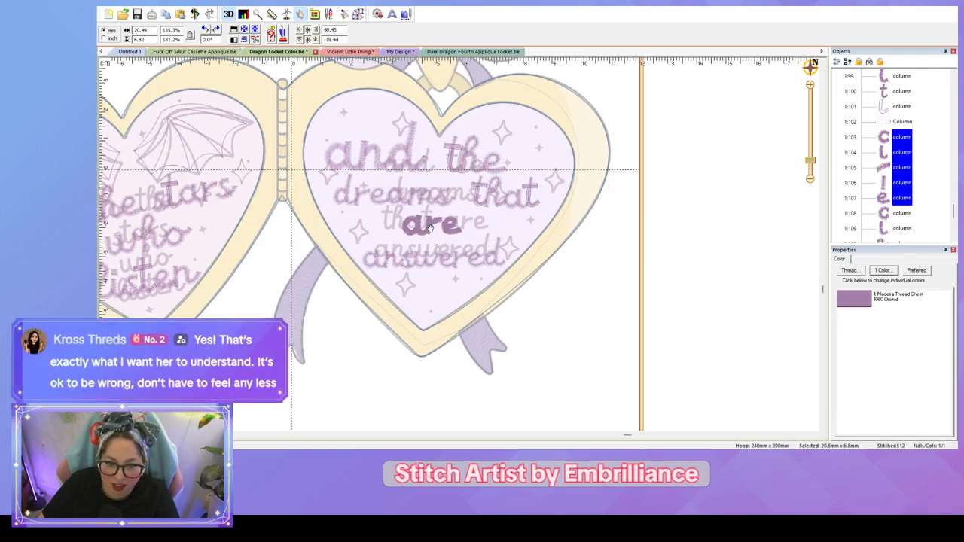
{"action": "left_click_drag", "start_coordinate": [430, 229], "coordinate": [432, 269]}
Step: Enlarge the word "answered" to about 52 × 15 mm beneath "are" and deselect it
{"action": "left_click", "coordinate": [472, 257]}
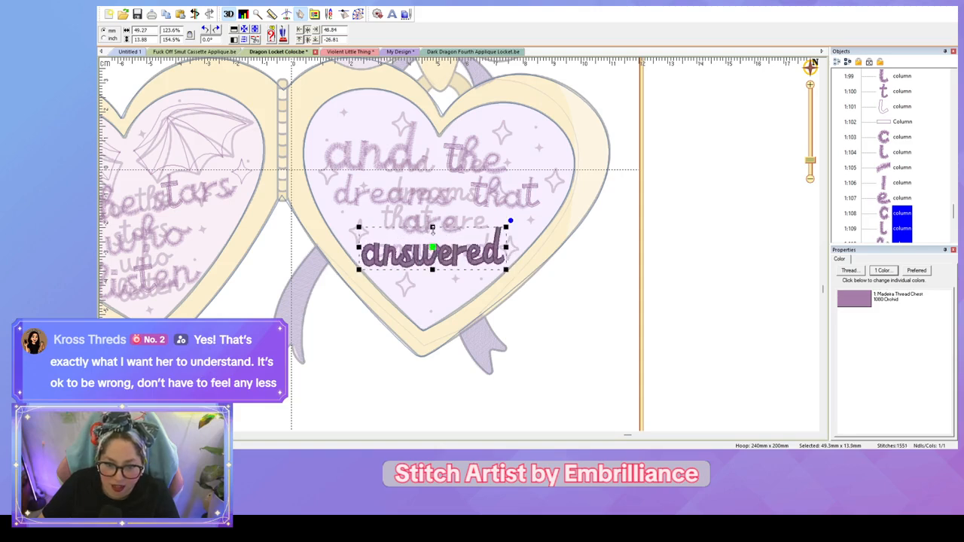
{"action": "left_click_drag", "start_coordinate": [433, 230], "coordinate": [433, 227]}
{"action": "left_click_drag", "start_coordinate": [506, 245], "coordinate": [512, 246]}
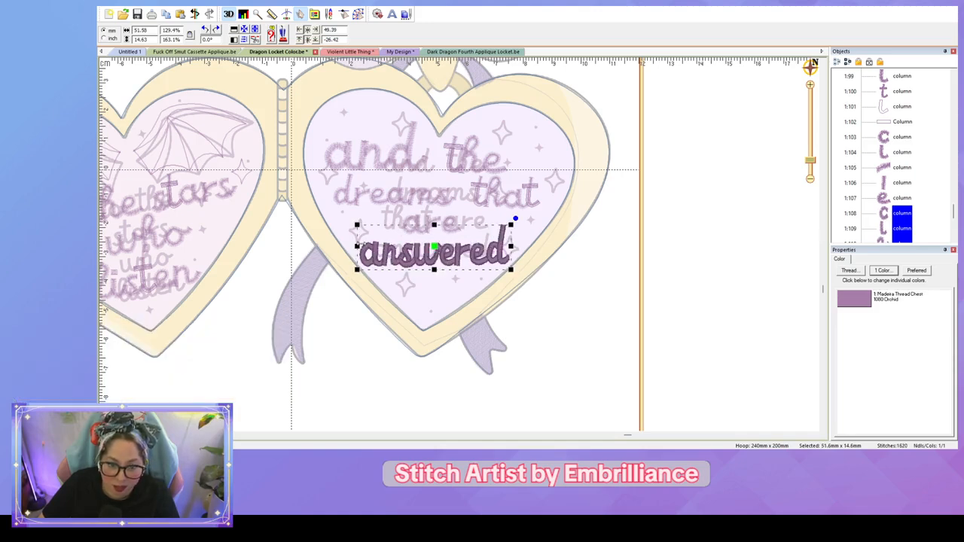
{"action": "left_click", "coordinate": [606, 273]}
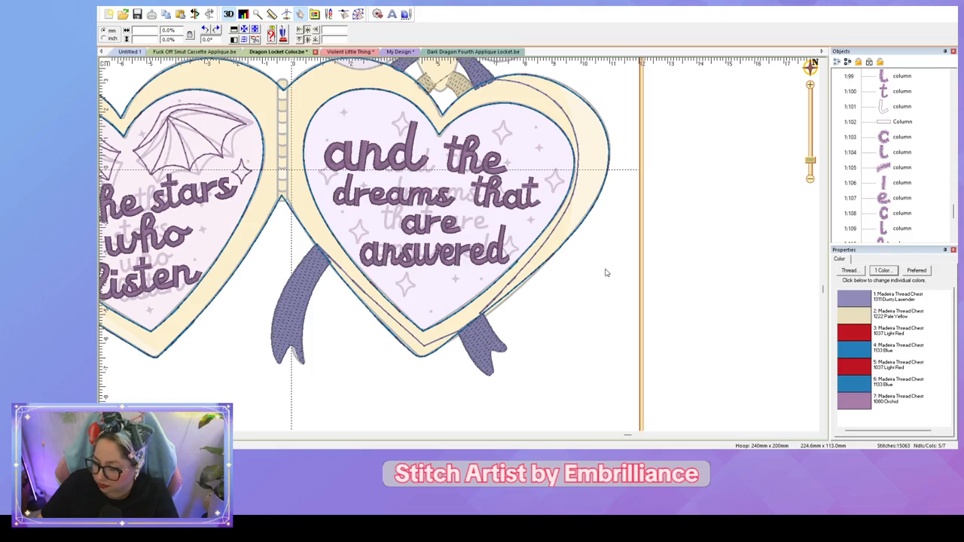
Step: Select the word "dreams", enlarge it to about 44 × 12 mm by extending it leftward and vertically, and deselect it
{"action": "left_click", "coordinate": [456, 230]}
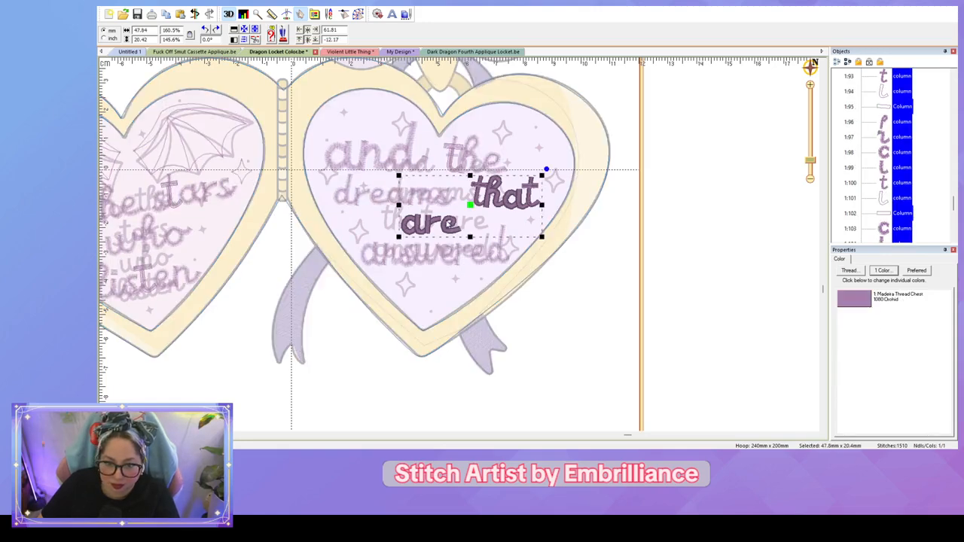
{"action": "left_click", "coordinate": [418, 202]}
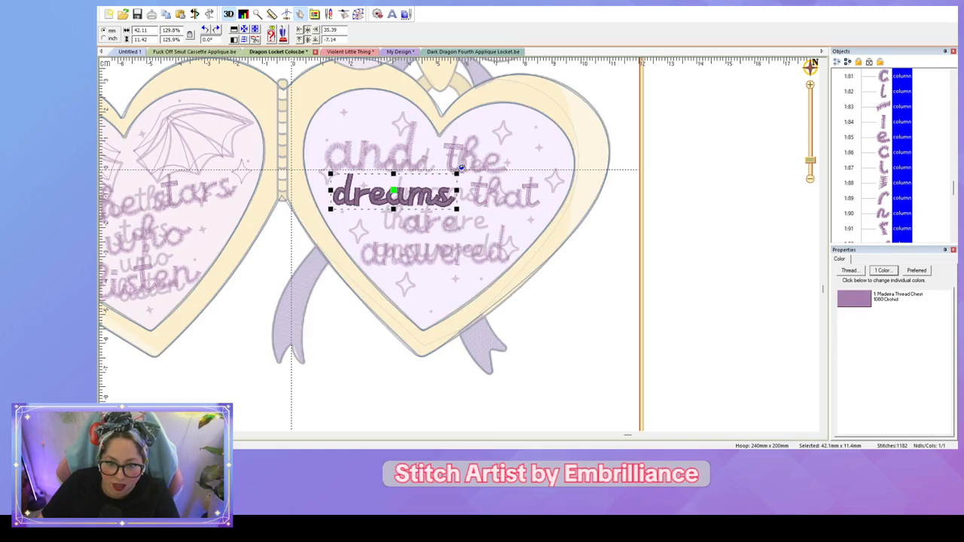
{"action": "left_click_drag", "start_coordinate": [462, 168], "coordinate": [458, 165]}
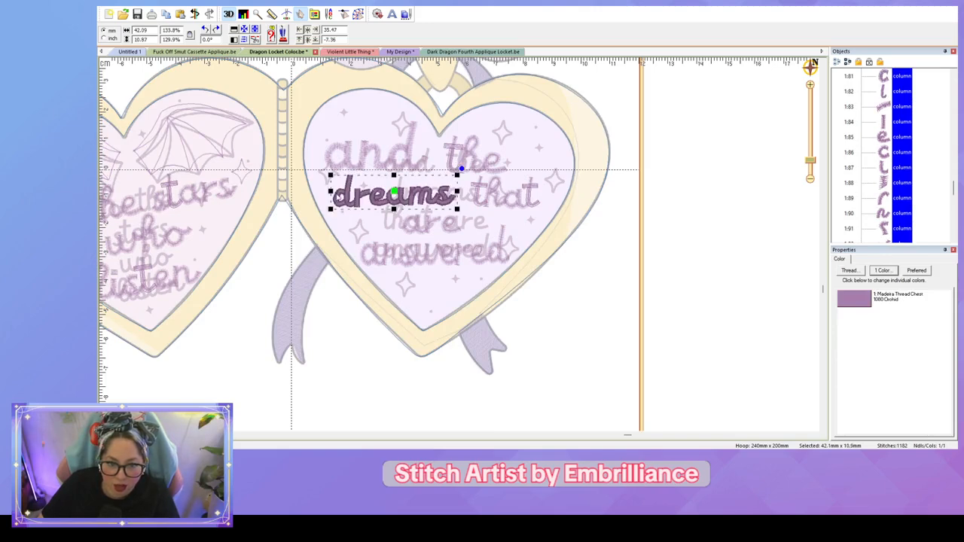
{"action": "left_click_drag", "start_coordinate": [331, 191], "coordinate": [324, 192]}
{"action": "left_click_drag", "start_coordinate": [392, 175], "coordinate": [392, 172]}
{"action": "left_click_drag", "start_coordinate": [391, 208], "coordinate": [392, 212]}
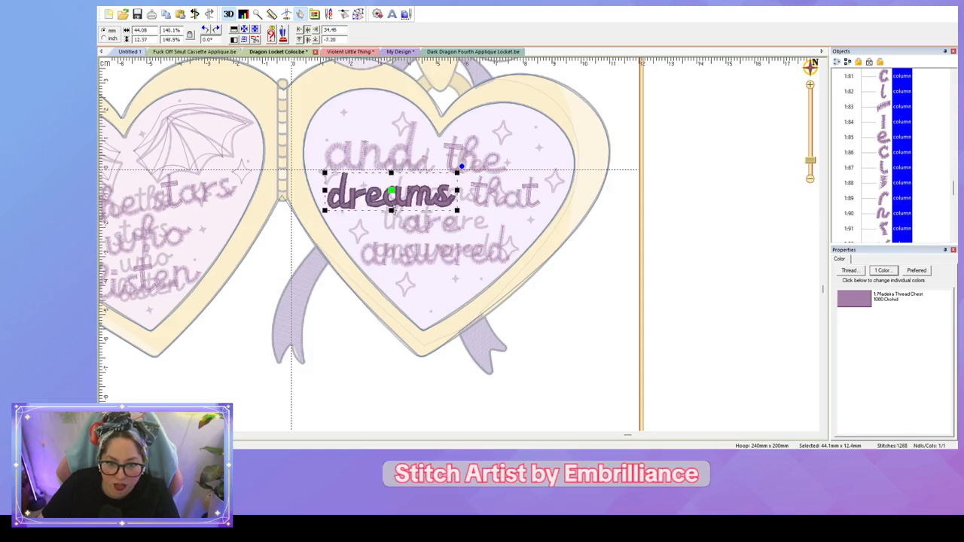
{"action": "left_click", "coordinate": [606, 243]}
Step: Select only the columns of the word "that" and stretch it slightly wider toward "dreams"
{"action": "left_click", "coordinate": [519, 211]}
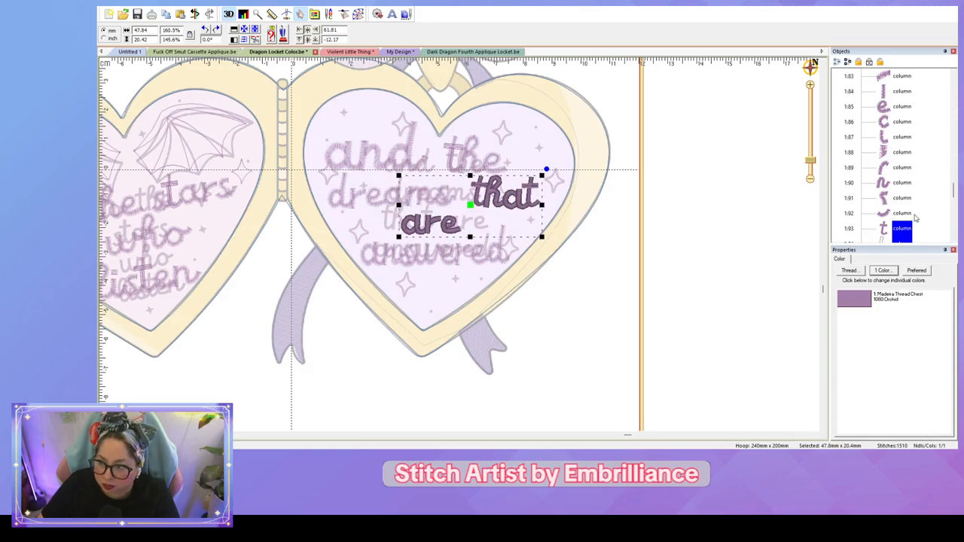
{"action": "scroll", "coordinate": [916, 214], "scroll_direction": "down", "scroll_amount": 2}
{"action": "left_click", "coordinate": [899, 154]}
{"action": "left_click", "coordinate": [899, 140]}
{"action": "scroll", "coordinate": [904, 157], "scroll_direction": "down", "scroll_amount": 1}
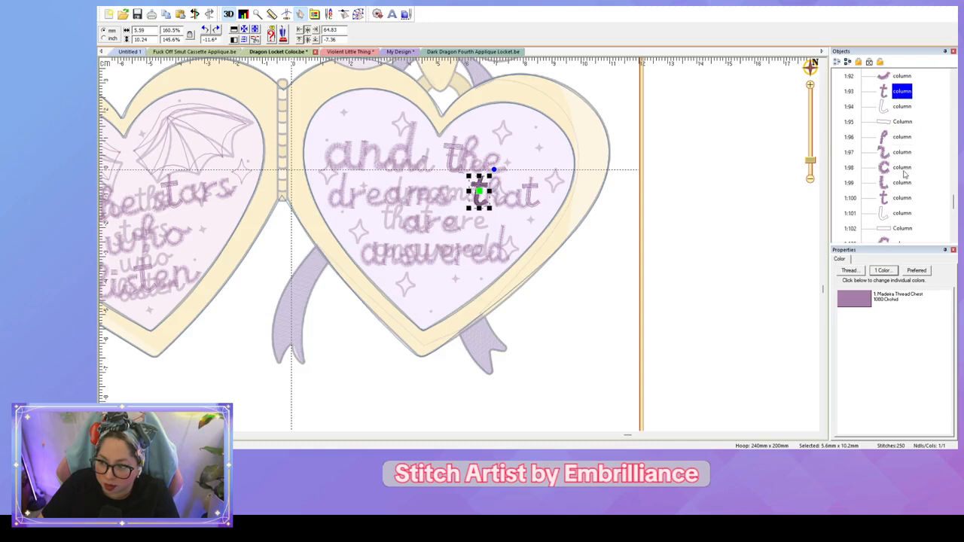
{"action": "scroll", "coordinate": [903, 176], "scroll_direction": "down", "scroll_amount": 1}
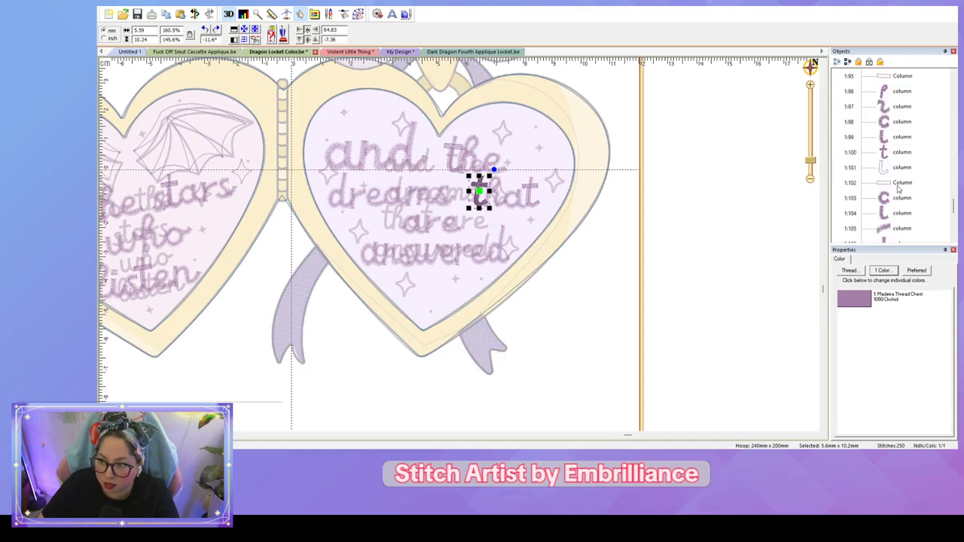
{"action": "left_click", "coordinate": [898, 186], "text": "shift"}
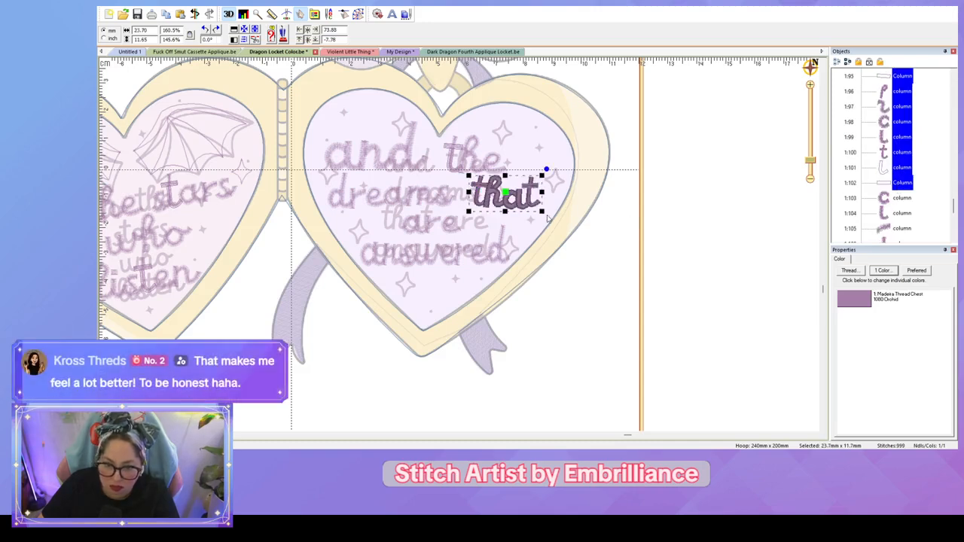
{"action": "left_click_drag", "start_coordinate": [468, 193], "coordinate": [501, 213]}
{"action": "left_click_drag", "start_coordinate": [546, 170], "coordinate": [545, 167]}
{"action": "left_click", "coordinate": [625, 243]}
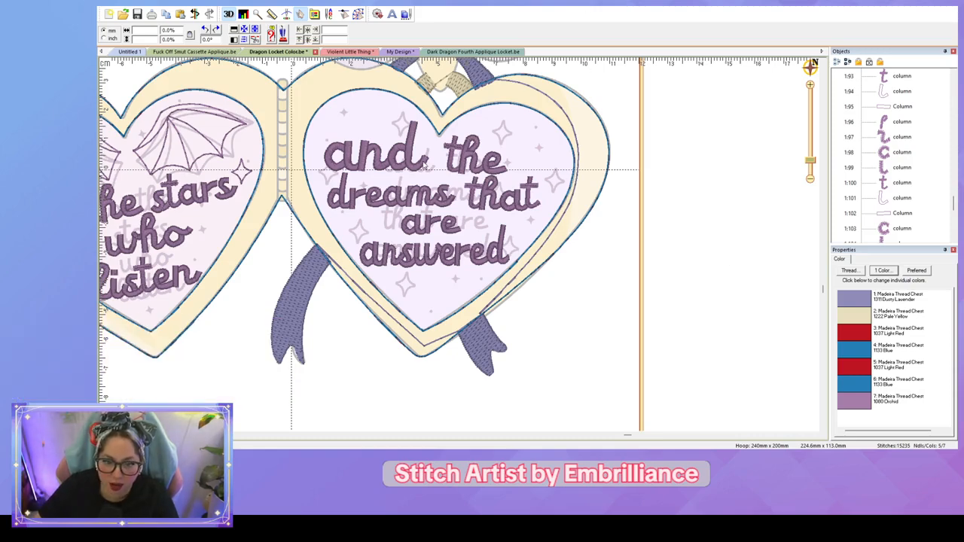
{"action": "left_click", "coordinate": [425, 166]}
{"action": "left_click", "coordinate": [465, 171]}
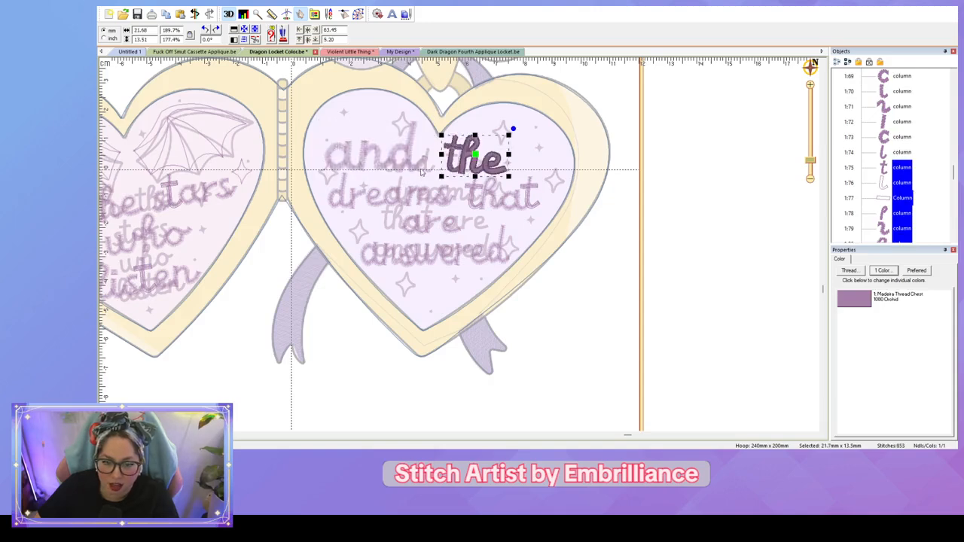
{"action": "left_click", "coordinate": [414, 172], "text": "shift"}
{"action": "left_click", "coordinate": [680, 165]}
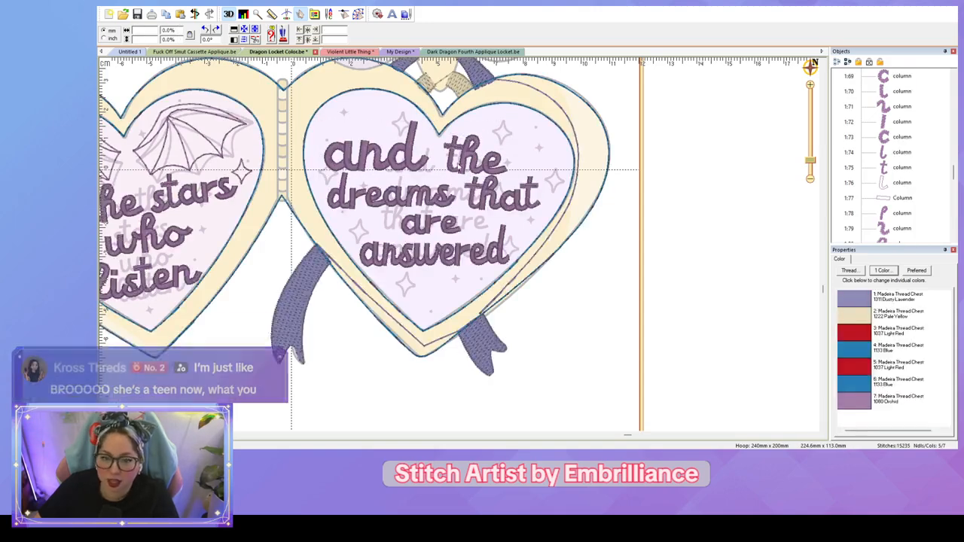
Step: Shrink the word "and", shift it right toward "the", and enlarge "the" slightly to balance the first line
{"action": "left_click", "coordinate": [426, 160]}
{"action": "left_click_drag", "start_coordinate": [430, 120], "coordinate": [412, 129]}
{"action": "left_click_drag", "start_coordinate": [369, 152], "coordinate": [389, 155]}
{"action": "left_click", "coordinate": [474, 160]}
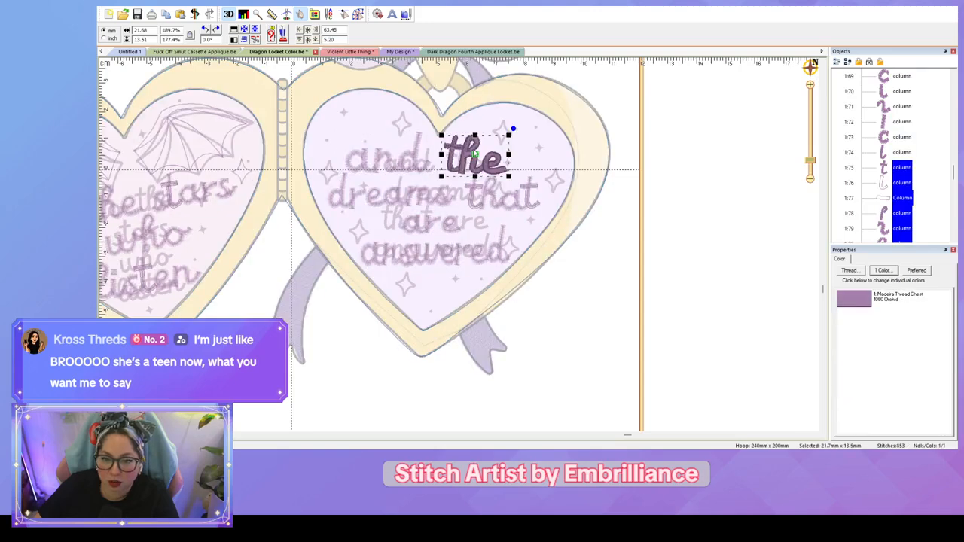
{"action": "left_click_drag", "start_coordinate": [508, 135], "coordinate": [510, 134]}
{"action": "left_click", "coordinate": [645, 208]}
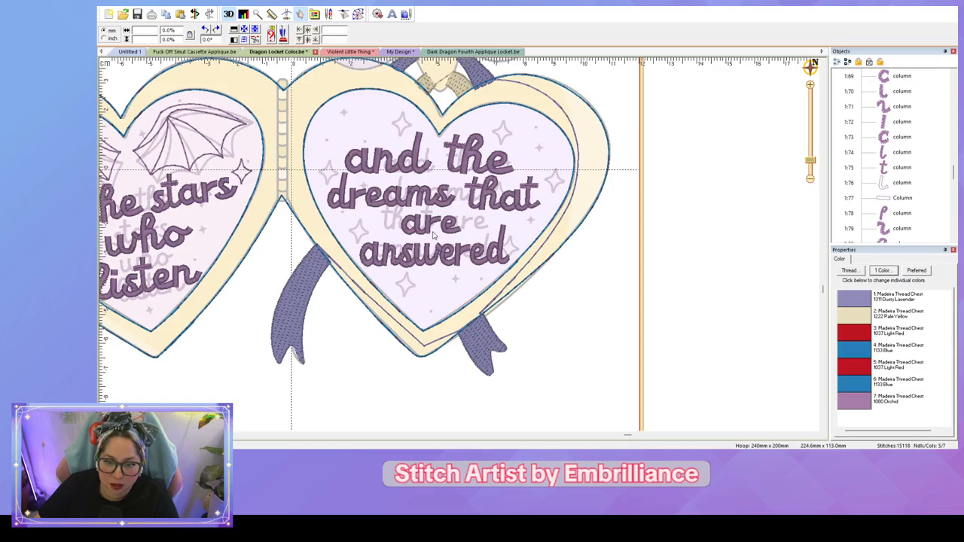
Step: Start a satin column at the knot's left edge and trace the upper strand of the bow's left loop to its crest
{"action": "scroll", "coordinate": [433, 235], "scroll_direction": "down", "scroll_amount": 3}
{"action": "left_click_drag", "start_coordinate": [433, 235], "coordinate": [553, 263]}
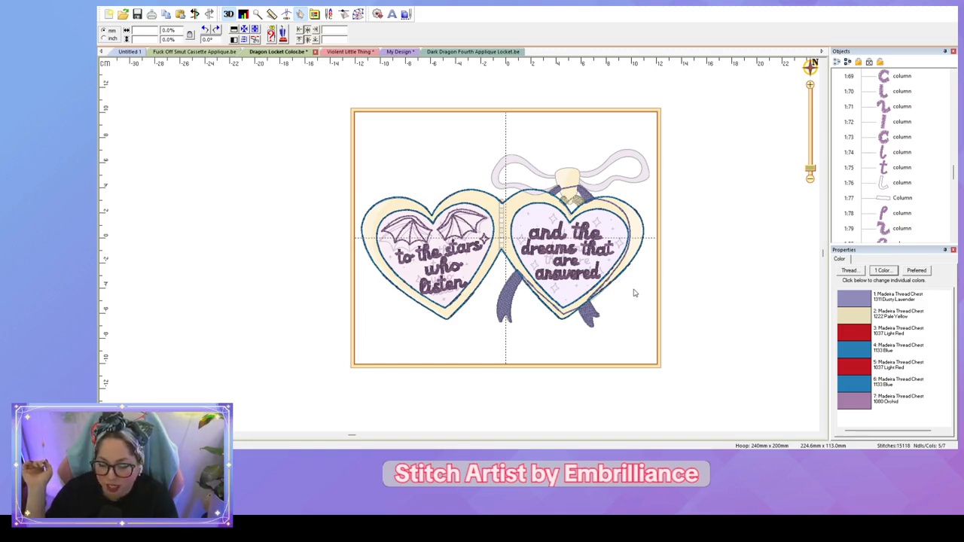
{"action": "scroll", "coordinate": [644, 290], "scroll_direction": "up", "scroll_amount": 1}
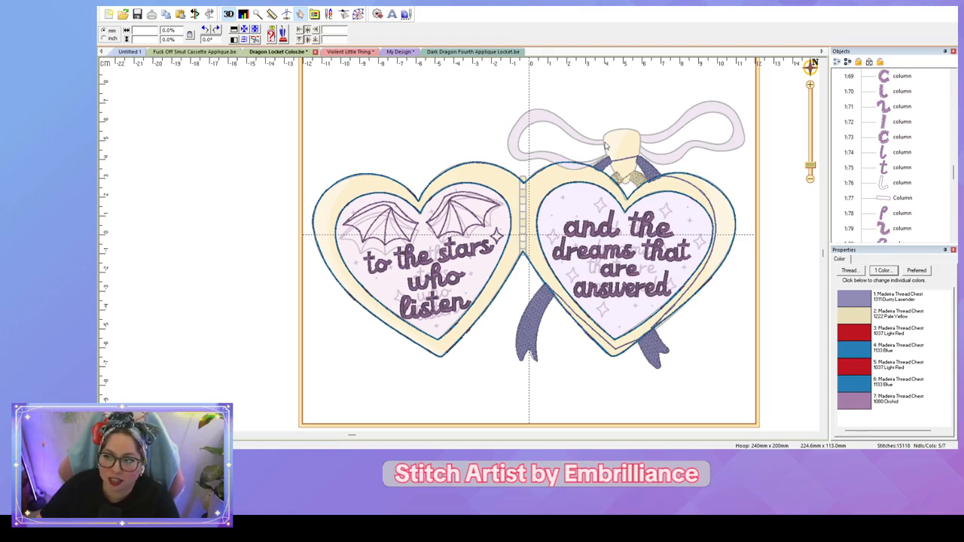
{"action": "scroll", "coordinate": [605, 146], "scroll_direction": "up", "scroll_amount": 4}
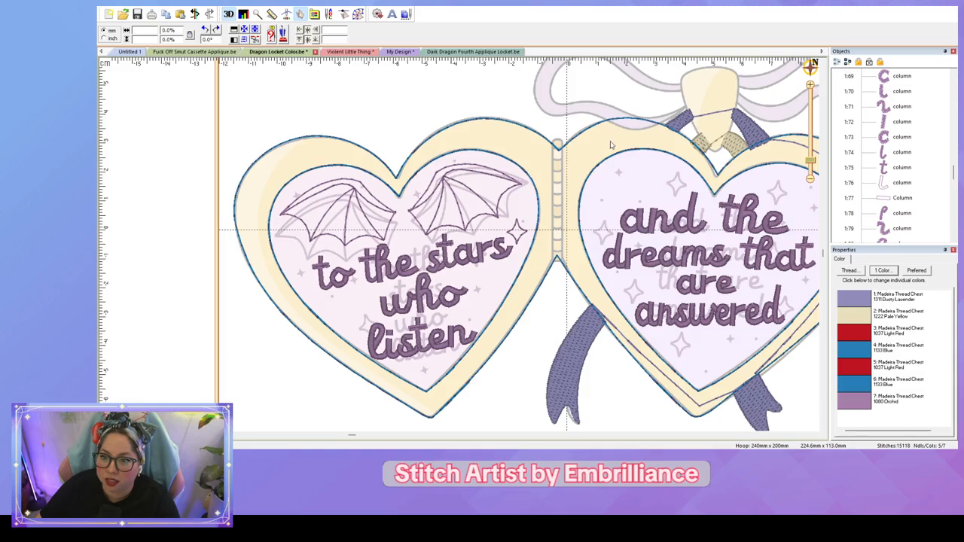
{"action": "left_click_drag", "start_coordinate": [531, 241], "coordinate": [533, 241]}
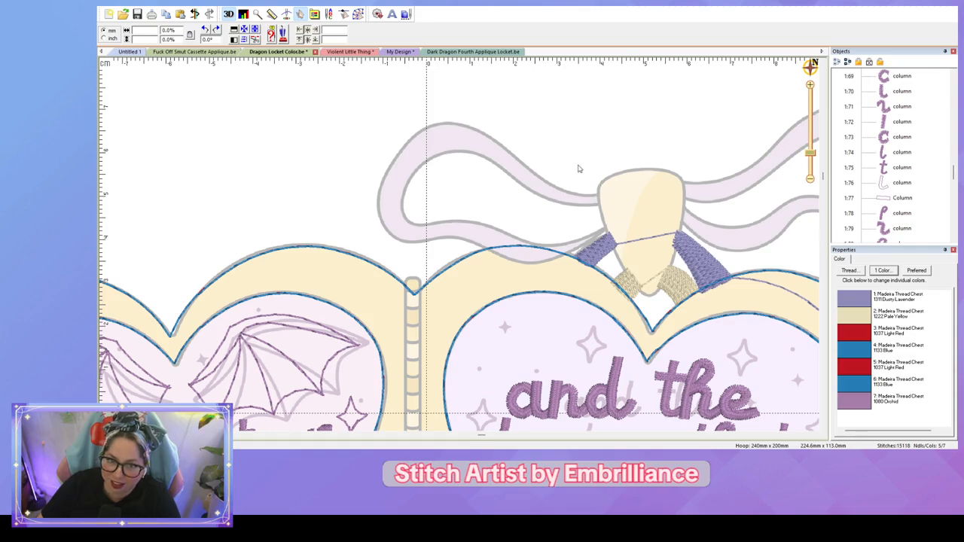
{"action": "left_click", "coordinate": [358, 13]}
{"action": "left_click", "coordinate": [602, 194]}
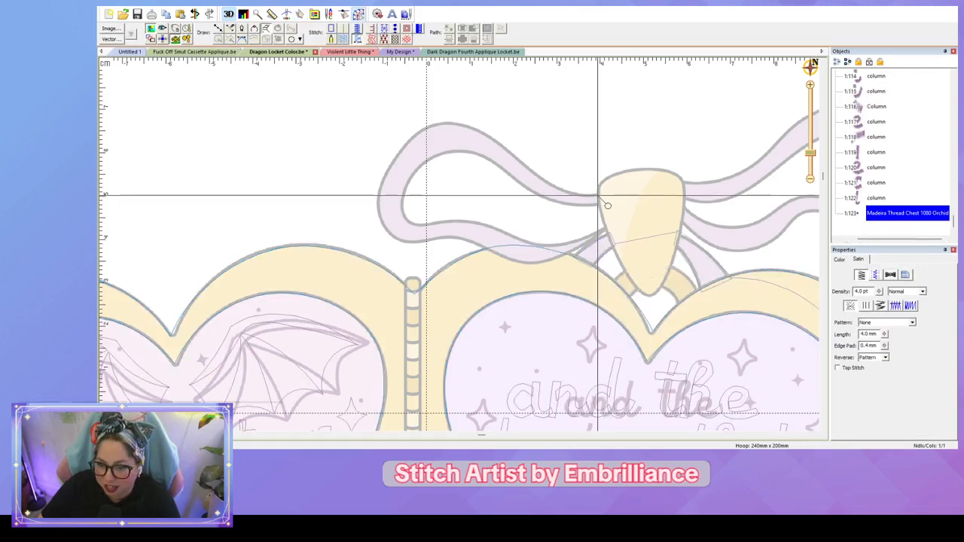
{"action": "left_click", "coordinate": [600, 205]}
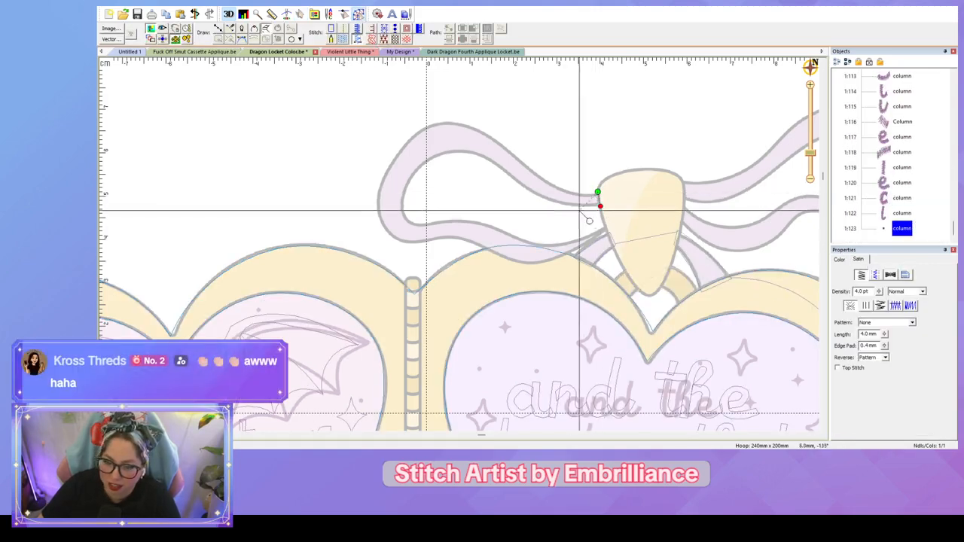
{"action": "left_click", "coordinate": [539, 176]}
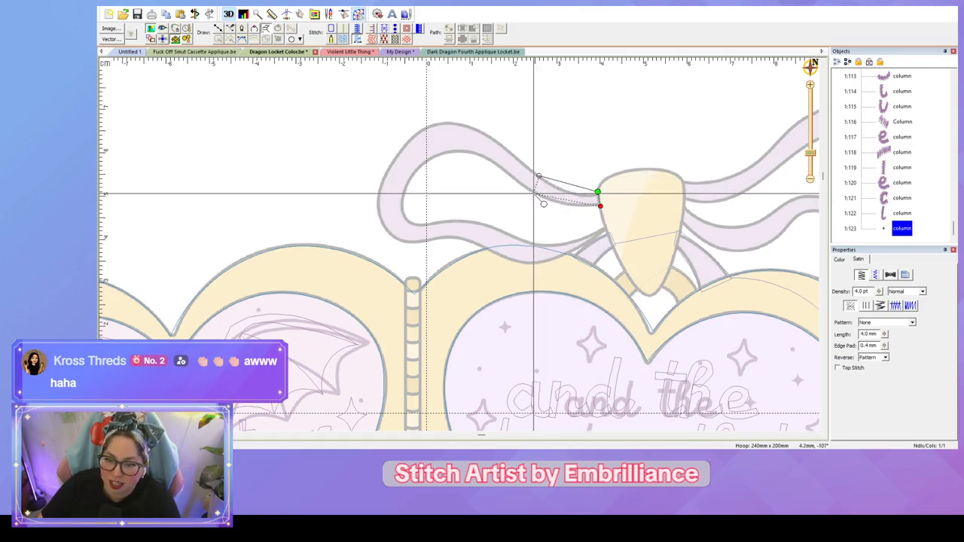
{"action": "left_click", "coordinate": [533, 193]}
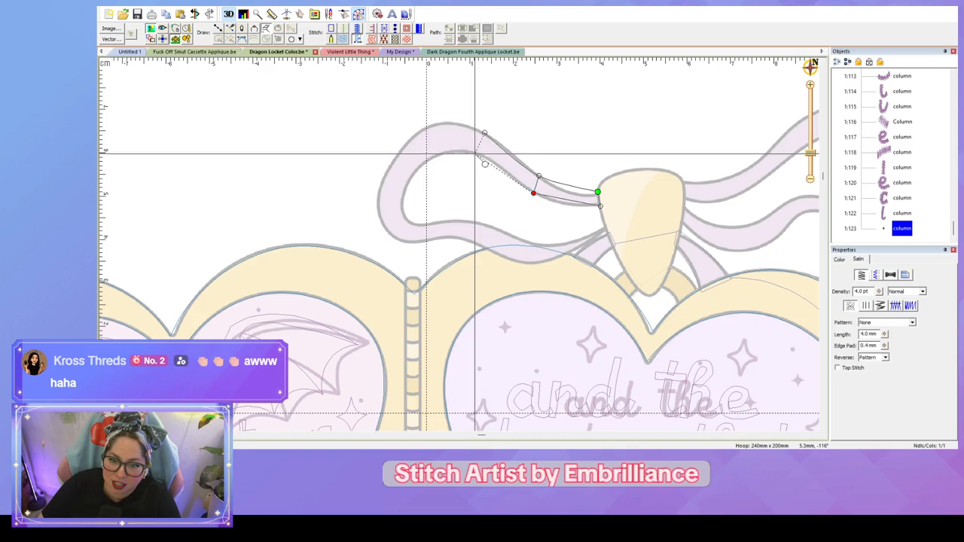
{"action": "left_click", "coordinate": [485, 132]}
{"action": "left_click", "coordinate": [475, 154]}
{"action": "left_click", "coordinate": [431, 126]}
{"action": "left_click", "coordinate": [441, 153]}
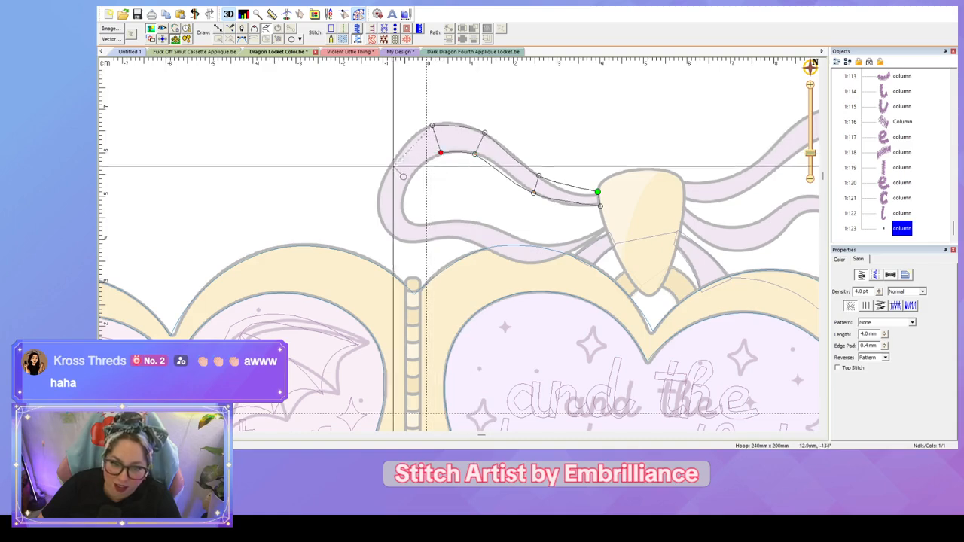
Step: Continue the column with paired points around the left loop's outer bend to the start of the lower strand
{"action": "left_click", "coordinate": [388, 169]}
{"action": "left_click", "coordinate": [409, 179]}
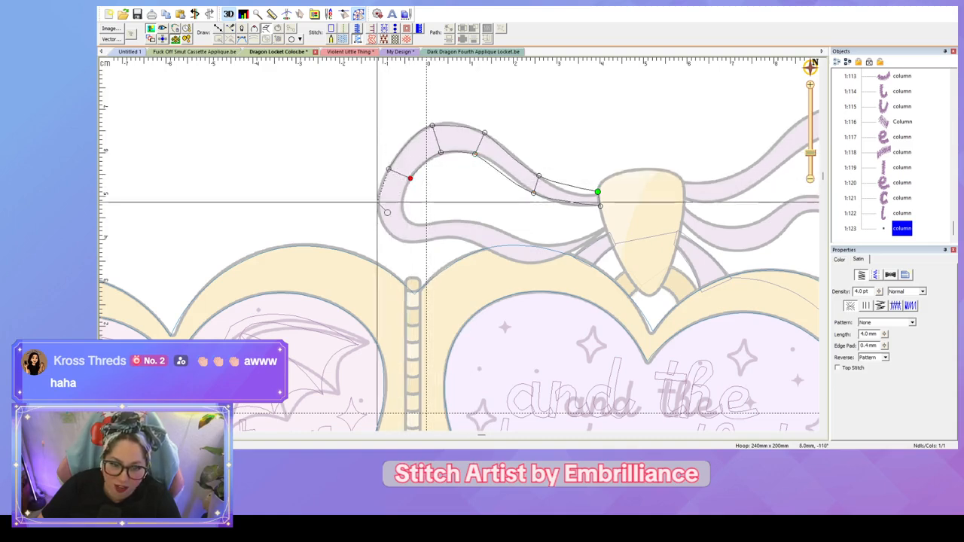
{"action": "left_click", "coordinate": [378, 202]}
{"action": "left_click", "coordinate": [403, 201]}
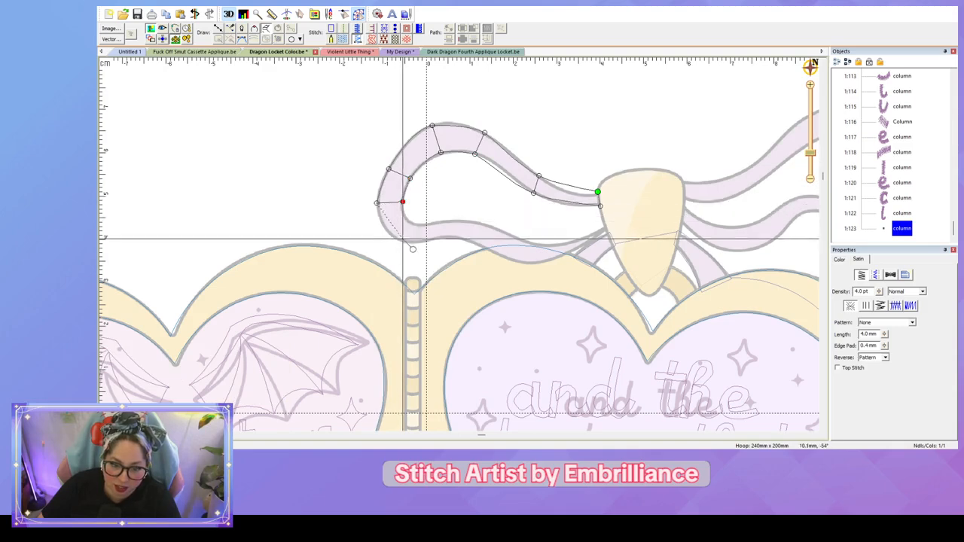
{"action": "left_click", "coordinate": [403, 241]}
{"action": "left_click", "coordinate": [410, 224]}
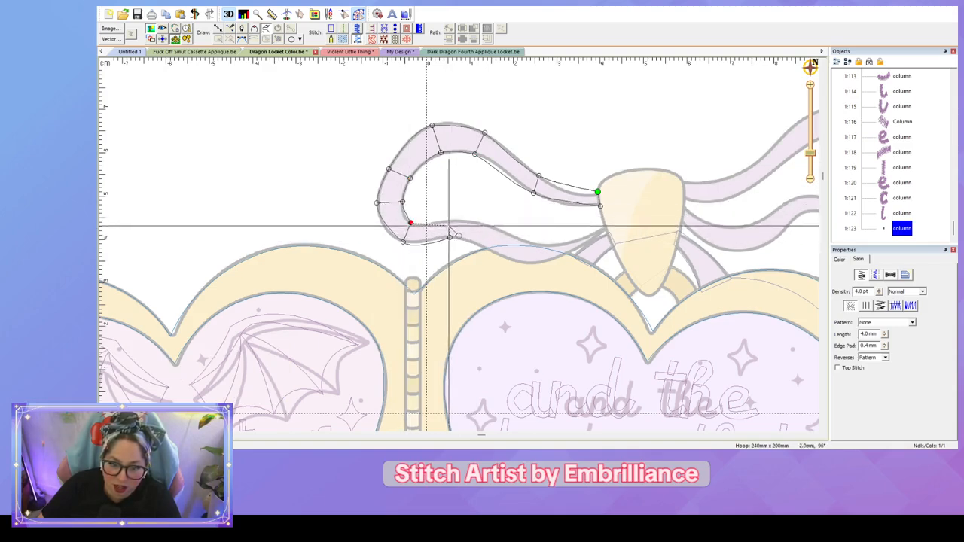
Step: Trace the left loop's lower strand back to the knot and finish the satin column at about 53 × 32 mm
{"action": "left_click", "coordinate": [450, 238]}
{"action": "left_click", "coordinate": [447, 223]}
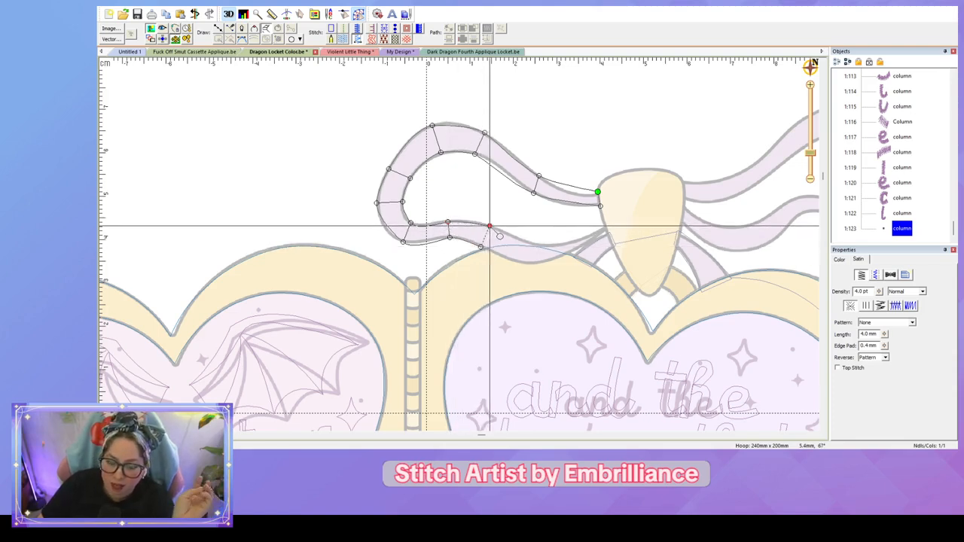
{"action": "left_click", "coordinate": [490, 226]}
{"action": "left_click", "coordinate": [522, 262]}
{"action": "left_click", "coordinate": [528, 242]}
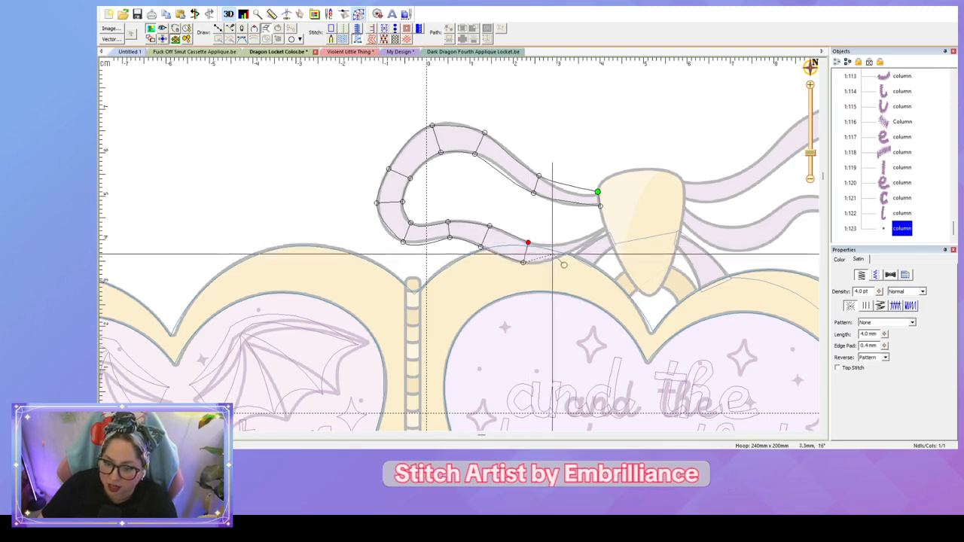
{"action": "left_click", "coordinate": [559, 243]}
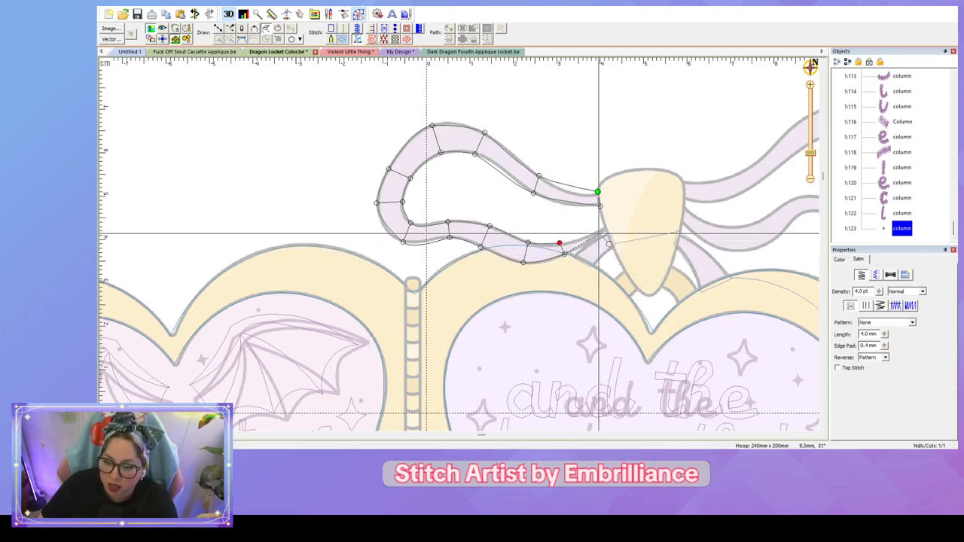
{"action": "left_click", "coordinate": [604, 222]}
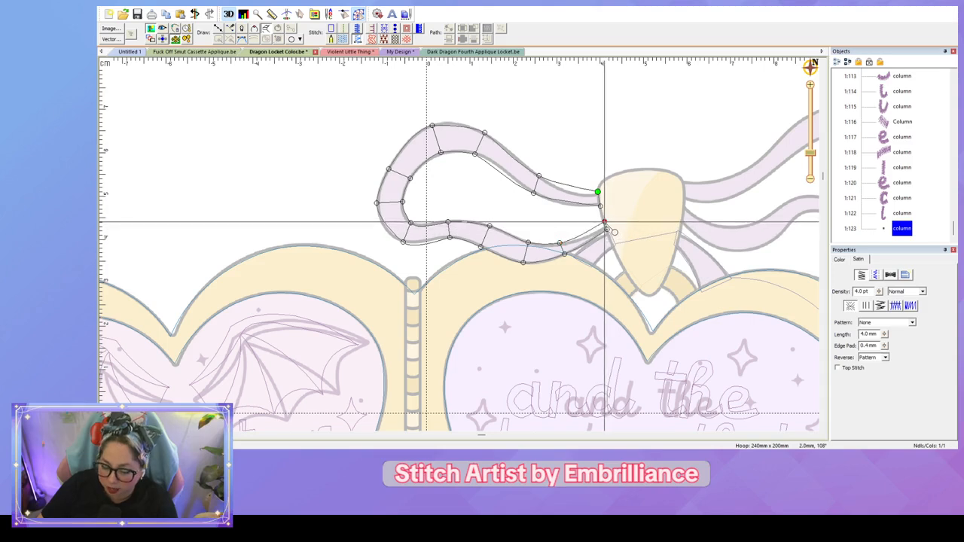
{"action": "key", "text": "Return"}
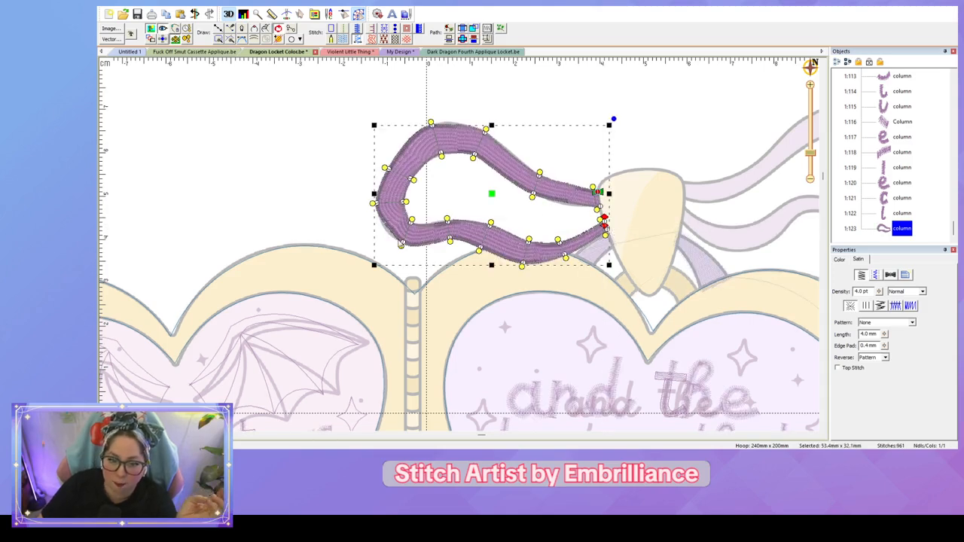
Step: Adjust the curve handles at the left loop's lower bend, crest and upper strand so the column edges follow the artwork smoothly
{"action": "left_click", "coordinate": [403, 243]}
{"action": "left_click_drag", "start_coordinate": [403, 242], "coordinate": [387, 239]}
{"action": "left_click", "coordinate": [431, 124]}
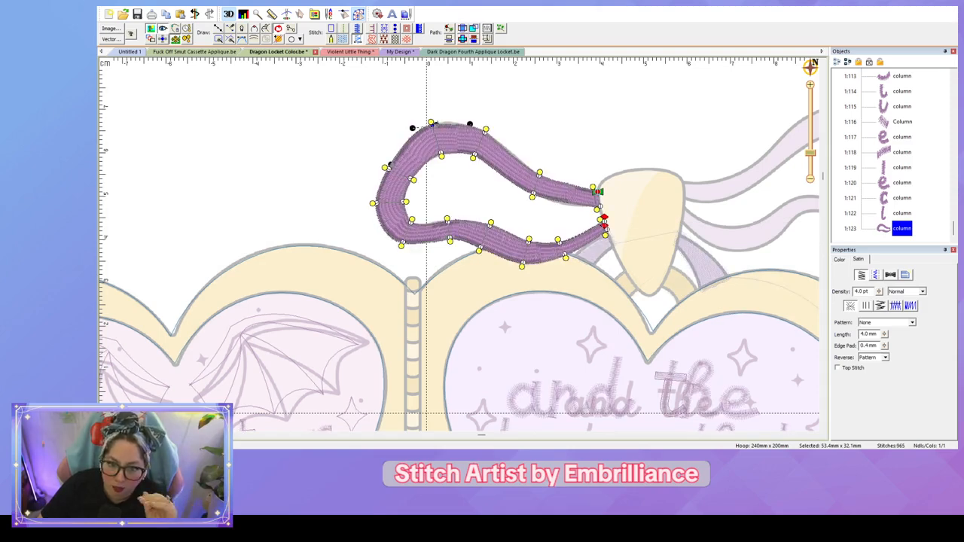
{"action": "left_click_drag", "start_coordinate": [435, 124], "coordinate": [448, 120]}
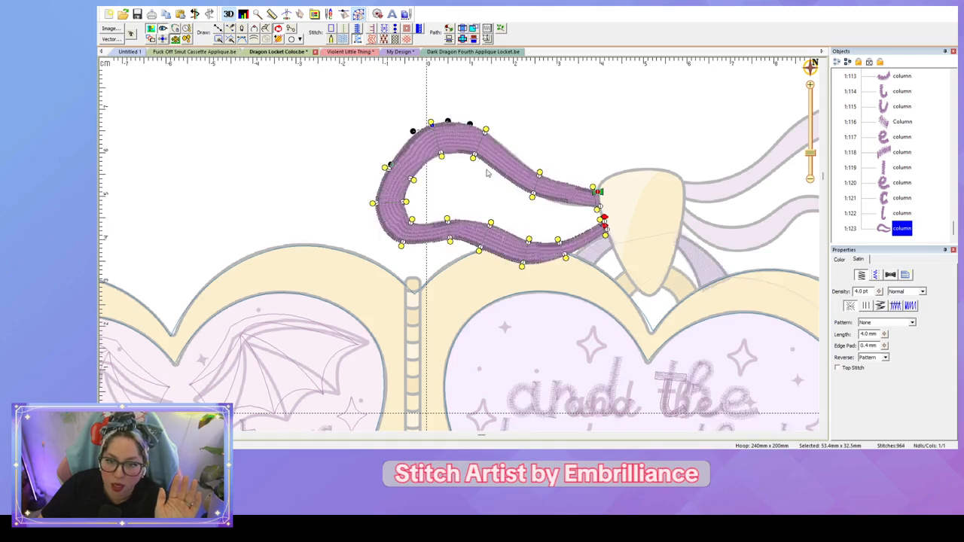
{"action": "left_click", "coordinate": [473, 156]}
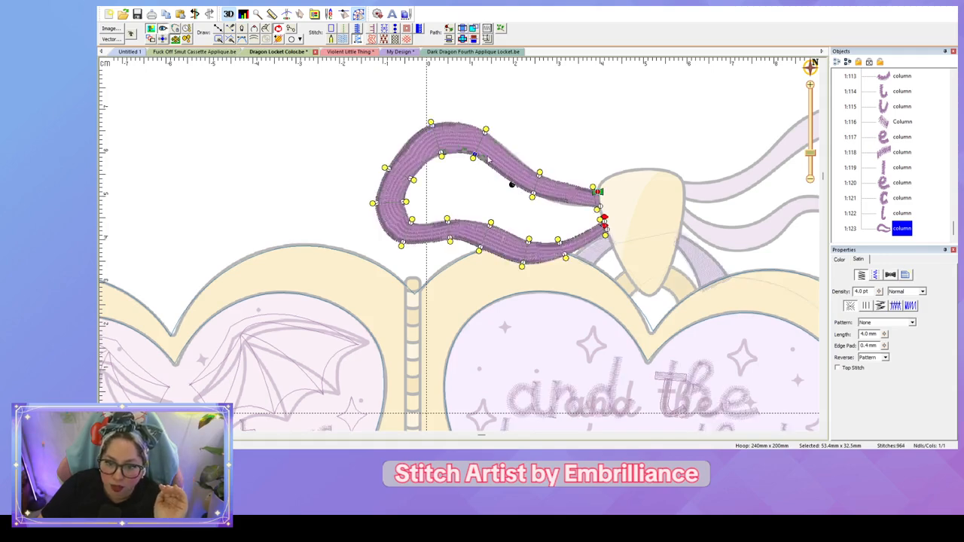
{"action": "left_click_drag", "start_coordinate": [480, 156], "coordinate": [578, 189]}
{"action": "left_click", "coordinate": [539, 174]}
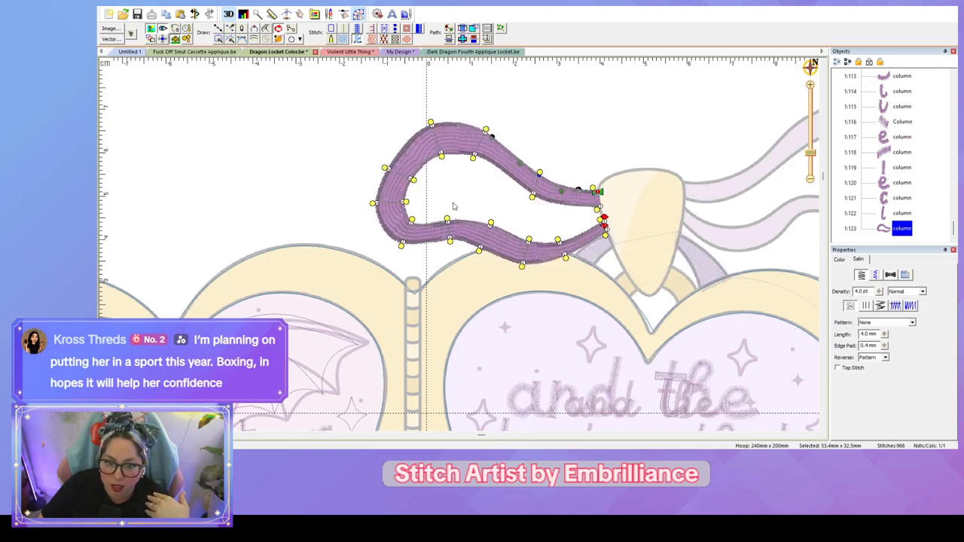
Step: Reshape the outer and inner edges of the left loop's far bend to match the artwork, and deselect the column
{"action": "left_click", "coordinate": [390, 172]}
{"action": "left_click", "coordinate": [429, 126]}
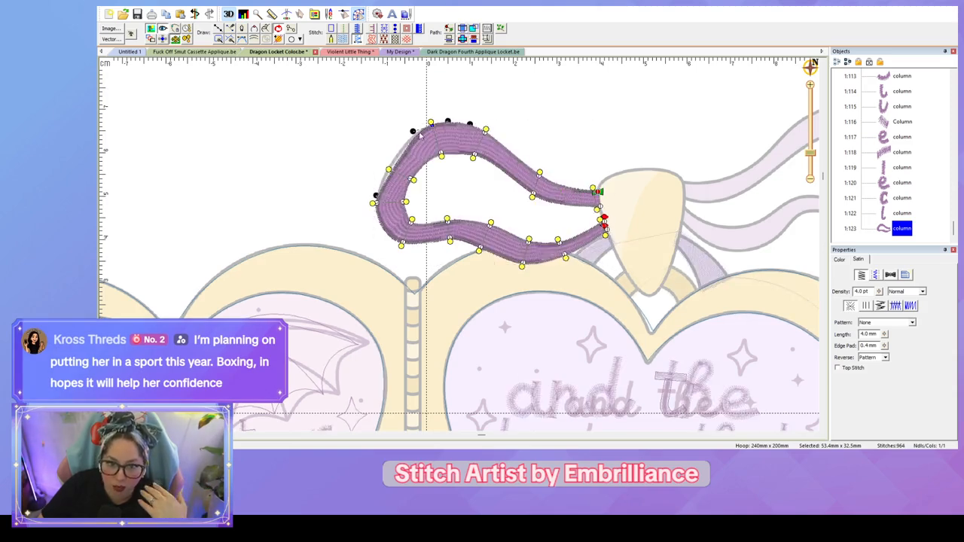
{"action": "left_click_drag", "start_coordinate": [421, 136], "coordinate": [393, 135]}
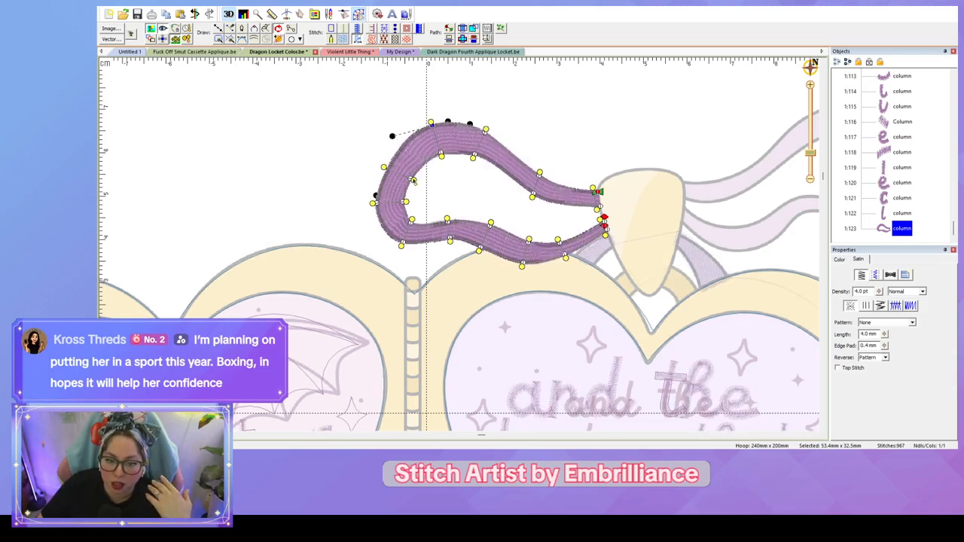
{"action": "left_click", "coordinate": [413, 179]}
{"action": "left_click", "coordinate": [403, 201]}
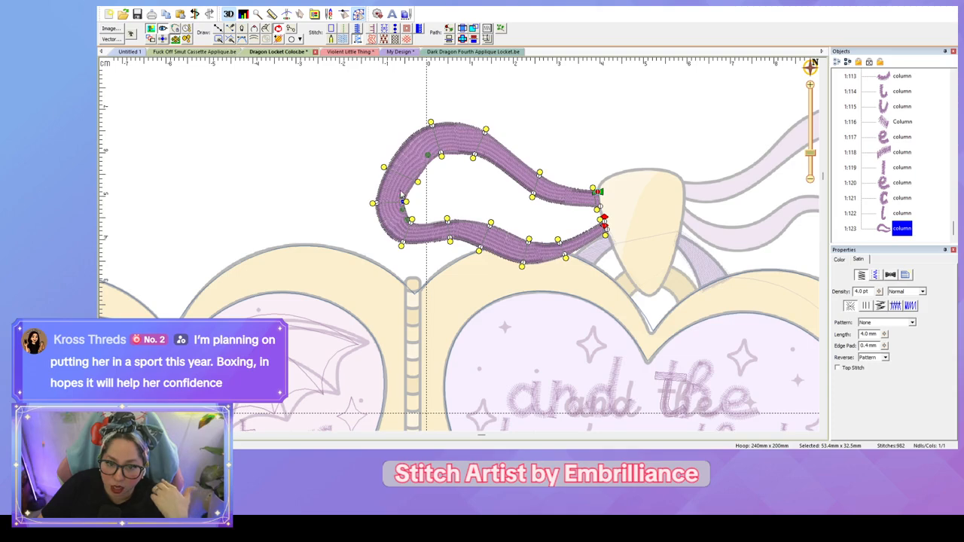
{"action": "left_click_drag", "start_coordinate": [403, 196], "coordinate": [401, 186]}
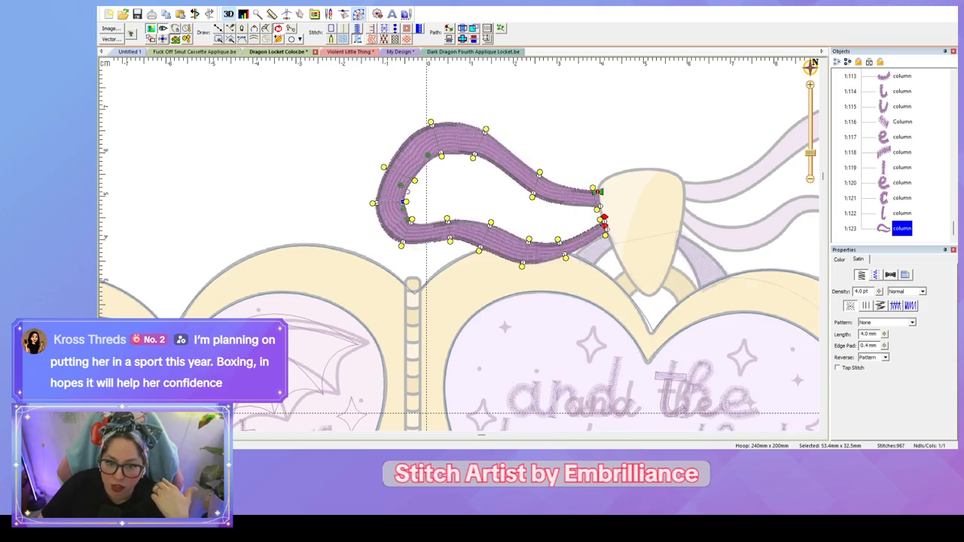
{"action": "left_click", "coordinate": [467, 202]}
{"action": "left_click", "coordinate": [499, 201]}
Step: Start another satin column at the knot's right edge and trace the right loop's lower strand through its dip to the rising part
{"action": "scroll", "coordinate": [499, 201], "scroll_direction": "down", "scroll_amount": 2}
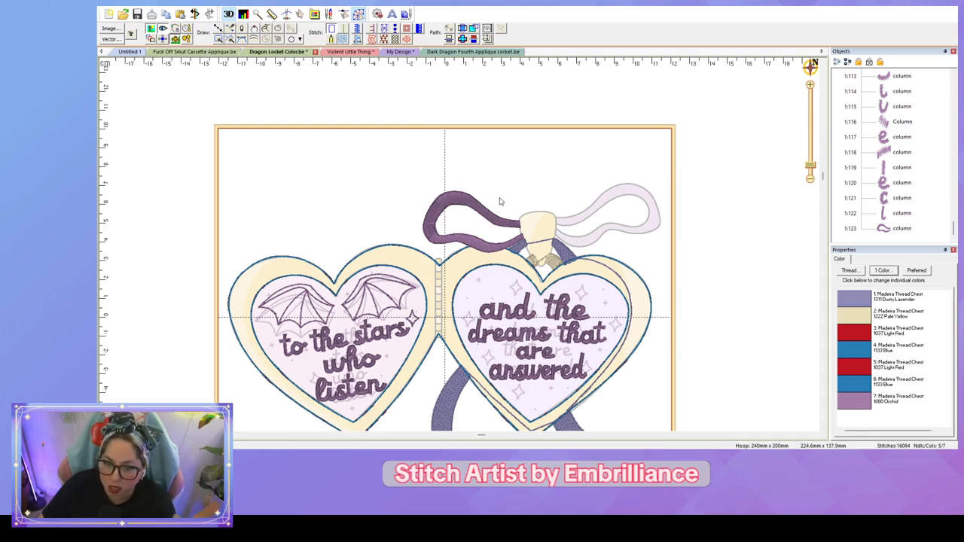
{"action": "scroll", "coordinate": [499, 201], "scroll_direction": "up", "scroll_amount": 1}
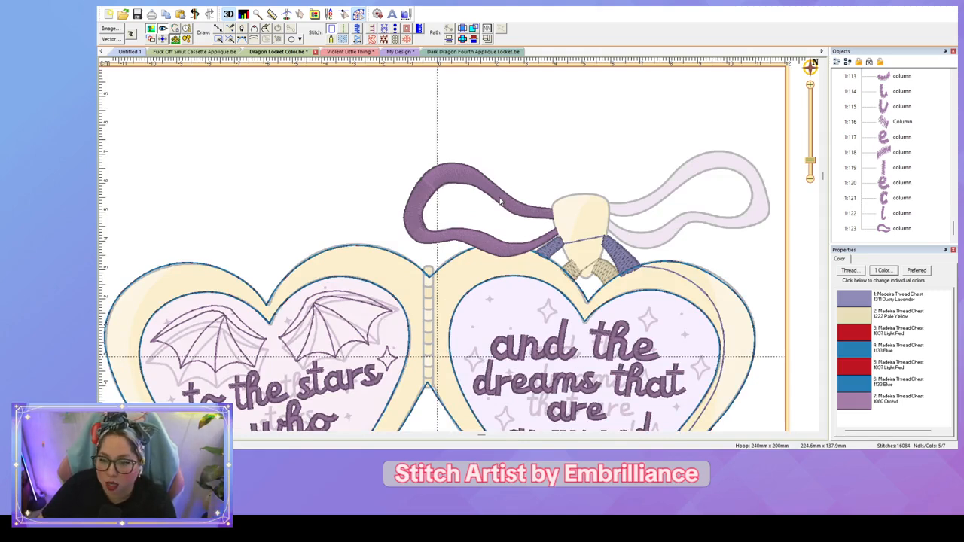
{"action": "scroll", "coordinate": [499, 201], "scroll_direction": "up", "scroll_amount": 1}
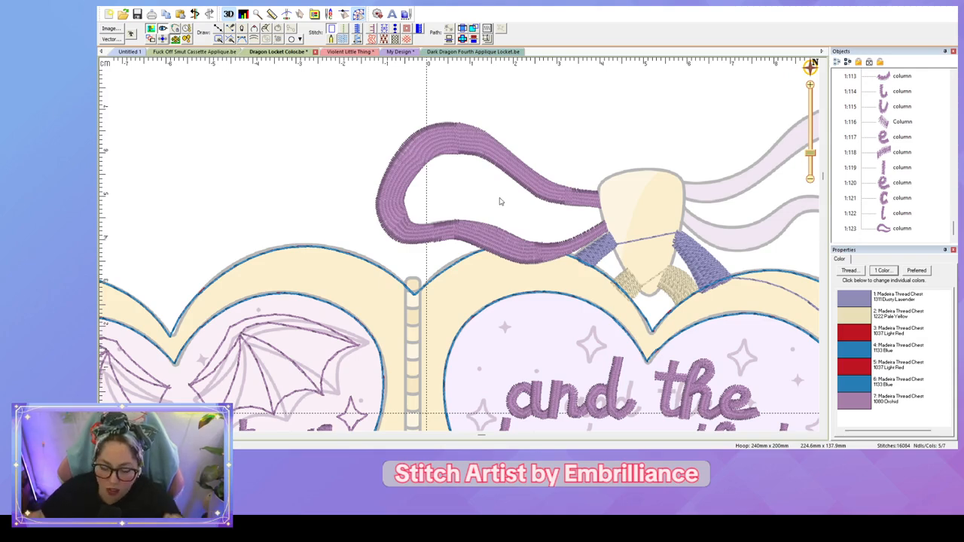
{"action": "left_click_drag", "start_coordinate": [674, 240], "coordinate": [415, 307]}
{"action": "key", "text": "c"}
{"action": "left_click", "coordinate": [422, 272]}
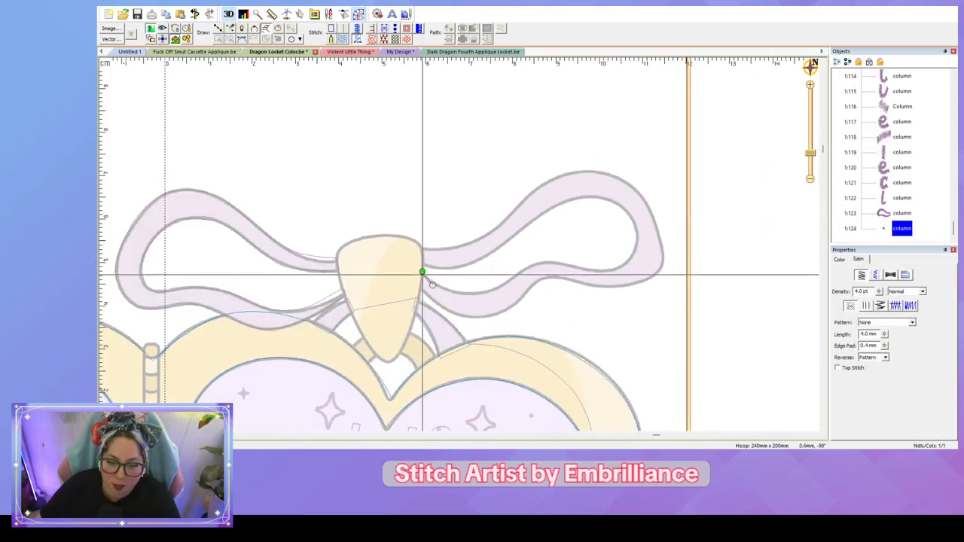
{"action": "left_click", "coordinate": [418, 292]}
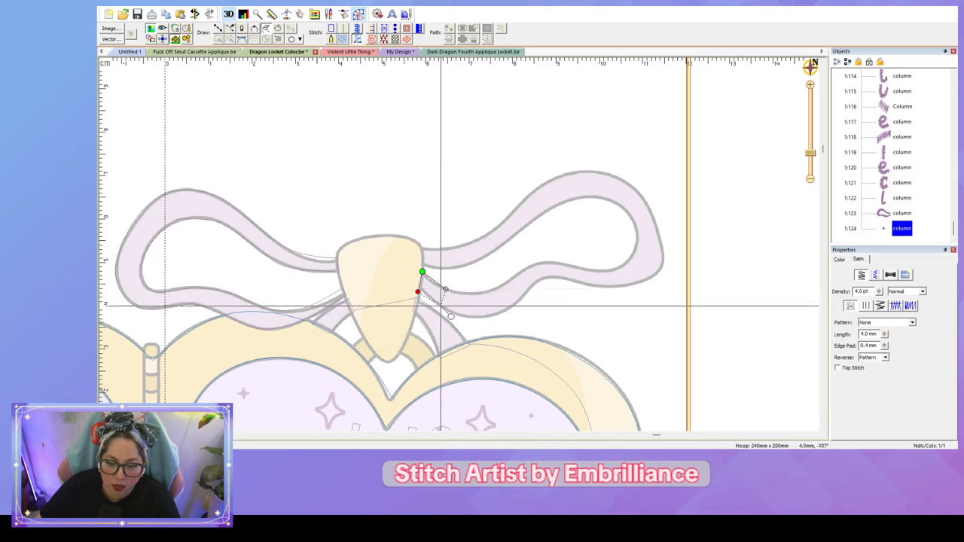
{"action": "left_click", "coordinate": [445, 289]}
{"action": "left_click", "coordinate": [440, 306]}
{"action": "left_click", "coordinate": [486, 290]}
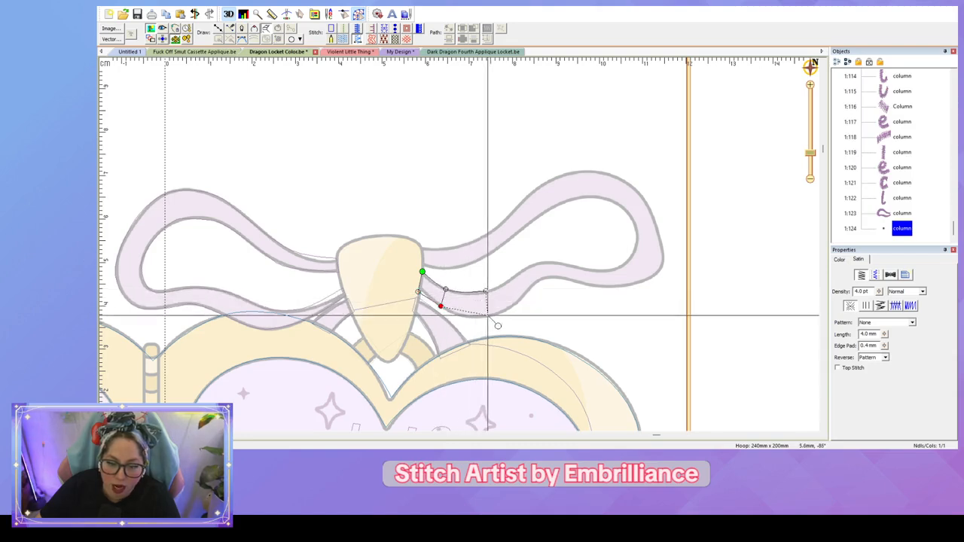
{"action": "left_click", "coordinate": [487, 315]}
{"action": "left_click", "coordinate": [514, 278]}
{"action": "left_click", "coordinate": [530, 291]}
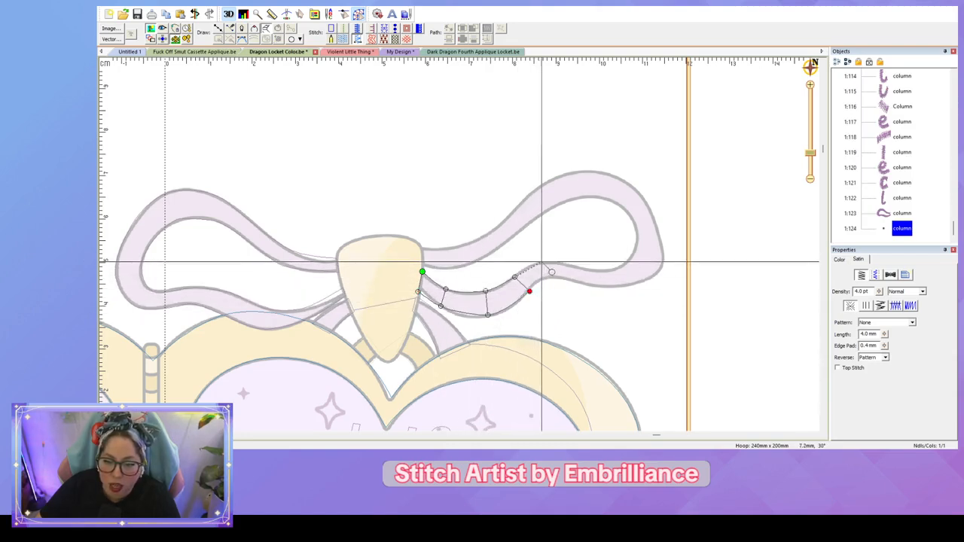
Step: Trace the right loop's lower strand from the crest beyond the dip outward and around the lower part of the far bend
{"action": "left_click", "coordinate": [542, 262]}
{"action": "left_click", "coordinate": [543, 277]}
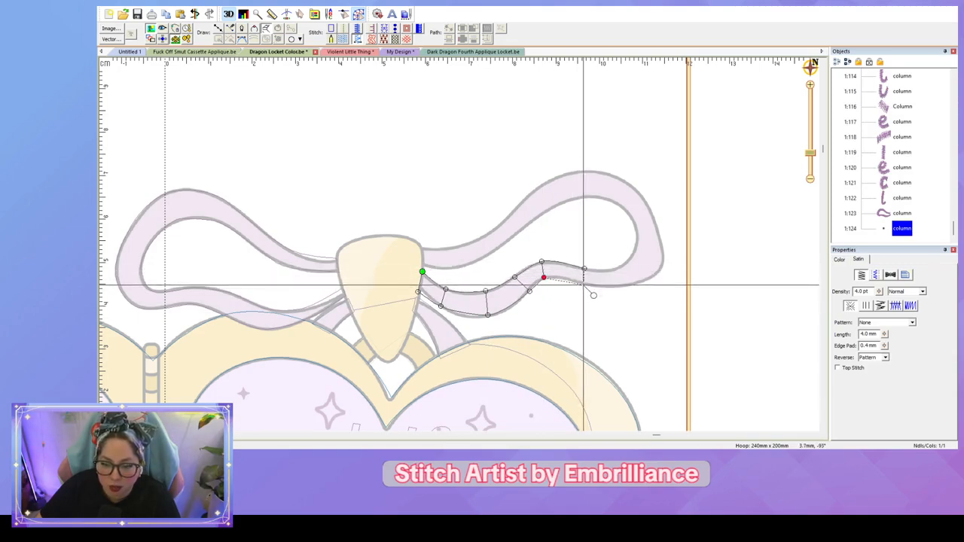
{"action": "left_click", "coordinate": [583, 269]}
{"action": "left_click", "coordinate": [582, 284]}
{"action": "left_click", "coordinate": [624, 264]}
{"action": "left_click", "coordinate": [635, 284]}
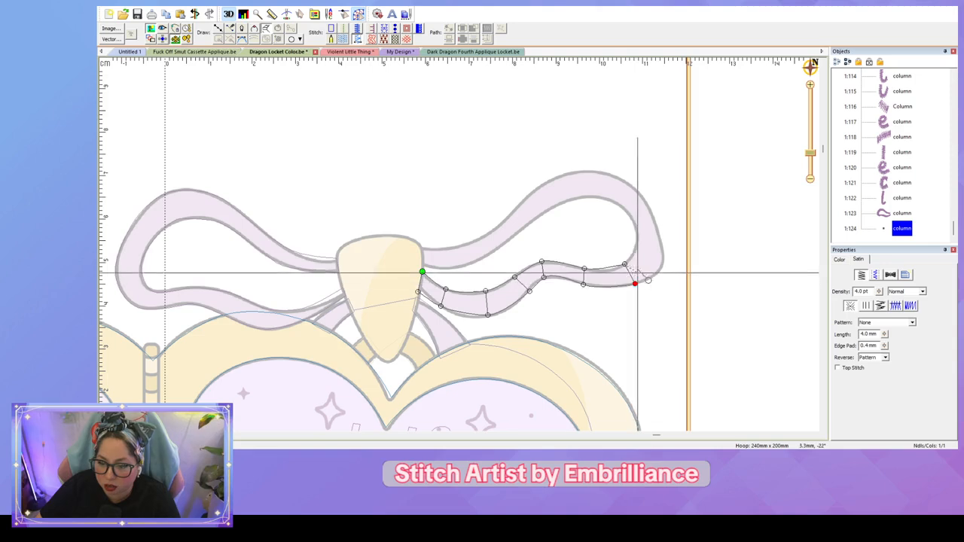
{"action": "left_click", "coordinate": [635, 239]}
{"action": "left_click", "coordinate": [660, 238]}
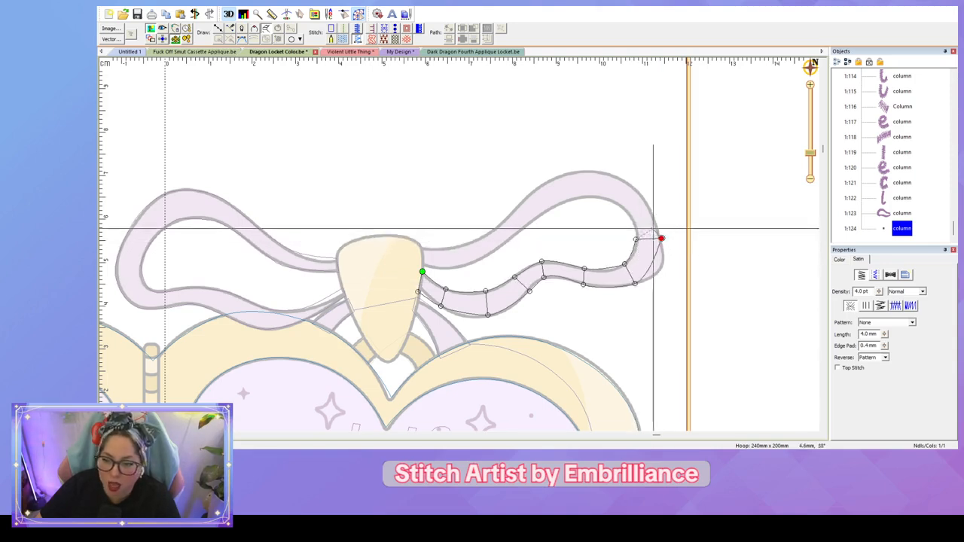
Step: Trace the right loop's upper strand back to the knot and finish the satin column at about 56 × 34 mm
{"action": "left_click", "coordinate": [625, 209]}
{"action": "left_click", "coordinate": [636, 191]}
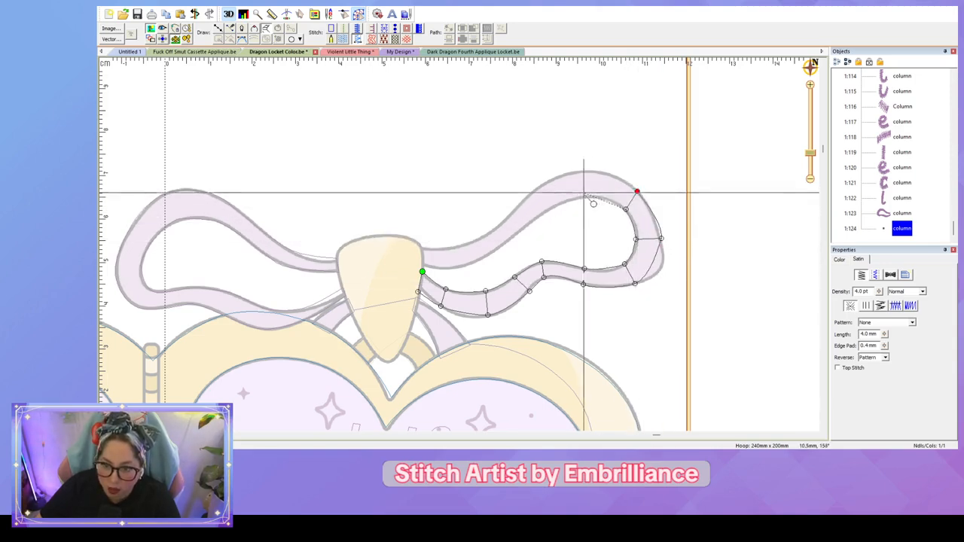
{"action": "left_click", "coordinate": [585, 171]}
{"action": "left_click", "coordinate": [537, 216]}
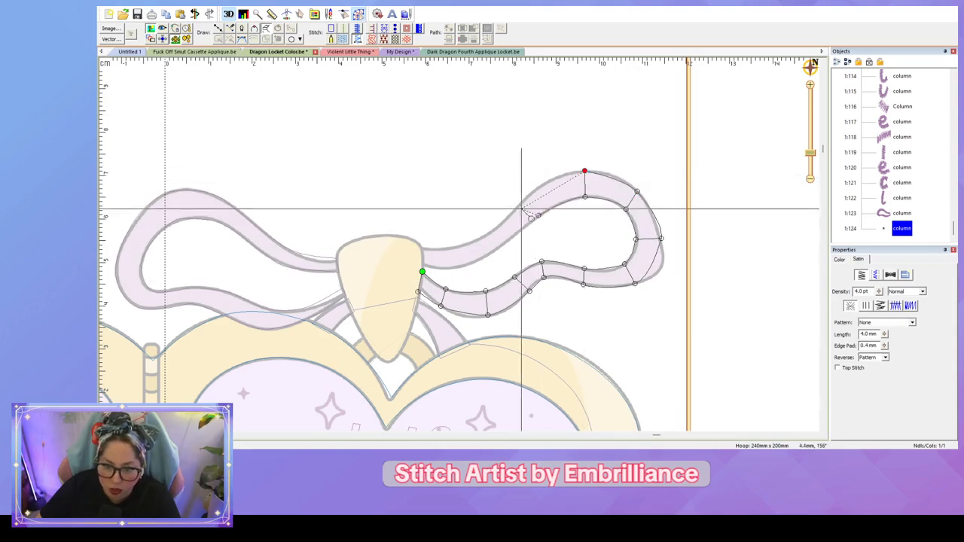
{"action": "left_click", "coordinate": [519, 202]}
{"action": "left_click", "coordinate": [497, 247]}
{"action": "left_click", "coordinate": [486, 234]}
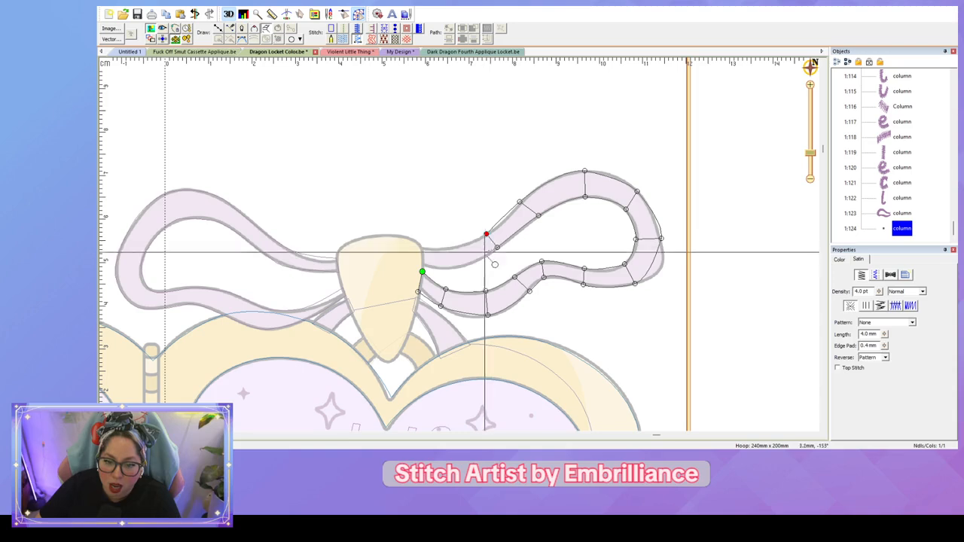
{"action": "left_click", "coordinate": [451, 246]}
{"action": "left_click", "coordinate": [433, 267]}
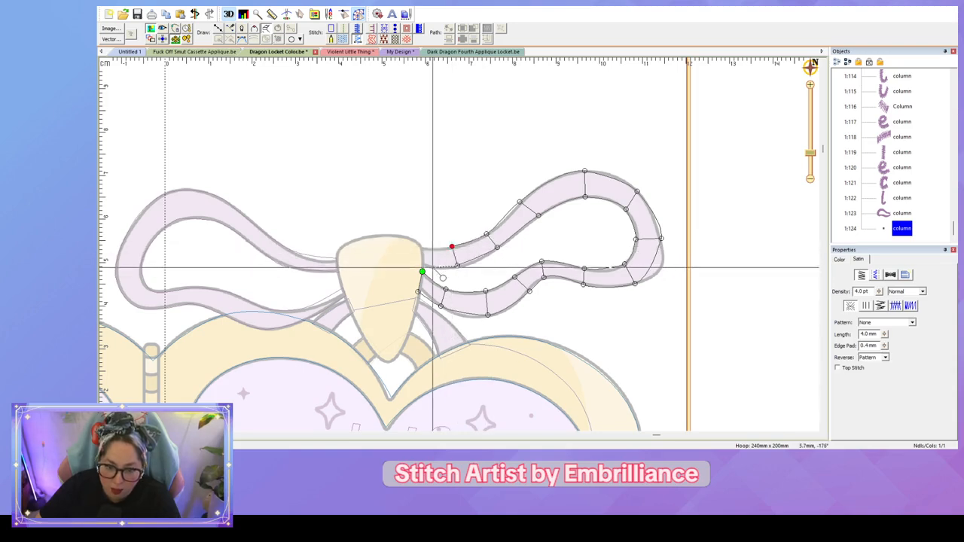
{"action": "left_click", "coordinate": [429, 247]}
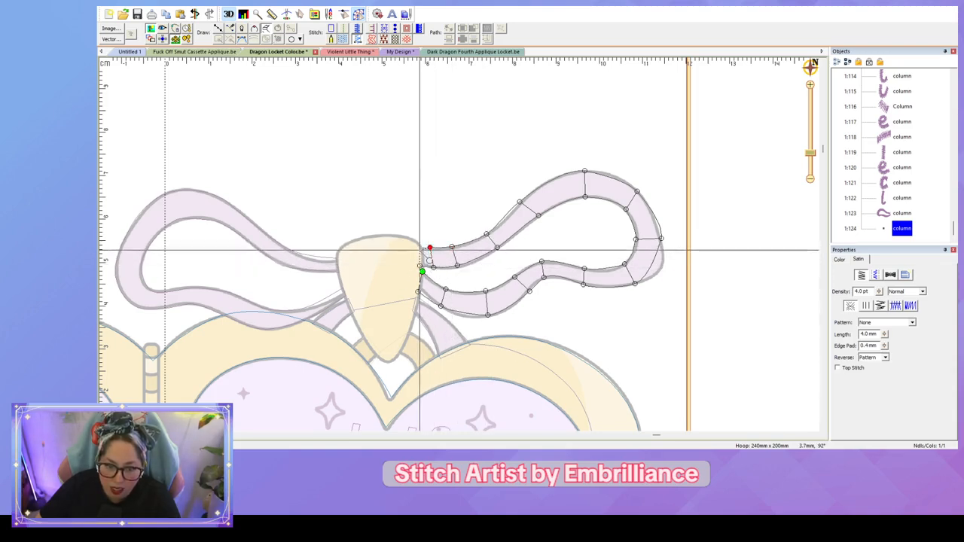
{"action": "left_click", "coordinate": [419, 245]}
{"action": "key", "text": "Return"}
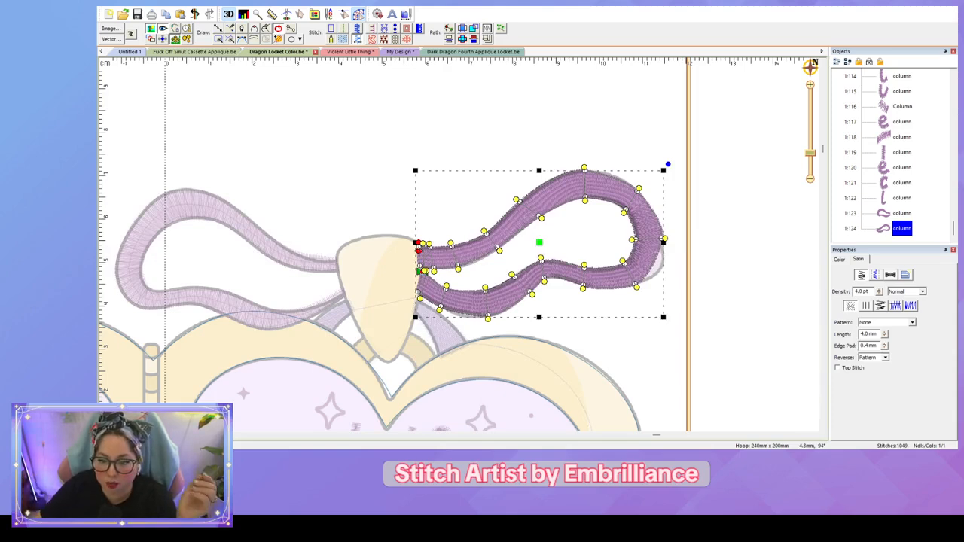
Step: Reshape the outer edge of the right loop's far bend and the upper strand's lower edge near the knot
{"action": "left_click", "coordinate": [663, 239]}
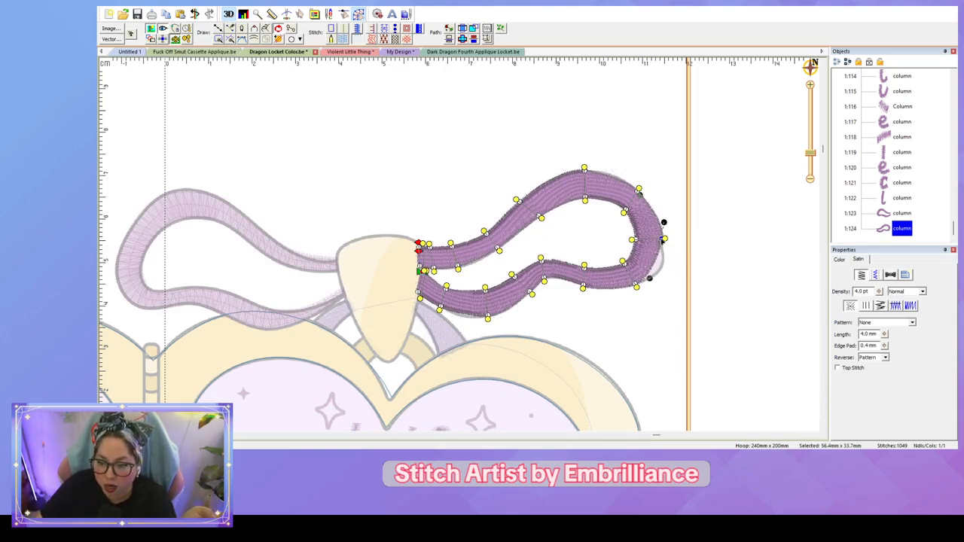
{"action": "left_click_drag", "start_coordinate": [658, 247], "coordinate": [666, 273]}
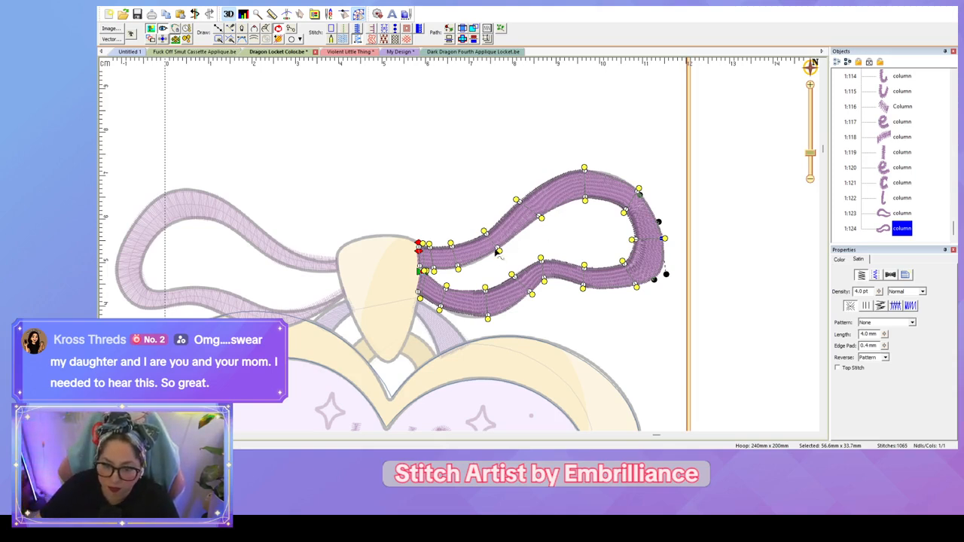
{"action": "left_click", "coordinate": [497, 250]}
{"action": "left_click_drag", "start_coordinate": [488, 254], "coordinate": [472, 271]}
{"action": "left_click", "coordinate": [459, 268]}
{"action": "left_click", "coordinate": [497, 250]}
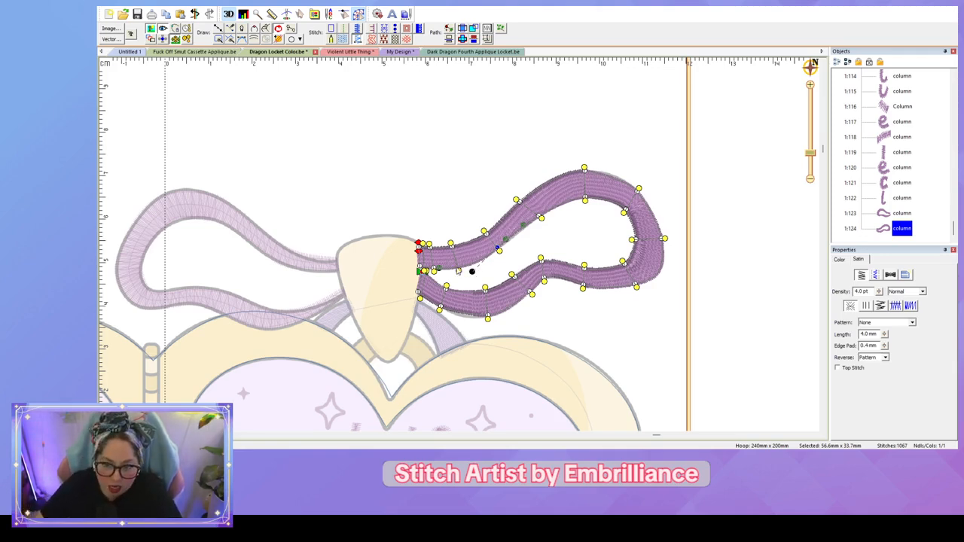
Step: Adjust the curve handles on the outer edge of the right loop's crest and its slope toward the knot
{"action": "left_click", "coordinate": [585, 170]}
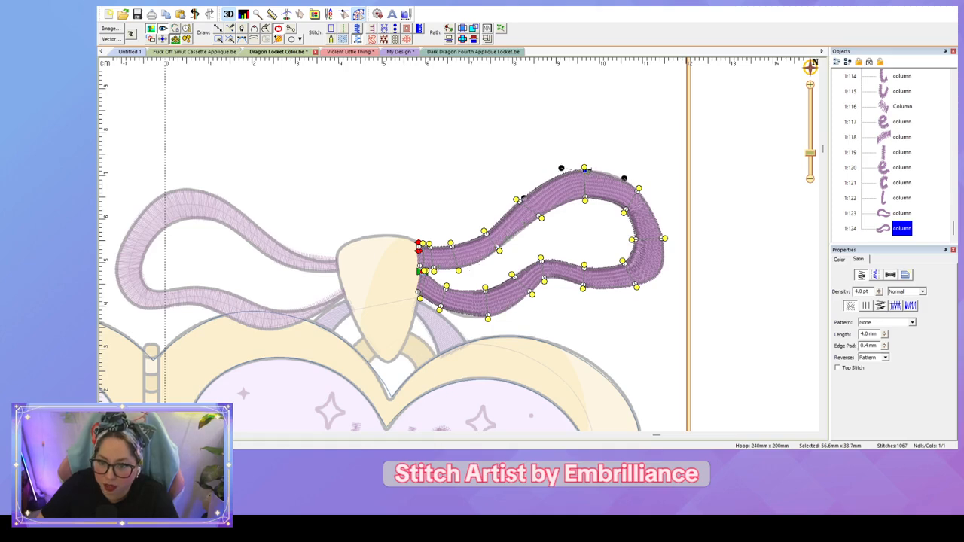
{"action": "left_click_drag", "start_coordinate": [588, 170], "coordinate": [600, 169]}
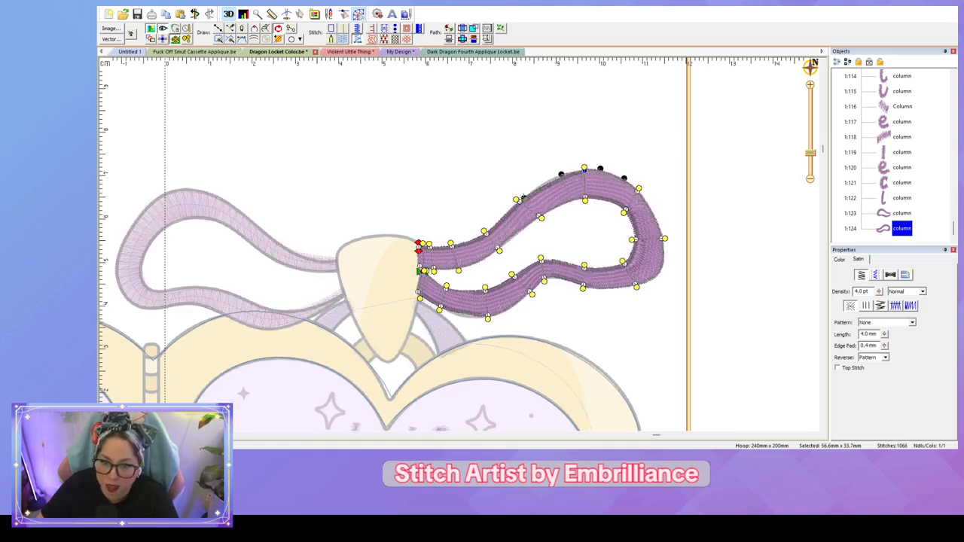
{"action": "left_click_drag", "start_coordinate": [523, 198], "coordinate": [536, 183]}
{"action": "left_click", "coordinate": [512, 162]}
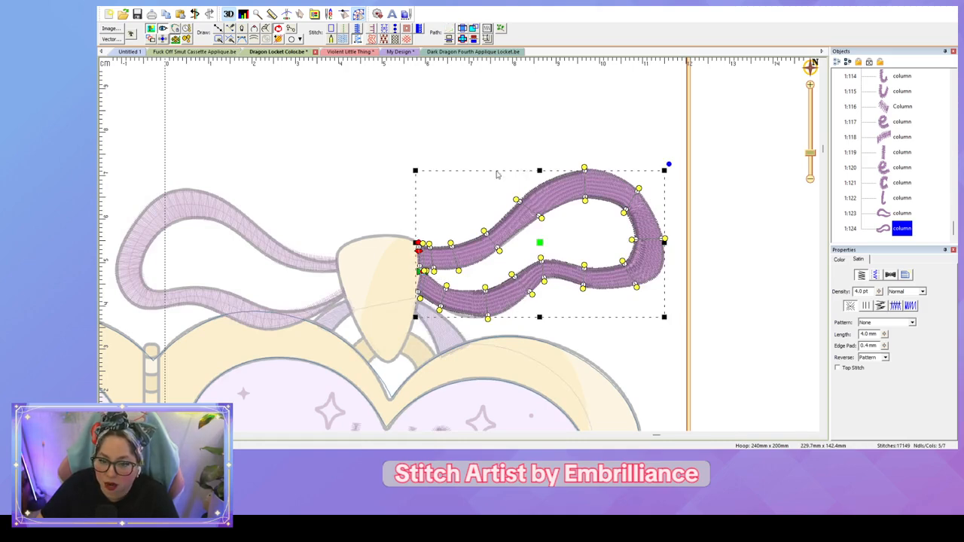
Step: Smooth the inner edge of the right loop's upper strand, from its slope down to the knot, to follow the artwork
{"action": "left_click", "coordinate": [505, 198]}
{"action": "left_click", "coordinate": [524, 210]}
{"action": "left_click", "coordinate": [540, 217]}
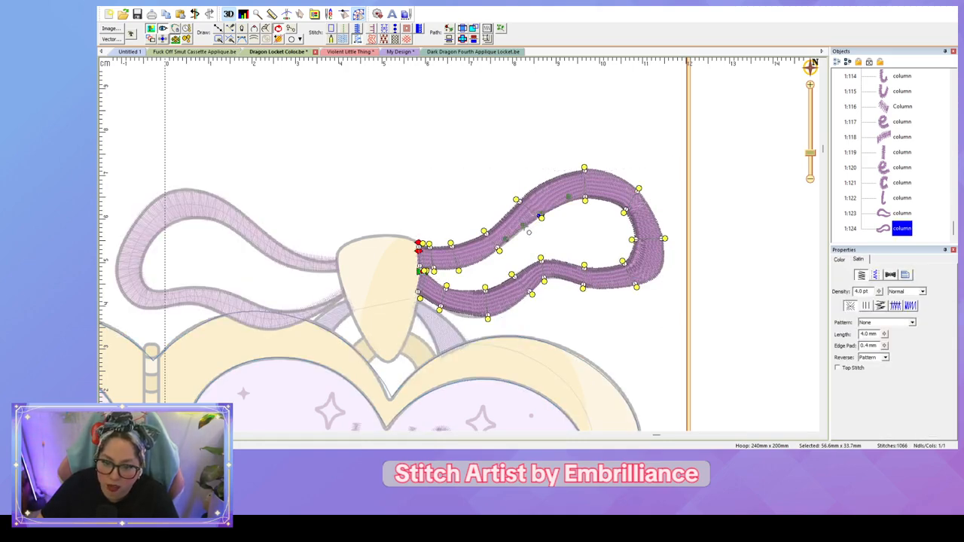
{"action": "left_click_drag", "start_coordinate": [506, 240], "coordinate": [509, 241]}
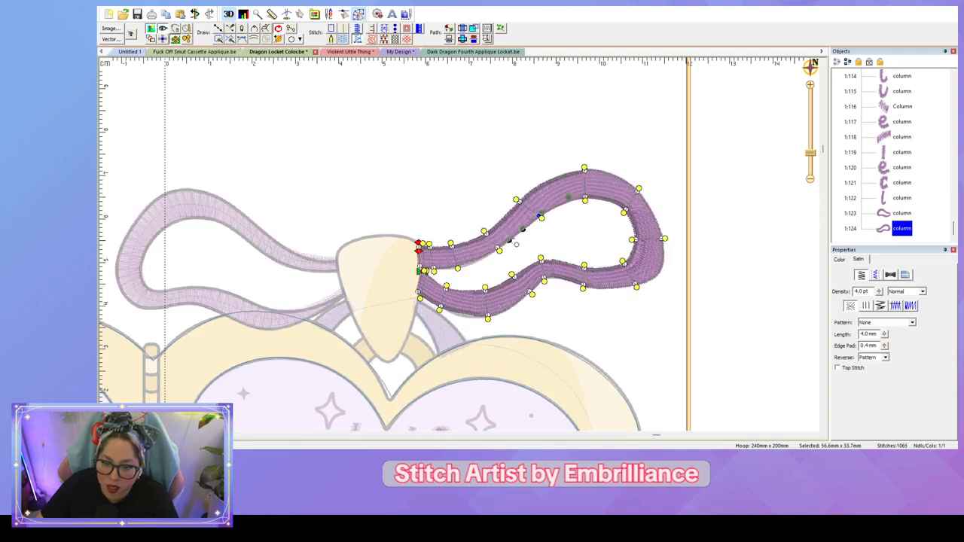
{"action": "left_click", "coordinate": [434, 269]}
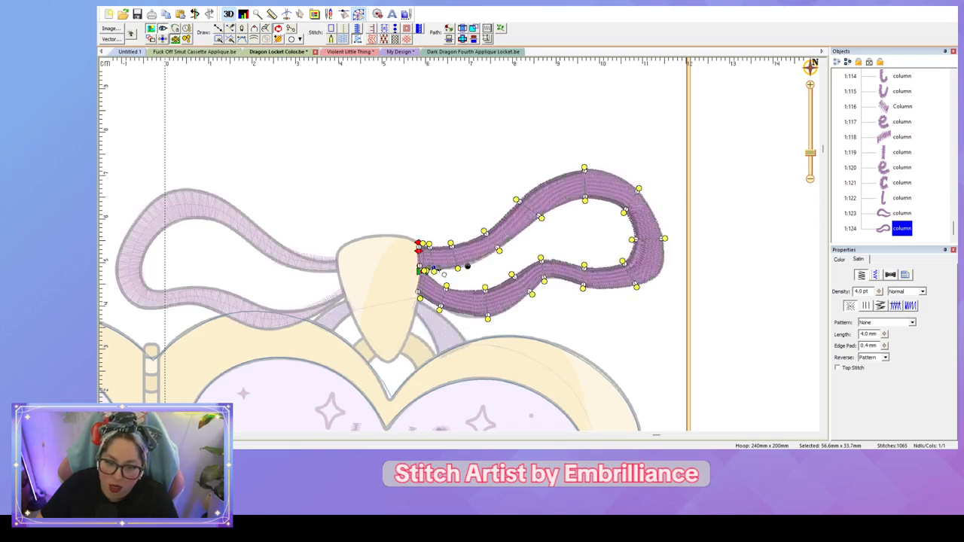
{"action": "left_click_drag", "start_coordinate": [442, 270], "coordinate": [452, 271]}
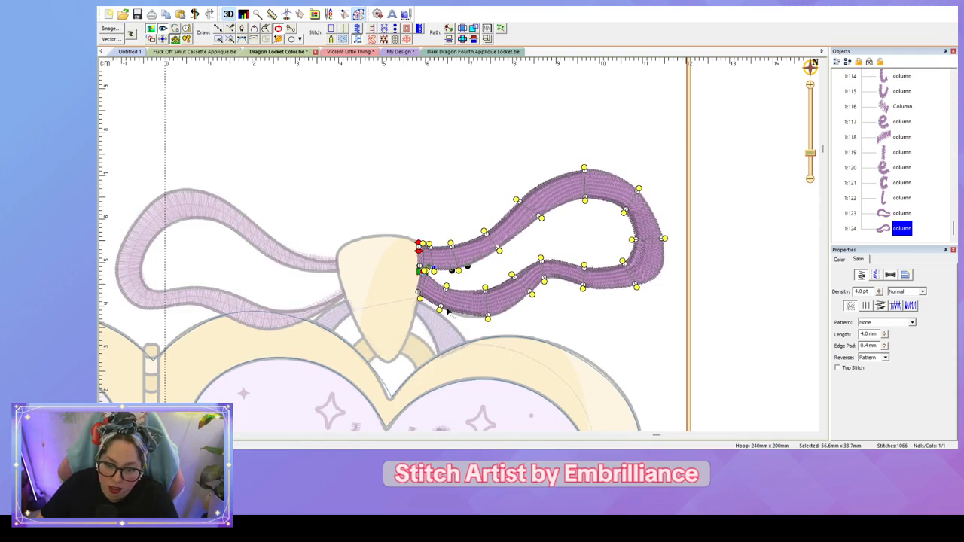
Step: Reshape the bottom edge of the right loop's lower dip so it follows the artwork
{"action": "left_click", "coordinate": [439, 308]}
{"action": "left_click_drag", "start_coordinate": [455, 314], "coordinate": [508, 314]}
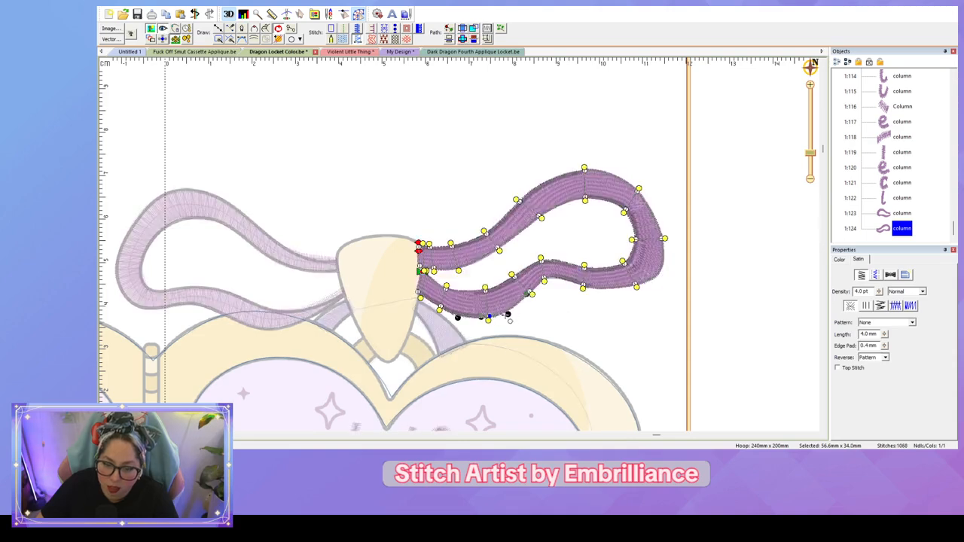
{"action": "left_click", "coordinate": [636, 320]}
{"action": "left_click", "coordinate": [652, 275]}
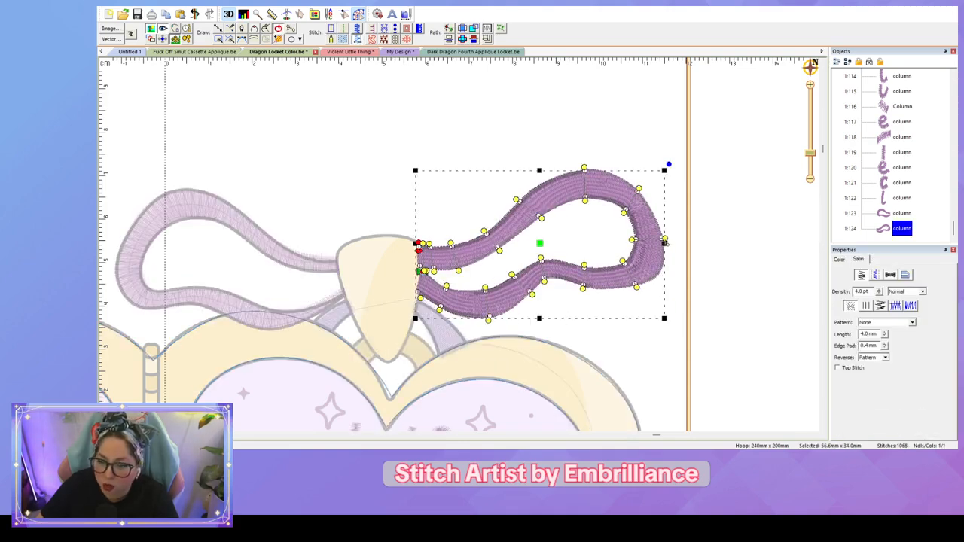
Step: Refine the outer edge of the right loop's far bend, and deselect the column
{"action": "left_click", "coordinate": [664, 240]}
{"action": "left_click_drag", "start_coordinate": [669, 276], "coordinate": [666, 271]}
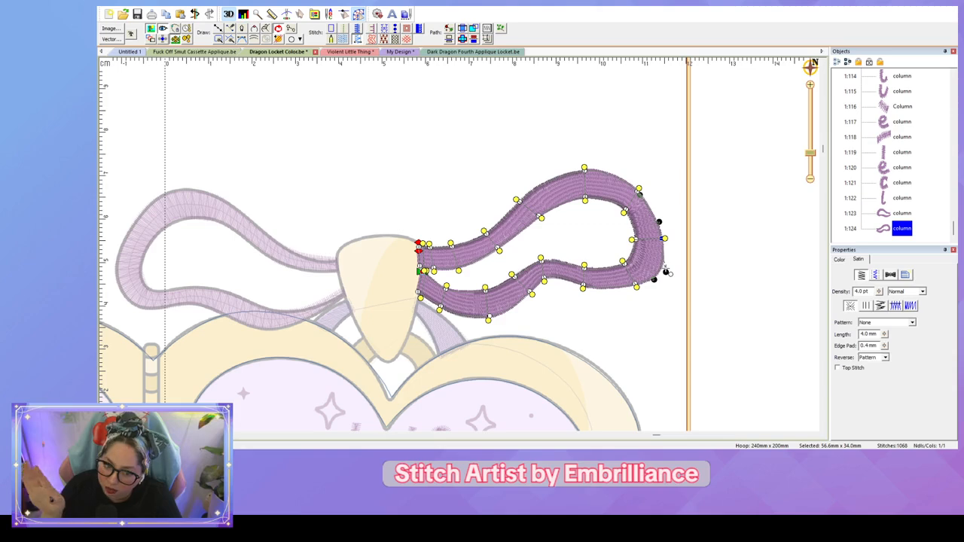
{"action": "left_click", "coordinate": [675, 292]}
{"action": "left_click_drag", "start_coordinate": [539, 317], "coordinate": [662, 270]}
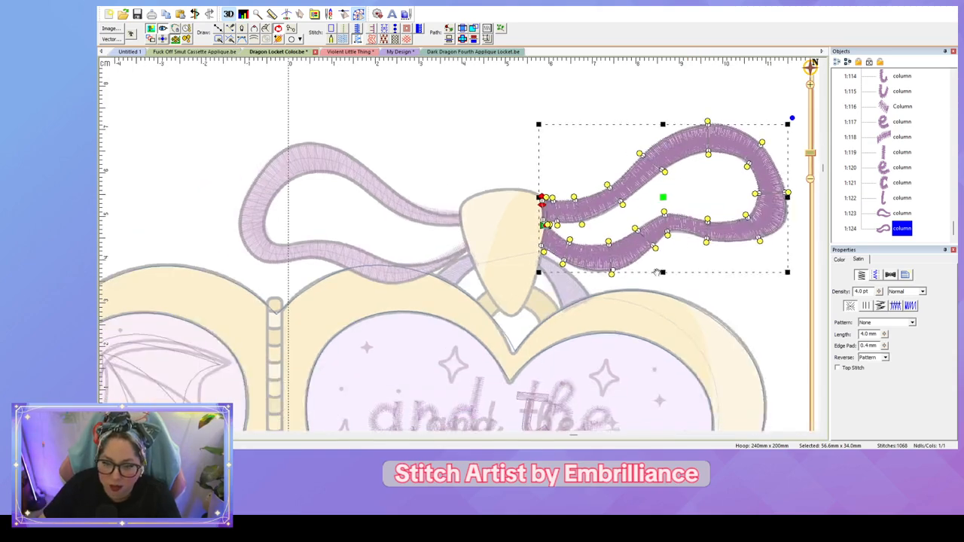
{"action": "left_click", "coordinate": [518, 170]}
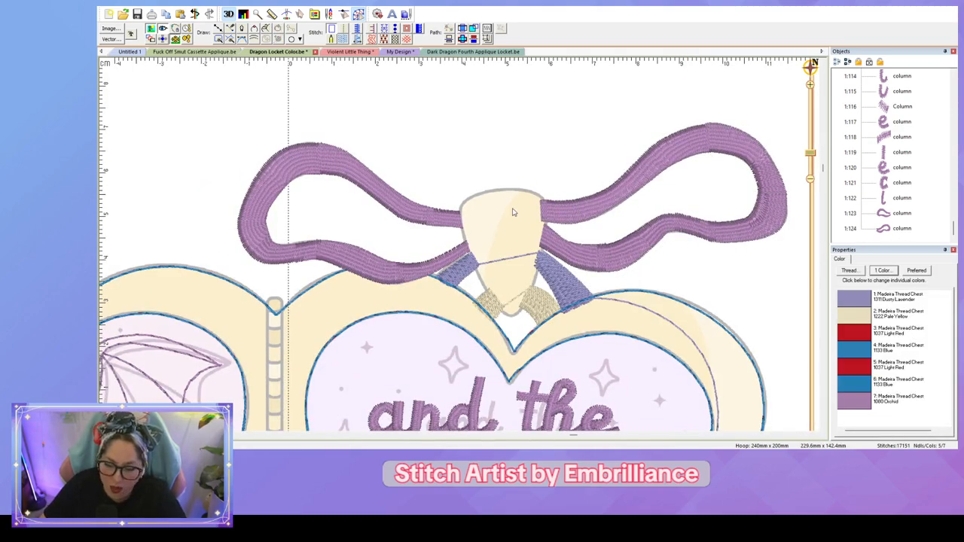
Step: Draw a closed line outline around the bow's central knot, about 22 × 29 mm
{"action": "key", "text": "l"}
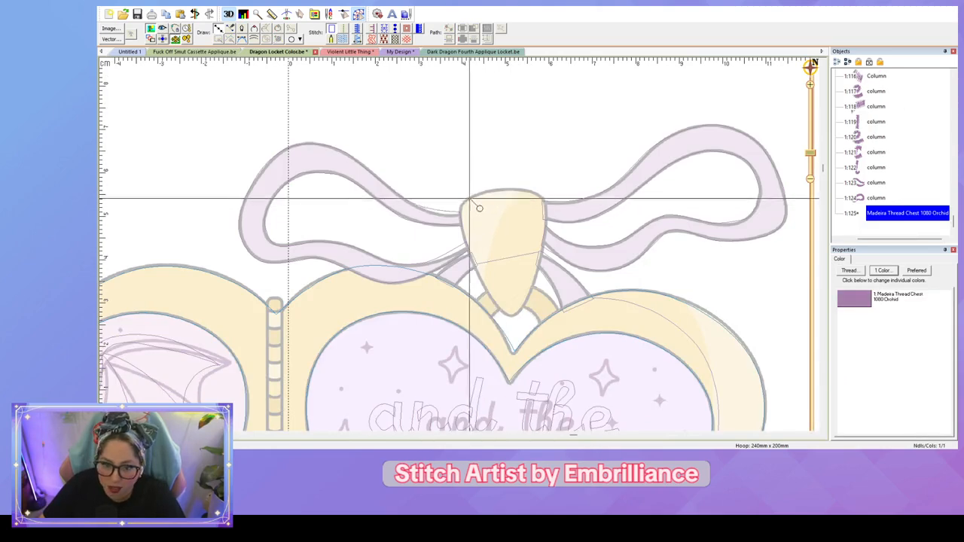
{"action": "left_click", "coordinate": [469, 197]}
{"action": "left_click", "coordinate": [458, 215]}
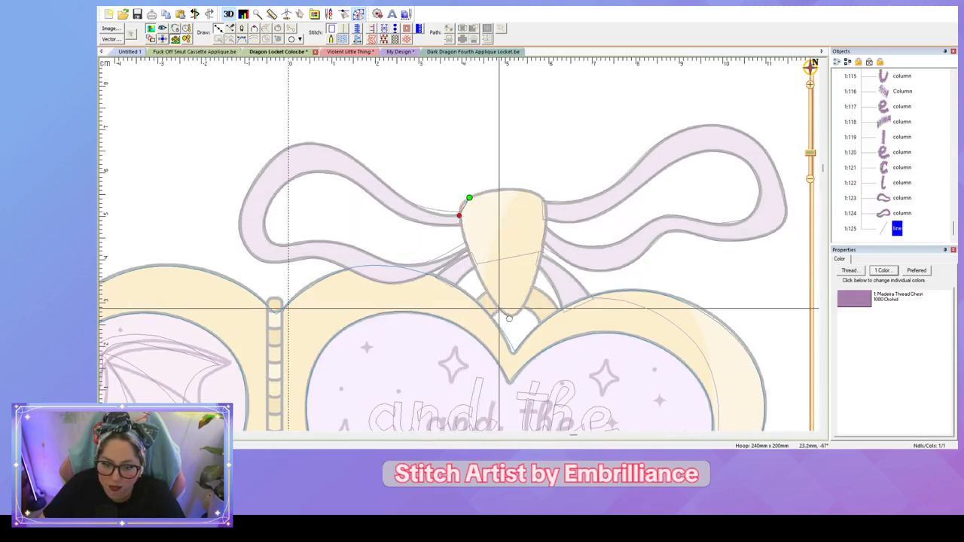
{"action": "left_click", "coordinate": [499, 307]}
{"action": "left_click", "coordinate": [514, 315]}
{"action": "left_click", "coordinate": [523, 307]}
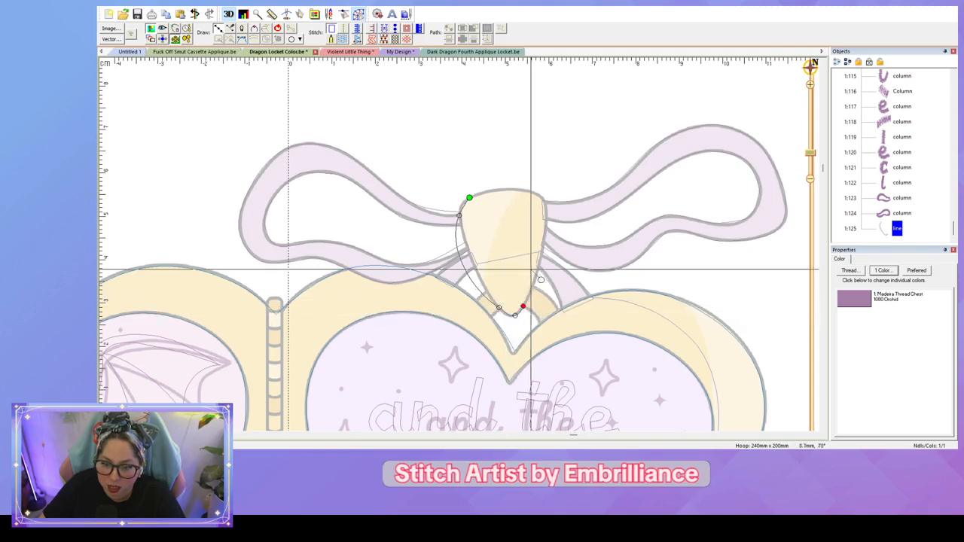
{"action": "left_click", "coordinate": [545, 209]}
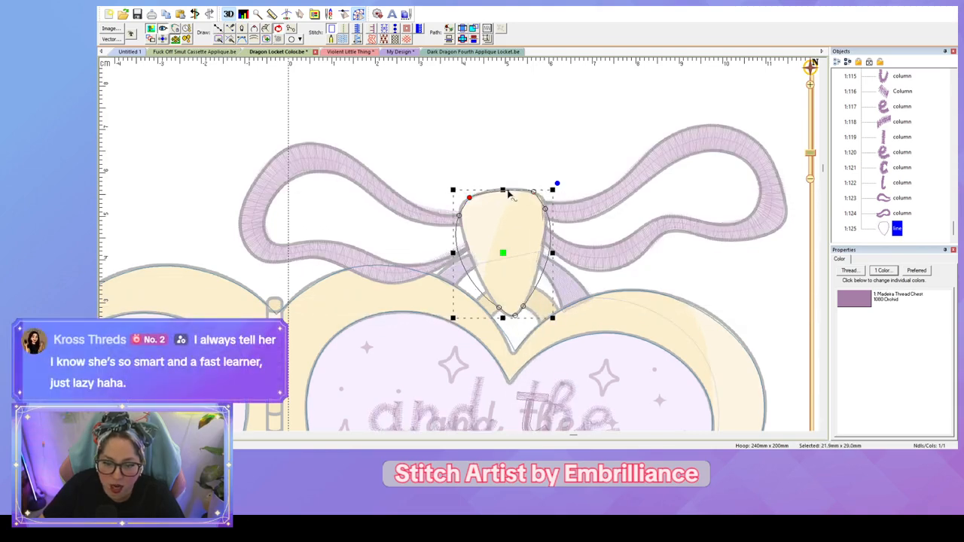
Step: Adjust the curve handles on the knot outline's top edge, upper right corner and right side to match the artwork
{"action": "left_click", "coordinate": [471, 202]}
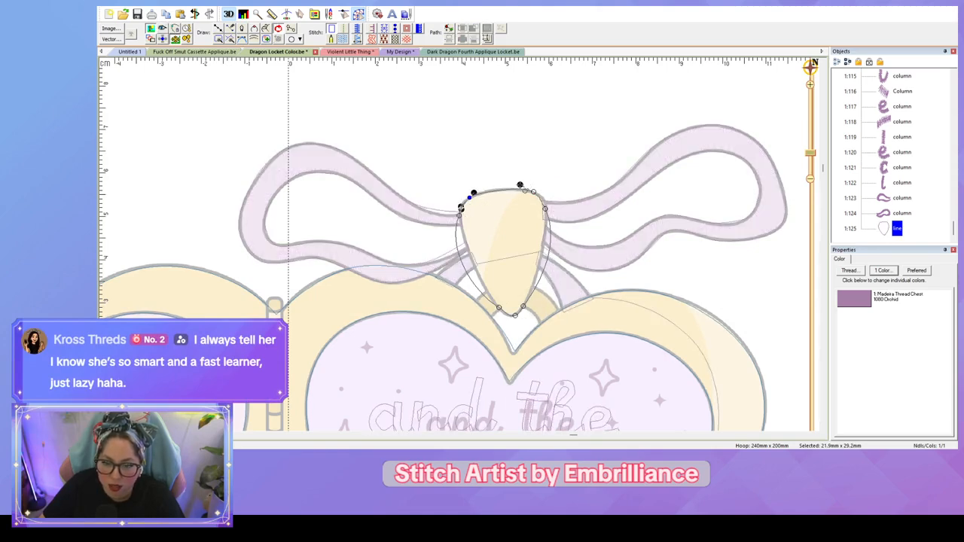
{"action": "left_click", "coordinate": [541, 201]}
{"action": "left_click_drag", "start_coordinate": [541, 201], "coordinate": [545, 201]}
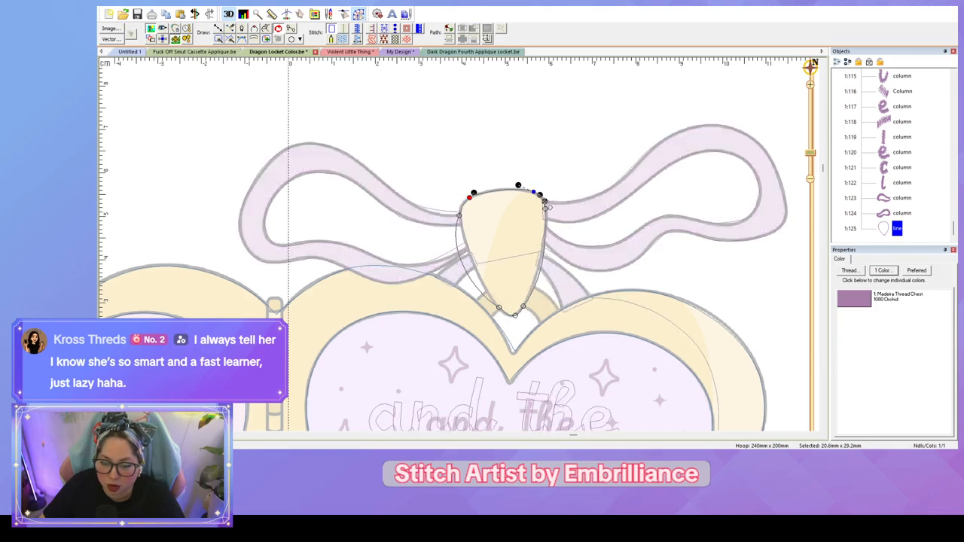
{"action": "left_click", "coordinate": [545, 209]}
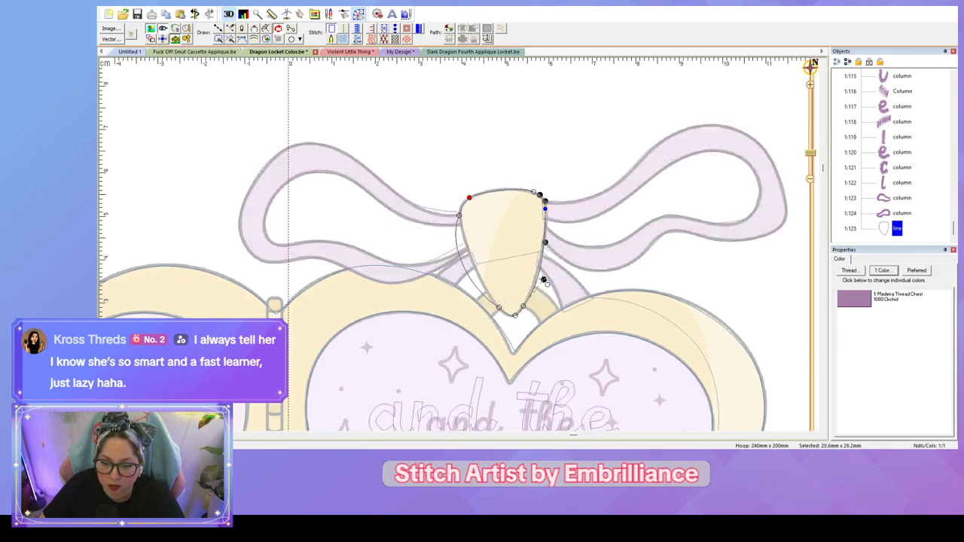
Step: Reshape the knot outline's left side down to the tip, and refine its upper corners to follow the artwork
{"action": "left_click", "coordinate": [504, 311]}
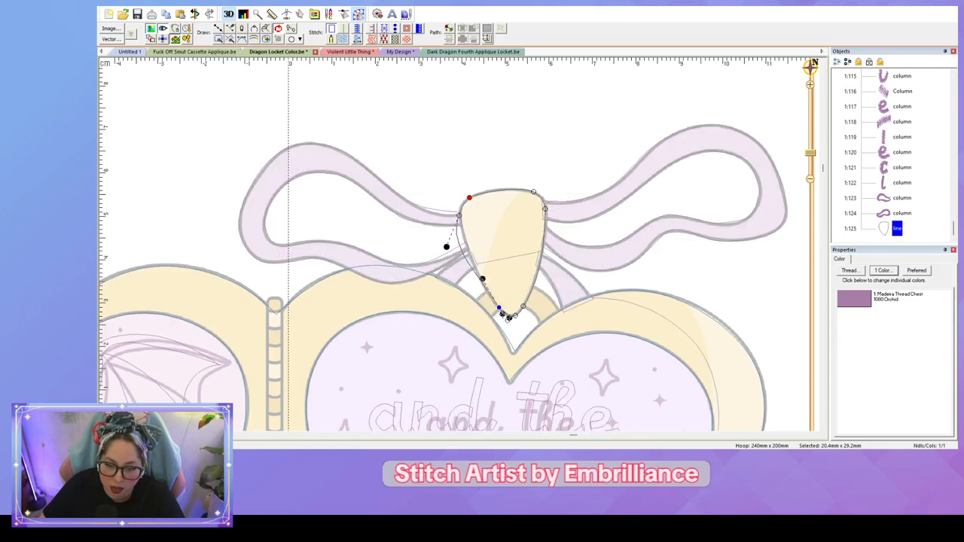
{"action": "left_click_drag", "start_coordinate": [470, 290], "coordinate": [482, 282]}
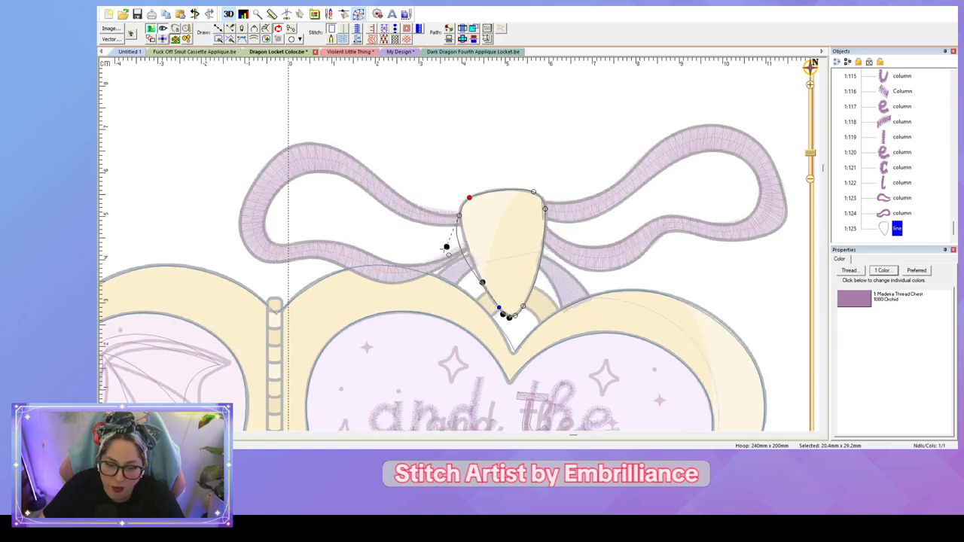
{"action": "left_click", "coordinate": [468, 200]}
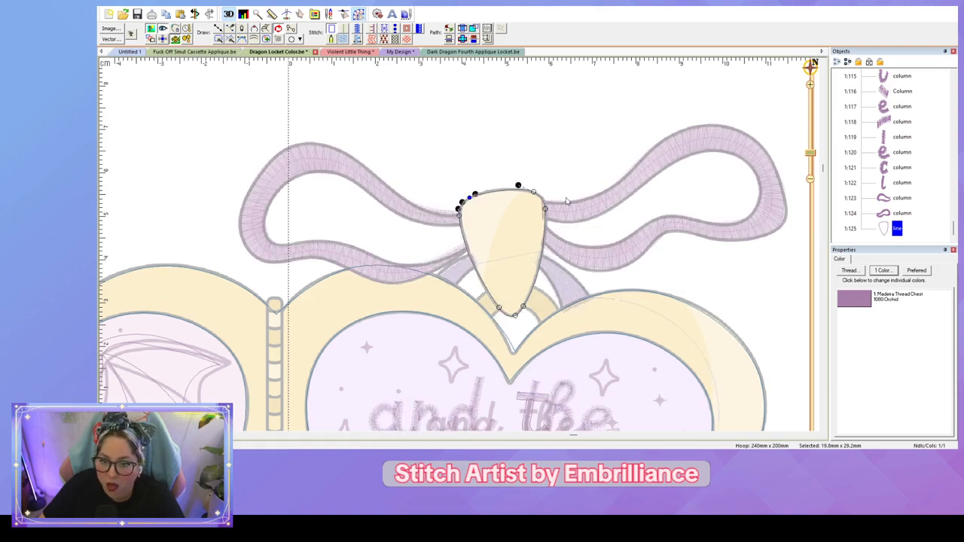
{"action": "left_click", "coordinate": [534, 195]}
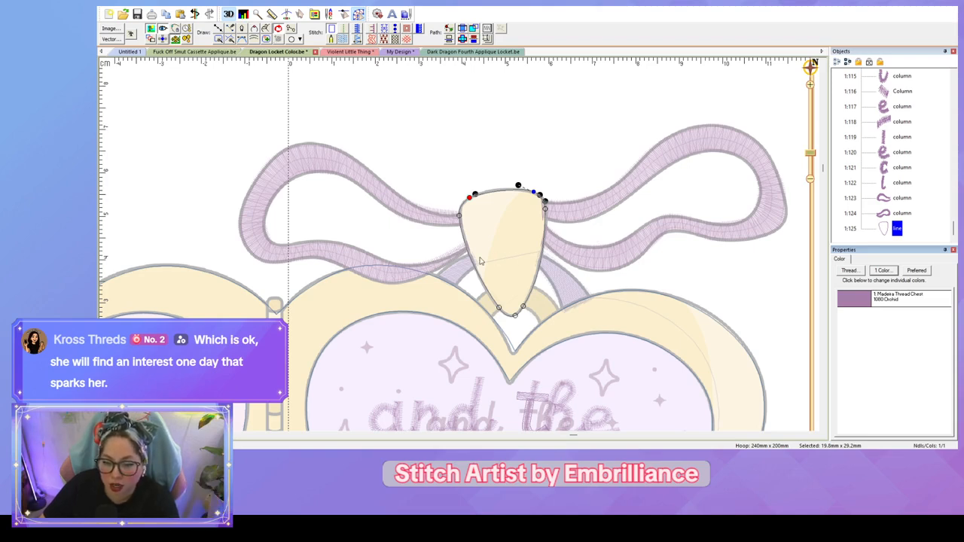
Step: Set the knot outline's thread to 1023 Lemon Yellow, and convert it to a fill with its stitching start at the bottom tip
{"action": "key", "text": "ctrl+z"}
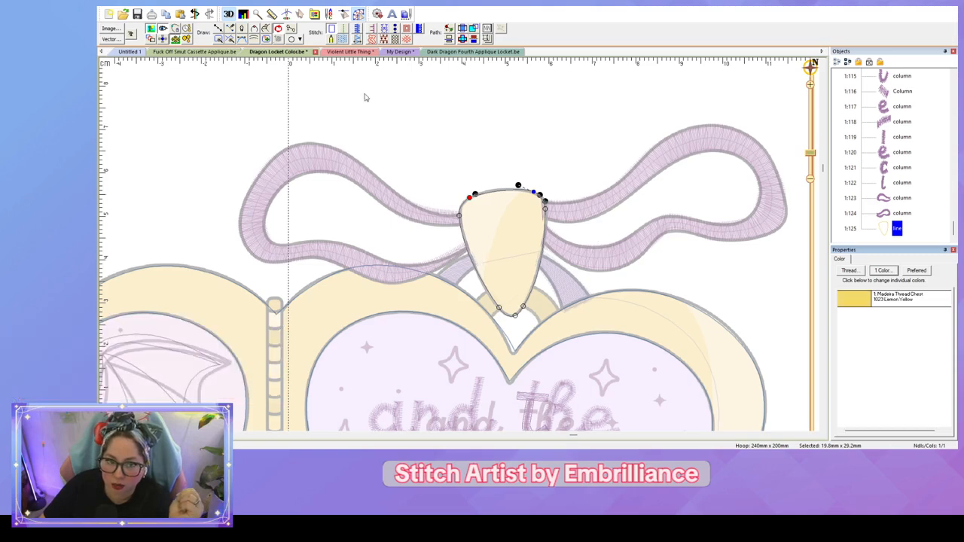
{"action": "left_click", "coordinate": [343, 40]}
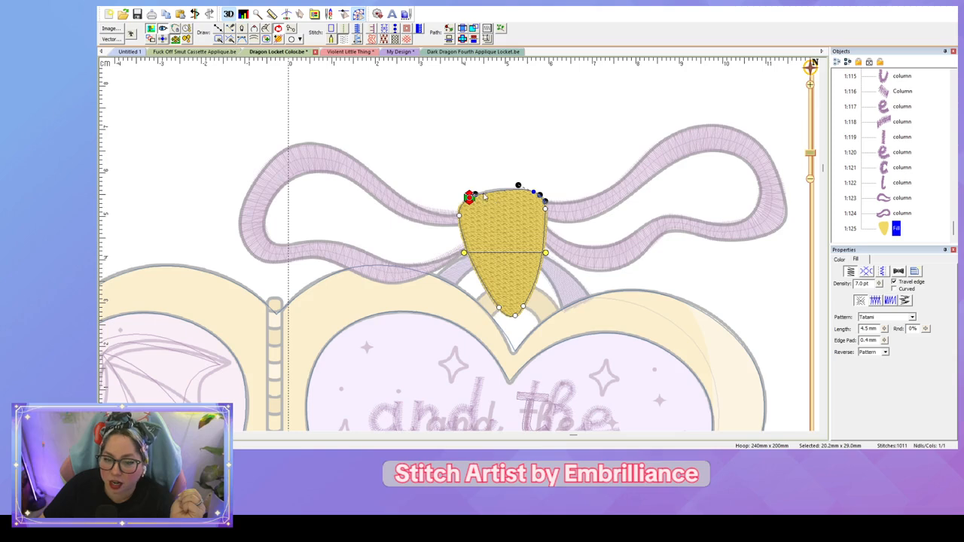
{"action": "left_click_drag", "start_coordinate": [474, 193], "coordinate": [516, 313]}
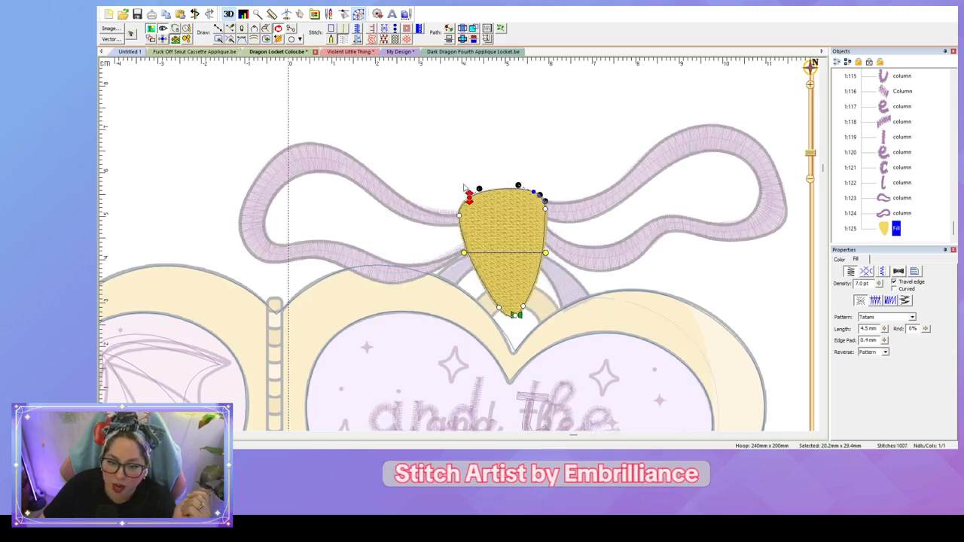
{"action": "left_click_drag", "start_coordinate": [468, 198], "coordinate": [506, 183]}
{"action": "left_click", "coordinate": [550, 153]}
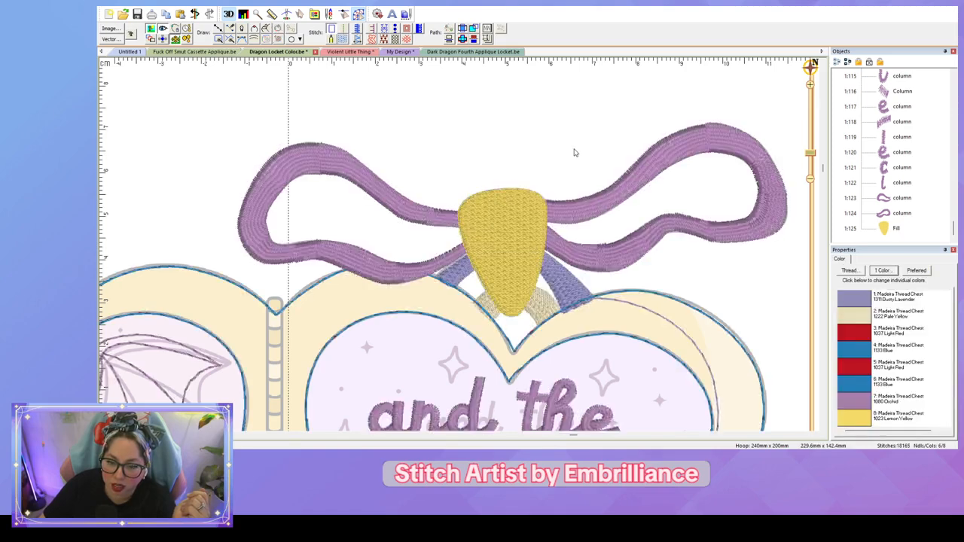
{"action": "scroll", "coordinate": [575, 152], "scroll_direction": "down", "scroll_amount": 5}
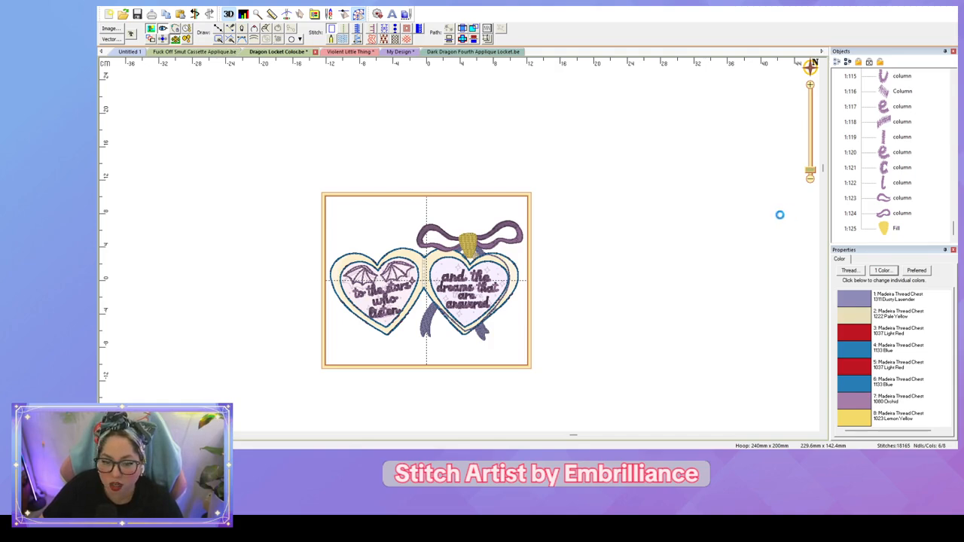
Step: After the left loop in the stitch order, draw an open line about 19 × 14 mm over the knot's top to the right loop
{"action": "left_click", "coordinate": [892, 198]}
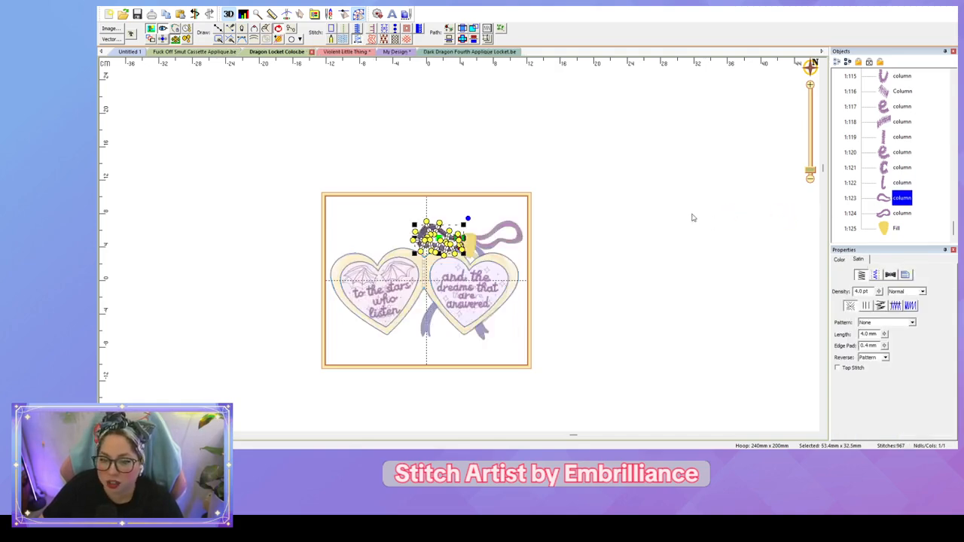
{"action": "scroll", "coordinate": [692, 218], "scroll_direction": "up", "scroll_amount": 5}
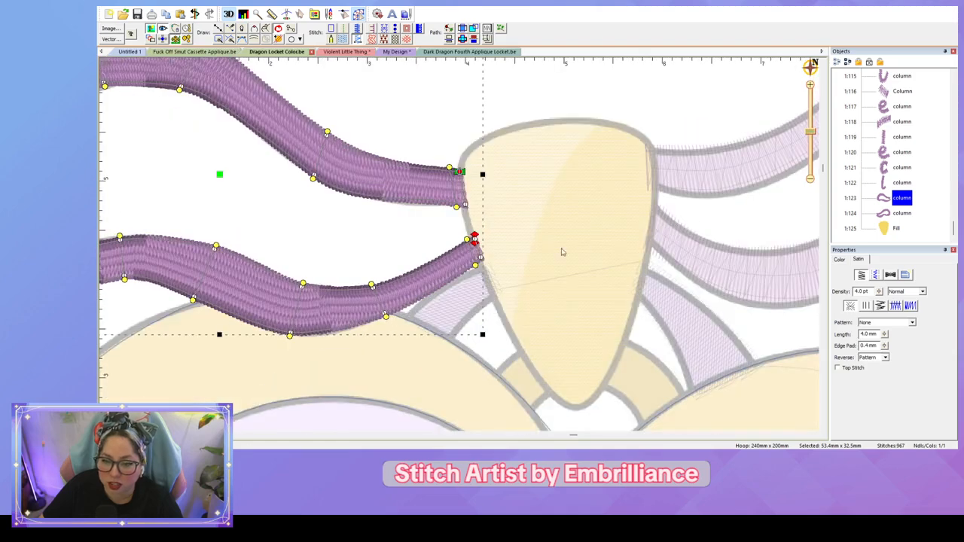
{"action": "key", "text": "l"}
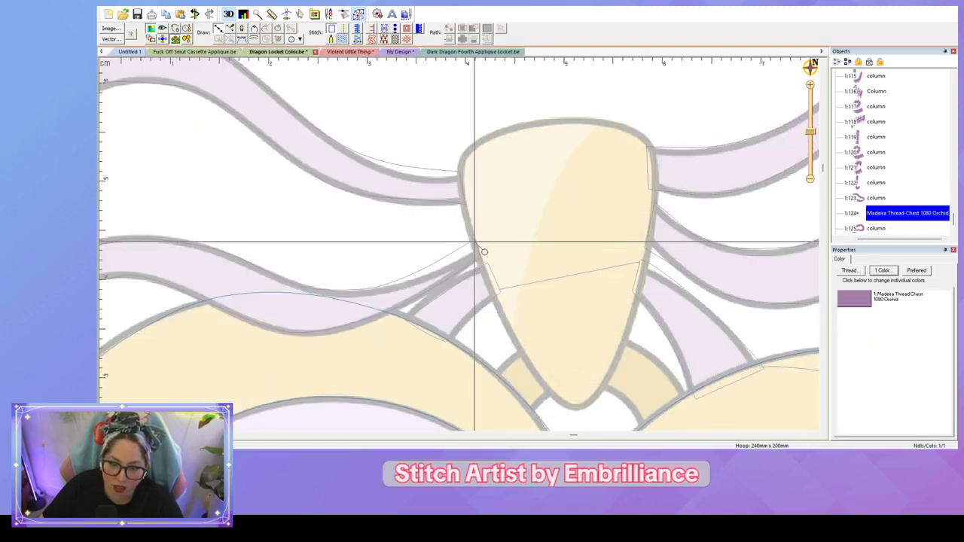
{"action": "left_click", "coordinate": [474, 239]}
{"action": "left_click", "coordinate": [462, 189]}
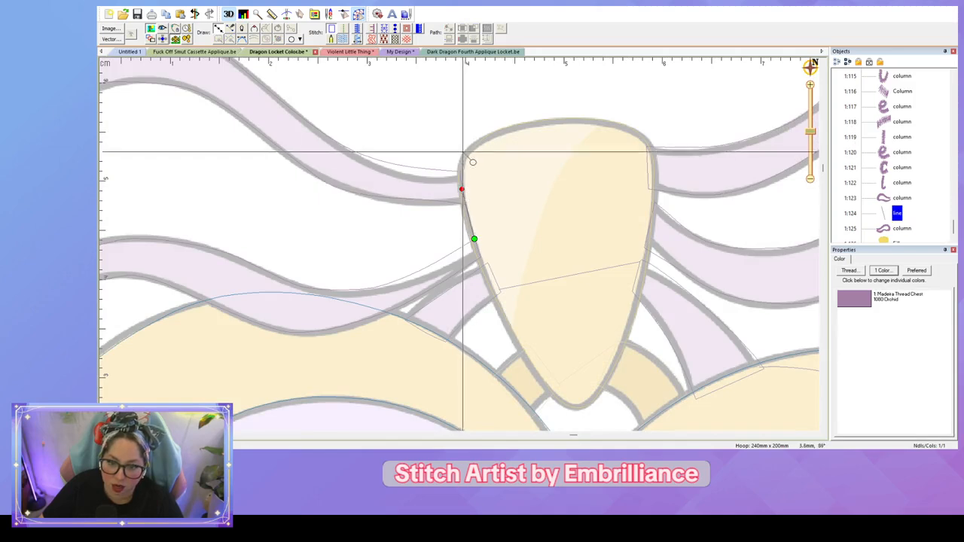
{"action": "left_click", "coordinate": [481, 140]}
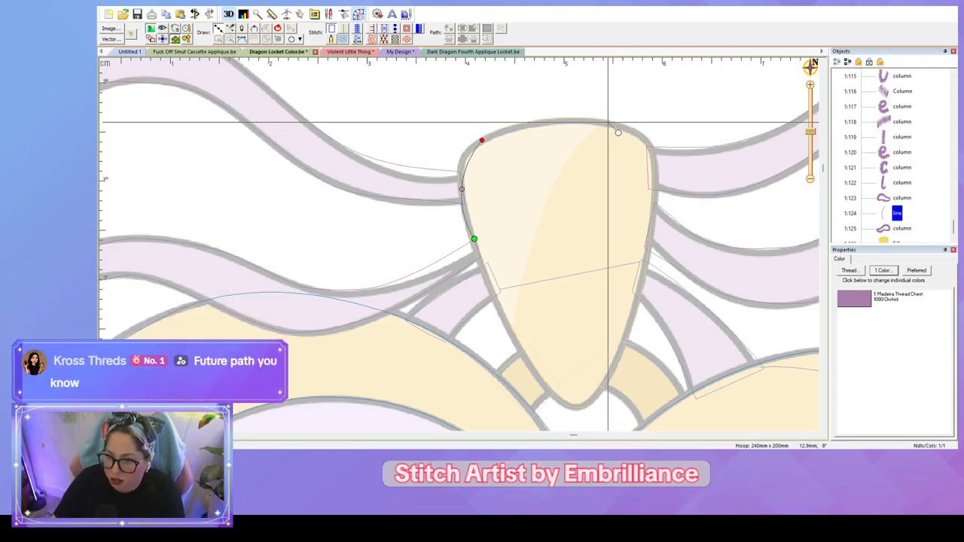
{"action": "left_click", "coordinate": [637, 133]}
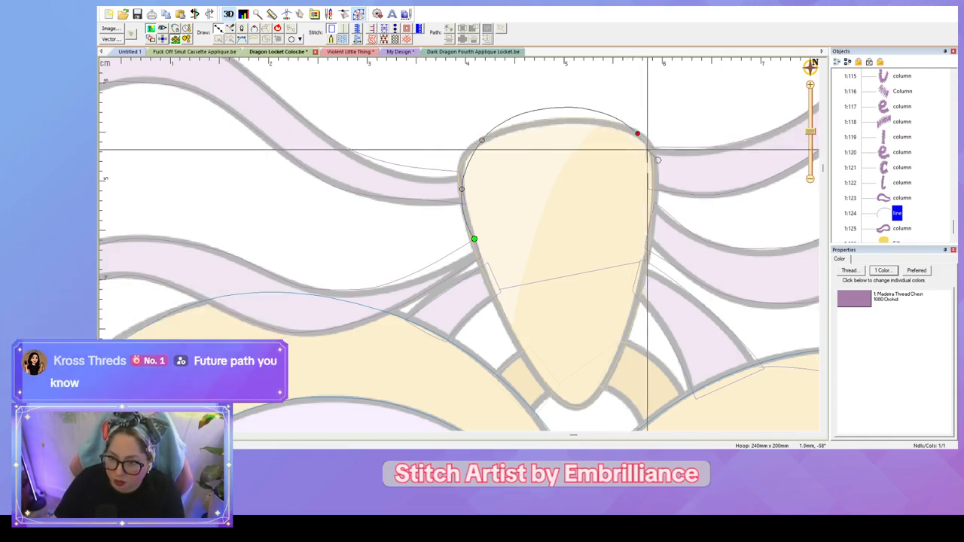
{"action": "left_click", "coordinate": [649, 188]}
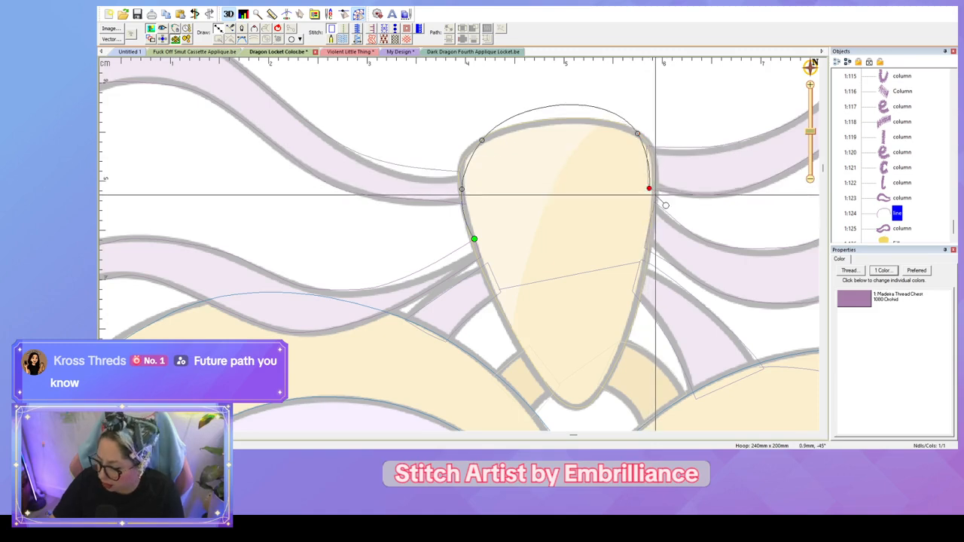
{"action": "key", "text": "Return"}
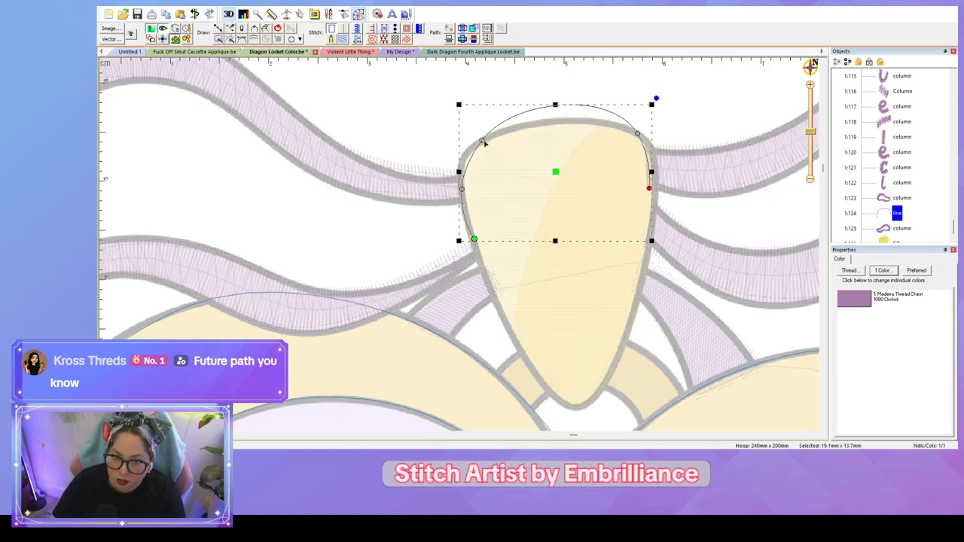
Step: Adjust the connecting line's curve handles along the knot's upper left corner and top edge so it stays inside the knot
{"action": "left_click", "coordinate": [482, 140]}
{"action": "left_click_drag", "start_coordinate": [512, 100], "coordinate": [524, 121]}
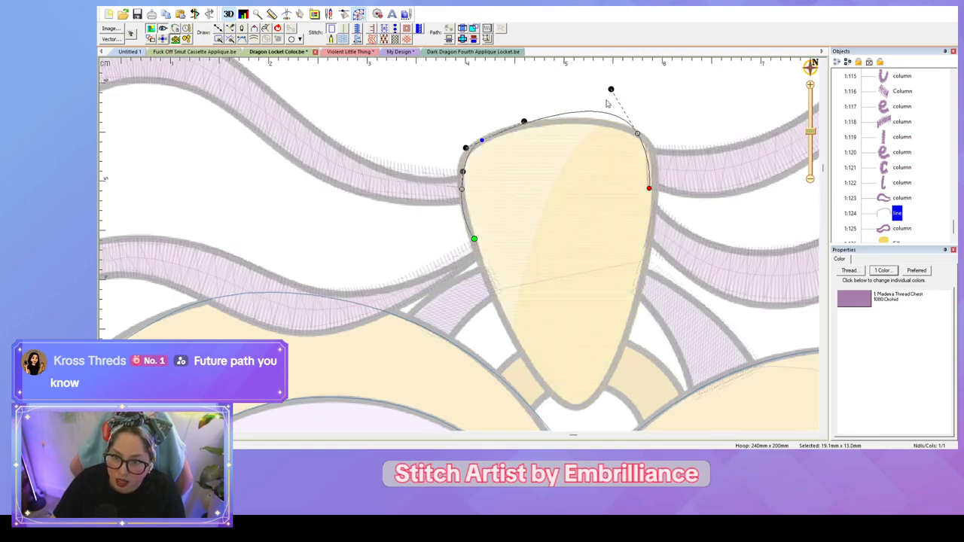
{"action": "left_click_drag", "start_coordinate": [611, 90], "coordinate": [603, 114]}
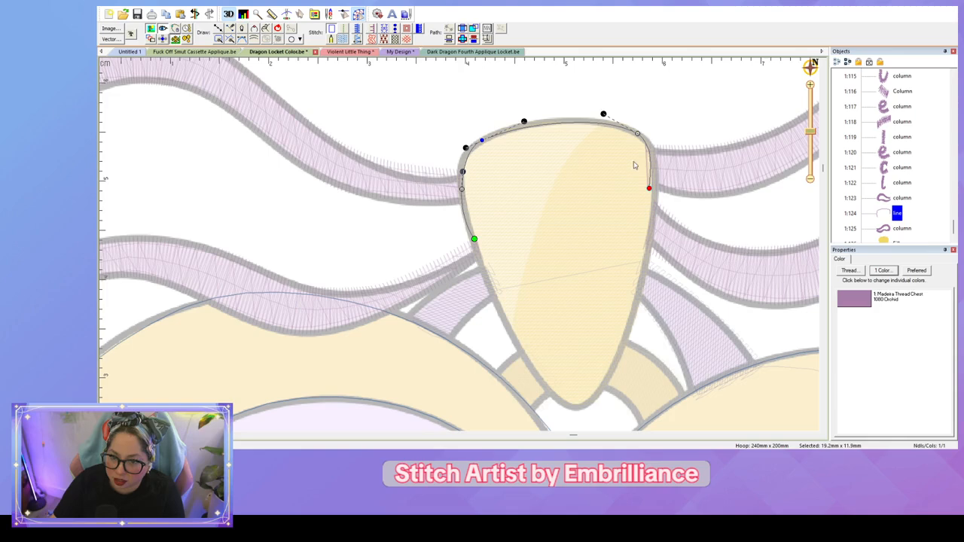
{"action": "left_click_drag", "start_coordinate": [463, 173], "coordinate": [459, 169]}
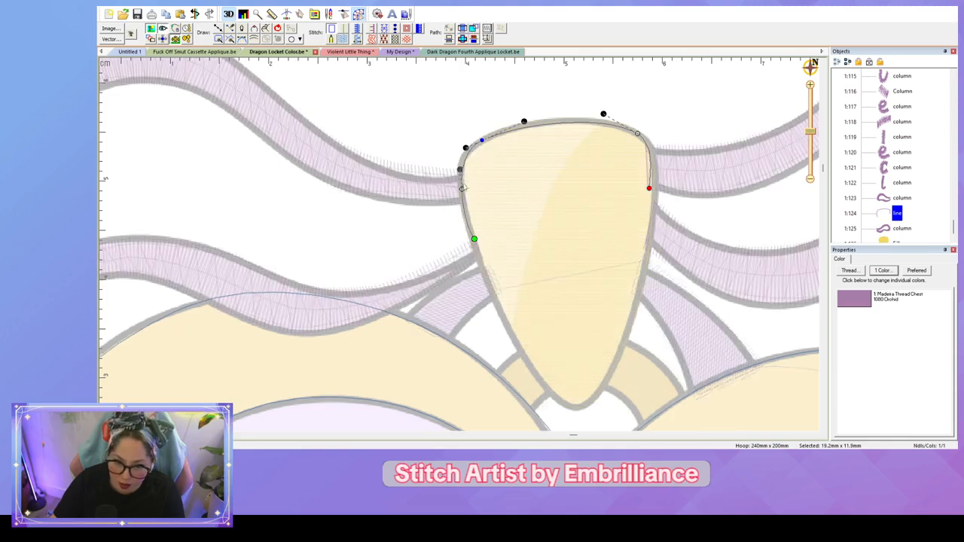
{"action": "left_click", "coordinate": [473, 238]}
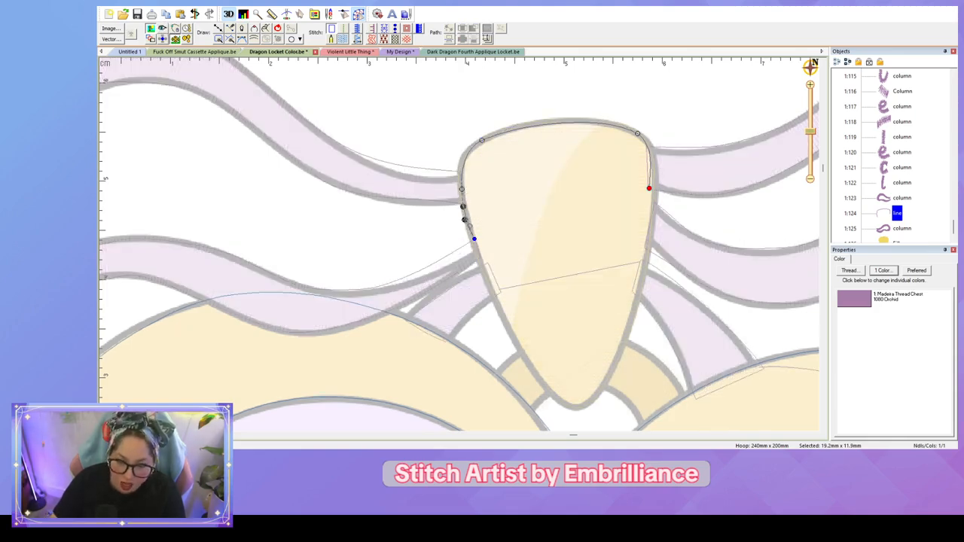
Step: Convert the connecting line to a run stitch and apply the Normal style
{"action": "left_click", "coordinate": [341, 28]}
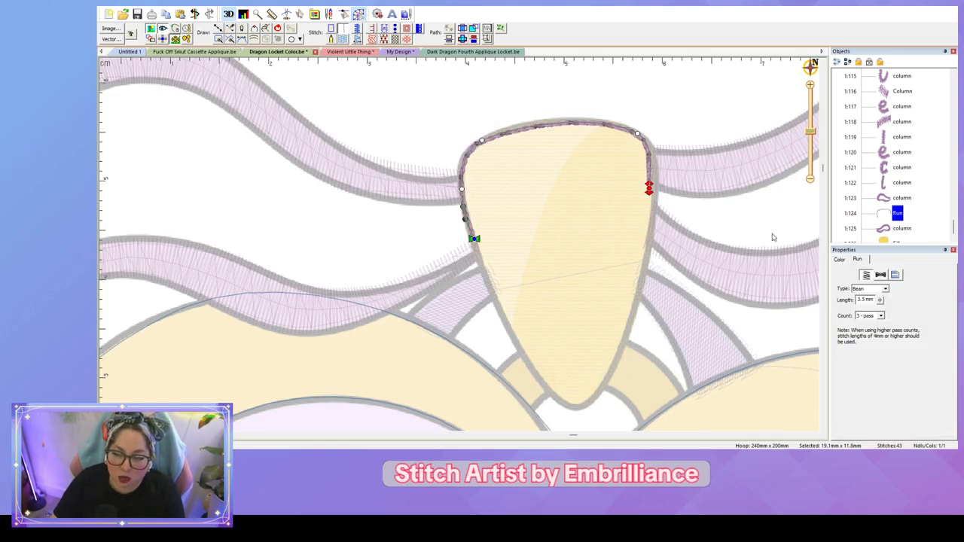
{"action": "left_click", "coordinate": [895, 275]}
{"action": "left_click", "coordinate": [866, 306]}
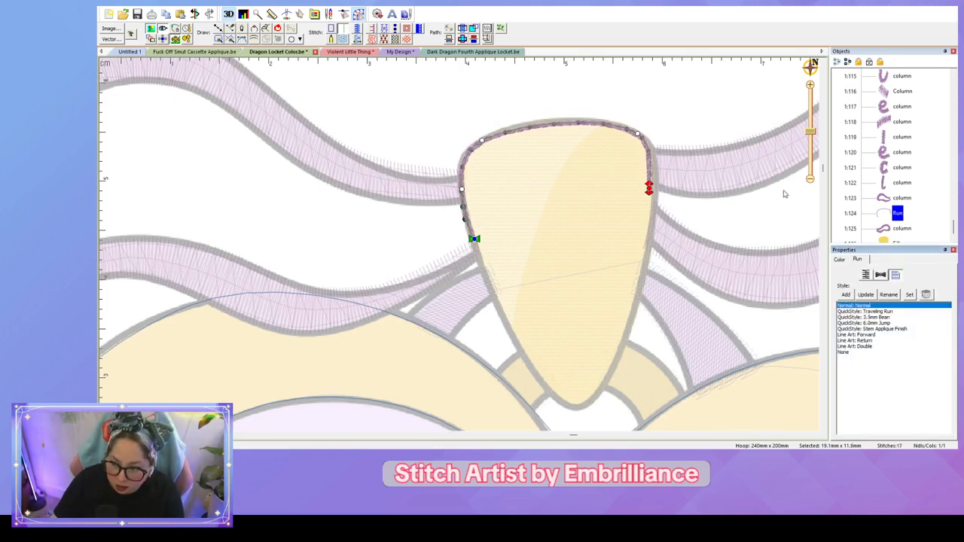
Step: Move the right loop column's start point to the connecting run's end and its stop point to the lower ribbon end beside the knot
{"action": "left_click", "coordinate": [891, 230]}
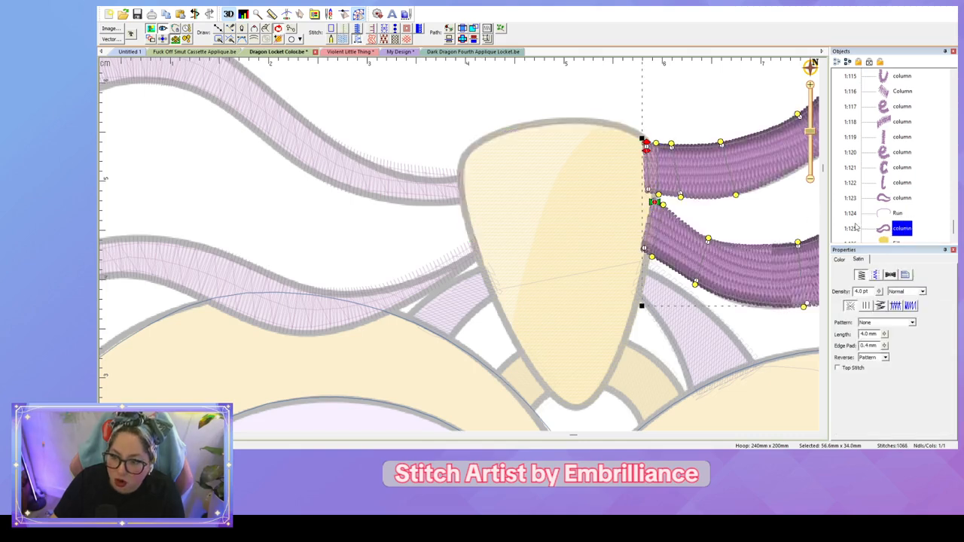
{"action": "left_click_drag", "start_coordinate": [657, 203], "coordinate": [648, 189]}
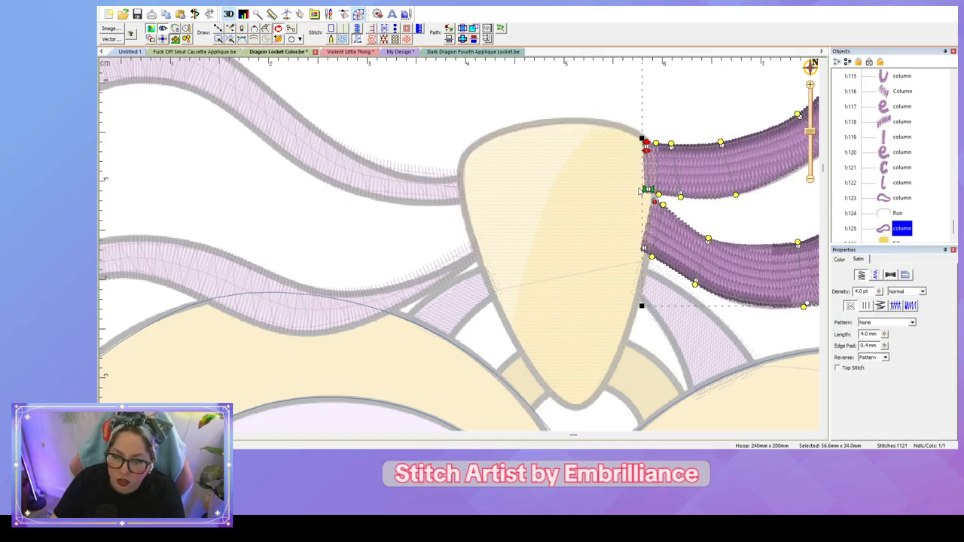
{"action": "left_click_drag", "start_coordinate": [646, 147], "coordinate": [647, 164]}
{"action": "left_click_drag", "start_coordinate": [620, 197], "coordinate": [599, 241]}
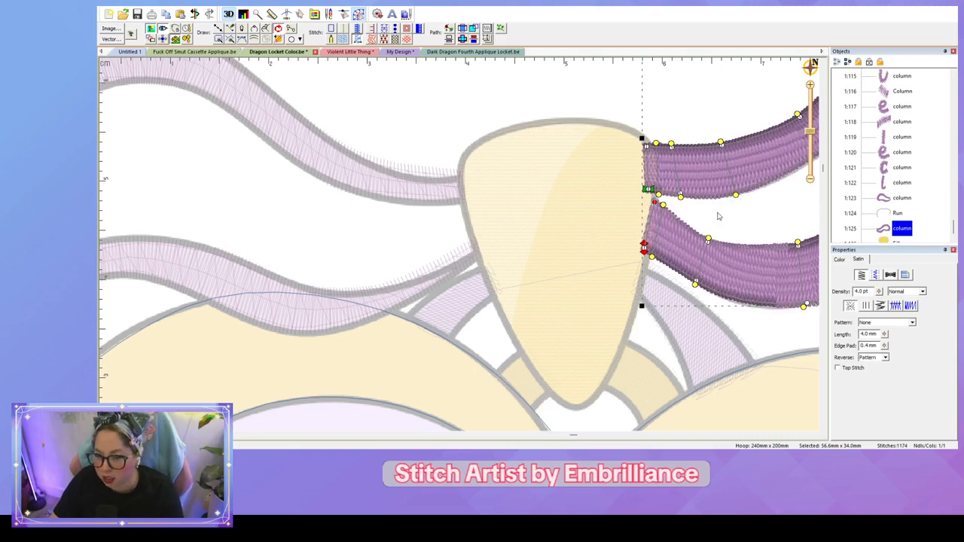
{"action": "left_click", "coordinate": [763, 220]}
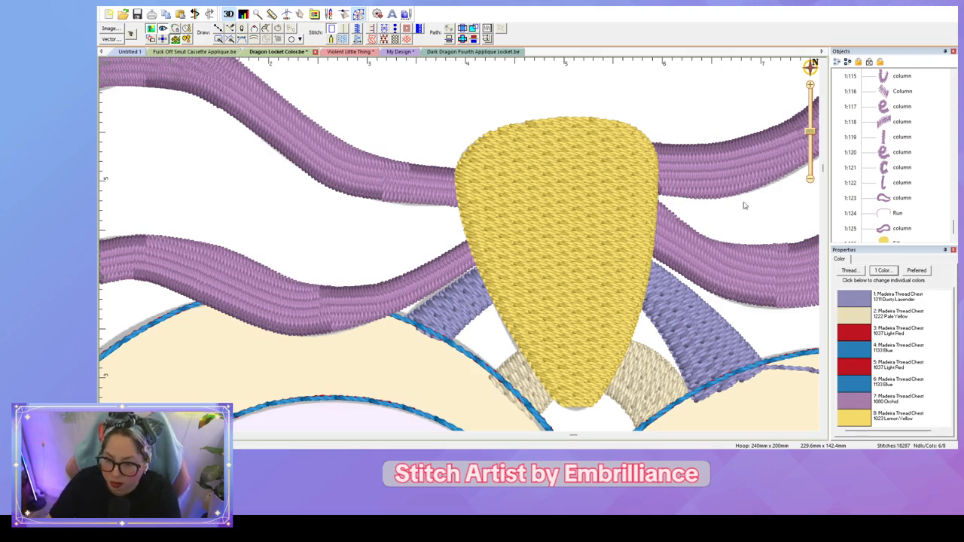
Step: Nudge the right loop's outer edge slightly upward at its highest bend, and deselect the column
{"action": "scroll", "coordinate": [700, 129], "scroll_direction": "down", "scroll_amount": 3}
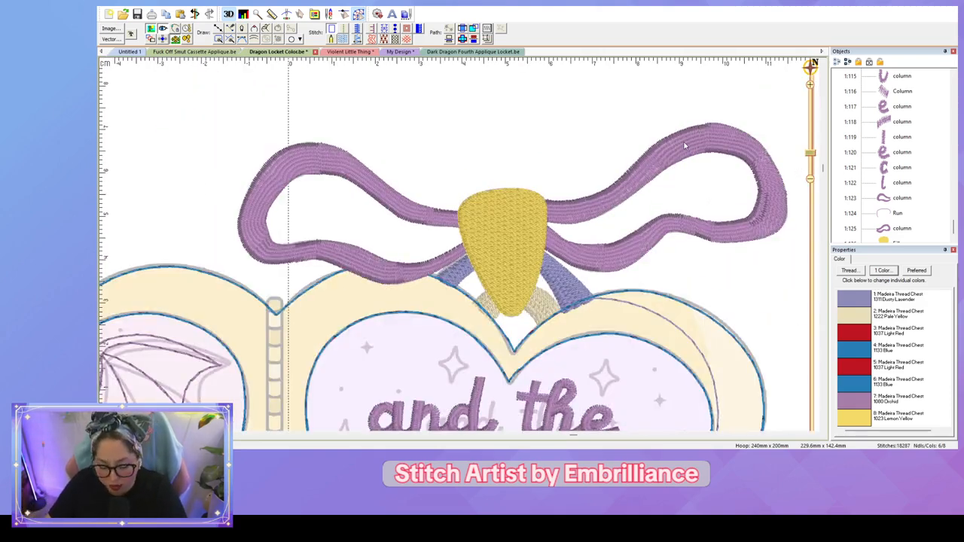
{"action": "left_click", "coordinate": [670, 222]}
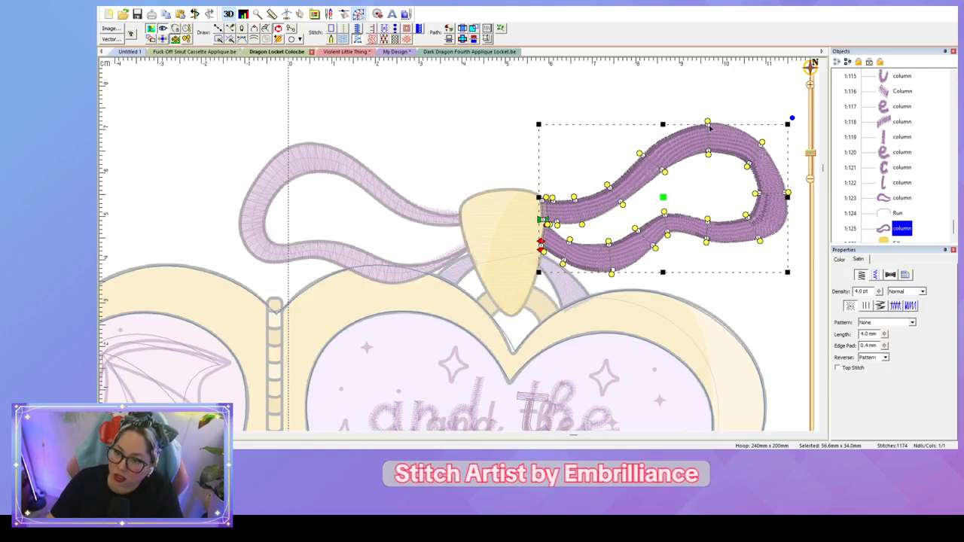
{"action": "left_click_drag", "start_coordinate": [708, 126], "coordinate": [708, 125]}
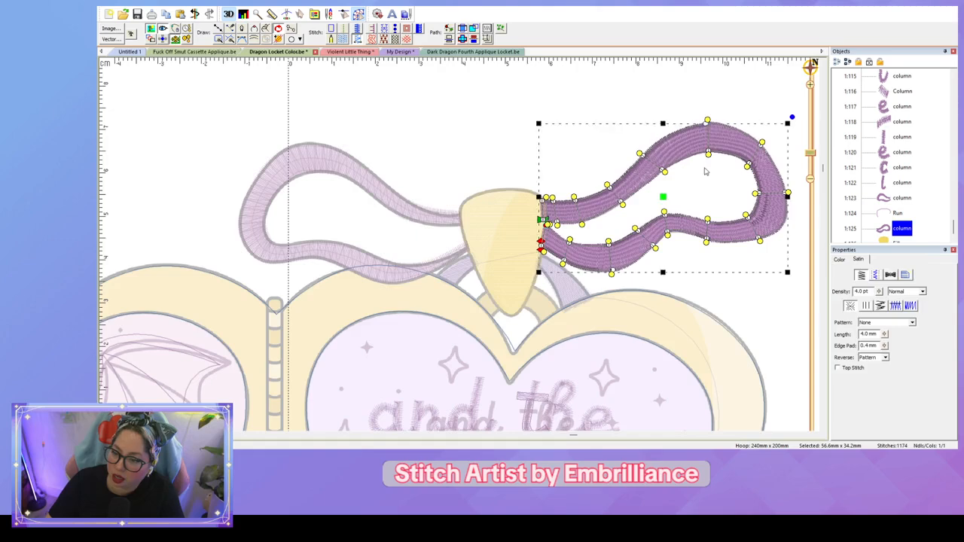
{"action": "left_click", "coordinate": [705, 181]}
{"action": "scroll", "coordinate": [705, 188], "scroll_direction": "down", "scroll_amount": 4}
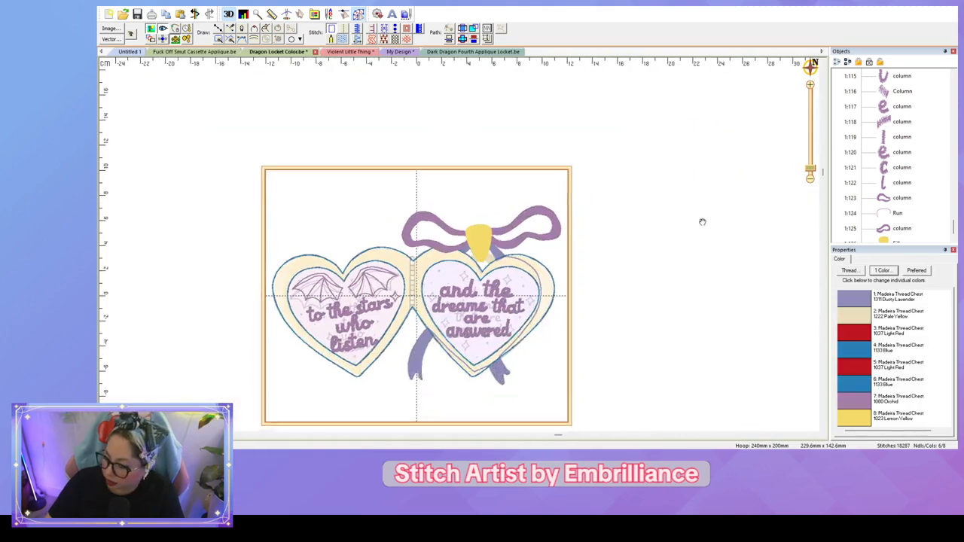
Step: Hide the background artwork to show only the stitches of the whole locket design
{"action": "scroll", "coordinate": [733, 204], "scroll_direction": "down", "scroll_amount": 1}
{"action": "scroll", "coordinate": [731, 235], "scroll_direction": "down", "scroll_amount": 1}
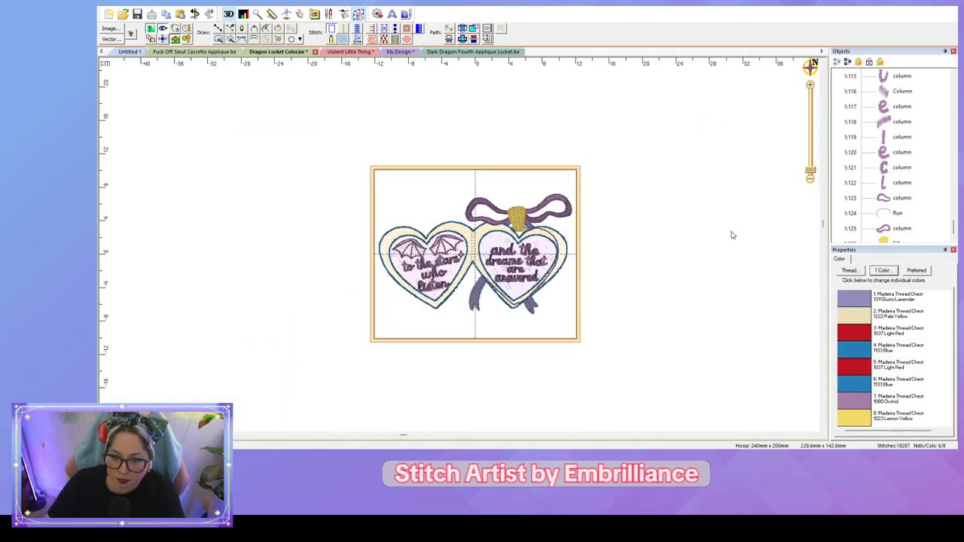
{"action": "scroll", "coordinate": [731, 235], "scroll_direction": "up", "scroll_amount": 1}
{"action": "scroll", "coordinate": [731, 235], "scroll_direction": "down", "scroll_amount": 1}
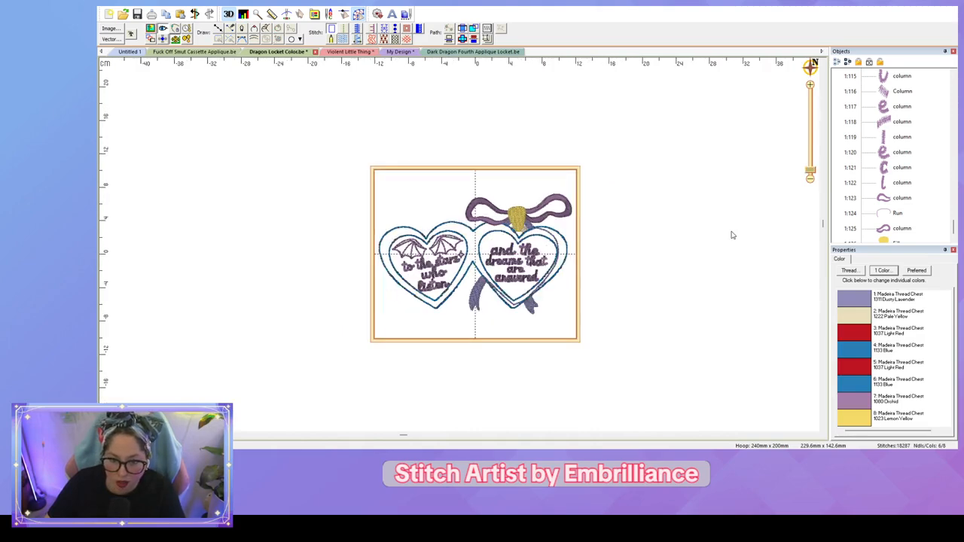
{"action": "scroll", "coordinate": [731, 235], "scroll_direction": "up", "scroll_amount": 2}
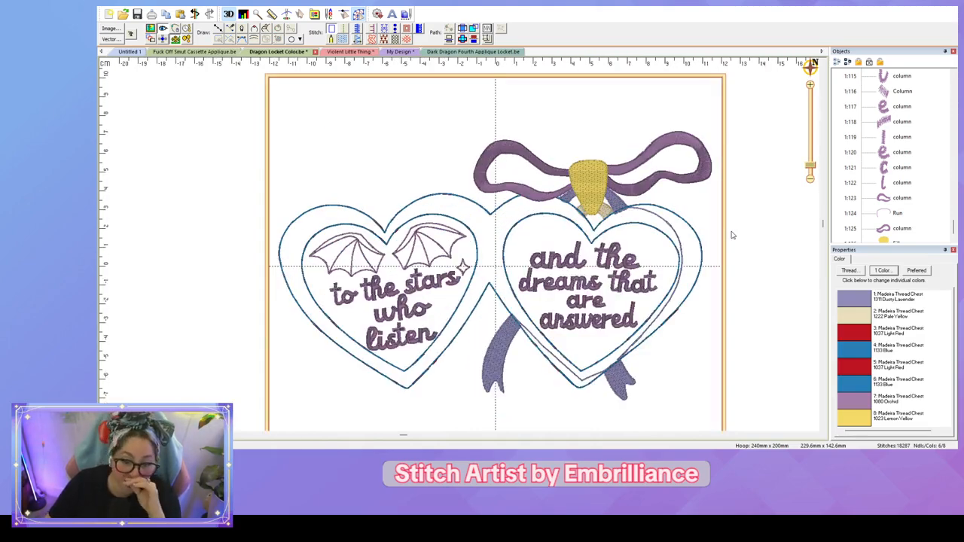
Step: Duplicate the star beside the word "stars", order the copy after the left heart's lettering, and place it left of "who"
{"action": "left_click", "coordinate": [465, 268]}
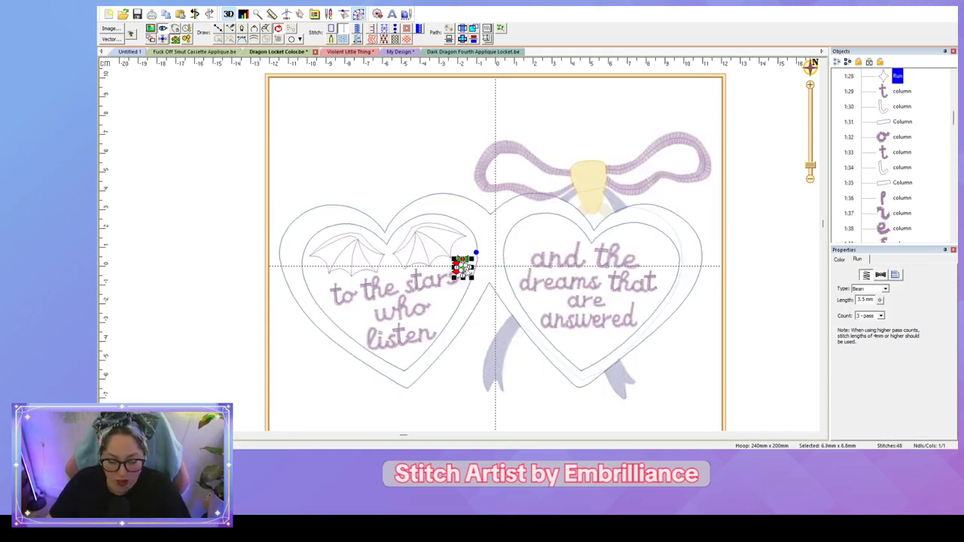
{"action": "left_click", "coordinate": [406, 147]}
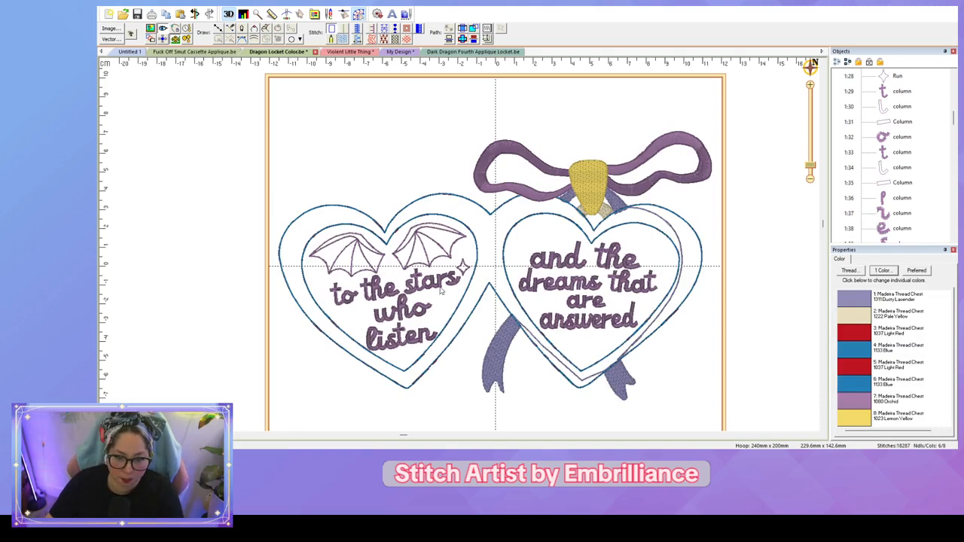
{"action": "left_click", "coordinate": [460, 281]}
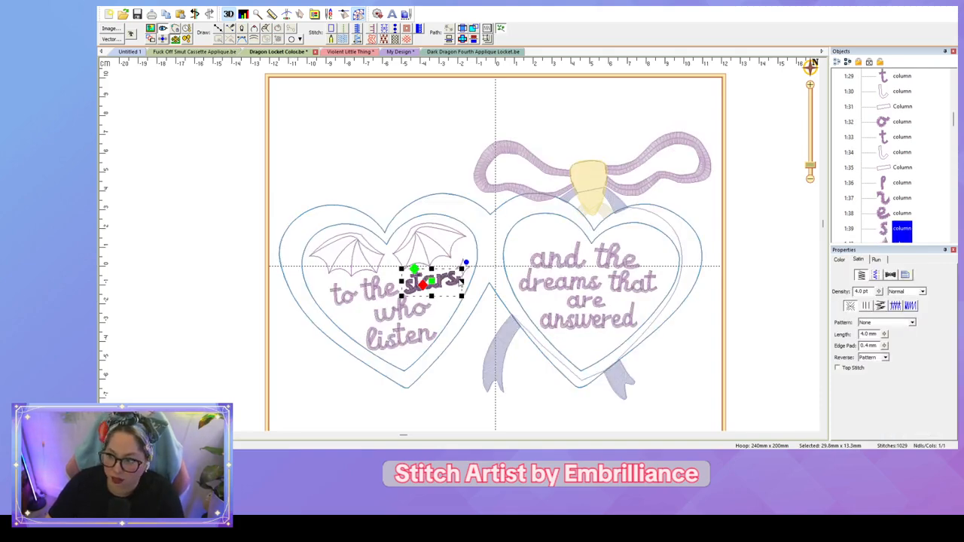
{"action": "left_click", "coordinate": [490, 315]}
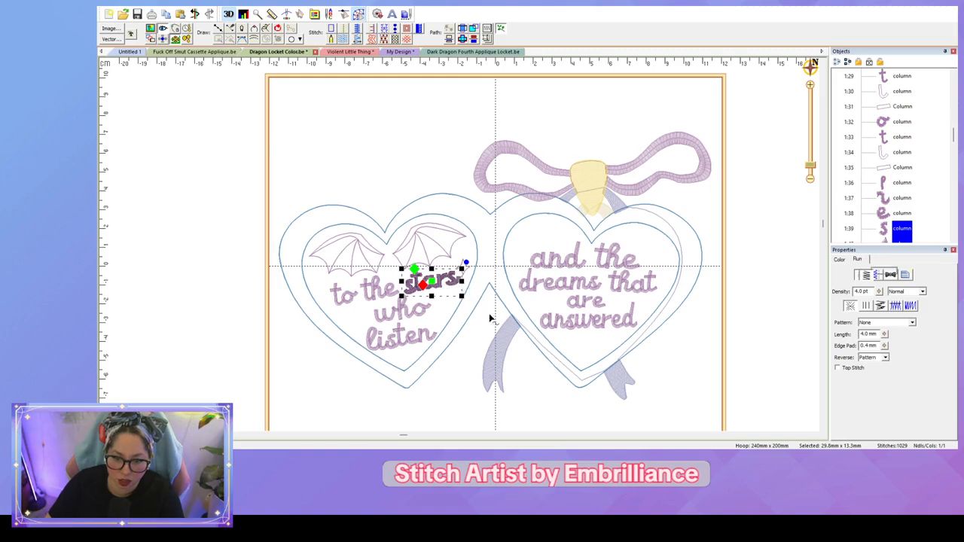
{"action": "left_click", "coordinate": [464, 268]}
{"action": "left_click_drag", "start_coordinate": [463, 268], "coordinate": [357, 317]}
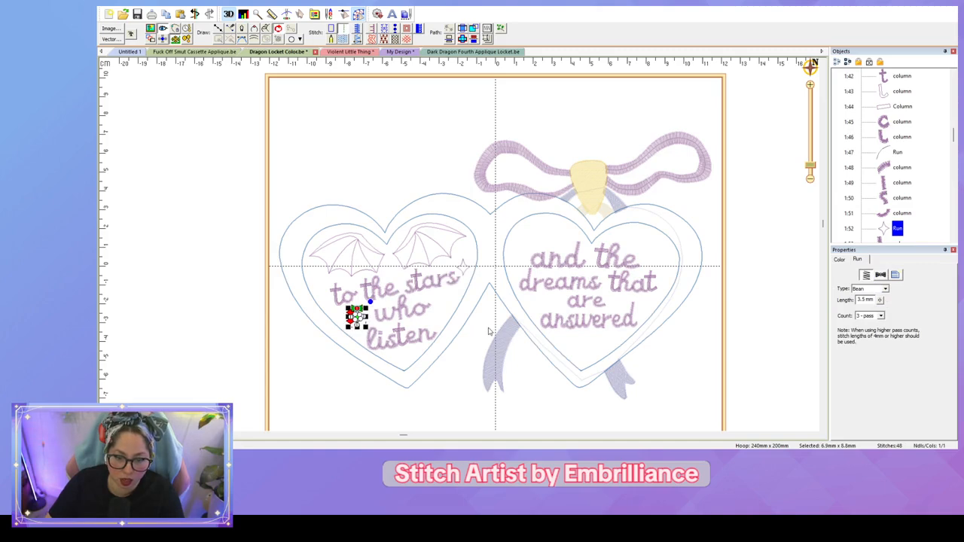
Step: Paste another star copy after the word "who" in the stitch order and place it to the right of "who"
{"action": "left_click", "coordinate": [428, 313]}
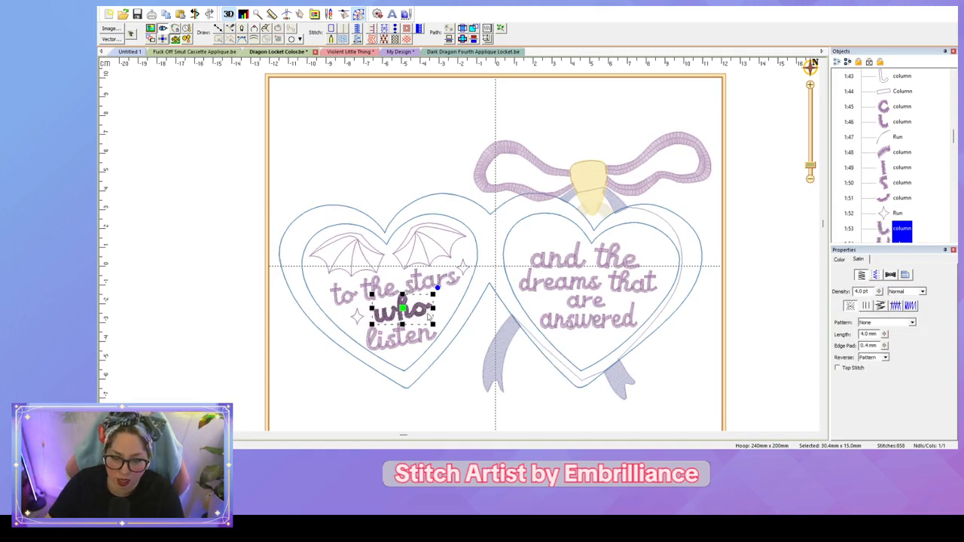
{"action": "left_click", "coordinate": [467, 270]}
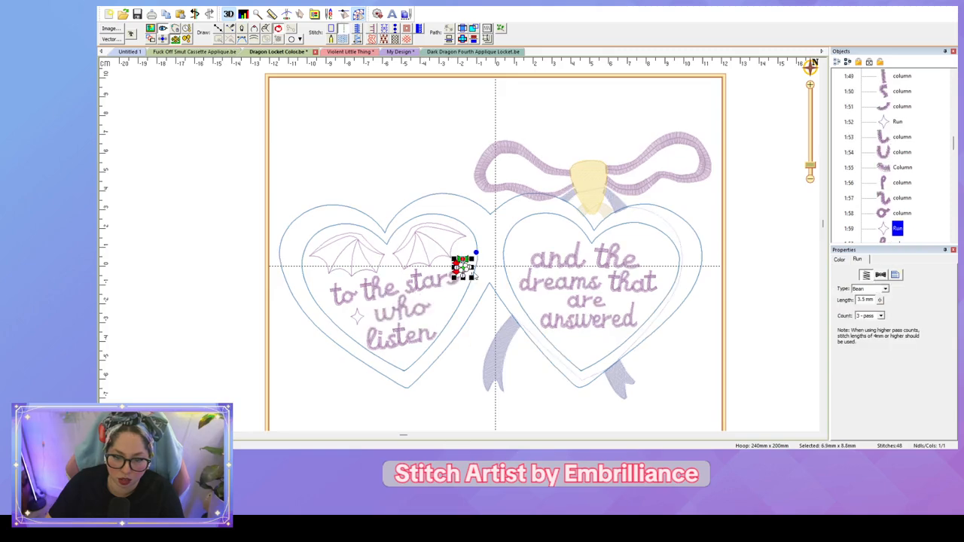
{"action": "scroll", "coordinate": [473, 276], "scroll_direction": "up", "scroll_amount": 3}
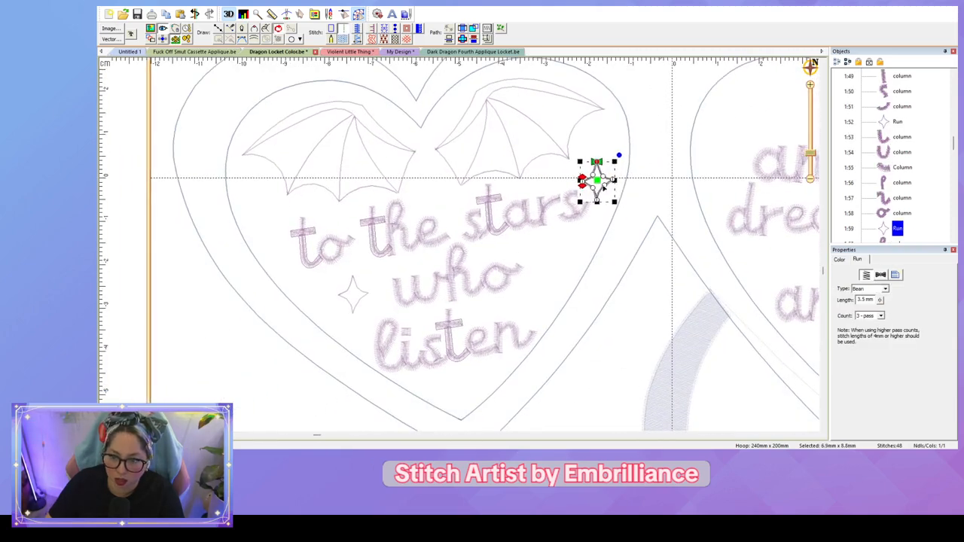
{"action": "left_click_drag", "start_coordinate": [602, 187], "coordinate": [555, 270]}
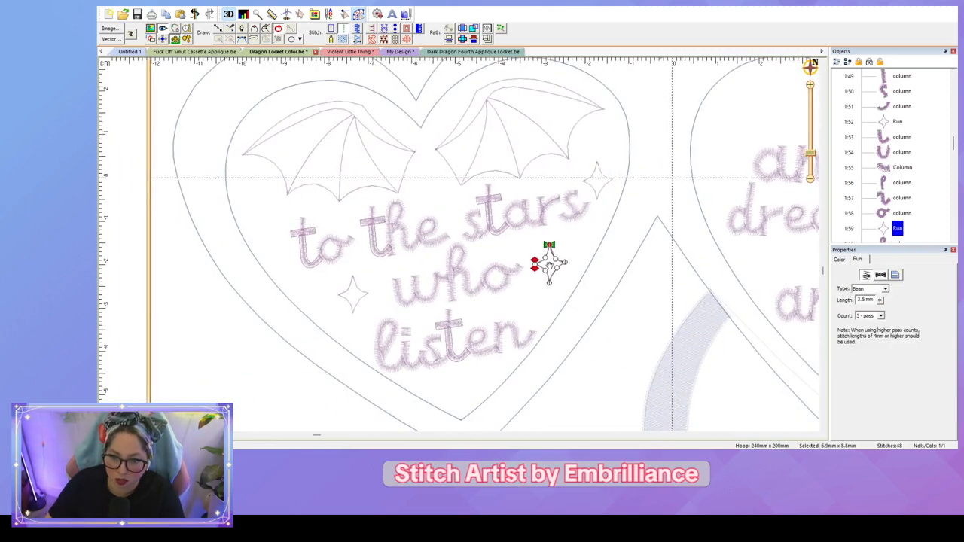
{"action": "left_click", "coordinate": [648, 317]}
{"action": "scroll", "coordinate": [654, 328], "scroll_direction": "down", "scroll_amount": 3}
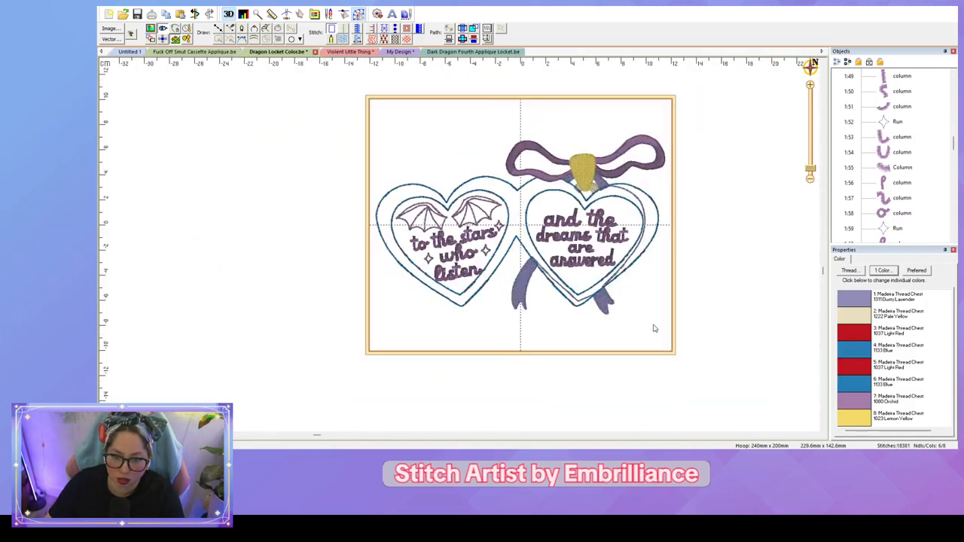
Step: Paste a star copy ahead of "to the" in the stitch order and place it at the upper left of "to"
{"action": "scroll", "coordinate": [654, 328], "scroll_direction": "up", "scroll_amount": 3}
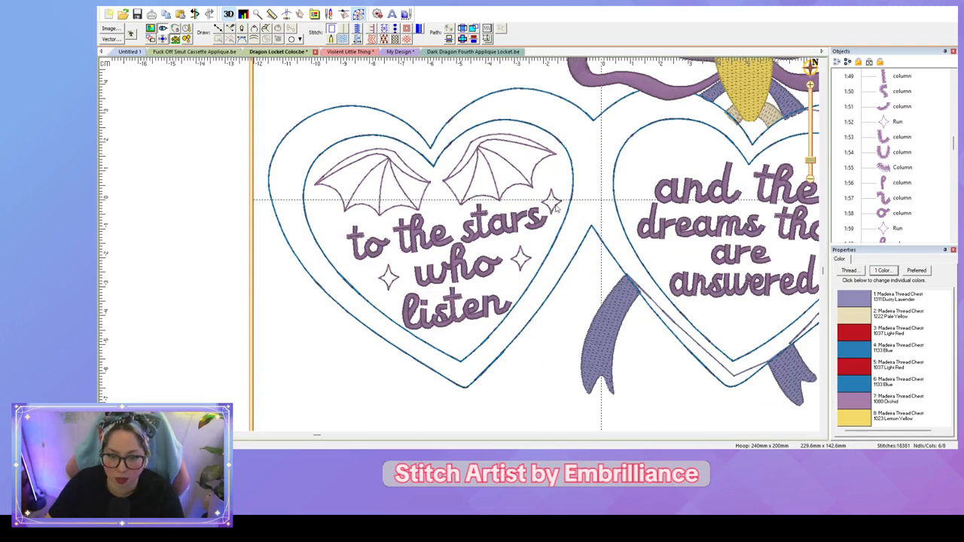
{"action": "left_click", "coordinate": [360, 242]}
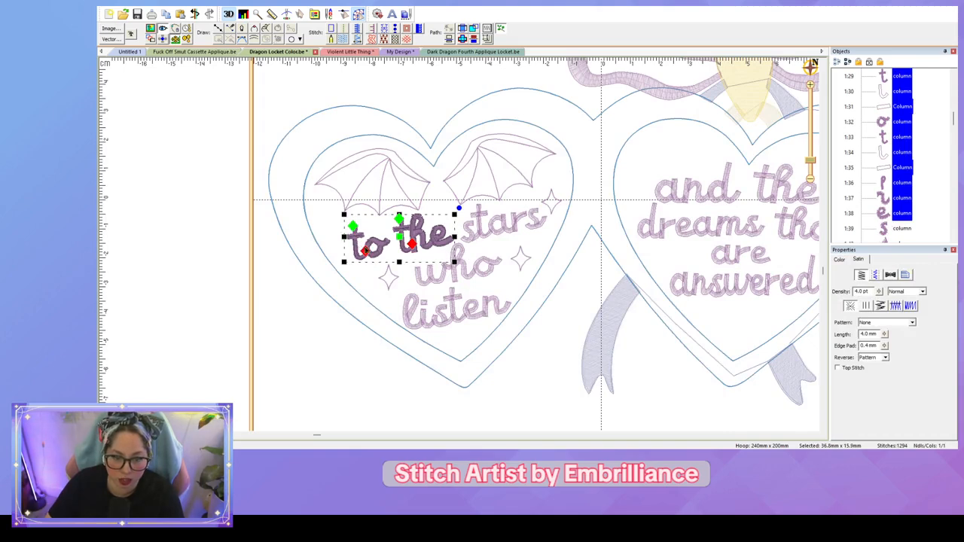
{"action": "left_click", "coordinate": [554, 200]}
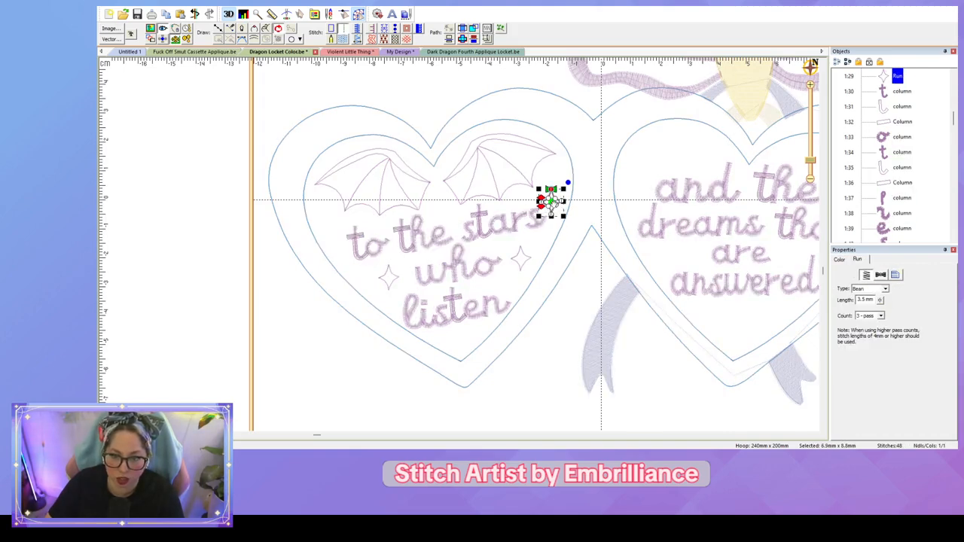
{"action": "left_click_drag", "start_coordinate": [557, 199], "coordinate": [338, 229]}
{"action": "key", "text": "ctrl+z"}
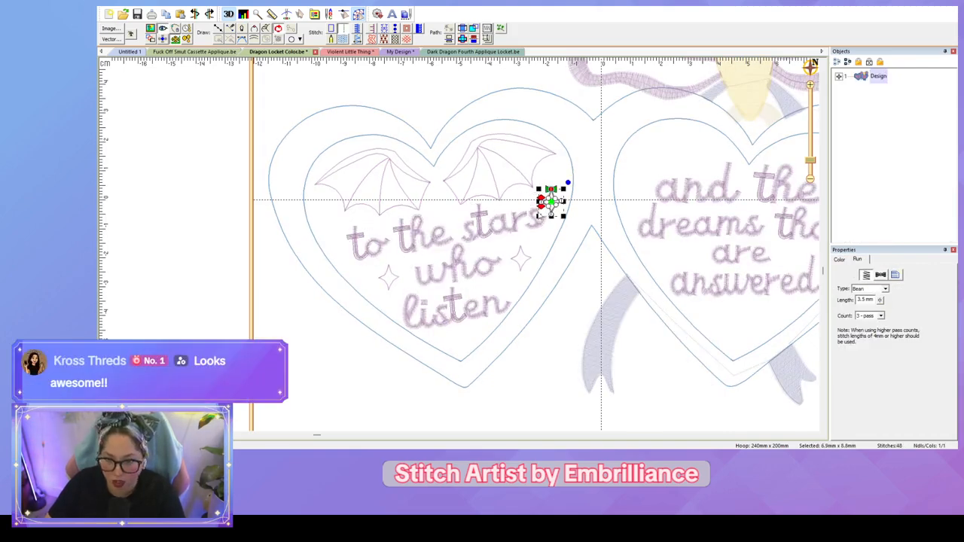
{"action": "left_click_drag", "start_coordinate": [551, 202], "coordinate": [334, 223]}
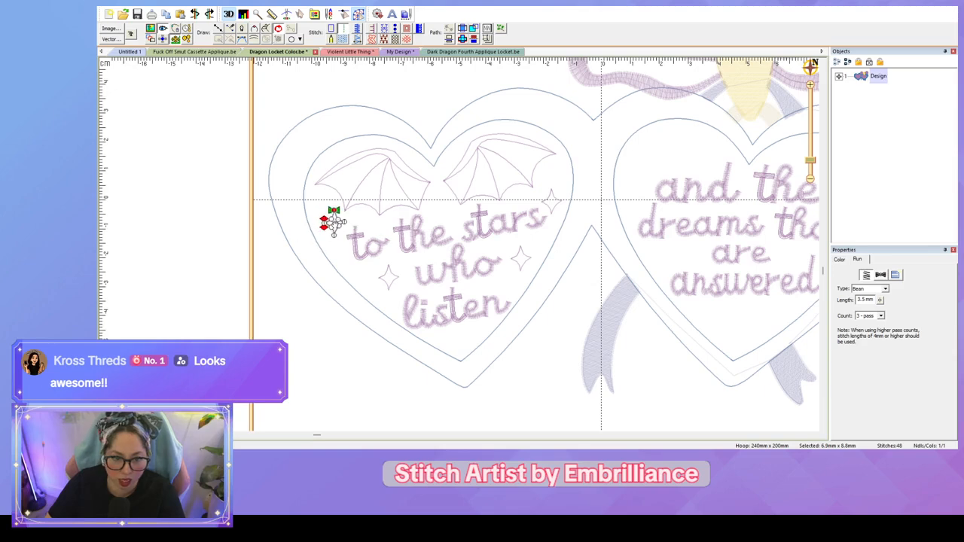
{"action": "left_click", "coordinate": [301, 334]}
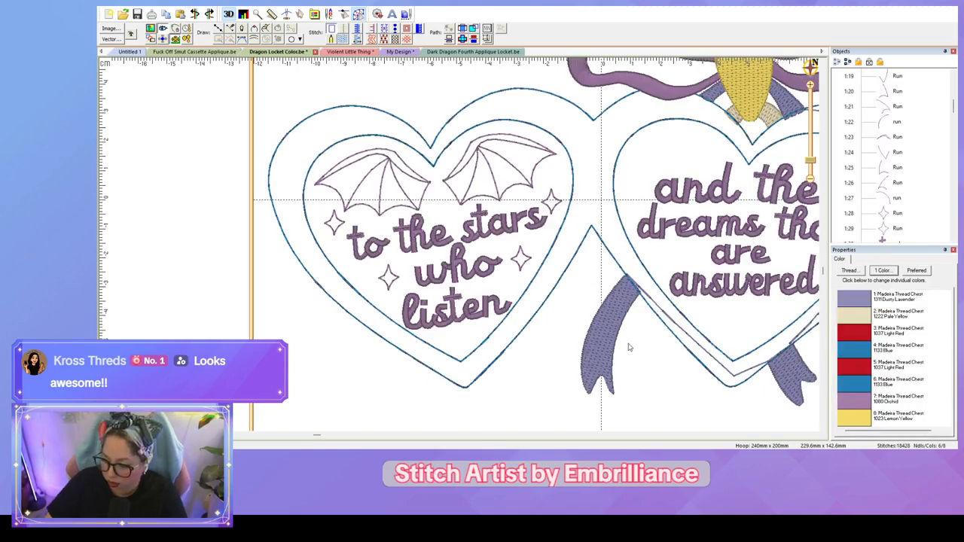
Step: Paste a star copy ahead of "and" in the stitch order and place it at the upper left of "and" in the right heart
{"action": "scroll", "coordinate": [625, 344], "scroll_direction": "down", "scroll_amount": 2}
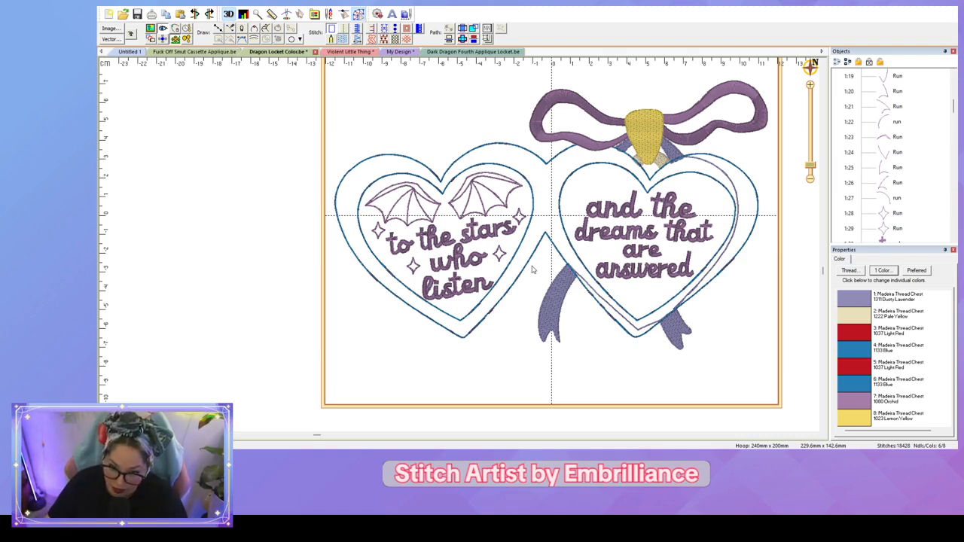
{"action": "scroll", "coordinate": [585, 263], "scroll_direction": "up", "scroll_amount": 2}
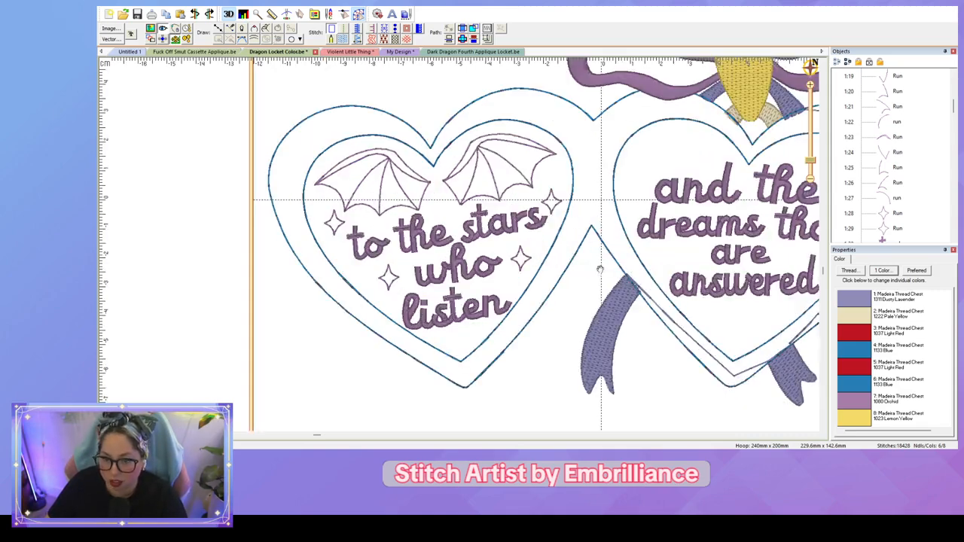
{"action": "left_click_drag", "start_coordinate": [592, 264], "coordinate": [496, 285]}
{"action": "left_click", "coordinate": [558, 209]}
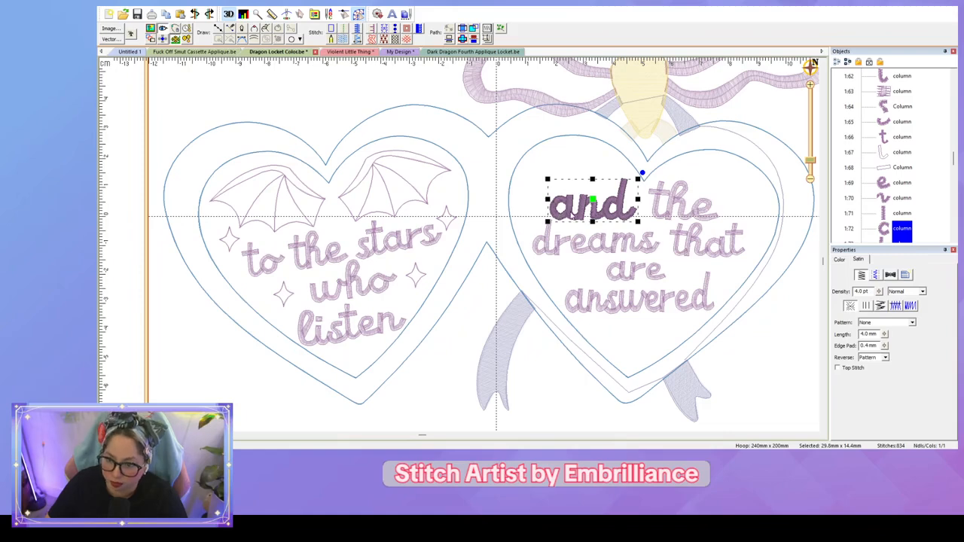
{"action": "left_click", "coordinate": [446, 217]}
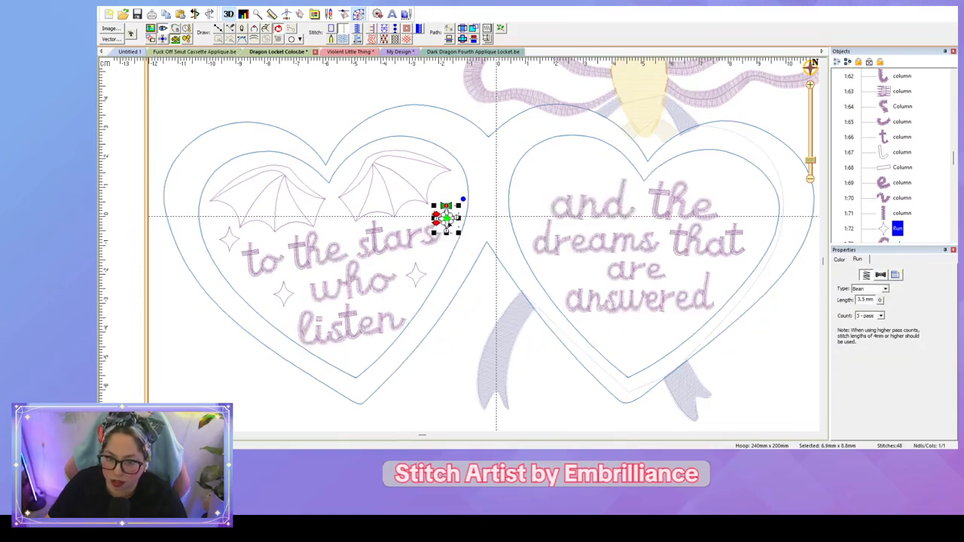
{"action": "left_click_drag", "start_coordinate": [445, 217], "coordinate": [539, 182]}
Step: Paste a star copy after "the" in the right heart's stitch order and place it at the upper right of "the"
{"action": "left_click", "coordinate": [682, 202]}
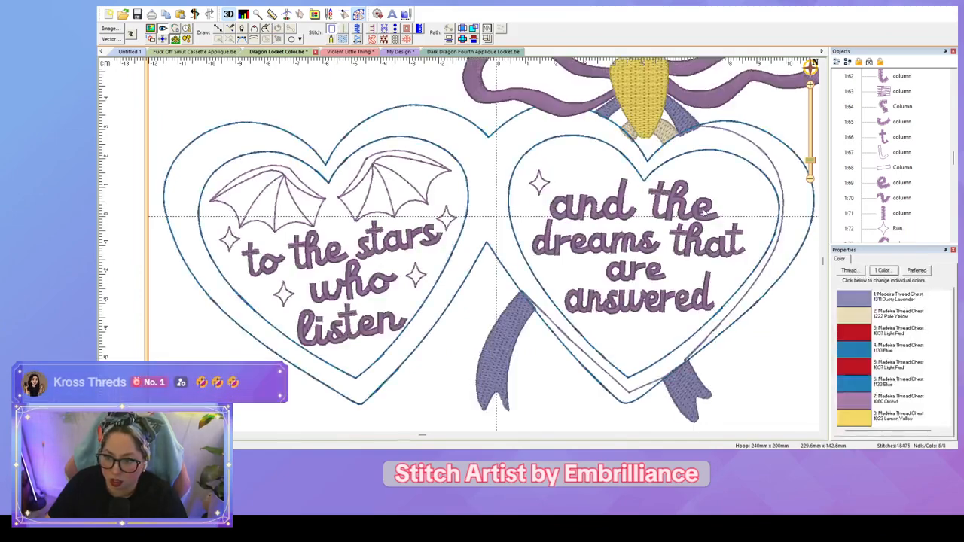
{"action": "key", "text": "ctrl+v"}
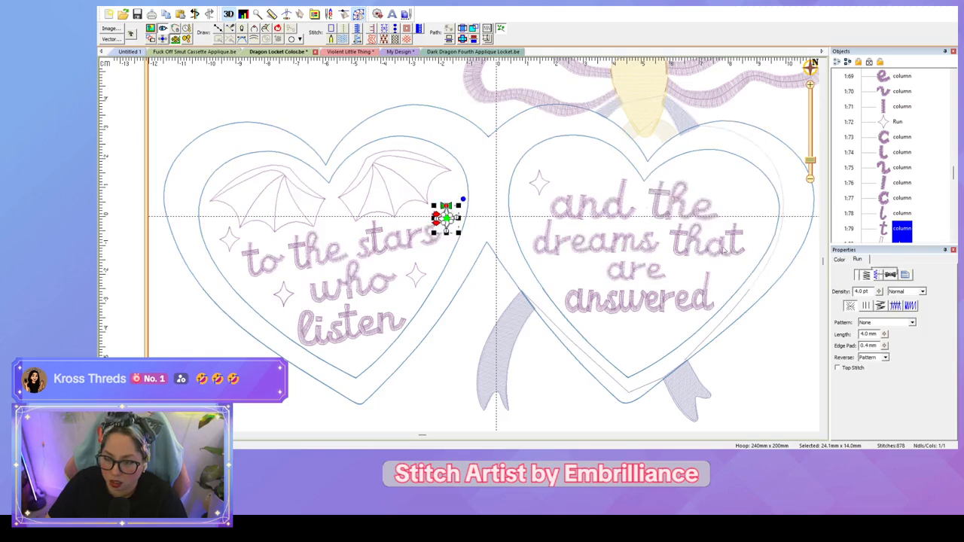
{"action": "left_click_drag", "start_coordinate": [446, 220], "coordinate": [738, 189]}
{"action": "left_click", "coordinate": [783, 402]}
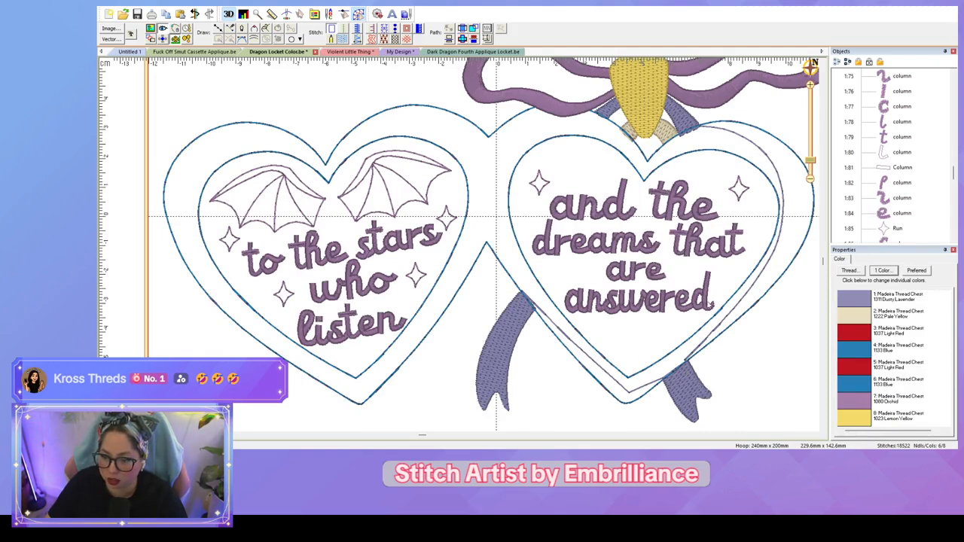
Step: Paste a star copy after "answered", place it below the word near the heart's point, and enlarge it to about 9 × 11 mm
{"action": "left_click", "coordinate": [708, 305]}
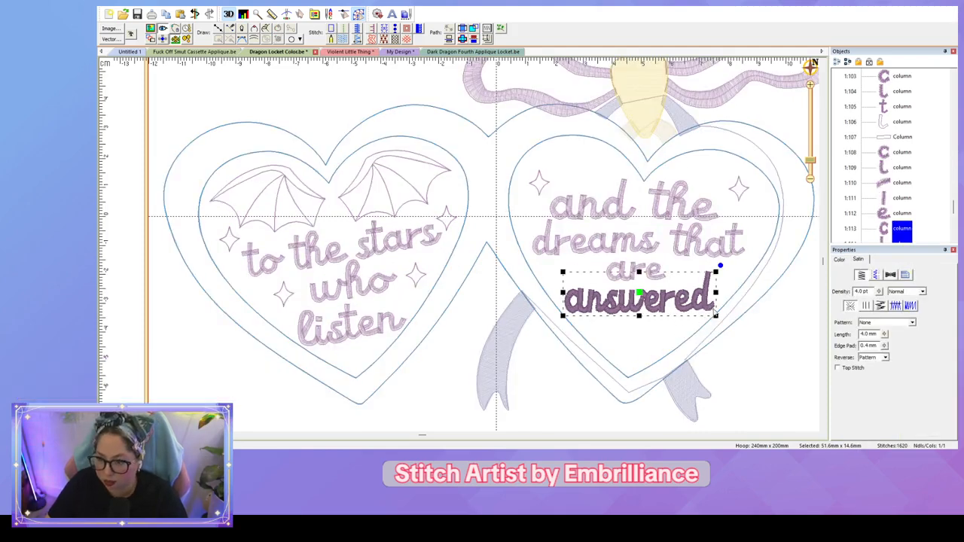
{"action": "left_click", "coordinate": [446, 219]}
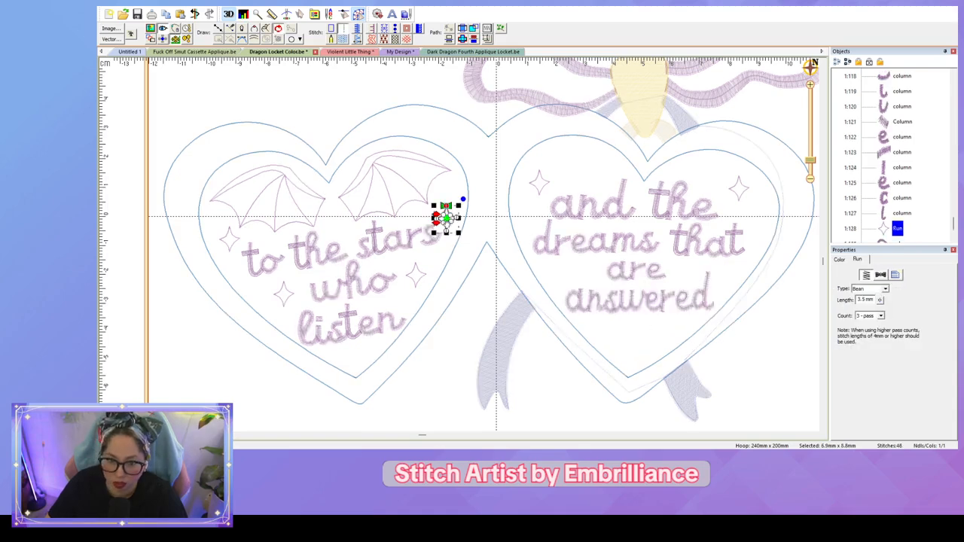
{"action": "left_click_drag", "start_coordinate": [448, 224], "coordinate": [630, 338]}
{"action": "left_click", "coordinate": [639, 352]}
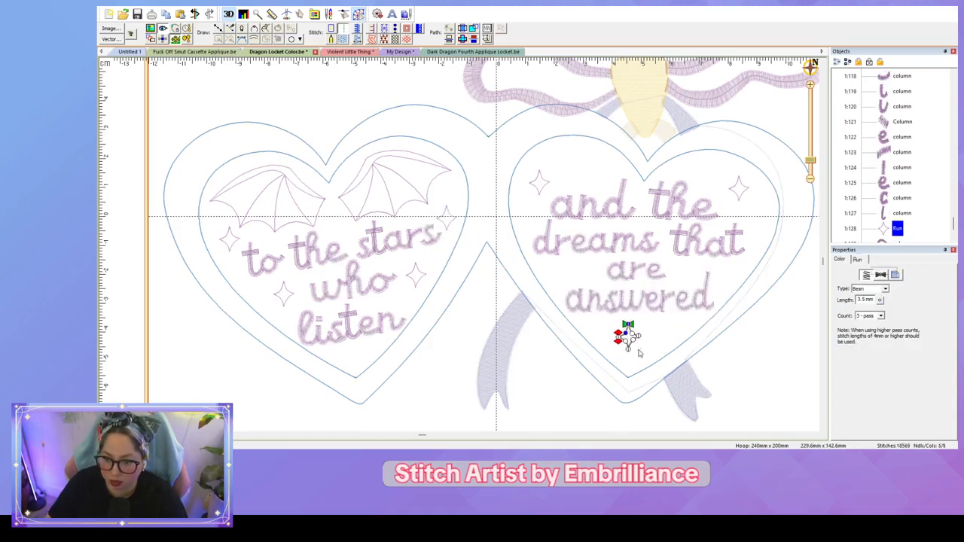
{"action": "left_click", "coordinate": [629, 343]}
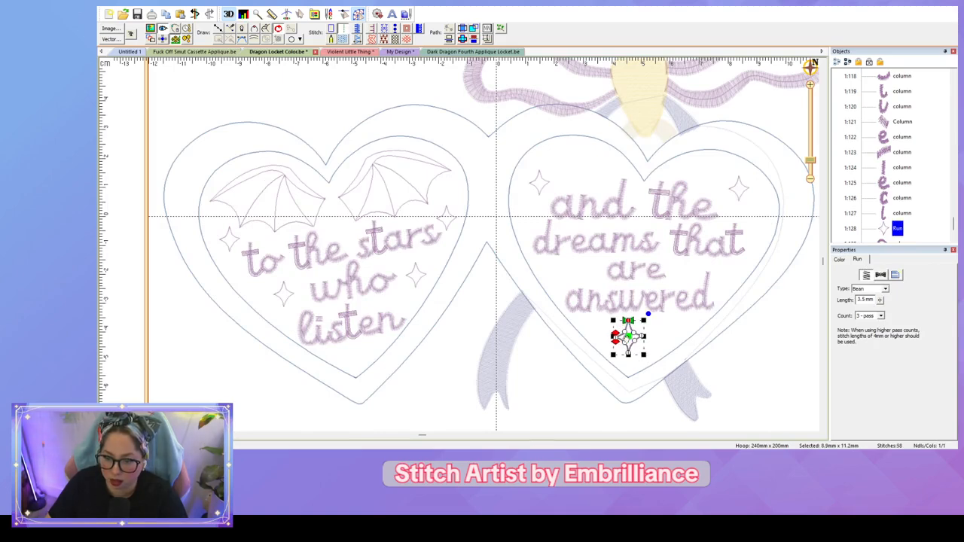
{"action": "left_click", "coordinate": [758, 379]}
Step: Trace the hinge between the two hearts as a closed shape about 3.8 × 43 mm with rounded ends, and make it a yellow column
{"action": "scroll", "coordinate": [758, 379], "scroll_direction": "down", "scroll_amount": 3}
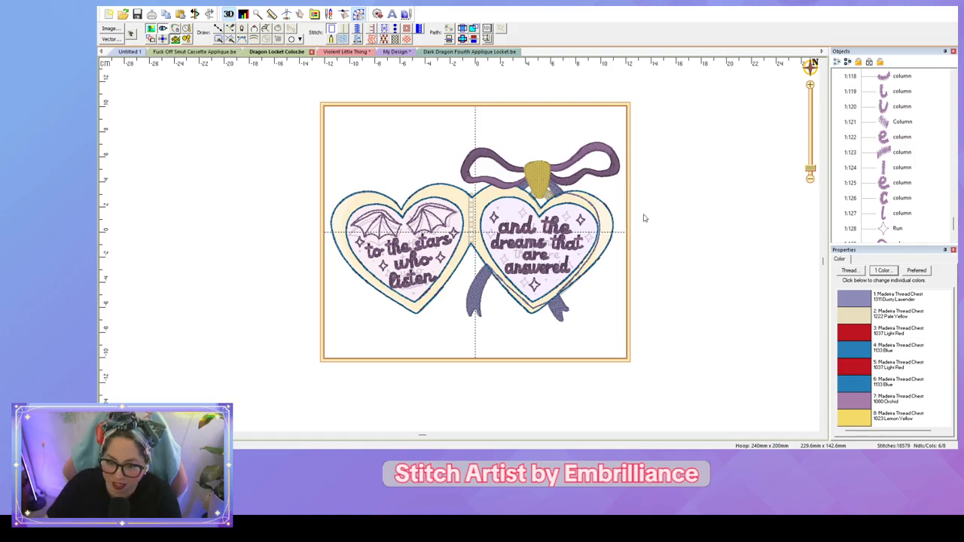
{"action": "scroll", "coordinate": [644, 218], "scroll_direction": "up", "scroll_amount": 4}
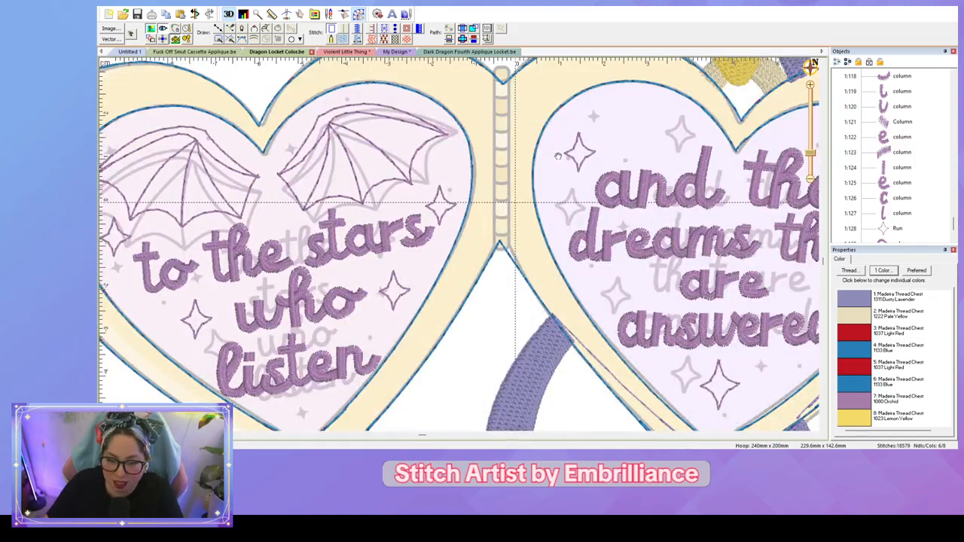
{"action": "scroll", "coordinate": [557, 165], "scroll_direction": "up", "scroll_amount": 3}
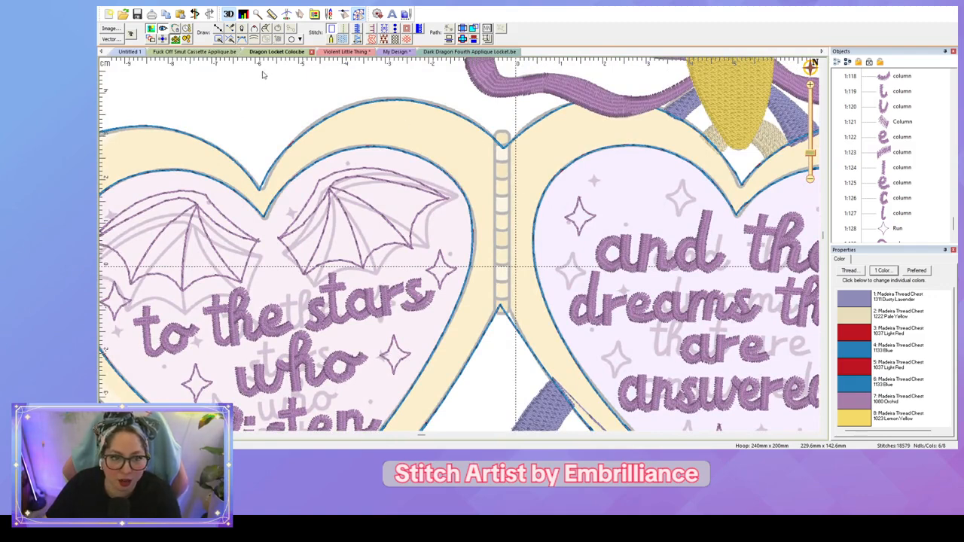
{"action": "left_click", "coordinate": [776, 96]}
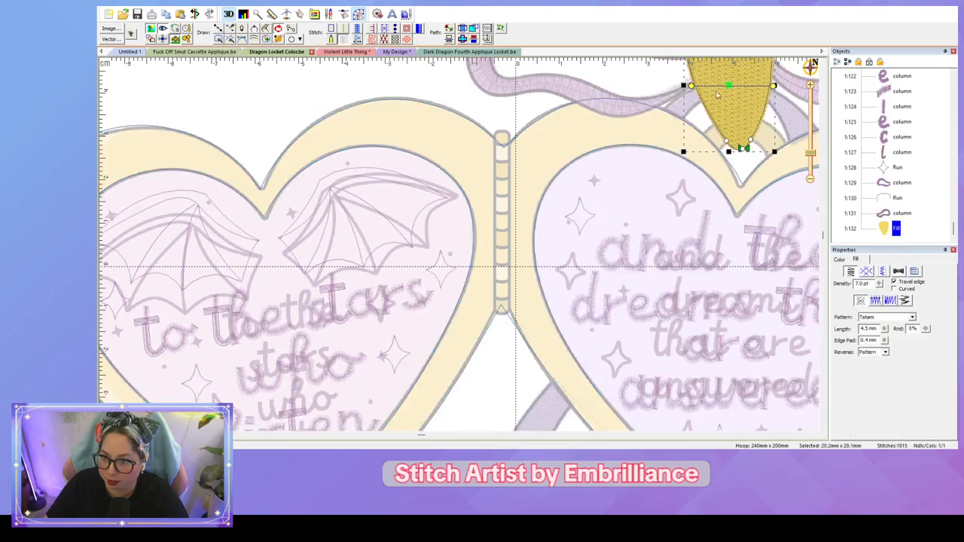
{"action": "left_click", "coordinate": [493, 134]}
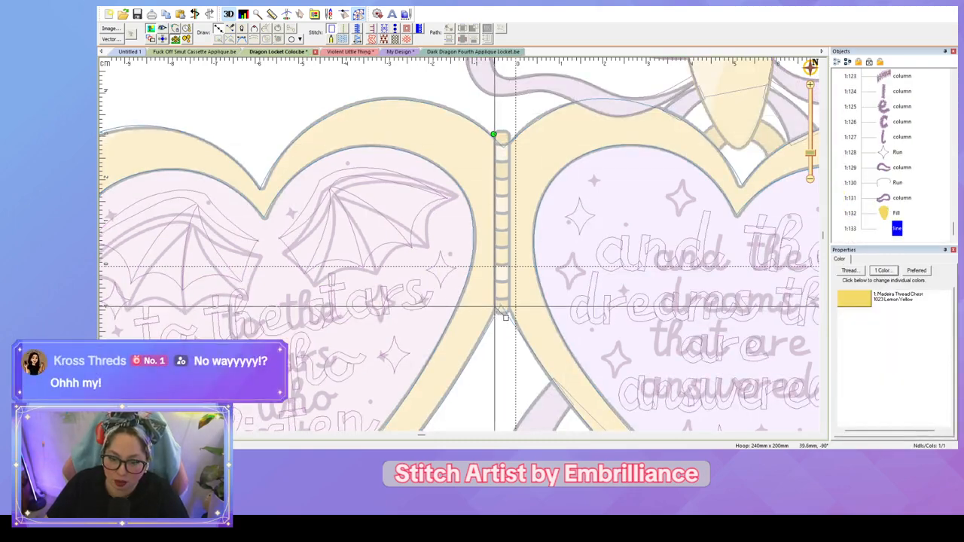
{"action": "left_click", "coordinate": [494, 306]}
{"action": "left_click", "coordinate": [508, 314]}
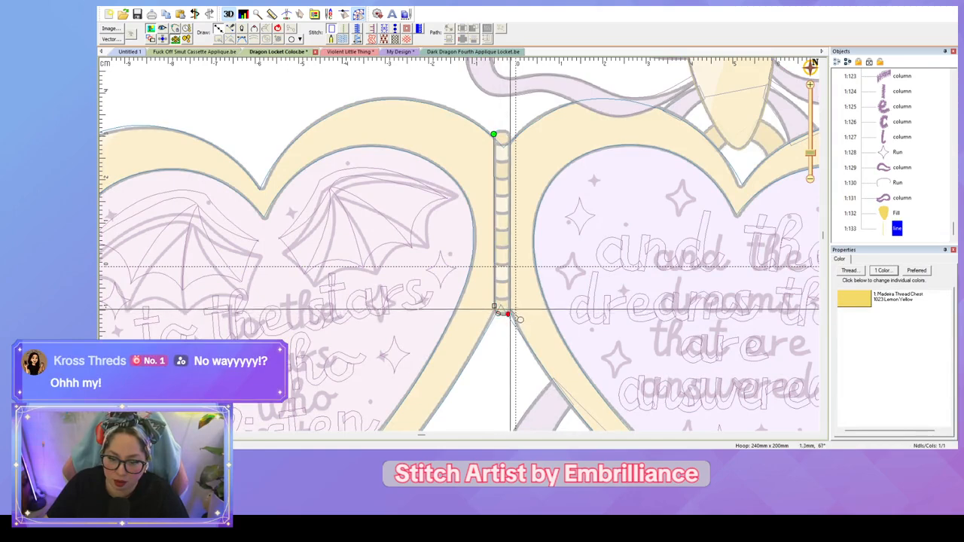
{"action": "left_click", "coordinate": [510, 308]}
{"action": "left_click", "coordinate": [509, 135]}
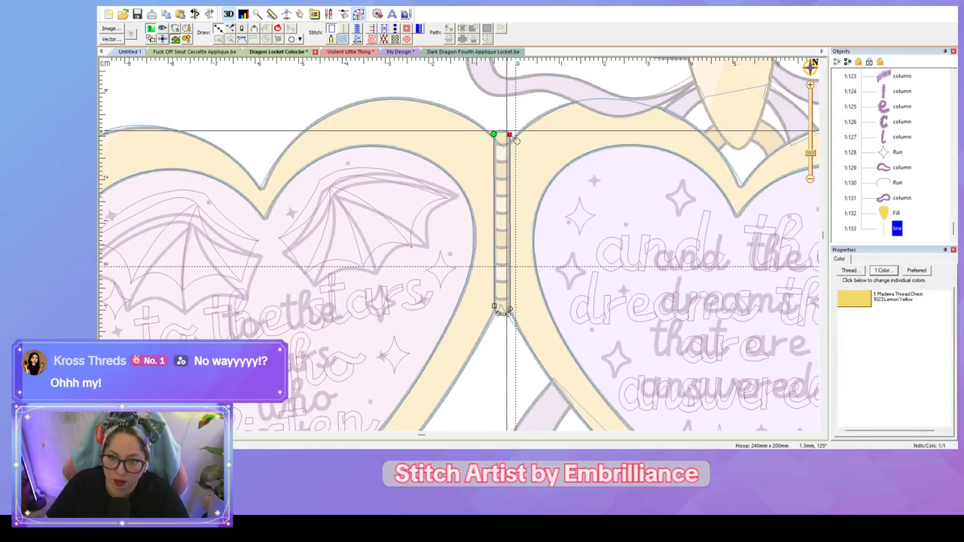
{"action": "left_click", "coordinate": [506, 130]}
{"action": "left_click", "coordinate": [497, 129]}
{"action": "left_click", "coordinate": [494, 134]}
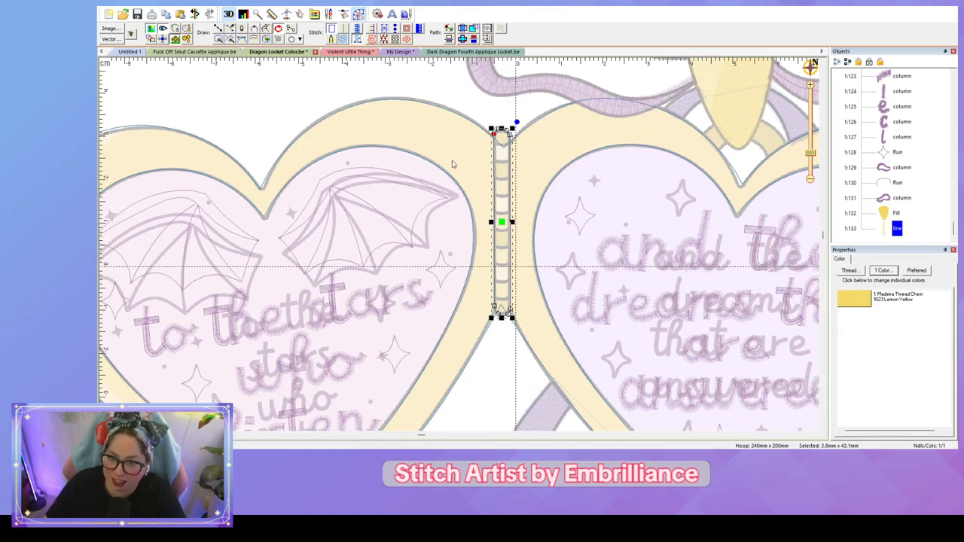
{"action": "key", "text": "Escape"}
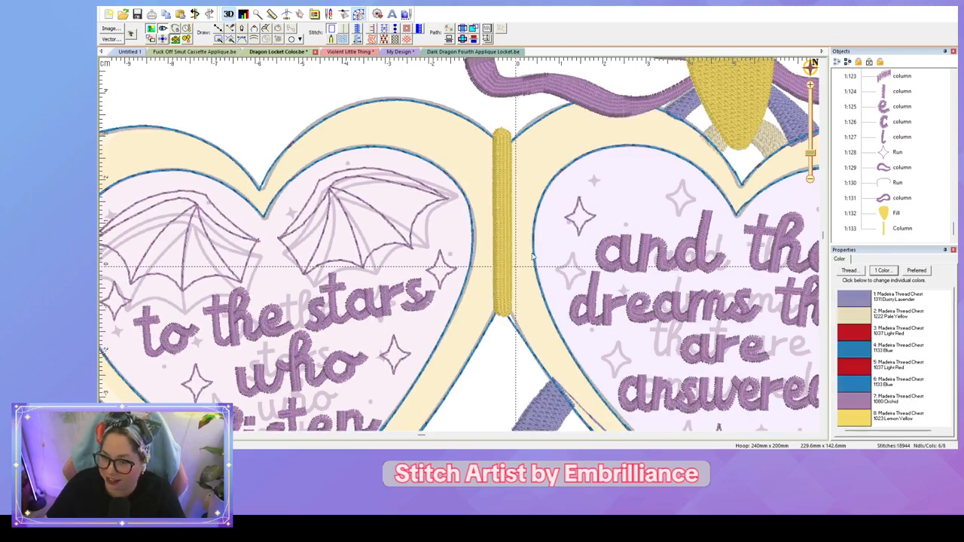
Step: Examine the stitches of the yellow hinge column up close against the artwork's segment lines
{"action": "scroll", "coordinate": [531, 153], "scroll_direction": "down", "scroll_amount": 2}
{"action": "scroll", "coordinate": [530, 153], "scroll_direction": "up", "scroll_amount": 4}
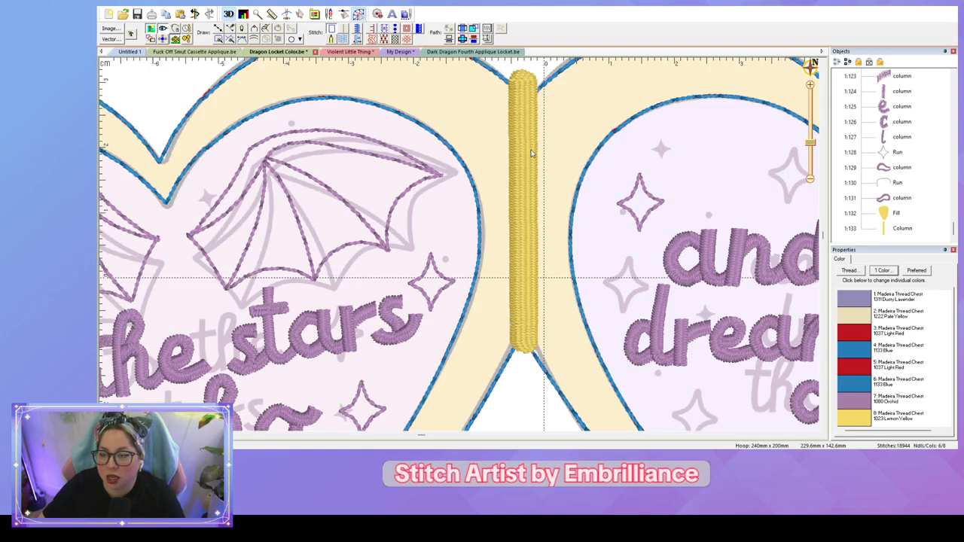
{"action": "scroll", "coordinate": [531, 153], "scroll_direction": "up", "scroll_amount": 2}
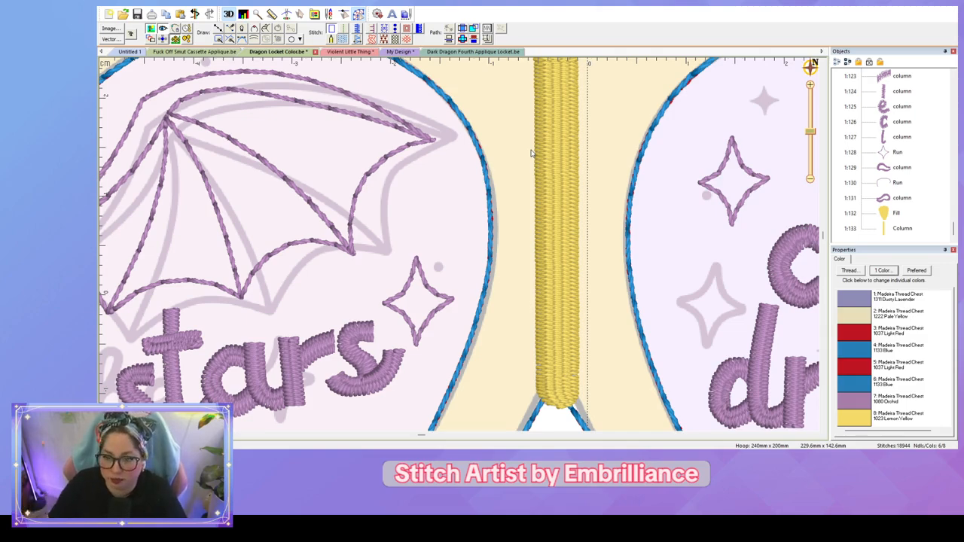
{"action": "scroll", "coordinate": [531, 153], "scroll_direction": "down", "scroll_amount": 2}
{"action": "scroll", "coordinate": [530, 152], "scroll_direction": "up", "scroll_amount": 1}
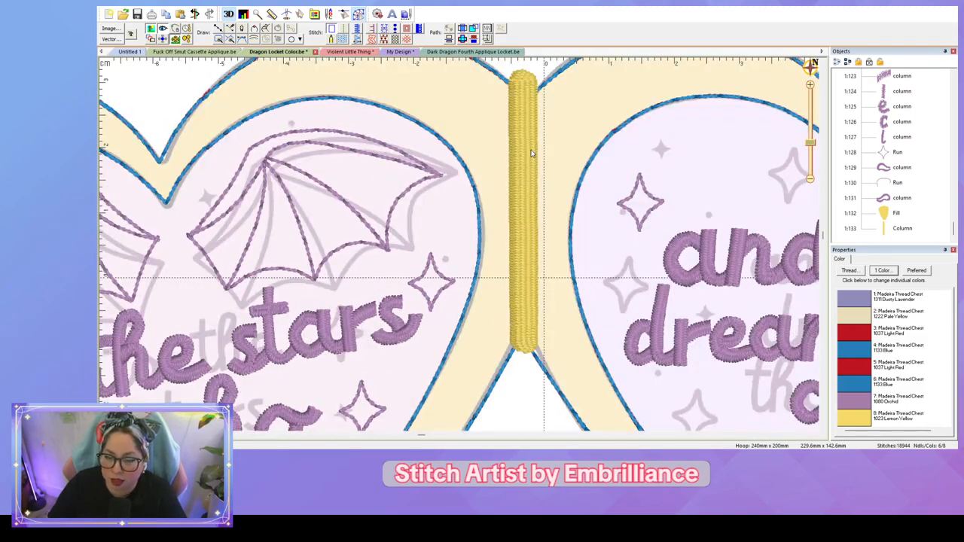
{"action": "scroll", "coordinate": [531, 152], "scroll_direction": "up", "scroll_amount": 1}
{"action": "scroll", "coordinate": [531, 286], "scroll_direction": "up", "scroll_amount": 1}
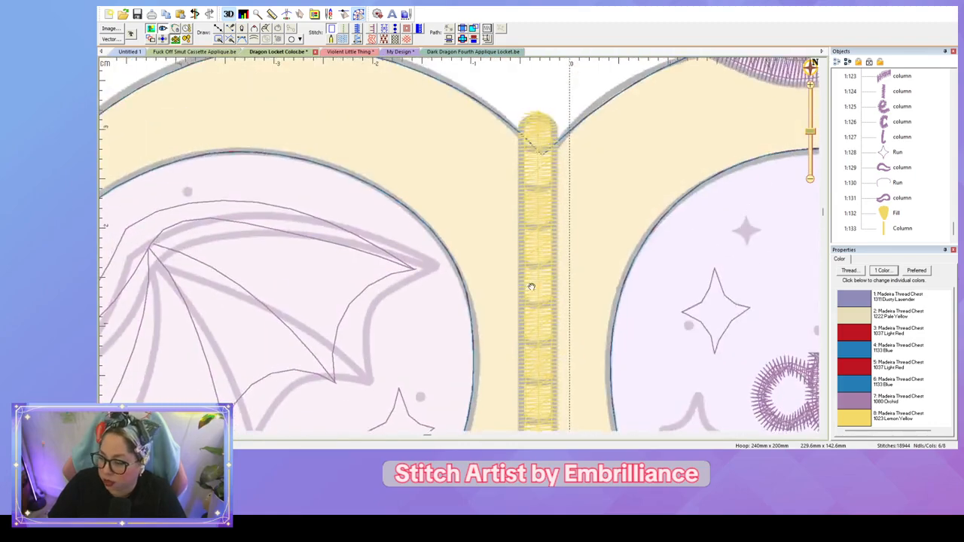
Step: Move the yellow hinge column's start point to its rounded upper end and its stop point down to its lower left corner
{"action": "left_click", "coordinate": [536, 292]}
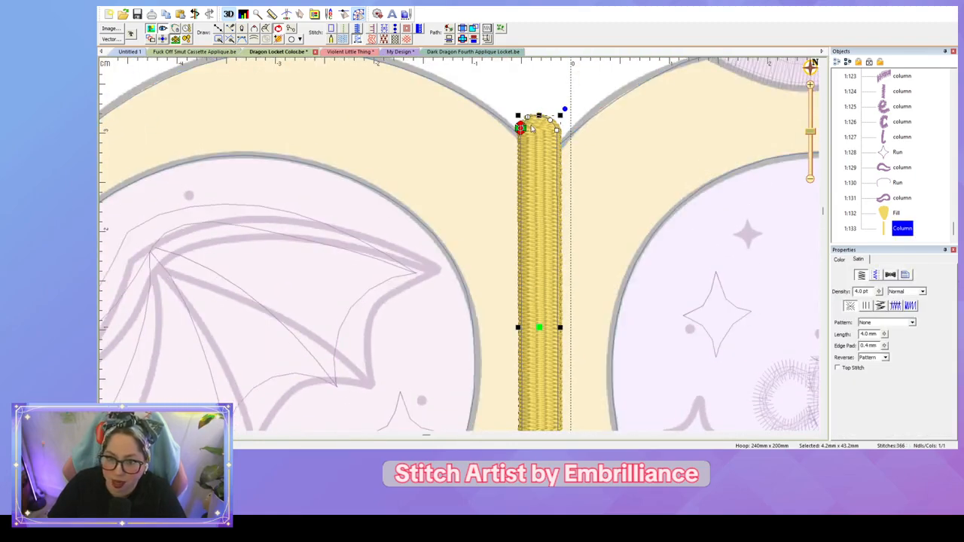
{"action": "left_click", "coordinate": [527, 127]}
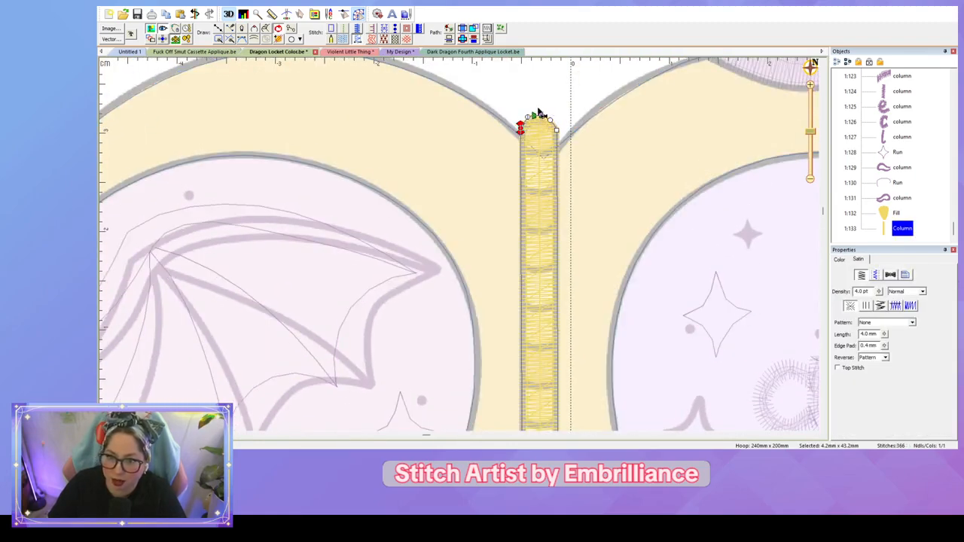
{"action": "left_click", "coordinate": [574, 169]}
{"action": "scroll", "coordinate": [592, 176], "scroll_direction": "down", "scroll_amount": 1}
{"action": "left_click", "coordinate": [506, 171]}
{"action": "left_click", "coordinate": [500, 167]}
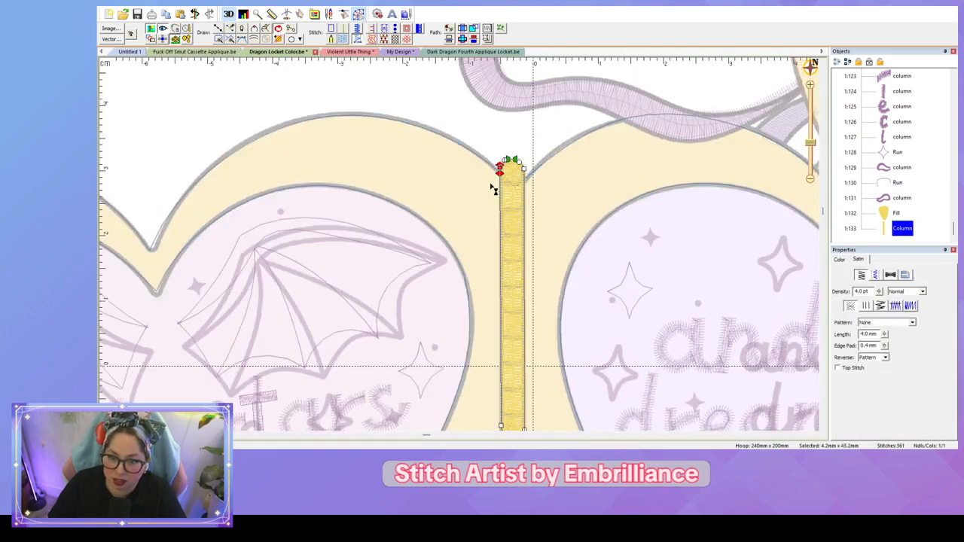
{"action": "left_click", "coordinate": [500, 276]}
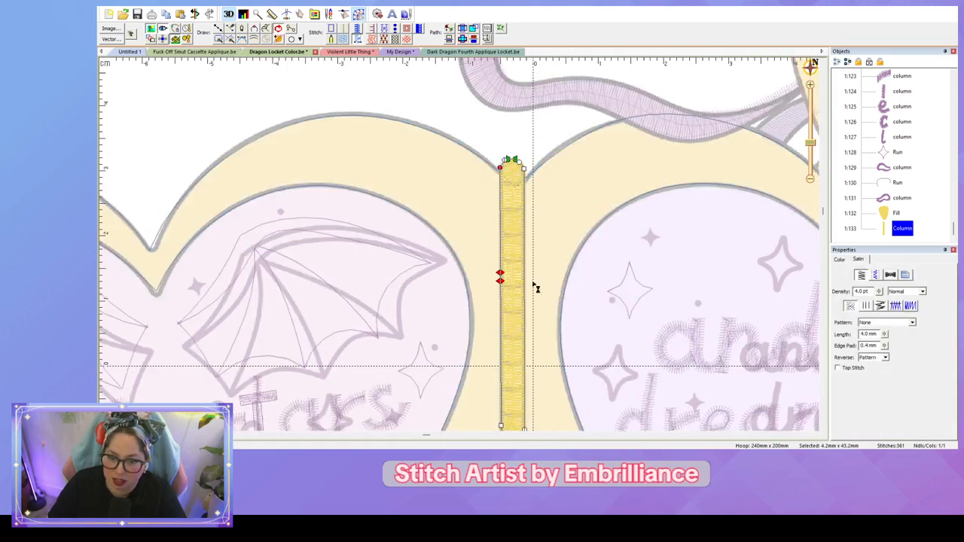
{"action": "right_click", "coordinate": [583, 190]}
{"action": "scroll", "coordinate": [583, 190], "scroll_direction": "down", "scroll_amount": 3}
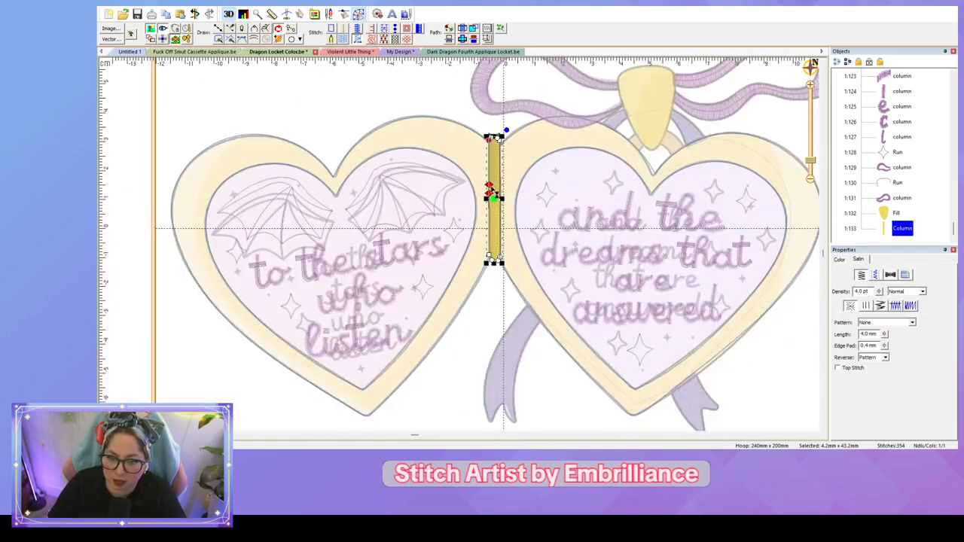
{"action": "left_click_drag", "start_coordinate": [489, 186], "coordinate": [444, 258]}
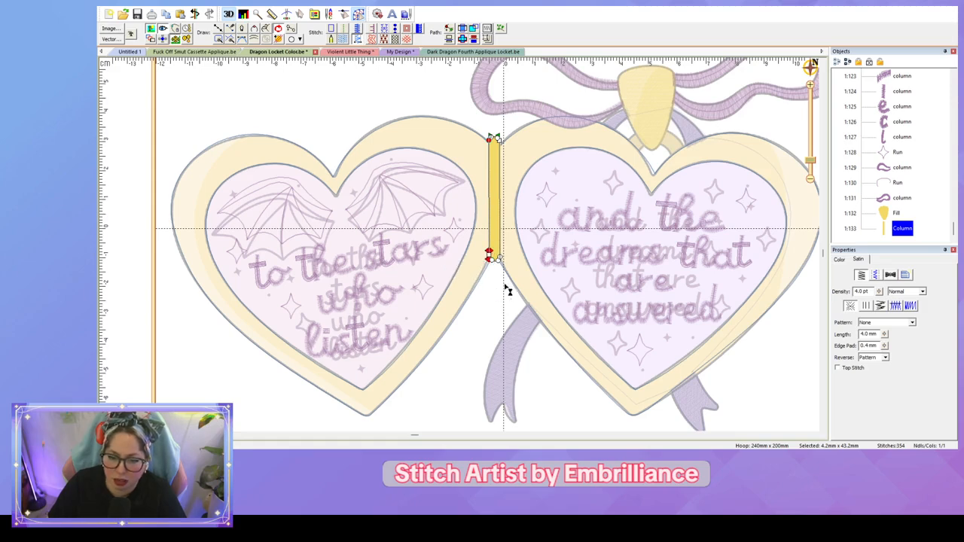
{"action": "key", "text": "Escape"}
{"action": "scroll", "coordinate": [525, 263], "scroll_direction": "up", "scroll_amount": 2}
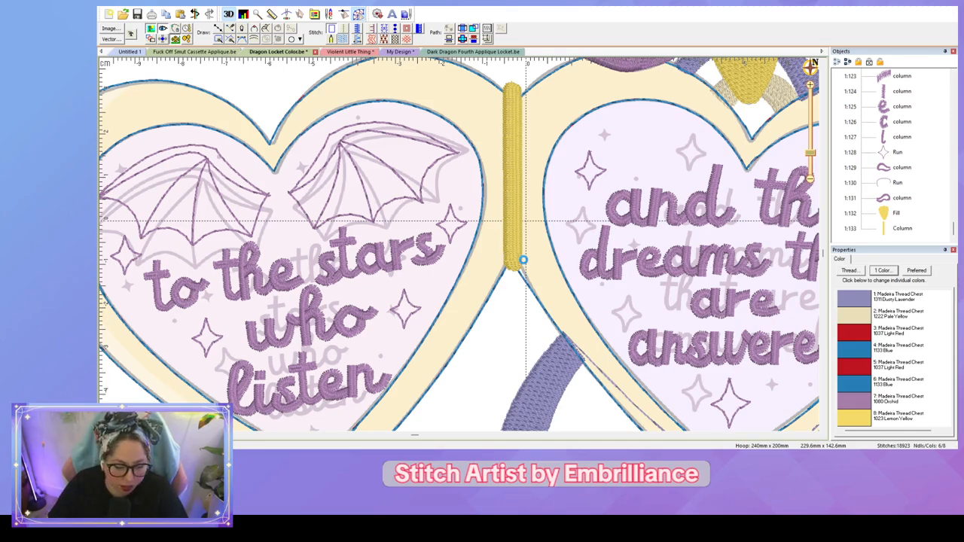
Step: Examine the hinge column's 3D stitches along its full length and at both rounded ends
{"action": "scroll", "coordinate": [521, 264], "scroll_direction": "up", "scroll_amount": 2}
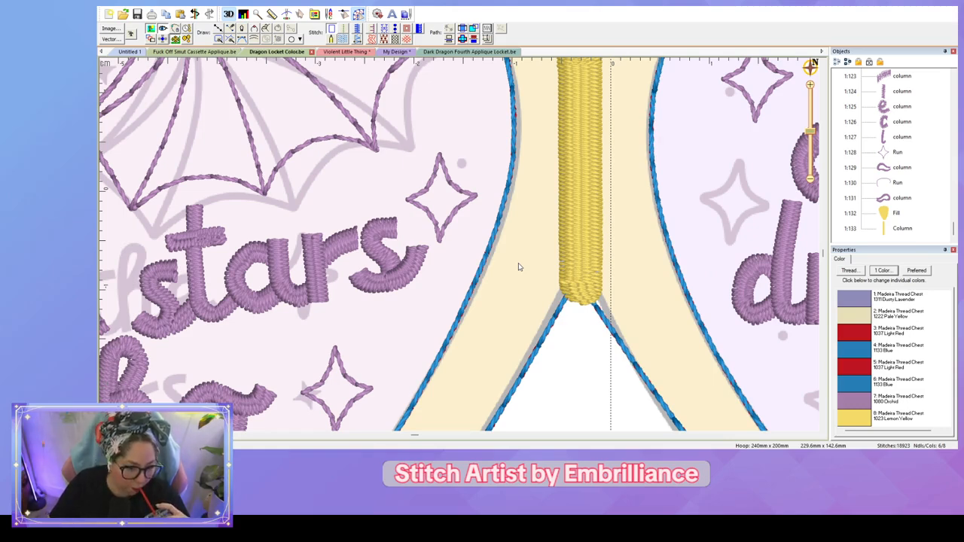
{"action": "scroll", "coordinate": [518, 266], "scroll_direction": "down", "scroll_amount": 2}
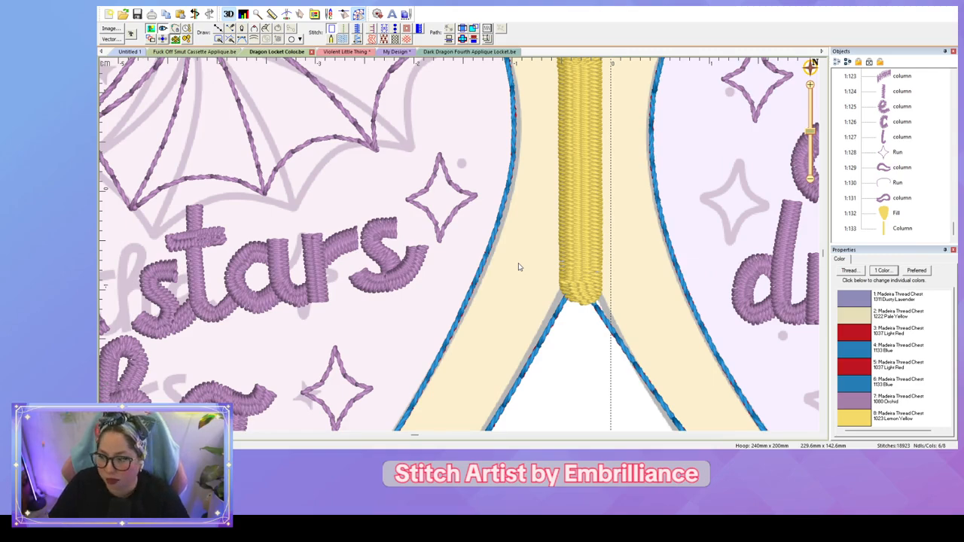
{"action": "scroll", "coordinate": [548, 256], "scroll_direction": "down", "scroll_amount": 2}
{"action": "scroll", "coordinate": [551, 251], "scroll_direction": "up", "scroll_amount": 4}
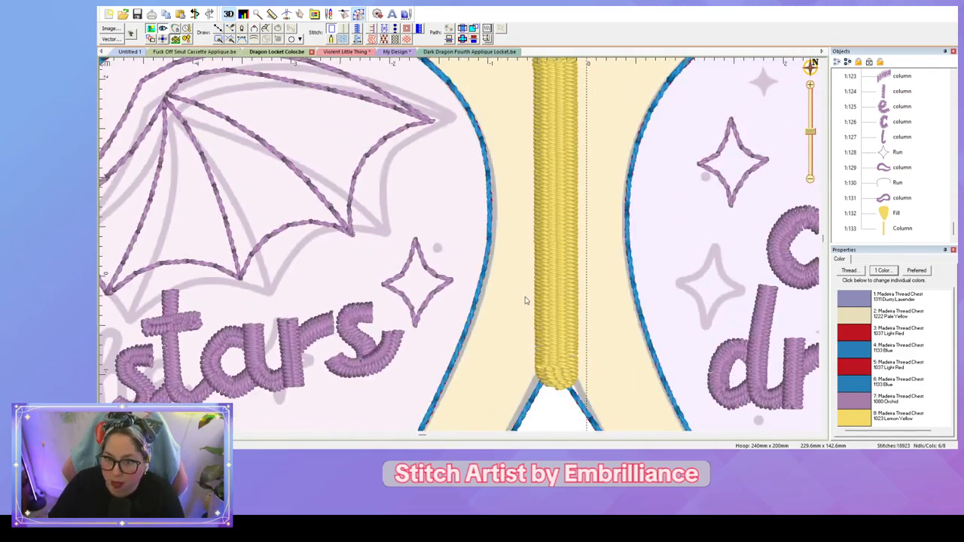
{"action": "scroll", "coordinate": [526, 297], "scroll_direction": "down", "scroll_amount": 3}
{"action": "scroll", "coordinate": [530, 280], "scroll_direction": "up", "scroll_amount": 3}
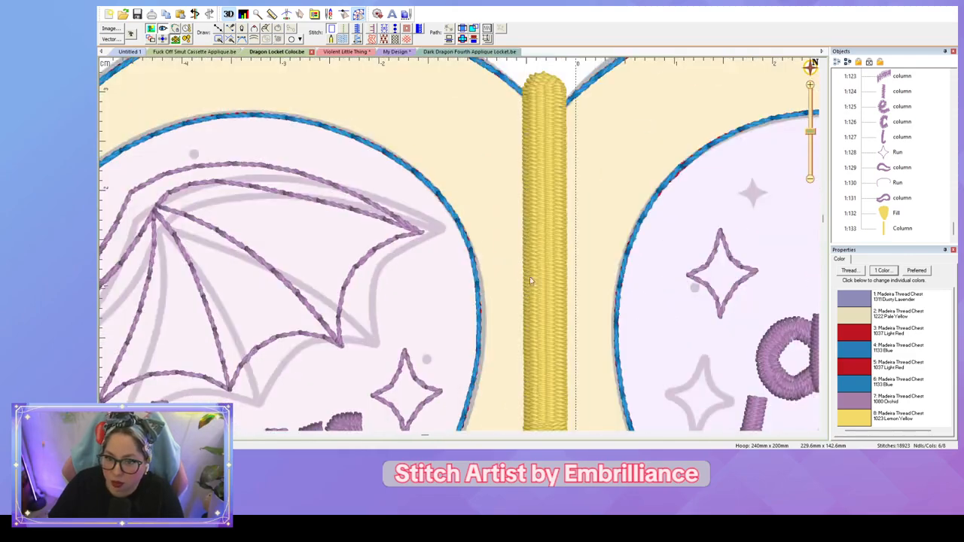
{"action": "scroll", "coordinate": [530, 280], "scroll_direction": "down", "scroll_amount": 2}
{"action": "scroll", "coordinate": [536, 280], "scroll_direction": "up", "scroll_amount": 2}
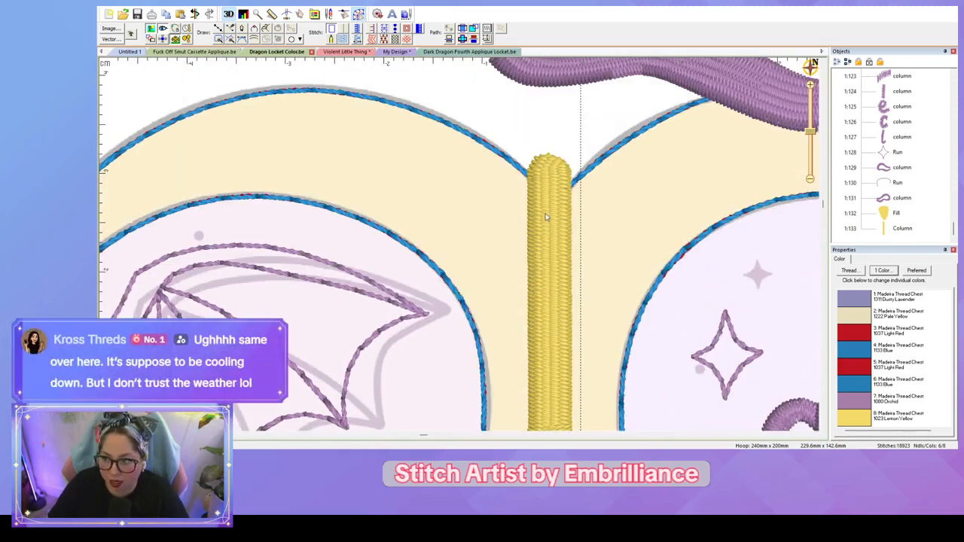
{"action": "scroll", "coordinate": [546, 215], "scroll_direction": "down", "scroll_amount": 2}
{"action": "scroll", "coordinate": [612, 221], "scroll_direction": "up", "scroll_amount": 2}
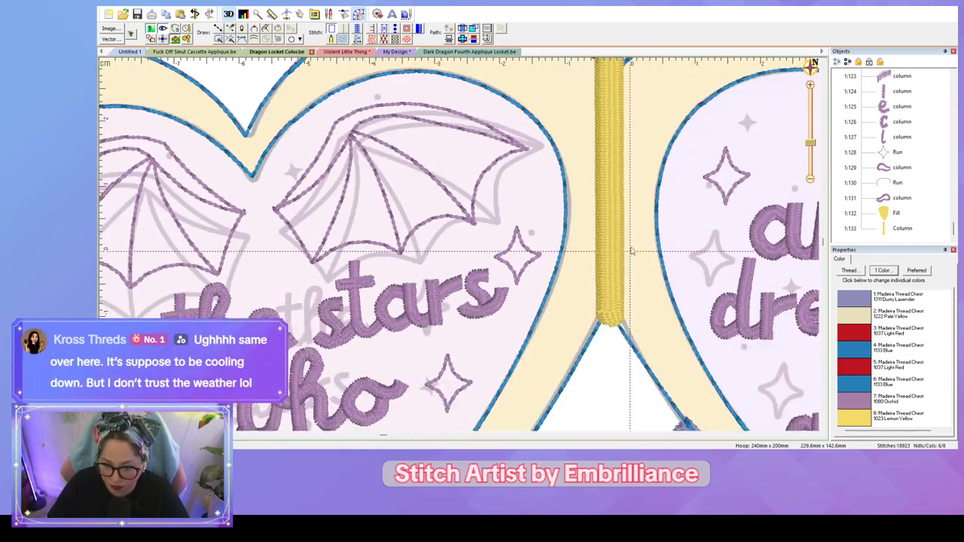
{"action": "left_click", "coordinate": [605, 292]}
{"action": "key", "text": "d"}
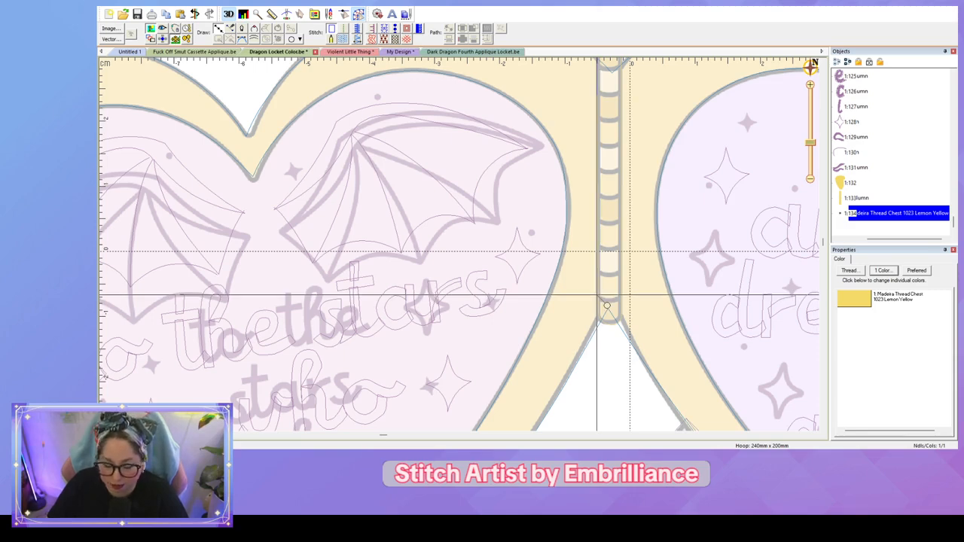
{"action": "key", "text": "Escape"}
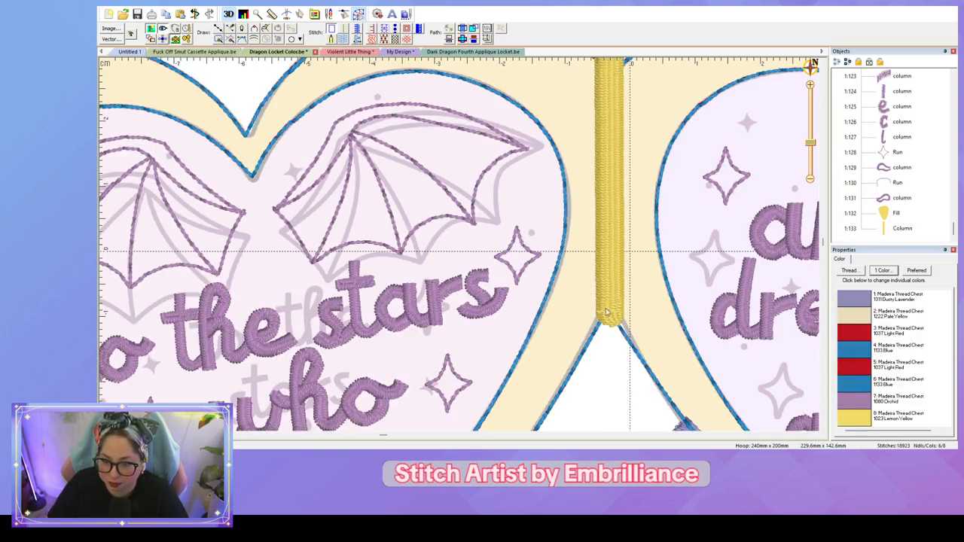
Step: Try the Tatami satin pattern on the yellow hinge column and check it in the full design
{"action": "left_click", "coordinate": [606, 309]}
{"action": "scroll", "coordinate": [649, 331], "scroll_direction": "down", "scroll_amount": 1}
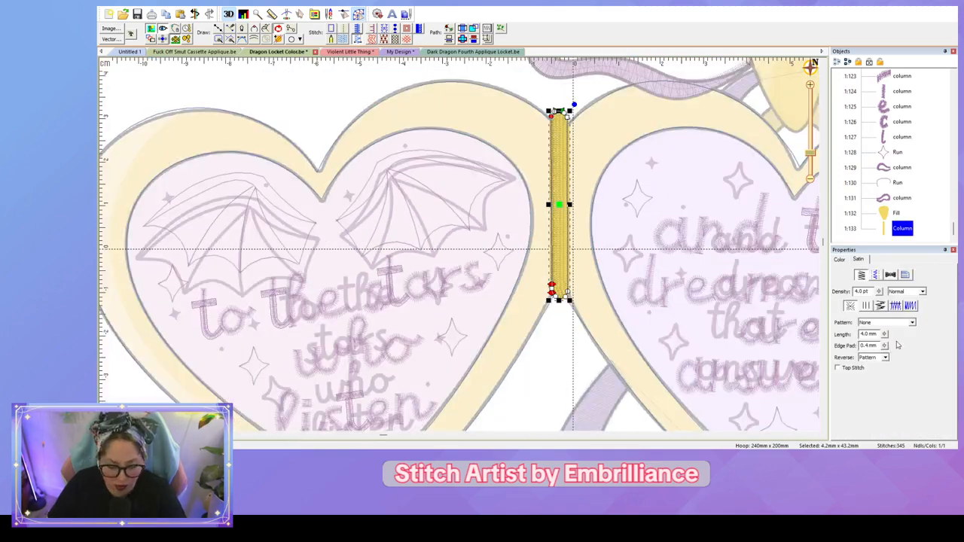
{"action": "left_click", "coordinate": [909, 323]}
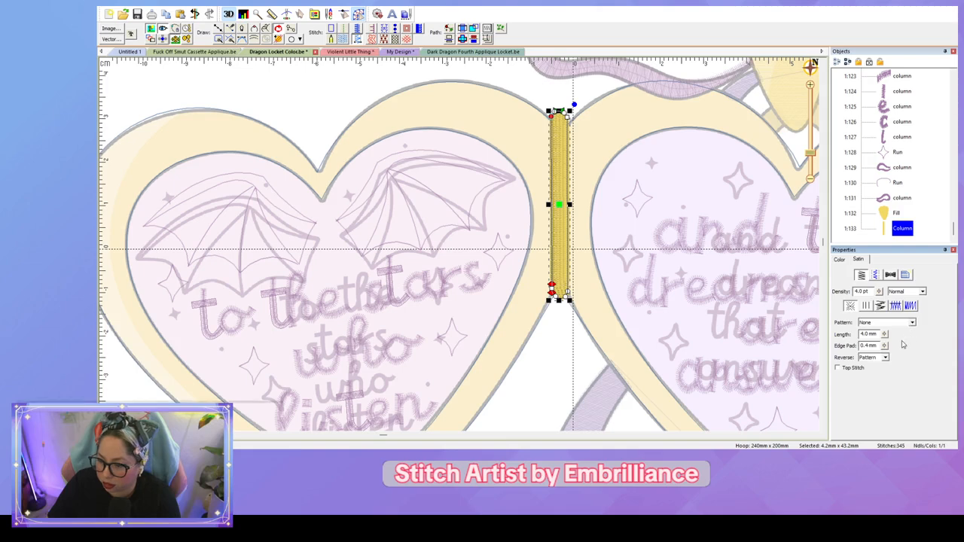
{"action": "left_click", "coordinate": [901, 346]}
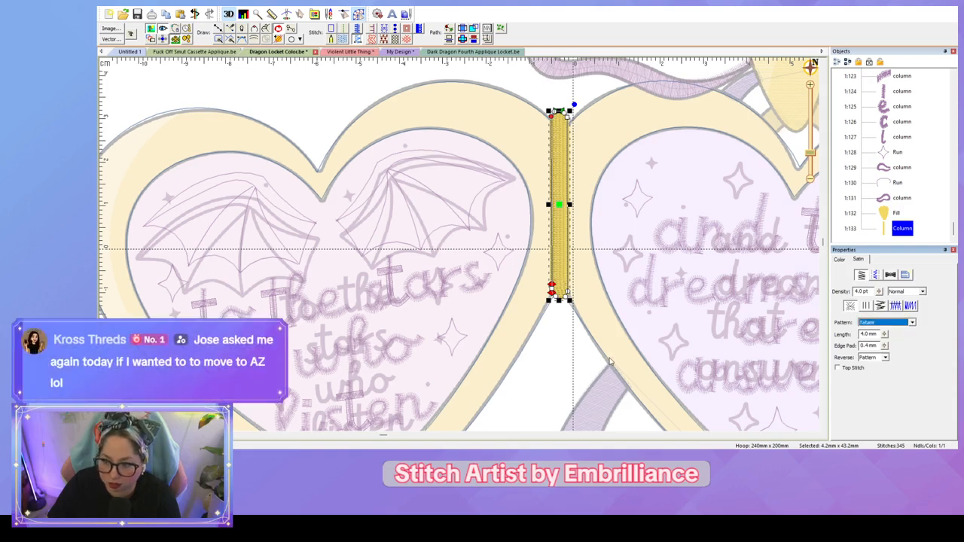
{"action": "left_click", "coordinate": [583, 322]}
{"action": "scroll", "coordinate": [582, 320], "scroll_direction": "down", "scroll_amount": 2}
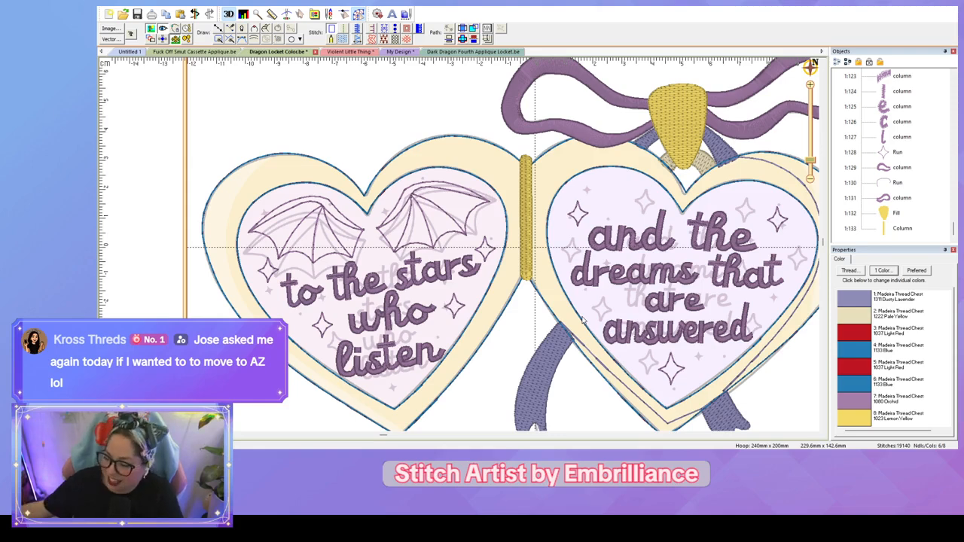
Step: Try the Brick satin pattern on the hinge column and compare it with the rest of the locket
{"action": "left_click", "coordinate": [524, 243]}
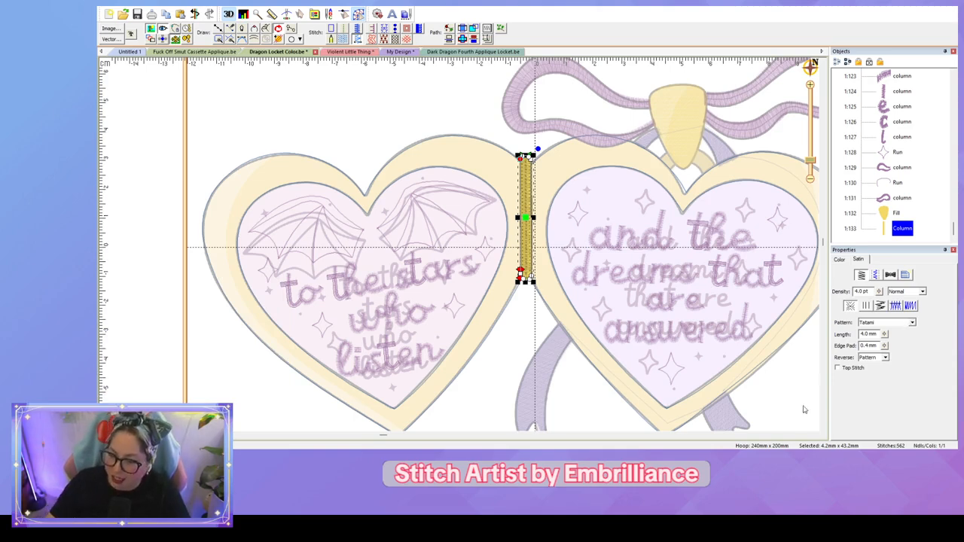
{"action": "left_click", "coordinate": [911, 322]}
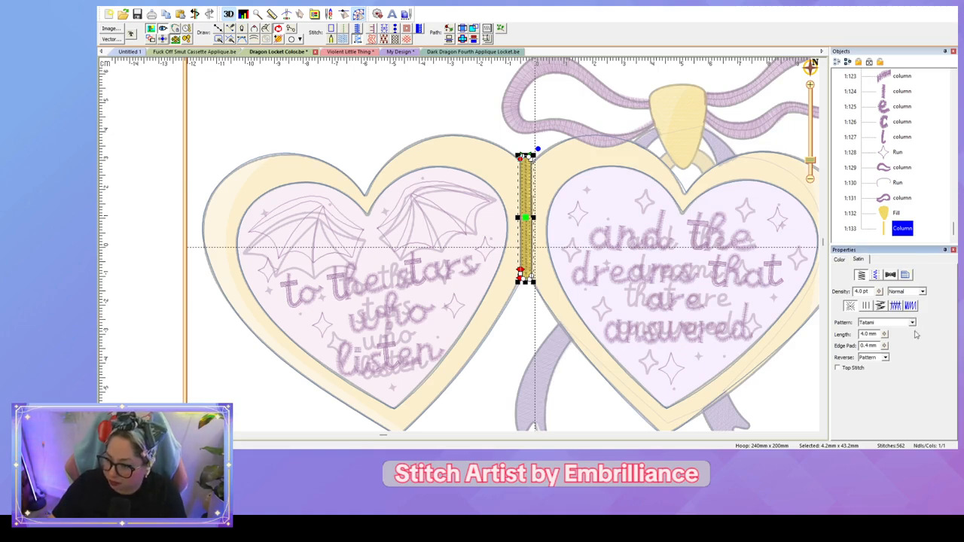
{"action": "left_click", "coordinate": [894, 341]}
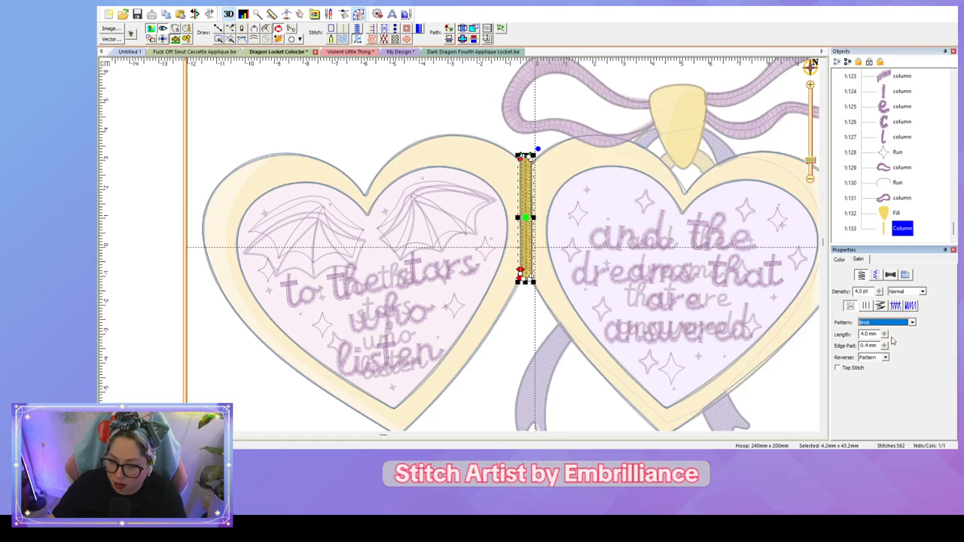
{"action": "left_click", "coordinate": [790, 384]}
{"action": "scroll", "coordinate": [790, 384], "scroll_direction": "down", "scroll_amount": 2}
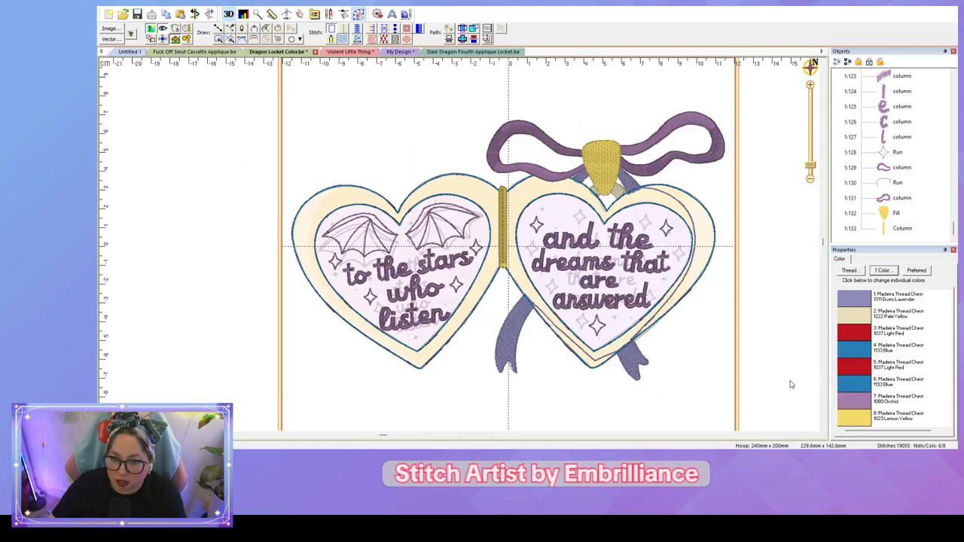
{"action": "scroll", "coordinate": [790, 384], "scroll_direction": "up", "scroll_amount": 3}
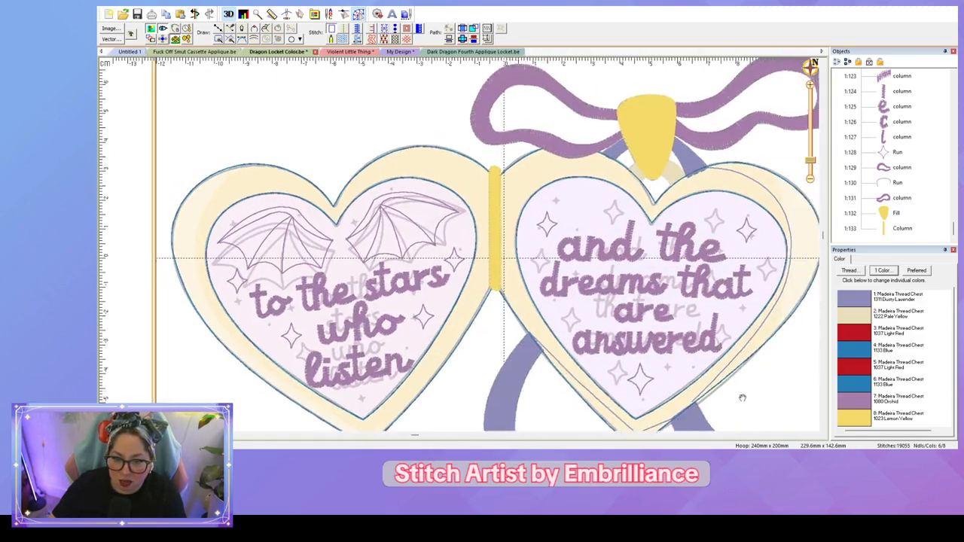
Step: Try the Snake, Waves and Waves 2 satin patterns one after another on the hinge column
{"action": "left_click", "coordinate": [902, 227]}
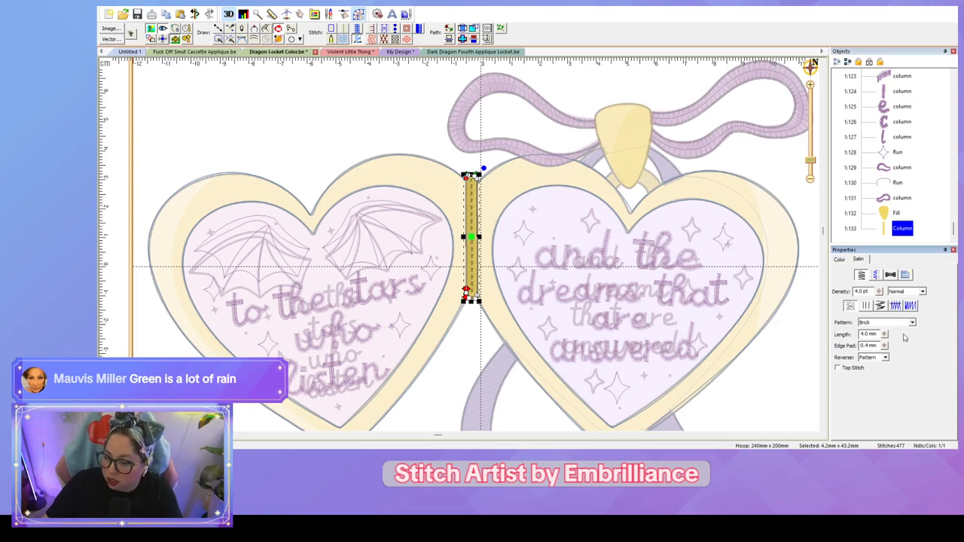
{"action": "left_click", "coordinate": [904, 338]}
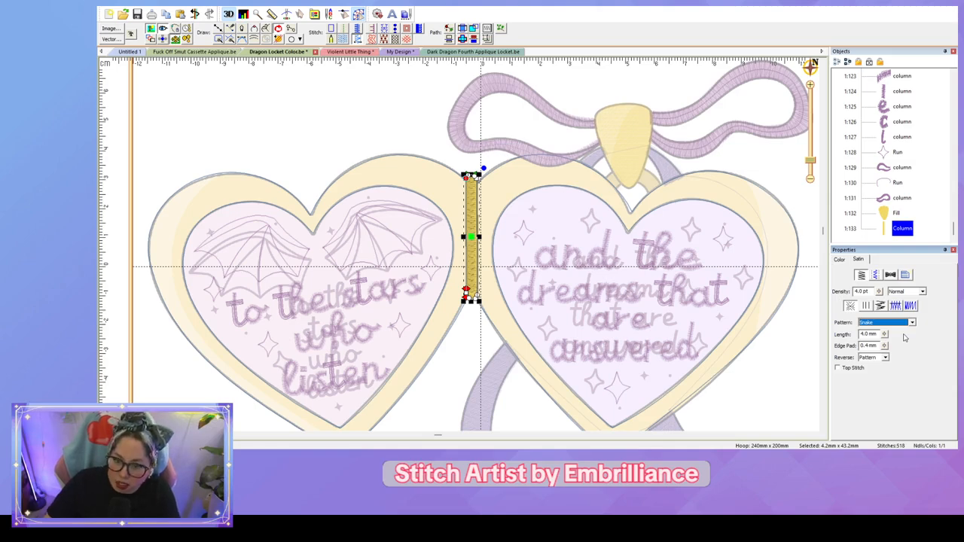
{"action": "left_click", "coordinate": [910, 322]}
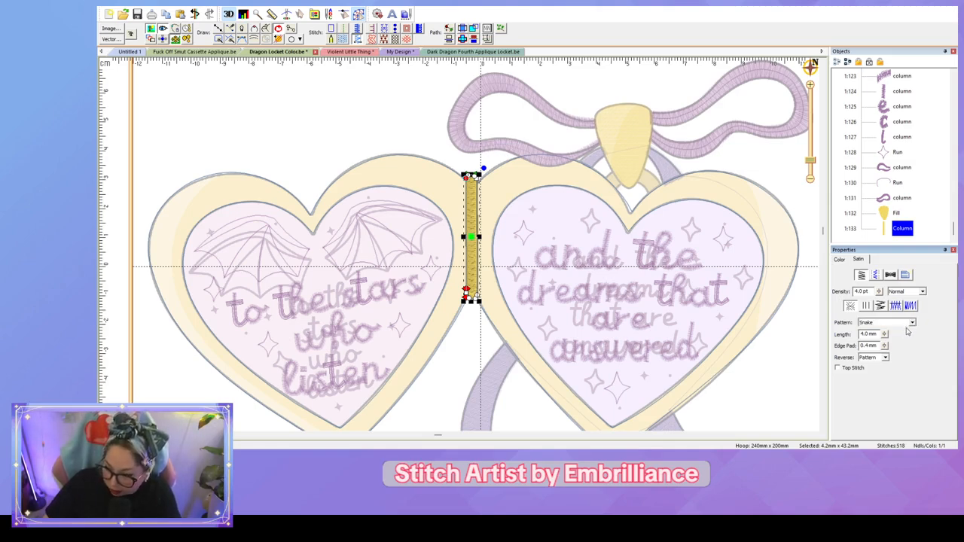
{"action": "left_click", "coordinate": [894, 341]}
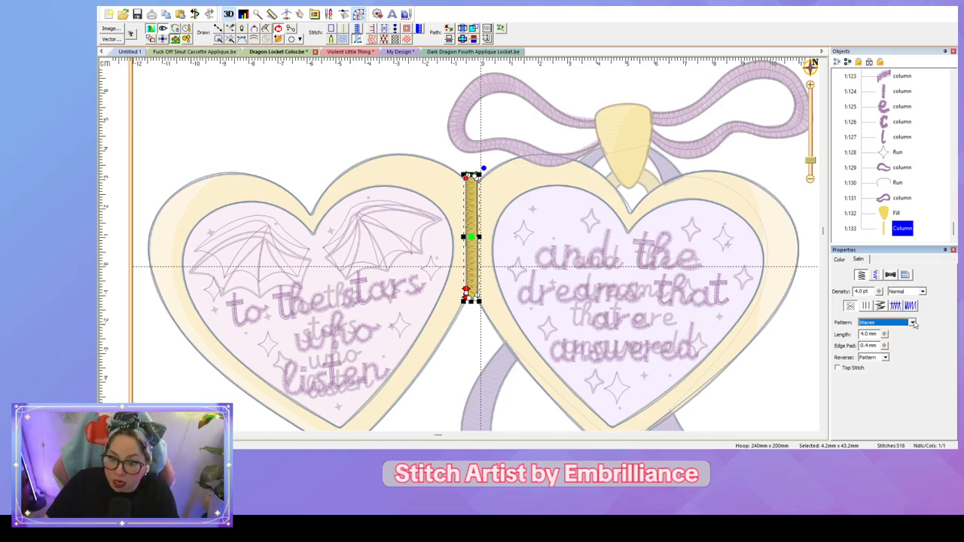
{"action": "left_click", "coordinate": [911, 322]}
{"action": "left_click", "coordinate": [899, 341]}
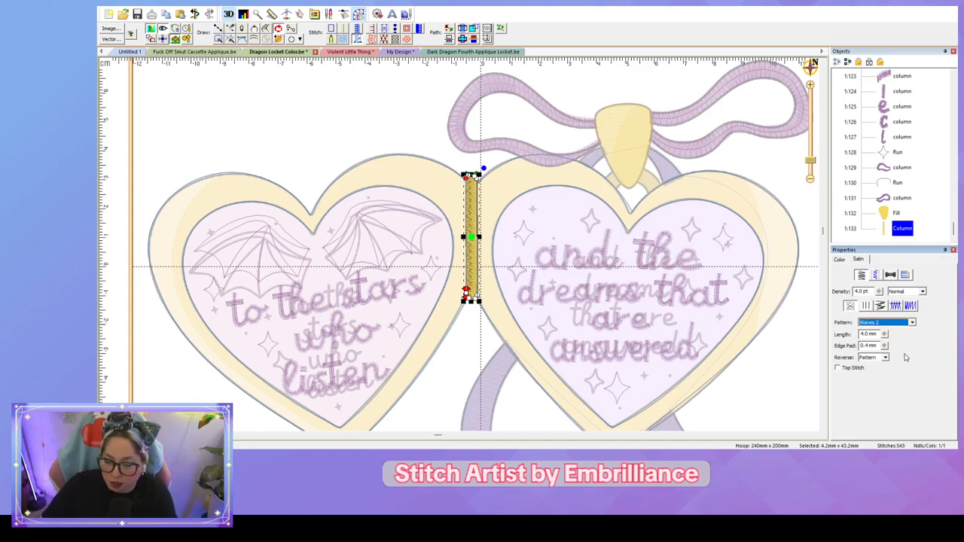
Step: Try the Scales and Corn Row 1 patterns on the hinge column, and set its satin pattern to Corn Row 2
{"action": "left_click", "coordinate": [911, 323]}
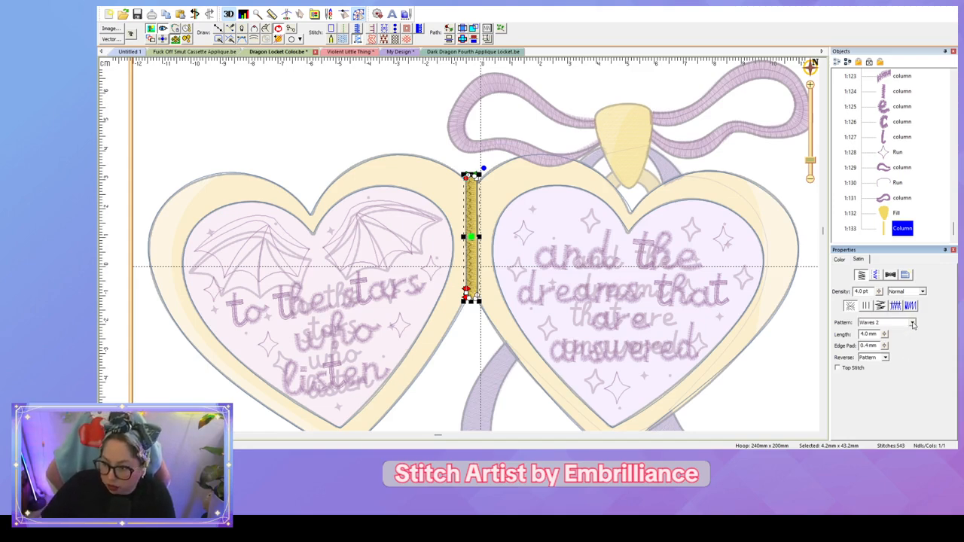
{"action": "left_click", "coordinate": [897, 340]}
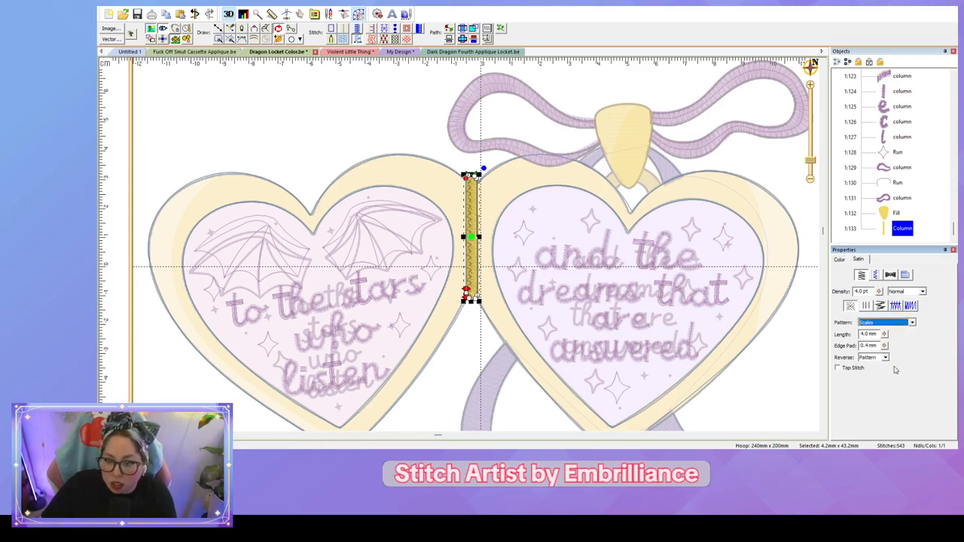
{"action": "left_click", "coordinate": [911, 323]}
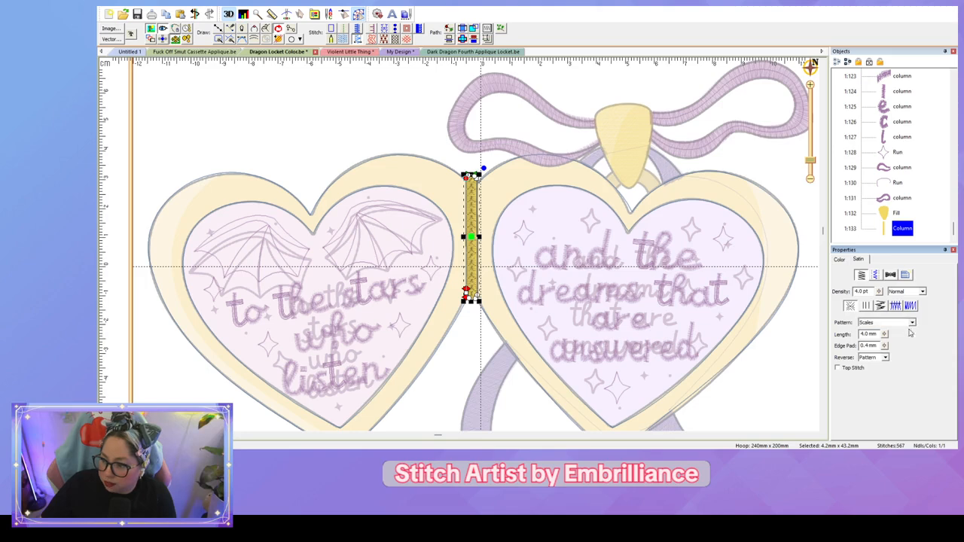
{"action": "left_click", "coordinate": [904, 342]}
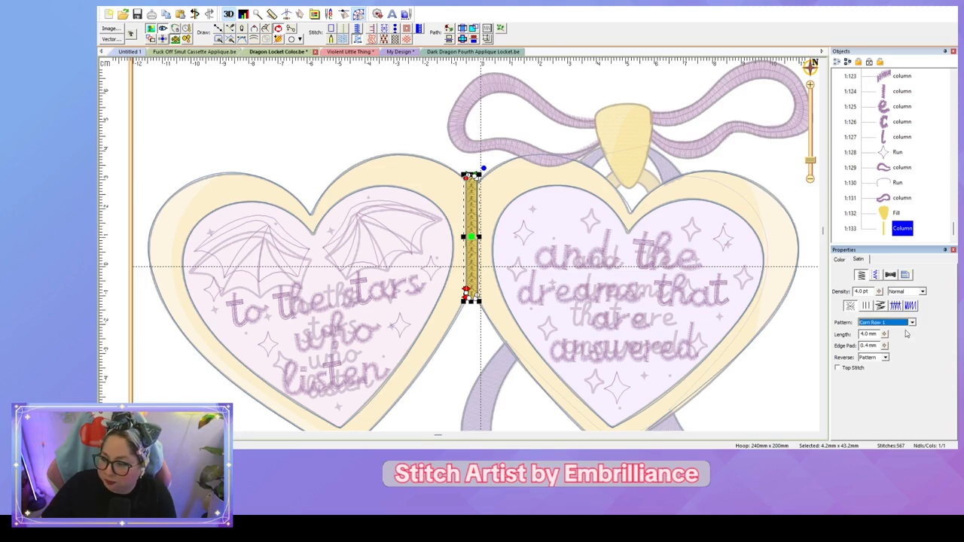
{"action": "left_click", "coordinate": [911, 325]}
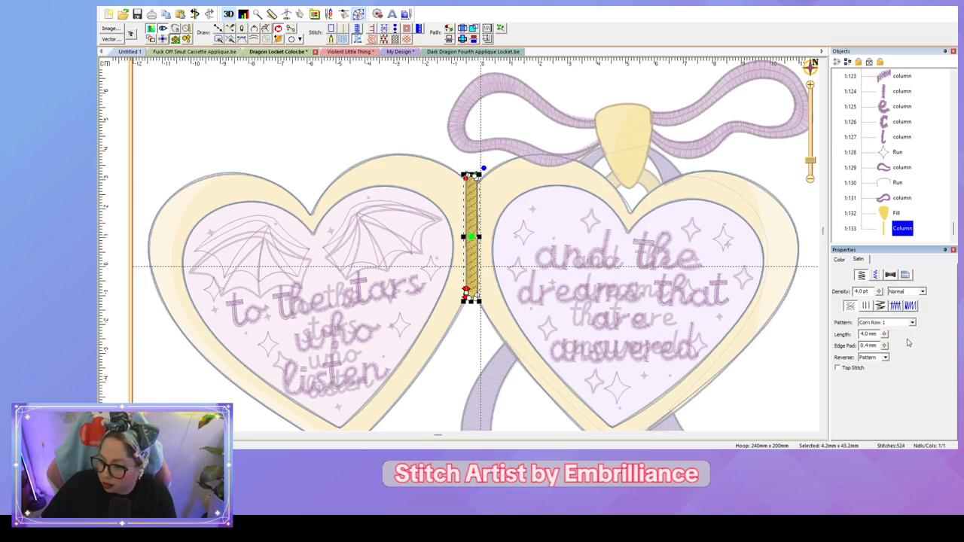
{"action": "left_click", "coordinate": [906, 344]}
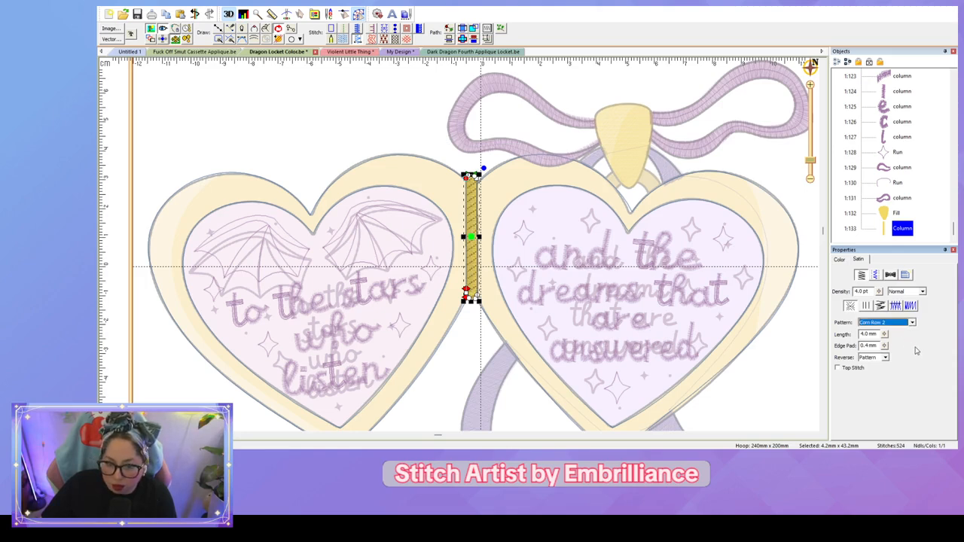
Step: Set the hinge column's satin pattern to Corn Row 1 and check it in the full locket design
{"action": "left_click", "coordinate": [781, 391]}
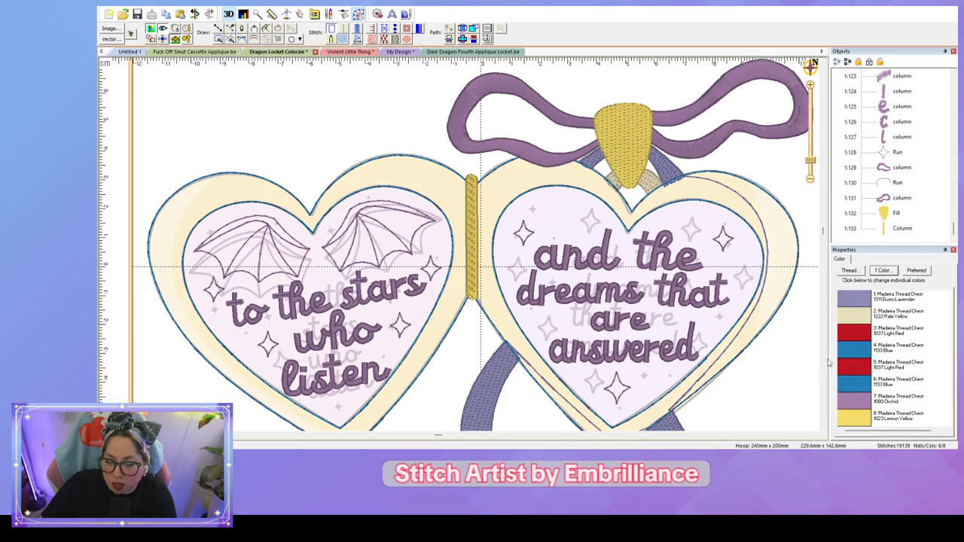
{"action": "left_click", "coordinate": [474, 176]}
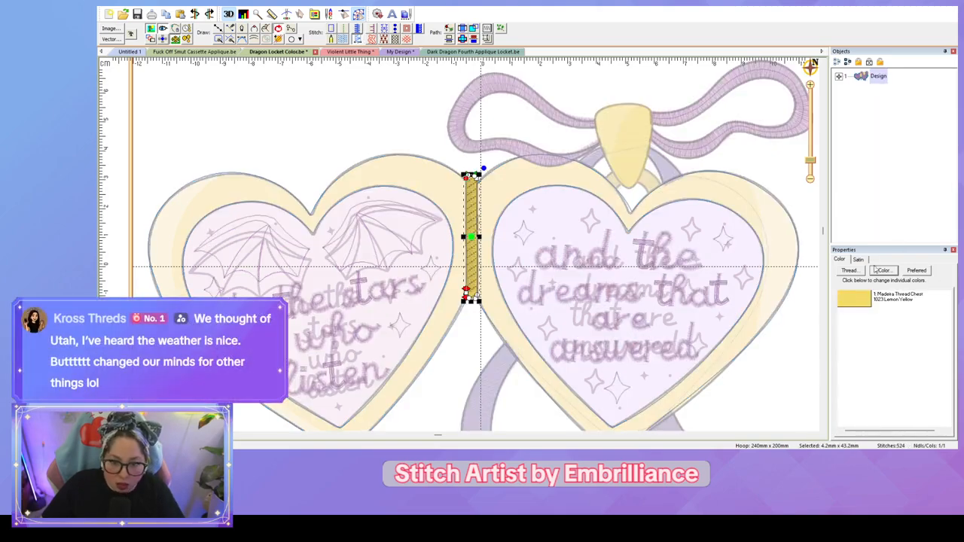
{"action": "left_click", "coordinate": [791, 354]}
{"action": "scroll", "coordinate": [798, 363], "scroll_direction": "down", "scroll_amount": 2}
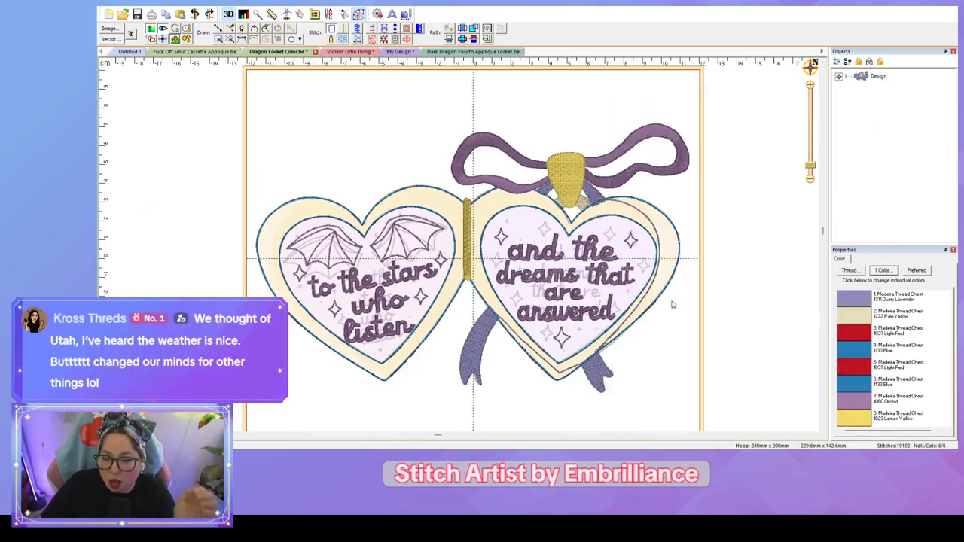
{"action": "scroll", "coordinate": [467, 248], "scroll_direction": "up", "scroll_amount": 3}
{"action": "left_click", "coordinate": [472, 256]}
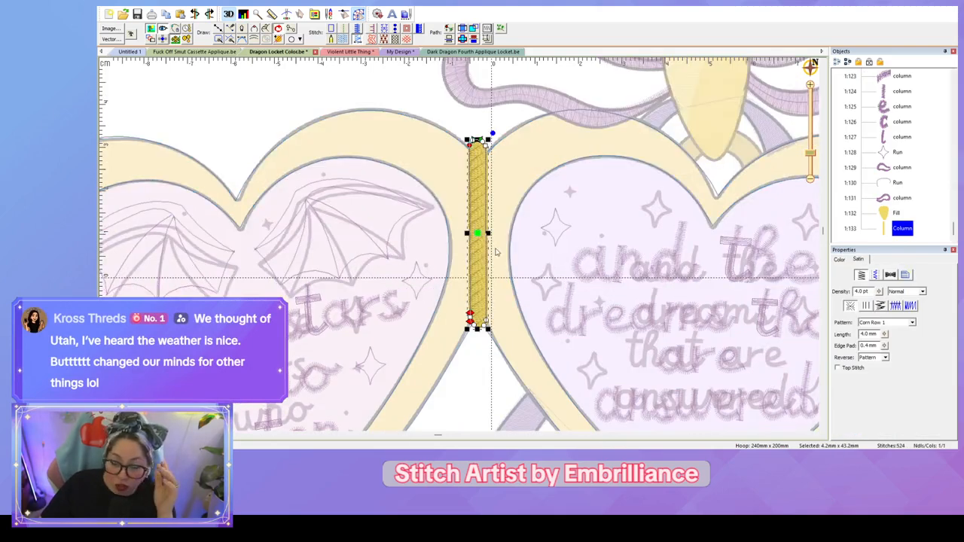
Step: Review the hinge column's satin and style settings, and turn on the Zig-Zag underlay
{"action": "left_click", "coordinate": [878, 275]}
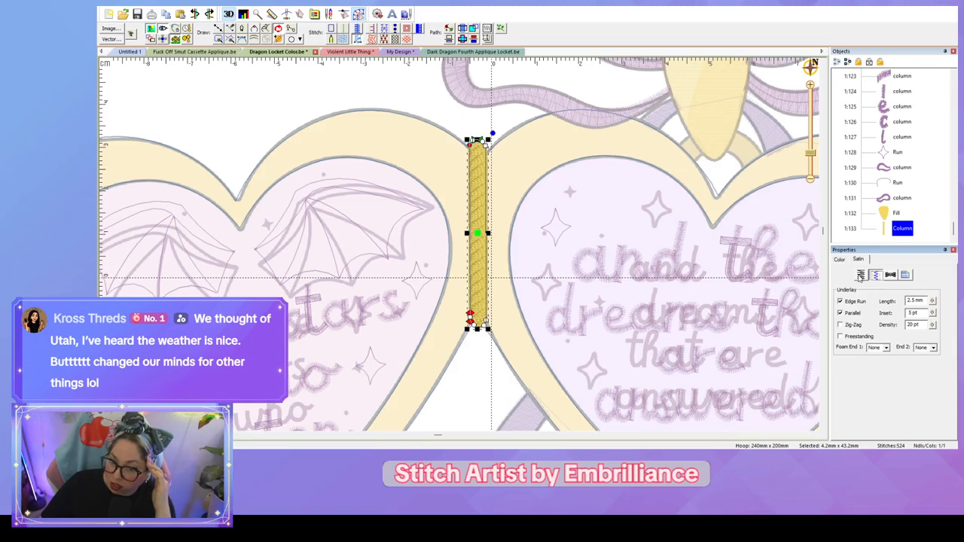
{"action": "left_click", "coordinate": [860, 276]}
{"action": "left_click", "coordinate": [906, 274]}
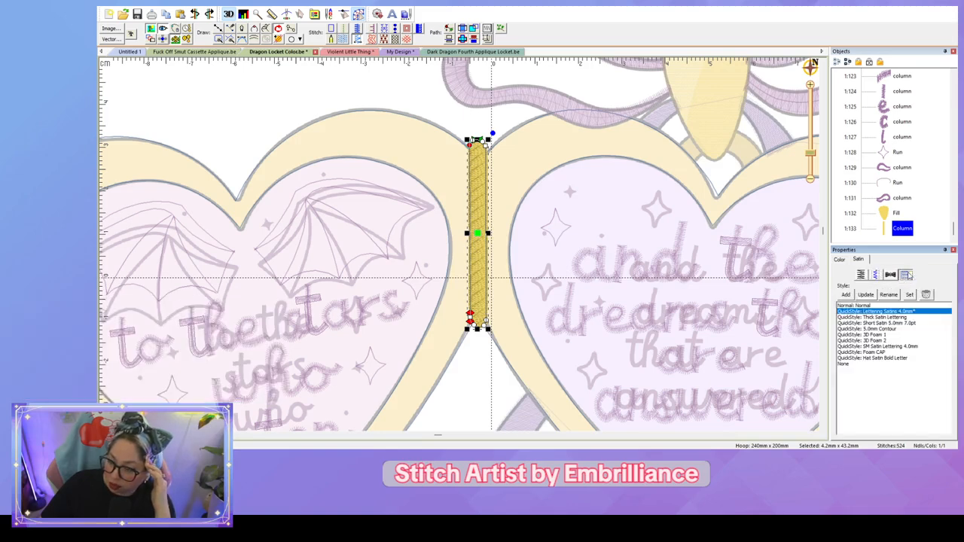
{"action": "left_click", "coordinate": [876, 276]}
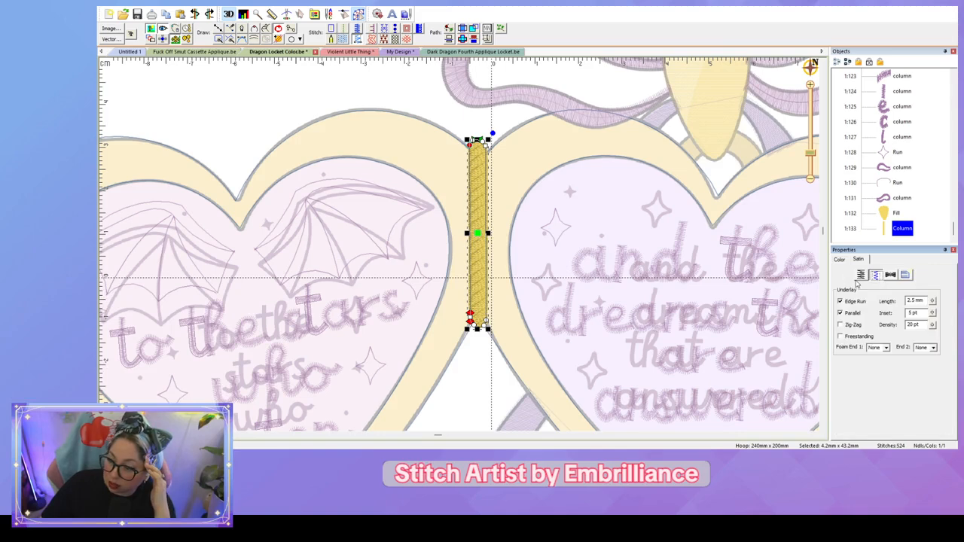
{"action": "left_click", "coordinate": [852, 324]}
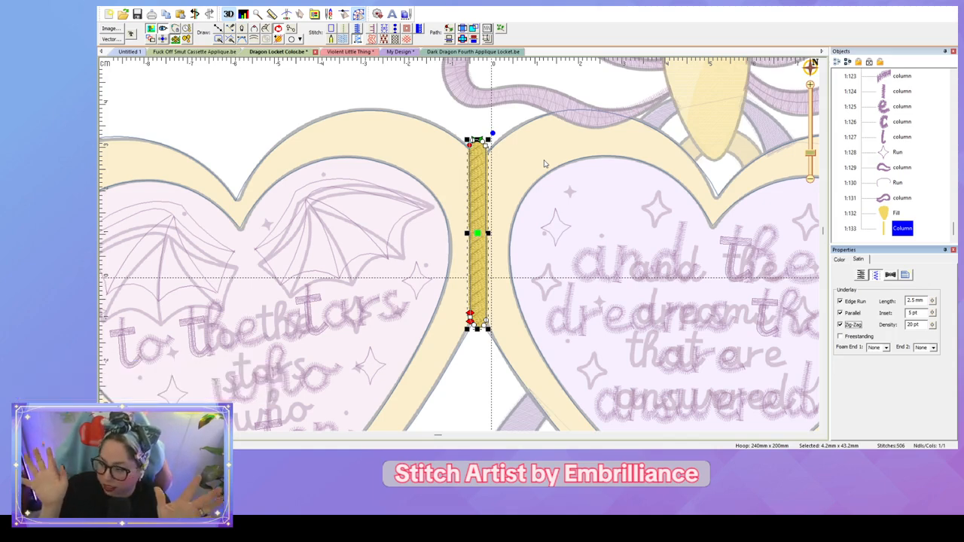
Step: Deselect the hinge column, hide the background artwork to view the whole stitched design, and save Dragon Locket Color.be
{"action": "left_click", "coordinate": [507, 125]}
{"action": "scroll", "coordinate": [508, 125], "scroll_direction": "down", "scroll_amount": 4}
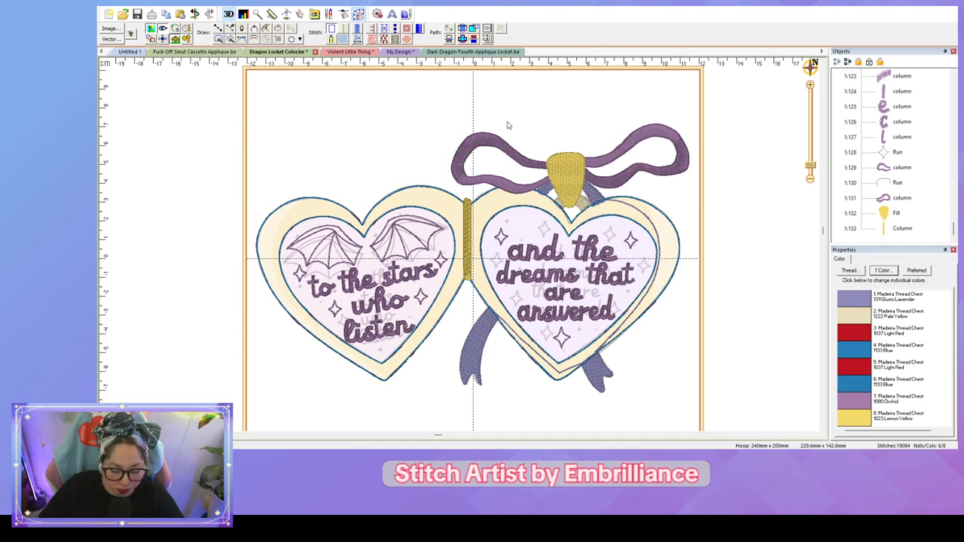
{"action": "key", "text": "i"}
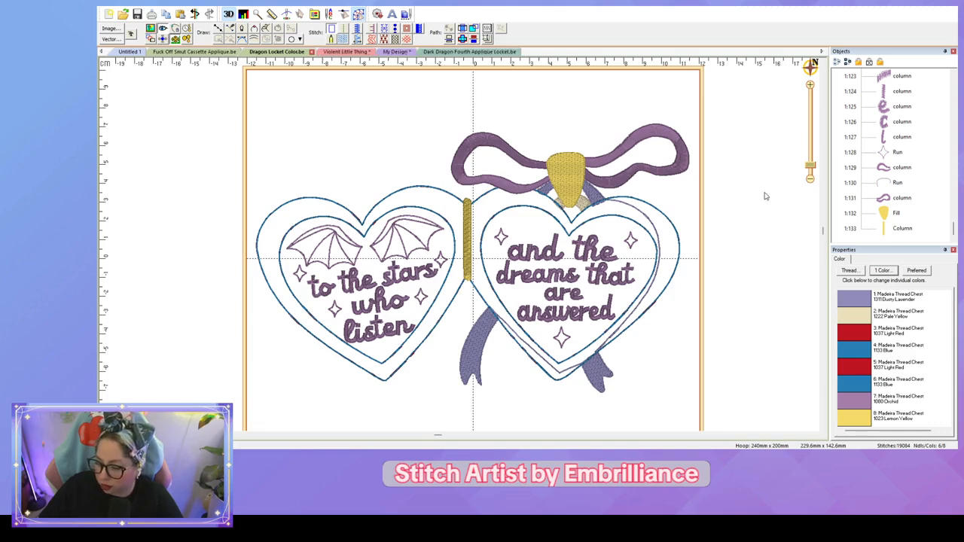
{"action": "scroll", "coordinate": [764, 195], "scroll_direction": "up", "scroll_amount": 1}
{"action": "scroll", "coordinate": [764, 195], "scroll_direction": "down", "scroll_amount": 1}
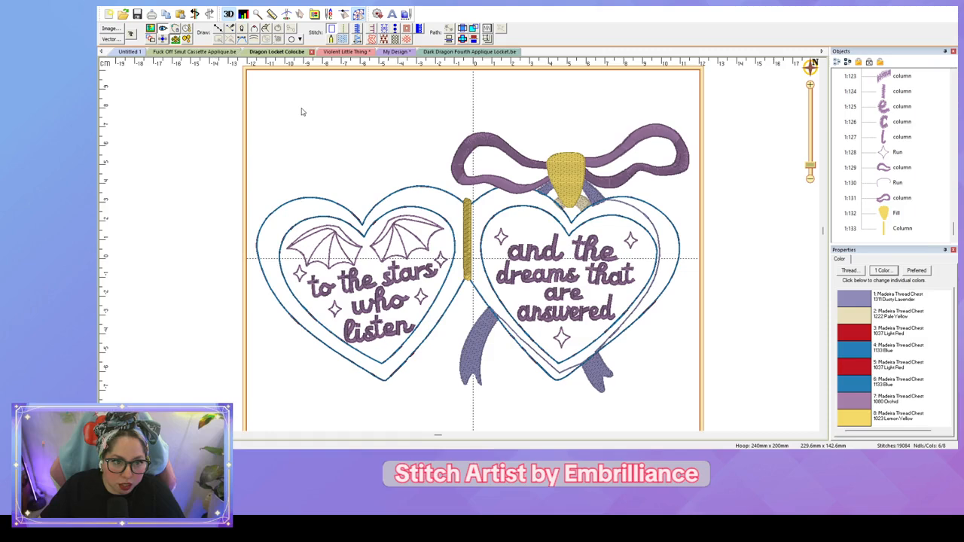
Step: Look through the open cassette applique, Violent Little Thing and Dark Dragon Fourth Applique Locket designs, and return to Dragon Locket Color
{"action": "left_click", "coordinate": [231, 52]}
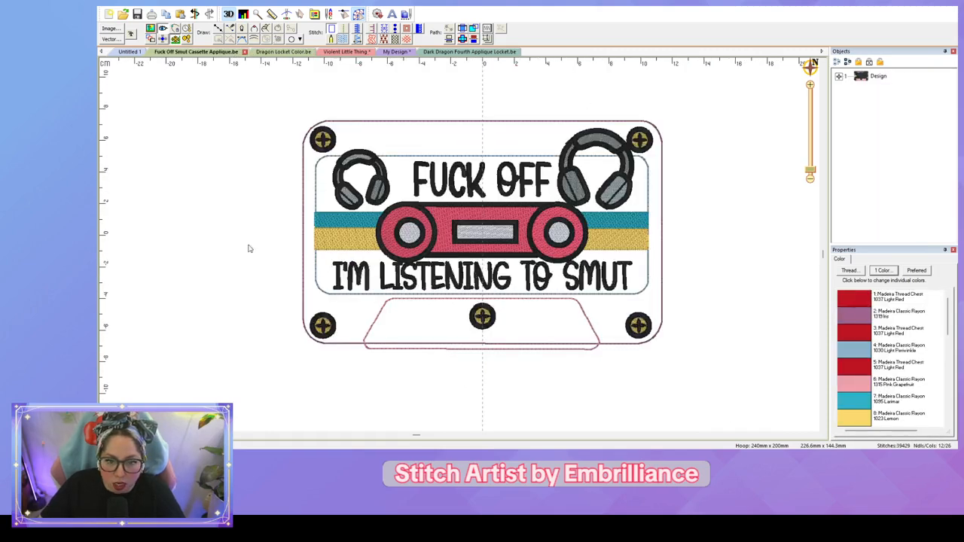
{"action": "left_click", "coordinate": [360, 52]}
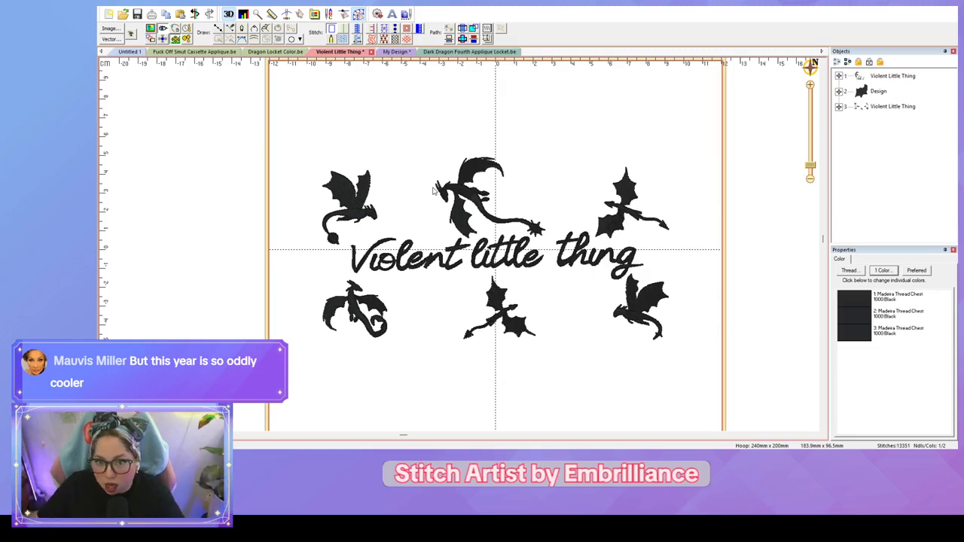
{"action": "left_click", "coordinate": [444, 52]}
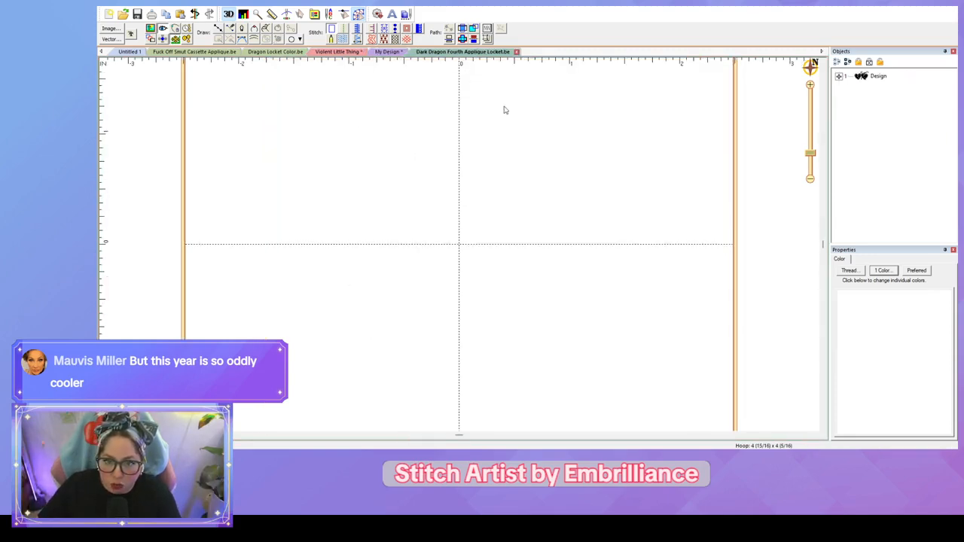
{"action": "left_click", "coordinate": [271, 52]}
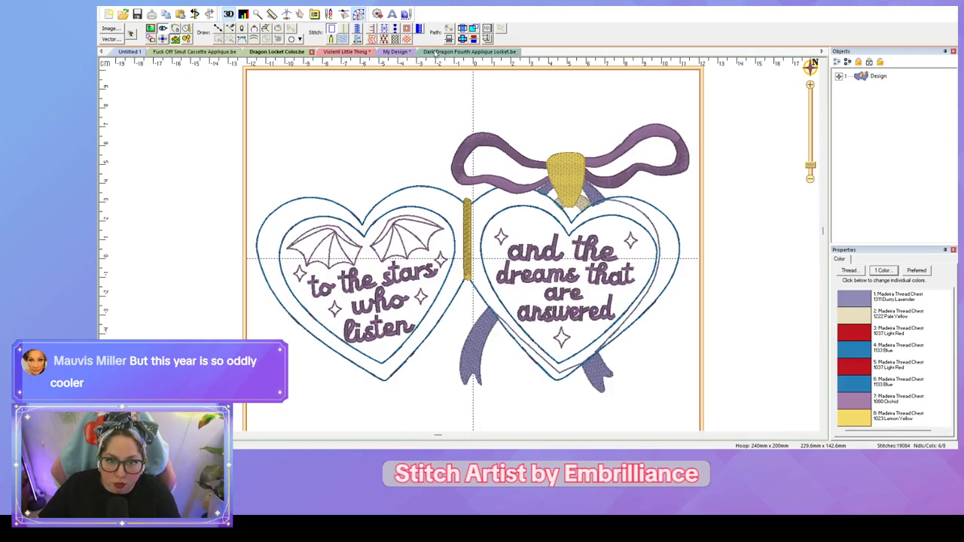
Step: Compare the Dark Dragon locket and cassette designs with their background artwork shown, and hide the artwork again in Dragon Locket Color
{"action": "left_click", "coordinate": [437, 52]}
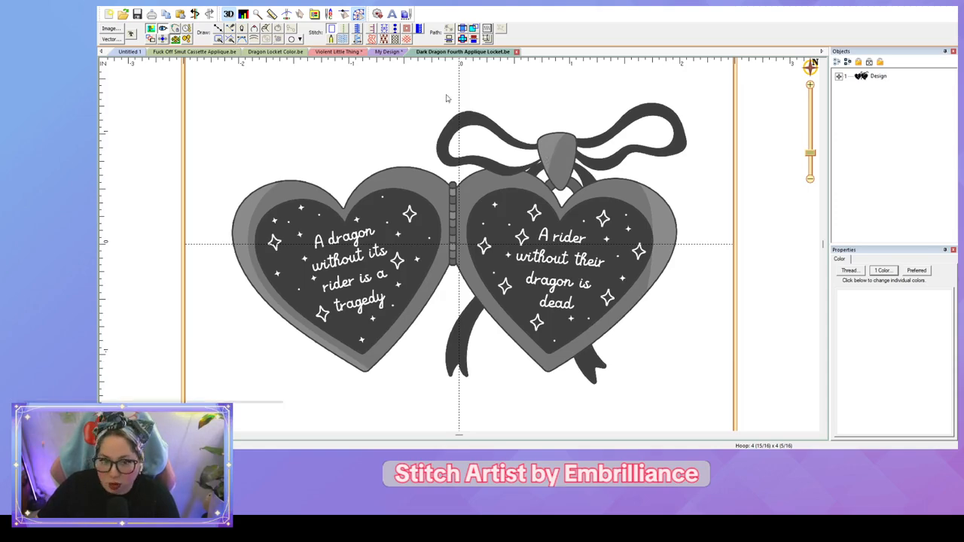
{"action": "left_click", "coordinate": [203, 51]}
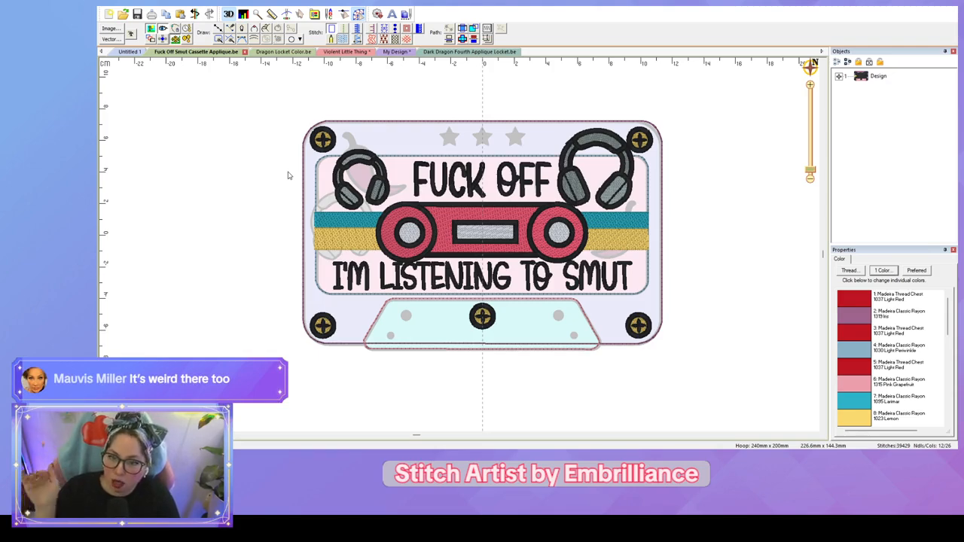
{"action": "left_click", "coordinate": [273, 51]}
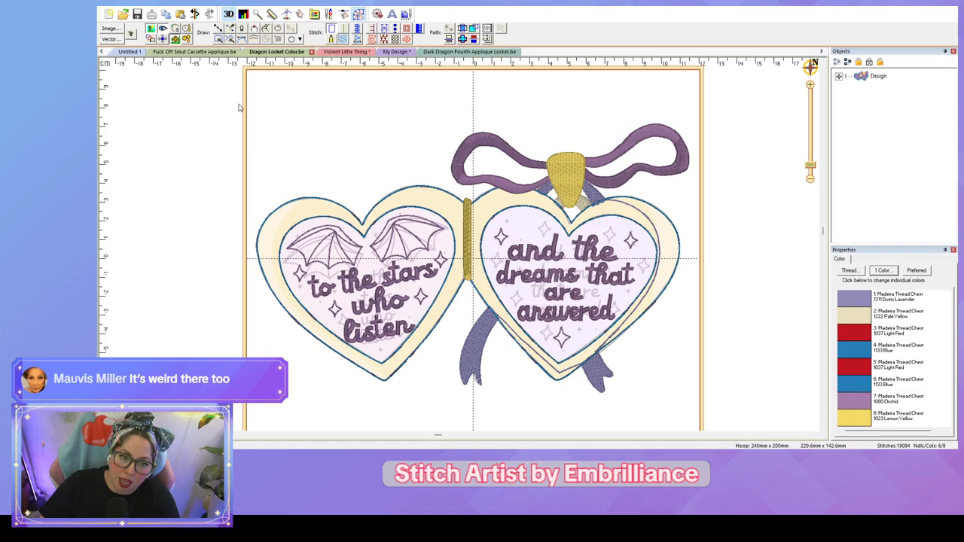
{"action": "key", "text": "i"}
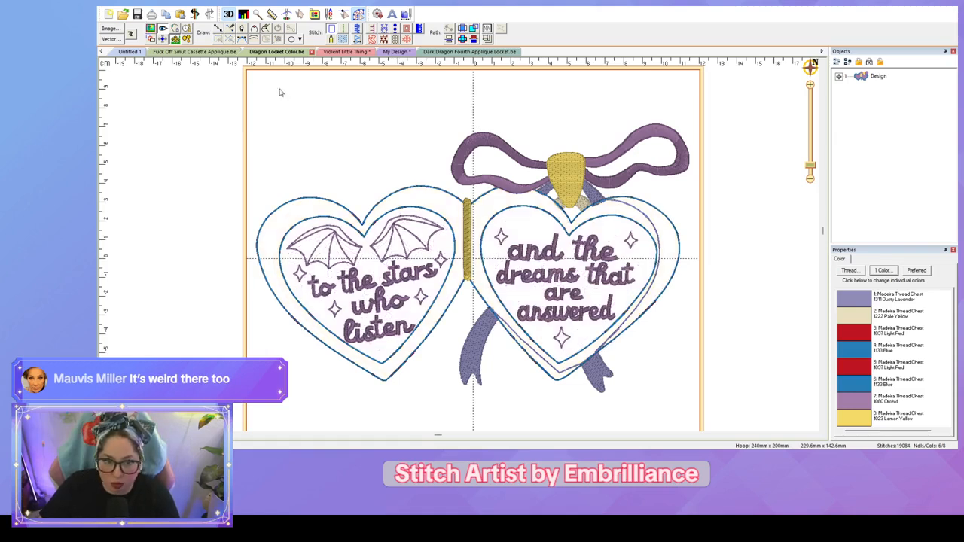